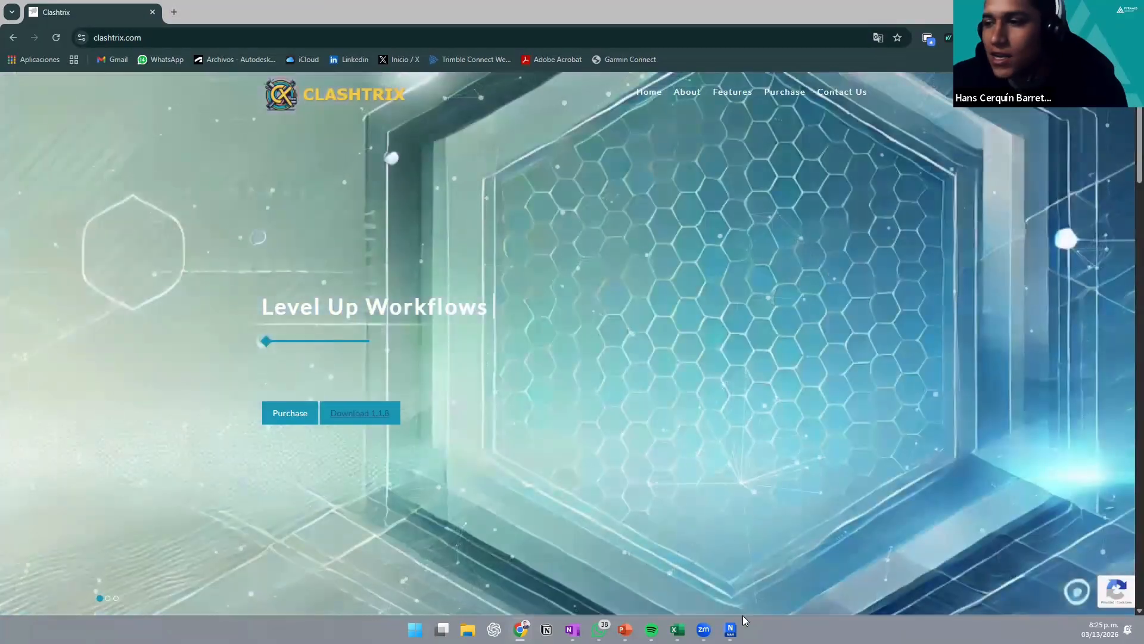
Step: Switch from the browser to Navisworks Manage and bring up the federated model MODELO FEDERADO DI06.nwf with the standard home tools
mouse_move(731, 629)
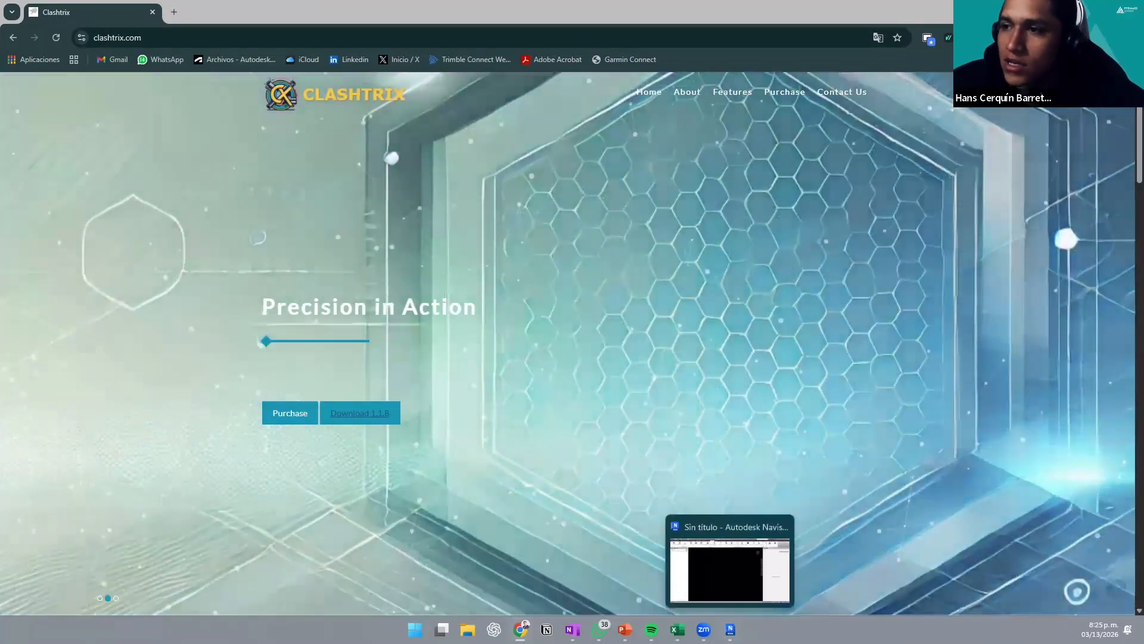
click(730, 571)
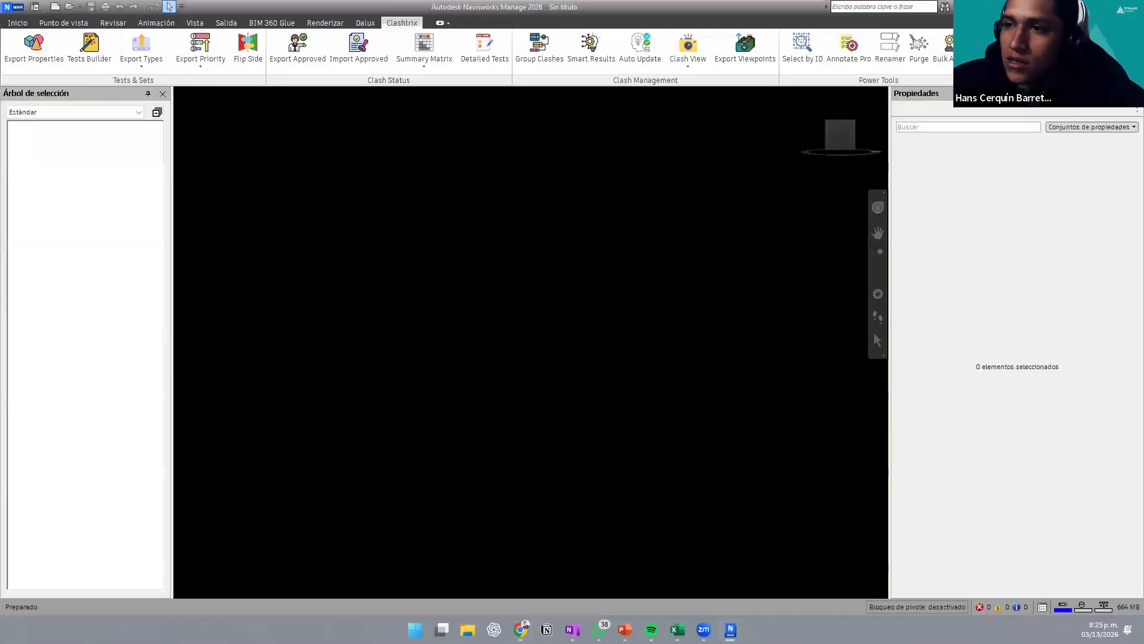
click(16, 23)
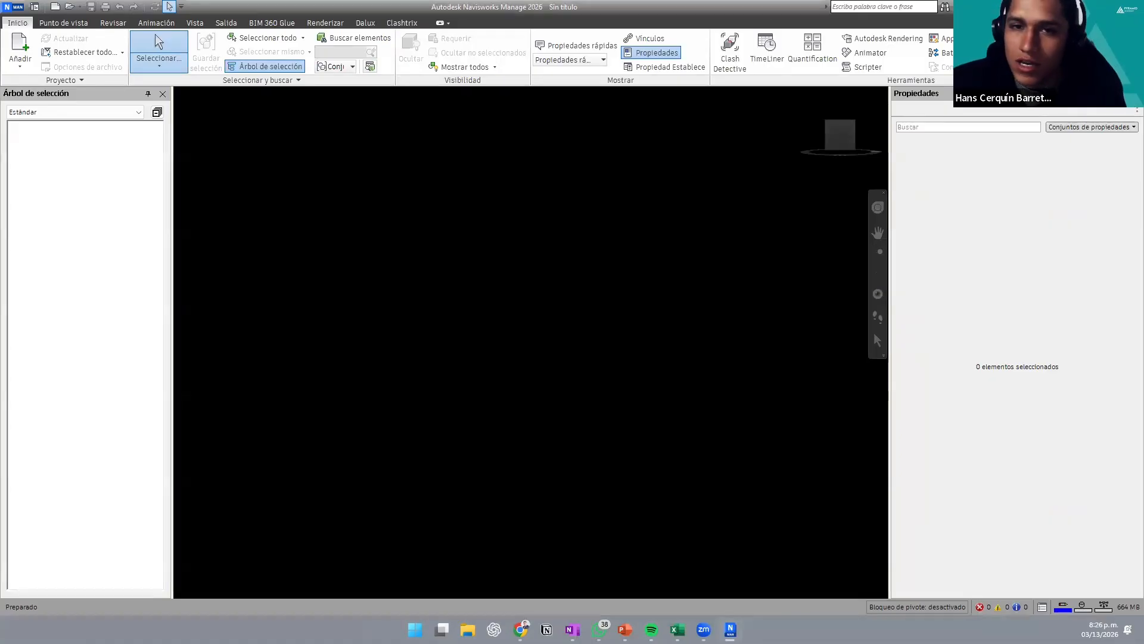
click(1071, 7)
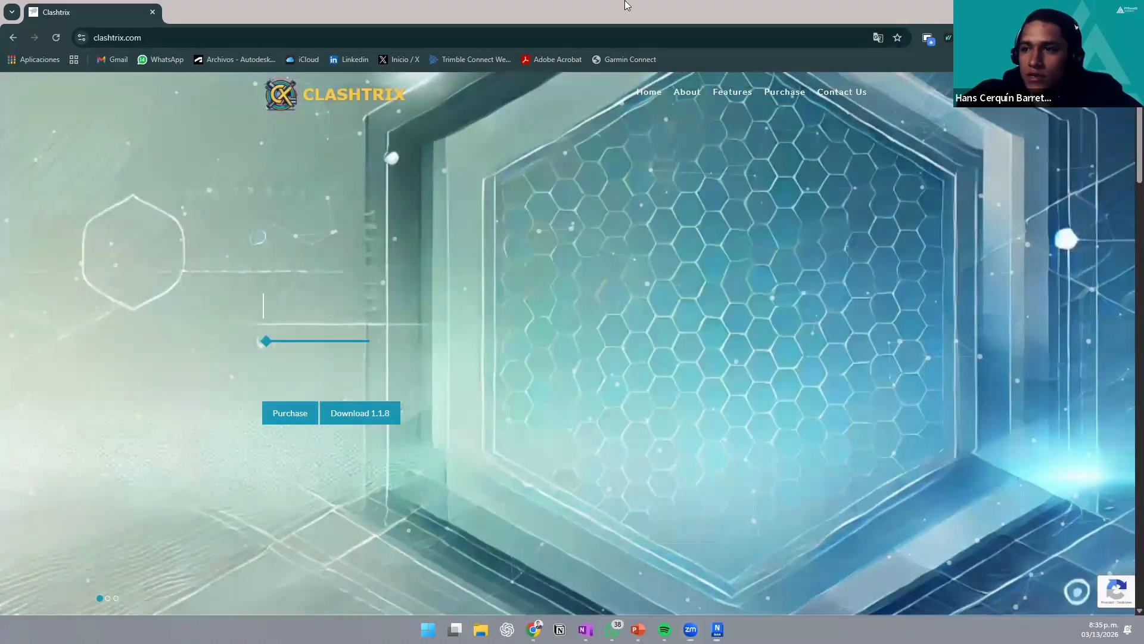
drag(625, 2, 625, 1)
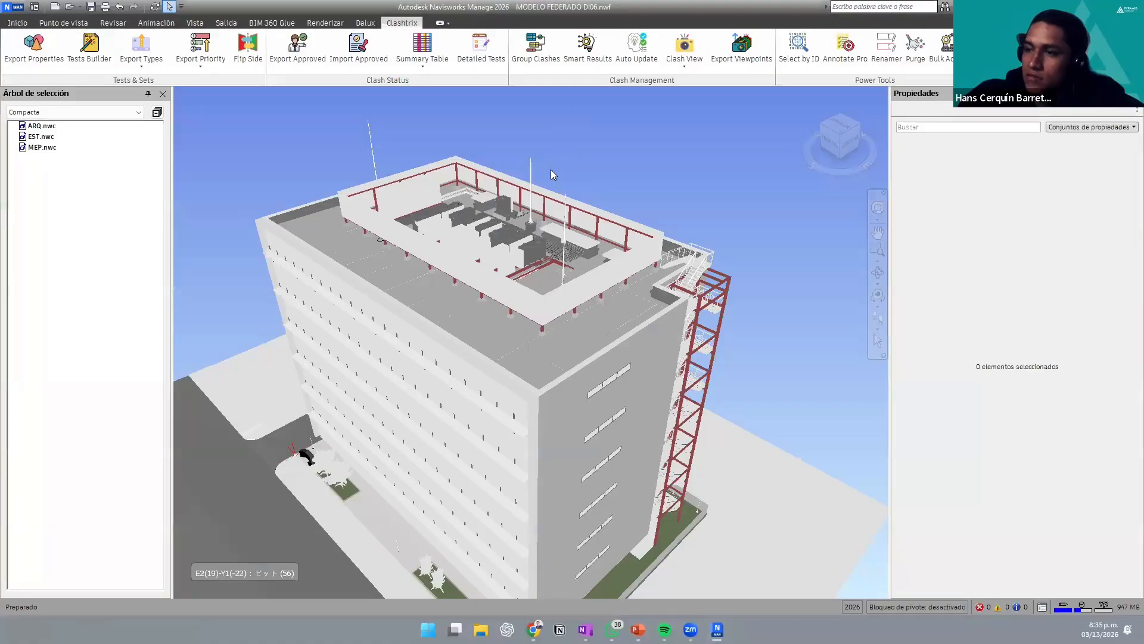
click(18, 24)
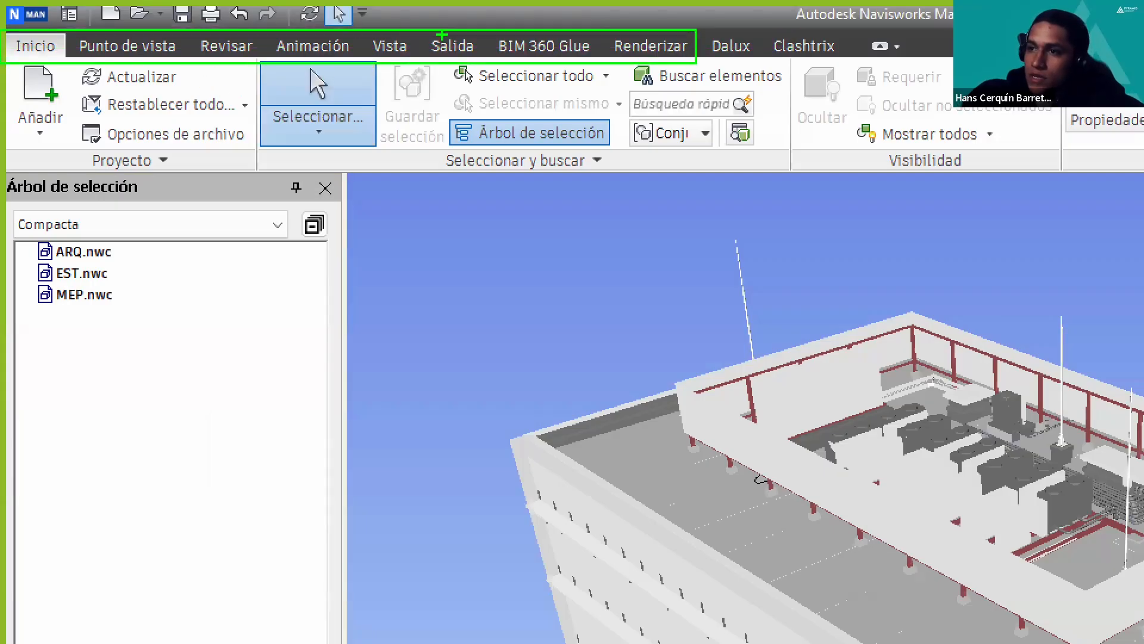
ctrl+drag(266, 58, 2, 30)
mouse_move(256, 32)
ctrl+mouse_down()
mouse_move(326, 48)
mouse_move(709, 55)
mouse_move(696, 61)
ctrl+mouse_up()
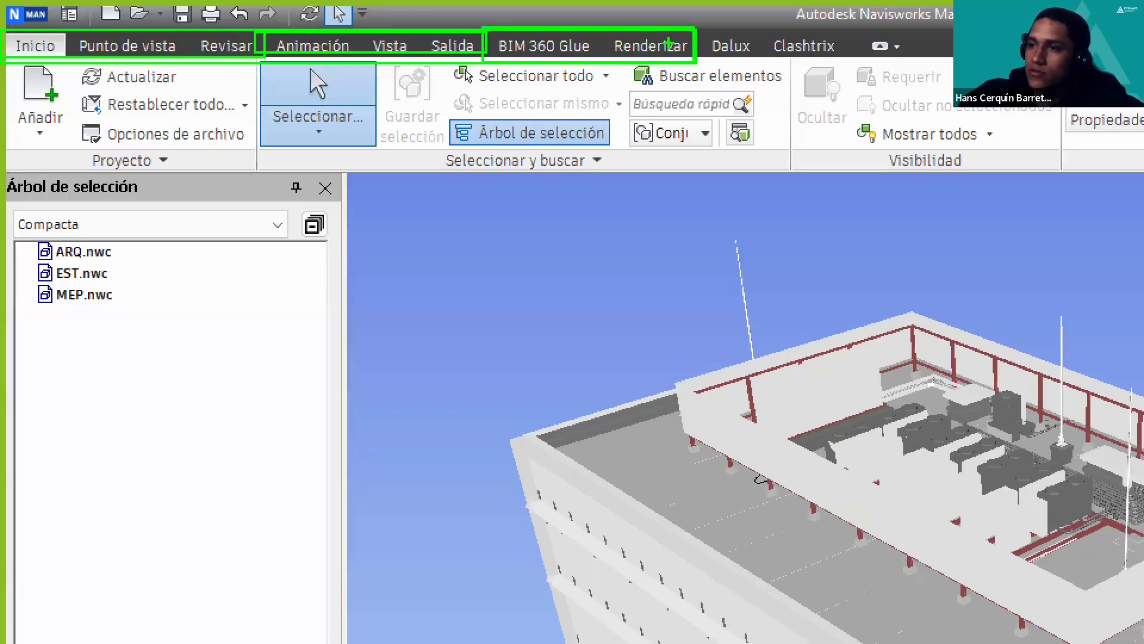
mouse_move(693, 23)
shift+mouse_down()
mouse_move(742, 45)
mouse_move(753, 23)
mouse_move(679, 29)
mouse_move(696, 28)
shift+mouse_up()
ctrl+drag(765, 27, 844, 58)
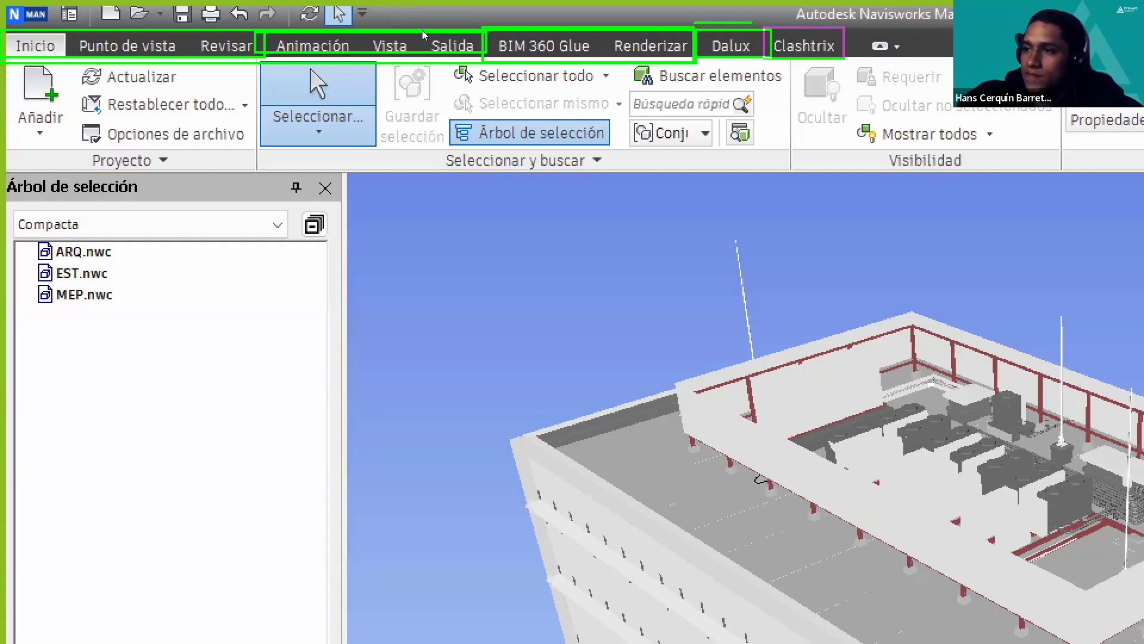
key(Escape)
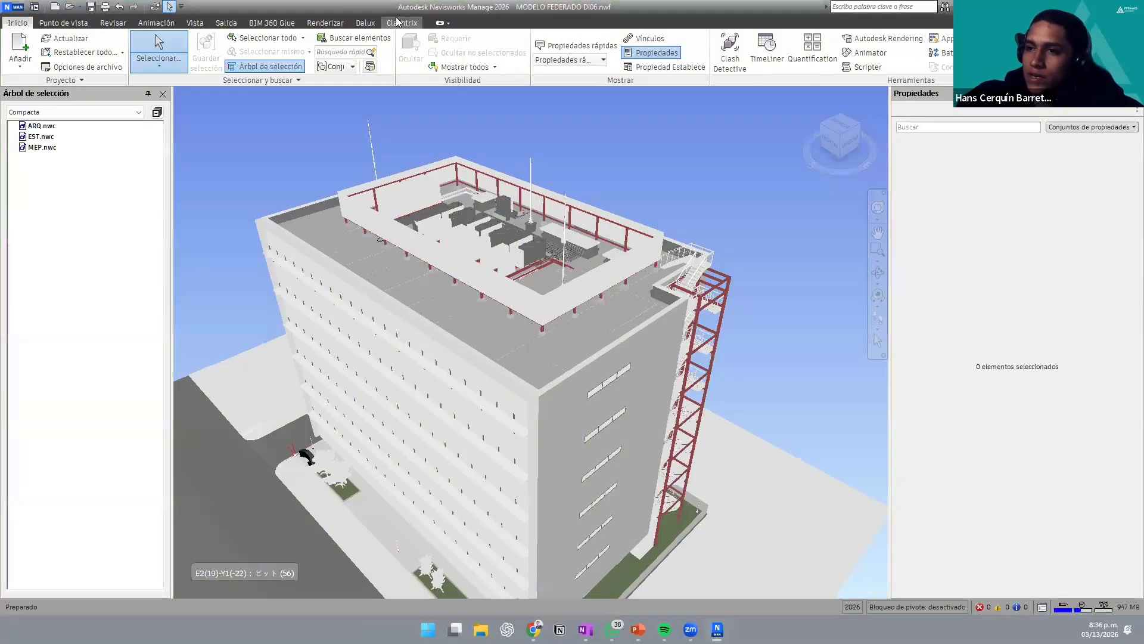
click(402, 23)
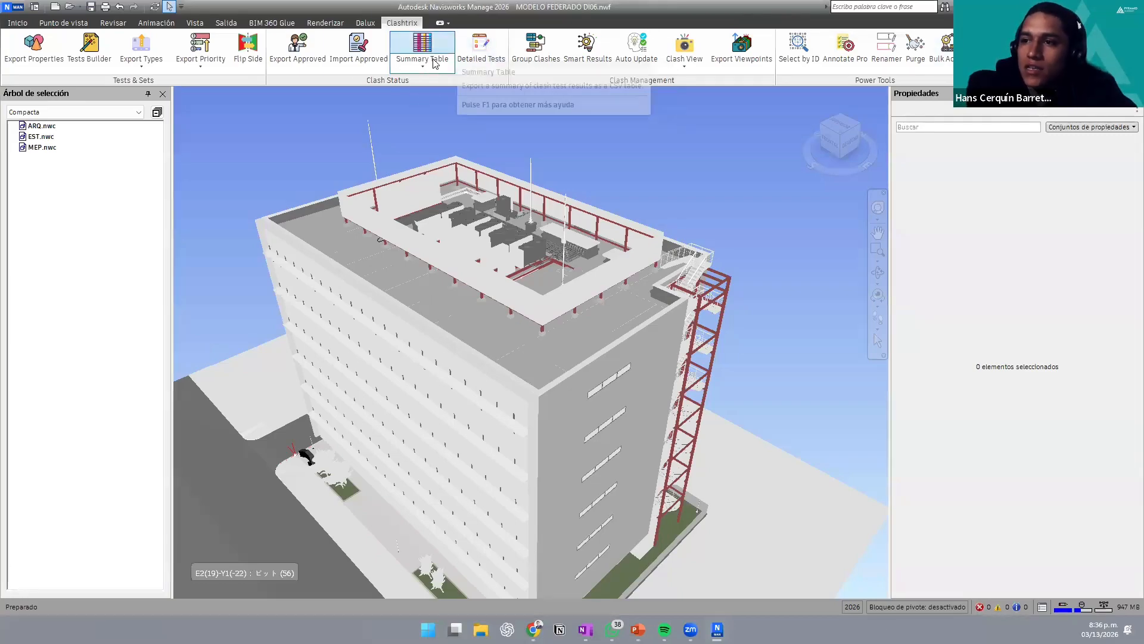
click(466, 55)
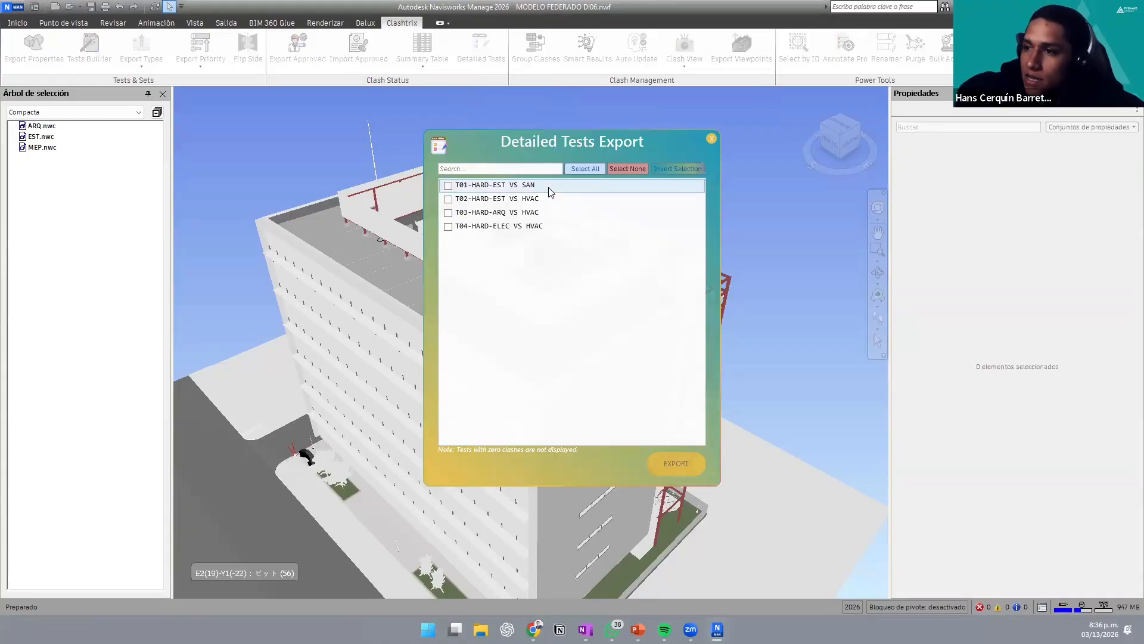
click(448, 185)
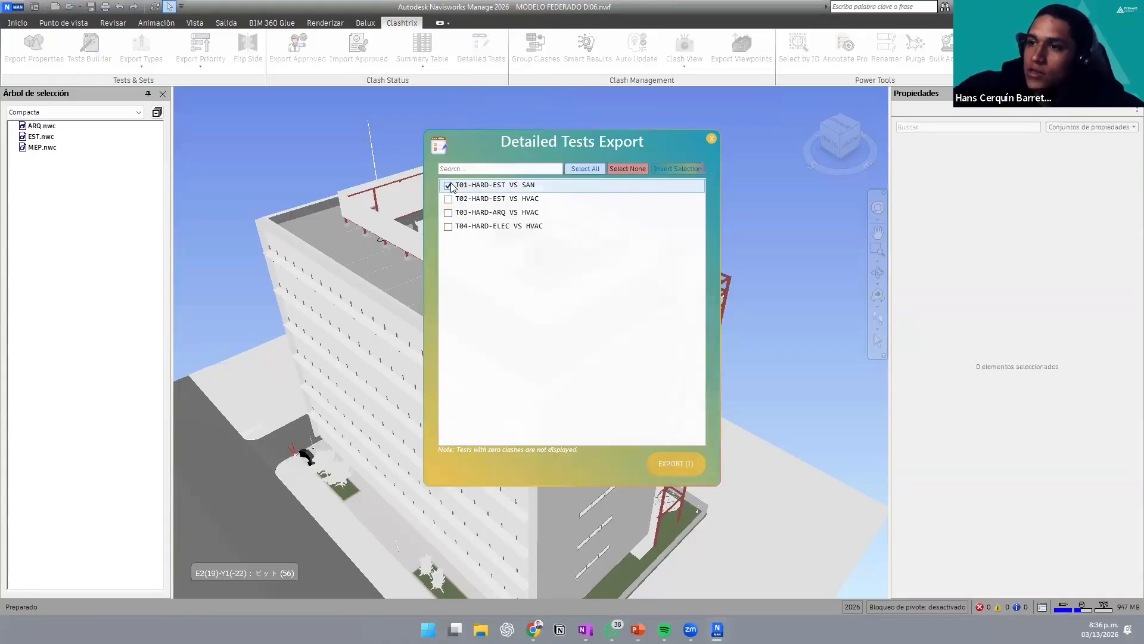
click(709, 138)
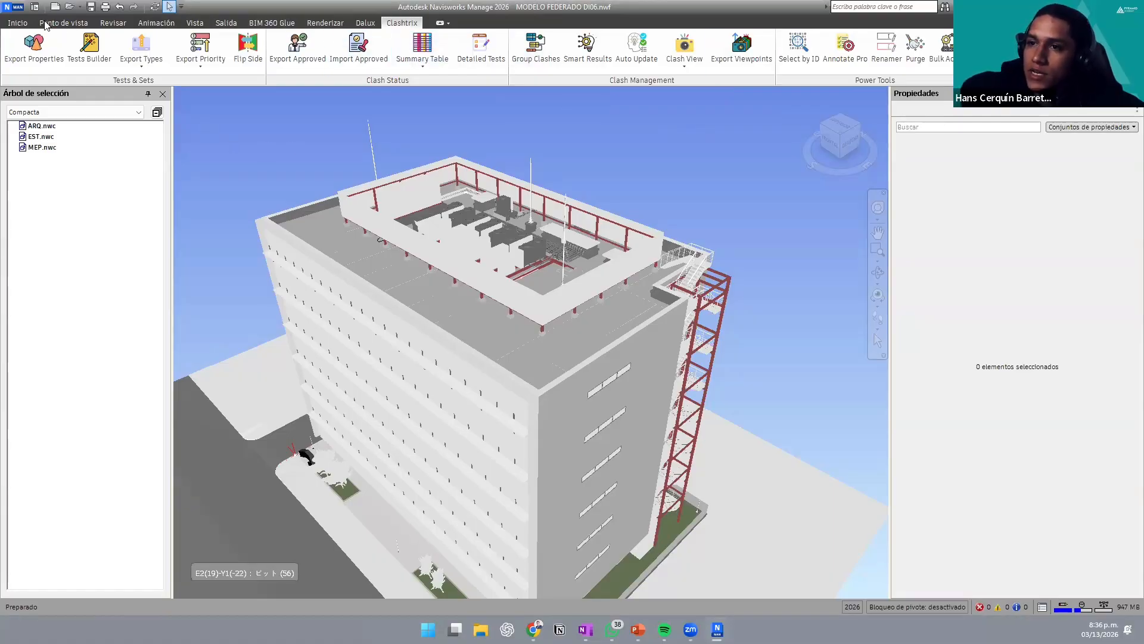
Step: Open Clash Detective and update all four clash tests, T01 to T04
click(17, 22)
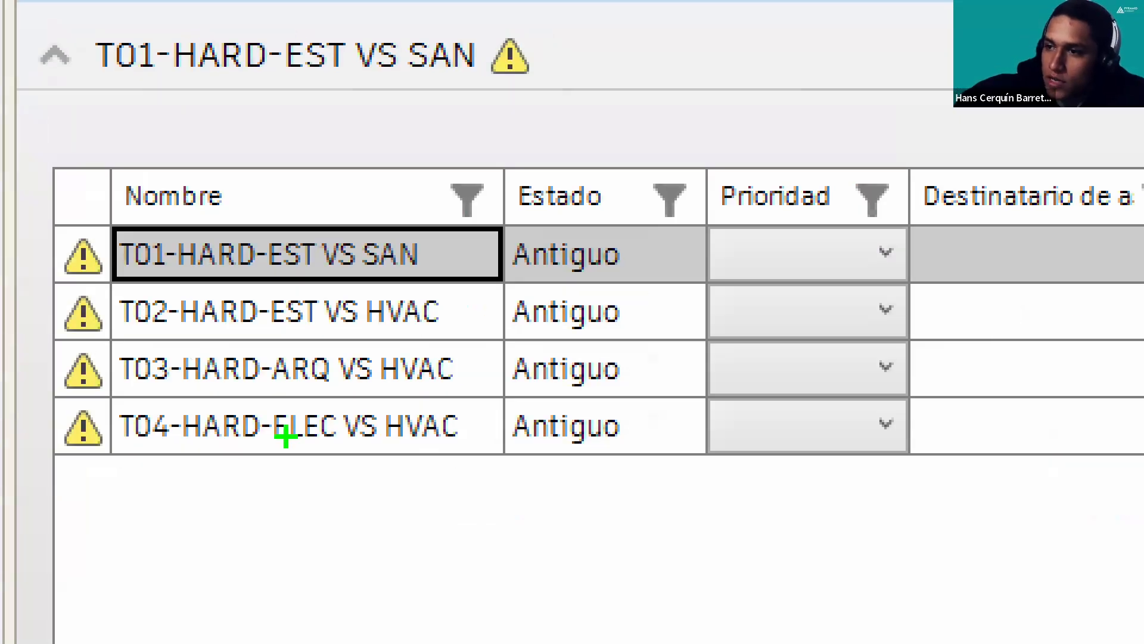
mouse_move(472, 453)
mouse_down()
mouse_move(105, 161)
mouse_move(56, 213)
mouse_up()
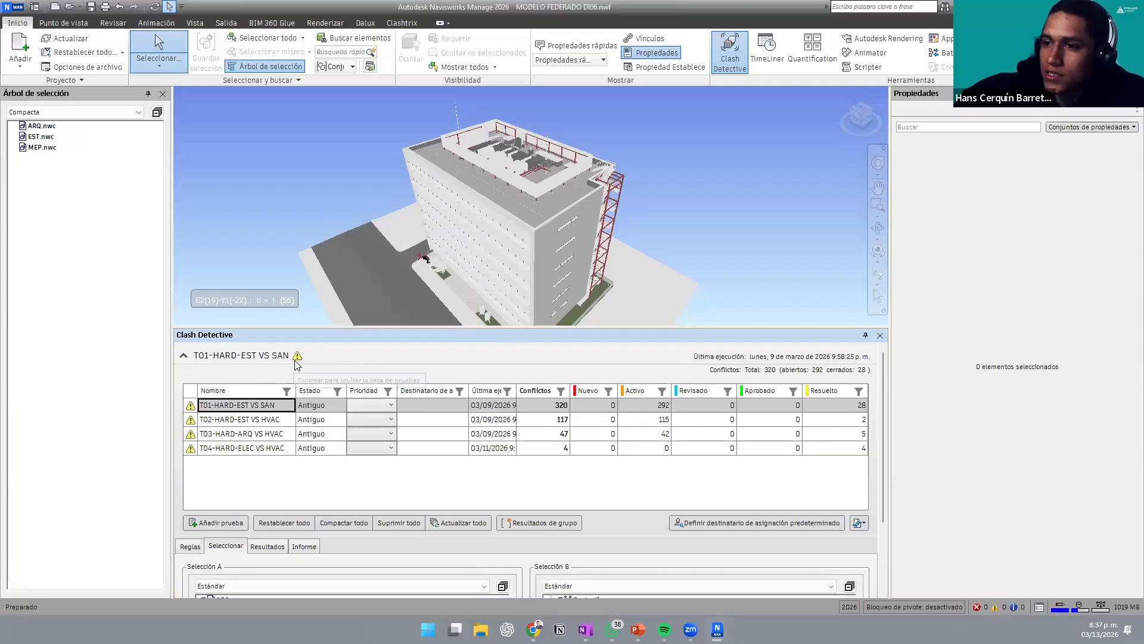
click(297, 364)
click(296, 363)
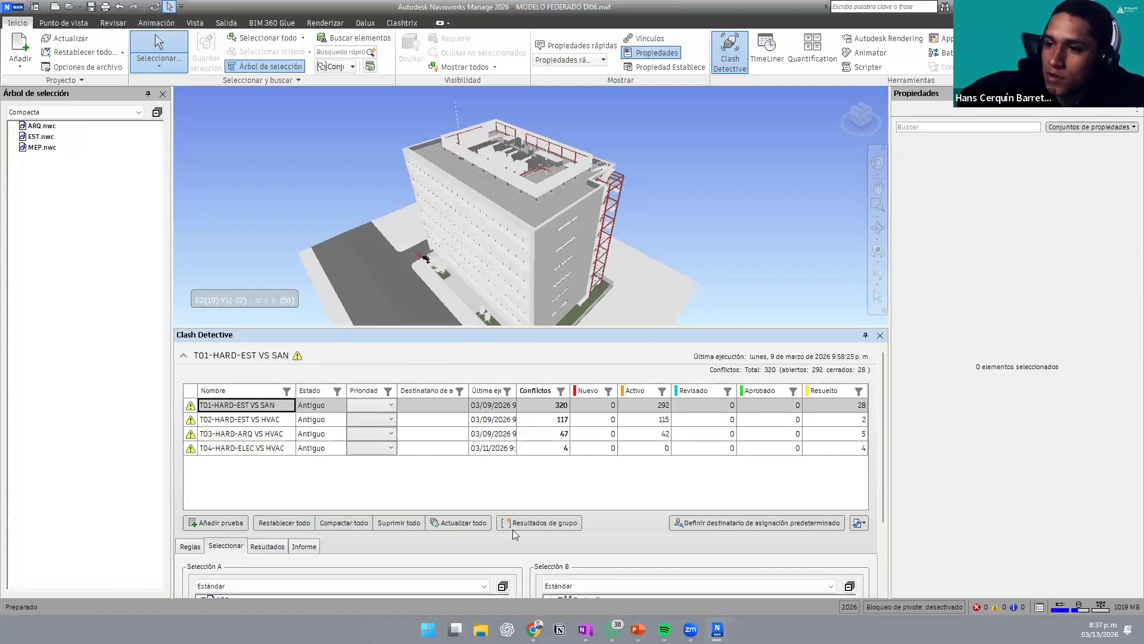
click(467, 523)
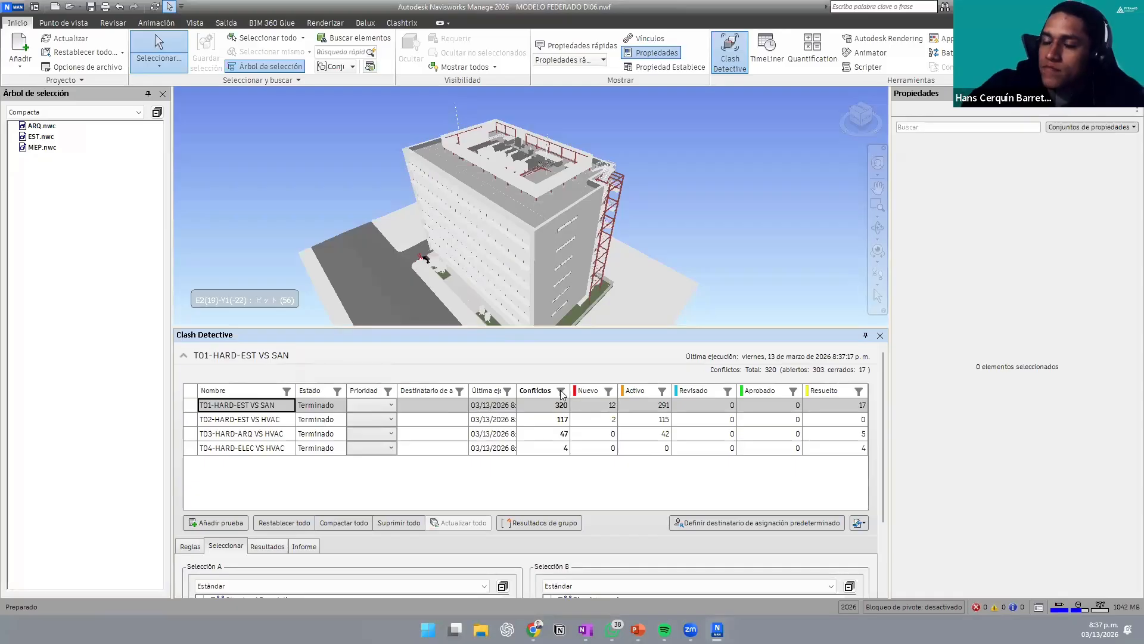
Step: Start a Clashtrix Summary Matrix export with the Top Right layout and " VS " as the test name separator
click(401, 23)
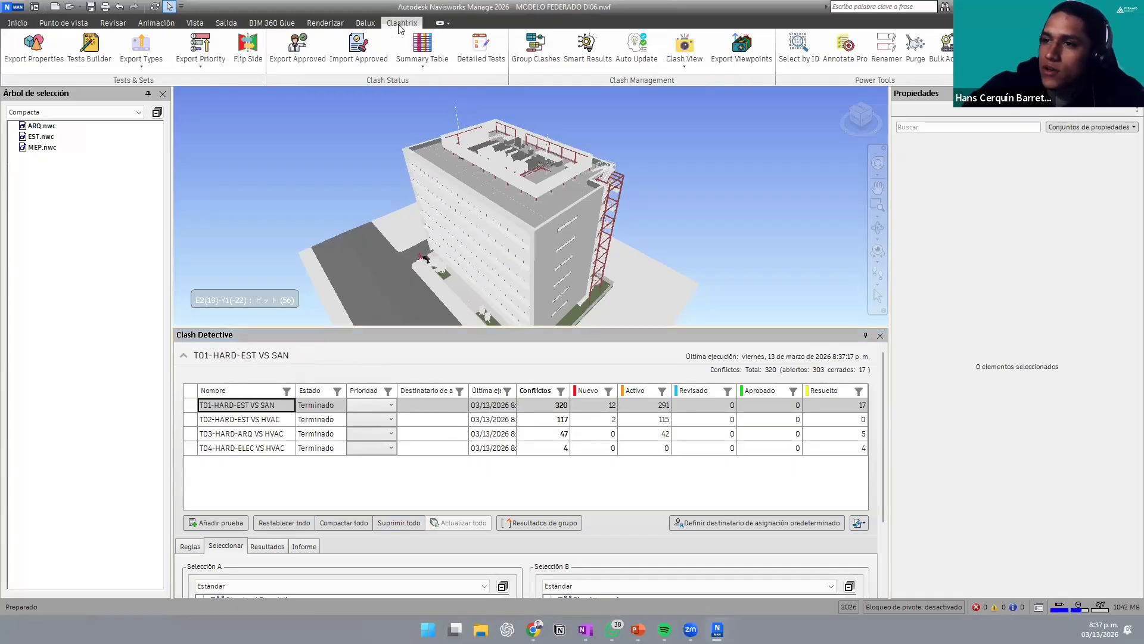
click(421, 63)
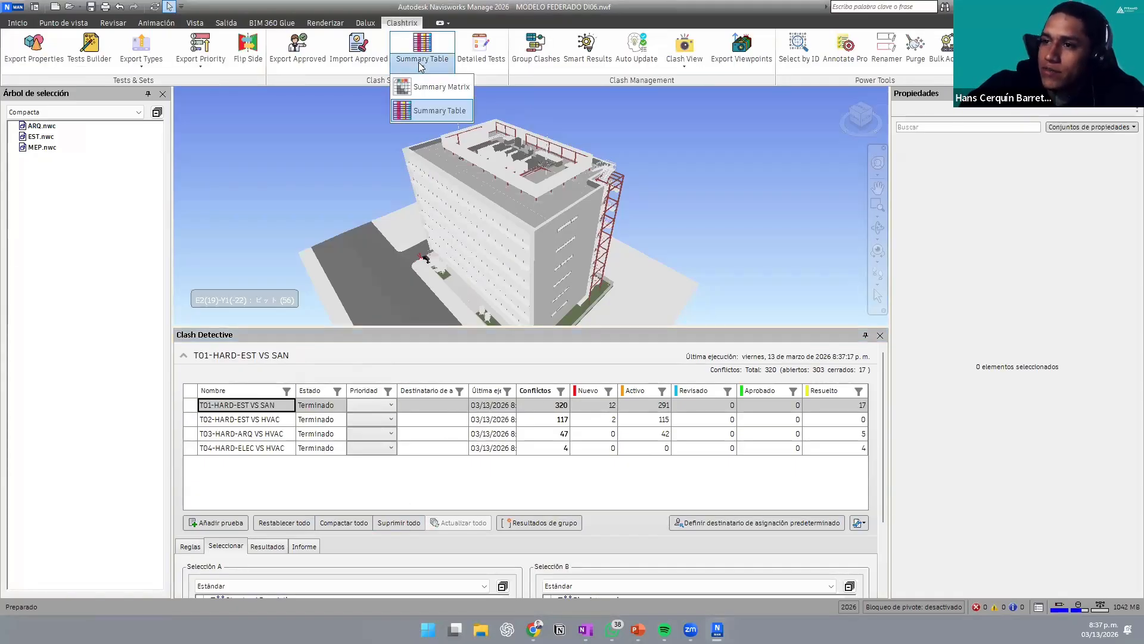
click(445, 91)
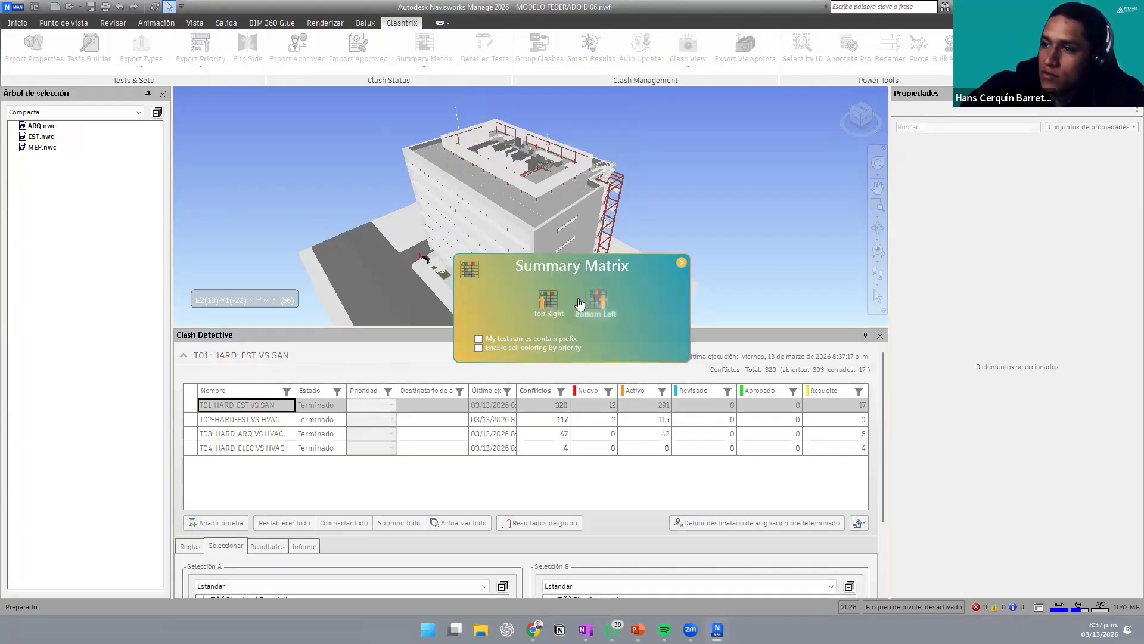
click(548, 302)
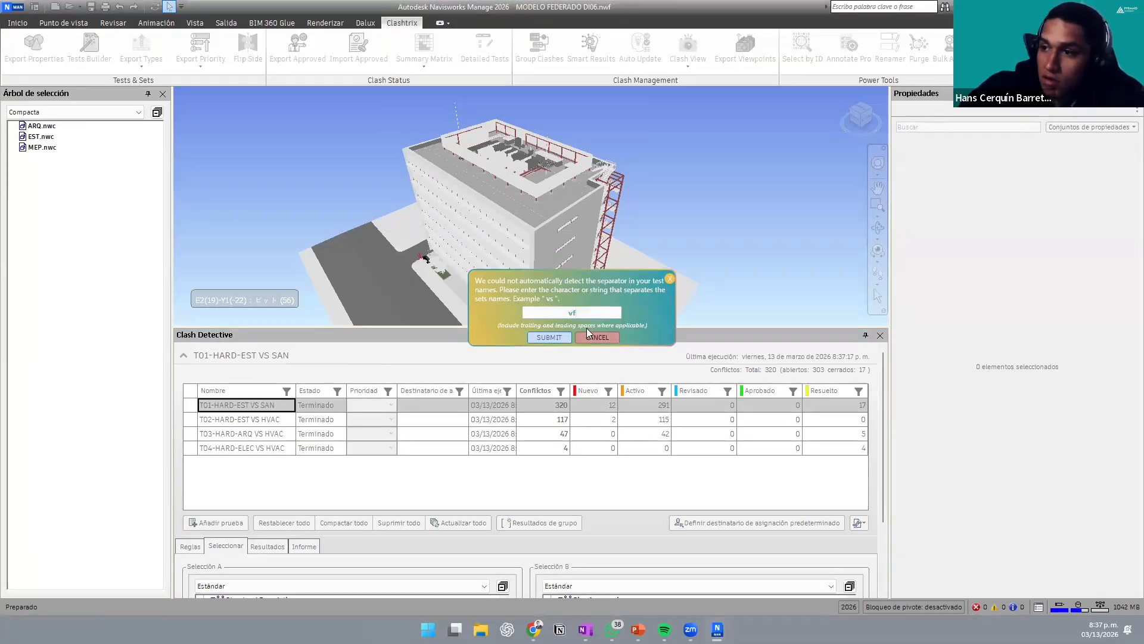
text(VS)
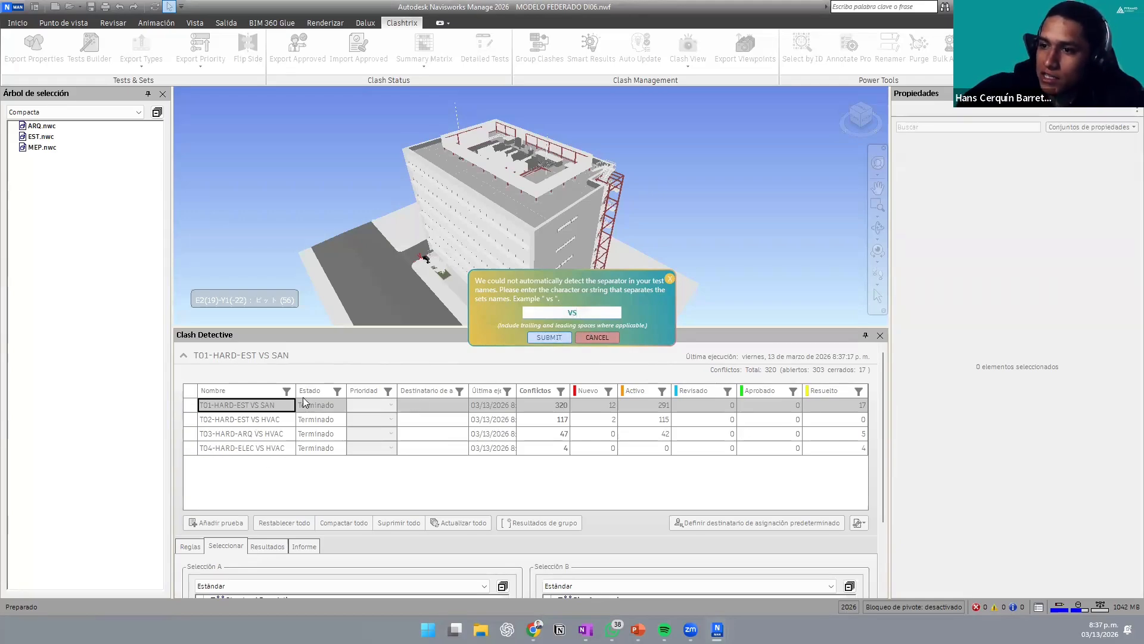
click(549, 337)
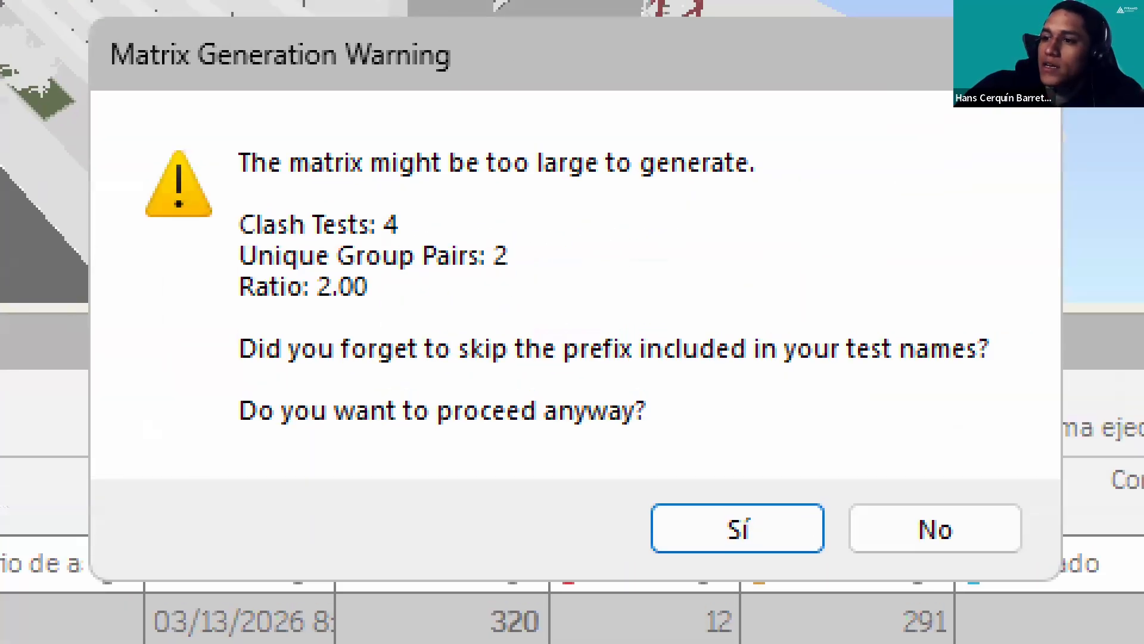
Step: Proceed with generating the matrix and save it as the Excel file Clashtrix_SummaryMatrix_20260313_2038 in the CLASE 06 folder
click(574, 327)
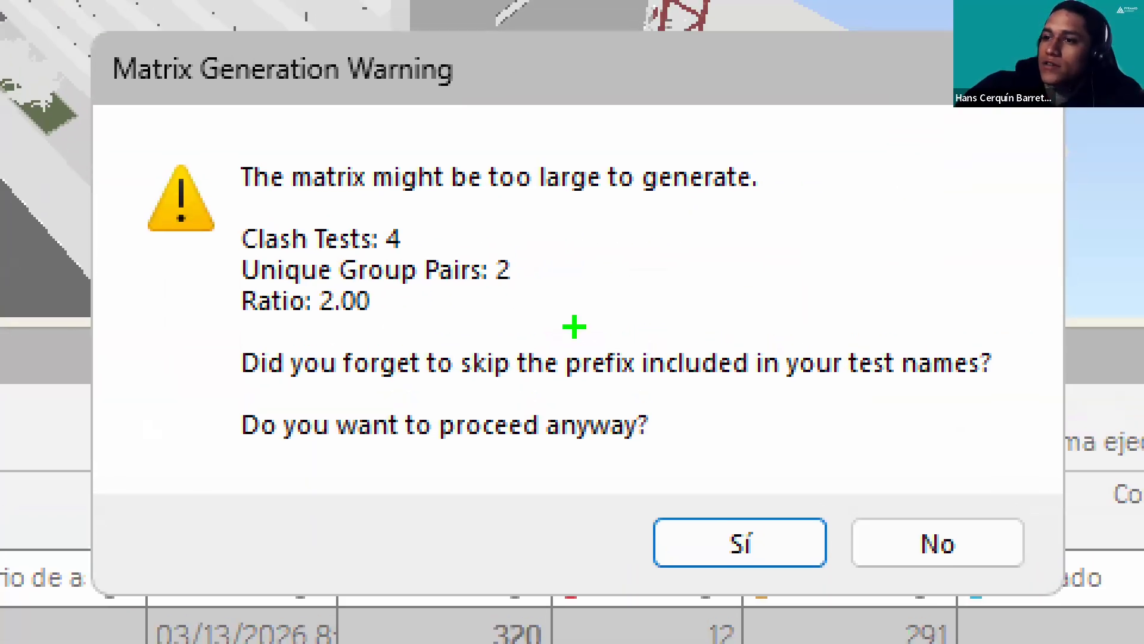
mouse_move(55, 1)
ctrl+mouse_down()
mouse_move(672, 239)
mouse_move(1139, 630)
mouse_move(1076, 629)
mouse_move(1092, 629)
ctrl+mouse_up()
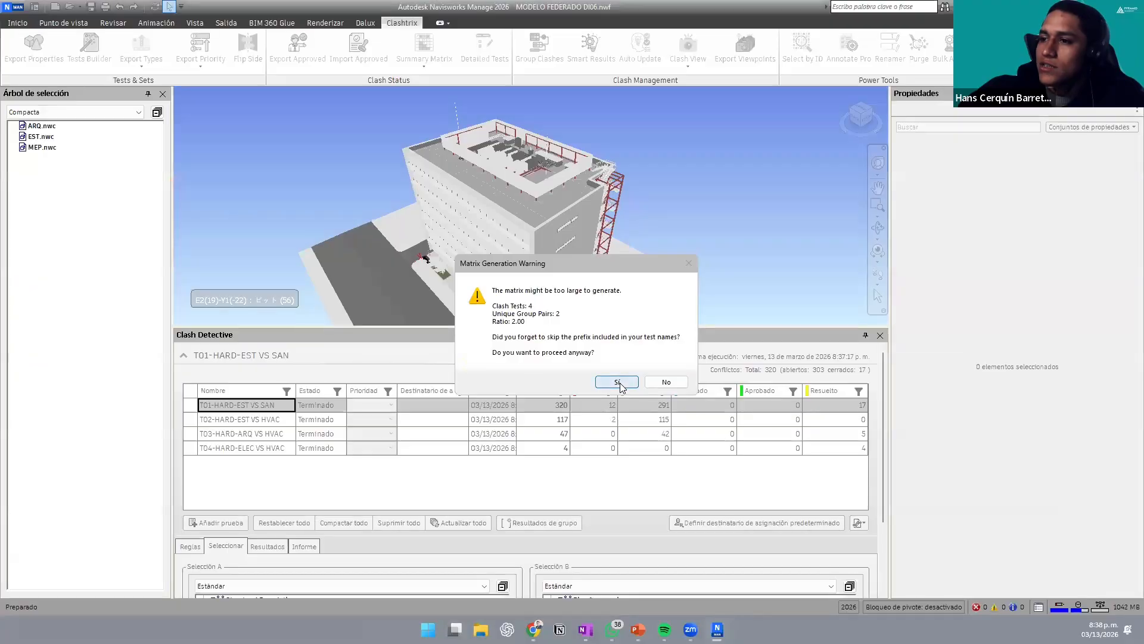
click(739, 543)
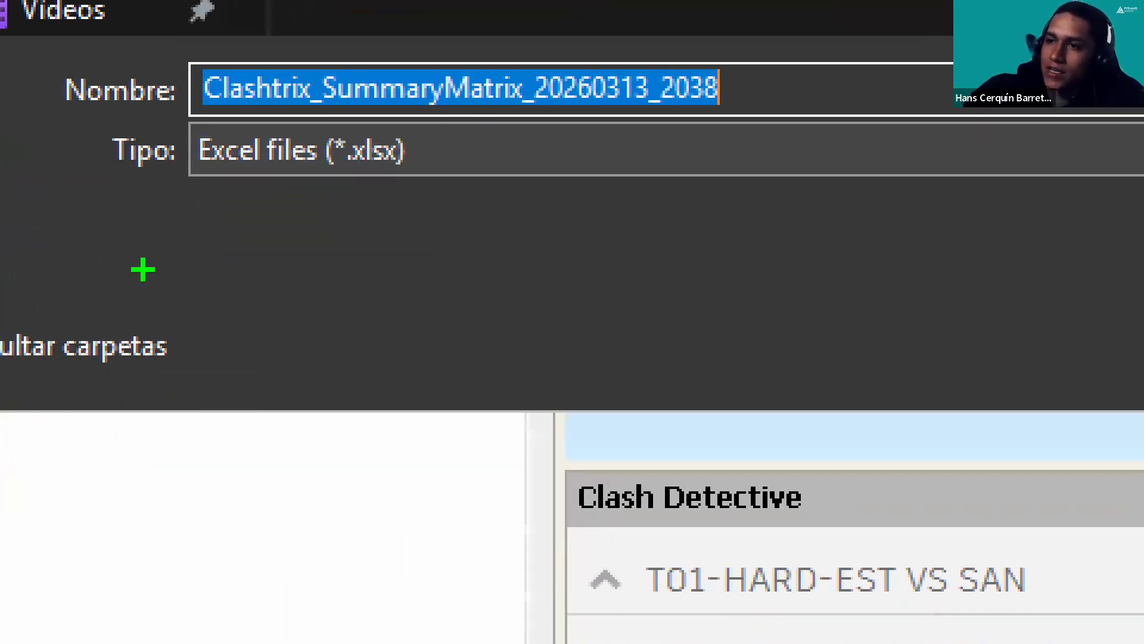
drag(61, 38, 785, 189)
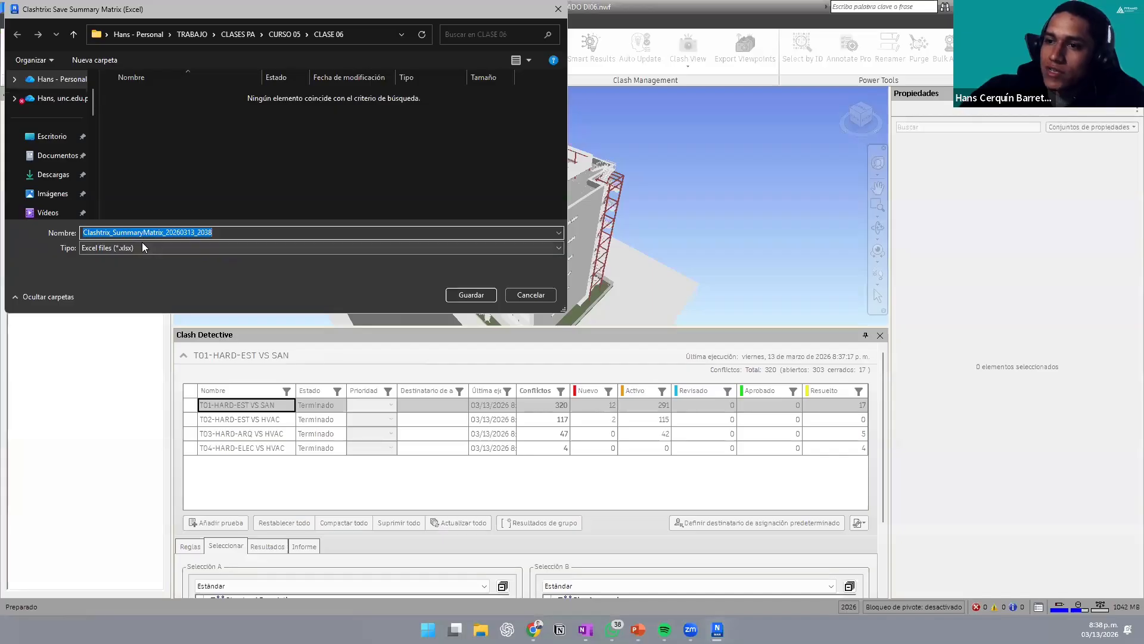
click(469, 297)
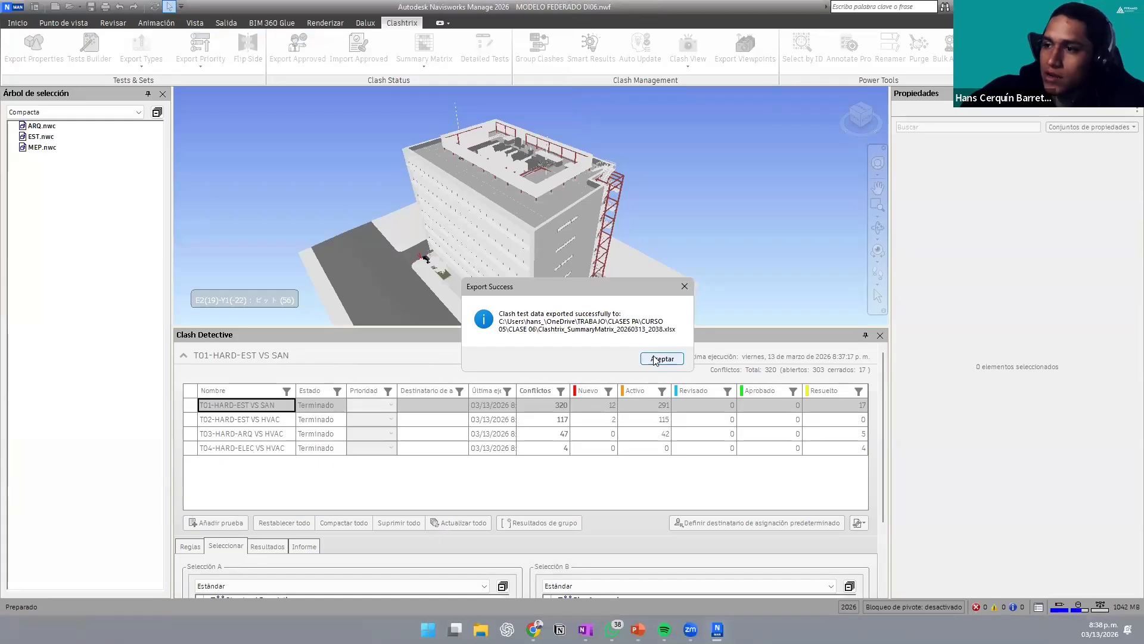
click(655, 359)
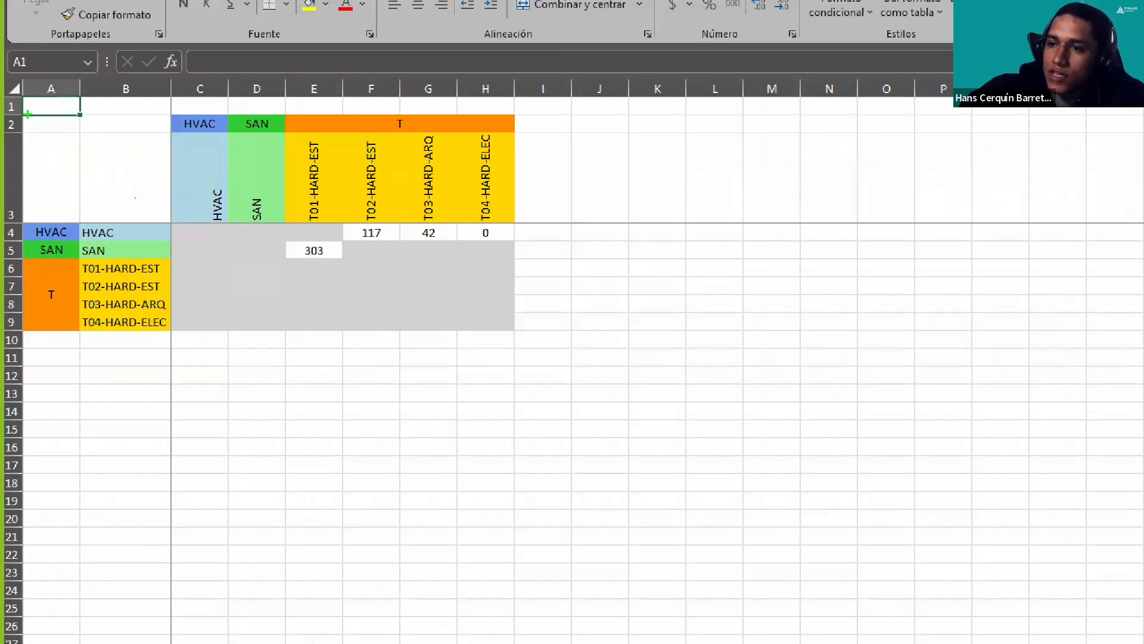
Step: Examine the exported summary matrix in Excel, checking how the SAN and HVAC rows cross the T01 to T04 test columns
mouse_move(28, 114)
mouse_down()
mouse_move(276, 266)
mouse_move(533, 355)
mouse_up()
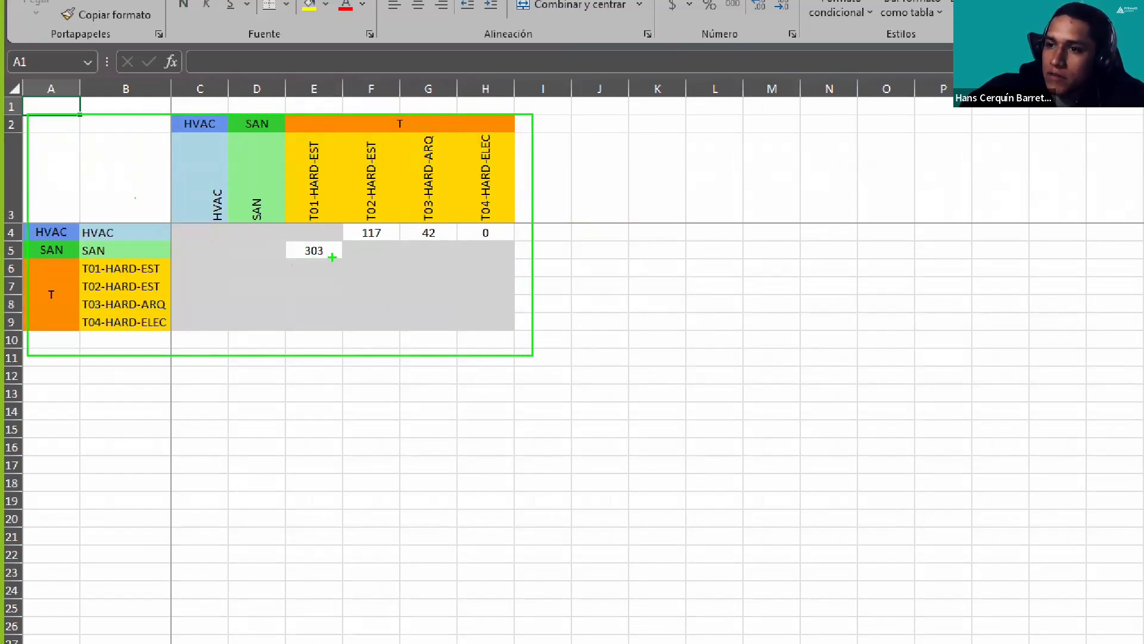
drag(285, 242, 352, 268)
key(ctrl+z)
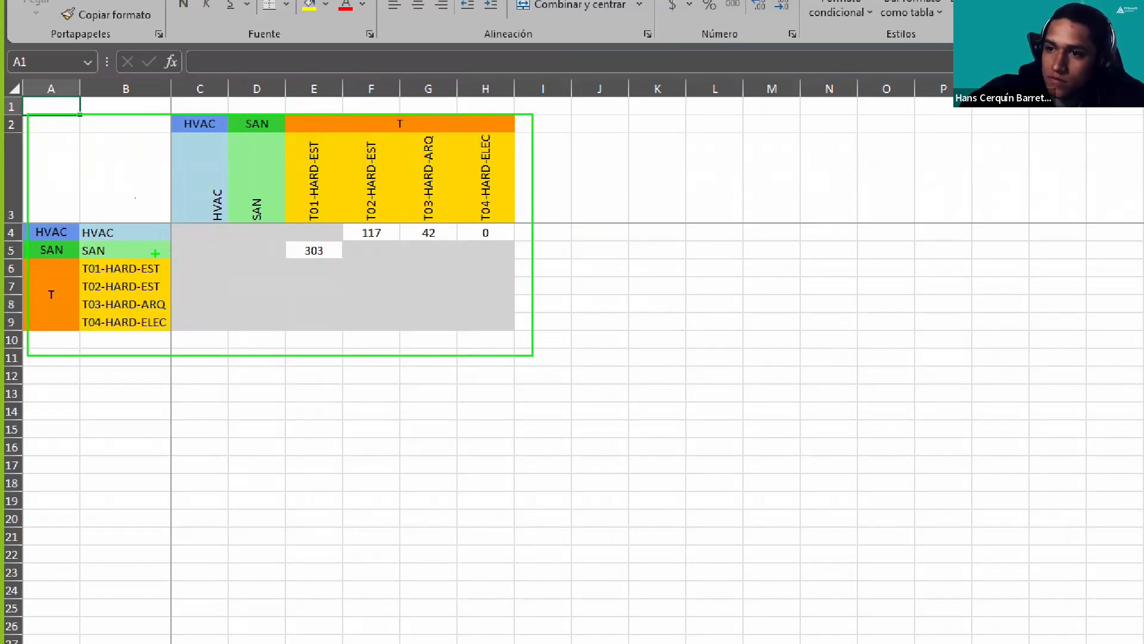
drag(176, 250, 280, 251)
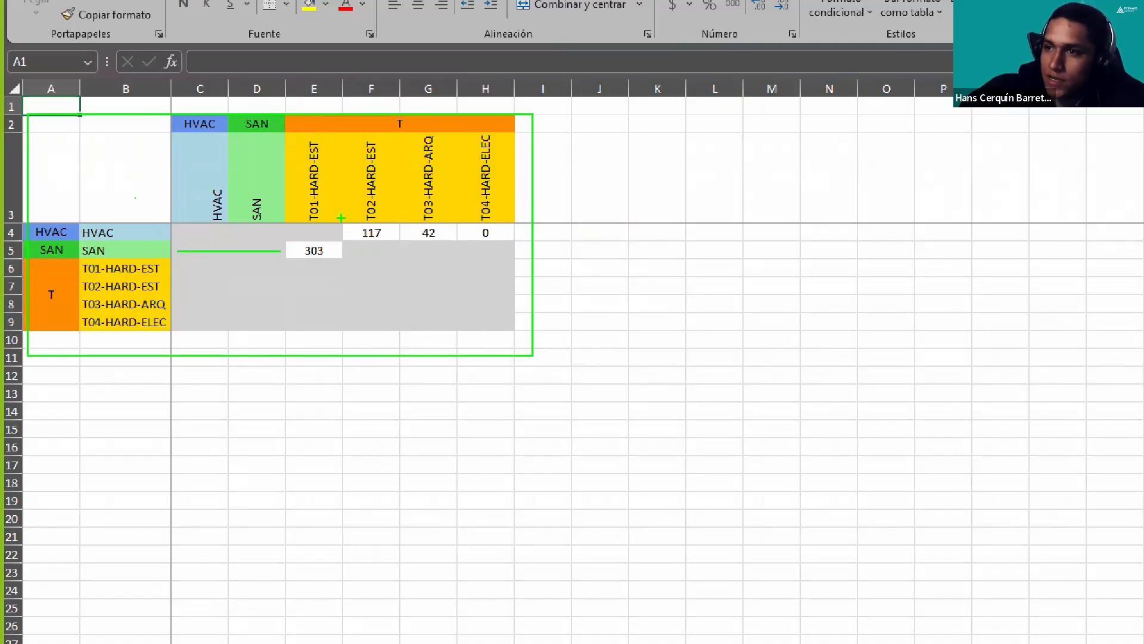
drag(280, 99, 281, 250)
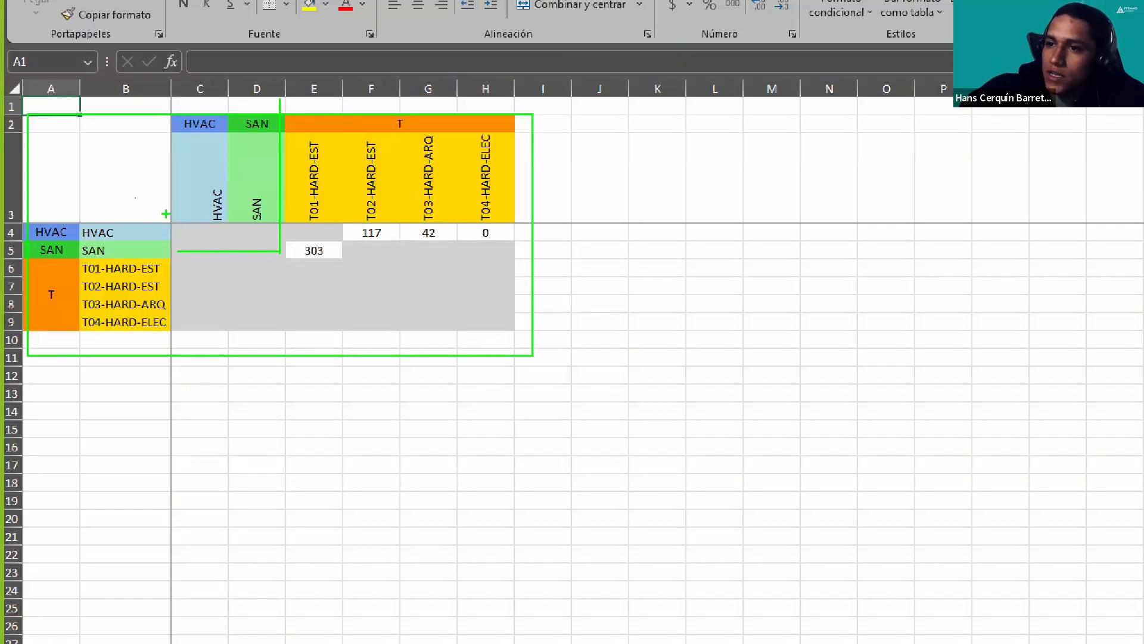
drag(25, 215, 126, 237)
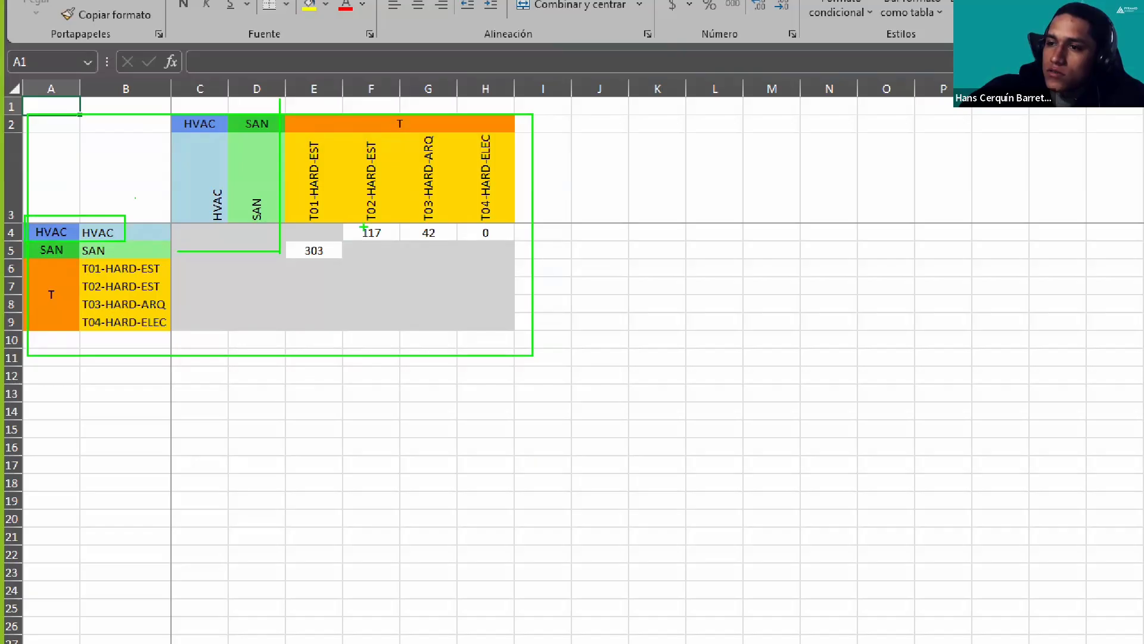
drag(345, 217, 519, 242)
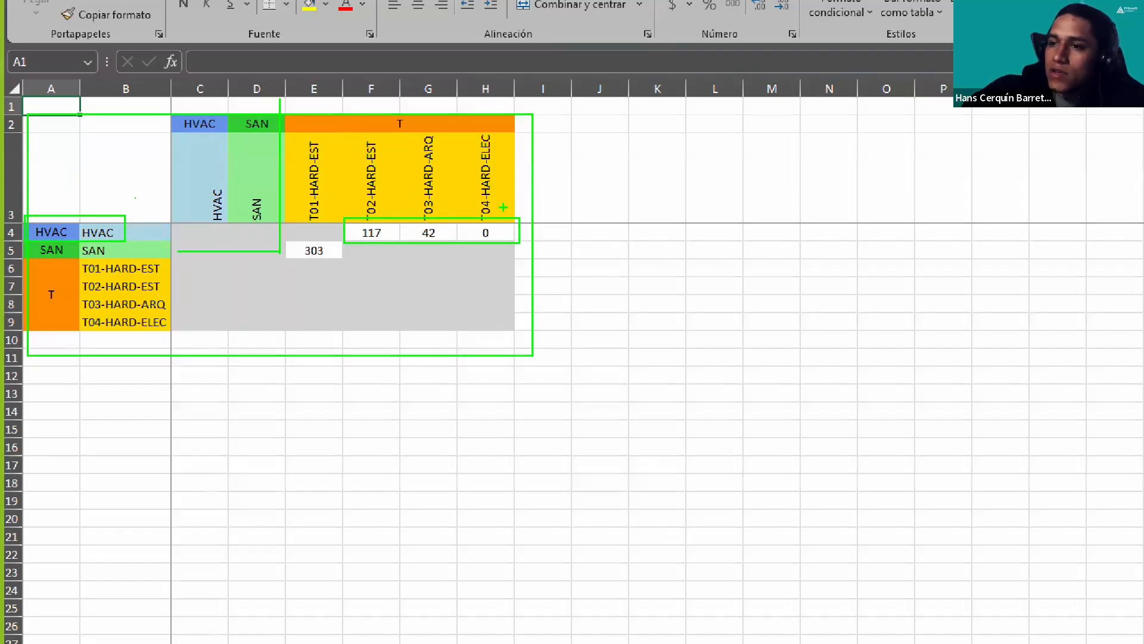
Step: Compare the clash test names around the VS separator in Navisworks with the T01 and T02 column headings of the Excel matrix
key(Escape)
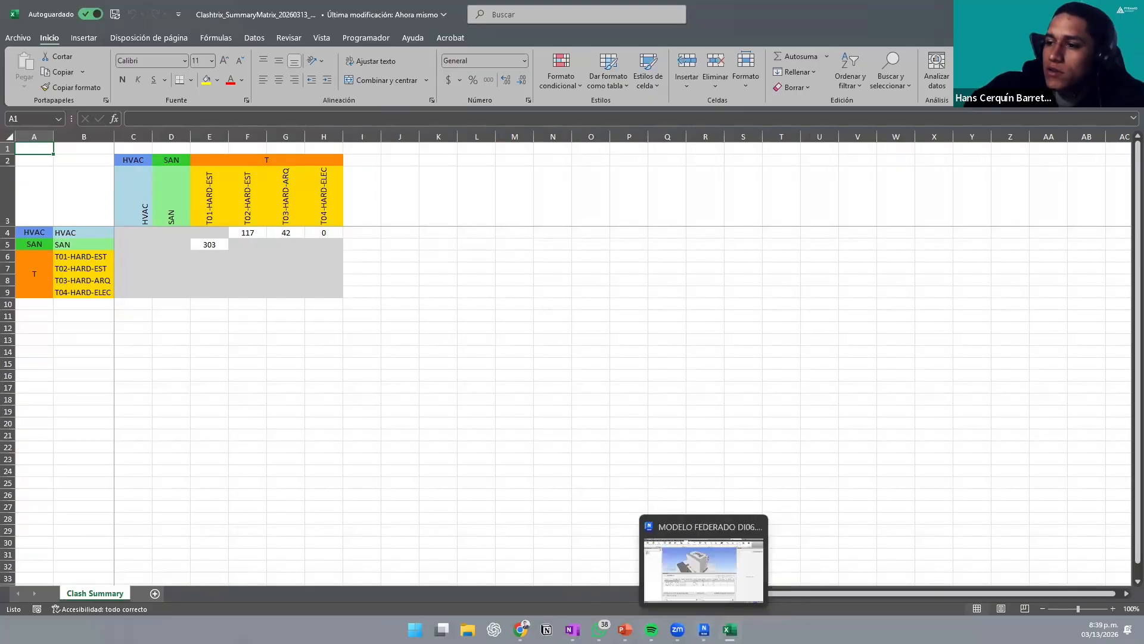
click(697, 625)
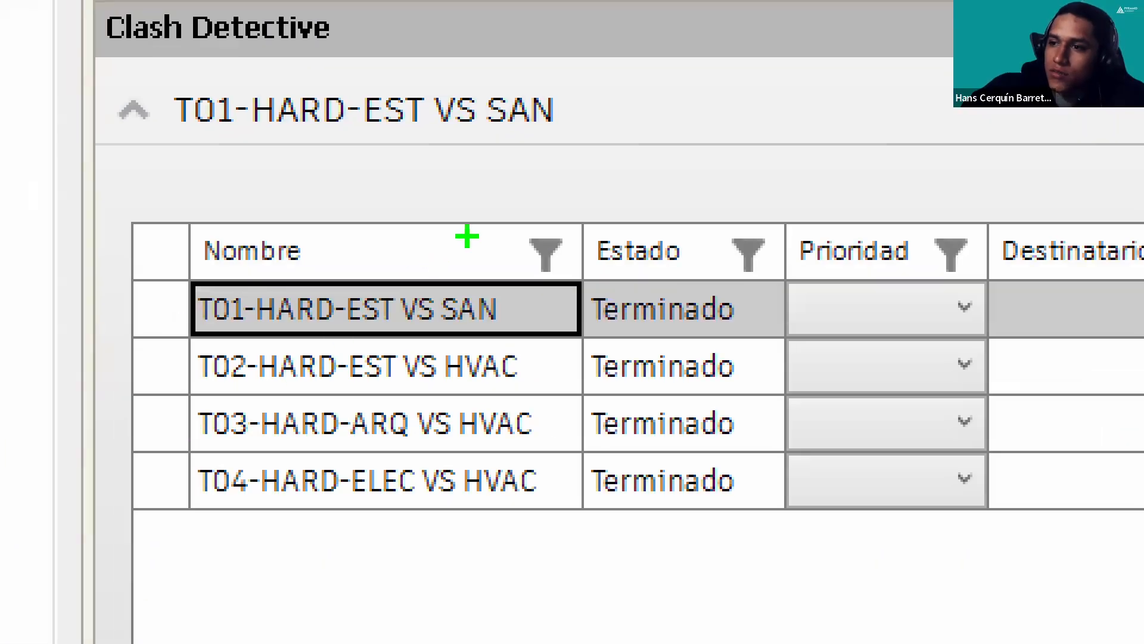
mouse_move(396, 268)
mouse_down()
mouse_move(409, 378)
mouse_move(442, 378)
mouse_move(457, 508)
mouse_move(481, 524)
mouse_move(466, 516)
mouse_up()
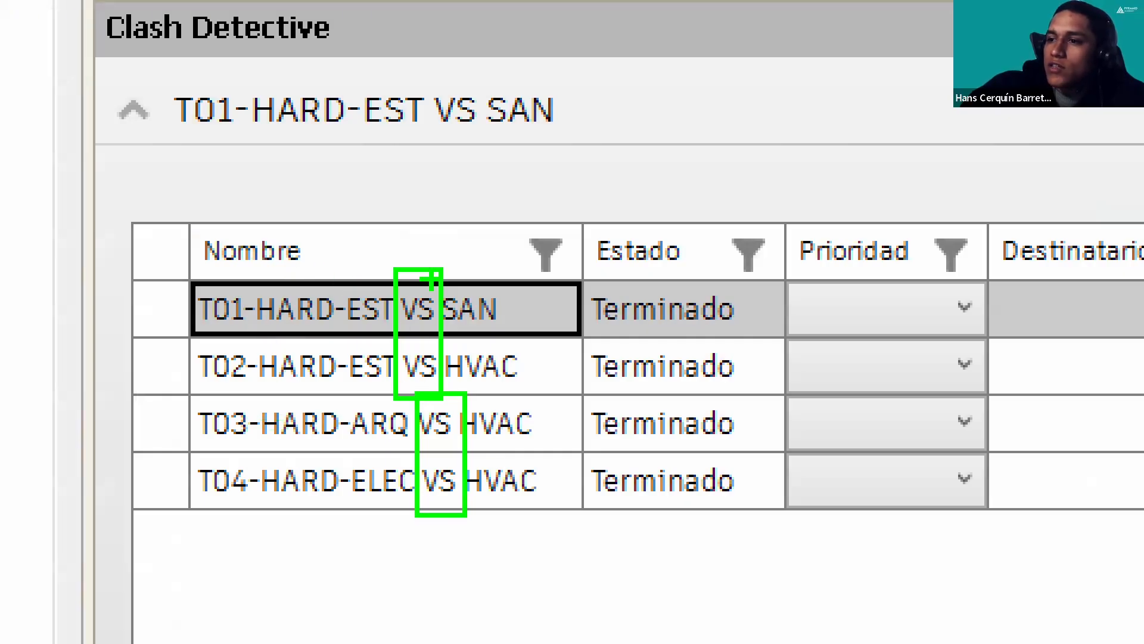
mouse_move(419, 279)
mouse_down()
mouse_move(553, 354)
mouse_move(556, 523)
mouse_up()
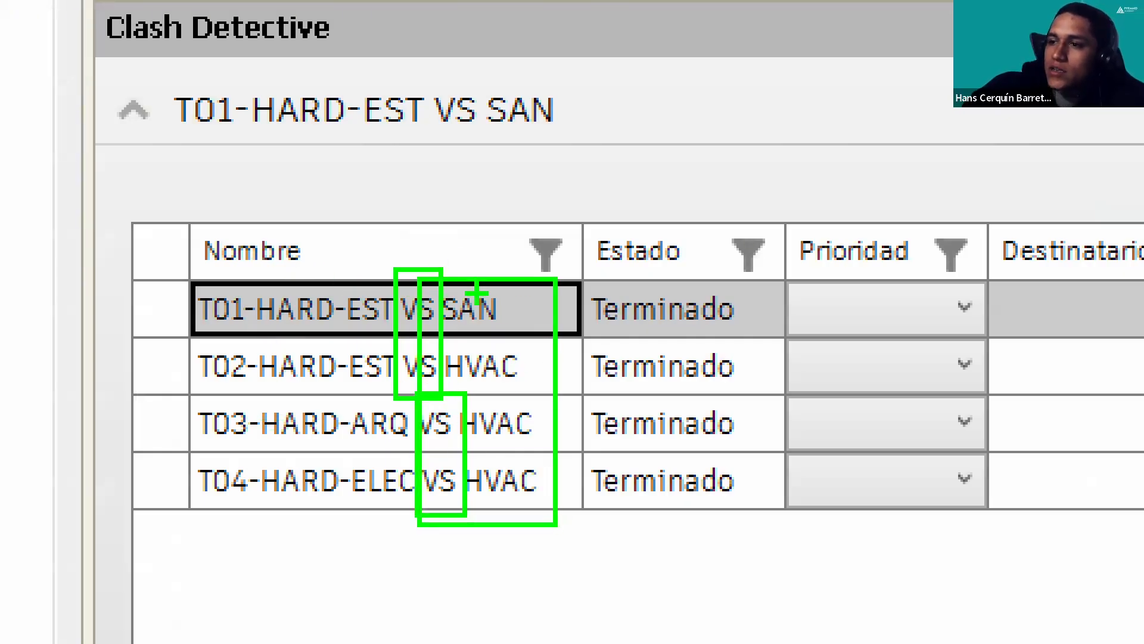
drag(435, 291, 519, 337)
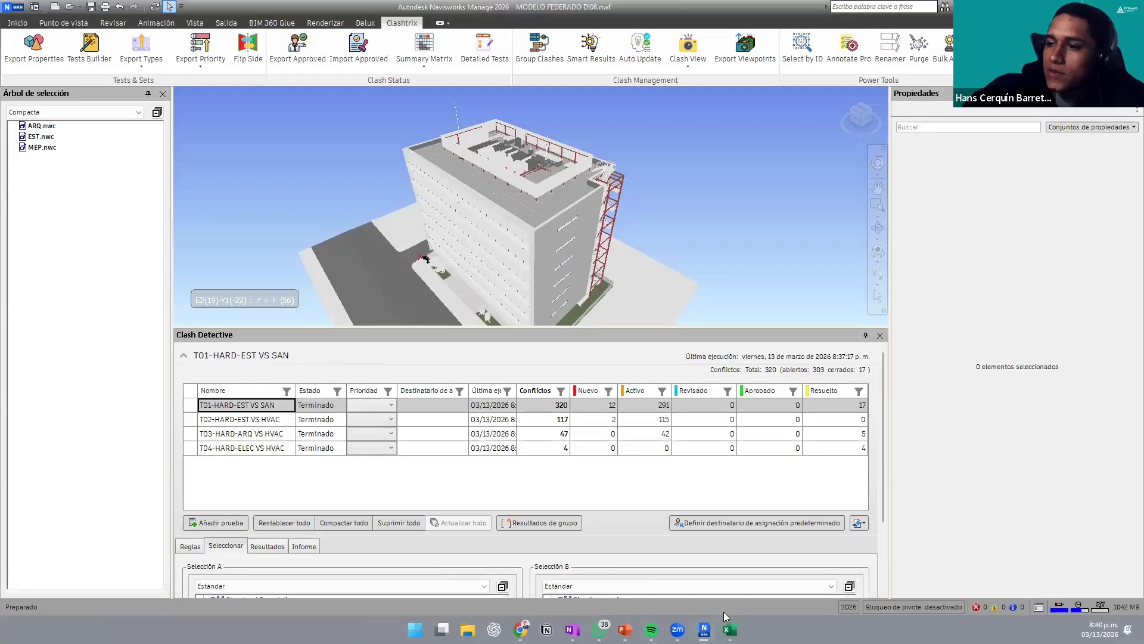
click(730, 629)
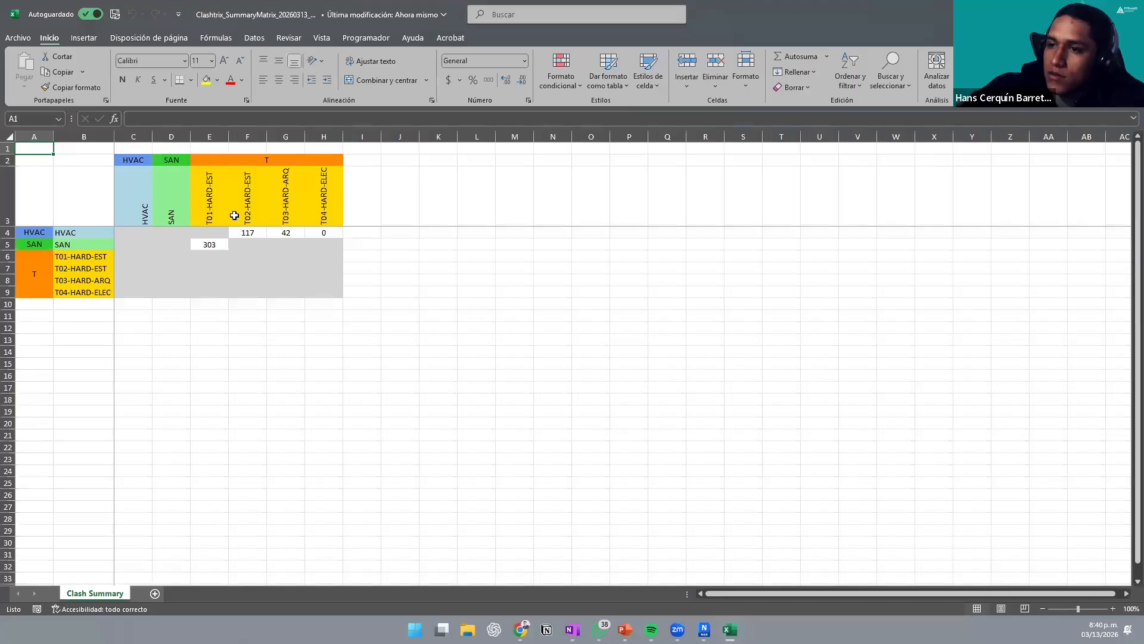
drag(208, 161, 249, 199)
click(249, 198)
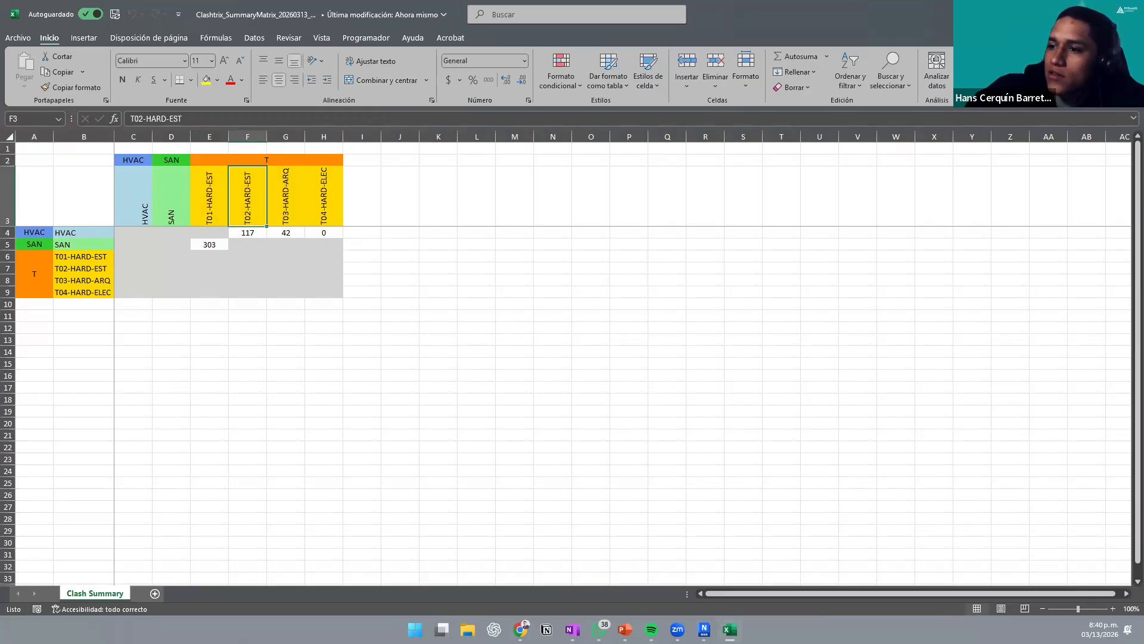
Step: Switch back to Navisworks and shorten the name of the T01 clash test to EST VS SAN
mouse_move(704, 629)
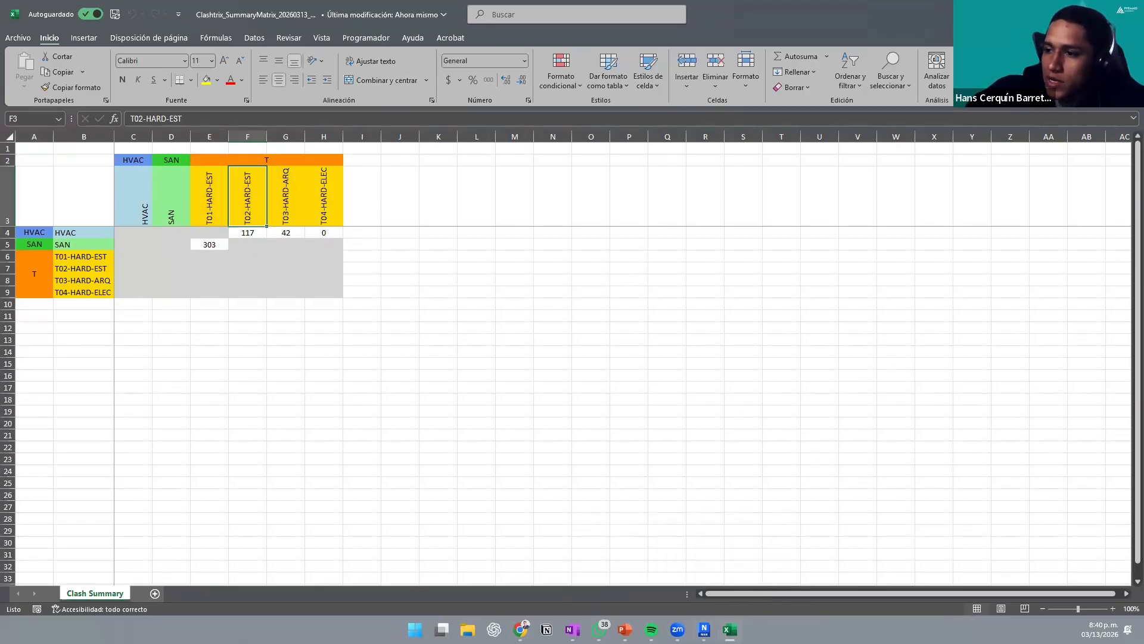
click(704, 629)
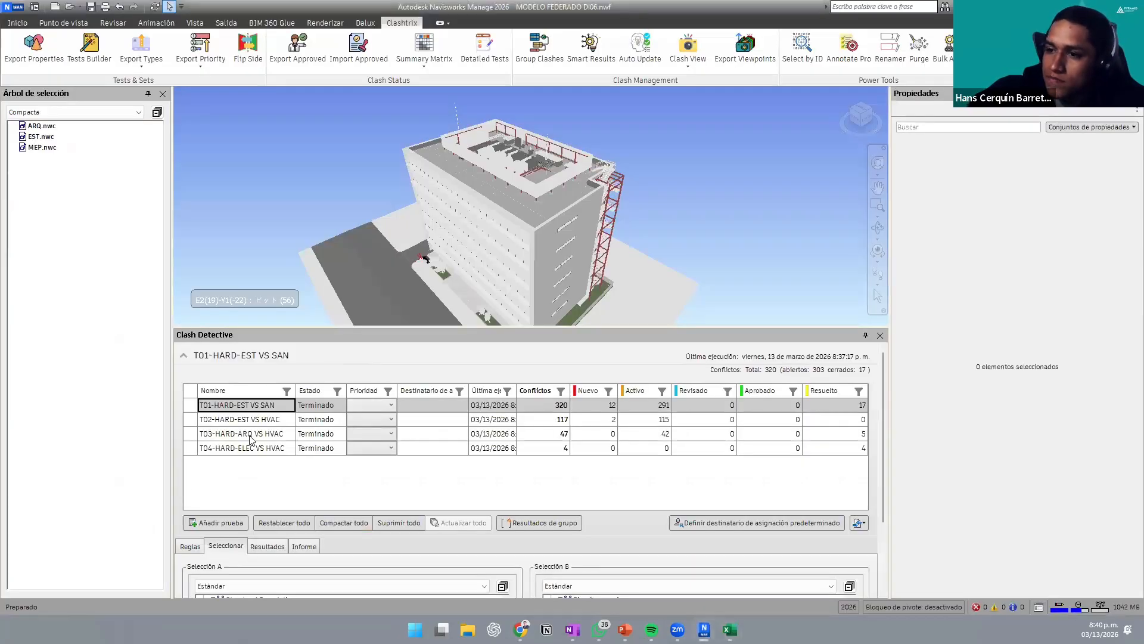
click(234, 407)
drag(236, 404, 146, 401)
key(BackSpace)
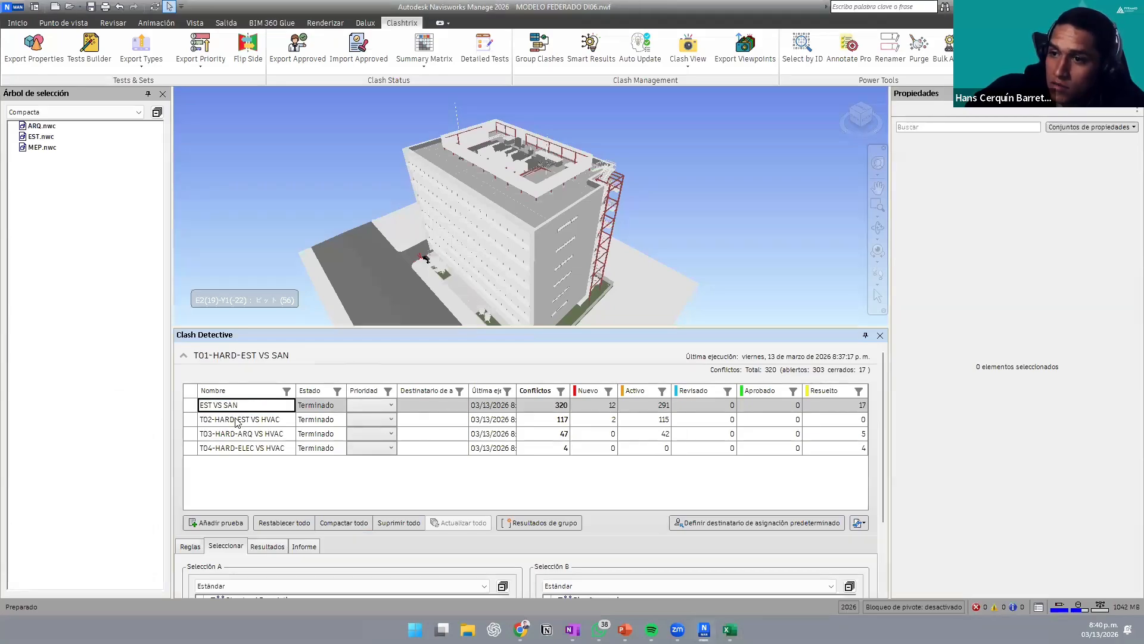
Step: Remove the T02-HARD- prefix from the second clash test so it is named EST VS HVAC
click(236, 421)
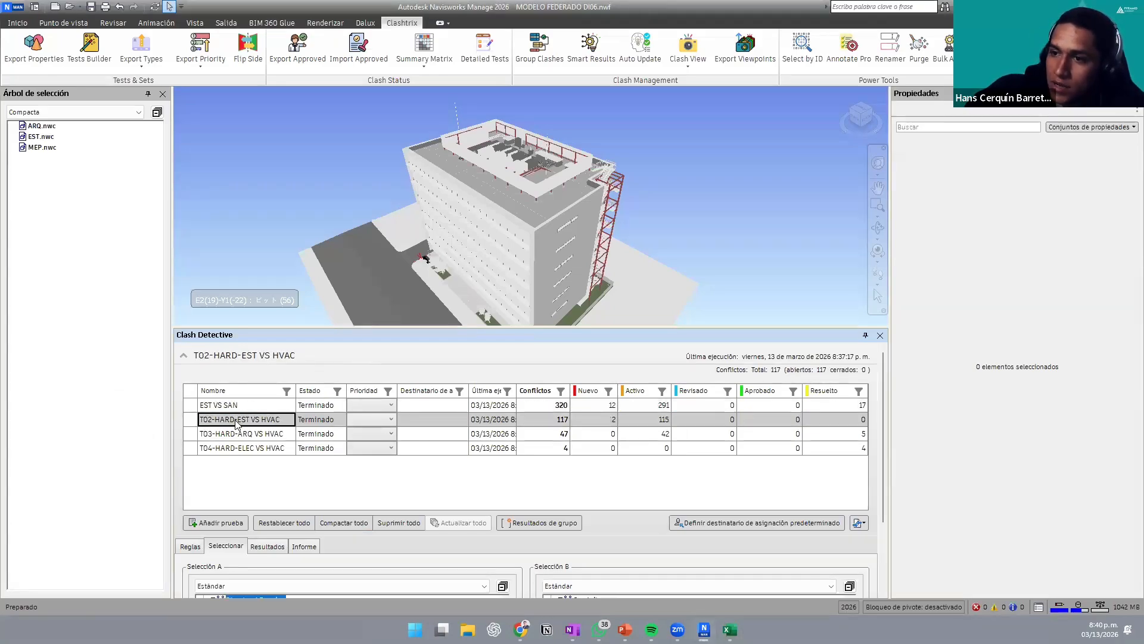
click(237, 425)
drag(237, 421, 55, 424)
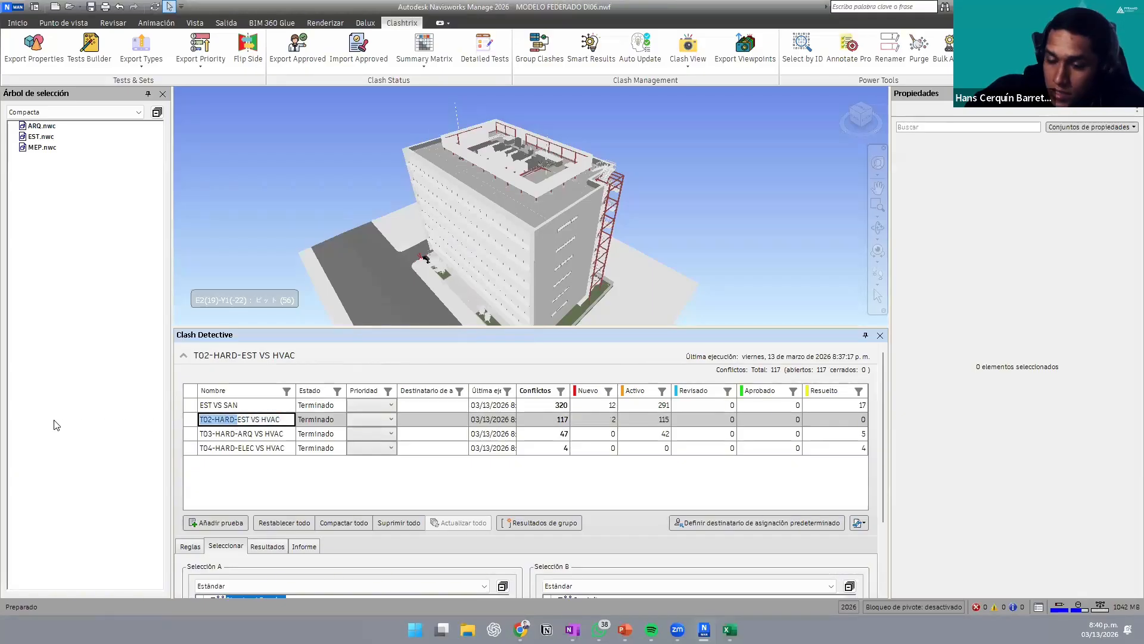
key(BackSpace)
Step: Remove the T03-HARD- prefix from the third clash test so it is named ARQ VS HVAC
click(232, 436)
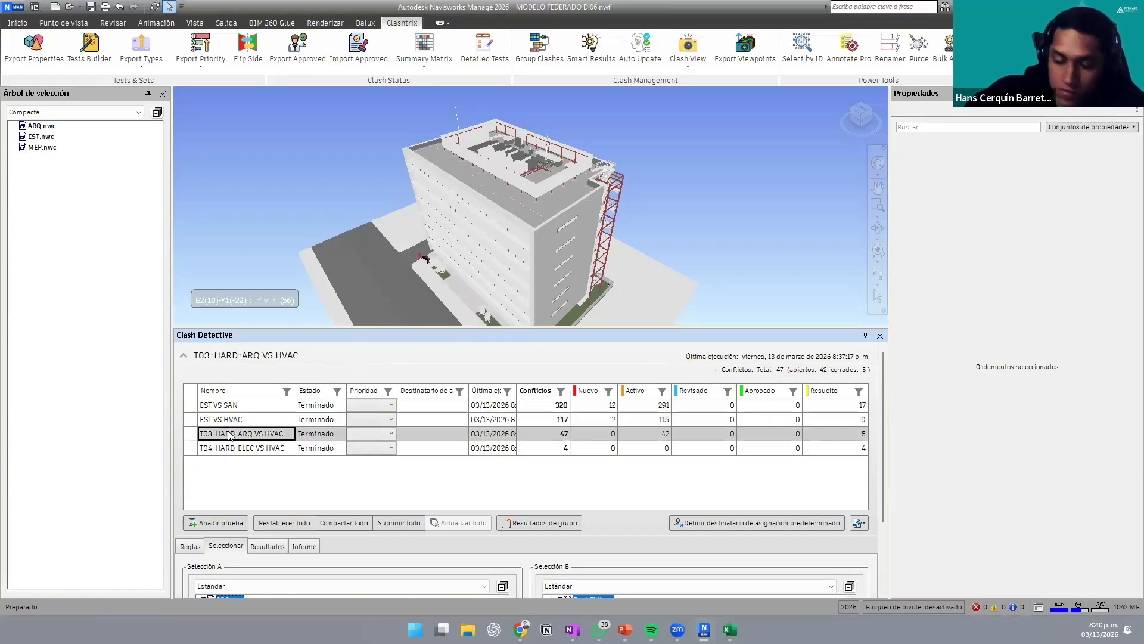
click(231, 434)
click(244, 432)
drag(239, 432, 126, 447)
key(BackSpace)
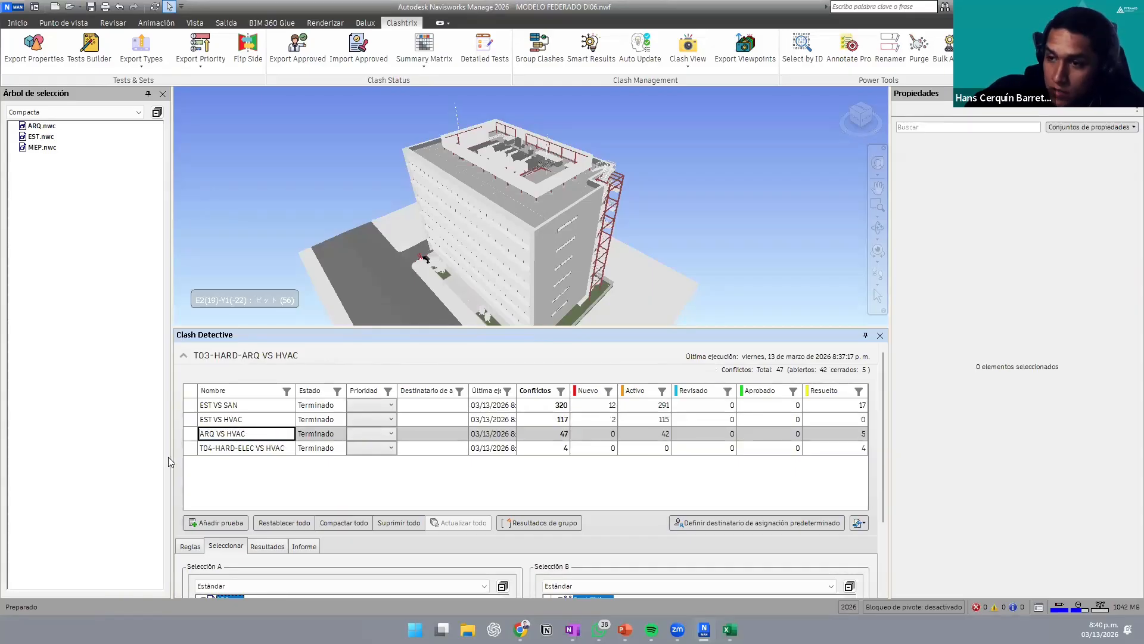
Step: Remove the T04-HARD- prefix from the fourth clash test so it is named ELEC VS HVAC
click(229, 450)
click(238, 450)
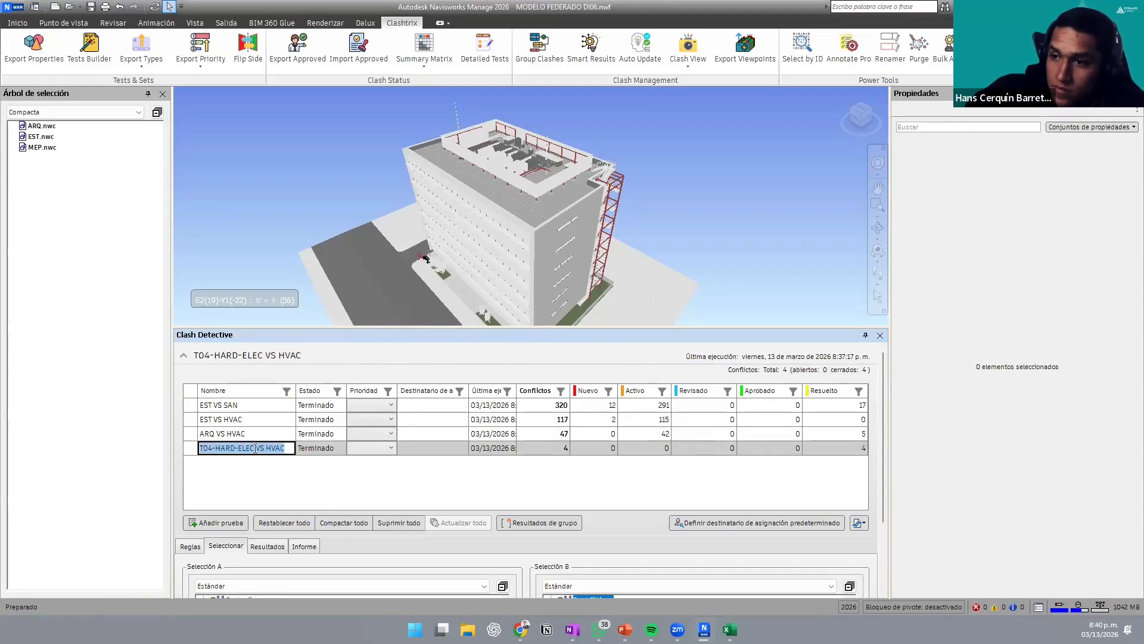
click(255, 448)
drag(236, 450, 51, 488)
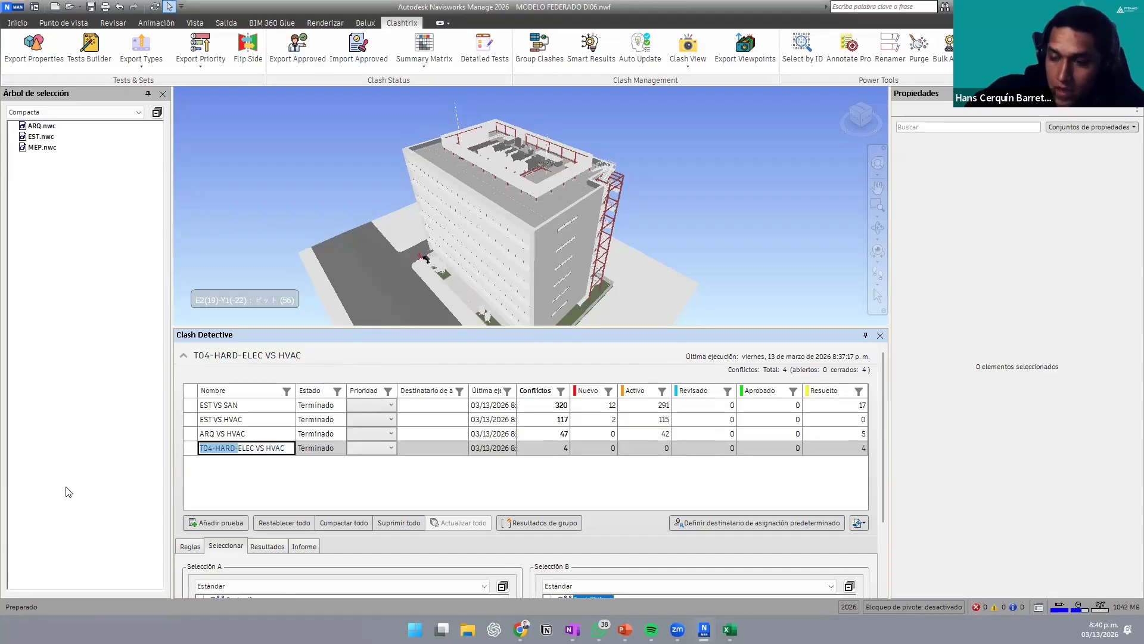
key(BackSpace)
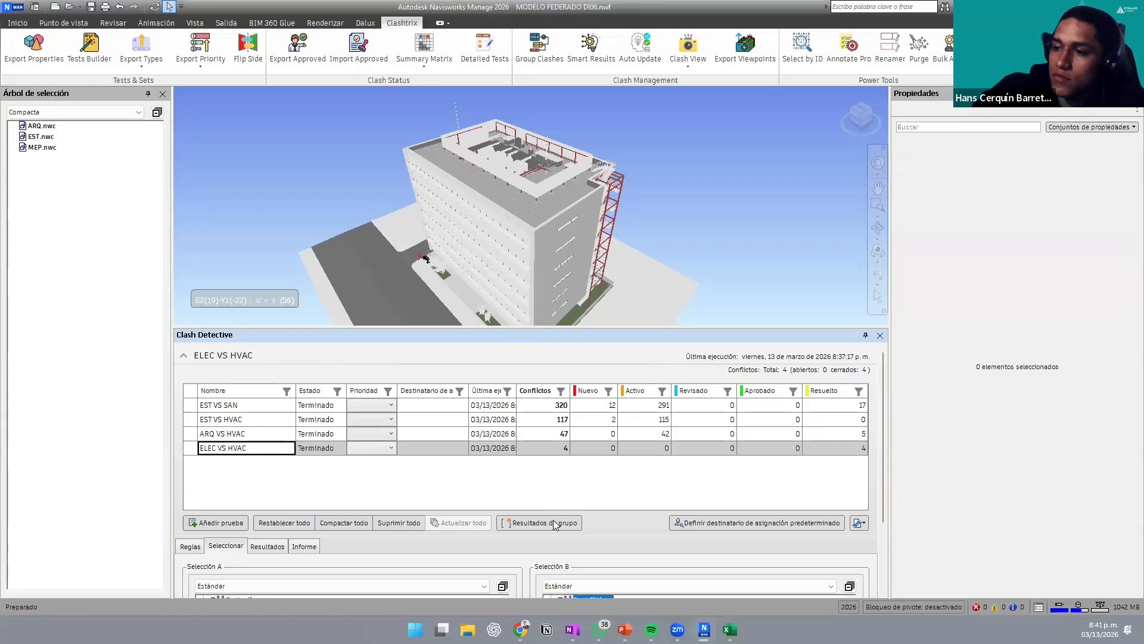
Step: Generate a Clashtrix Summary Matrix with the Top Right layout and save it as the Excel file Clashtrix_SummaryMatrix_20260313_2041 in the CLASE 06 folder
click(425, 64)
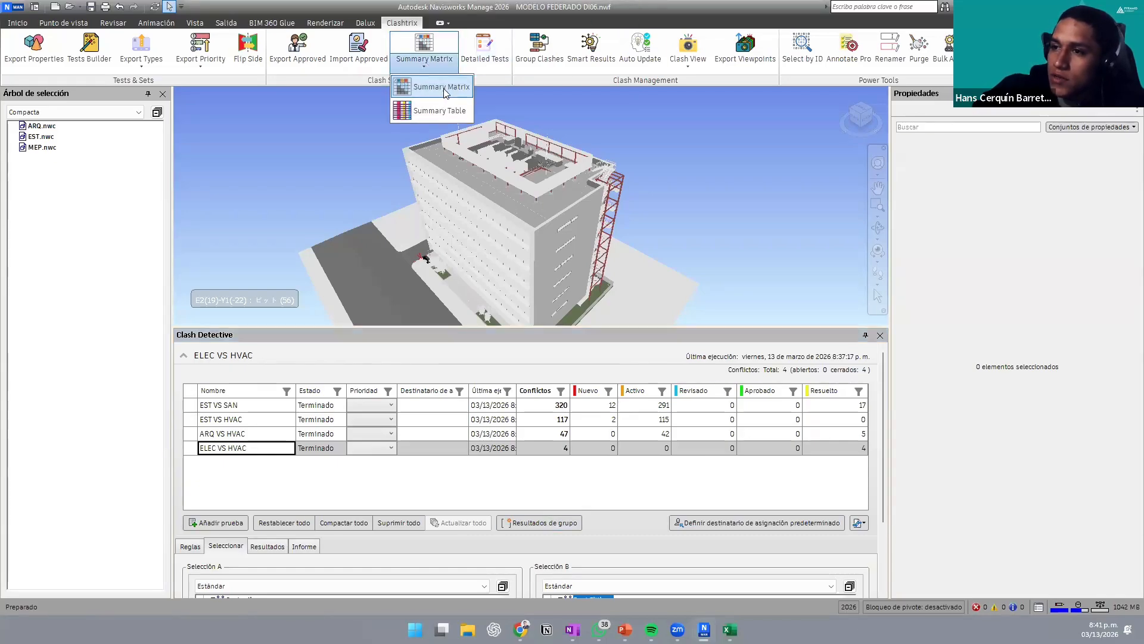
click(441, 87)
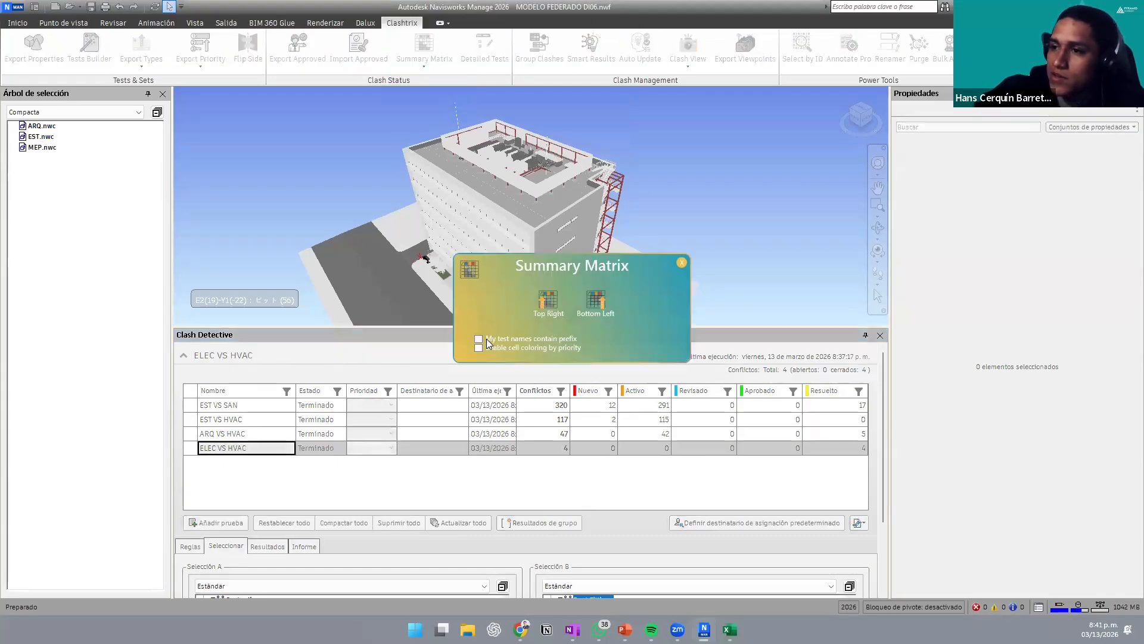
click(549, 302)
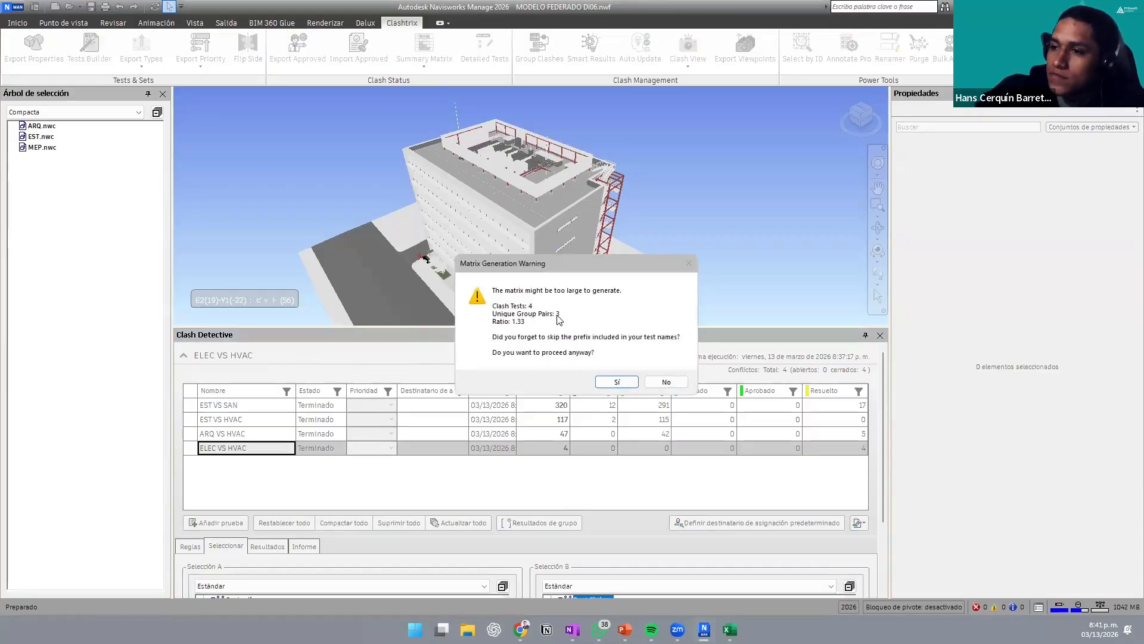
click(617, 382)
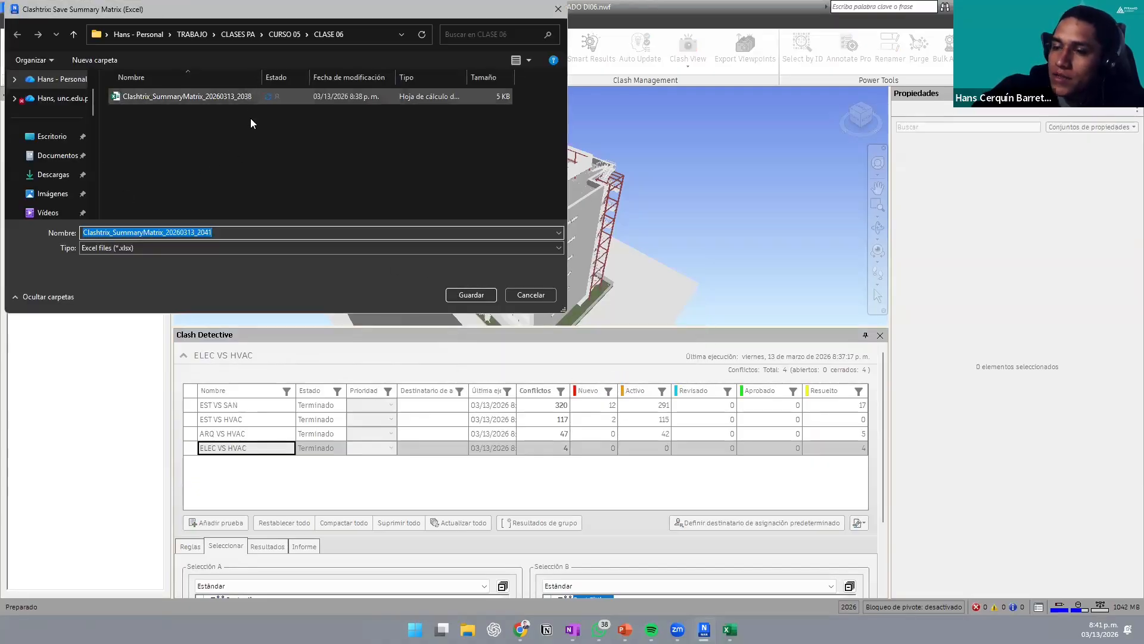
click(470, 295)
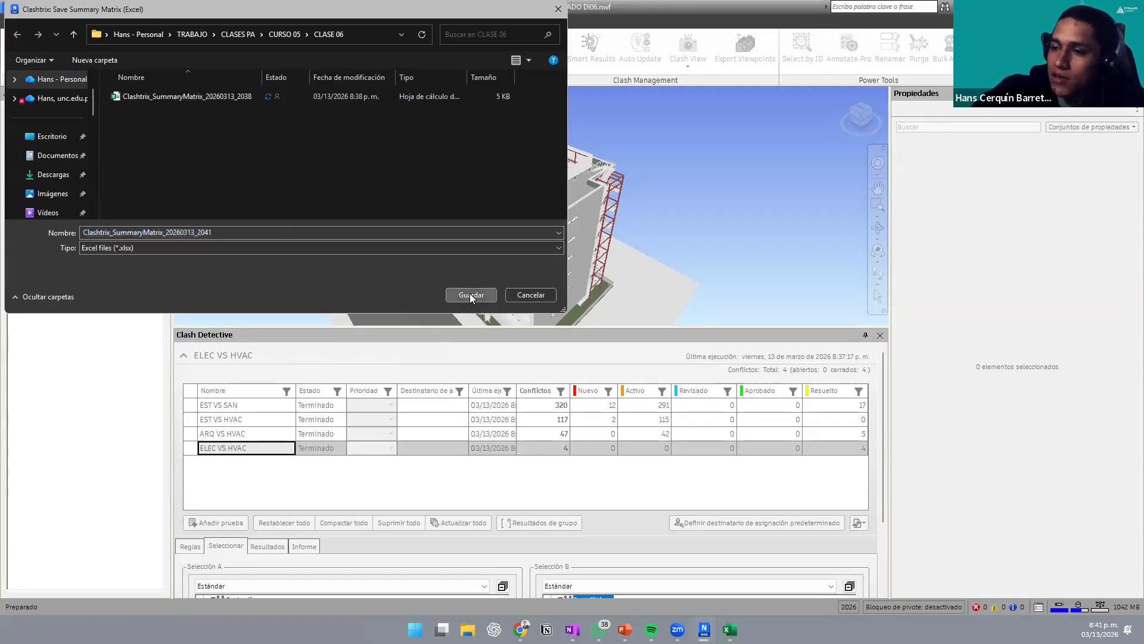
click(662, 359)
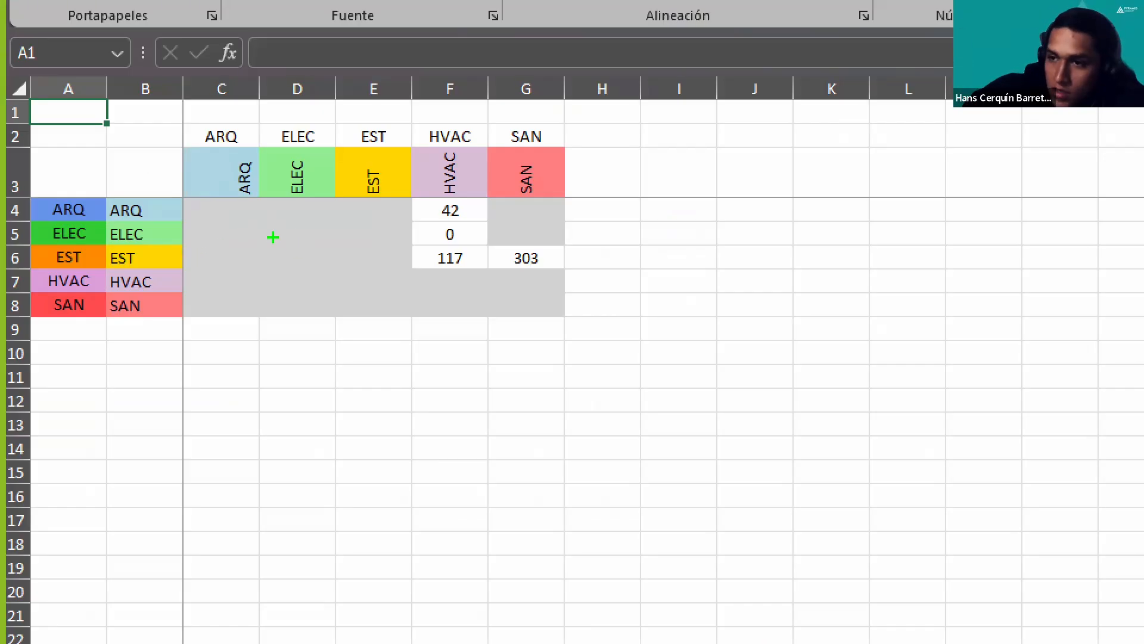
Step: Examine the new summary matrix in Excel, checking where the EST, ELEC and ARQ rows cross the HVAC and SAN columns
drag(179, 254, 447, 254)
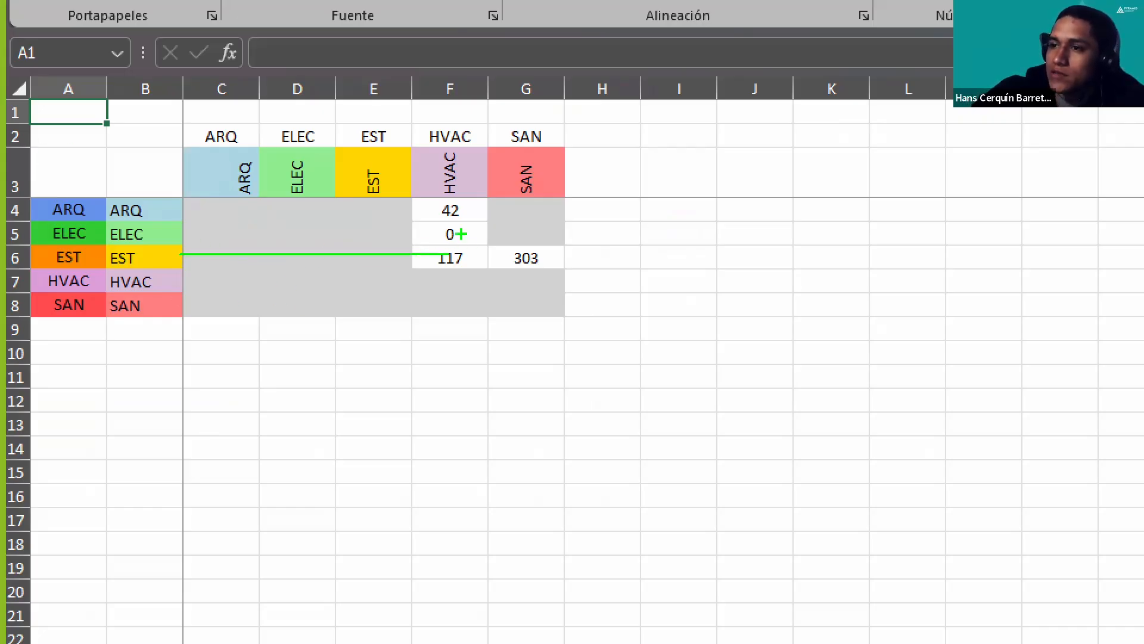
drag(422, 135, 422, 254)
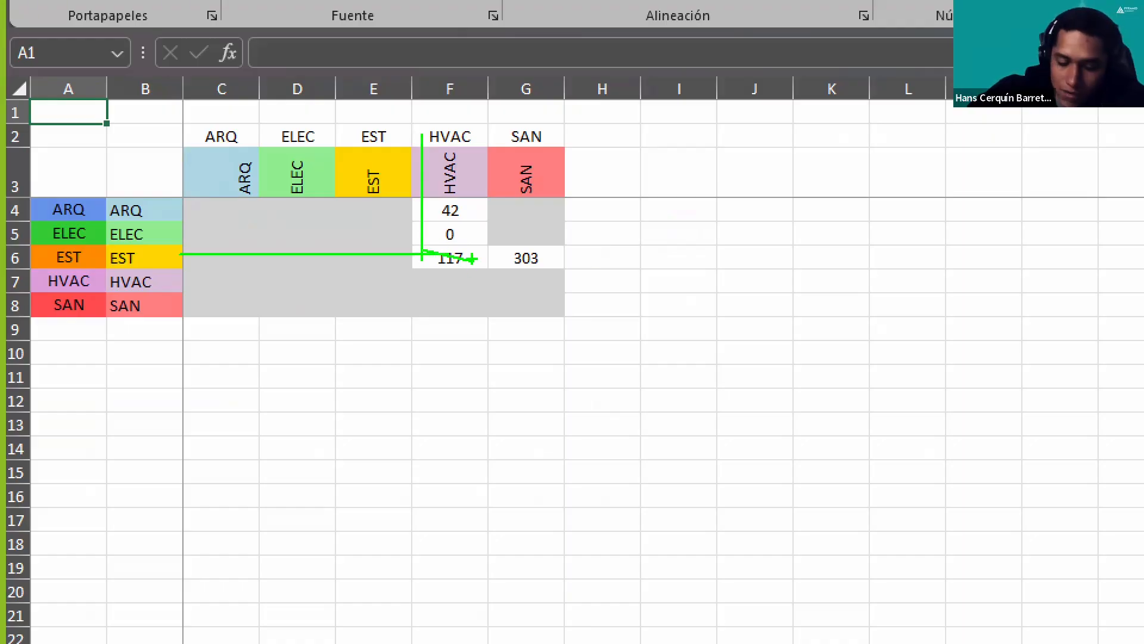
mouse_move(474, 265)
mouse_down()
mouse_move(426, 247)
mouse_move(425, 262)
mouse_up()
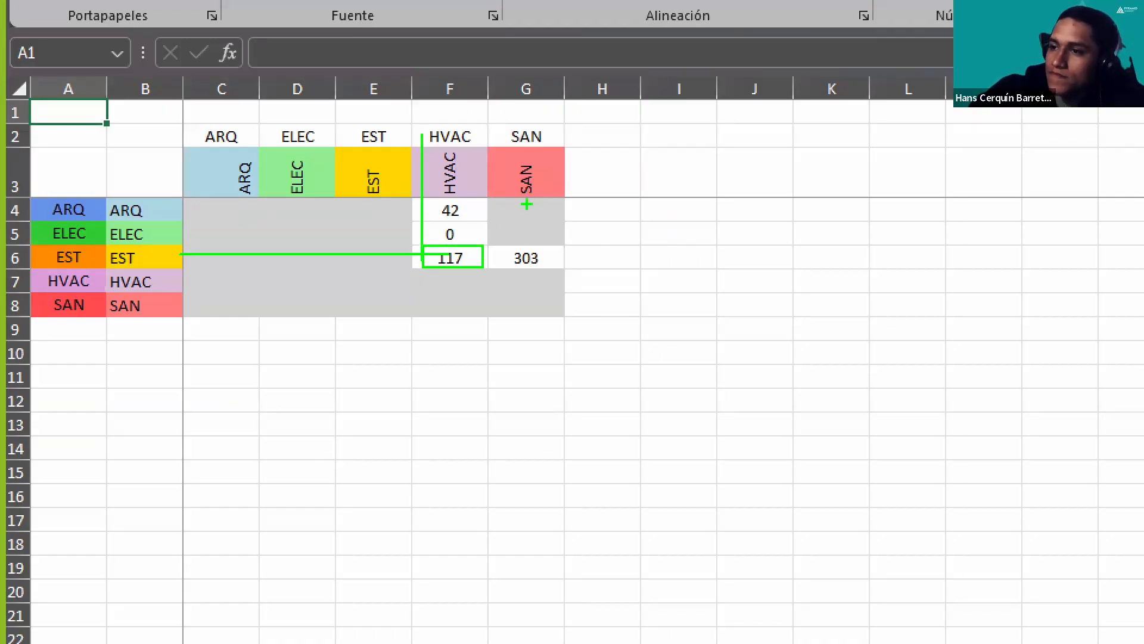
mouse_move(171, 260)
mouse_down()
mouse_move(638, 286)
mouse_move(524, 255)
mouse_move(505, 261)
mouse_up()
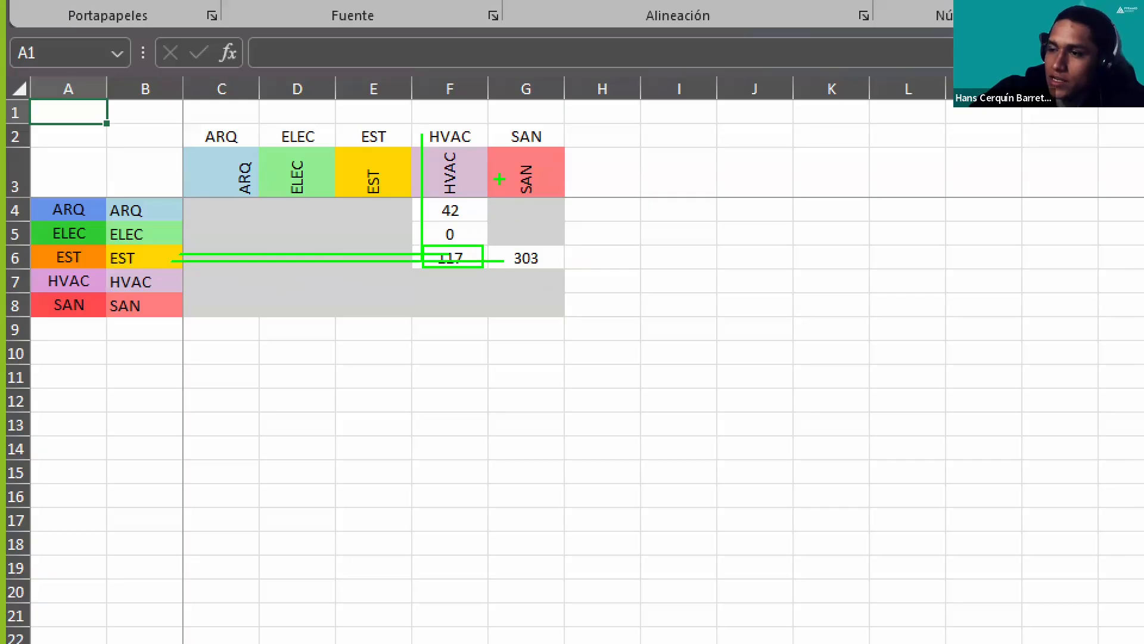
drag(527, 202, 526, 245)
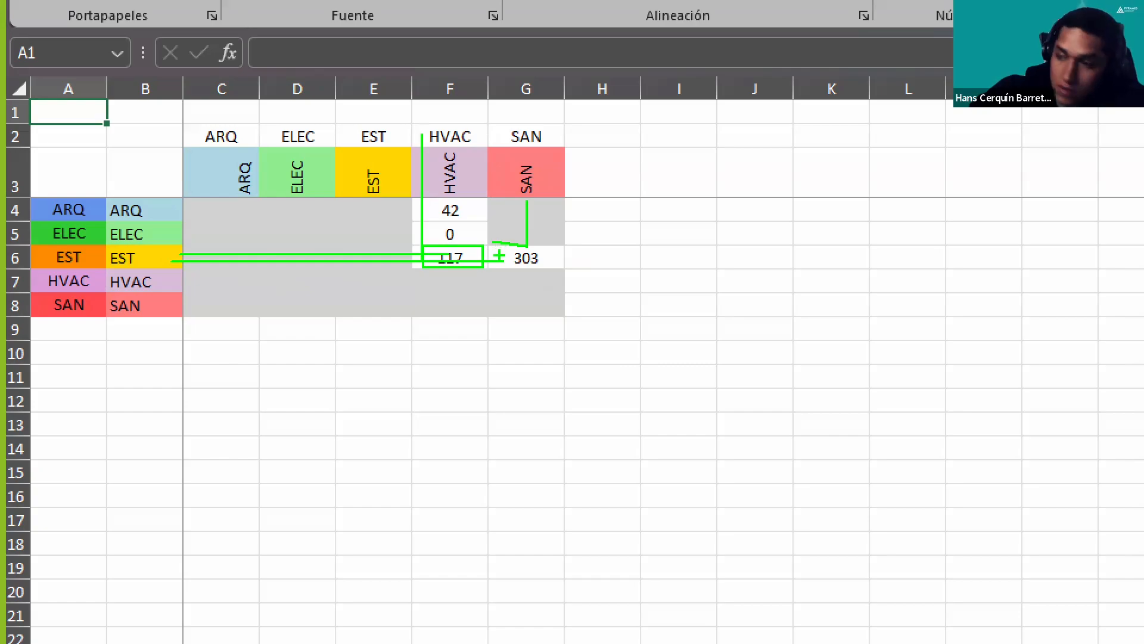
drag(490, 242, 566, 271)
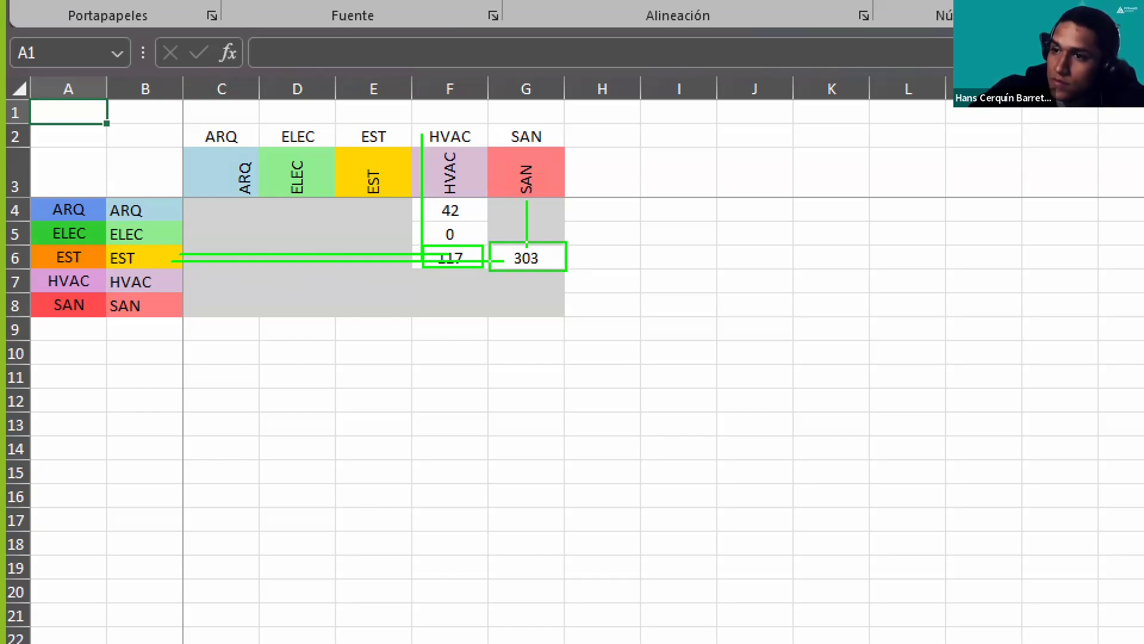
drag(158, 236, 429, 235)
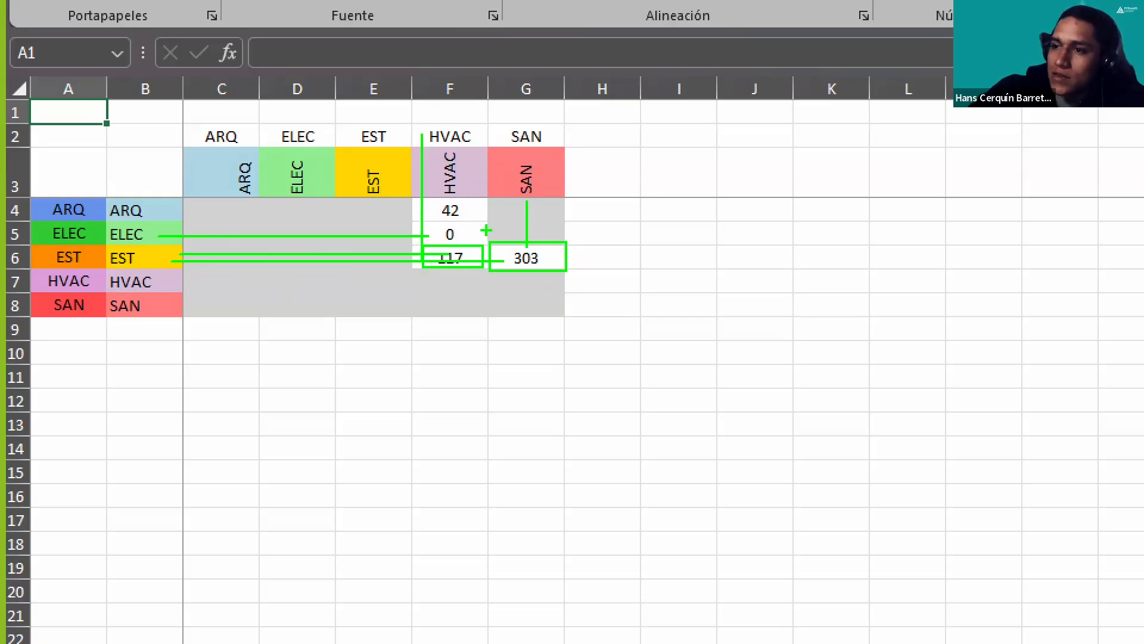
mouse_move(465, 236)
shift+mouse_down()
mouse_move(425, 243)
mouse_move(449, 229)
mouse_move(495, 241)
shift+mouse_up()
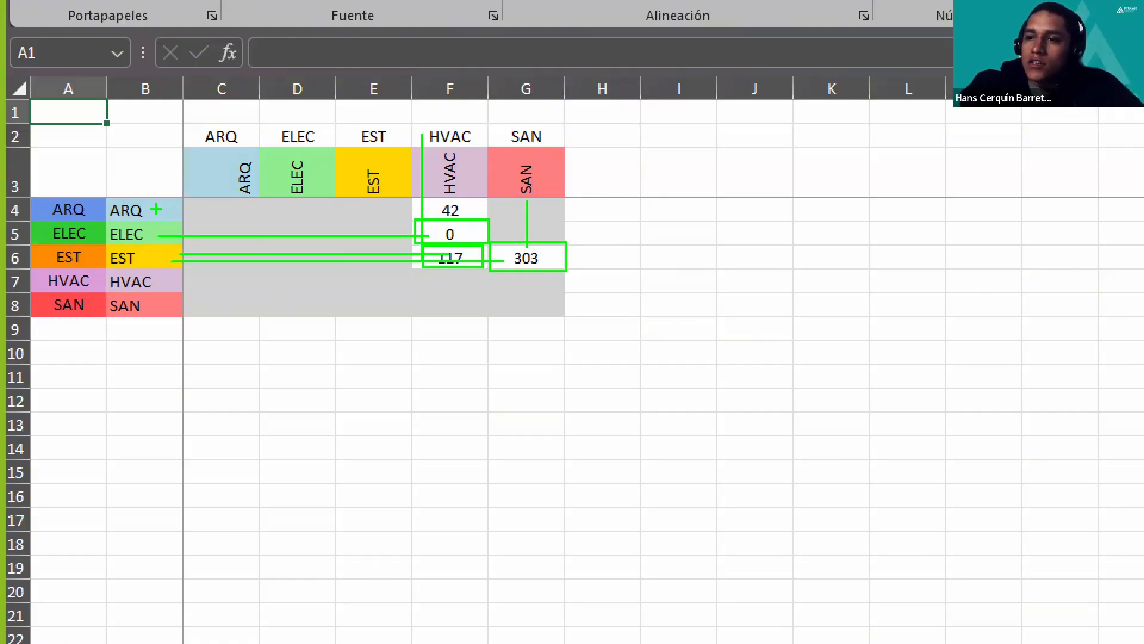
drag(156, 208, 437, 207)
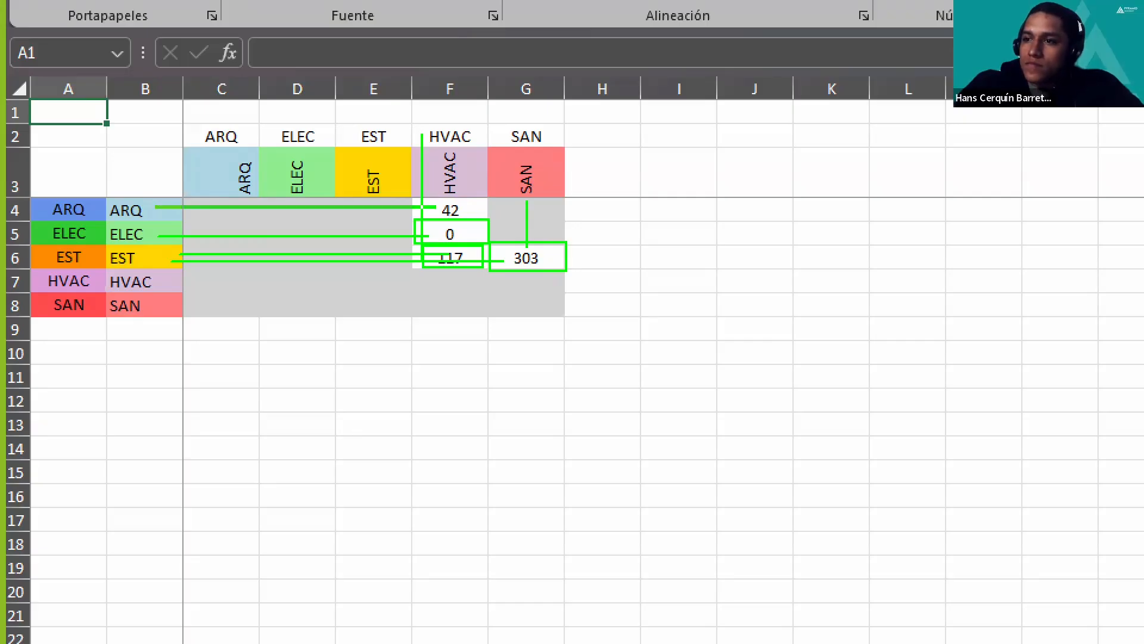
drag(468, 146, 468, 205)
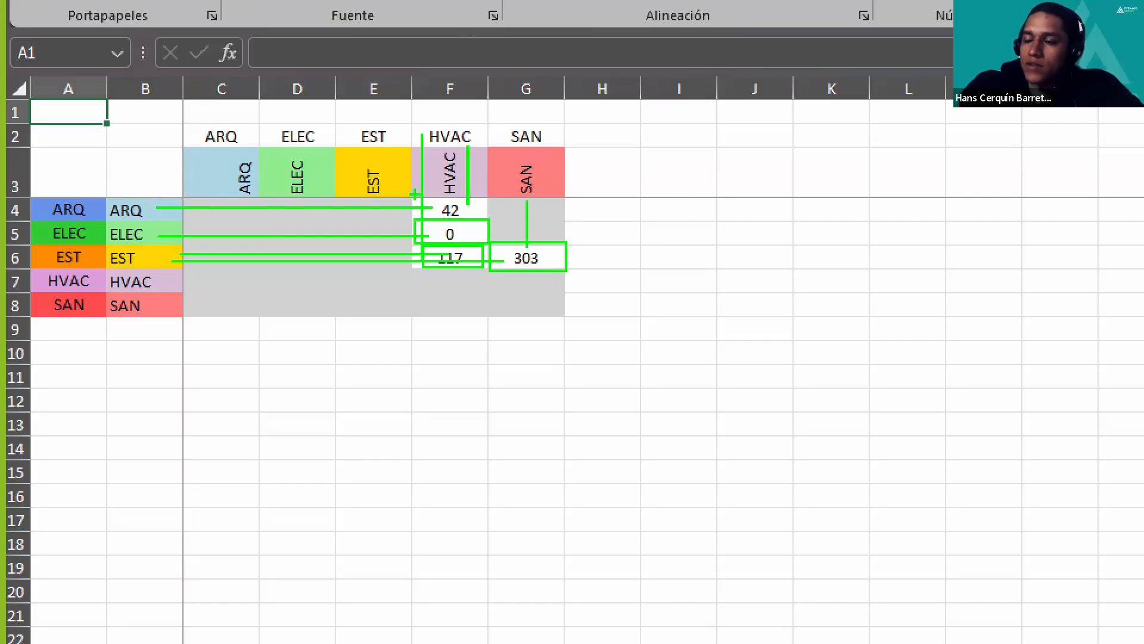
mouse_move(414, 194)
mouse_down()
mouse_move(469, 203)
mouse_move(441, 211)
mouse_move(490, 222)
mouse_up()
key(ctrl+z)
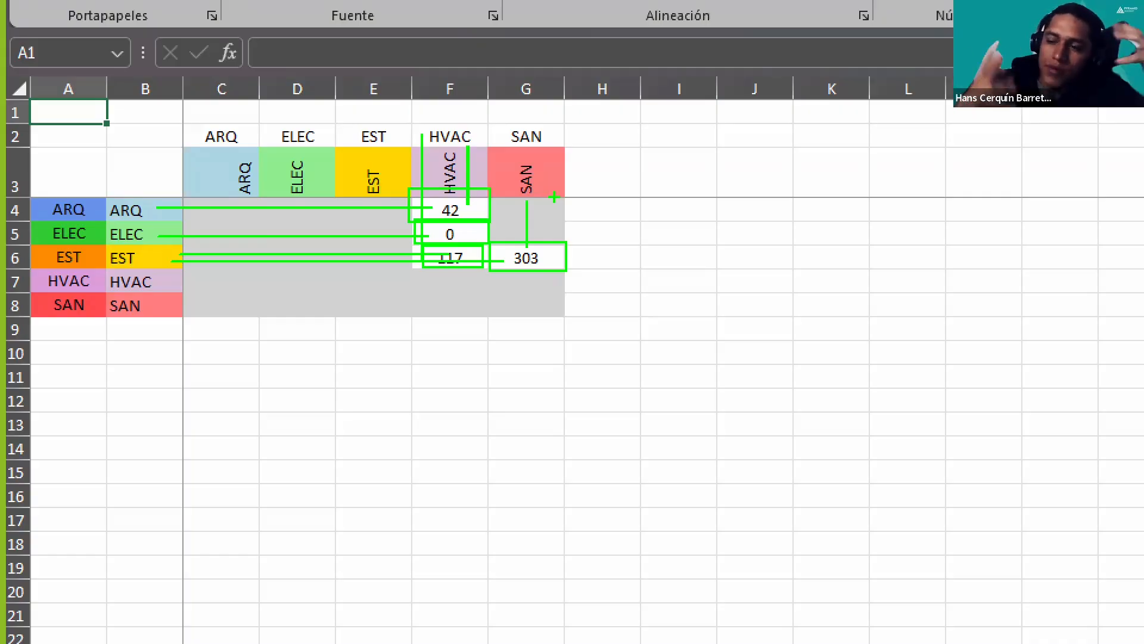
key(Escape)
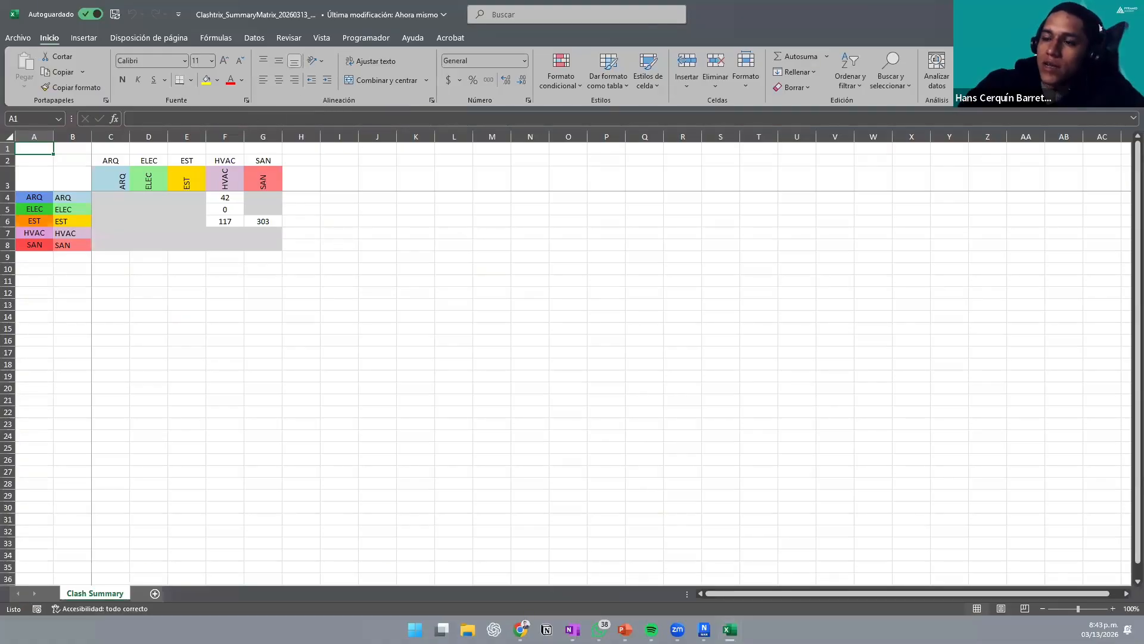
Step: Close the matrix workbook and export the Clashtrix Summary Table from Navisworks as the CSV file Clashtrix_MODELO FEDERADO DI06_SummaryTable_20260313_2043 in the CLASE 06 folder
key(alt+Tab)
key(alt+F4)
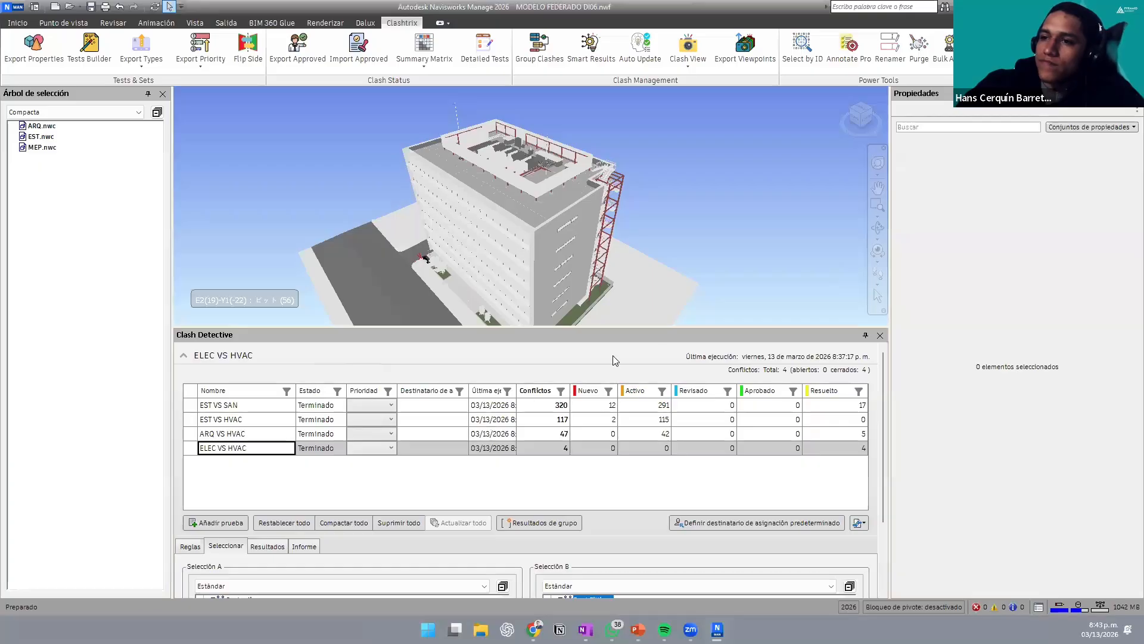
click(423, 60)
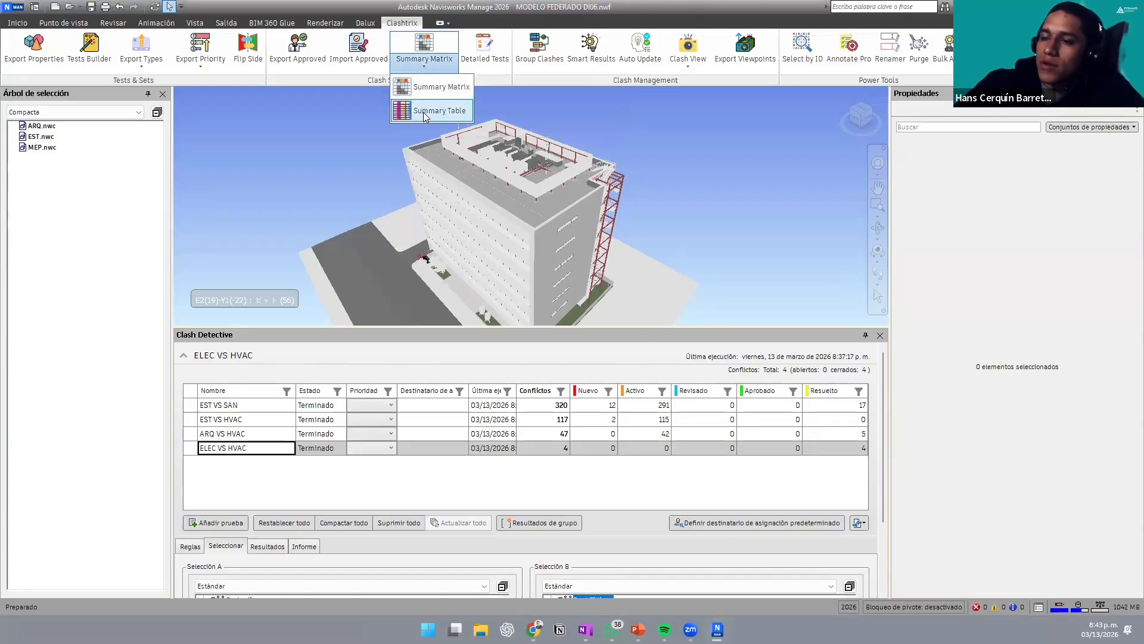
click(425, 112)
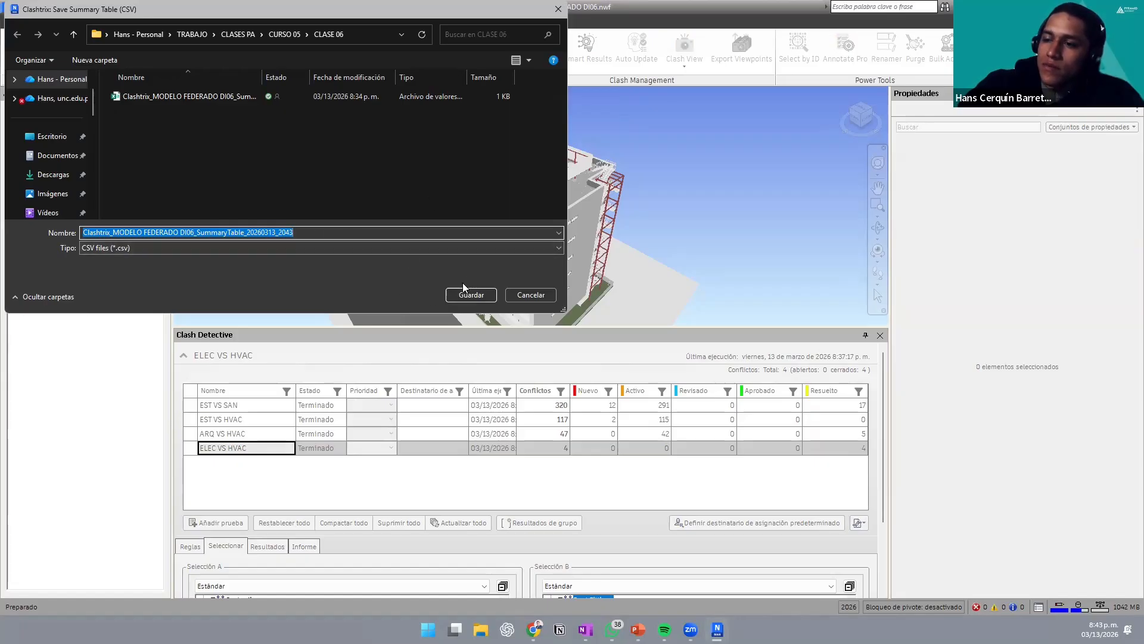
click(475, 296)
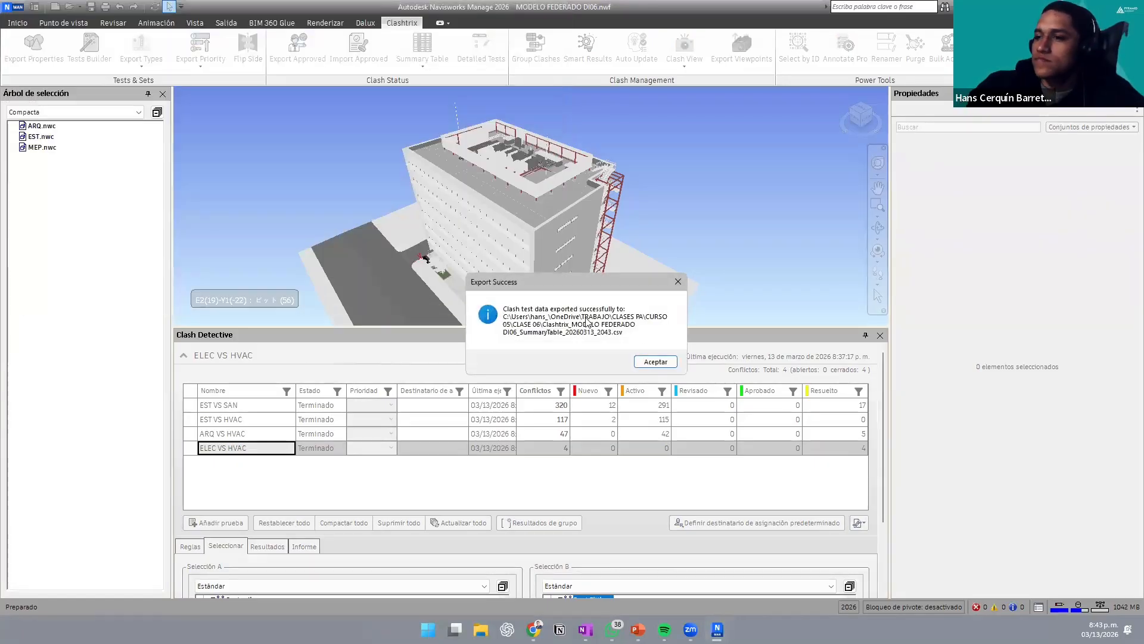
click(654, 362)
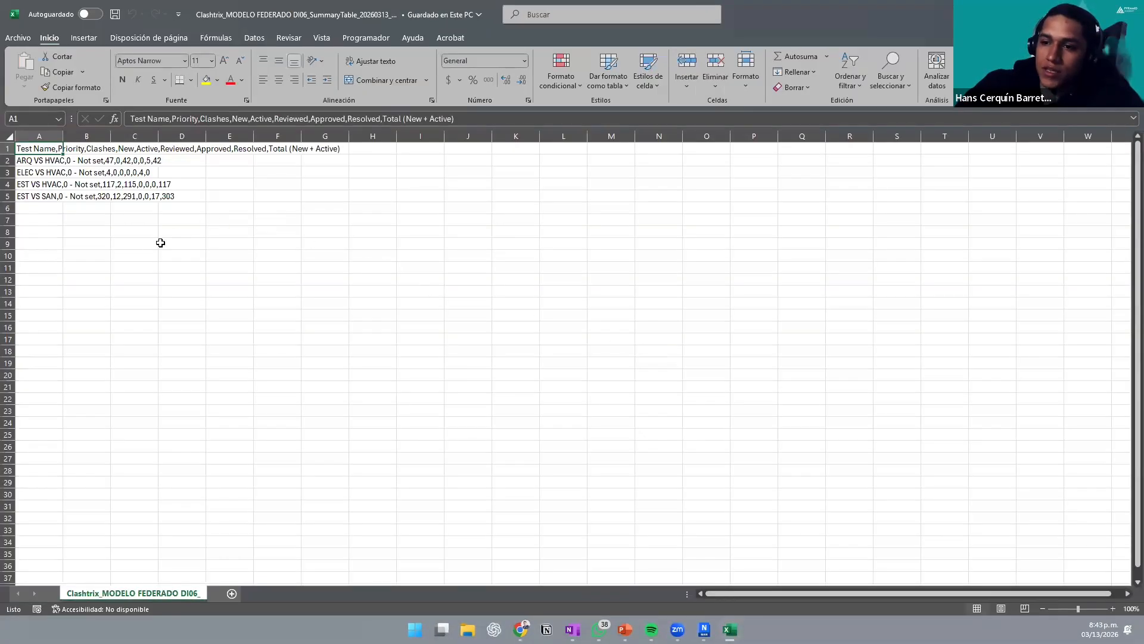
Step: Import the CSV file Clashtrix_MODELO FEDERADO DI06_SummaryTable_20260313_2043 from the CLASE 06 folder into Excel and load it as a comma-delimited table on a new sheet
ctrl+scroll(90, 217, up, 1)
ctrl+scroll(90, 216, up, 4)
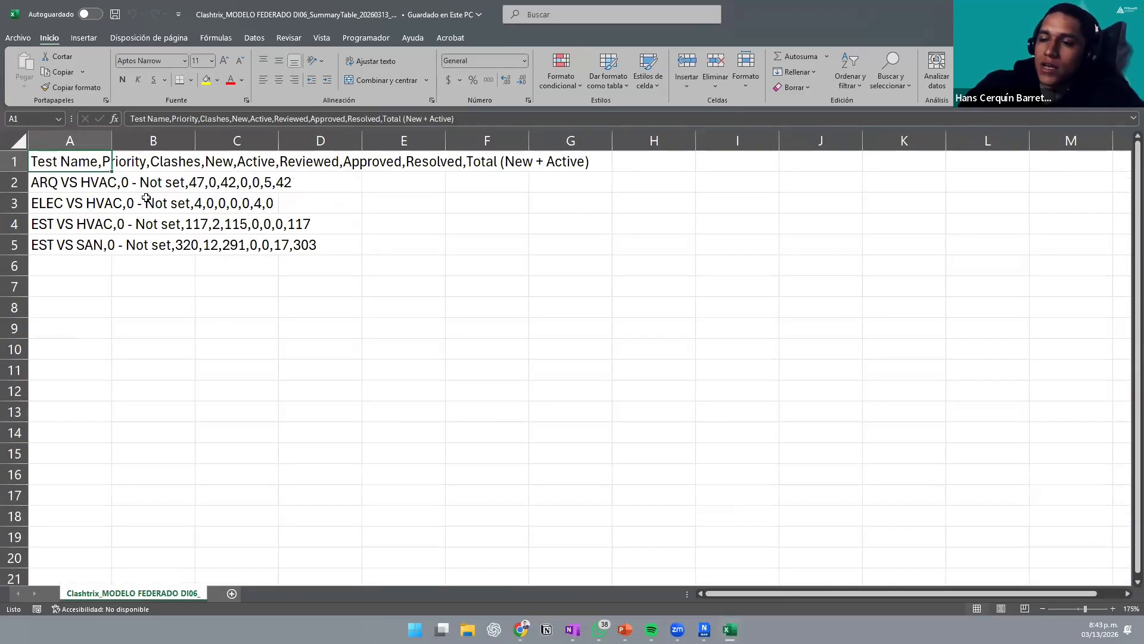
drag(346, 264, 65, 160)
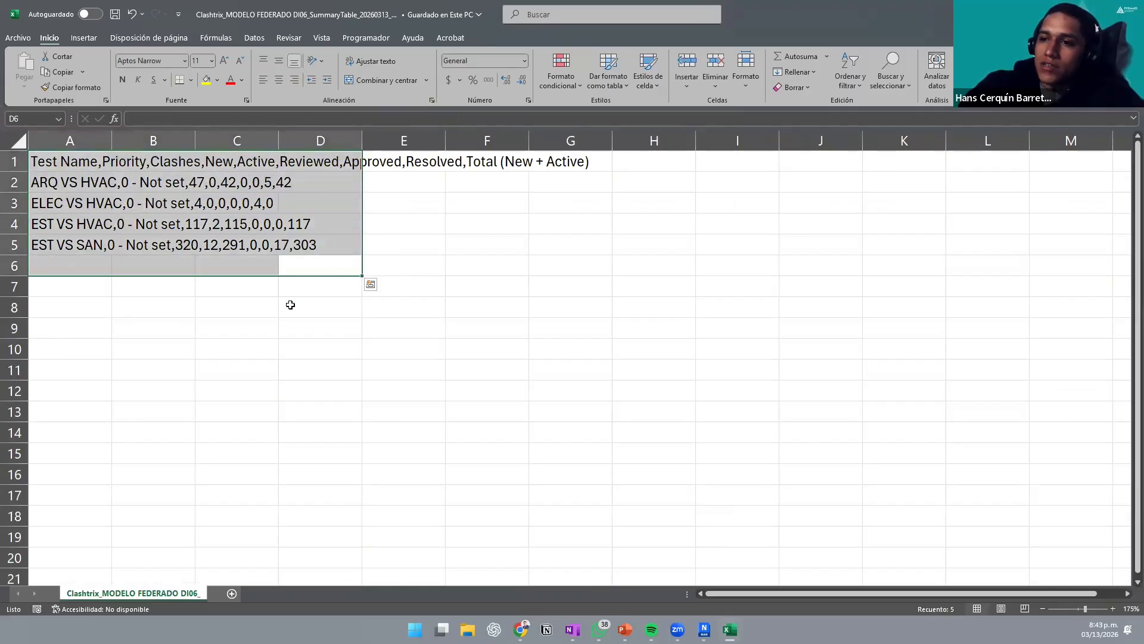
click(344, 301)
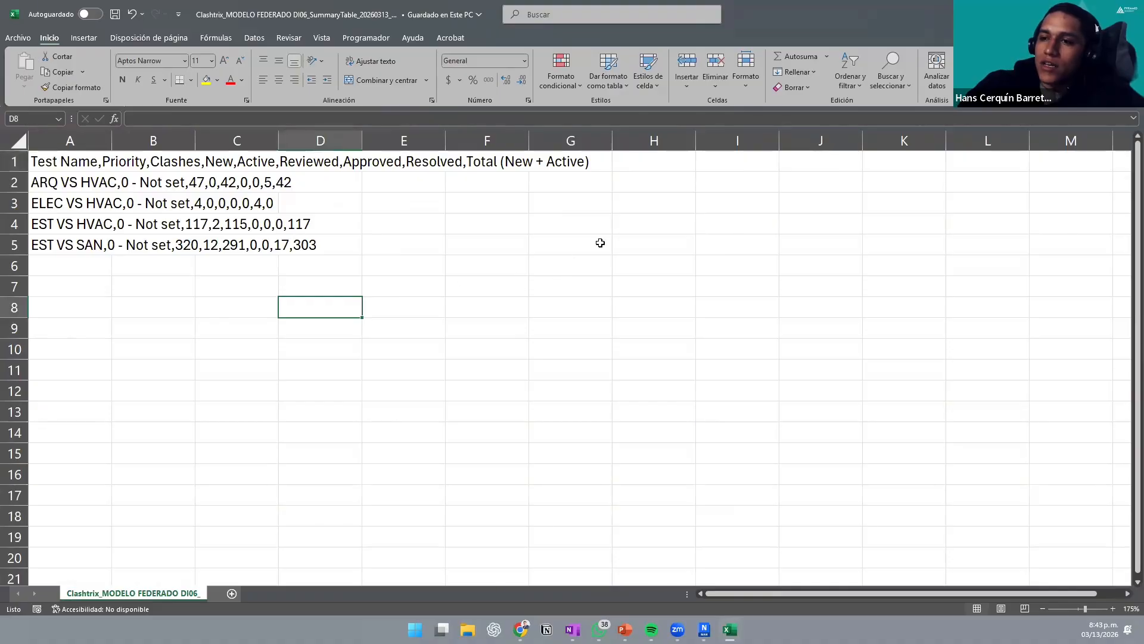
click(255, 38)
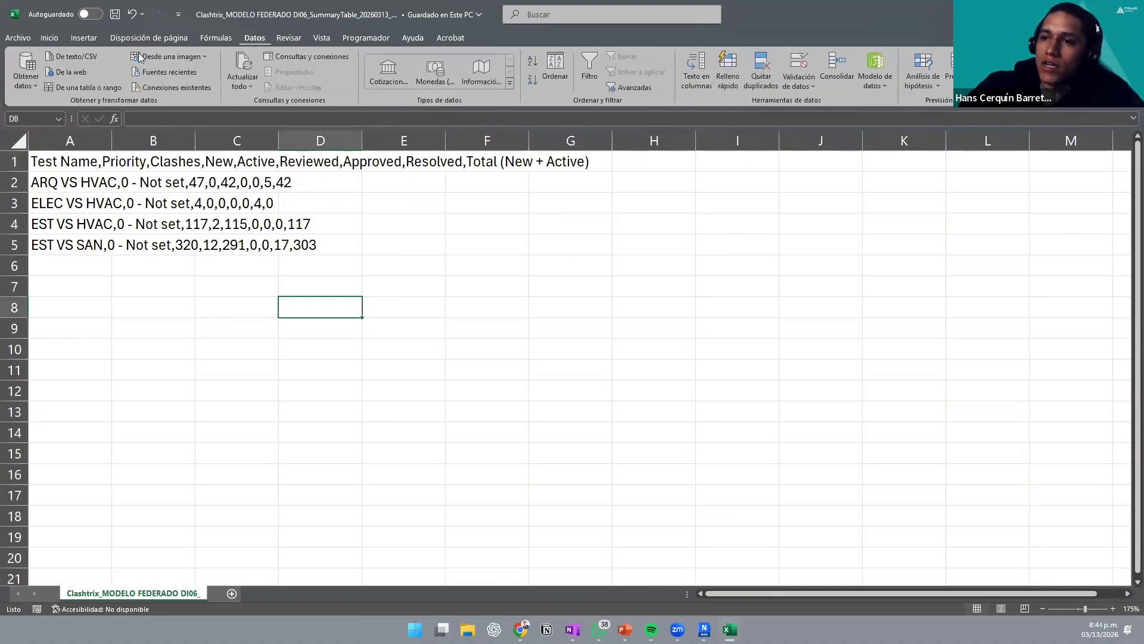
click(68, 59)
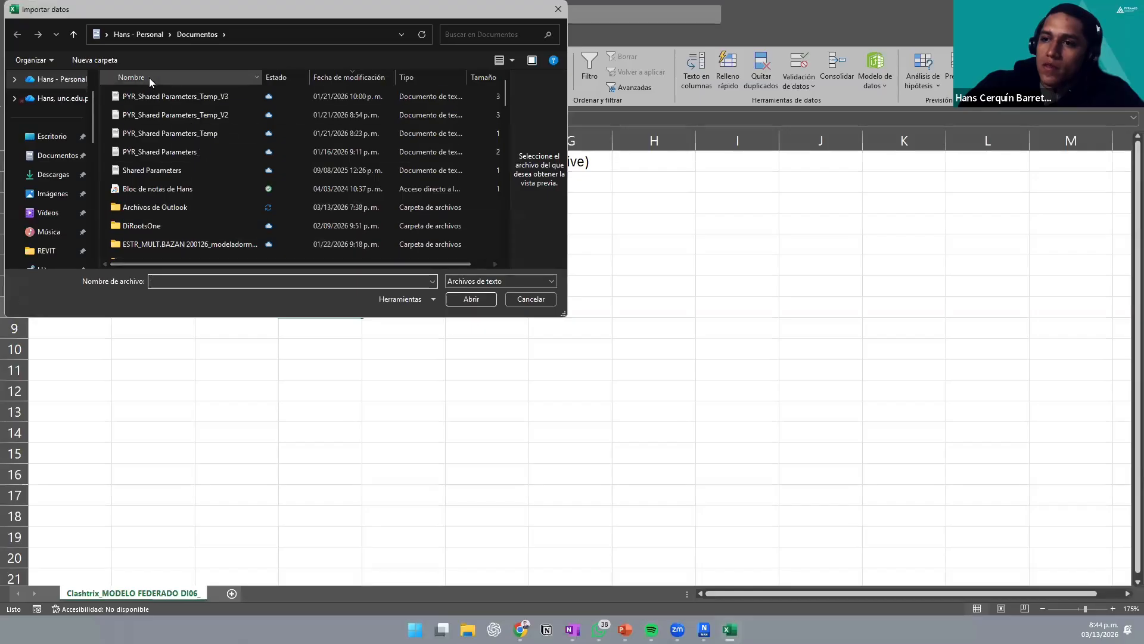
scroll(45, 188, down, 5)
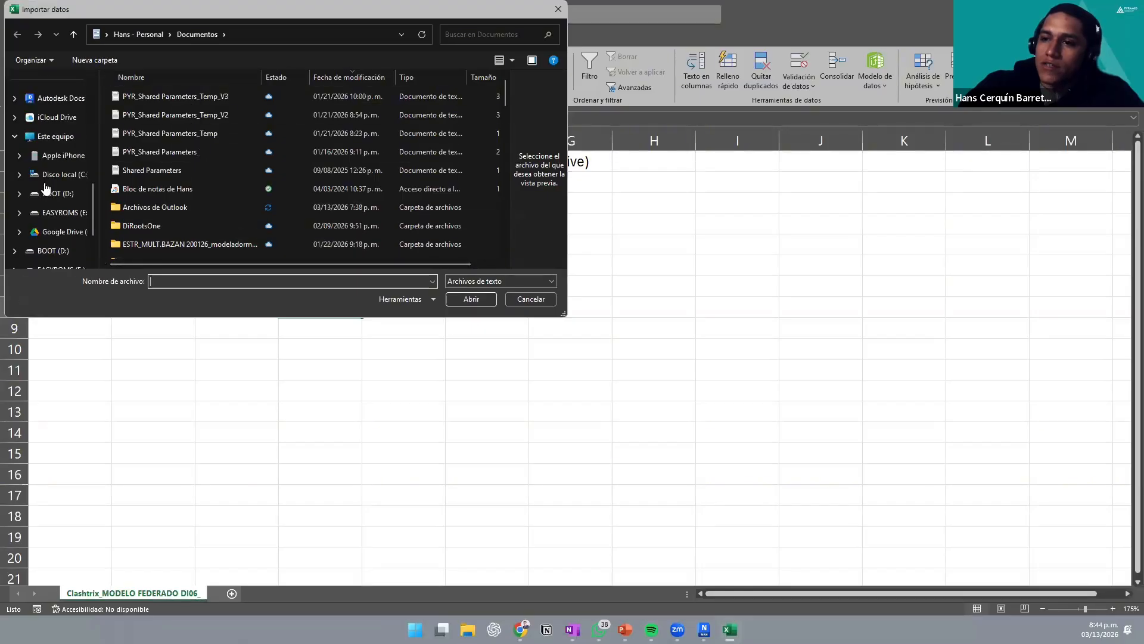
scroll(46, 189, down, 2)
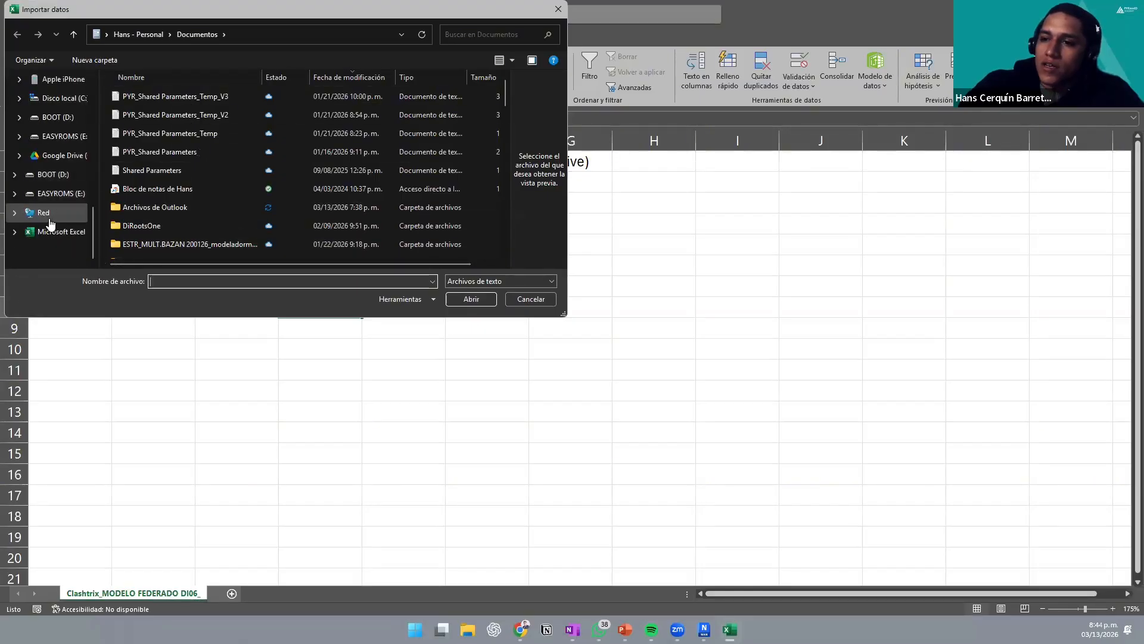
scroll(54, 156, up, 5)
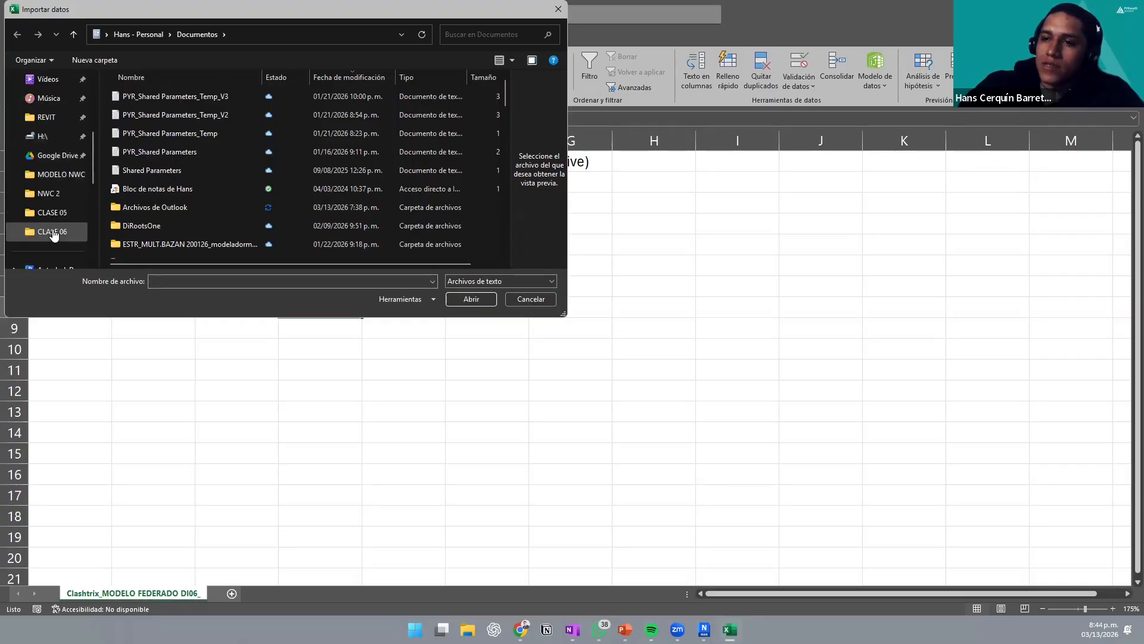
click(53, 232)
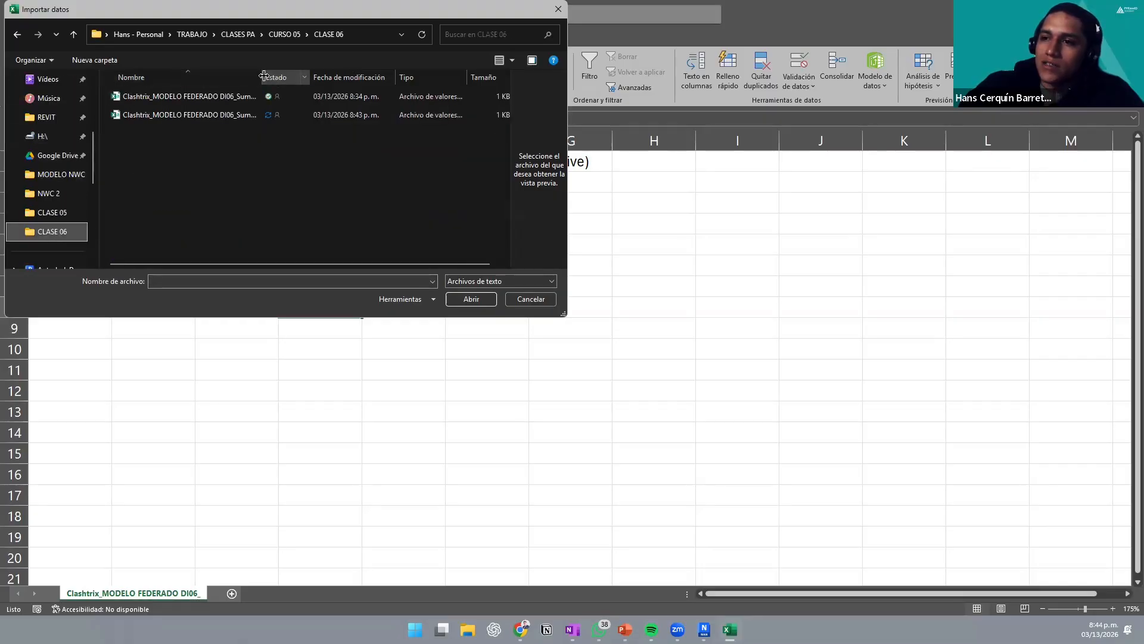
drag(261, 76, 352, 75)
click(307, 121)
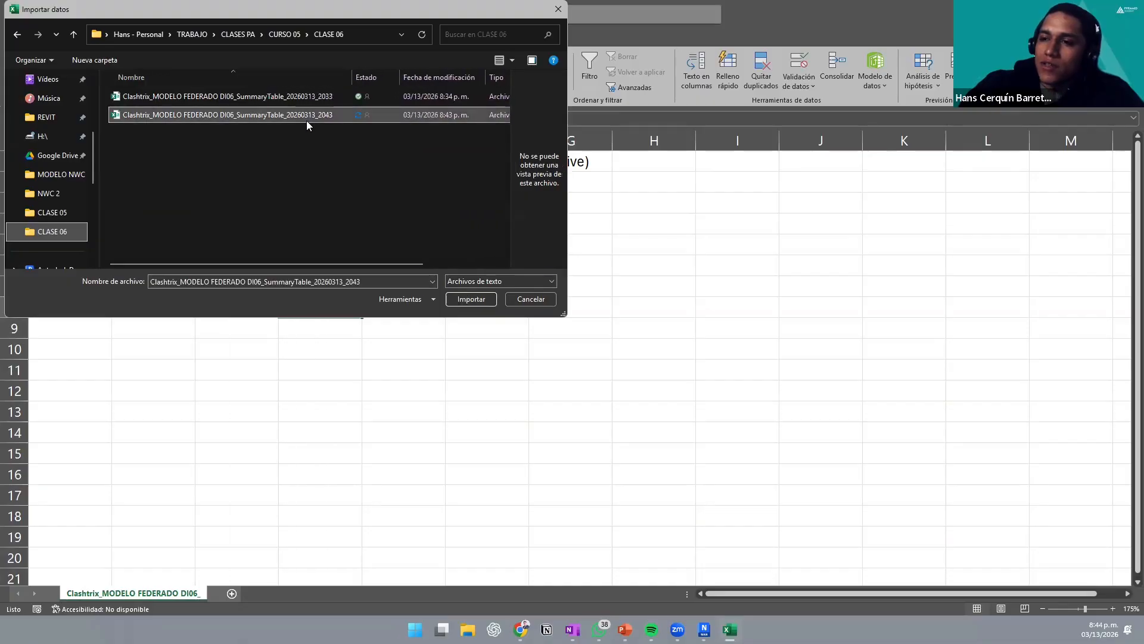
click(480, 303)
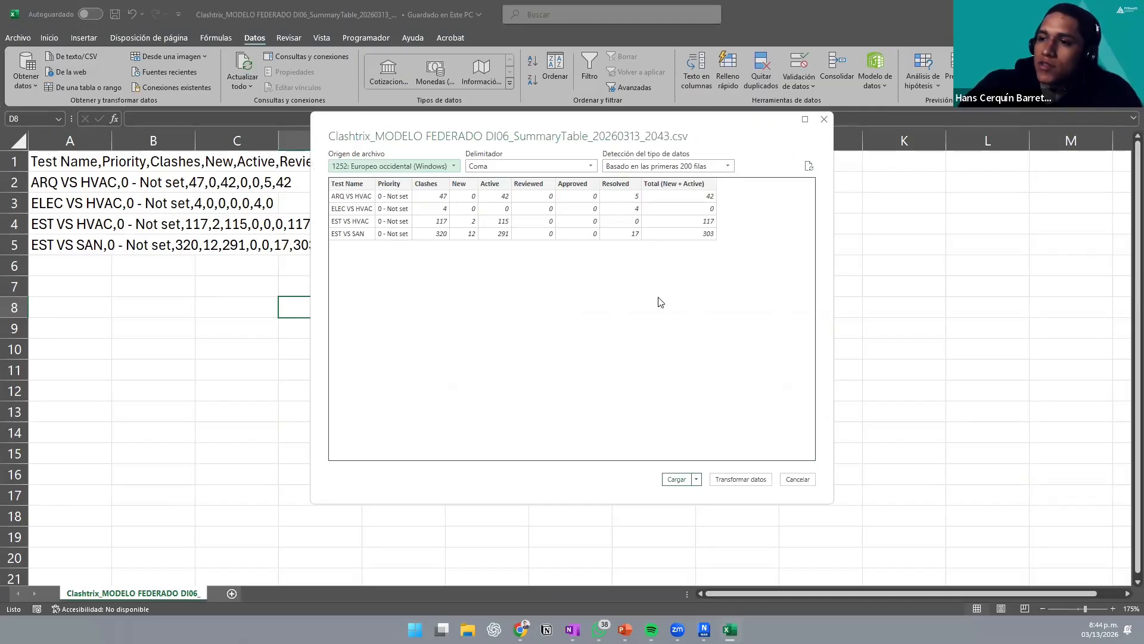
click(683, 482)
click(683, 480)
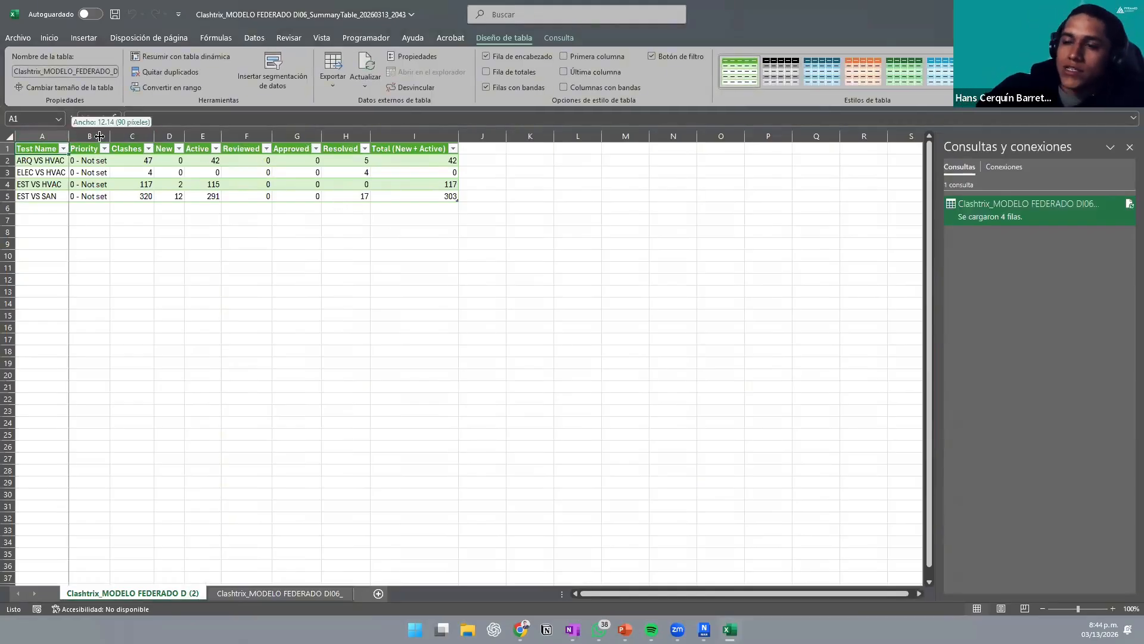
Step: Widen the Test Name column of the imported summary table and enlarge the sheet for reading
double_click(70, 137)
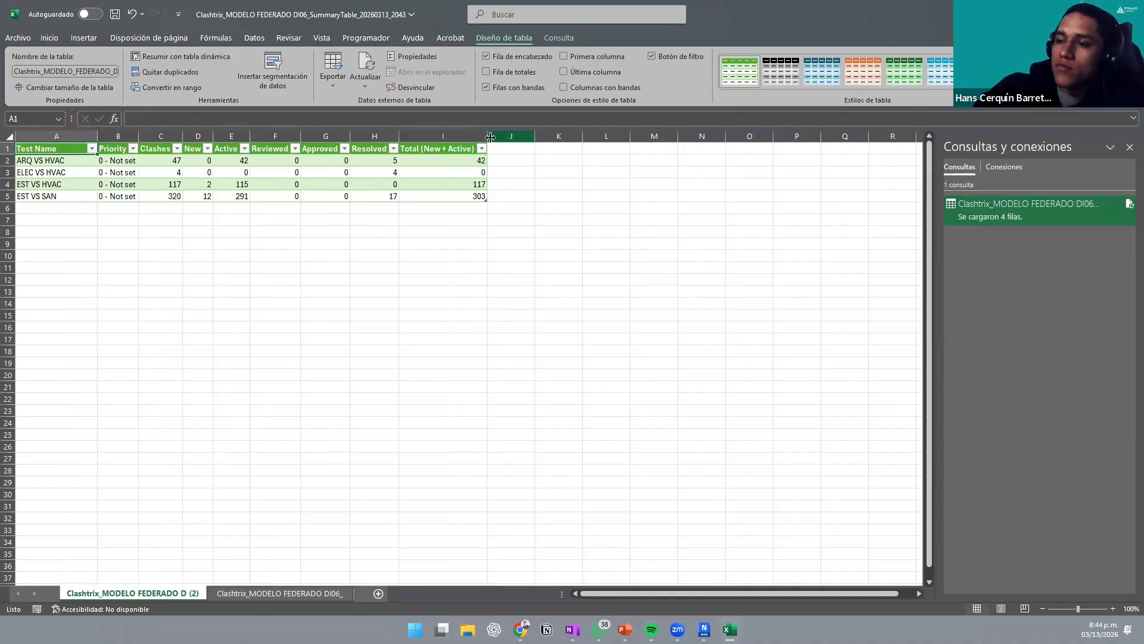
ctrl+scroll(174, 262, up, 1)
ctrl+scroll(108, 263, up, 5)
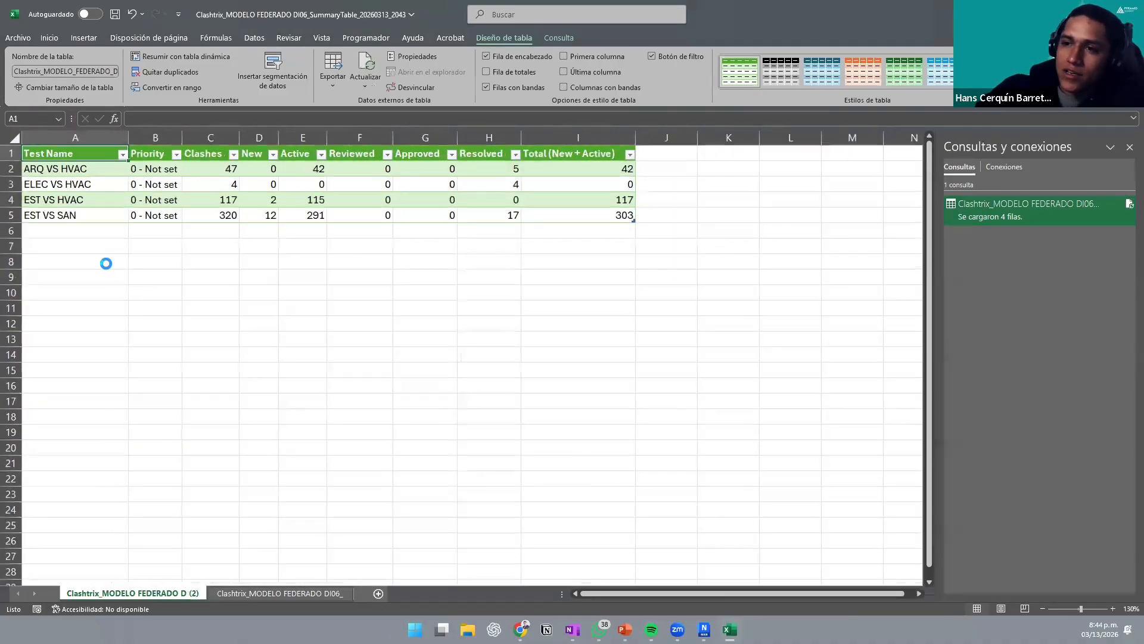
ctrl+scroll(123, 255, down, 1)
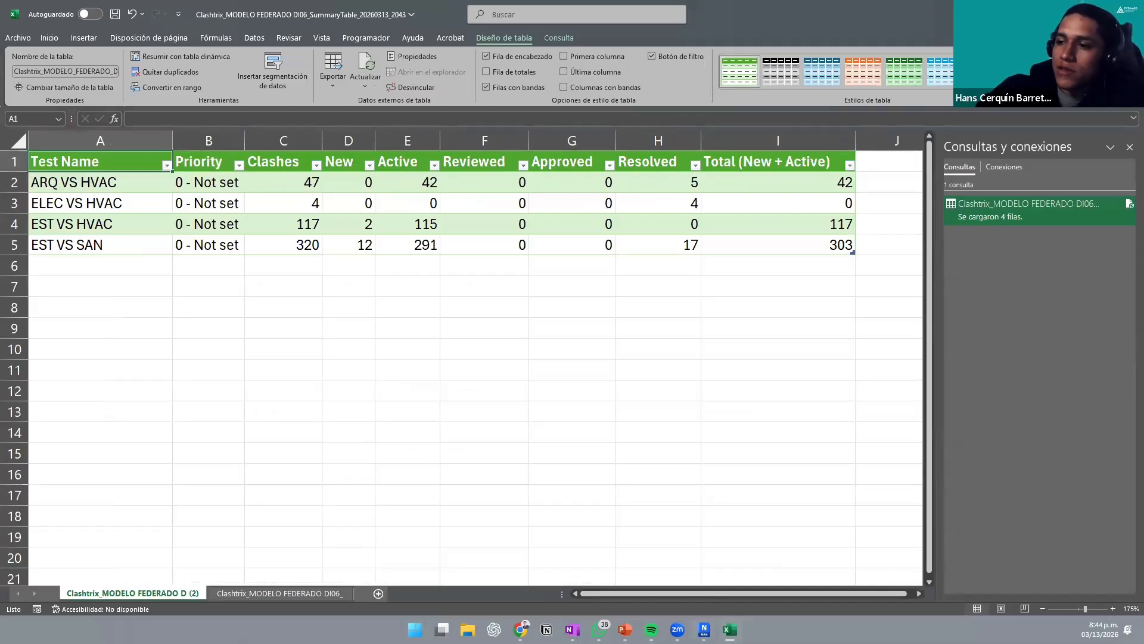
Step: Compare the imported table with the Clash Detective test list and report options in Navisworks, and close Excel's queries and connections pane
click(703, 629)
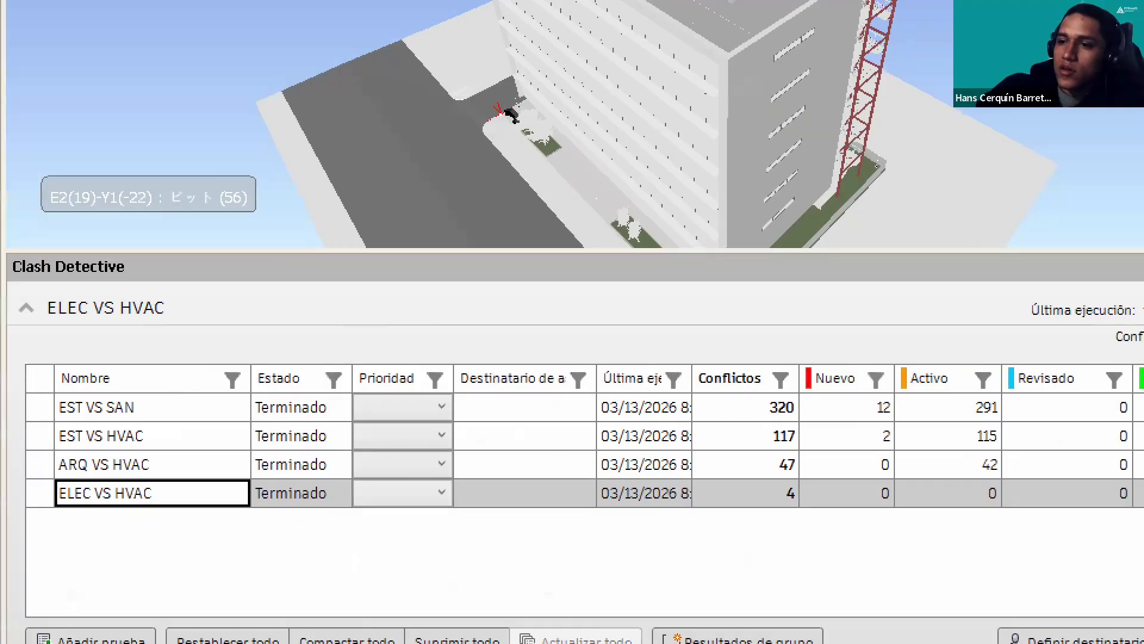
drag(43, 424, 190, 457)
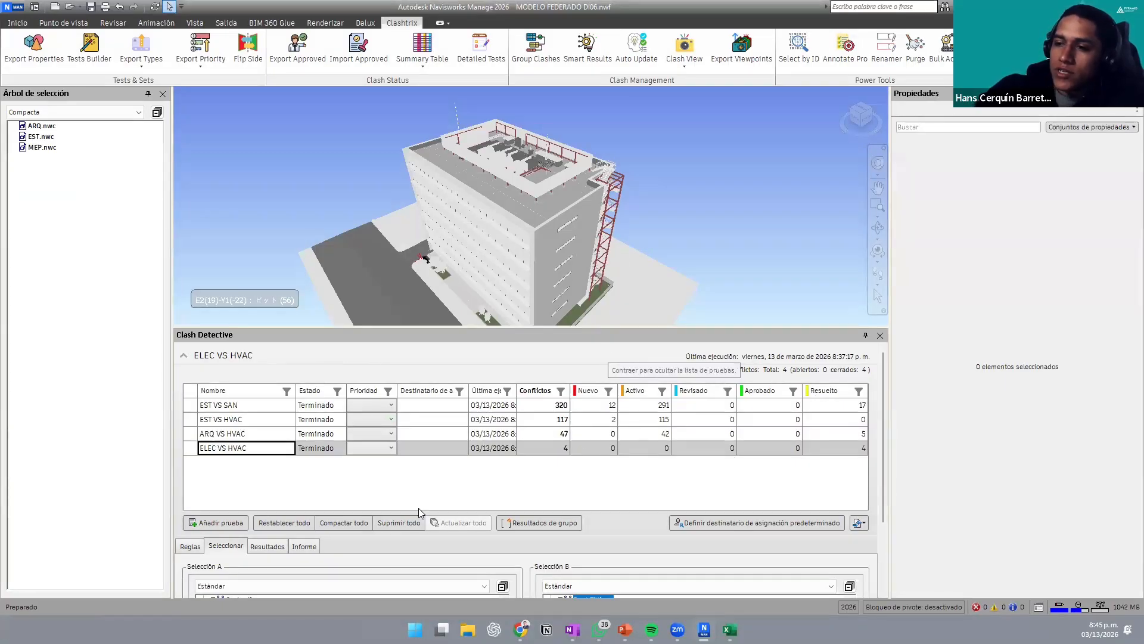
click(305, 547)
scroll(417, 546, down, 10)
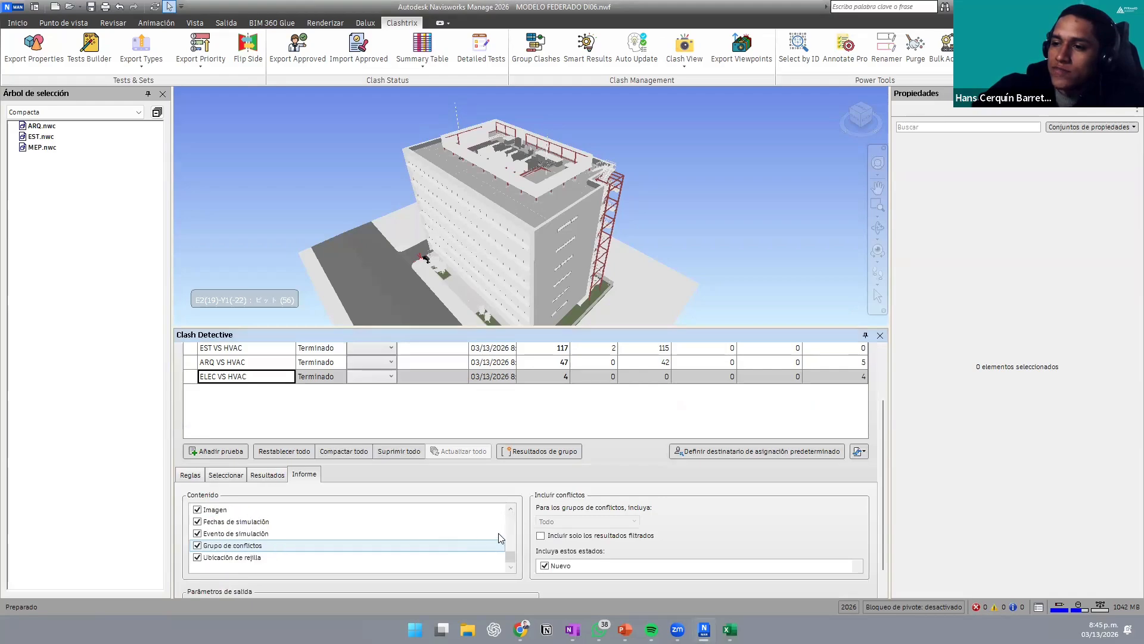
click(614, 590)
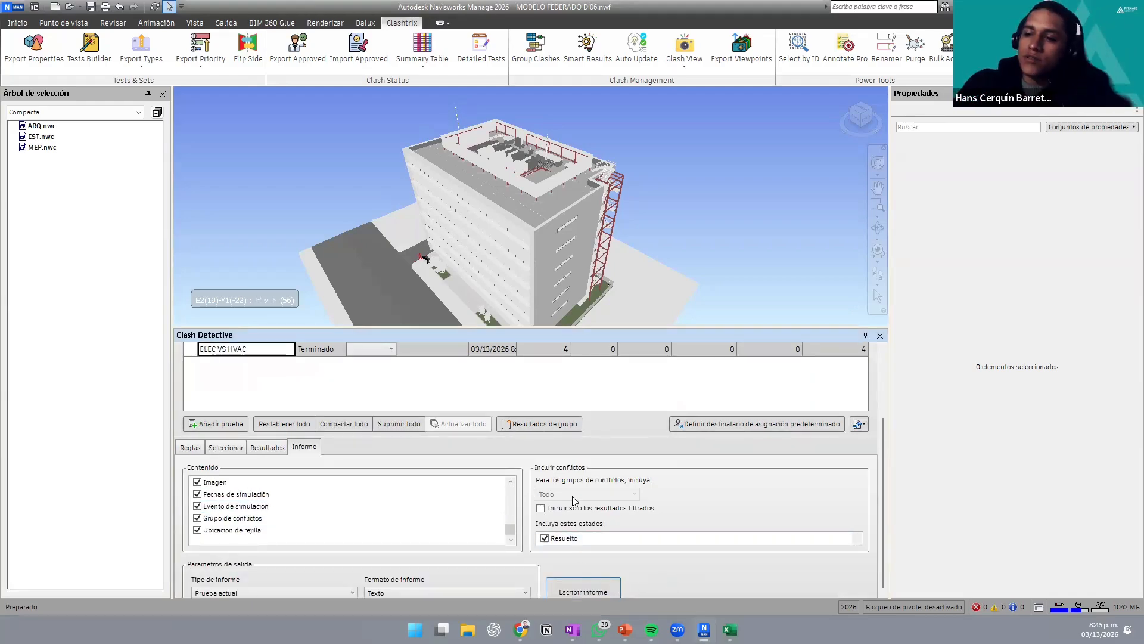
click(730, 629)
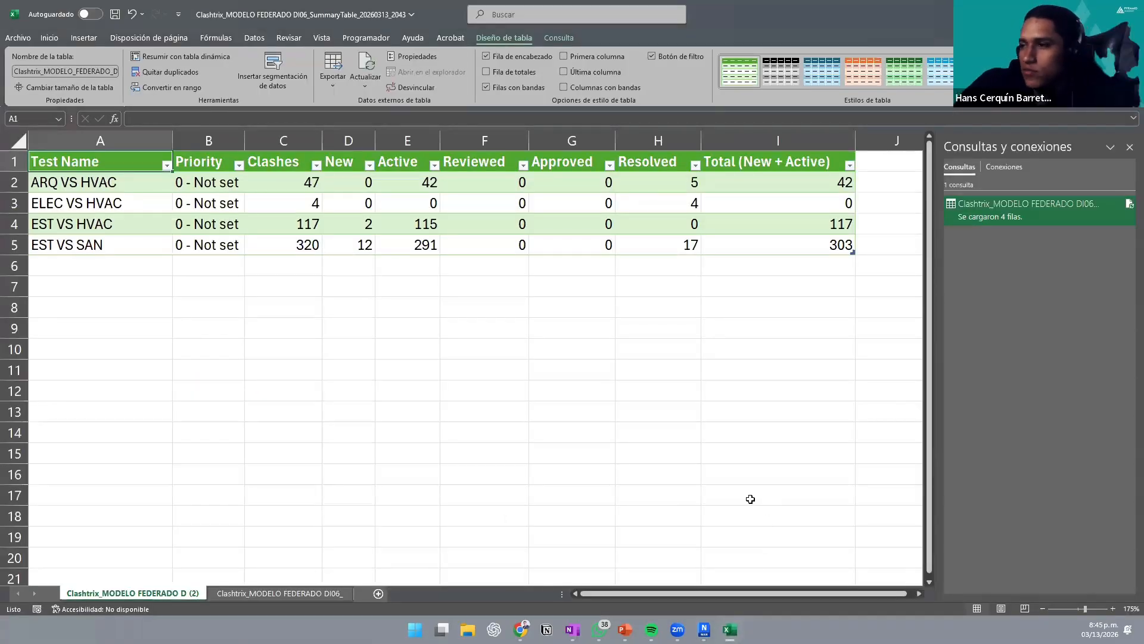
click(1129, 146)
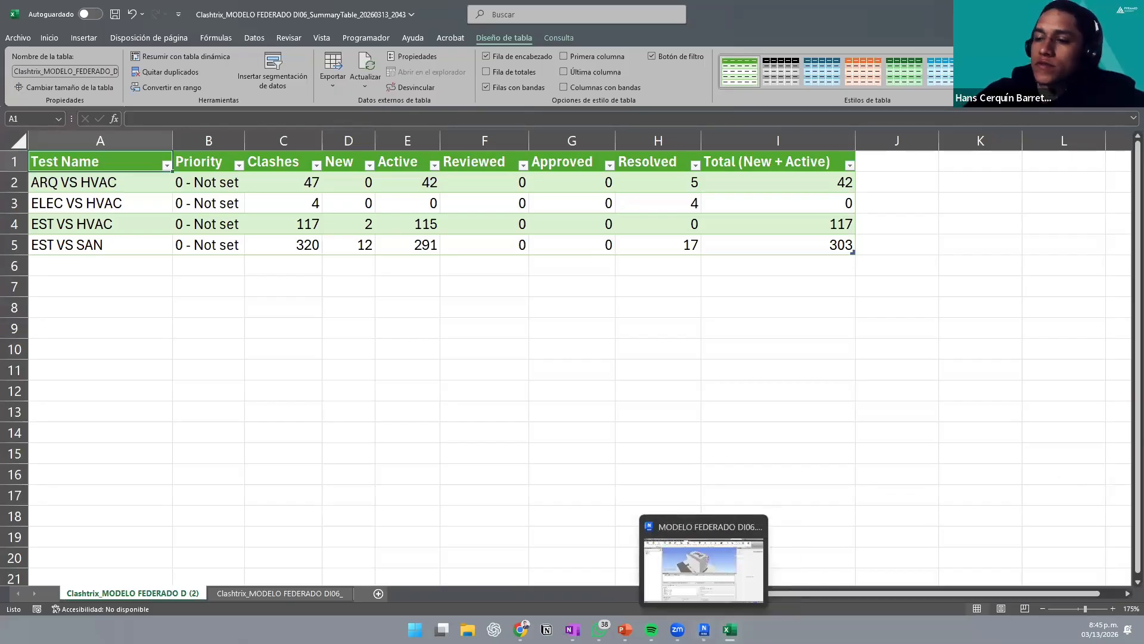
Step: Set up a Clashtrix property export in Navisworks with the Revit preset, using Item Source File and Element Category for the ARQ, EST and MEP models
click(704, 629)
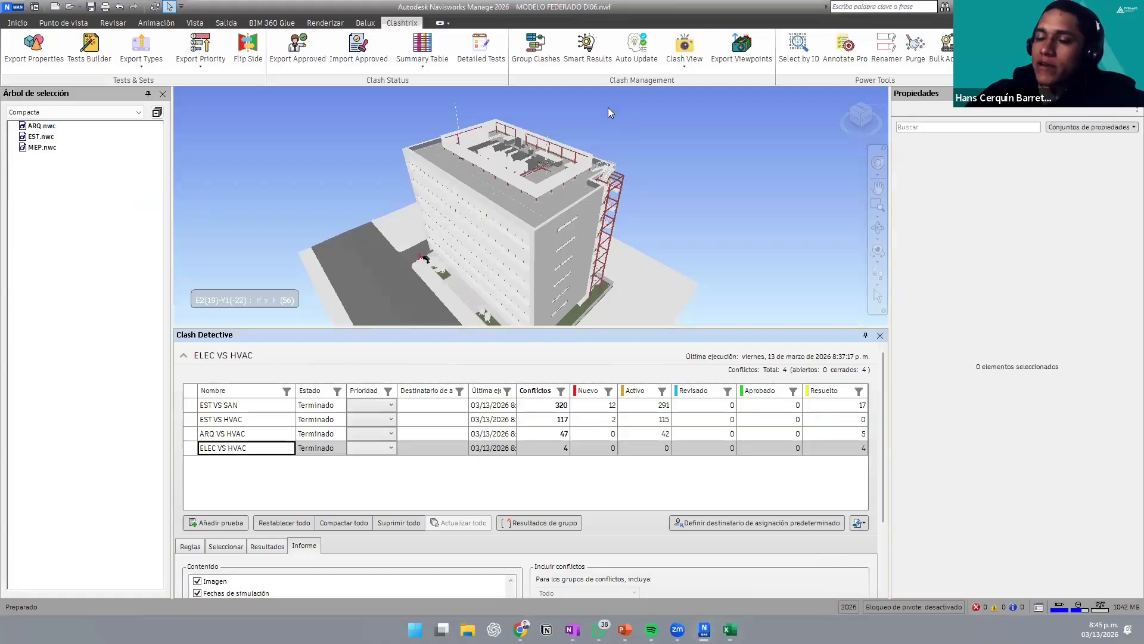
click(34, 48)
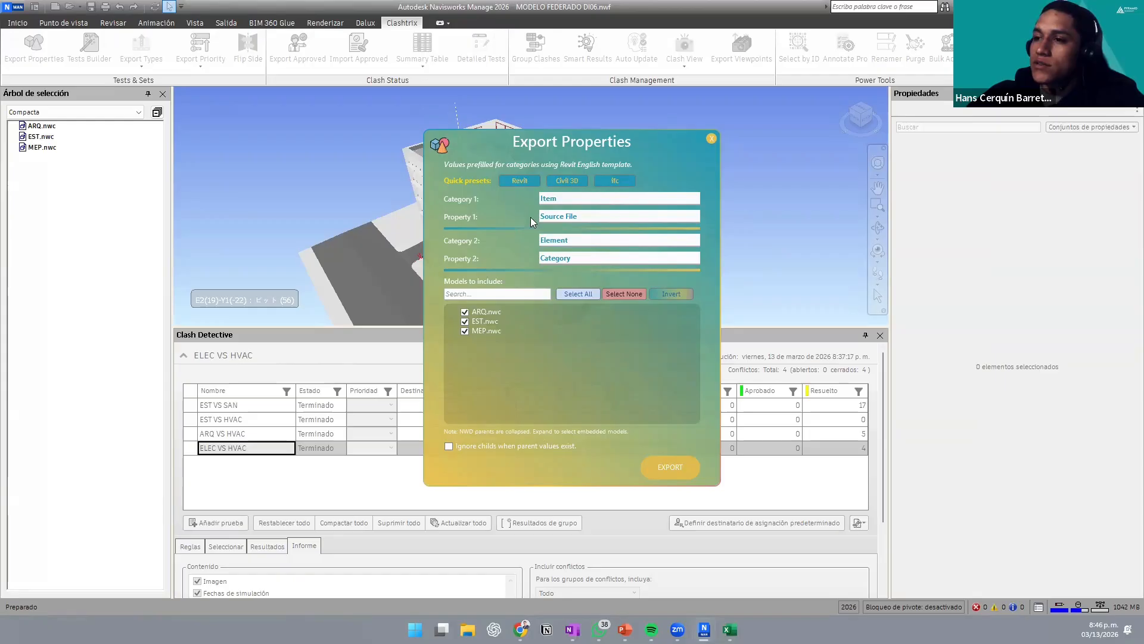
click(589, 203)
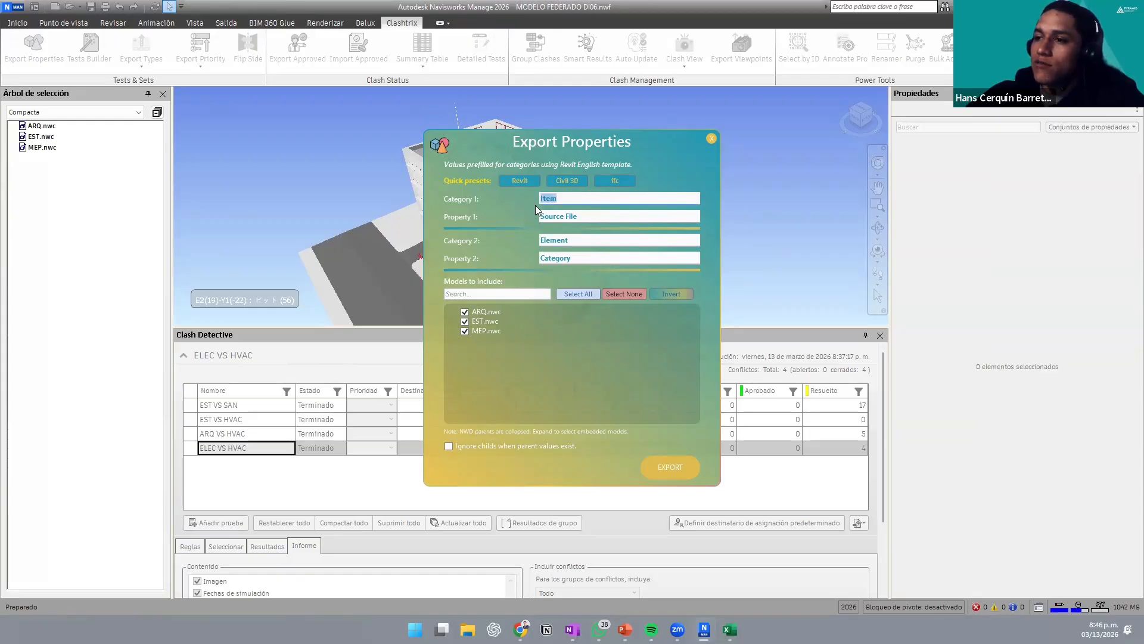
click(587, 216)
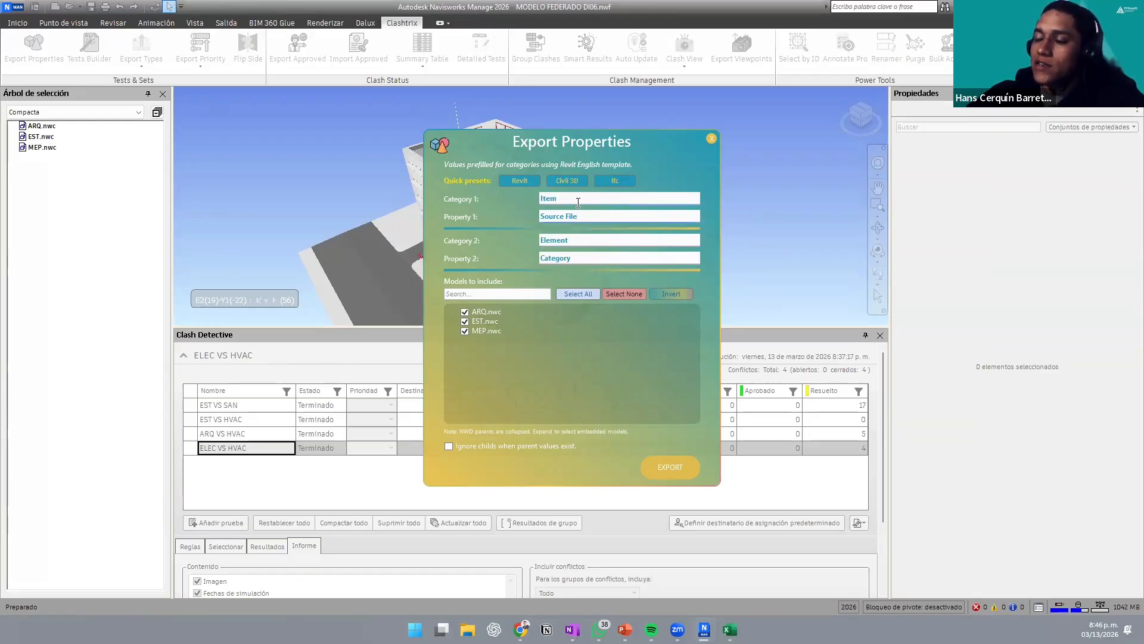
click(518, 184)
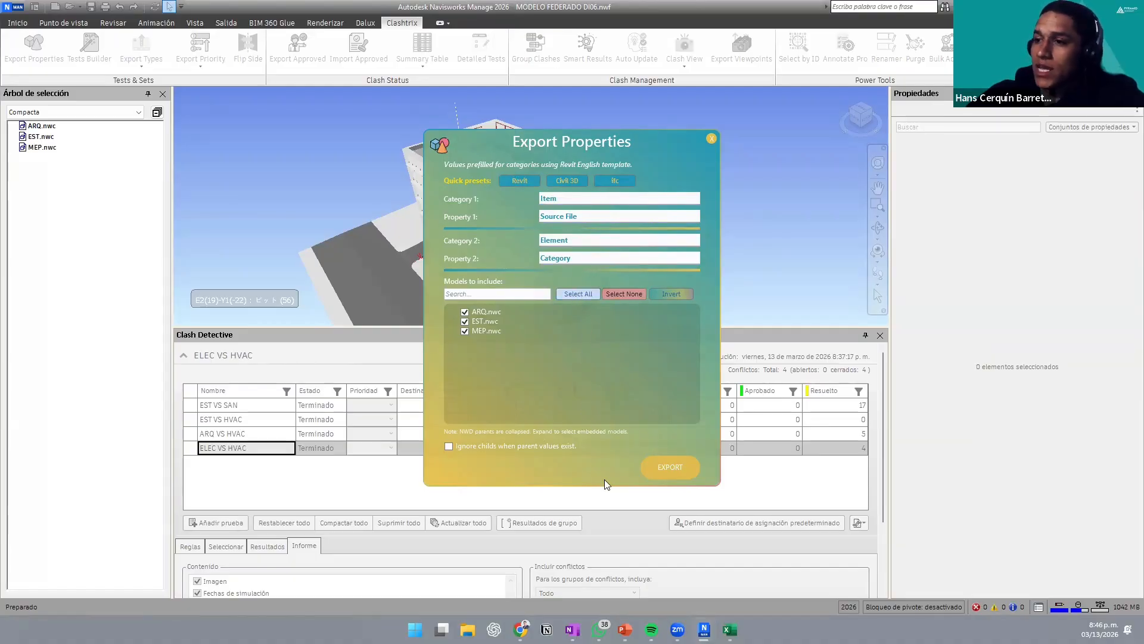
Step: Save the property export as the CSV file Clashtrix_ExportProperties_20260313_2046 in the CLASE 06 folder and bring it up in Excel
click(668, 466)
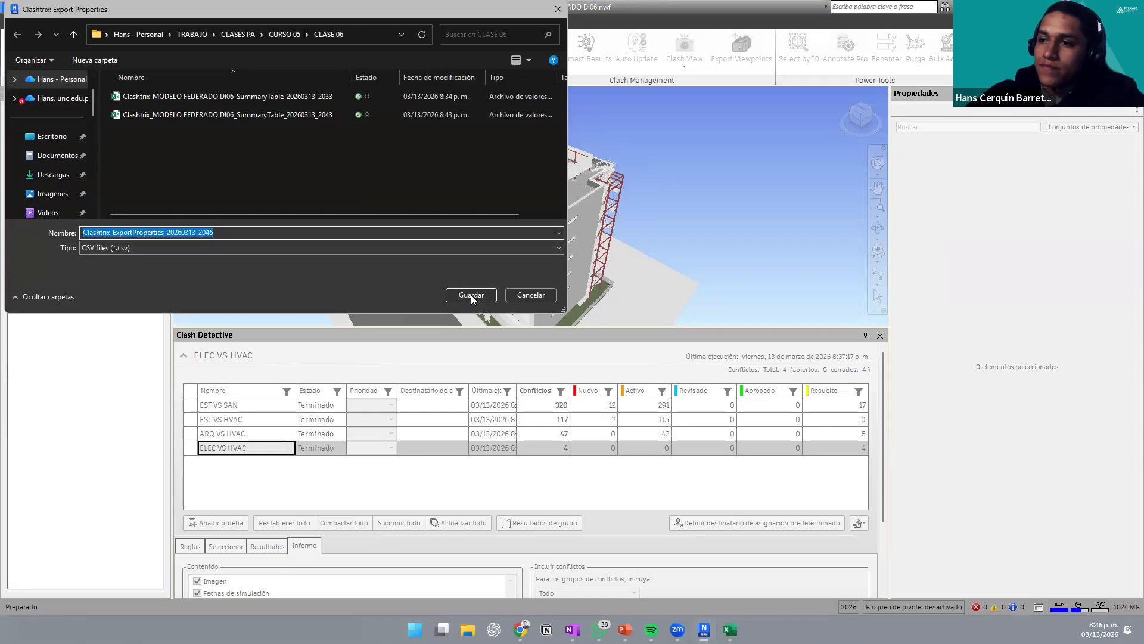
click(470, 294)
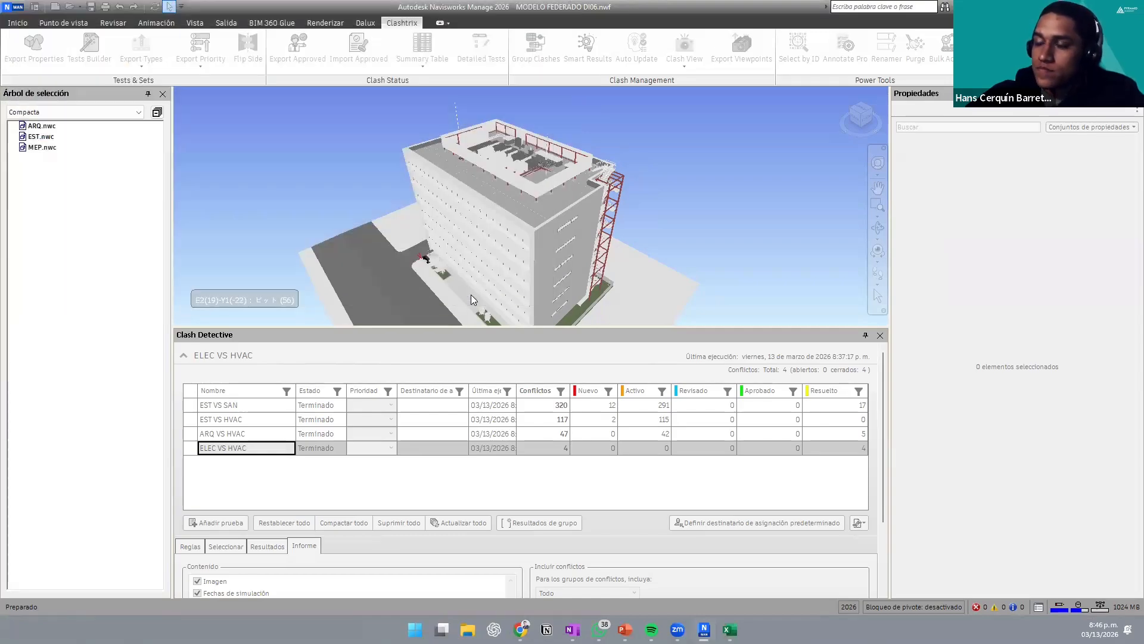
click(663, 358)
key(alt+Tab)
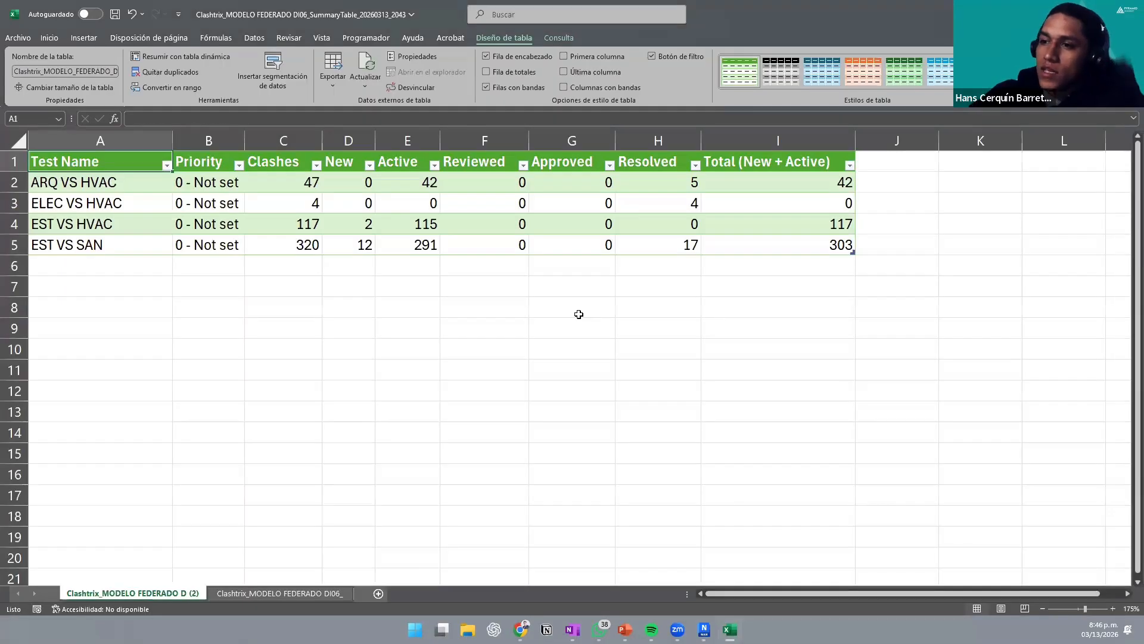
key(alt+Tab)
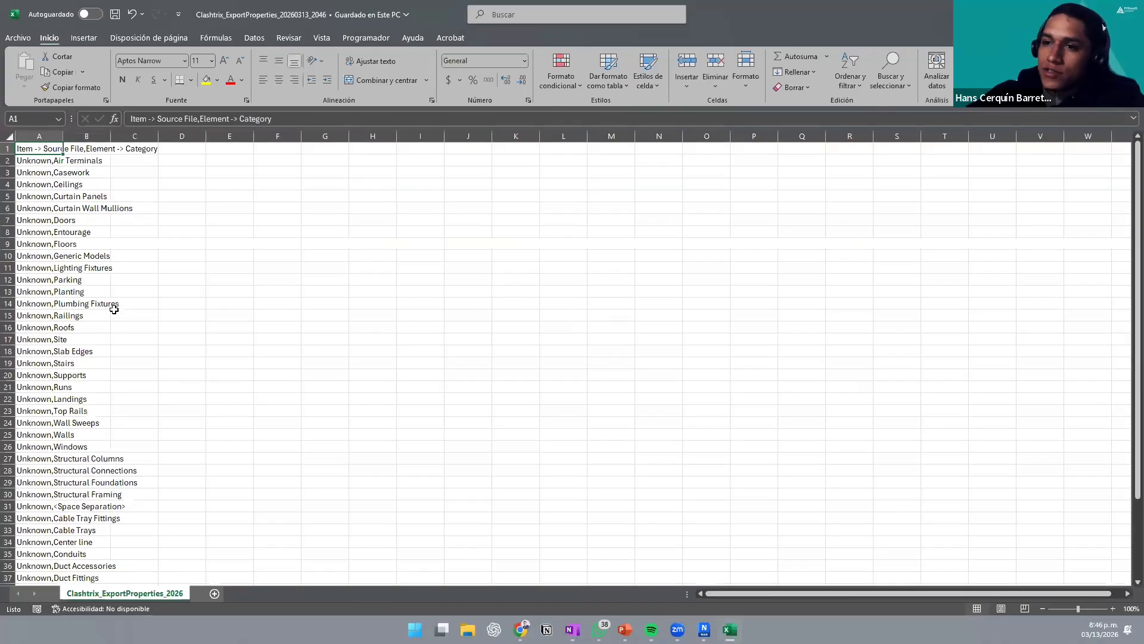
Step: Import the CSV file Clashtrix_ExportProperties_20260313_2046 from the CLASE 06 folder through Power Query and load it as a table on a new sheet
scroll(50, 231, down, 7)
scroll(89, 294, up, 7)
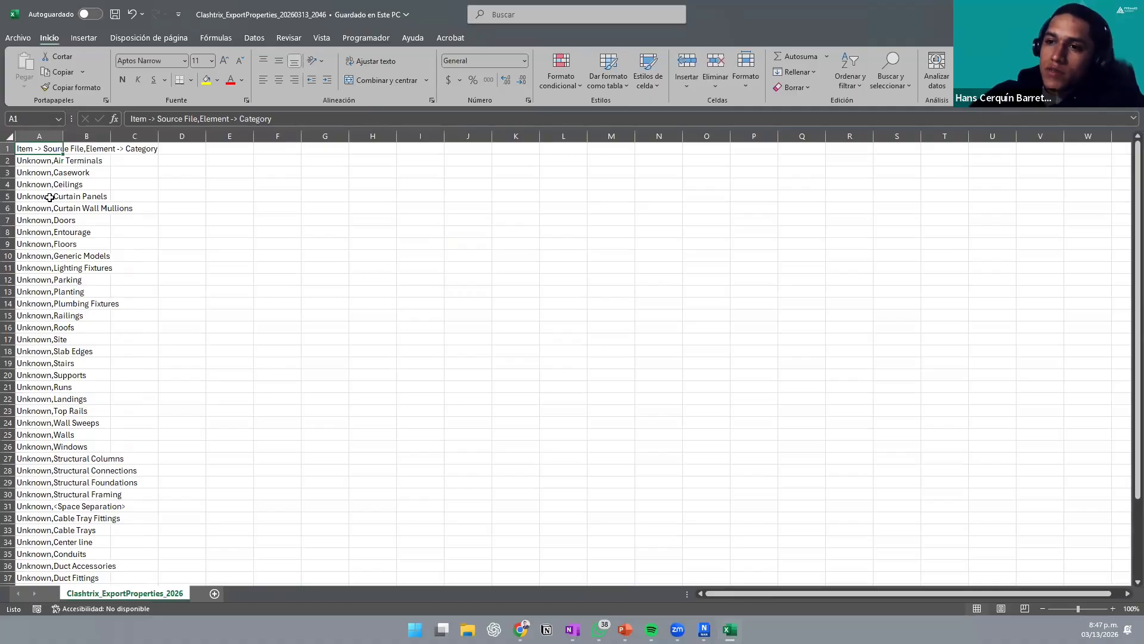
click(95, 39)
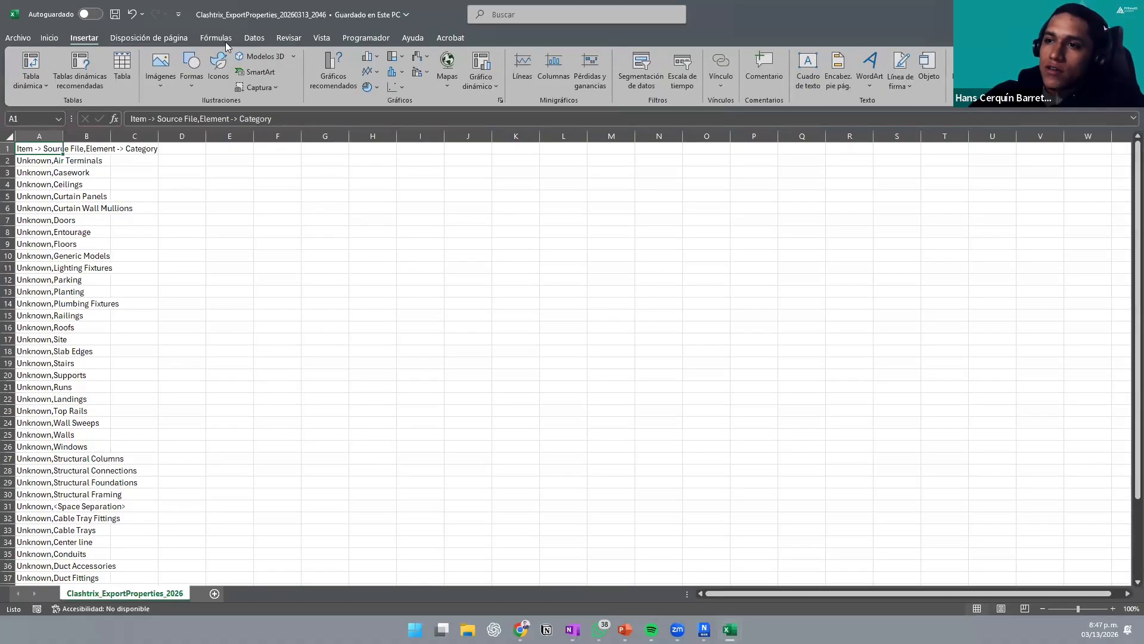
click(252, 38)
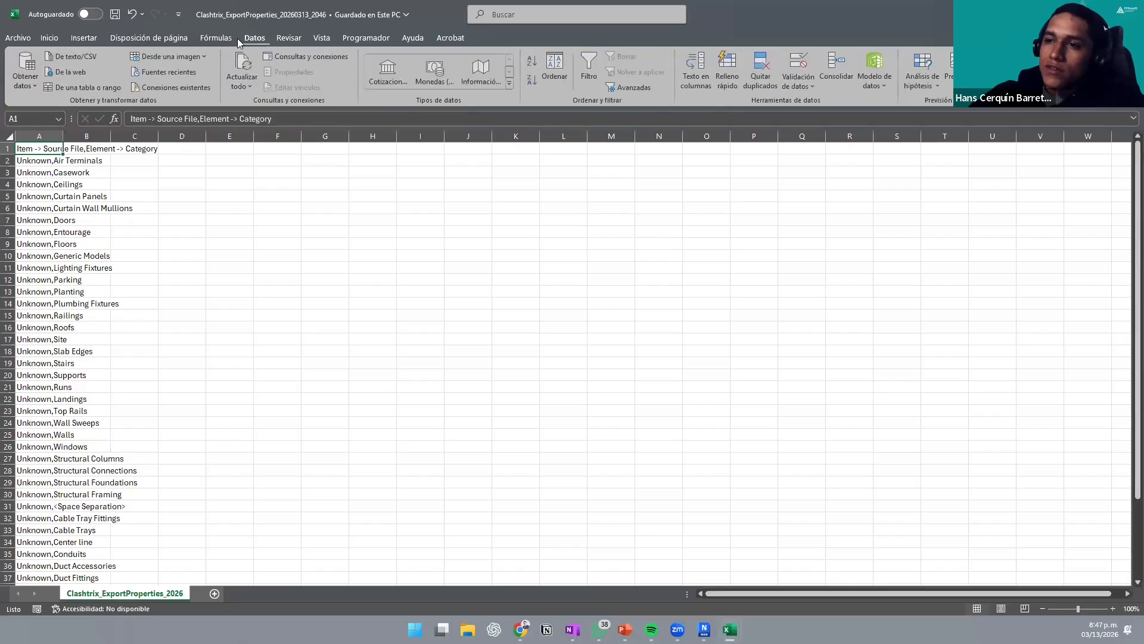
click(62, 56)
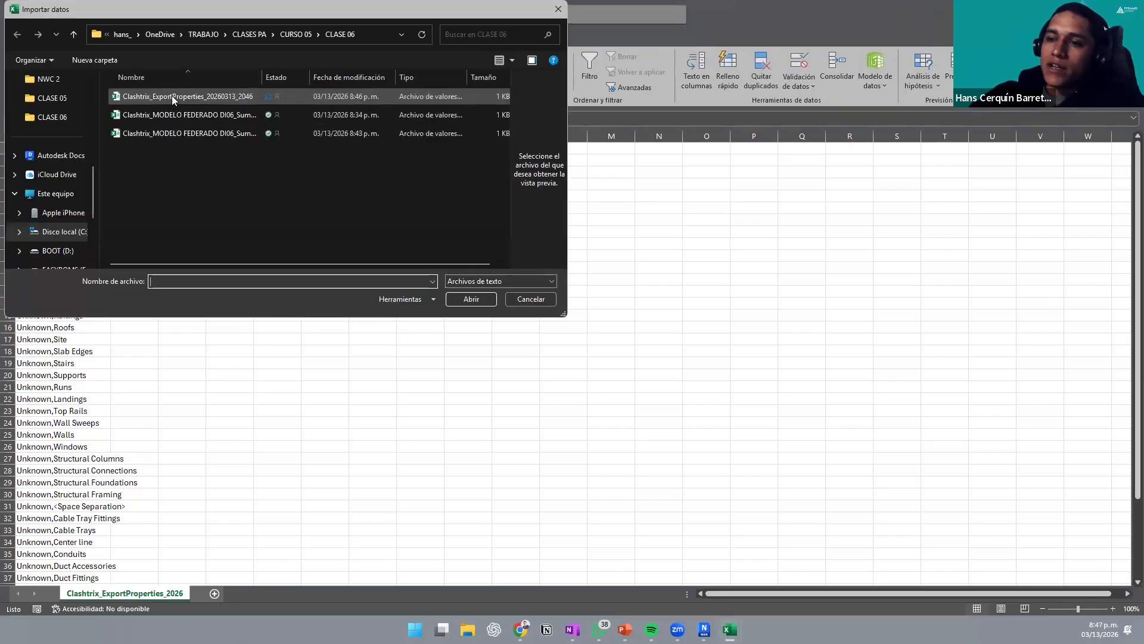
click(177, 96)
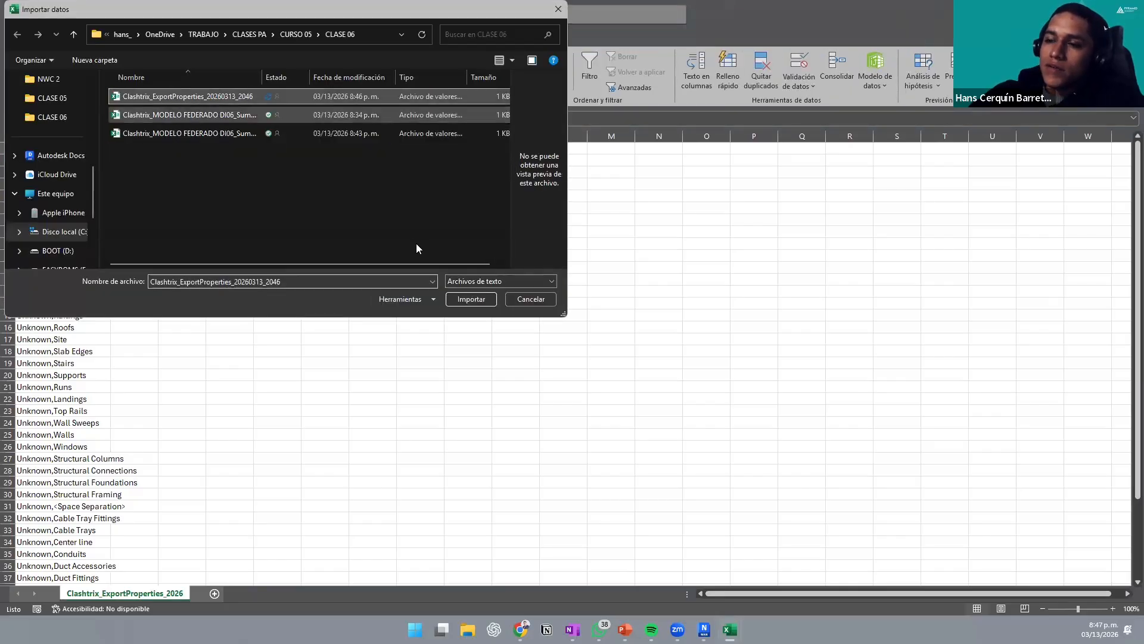
click(463, 298)
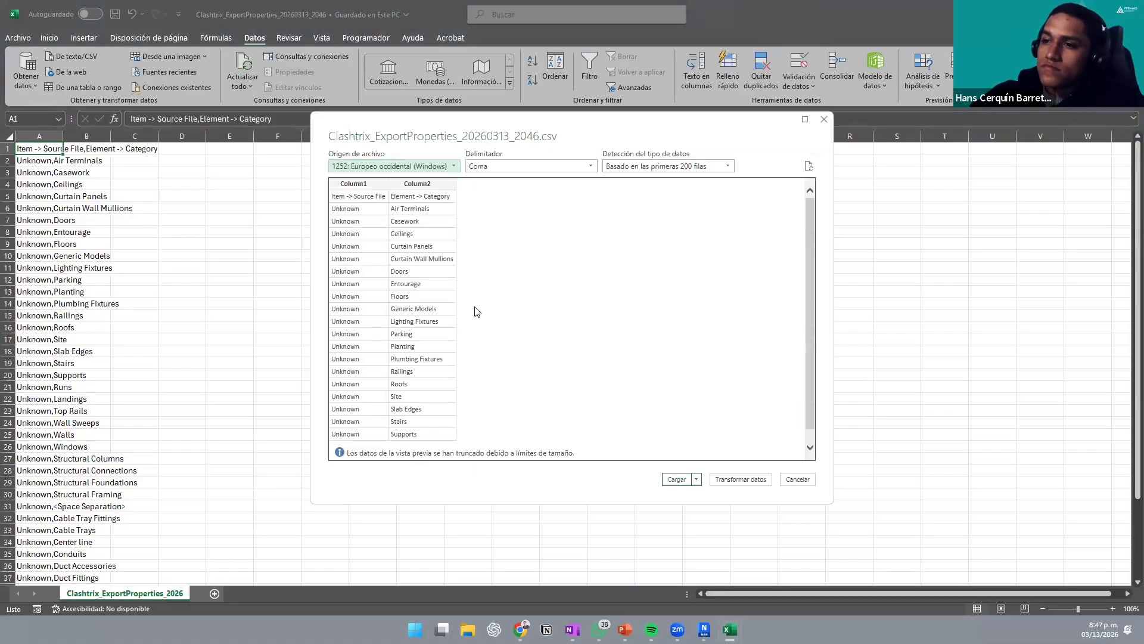
click(745, 480)
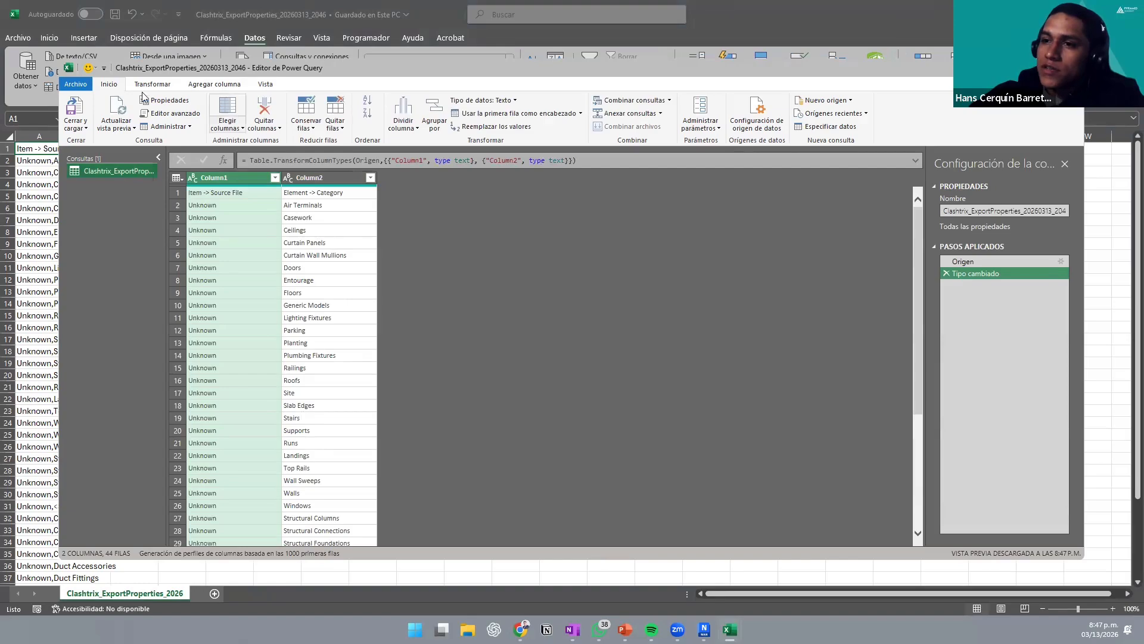
click(74, 118)
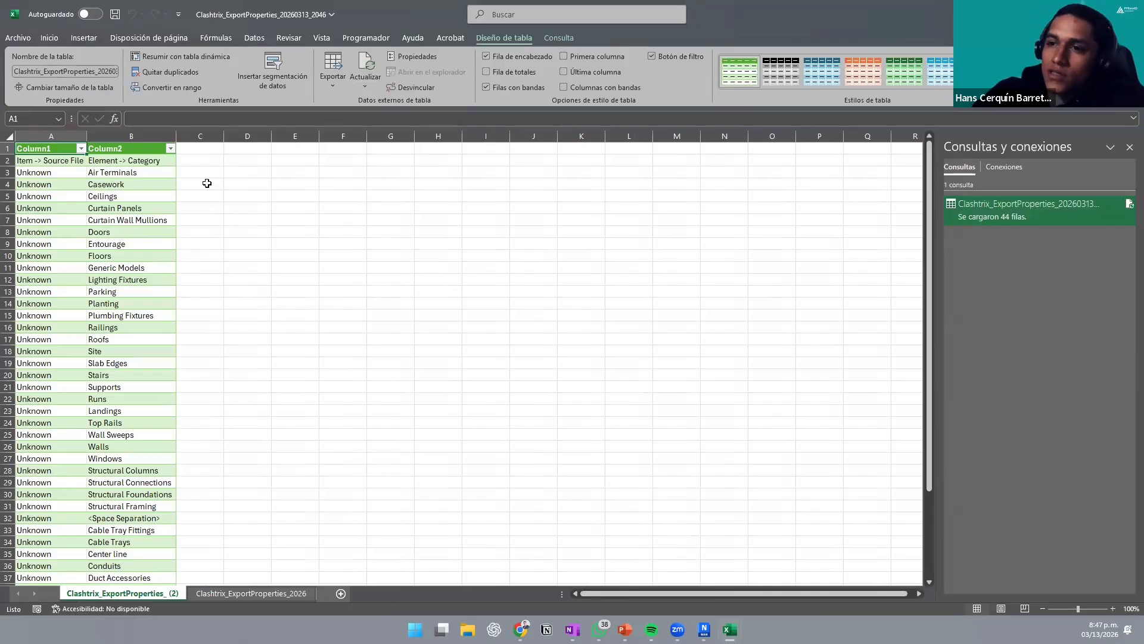
Step: Move the labels Item -> Source File and Element -> Category from row 2 into the table's header row and delete the emptied row
drag(81, 138, 109, 138)
ctrl+scroll(90, 196, up, 3)
click(89, 177)
shift+click(167, 177)
key(ctrl+c)
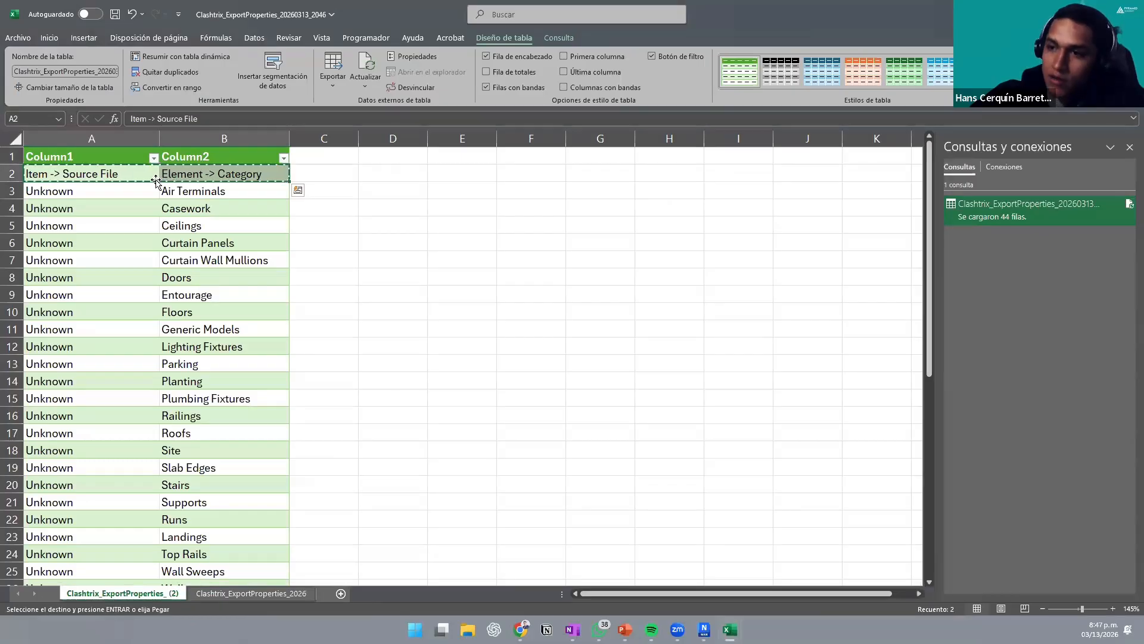
click(88, 155)
key(ctrl+v)
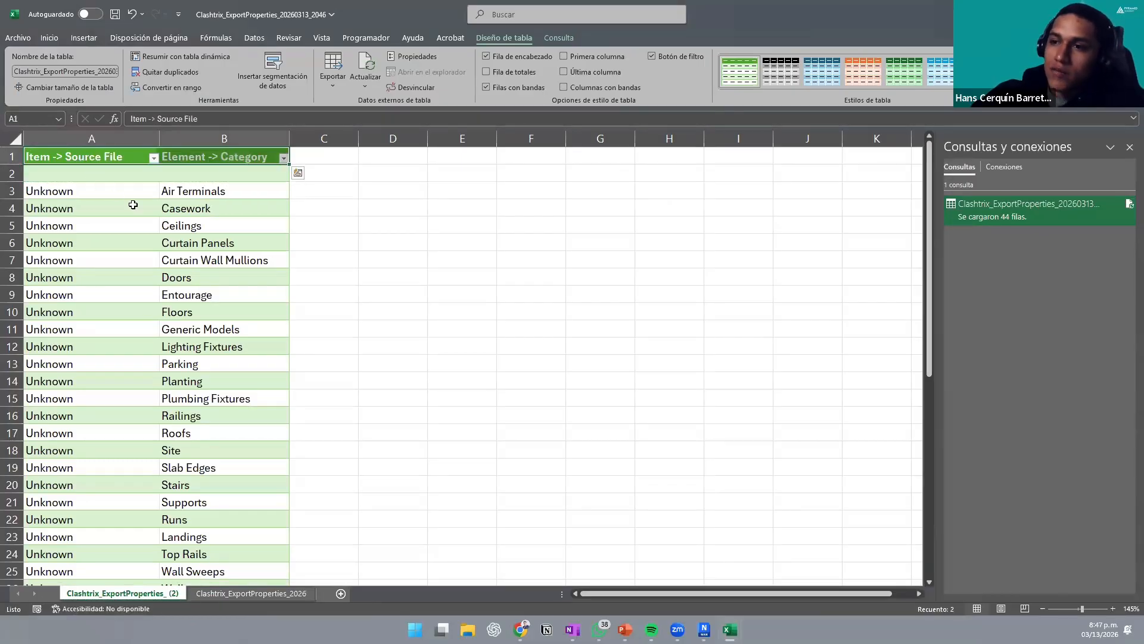
click(326, 206)
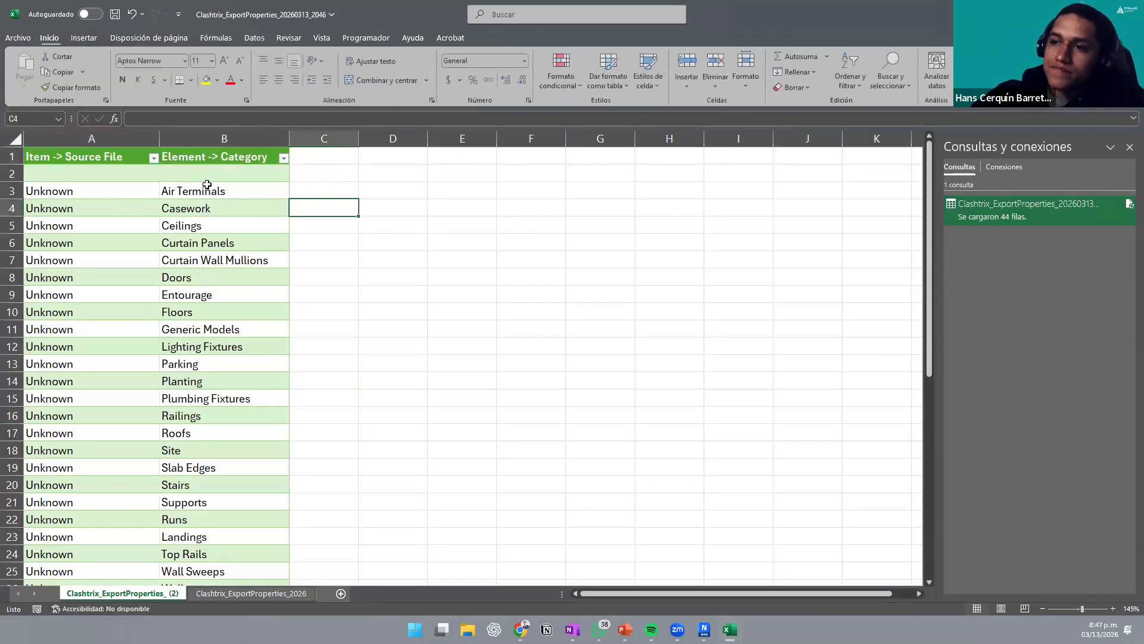
click(10, 175)
key(ctrl+minus)
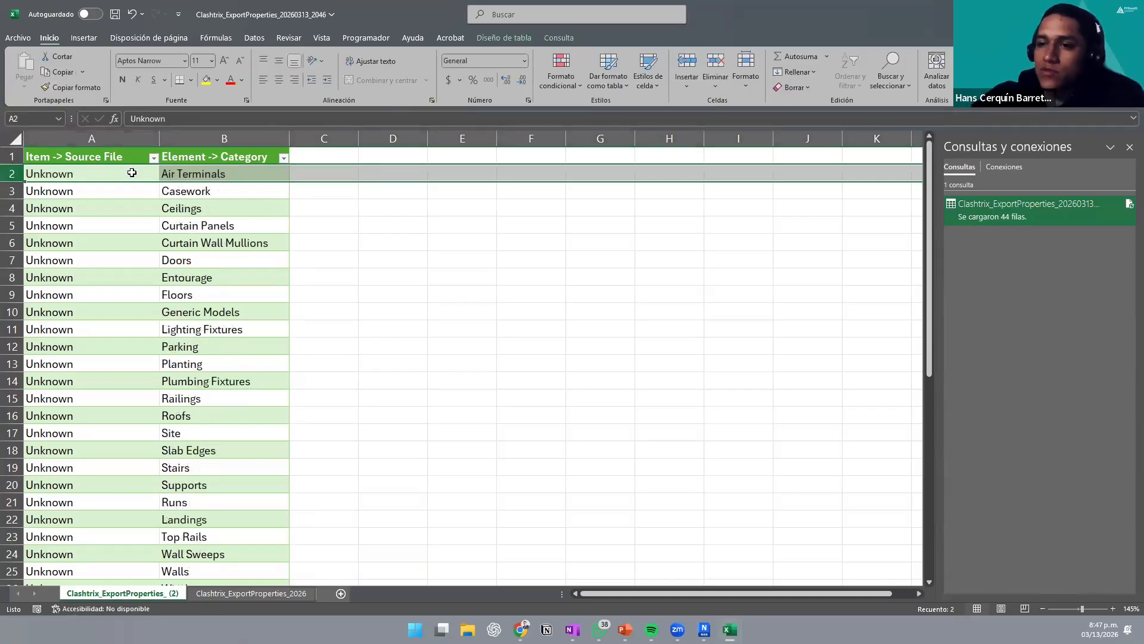
Step: Review the element categories listed in the Element -> Category column from the first row to the last
scroll(159, 216, down, 6)
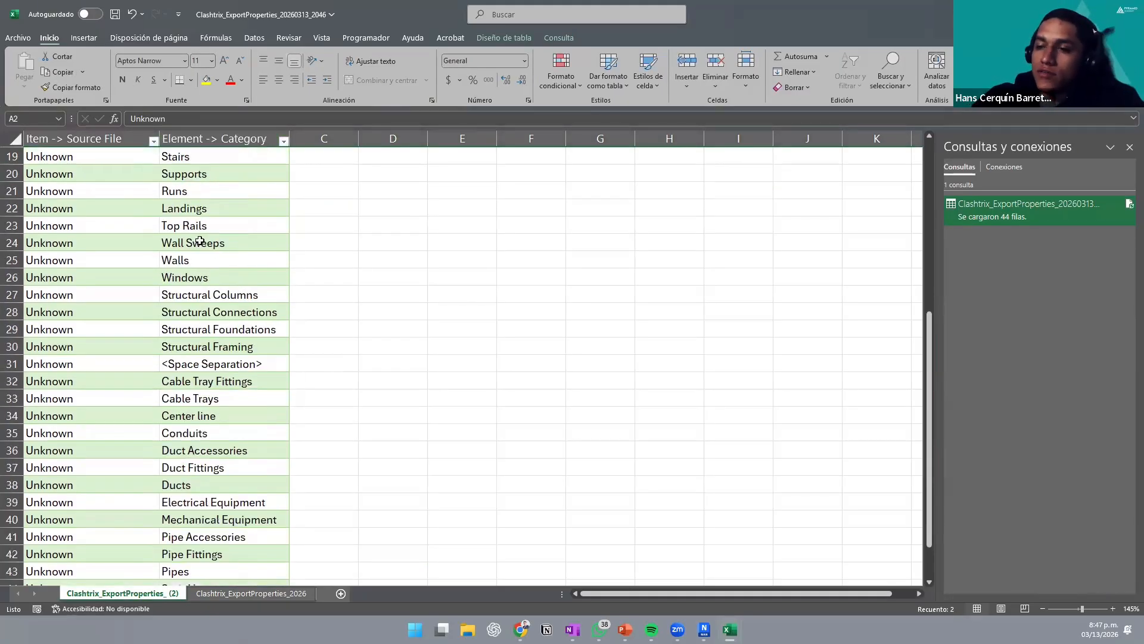
scroll(244, 294, down, 1)
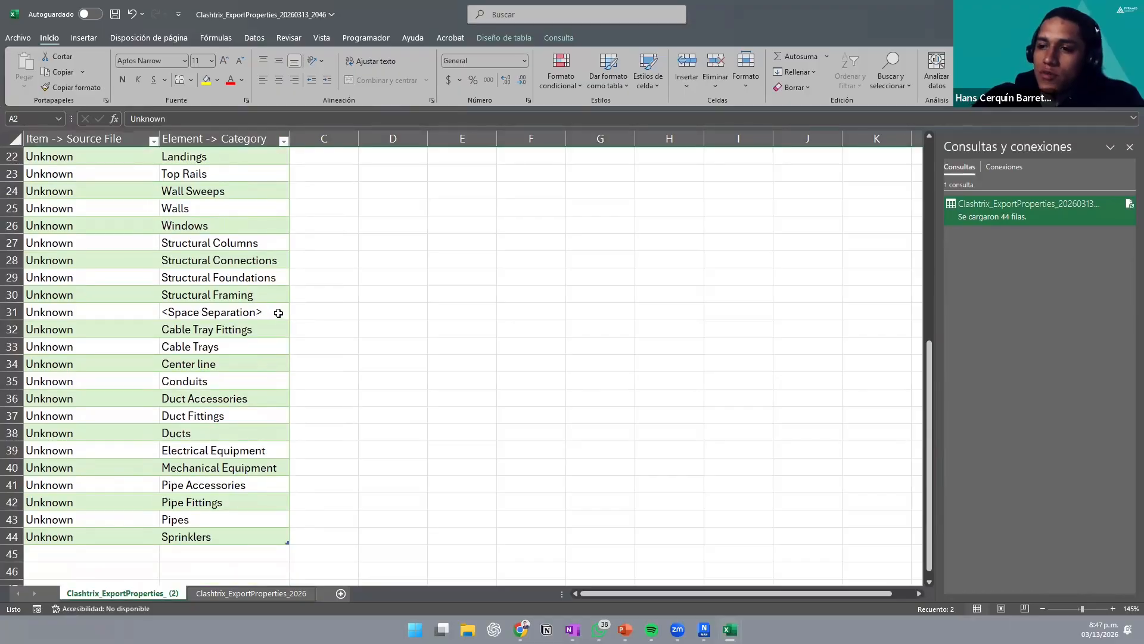
scroll(278, 313, down, 4)
scroll(276, 312, up, 11)
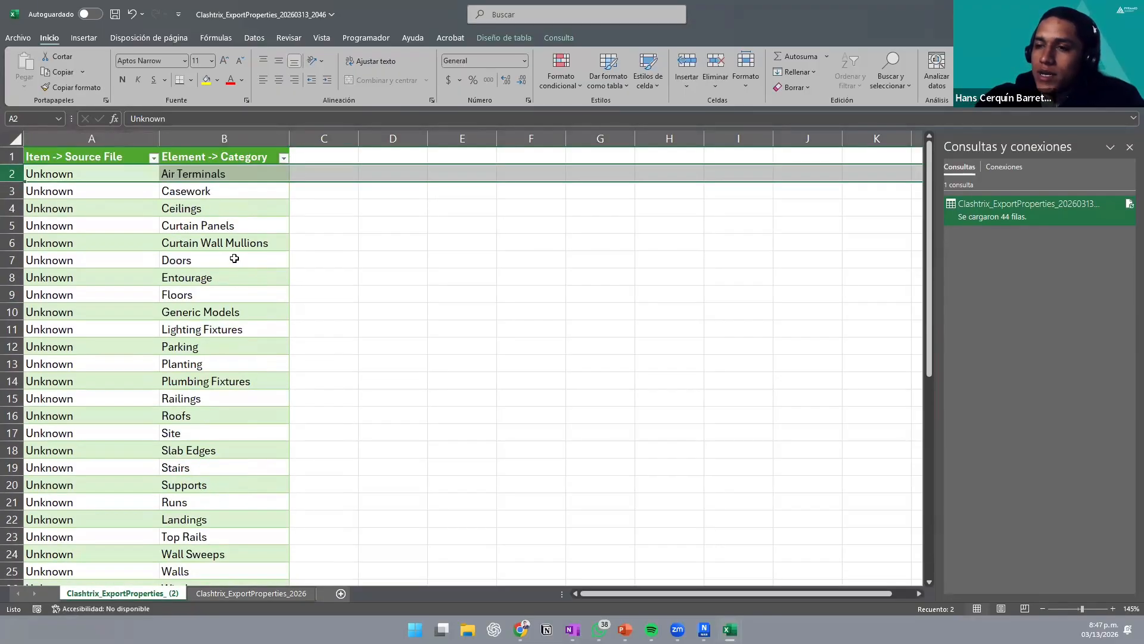
drag(225, 189, 195, 219)
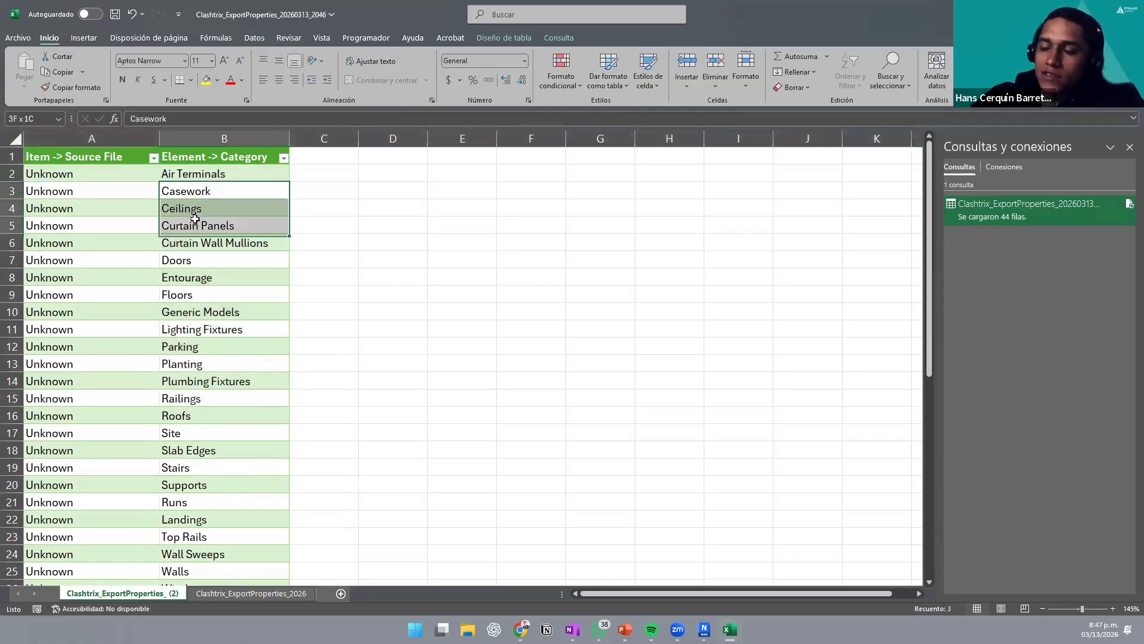
click(215, 188)
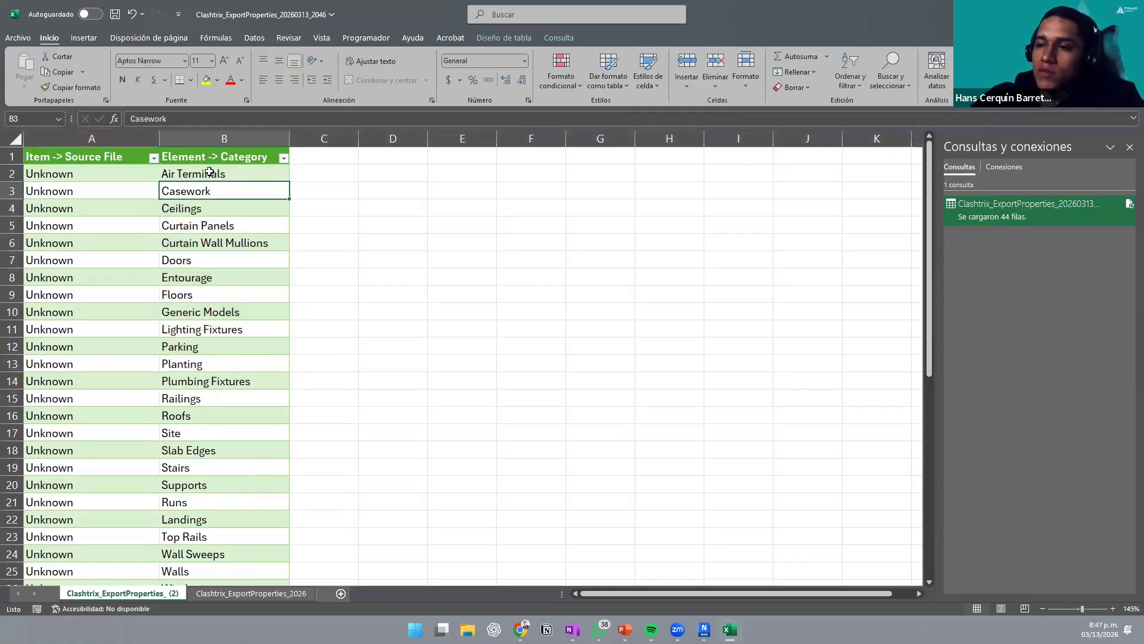
click(210, 172)
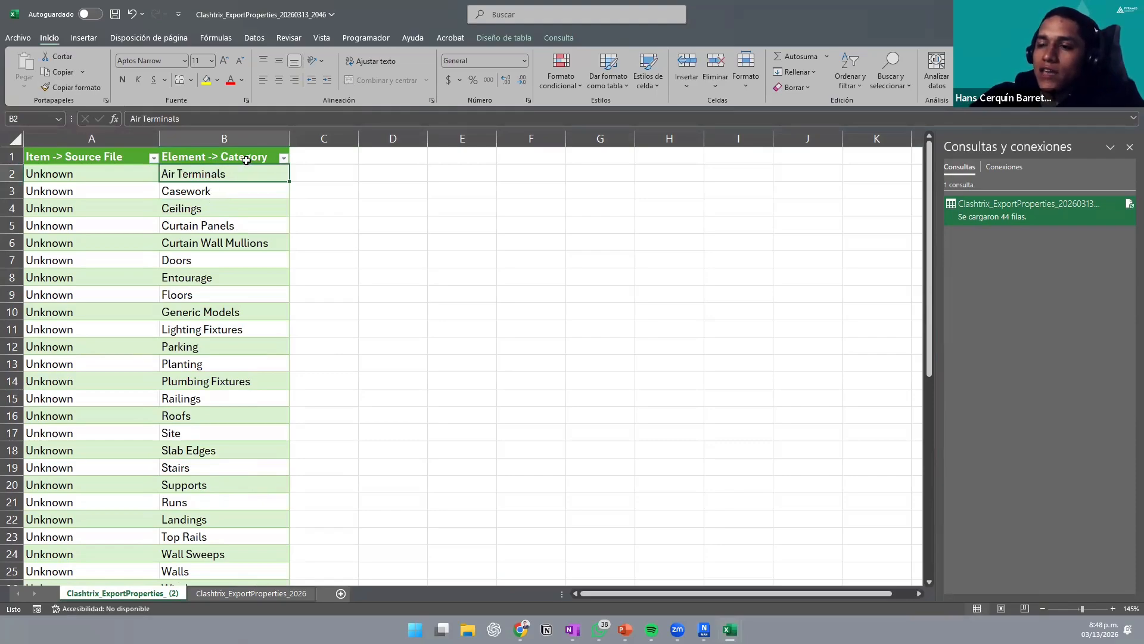
scroll(236, 211, down, 13)
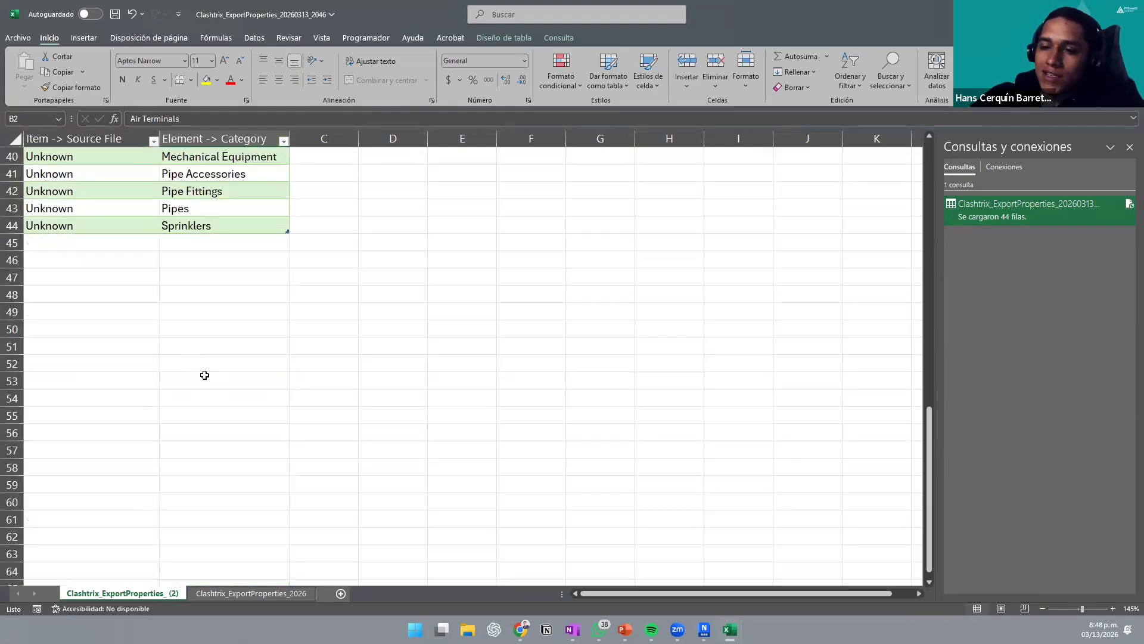
drag(211, 230, 192, 244)
click(409, 258)
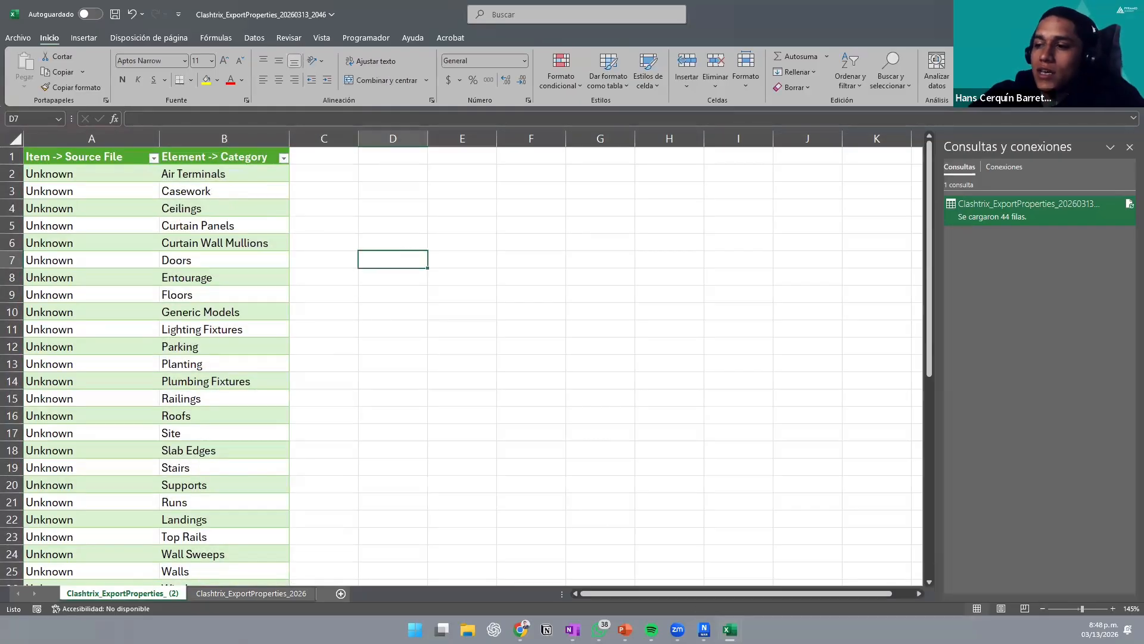
Step: Switch to Navisworks, check the Export Properties category fields, and select an upper facade wall to inspect its Elemento properties
key(alt+Tab)
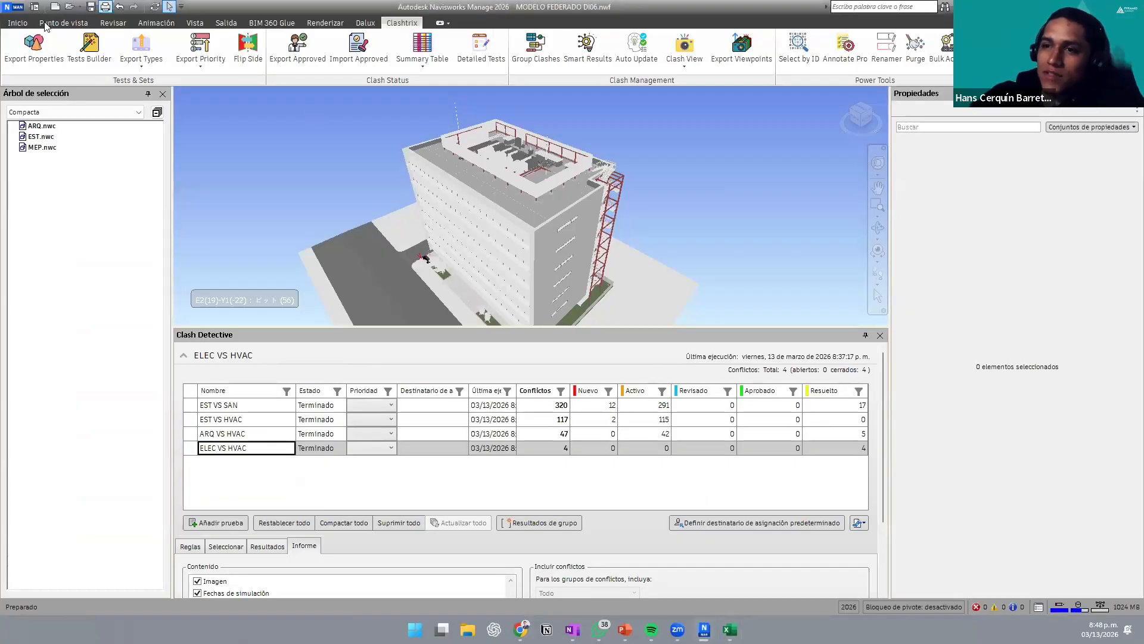
click(34, 46)
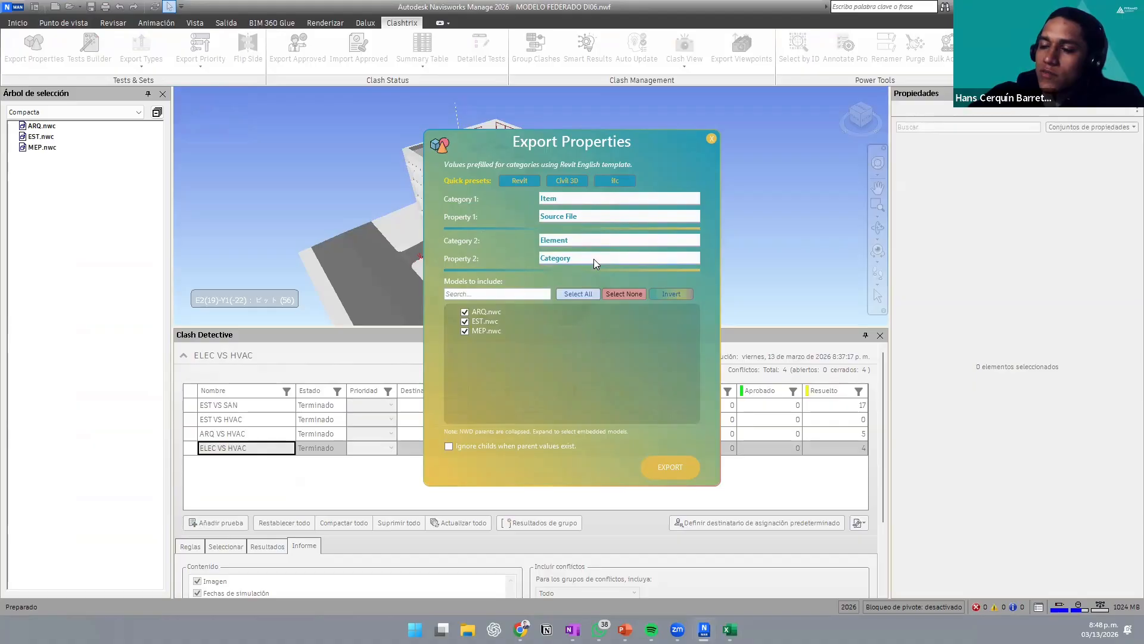
click(711, 138)
click(555, 227)
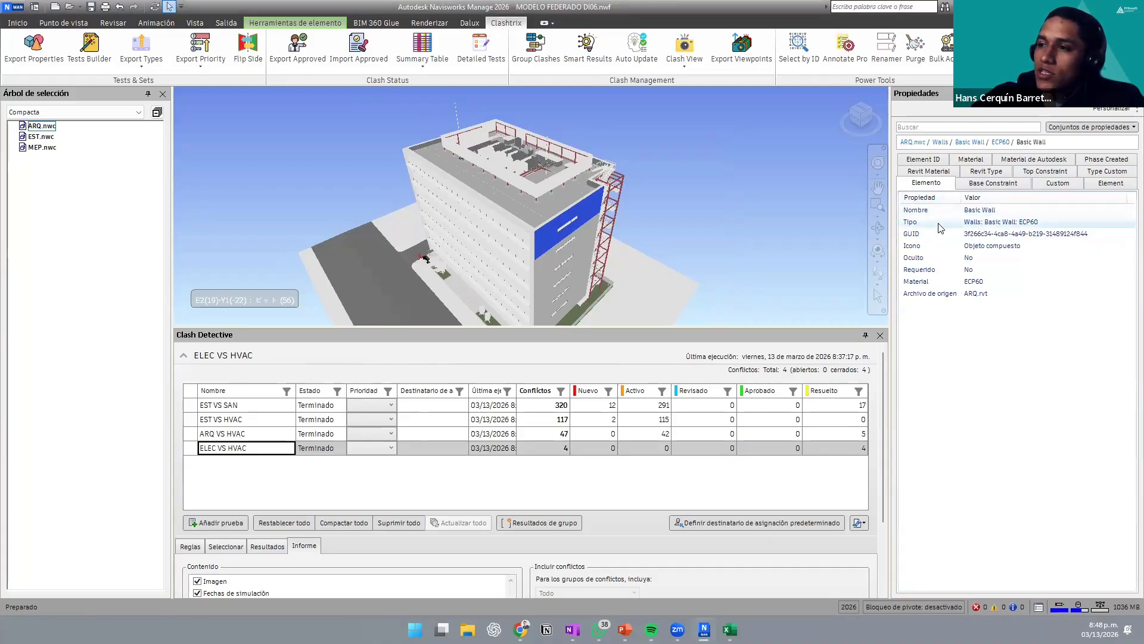
Step: Start a new Clashtrix property export with Category 1 set to Elemento and Property 1 set to Tipo
click(34, 47)
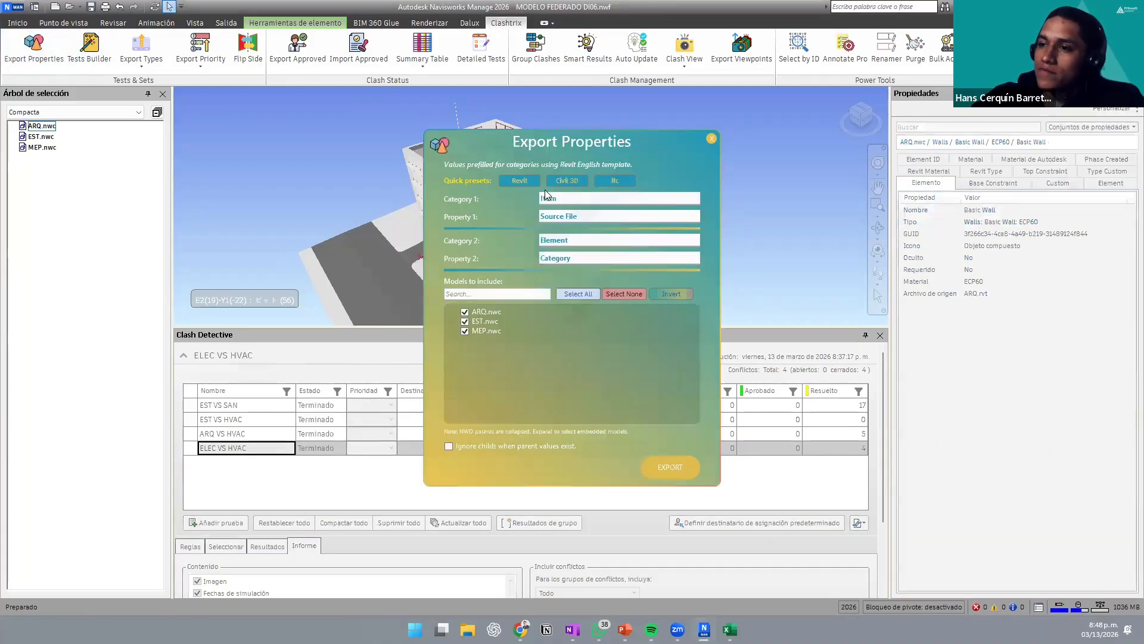
drag(559, 199, 504, 189)
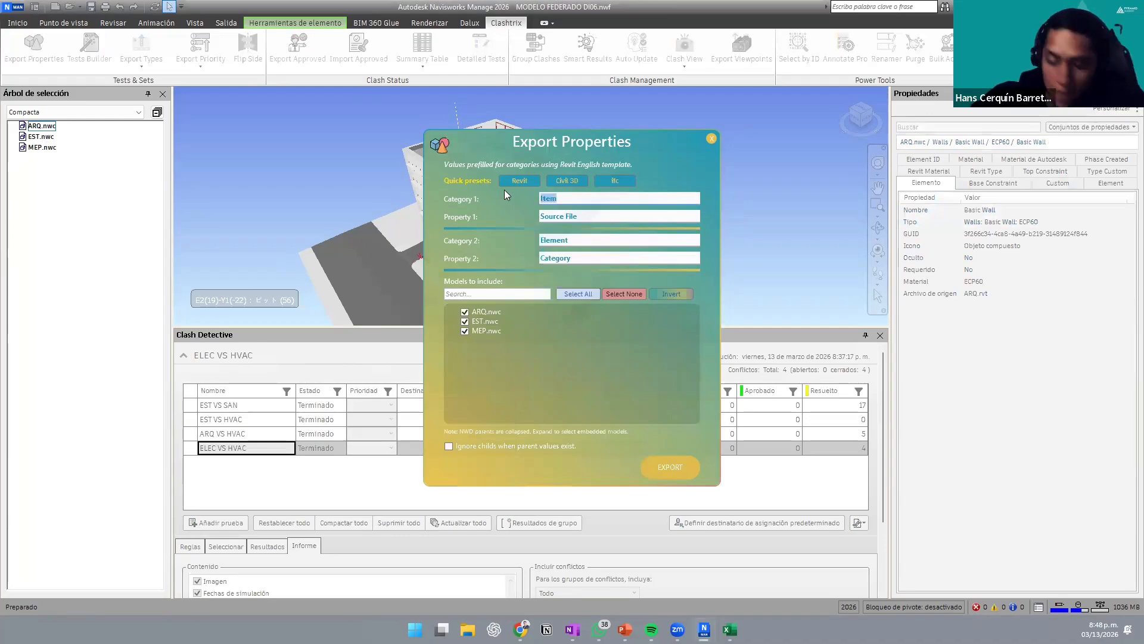
text(e)
key(BackSpace)
key(BackSpace)
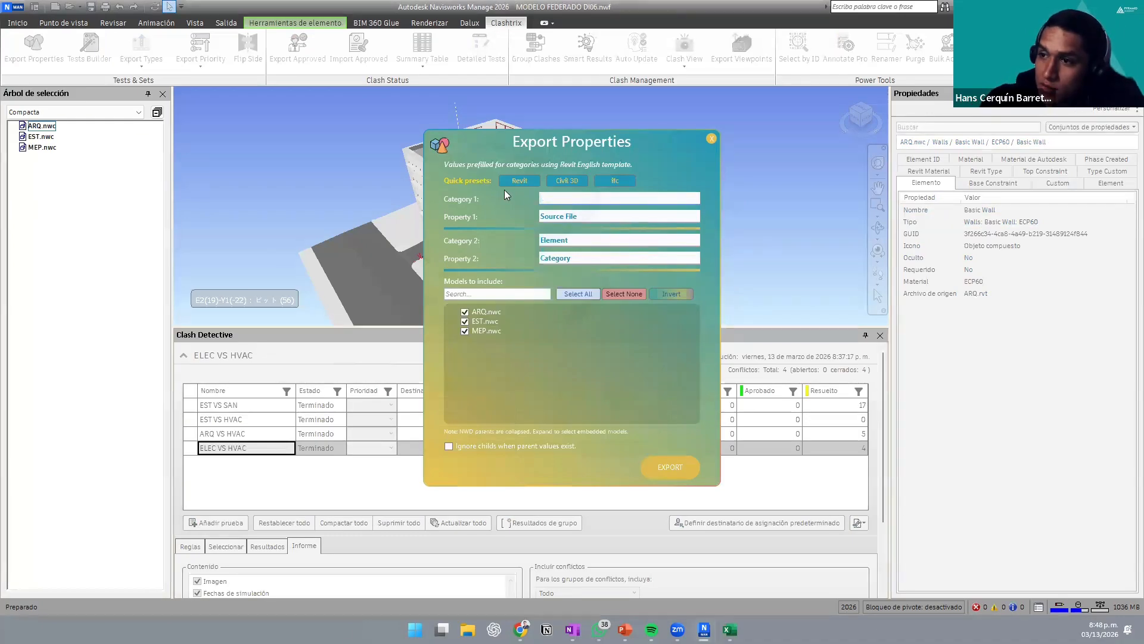
text(Elemento)
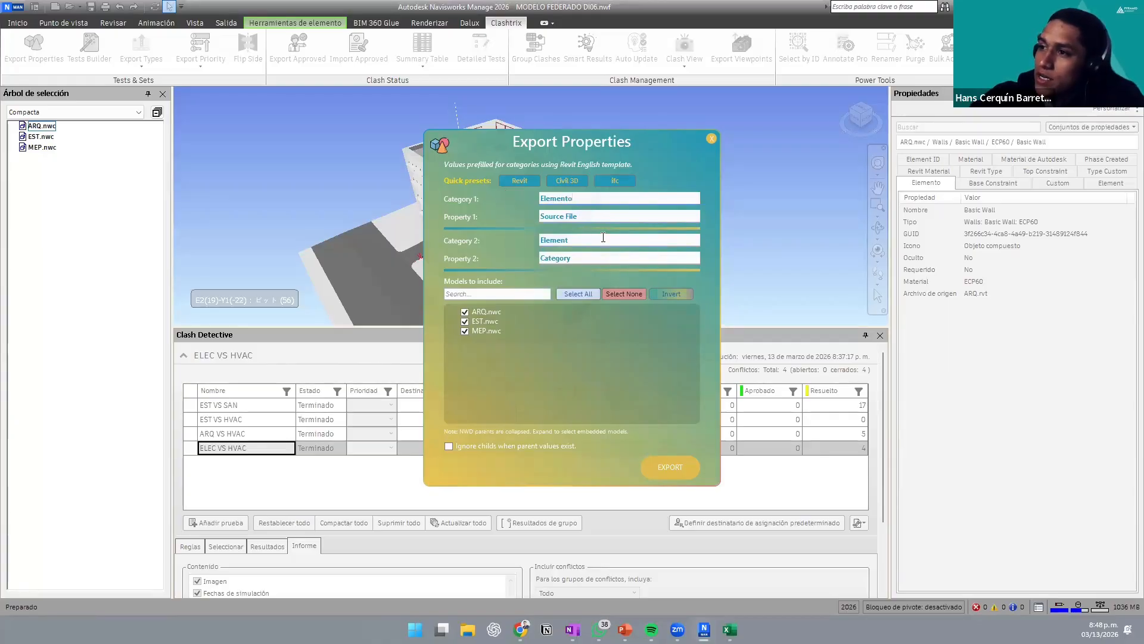
drag(598, 218, 538, 216)
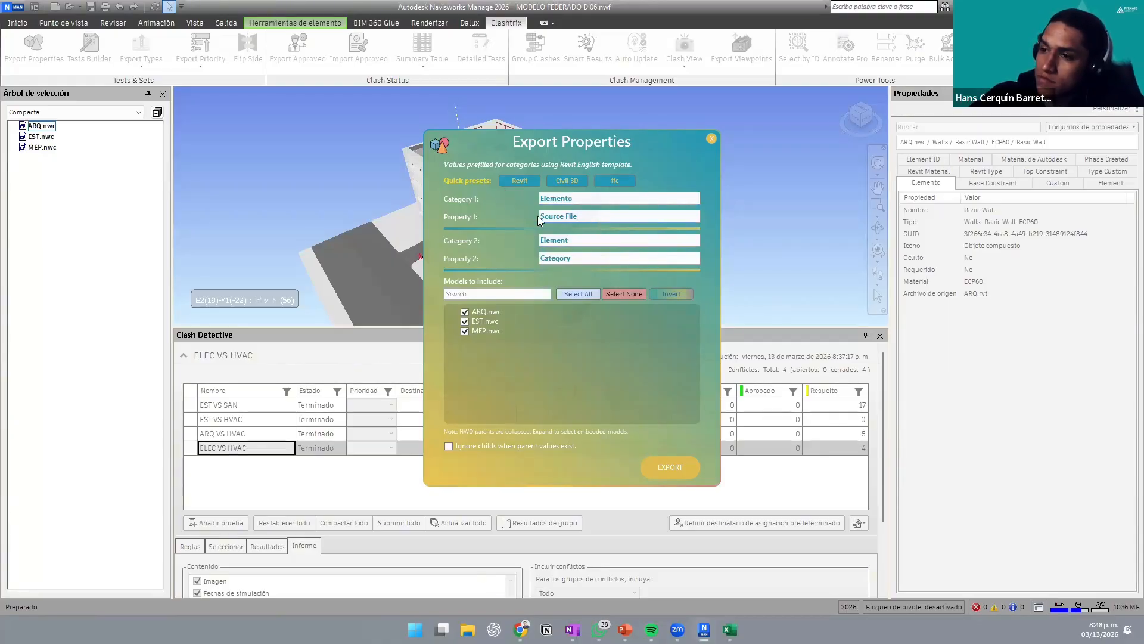
text(T)
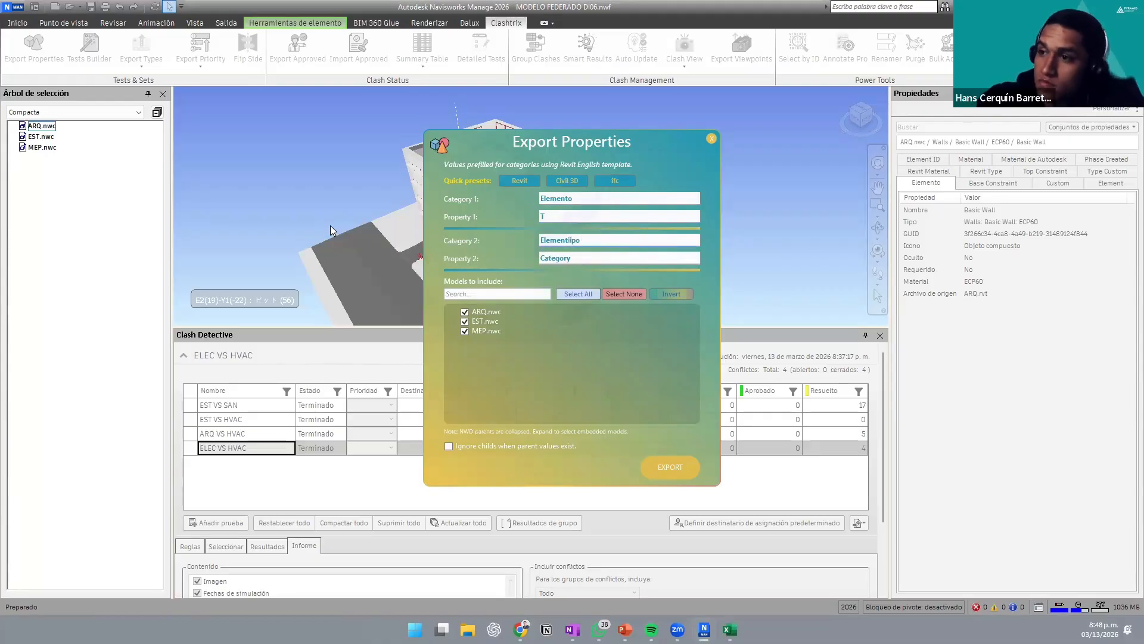
drag(576, 215, 577, 218)
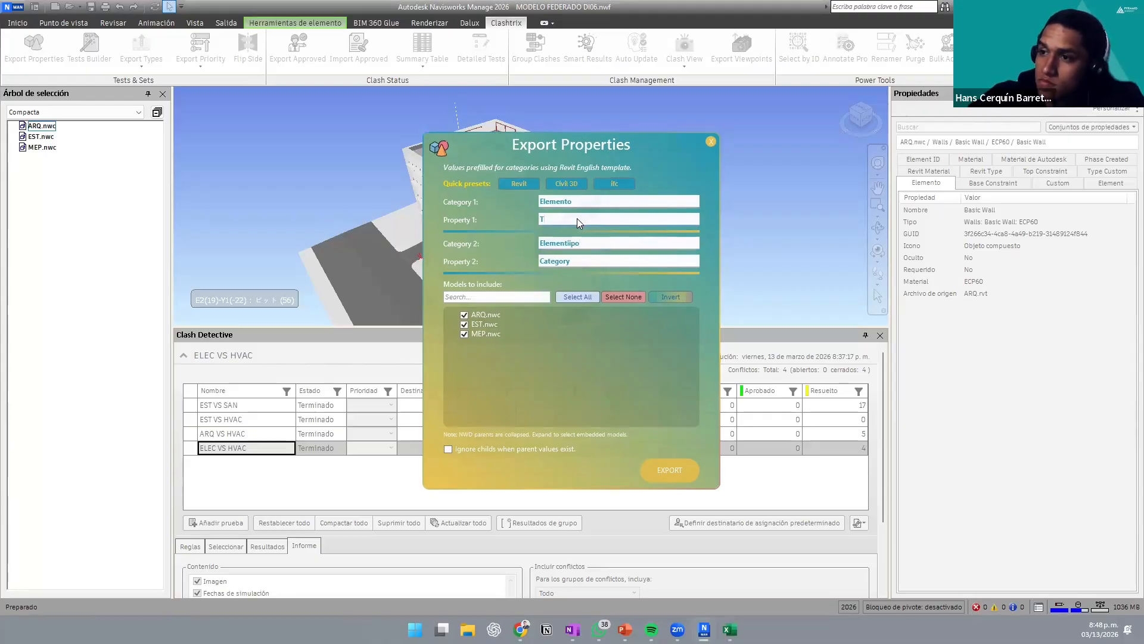
text(ipo)
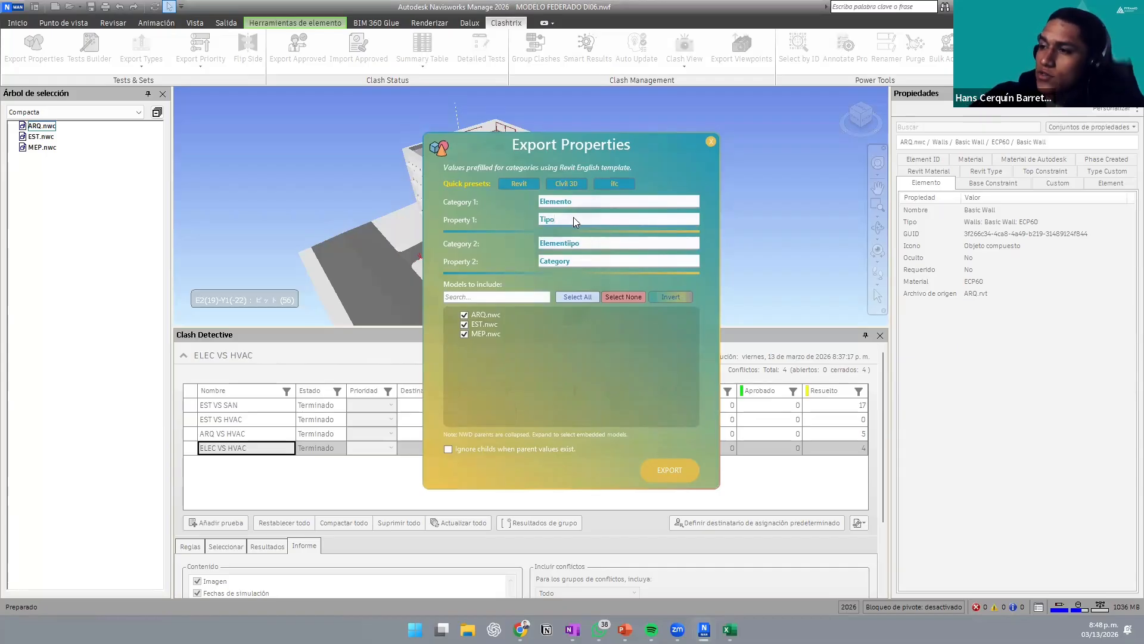
Step: Set Category 2 to Elemento and Property 2 to Nombre, keeping the ARQ, EST and MEP models included in the export
click(581, 199)
key(ctrl+c)
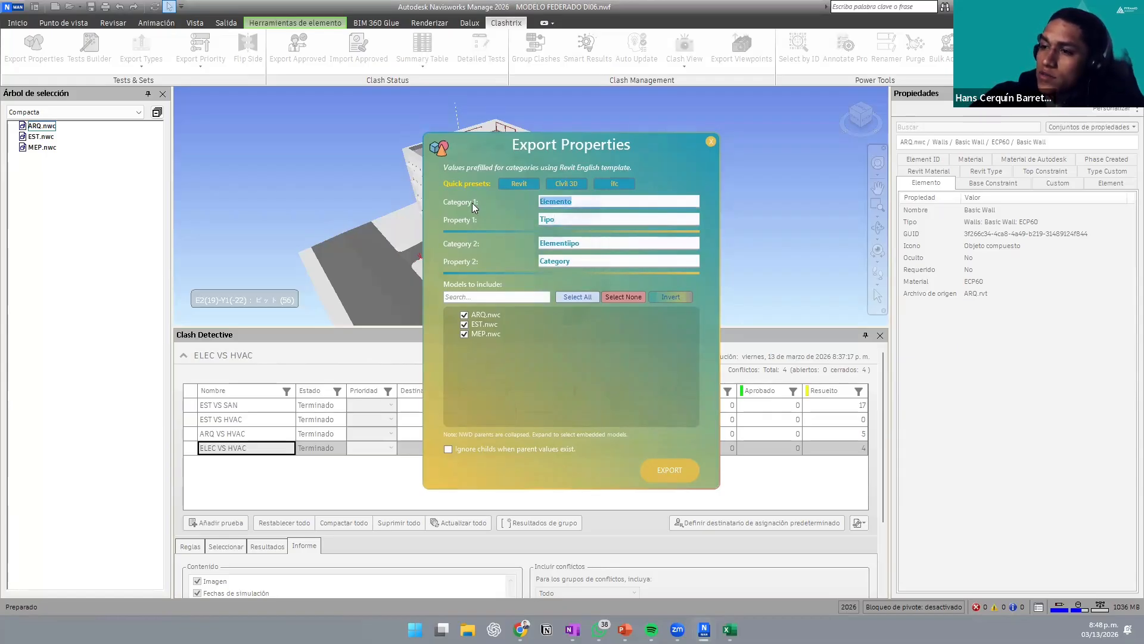
click(606, 241)
key(ctrl+a)
key(ctrl+v)
click(610, 258)
key(ctrl+a)
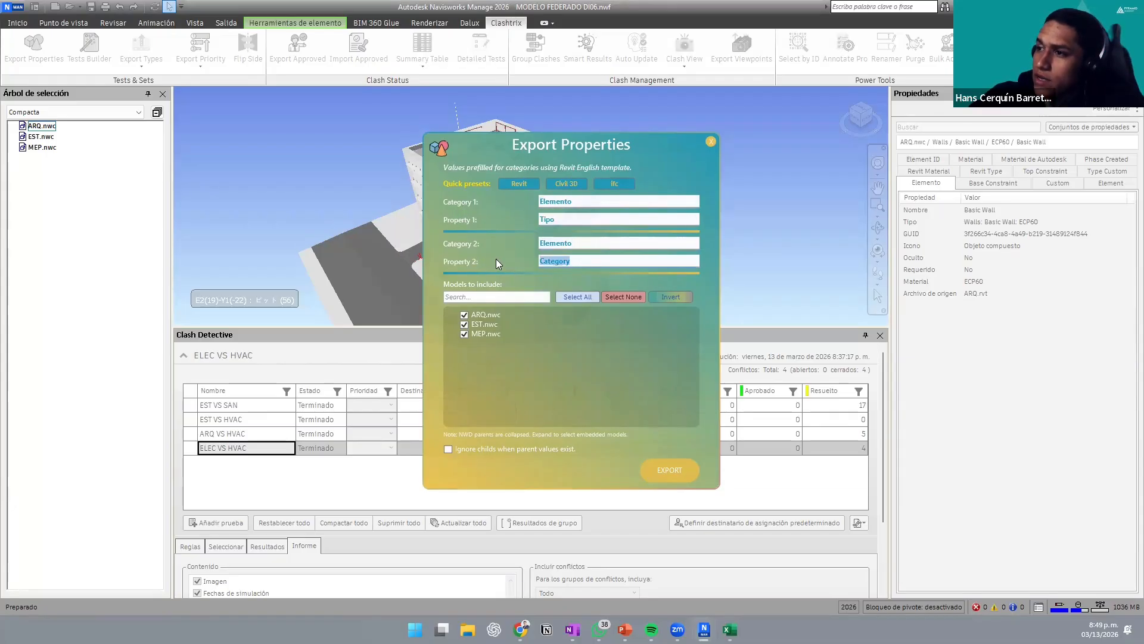
text(Nombre)
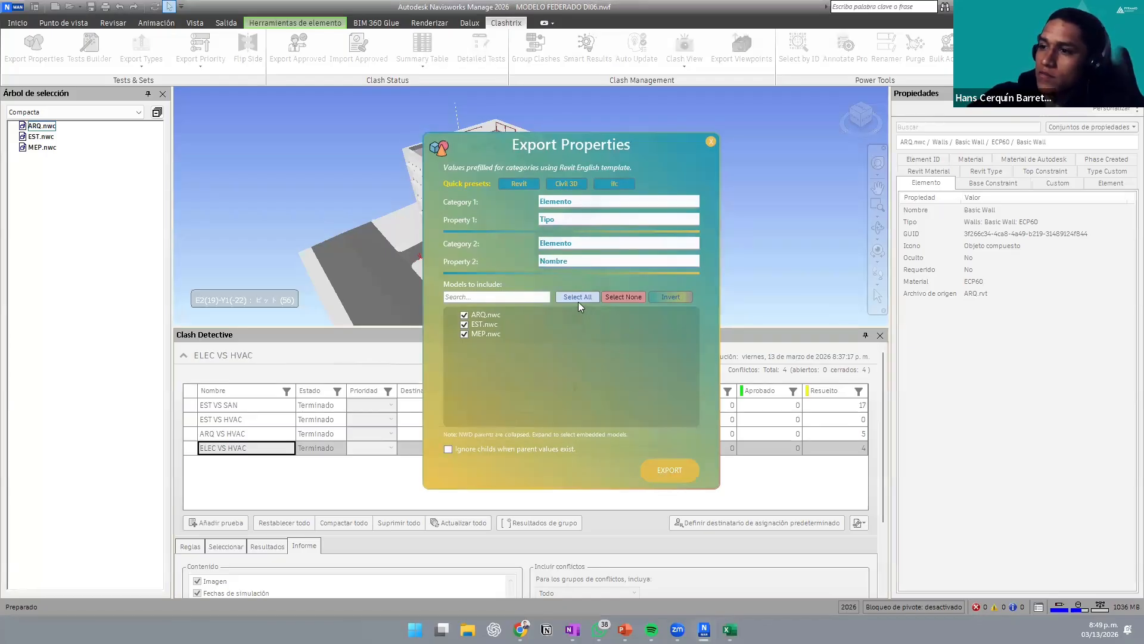
click(628, 297)
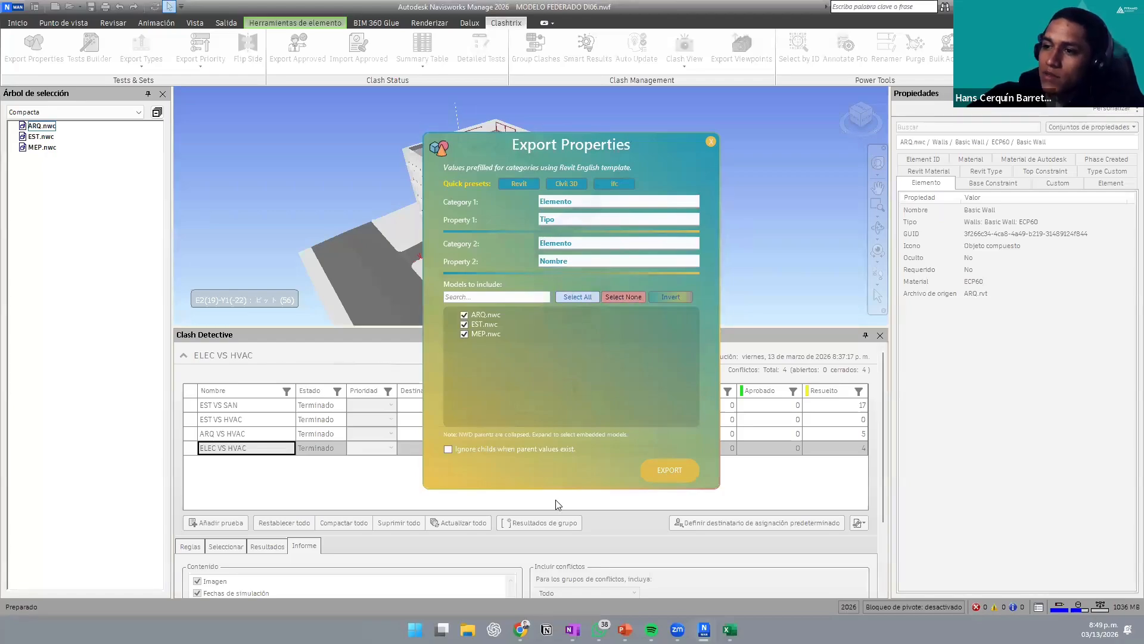
Step: Export the Tipo and Nombre properties to the CSV file Clashtrix_ExportProperties_20260313_2049 in the CLASE 06 folder and bring it up in Excel
click(662, 471)
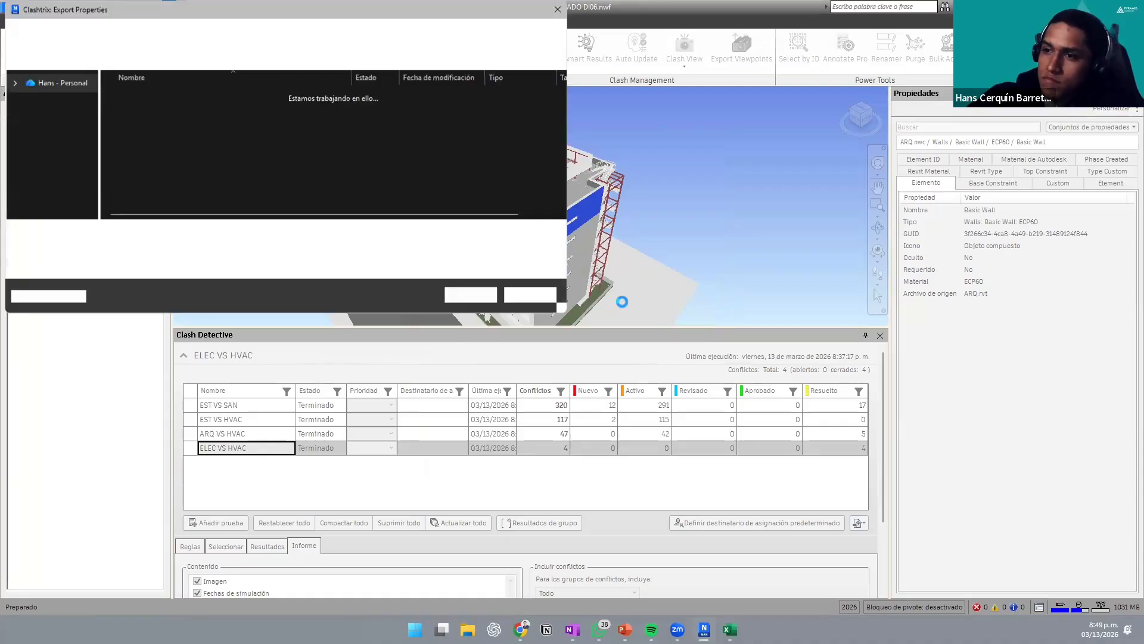
click(485, 294)
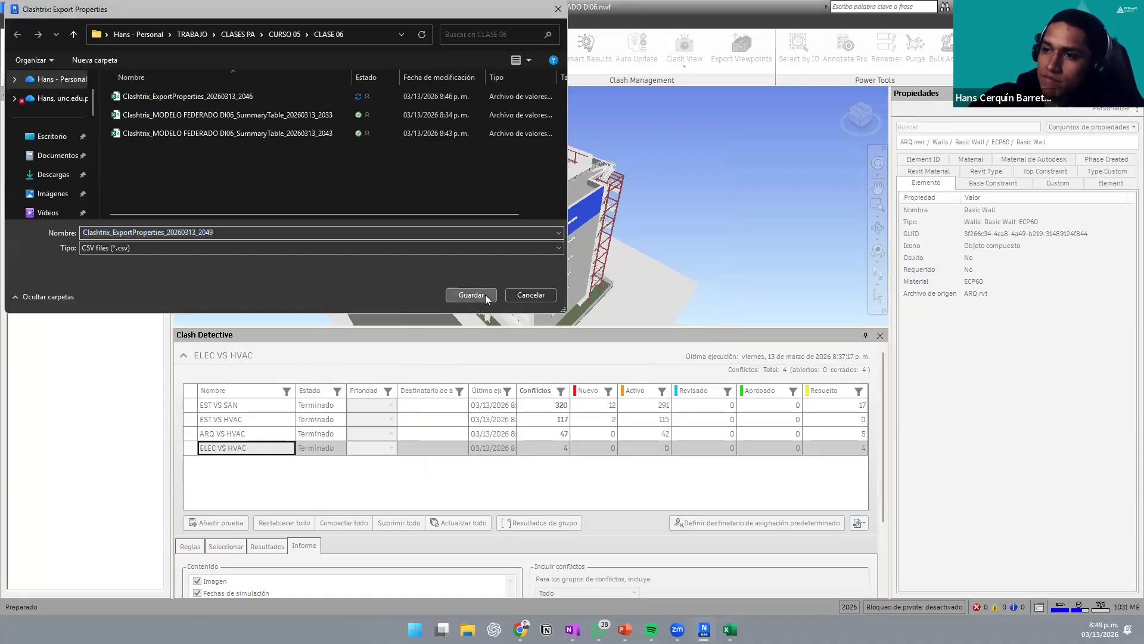
click(662, 359)
key(alt+Tab)
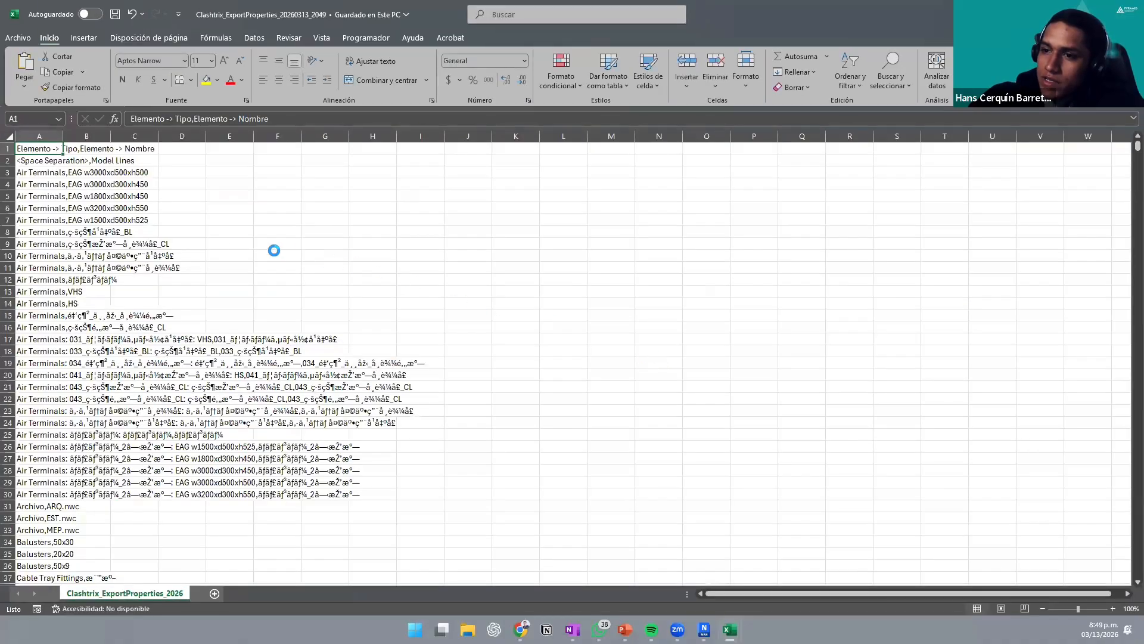
Step: Review the exported Elemento Tipo and Nombre rows from the Air Terminals entries down to the Category entries
scroll(118, 385, down, 4)
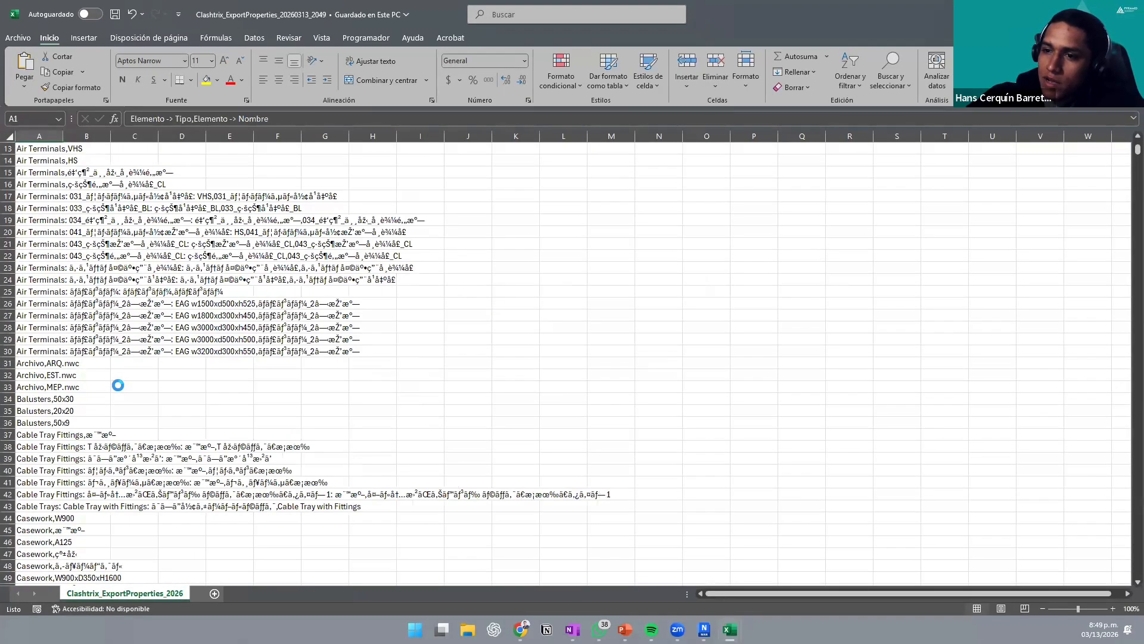
scroll(118, 385, down, 8)
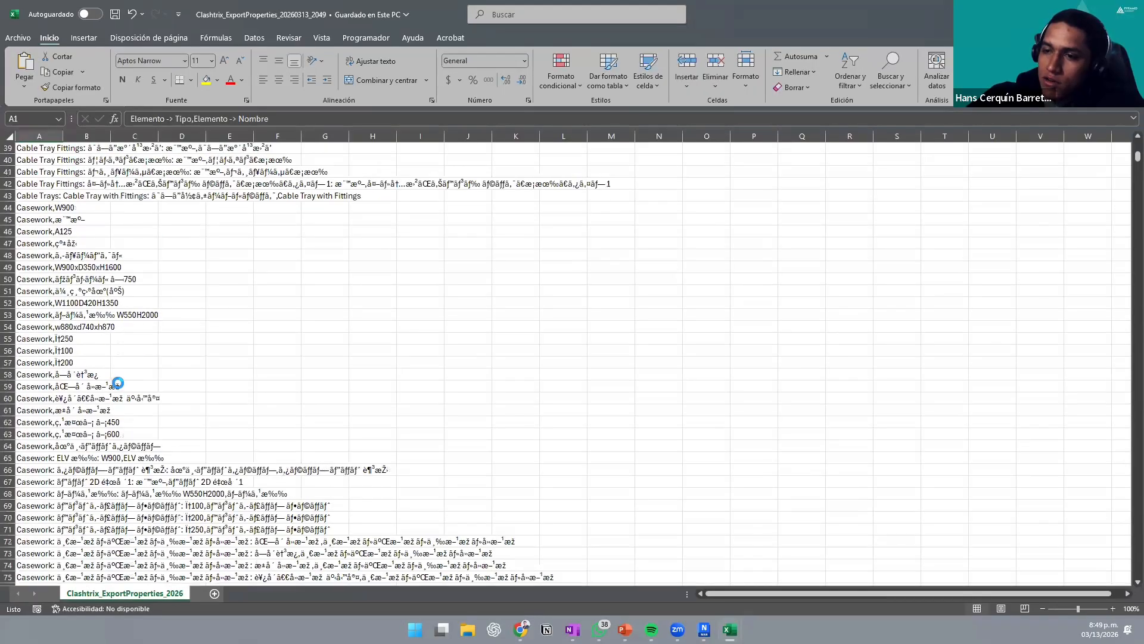
scroll(118, 383, up, 12)
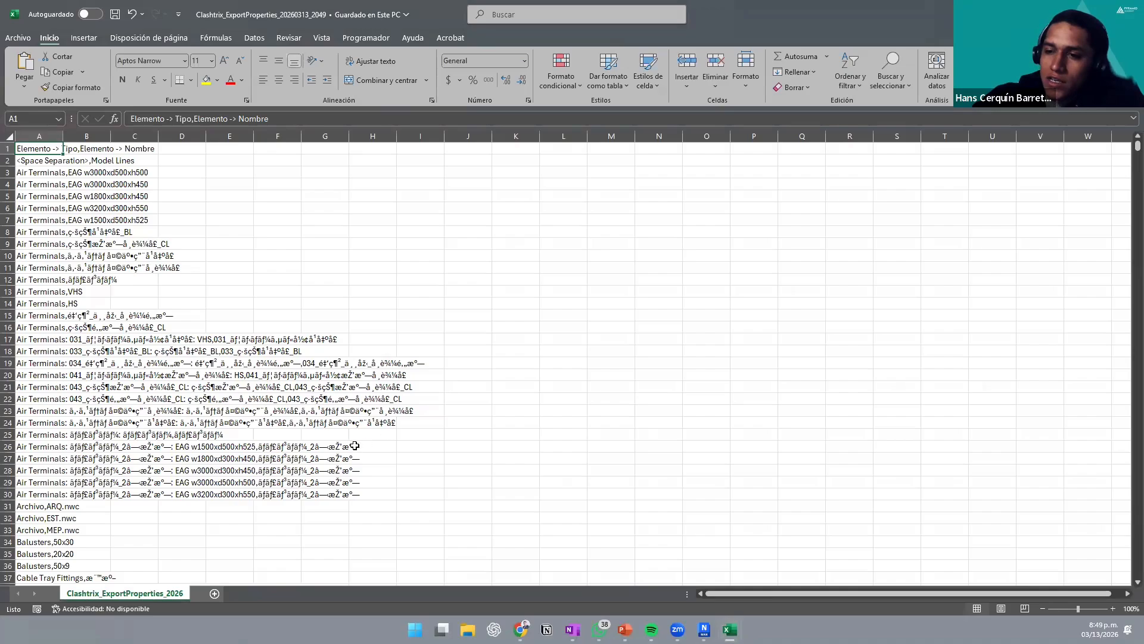
scroll(351, 446, down, 14)
scroll(351, 446, down, 11)
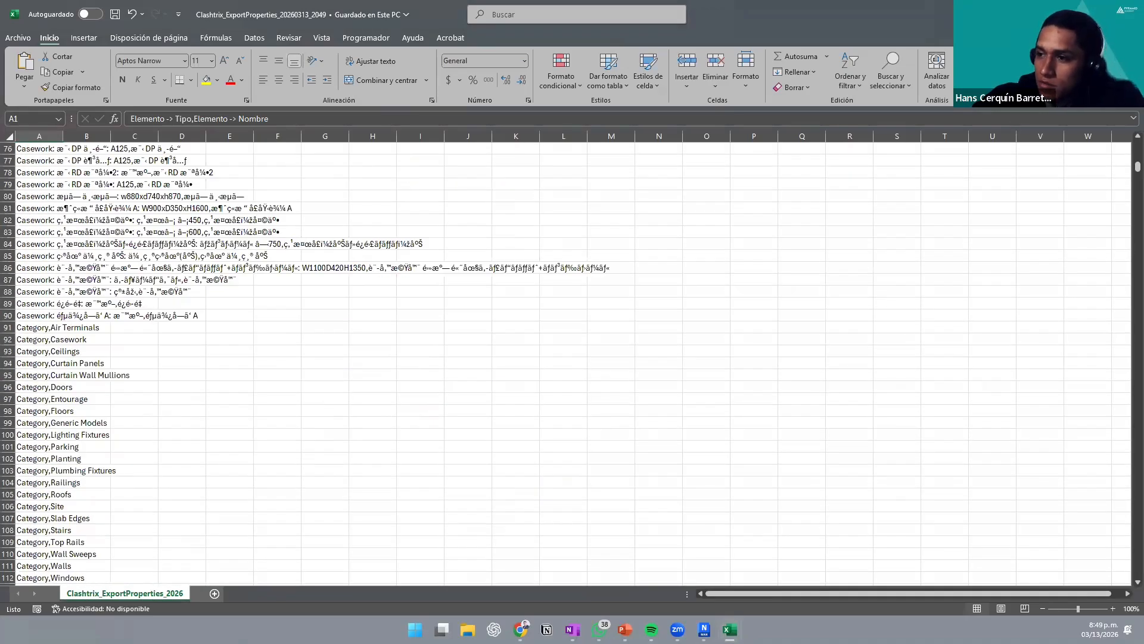
Step: Close the earlier Clashtrix_ExportProperties_20260313_2046 workbook without saving its changes
click(1076, 15)
click(1131, 15)
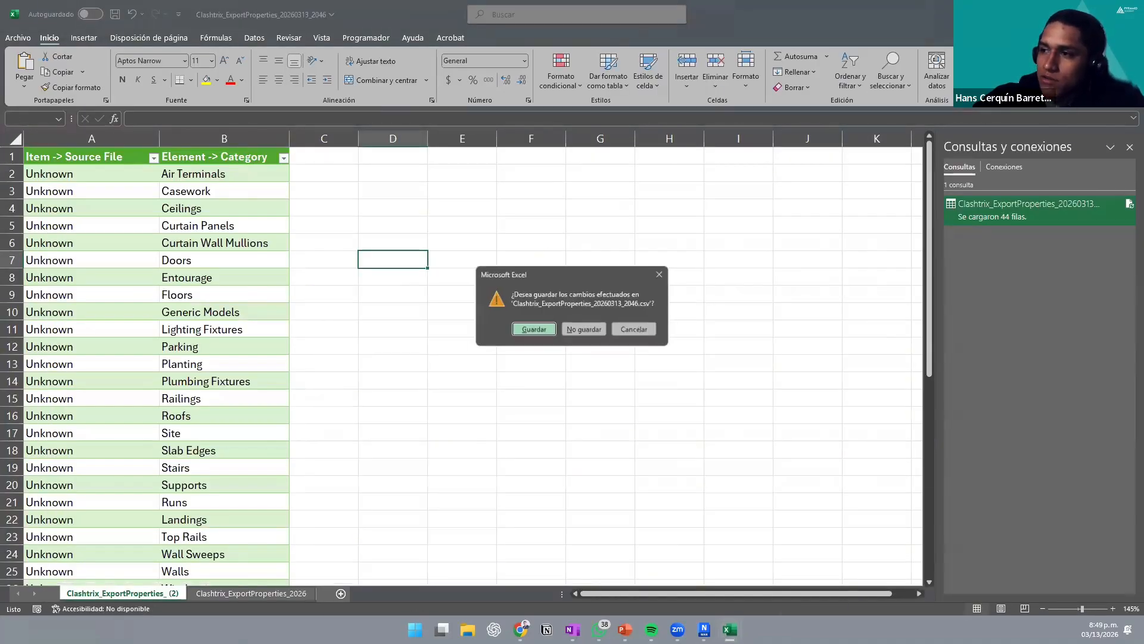
click(584, 329)
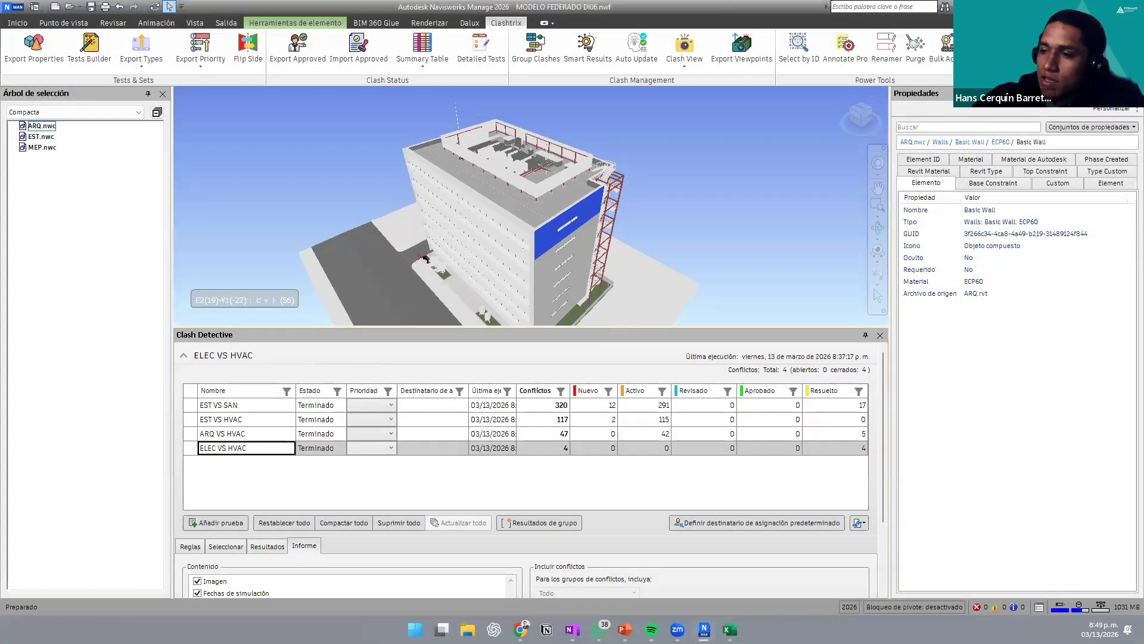
Step: Save and close the Clashtrix_MODELO FEDERADO DI06_SummaryTable_20260313_2043 workbook
mouse_move(730, 629)
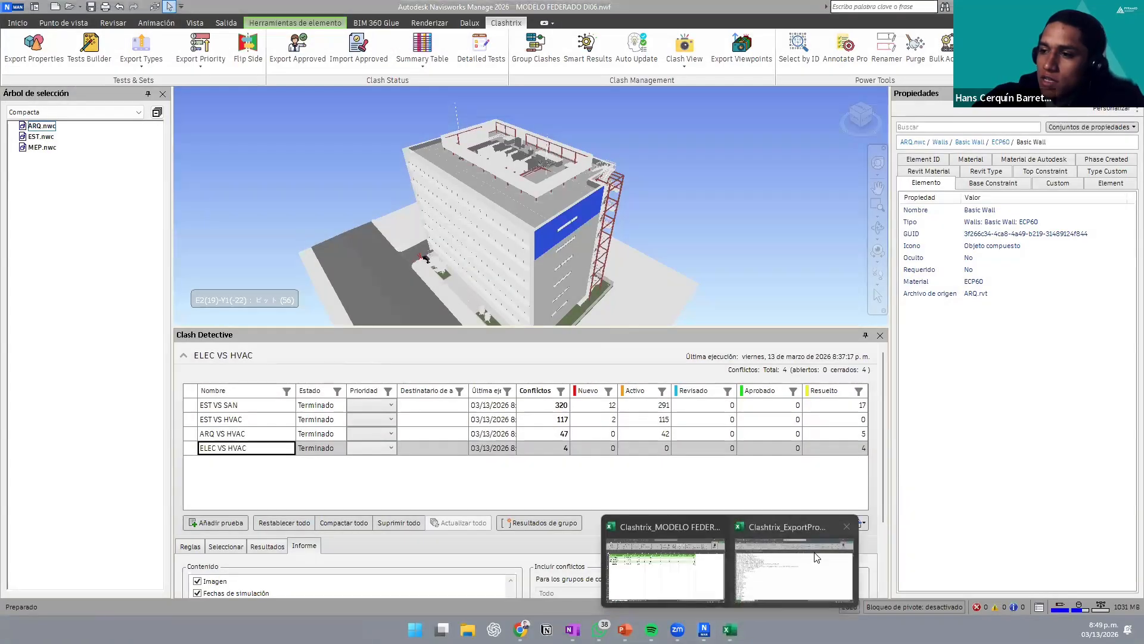
click(657, 563)
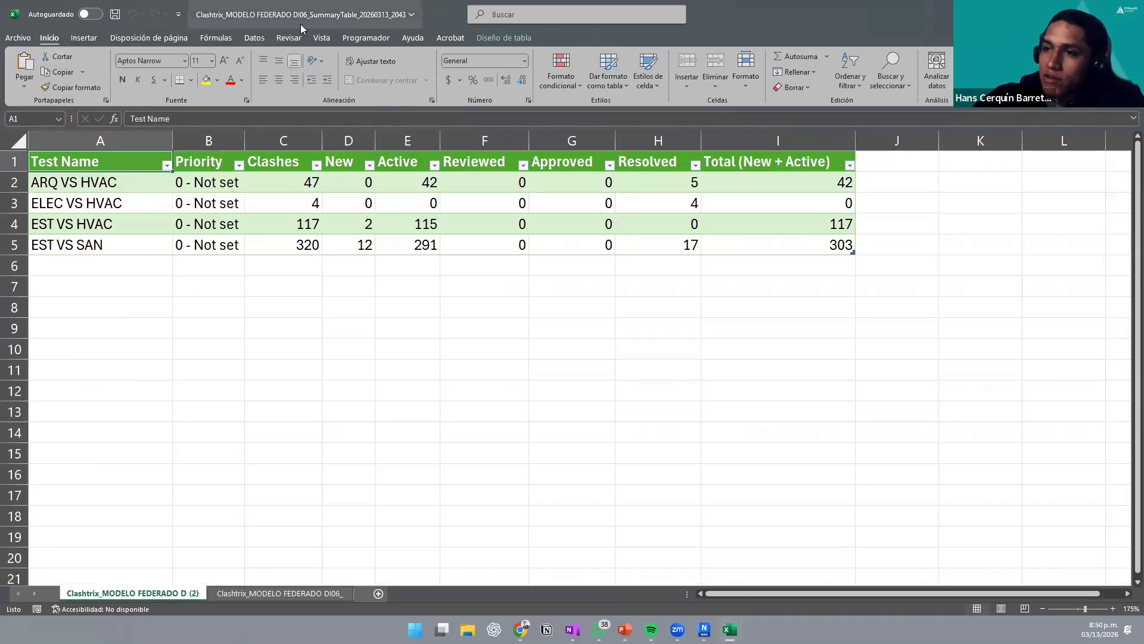
click(115, 14)
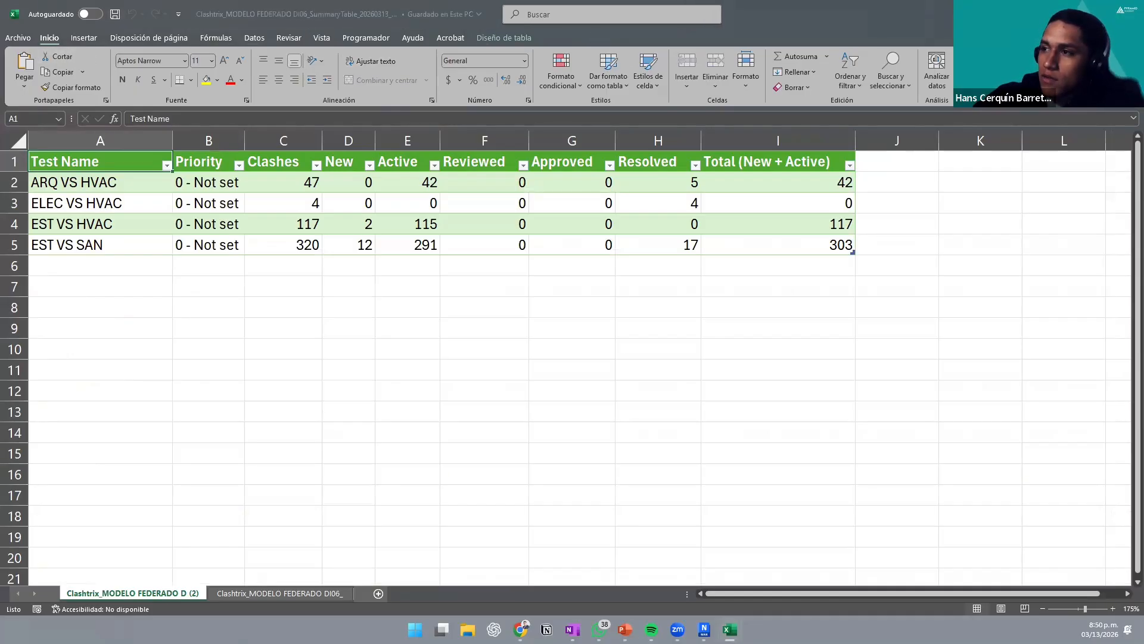
click(1131, 15)
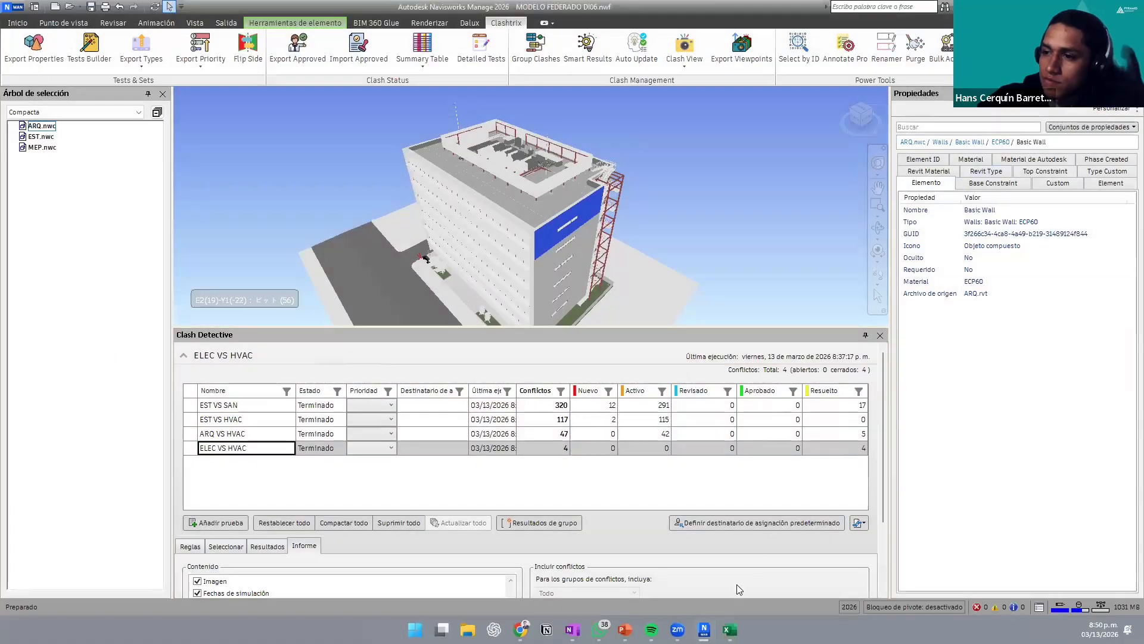
Step: Return to the 2049 property export in Excel and examine the Category rows and the neighbouring element types
click(730, 630)
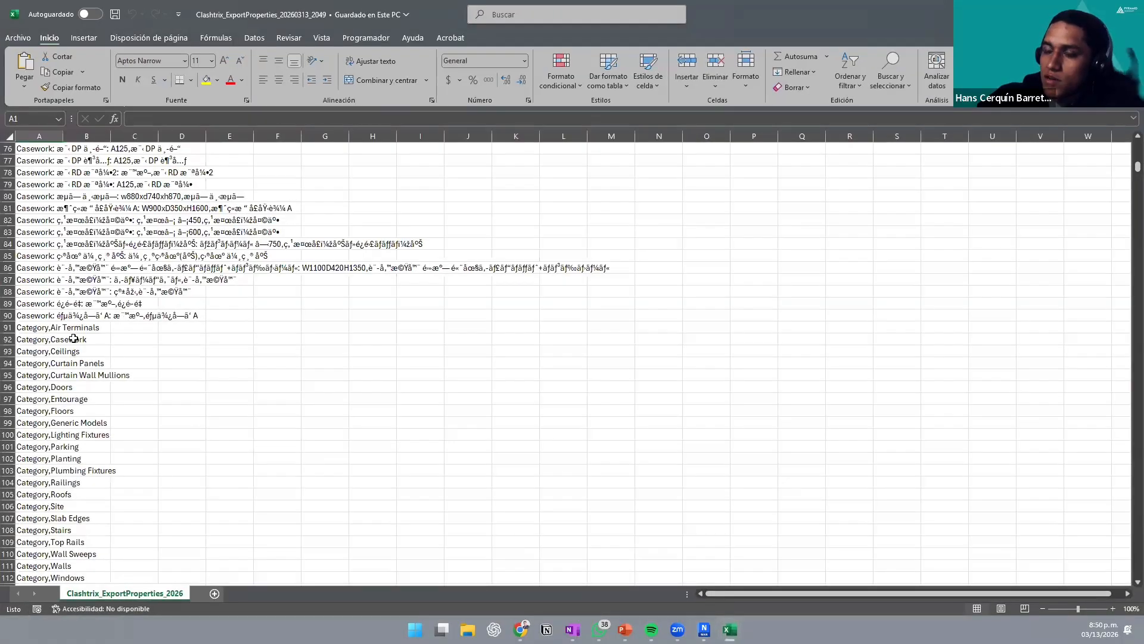
drag(83, 340, 16, 565)
drag(24, 393, 93, 518)
scroll(149, 419, up, 14)
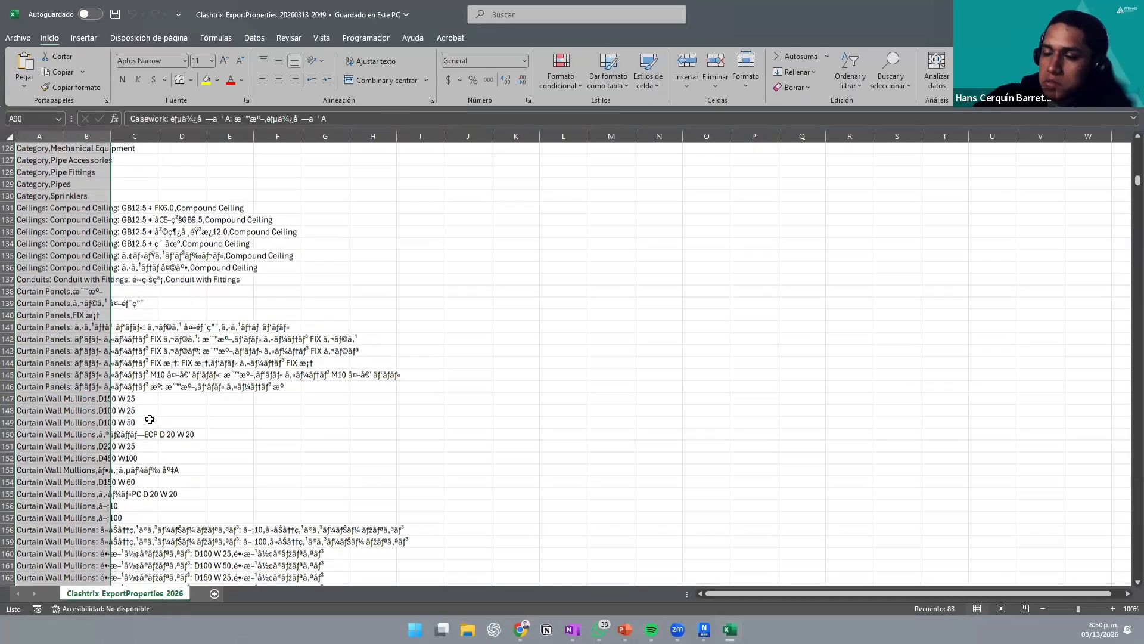
scroll(150, 419, up, 11)
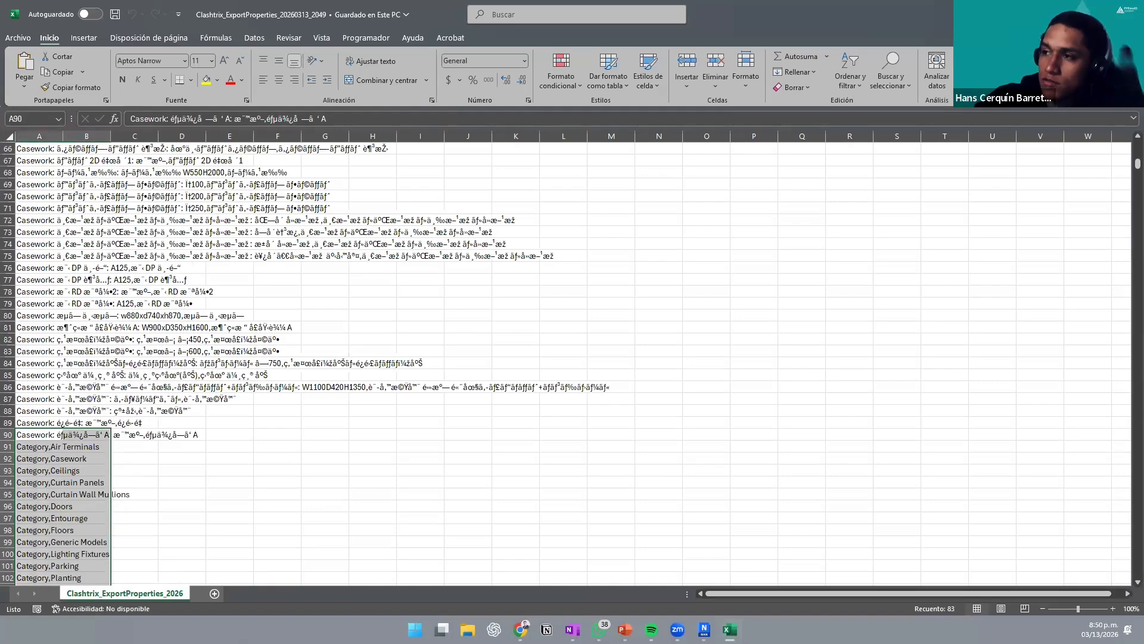
Step: Check the Air Terminals entries at the start of the exported list, close the workbook and return to Navisworks
key(alt+Tab)
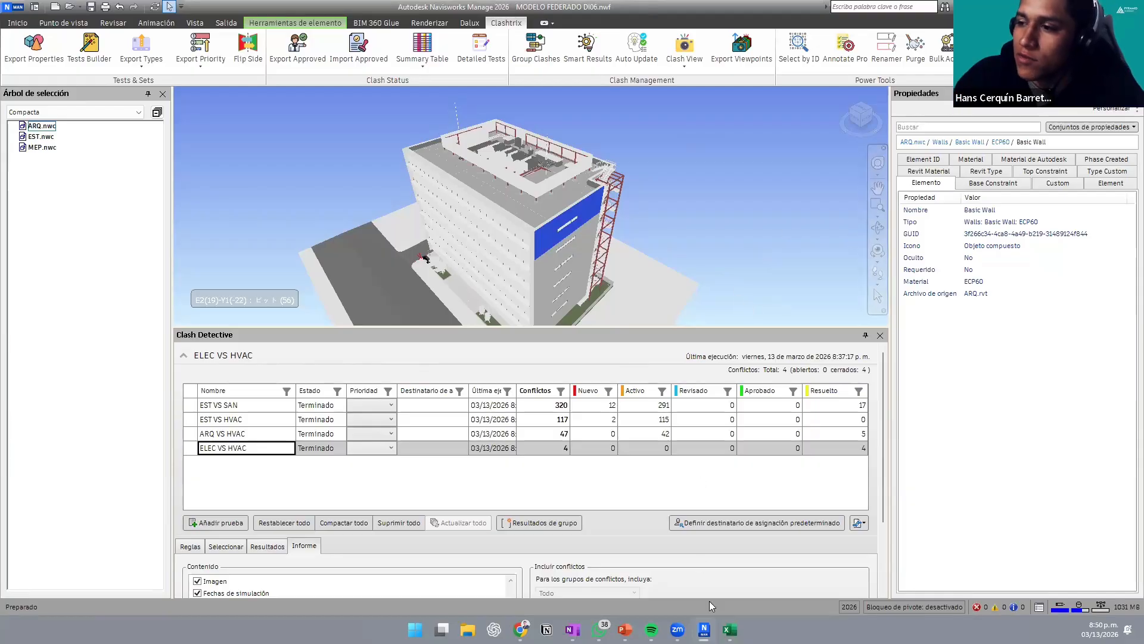
click(731, 630)
scroll(223, 266, up, 20)
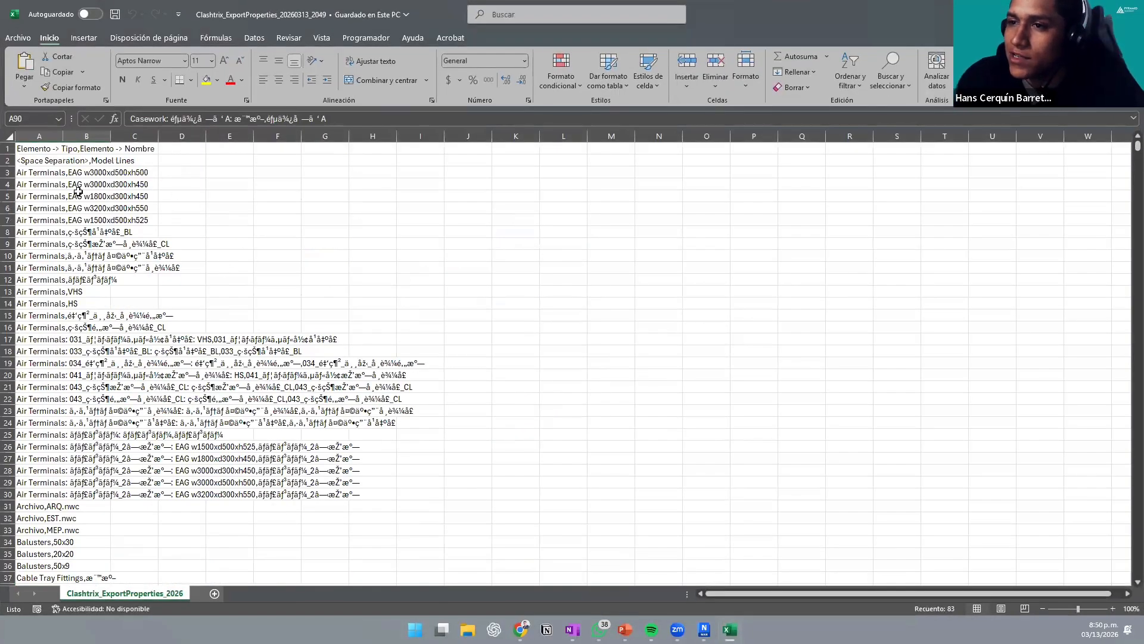
click(57, 173)
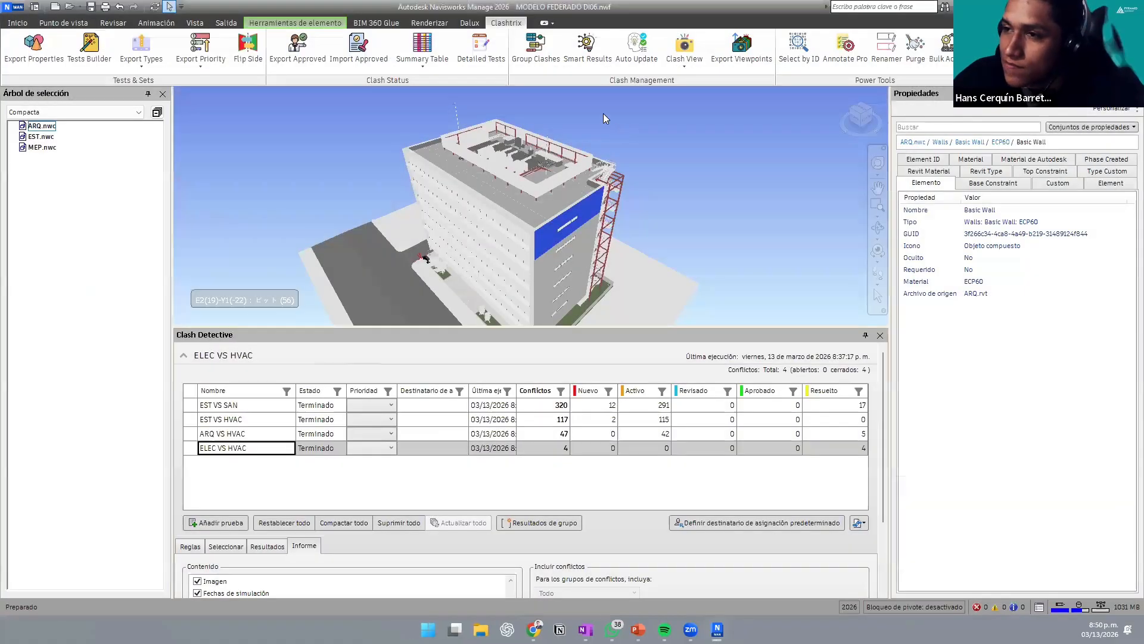
Step: Open the Clashtrix Tests Builder, keep Tests Type as Hard after checking the alternatives, and review the main categories to combine
click(104, 48)
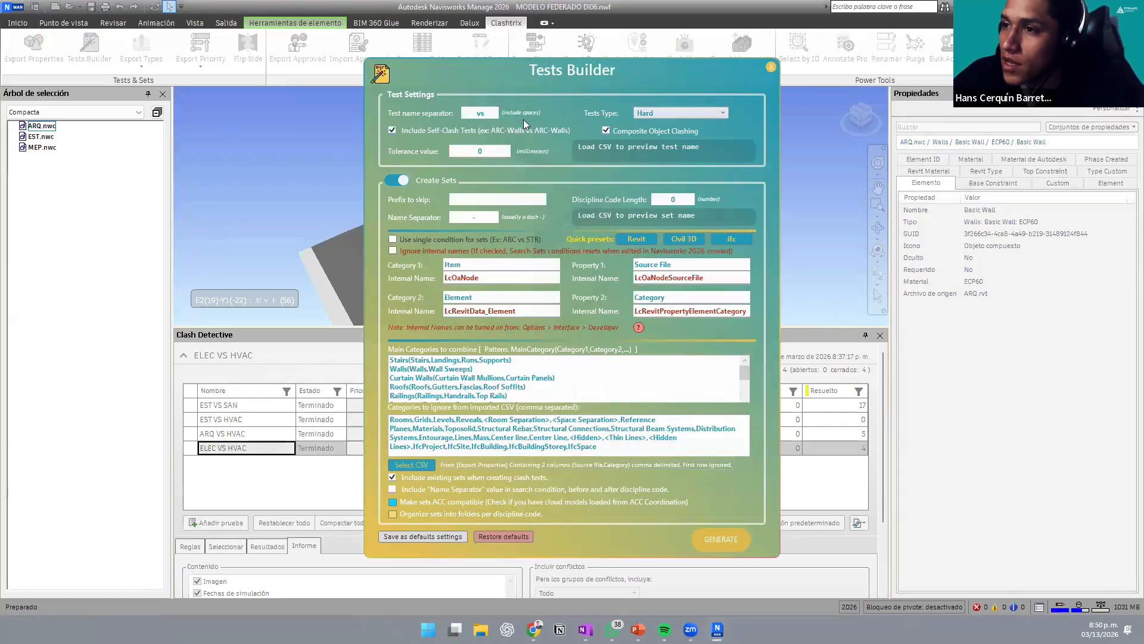
click(701, 112)
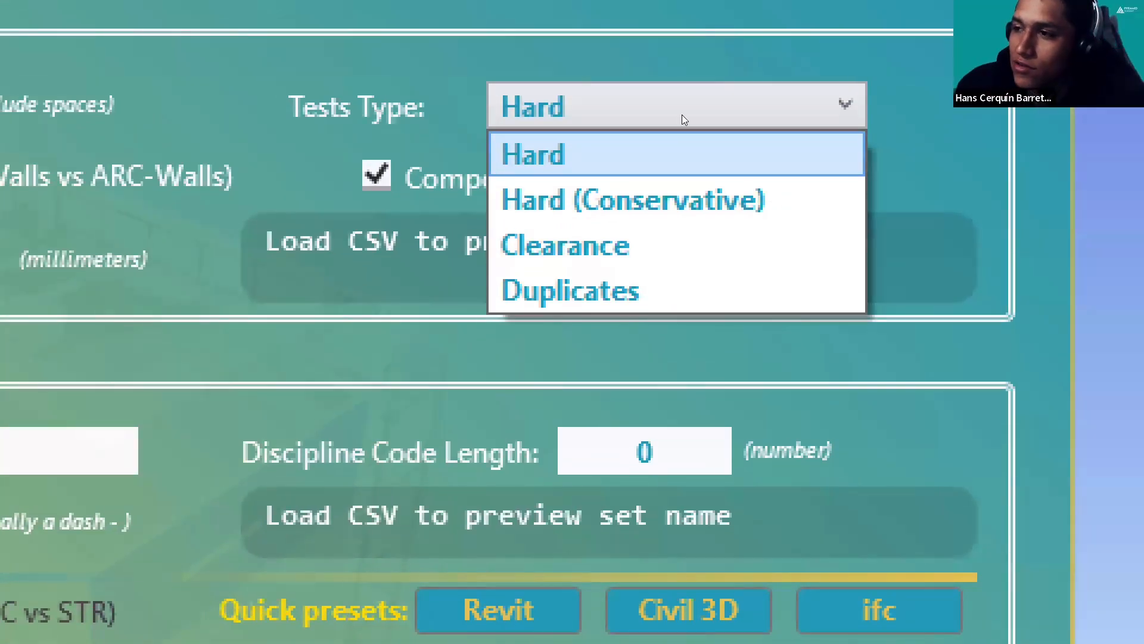
click(682, 115)
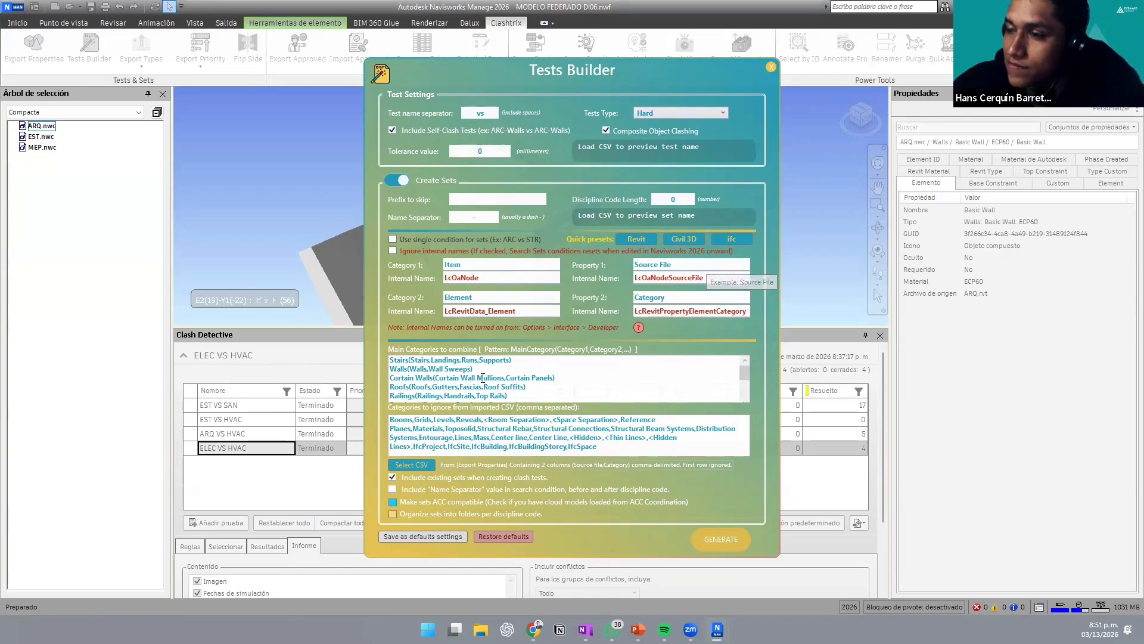
scroll(489, 362, down, 5)
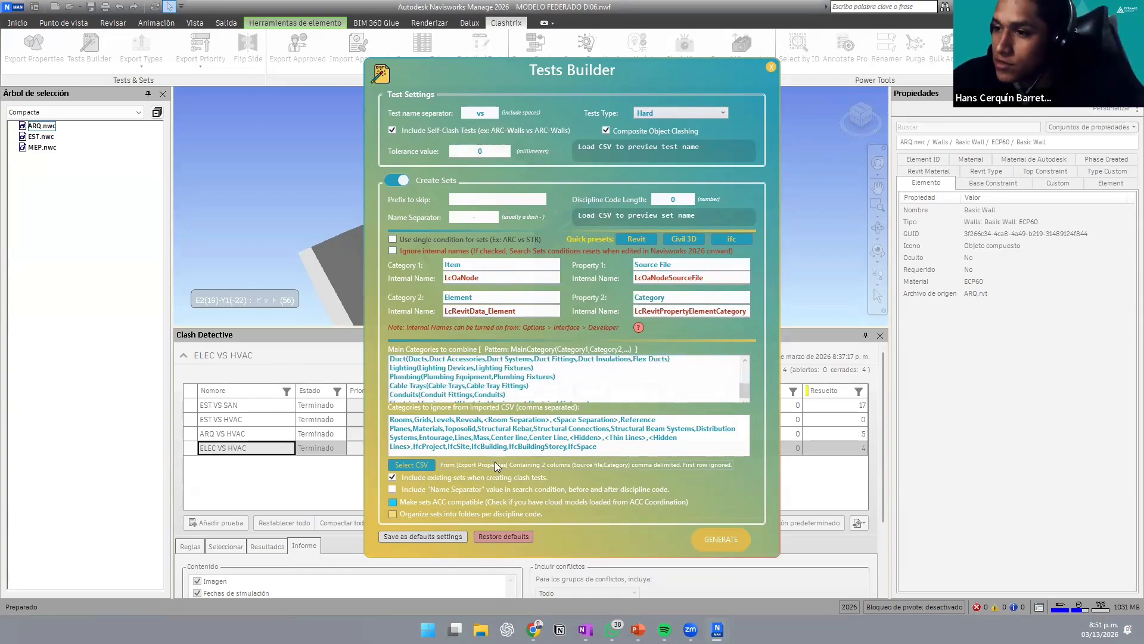
Step: Load Clashtrix_ExportProperties_20260313_2049 as the Tests Builder's source CSV and generate the sets and clash tests
click(716, 539)
click(658, 358)
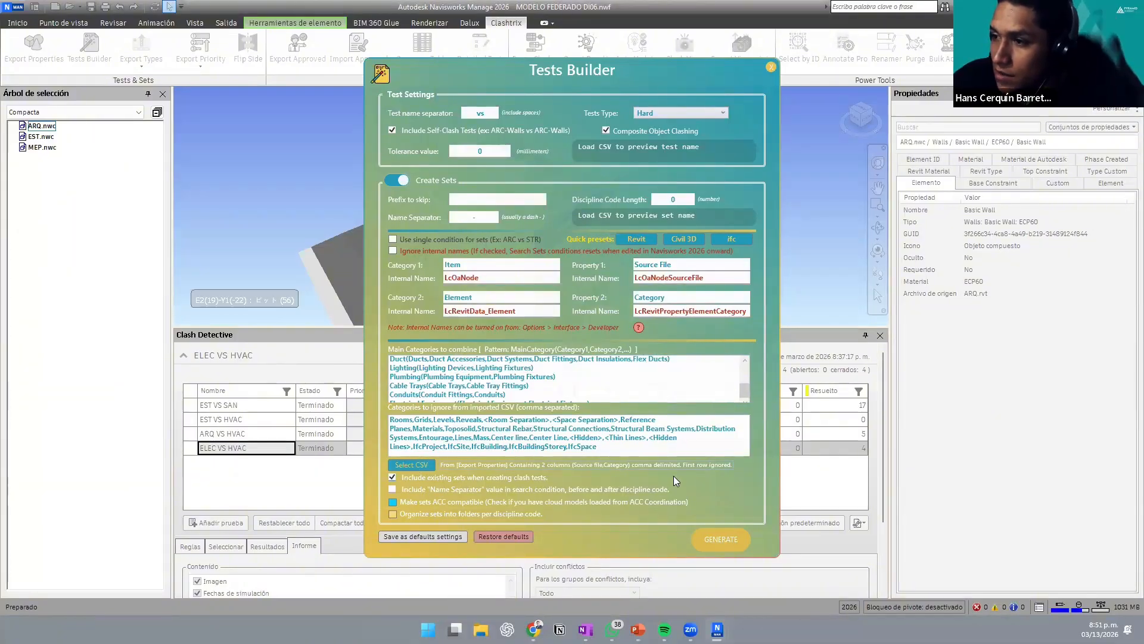
click(422, 466)
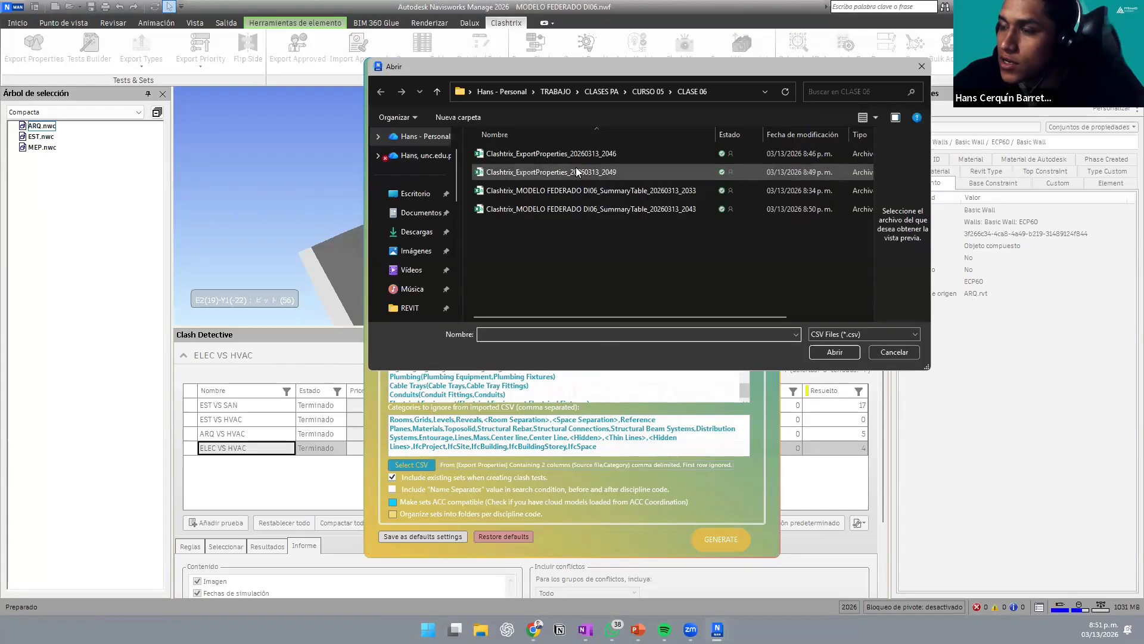
click(576, 168)
click(829, 353)
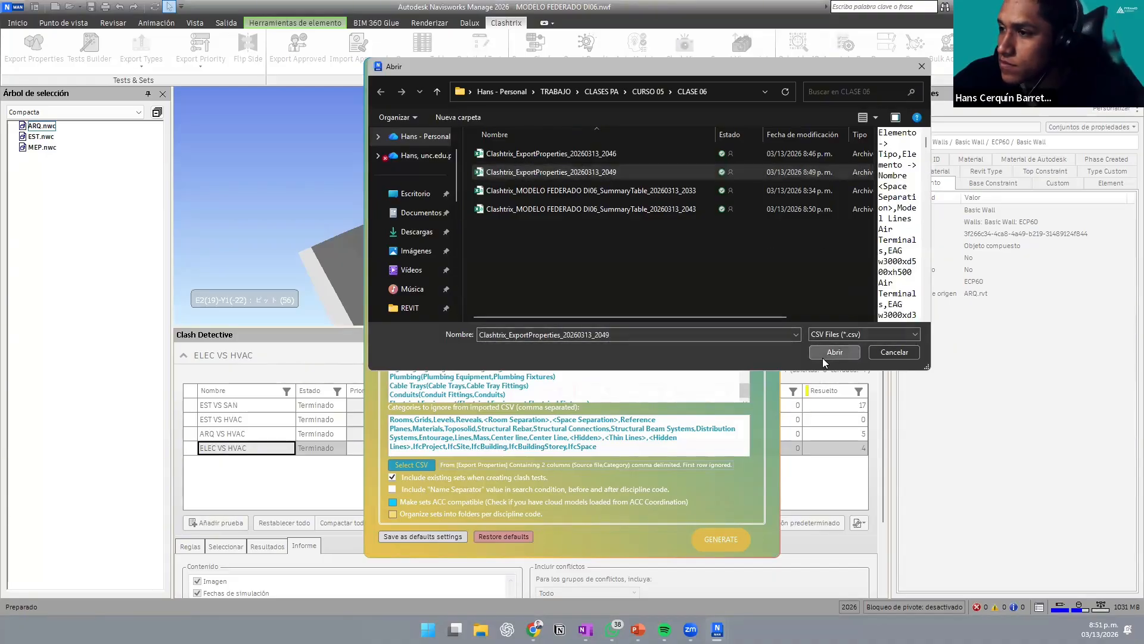
click(712, 547)
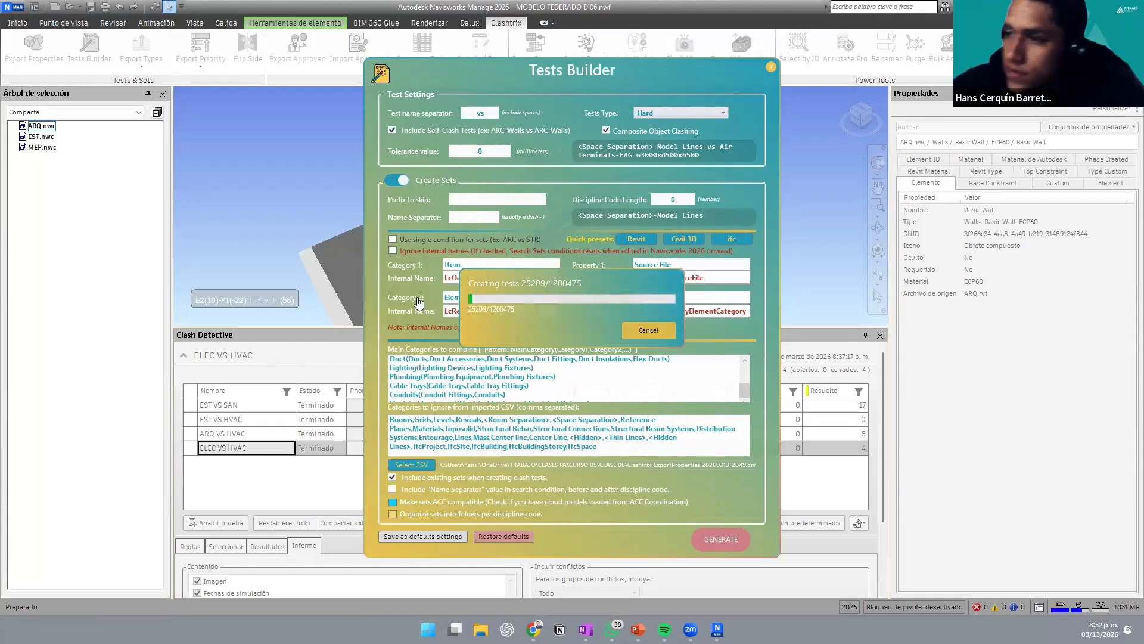
Step: Cancel the running clash test creation and close the Tests Builder
click(638, 331)
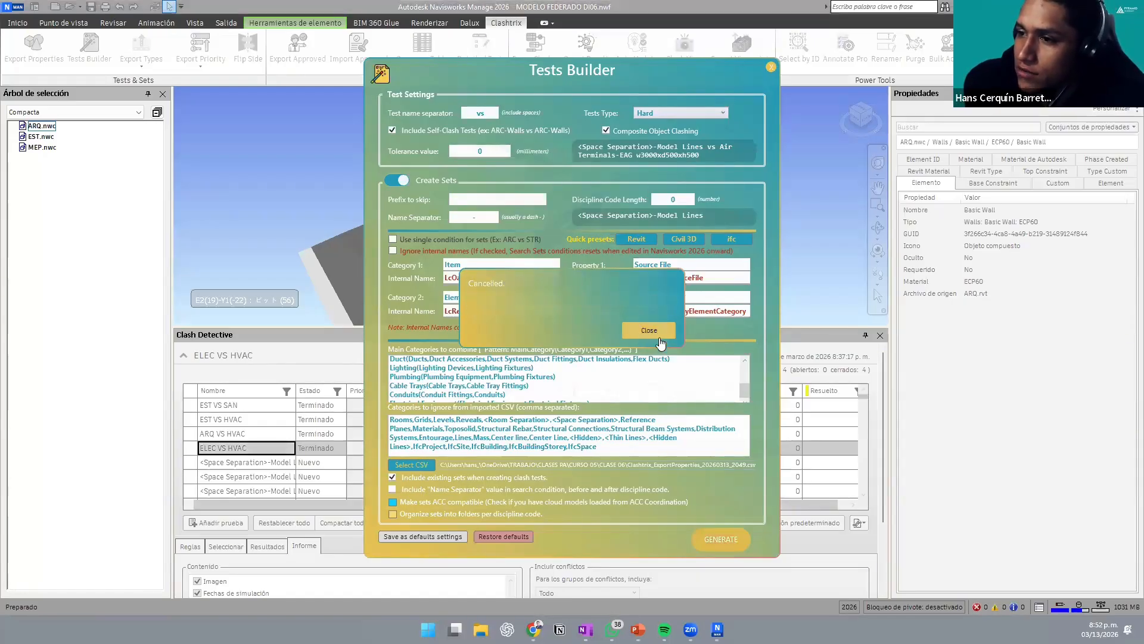
click(649, 330)
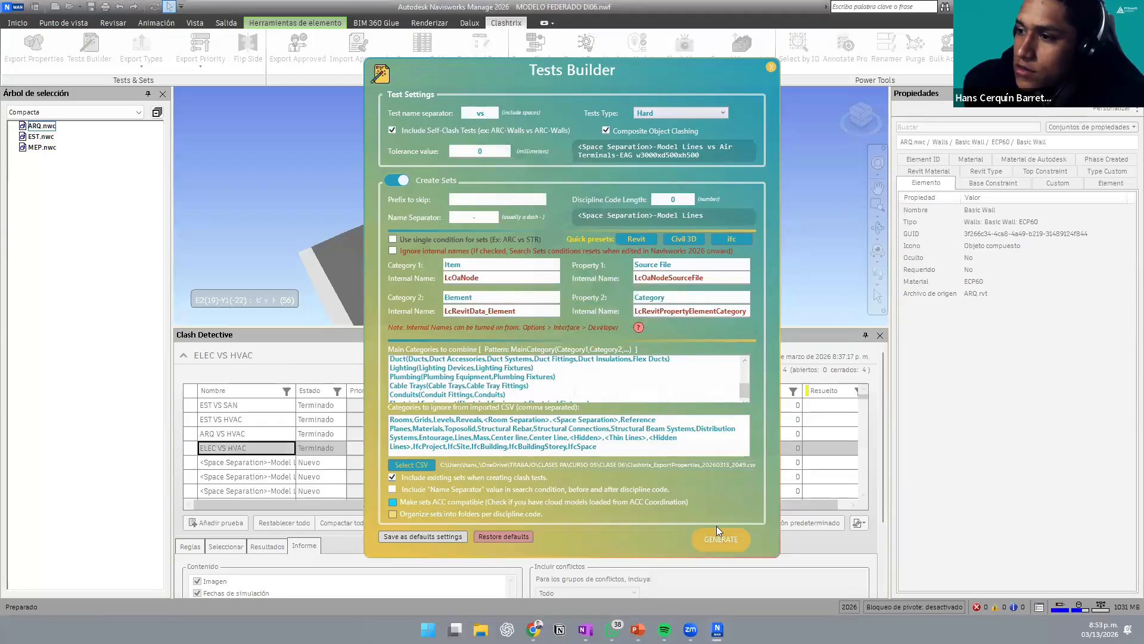
click(771, 68)
Step: Examine the generated <Space Separation>-Model Lines clash tests in Clash Detective and the sets assigned to Selección A and Selección B
scroll(254, 456, down, 2)
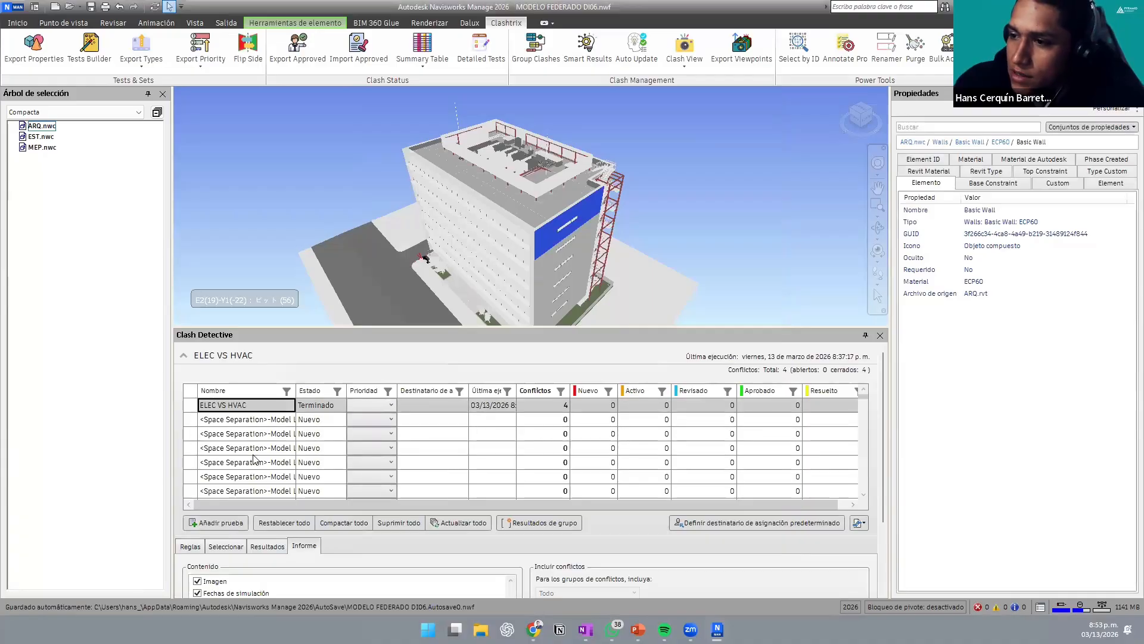
scroll(261, 431, up, 1)
click(260, 422)
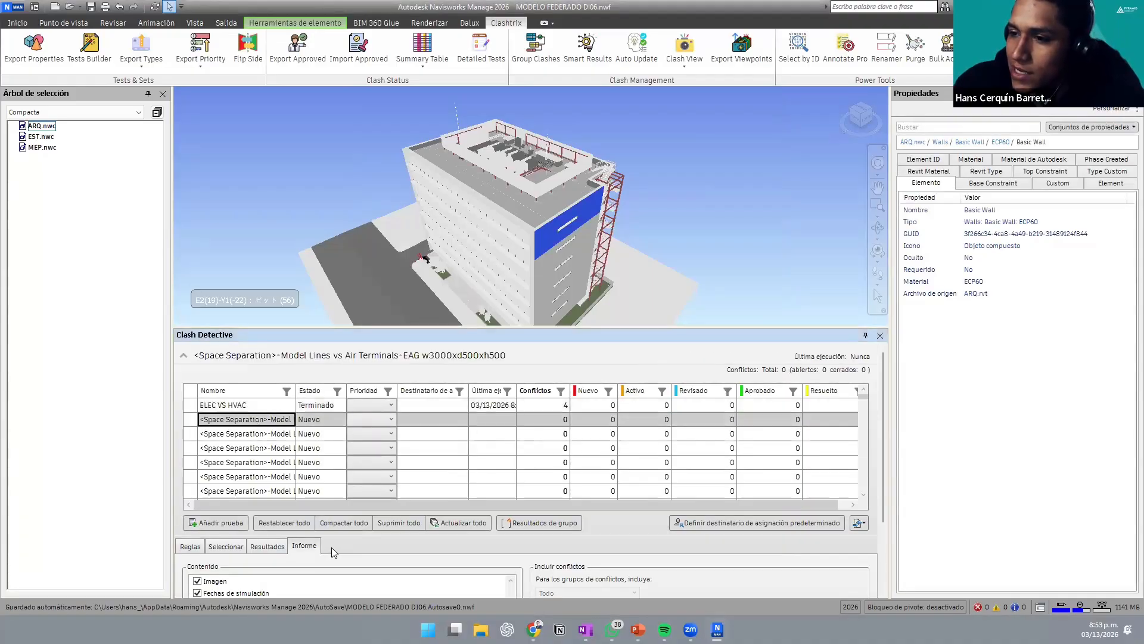
scroll(331, 548, down, 1)
click(225, 473)
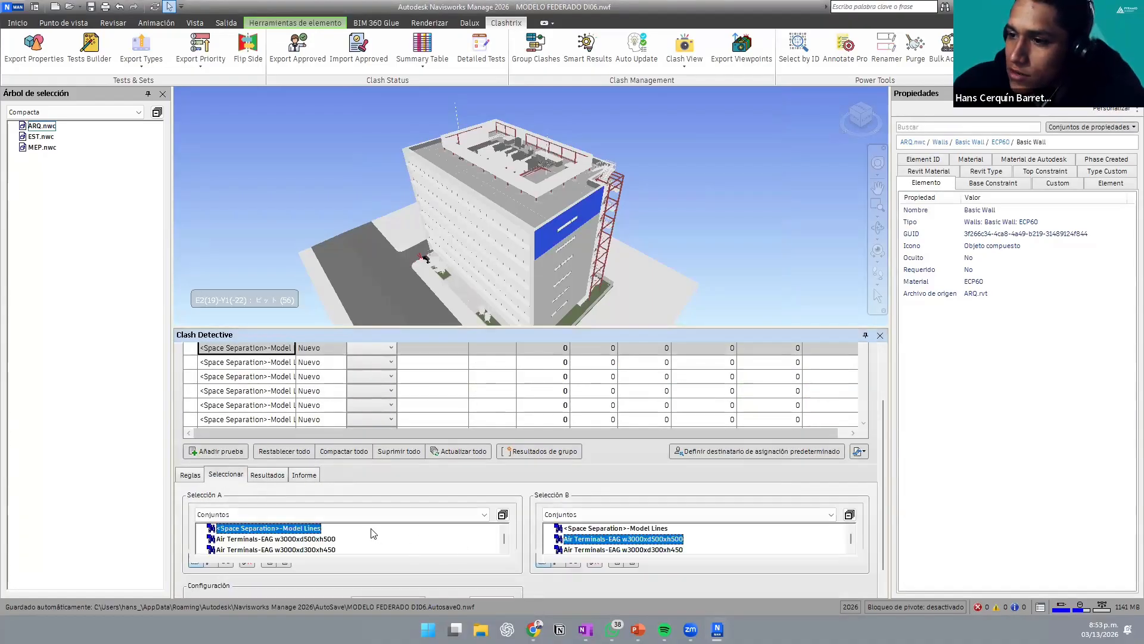
scroll(431, 549, down, 2)
scroll(341, 543, up, 2)
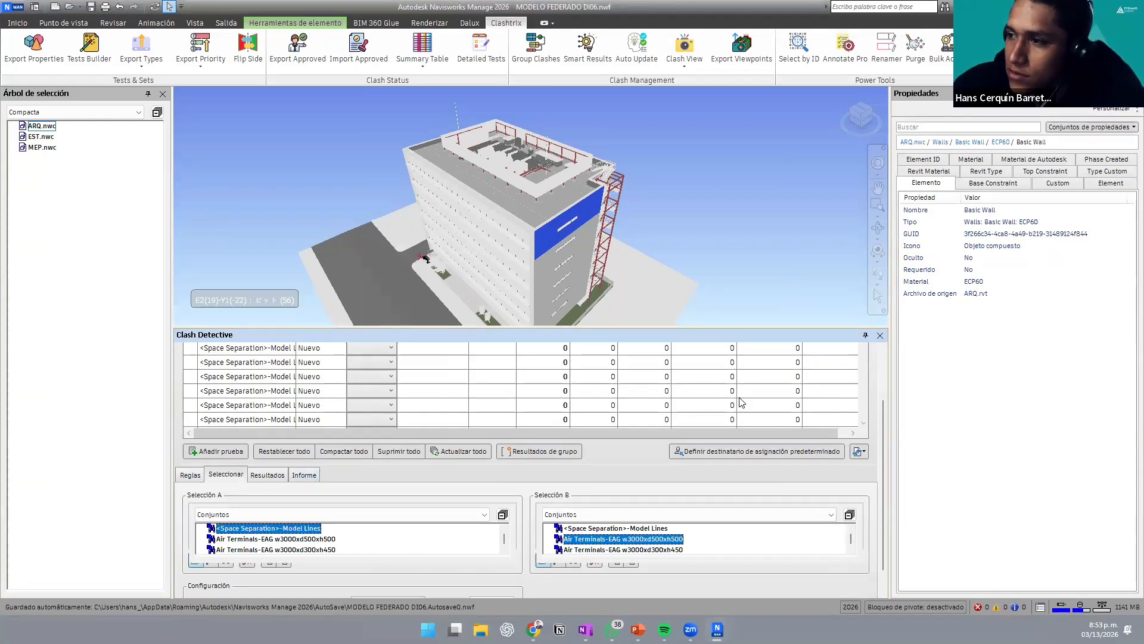
scroll(261, 421, up, 1)
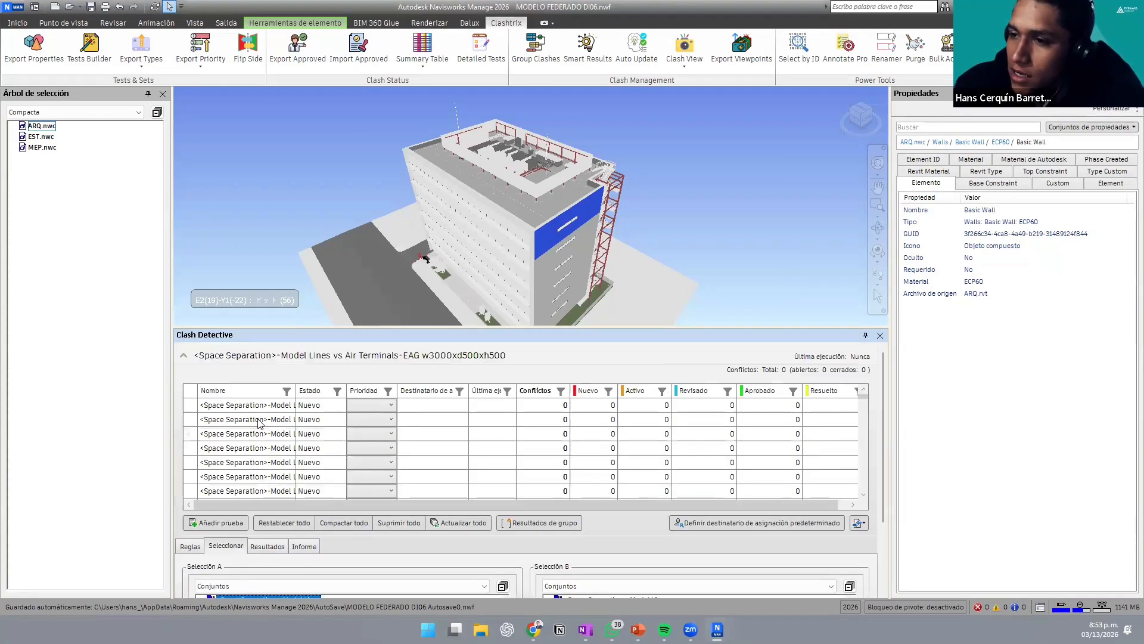
click(271, 448)
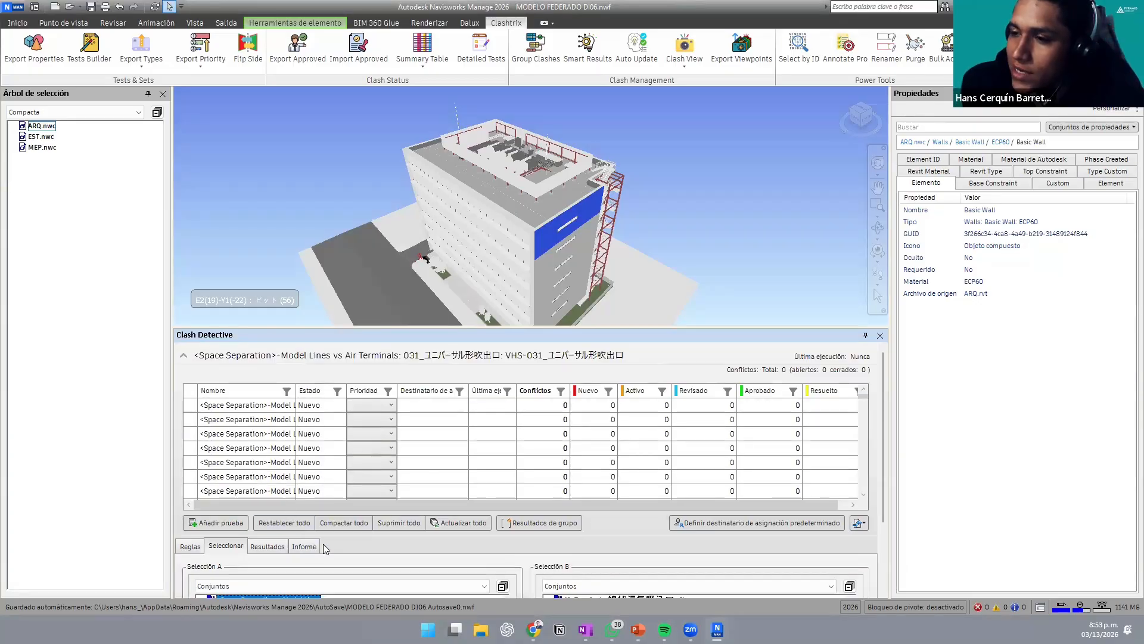
Step: Compare the Air Terminals sets paired with <Space Separation>-Model Lines and locate the first generated test in the clash test list
scroll(295, 545, down, 1)
scroll(571, 546, up, 3)
scroll(417, 545, up, 5)
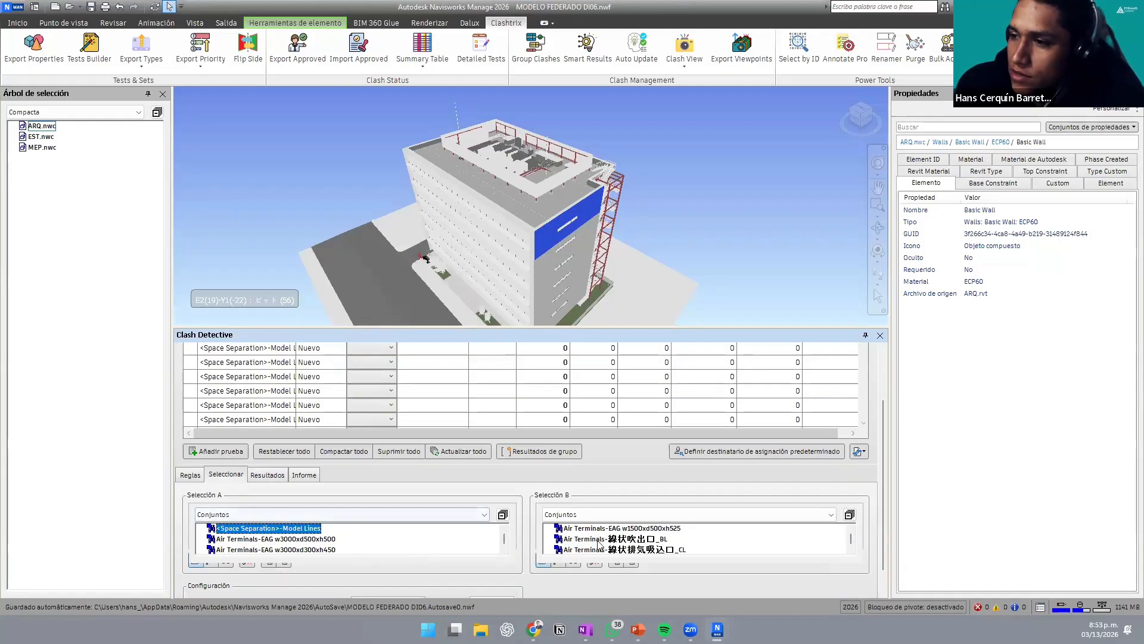
scroll(599, 544, up, 5)
scroll(599, 544, down, 5)
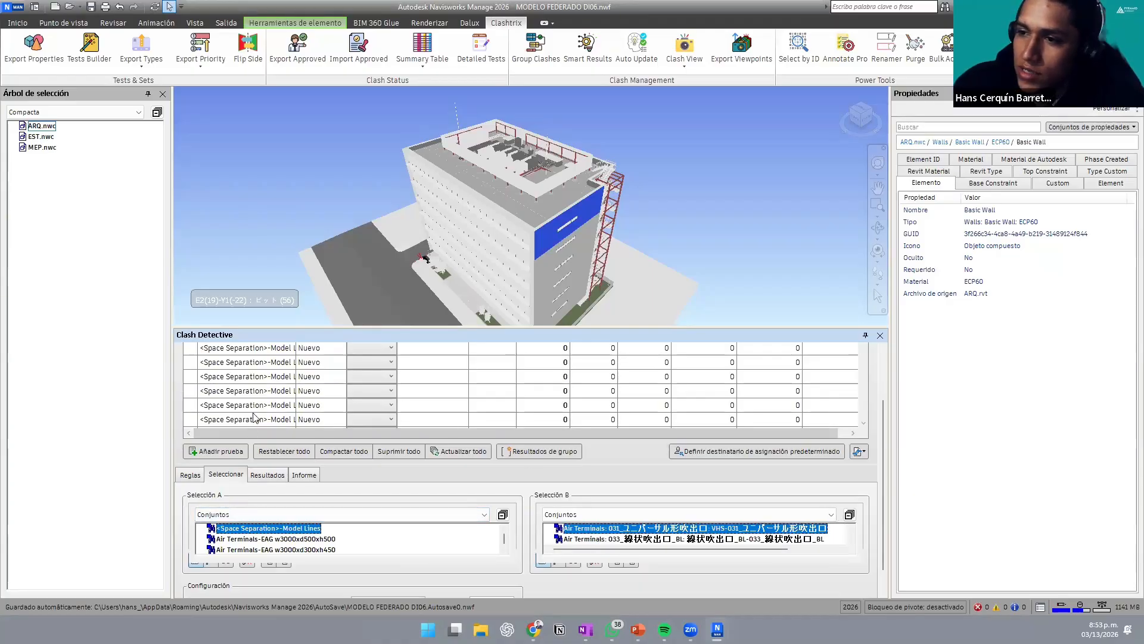
scroll(254, 417, up, 2)
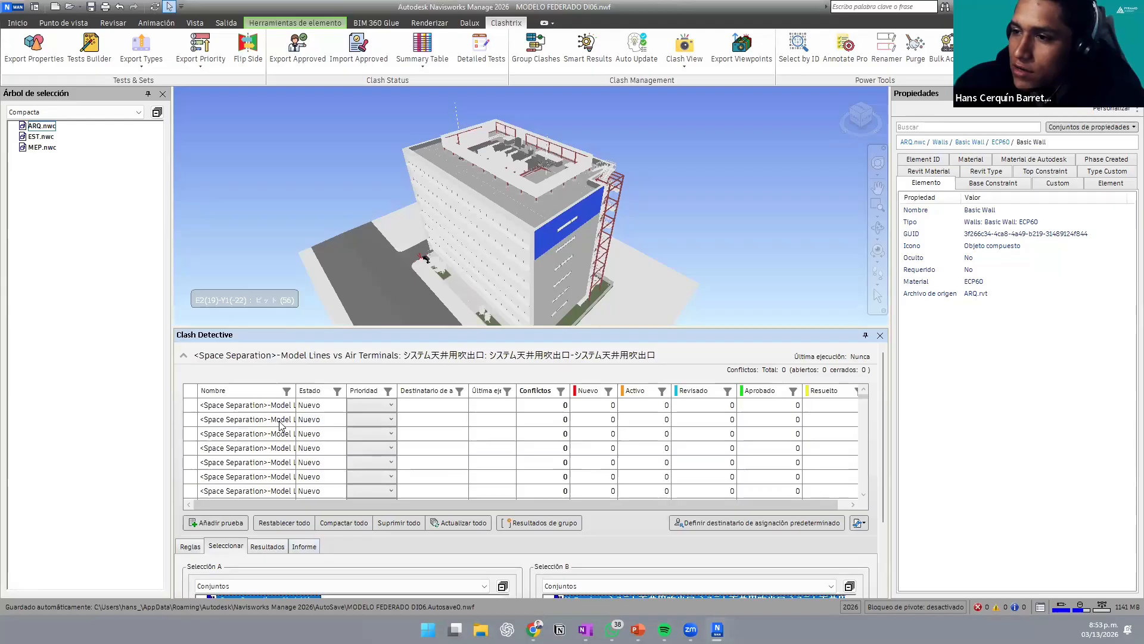
scroll(281, 425, up, 2)
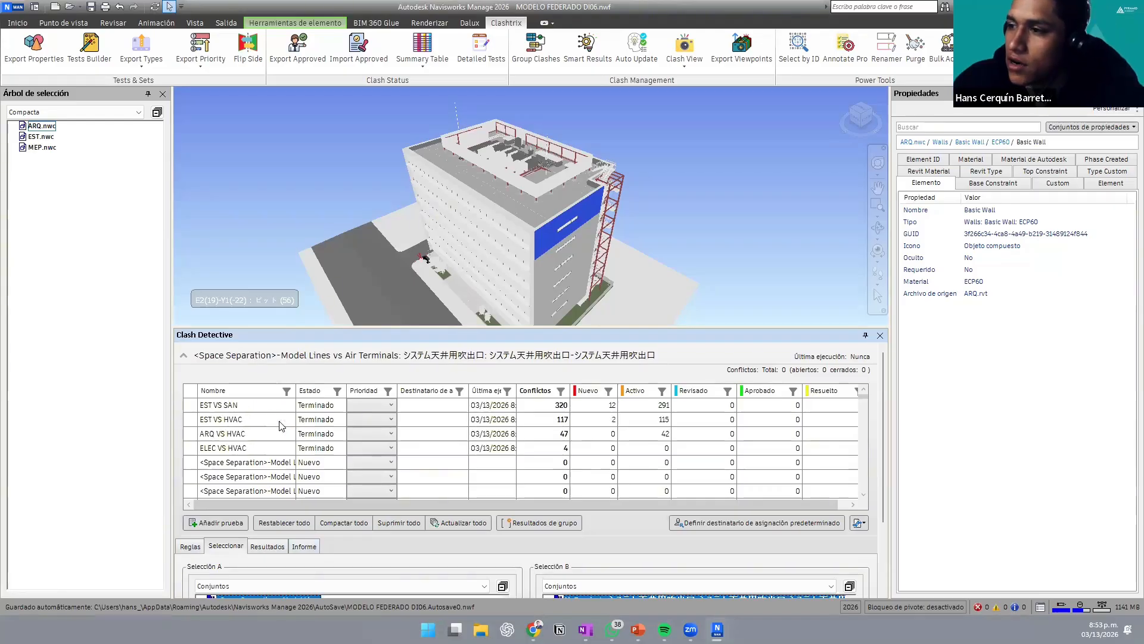
click(241, 463)
scroll(241, 467, down, 2)
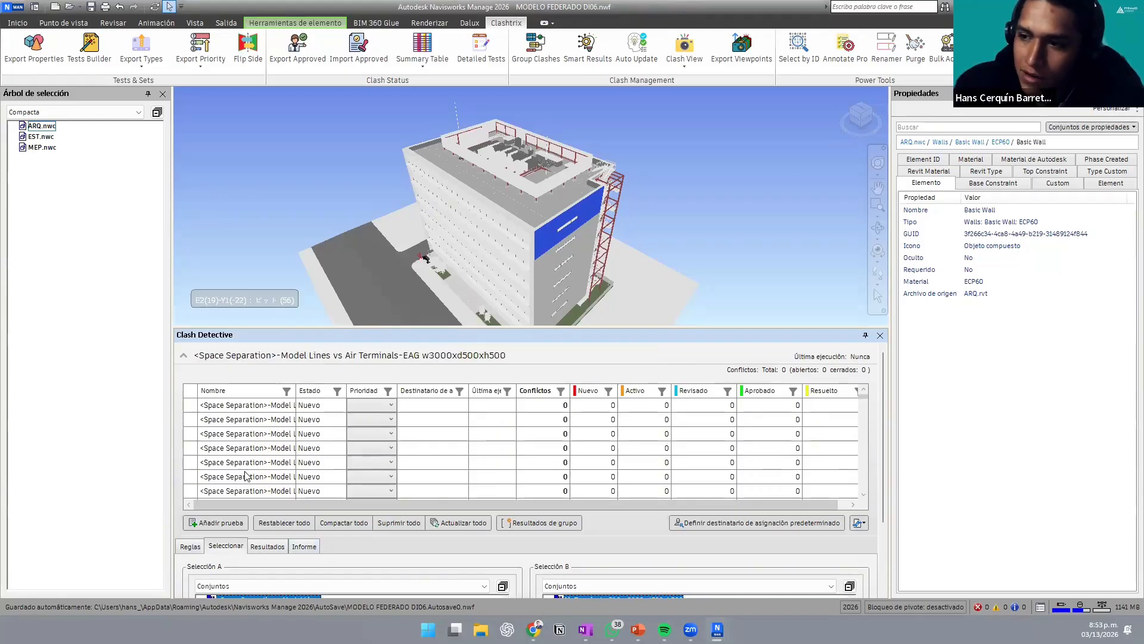
Step: Delete the generated <Space Separation>-Model Lines clash tests against Air Terminals 034_金網_丸型_吸込還気 and 041_ユニバーサル形排気吸込口
click(250, 490)
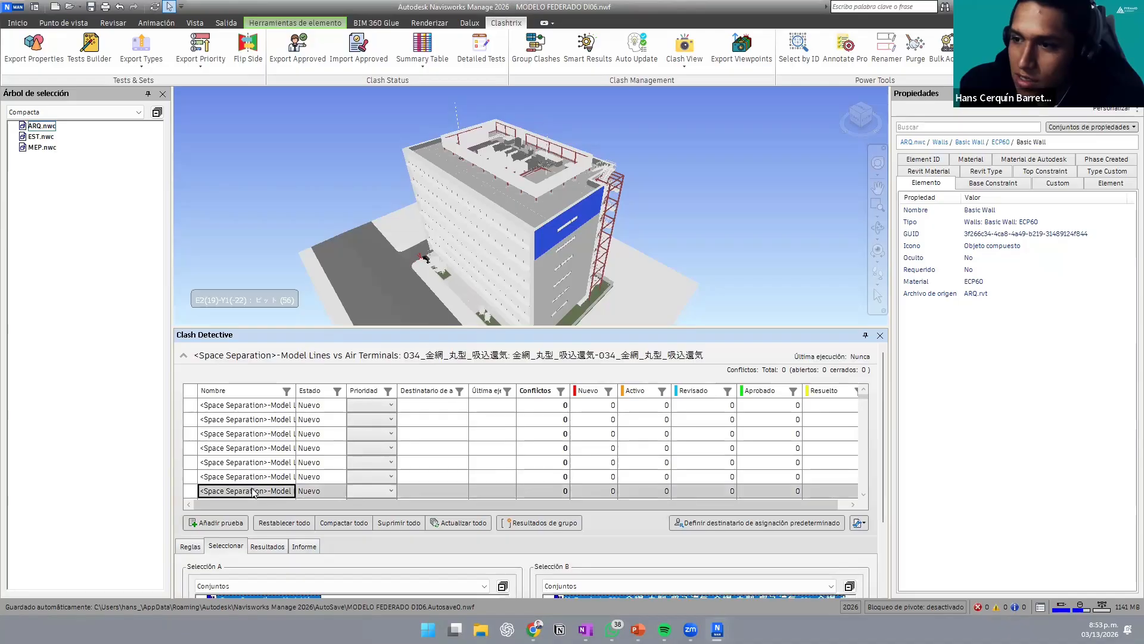
right_click(253, 489)
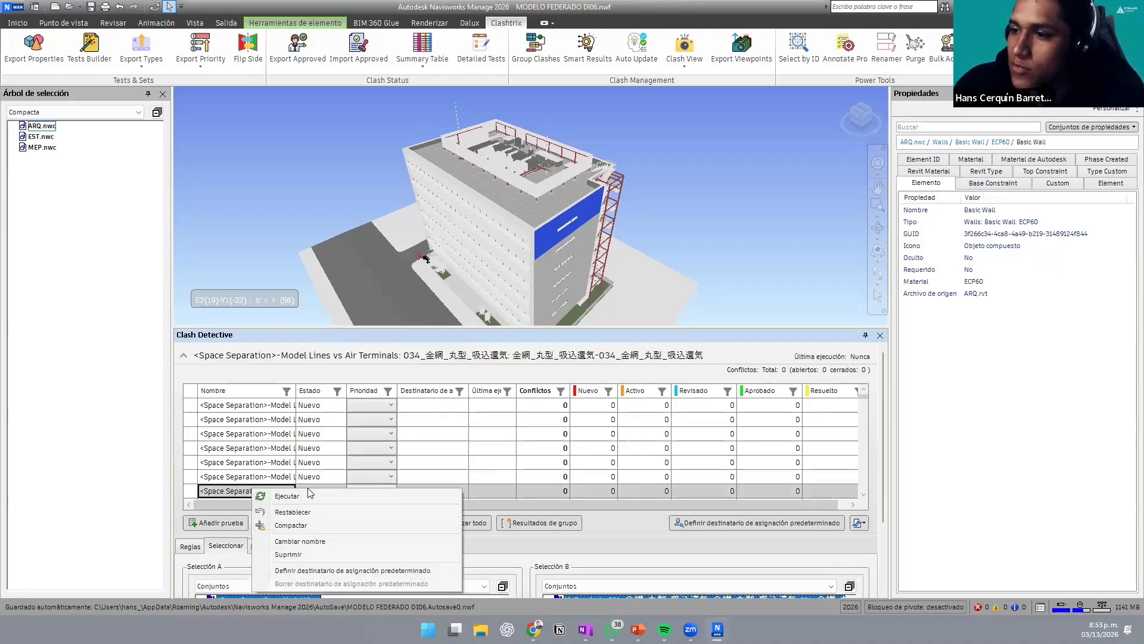
click(289, 554)
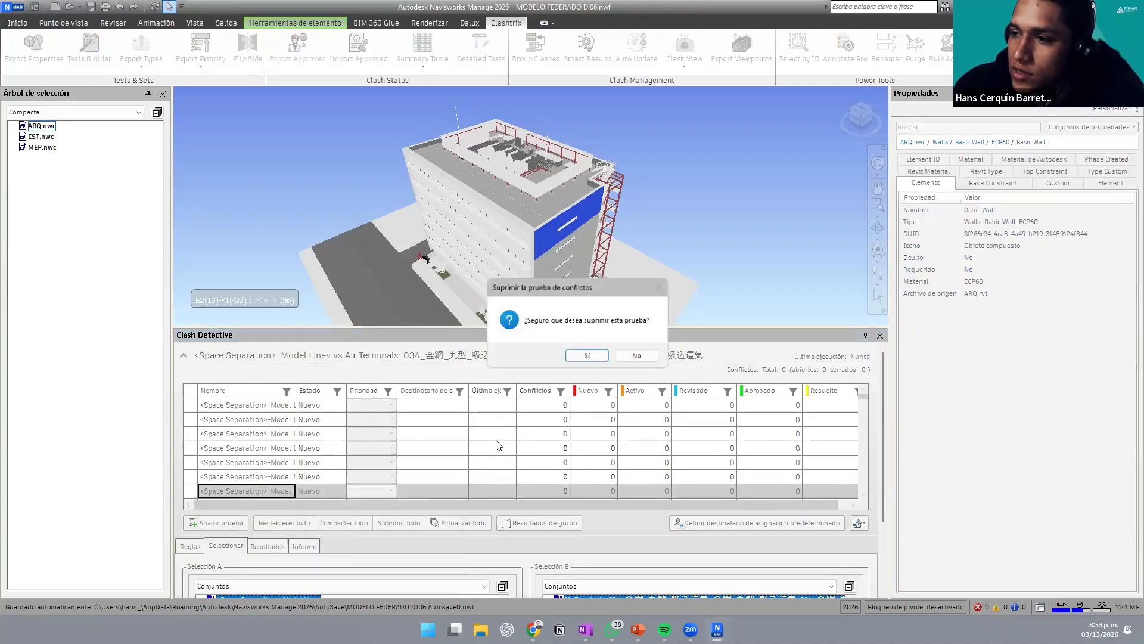
click(605, 357)
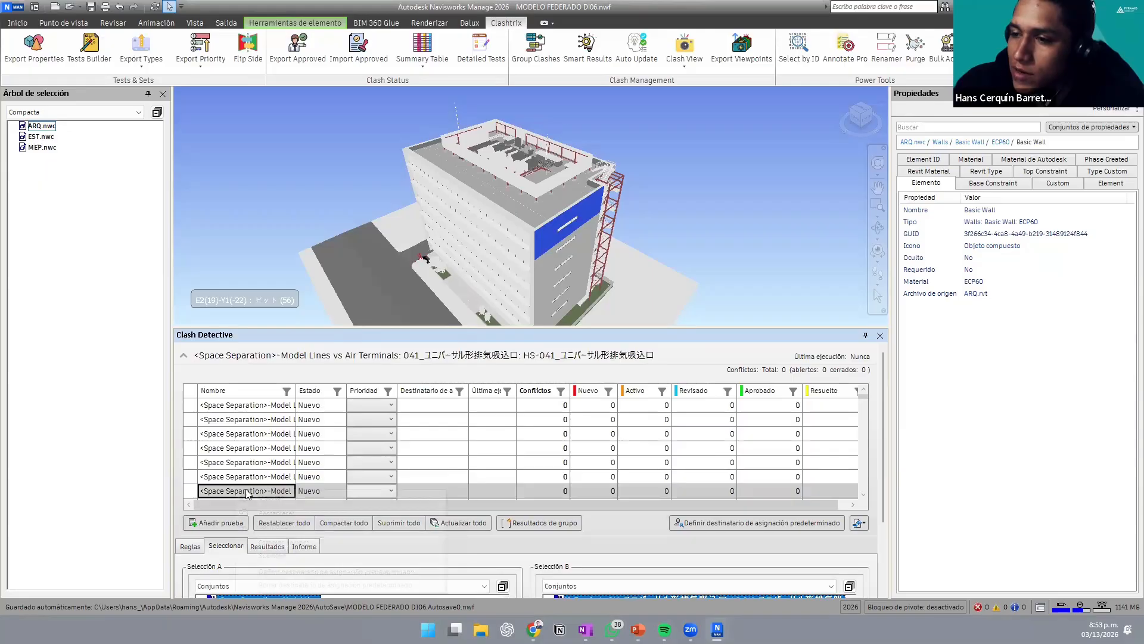
right_click(240, 492)
click(292, 553)
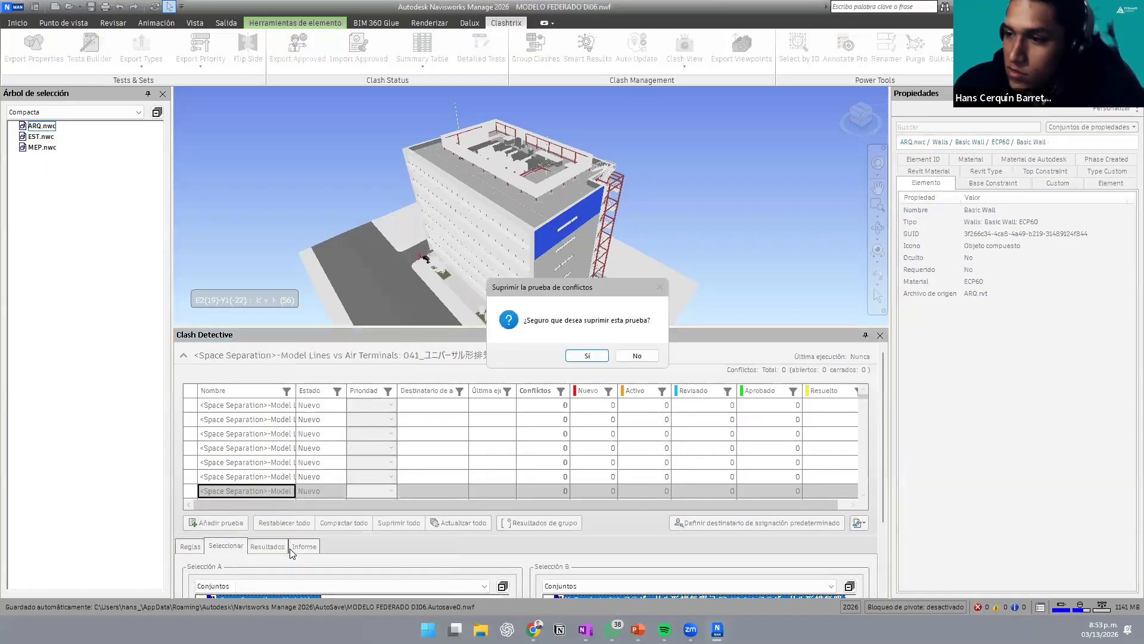
key(Return)
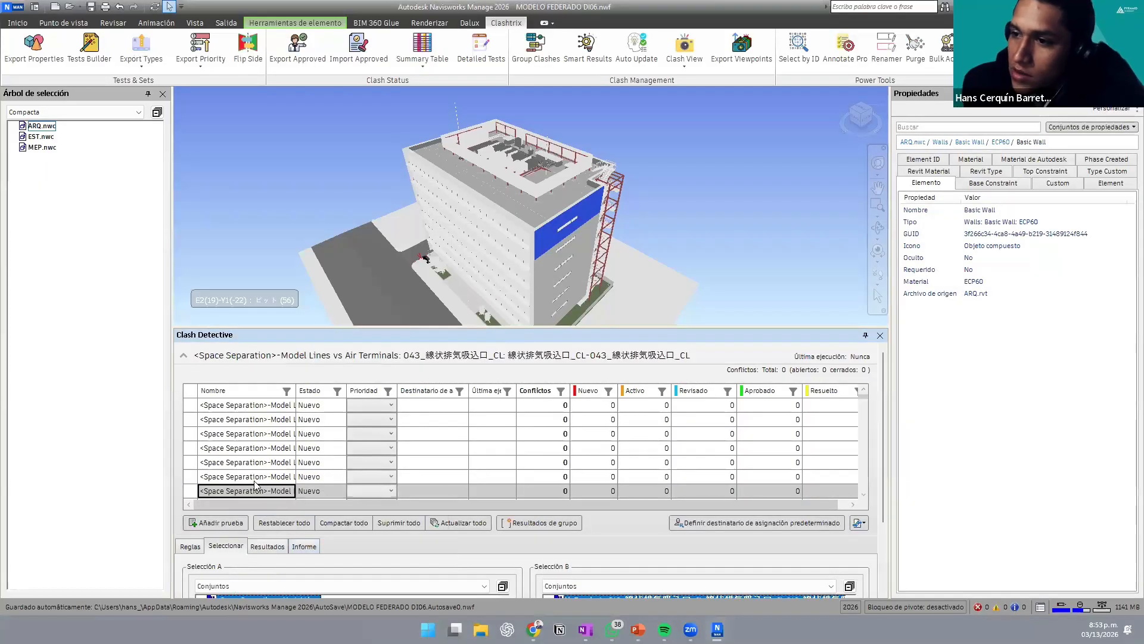
Step: Delete two more generated <Space Separation>-Model Lines clash tests, including the one against Air Terminals 033_線状吹出口_BL
right_click(255, 484)
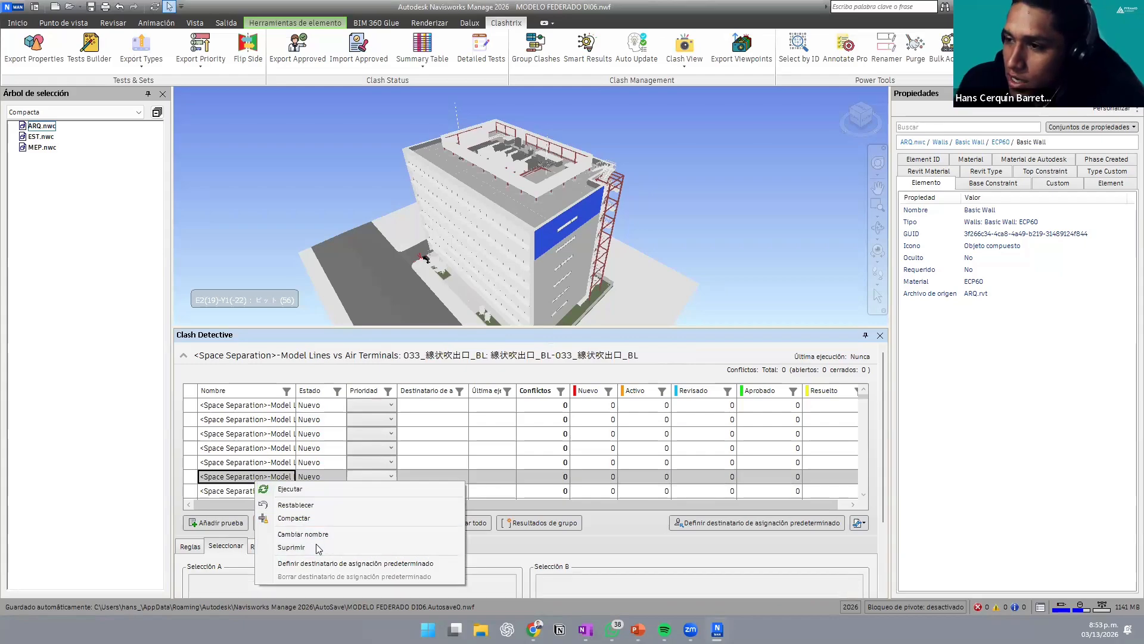
click(262, 544)
click(588, 355)
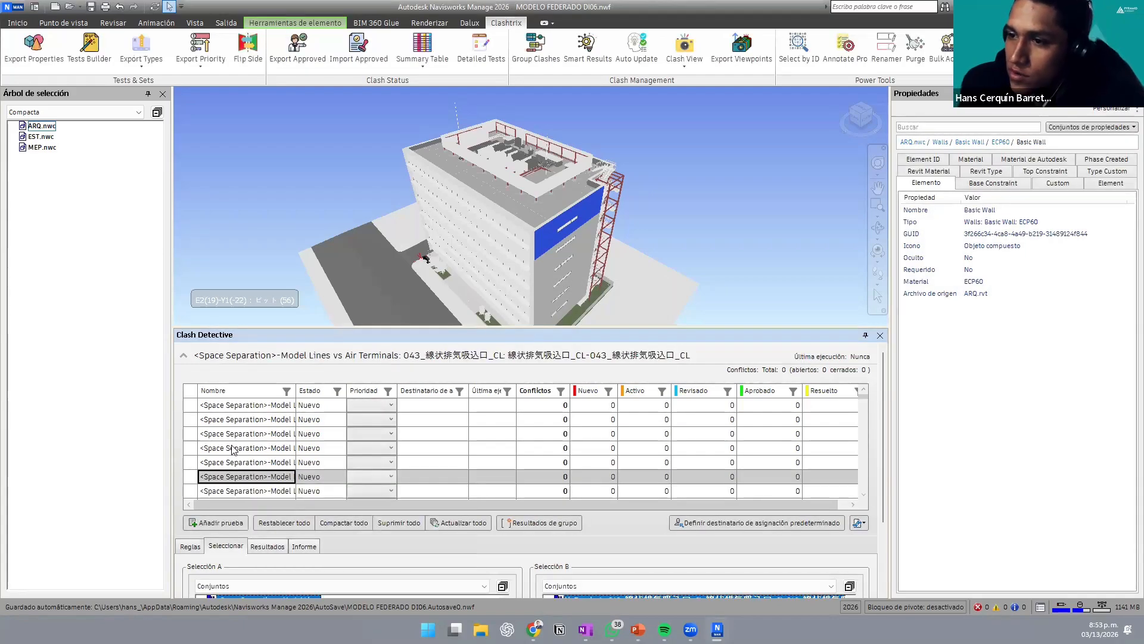
right_click(237, 449)
click(268, 512)
key(Return)
Step: Run the <Space Separation>-Model Lines vs Air Terminals-線状還気吸込口_CL clash test and delete it
right_click(253, 446)
click(271, 458)
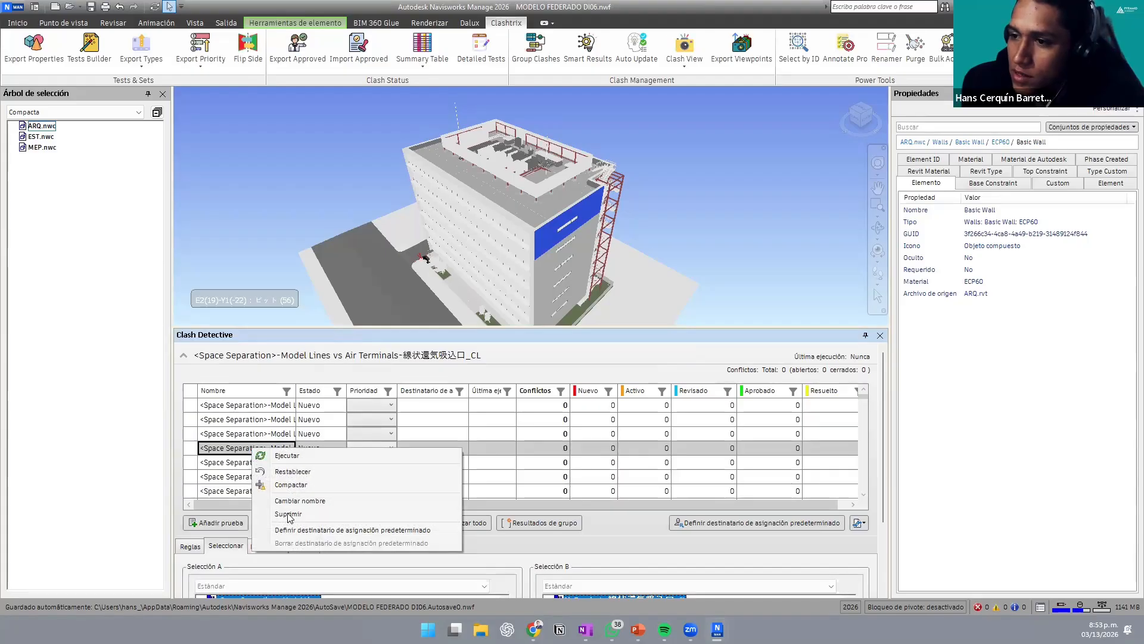
right_click(257, 448)
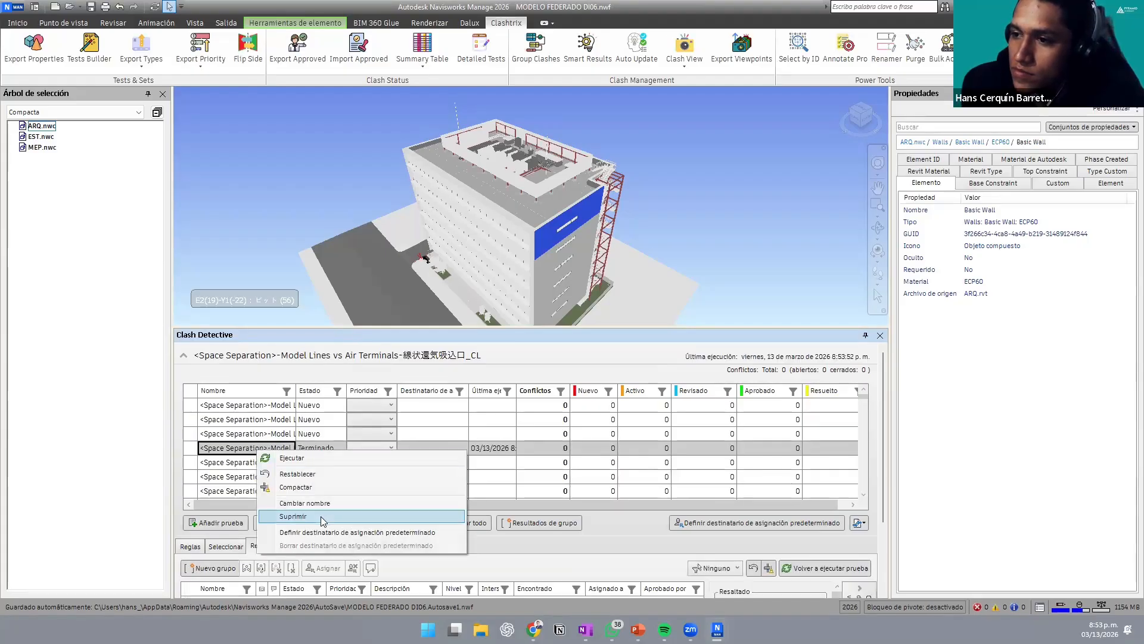
click(286, 516)
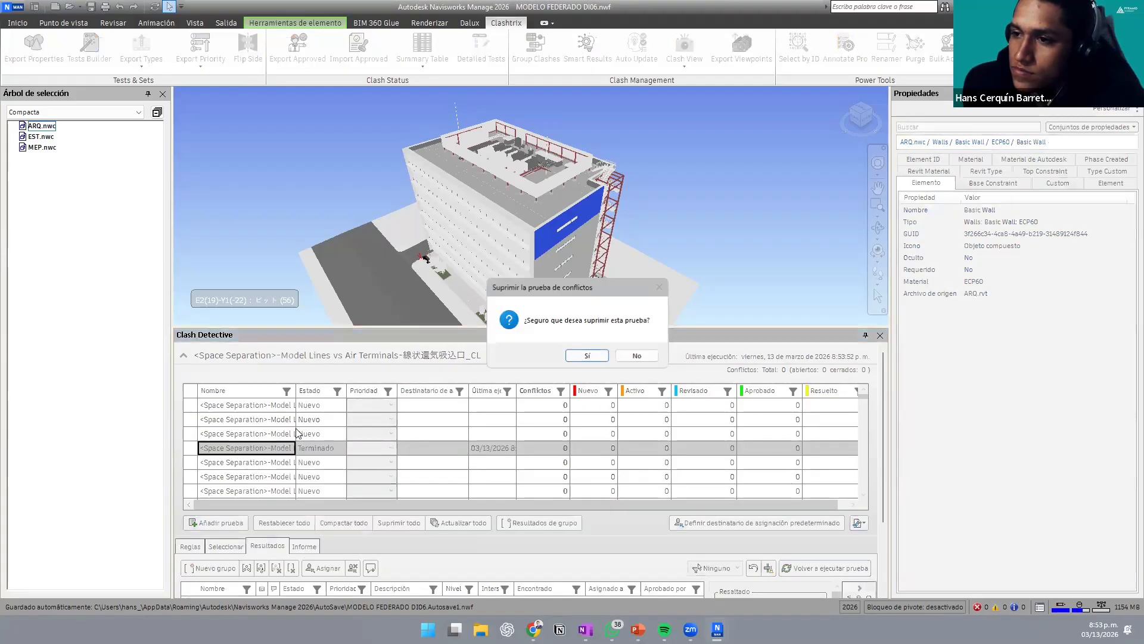
click(587, 356)
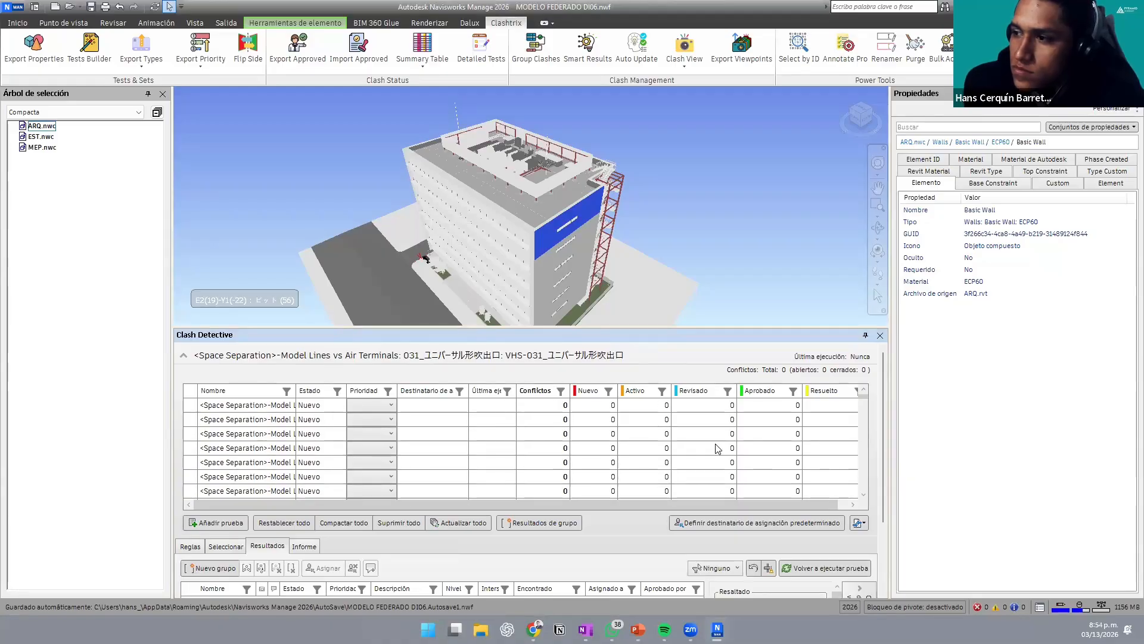
Step: Look through the whole list of clash tests and check the commands available for a generated <Space Separation>-Model Lines test
drag(866, 395, 867, 501)
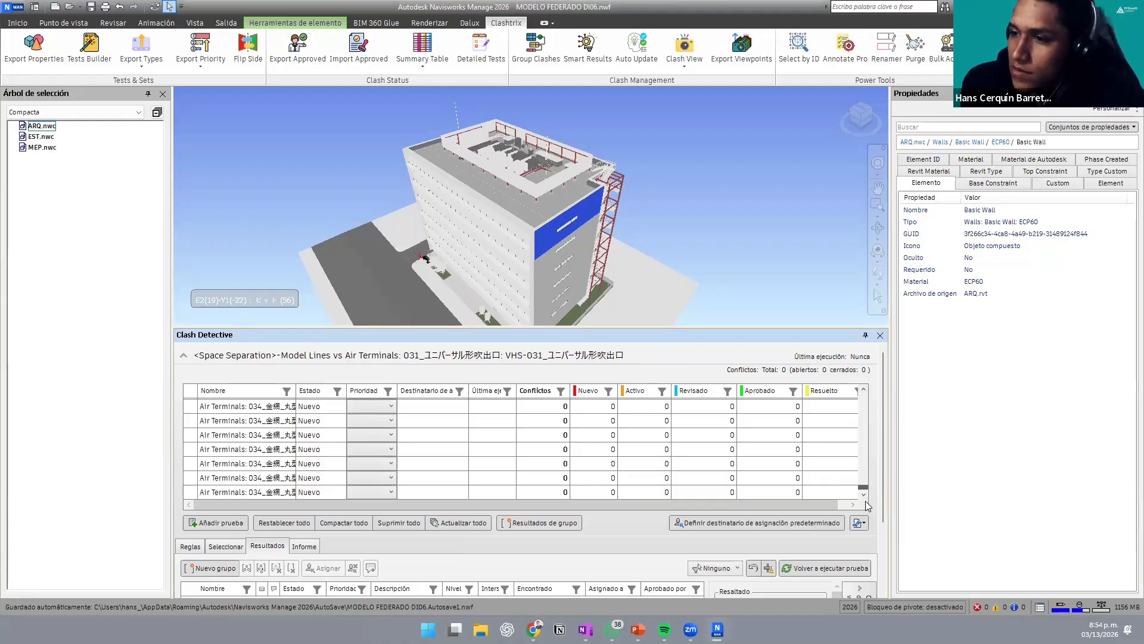
drag(865, 501, 860, 362)
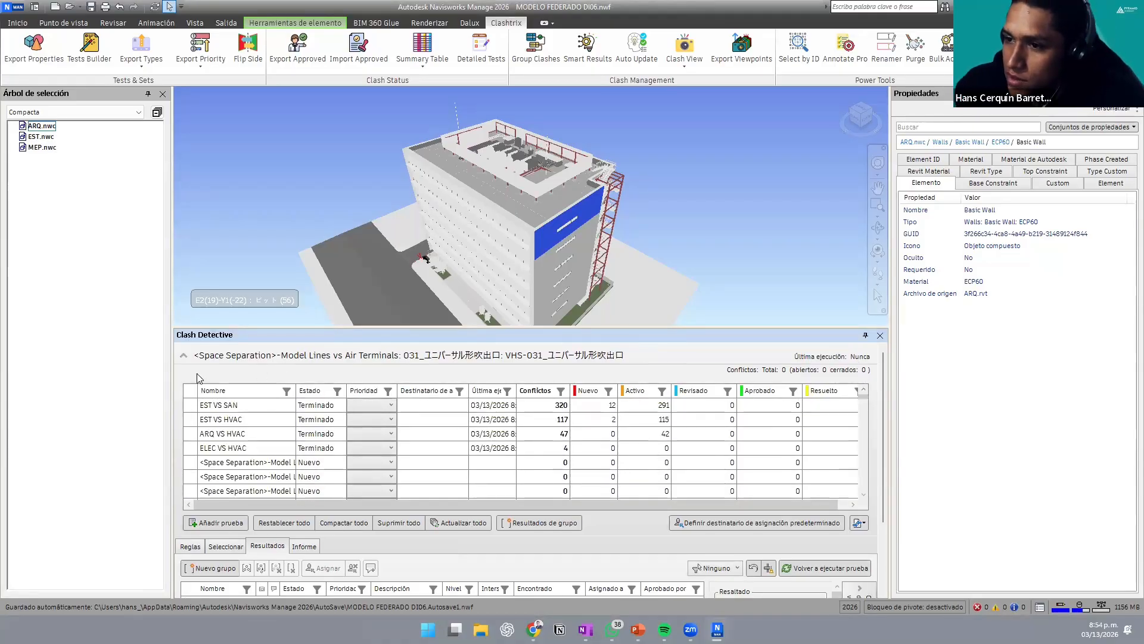
click(267, 464)
right_click(268, 465)
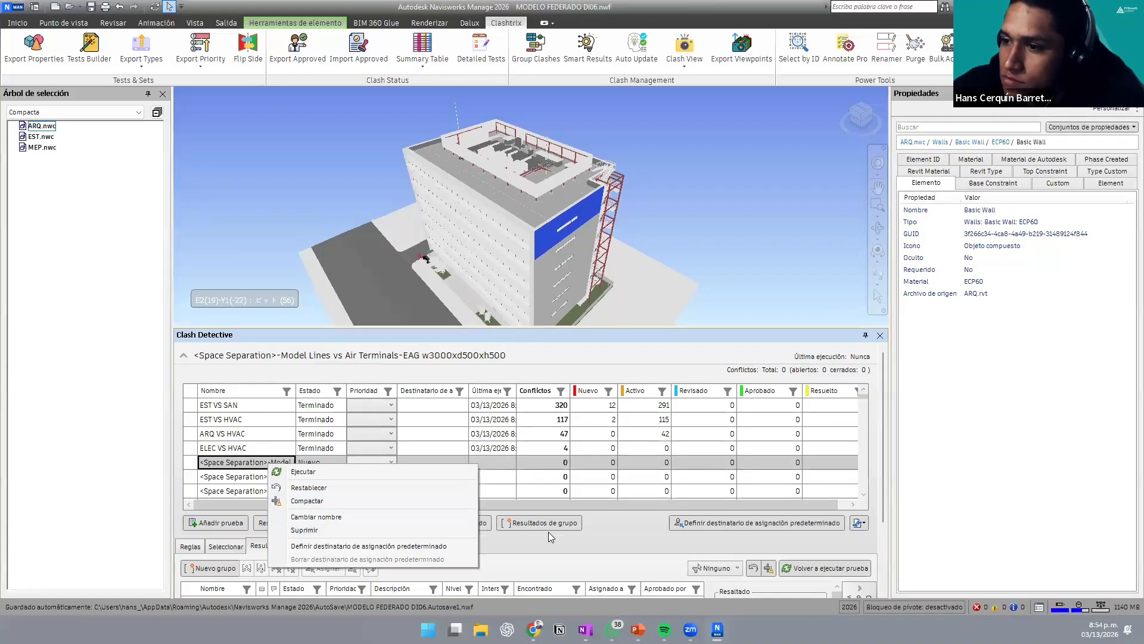
click(575, 533)
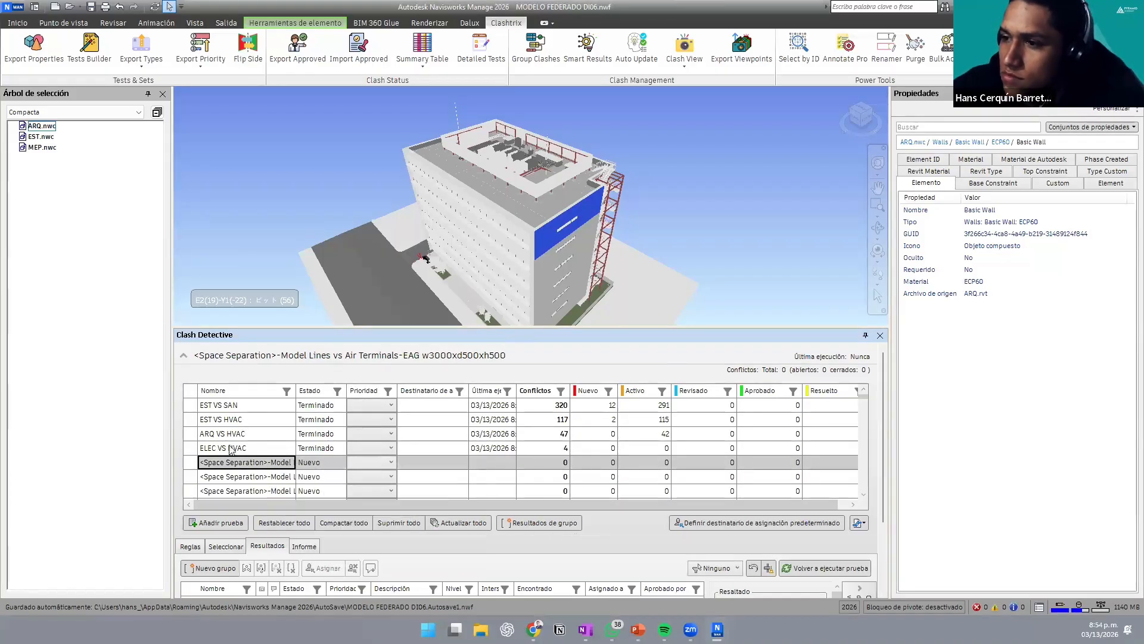
scroll(835, 453, down, 2)
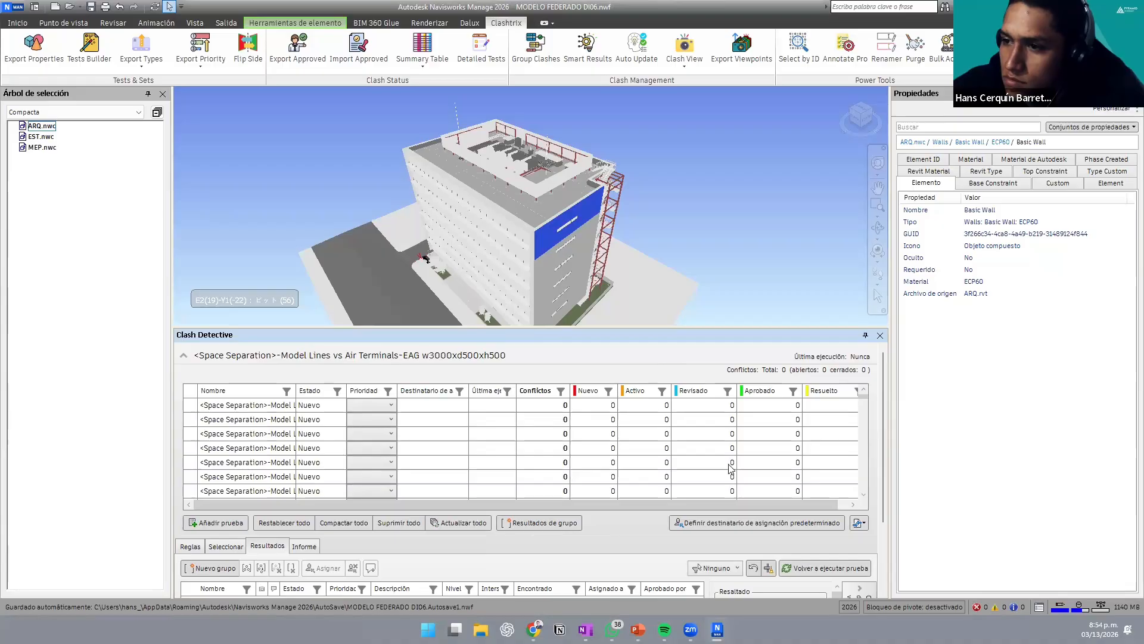
click(256, 453)
scroll(259, 456, up, 2)
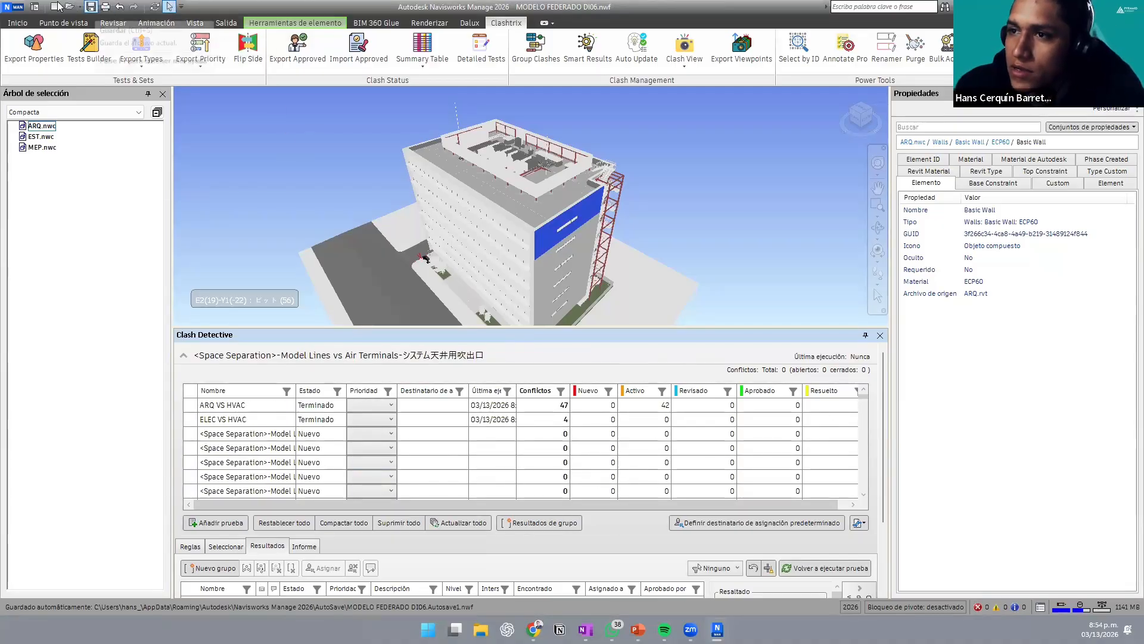
Step: Try to reopen MODELO FEDERADO DI06 from the CLASE 06 folder, briefly checking File Explorer before returning to Navisworks
click(71, 8)
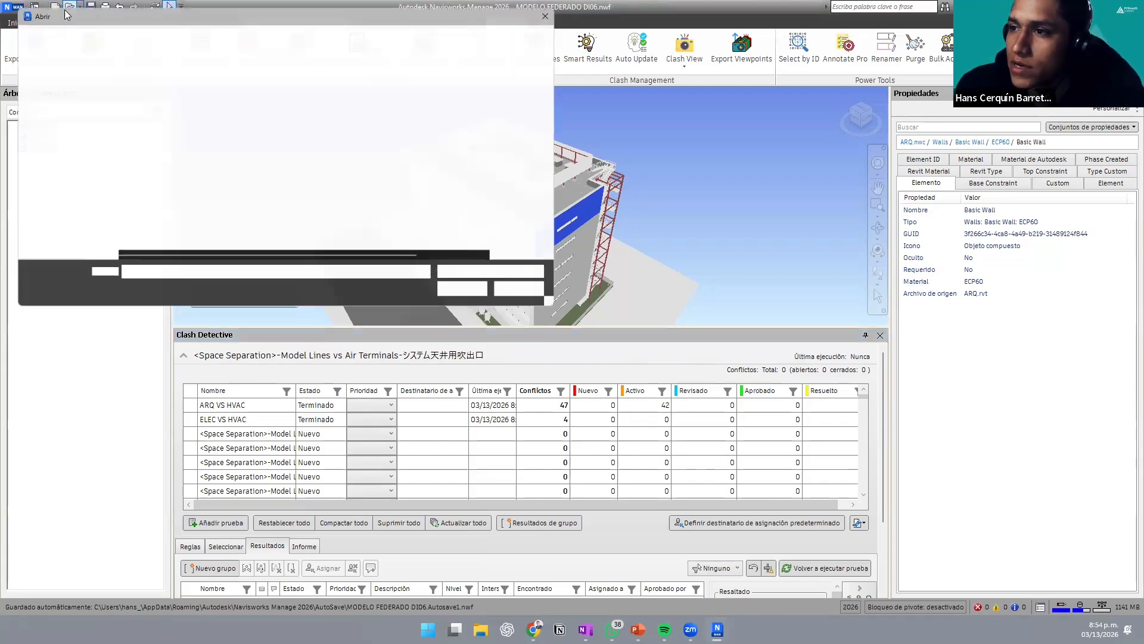
click(186, 96)
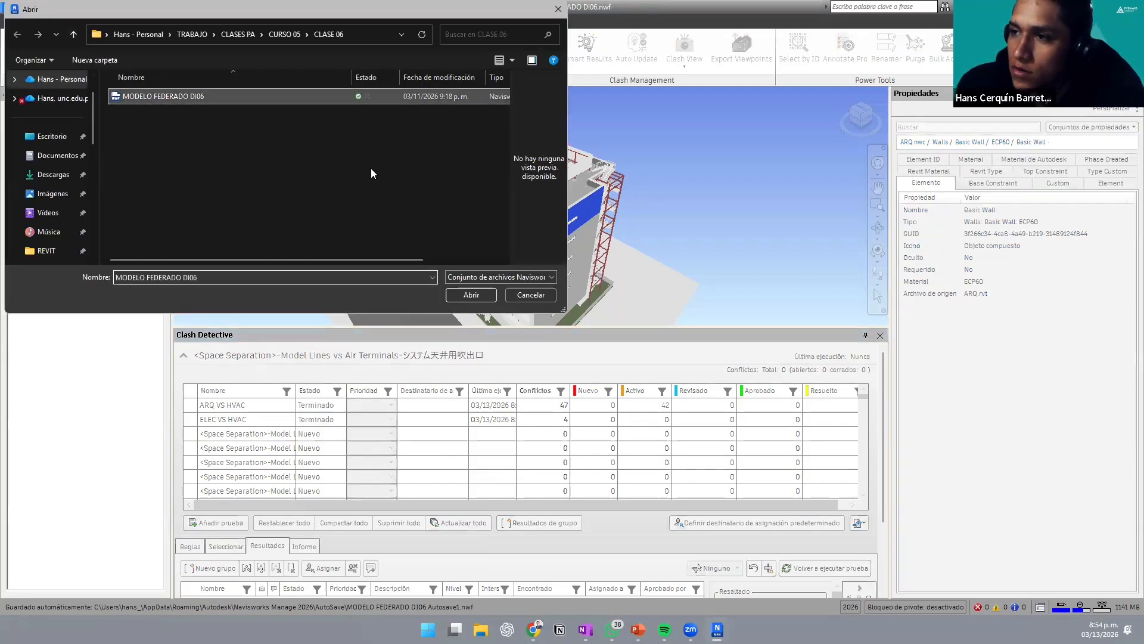
click(474, 300)
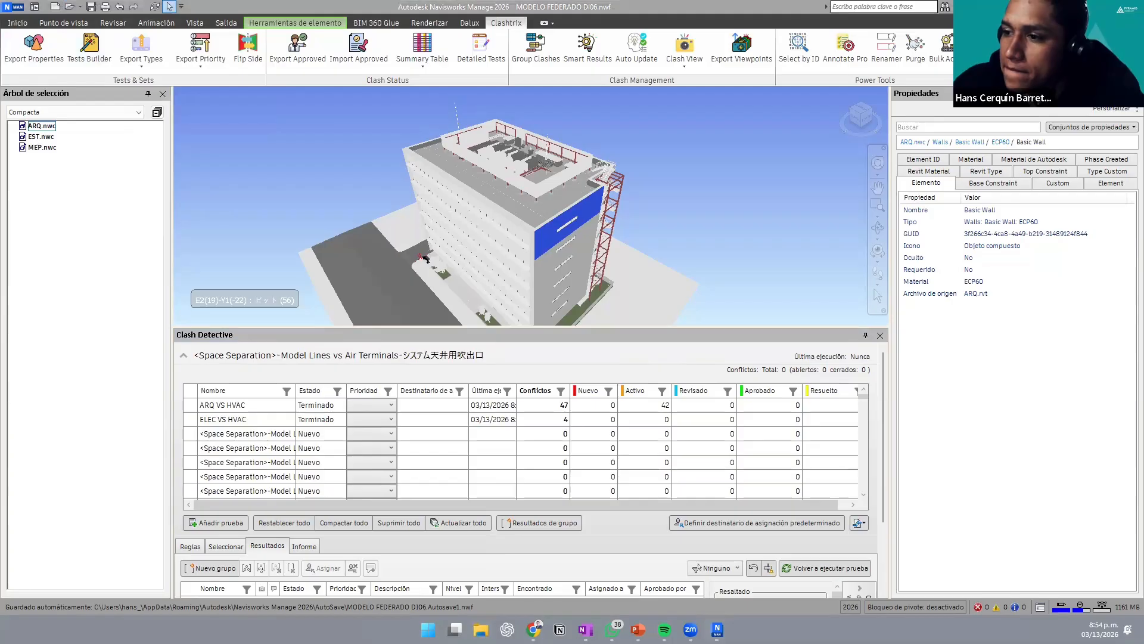
click(481, 629)
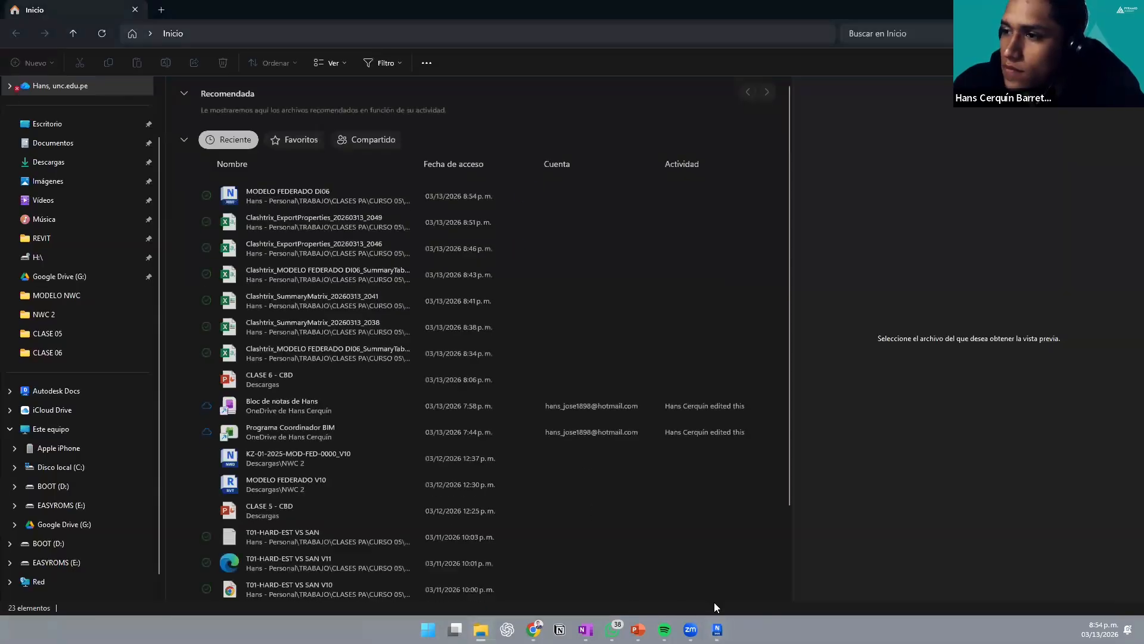
click(717, 629)
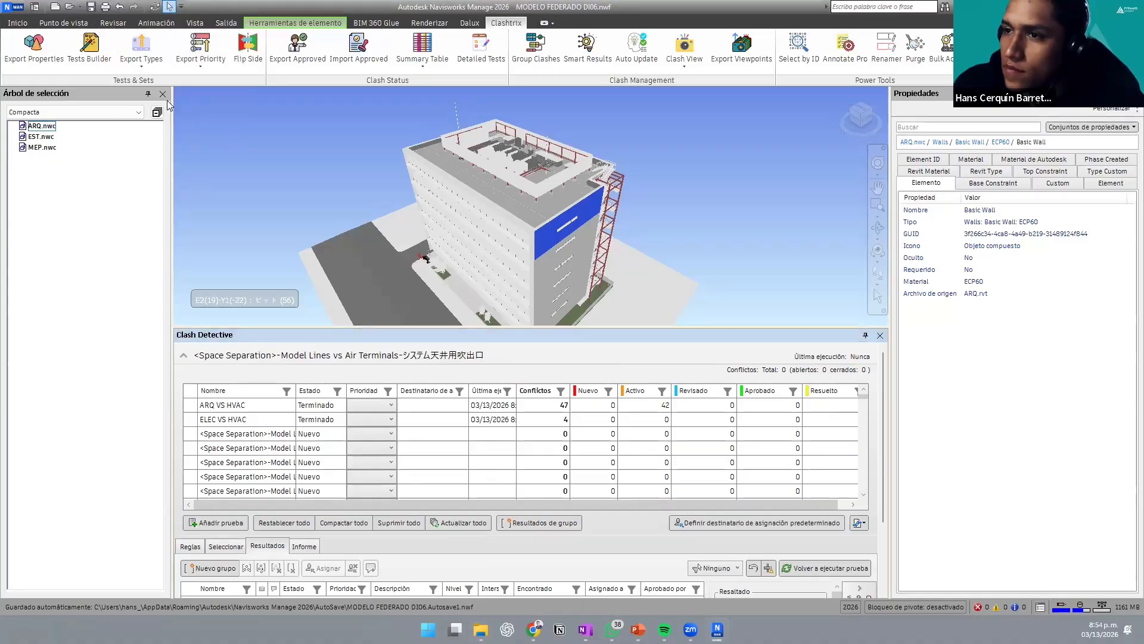
Step: Start a new file without saving the changes and open MODELO FEDERADO DI06 from the CLASE 06 folder
click(55, 10)
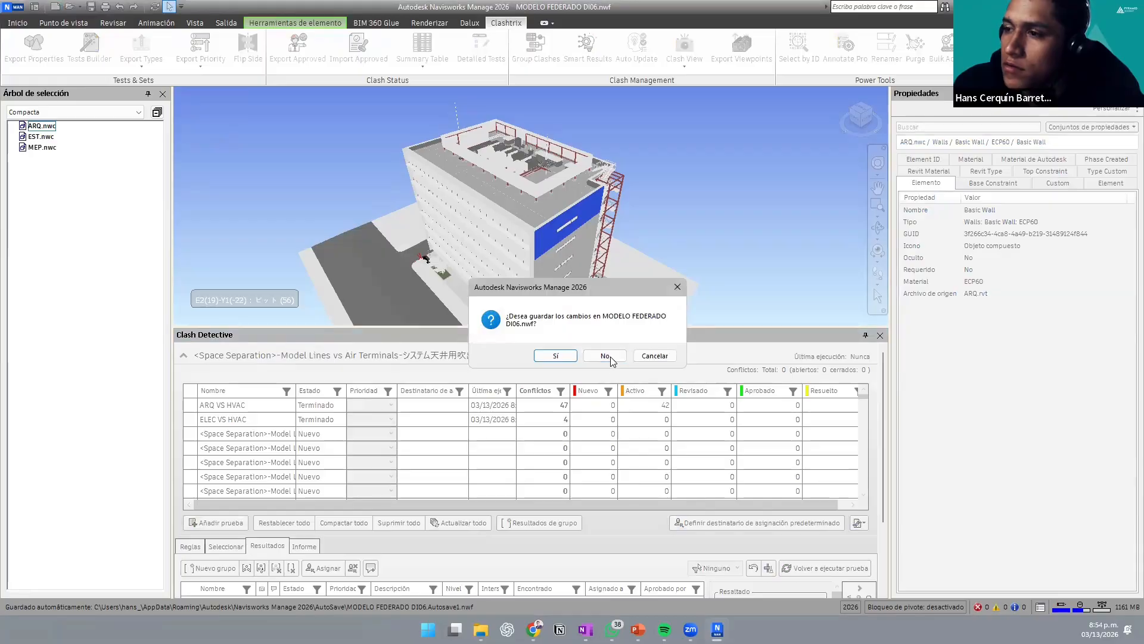
click(605, 355)
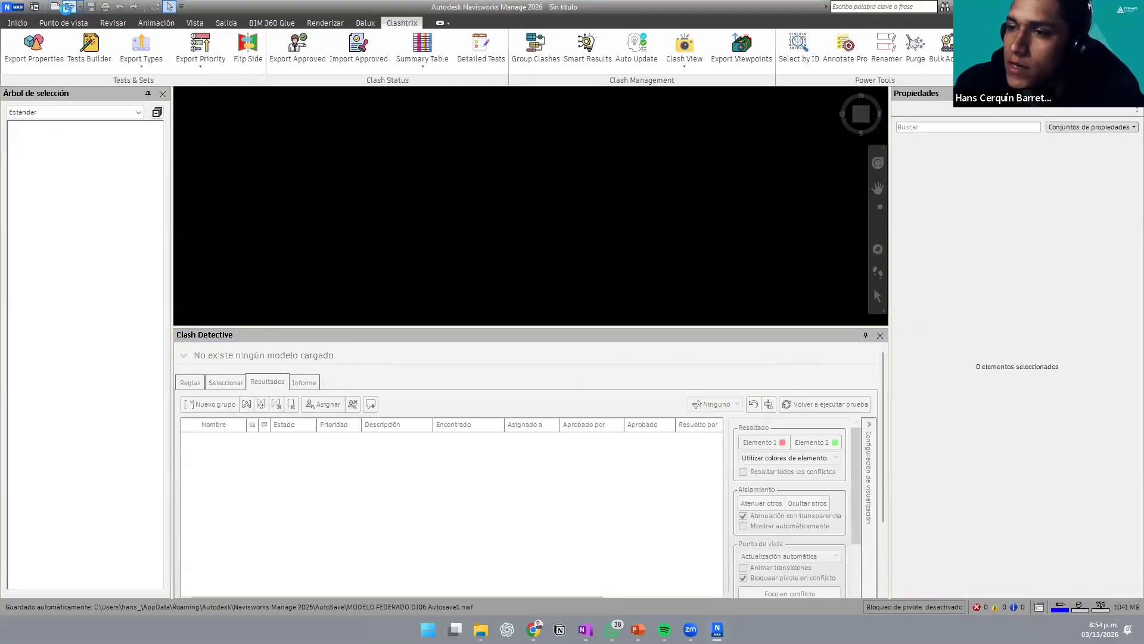
click(68, 8)
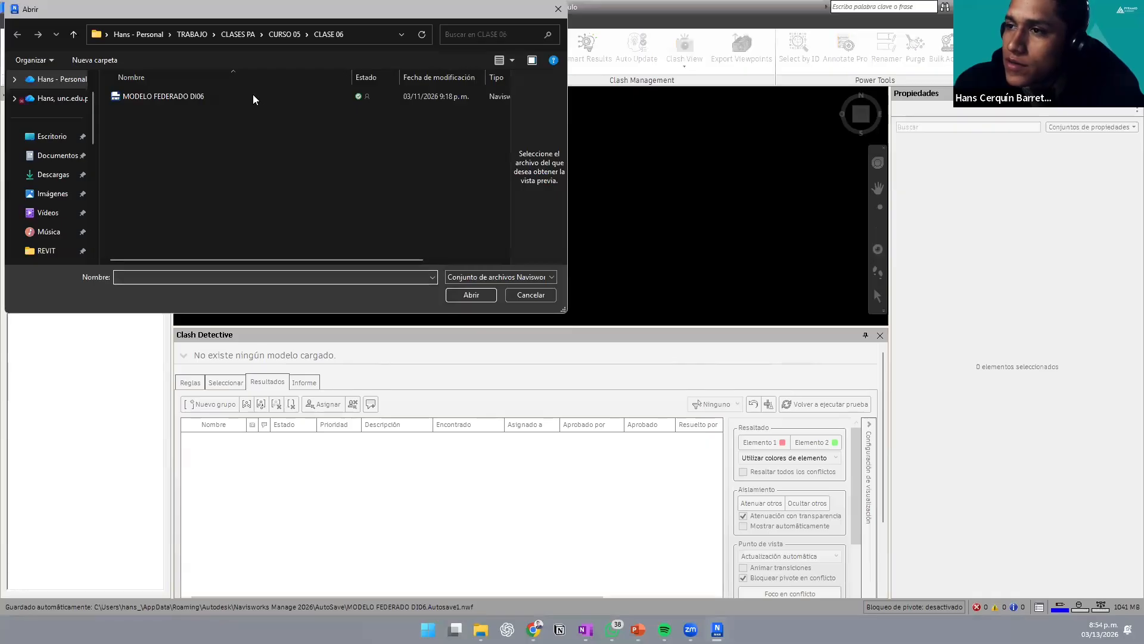
click(254, 98)
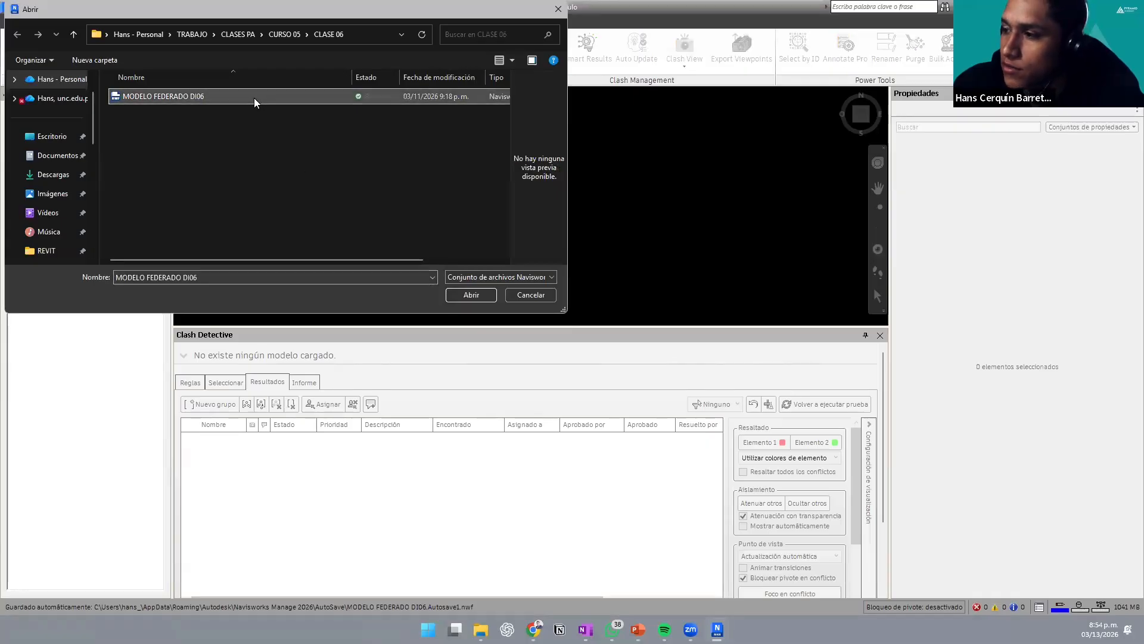
click(470, 294)
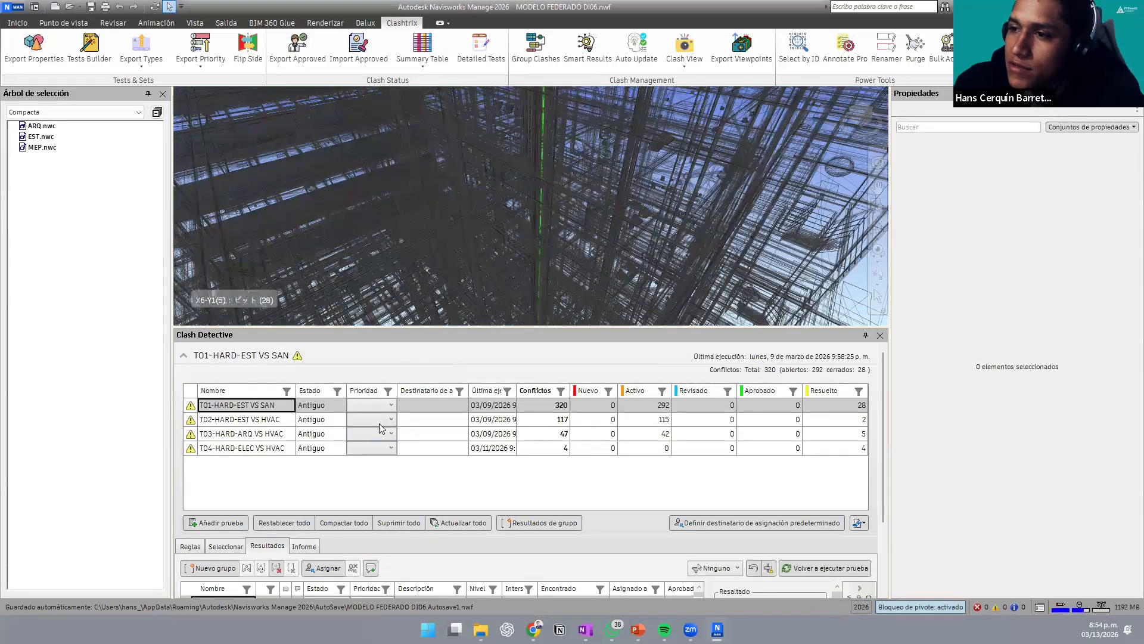
Step: Check the T01-HARD-EST VS SAN and T04-HARD-ELEC VS HVAC clash tests in the reopened model
click(228, 405)
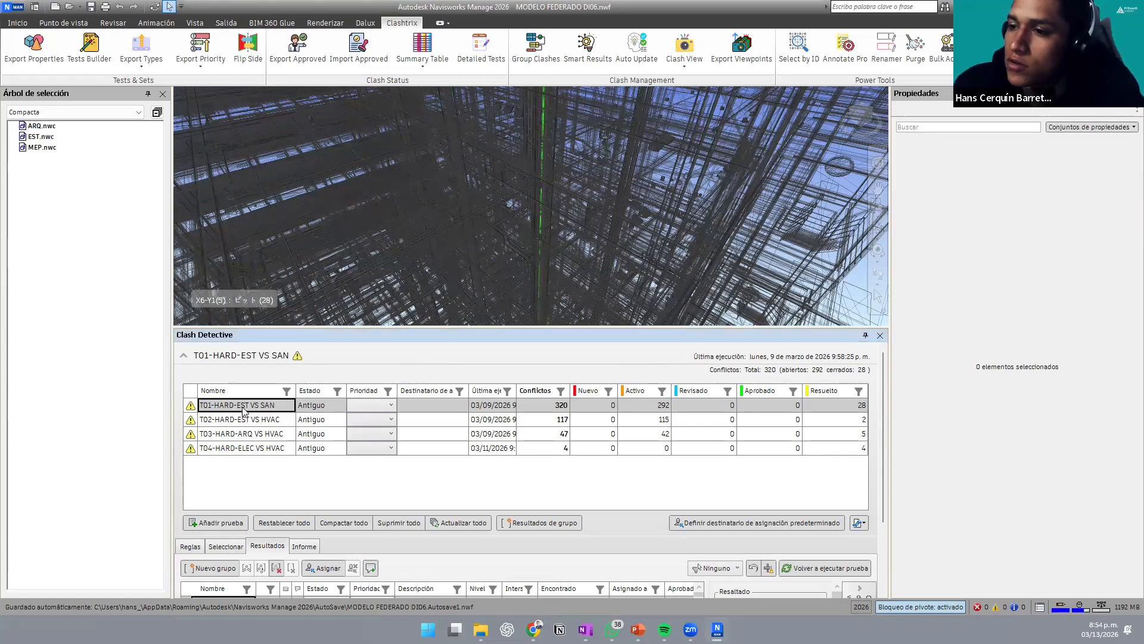
click(259, 450)
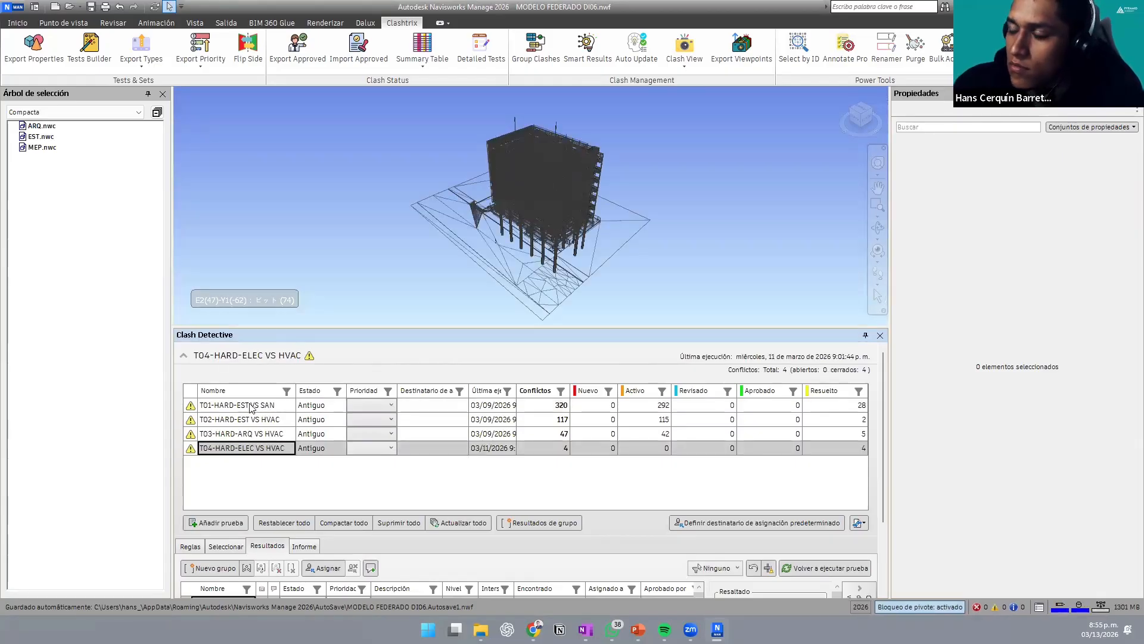
Step: Update all clash tests and show the selection settings of T04-HARD-ELEC VS HVAC
click(460, 524)
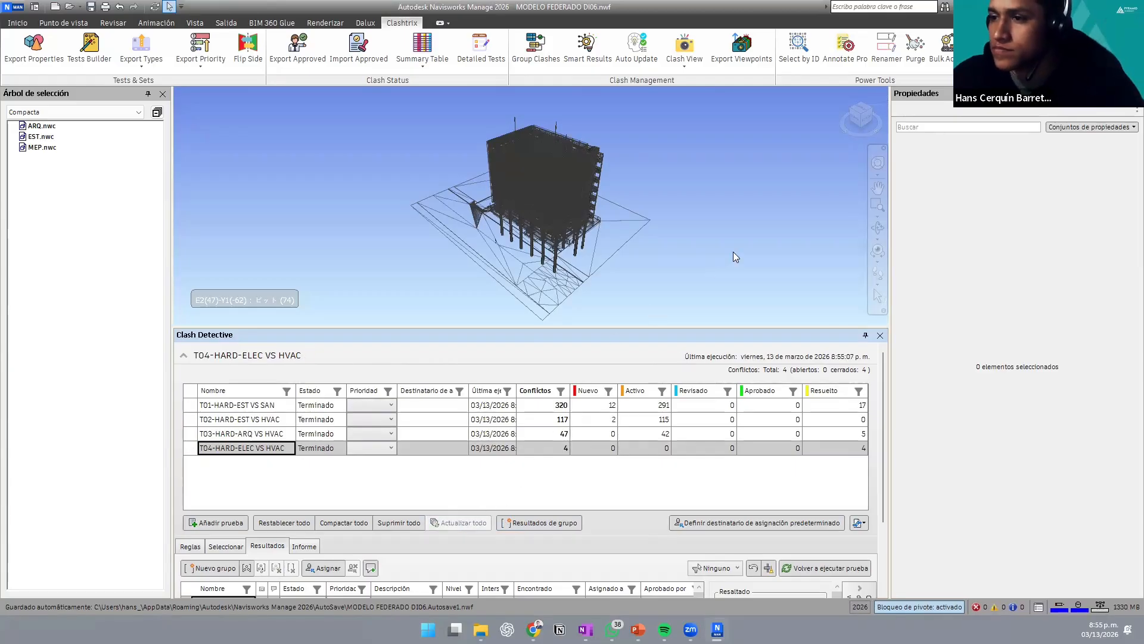
click(231, 546)
scroll(624, 183, up, 5)
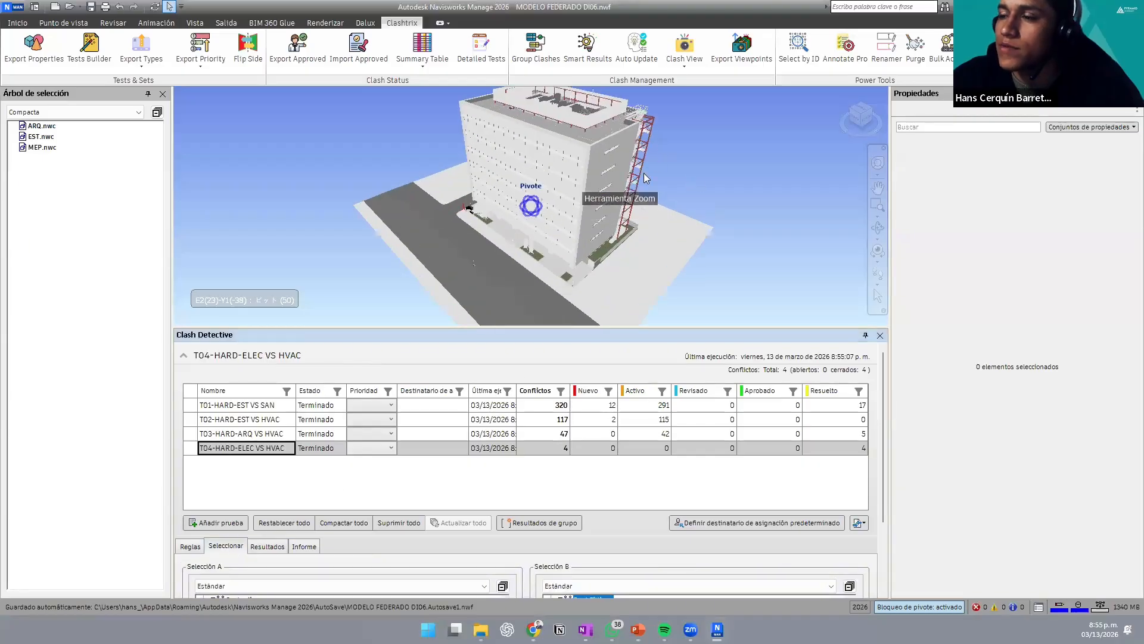
scroll(567, 217, up, 2)
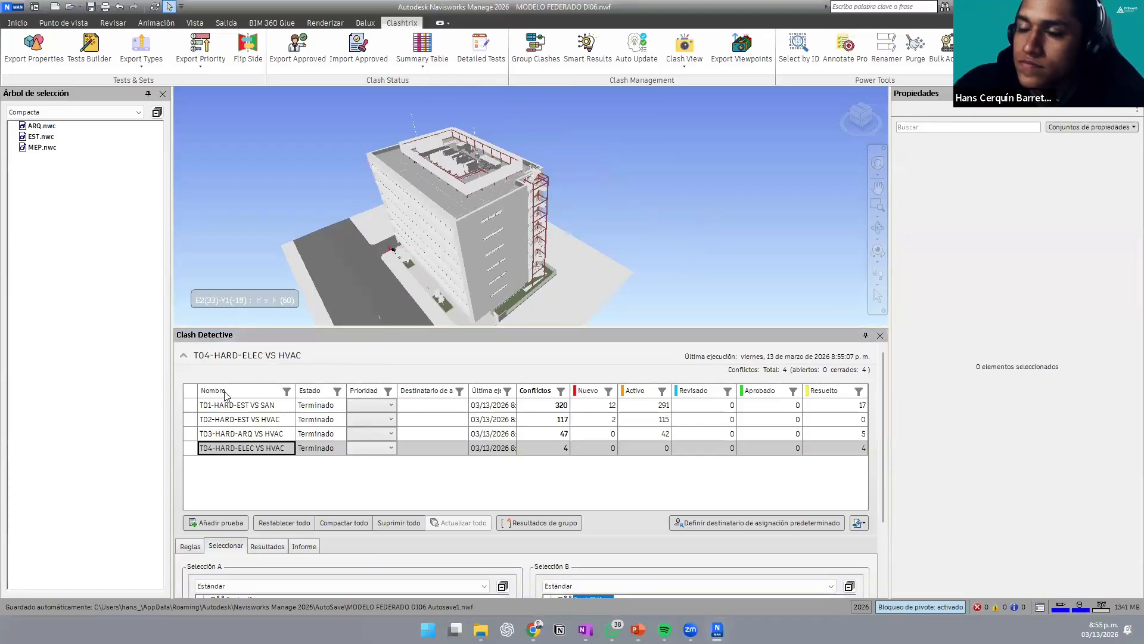
Step: Export the clash types as a Top Right Excel matrix with separator "vs", save it as Clashtrix_TypesMatrix_20260313_2055 in CLASE 06 and open it
click(143, 70)
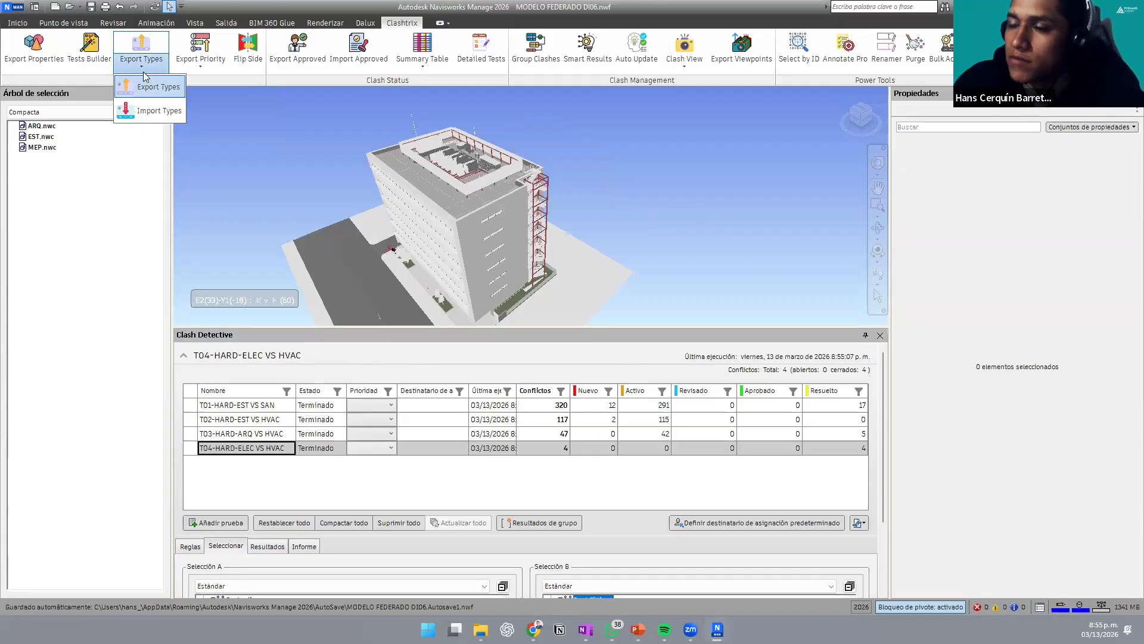
click(146, 97)
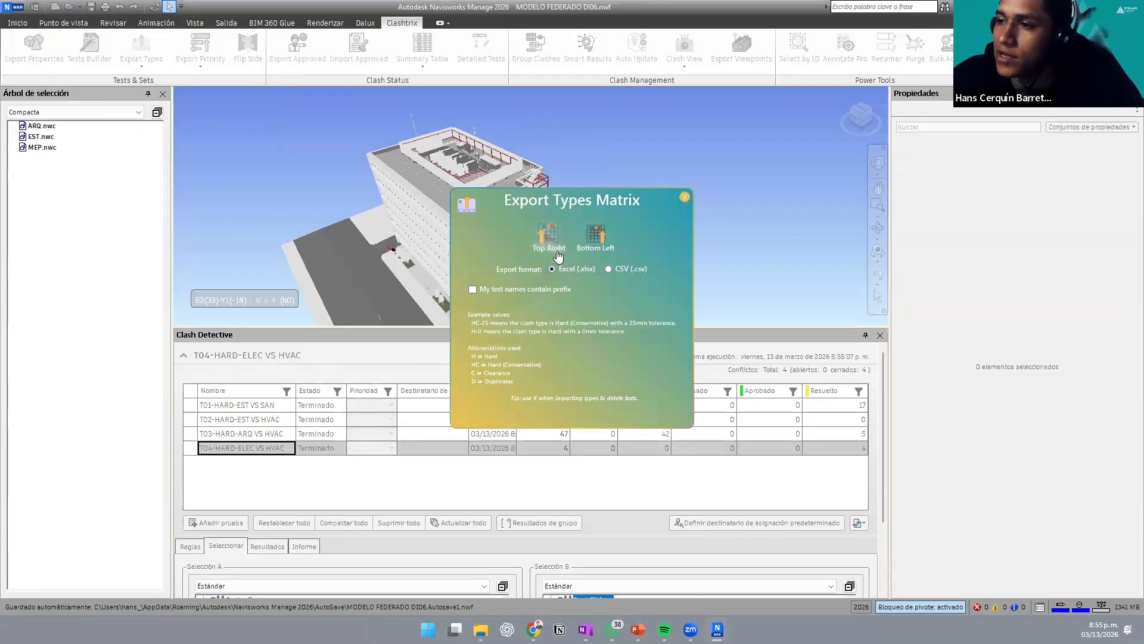
click(550, 234)
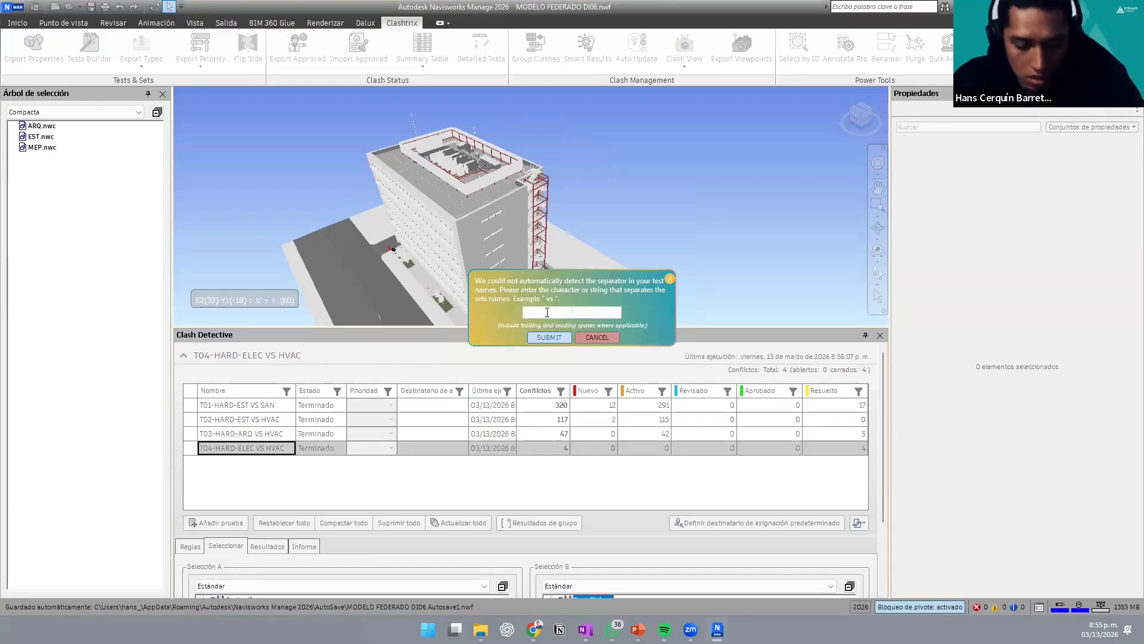
text(vs)
click(549, 338)
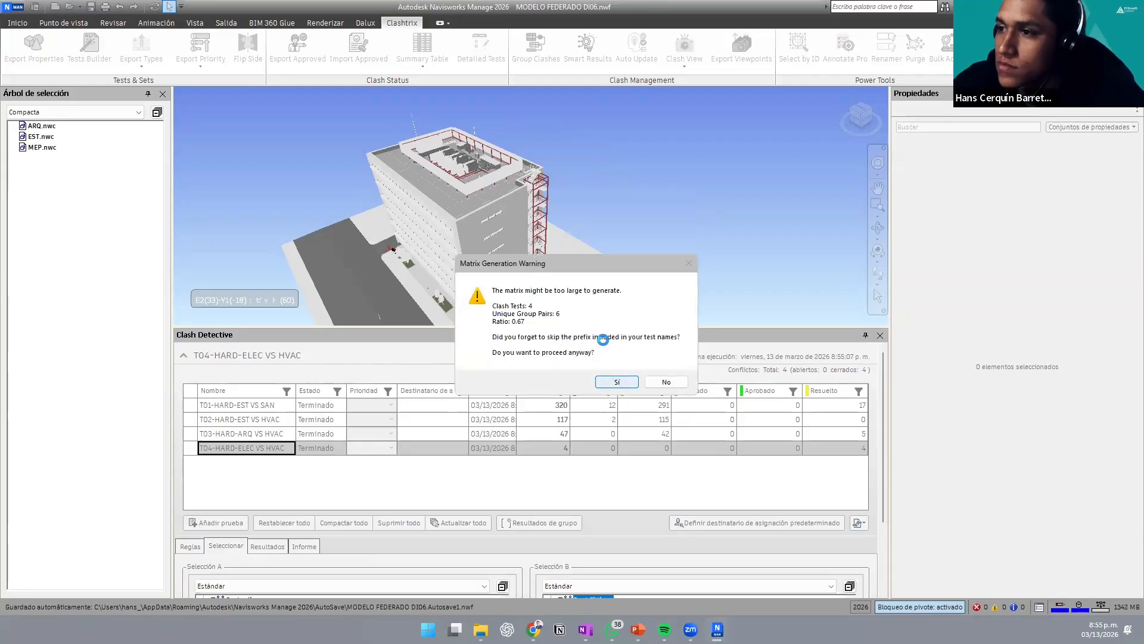
click(616, 382)
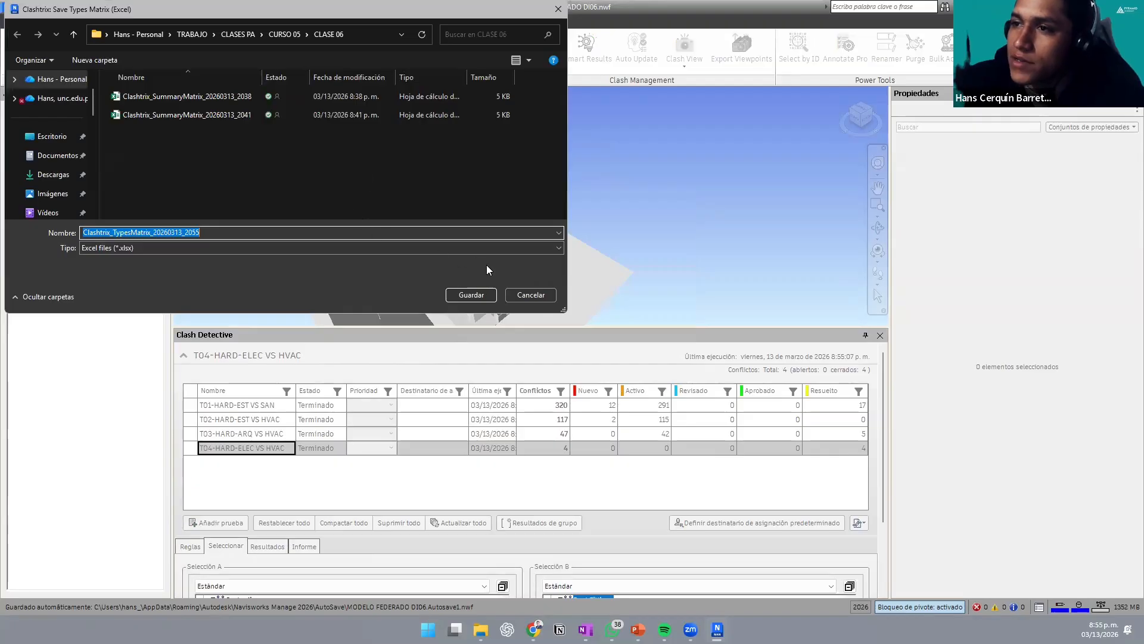
click(479, 298)
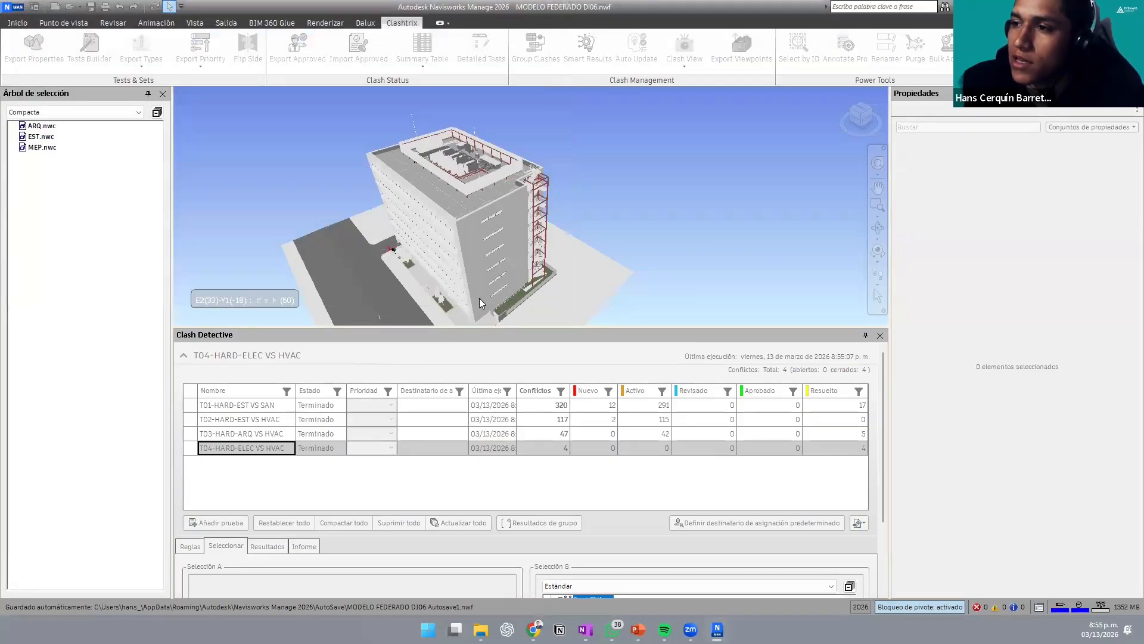
click(657, 360)
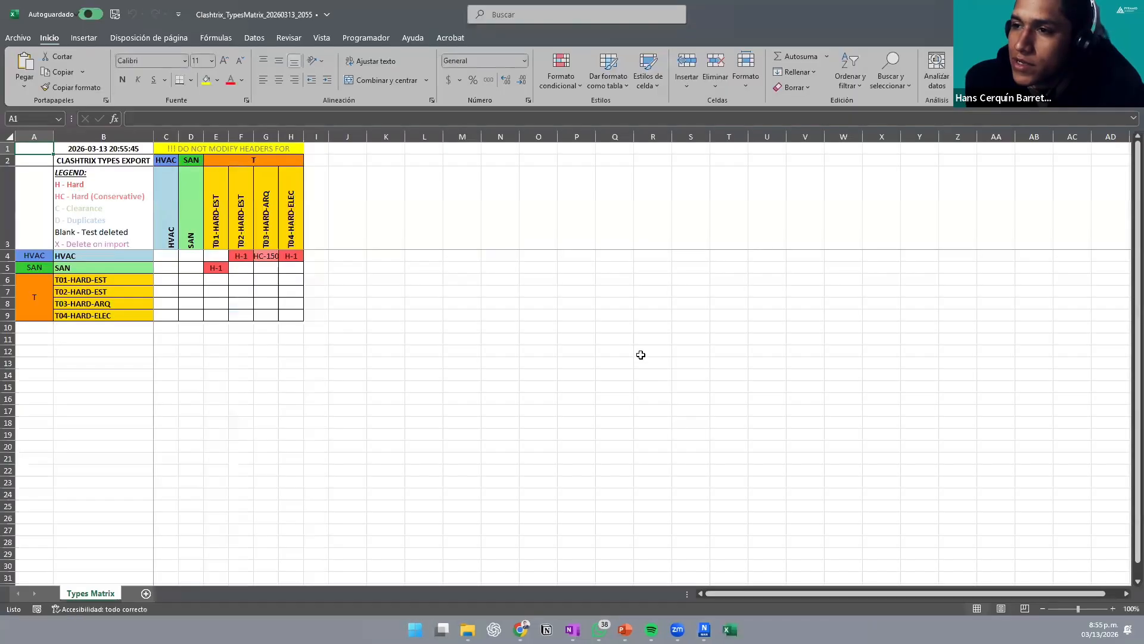
Step: Examine the clash type cells of the HVAC and SAN rows in the exported types matrix
drag(235, 256, 289, 292)
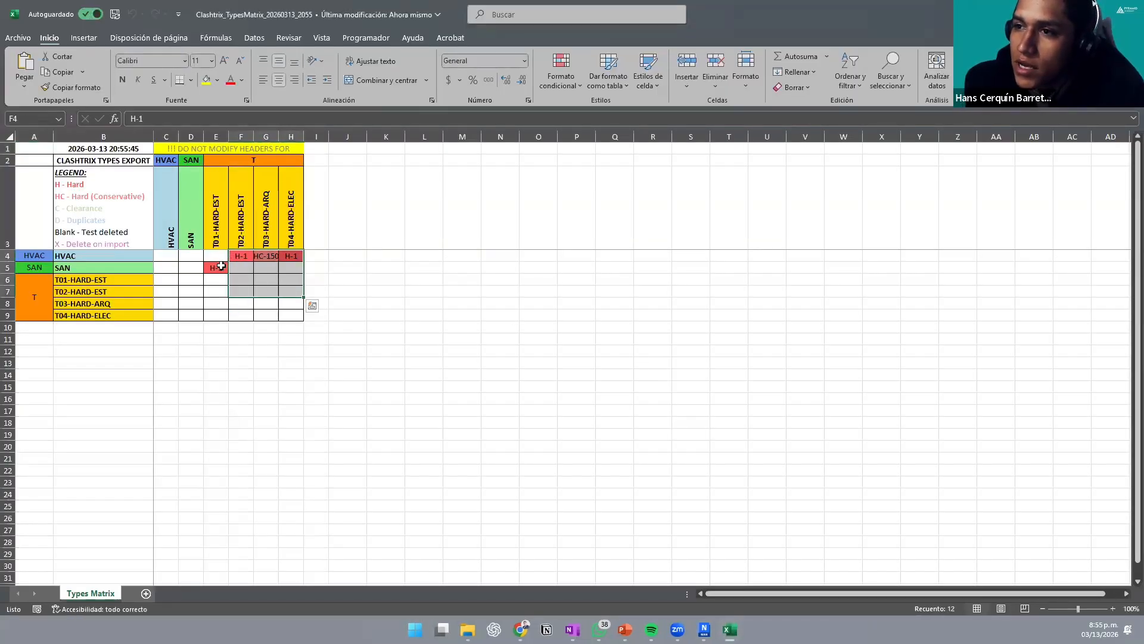
click(222, 266)
drag(287, 288, 292, 314)
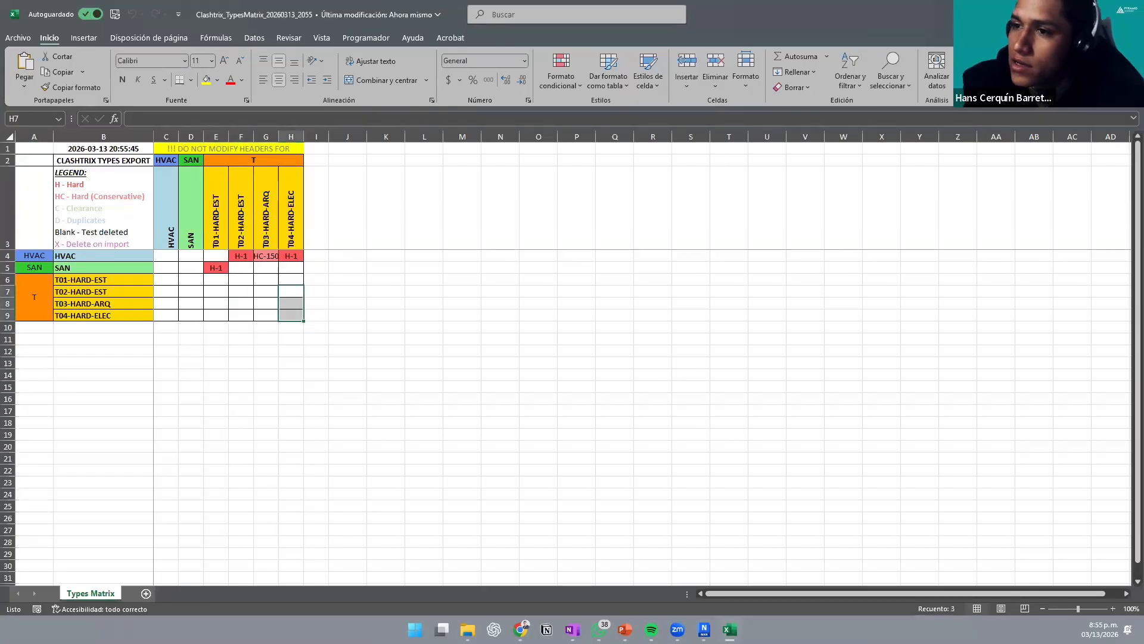
Step: Switch back to Navisworks and rename the T01-HARD-EST VS SAN clash test as EST VS SAN
key(alt+Tab)
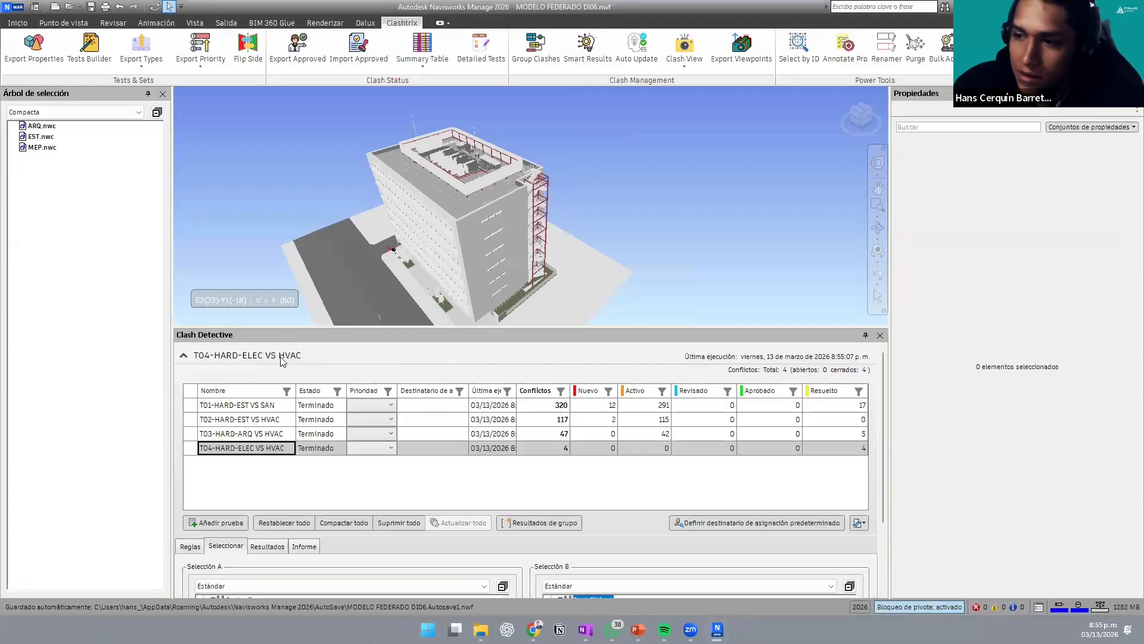
click(215, 407)
click(216, 407)
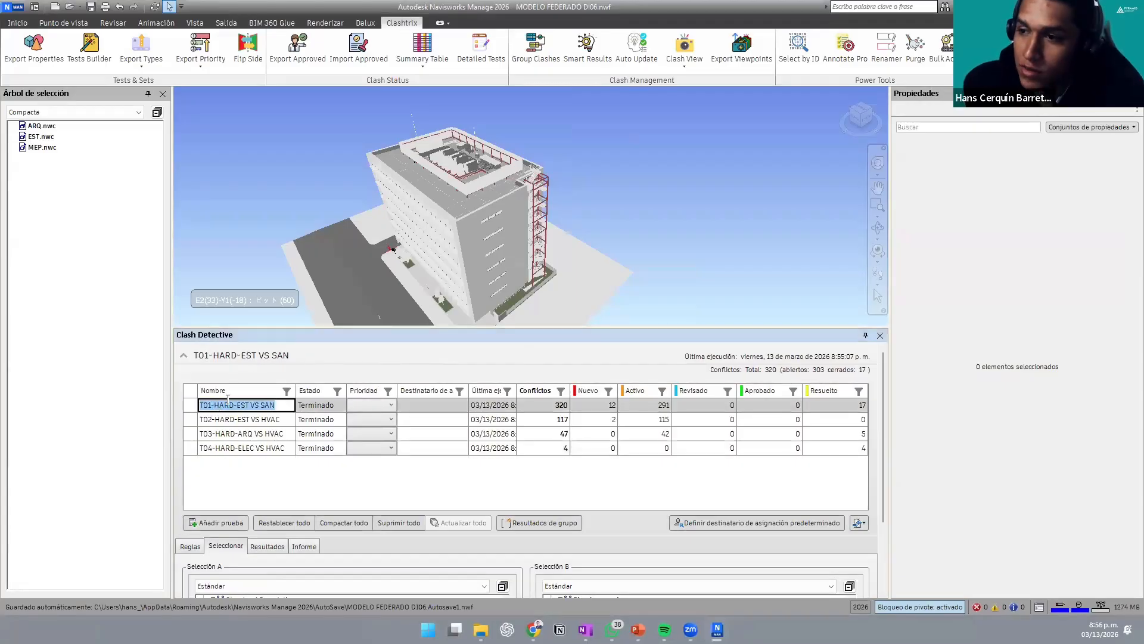
click(233, 403)
drag(239, 403, 88, 407)
key(BackSpace)
Step: Rename the T02-HARD-EST VS HVAC clash test as EST VS HVAC
click(233, 421)
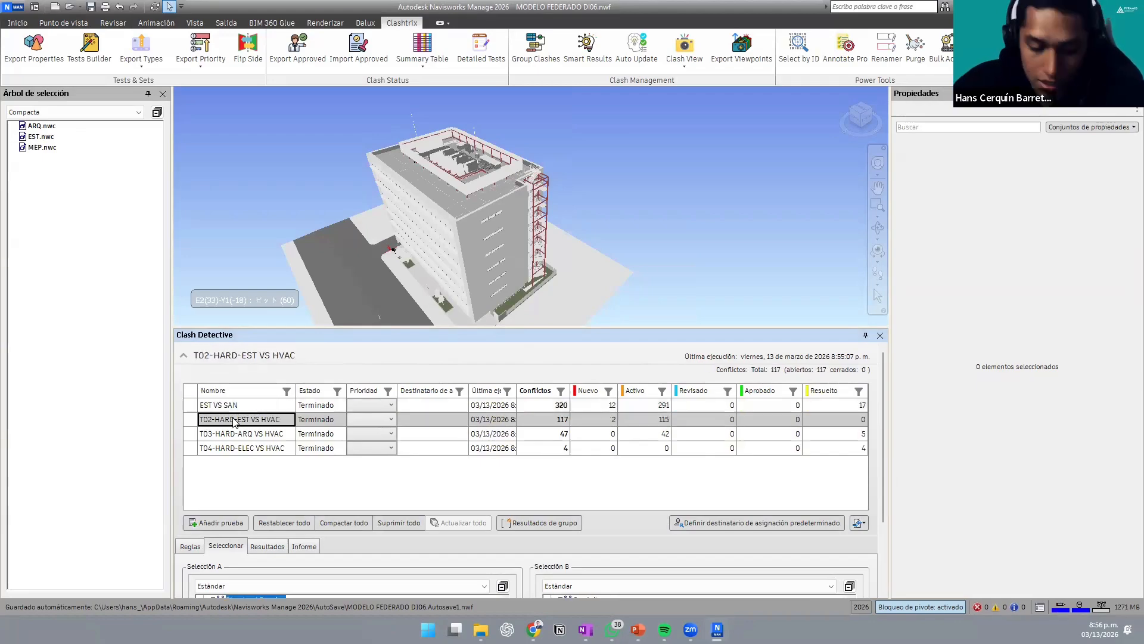
click(245, 421)
click(238, 421)
key(shift+Home)
key(BackSpace)
Step: Rename the T03-HARD-ARQ VS HVAC clash test as ARQ VS HVAC
click(225, 435)
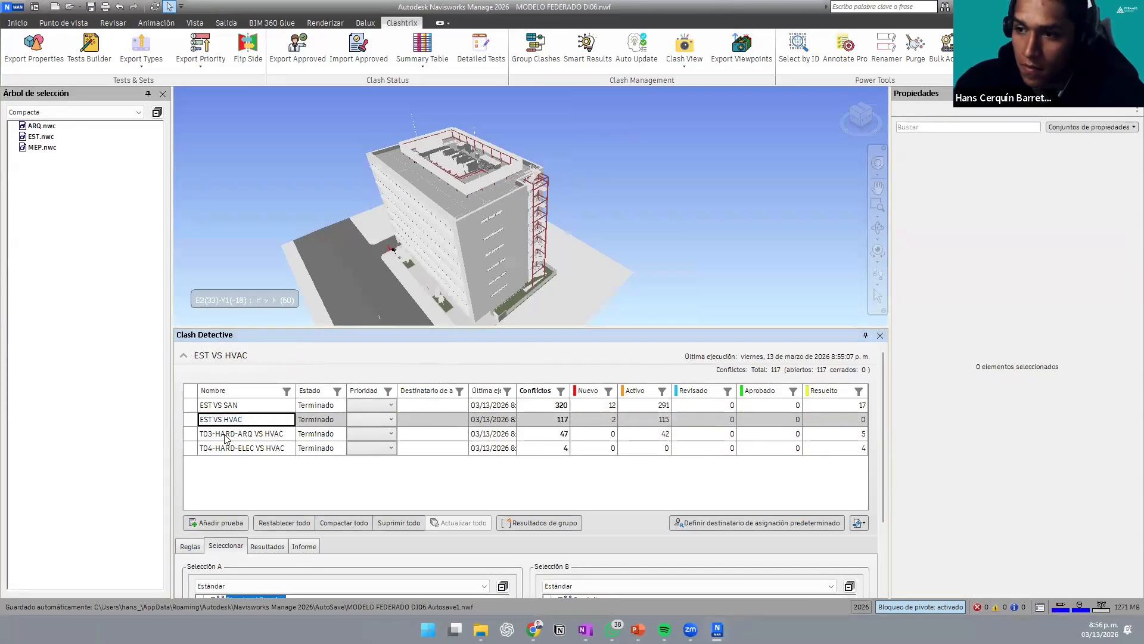
click(226, 433)
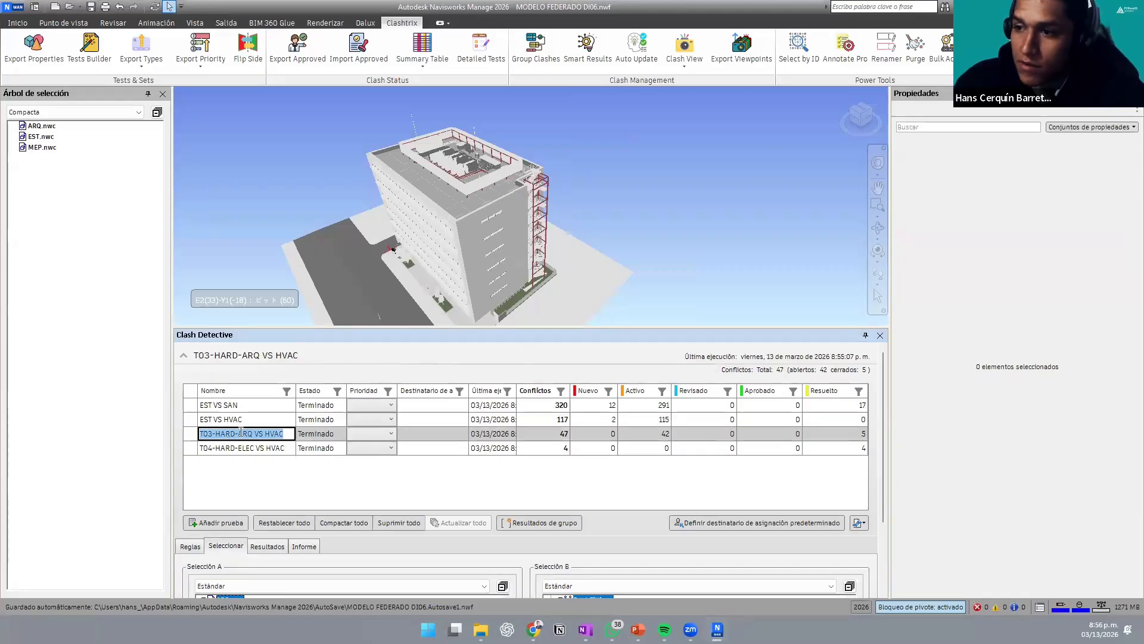
click(238, 433)
key(shift+Home)
key(BackSpace)
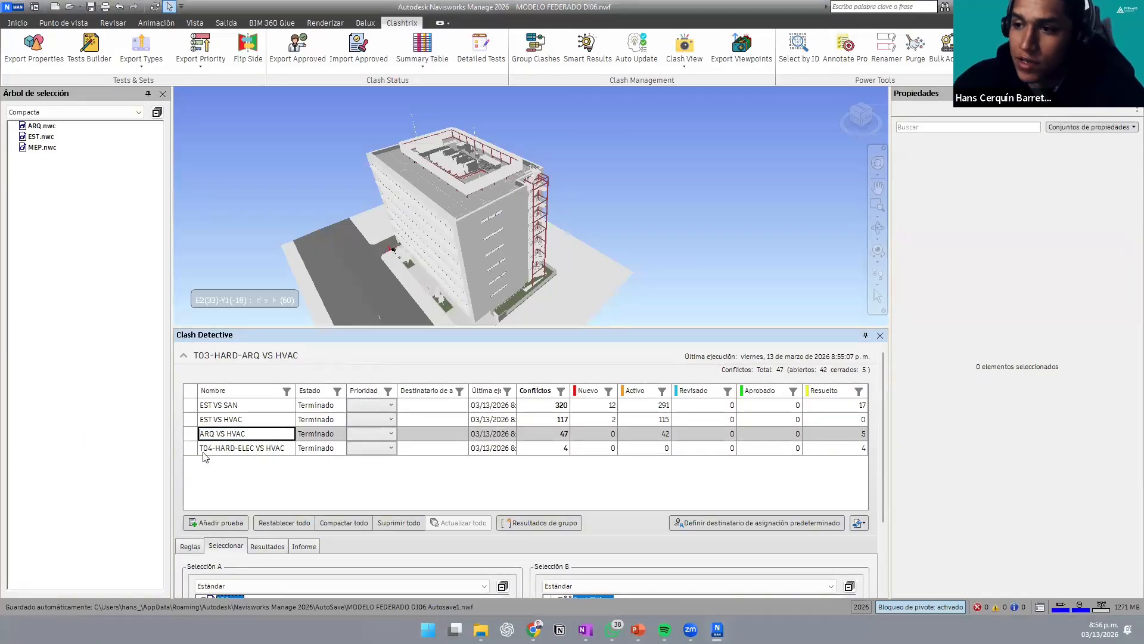
Step: Rename the T04-HARD-ELEC VS HVAC clash test as ELEC VS HVAC
click(210, 450)
click(238, 454)
click(237, 452)
drag(237, 452, 108, 455)
key(BackSpace)
key(Return)
Step: Switch to File Explorer, open the file location of Clashtrix_TypesMatrix_20260313_2055 and widen the name column
click(481, 629)
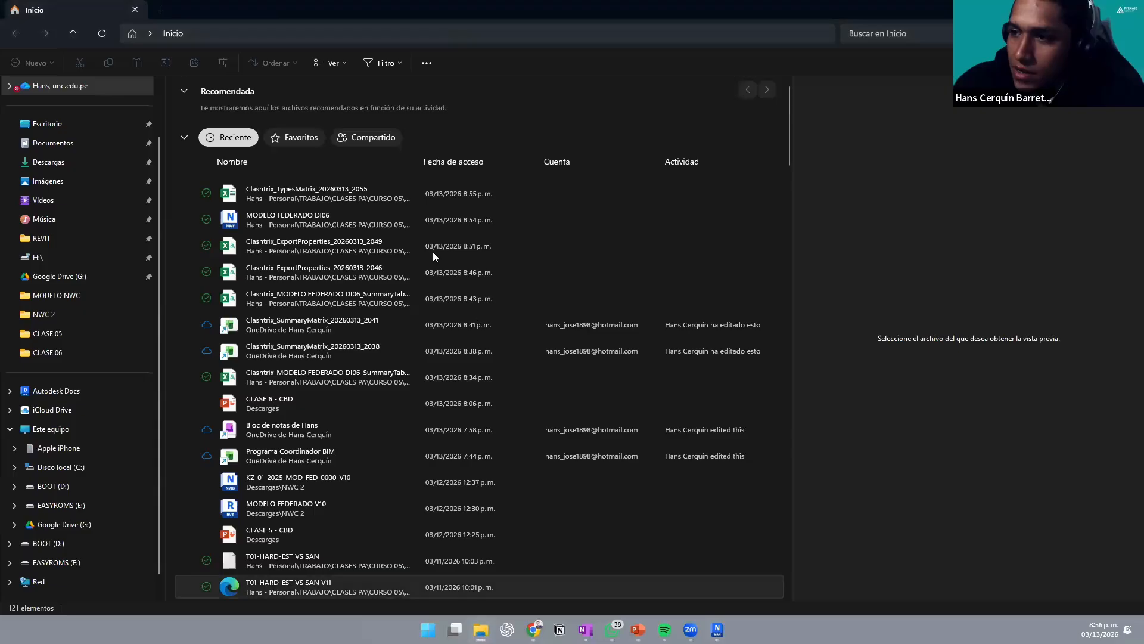
click(356, 200)
right_click(357, 199)
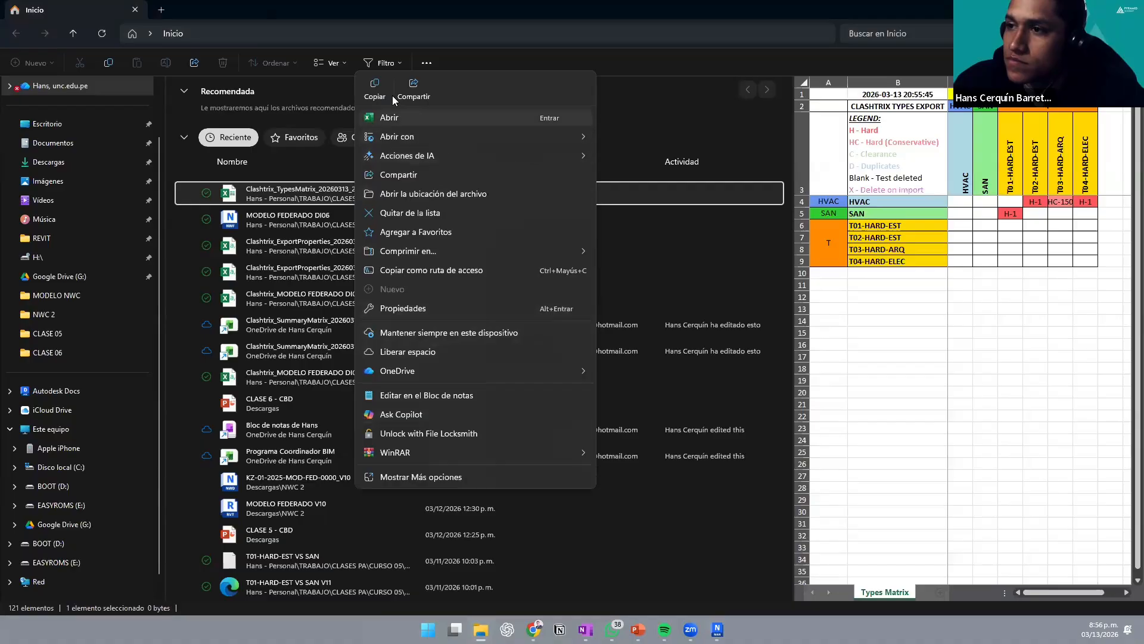
click(412, 194)
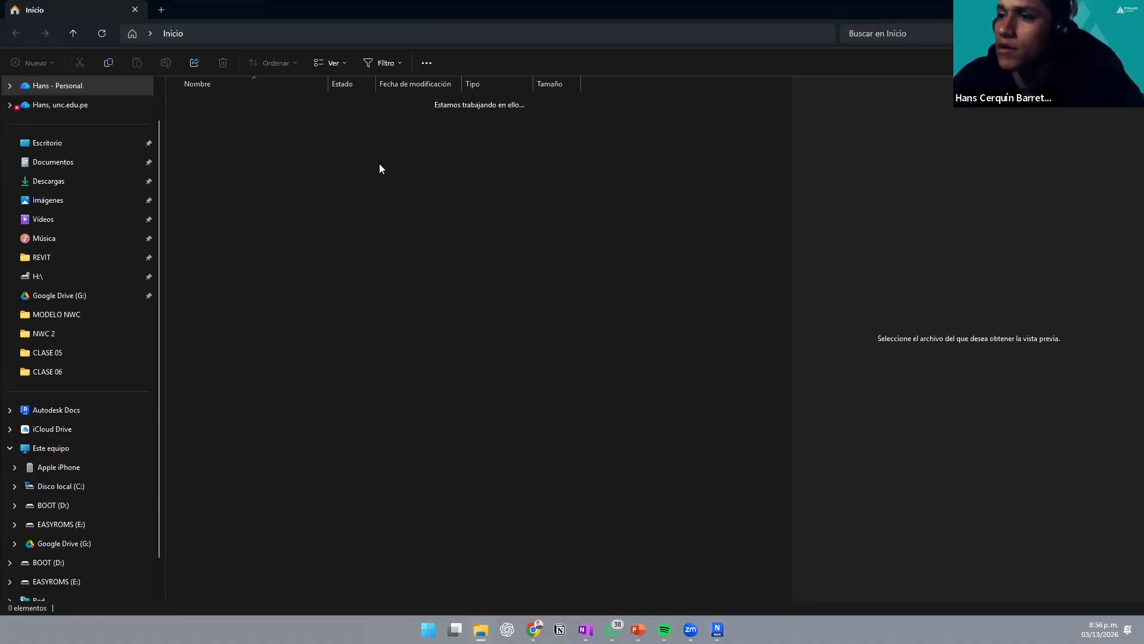
drag(328, 83, 412, 84)
drag(429, 126, 429, 125)
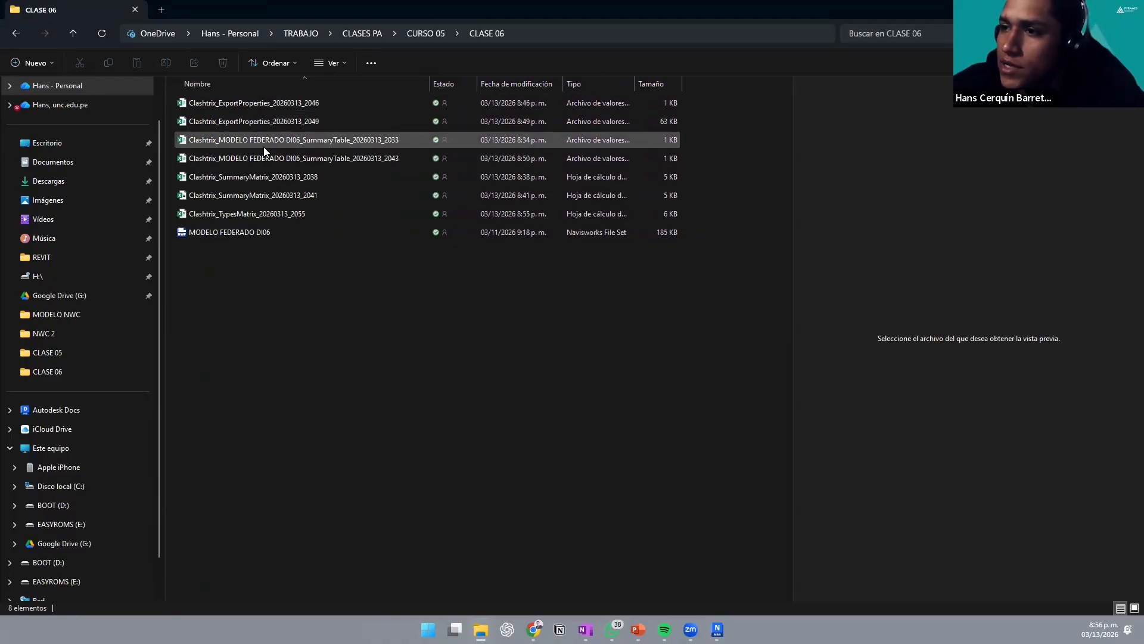
Step: Open the SummaryTable_20260313_2033 export of MODELO FEDERADO DI06 and preview the SummaryTable_20260313_2043 export in File Explorer
double_click(327, 141)
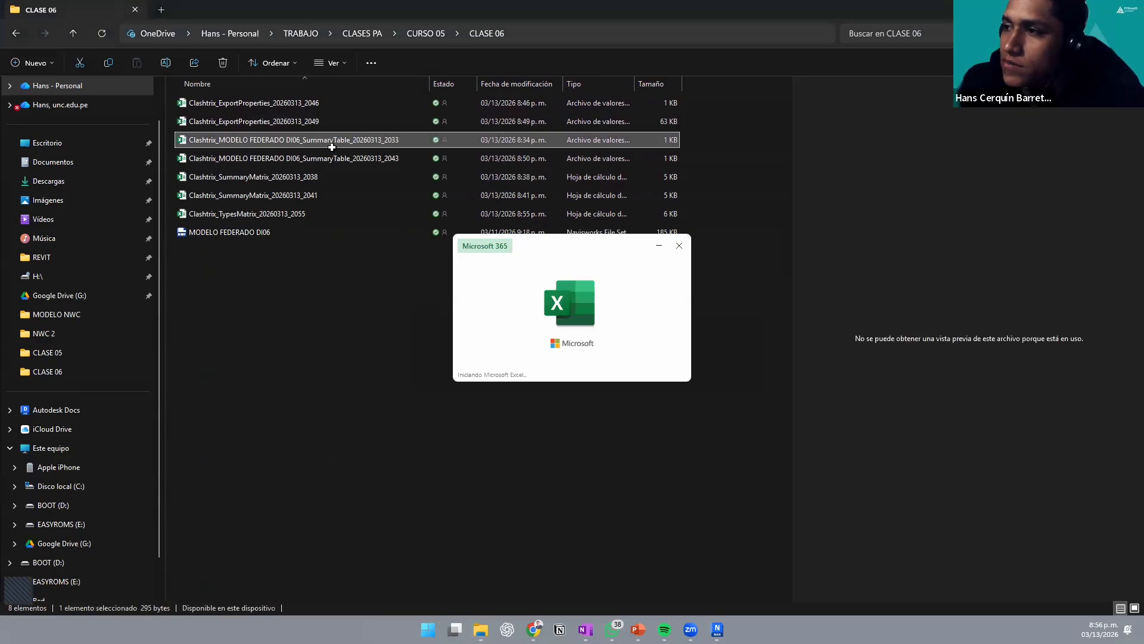
key(alt+Tab)
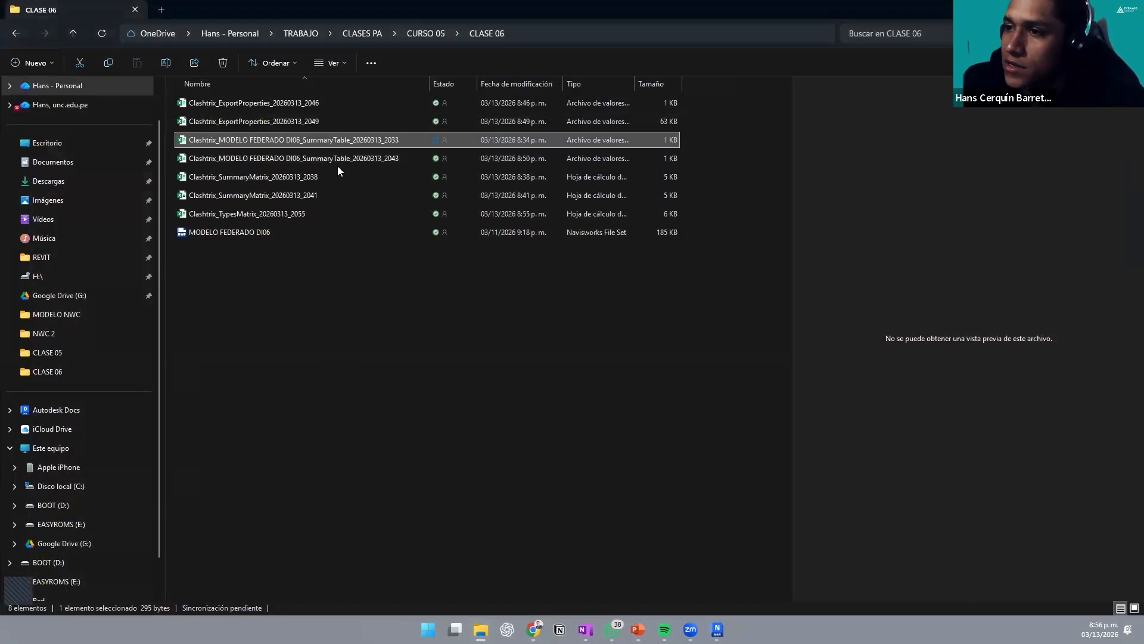
click(338, 164)
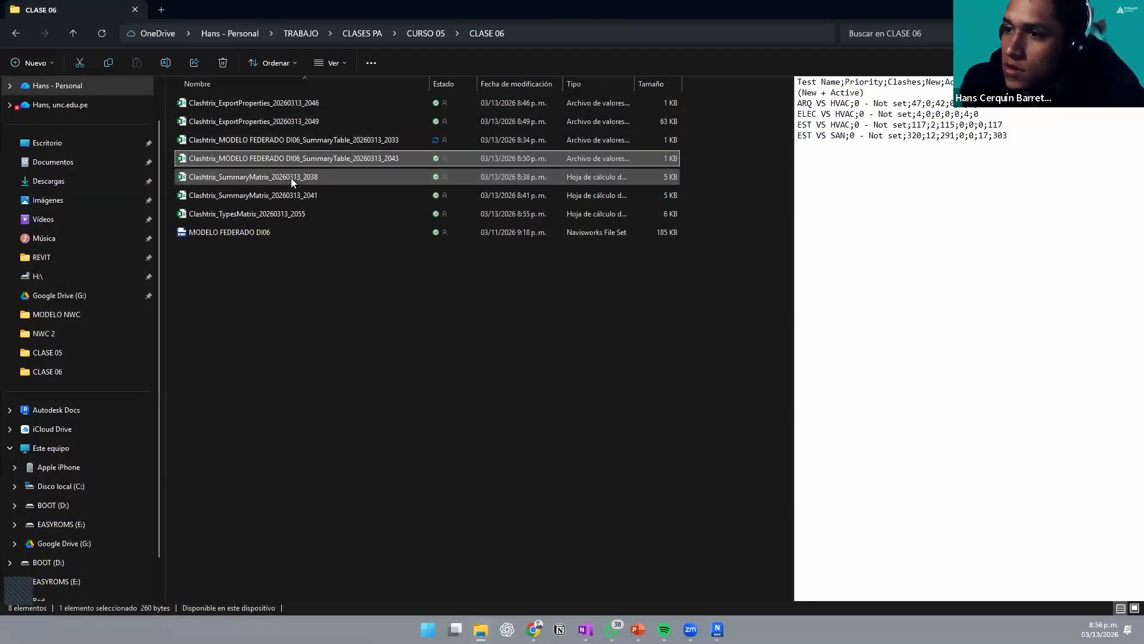
Step: Open Clashtrix_SummaryMatrix_20260313_2038 and Clashtrix_SummaryMatrix_20260313_2041 in Excel and compare their row and column headers
double_click(291, 177)
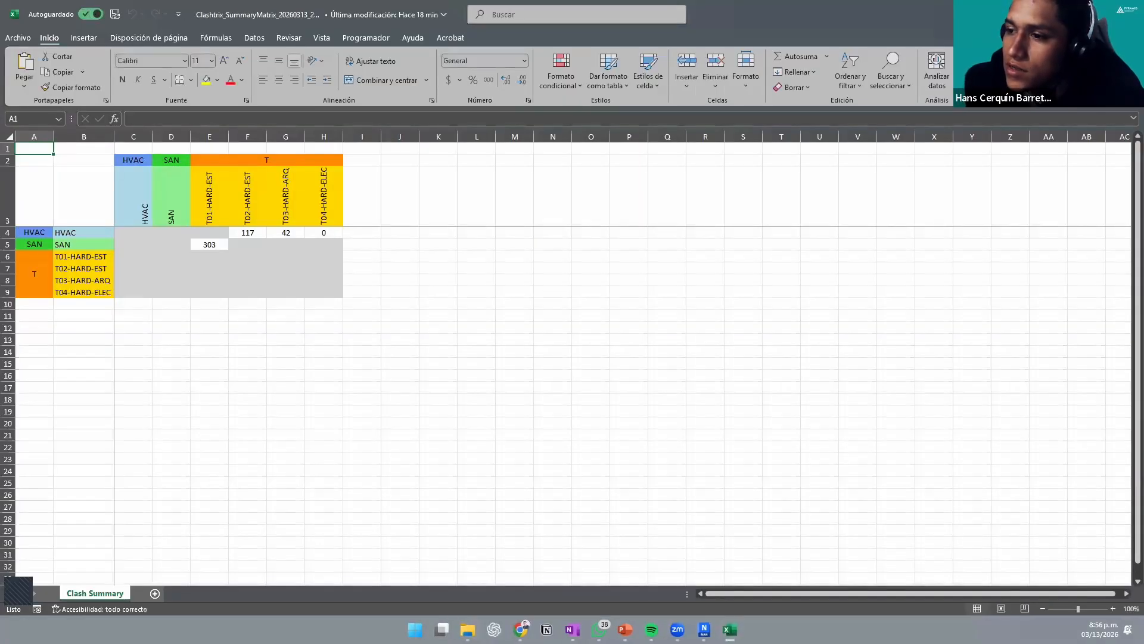
key(alt+Tab)
double_click(267, 196)
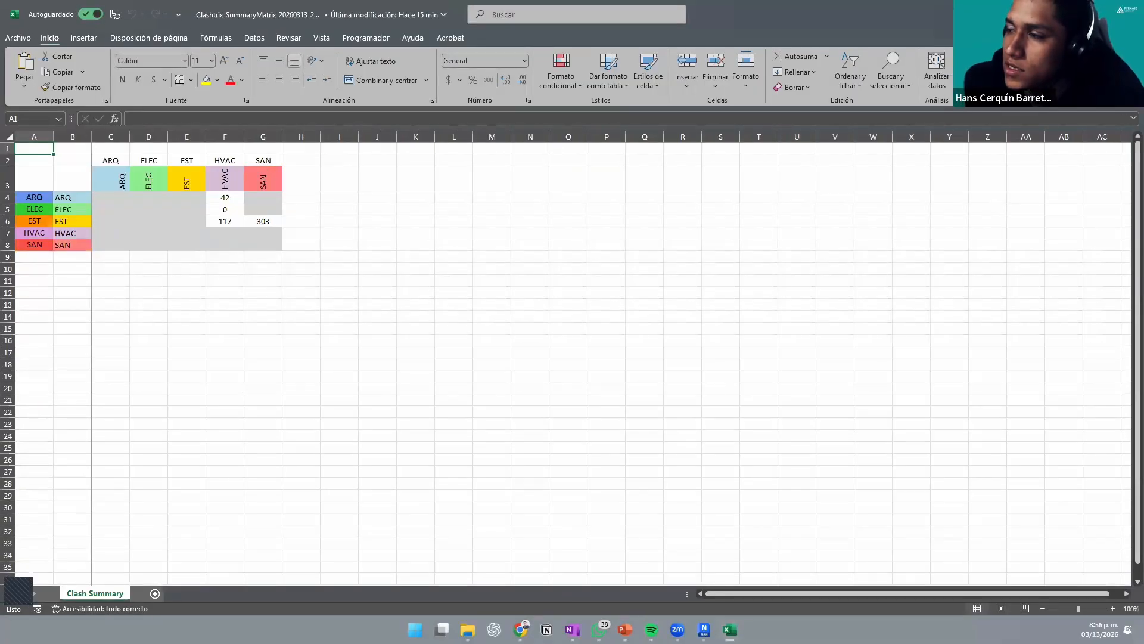
click(1076, 14)
click(1131, 15)
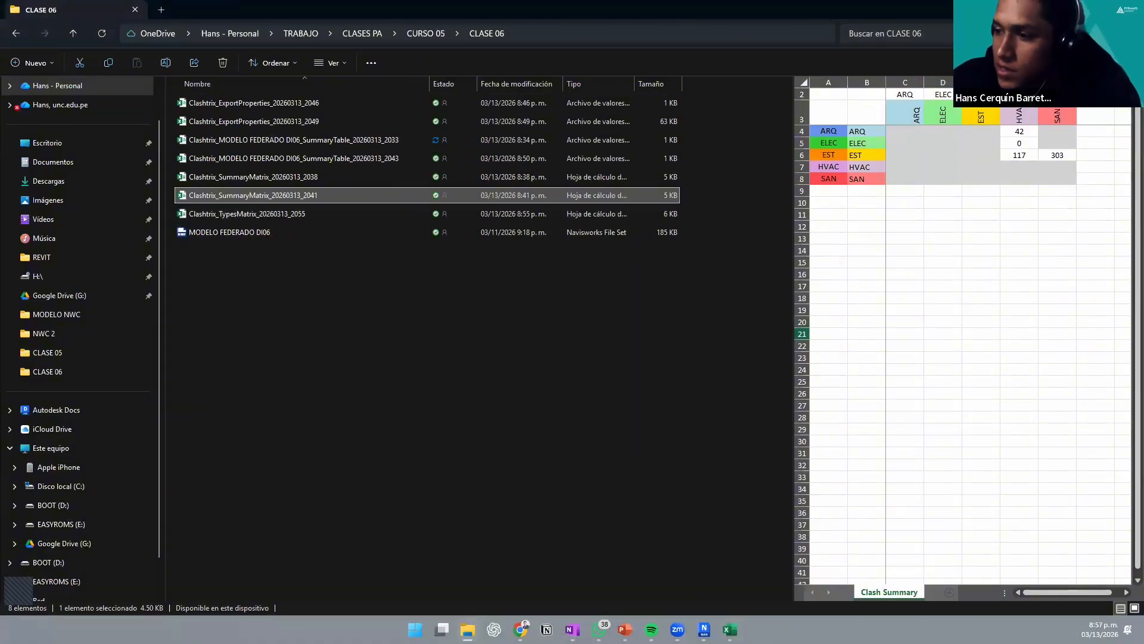
click(730, 630)
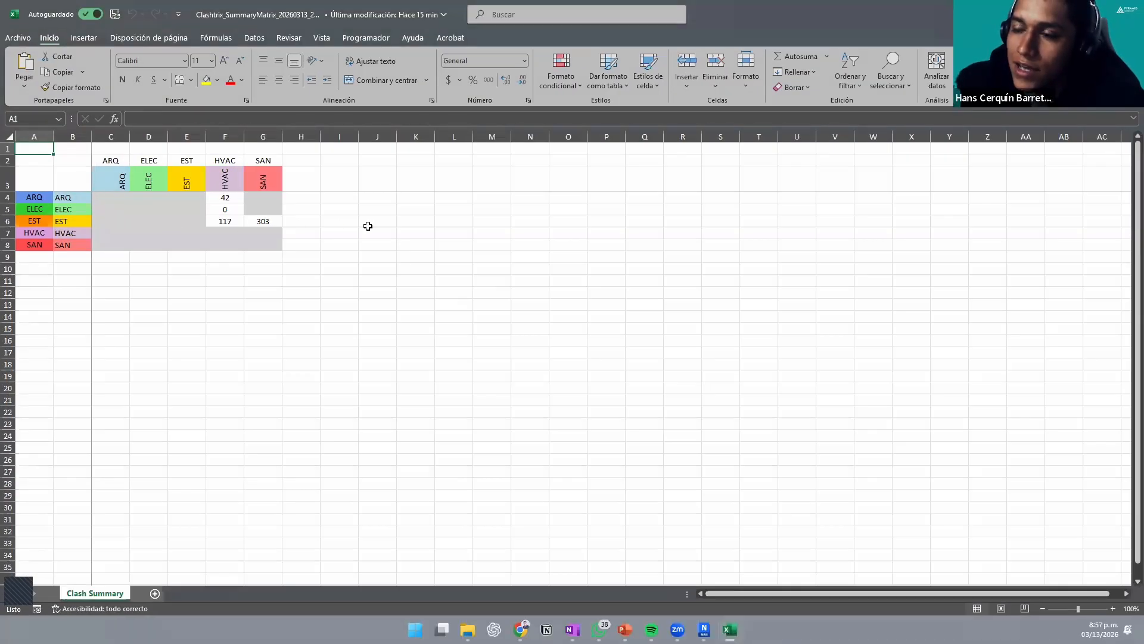
key(alt+Tab)
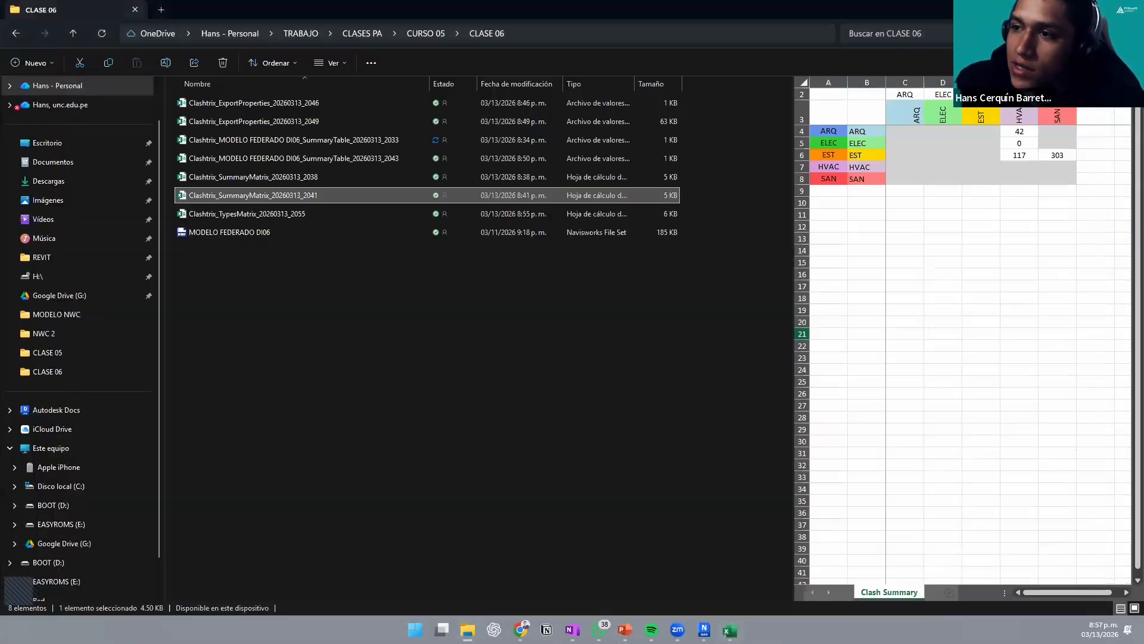
Step: Switch to Navisworks and export the types matrix to Excel as Top Right, without the prefix option, saving it as Clashtrix_TypesMatrix_20260313_2057
key(alt+Tab)
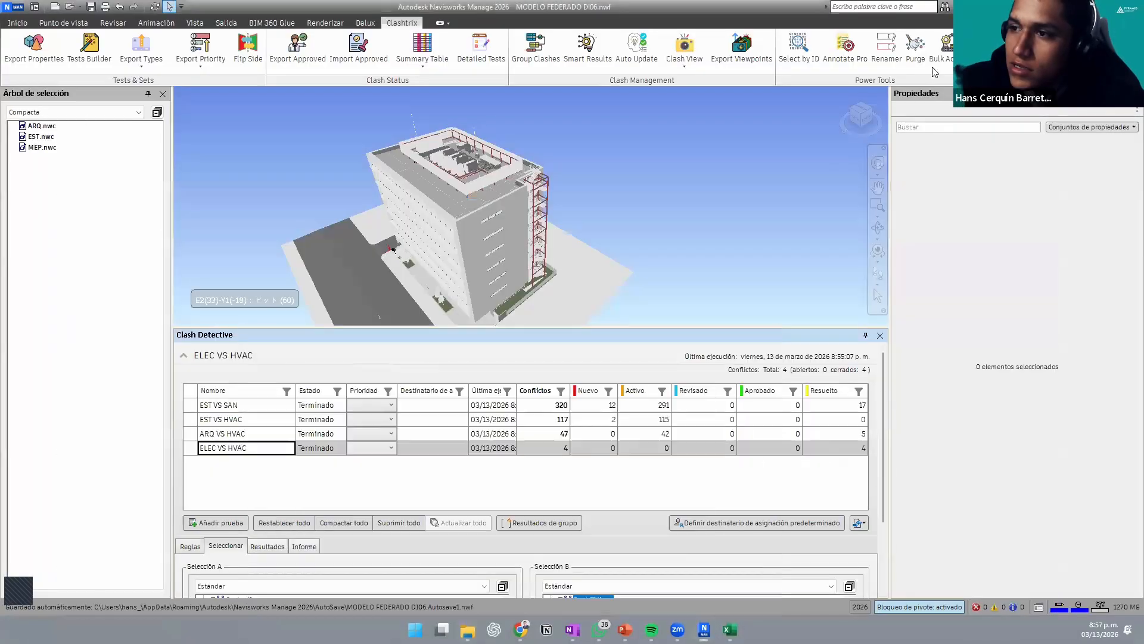
click(142, 63)
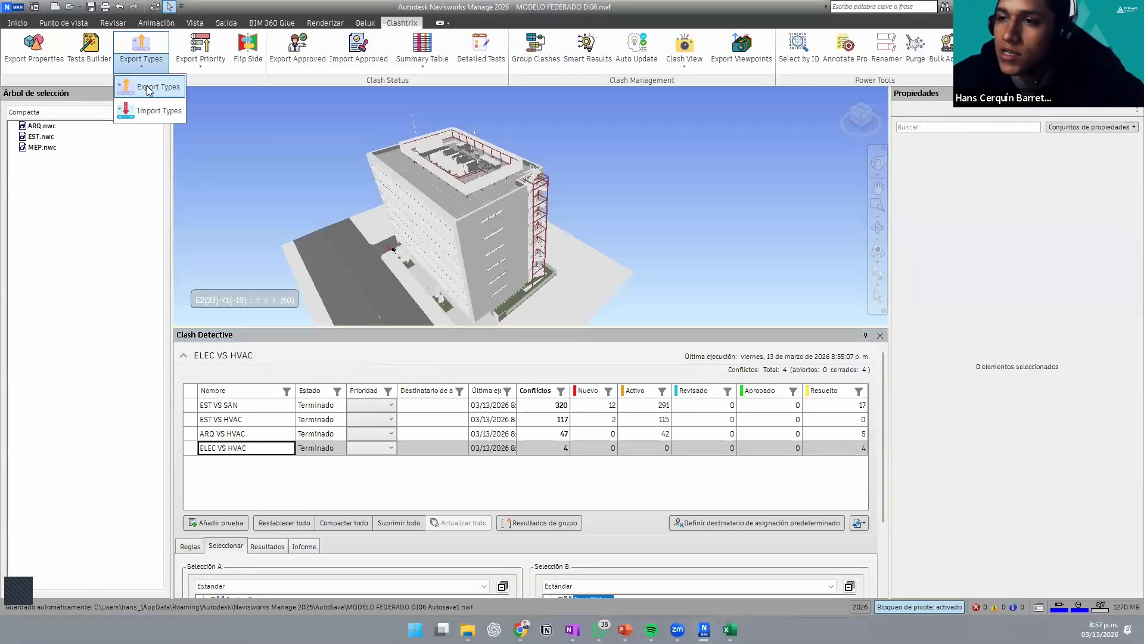
click(149, 88)
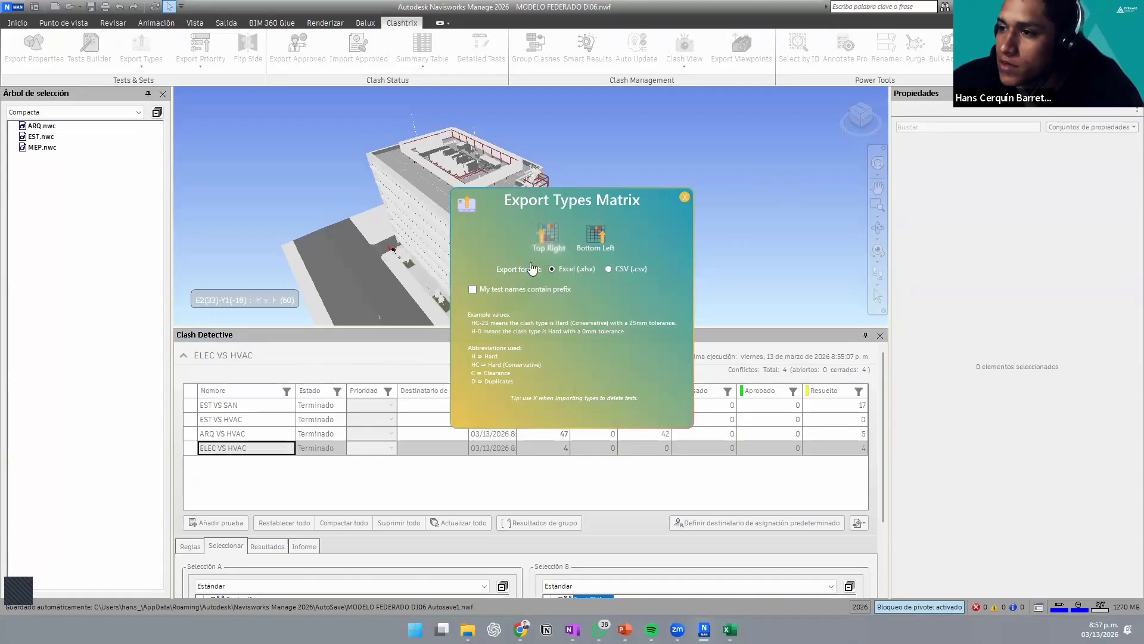
click(473, 290)
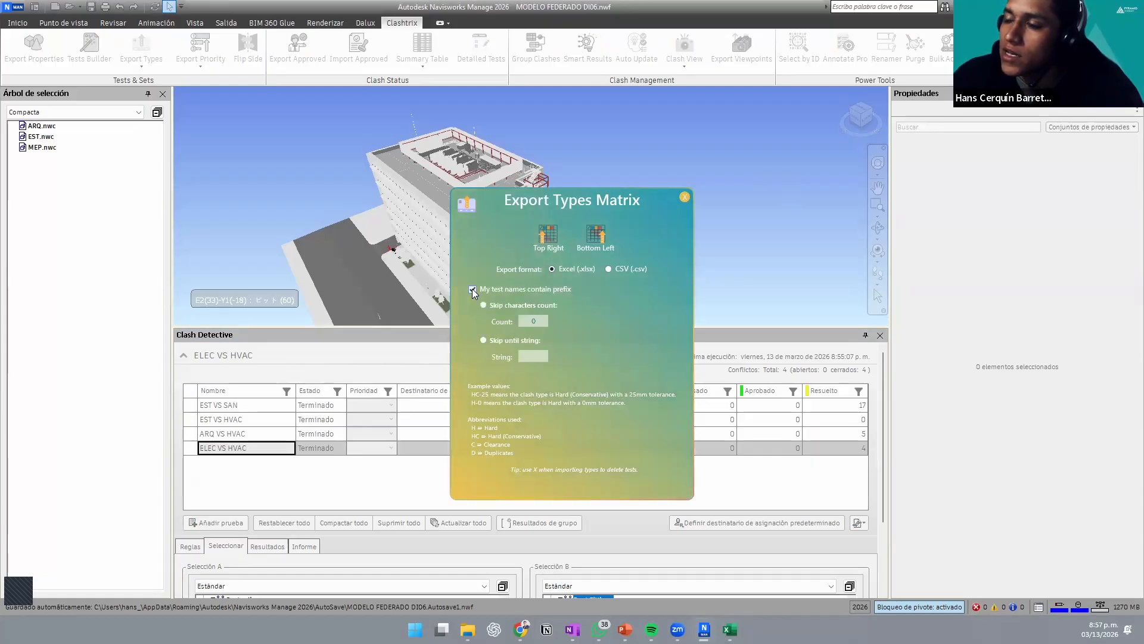
click(472, 289)
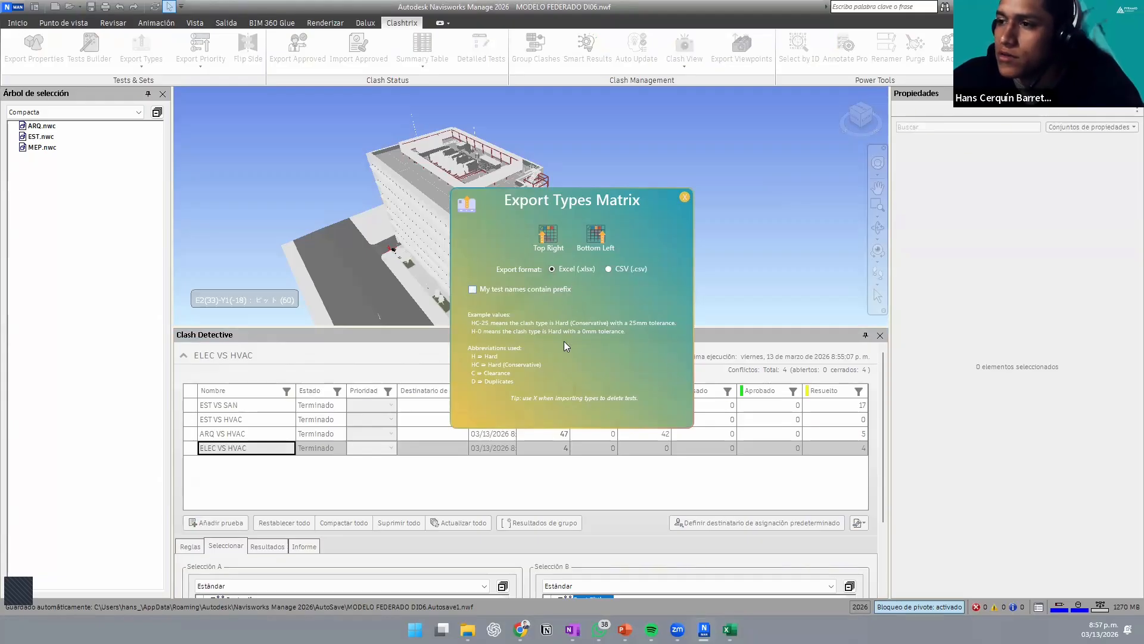
click(548, 235)
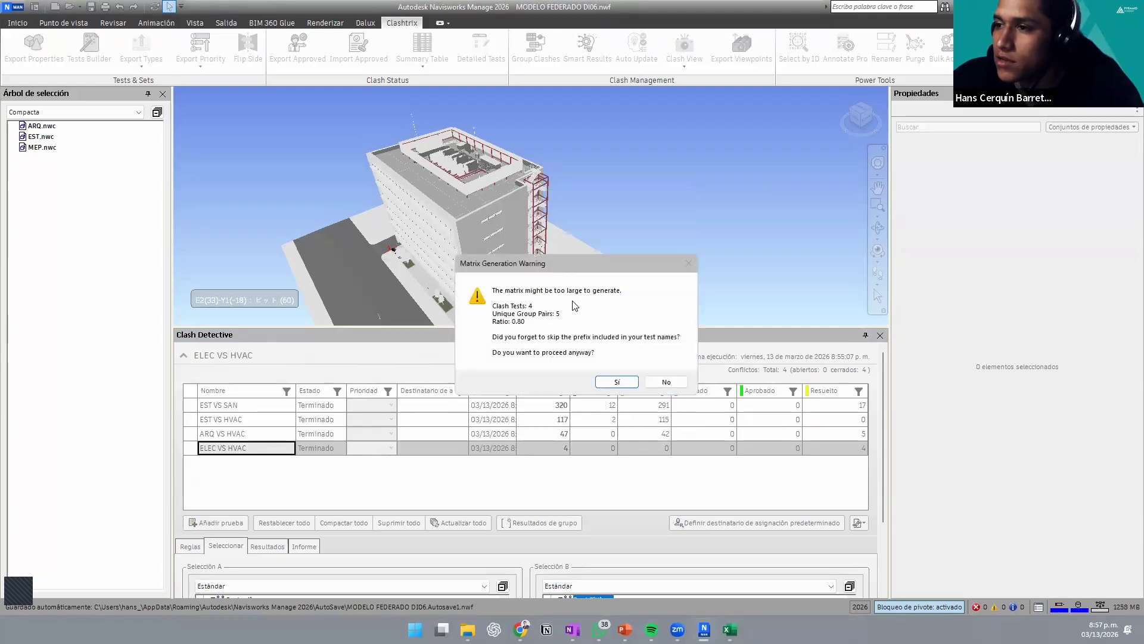
click(615, 382)
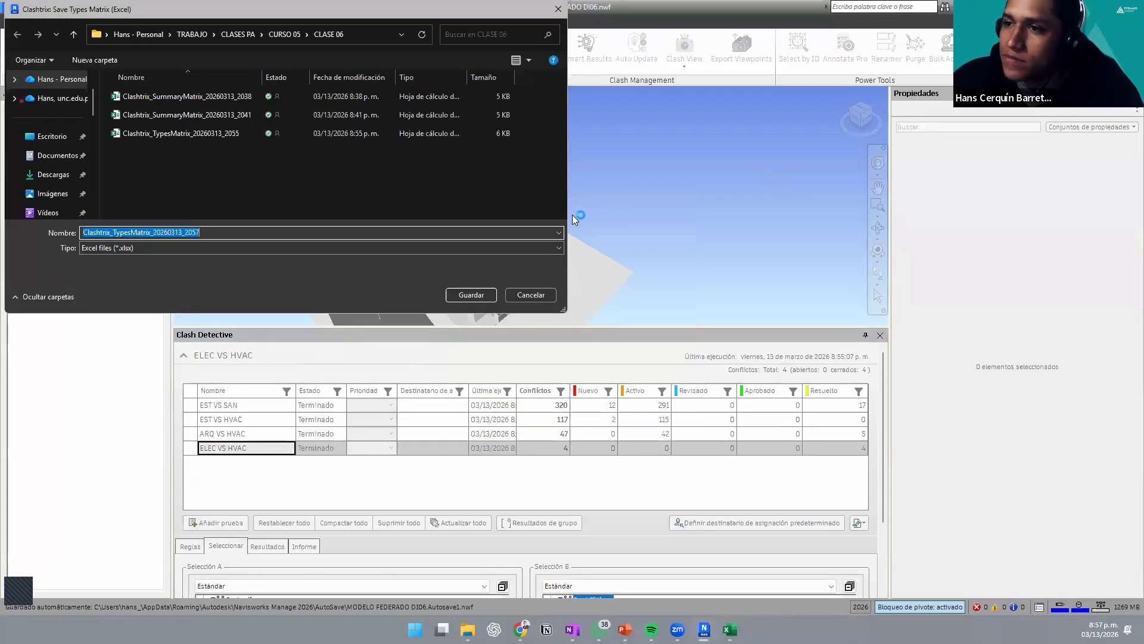
click(471, 296)
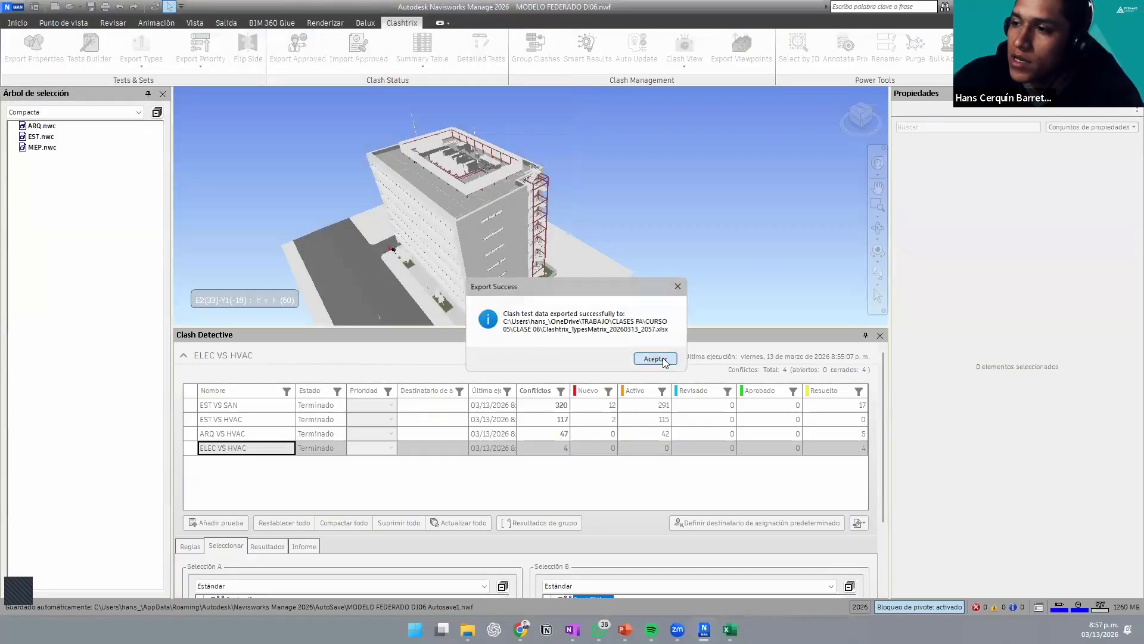
click(657, 358)
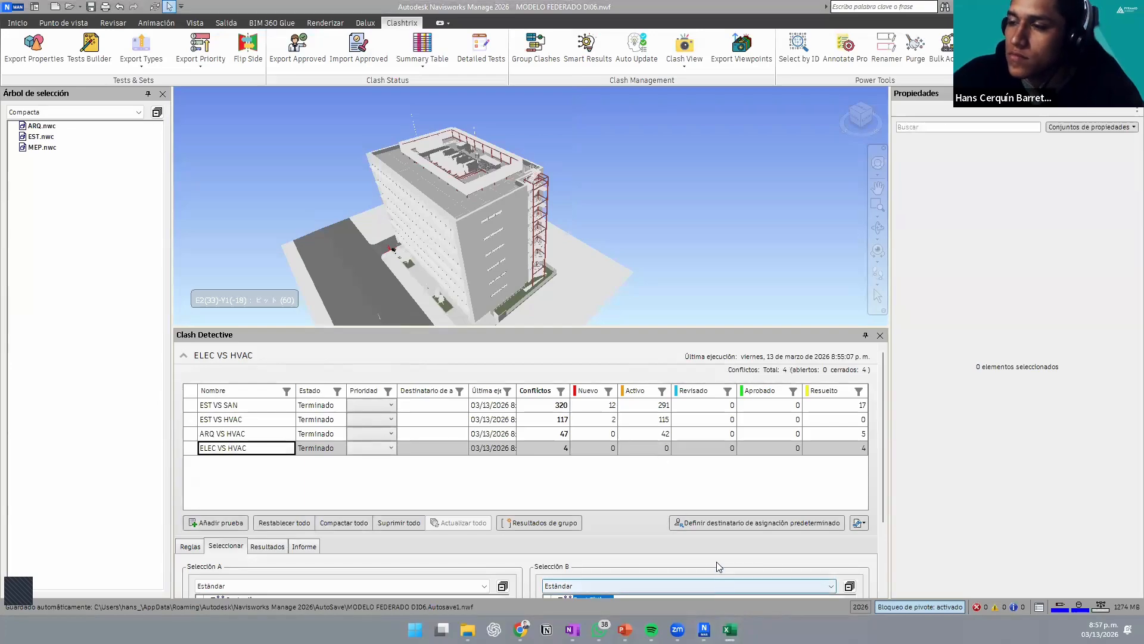
Step: Switch to Excel and widen the HVAC column in Clashtrix_TypesMatrix_20260313_2057
click(730, 630)
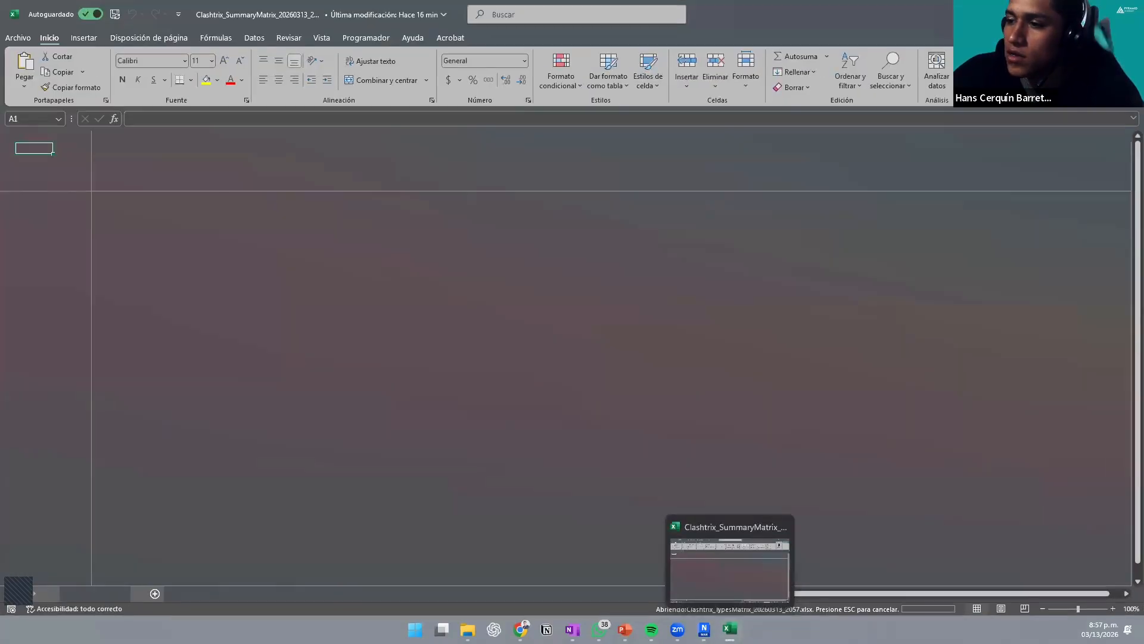
click(701, 301)
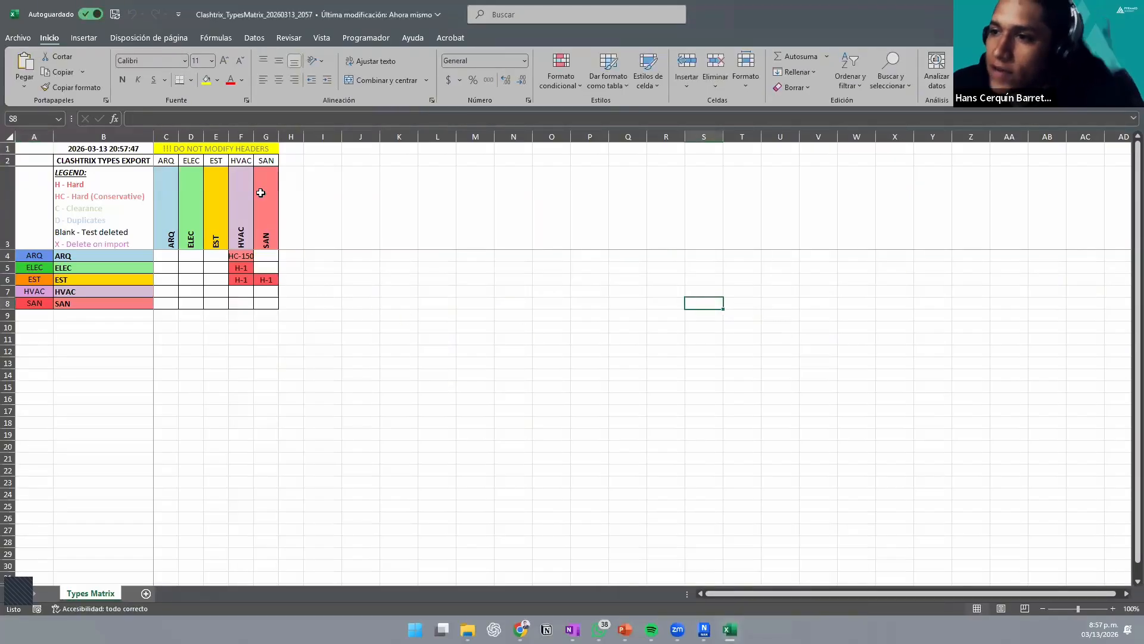
drag(254, 136, 295, 136)
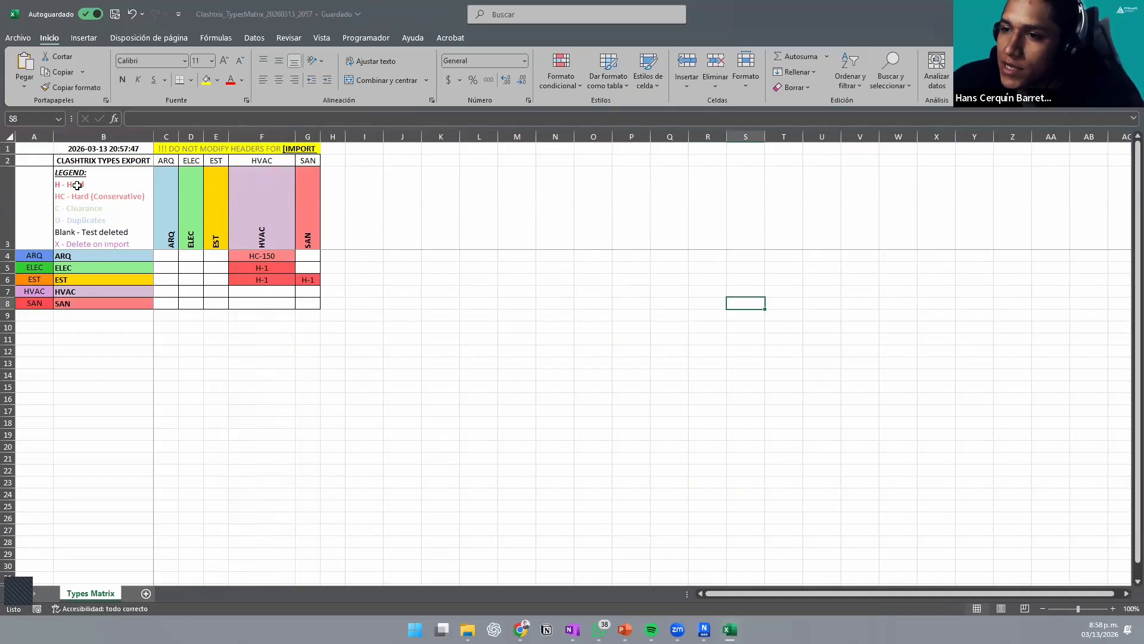
Step: Examine the clash type codes where ARQ, ELEC and EST meet HVAC and where EST meets SAN
click(276, 260)
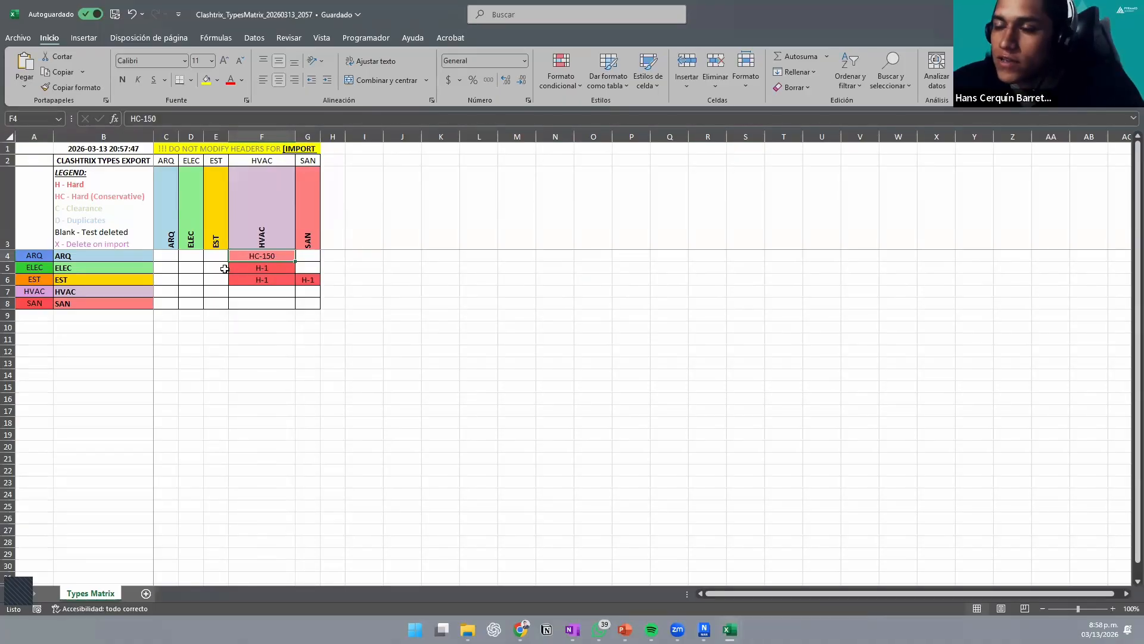
drag(109, 269, 272, 266)
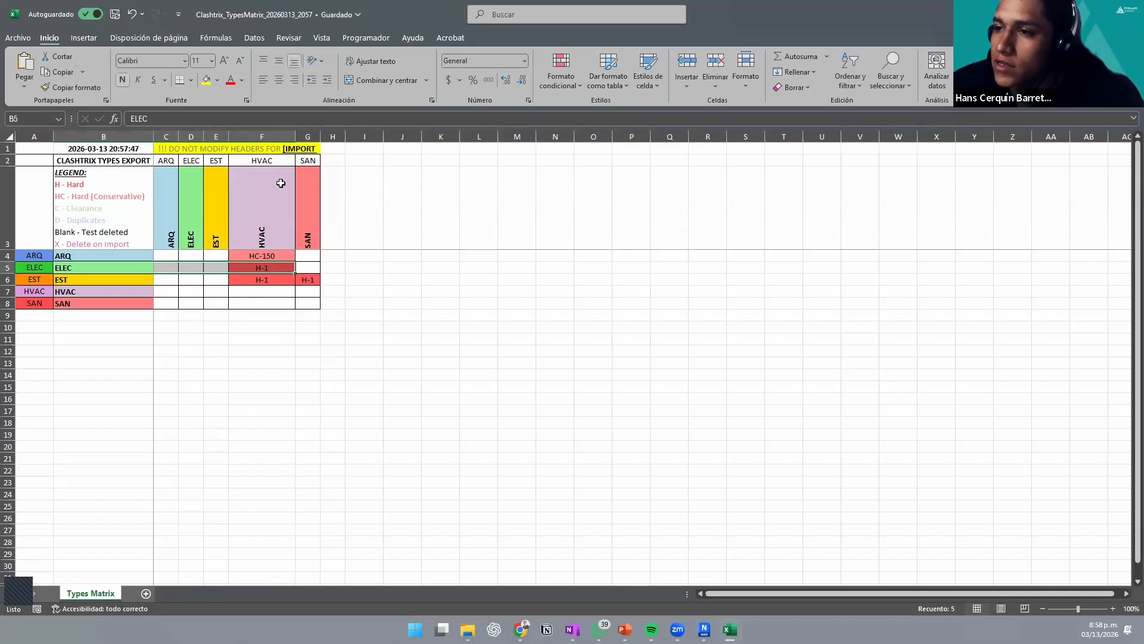
click(267, 270)
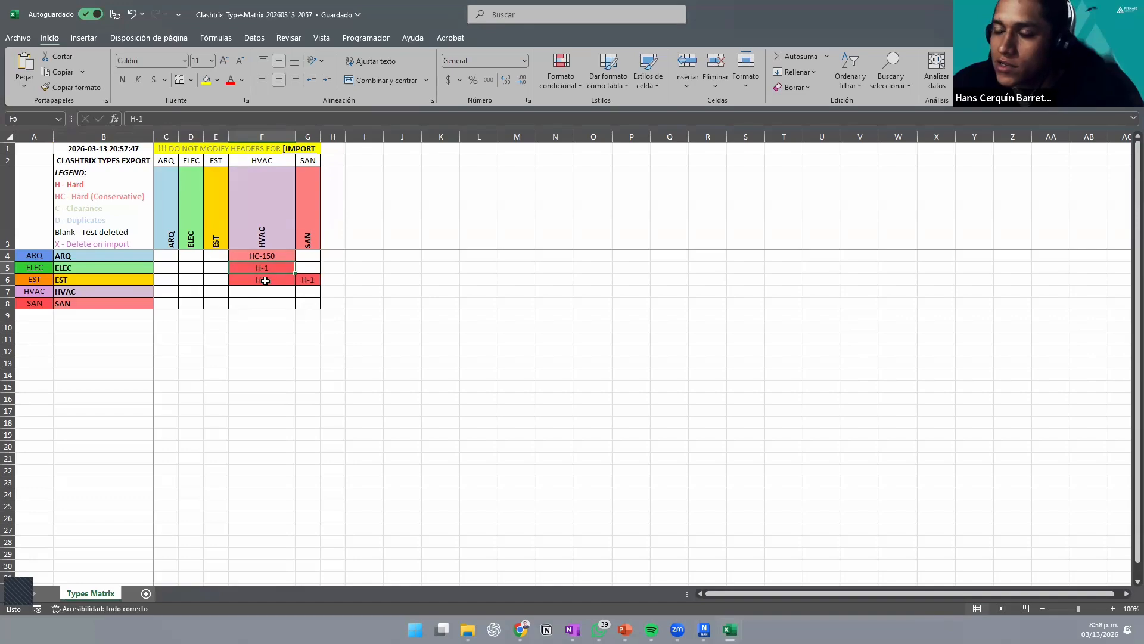
click(266, 281)
click(310, 281)
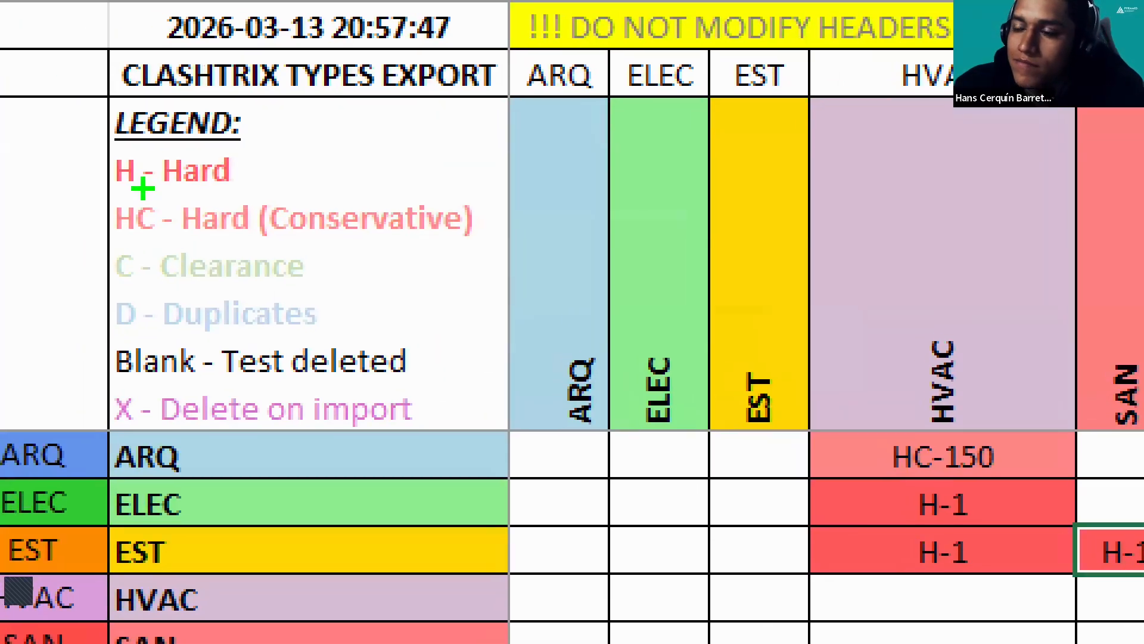
Step: Annotate the zoomed matrix with a frame around the legend and lines linking the Hard and Hard (Conservative) entries to their cells
drag(109, 123, 500, 434)
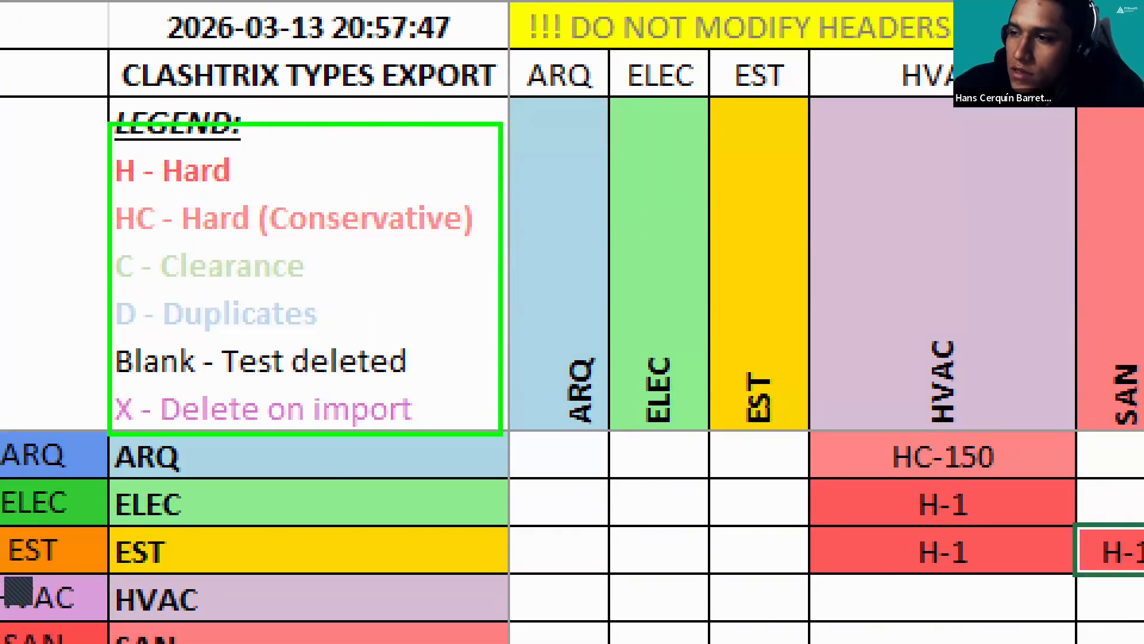
mouse_move(255, 174)
mouse_down()
mouse_move(859, 587)
mouse_move(761, 500)
mouse_move(831, 510)
mouse_move(826, 520)
mouse_up()
mouse_move(256, 177)
mouse_down()
mouse_move(685, 542)
mouse_move(843, 558)
mouse_up()
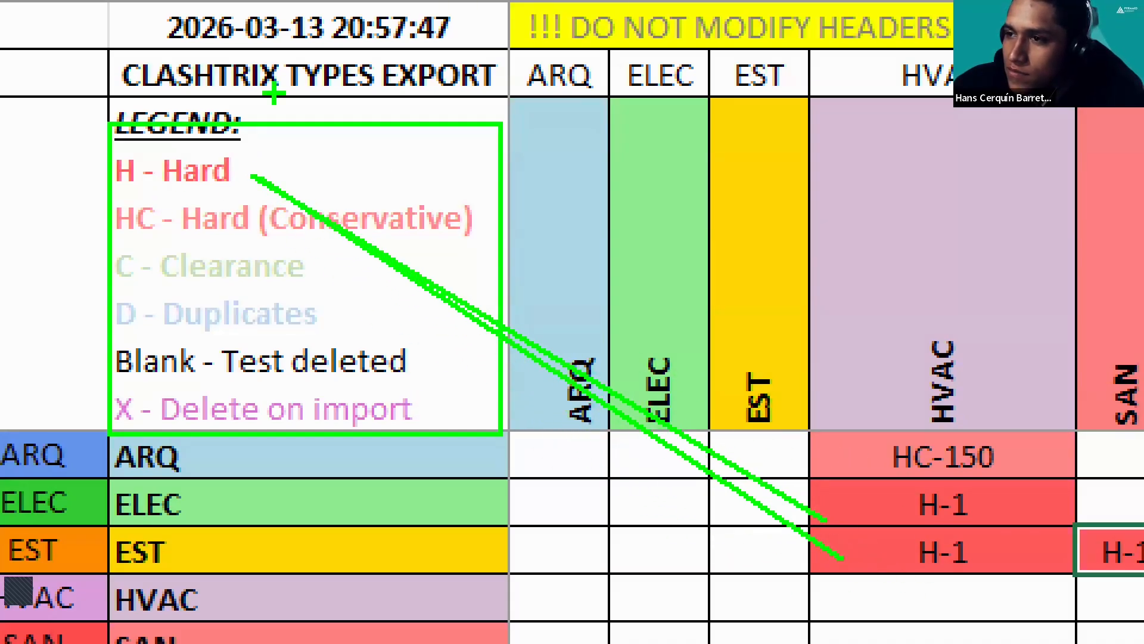
mouse_move(256, 177)
mouse_down()
mouse_move(1073, 606)
mouse_move(1070, 551)
mouse_move(1098, 562)
mouse_up()
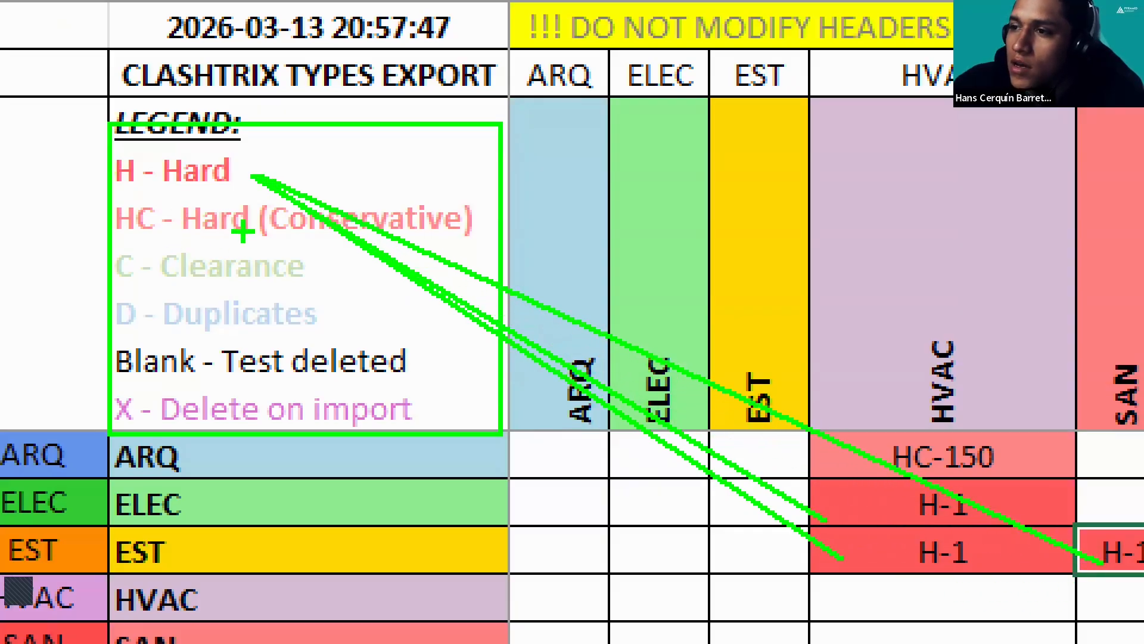
mouse_move(106, 189)
ctrl+mouse_down()
mouse_move(371, 243)
mouse_move(493, 244)
mouse_move(895, 455)
ctrl+mouse_up()
key(Escape)
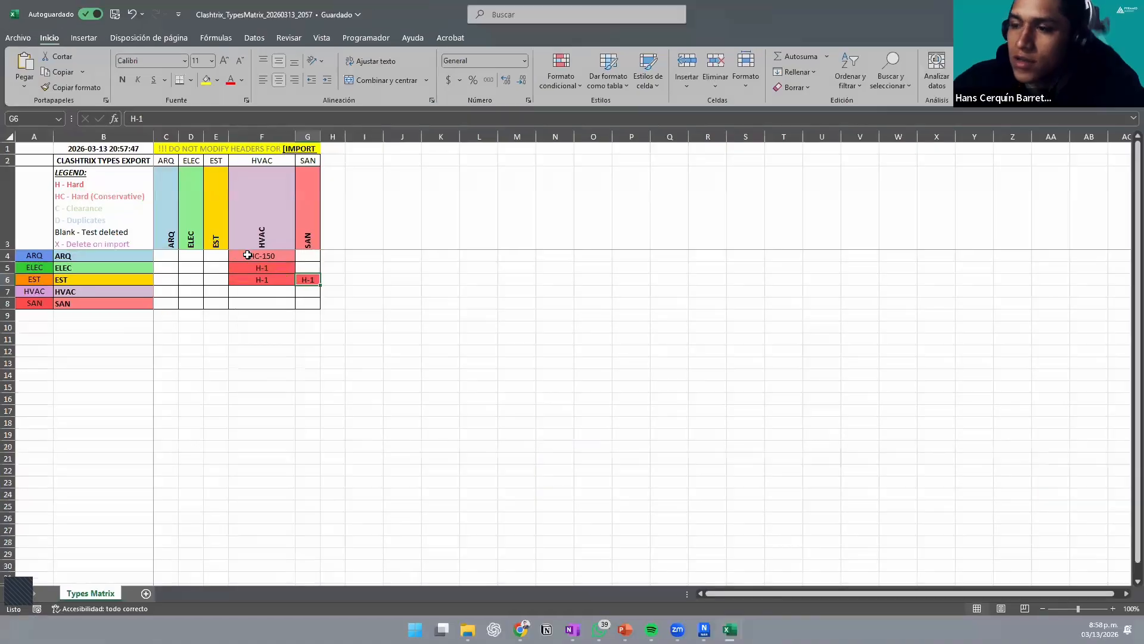
Step: Save the types matrix workbook, then close it and the open summary matrix workbook
click(391, 237)
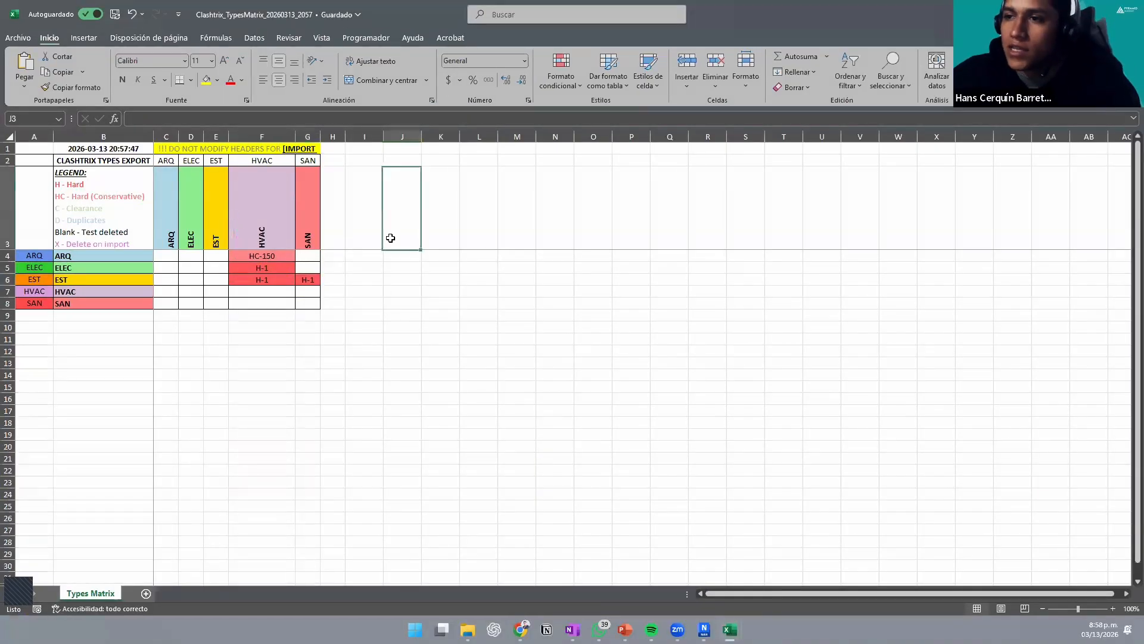
click(119, 16)
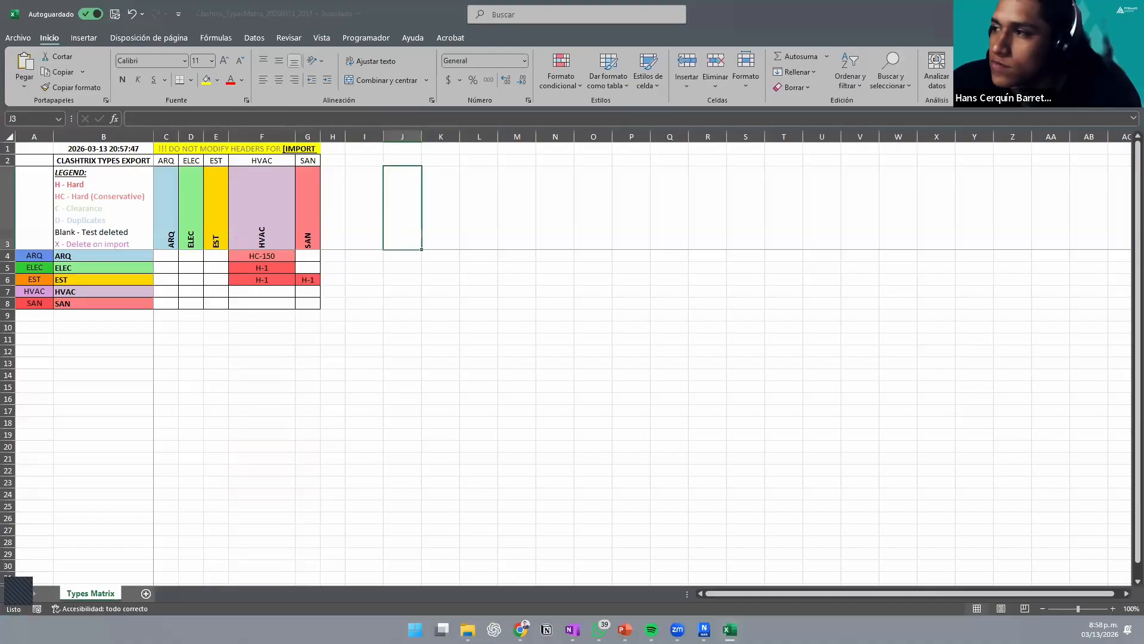
click(1129, 9)
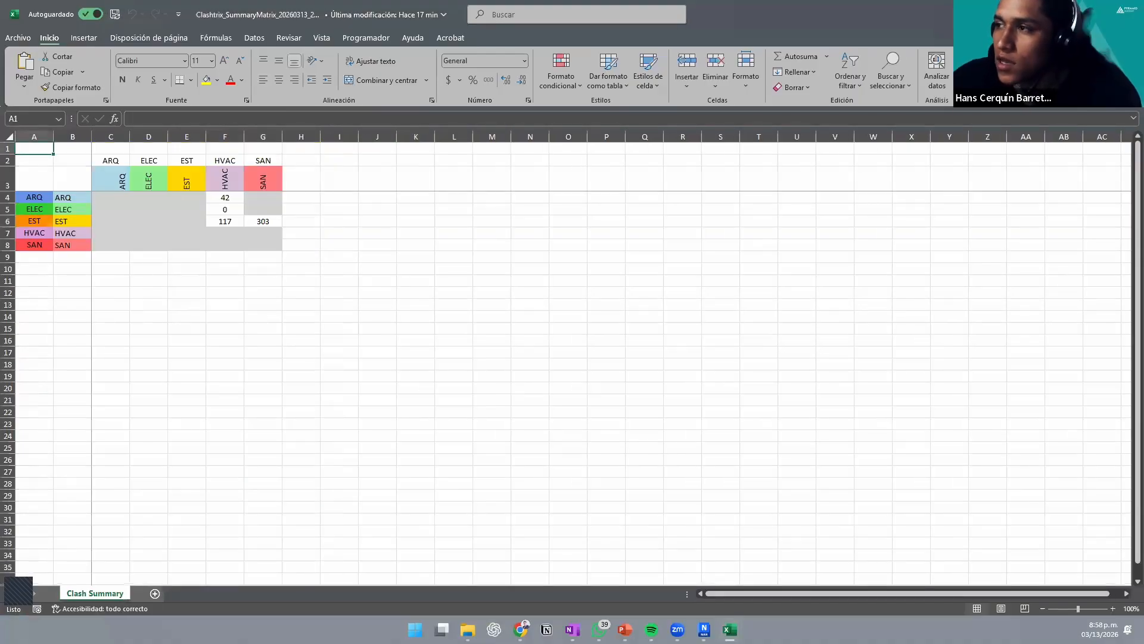
click(1129, 9)
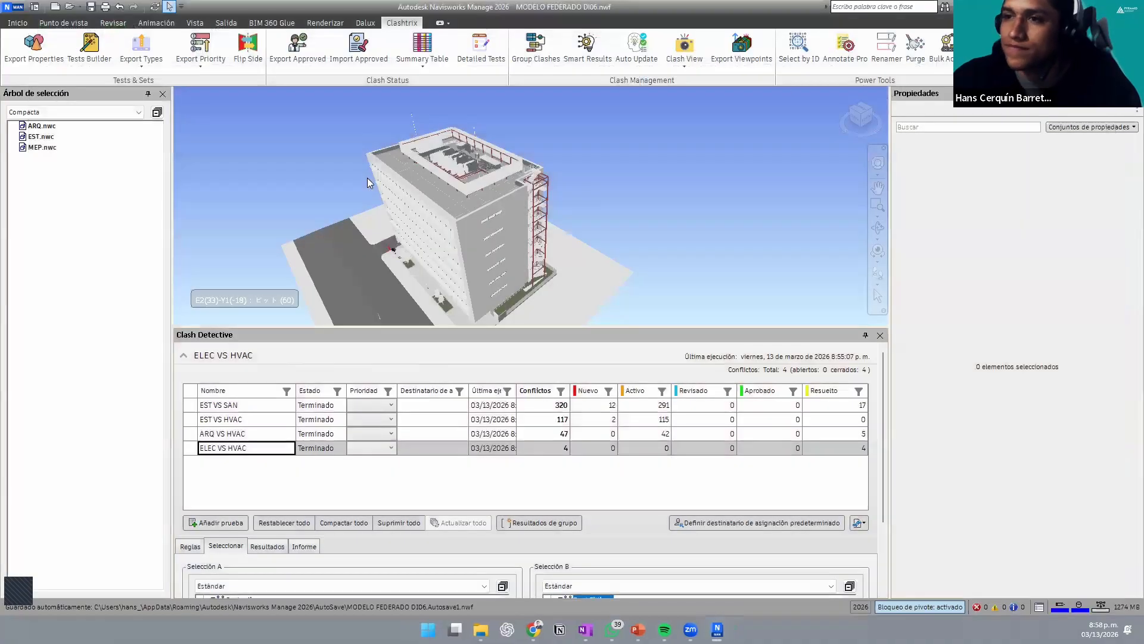
Step: Set priority 1 - Alto for EST VS SAN and ELEC VS HVAC, and 2 - Medio for EST VS HVAC and ARQ VS HVAC
click(206, 66)
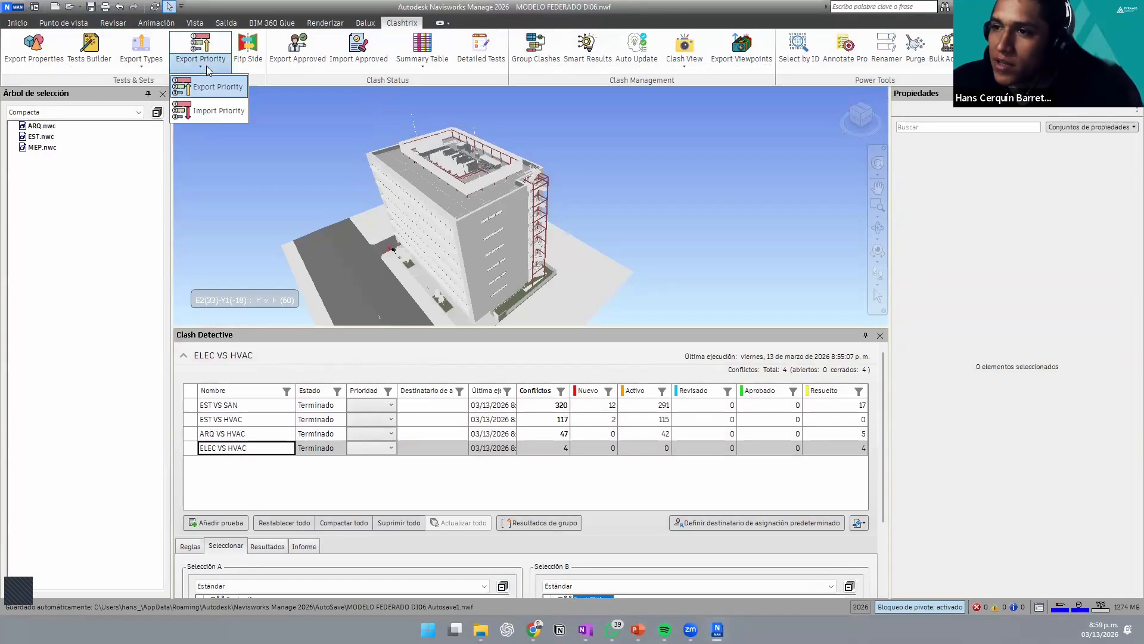
click(210, 87)
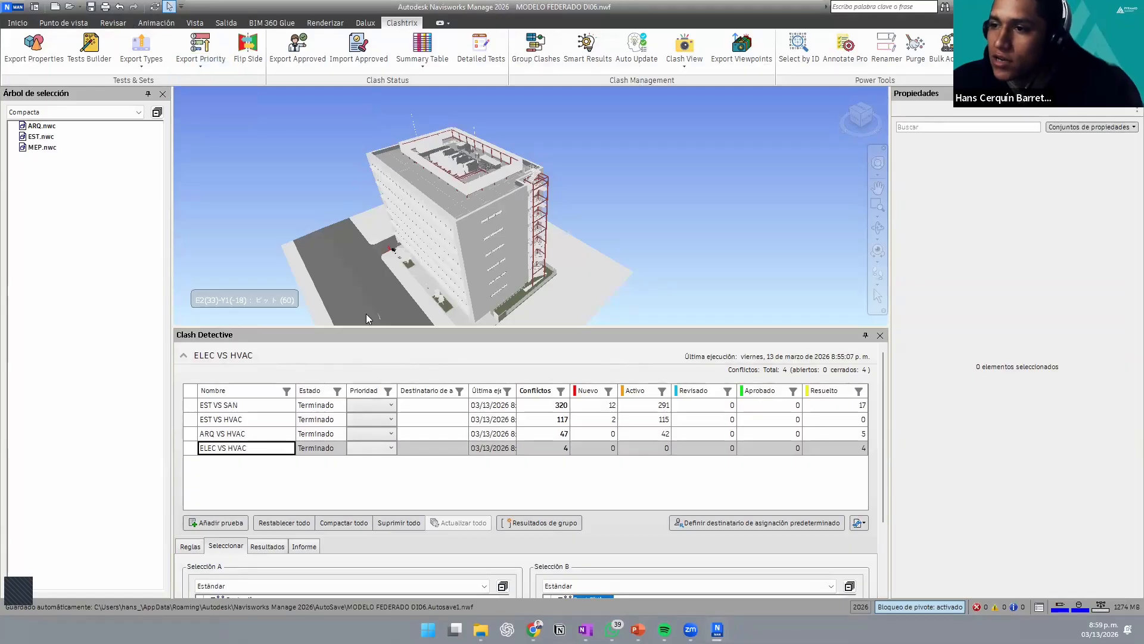
click(390, 419)
click(373, 420)
click(390, 419)
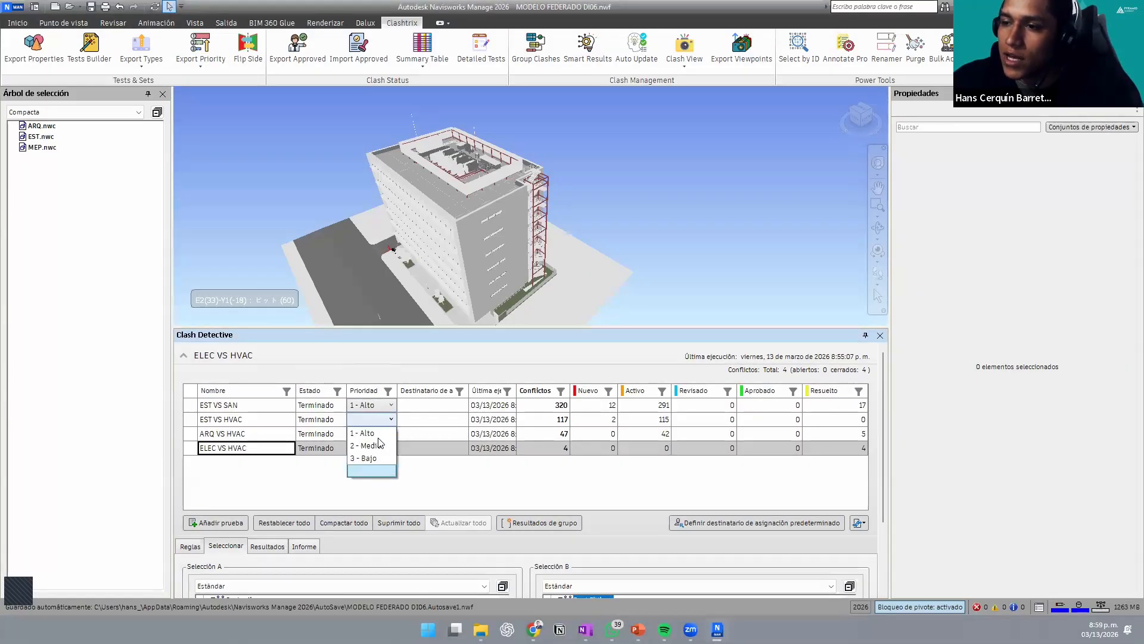
click(369, 446)
click(388, 434)
click(372, 460)
click(372, 452)
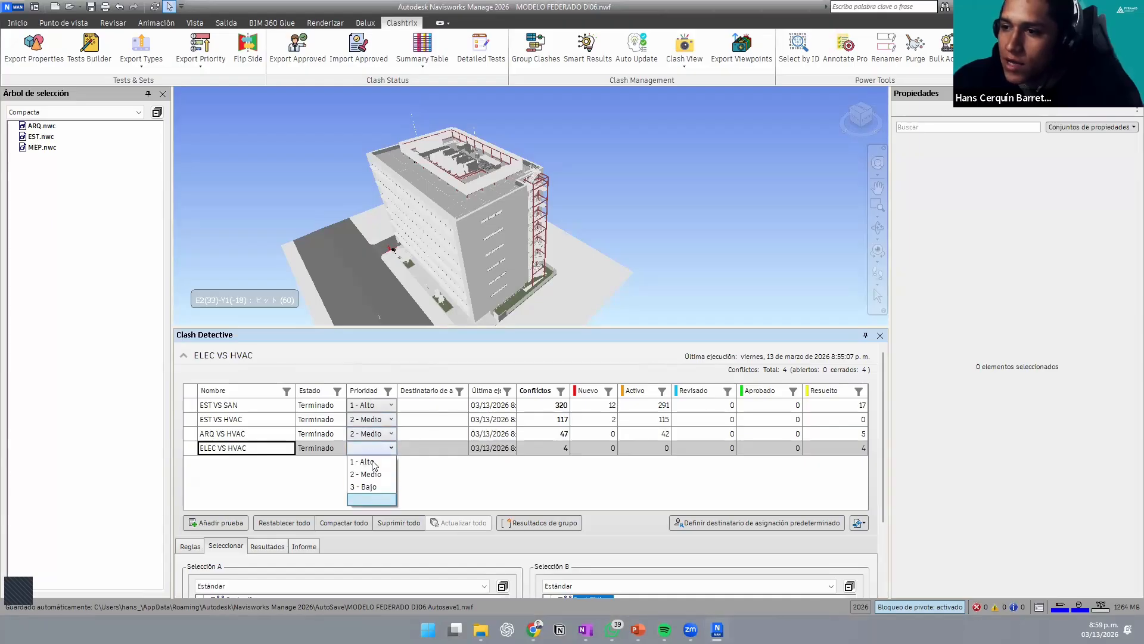
click(364, 462)
Step: Export the clash priority matrix to Excel as Top Right, saving it as Clashtrix_PriorityMatrix_20260313_2059
click(198, 66)
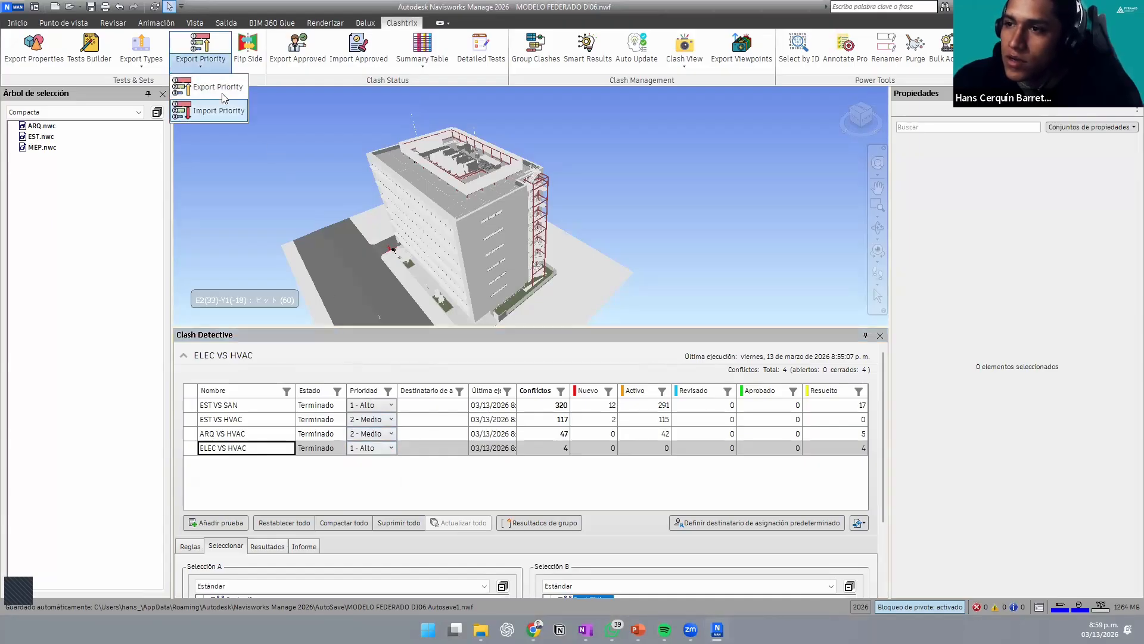
click(224, 98)
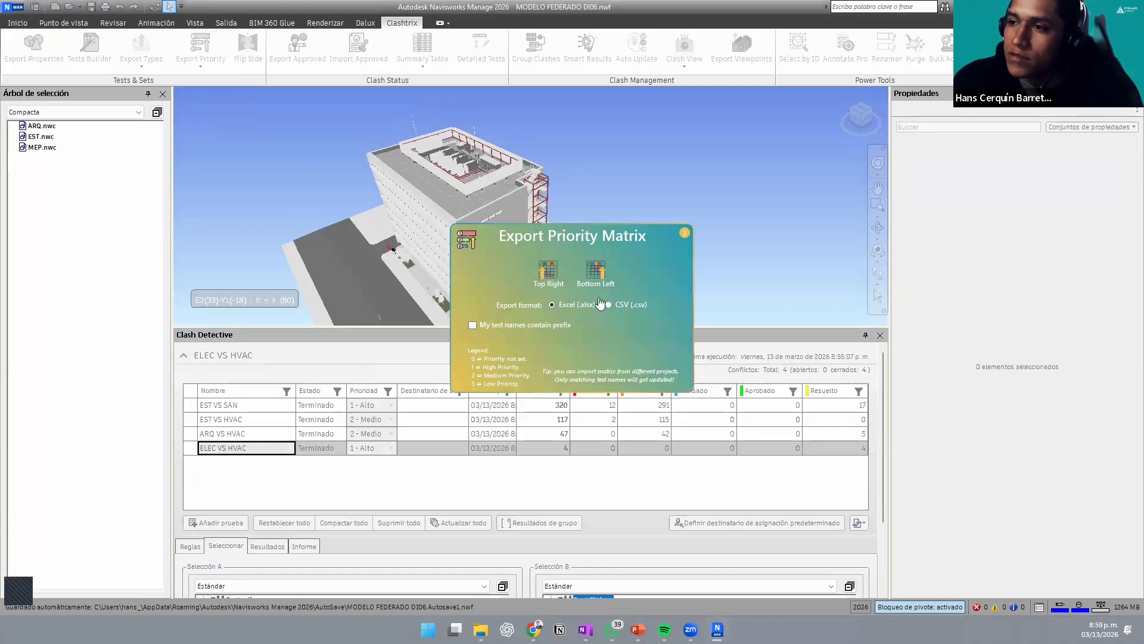
click(545, 271)
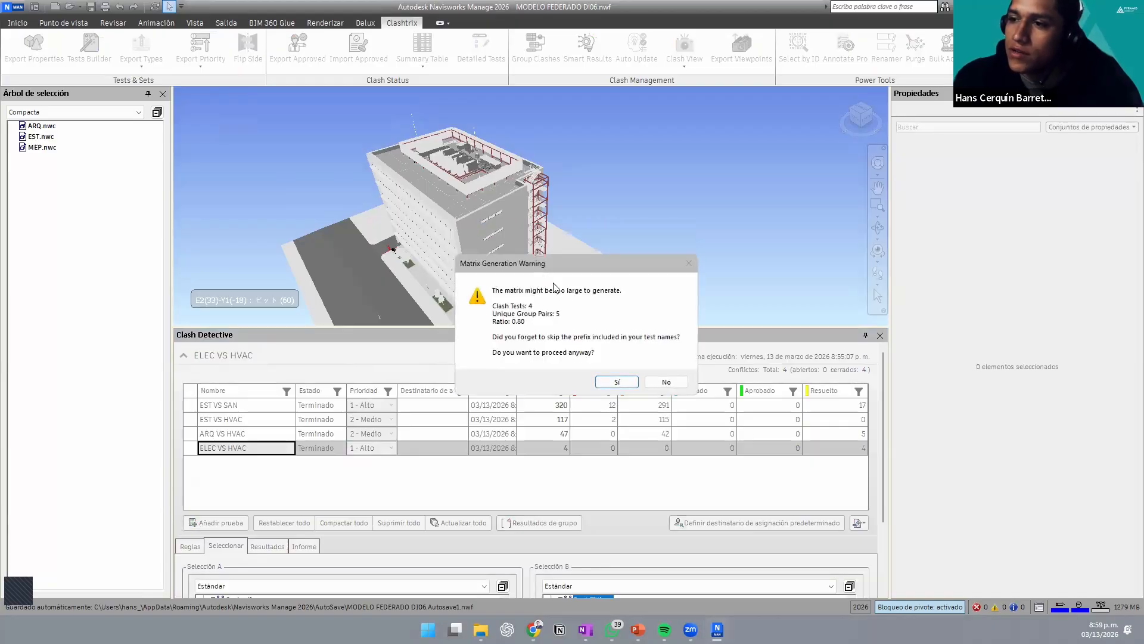
click(618, 382)
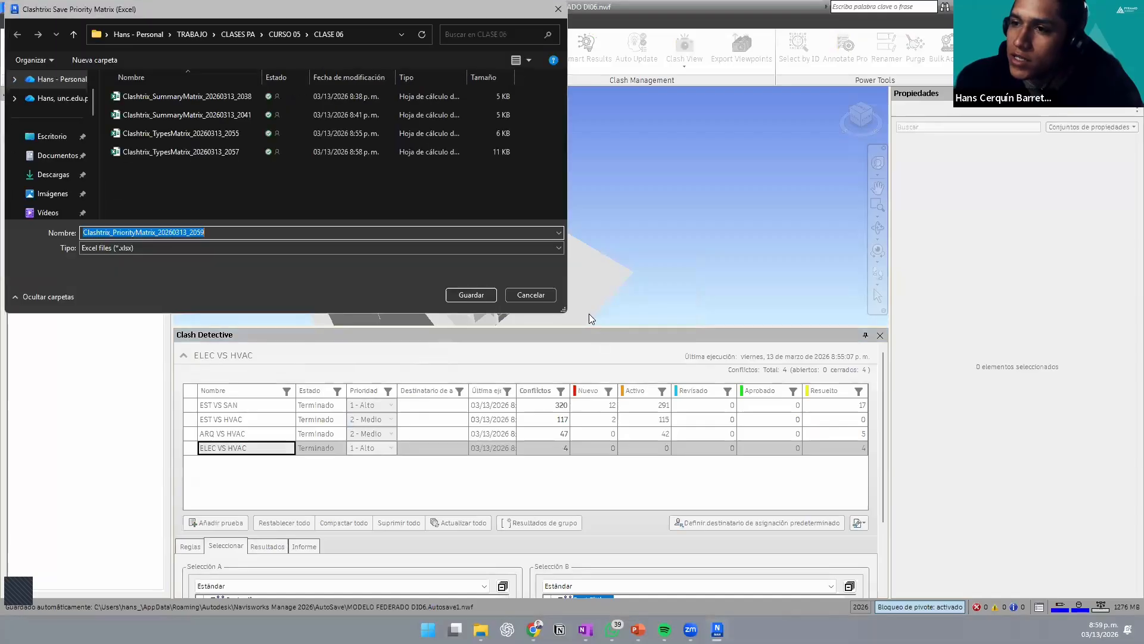
click(470, 295)
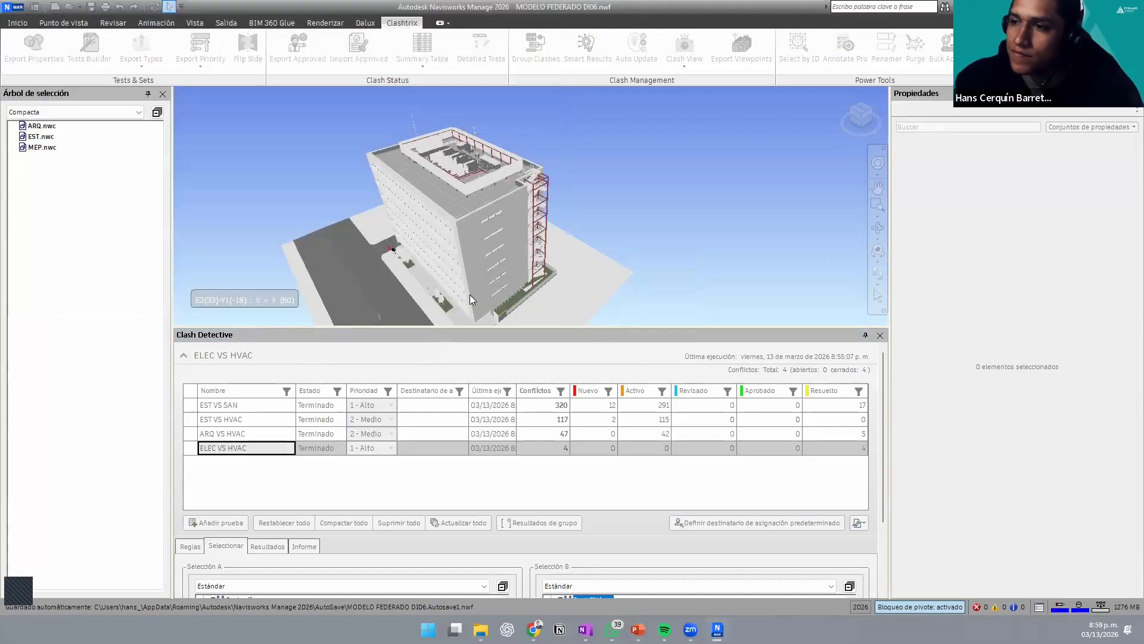
click(650, 357)
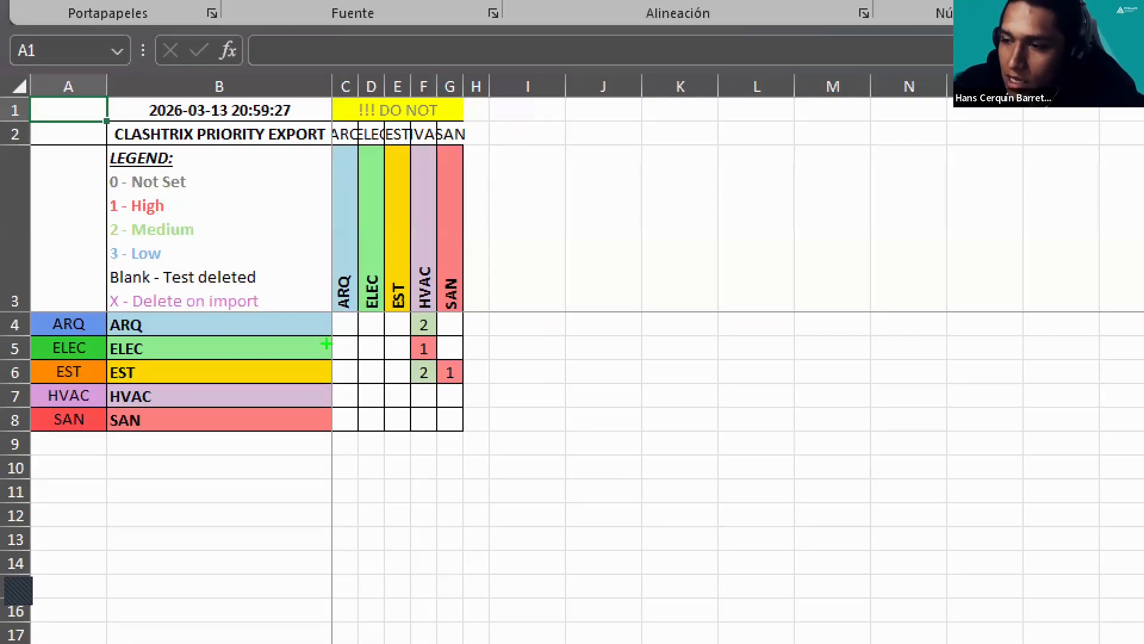
Step: Draw a frame around the zoomed priority matrix and widen its discipline columns to fit their header names
mouse_move(493, 448)
mouse_down()
mouse_move(230, 127)
mouse_move(178, 94)
mouse_up()
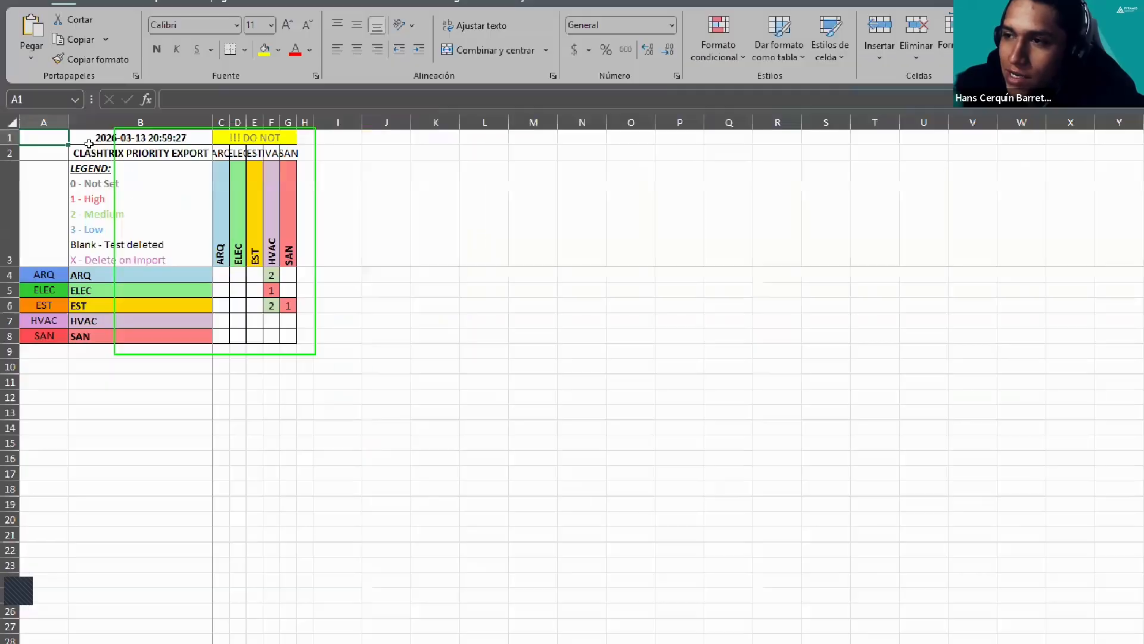
drag(358, 86, 384, 83)
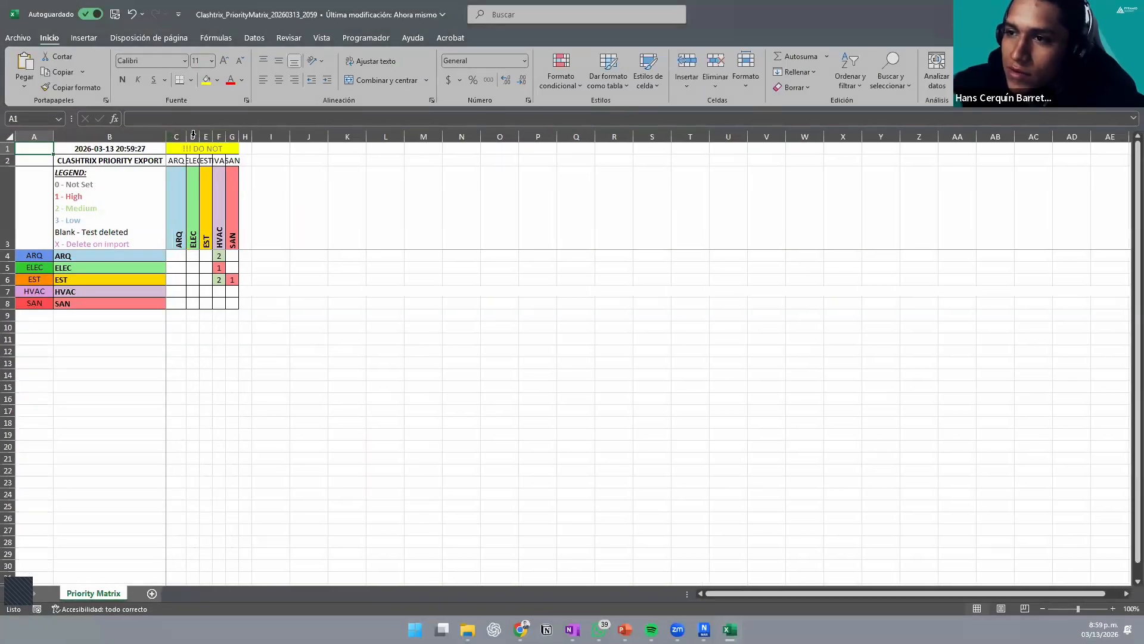
click(194, 137)
drag(199, 137, 271, 132)
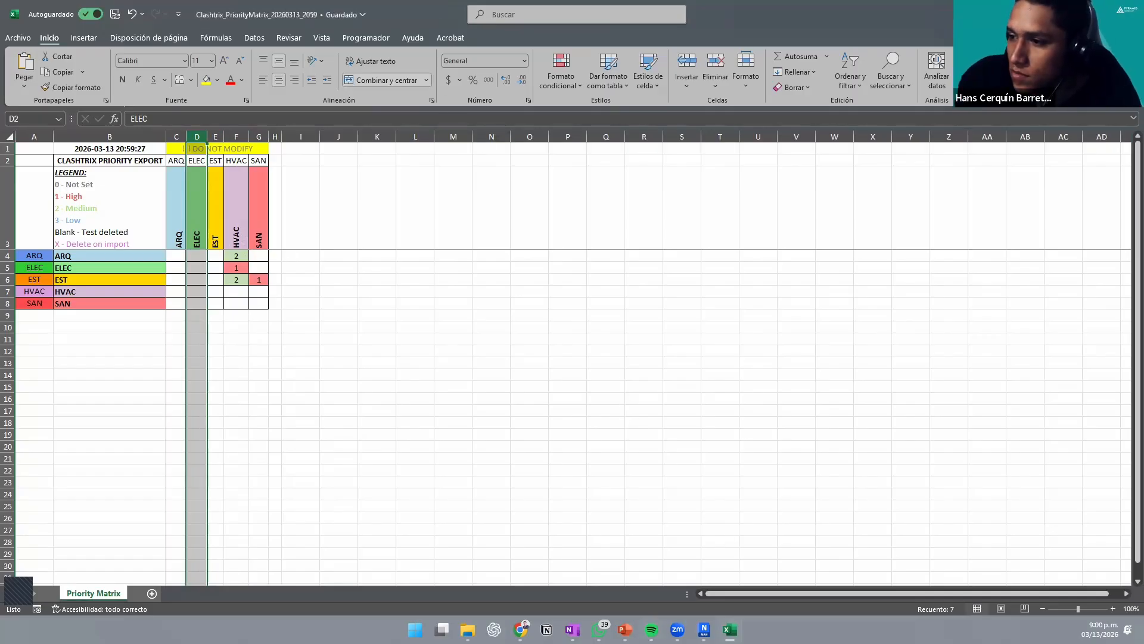
Step: Switch to Navisworks and set the ARQ VS HVAC priority to 3 - Bajo, then close the open priority matrix workbook in Excel
key(alt+Tab)
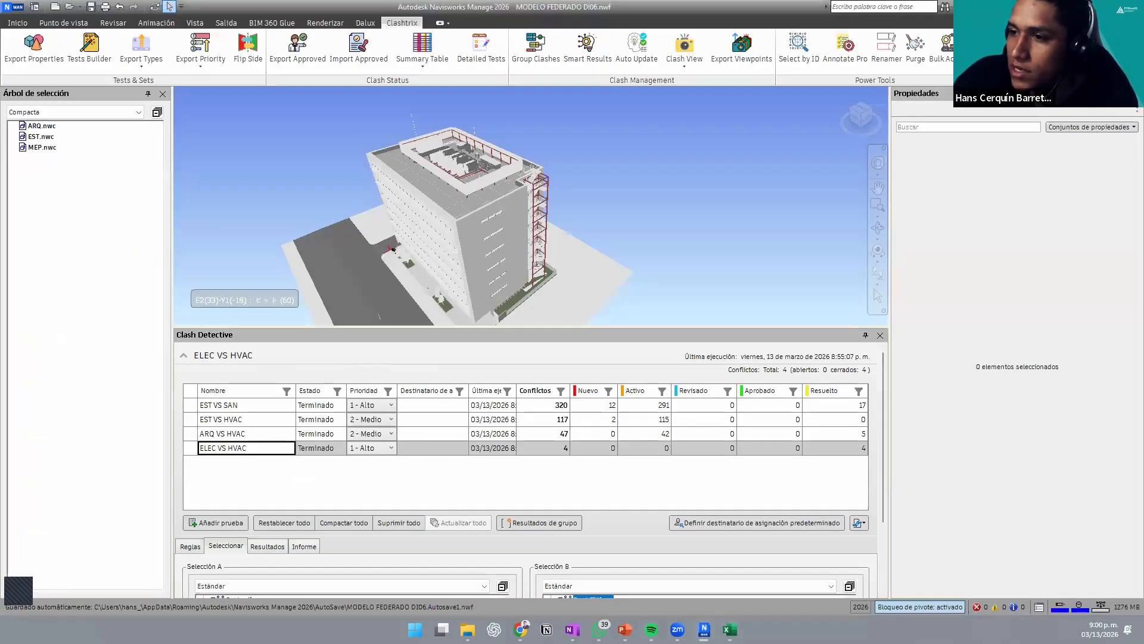
click(384, 435)
click(385, 475)
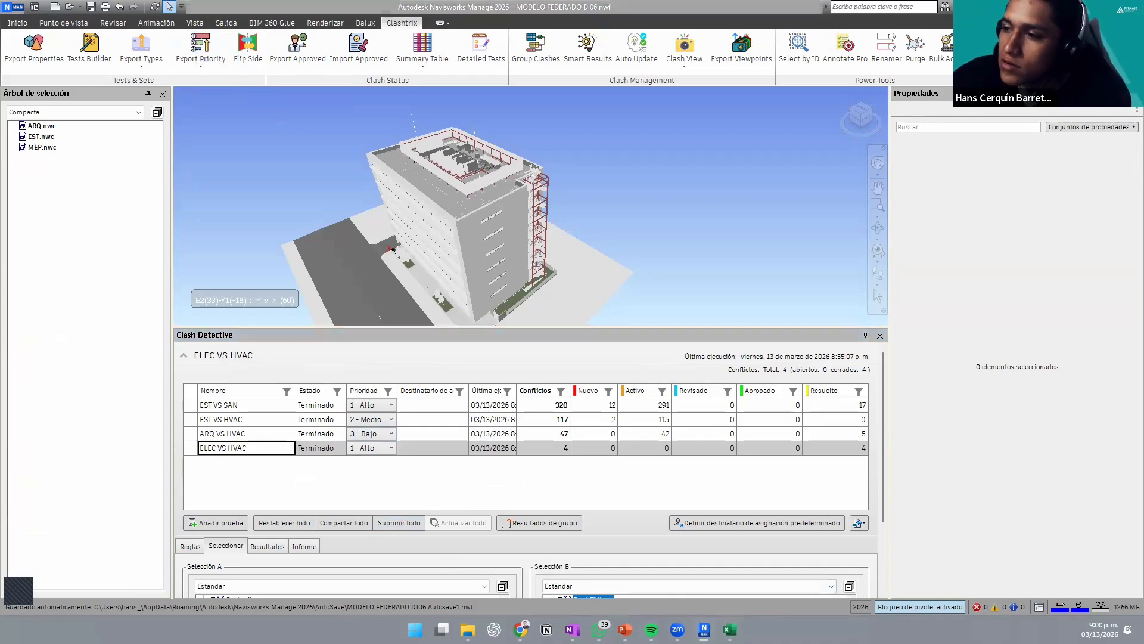
key(alt+Tab)
key(alt+Tab)
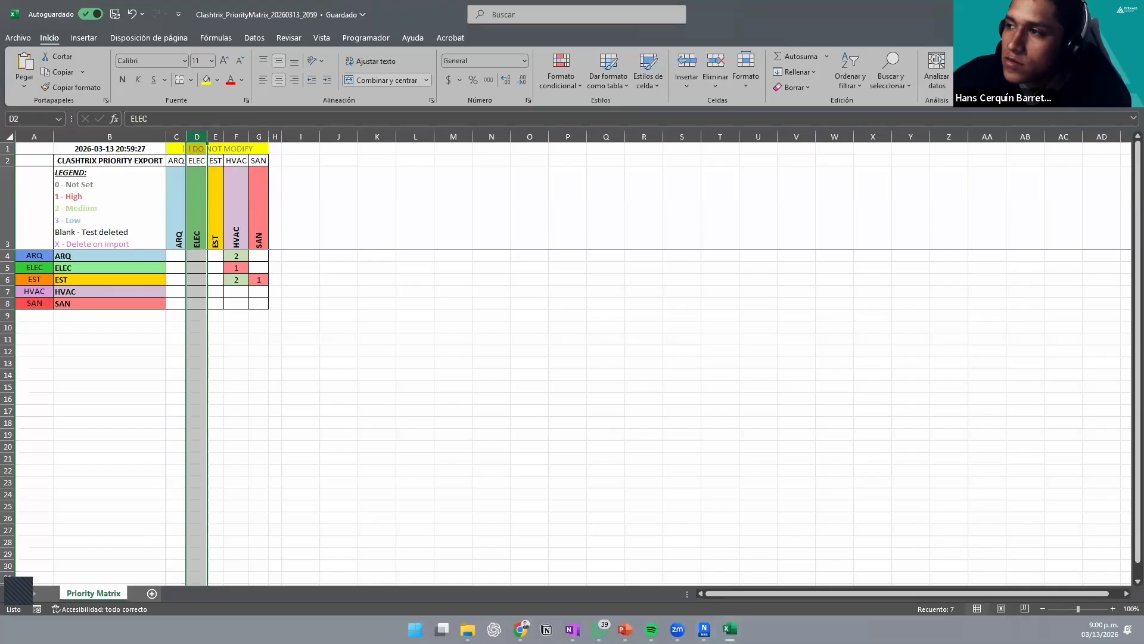
click(1130, 11)
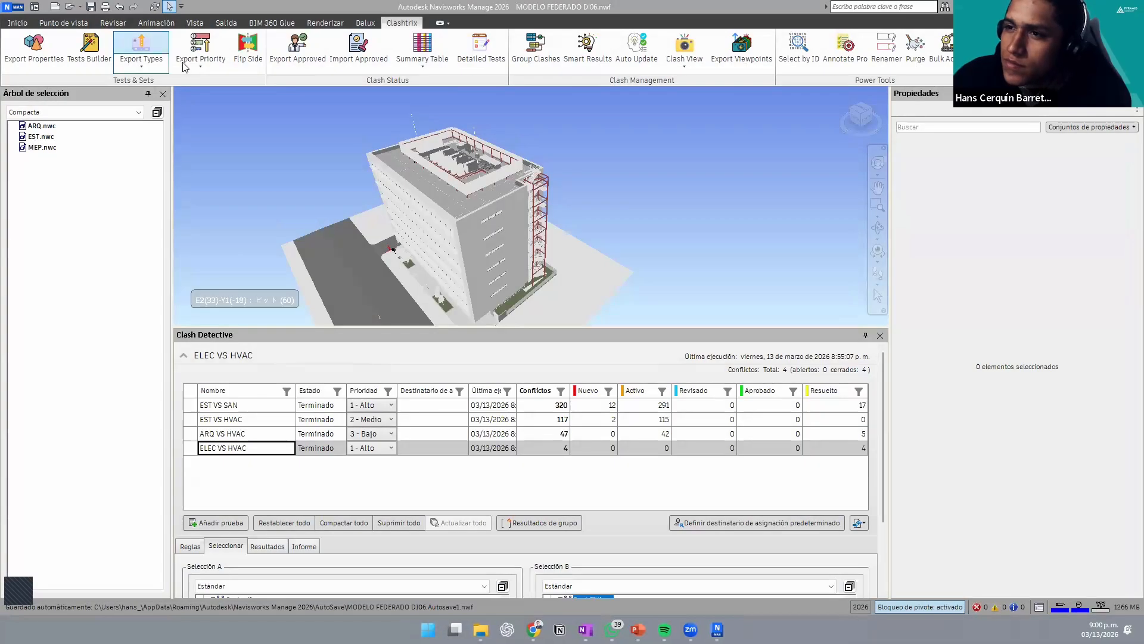
Step: Export the updated clash priority matrix to Excel as Top Right, saving it as Clashtrix_PriorityMatrix_20260313_2100
click(200, 58)
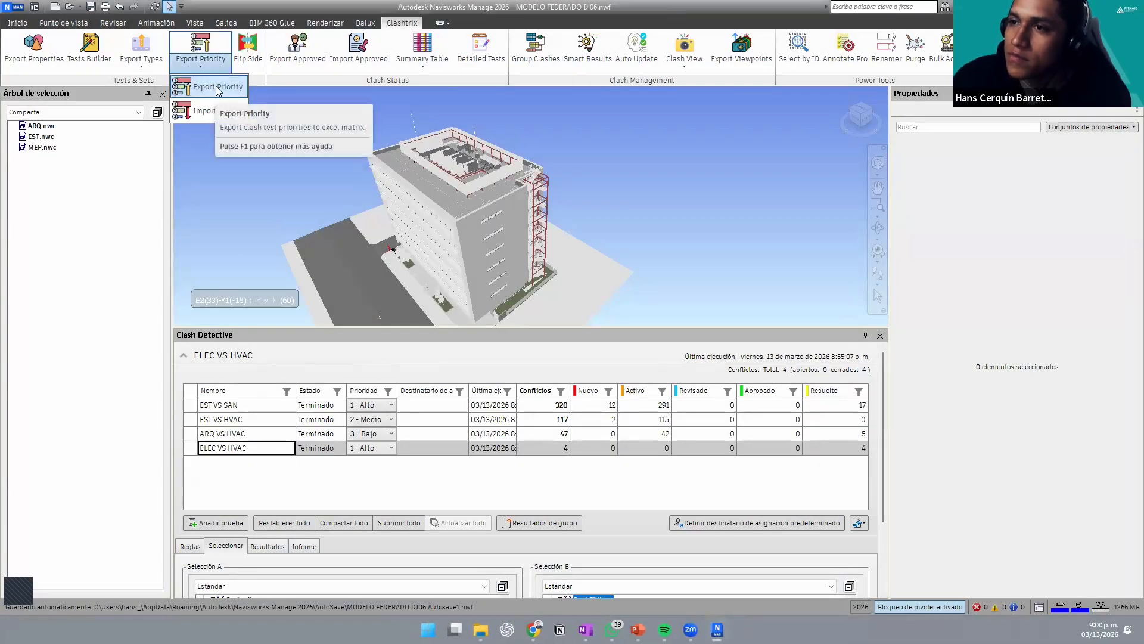
click(210, 89)
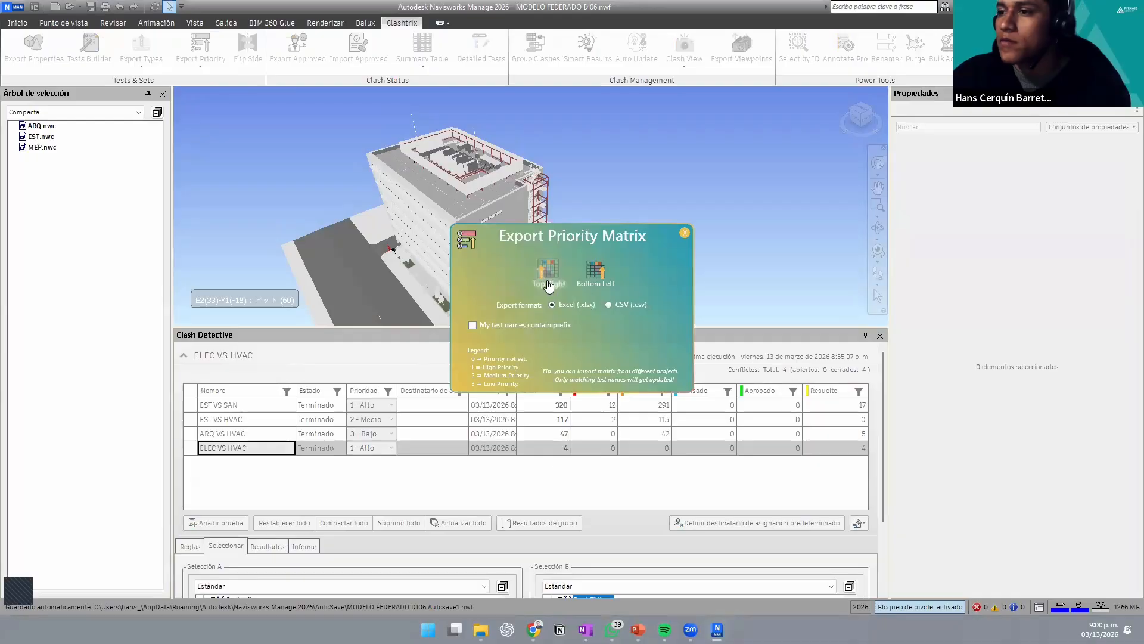
click(548, 285)
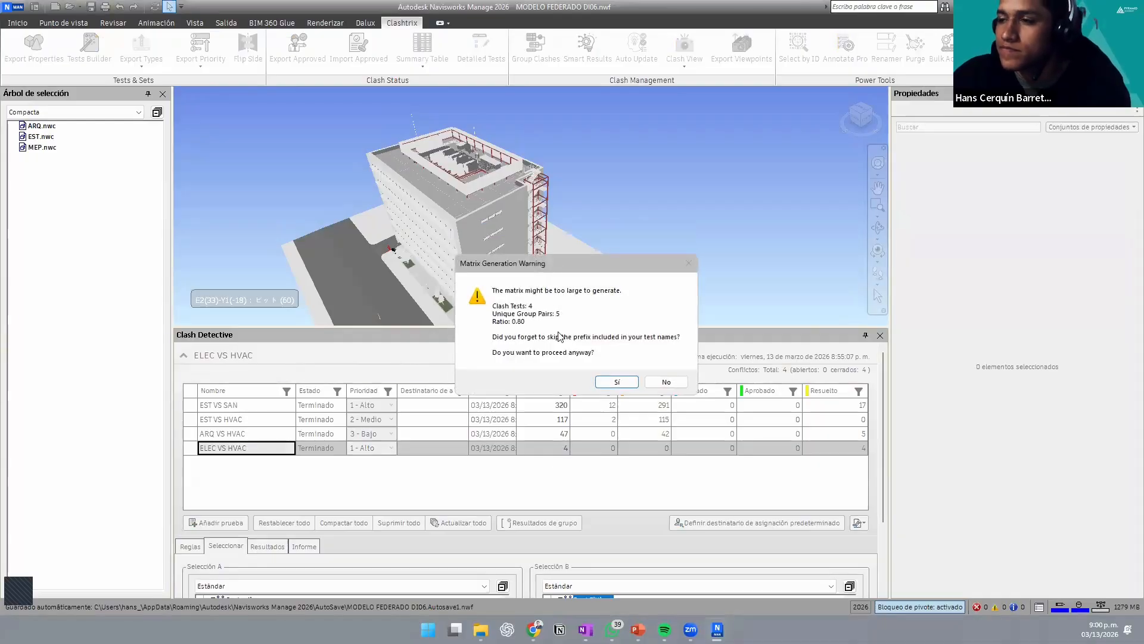
click(617, 382)
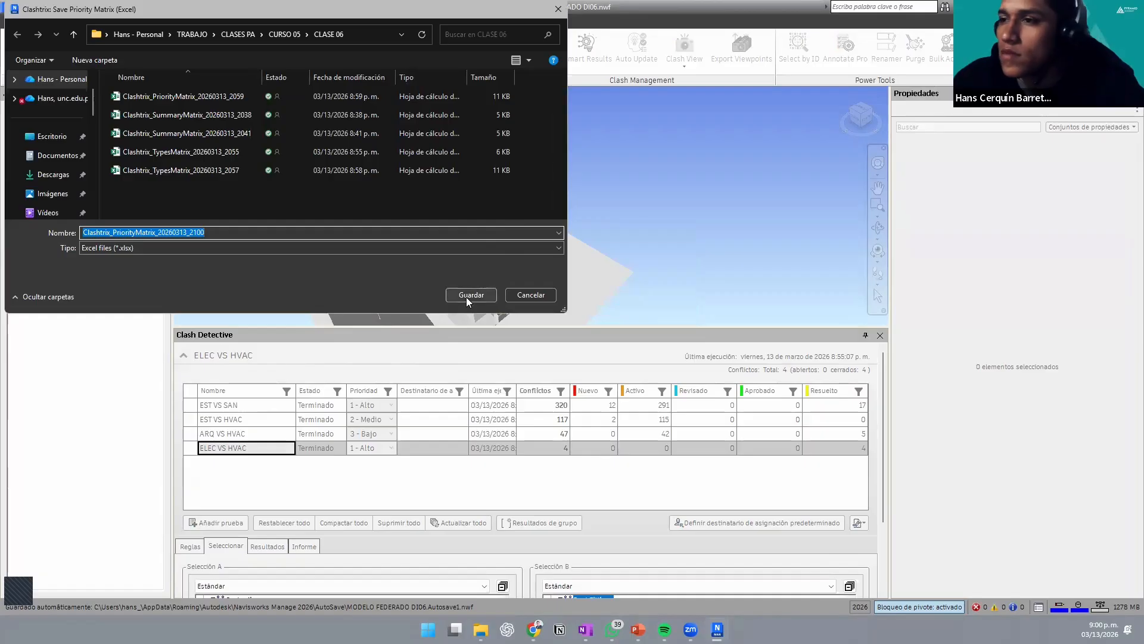
click(468, 296)
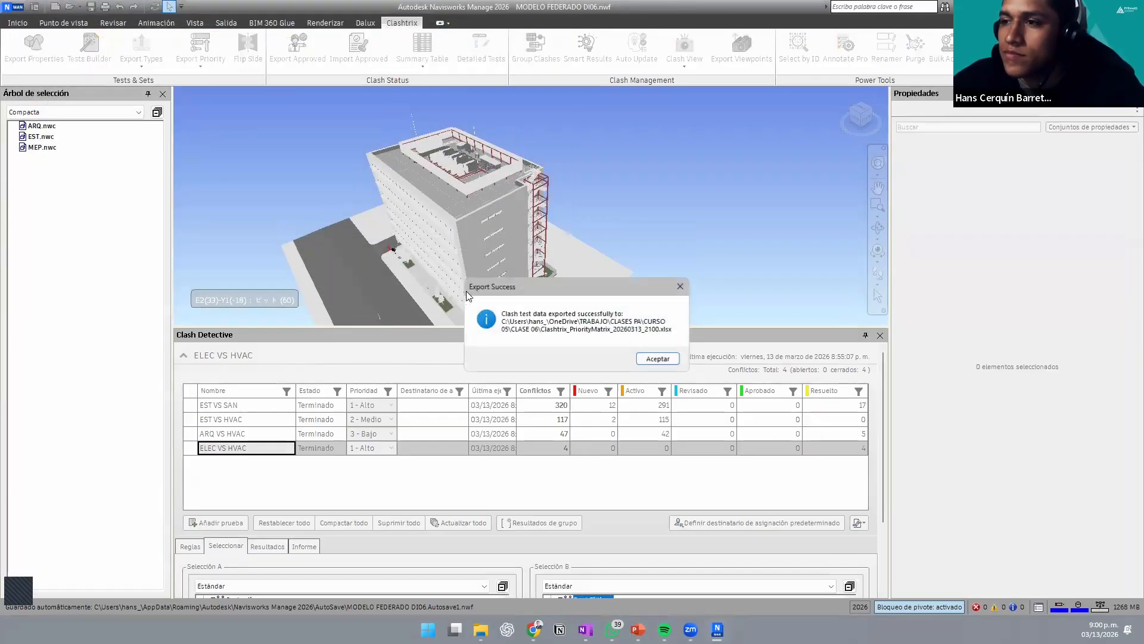
click(666, 356)
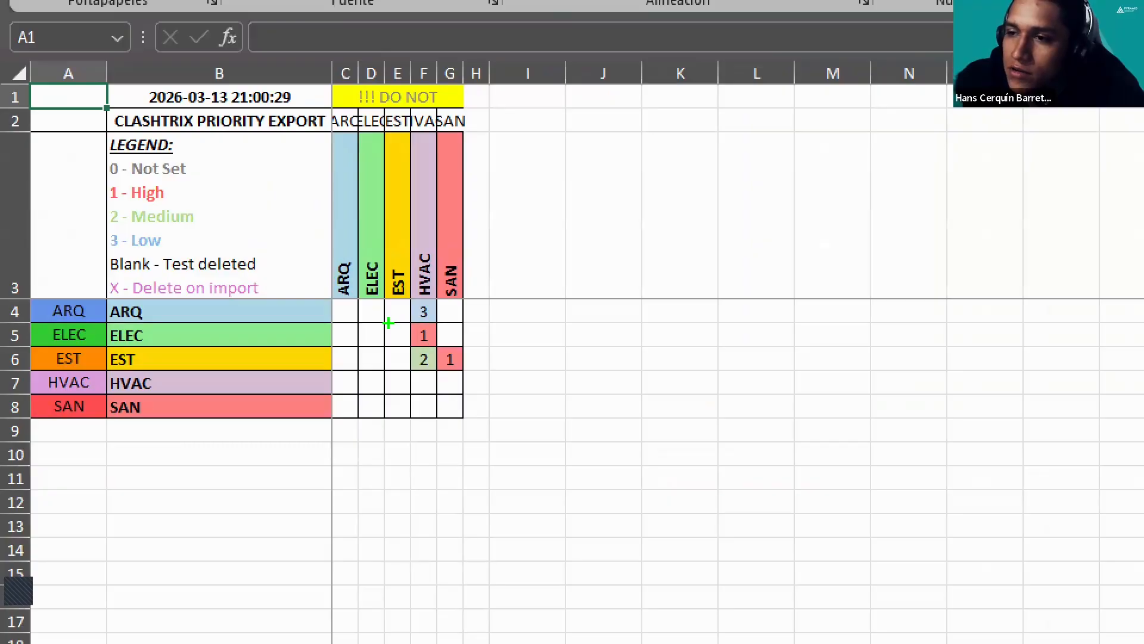
Step: Mark the ARQ and HVAC priority cell on the zoomed matrix, check the legend, and close the workbook
drag(399, 320, 439, 347)
key(Escape)
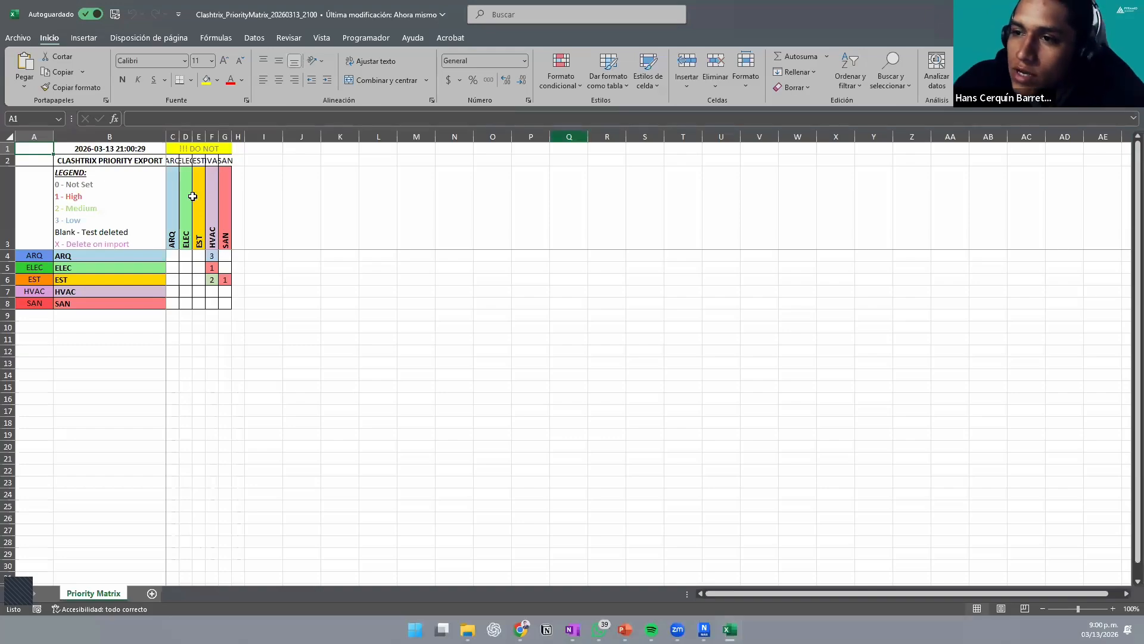
click(107, 232)
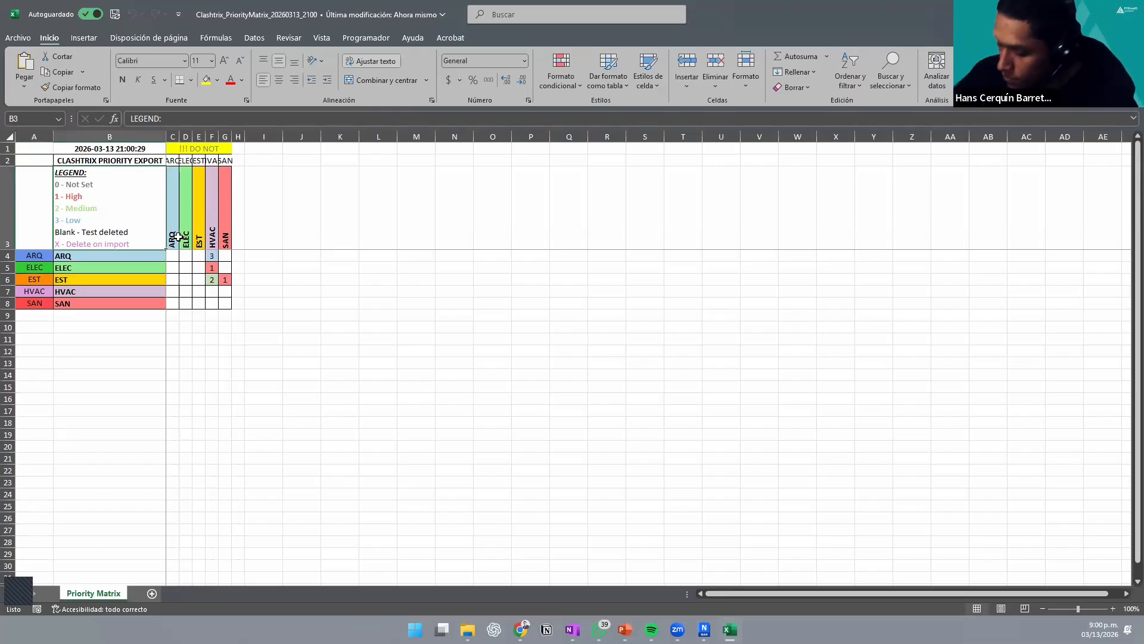
click(543, 324)
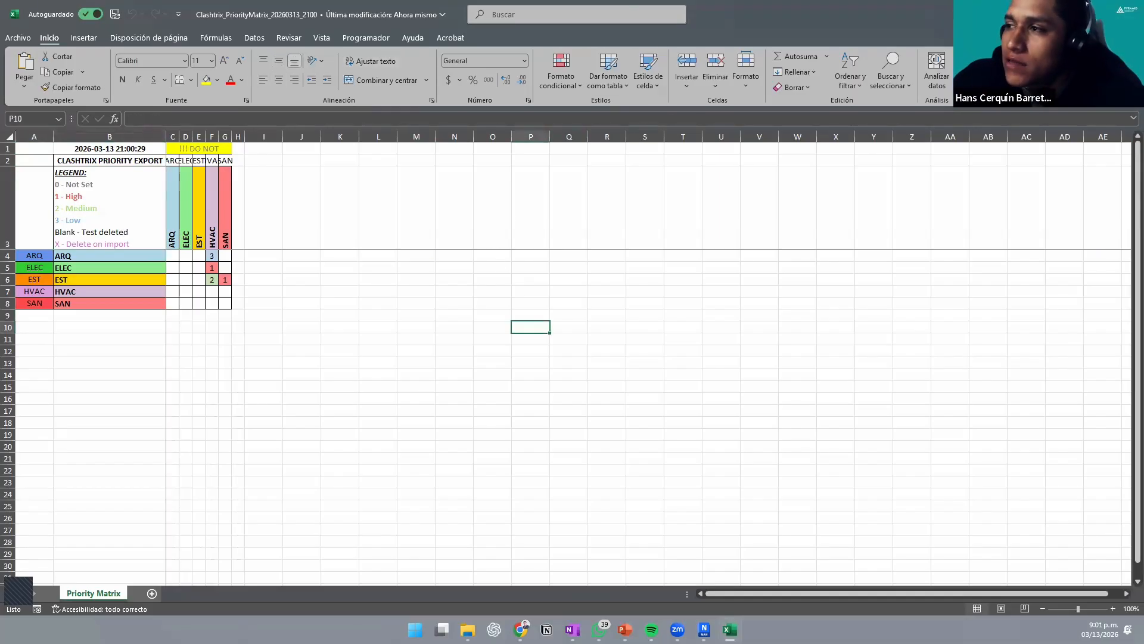
key(alt+F4)
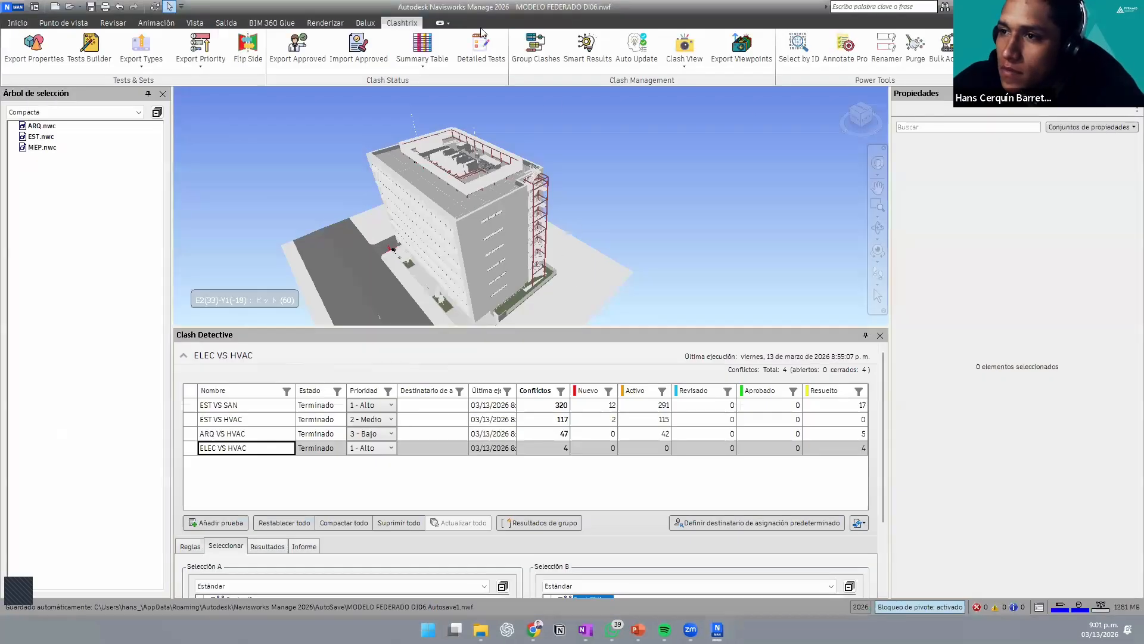
Step: Export the priority matrix to Excel as Bottom Left, saving it as Clashtrix_PriorityMatrix_20260313_2101, and check its HVAC row
click(203, 62)
click(216, 88)
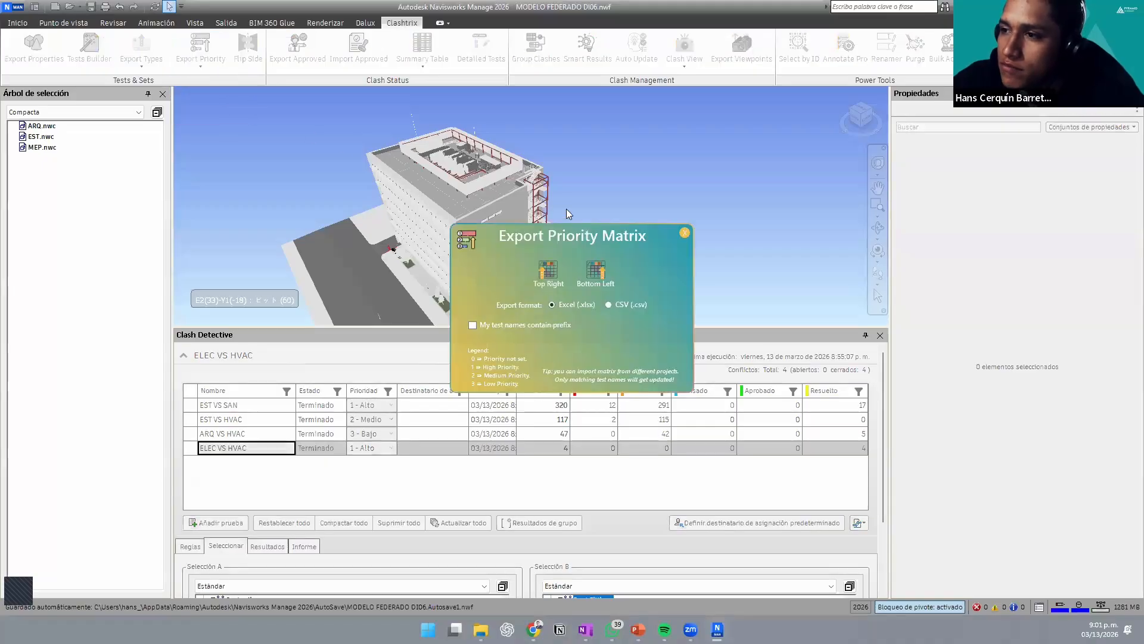
click(603, 288)
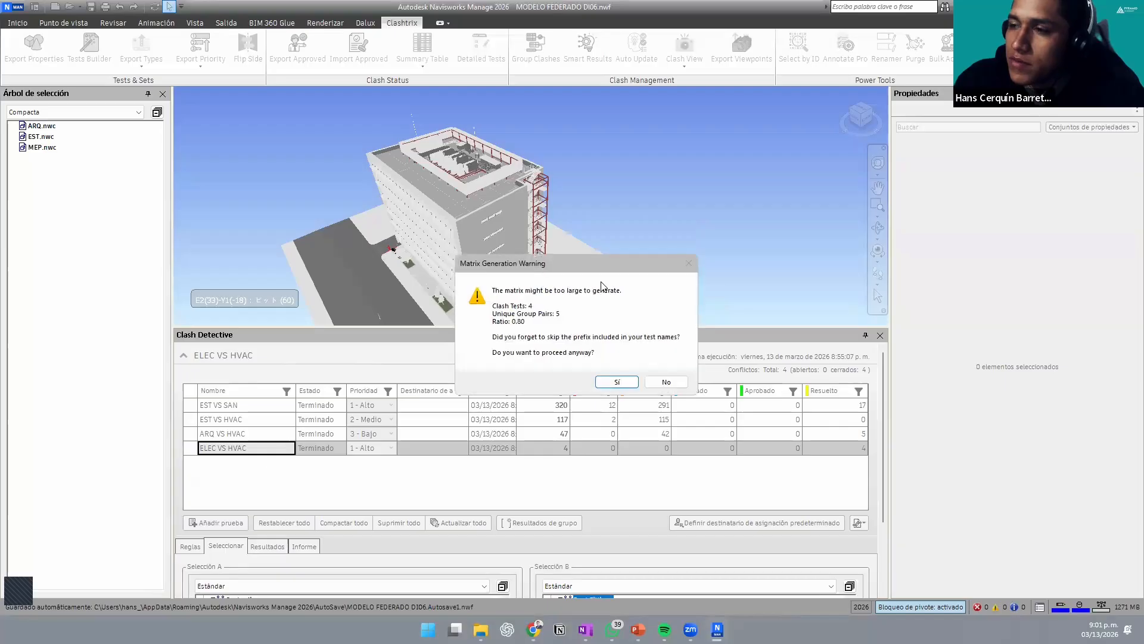
click(606, 382)
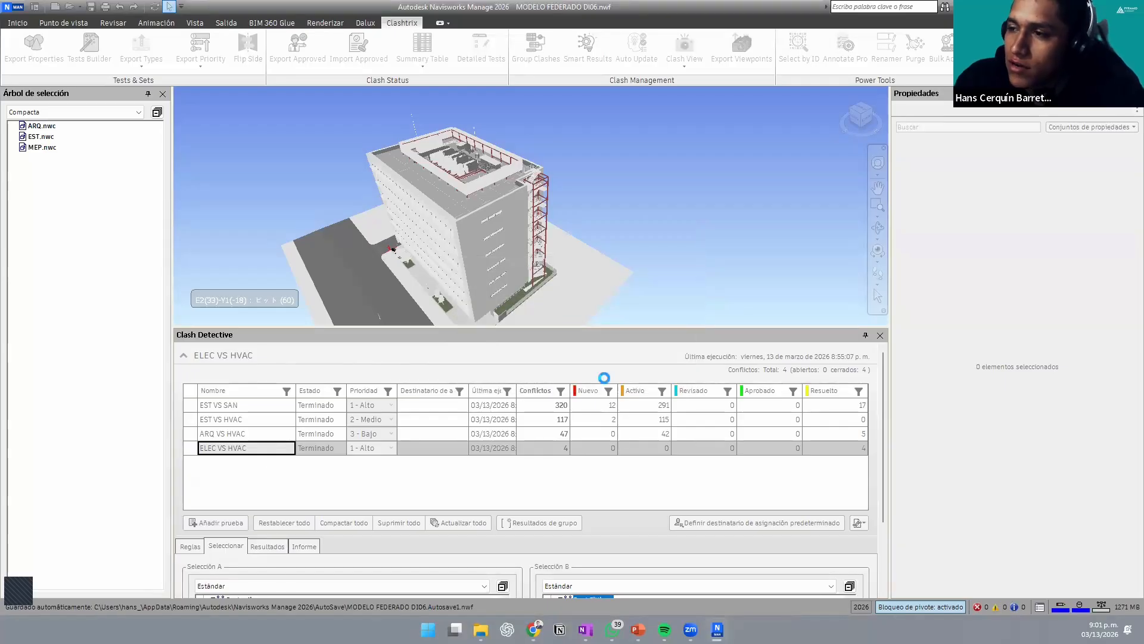
click(482, 295)
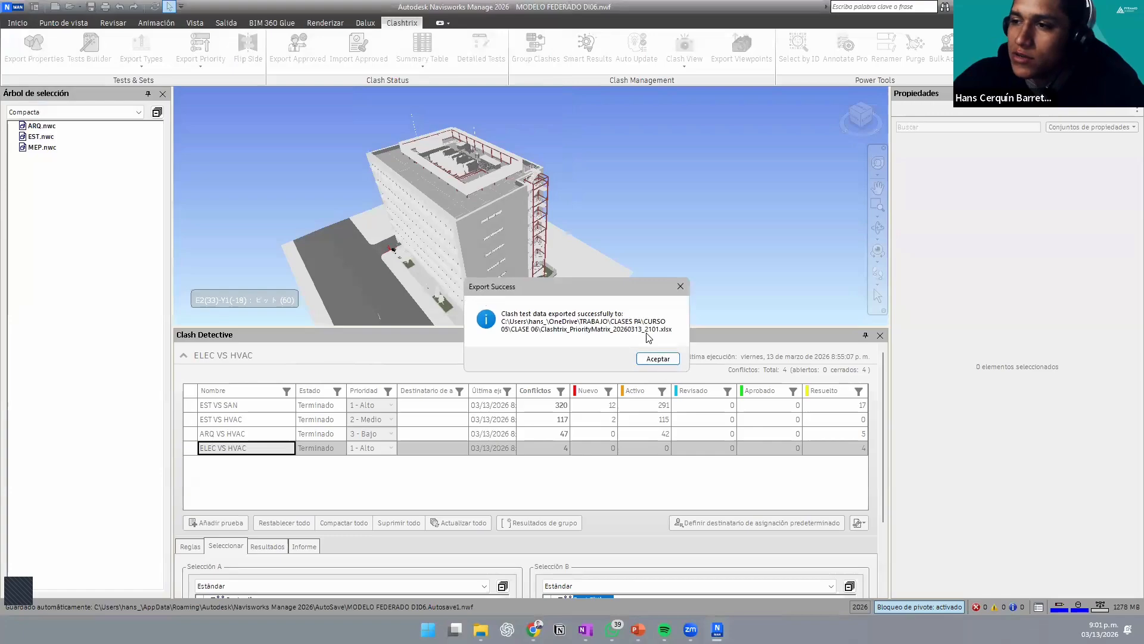
click(642, 357)
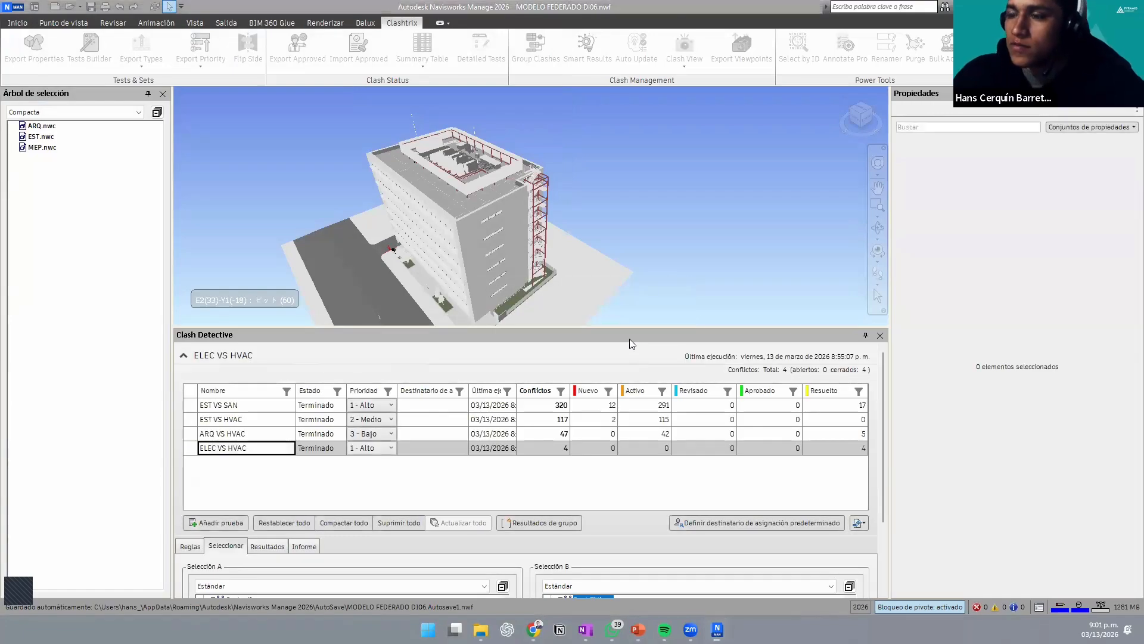
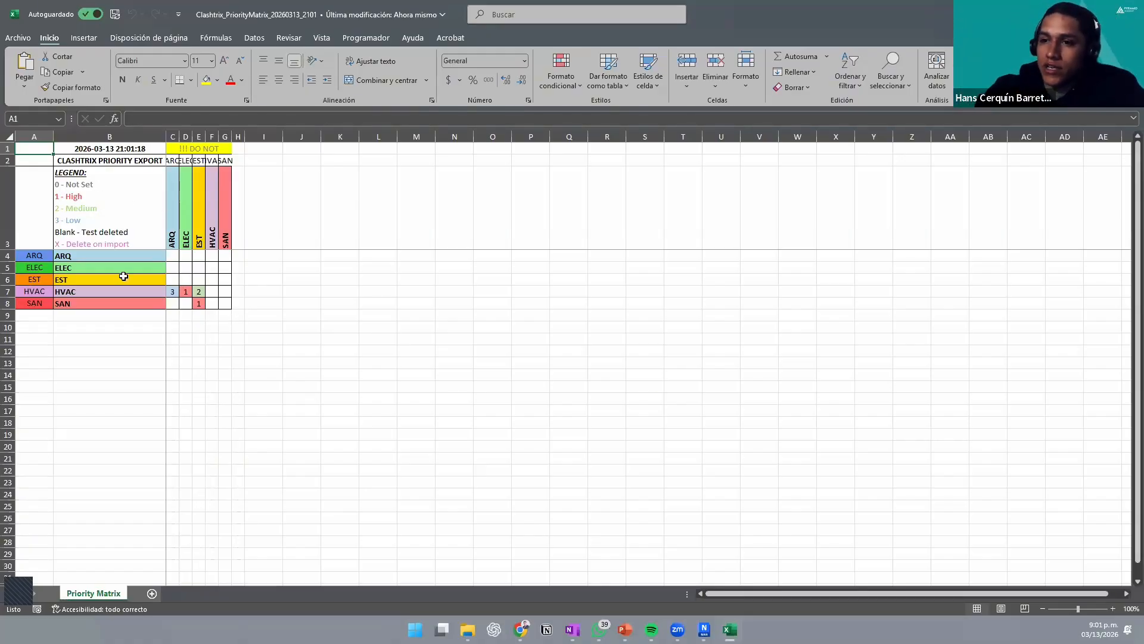
drag(90, 291, 227, 291)
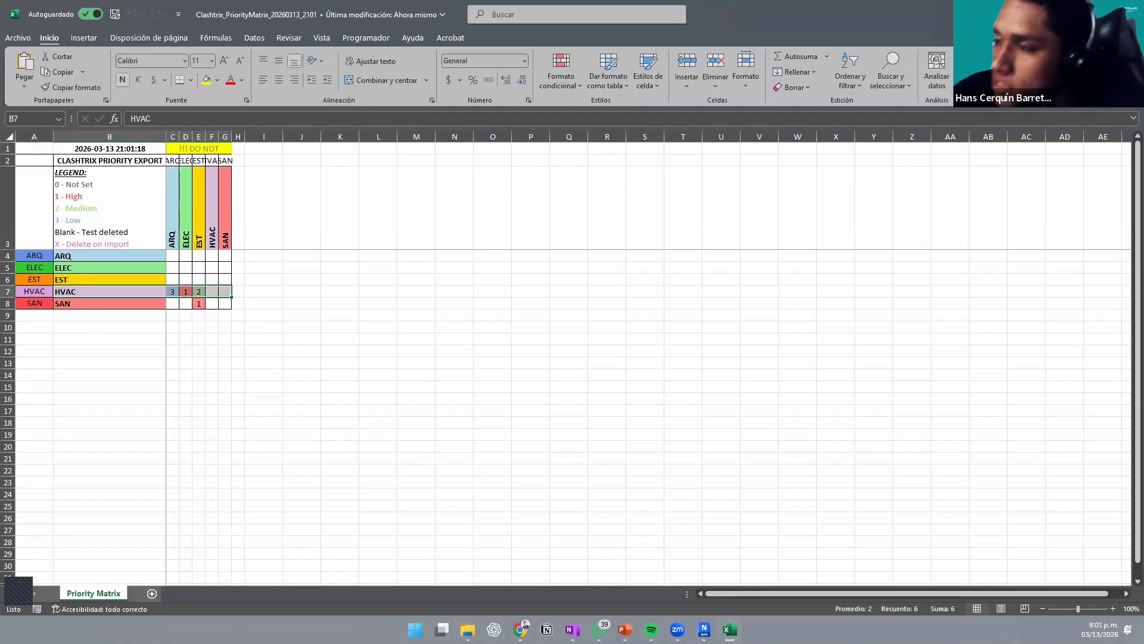
click(1131, 10)
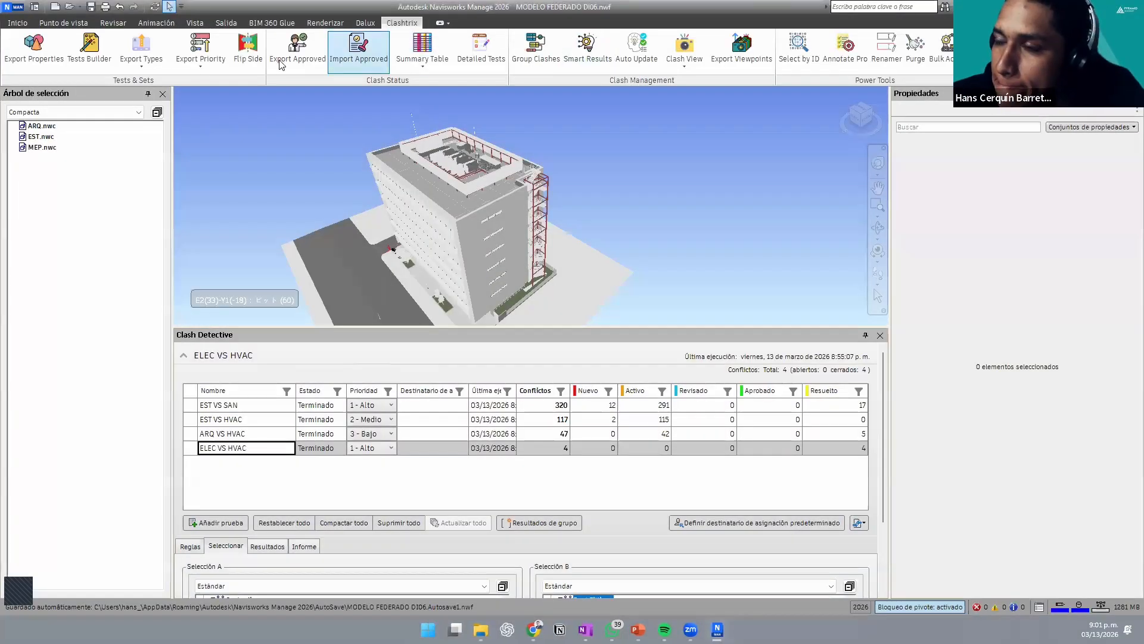
Step: Add the ARQ VS HVAC test to the tests to flip with Flip Side, and leave without applying
click(249, 53)
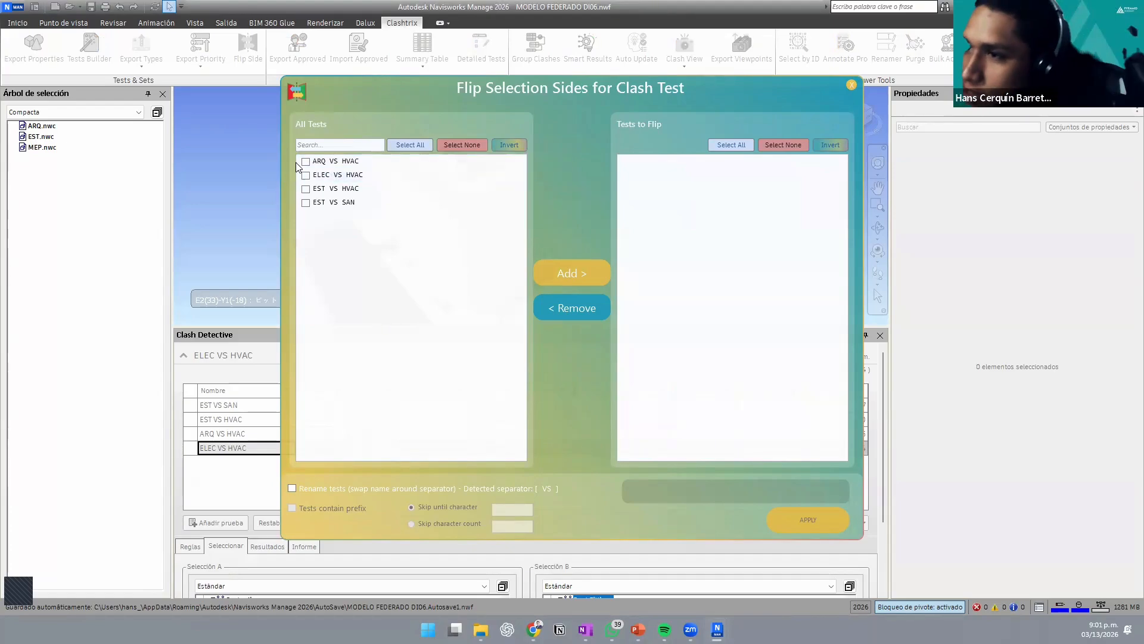
click(588, 273)
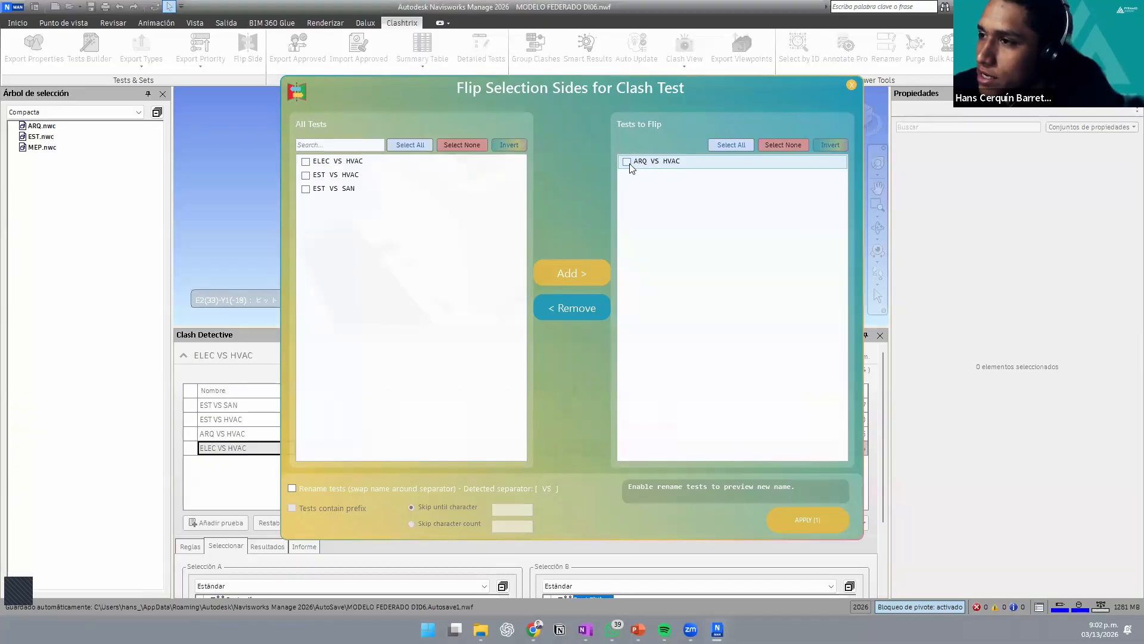
click(852, 85)
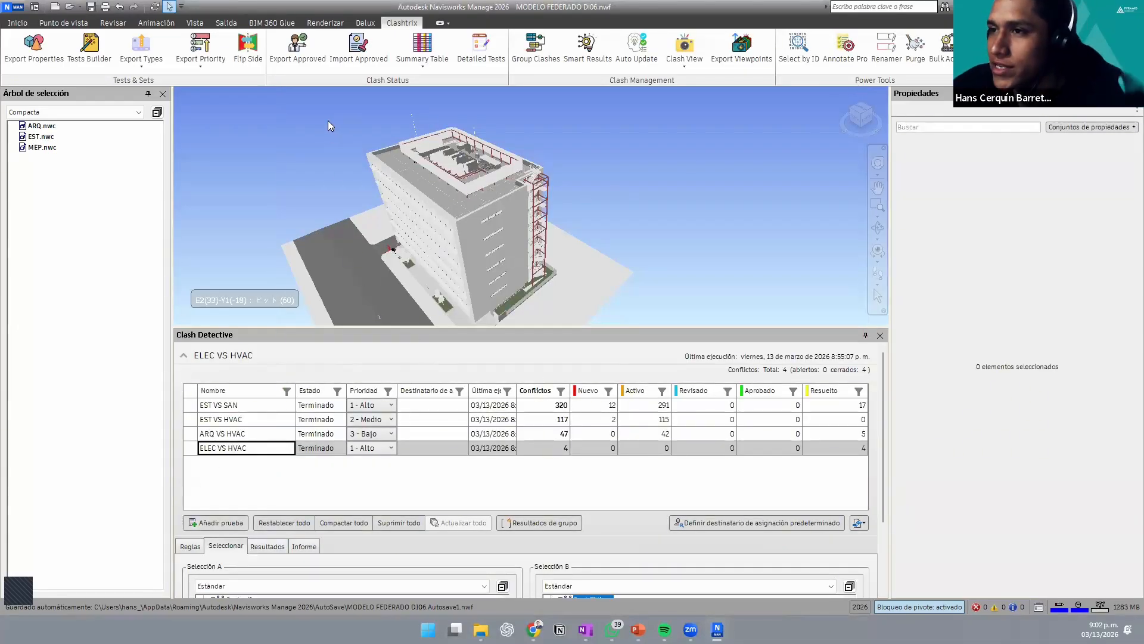
Step: Try to export the clashes approved after 03/07/2026 8:55:07 p. m., including reviewed clashes and comments
click(304, 62)
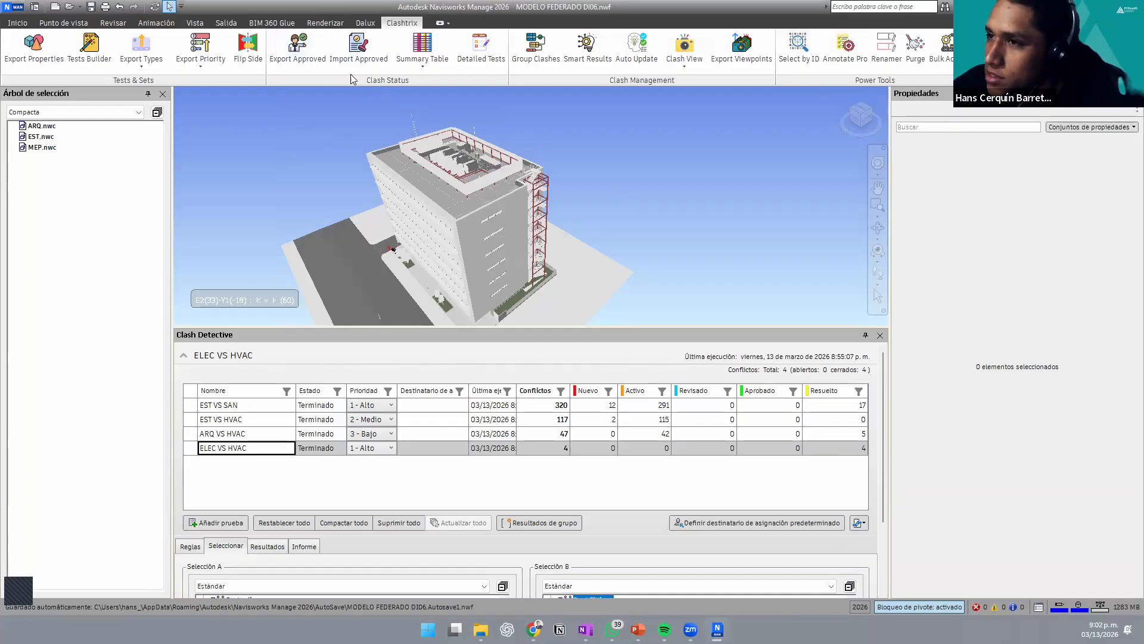
click(291, 63)
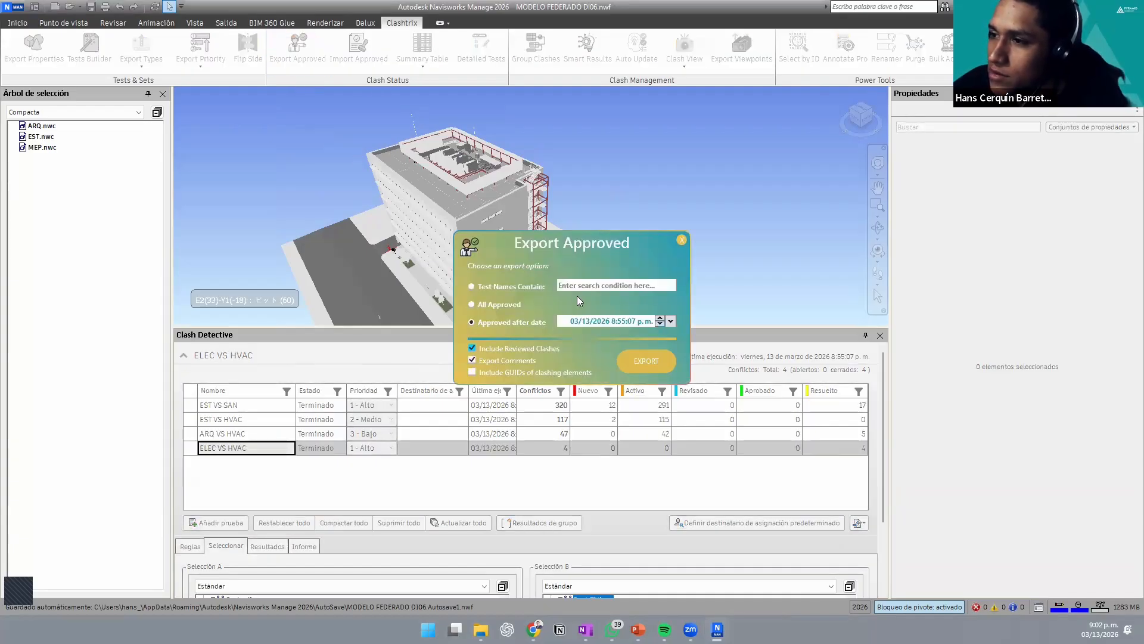
click(645, 288)
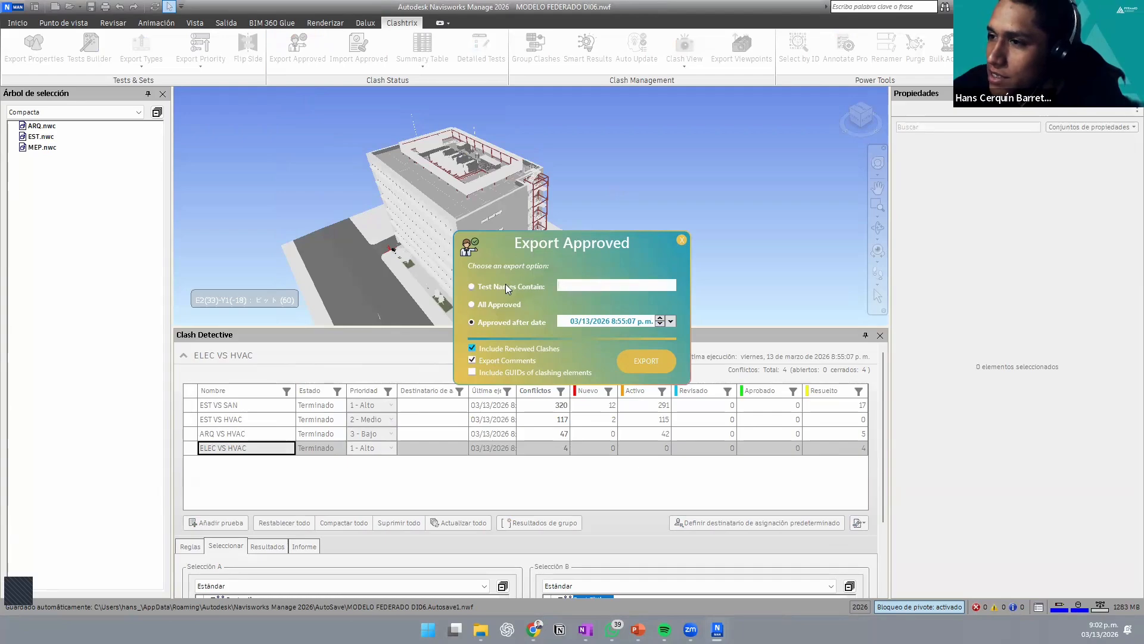
click(591, 322)
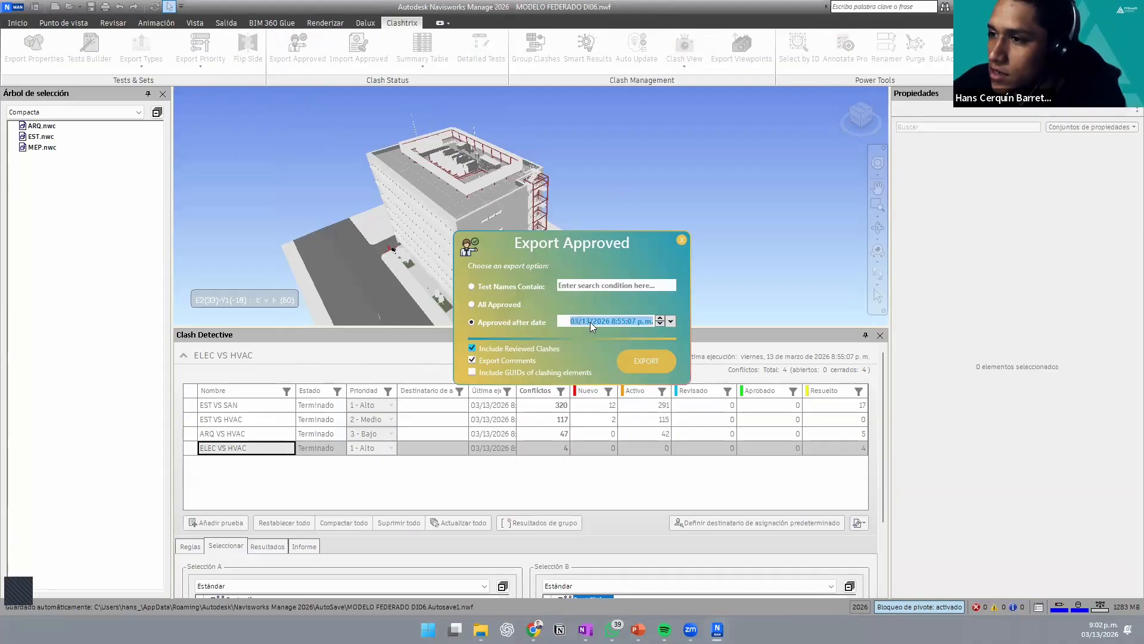
click(587, 322)
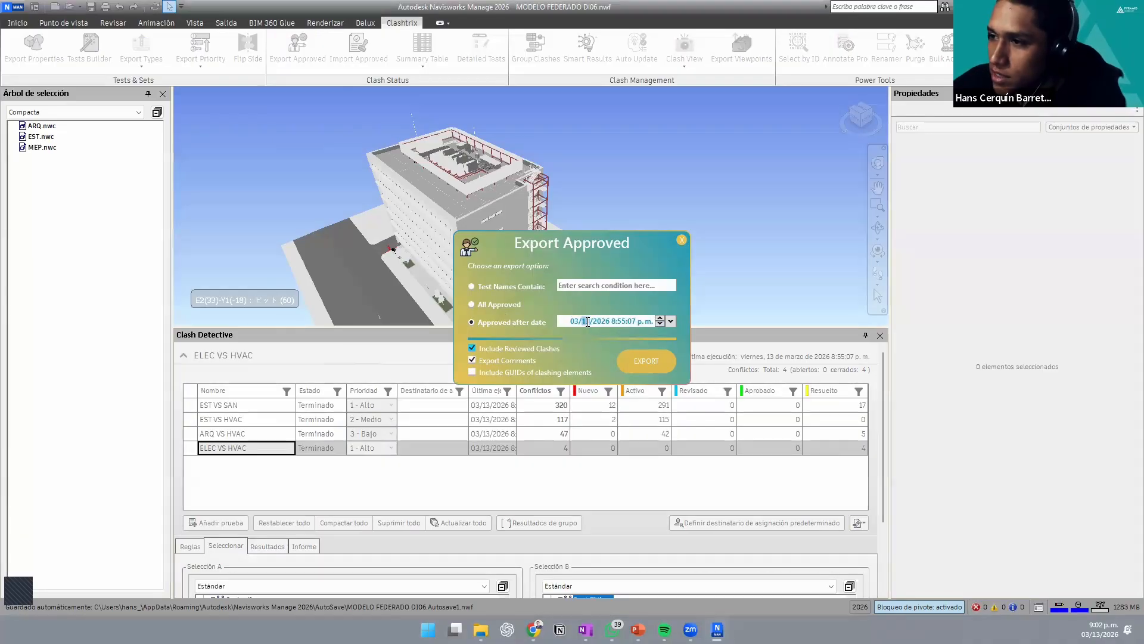
text(07)
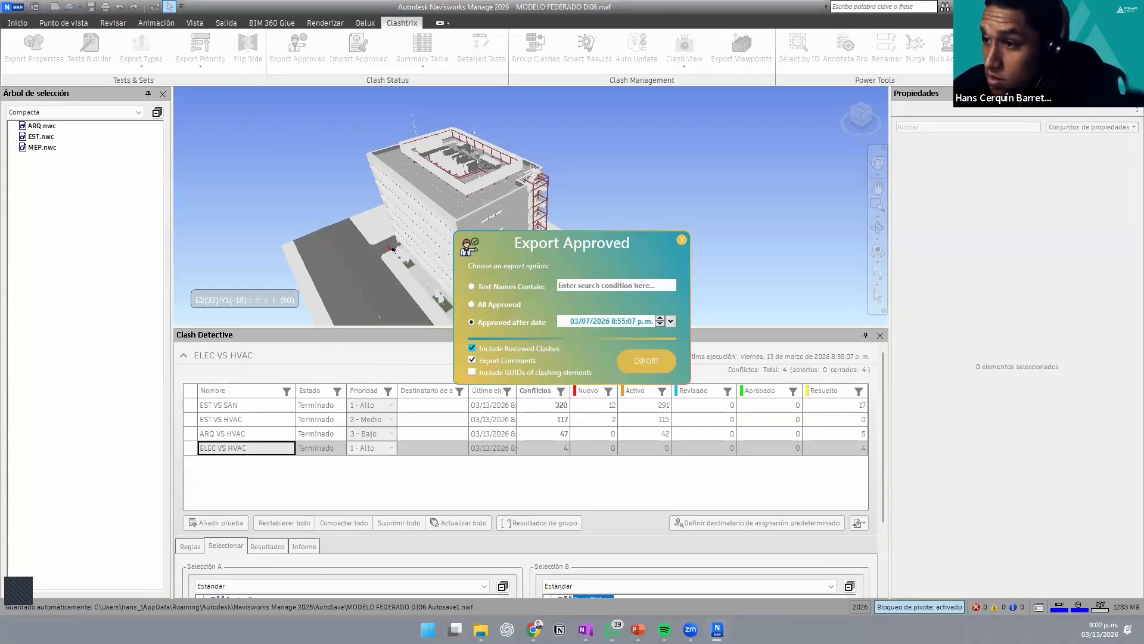
click(649, 362)
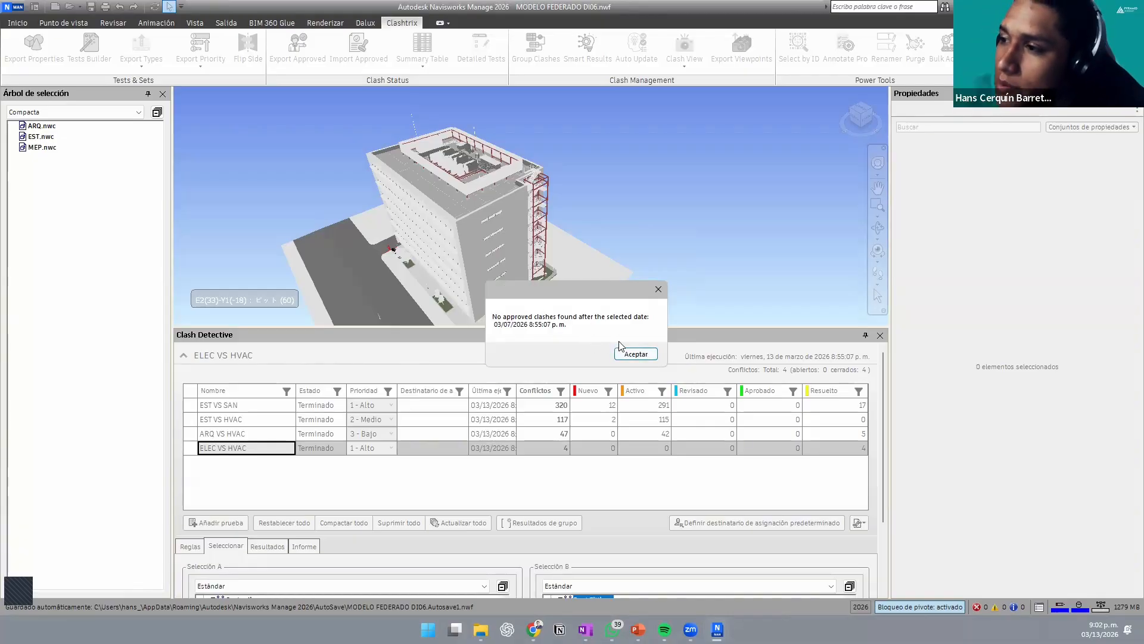
Step: Dismiss the export message, open the EST VS HVAC test's results, and check the Approved field of Conflicto2
click(636, 353)
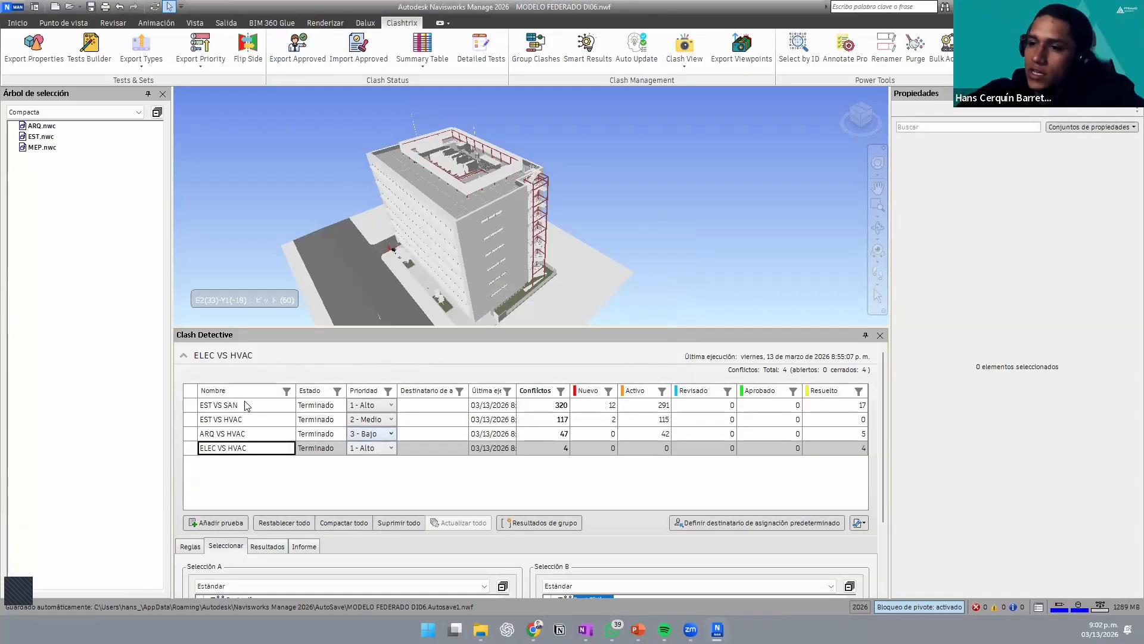
click(234, 425)
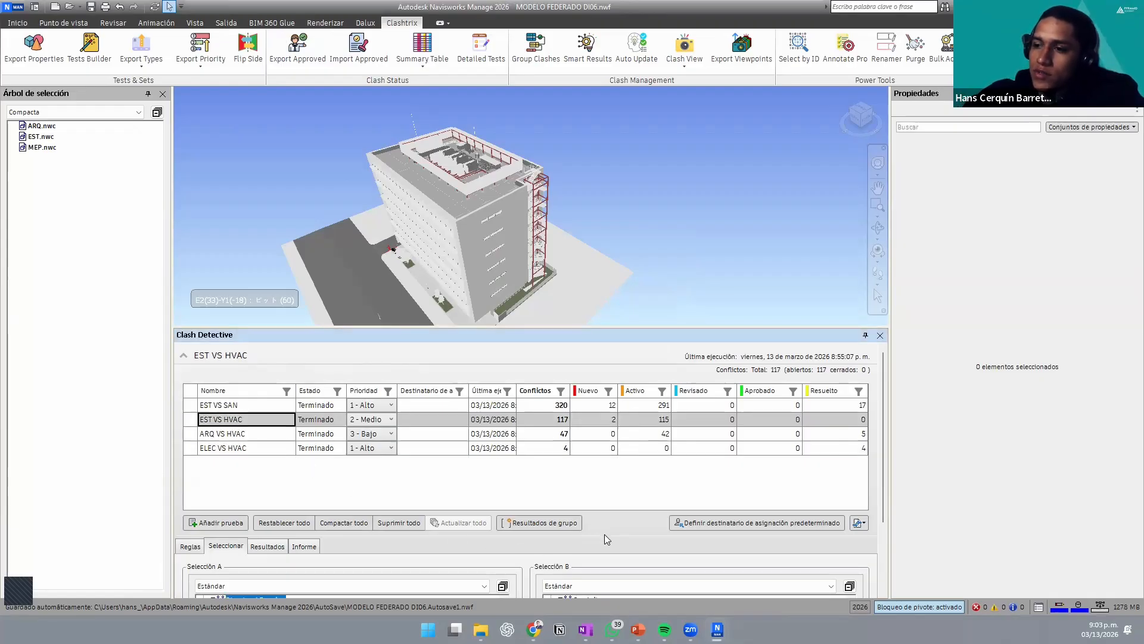
drag(604, 534, 605, 458)
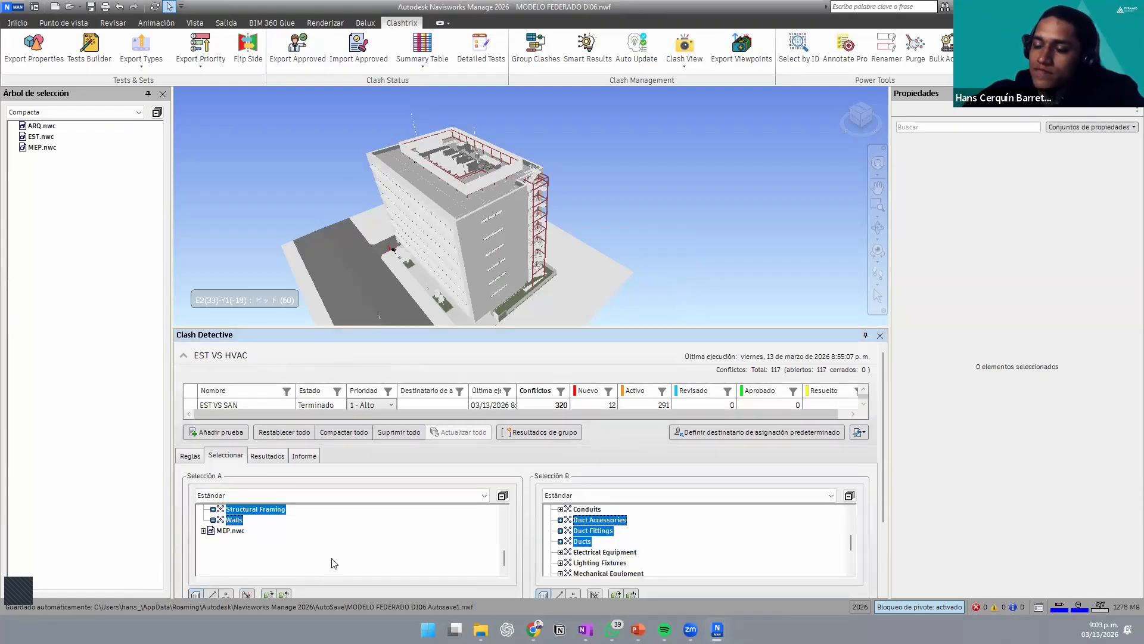
click(262, 457)
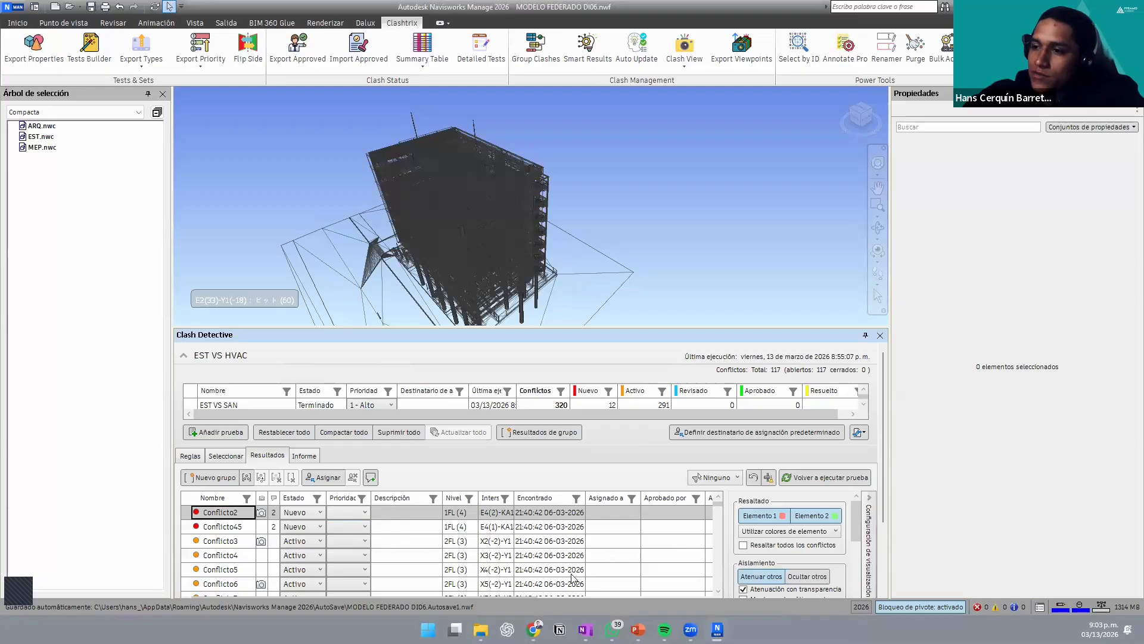
scroll(684, 522, down, 1)
scroll(685, 523, up, 1)
click(869, 527)
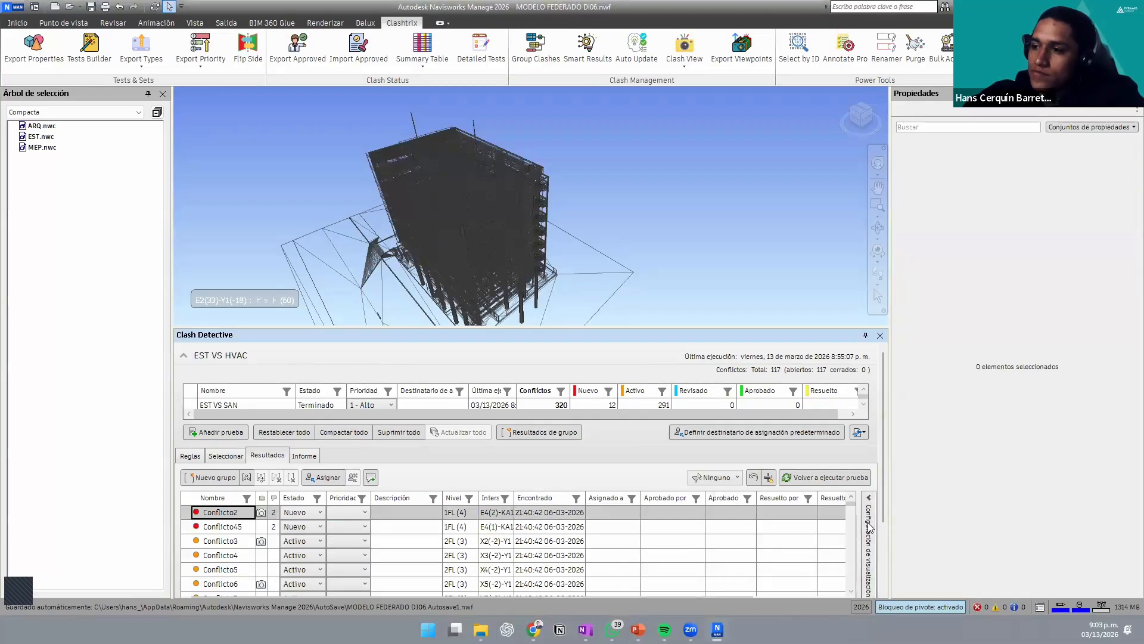
click(724, 513)
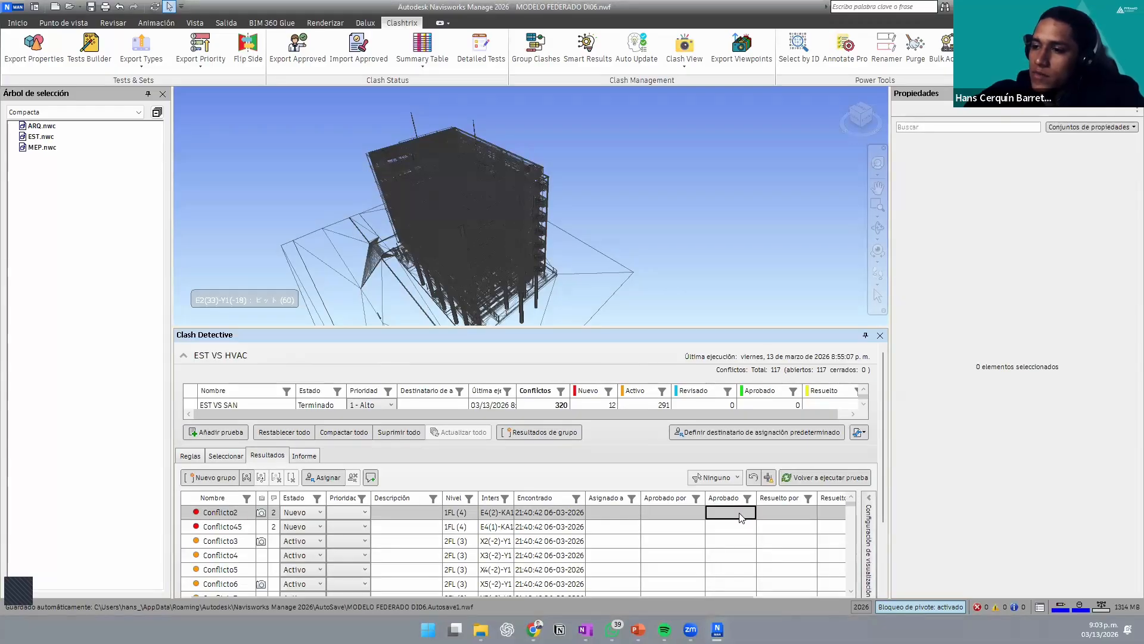
right_click(740, 518)
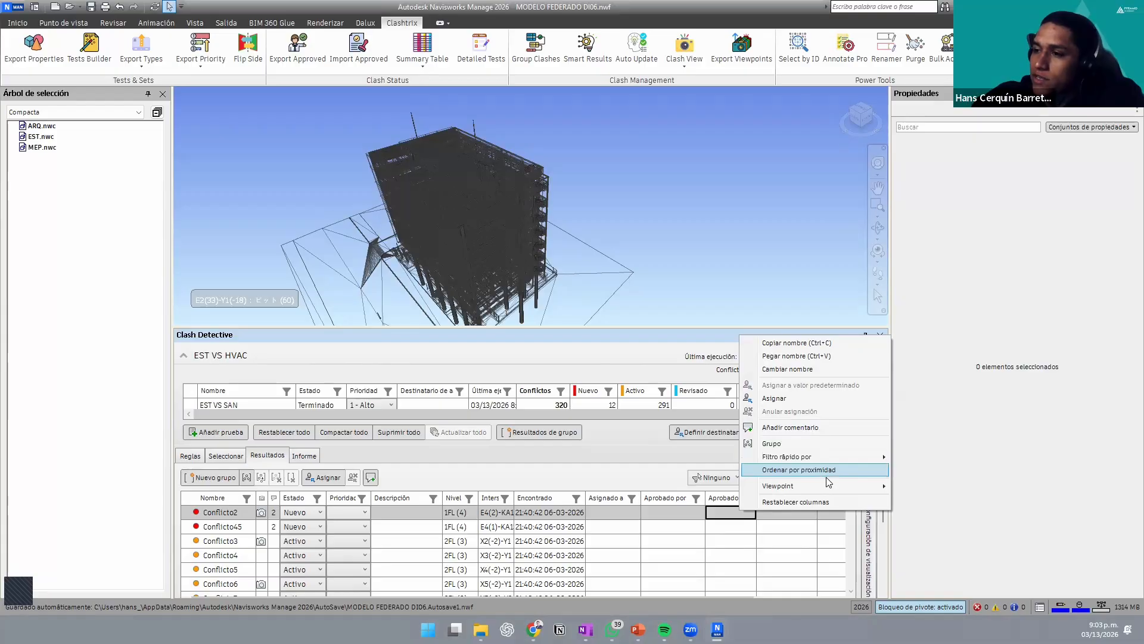
click(933, 337)
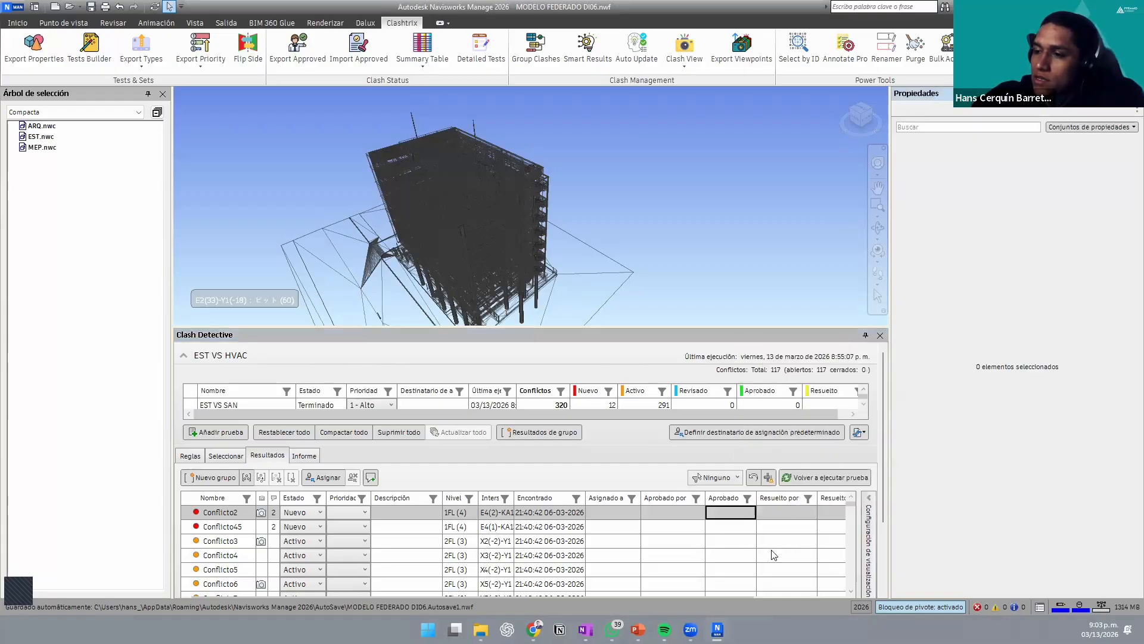
Step: Set the EST VS HVAC test's default assignee to the assignee's initials
click(741, 433)
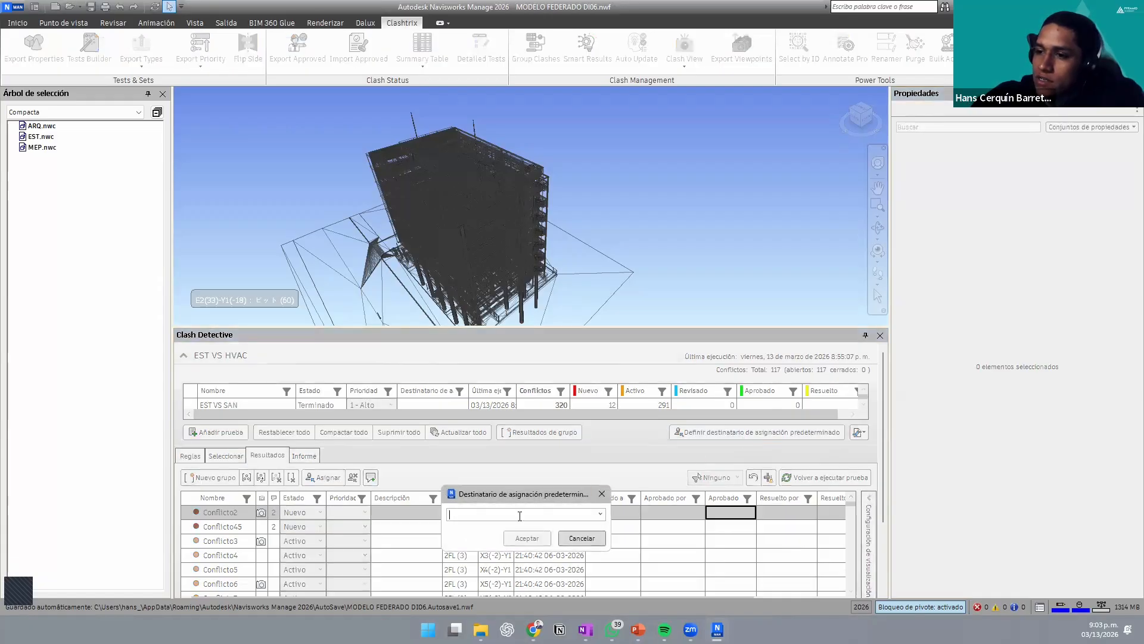
text(GH)
key(BackSpace)
key(BackSpace)
text(HC)
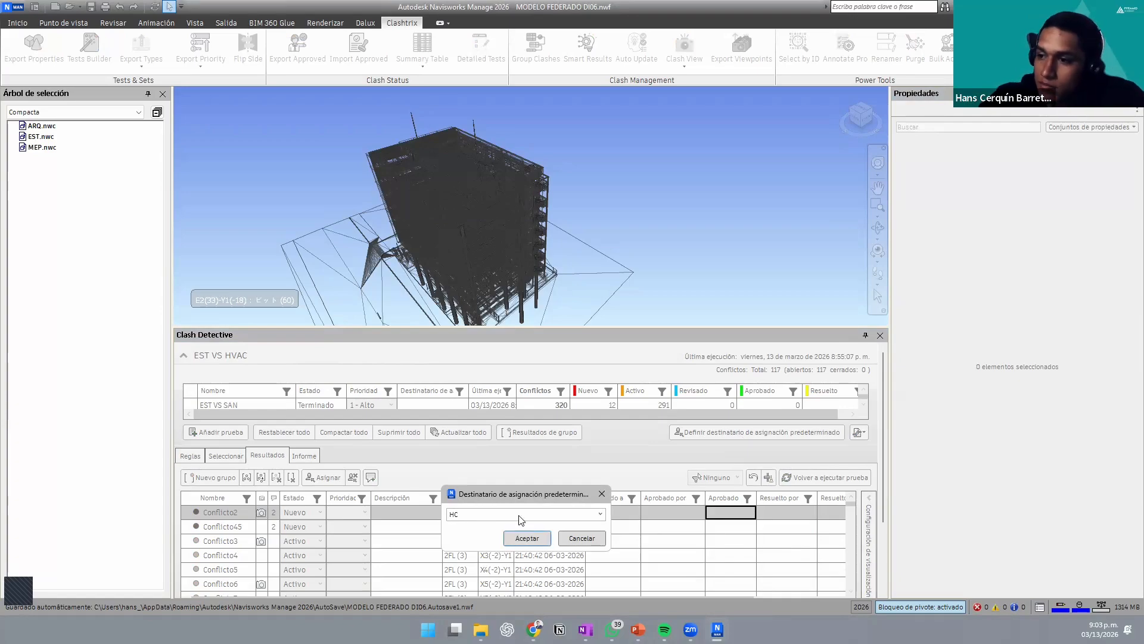
key(Return)
click(657, 511)
click(599, 516)
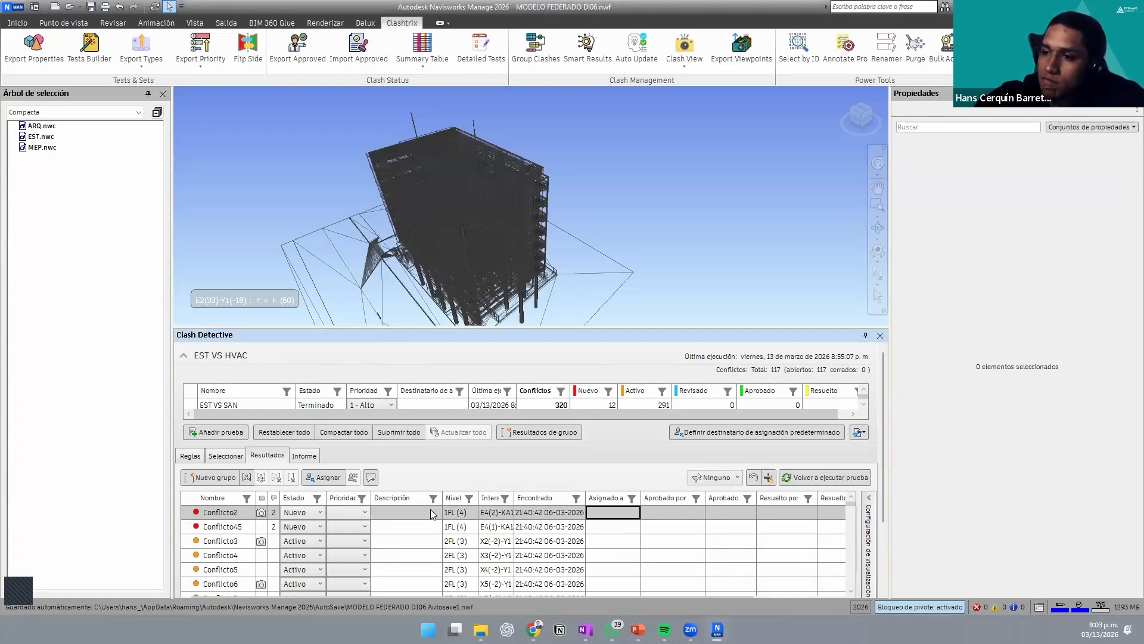
Step: Compare Conflicto2, Conflicto3 and Conflicto45 in the model view, ending with Conflicto2 selected
click(412, 508)
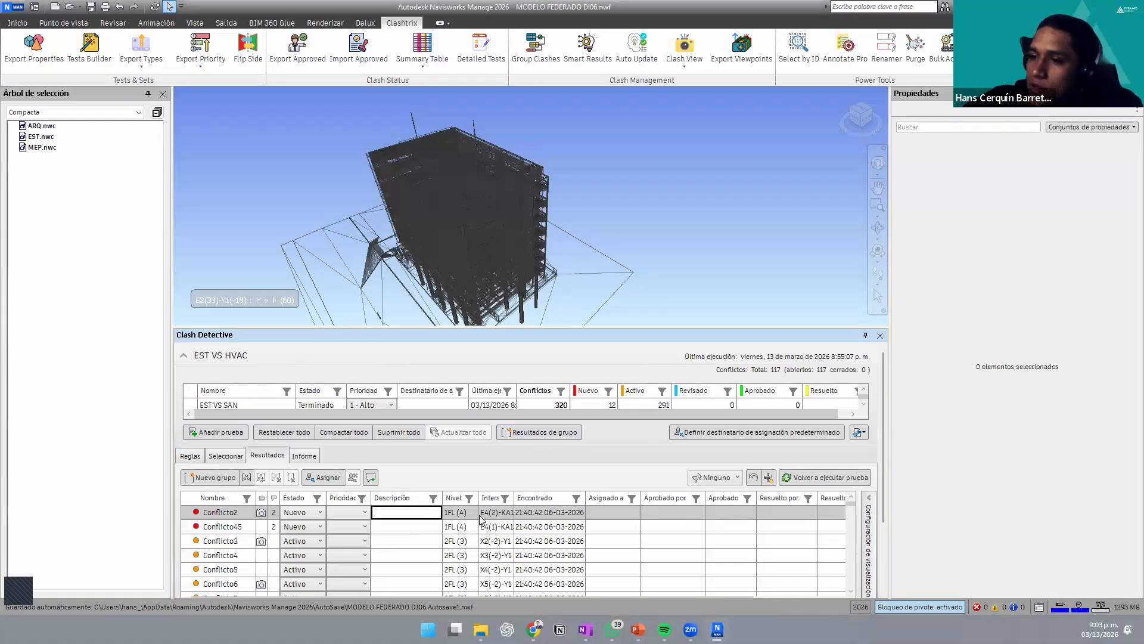
click(219, 512)
scroll(456, 247, up, 4)
scroll(618, 98, down, 4)
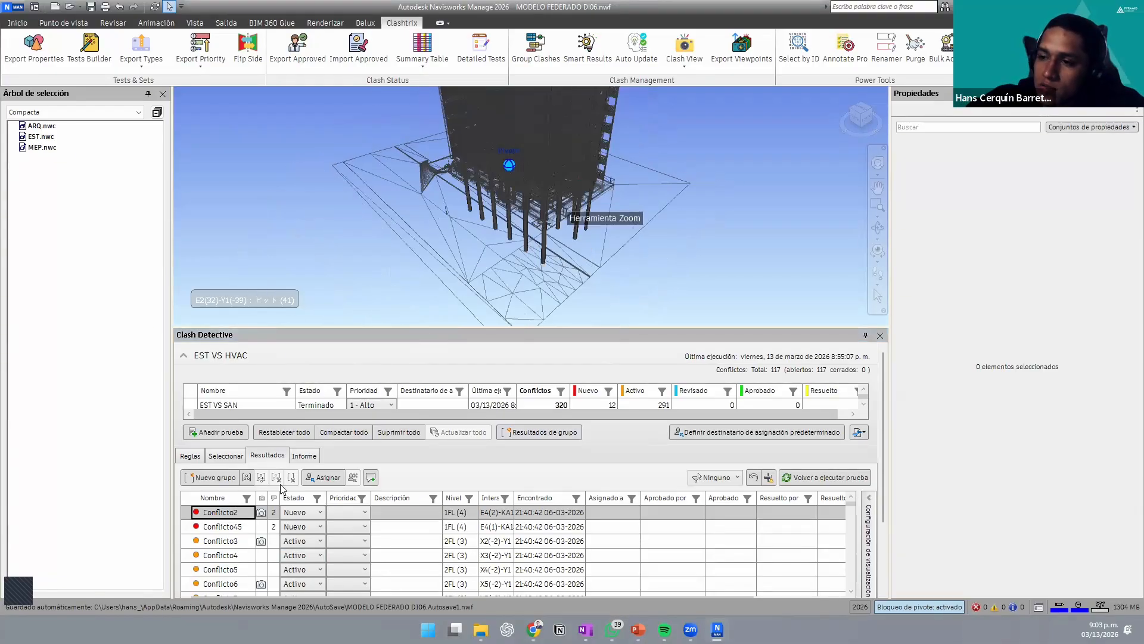
click(233, 545)
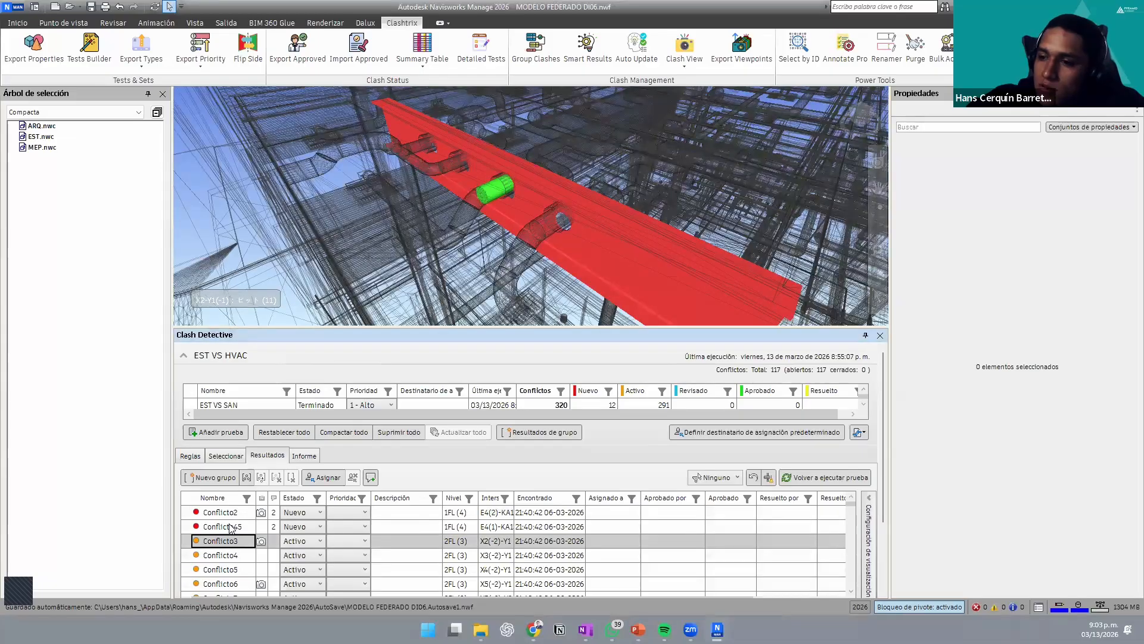
click(232, 529)
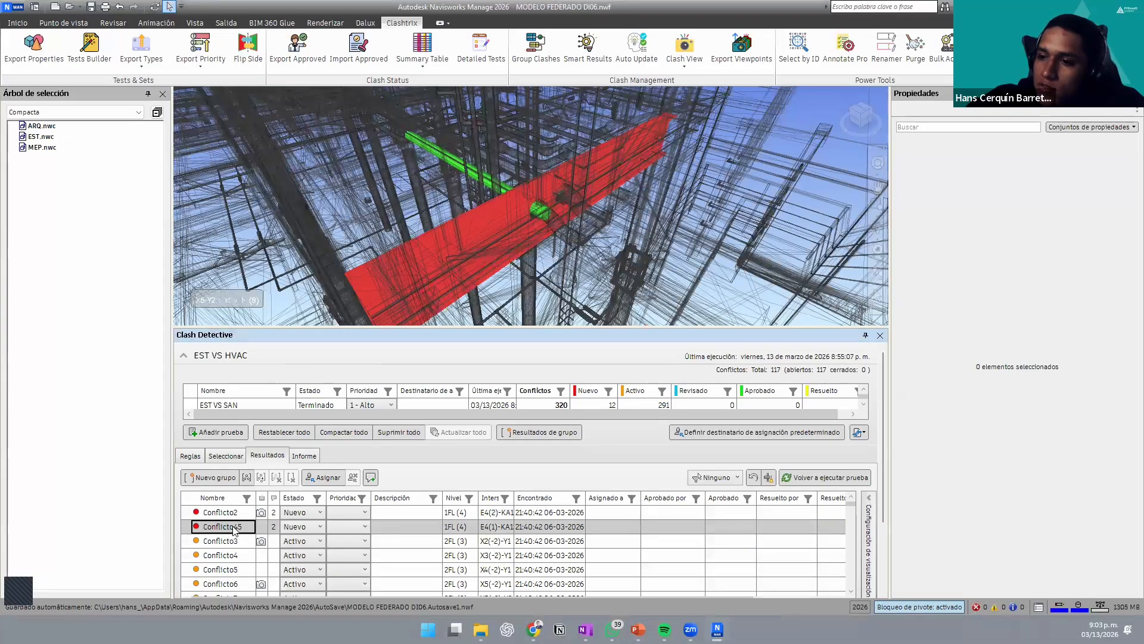
click(234, 516)
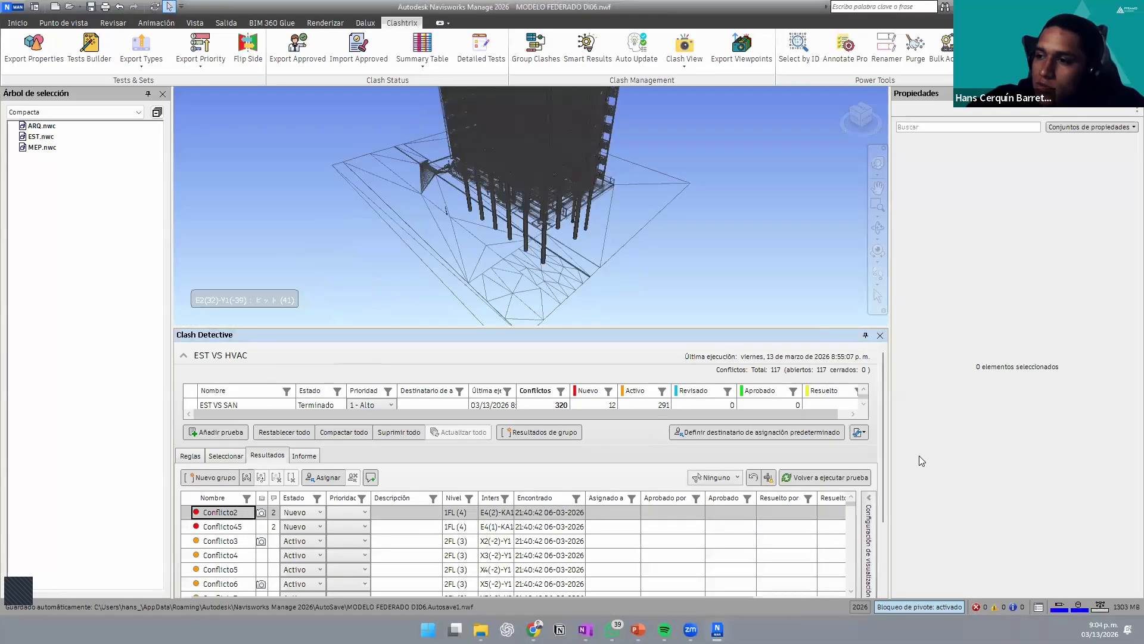
Step: Focus the model view on the Conflicto2 clash through the display settings
click(869, 530)
scroll(804, 551, down, 5)
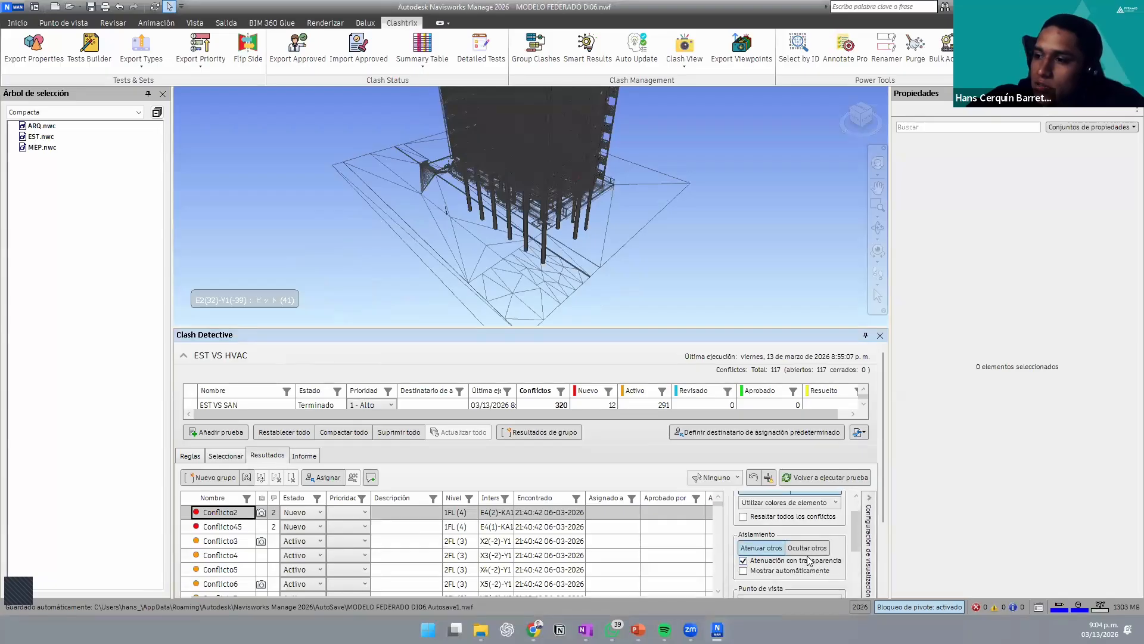
scroll(805, 551, down, 3)
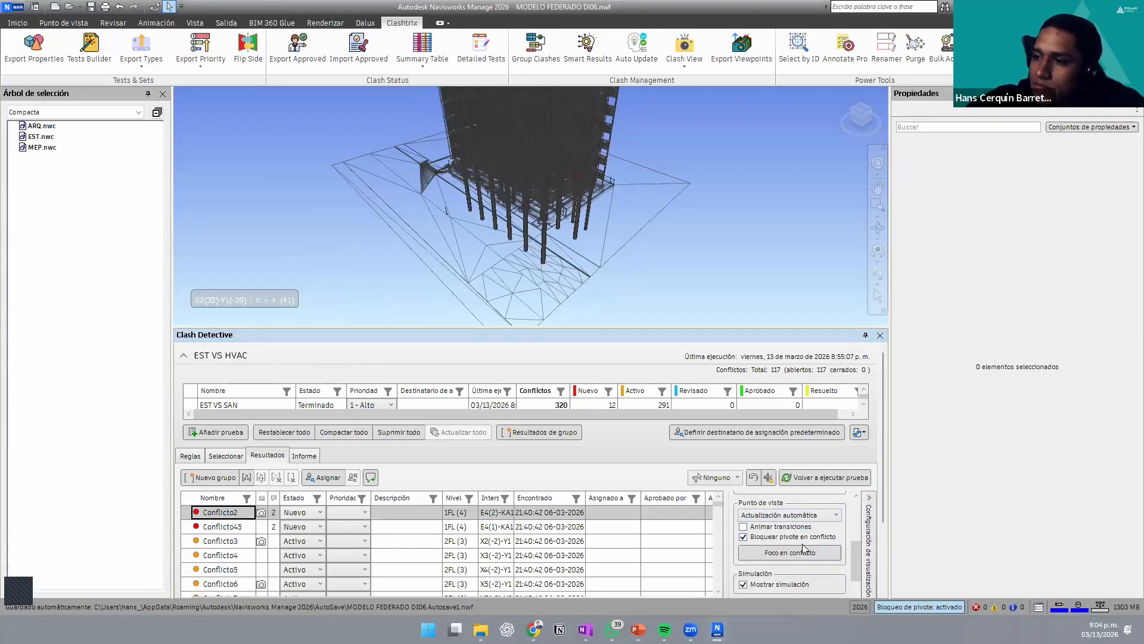
click(804, 552)
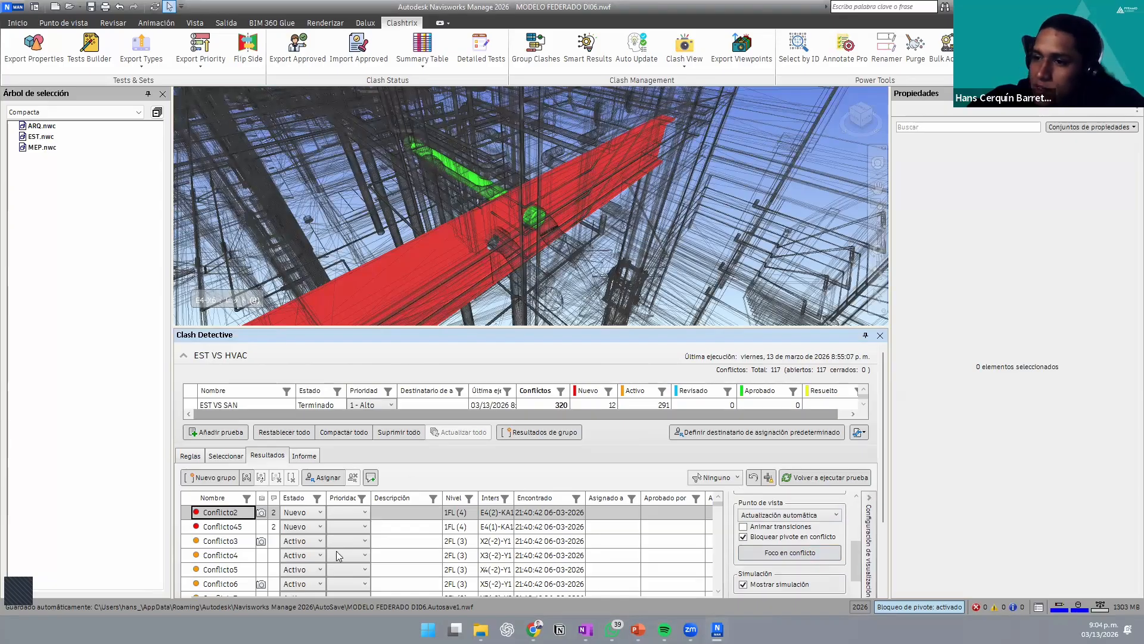
Step: Enter "Cruce de tuberia en viga" as the description of Conflicto2
click(422, 513)
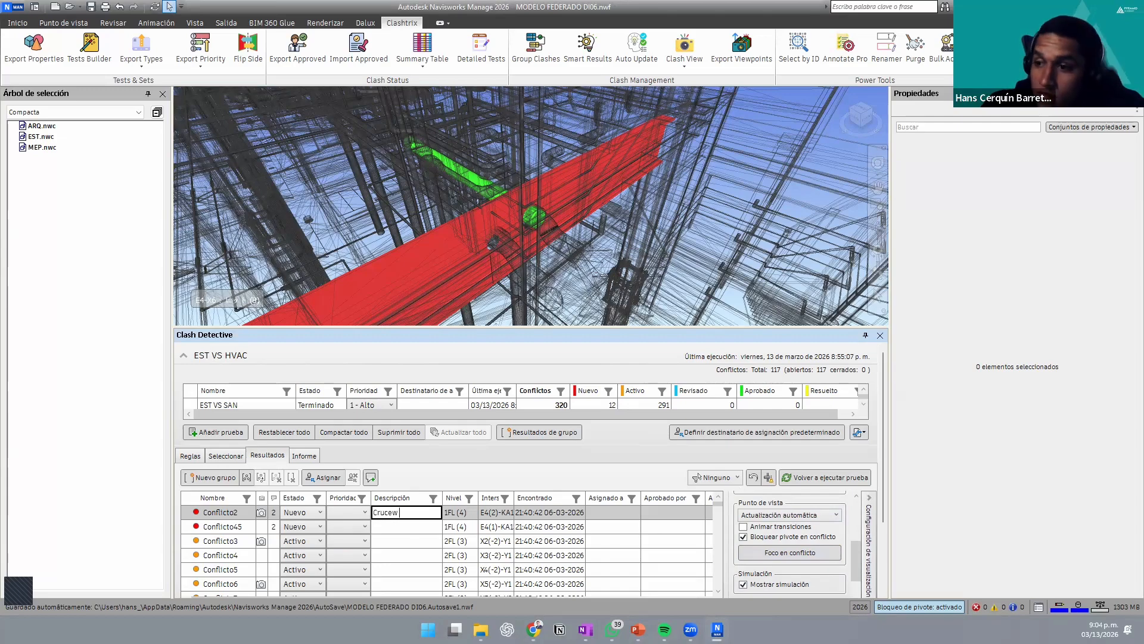
text(Cruce t etb en vuig)
key(BackSpace)
key(BackSpace)
key(BackSpace)
key(BackSpace)
key(BackSpace)
key(BackSpace)
key(BackSpace)
key(BackSpace)
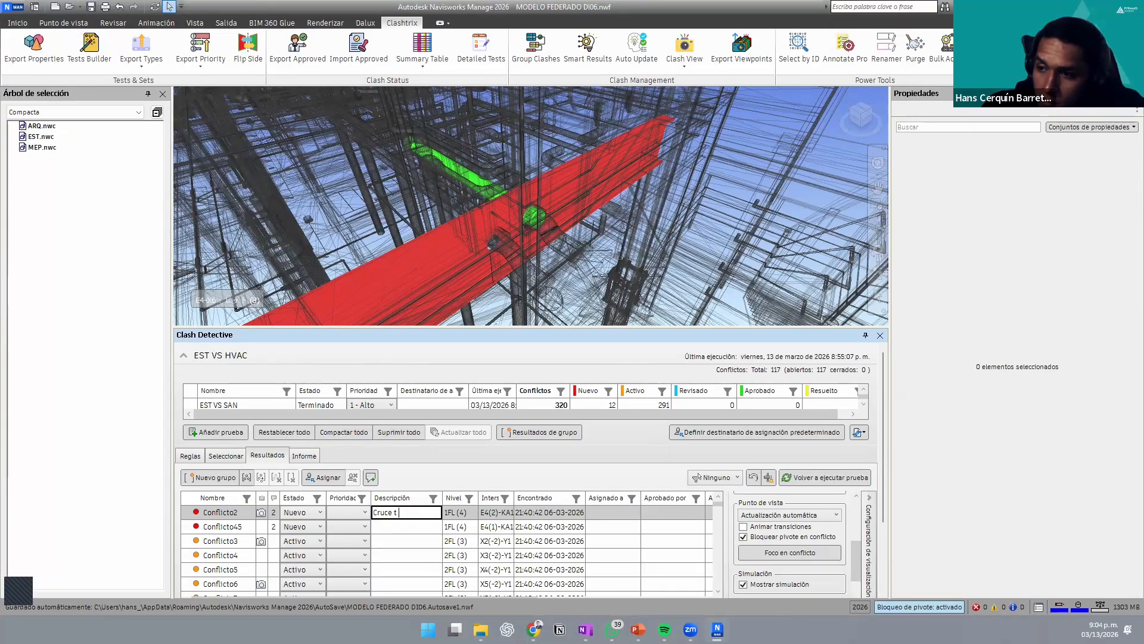
key(BackSpace)
text(de )
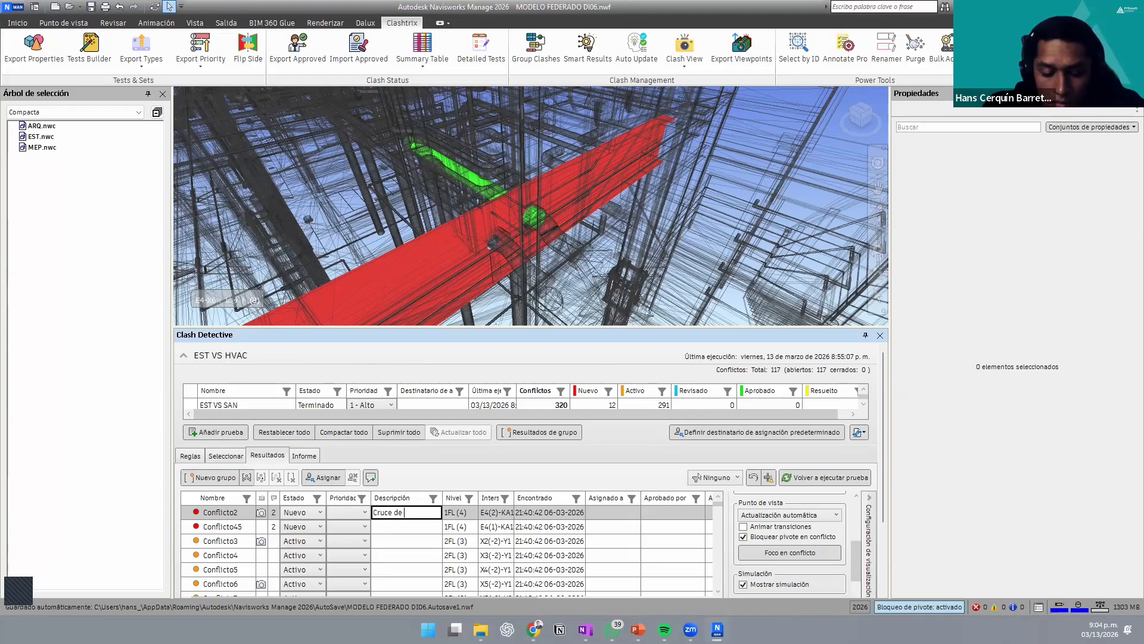
text(tuberia en viga)
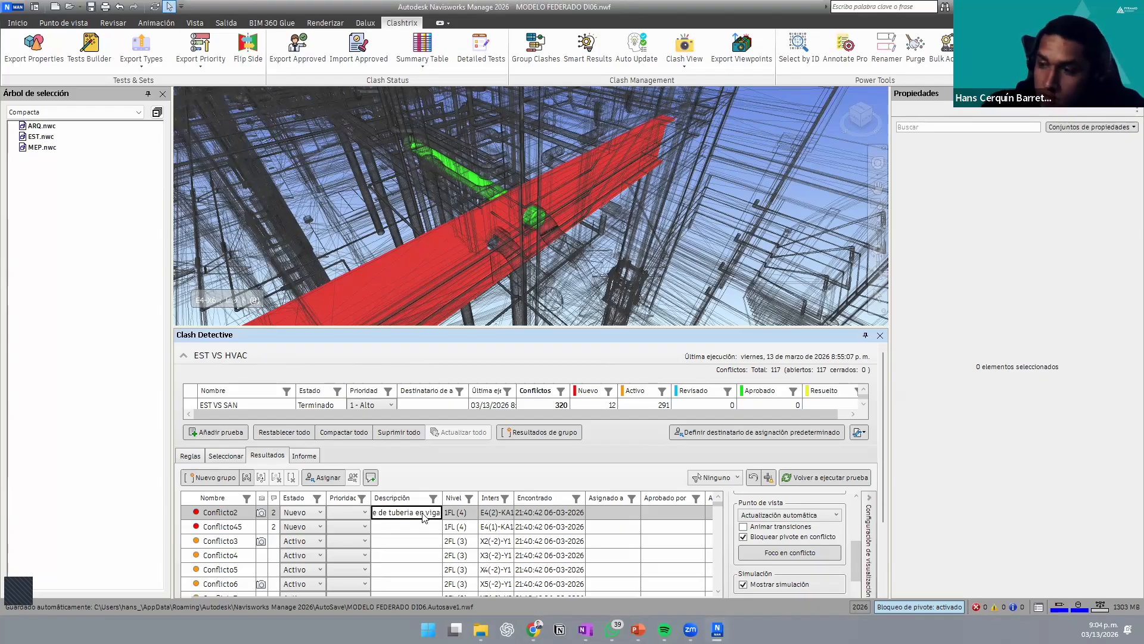
key(Return)
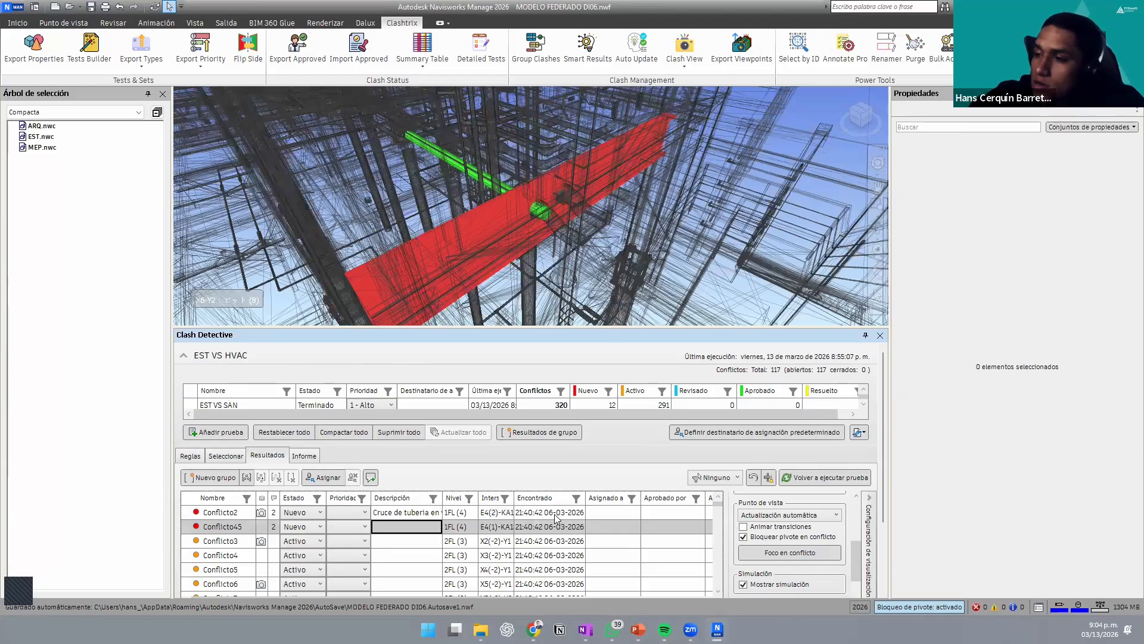
Step: Assign Conflicto2 to the default assignee without adding notes
click(609, 511)
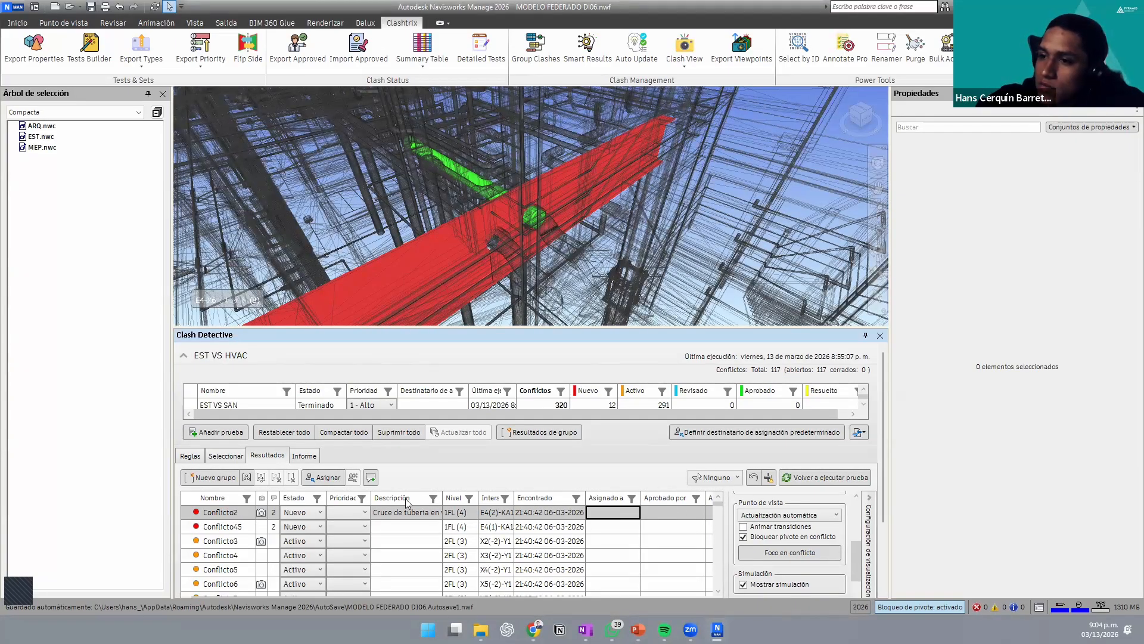
click(328, 478)
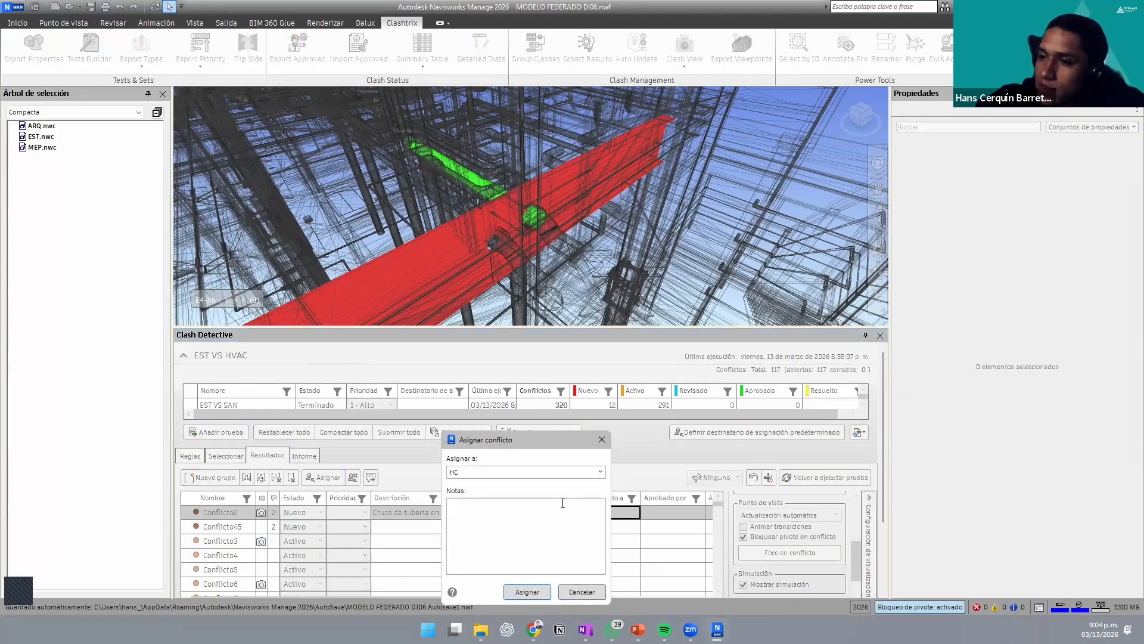
click(527, 591)
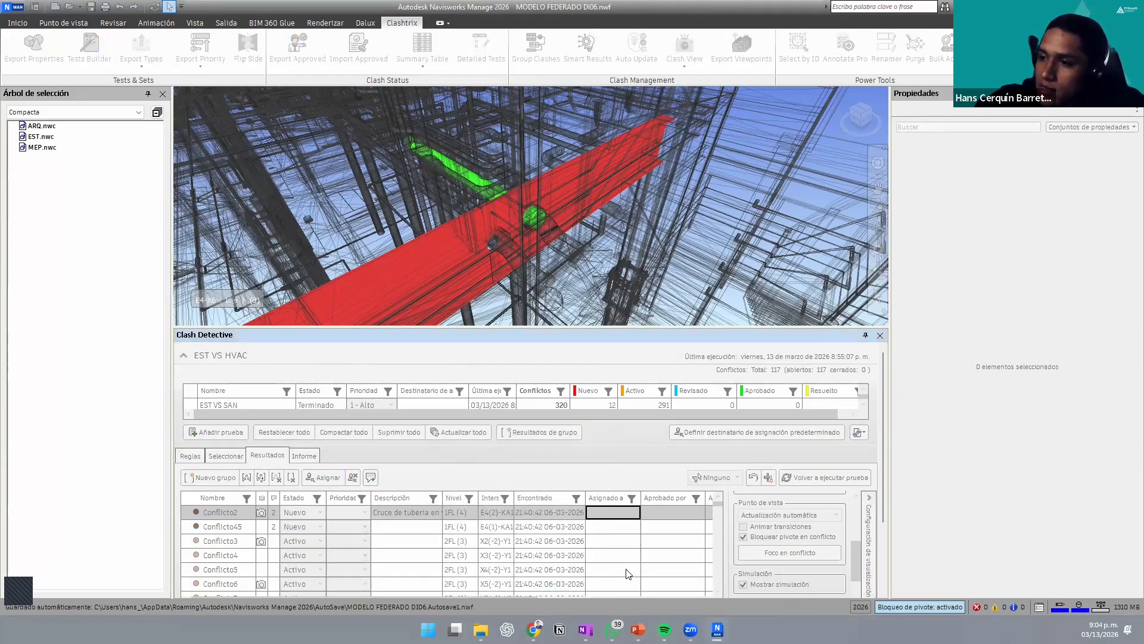
click(671, 510)
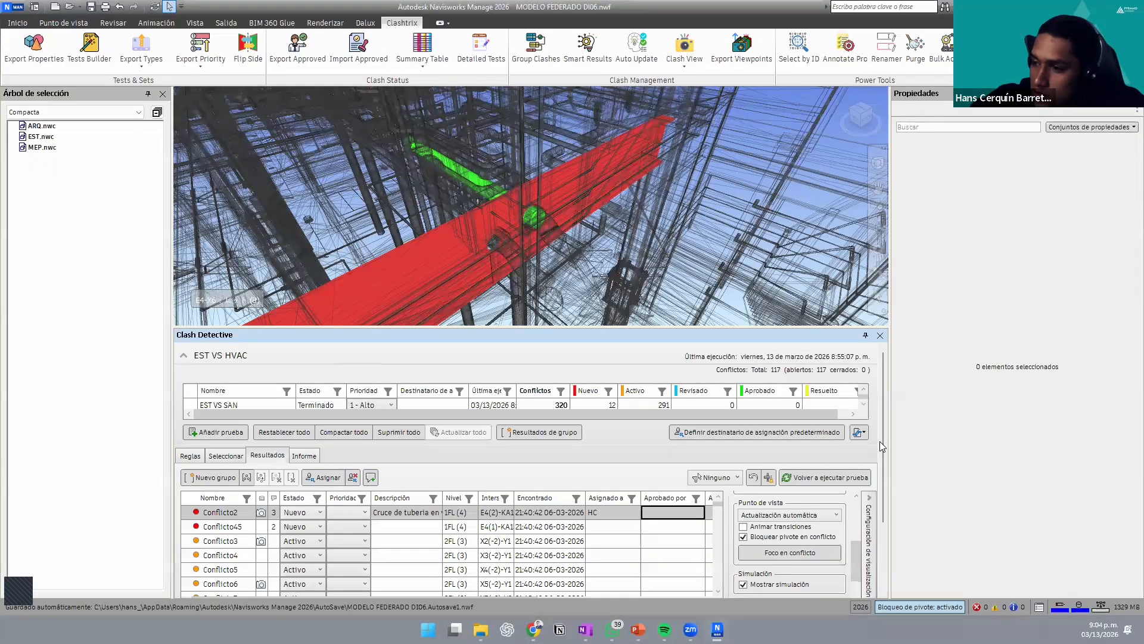
Step: Collapse the display settings and examine the approval and resolution columns and the clashing elements of Conflicto2
scroll(880, 441, down, 1)
drag(458, 576, 602, 557)
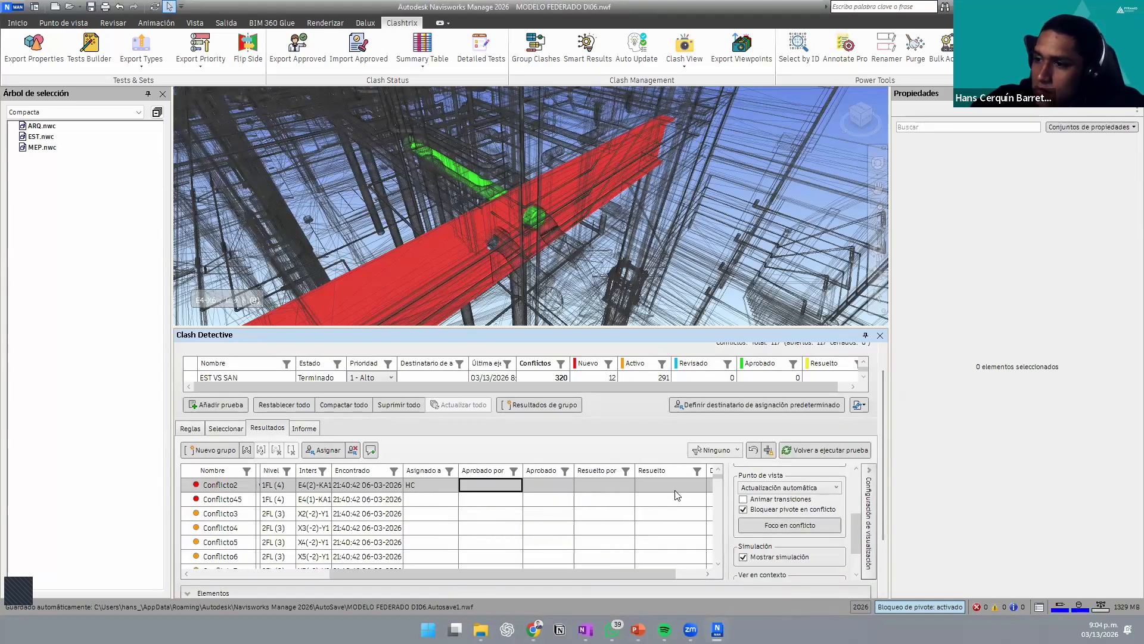
click(686, 485)
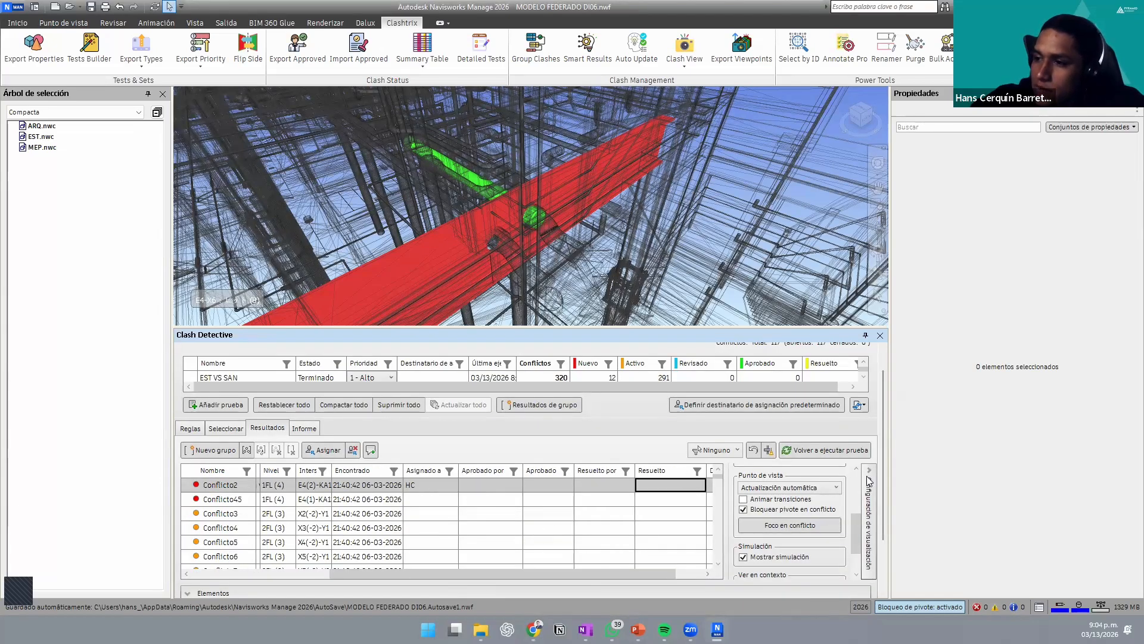
click(871, 502)
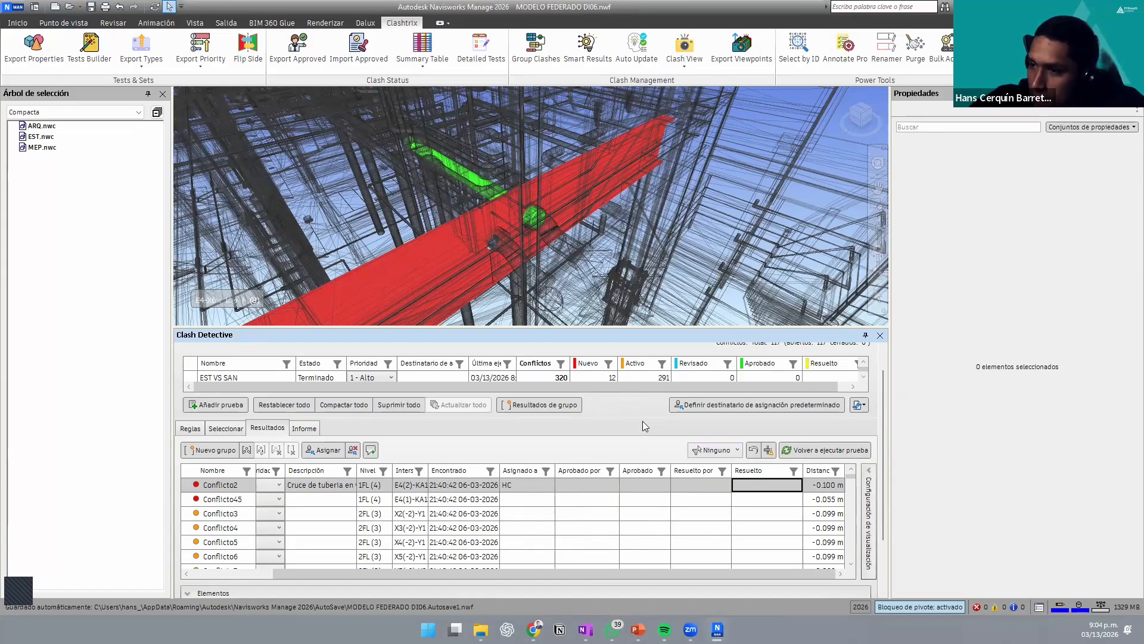
scroll(642, 421, down, 3)
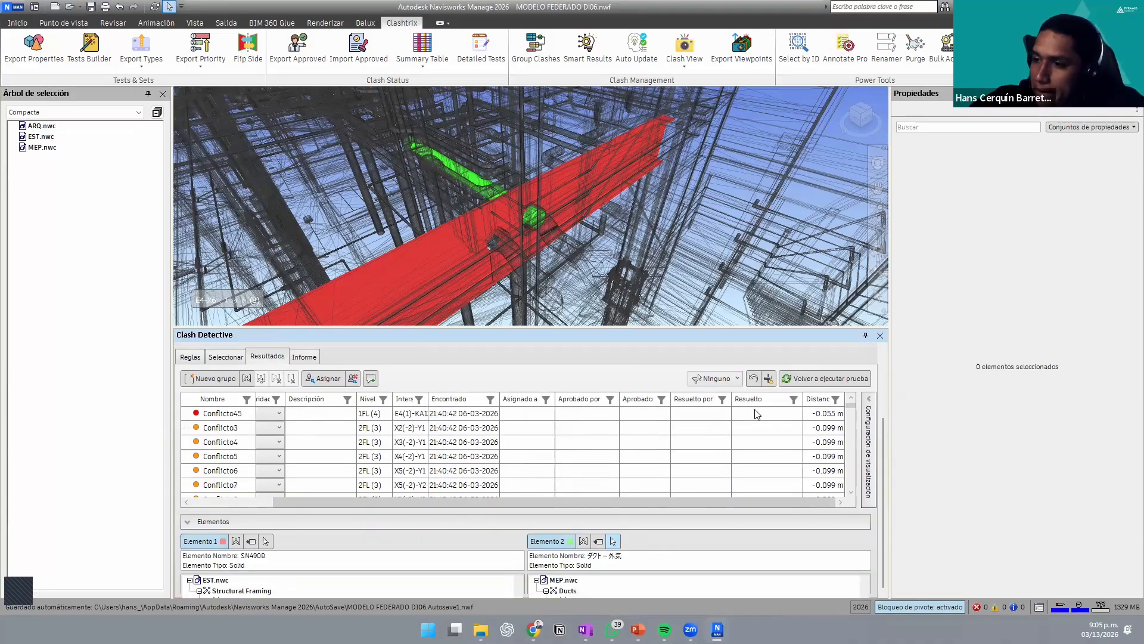
scroll(640, 481, up, 3)
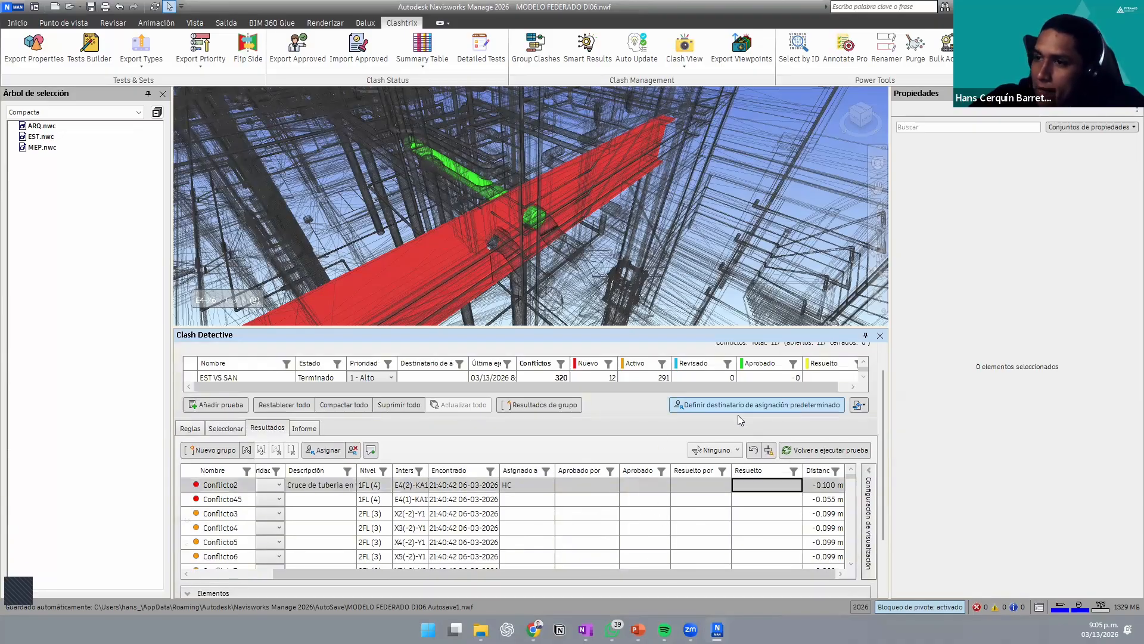
click(292, 64)
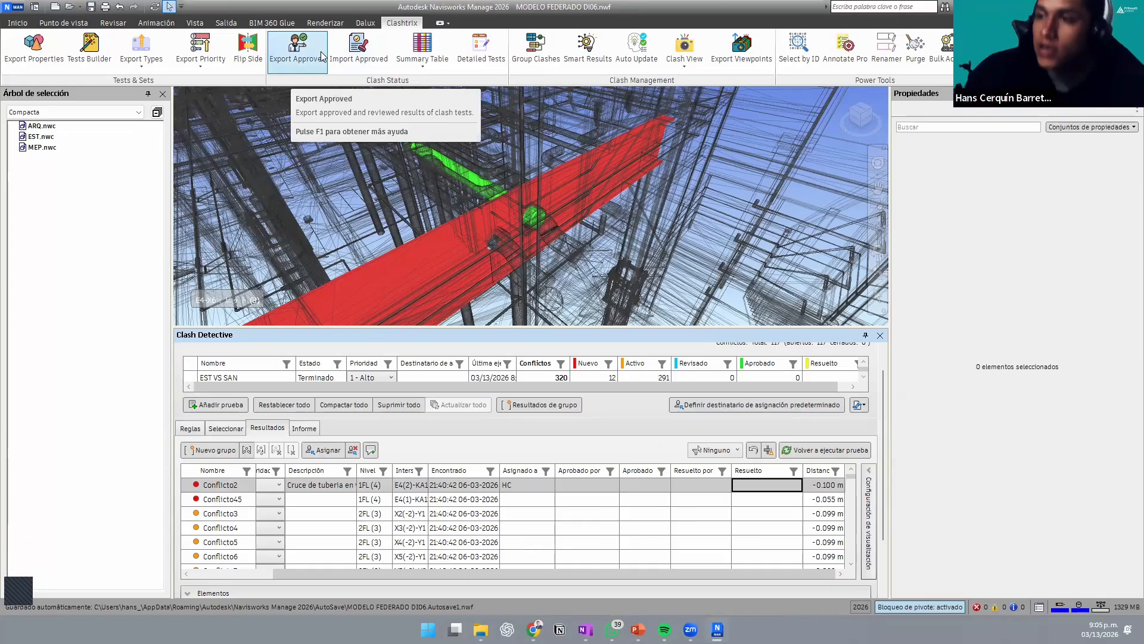
click(422, 66)
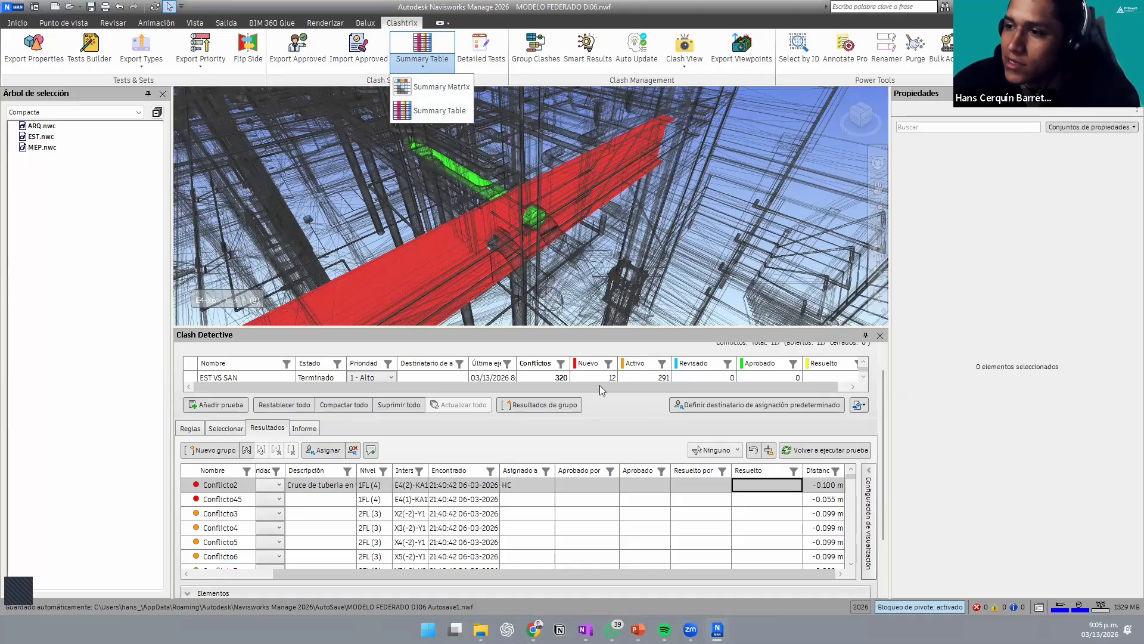
click(611, 398)
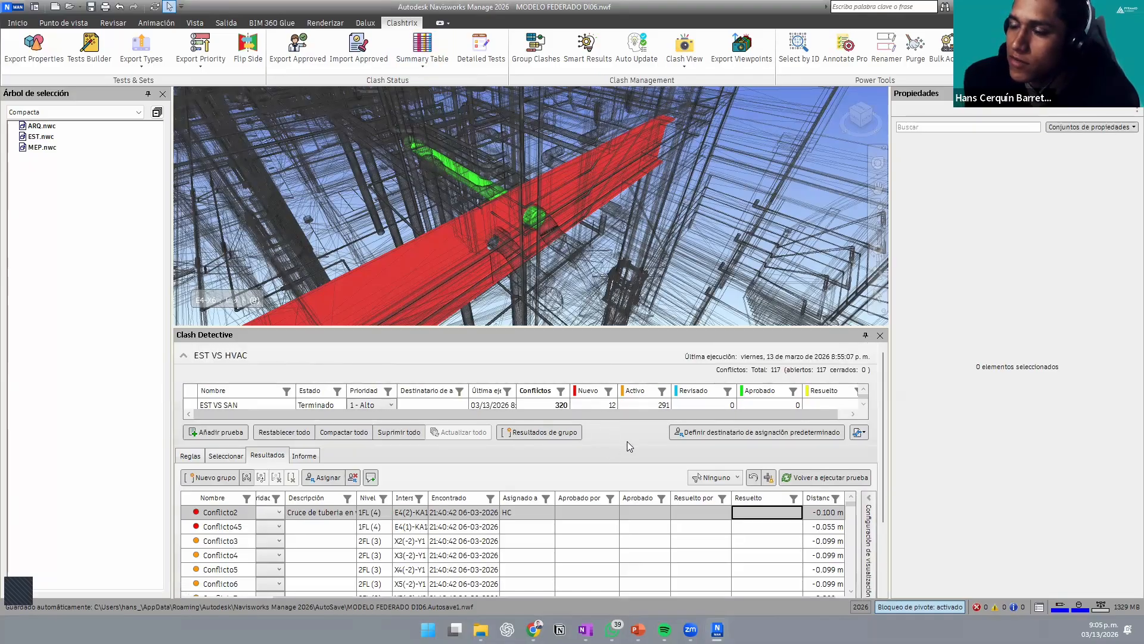
scroll(625, 443, down, 1)
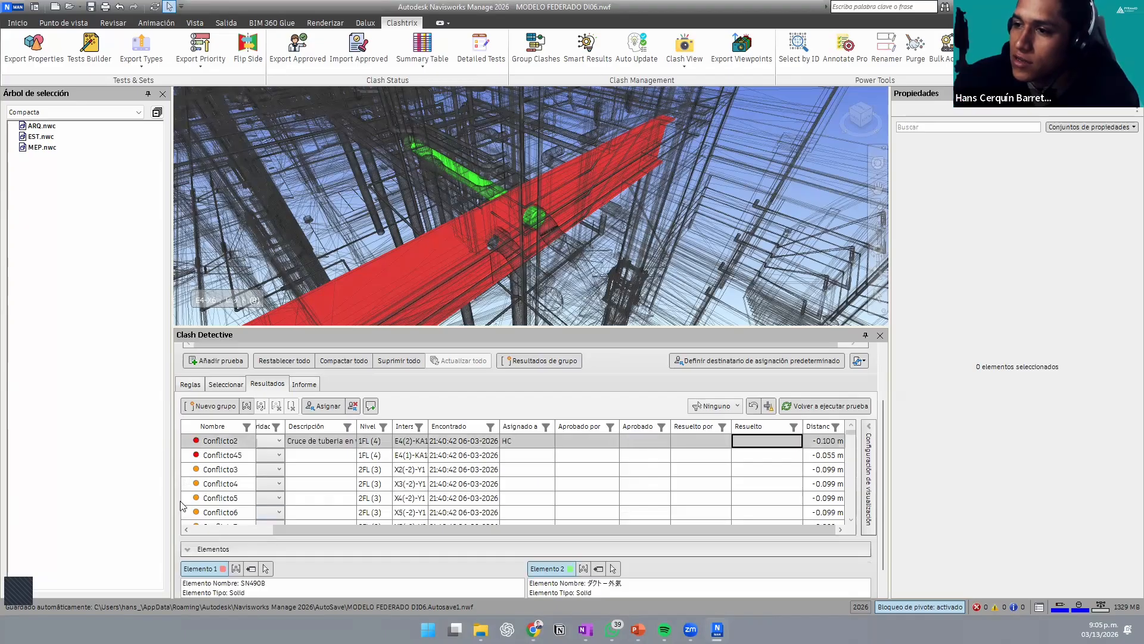
scroll(478, 364, up, 1)
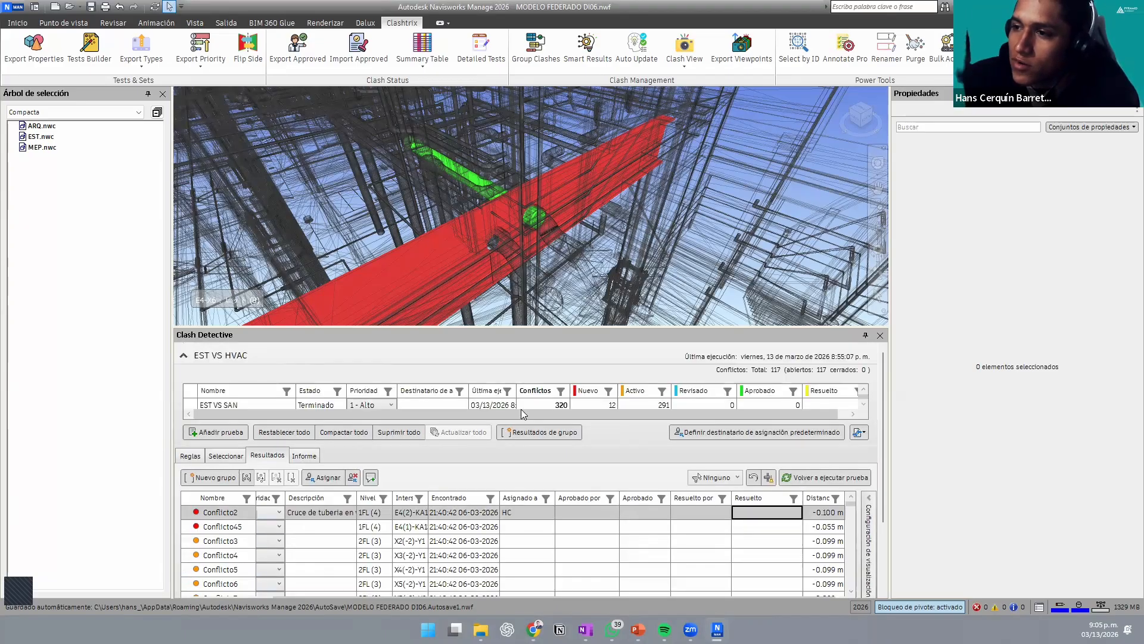
Step: Start a detailed tests export containing only the ARQ VS HVAC clash test
click(479, 53)
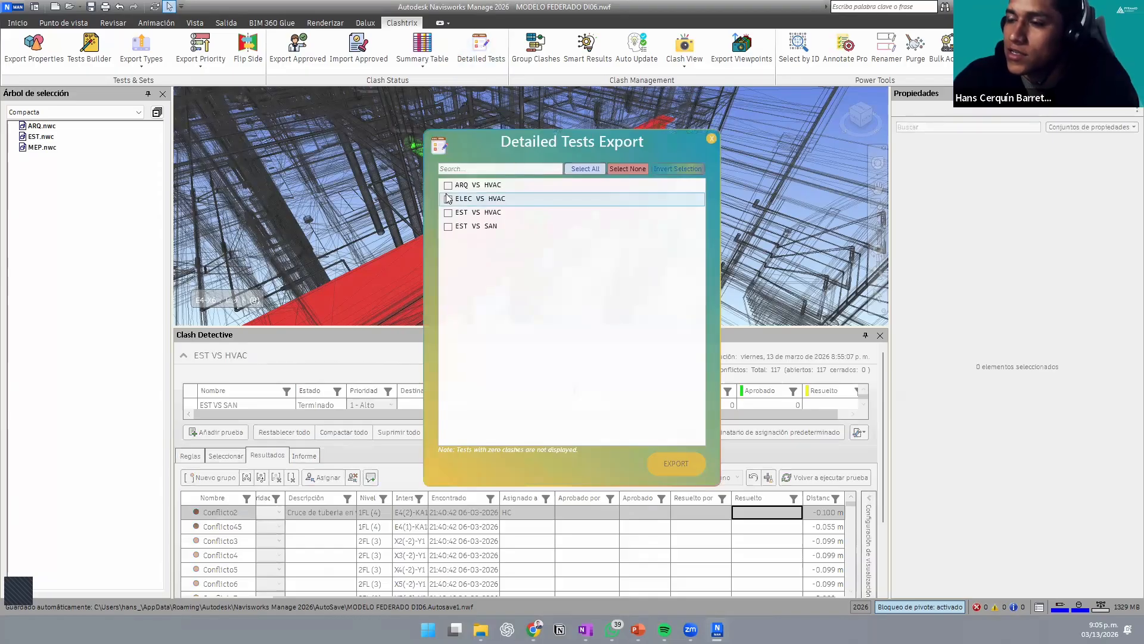
click(448, 186)
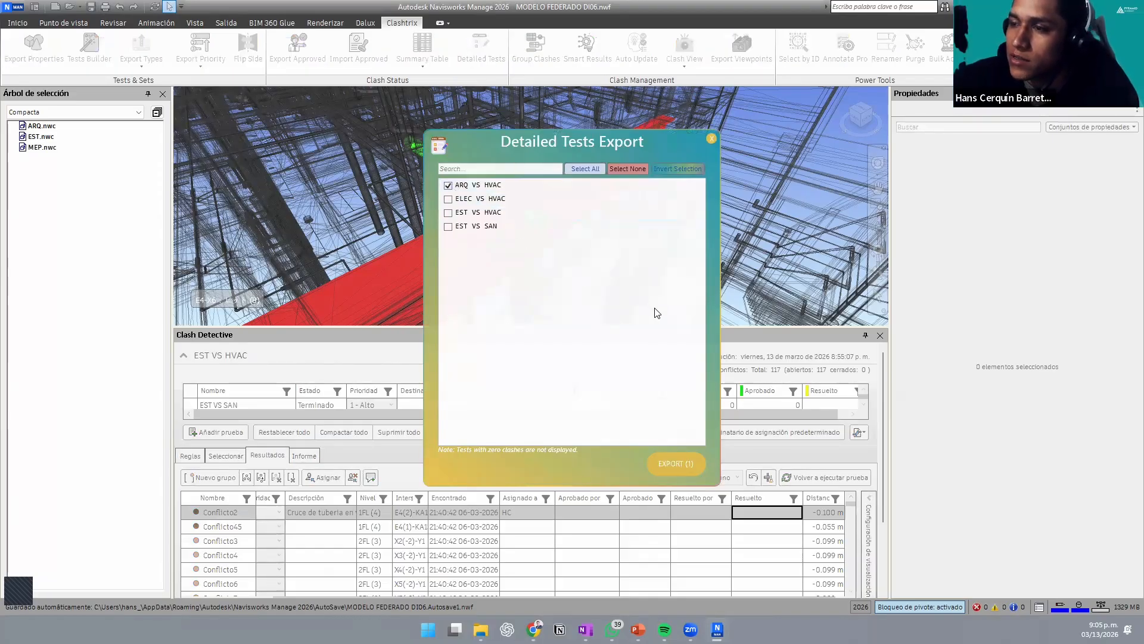
click(676, 464)
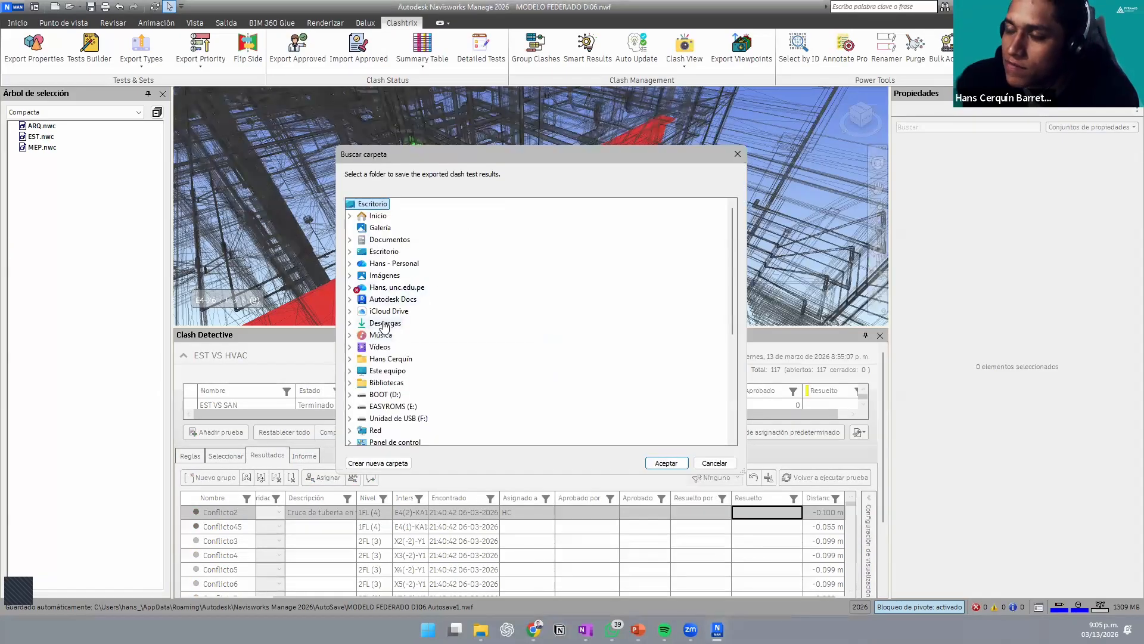
Step: Save the exported test results to TRABAJO > CLASES PA > CURSO 05 > CLASE 06 in the personal OneDrive and dismiss the export notice
scroll(383, 326, down, 5)
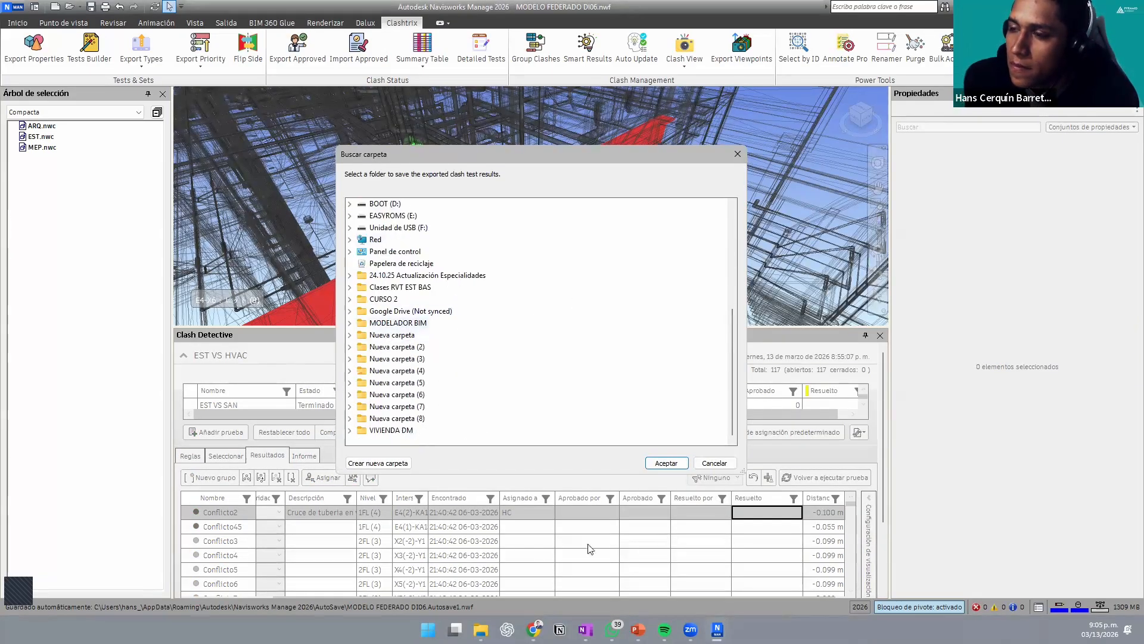
scroll(504, 358, up, 5)
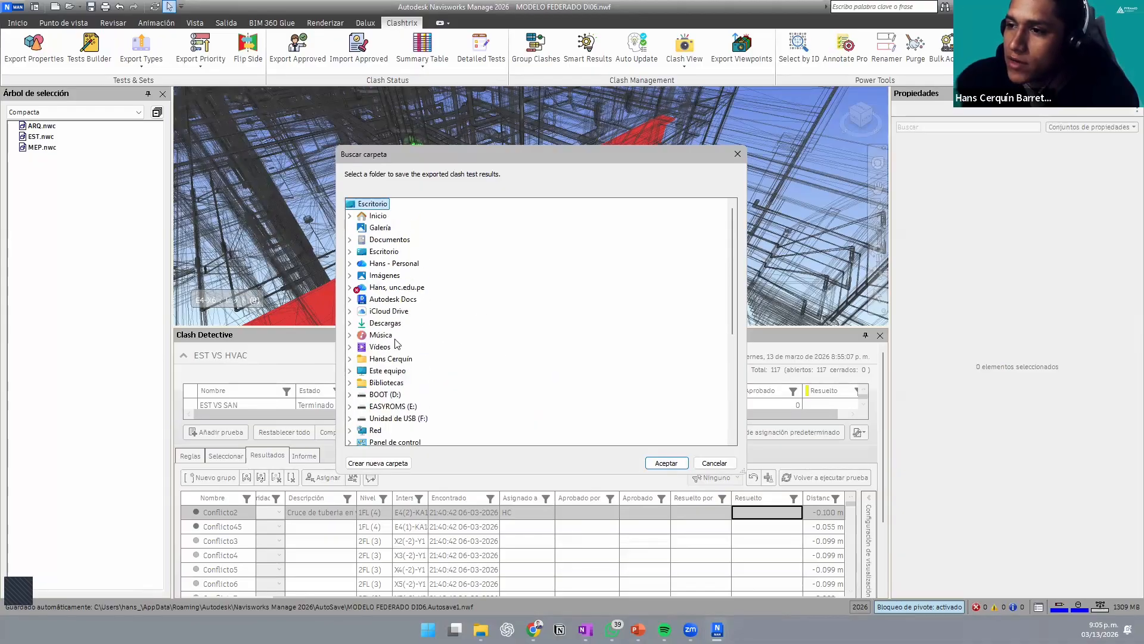
double_click(392, 262)
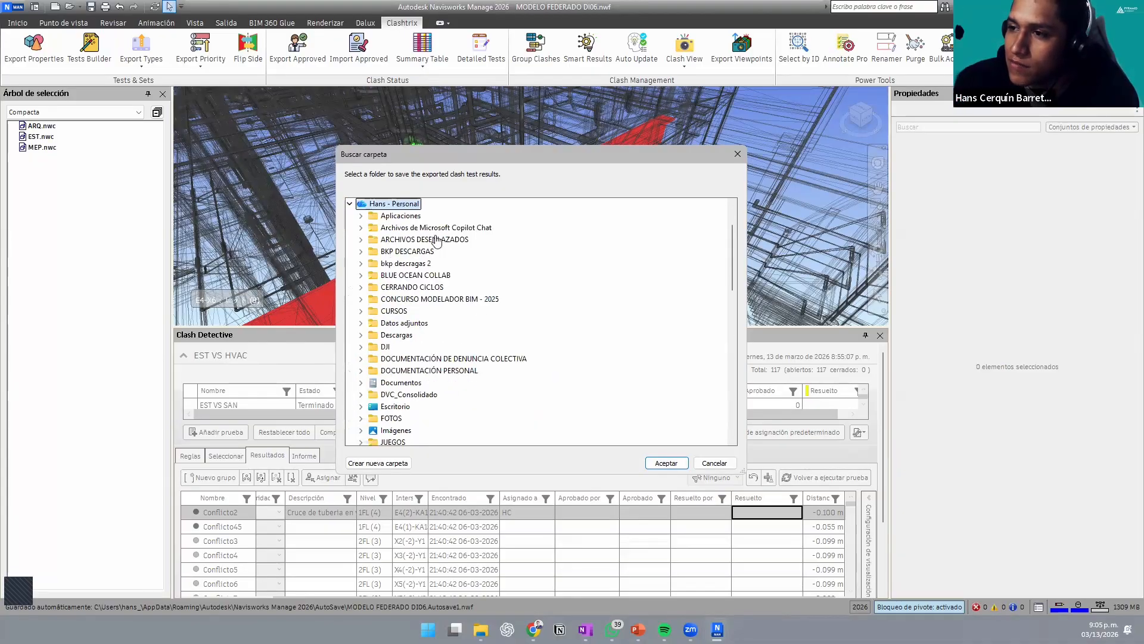
scroll(402, 384, down, 2)
scroll(402, 383, down, 5)
double_click(396, 311)
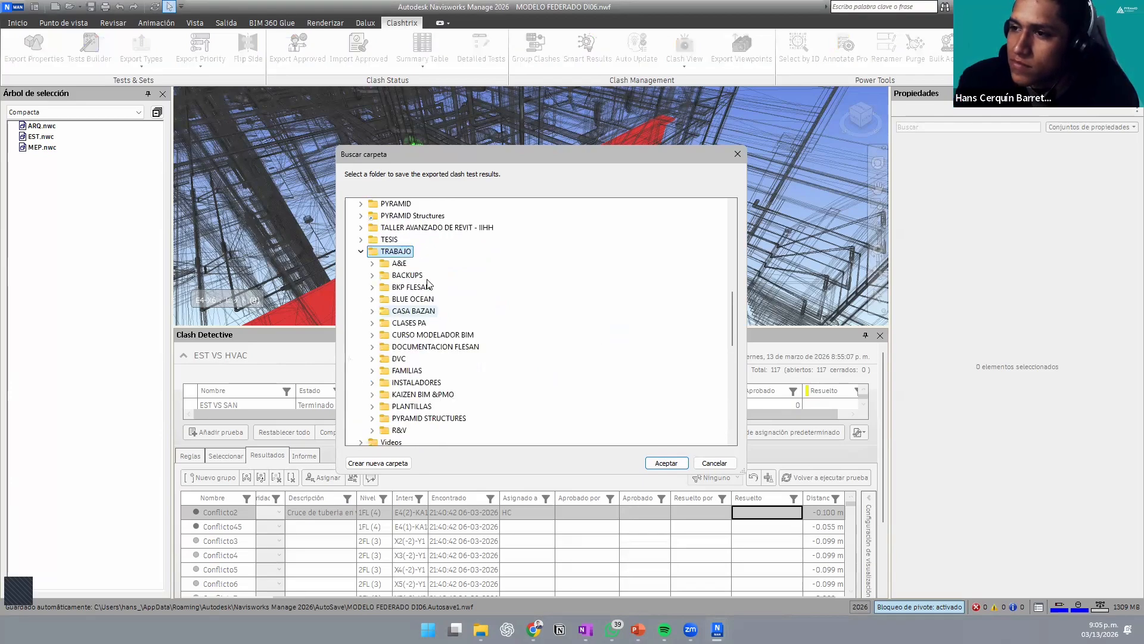
double_click(414, 323)
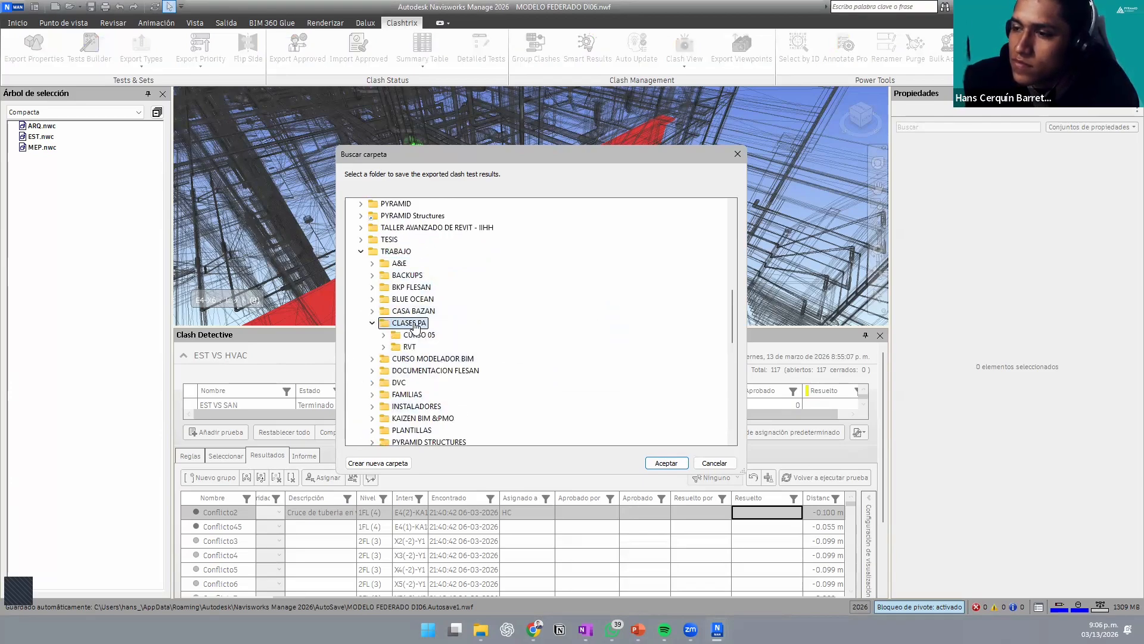
double_click(411, 336)
click(435, 408)
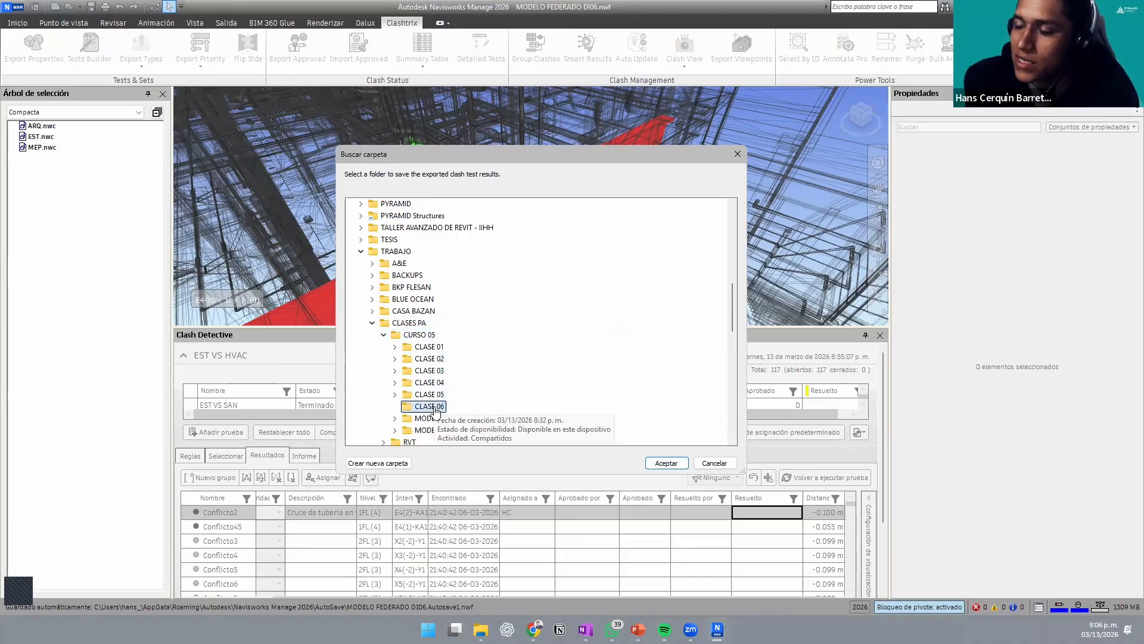
click(670, 464)
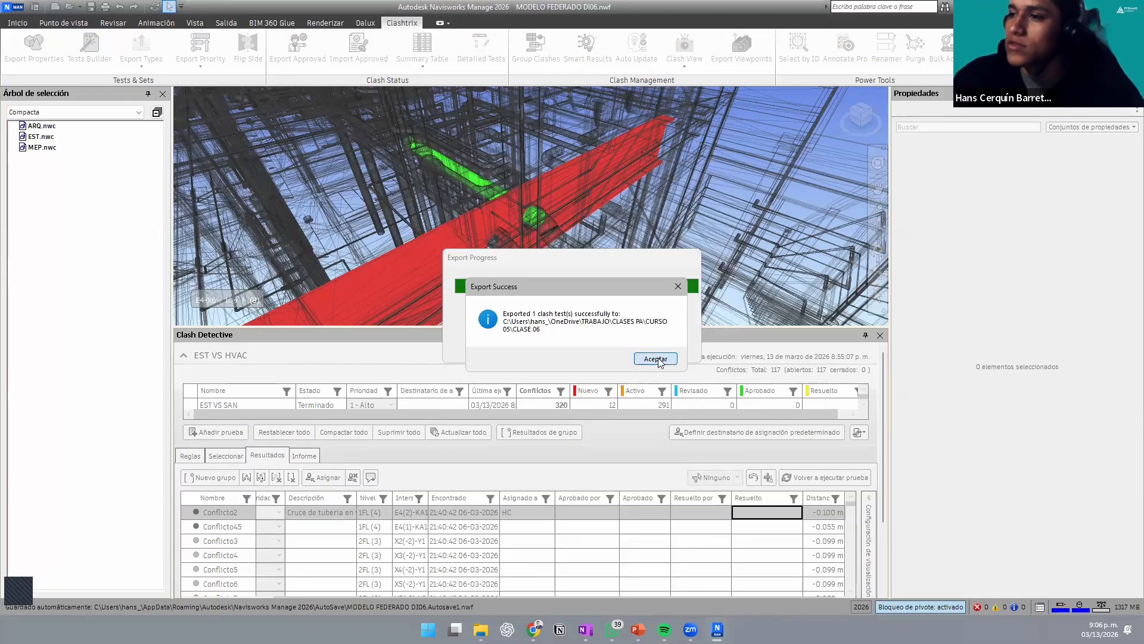
click(657, 360)
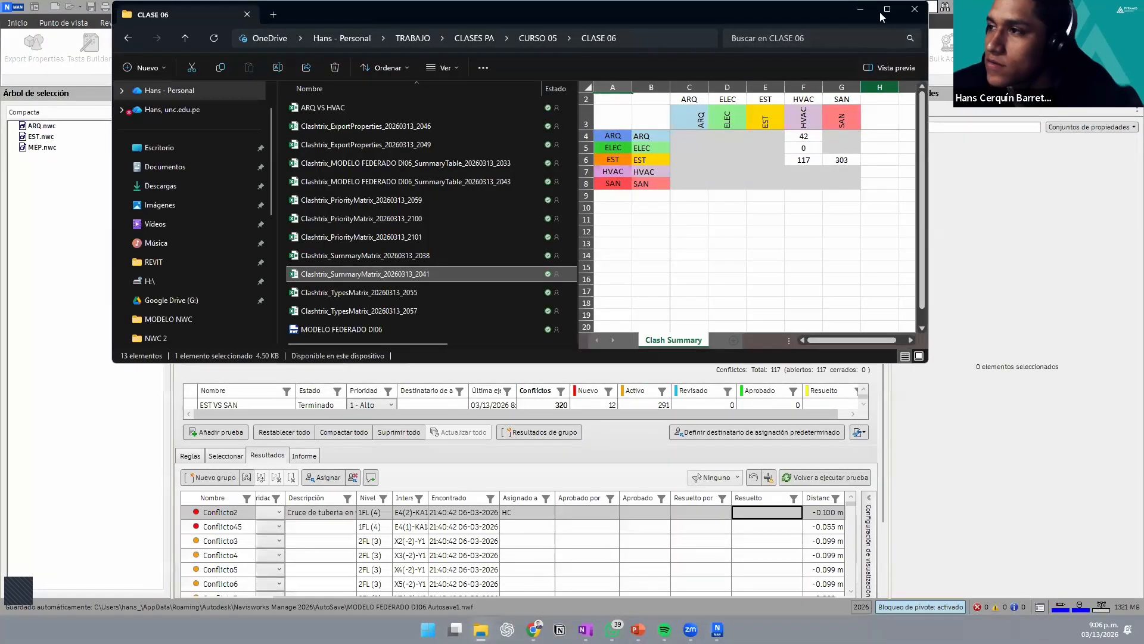
Step: Open the exported ARQ VS HVAC workbook from the CLASE 06 folder in Excel and examine its clash result columns
click(882, 11)
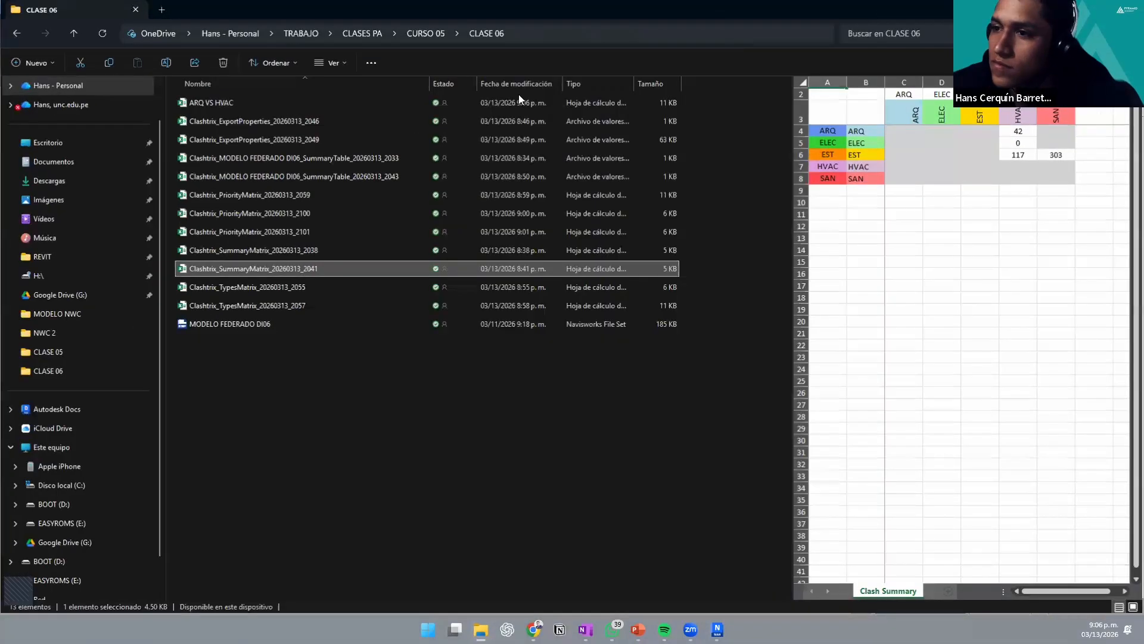
click(295, 102)
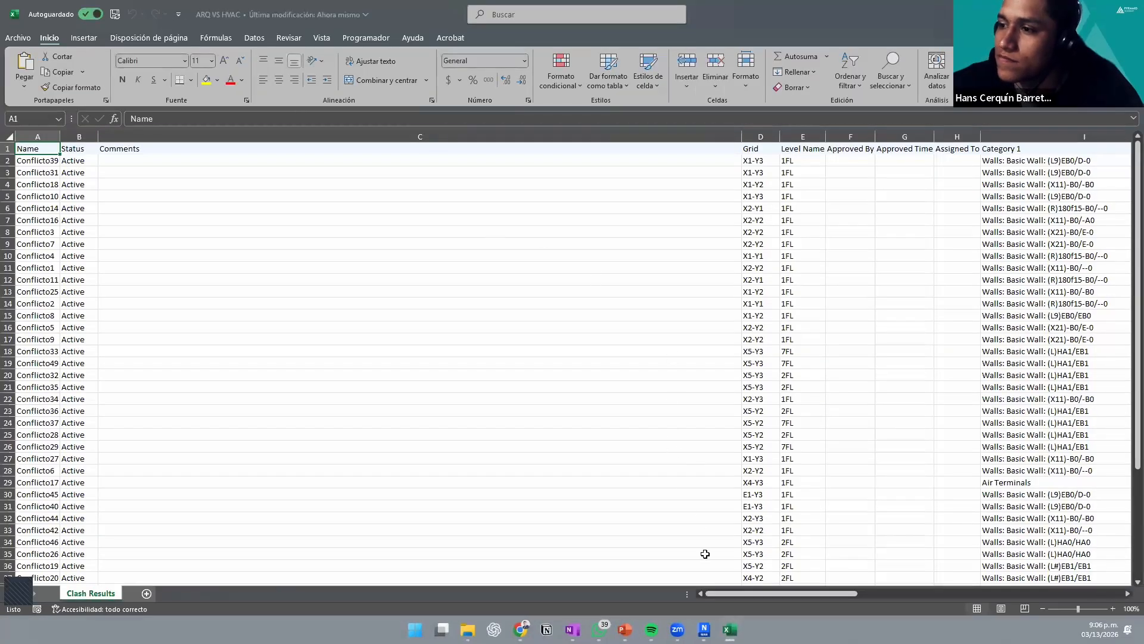
drag(733, 593, 635, 554)
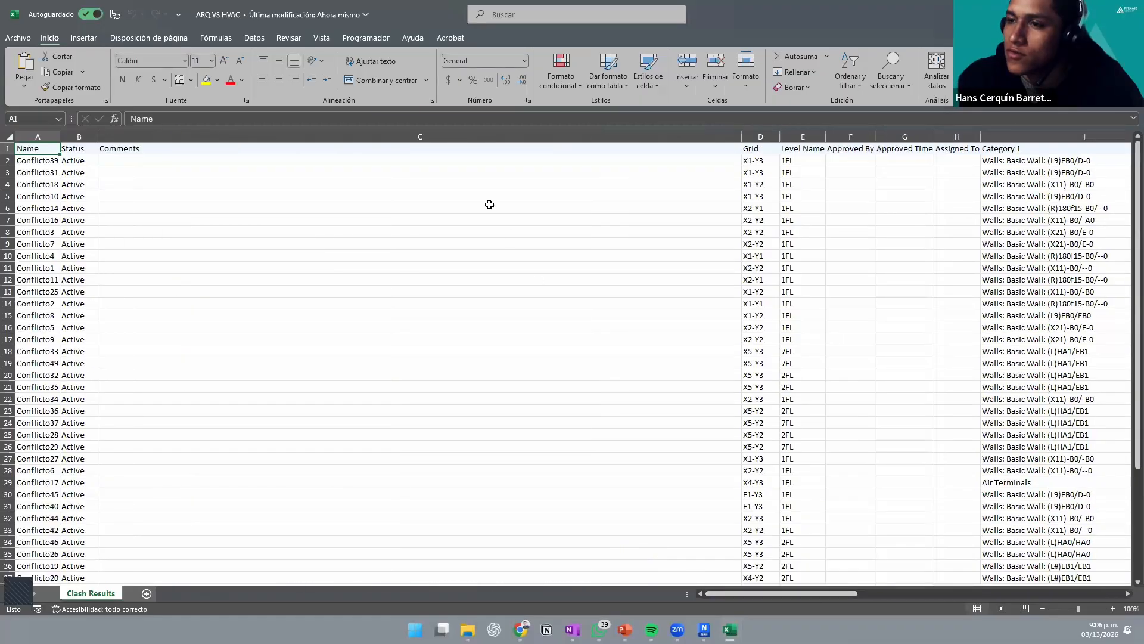
Step: Widen the Name column of the Clash Results sheet so the conflict names fit
click(746, 135)
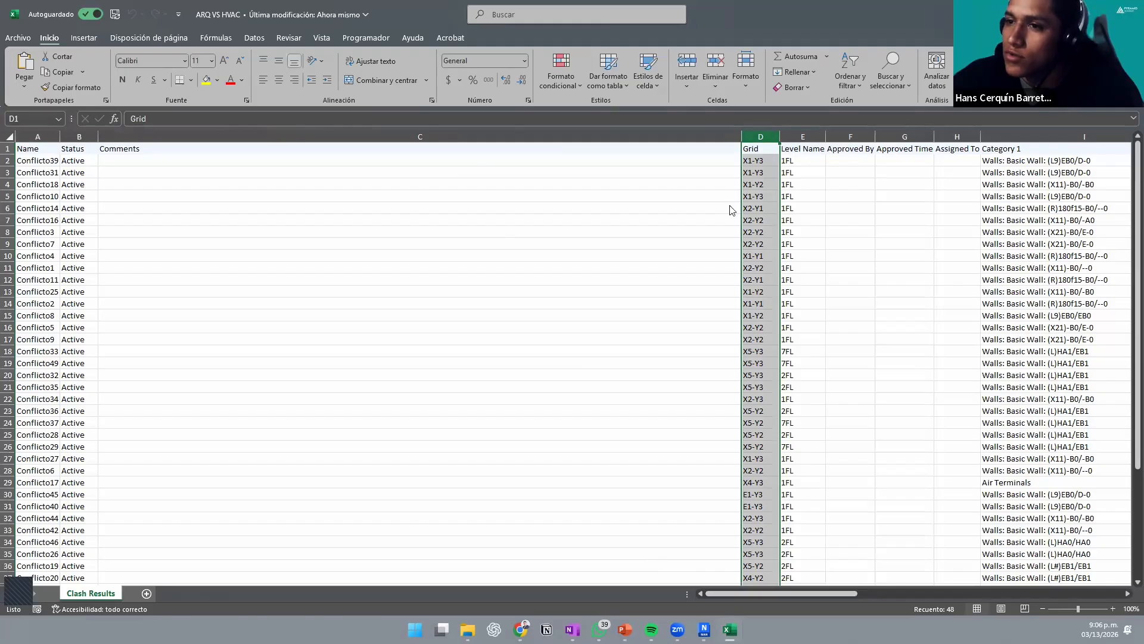
mouse_move(57, 137)
mouse_down()
mouse_move(135, 149)
mouse_move(71, 136)
mouse_up()
click(132, 137)
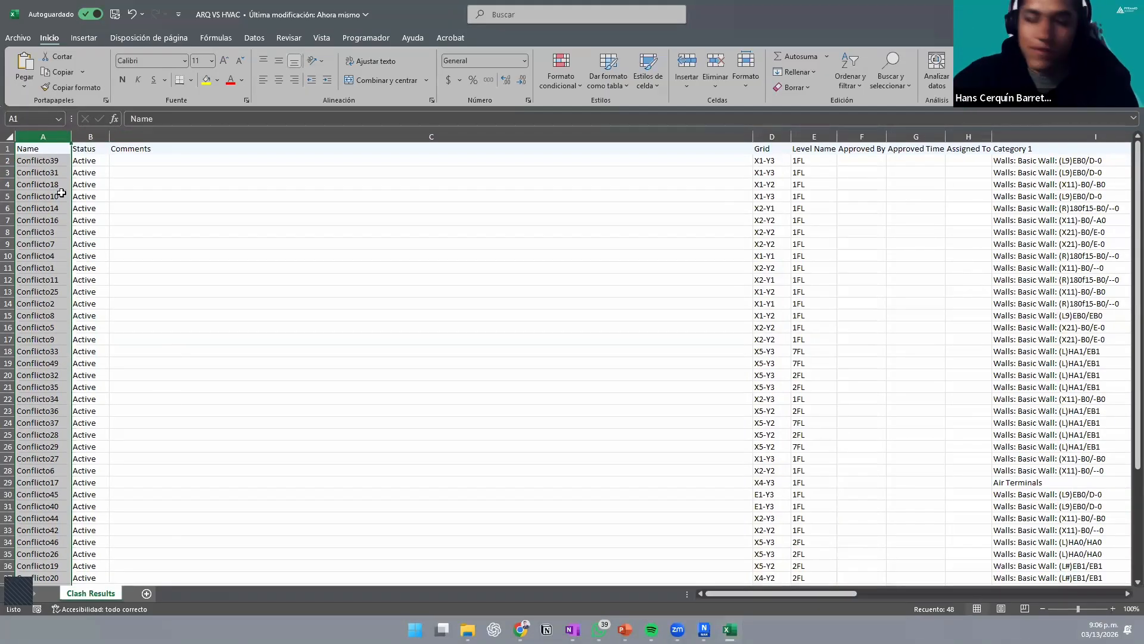
click(61, 162)
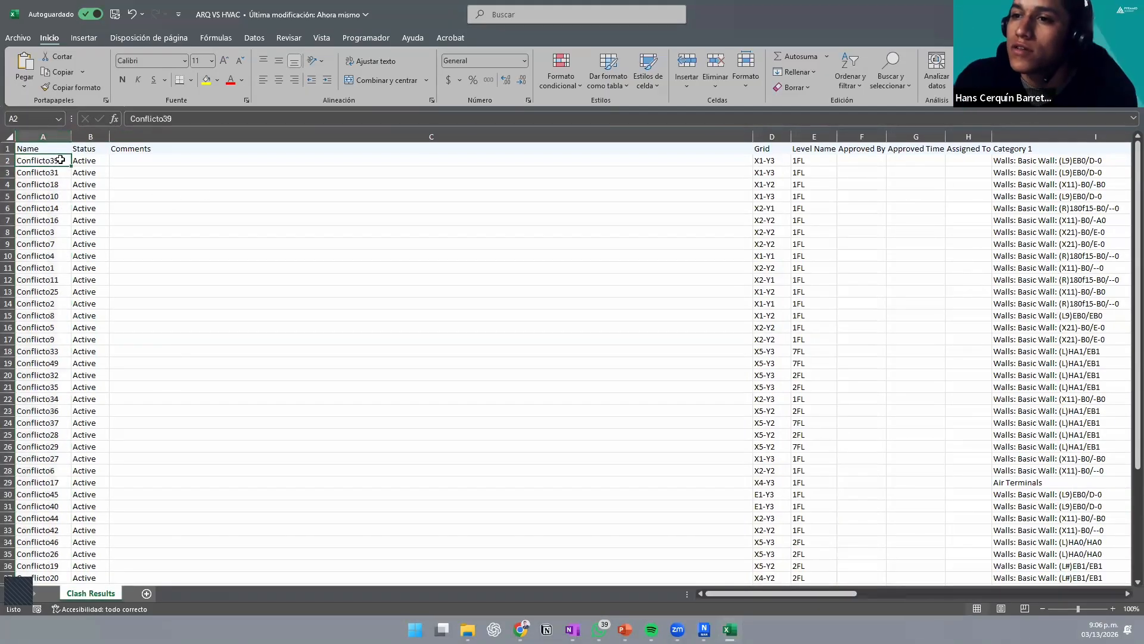
click(131, 169)
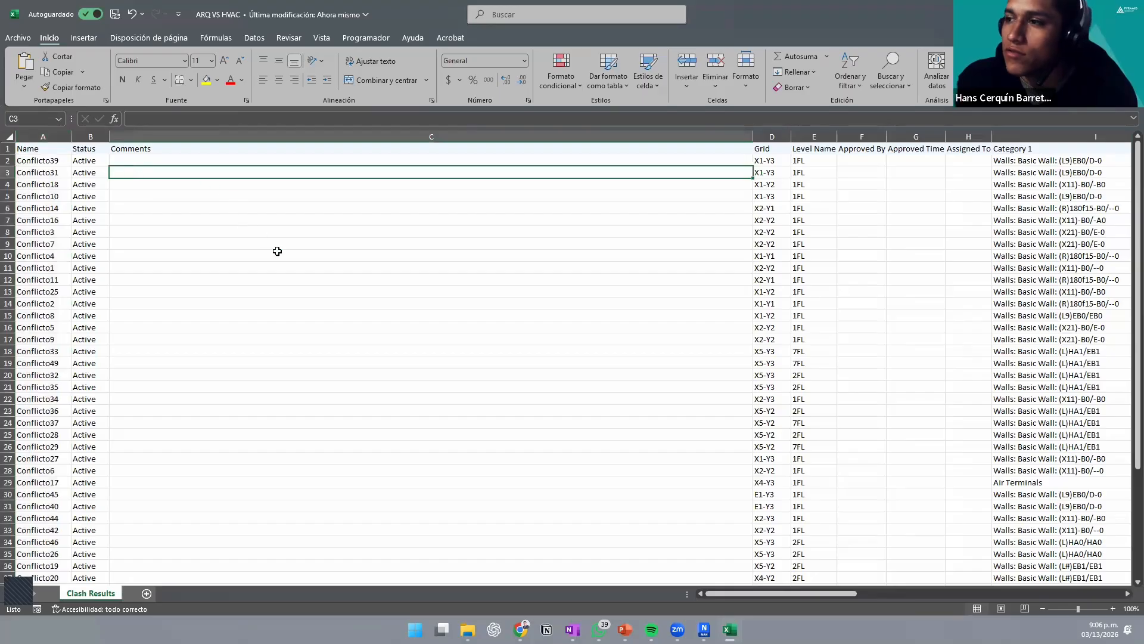
Step: Examine the exported ARQ VS HVAC clash rows, including the resolved ones, and all columns through Element GUID 2
scroll(414, 271, down, 5)
scroll(413, 271, up, 3)
scroll(415, 272, down, 6)
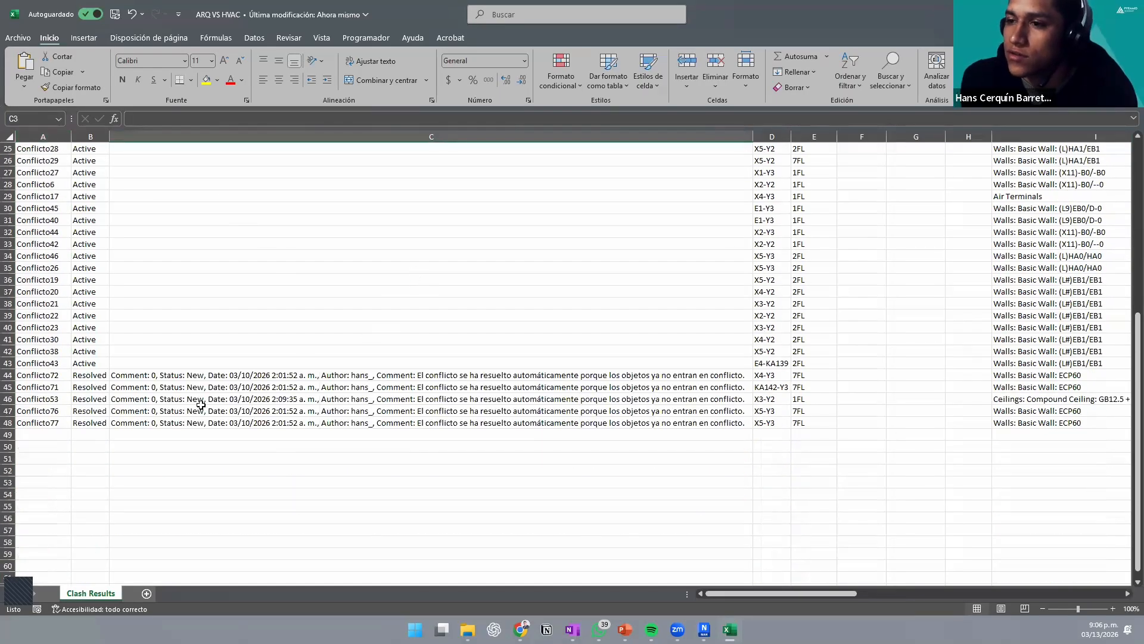
scroll(197, 402, up, 4)
scroll(197, 401, down, 4)
scroll(638, 360, up, 8)
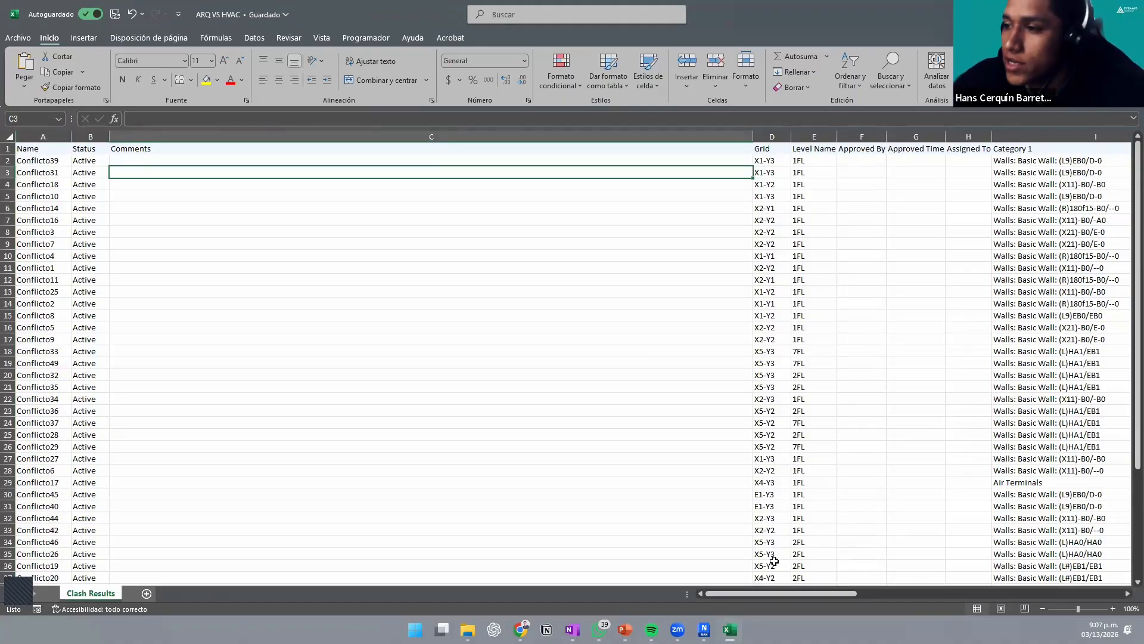
drag(781, 593, 1081, 545)
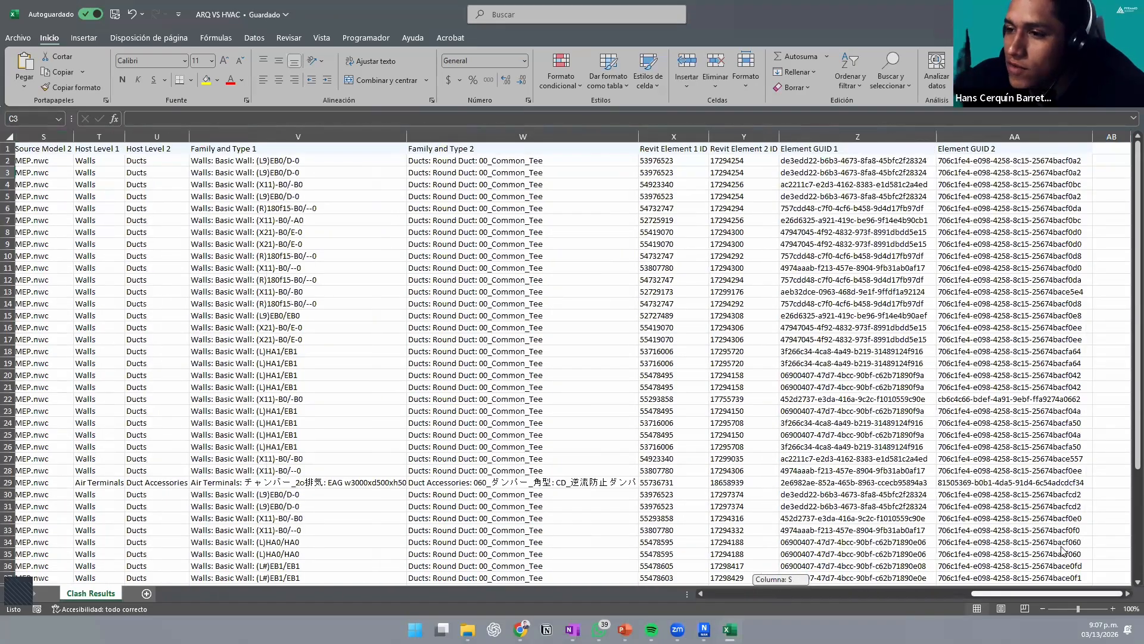
drag(954, 528, 745, 261)
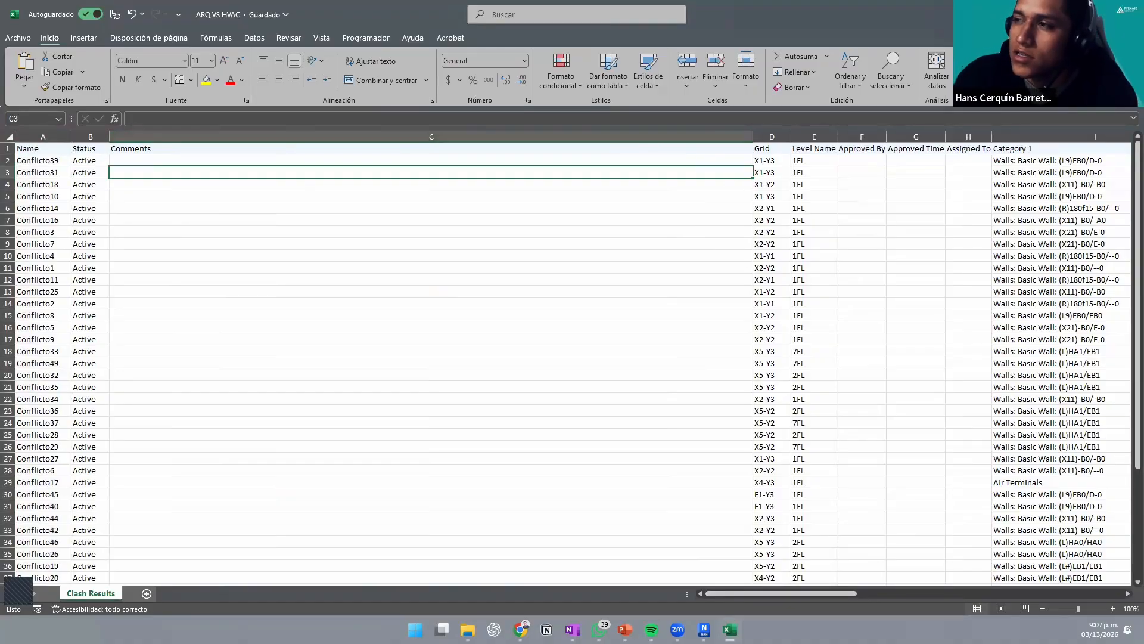
Step: Switch to Navisworks Manage with the MODELO FEDERADO DI06 model and its Clash Detective tests
key(alt+Tab)
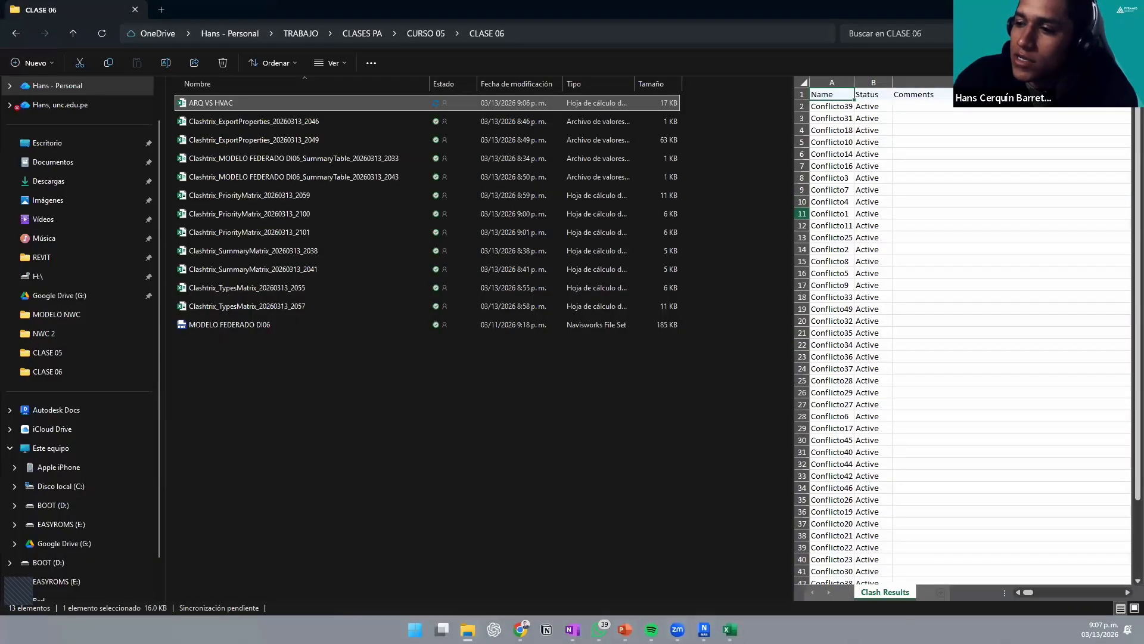
click(703, 629)
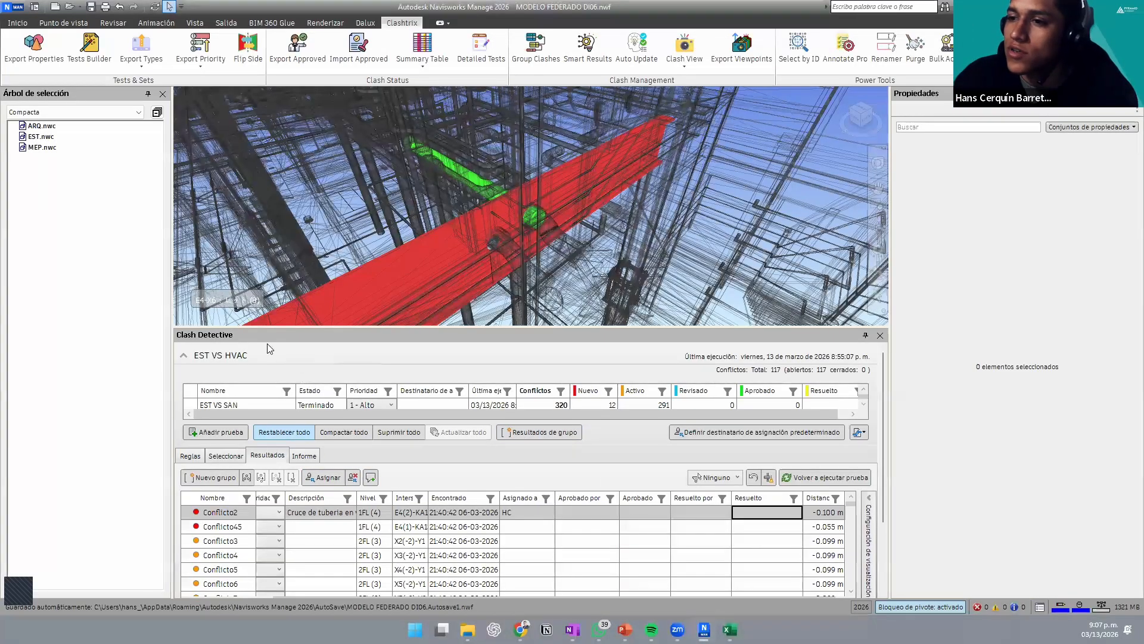
click(468, 629)
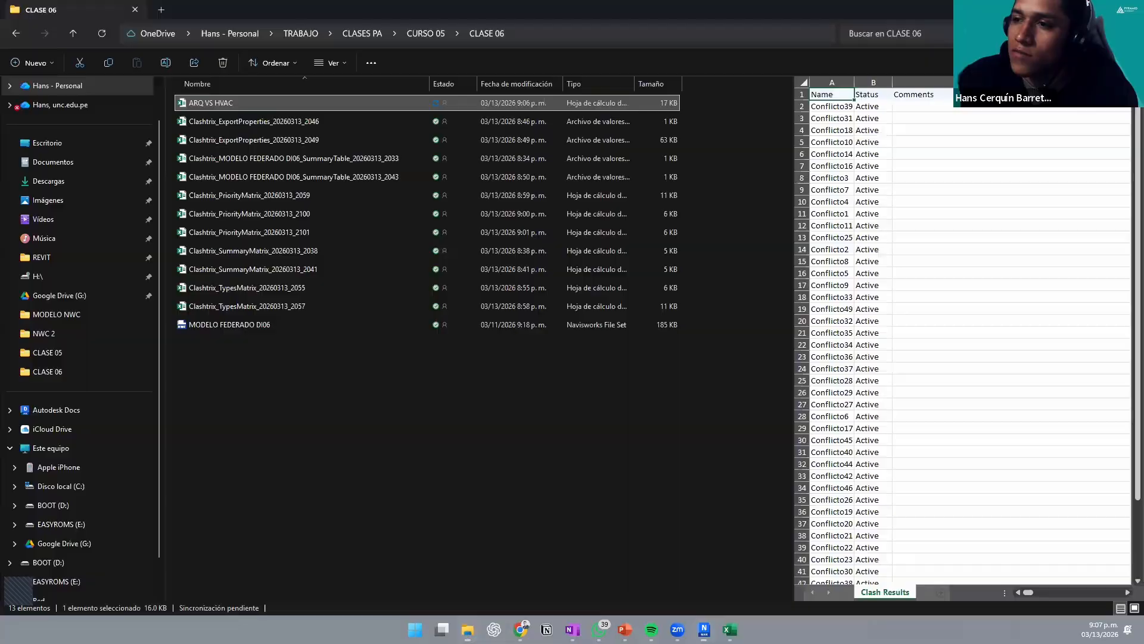
click(467, 629)
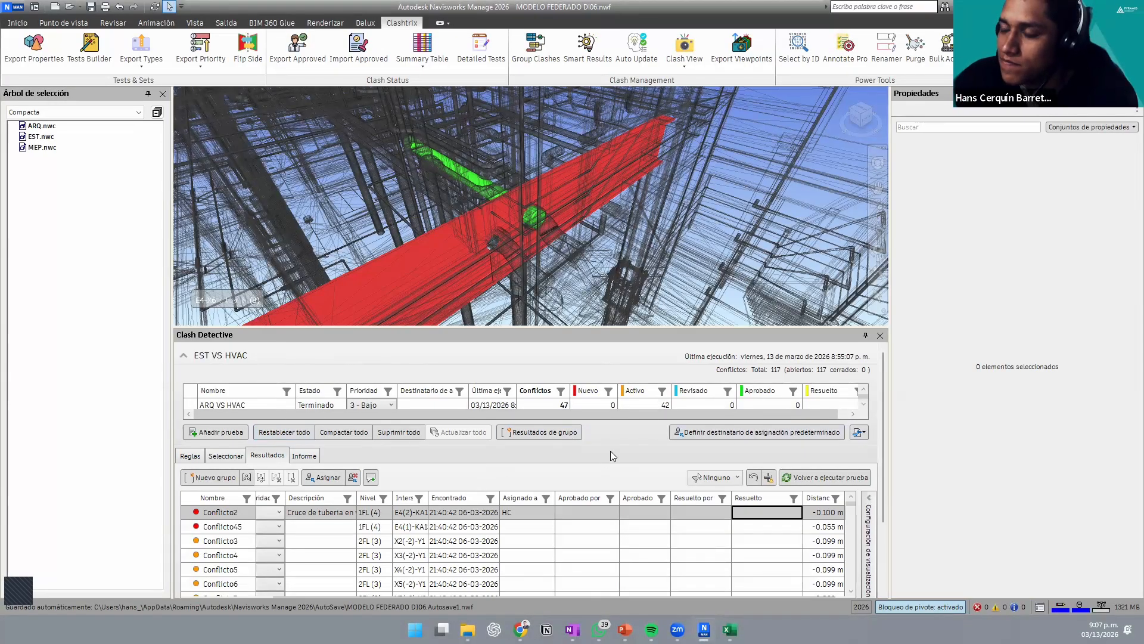
scroll(801, 495, down, 5)
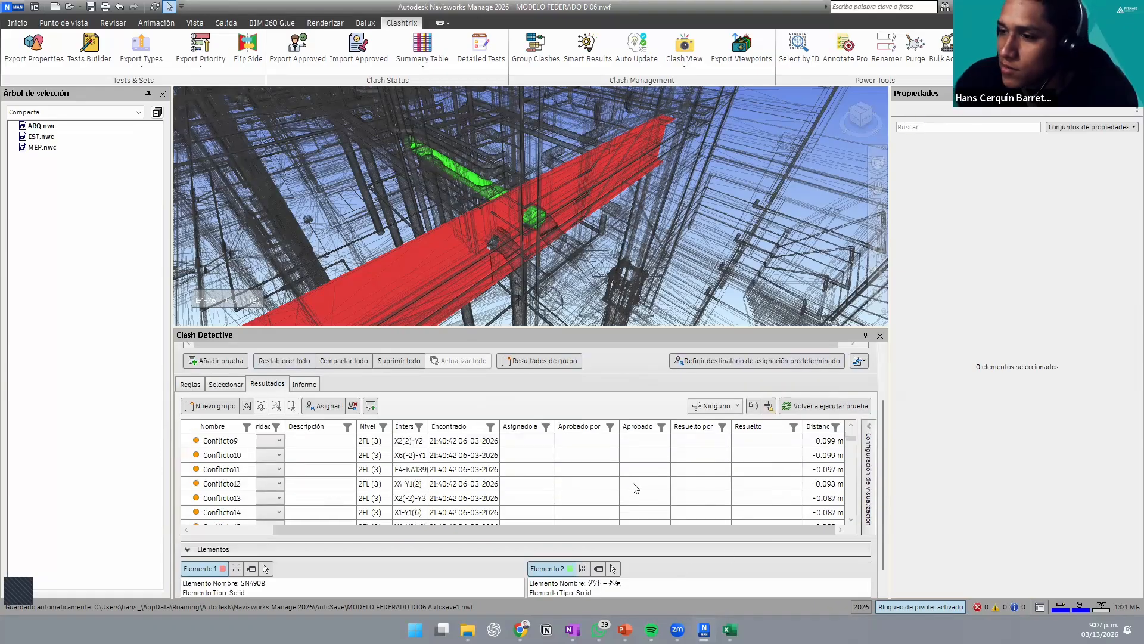
scroll(551, 441, up, 2)
scroll(255, 379, up, 3)
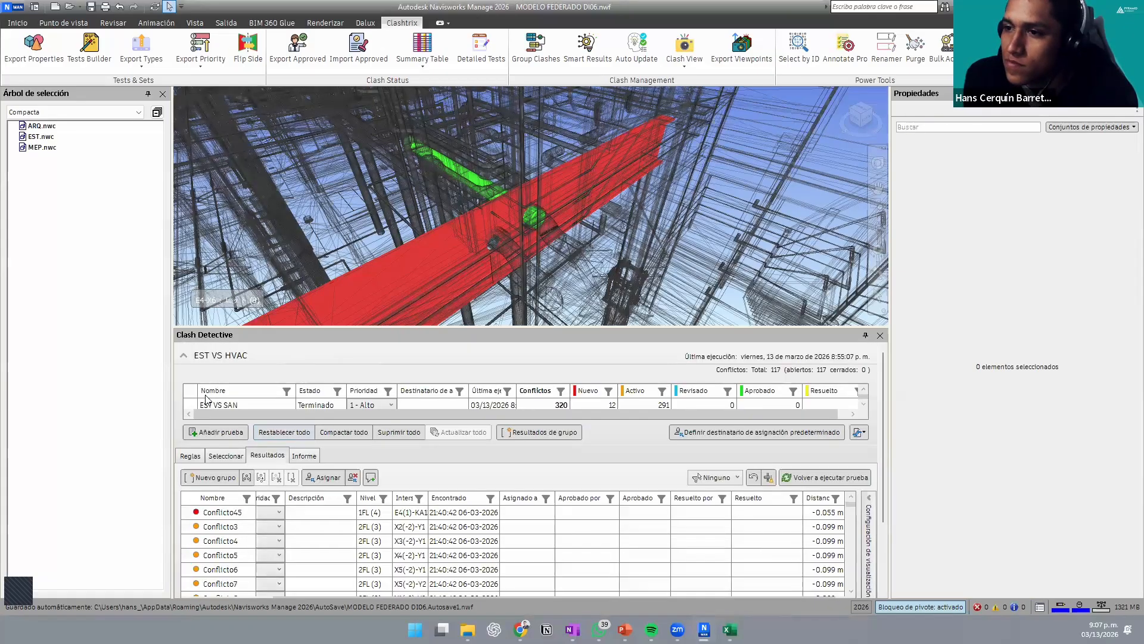
click(184, 356)
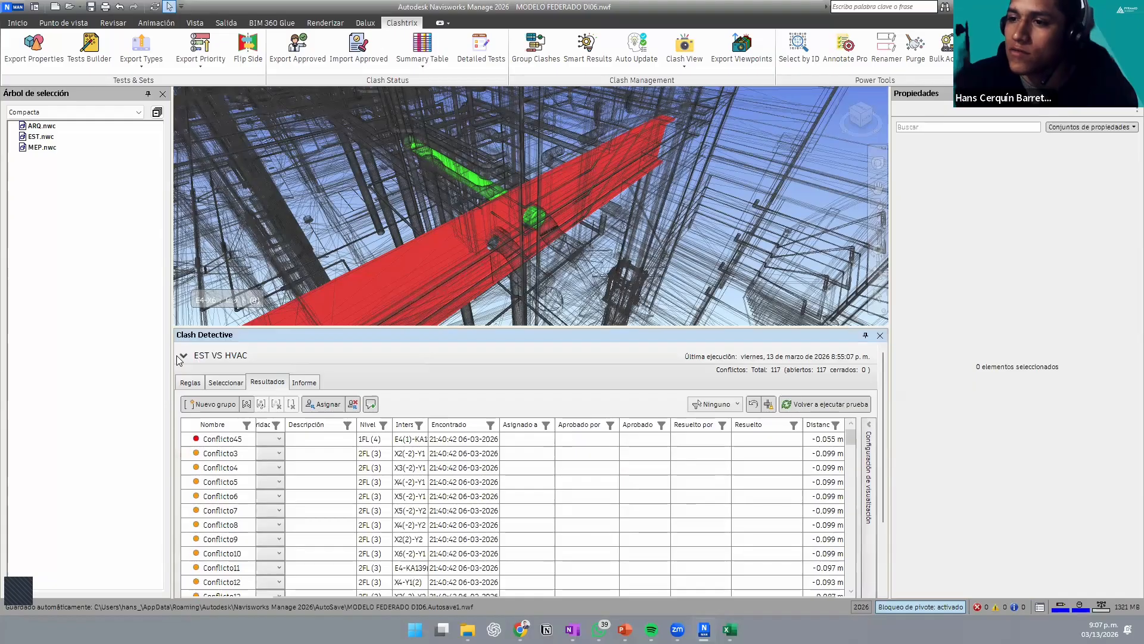
click(184, 356)
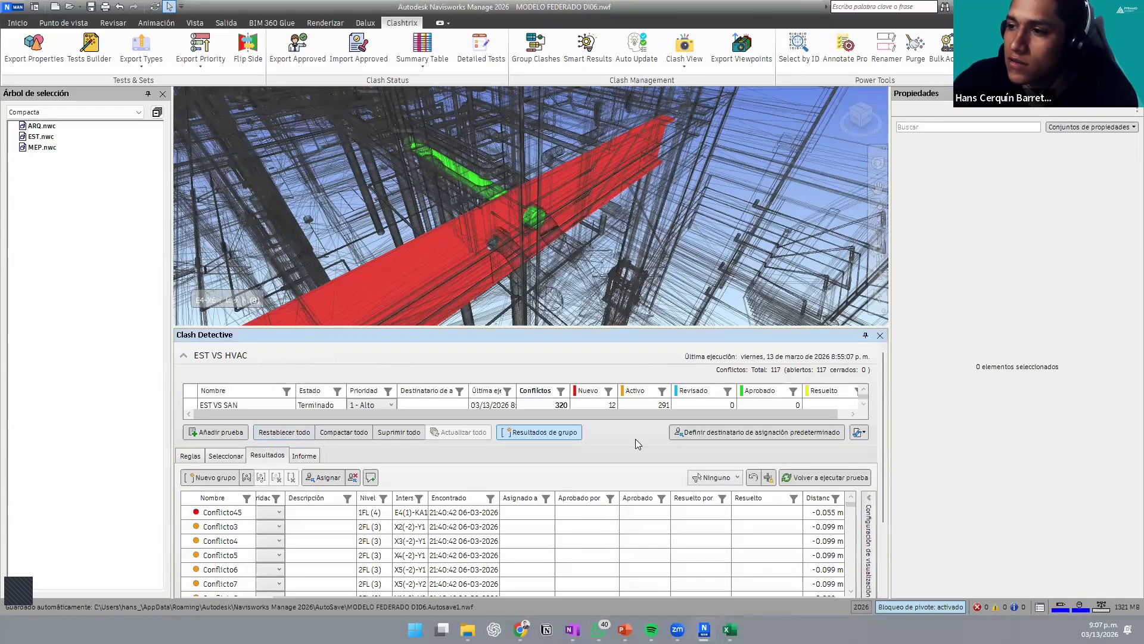
click(184, 356)
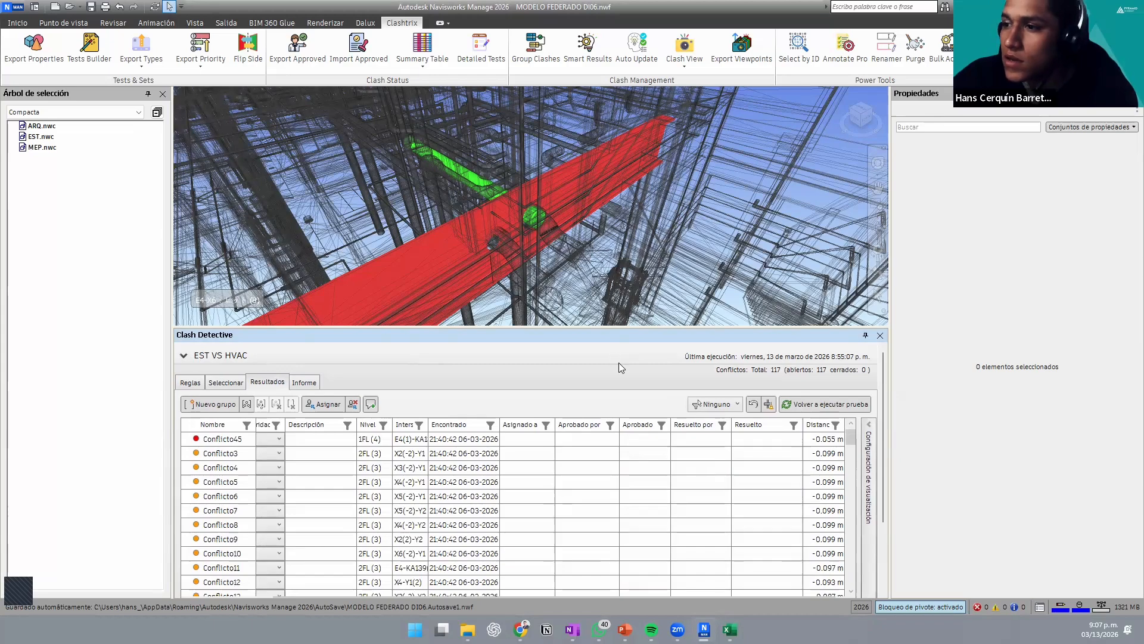
click(185, 356)
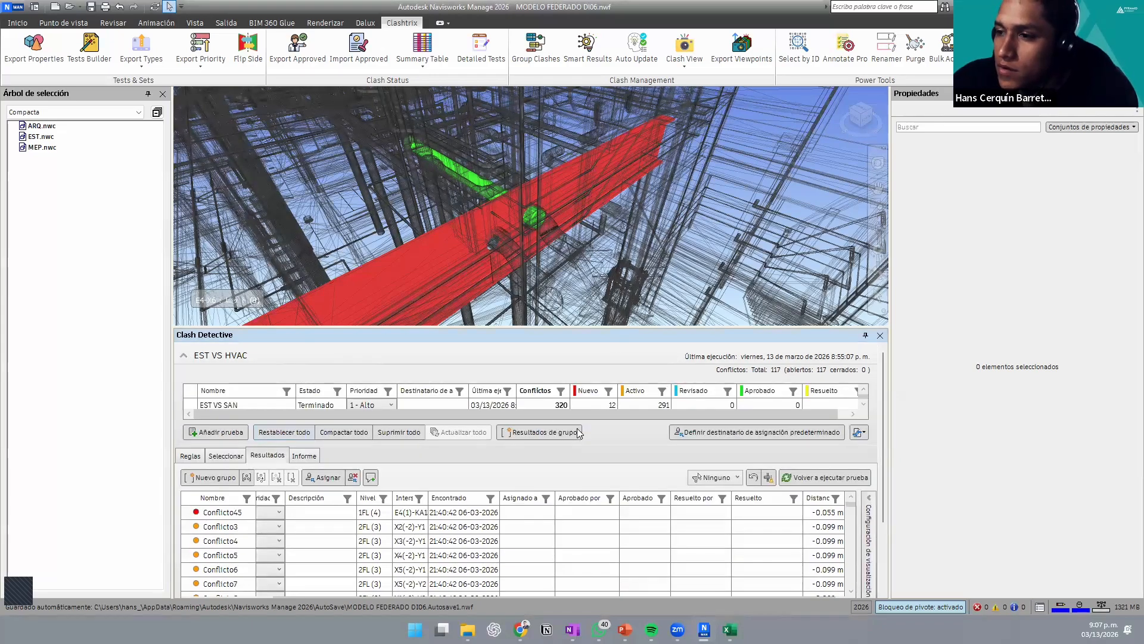
Step: Select the ARQ VS HVAC test in Clash Detective
click(865, 403)
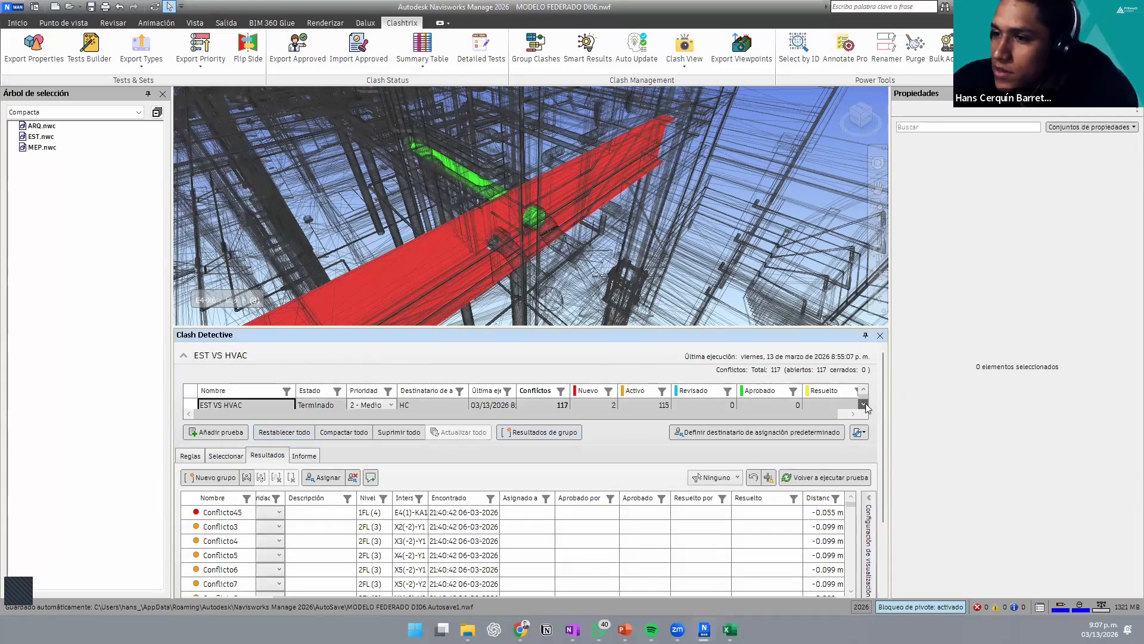
click(866, 403)
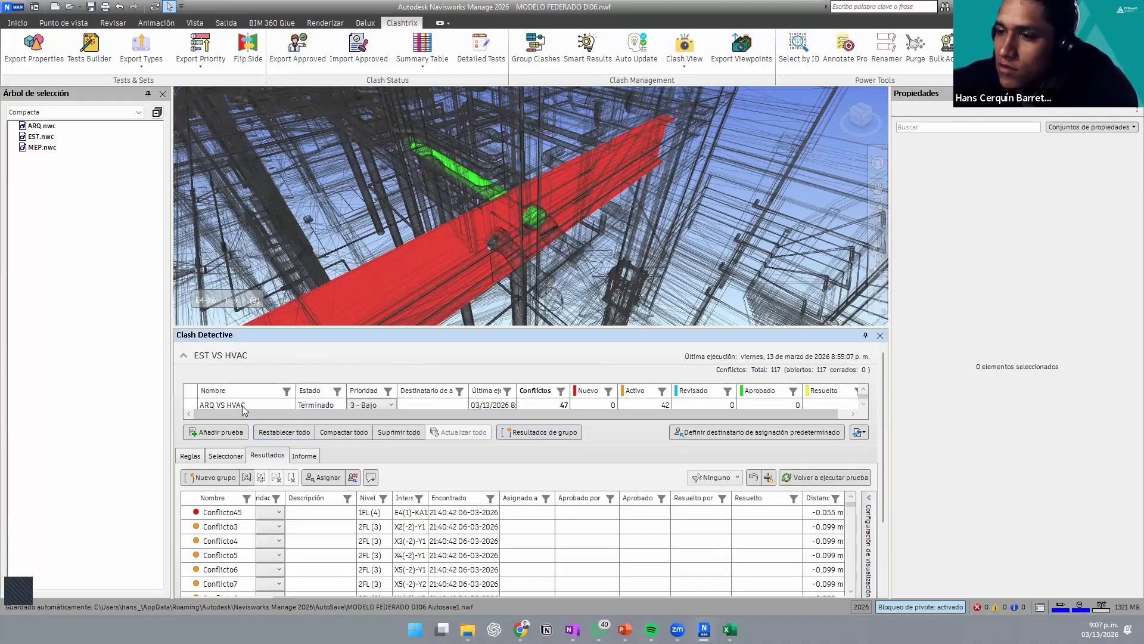
click(243, 405)
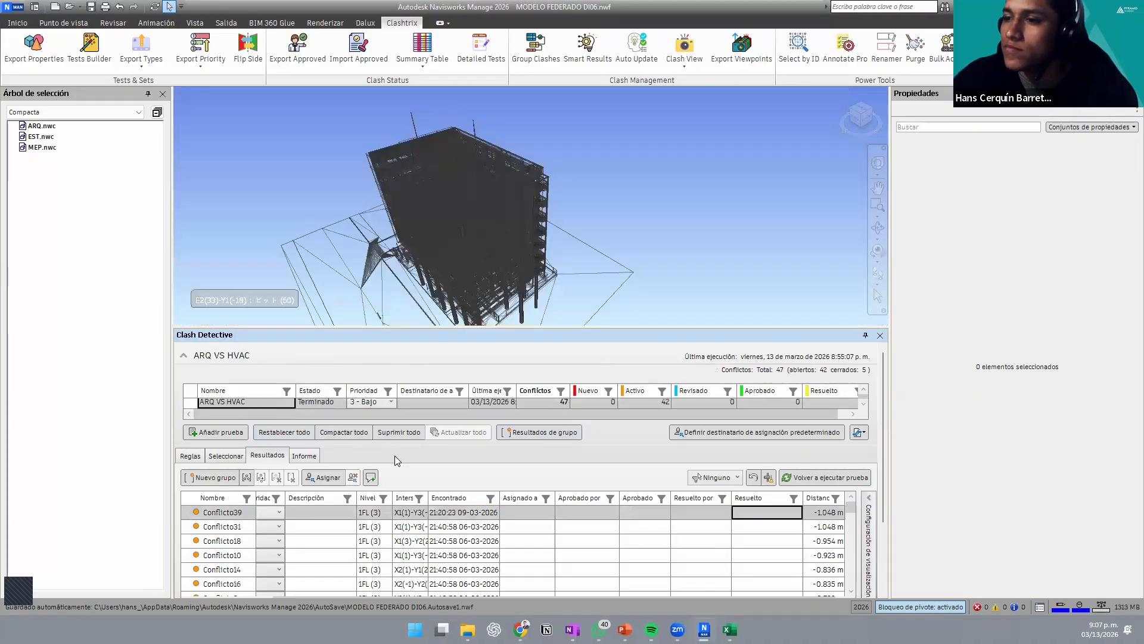
Step: Set the clash report format to HTML (tabular) for the current test
click(304, 455)
scroll(473, 519, down, 4)
scroll(728, 473, down, 2)
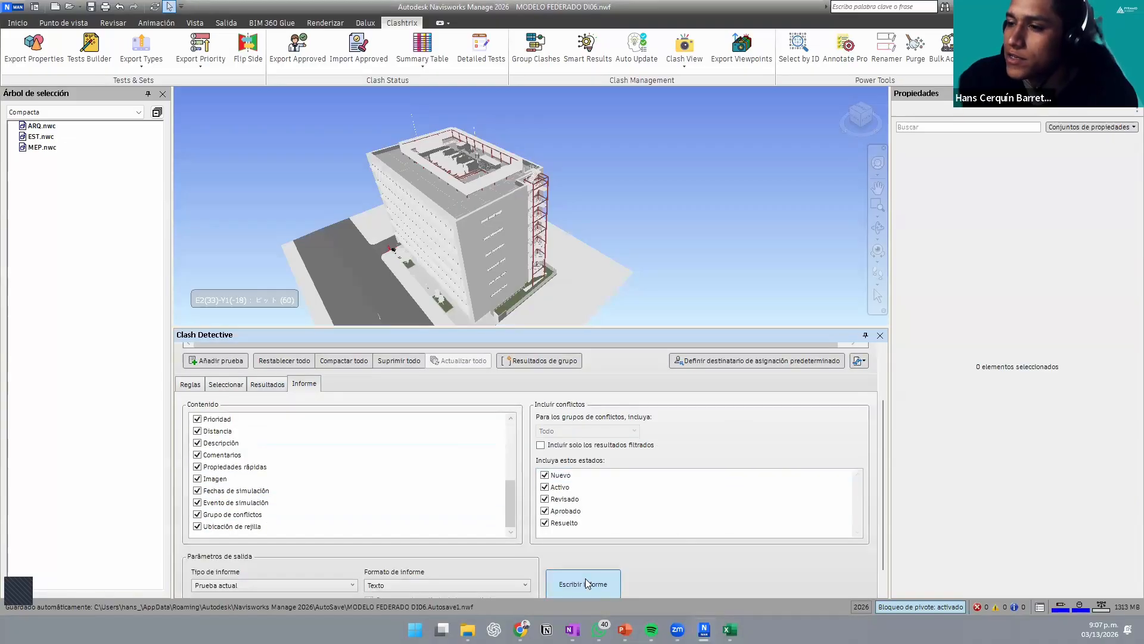
scroll(531, 555, down, 1)
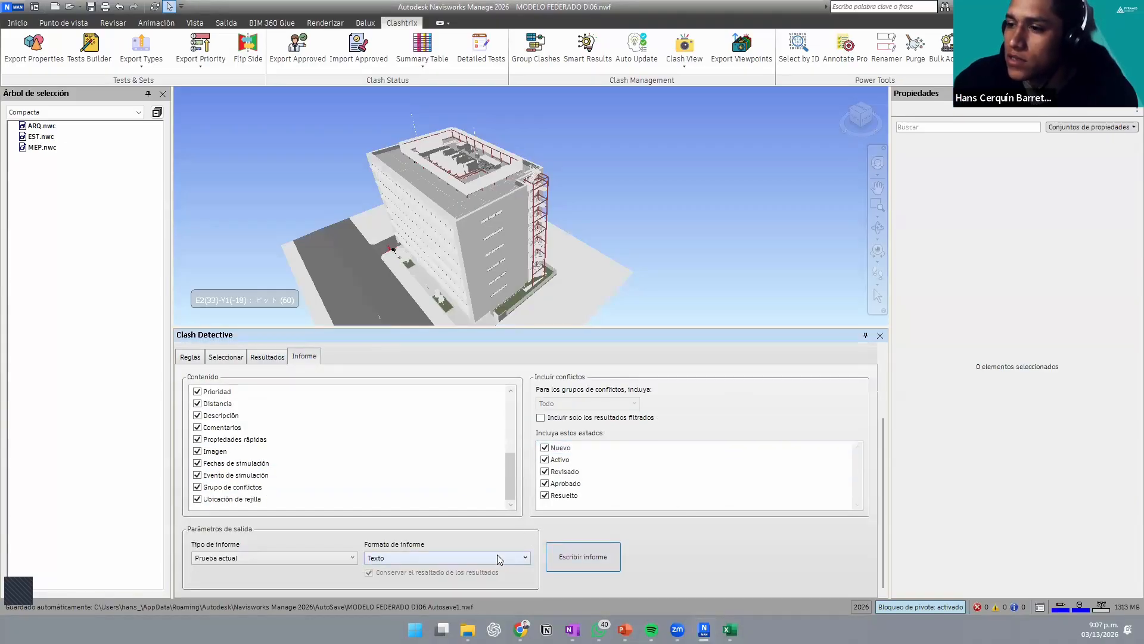
click(499, 559)
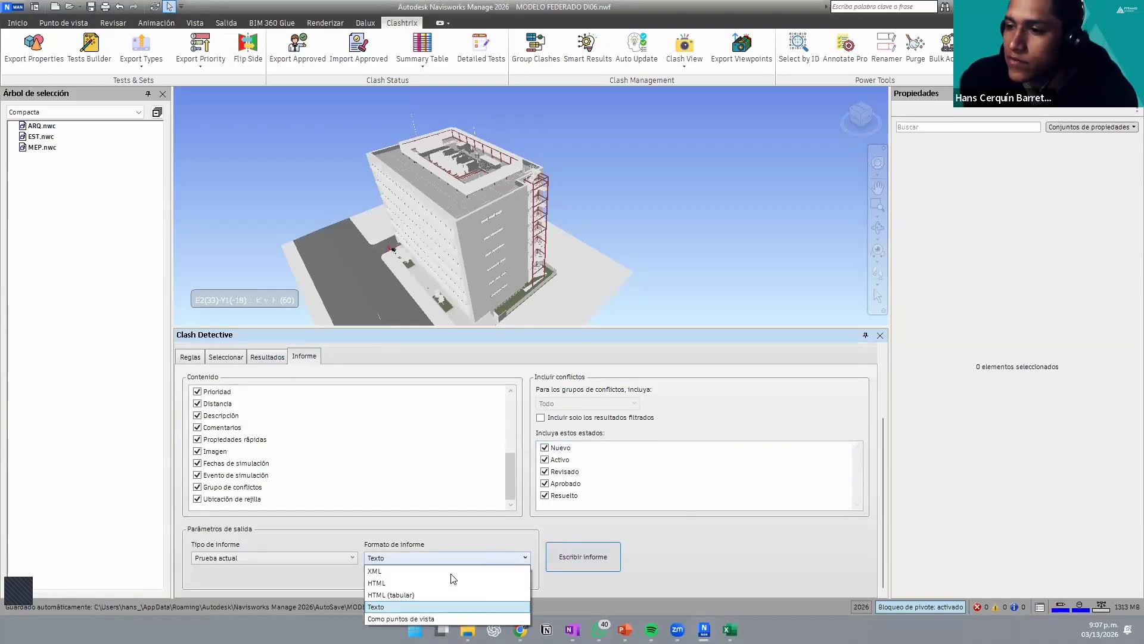
click(404, 594)
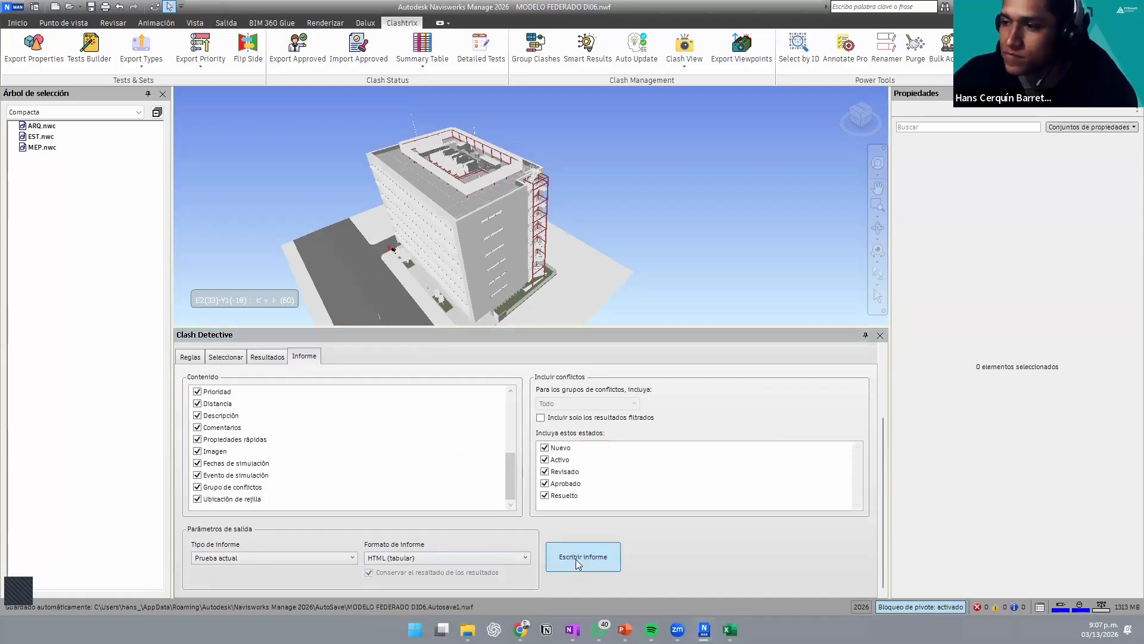
Step: Write the clash report and save it as ARQ VS HVAC in the CLASE 06 folder
click(581, 557)
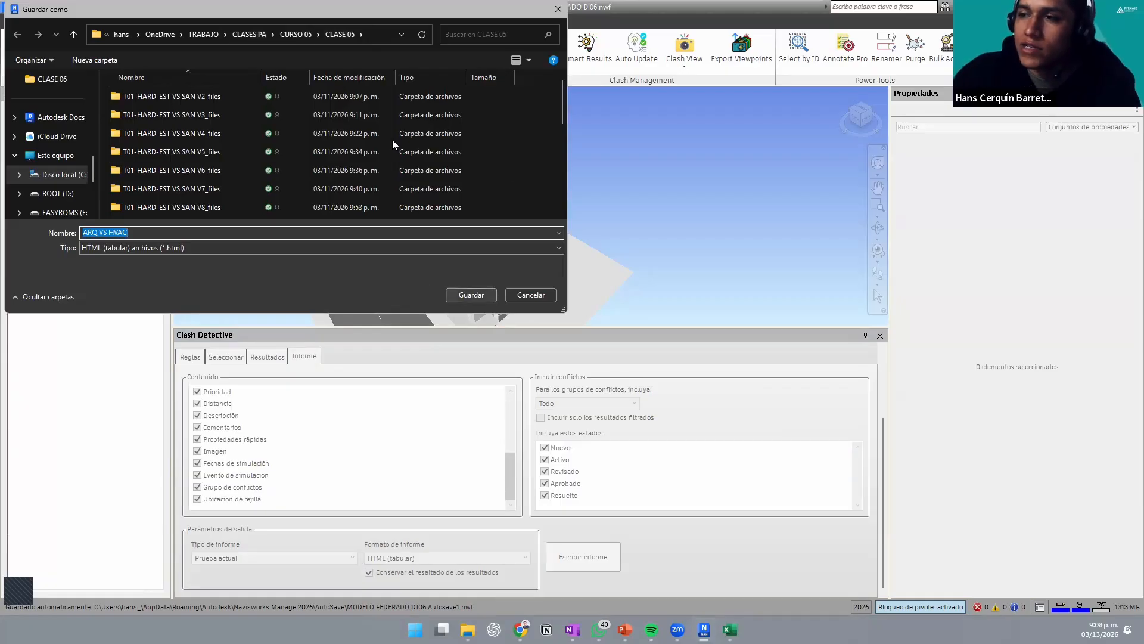
click(294, 38)
click(145, 188)
click(452, 296)
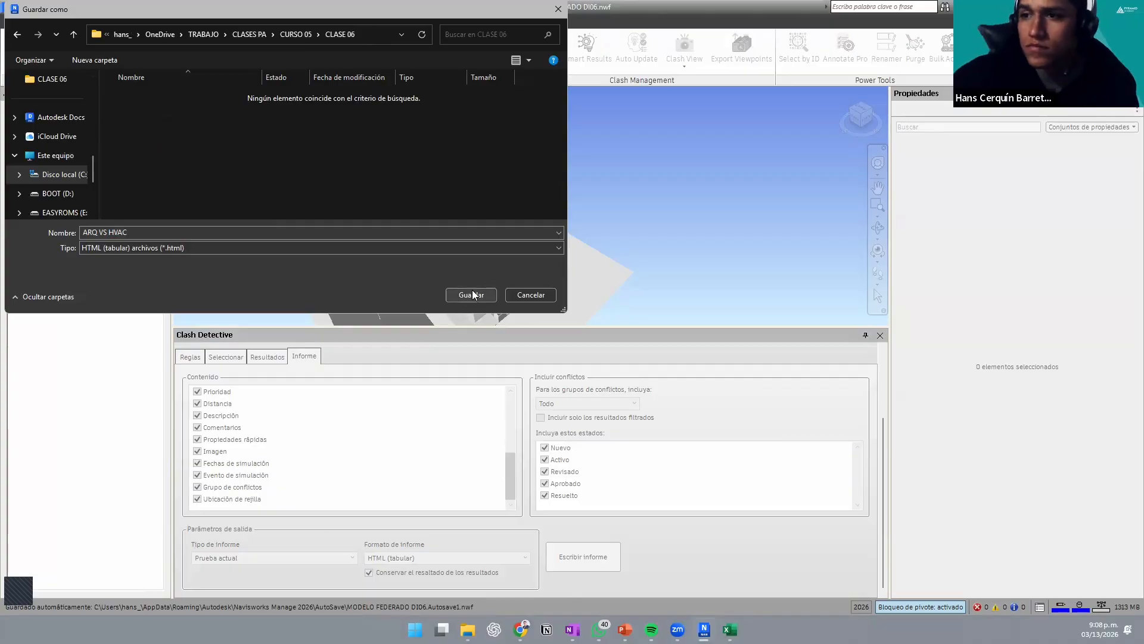
click(473, 292)
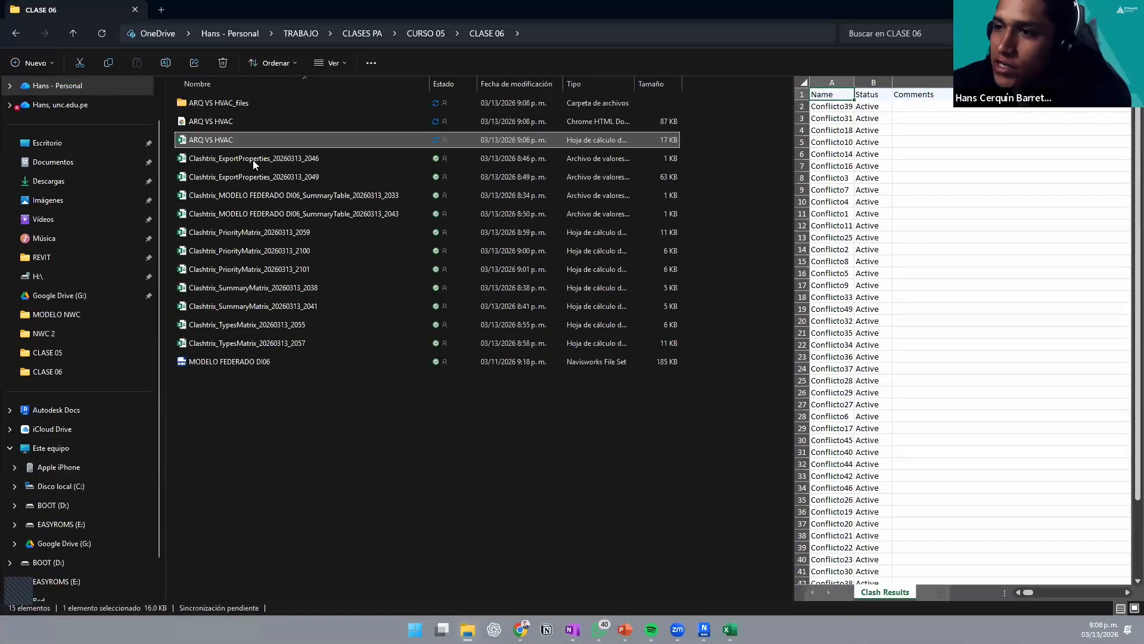
Step: Open the ARQ VS HVAC HTML report from the CLASE 06 folder in the browser and review its conflict table
double_click(231, 123)
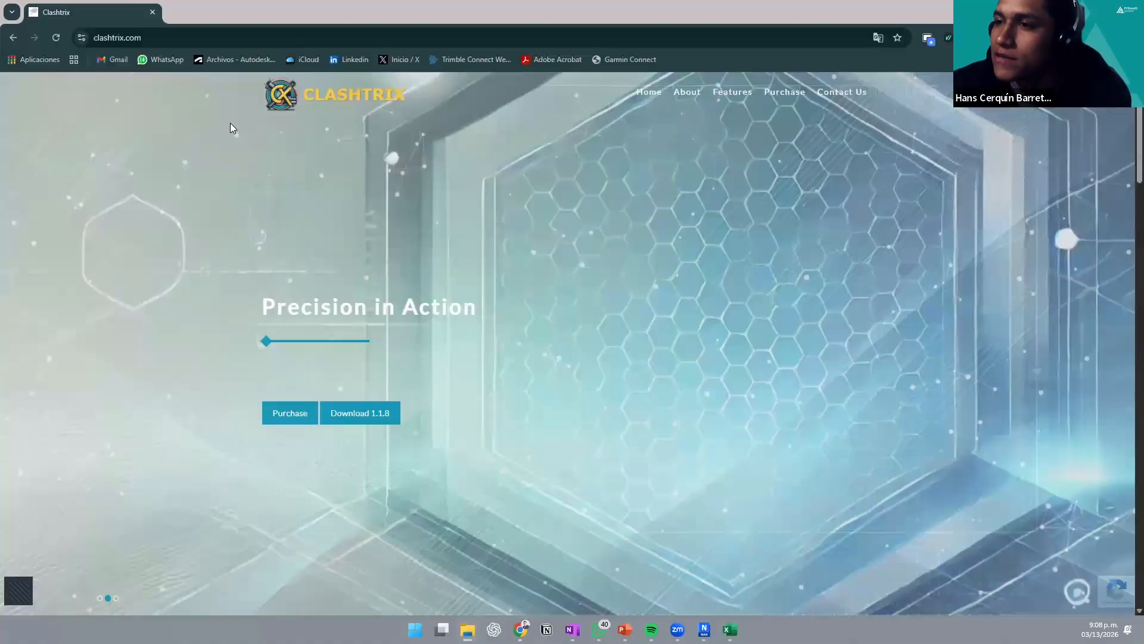
scroll(382, 214, down, 5)
scroll(377, 218, up, 5)
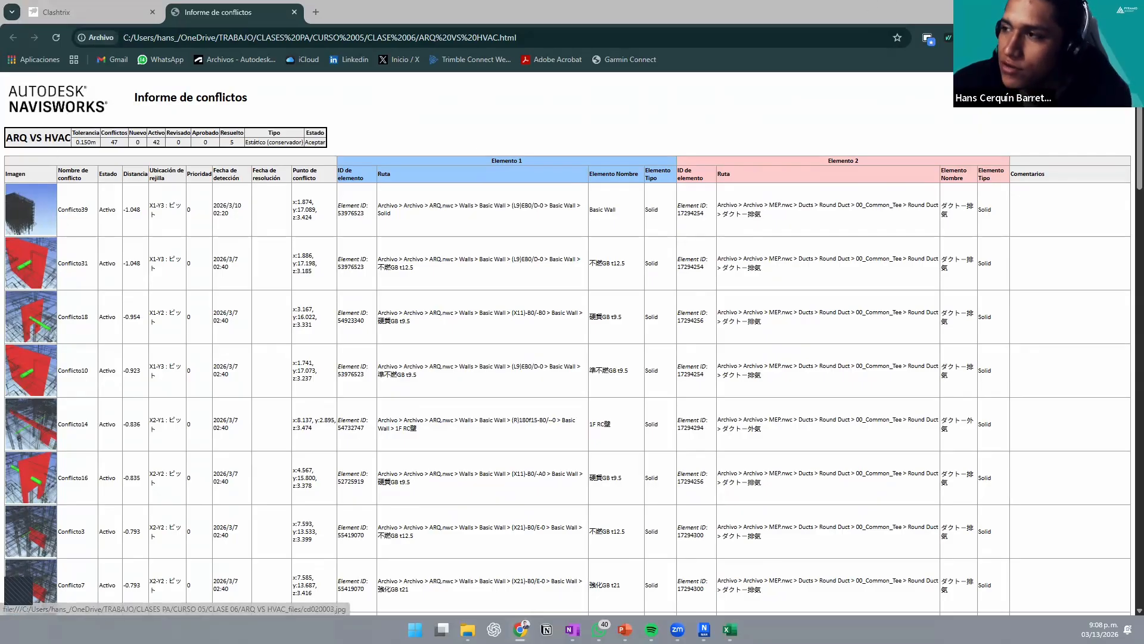
click(1075, 11)
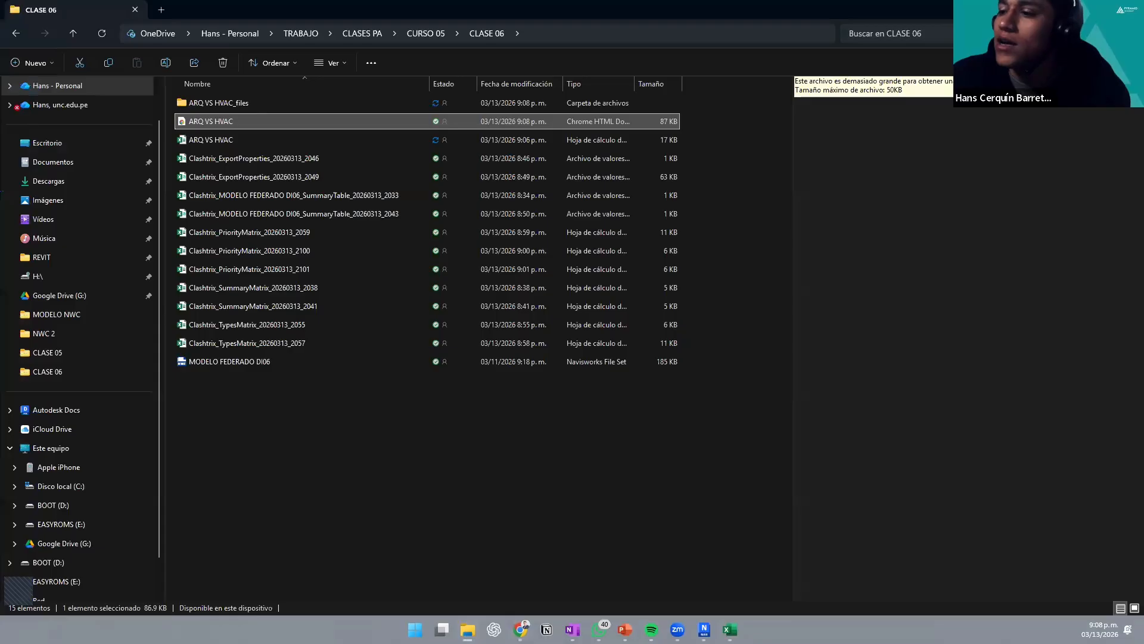
Step: Compare the ARQ VS HVAC workbook in Excel with the HTML conflict report in the browser
click(730, 629)
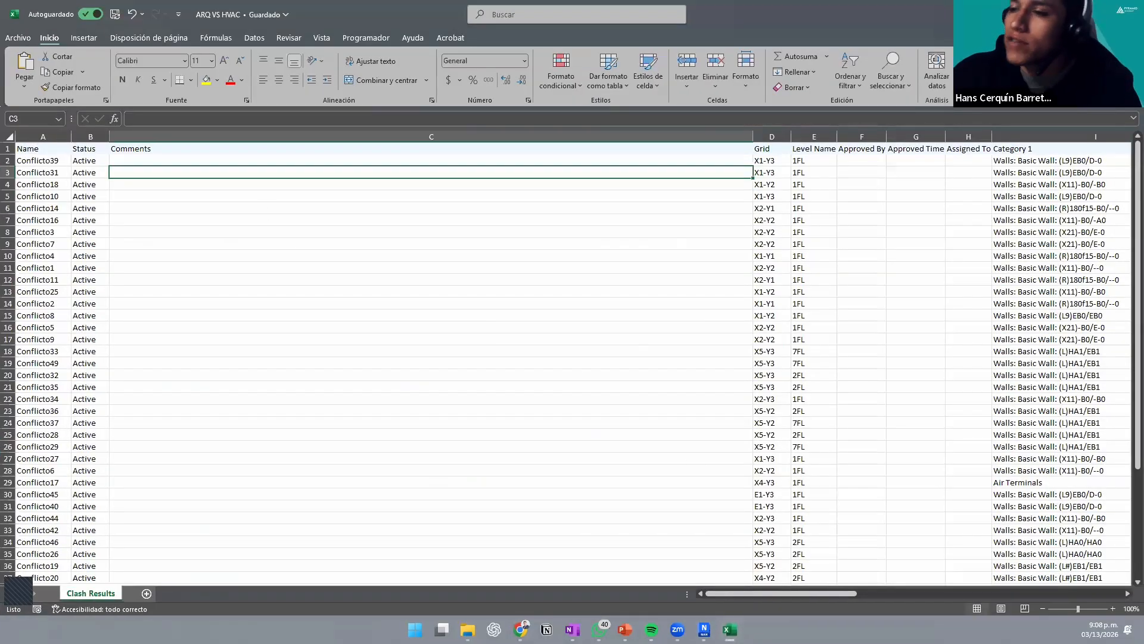
key(alt+Tab)
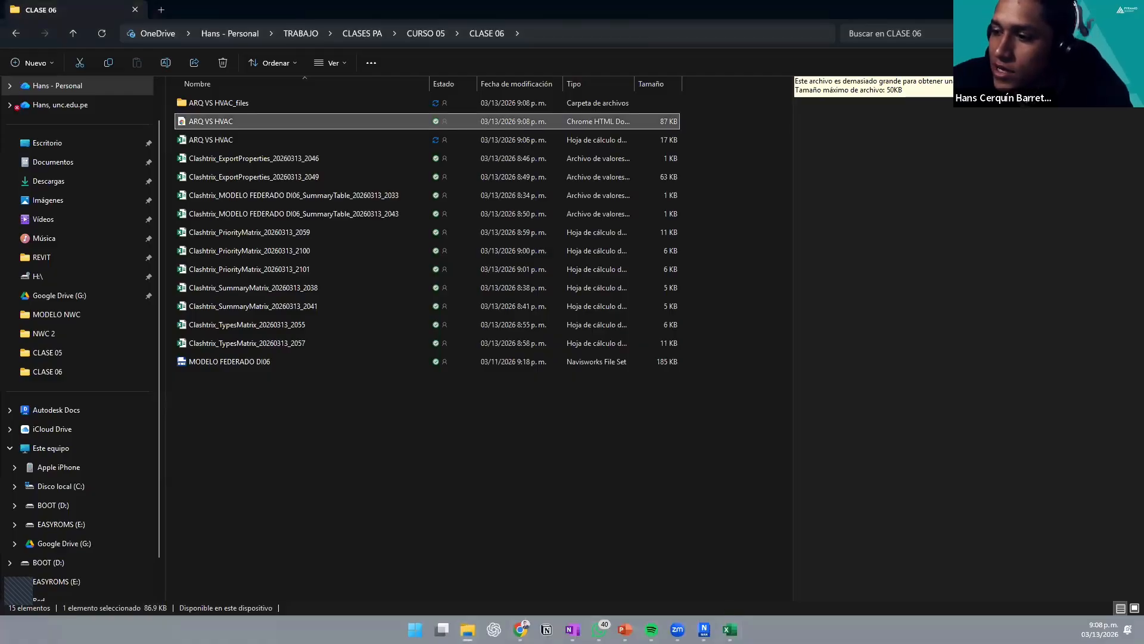
key(Return)
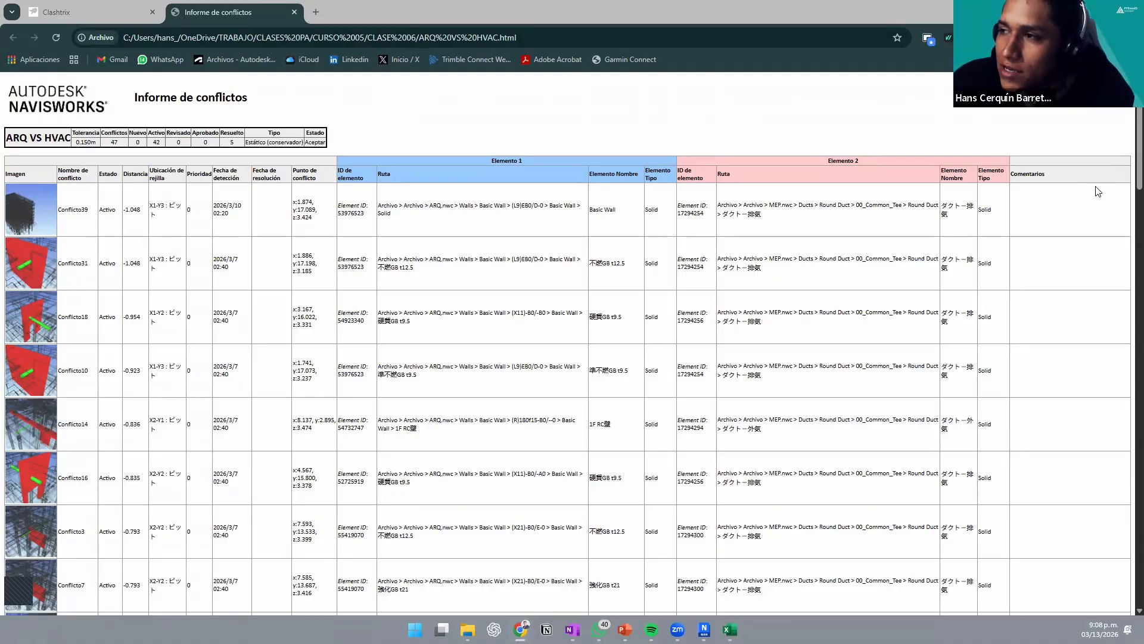
key(alt+Tab)
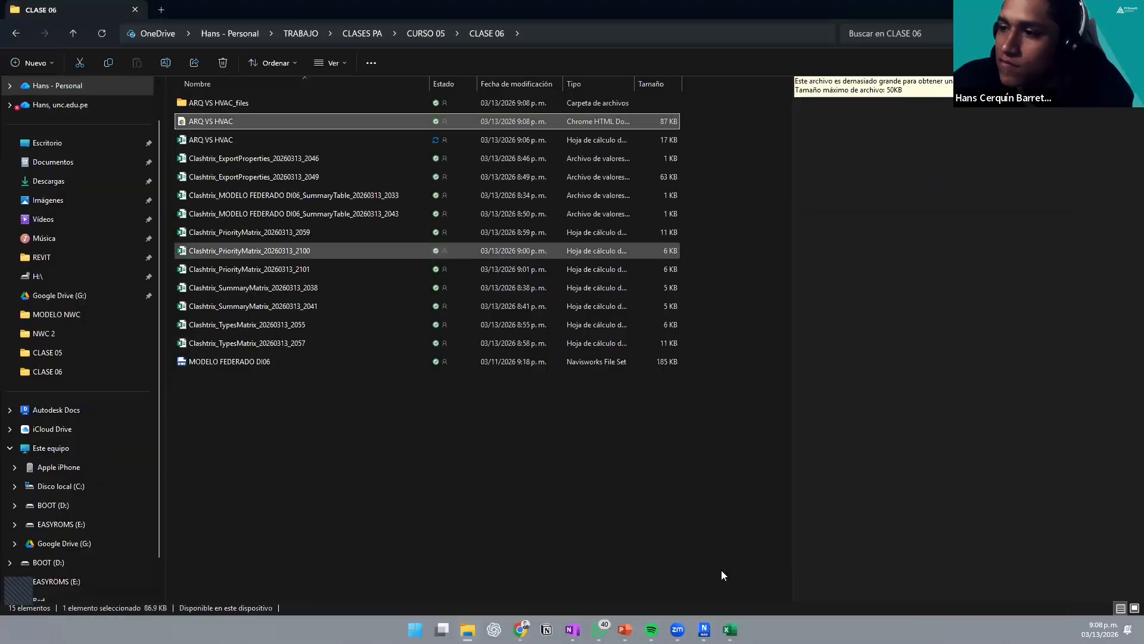
Step: Switch to the ARQ VS HVAC workbook in Excel and narrow the Comments column to about its heading's width
click(731, 629)
click(715, 328)
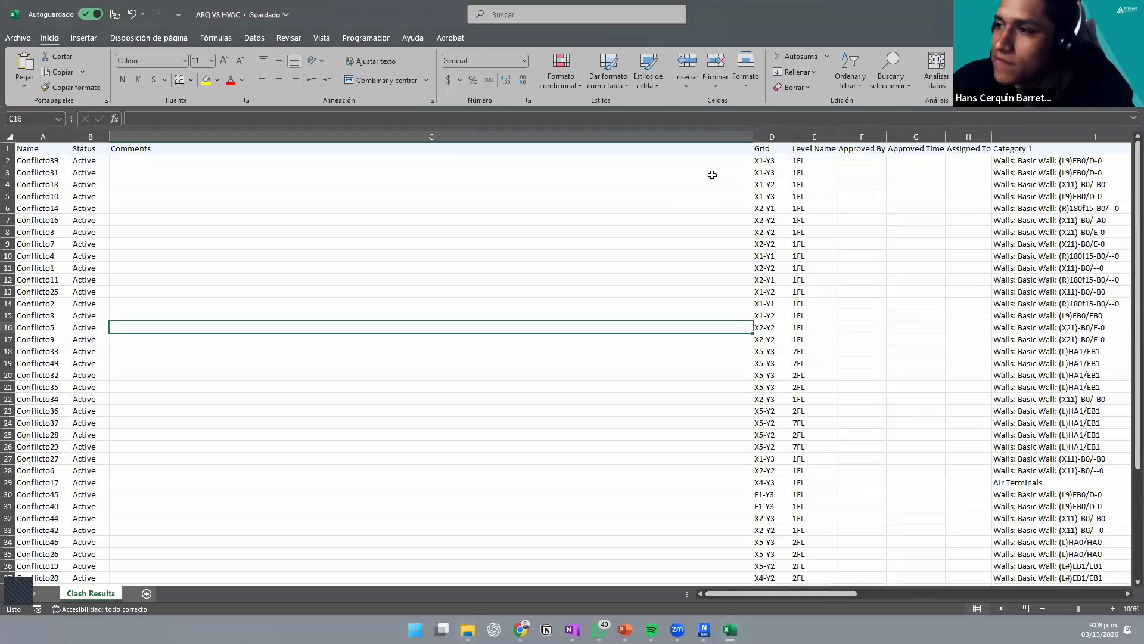
drag(747, 137, 163, 133)
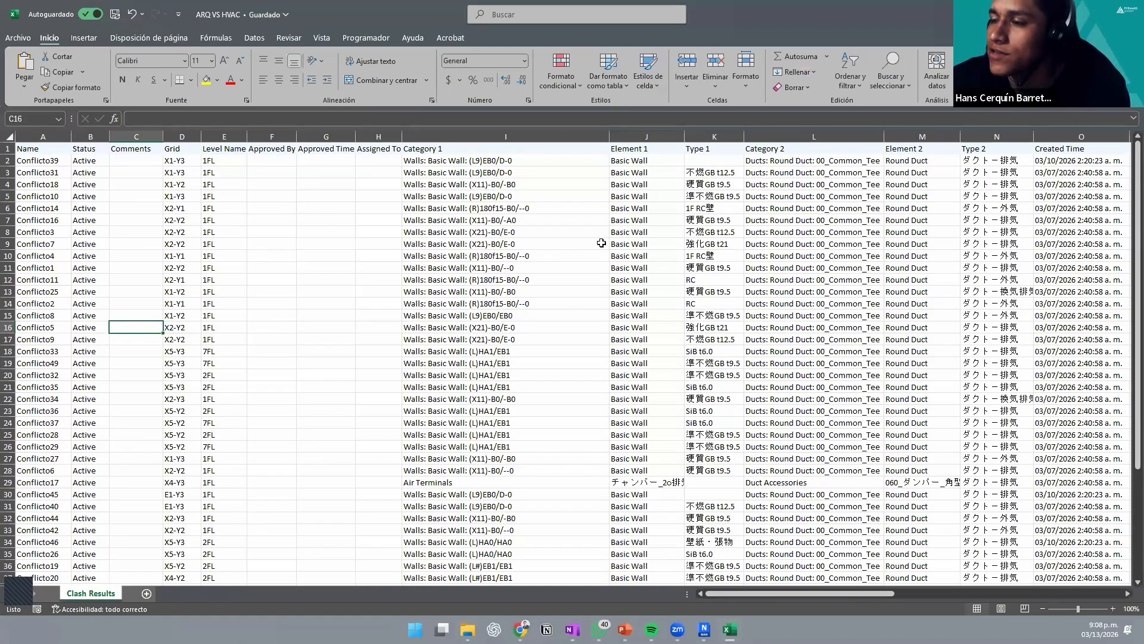
click(569, 246)
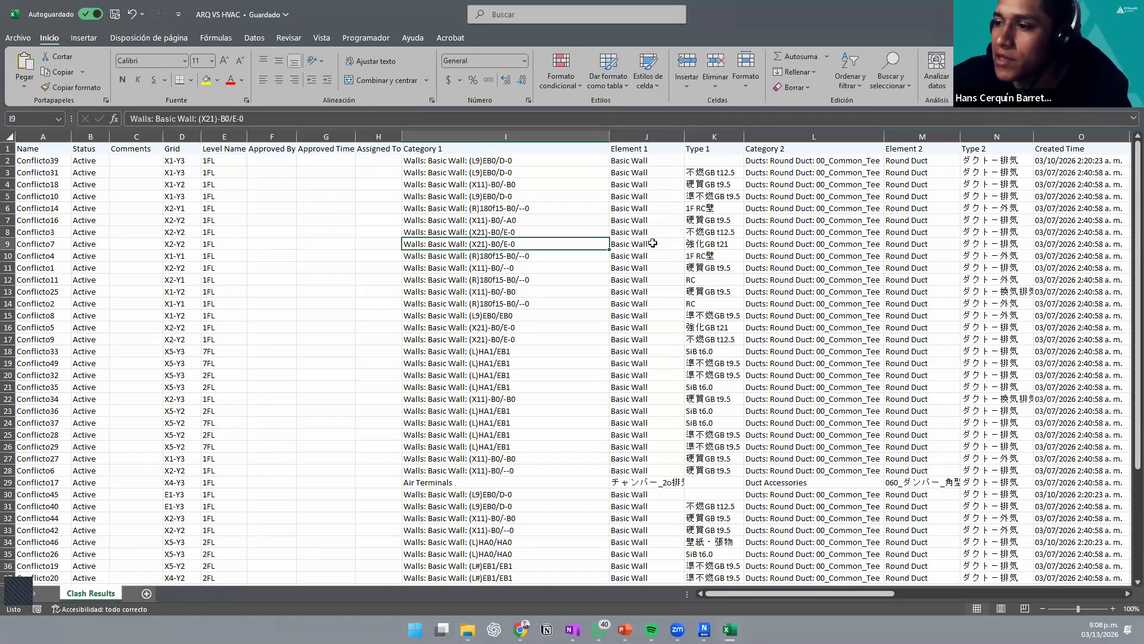
Step: Try to convert the clash results range into a table with headers
click(43, 157)
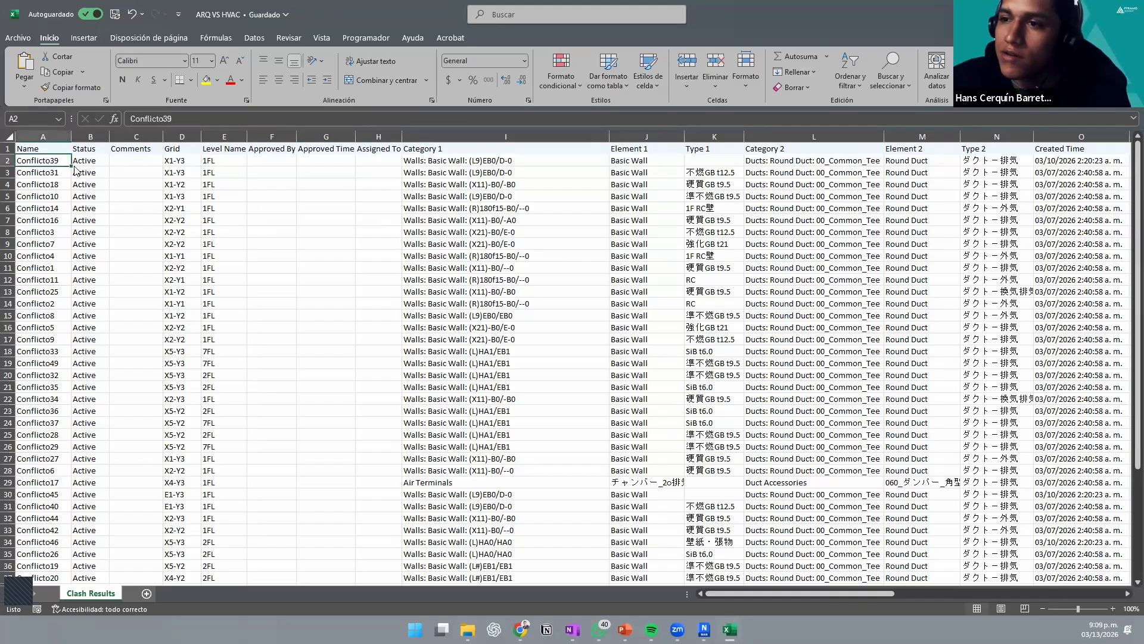
key(ctrl+t)
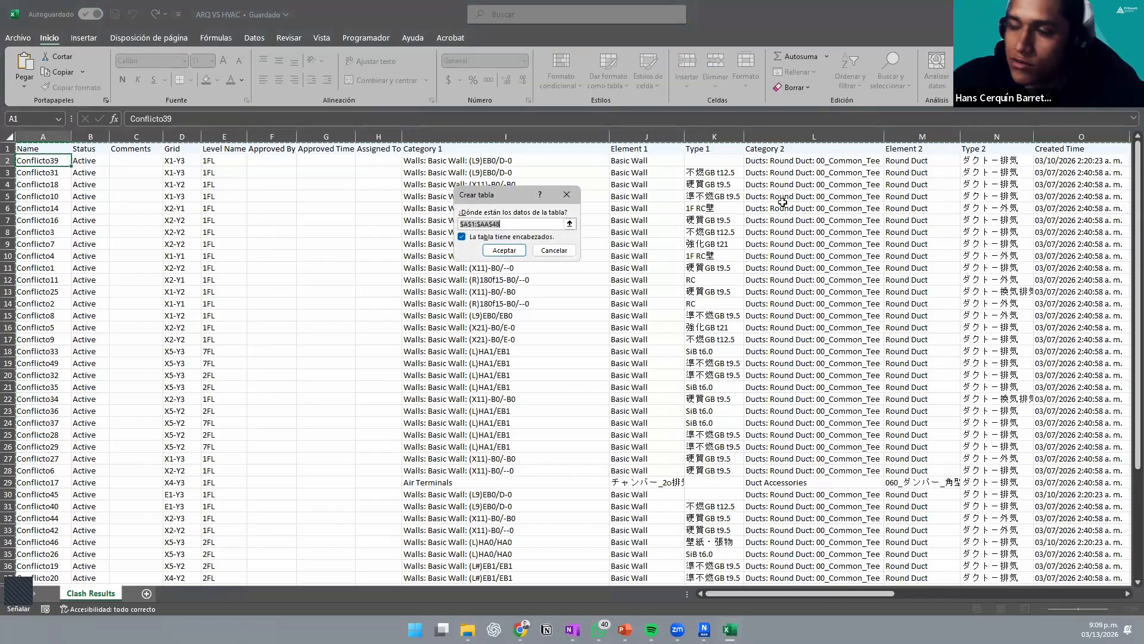
click(505, 250)
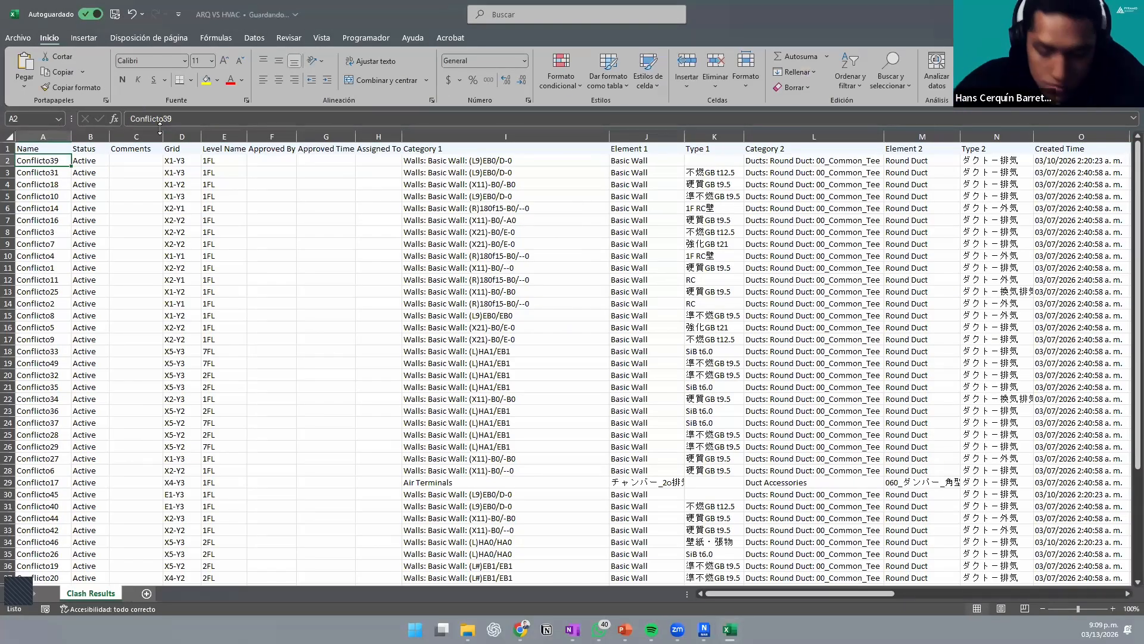
Step: Enter the note "ctrl + q" in cell G9 and clear the cell again
click(306, 249)
text(c)
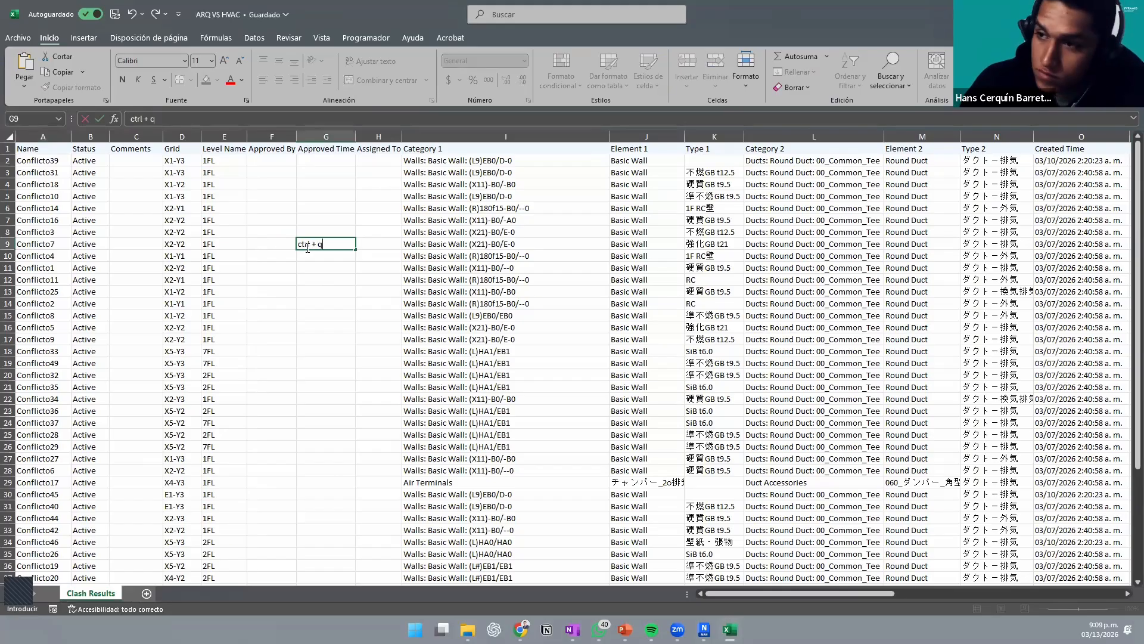
text(trl + q)
key(Return)
key(Return)
click(425, 253)
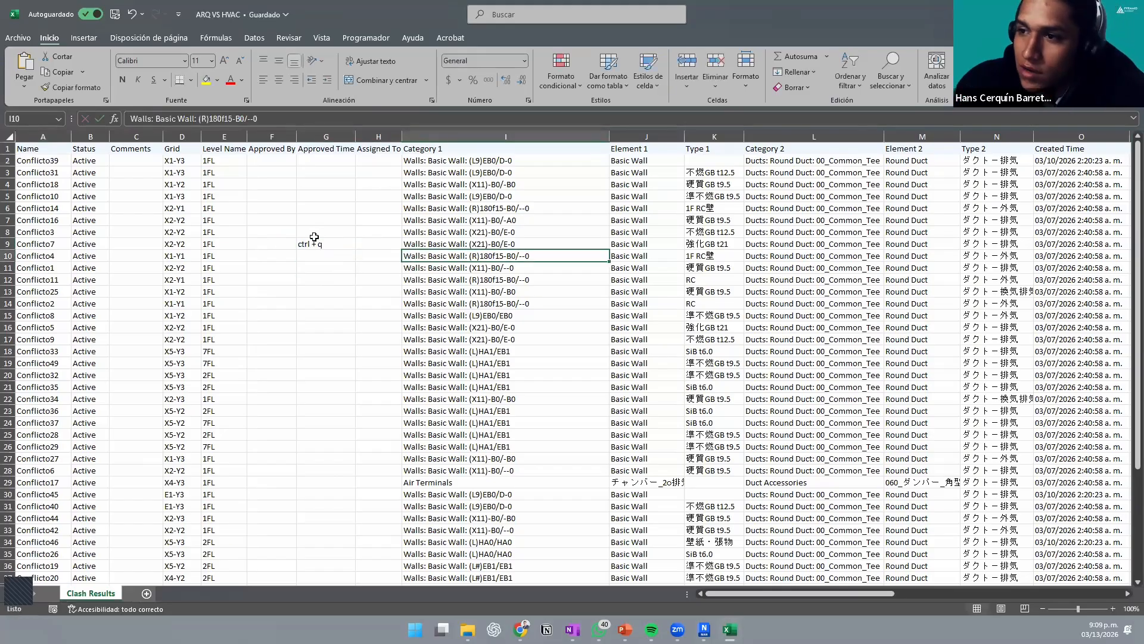
click(316, 245)
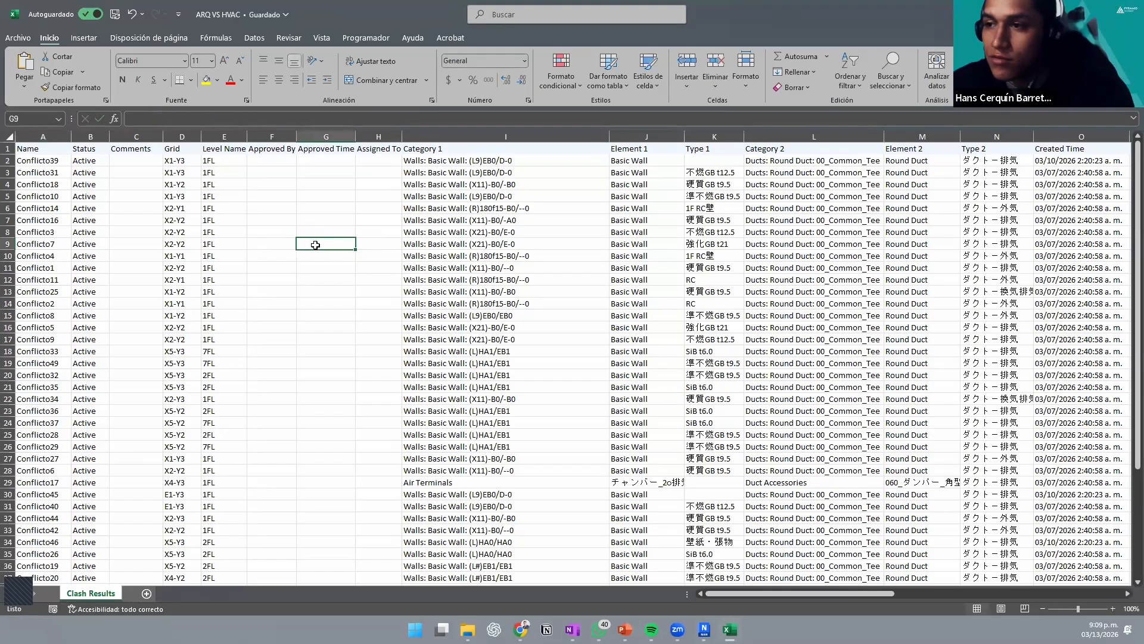
Step: Create a table from the clash results range A1:AA48, using the first row as headers
click(56, 163)
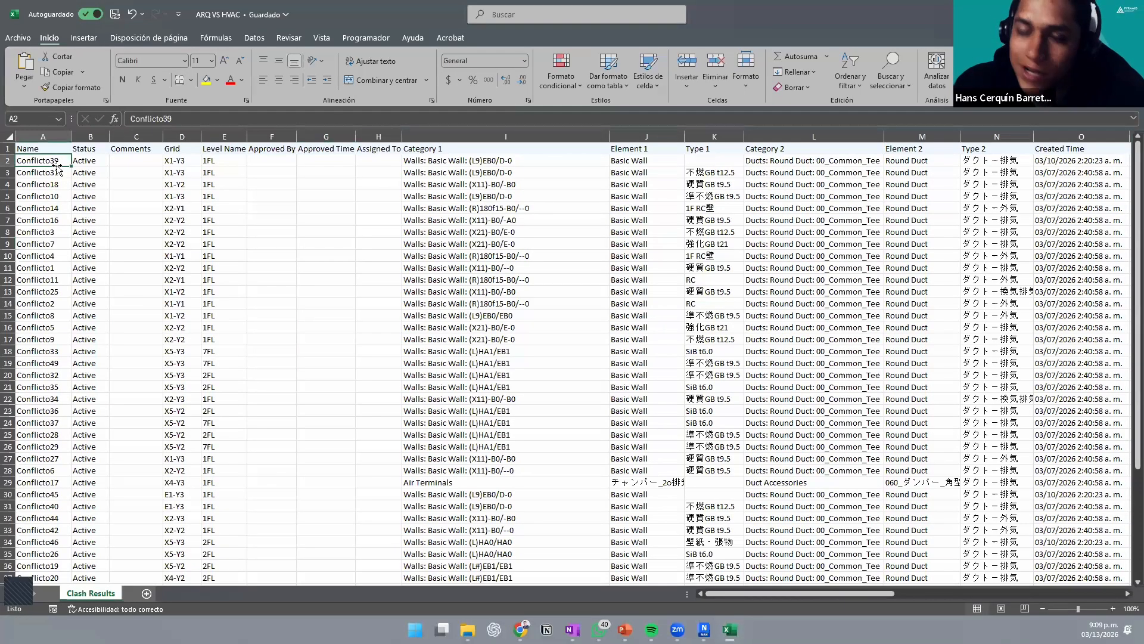
key(ctrl+q)
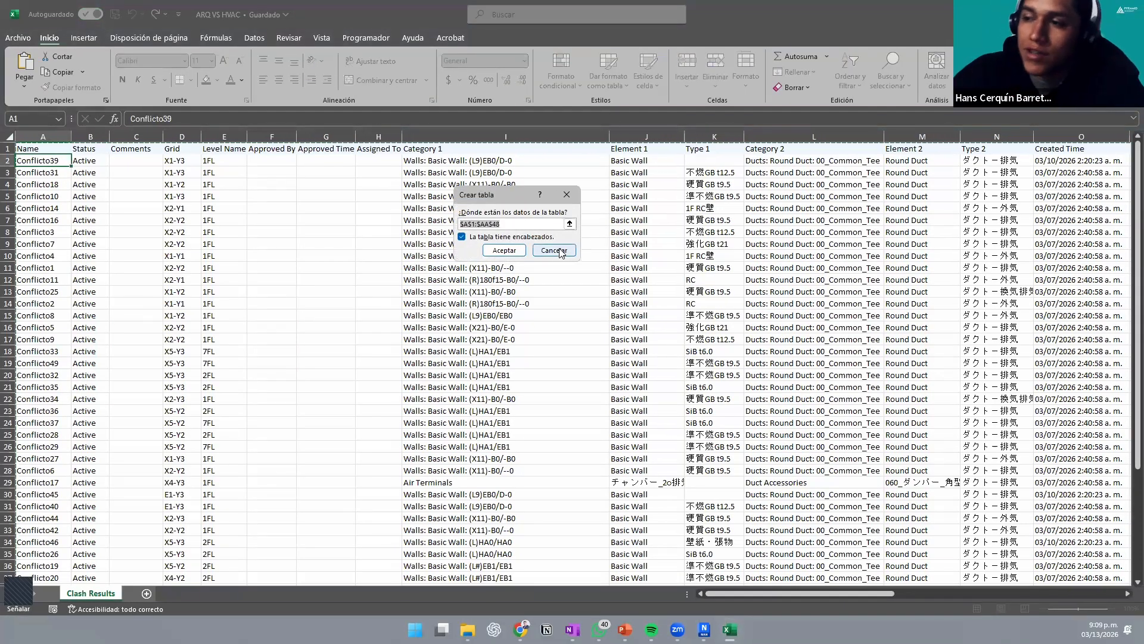
click(516, 251)
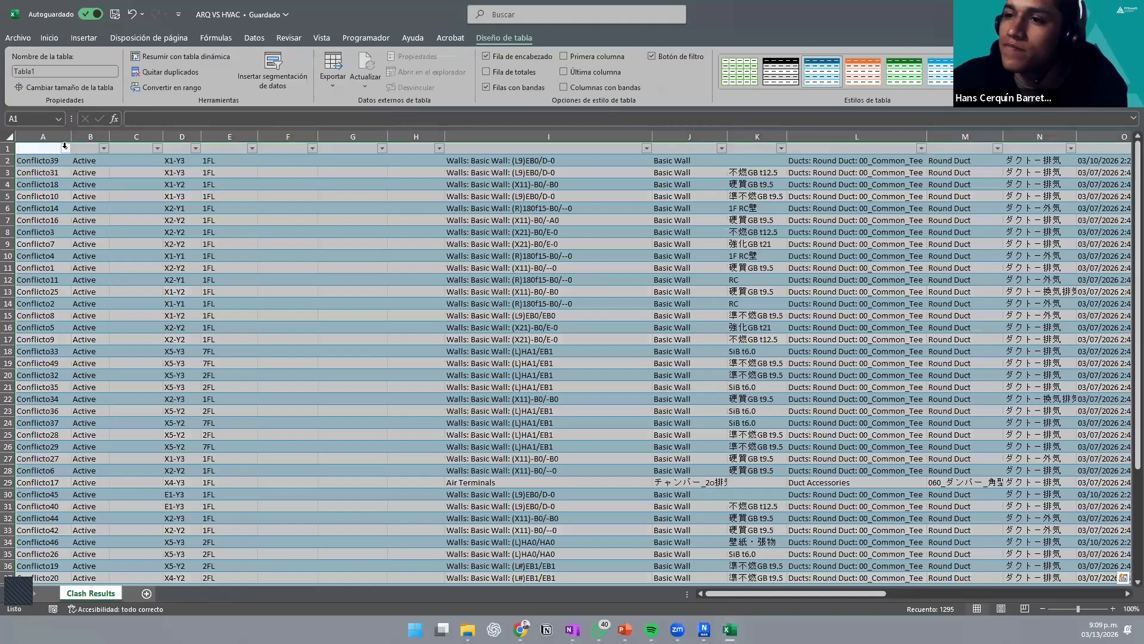
Step: Set the font colour of the table's header row, from Name through column AA, to black
drag(232, 155, 1128, 146)
click(50, 37)
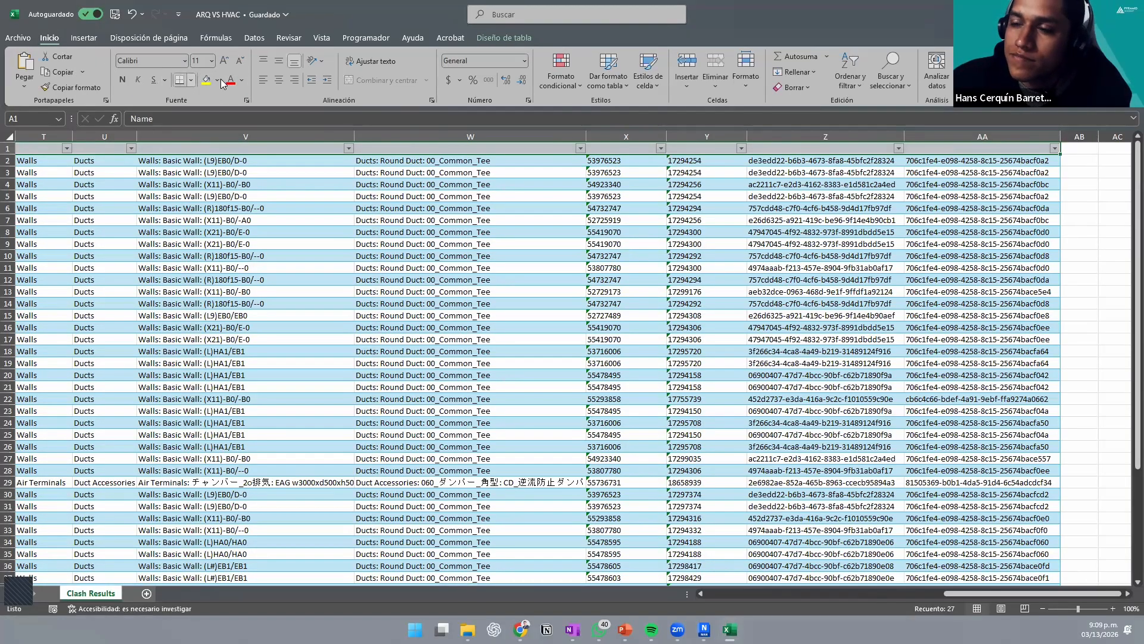
click(242, 80)
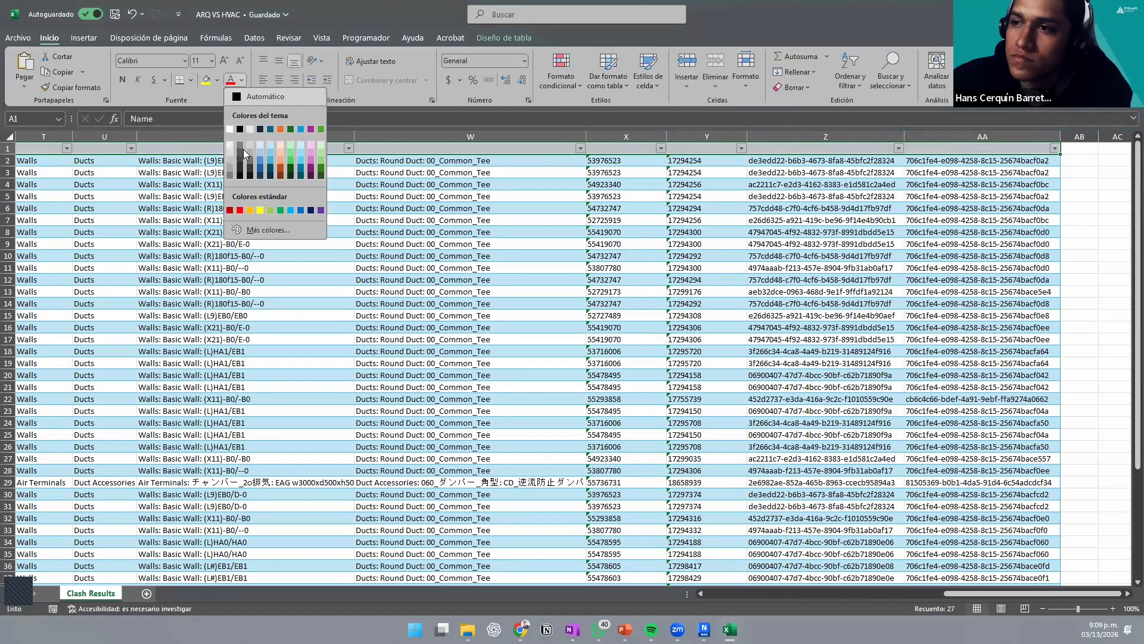
click(236, 96)
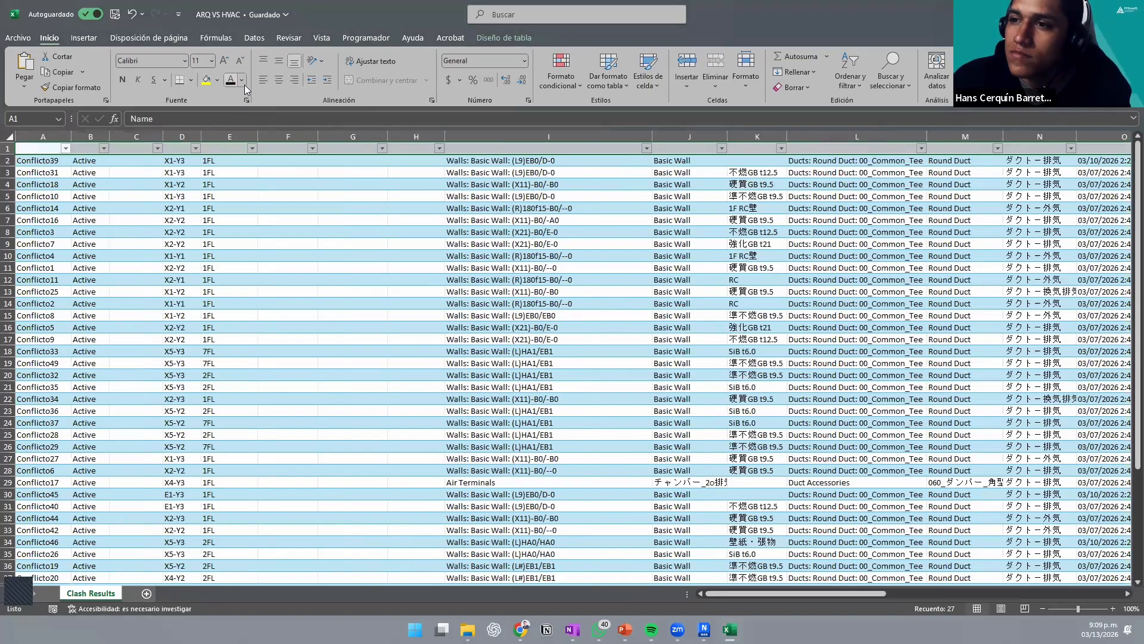
click(242, 80)
click(238, 129)
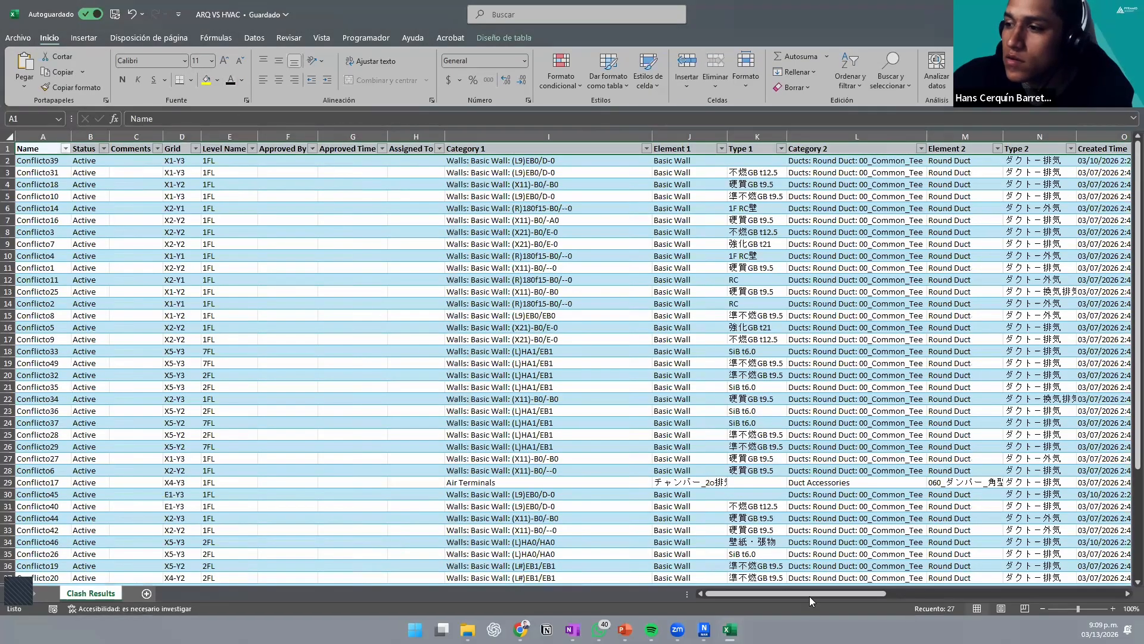
drag(752, 591, 752, 589)
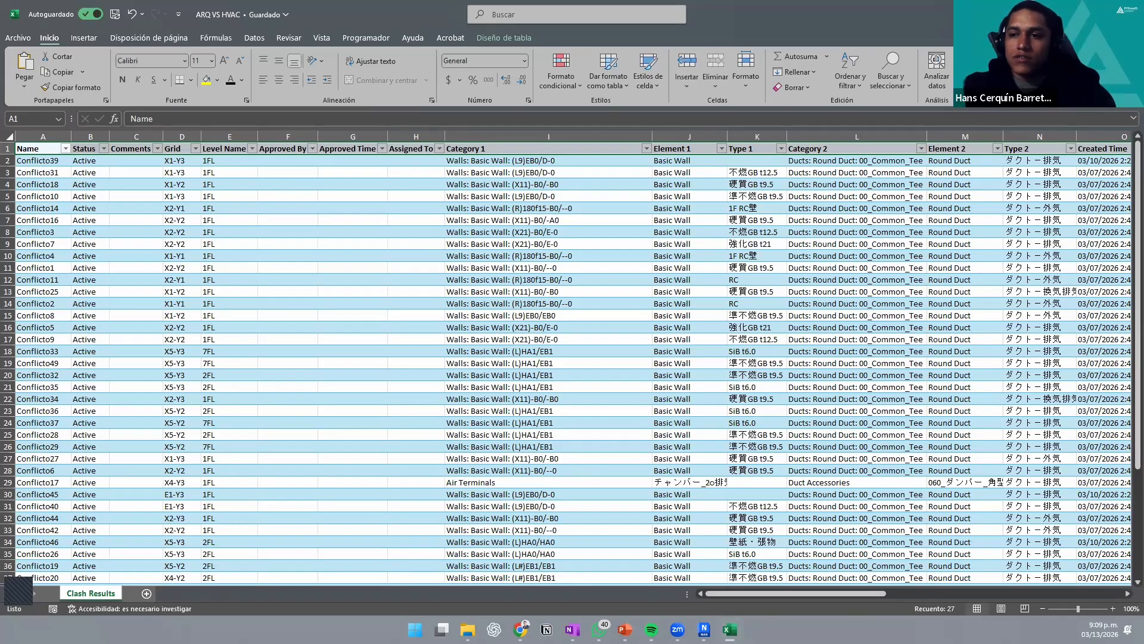
Step: Sort the clash table by Name from A to Z and look through the conflict list
click(64, 148)
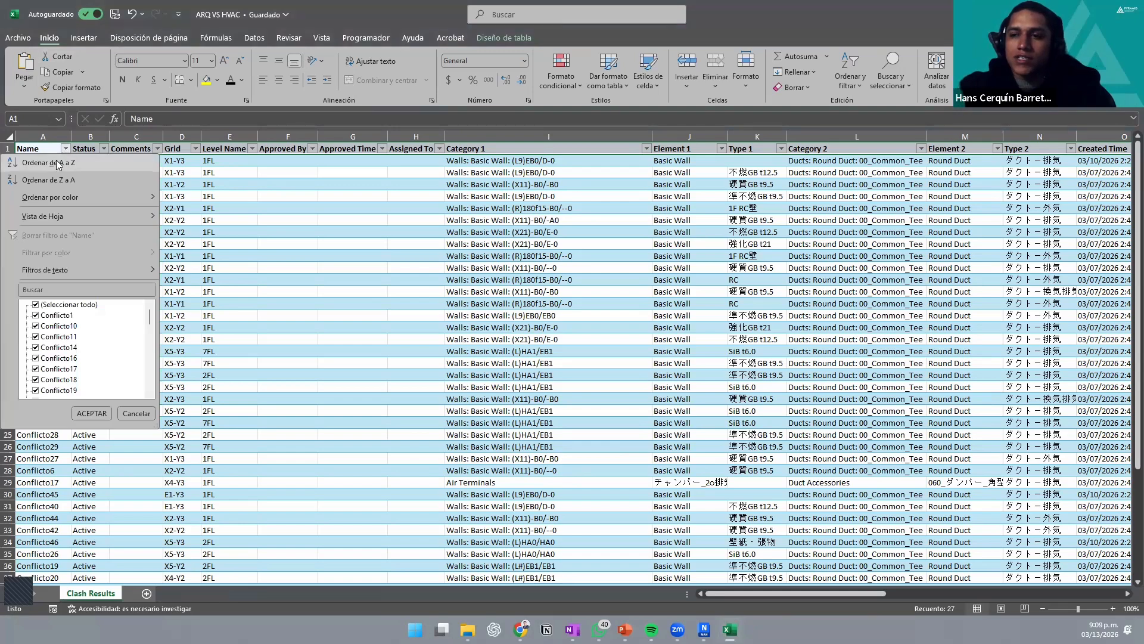
click(57, 163)
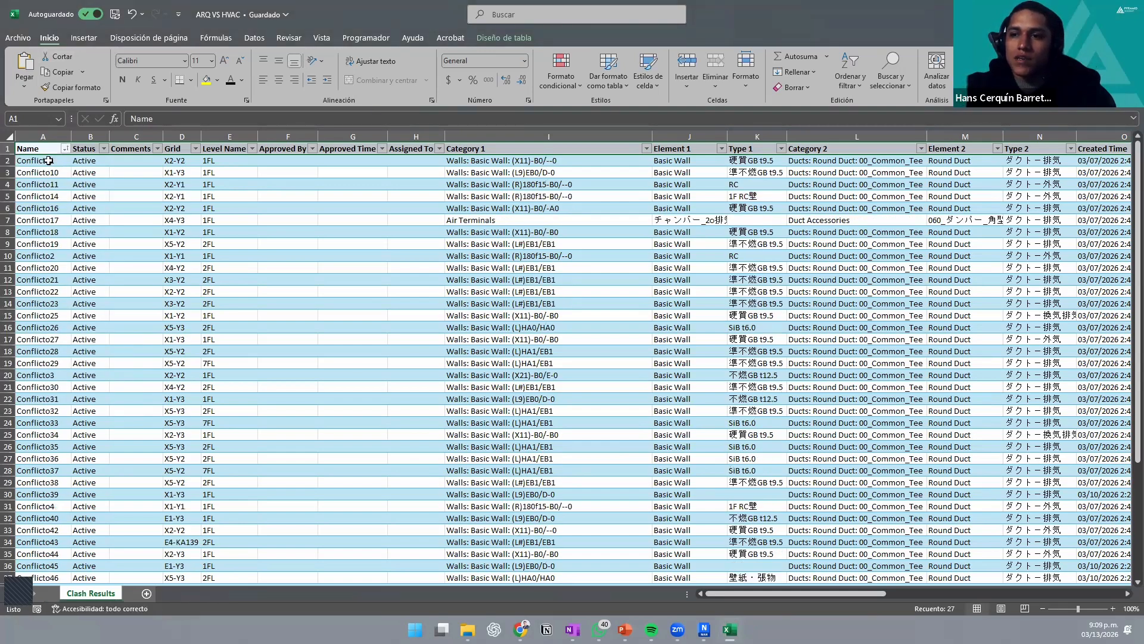
drag(43, 153, 36, 187)
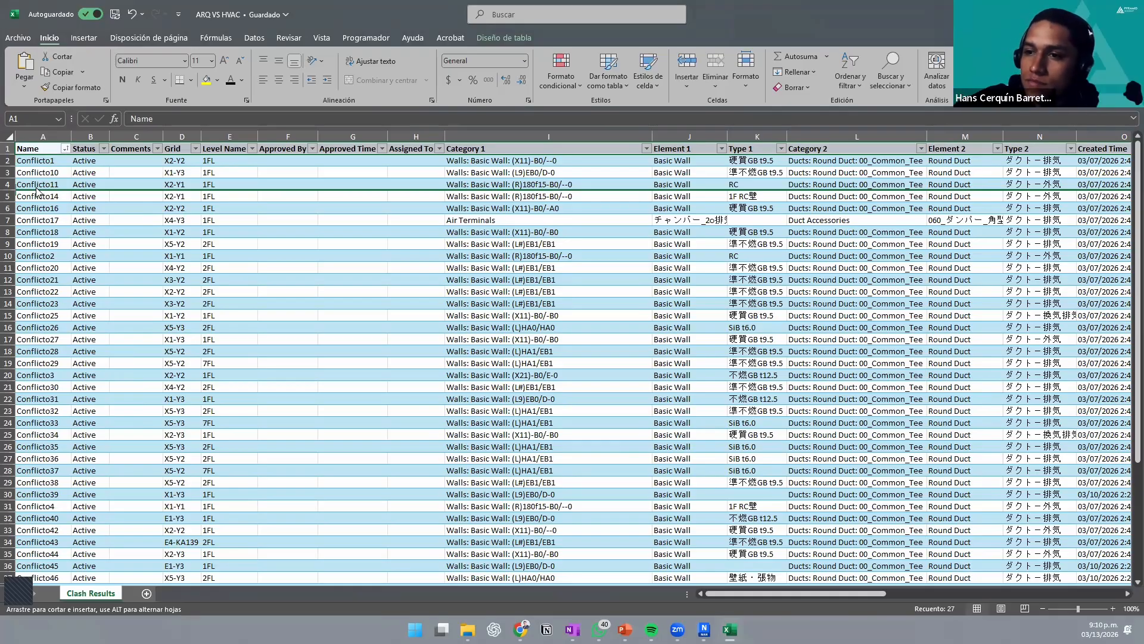
drag(65, 228, 65, 232)
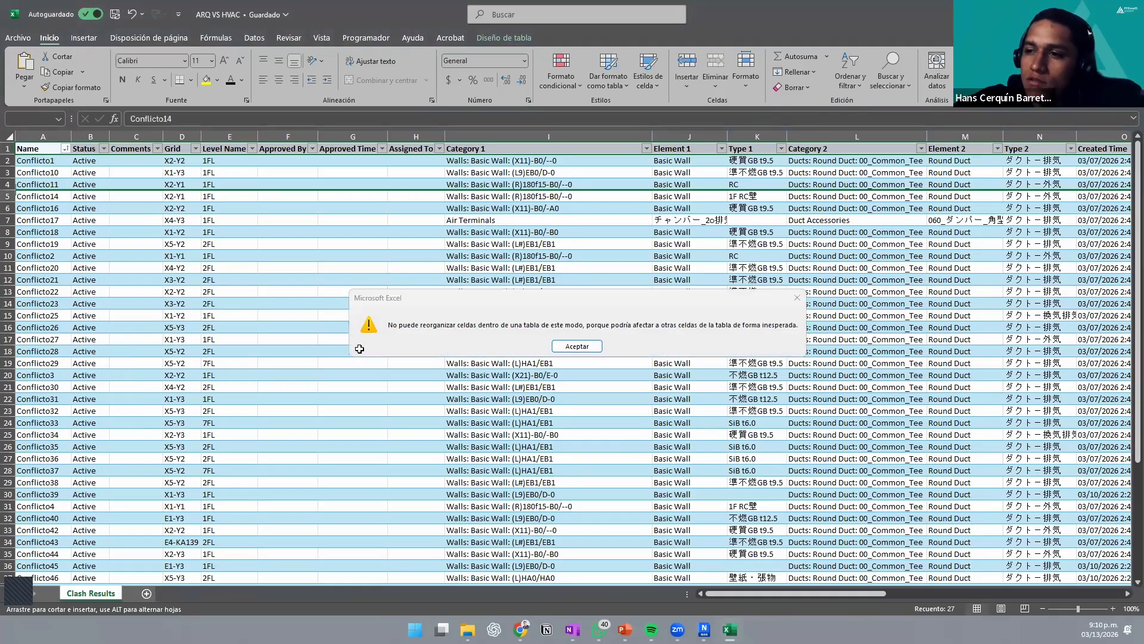
key(Return)
scroll(32, 309, down, 4)
scroll(36, 310, up, 4)
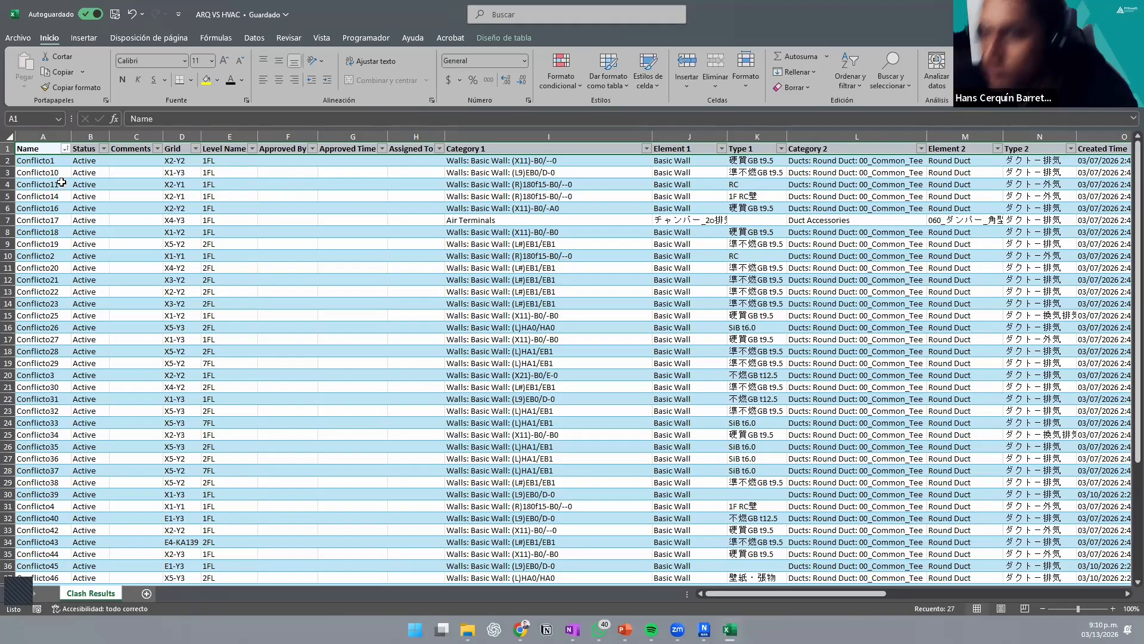
drag(40, 244, 29, 160)
scroll(53, 281, down, 7)
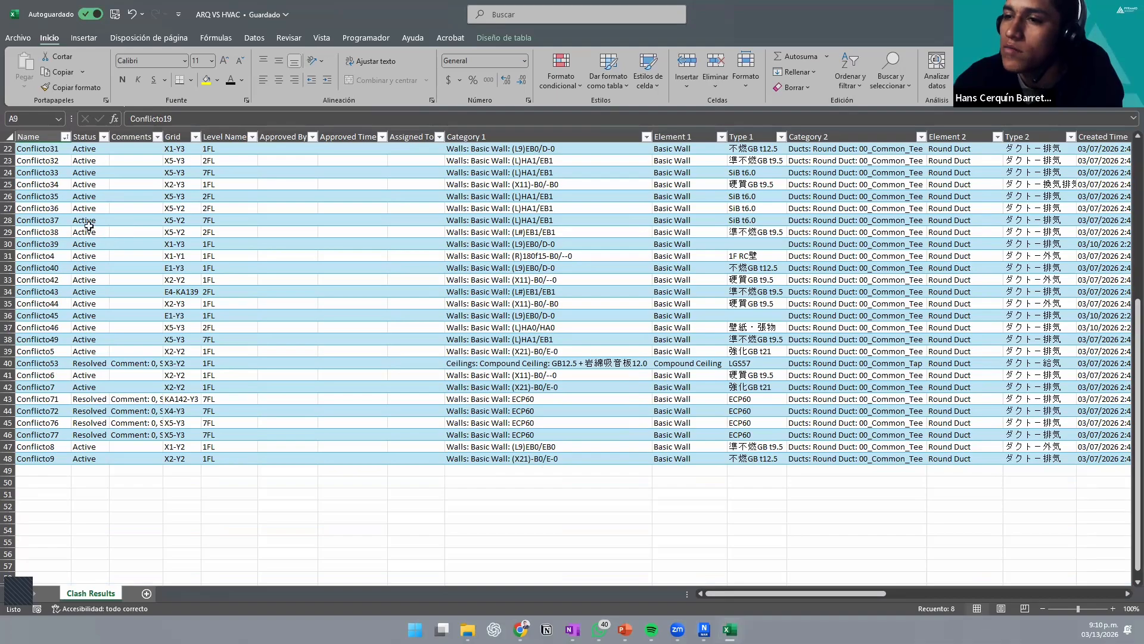
scroll(89, 223, up, 6)
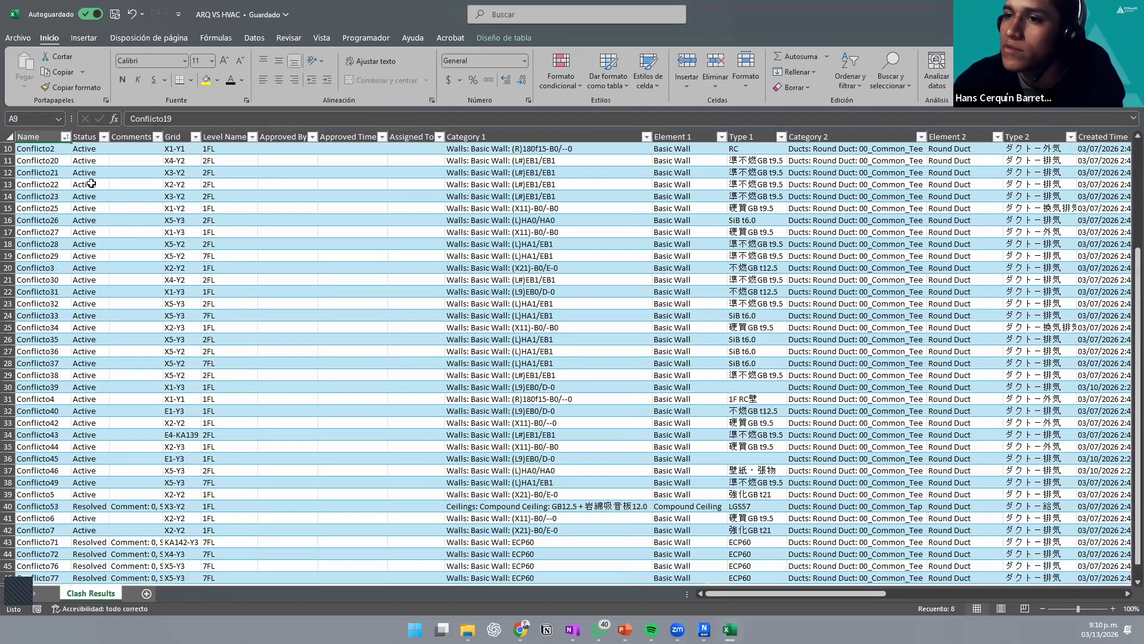
Step: Sort the clash table by Status from Z to A and review the resolved conflicts in rows 2 to 6
click(103, 138)
click(62, 153)
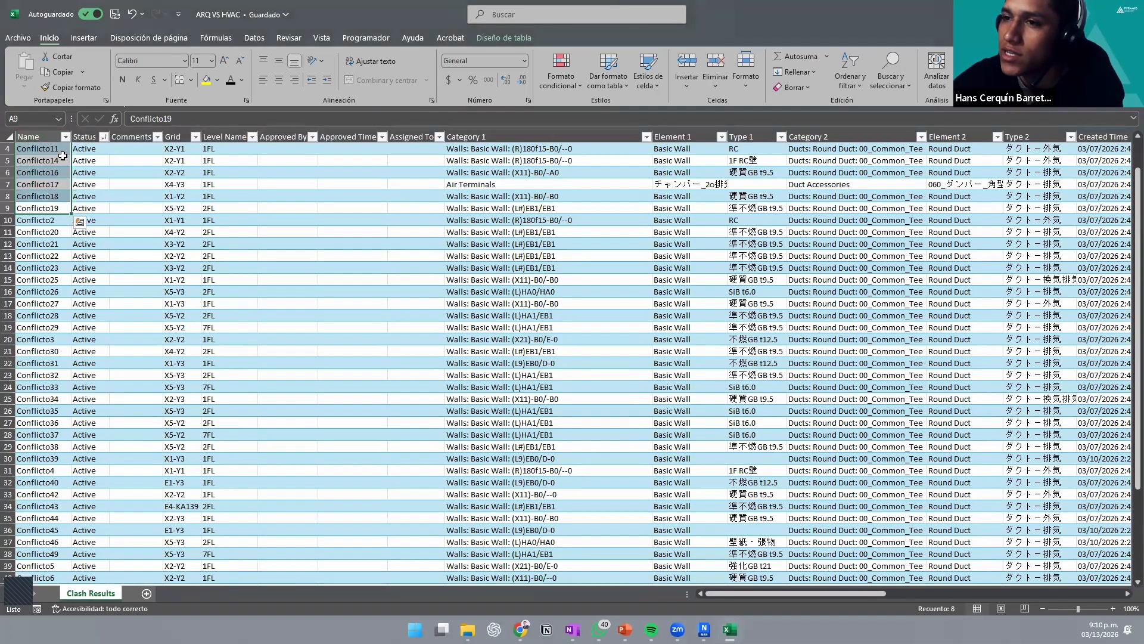
click(104, 138)
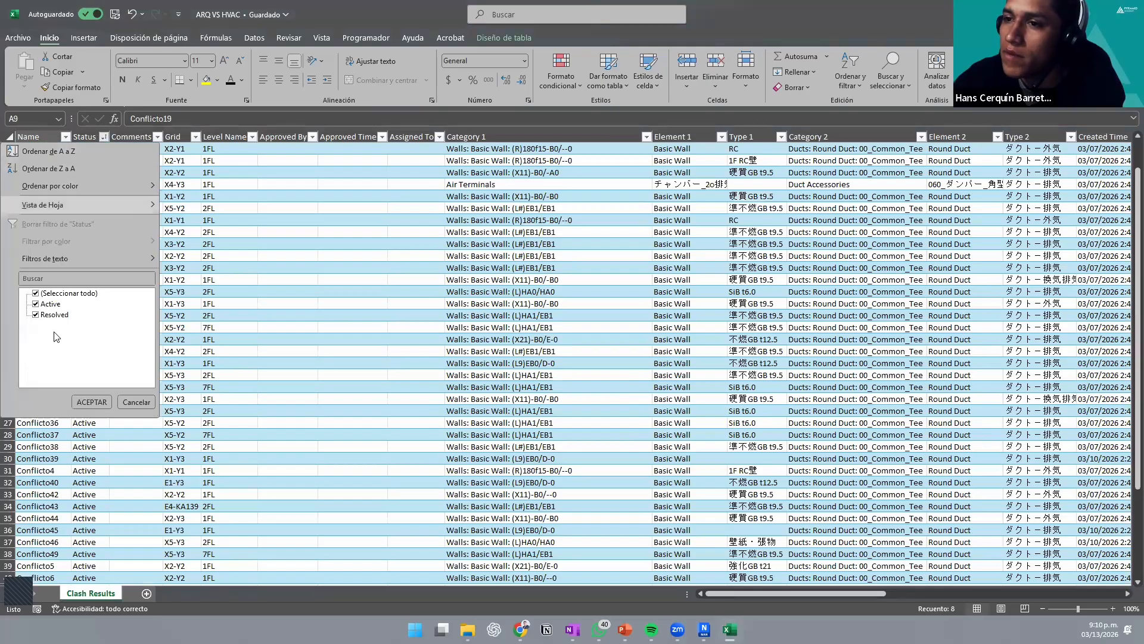
click(64, 169)
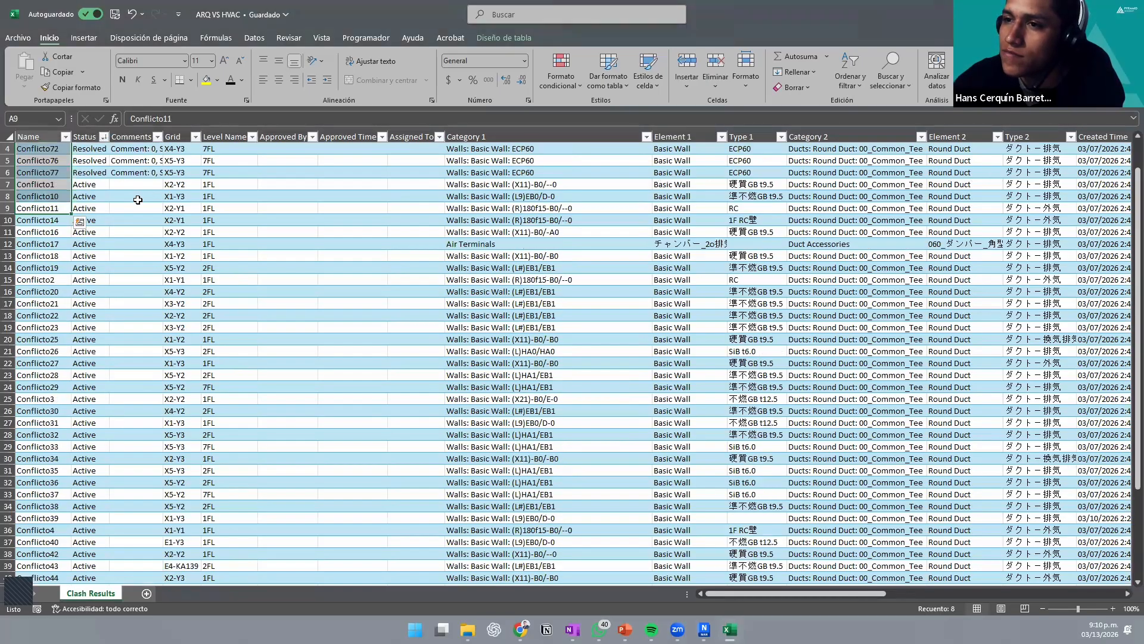
scroll(135, 197, up, 1)
drag(62, 163, 64, 206)
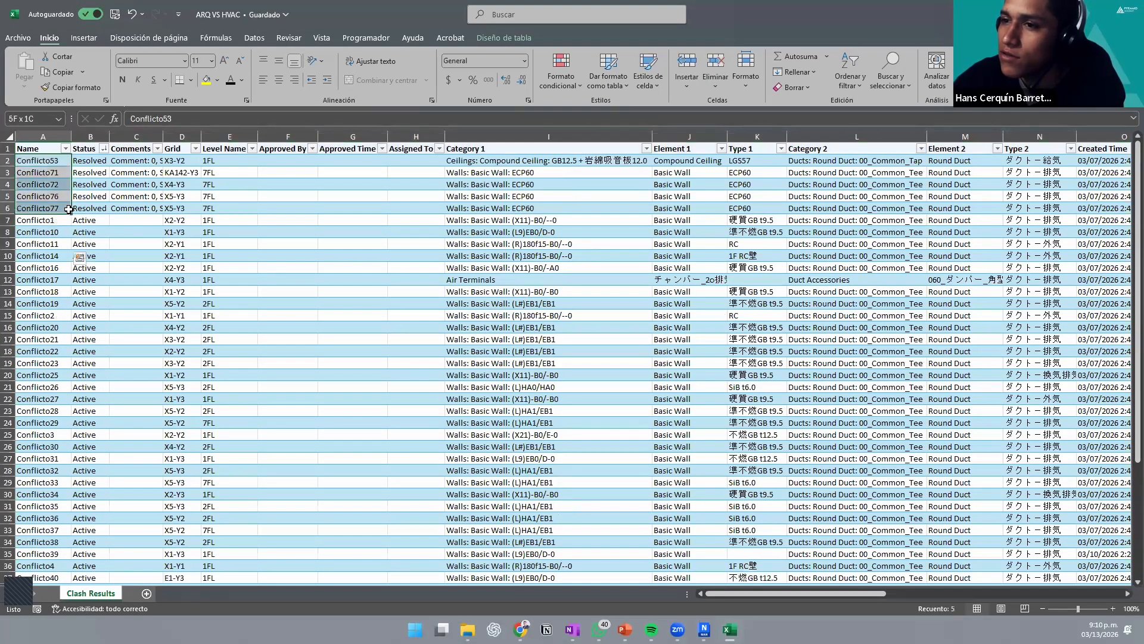
scroll(101, 229, down, 10)
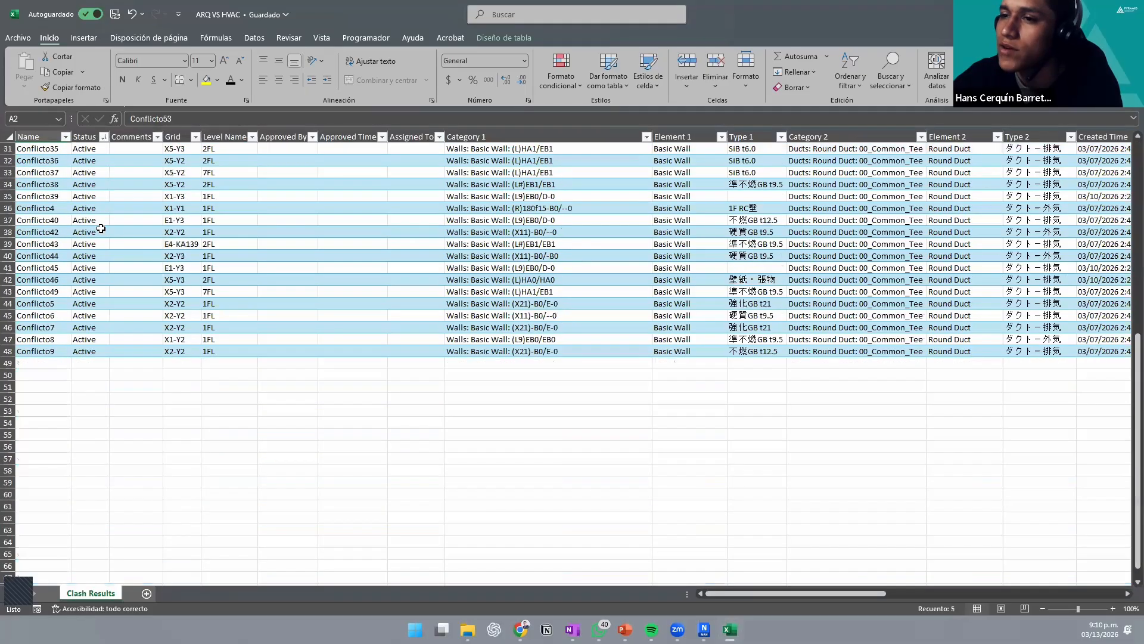
scroll(101, 229, up, 10)
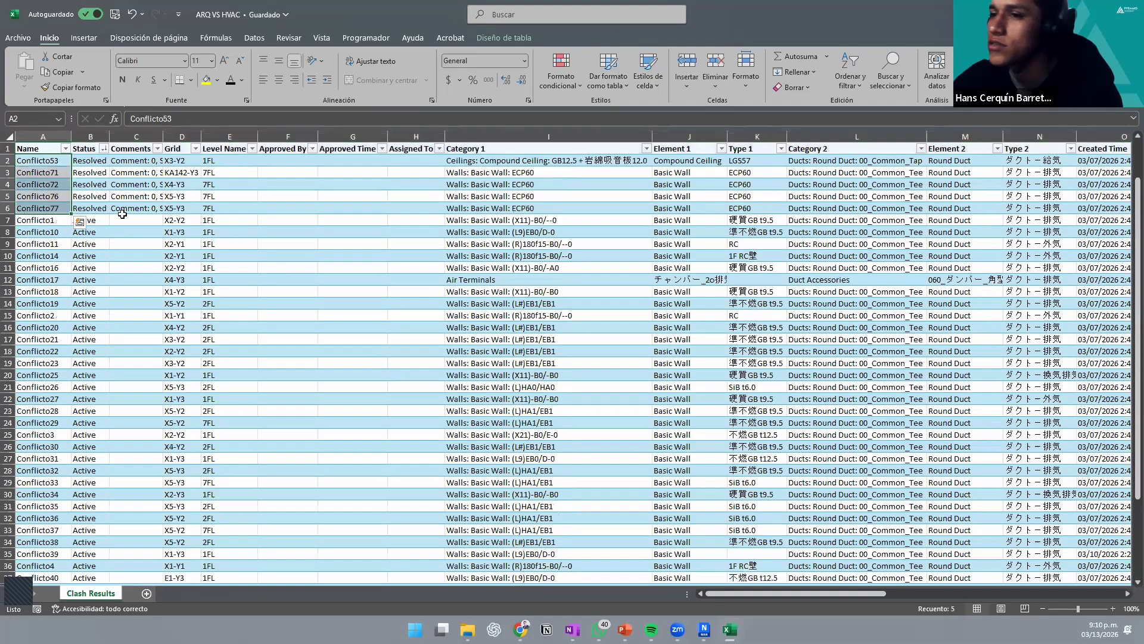
Step: Filter the Comments column to exclude blank entries and widen that column
click(158, 161)
click(157, 148)
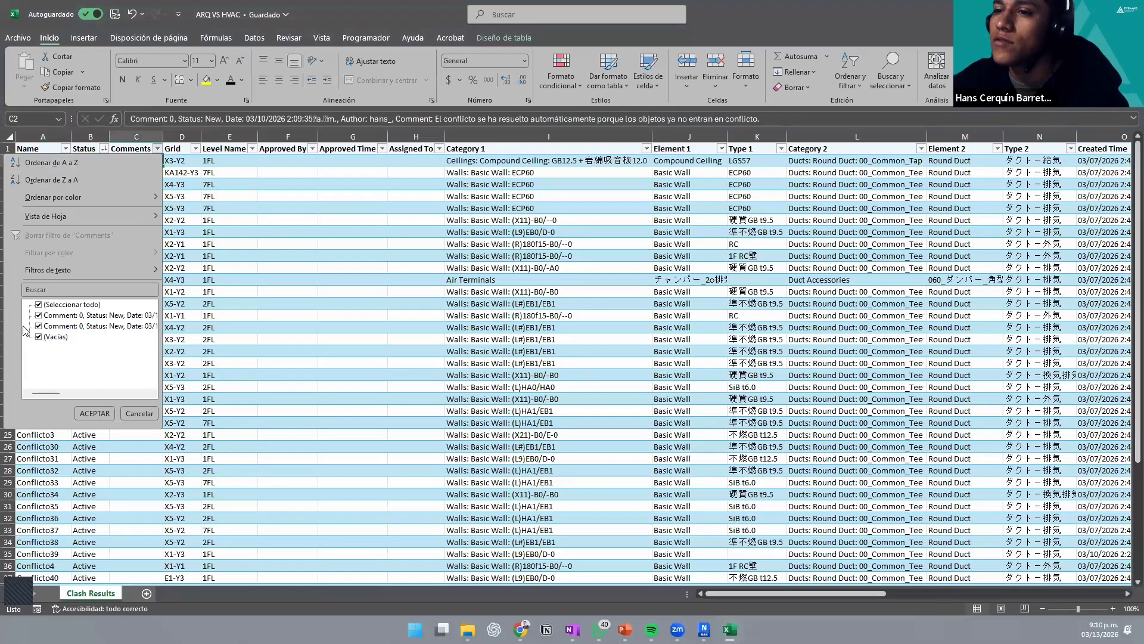
click(54, 337)
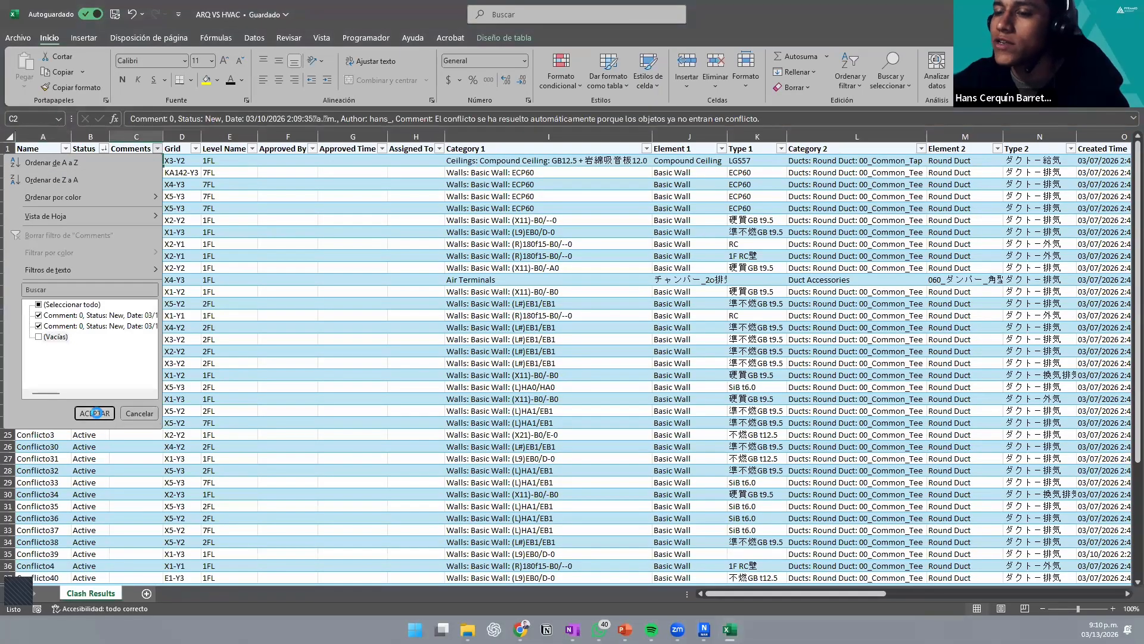
click(94, 413)
click(228, 255)
drag(163, 137, 268, 139)
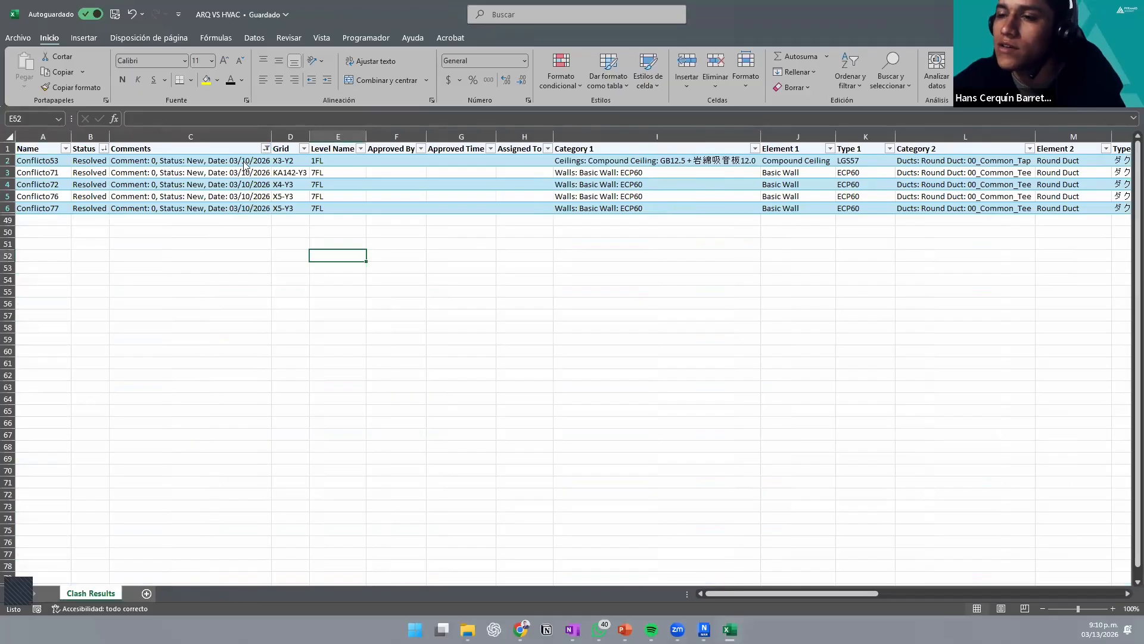
Step: Clear the filter from the Comments column
click(265, 148)
click(160, 237)
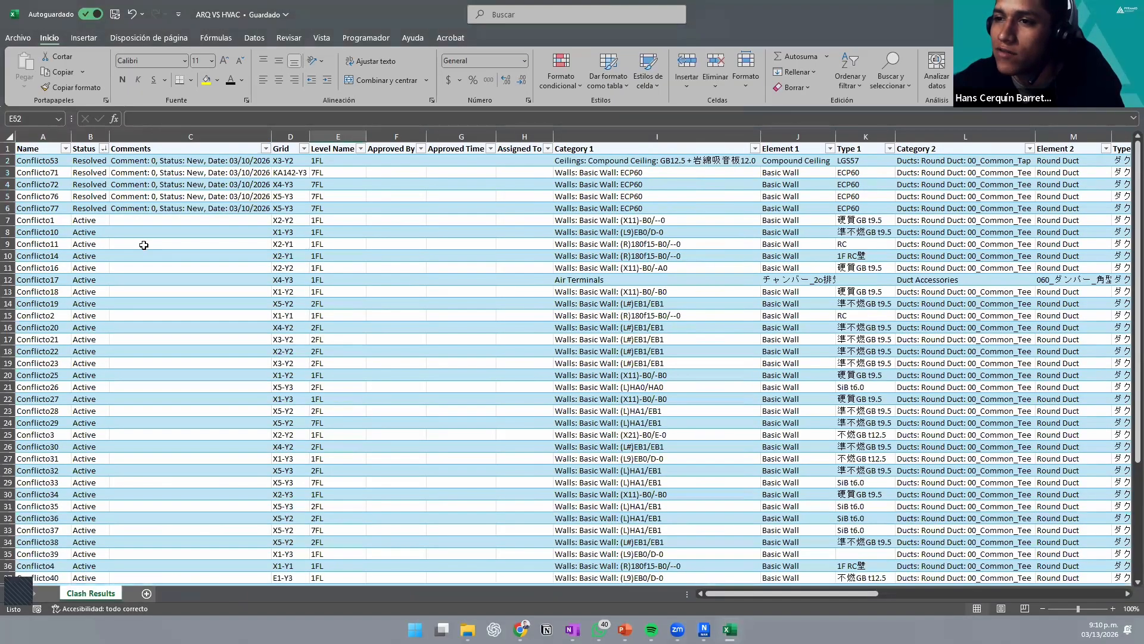
click(142, 244)
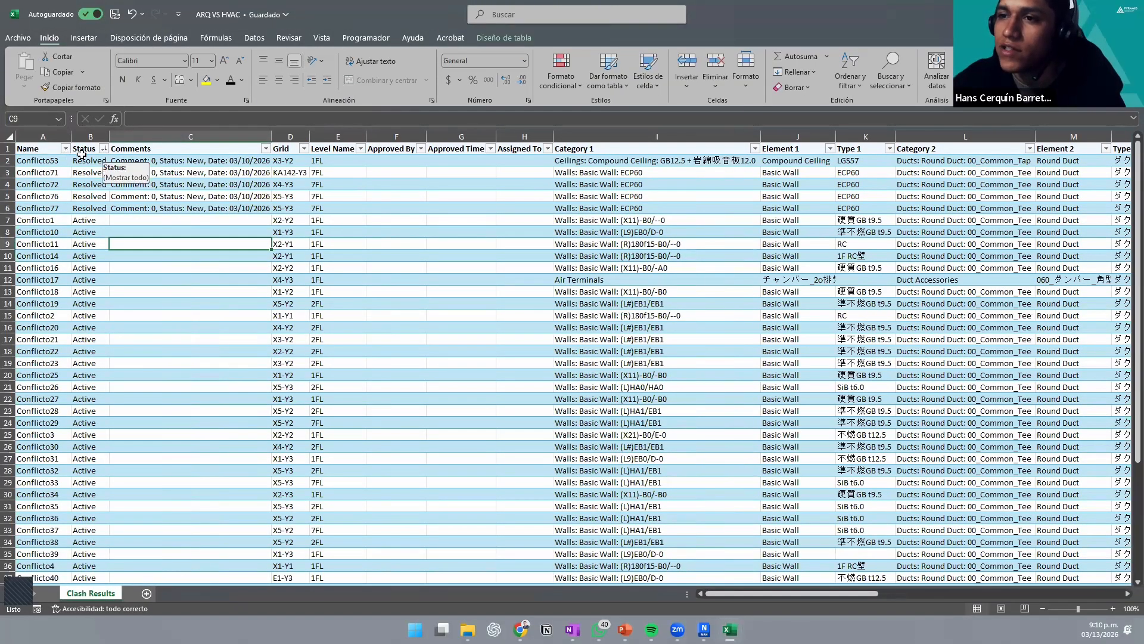
Step: Filter the Status column to show only the Resolved conflicts
click(104, 149)
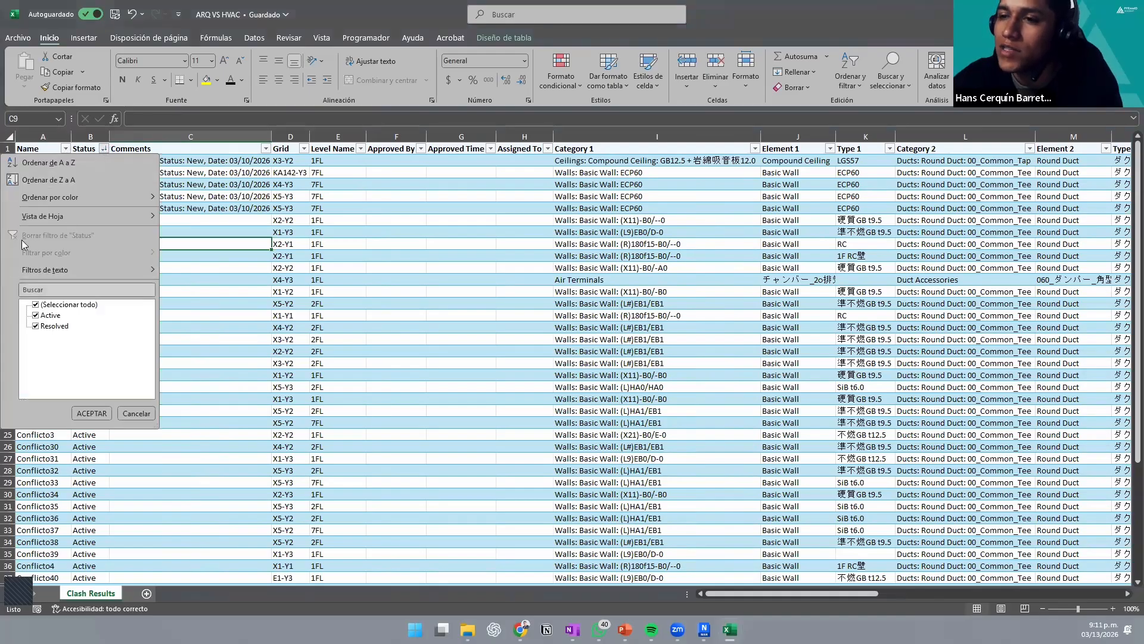
click(35, 319)
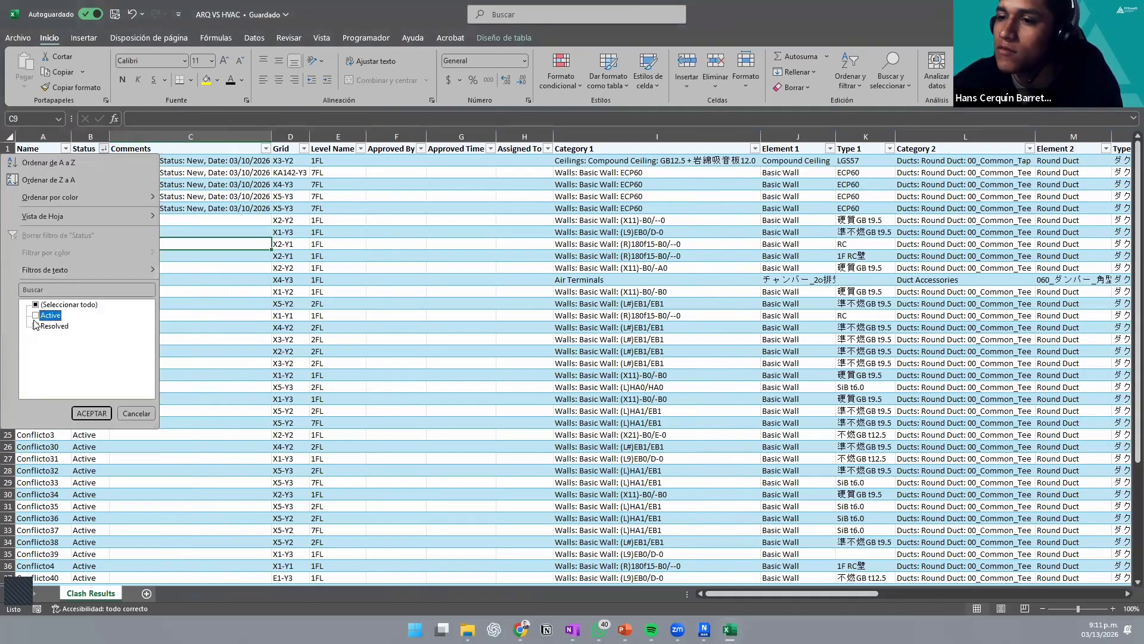
click(92, 412)
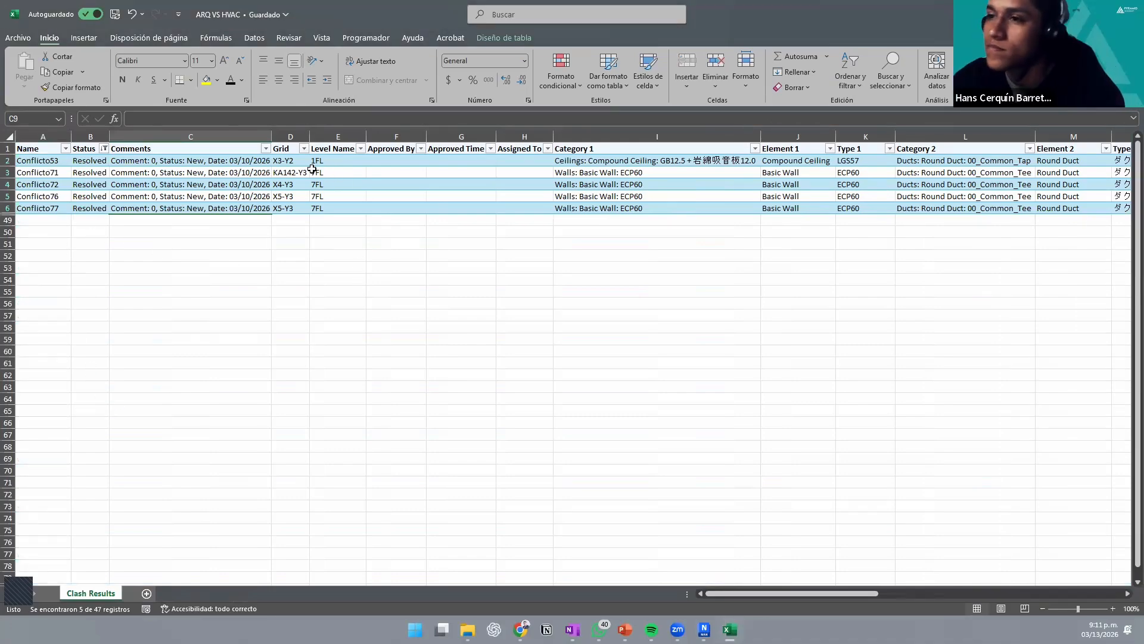
Step: Widen the Grid column and fit the Level Name and Approved Time columns to their contents
drag(309, 170, 328, 245)
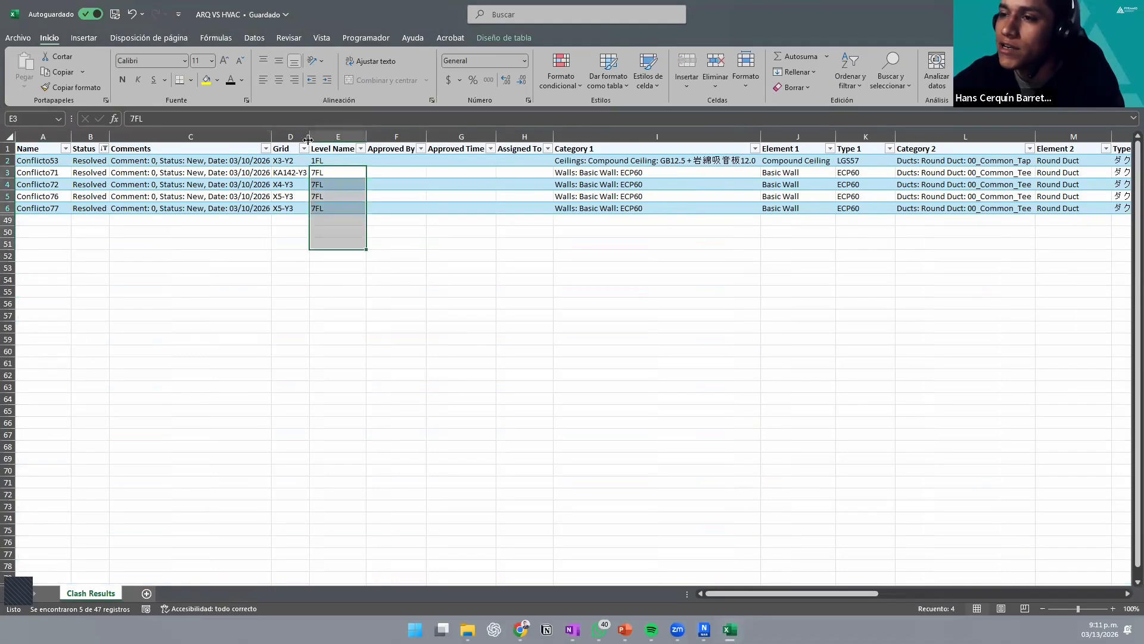
drag(309, 136, 330, 136)
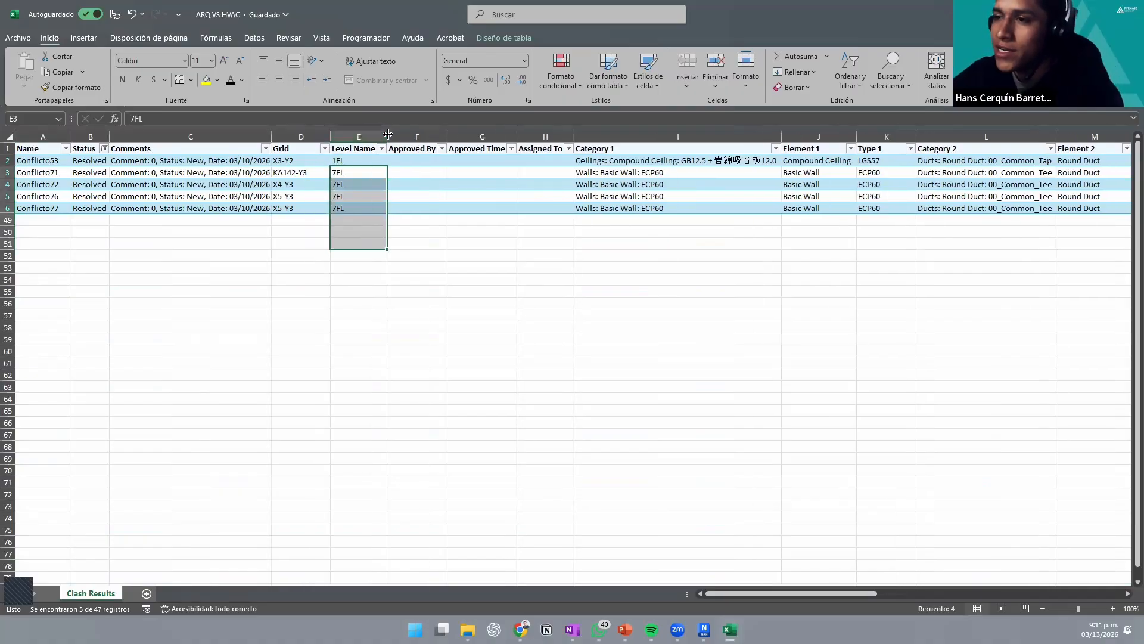
drag(388, 136, 370, 135)
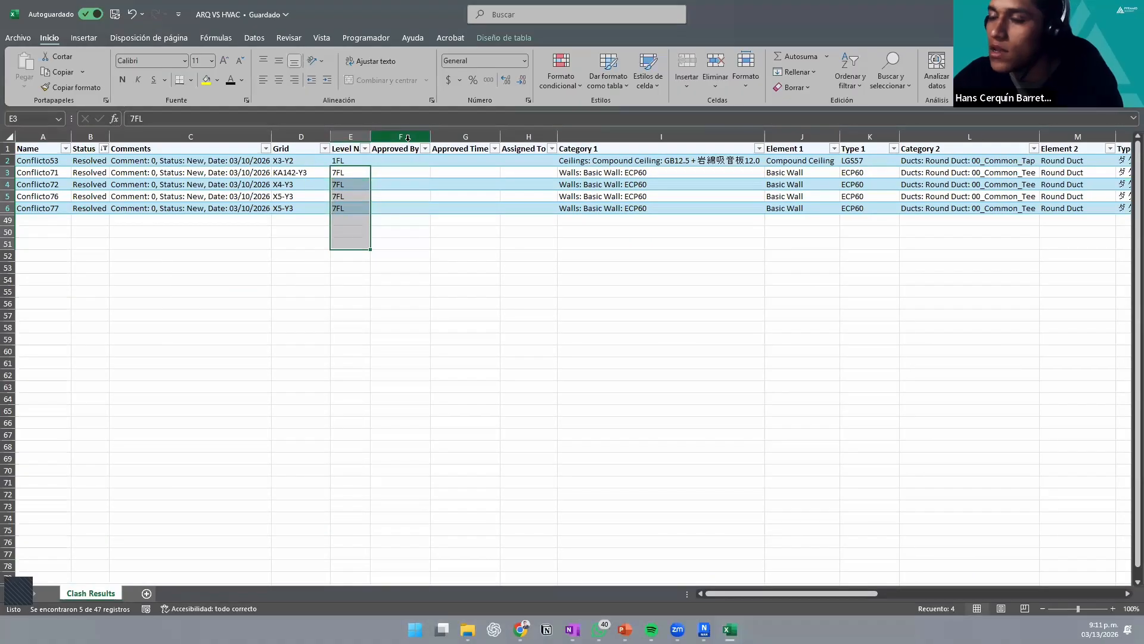
click(367, 136)
double_click(371, 136)
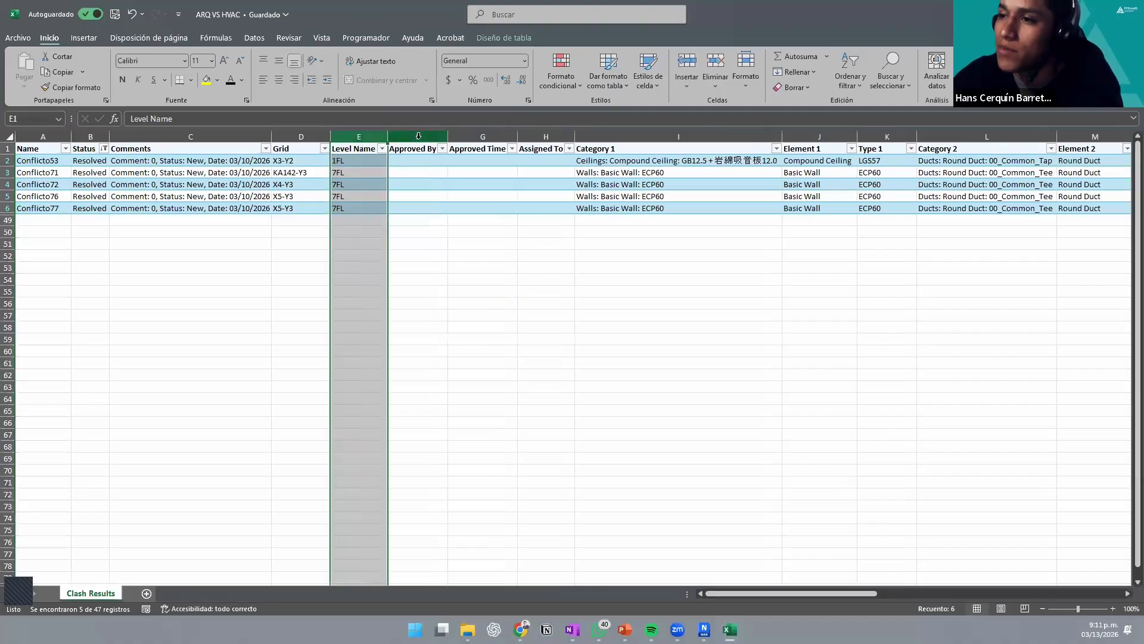
double_click(516, 136)
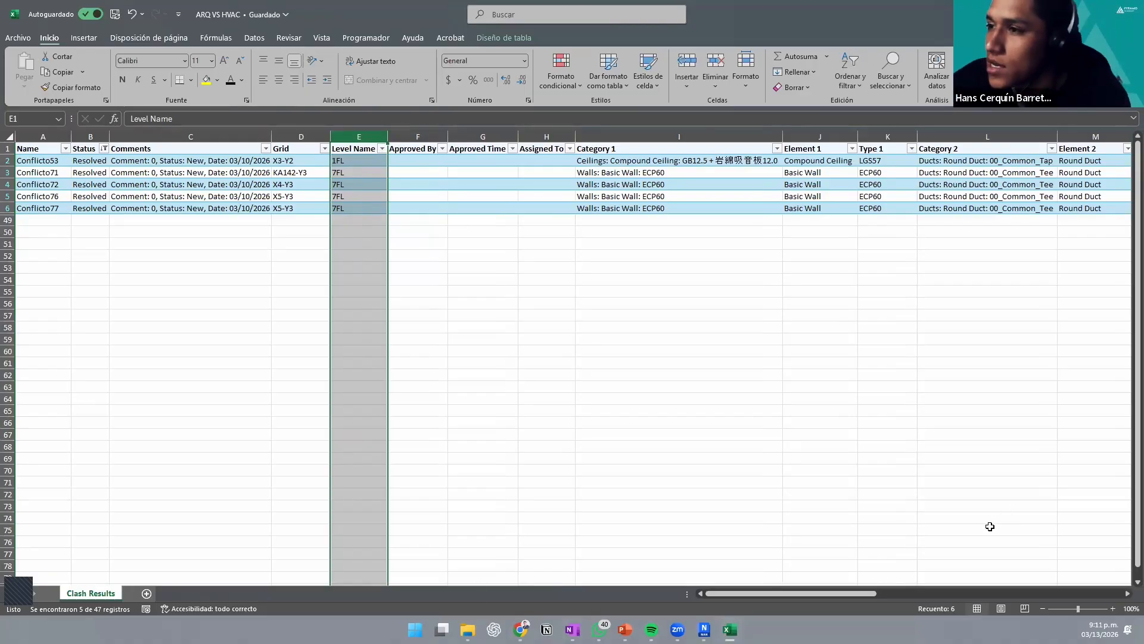
Step: Review the Element 1 and Has Saved Viewpoint values of the resolved conflicts
drag(816, 596, 886, 515)
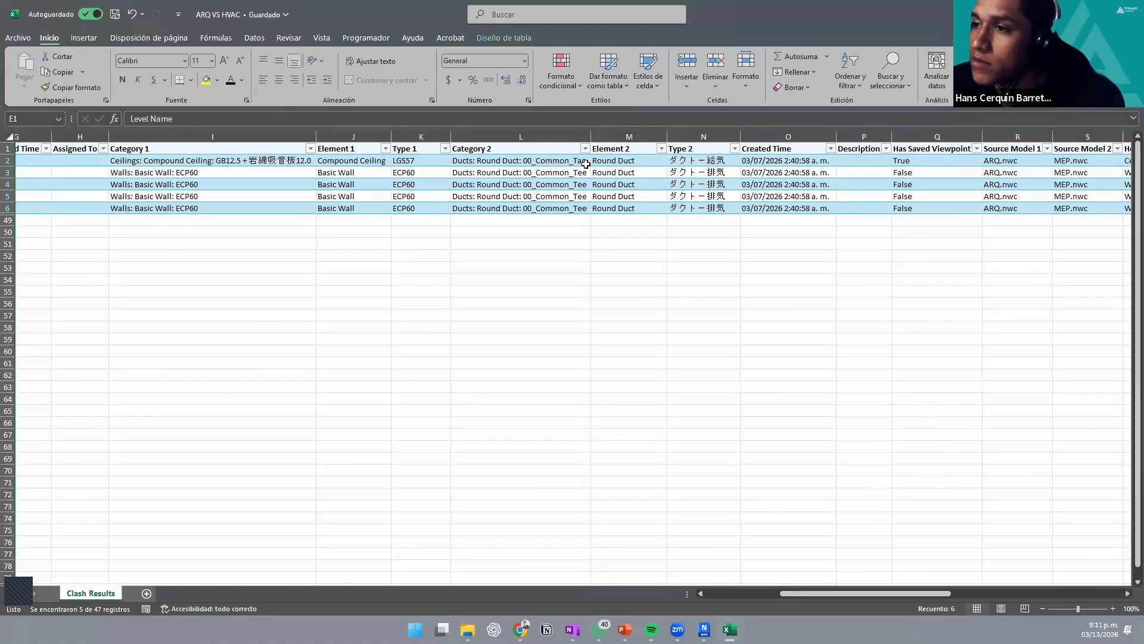
mouse_move(365, 164)
mouse_down()
mouse_move(357, 209)
mouse_move(360, 176)
mouse_up()
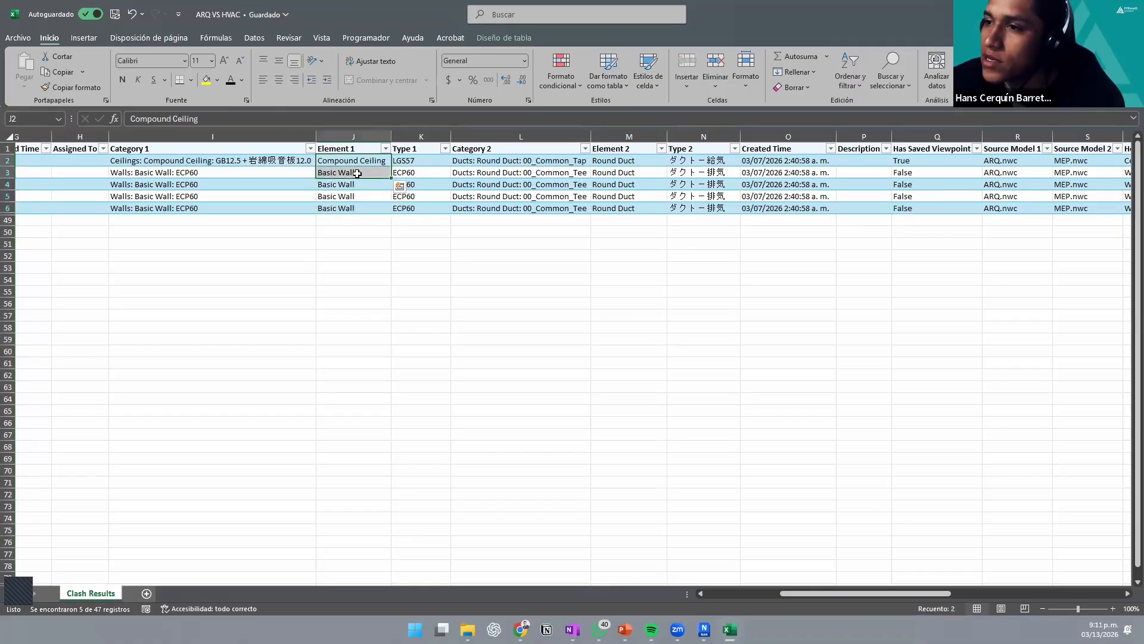
click(357, 173)
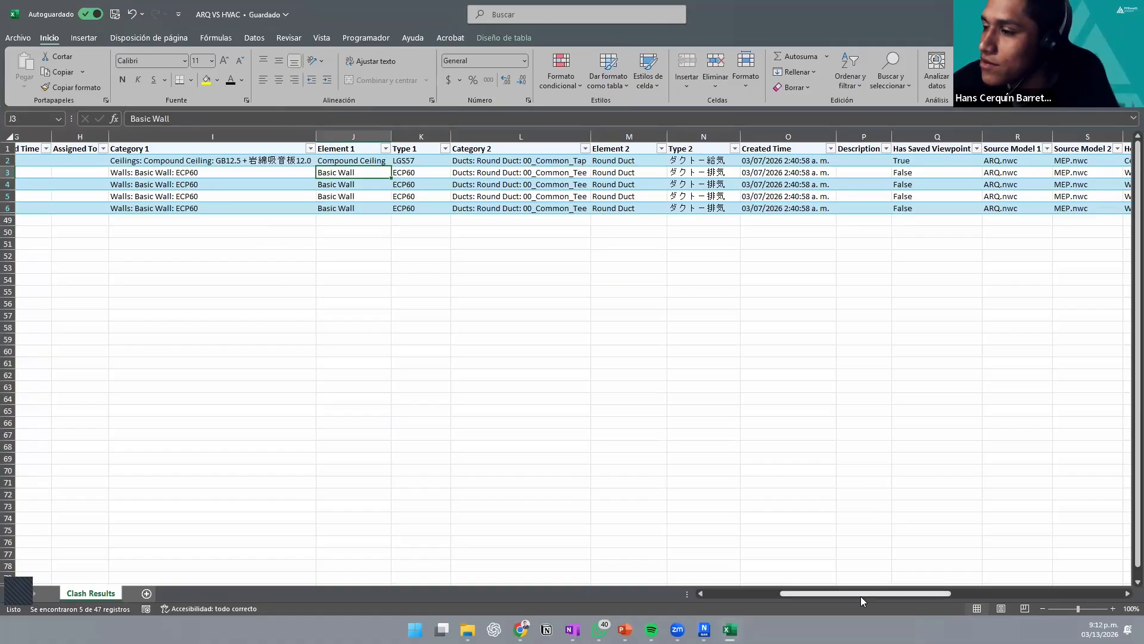
drag(851, 592, 919, 590)
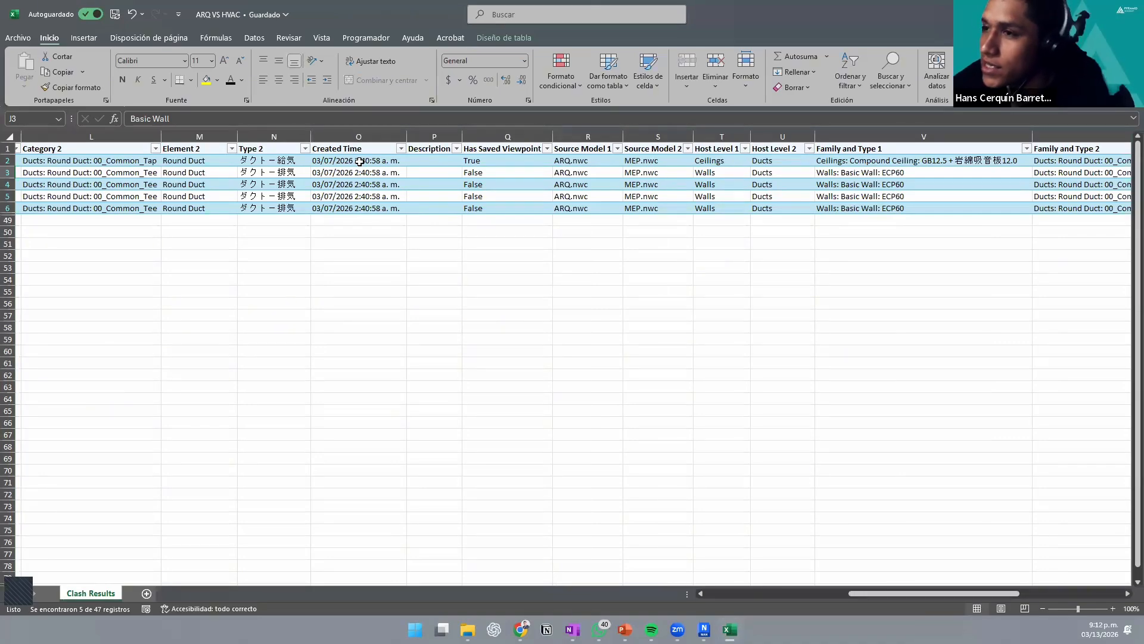
click(506, 159)
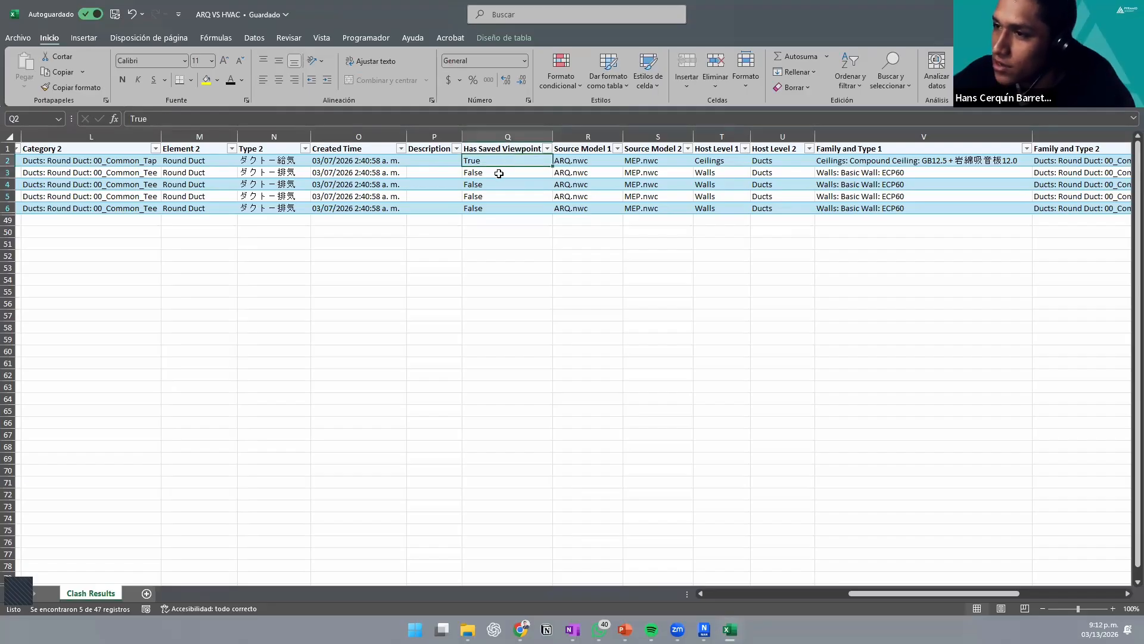
drag(498, 173, 498, 205)
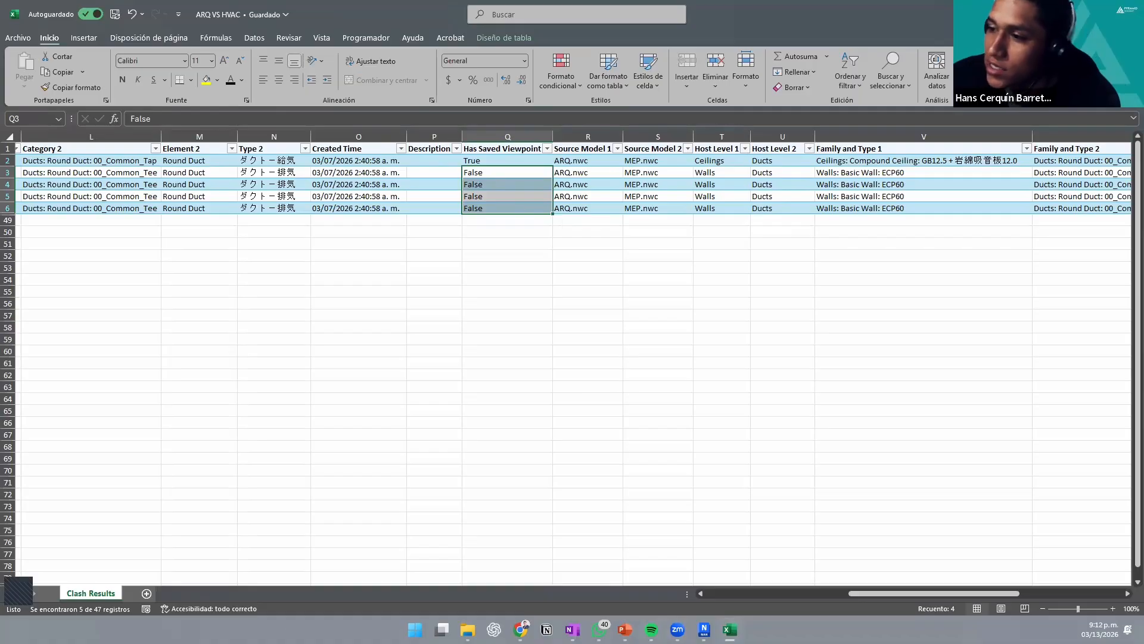
Step: Check the Issue Log structure on slide 4 in PowerPoint, and return to the Excel workbook to examine the Source Model 1 values
key(alt+Tab)
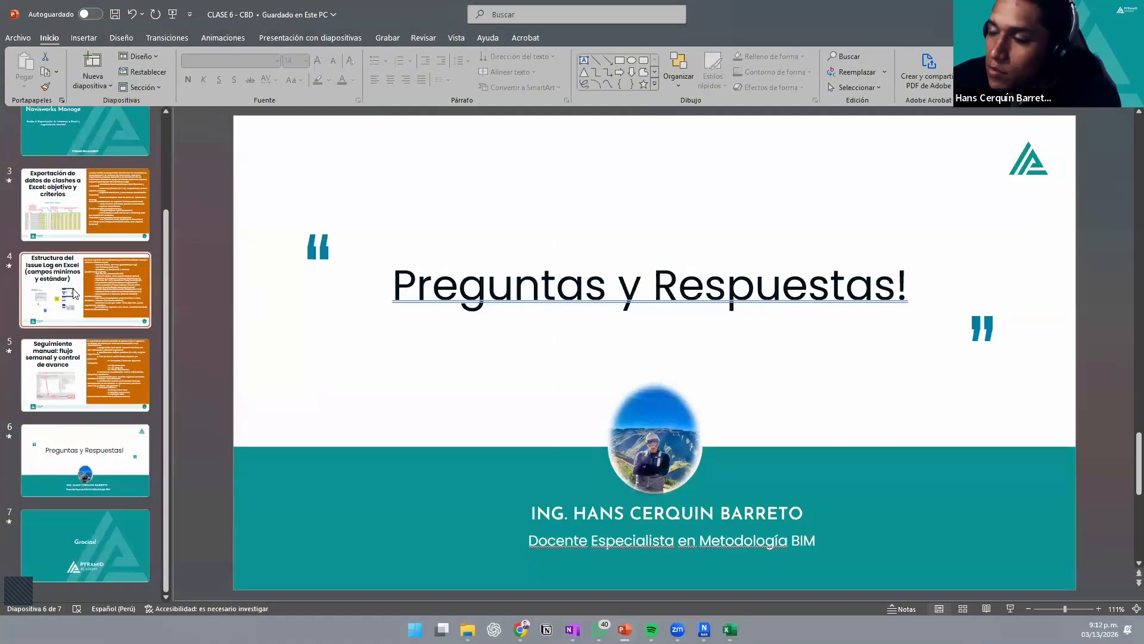
click(74, 293)
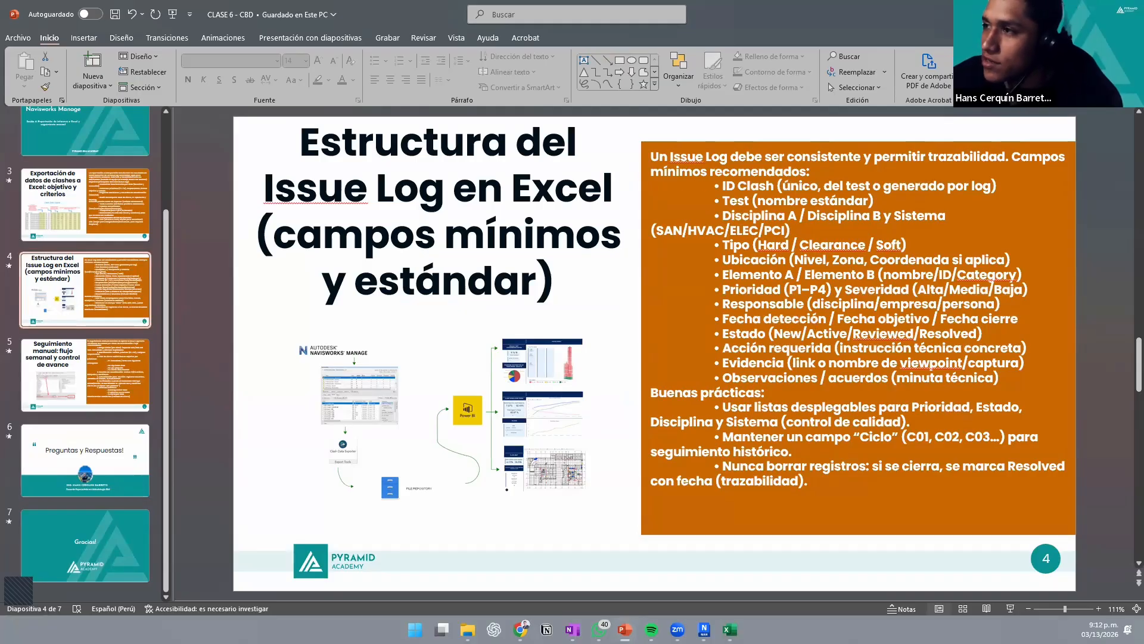
key(alt+Tab)
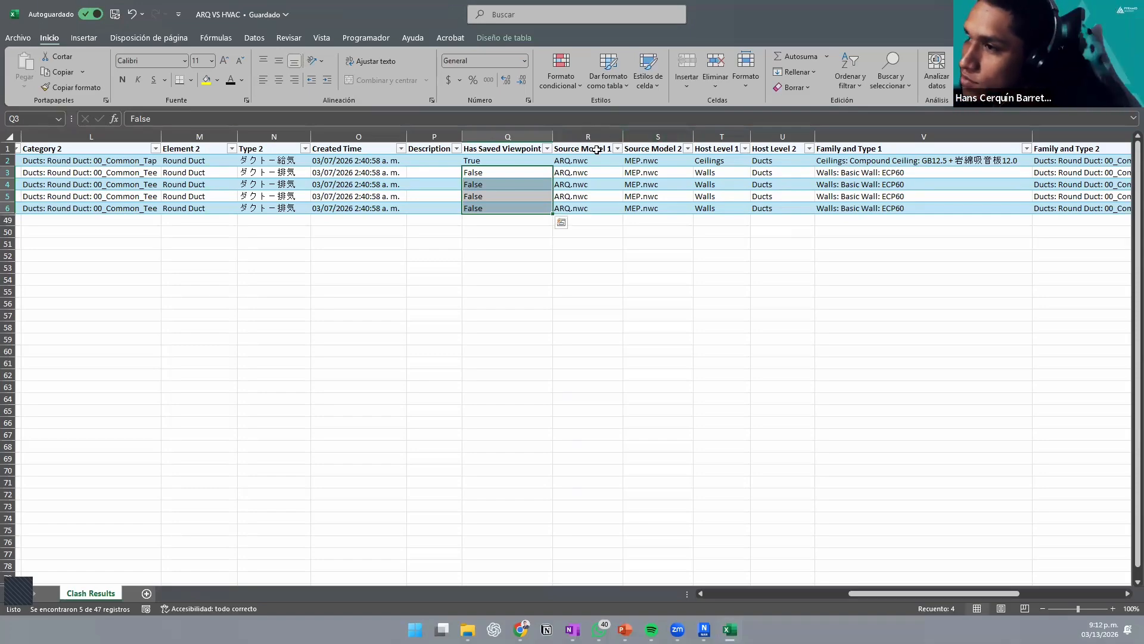
drag(585, 165, 587, 209)
text(ARQ.nwc ARQ.nwc ARQ.nwc ARQ.nwc ARQ.nwc)
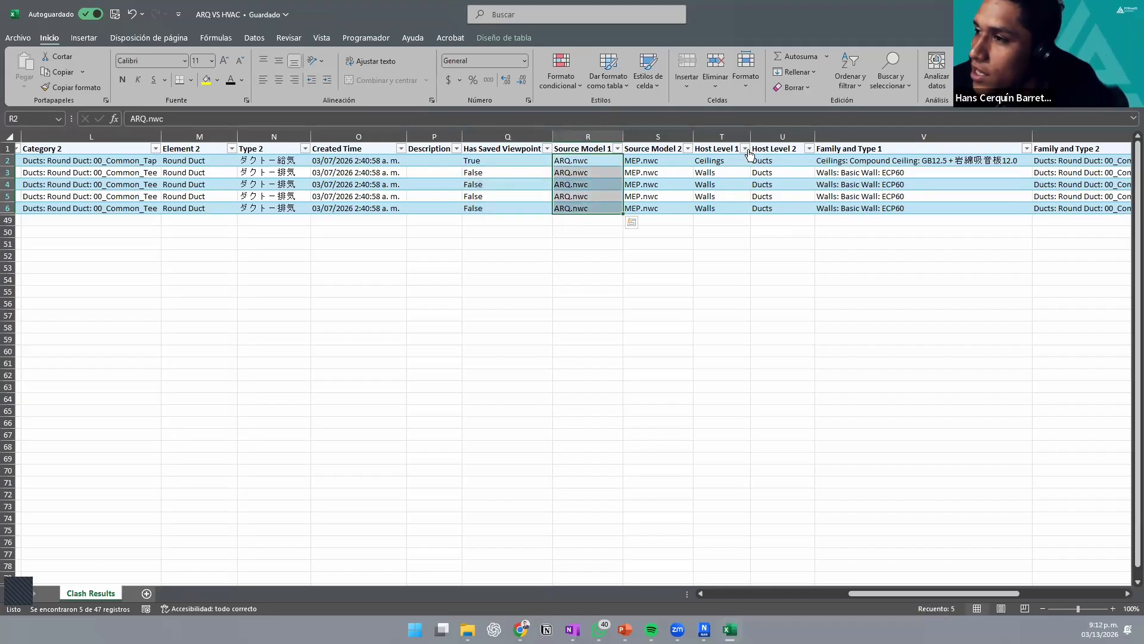
Step: Filter the Category 1 column to exclude the Compound Ceiling entry, keeping only Walls: Basic Wall: ECP60
drag(880, 594, 667, 585)
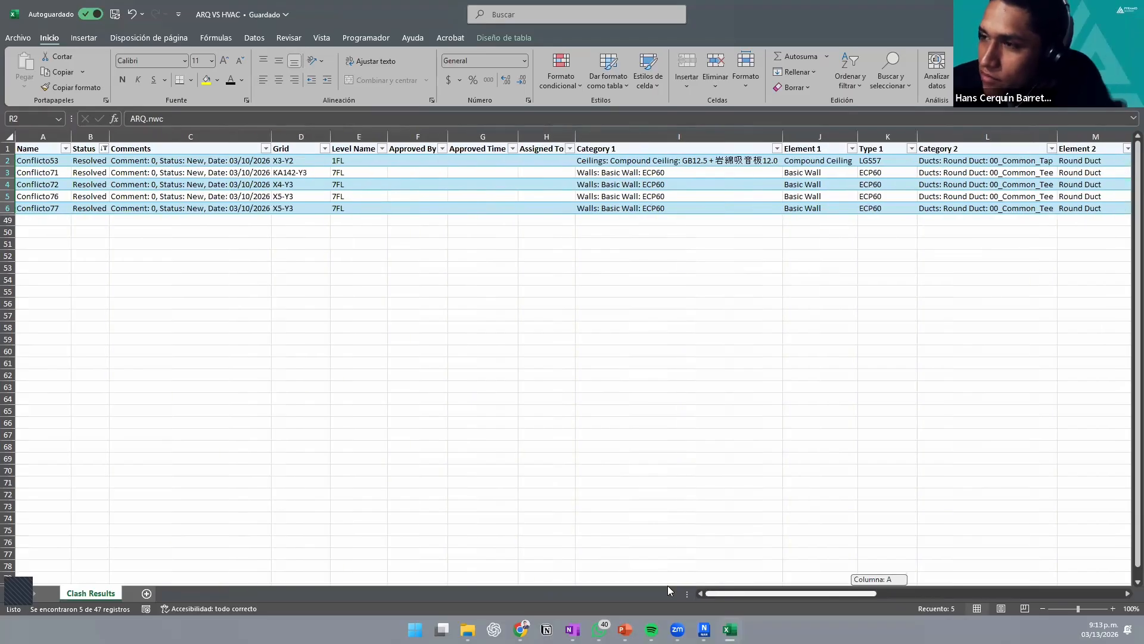
click(776, 149)
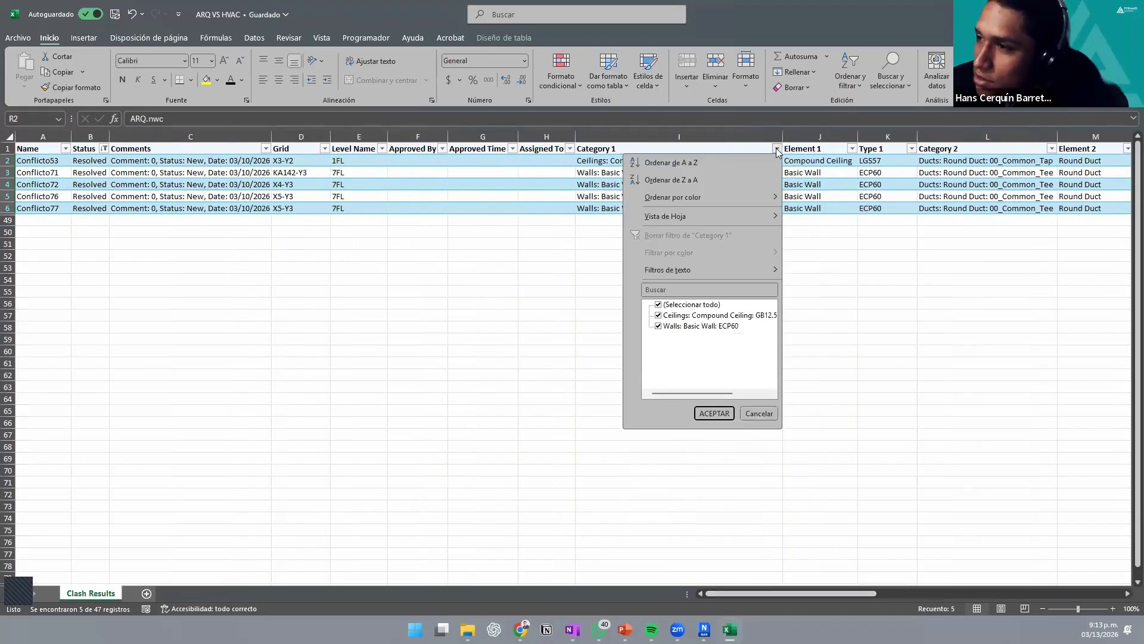
click(659, 316)
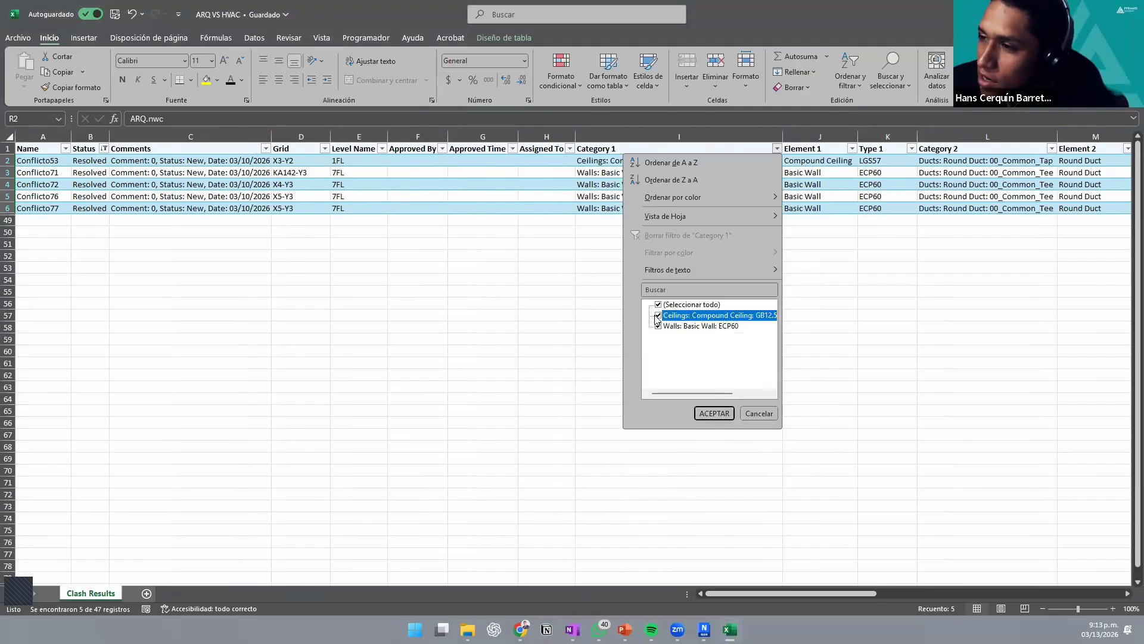
click(715, 414)
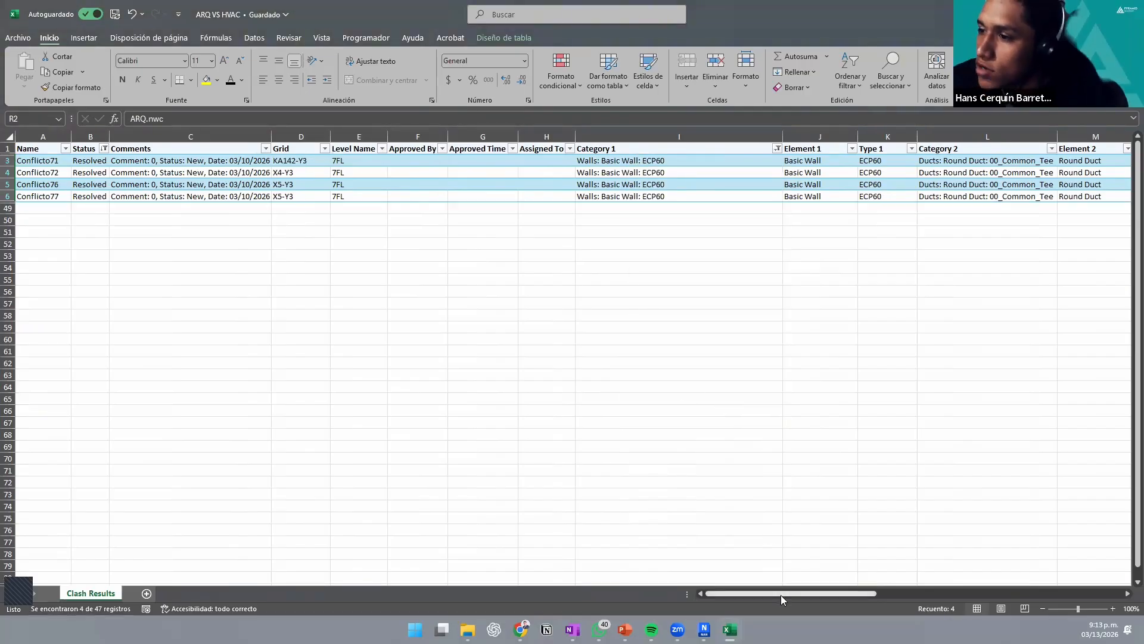
Step: Review the Source Model 1, Source Model 2 and Host Level 2 values of the filtered wall conflicts
drag(780, 594, 973, 594)
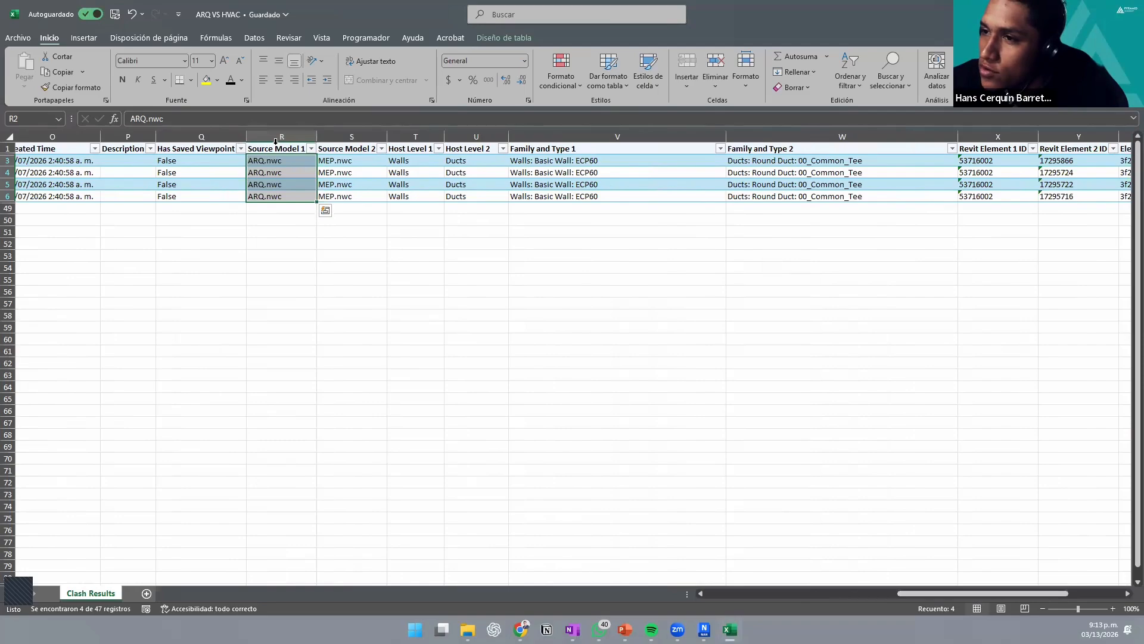
drag(284, 150, 296, 197)
click(346, 151)
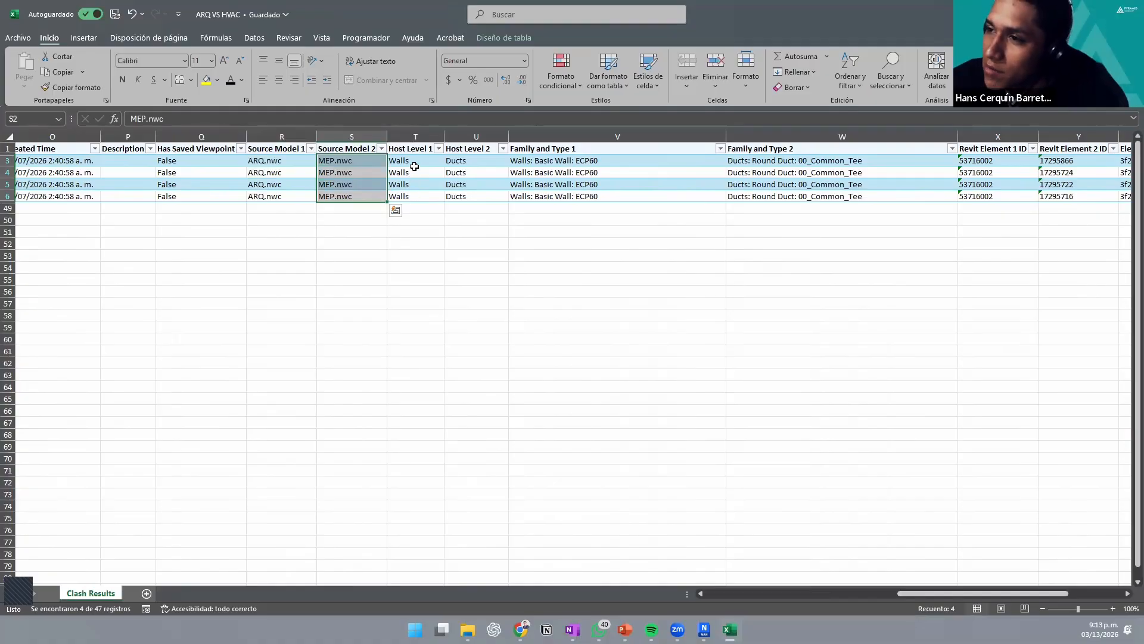
drag(482, 157, 484, 203)
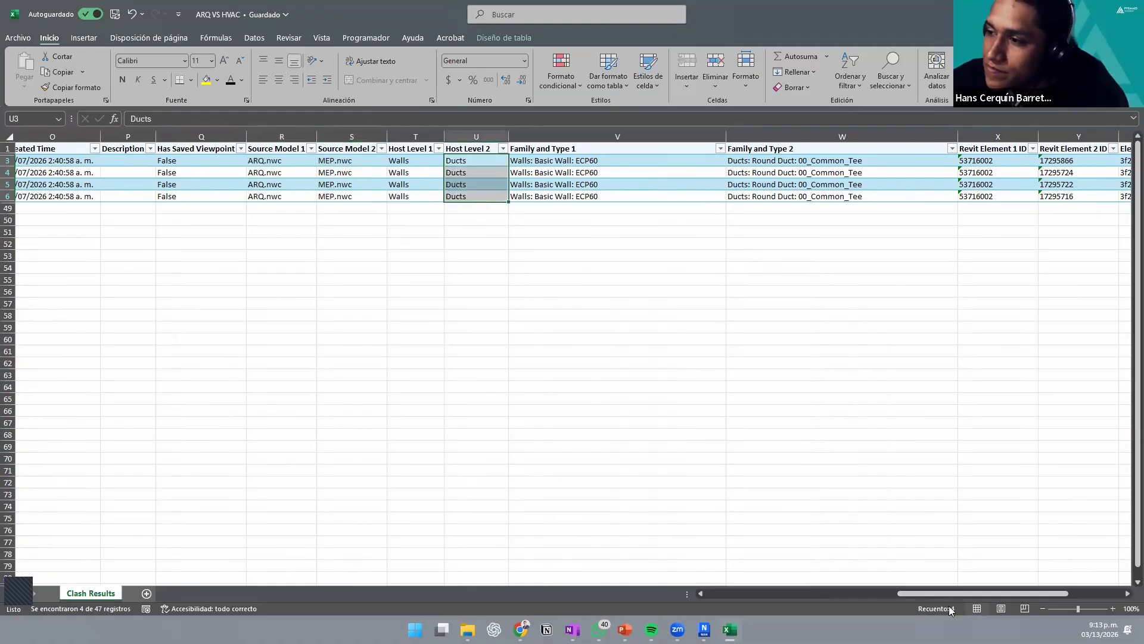
drag(971, 594, 1004, 594)
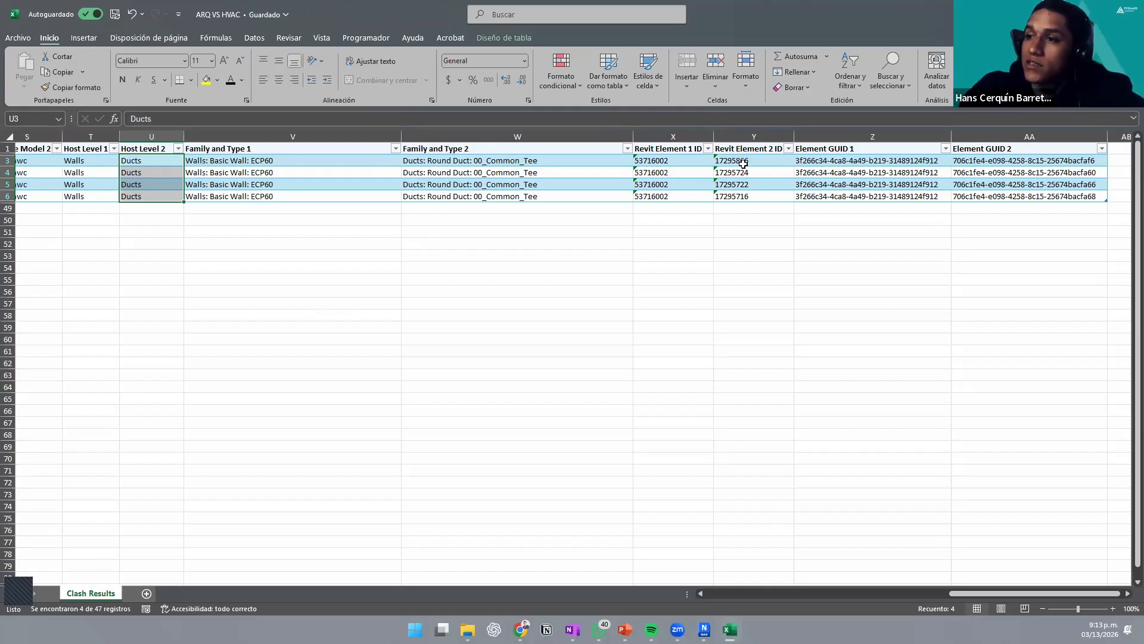
Step: Examine the Revit Element 1 ID and Revit Element 2 ID columns up close for the wall conflicts
mouse_move(702, 163)
mouse_down()
mouse_move(690, 194)
mouse_move(695, 184)
mouse_up()
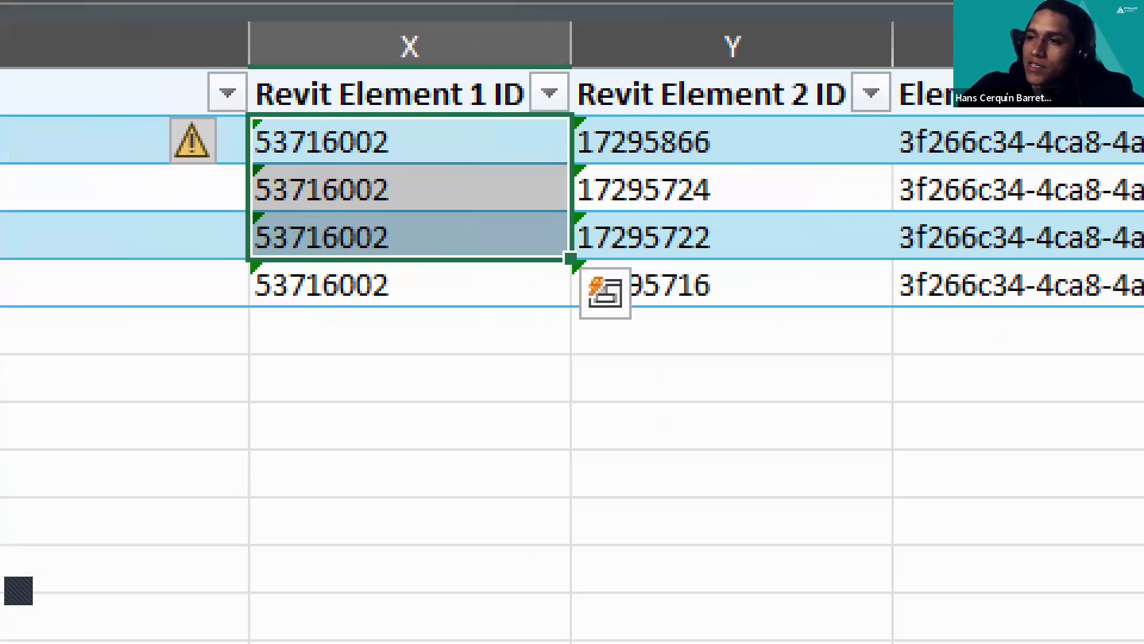
click(758, 159)
mouse_move(227, 55)
ctrl+mouse_down()
mouse_move(573, 196)
mouse_move(958, 396)
mouse_move(912, 378)
mouse_move(915, 349)
ctrl+mouse_up()
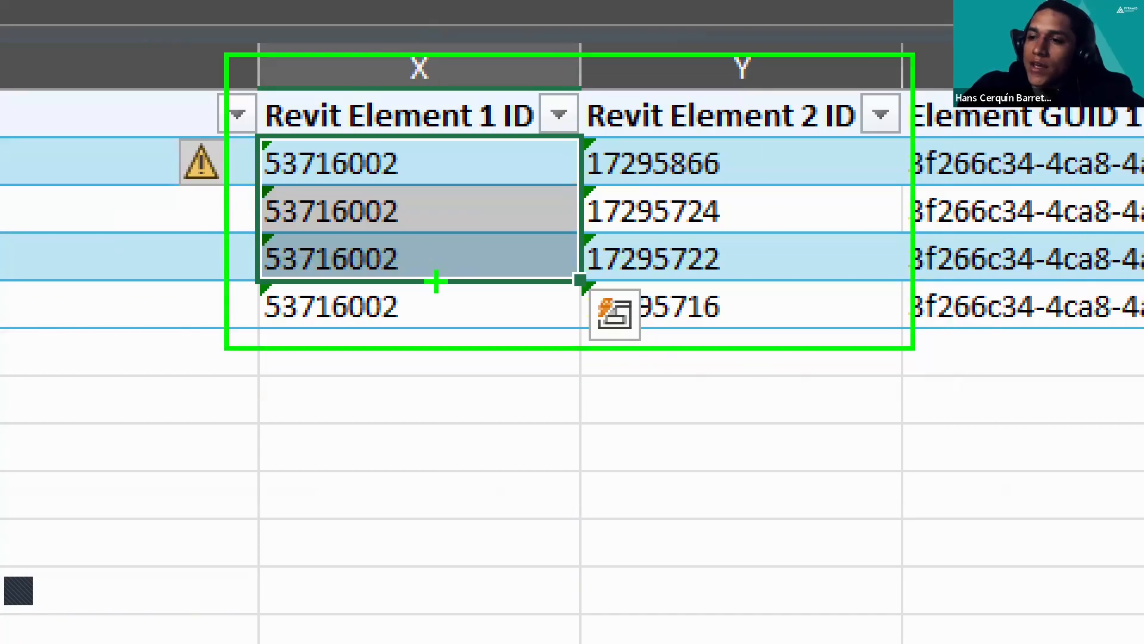
mouse_move(436, 272)
ctrl+mouse_down()
mouse_move(258, 149)
mouse_move(340, 332)
mouse_move(403, 370)
mouse_move(423, 340)
ctrl+mouse_up()
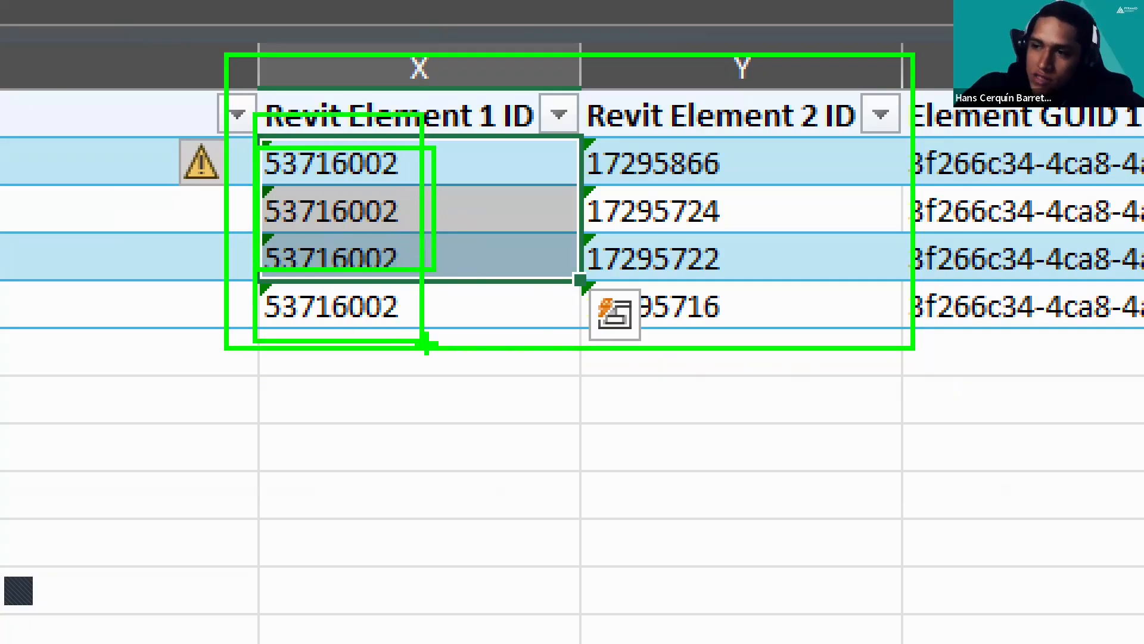
key(Escape)
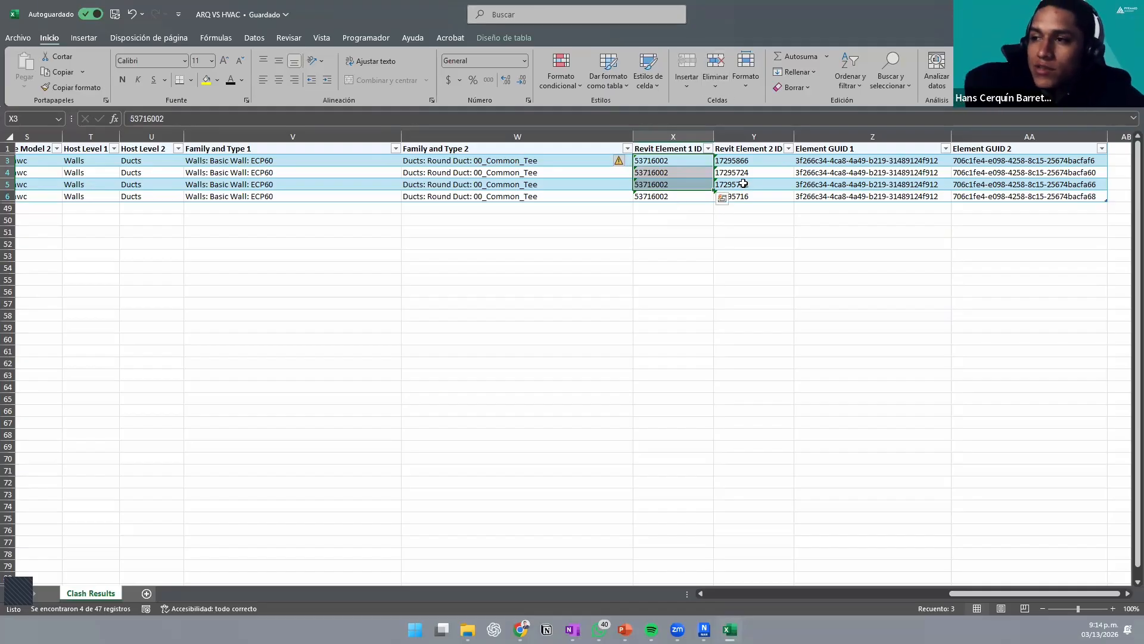
Step: Examine the Revit Element 2 ID and Element GUID columns, and look over the whole filtered table
drag(739, 160, 1012, 196)
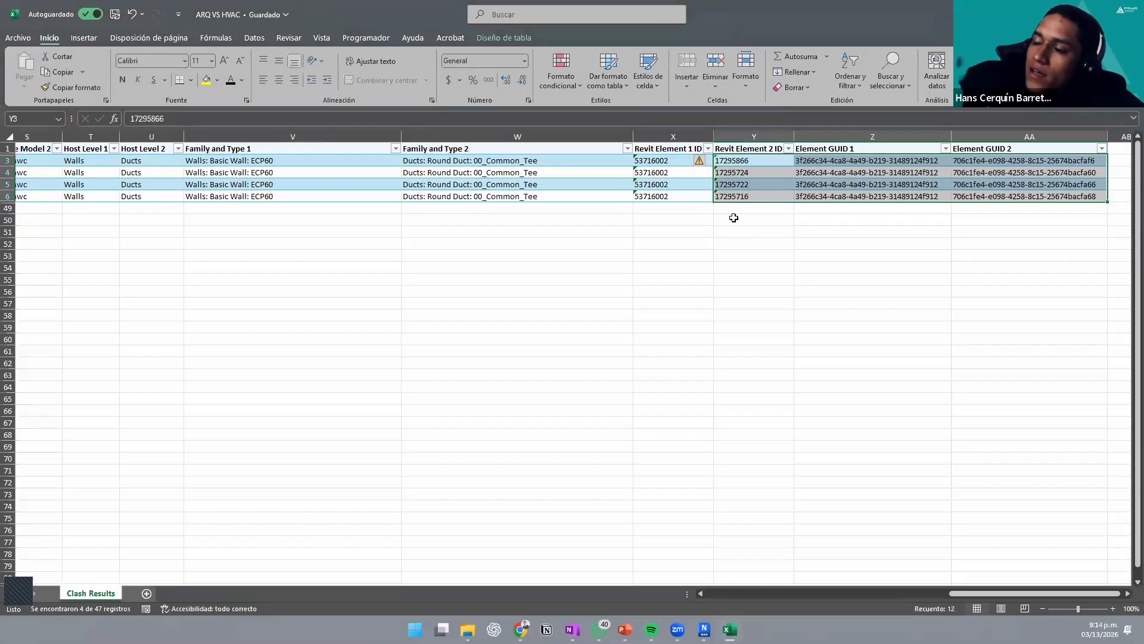
drag(997, 593, 613, 349)
ctrl+scroll(614, 349, down, 3)
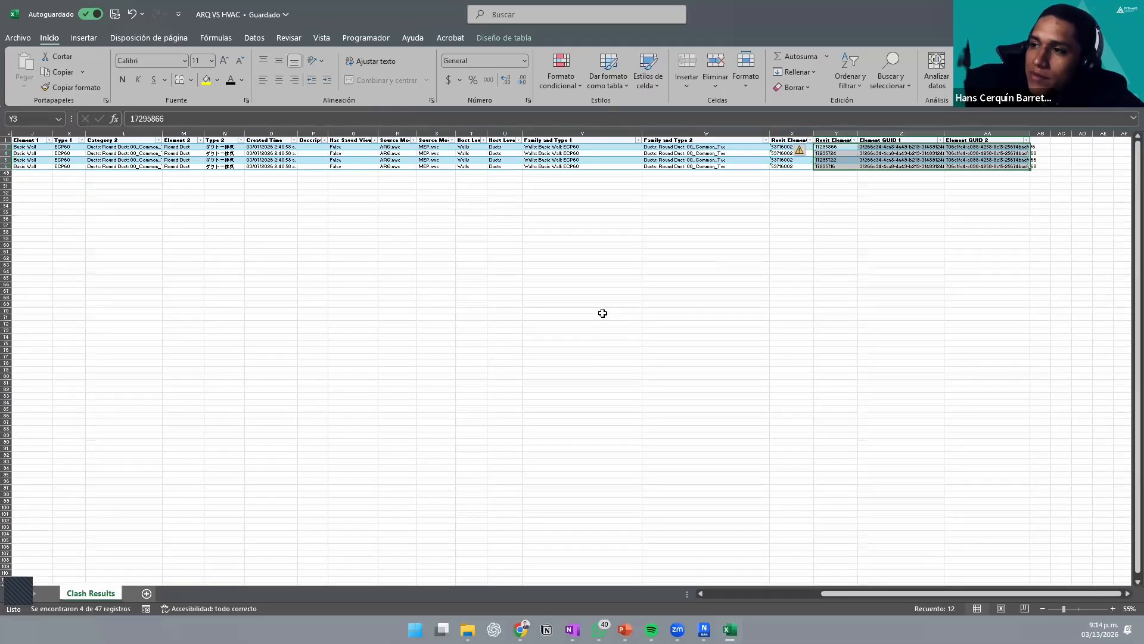
key(ctrl)
click(826, 593)
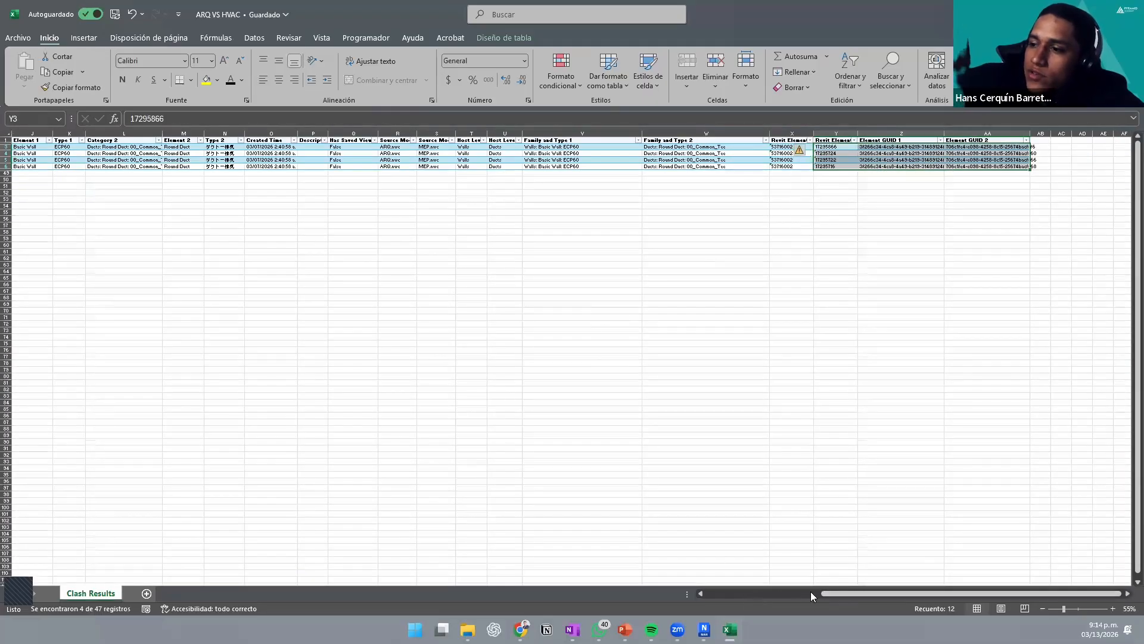
drag(833, 592, 673, 605)
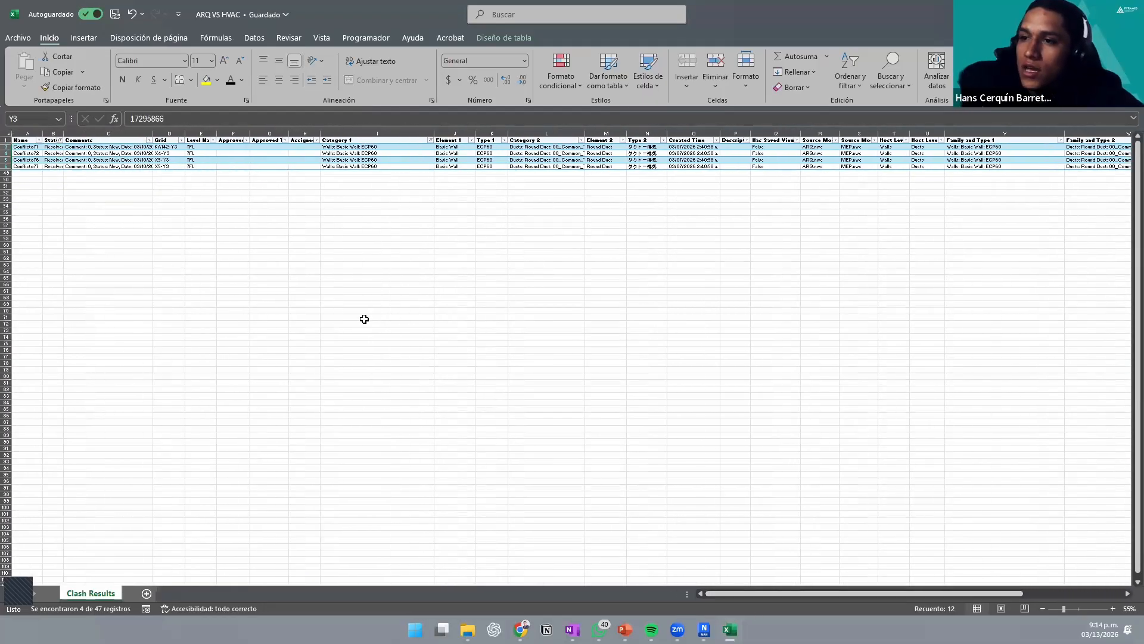
ctrl+scroll(36, 168, up, 4)
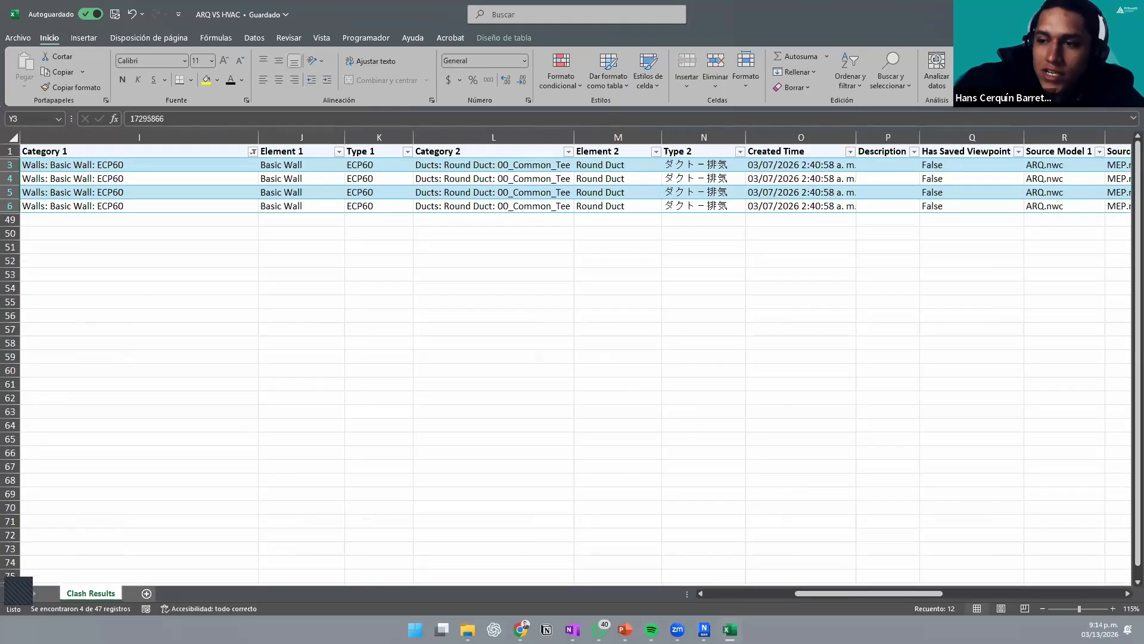
Step: Sort the filtered conflict table by the Name column in ascending order
drag(822, 596, 732, 596)
click(78, 151)
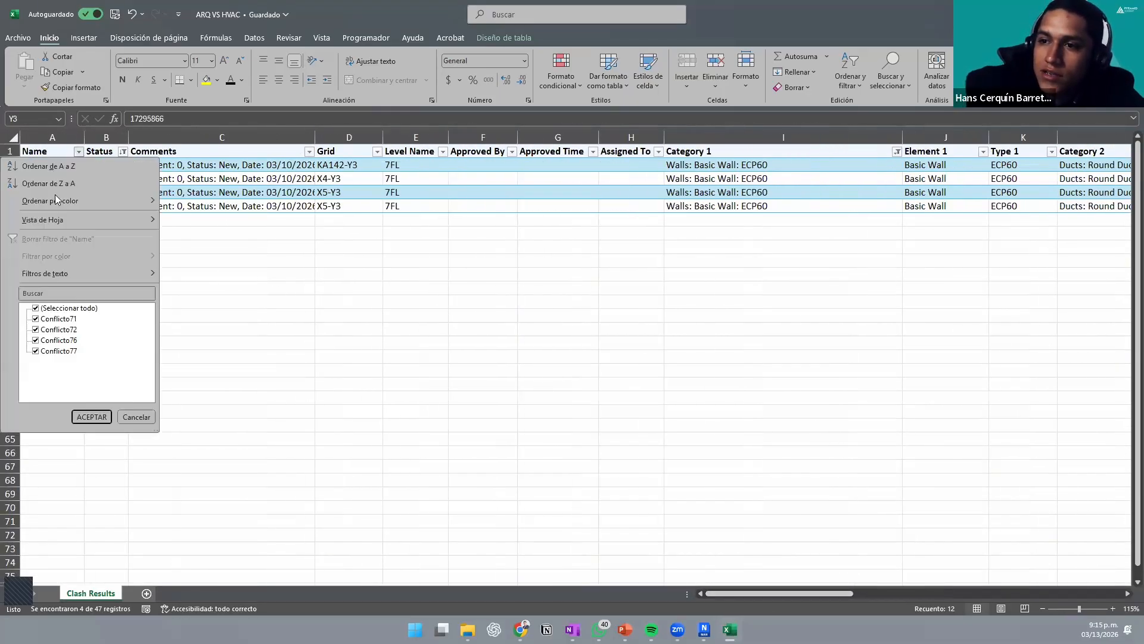
click(59, 162)
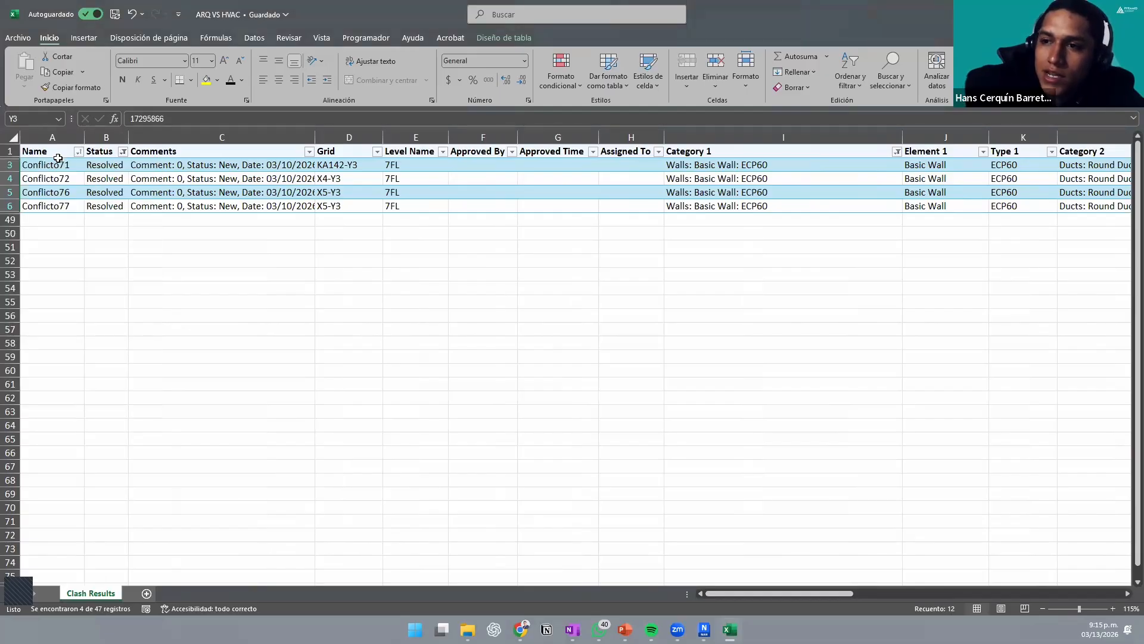
Step: Clear the Status and Category 1 filters and look over the complete conflict list
click(120, 153)
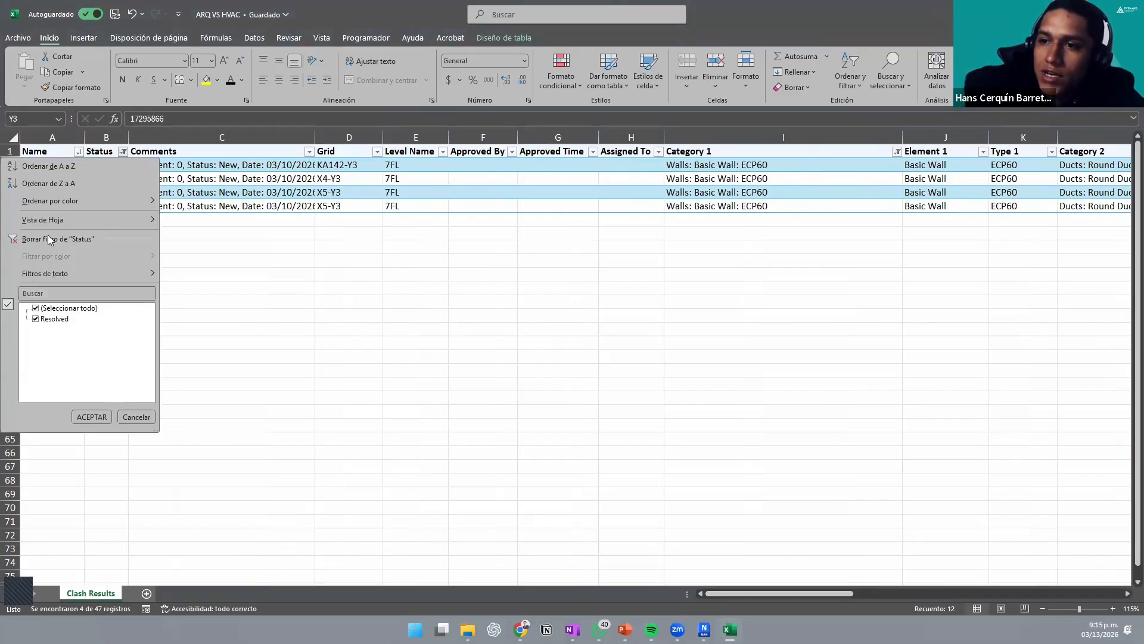
click(203, 219)
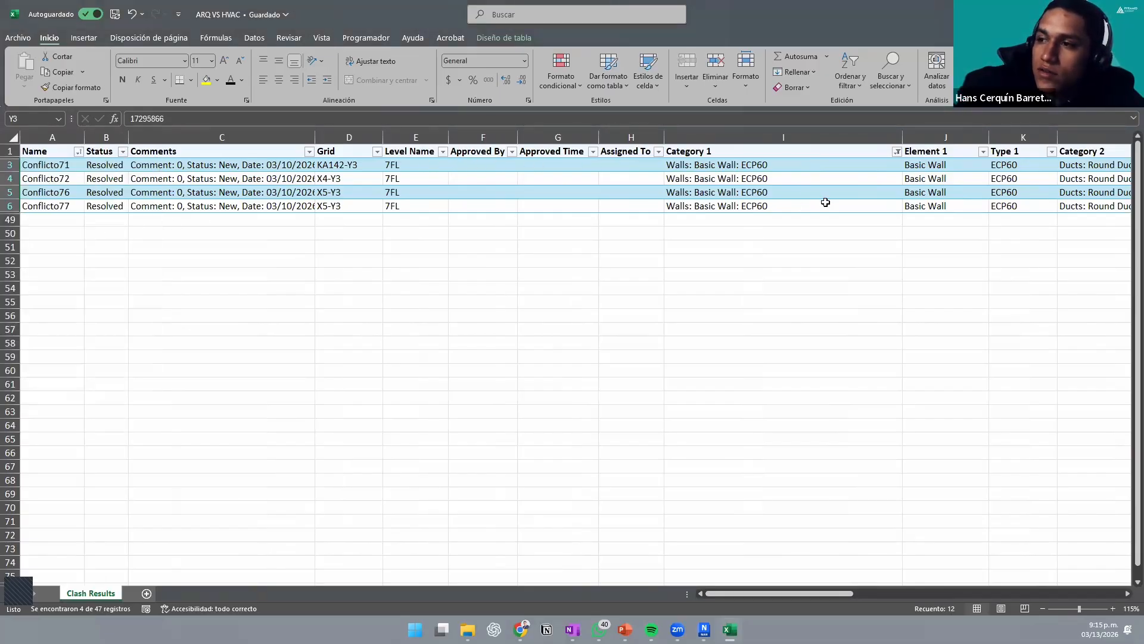
click(897, 152)
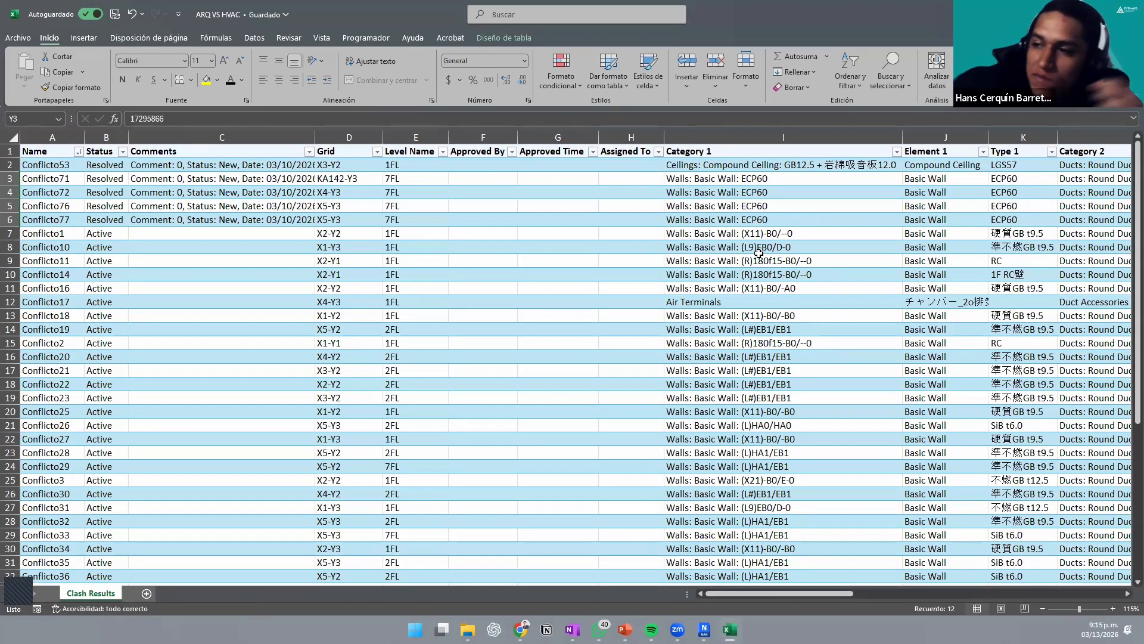
scroll(755, 260, down, 15)
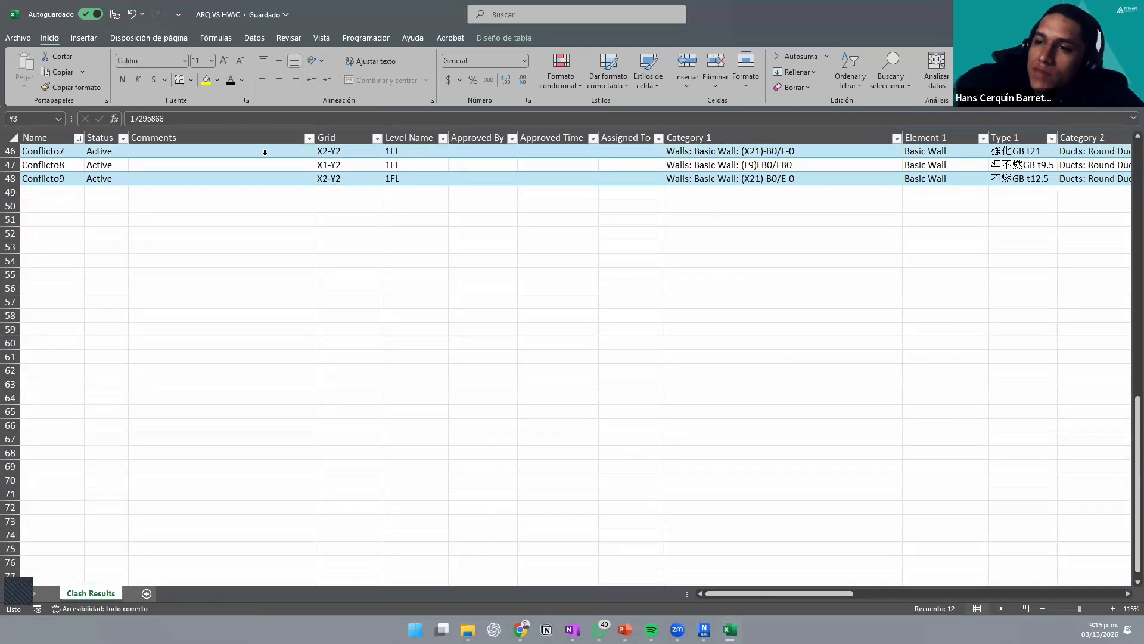
scroll(166, 261, up, 15)
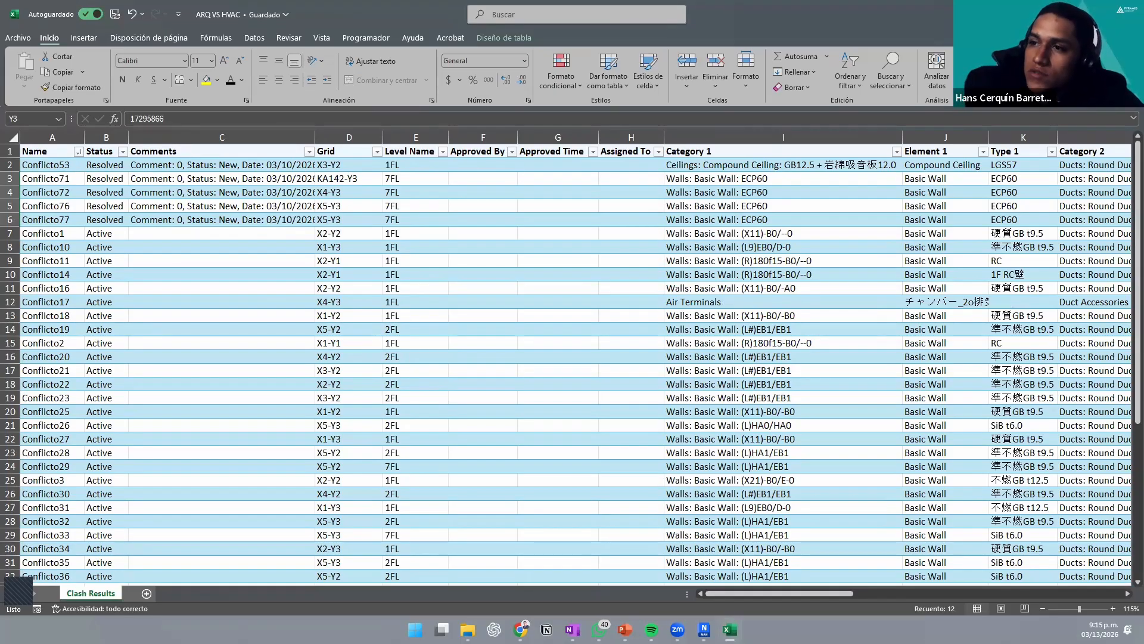
Step: Save and close the ARQ VS HVAC workbook and switch to Navisworks
click(115, 14)
click(1130, 13)
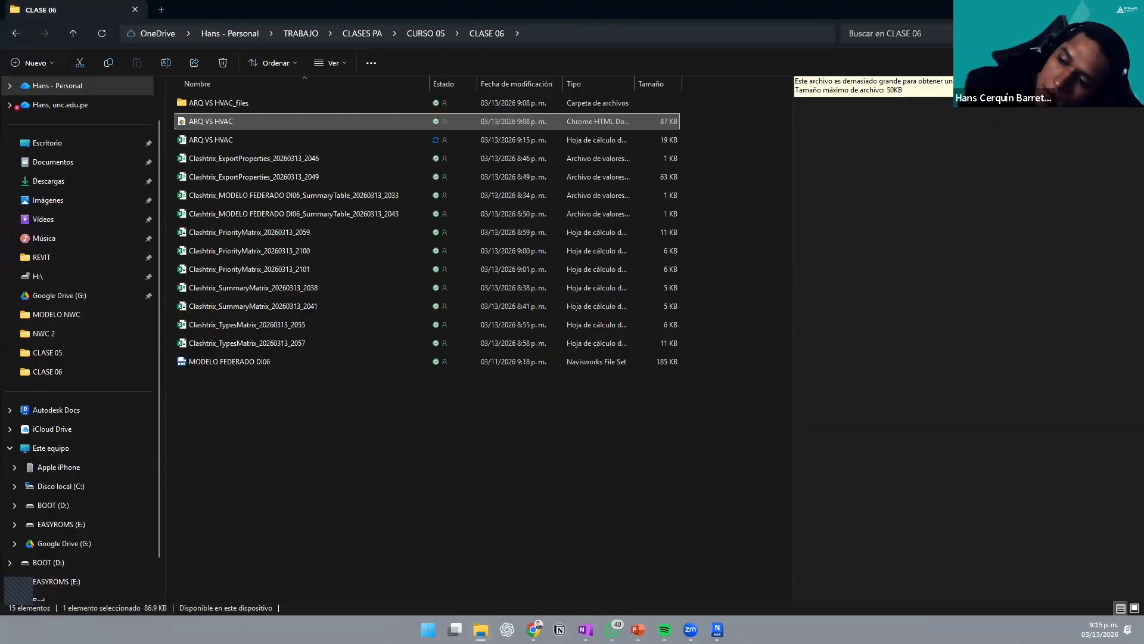
click(718, 630)
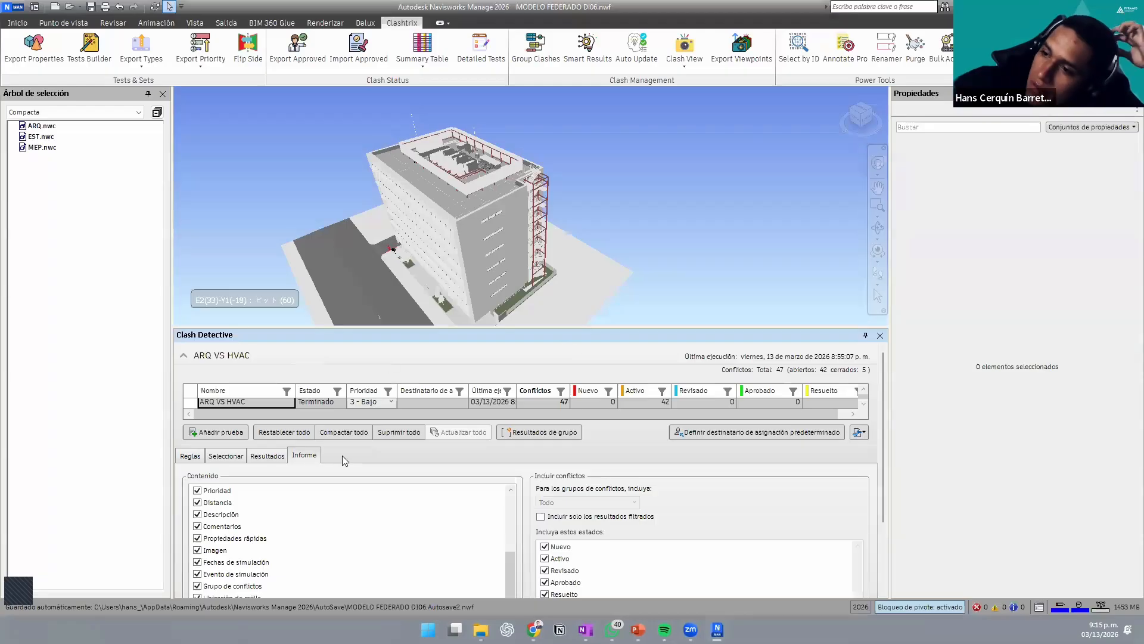
Step: Select the EST VS SAN clash test and start a detailed tests export containing only that test
scroll(272, 406, down, 4)
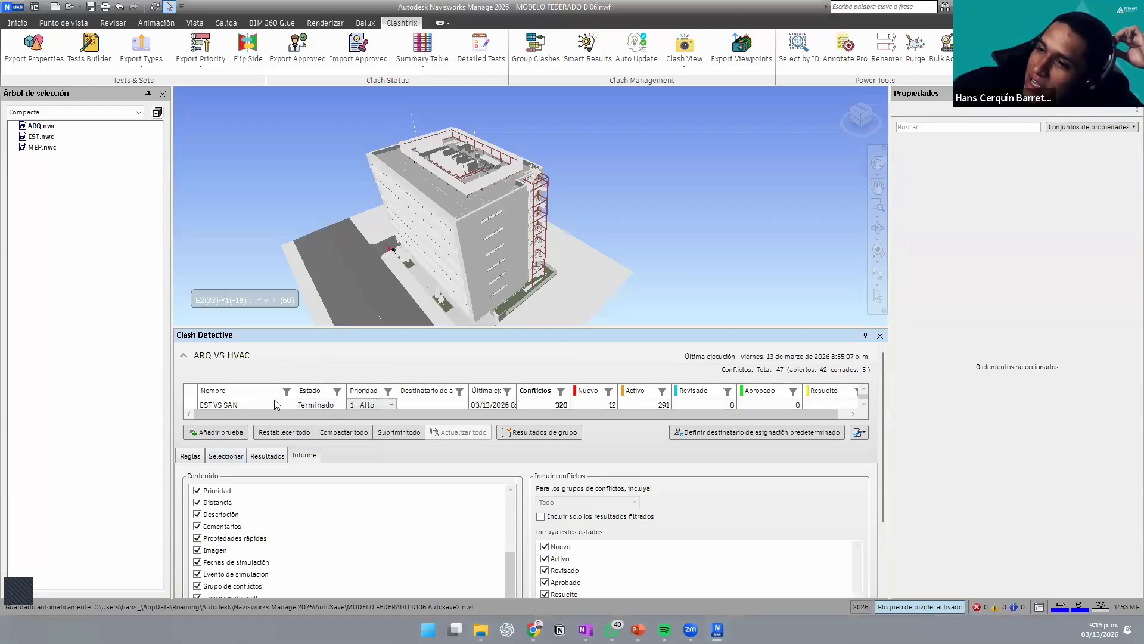
click(272, 406)
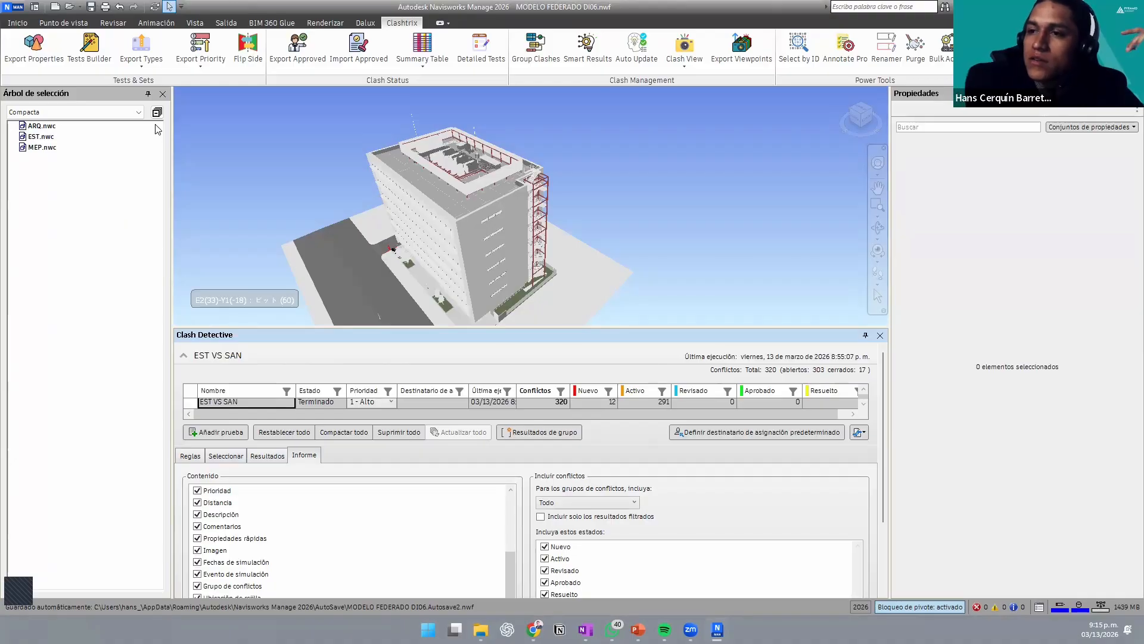
click(491, 49)
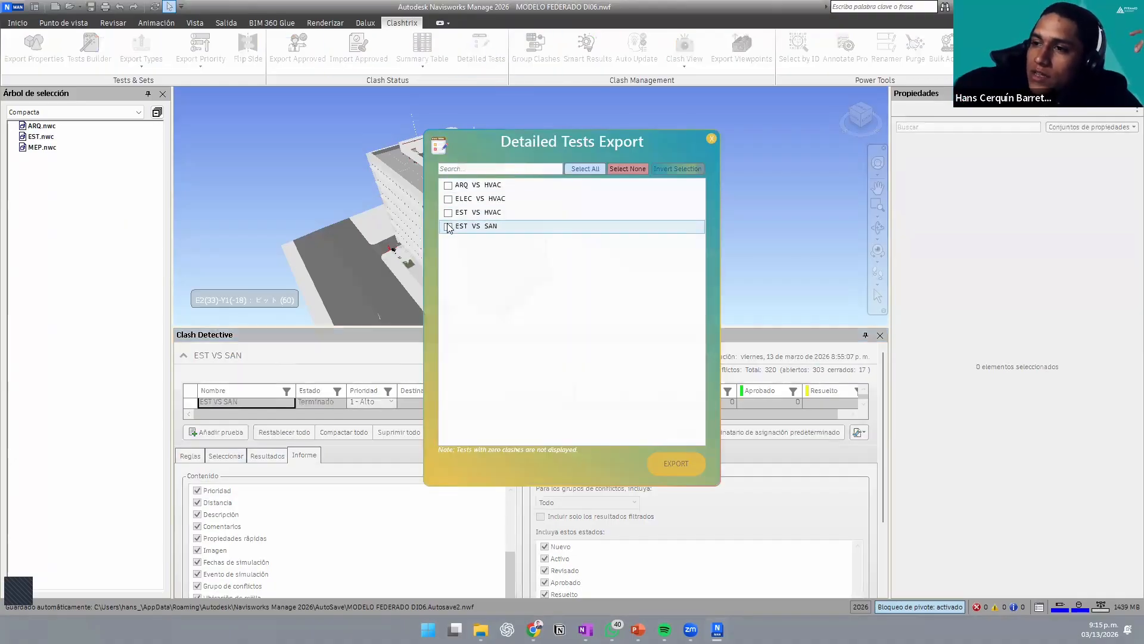
click(448, 227)
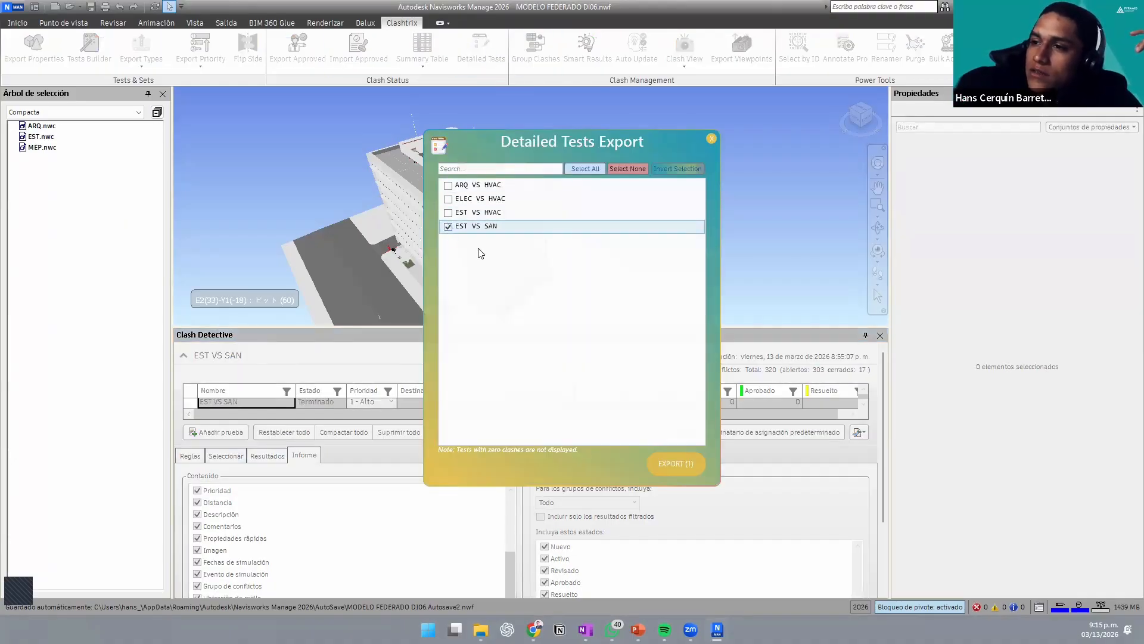
click(656, 469)
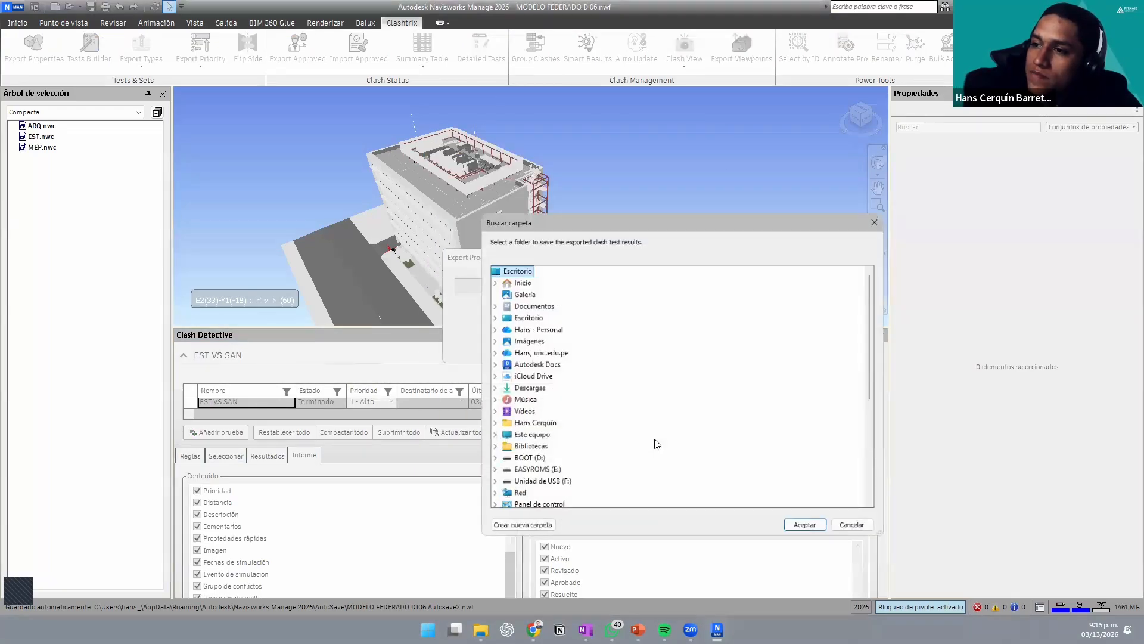
Step: Save the exported clash test in the CLASE 06 folder under TRABAJO, CLASES PA, CURSO 05 and close the export message
scroll(524, 361, down, 6)
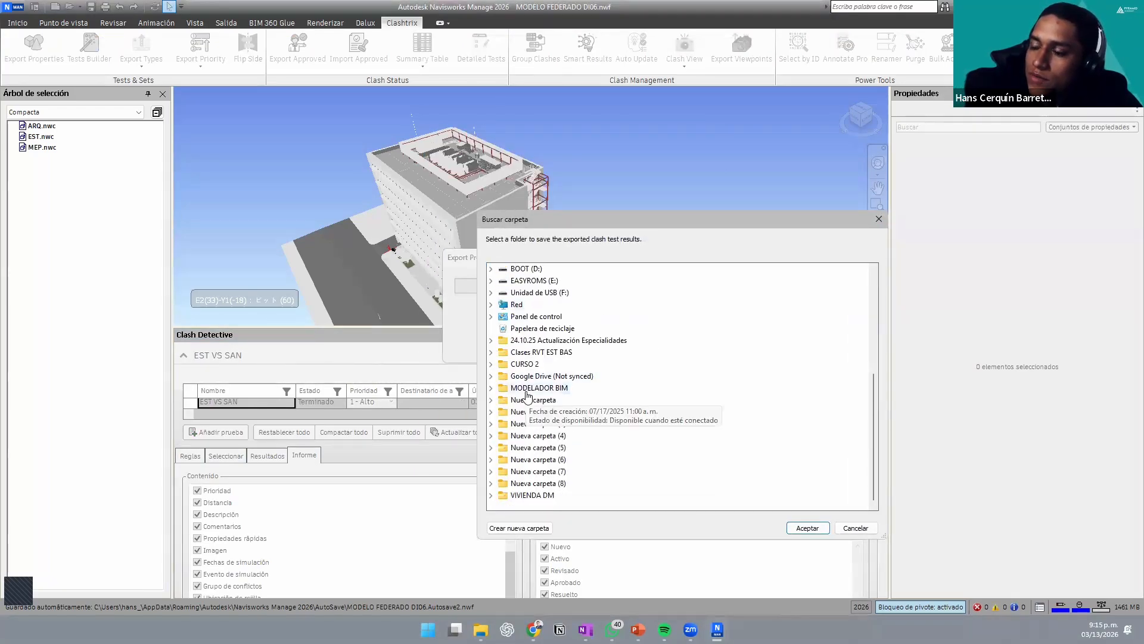
scroll(533, 364, up, 6)
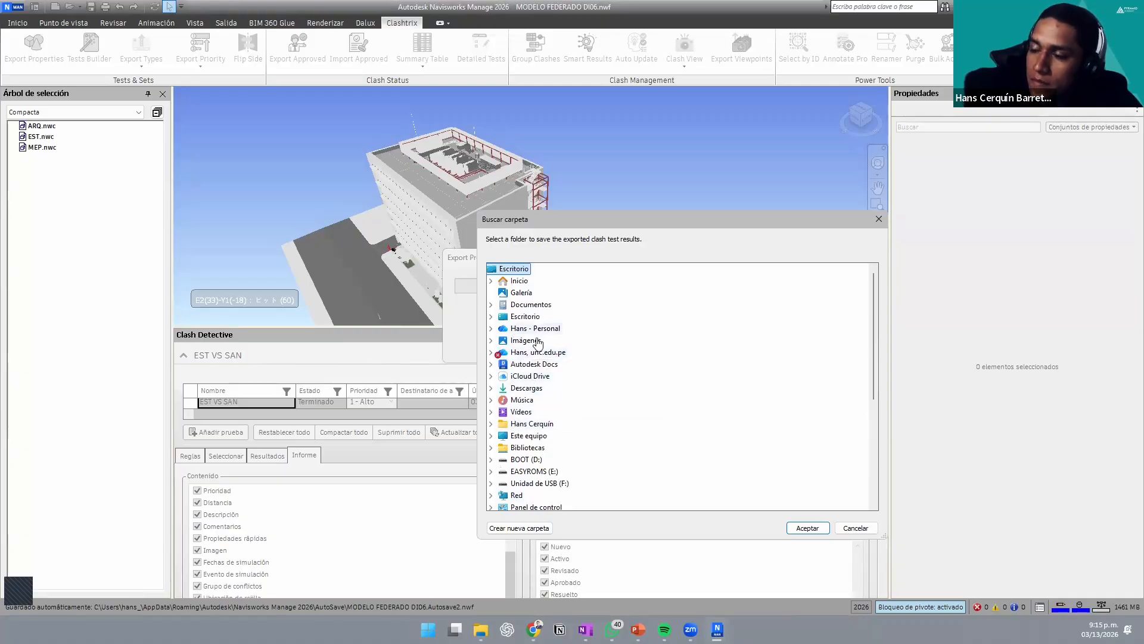
scroll(522, 388, down, 4)
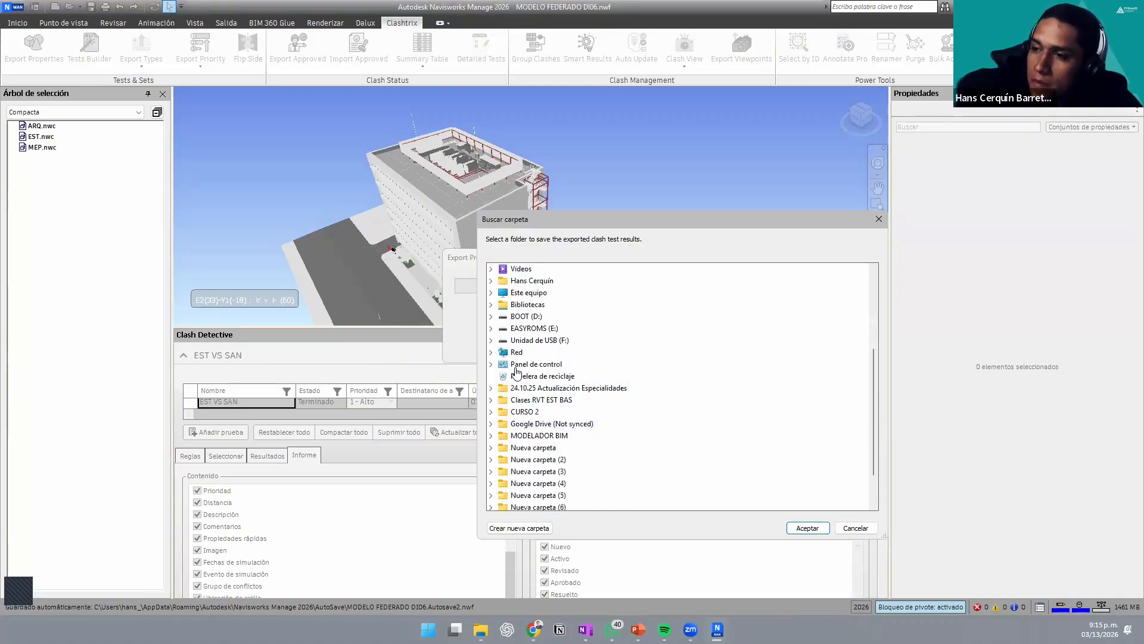
scroll(558, 350, up, 4)
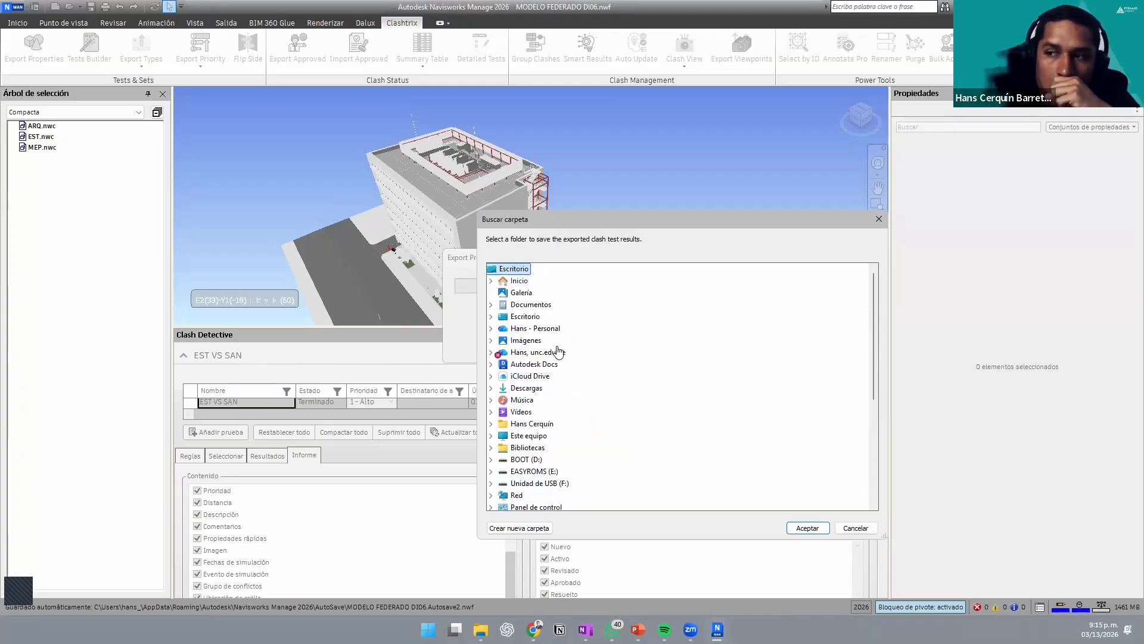
double_click(543, 332)
scroll(550, 459, down, 2)
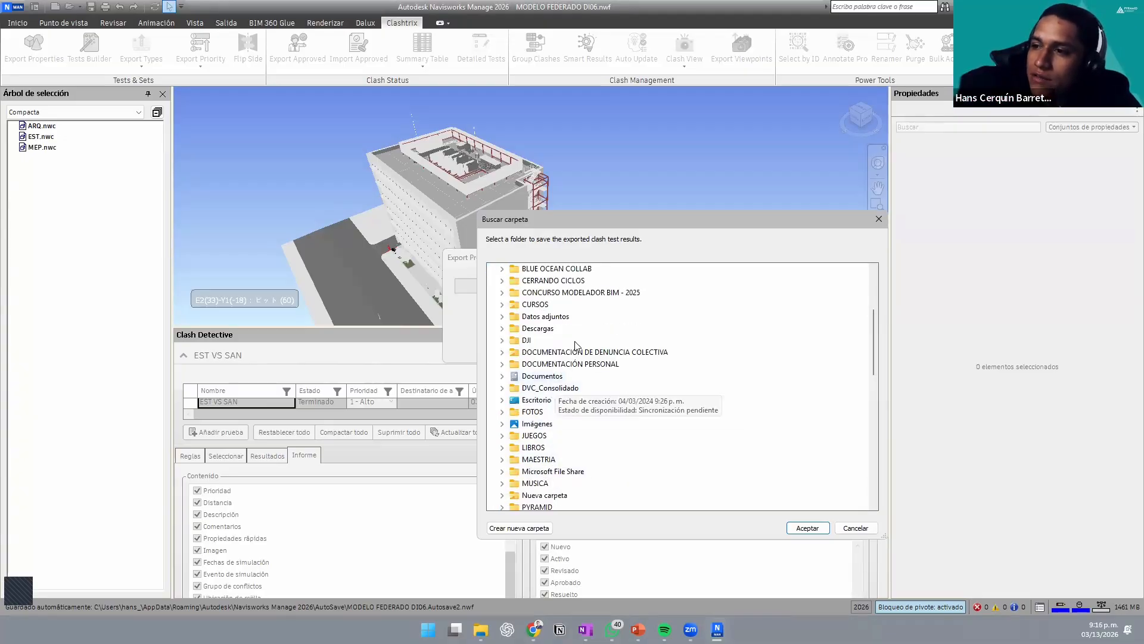
scroll(572, 358, down, 3)
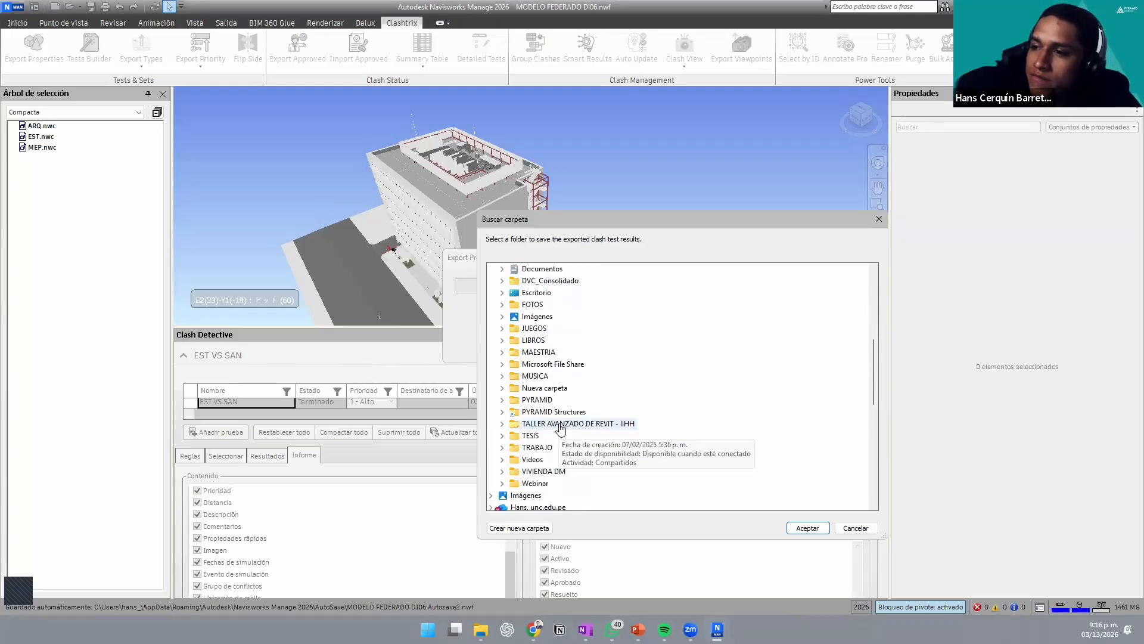
double_click(539, 448)
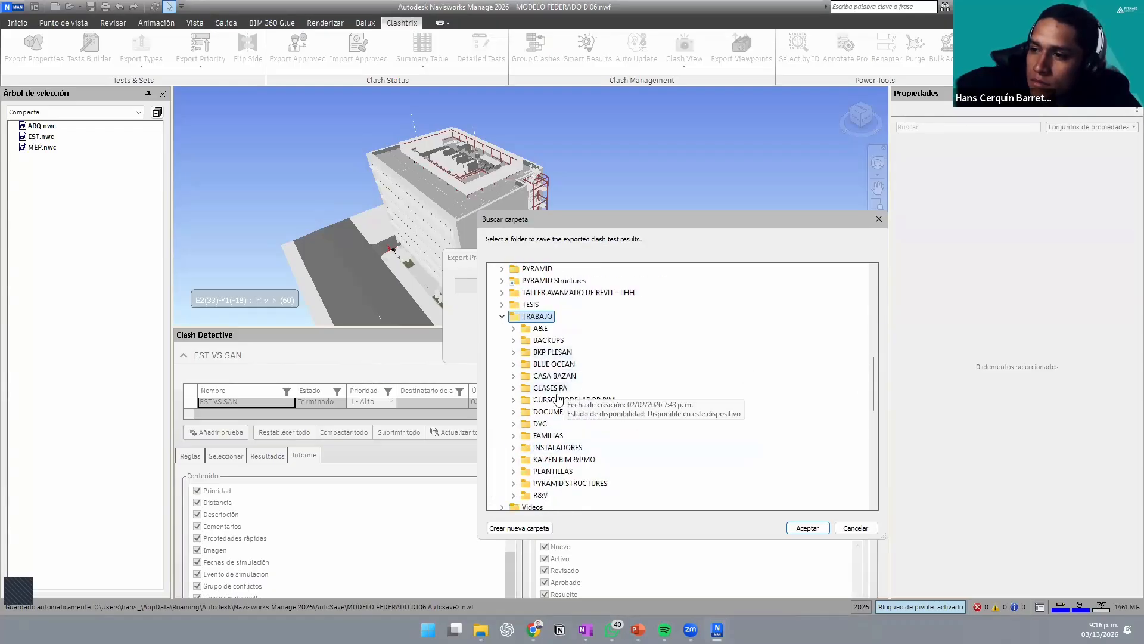
double_click(560, 388)
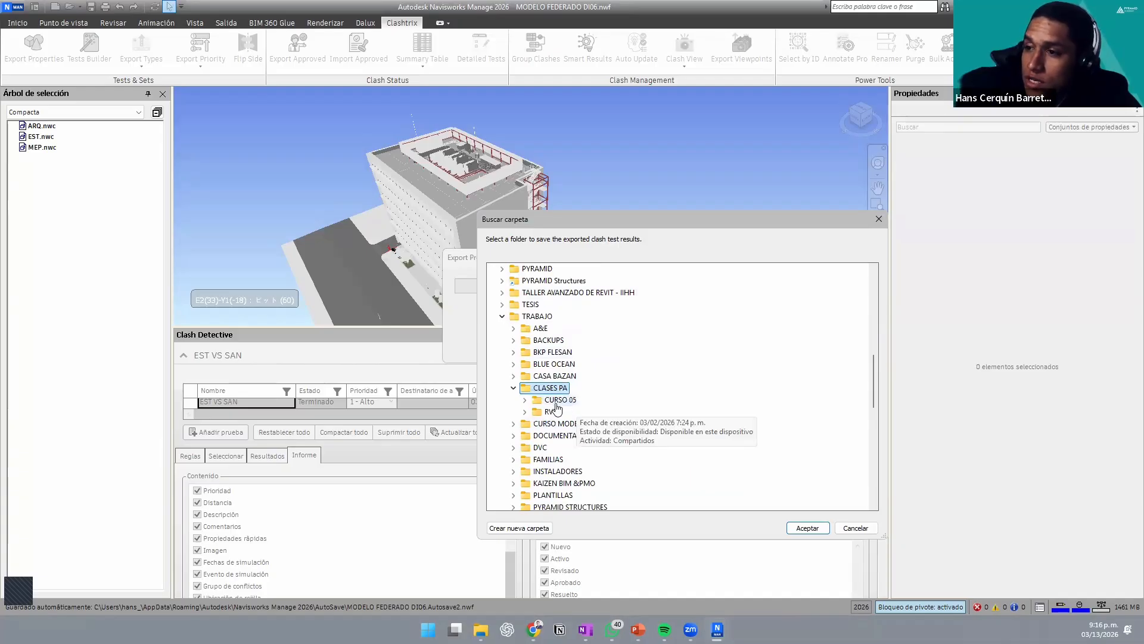
double_click(567, 401)
double_click(574, 471)
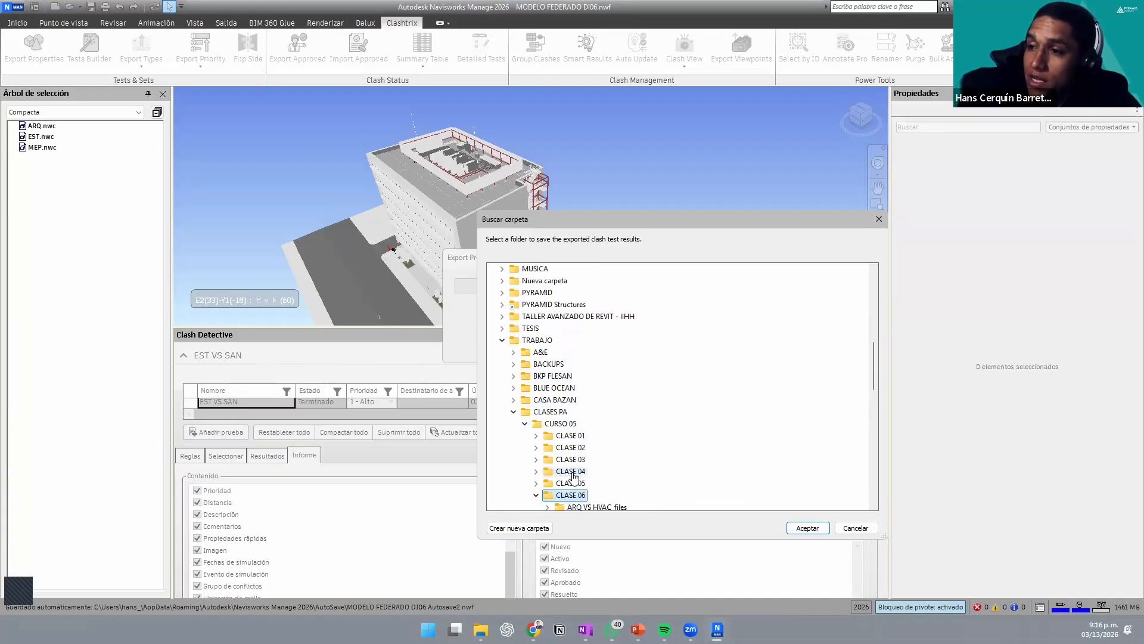
click(807, 528)
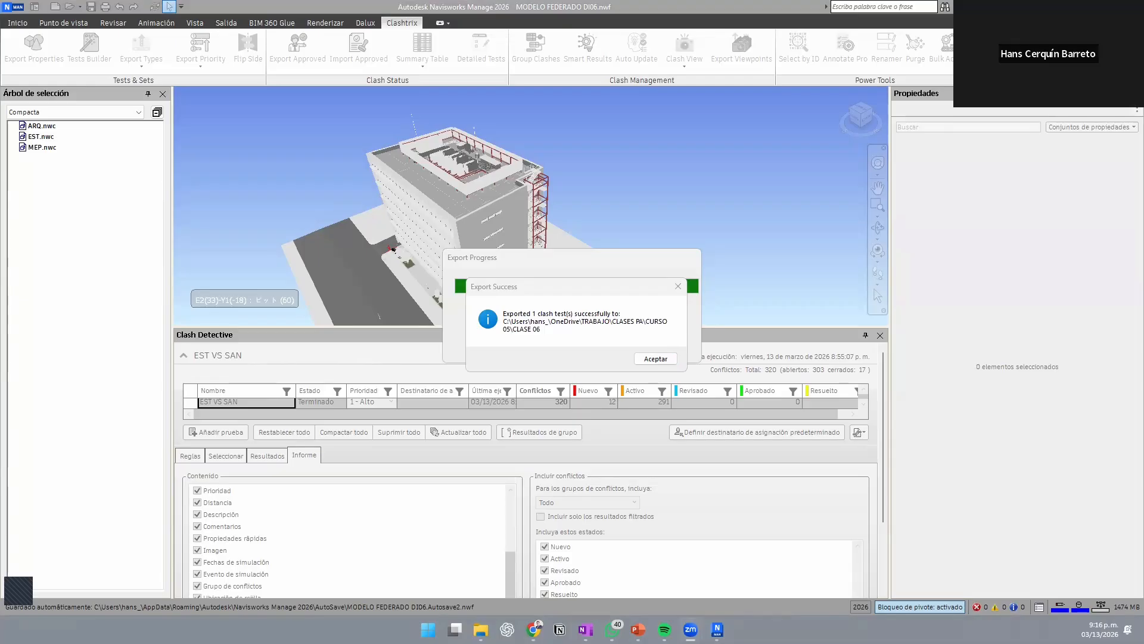
click(655, 359)
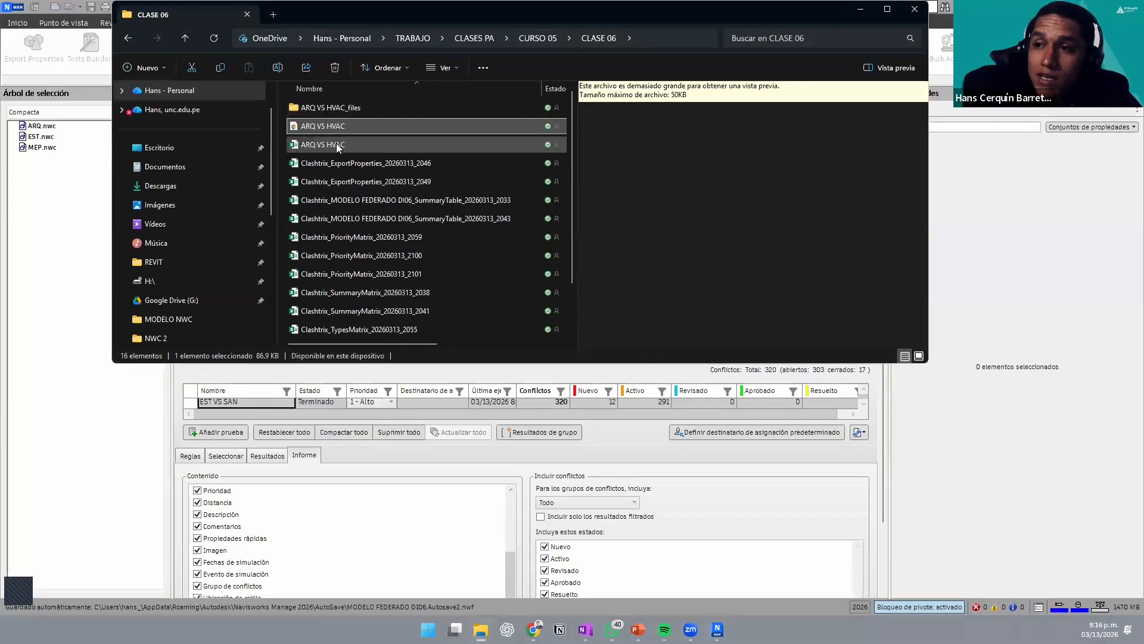
Step: Find the exported EST VS SAN workbook in the CLASE 06 folder and open it in Excel
scroll(377, 177, down, 2)
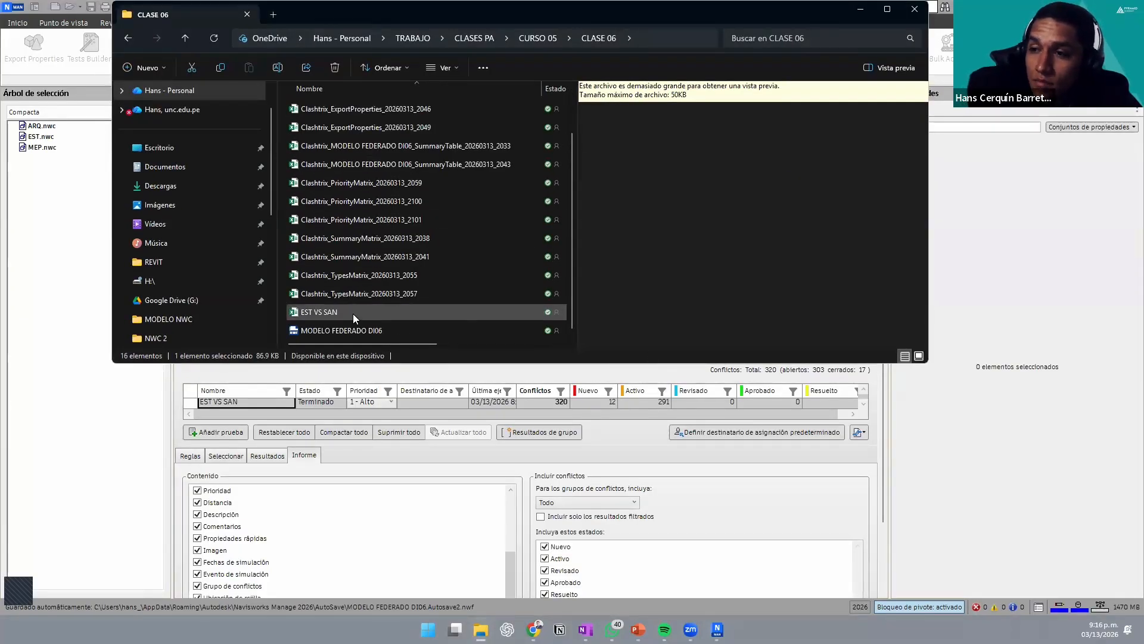
scroll(353, 313, up, 2)
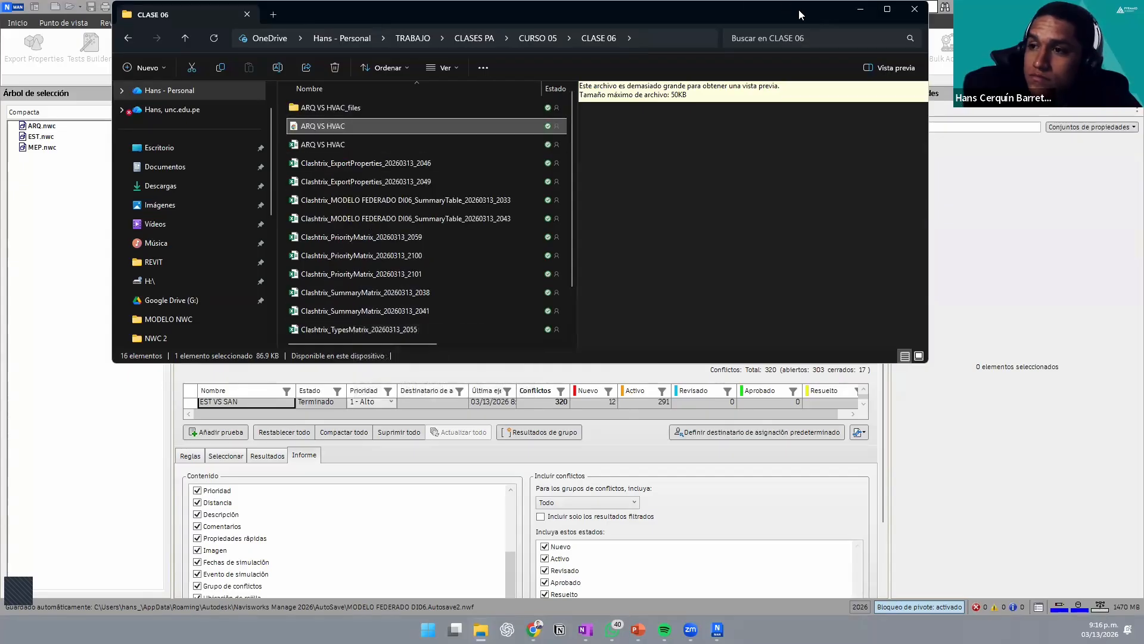
scroll(301, 280, down, 2)
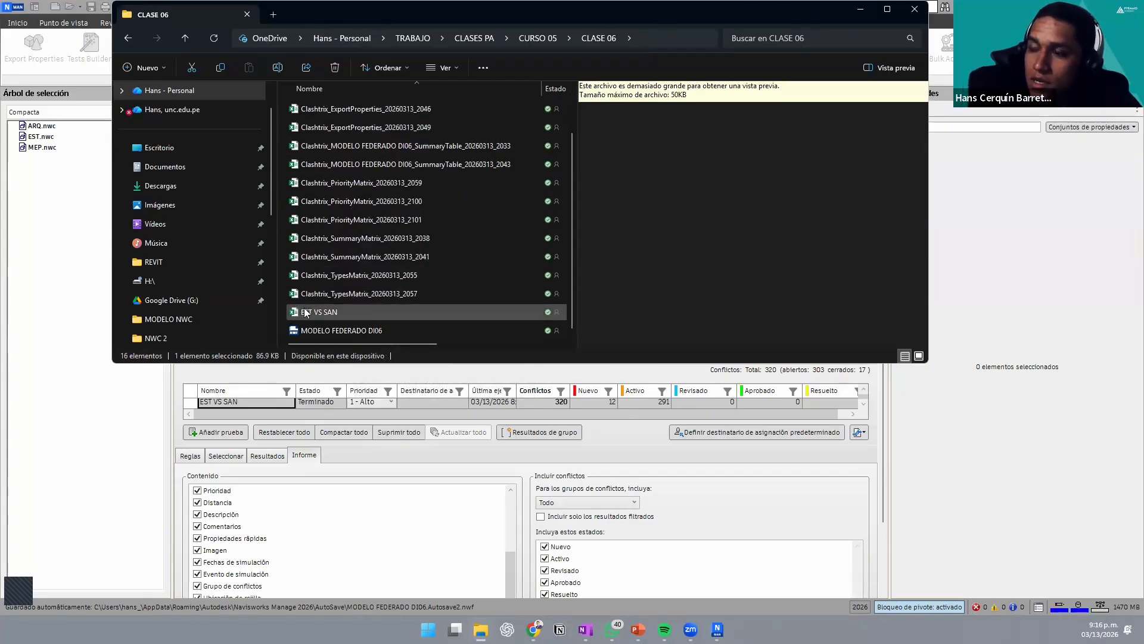
click(306, 312)
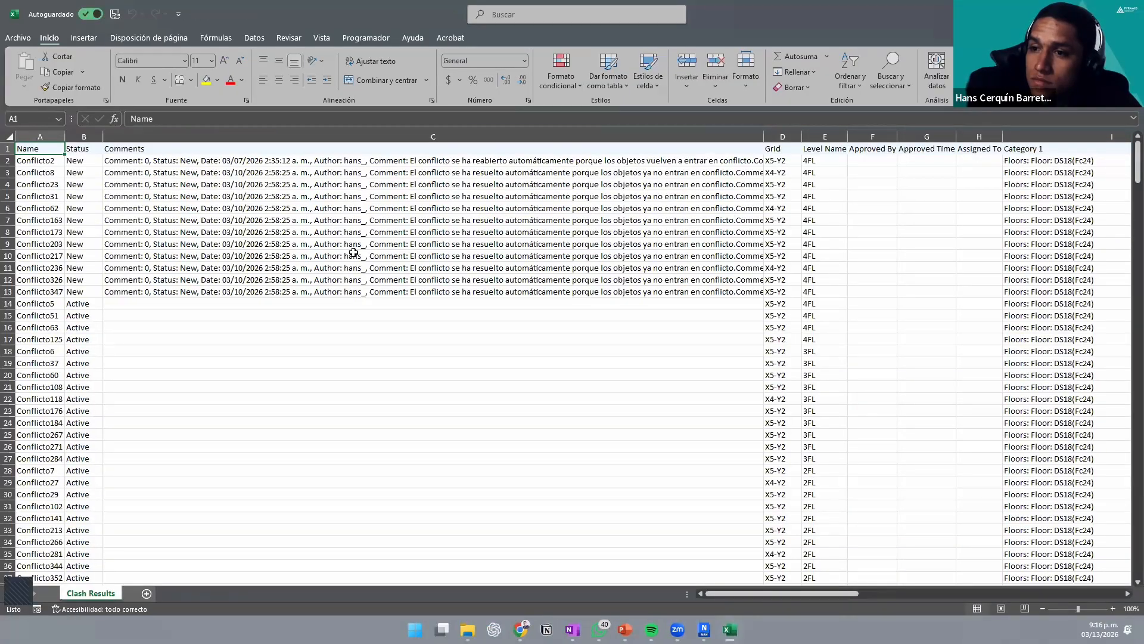
Step: Convert the EST VS SAN clash results into an Excel table with headers, covering the range A1:AA369
click(187, 195)
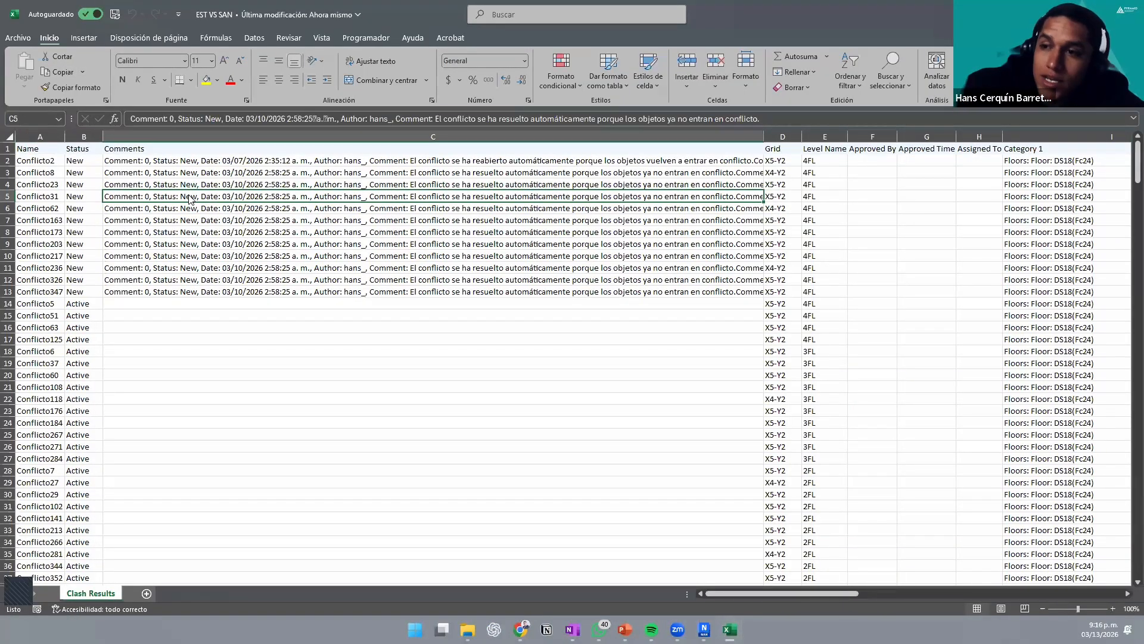
key(ctrl+t)
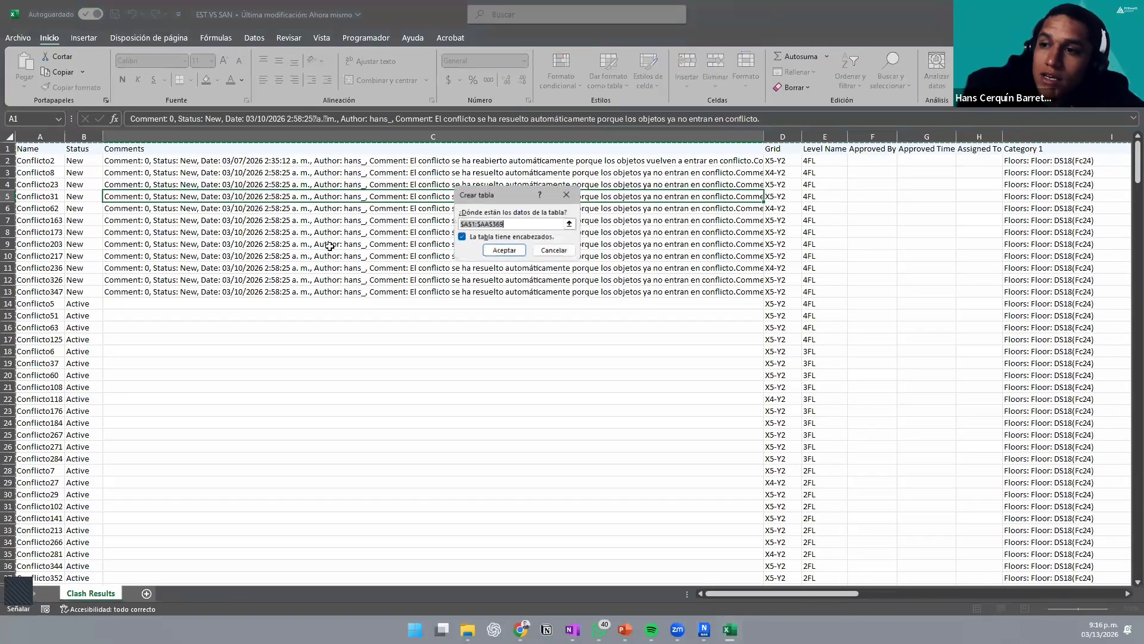
click(500, 249)
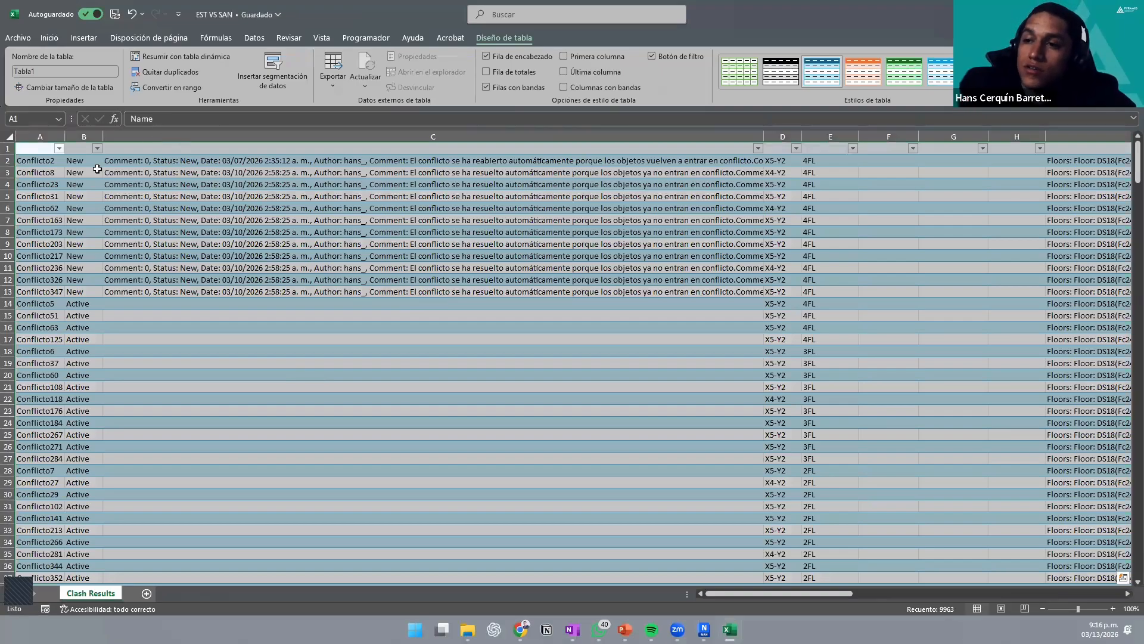
Step: Select the table's header row across all columns and set its font colour to black
drag(145, 149, 1058, 146)
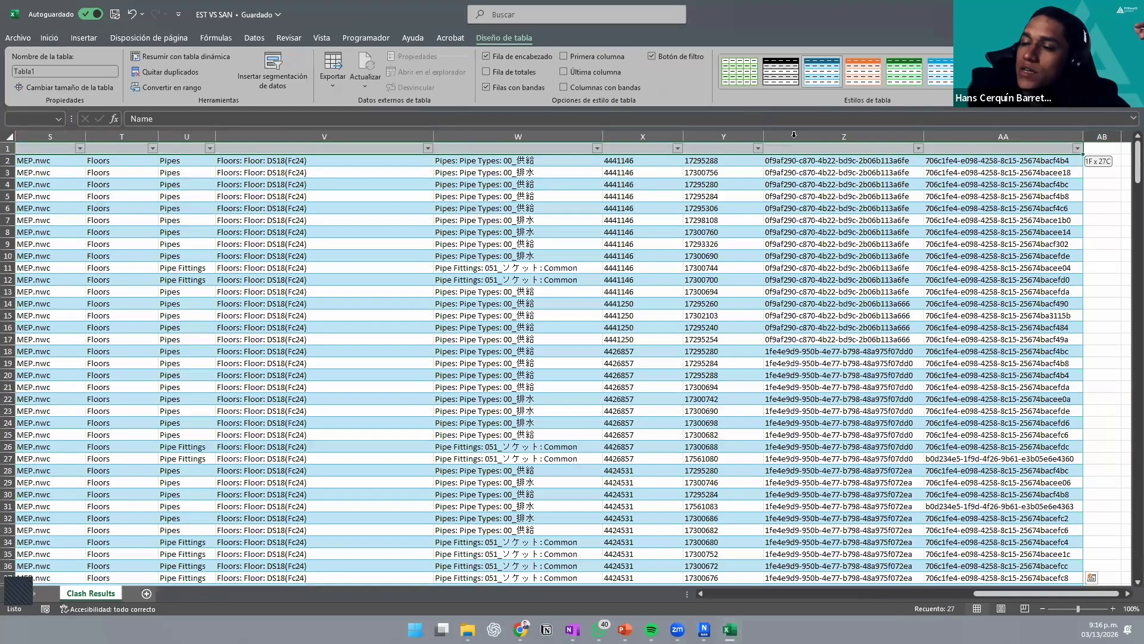
click(50, 37)
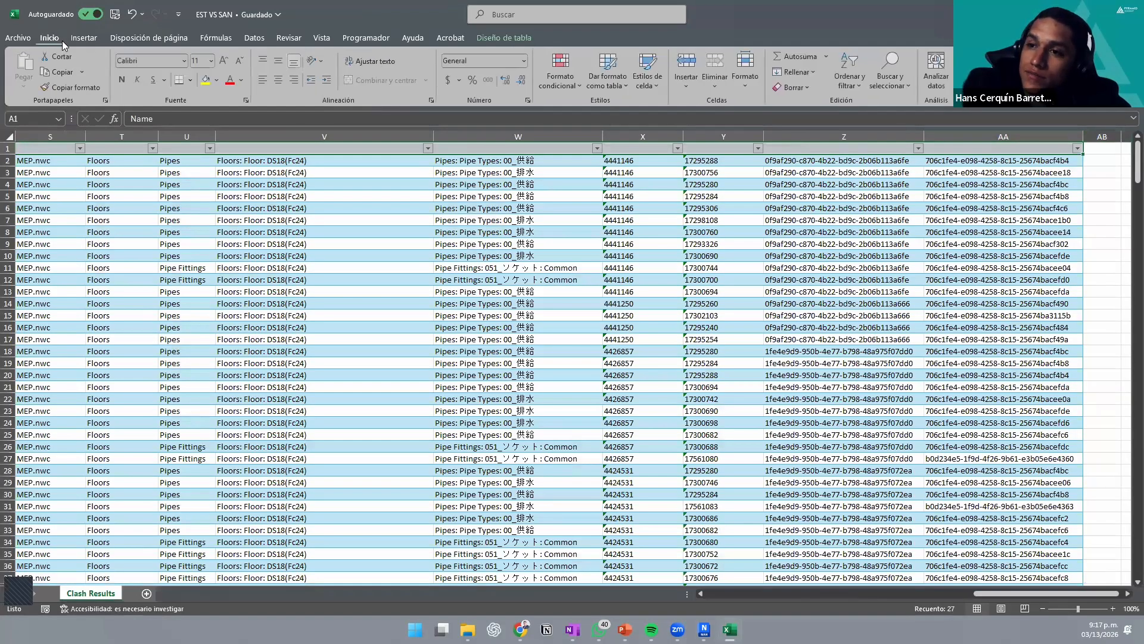
click(240, 81)
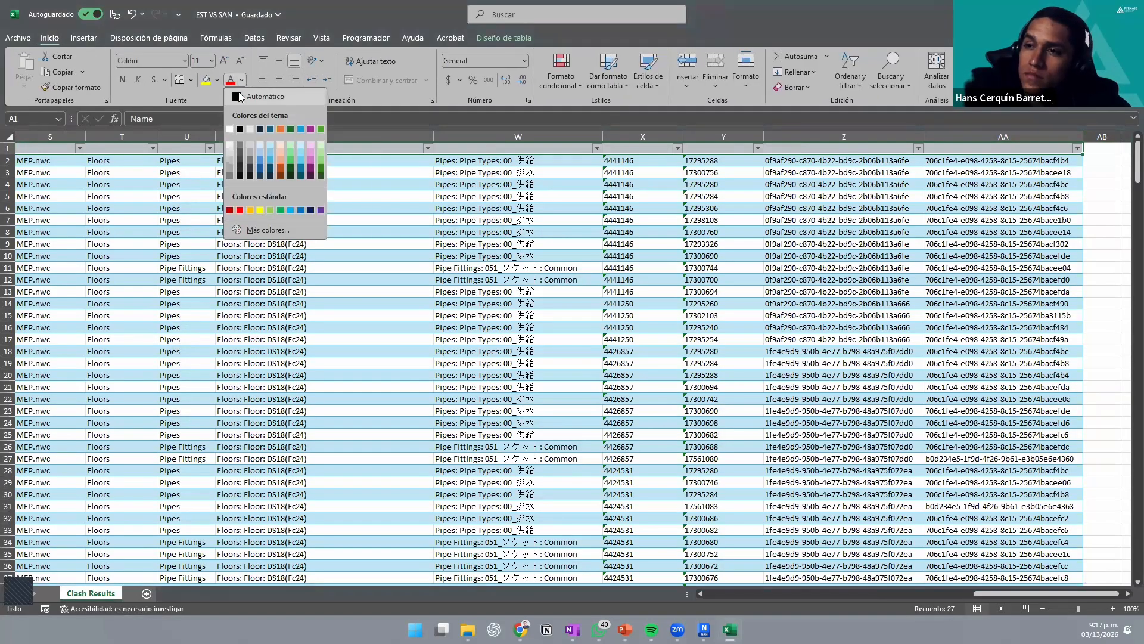
click(242, 129)
scroll(252, 156, left, 10)
click(303, 276)
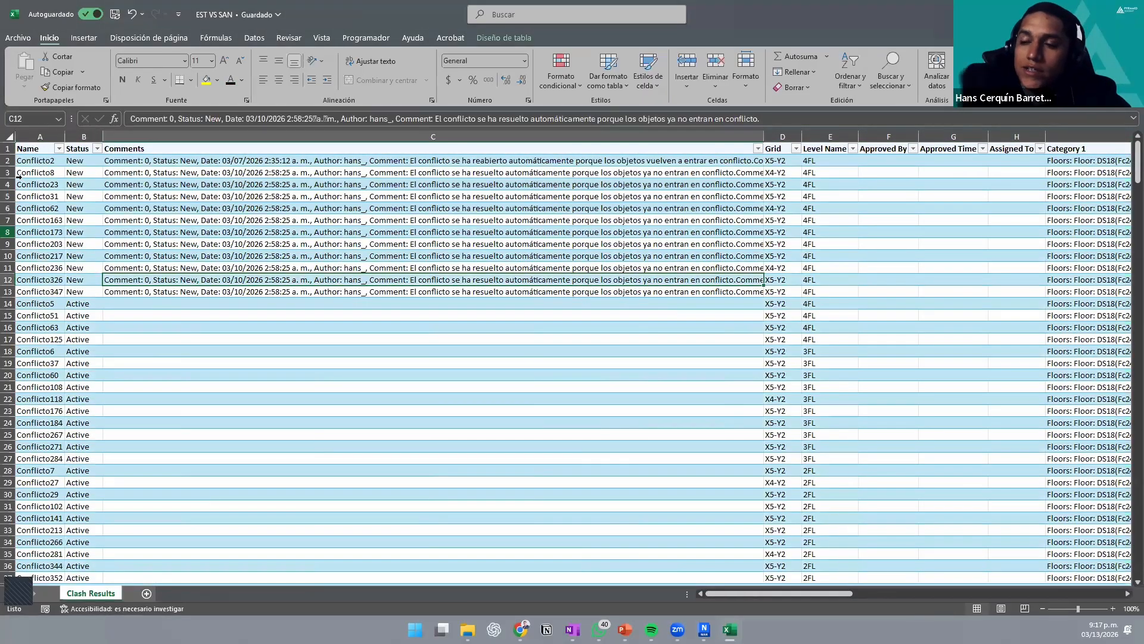
Step: Sort the clash table by the Status column from A to Z, and re-sort it from Z to A
click(97, 149)
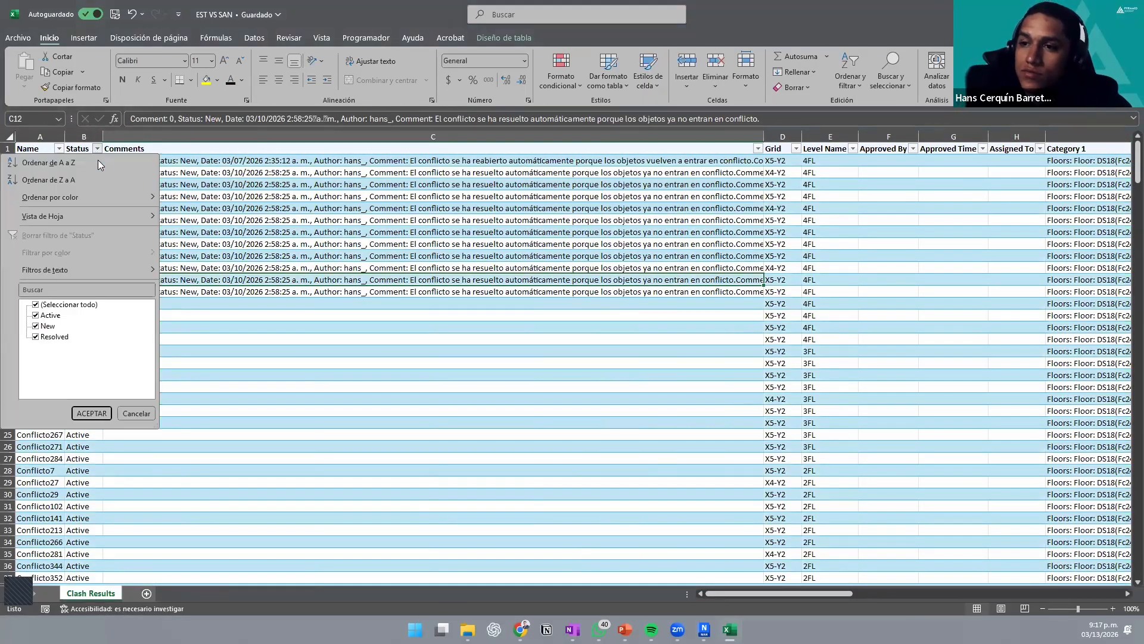
click(66, 163)
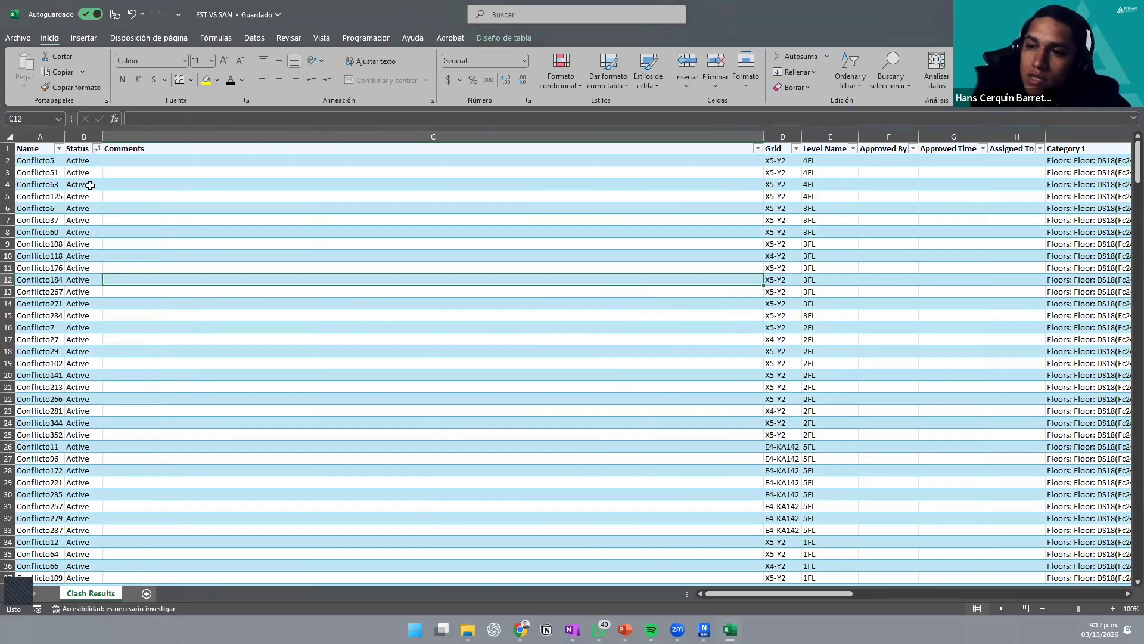
click(97, 149)
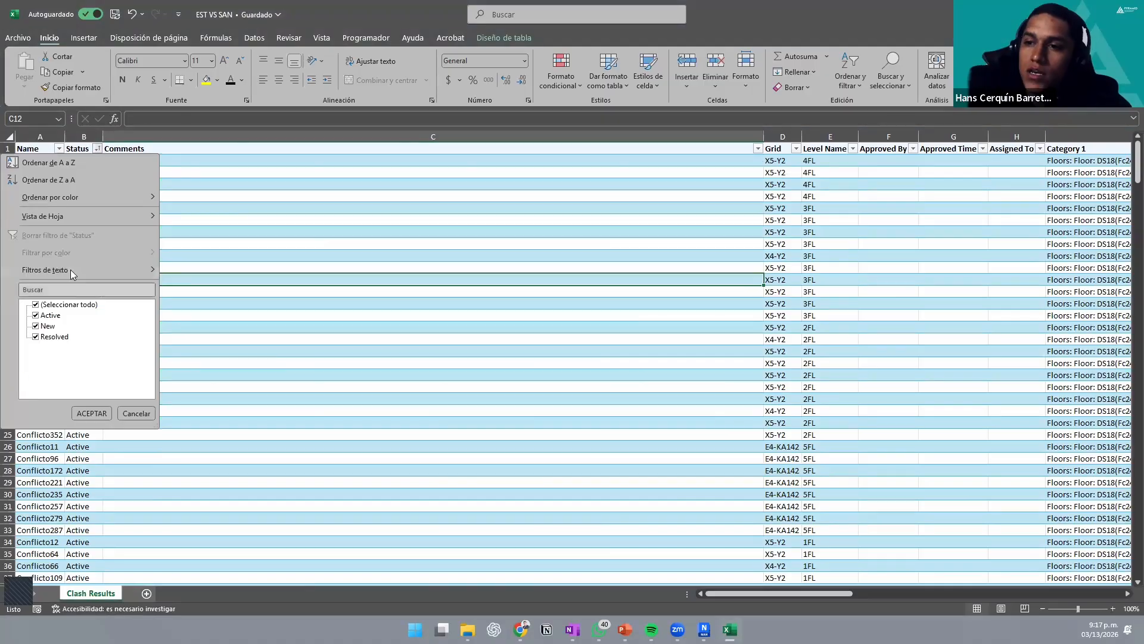
mouse_move(39, 204)
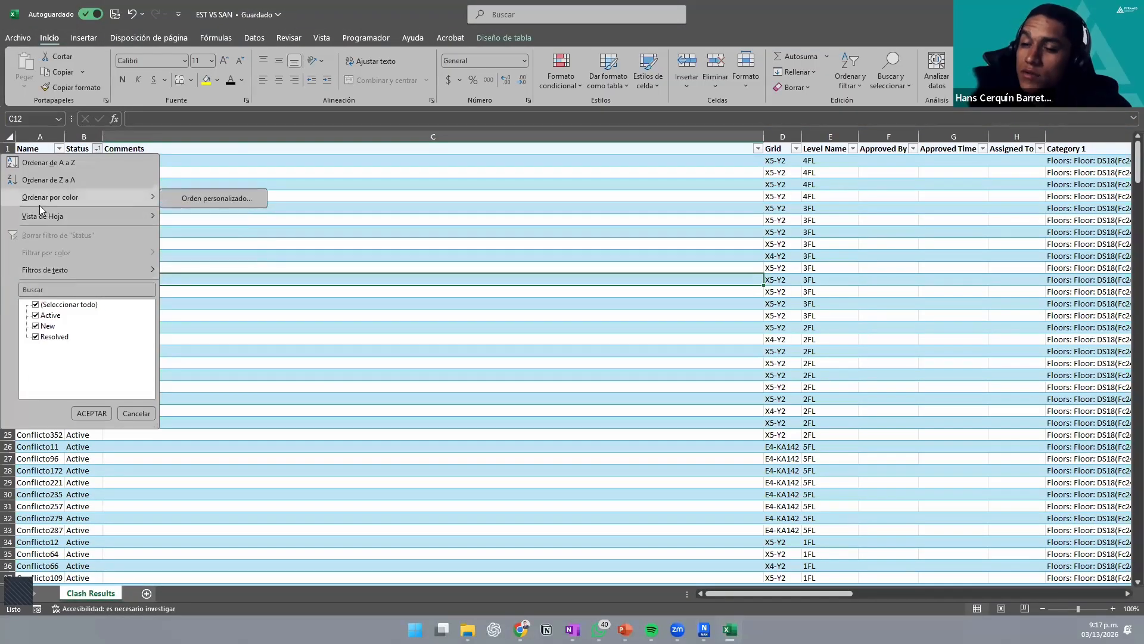
click(48, 180)
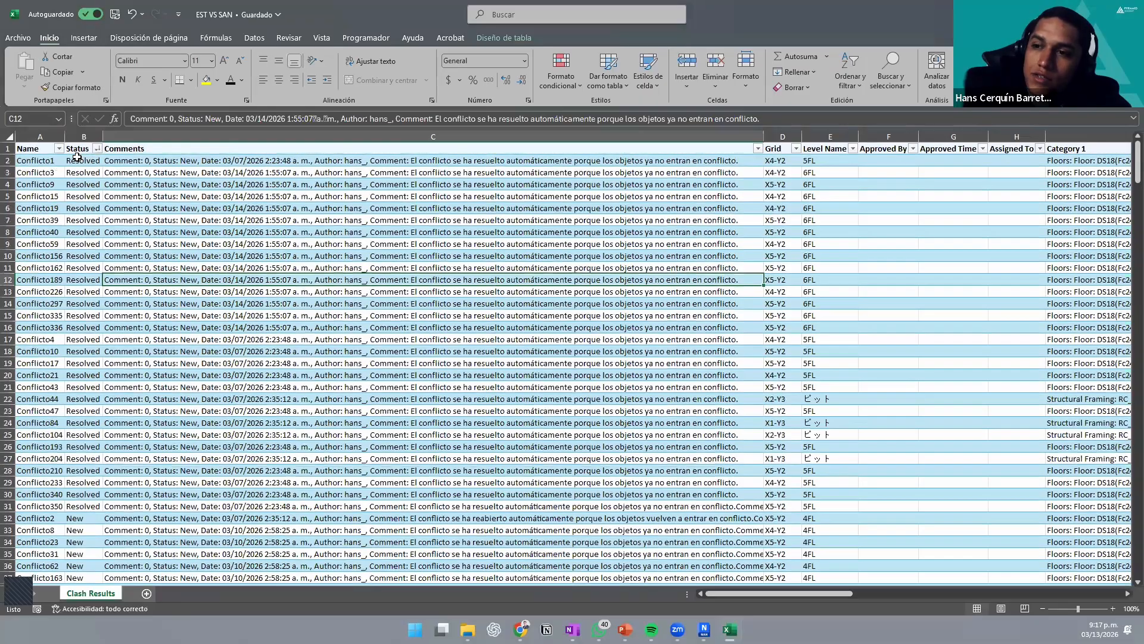
Step: Filter the Status column to show only the Resolved clashes
drag(76, 156, 73, 497)
scroll(84, 465, down, 5)
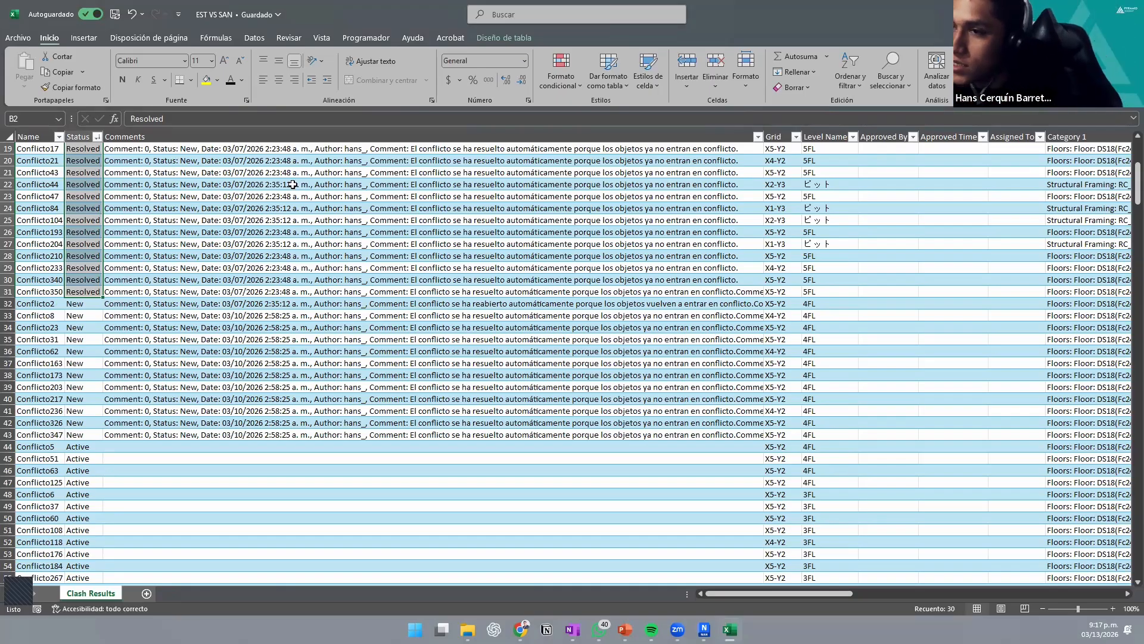
scroll(97, 194, up, 4)
scroll(96, 194, up, 2)
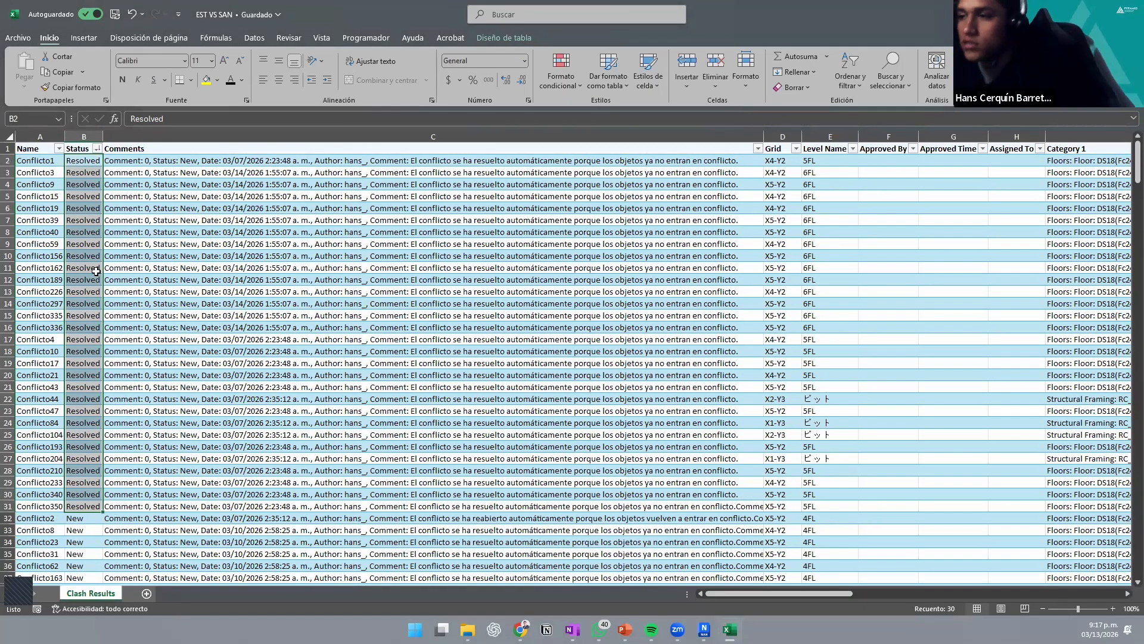
click(96, 149)
click(35, 326)
key(Up)
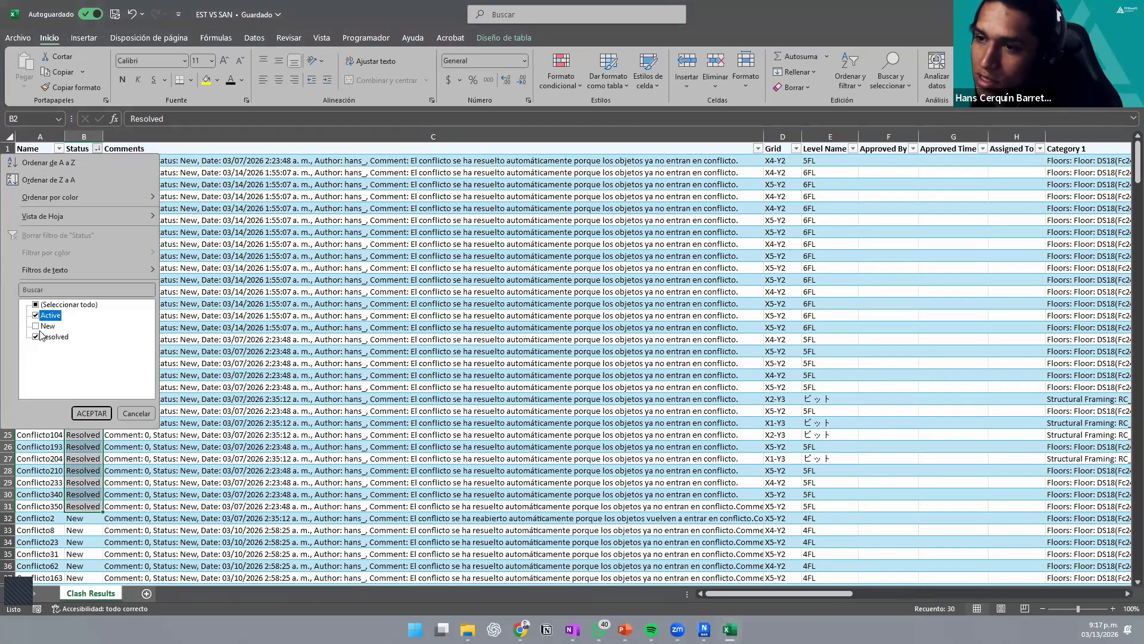
click(92, 413)
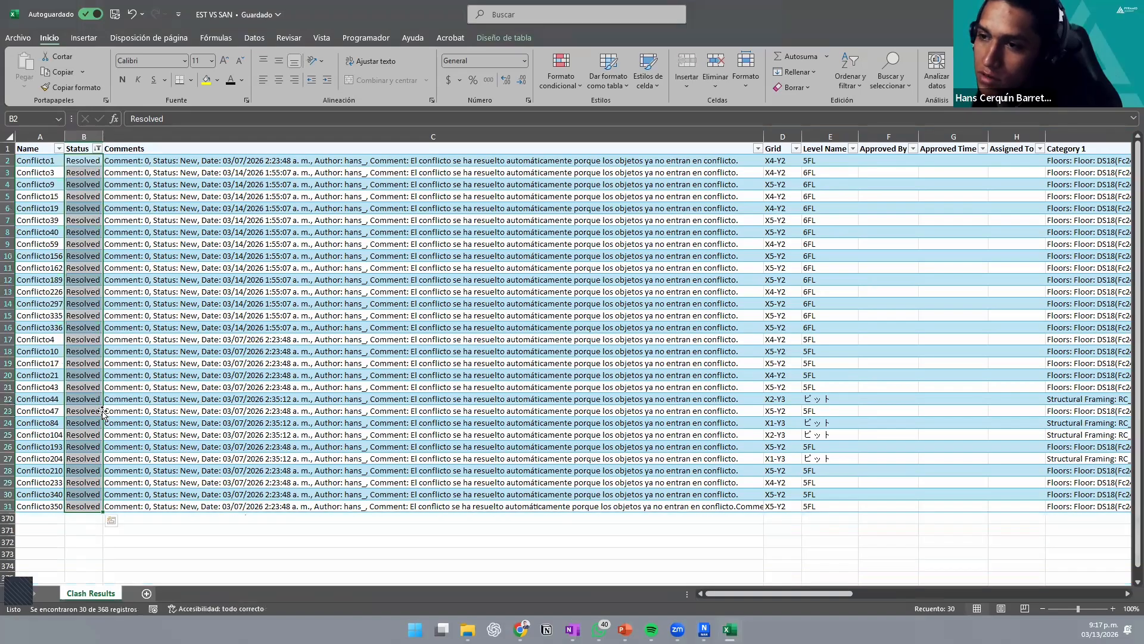
Step: Review the comments and grid locations of the Resolved clashes and clear the Status column filter
click(312, 289)
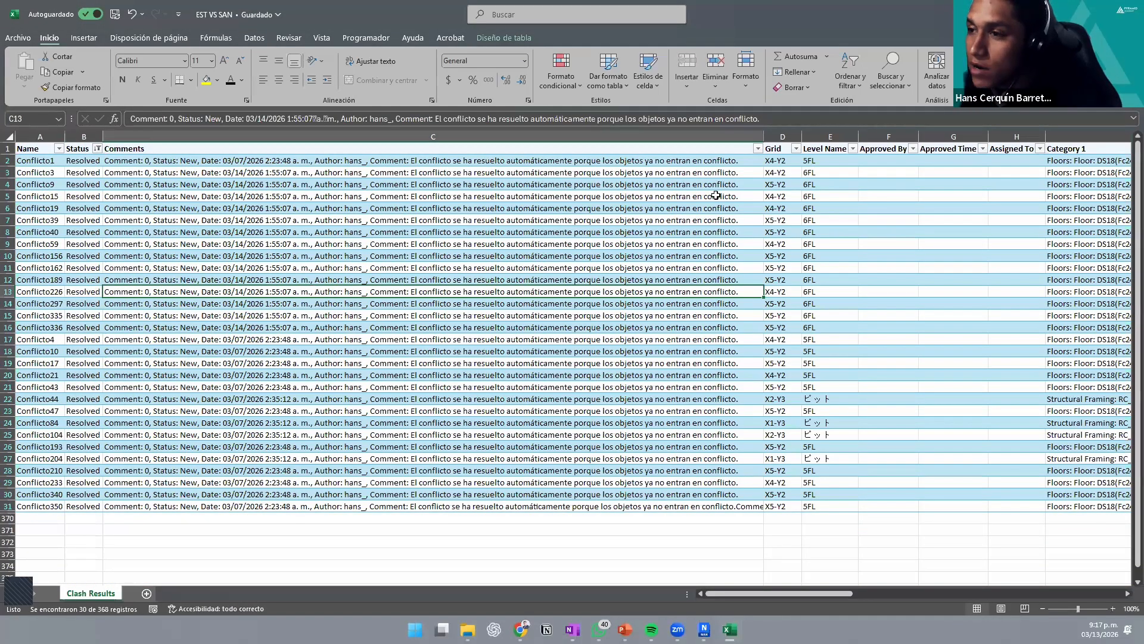
click(747, 194)
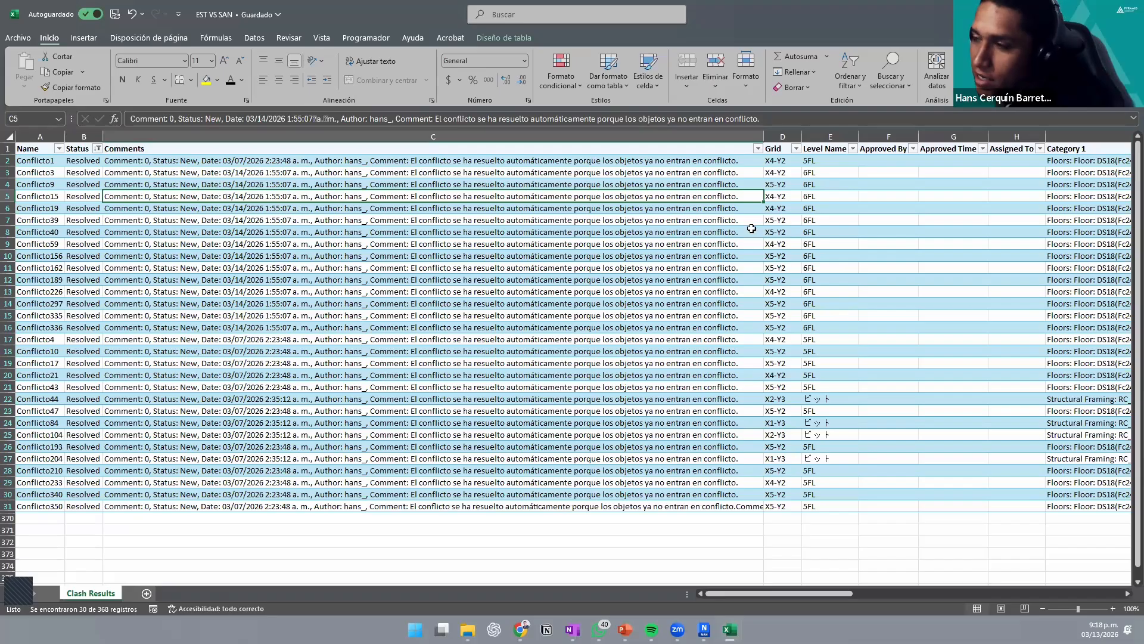
drag(778, 161, 789, 499)
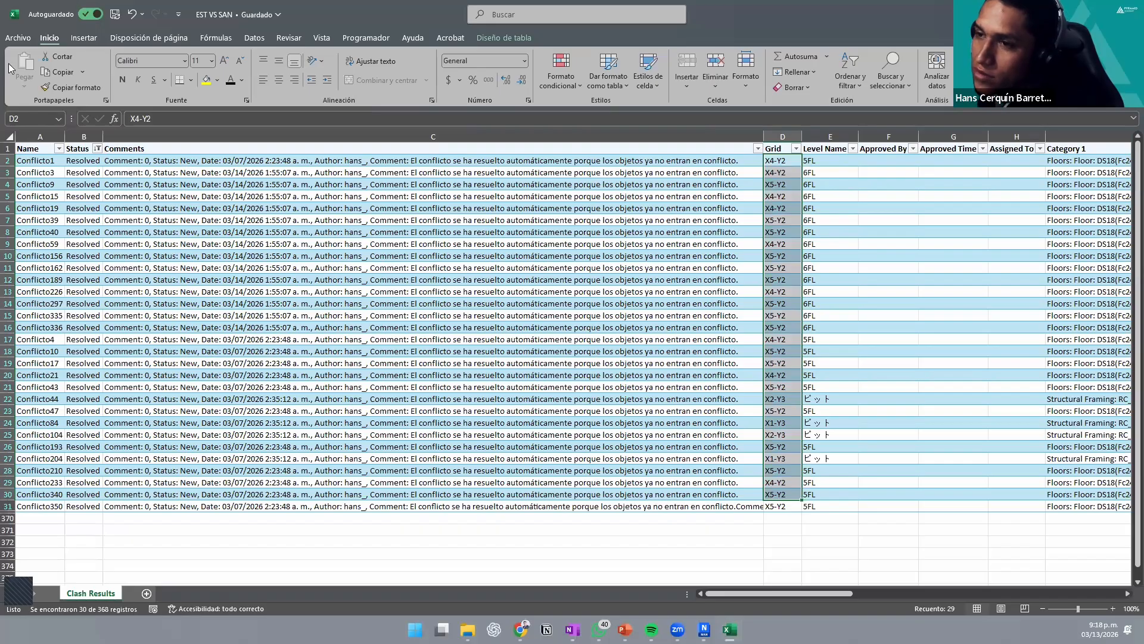
click(59, 148)
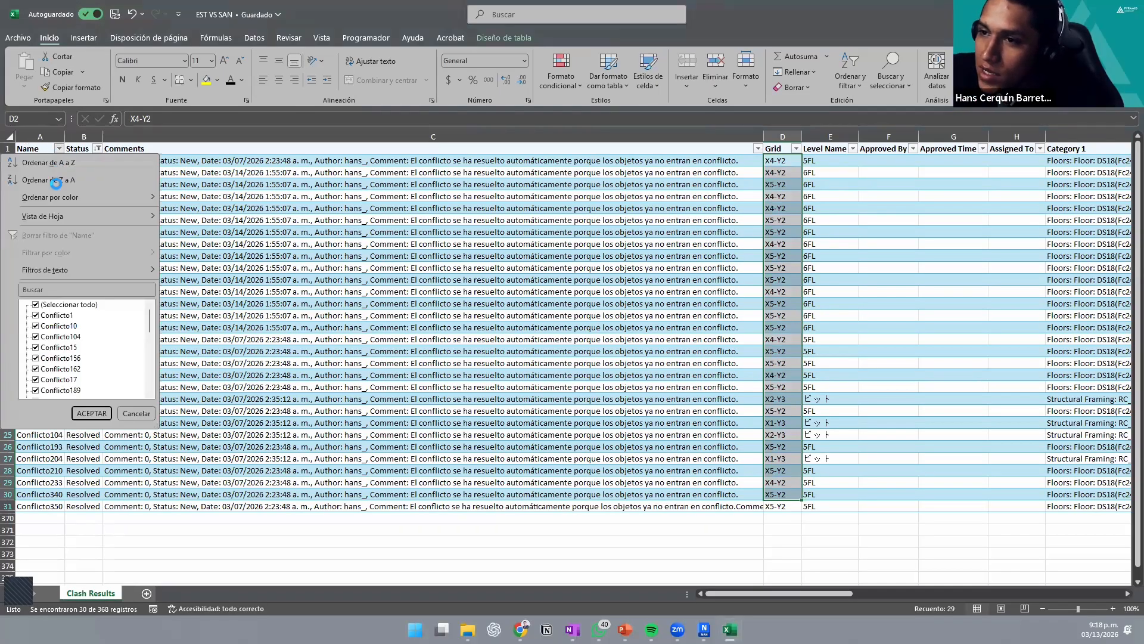
key(Escape)
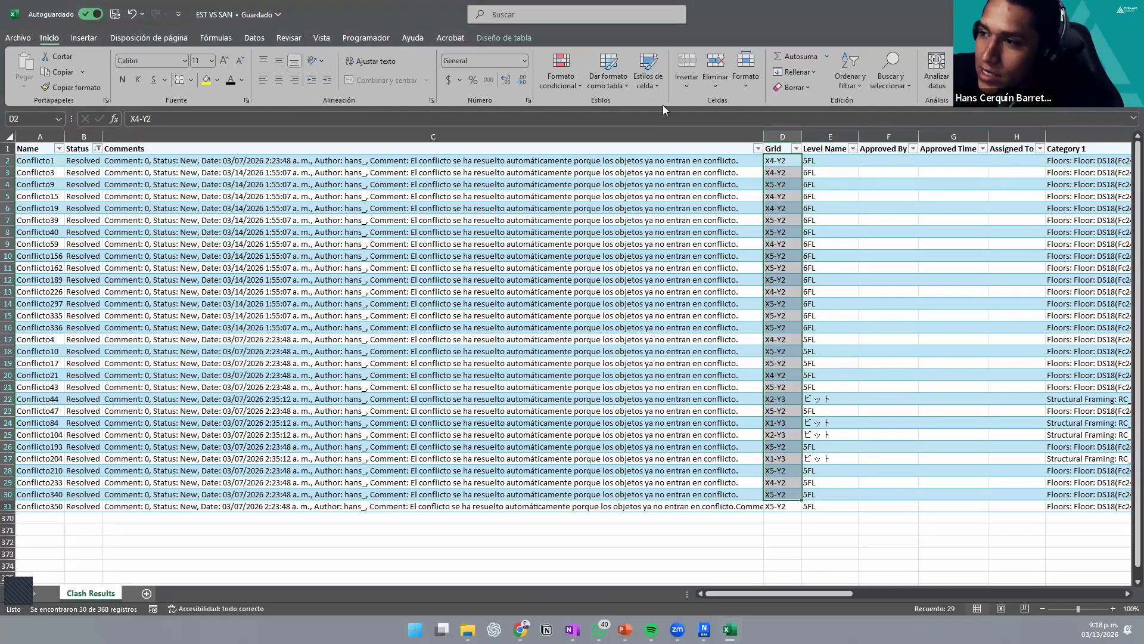
click(95, 149)
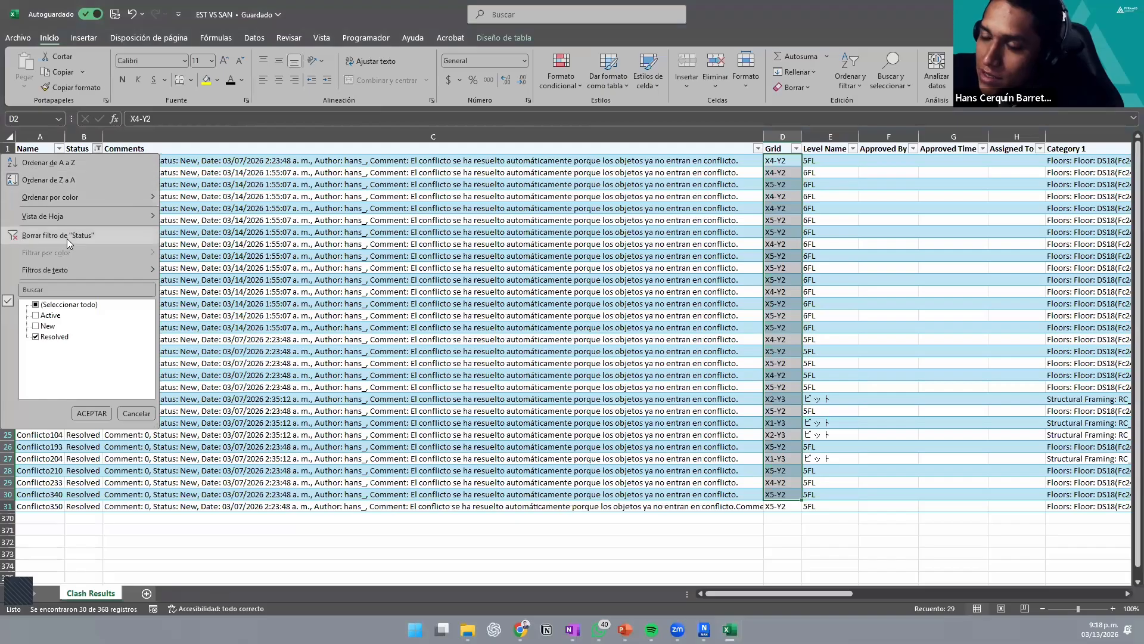
key(Escape)
Step: Sort the clash table by the Revit Element 1 ID column from A to Z
drag(793, 595, 972, 583)
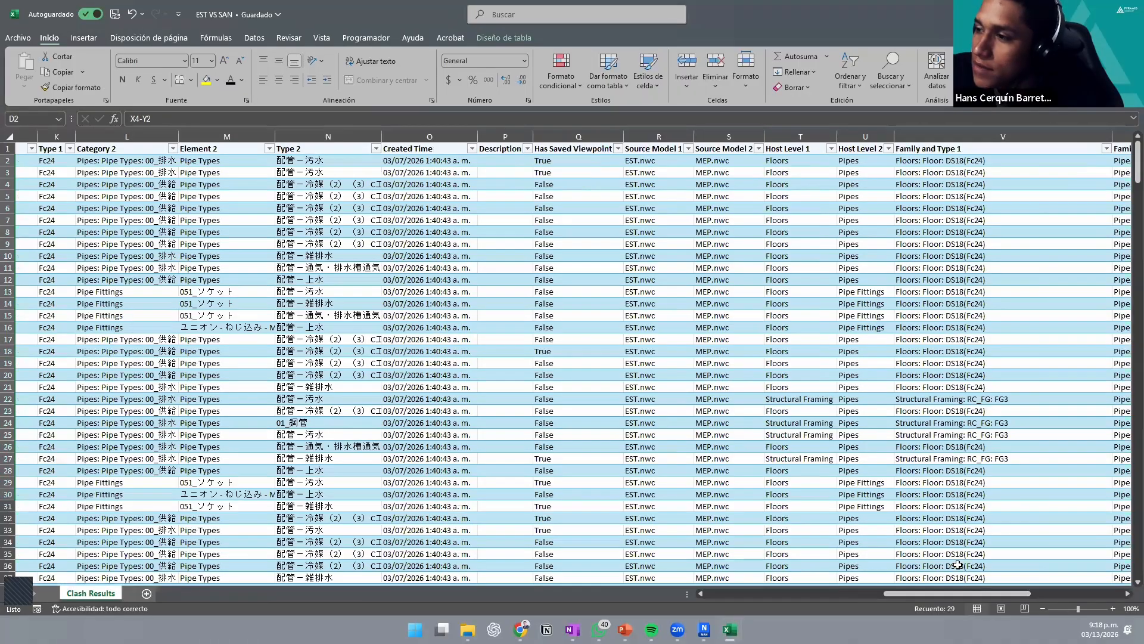
drag(935, 592, 1114, 587)
click(686, 149)
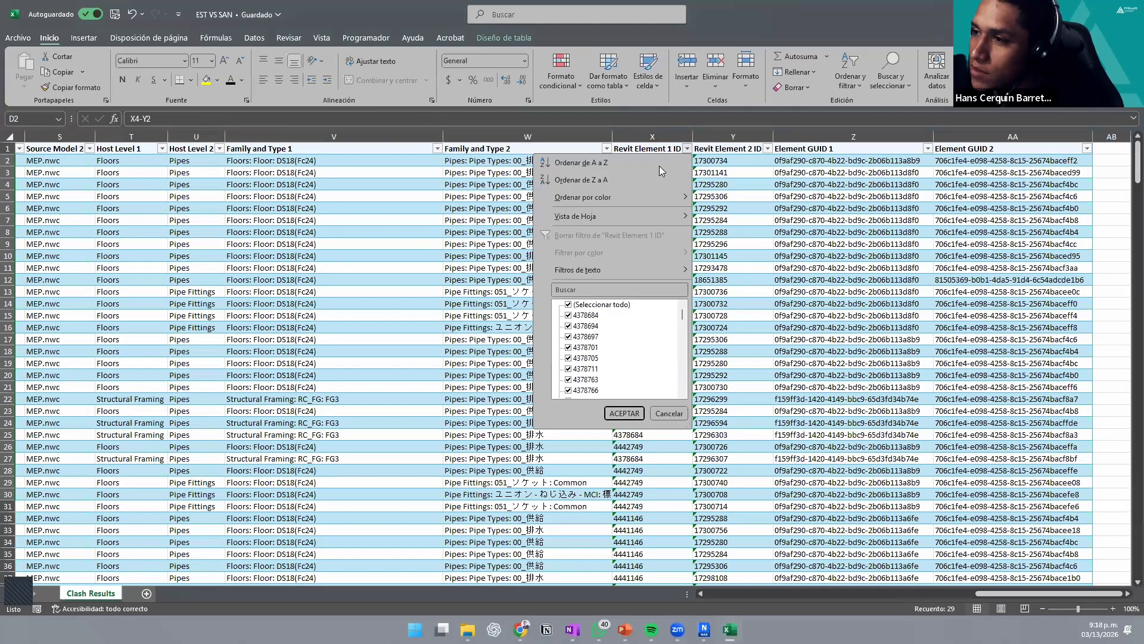
key(Escape)
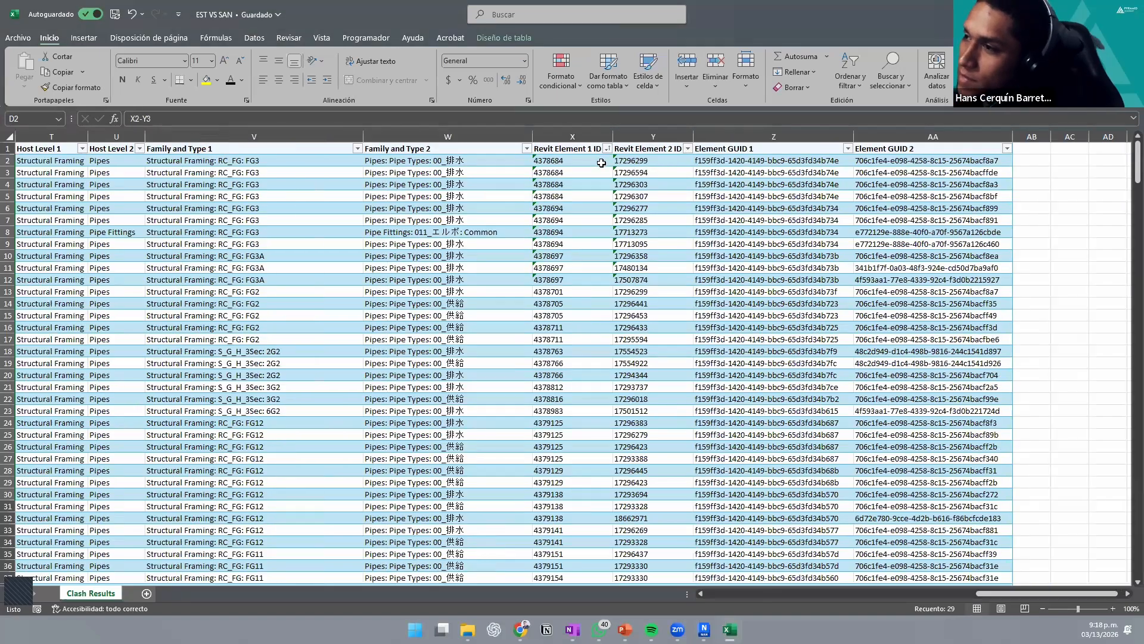
Step: Examine the Revit Element 1 ID column down the sorted table for IDs repeated across several clashes
drag(551, 172, 567, 218)
scroll(569, 301, down, 7)
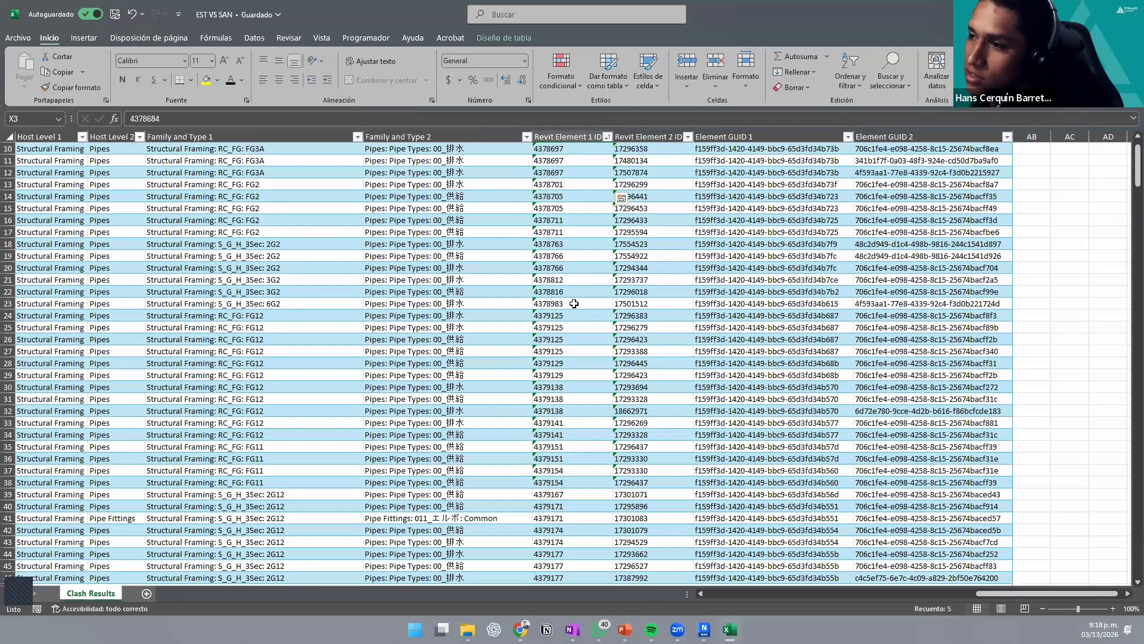
click(567, 319)
scroll(567, 319, down, 5)
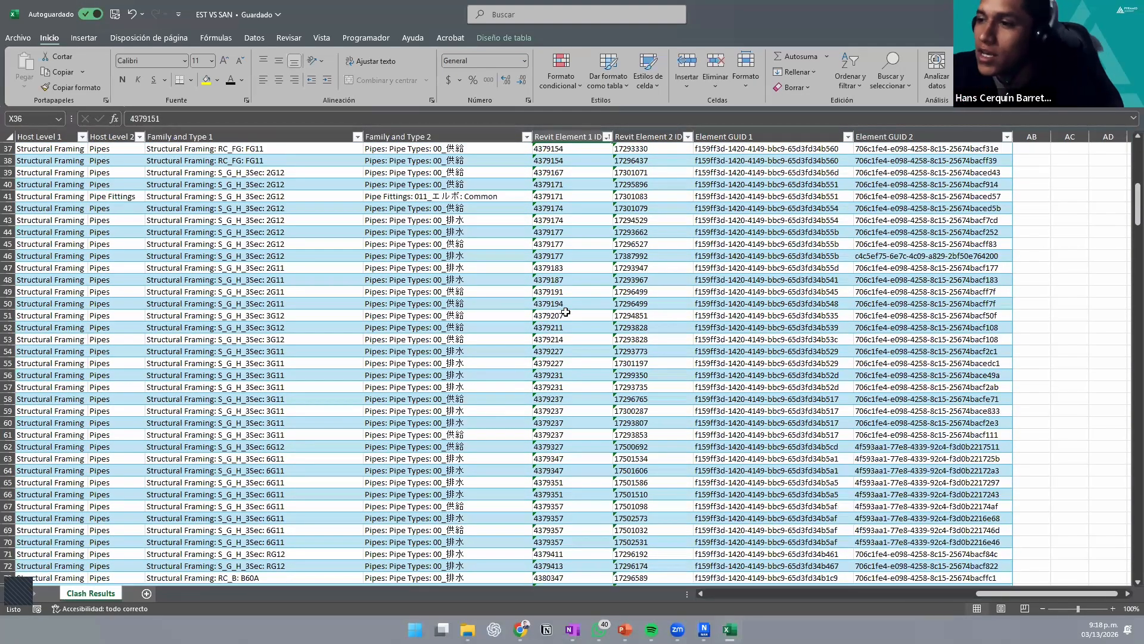
scroll(566, 312, up, 12)
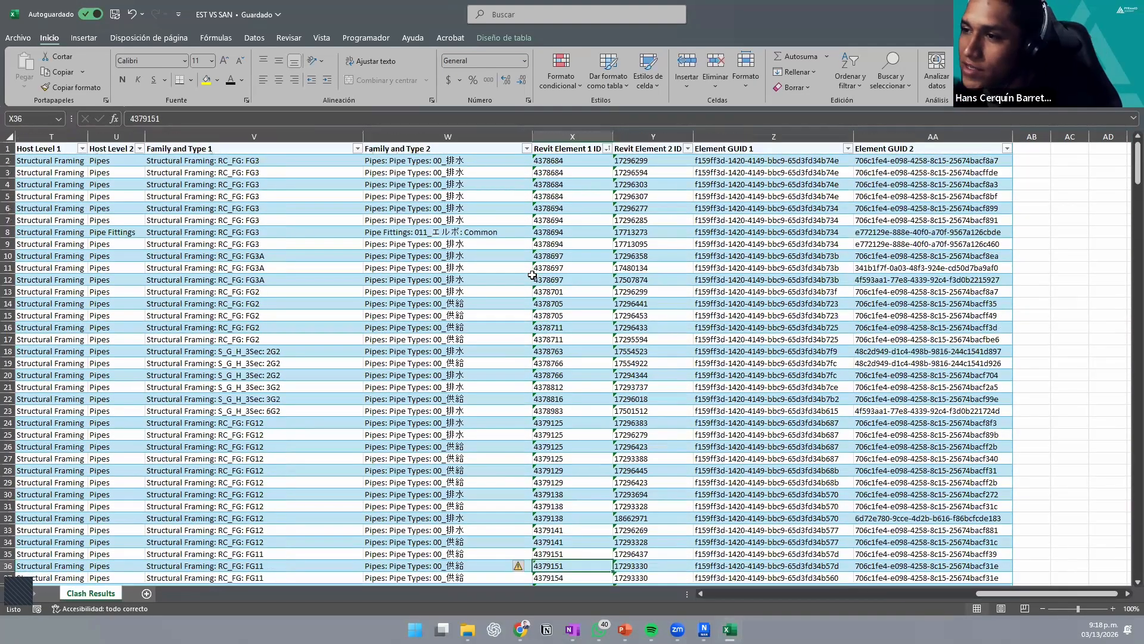
click(609, 150)
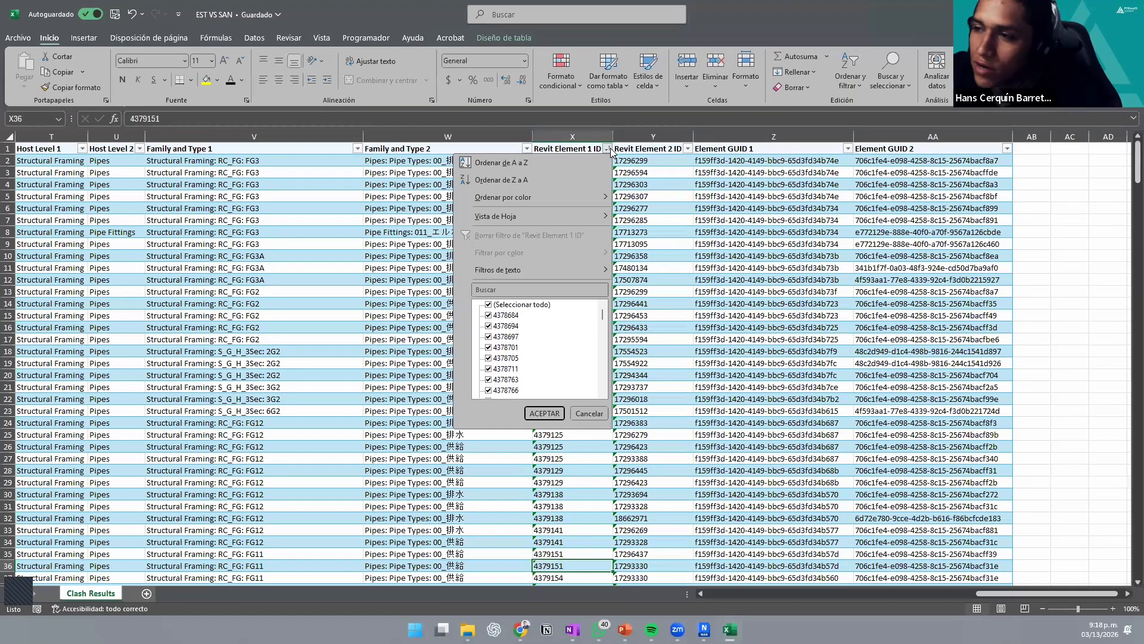
click(611, 151)
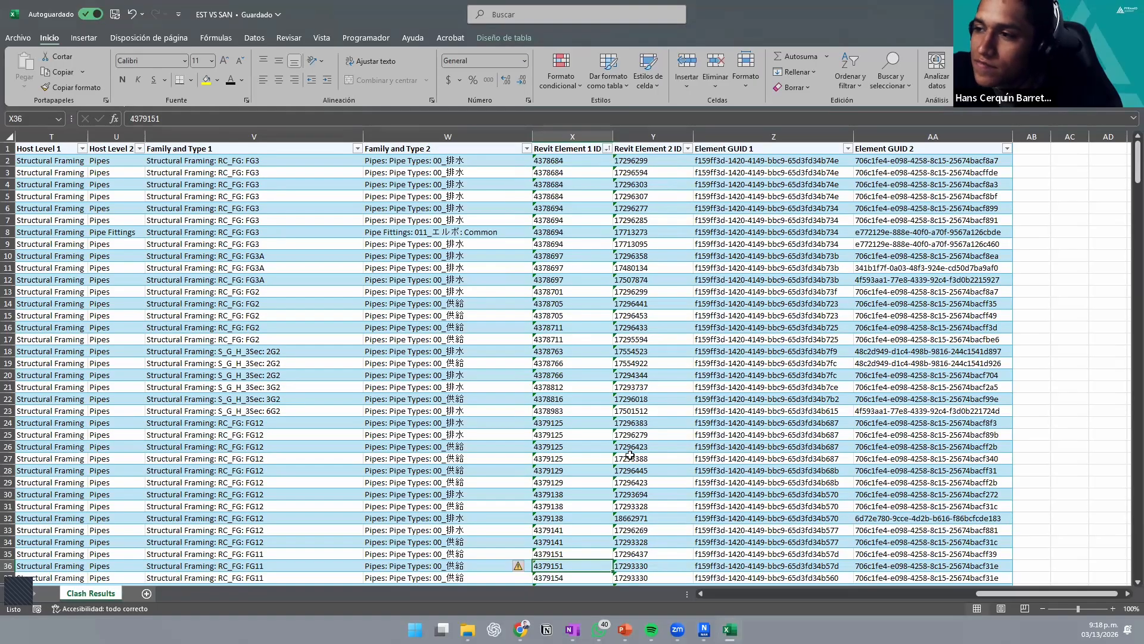
scroll(589, 390, down, 5)
scroll(590, 391, down, 20)
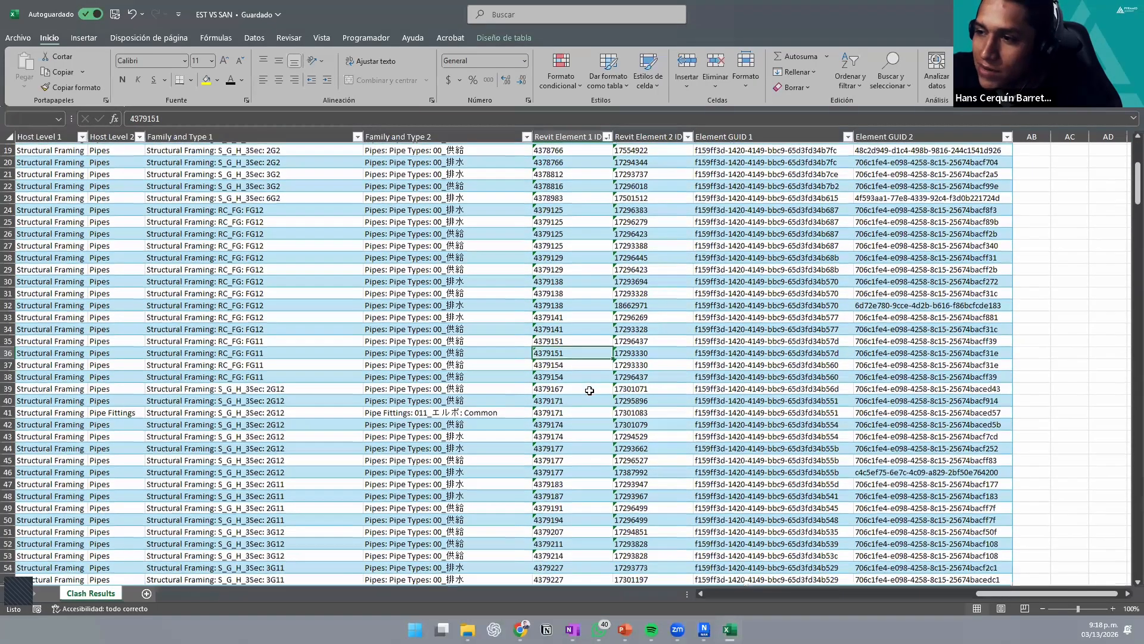
scroll(588, 390, down, 20)
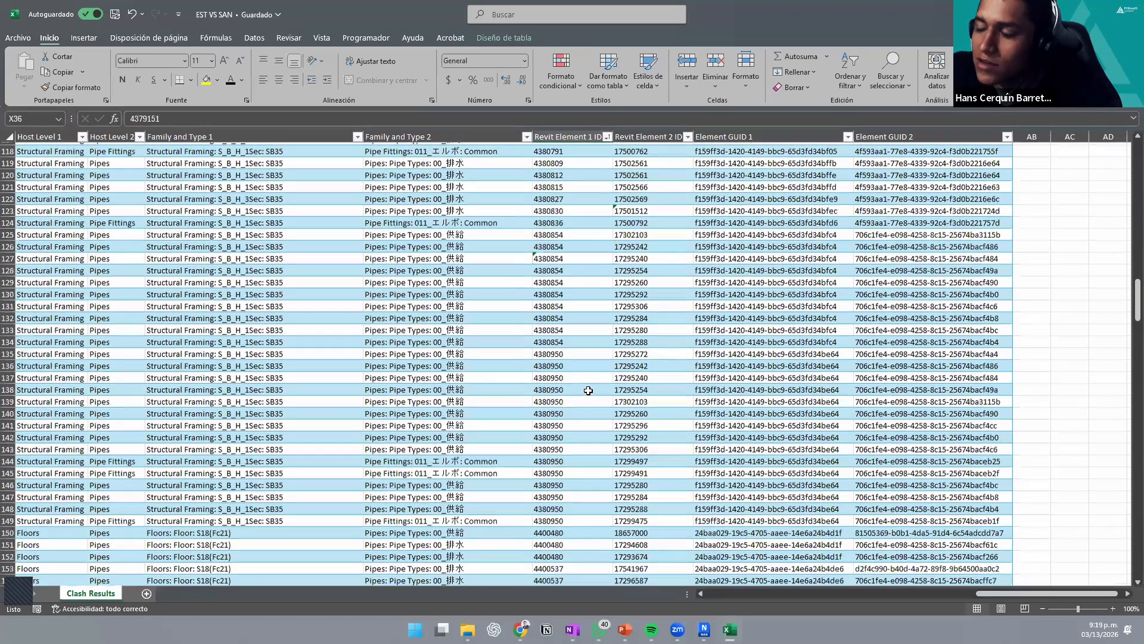
scroll(577, 391, down, 8)
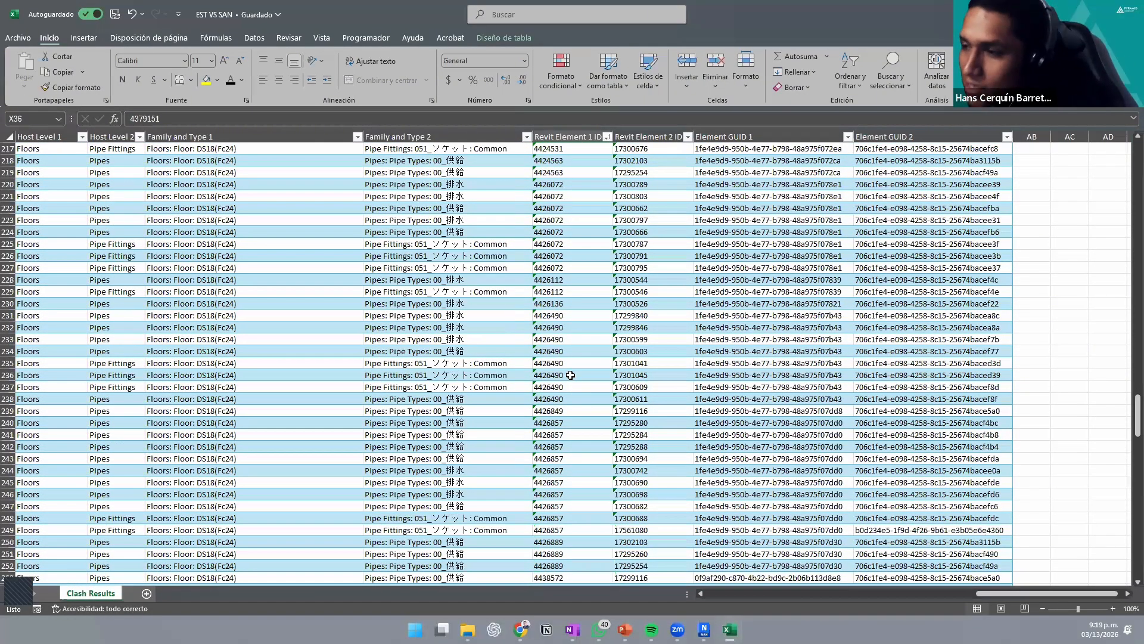
scroll(570, 375, down, 7)
scroll(571, 375, down, 8)
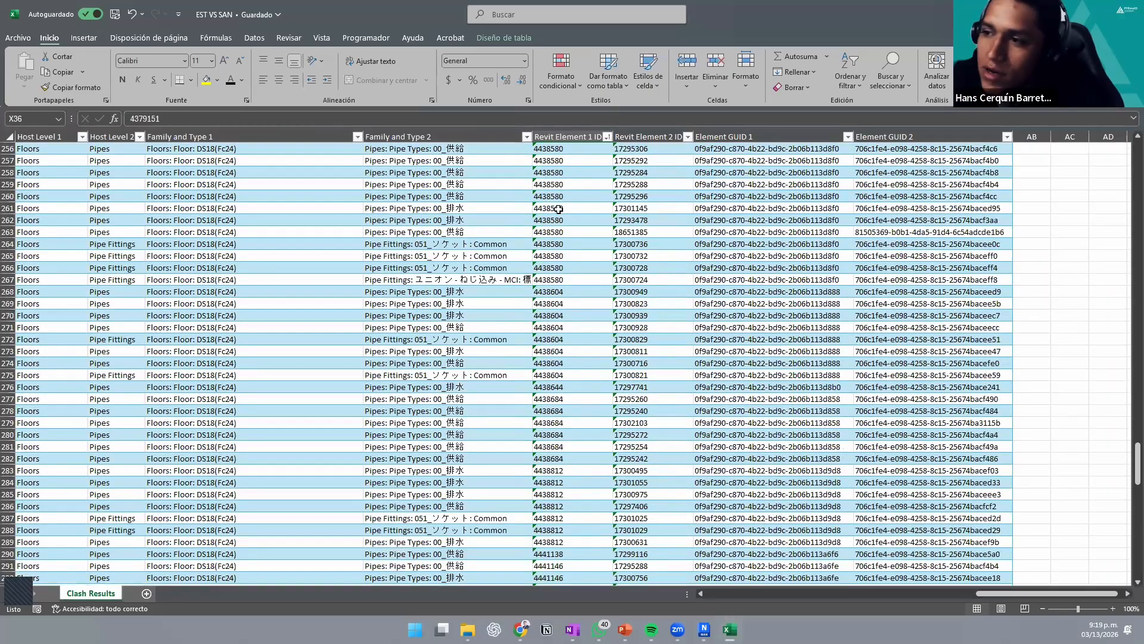
scroll(602, 424, down, 7)
scroll(582, 480, down, 7)
scroll(582, 480, down, 1)
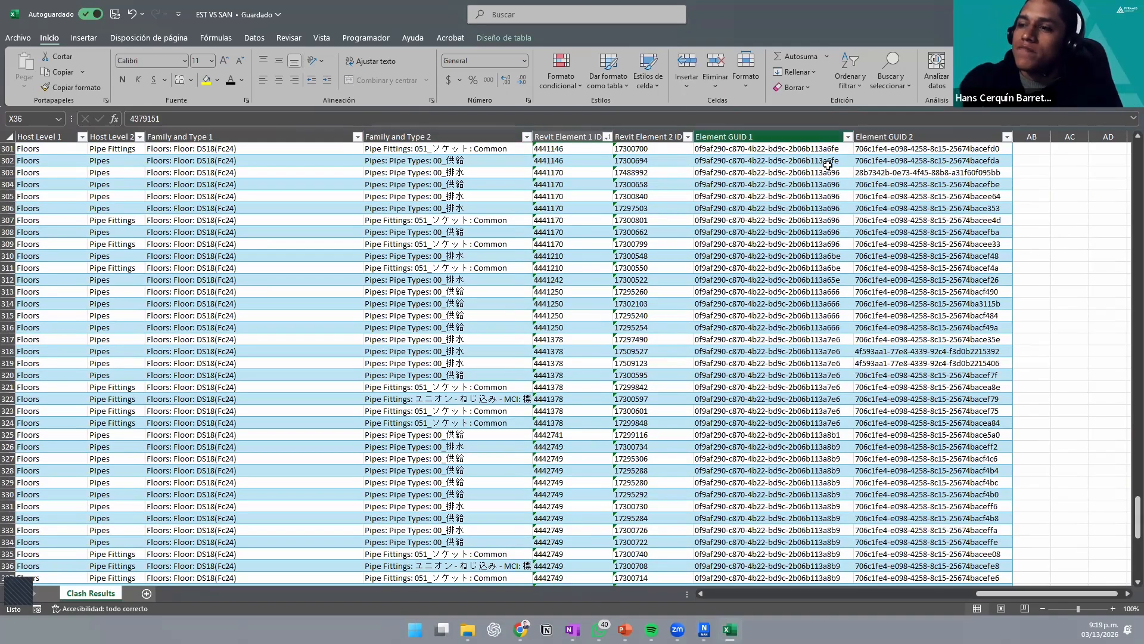
Step: Remove duplicate rows from the clash table, comparing only the Revit Element 1 ID column with headers included
click(575, 135)
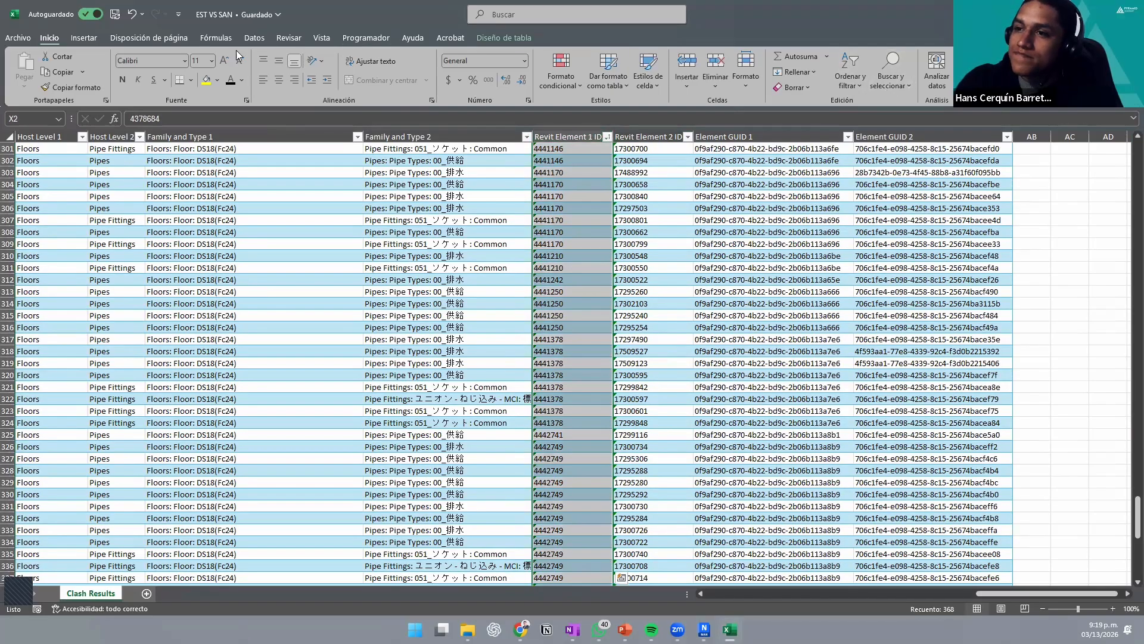
click(257, 41)
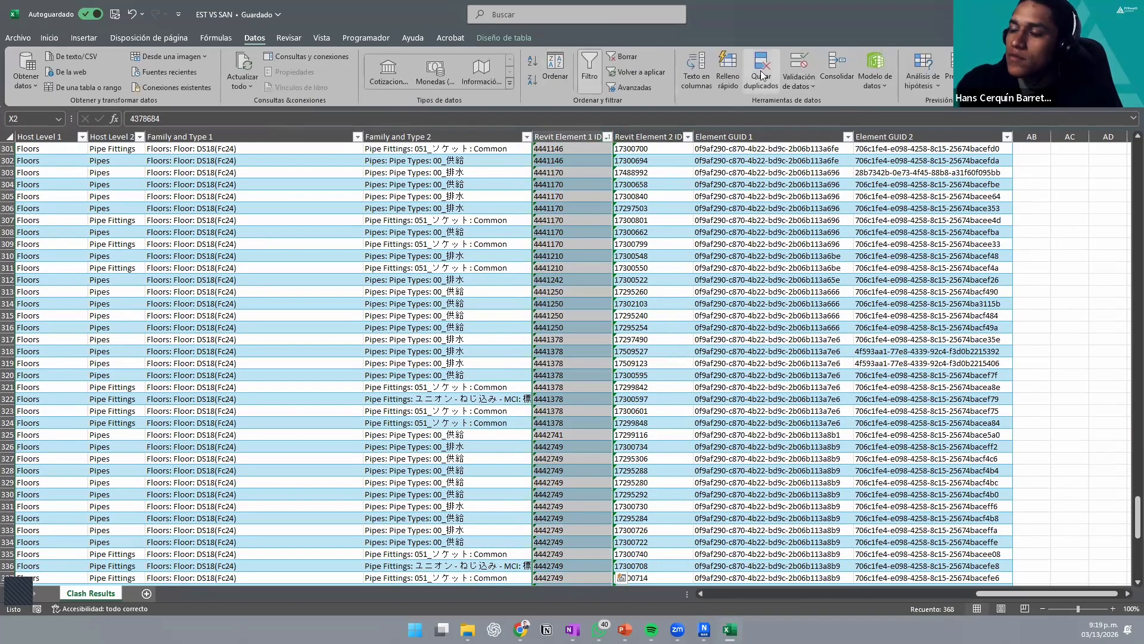
click(760, 71)
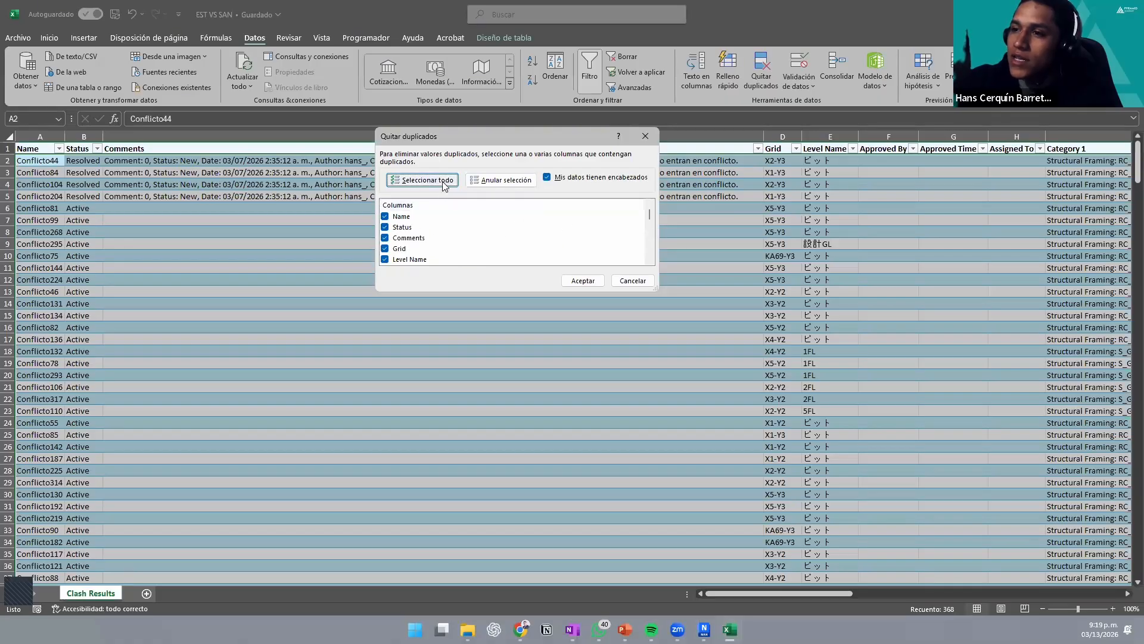
click(481, 181)
scroll(411, 240, down, 5)
scroll(429, 240, up, 1)
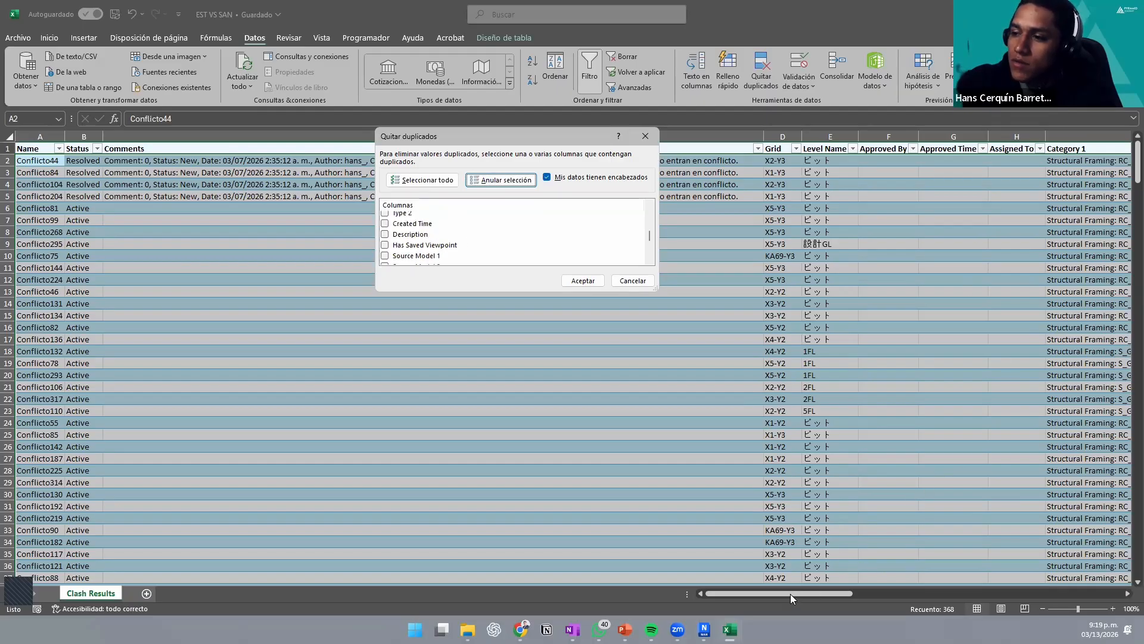
scroll(412, 236, down, 2)
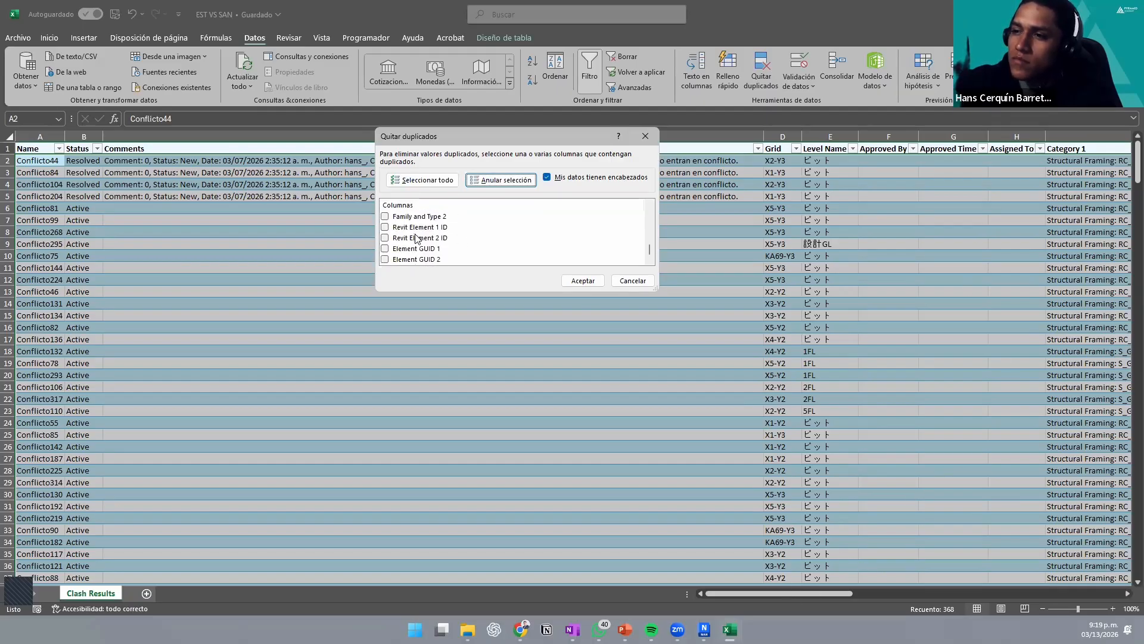
click(428, 229)
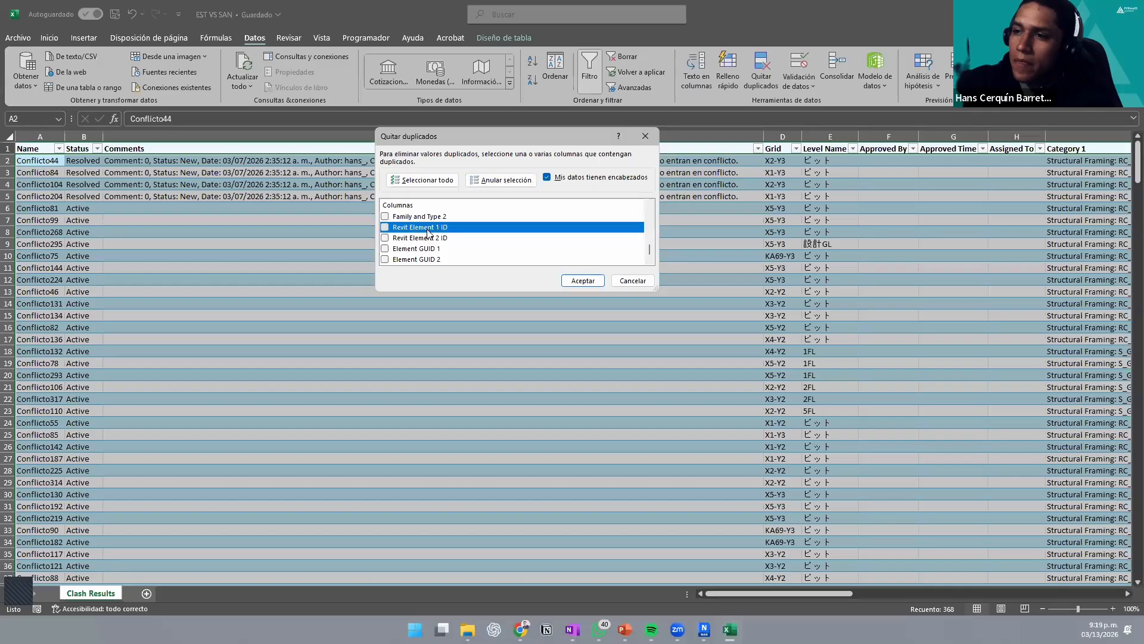
click(385, 228)
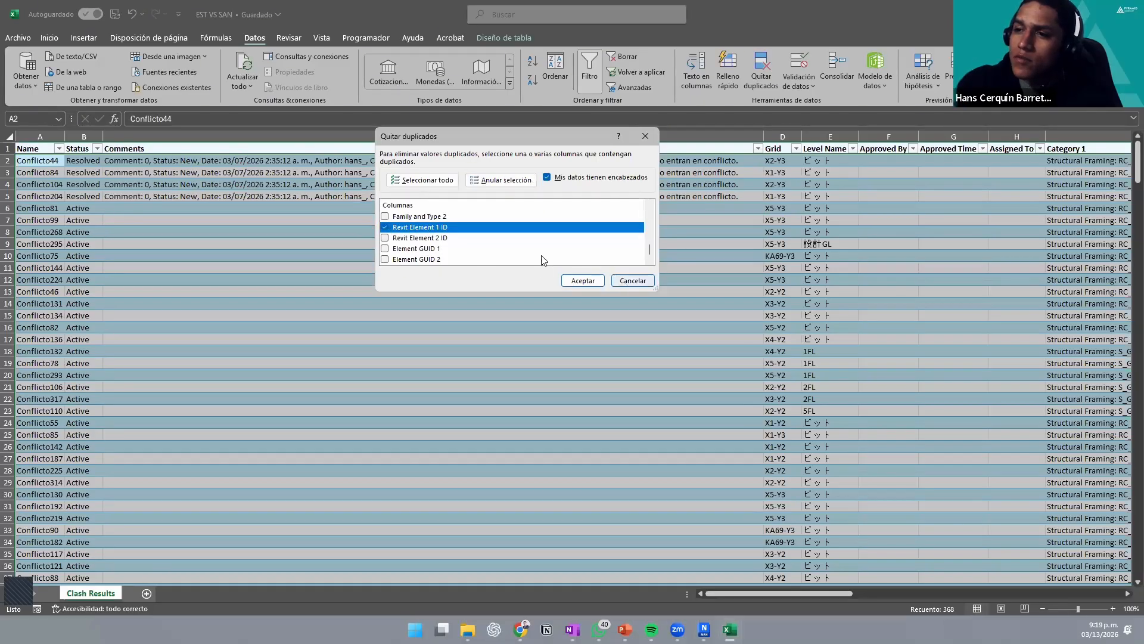
click(583, 284)
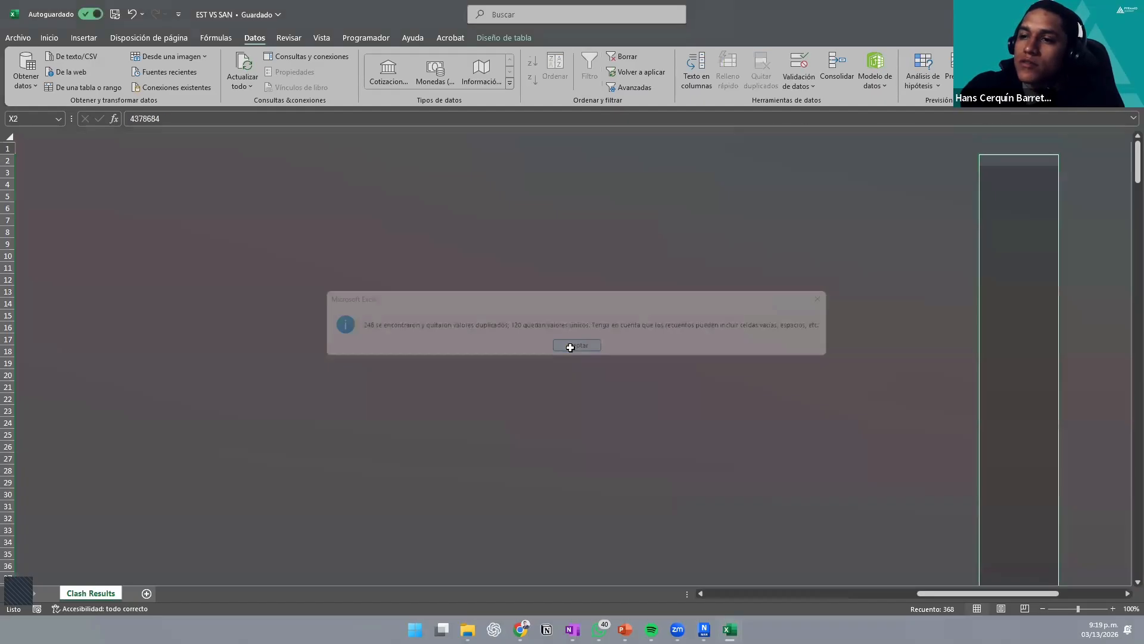
click(571, 346)
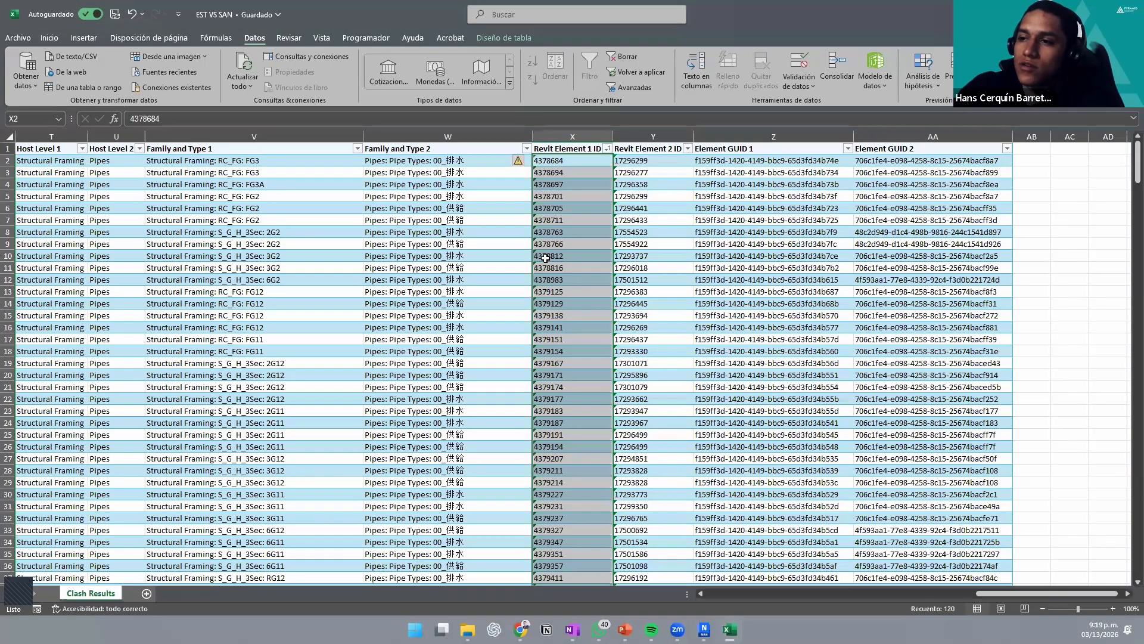
Step: Review the unique values of the Revit Element 1 ID column down the reduced table and in its filter list
scroll(546, 258, down, 17)
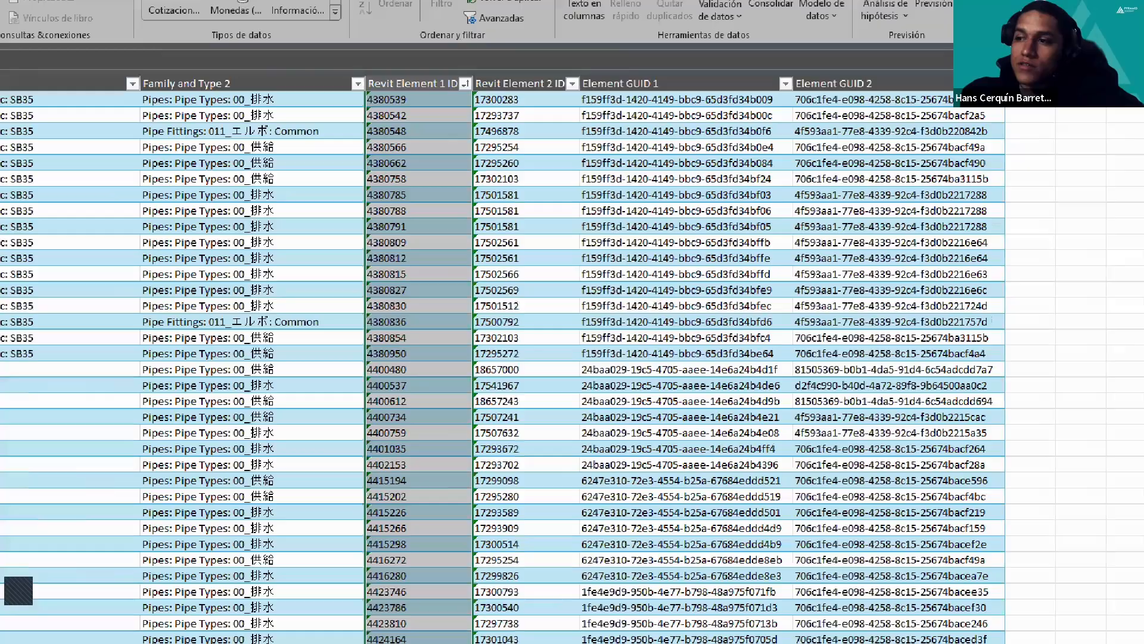
scroll(574, 208, up, 13)
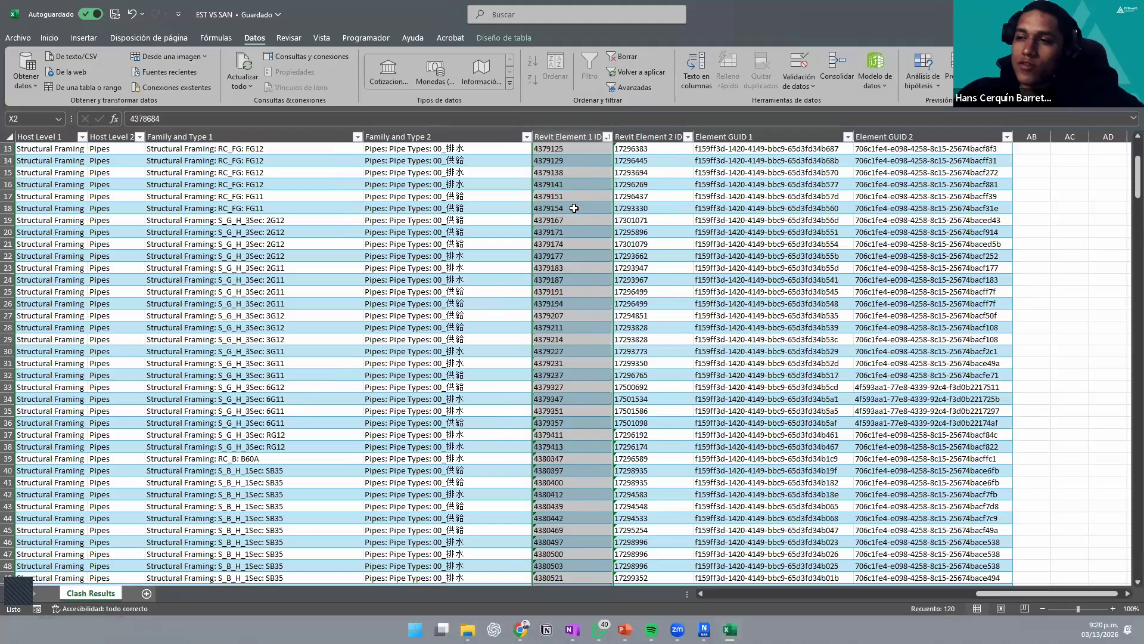
scroll(574, 208, up, 4)
click(704, 202)
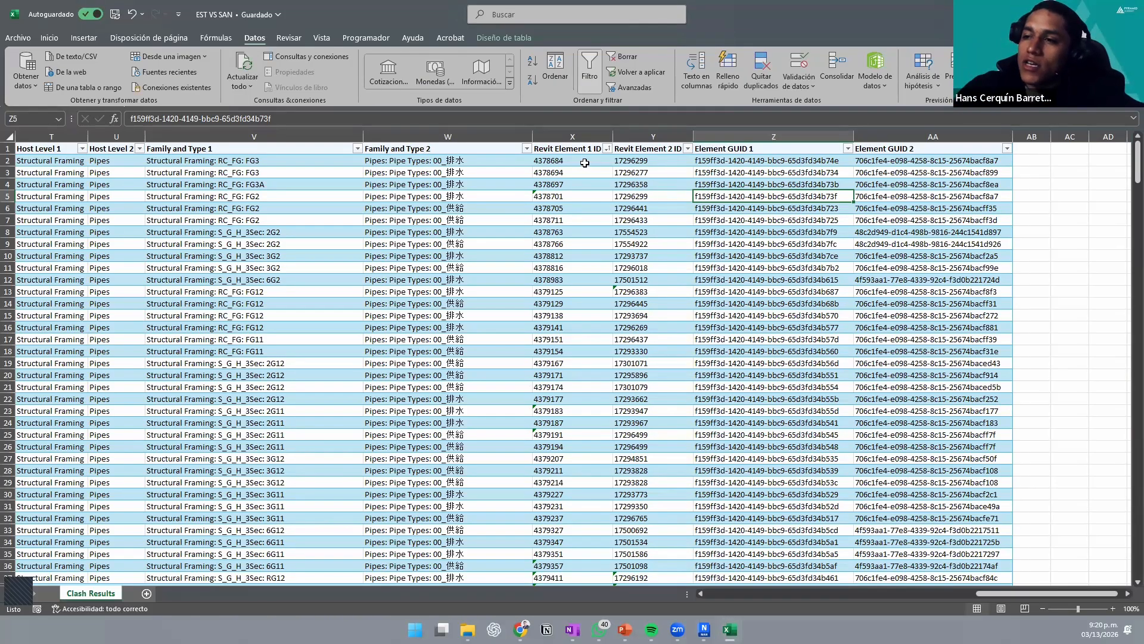
click(608, 153)
click(699, 295)
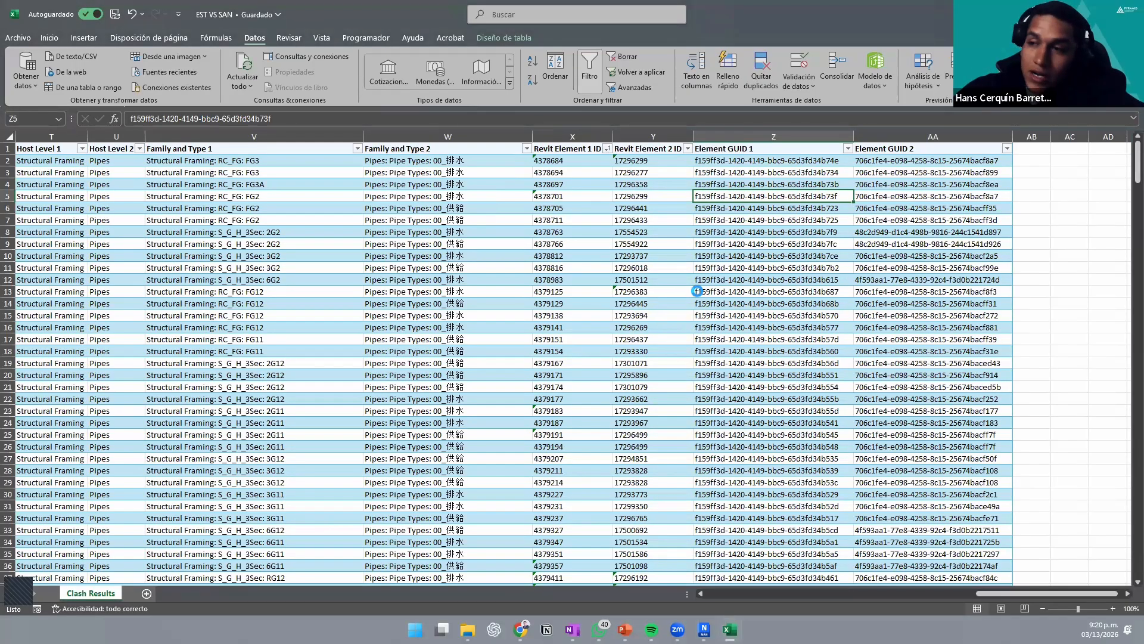
Step: Undo the duplicate removal and look over the repeated Revit Element 1 IDs in the full table
key(ctrl+z)
scroll(1032, 230, down, 20)
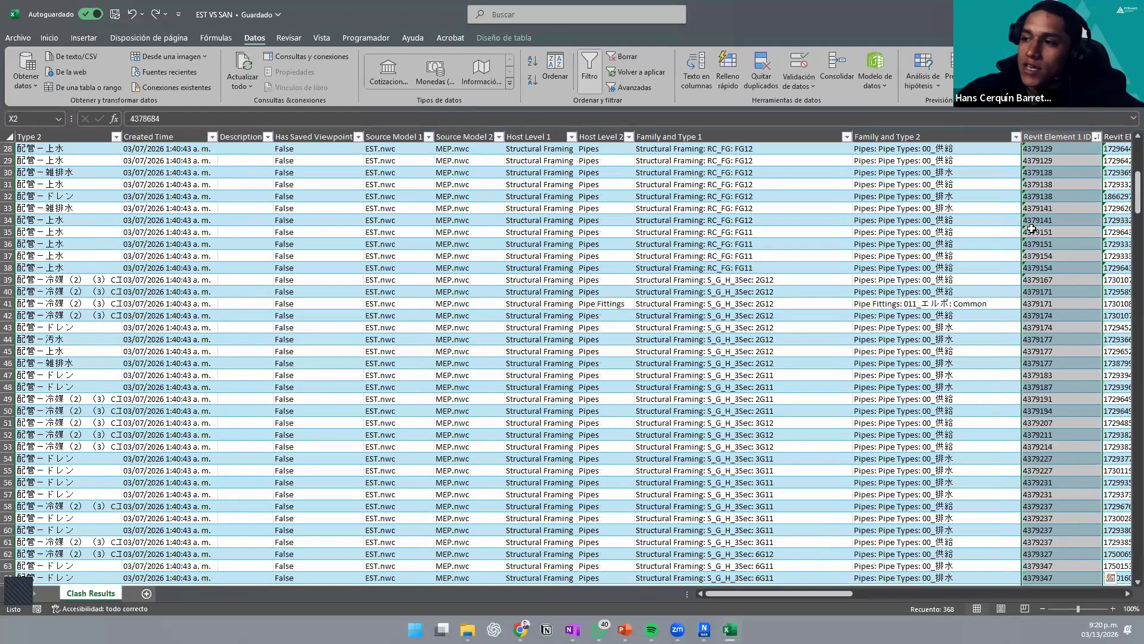
scroll(1029, 246, down, 13)
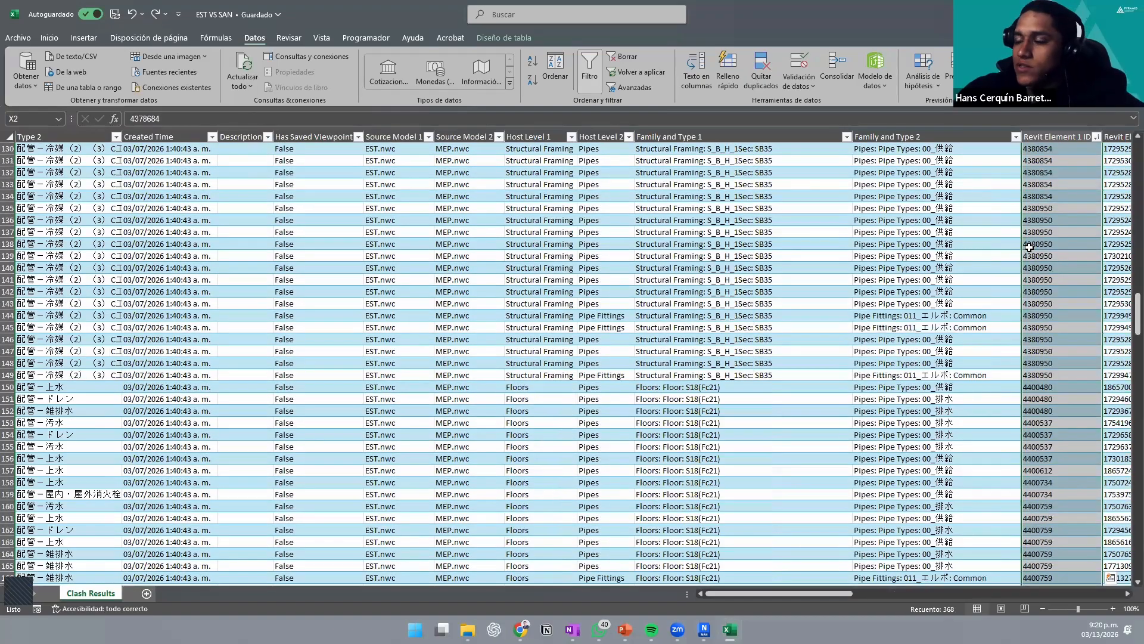
scroll(897, 316, up, 8)
scroll(897, 316, up, 20)
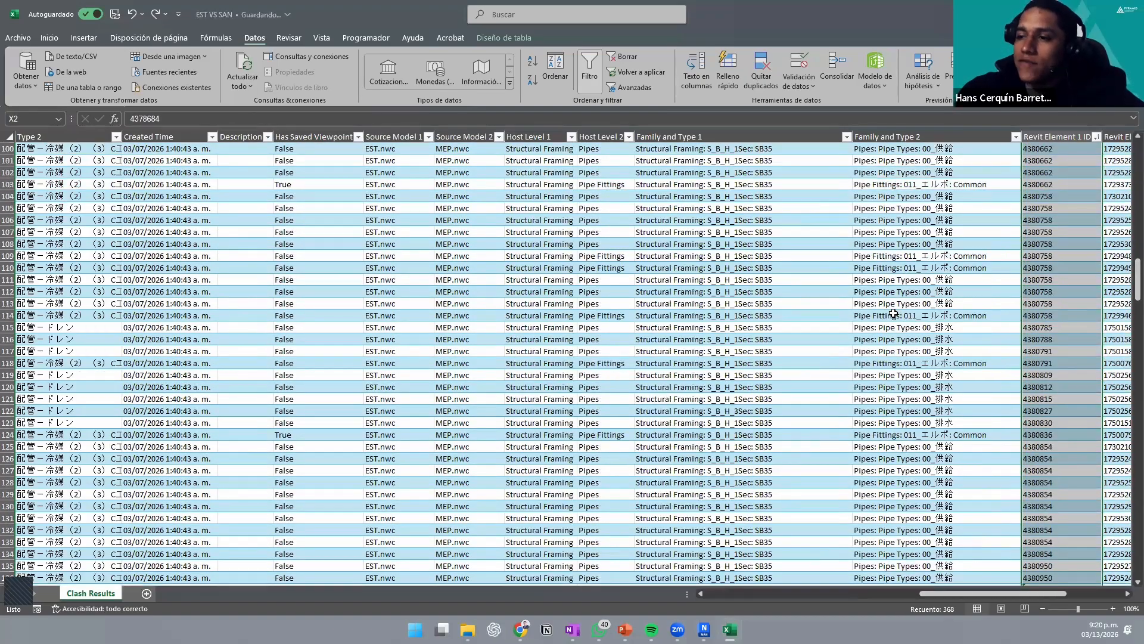
scroll(974, 232, up, 18)
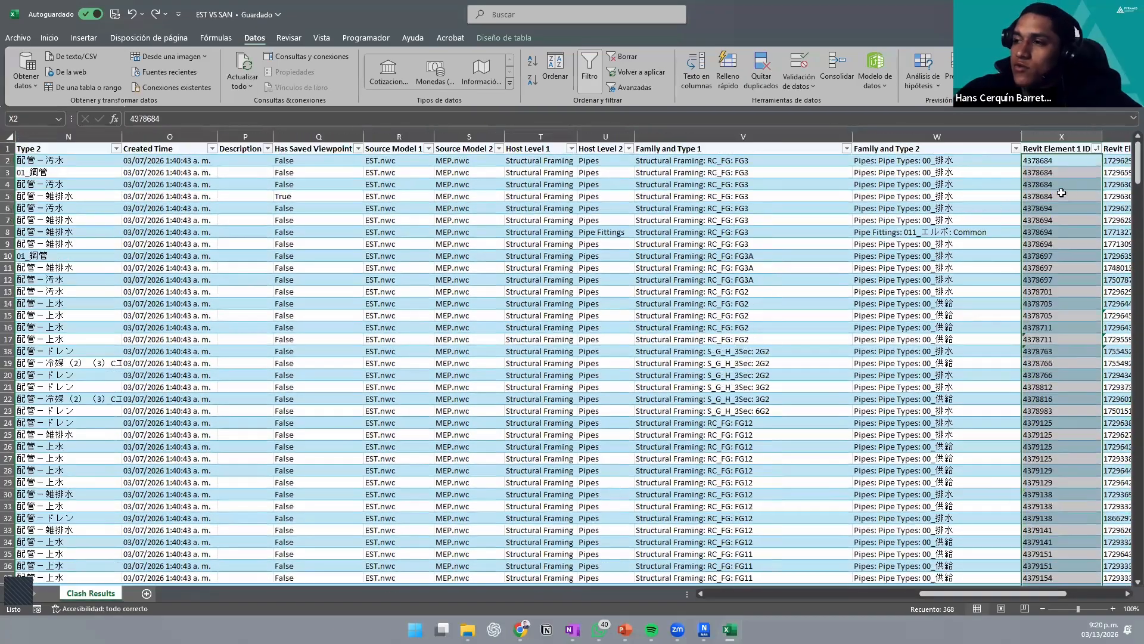
Step: Check the IDs in the Revit Element 1 ID filter list without filtering and bring the table's GUID columns into view
click(1096, 149)
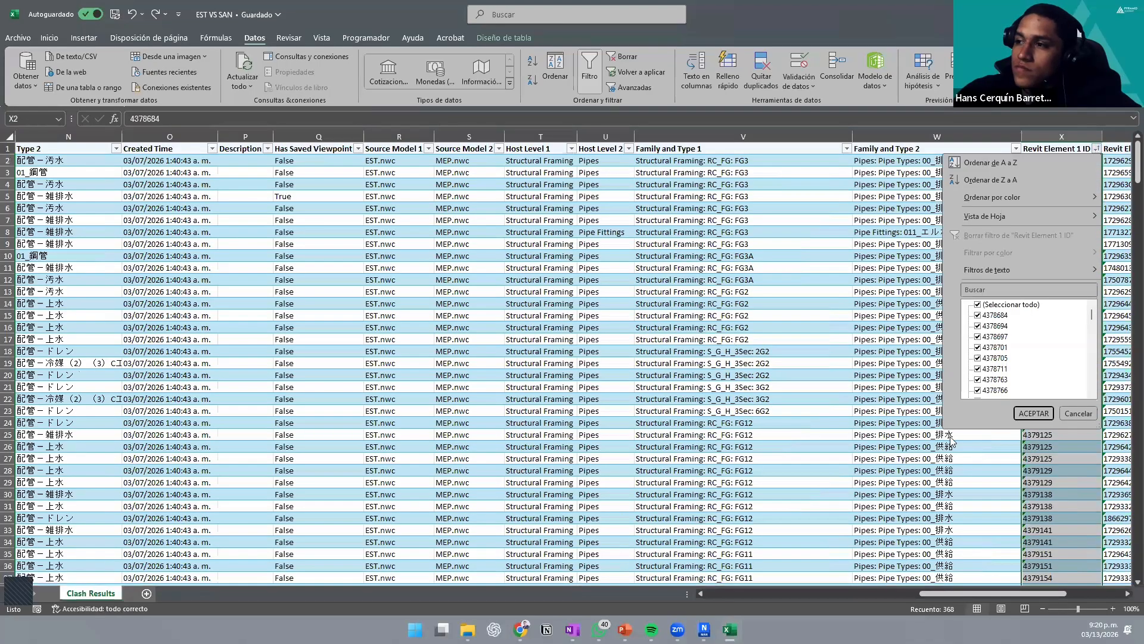
drag(1094, 317, 1098, 394)
scroll(1010, 363, up, 5)
click(860, 273)
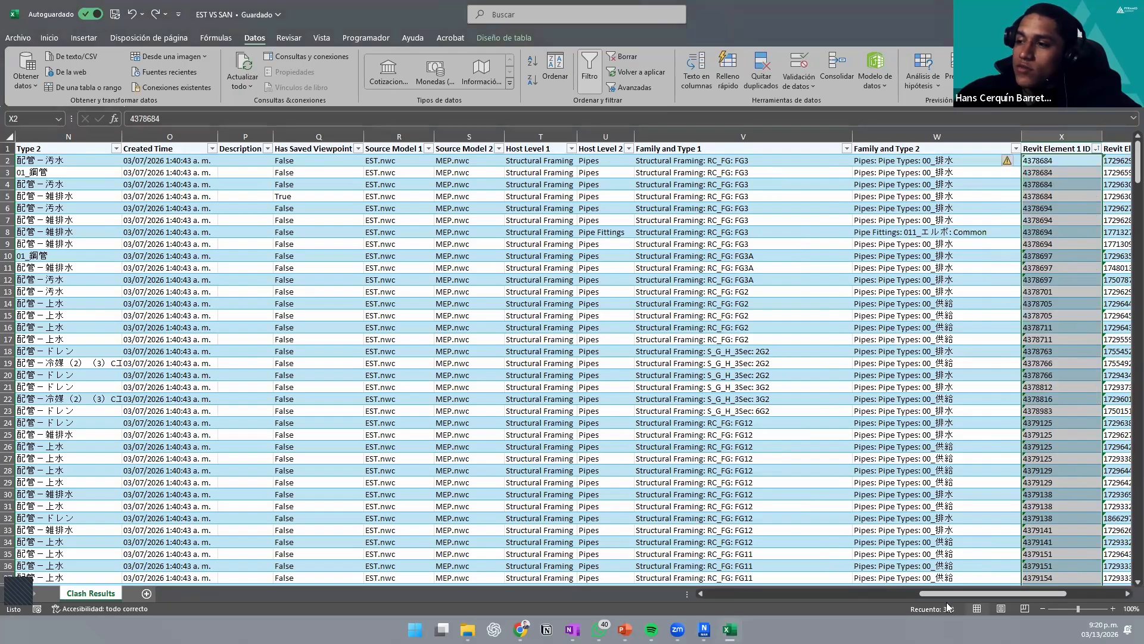
drag(956, 594, 1012, 593)
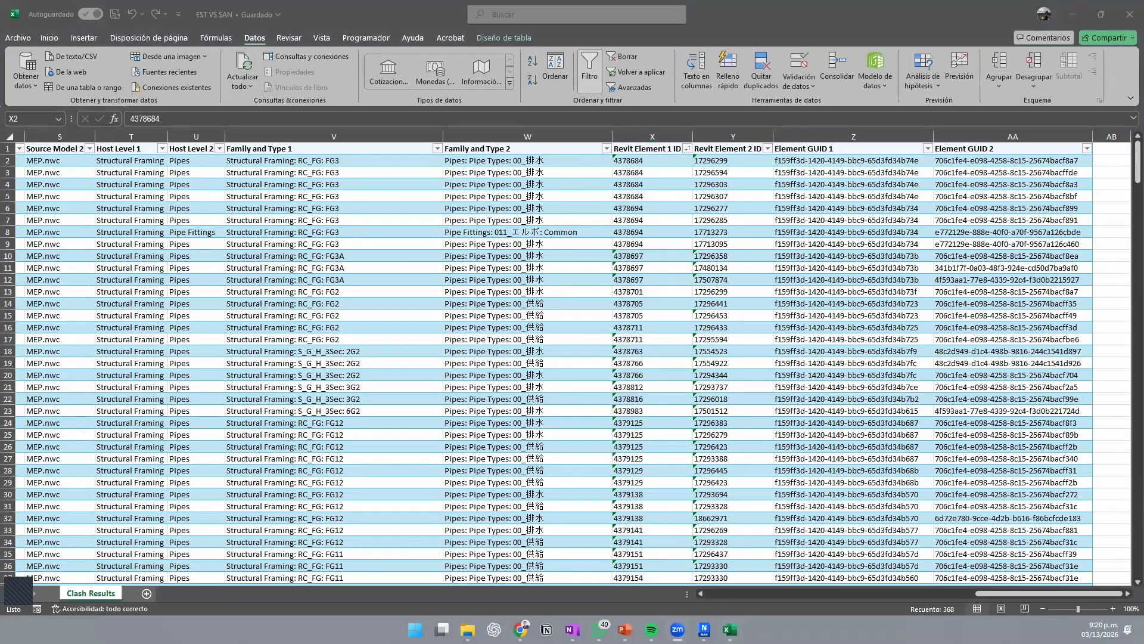
Step: Switch to Navisworks and run Group Clashes on the EST VS SAN test, grouping by Selection A with no secondary grouping and clash-count prefixes
mouse_move(730, 629)
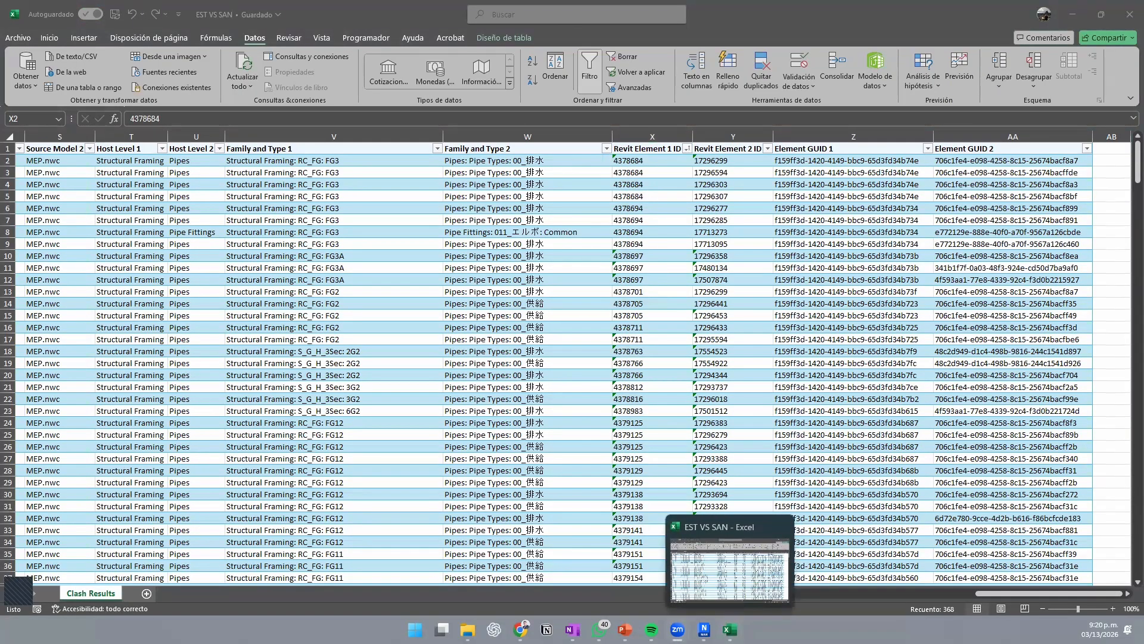
click(703, 629)
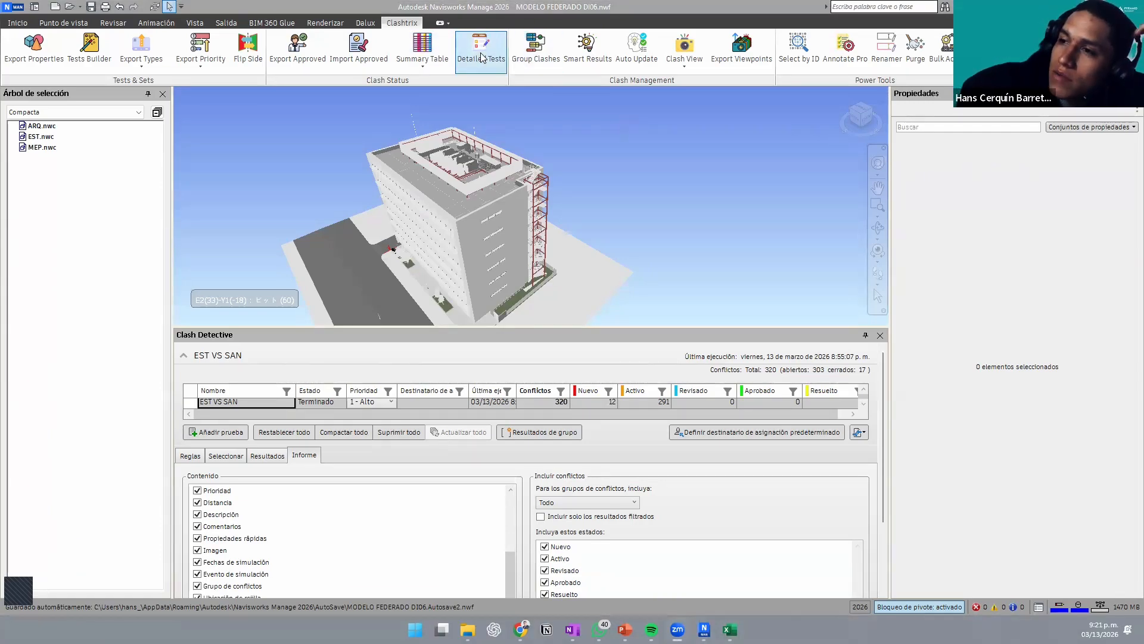
click(538, 56)
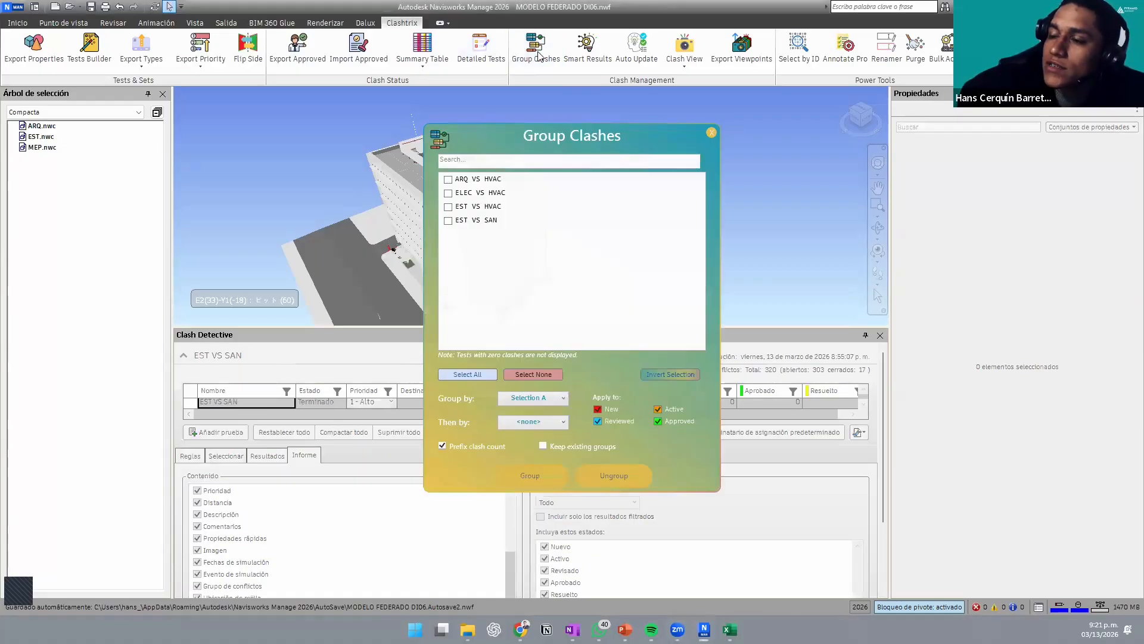
click(447, 220)
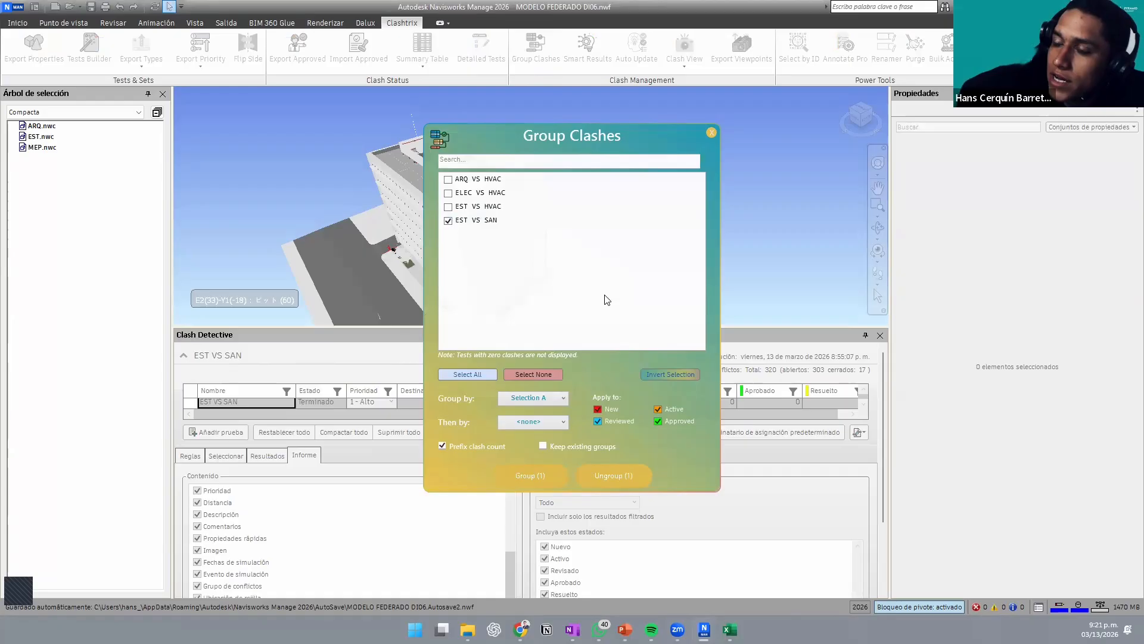
click(553, 398)
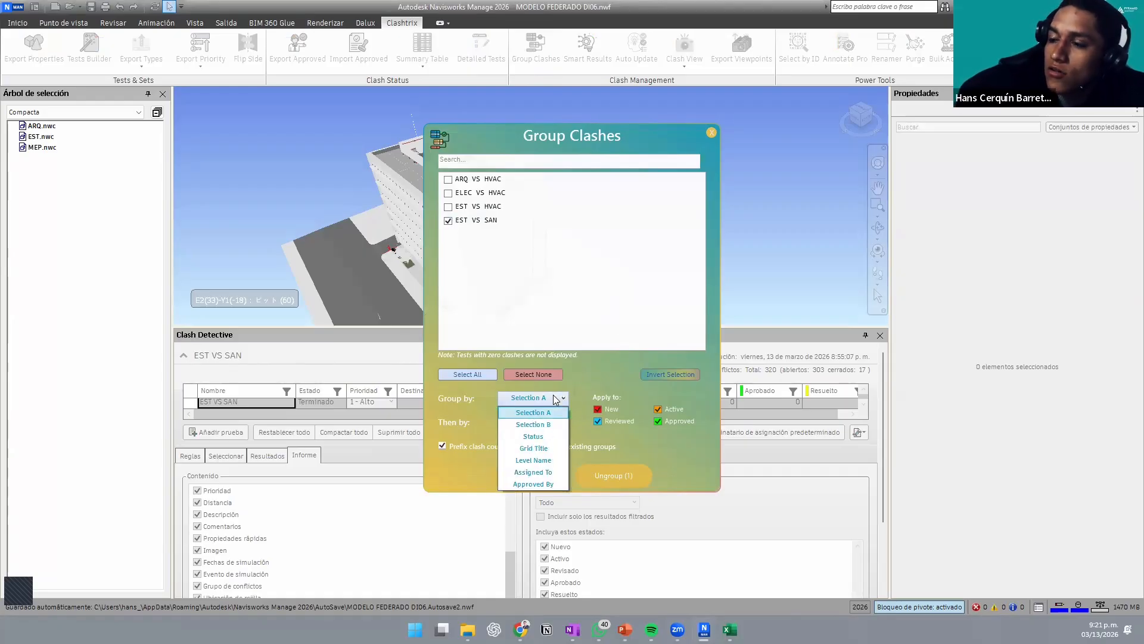
click(553, 396)
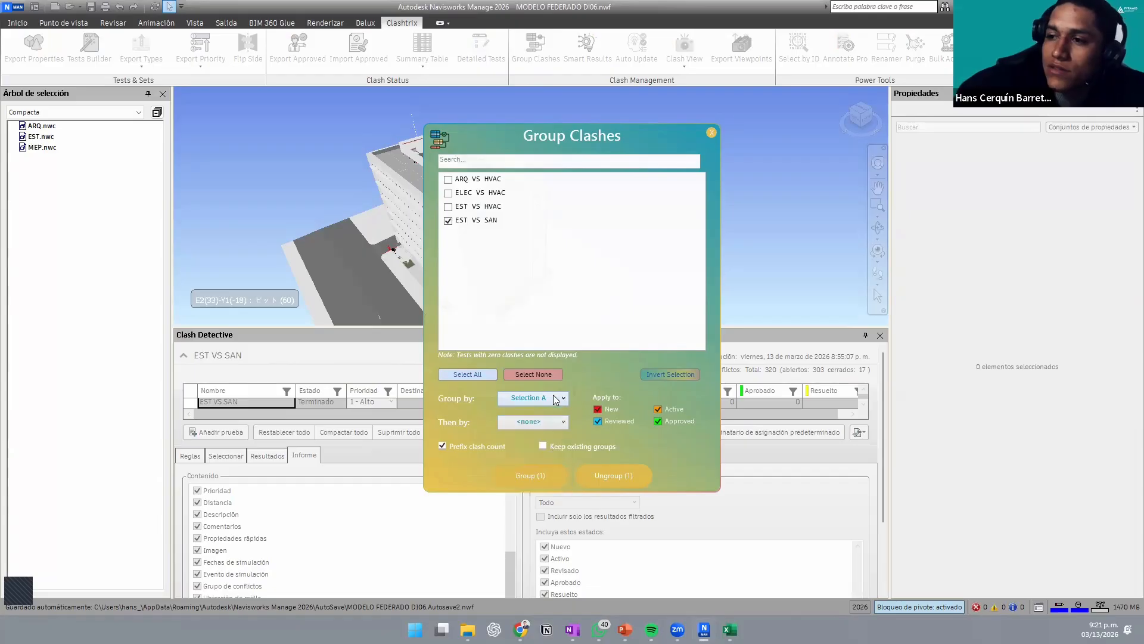
click(554, 398)
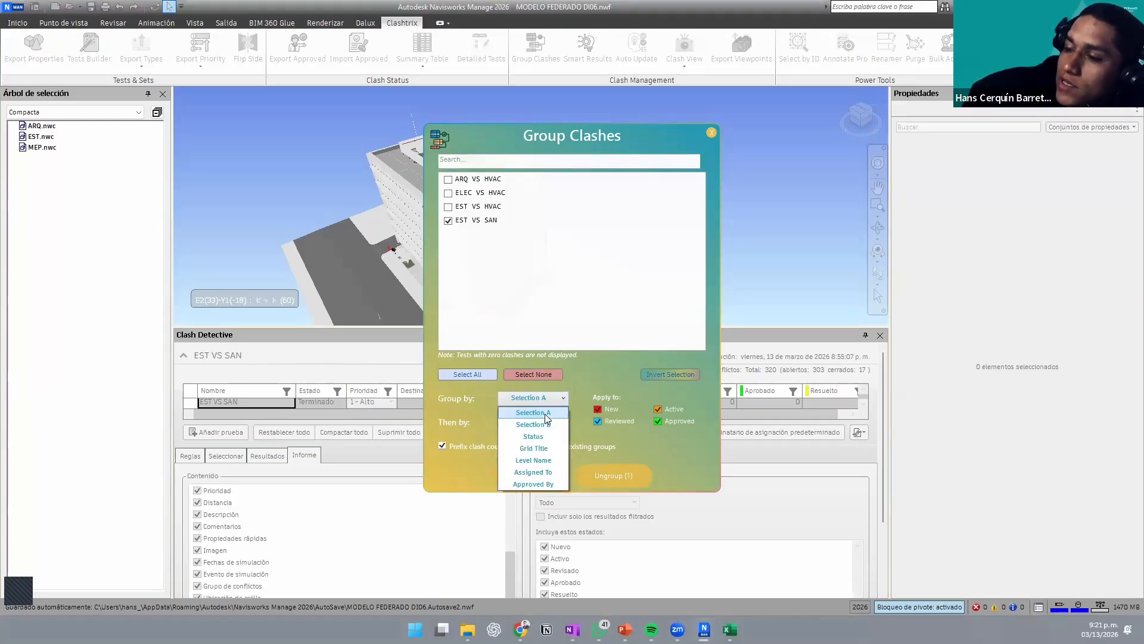
click(543, 421)
click(540, 420)
click(540, 420)
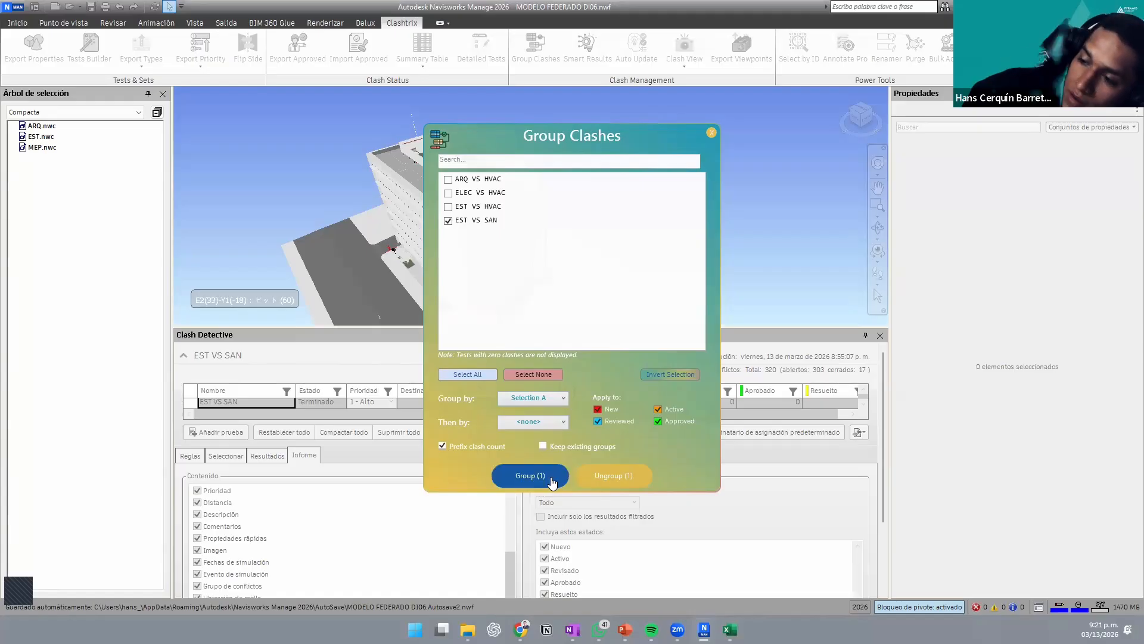
click(530, 476)
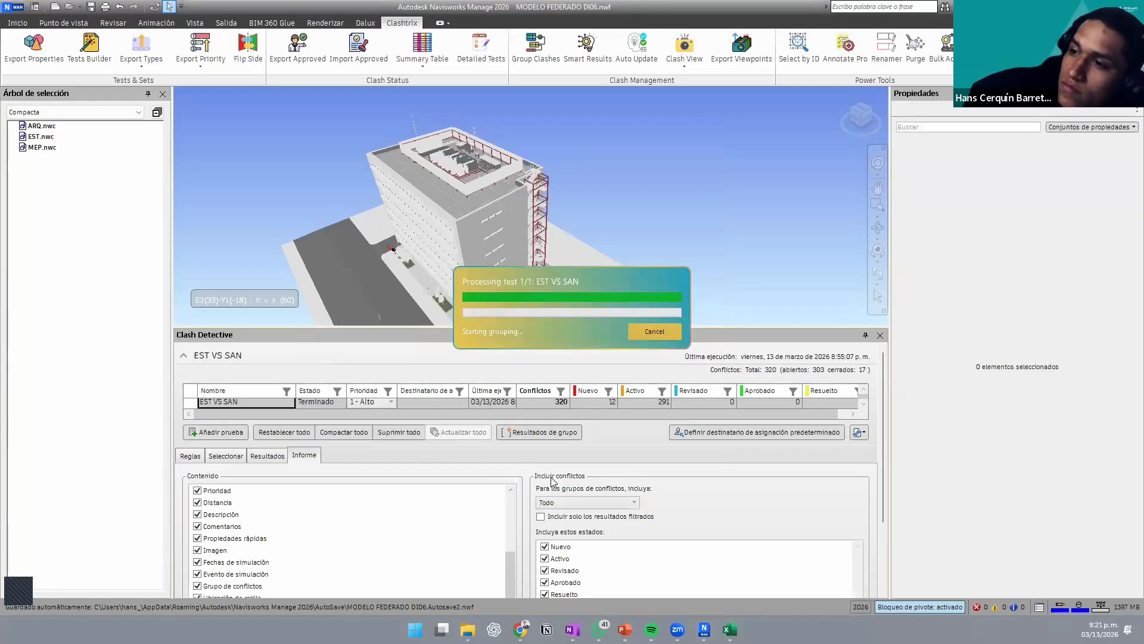
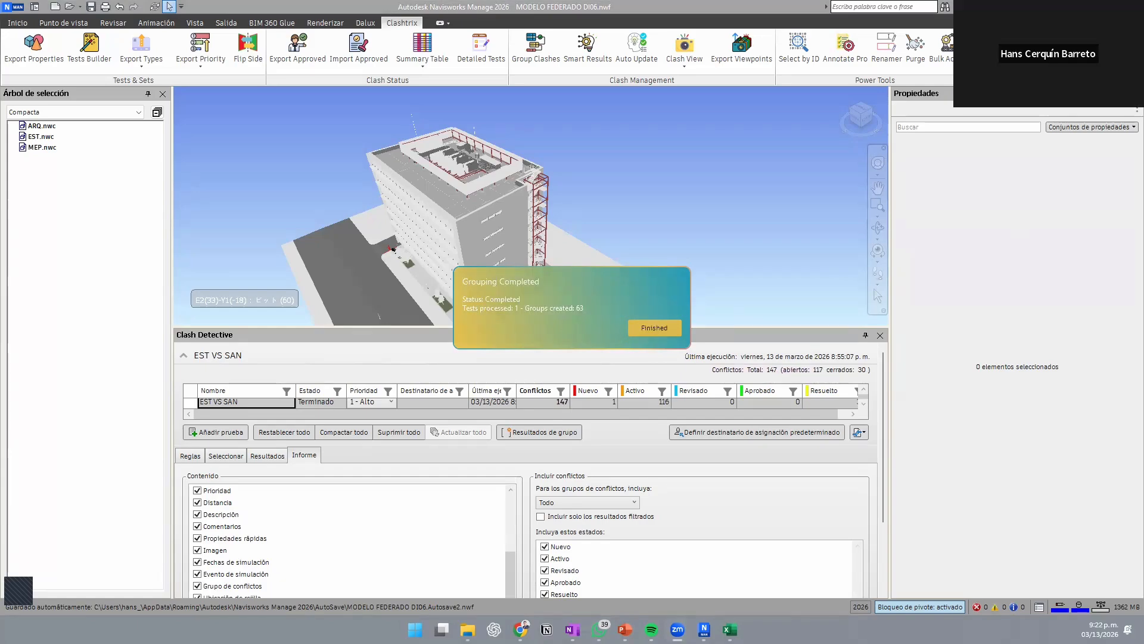
click(636, 332)
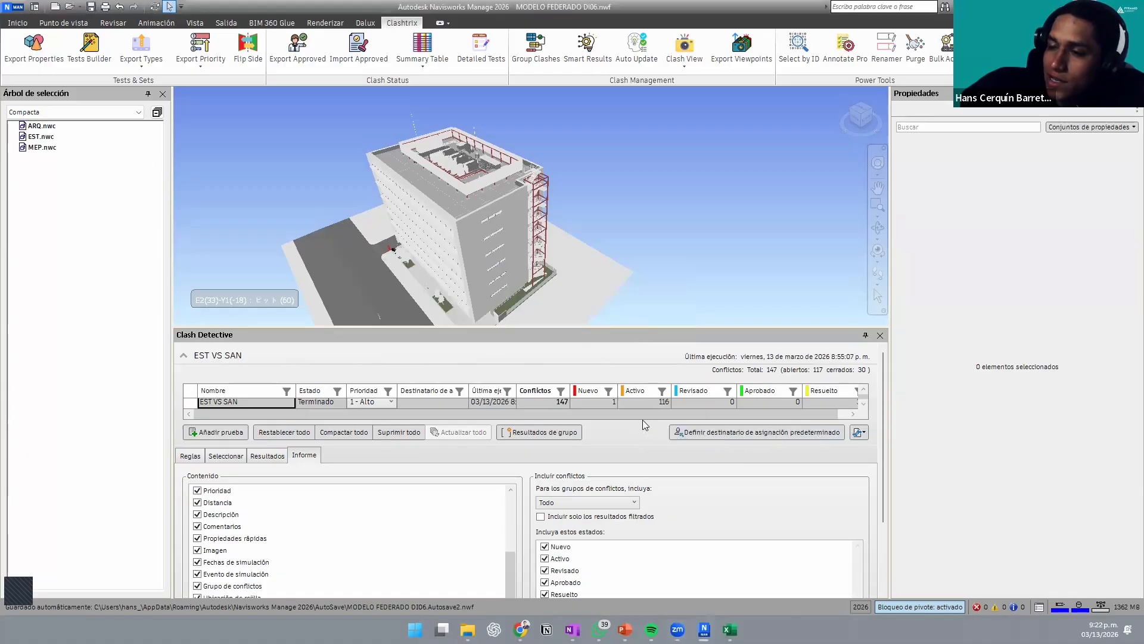
Step: Show the EST VS SAN results, widen the Nombre column and display the "5 clashes: Floor" group in the model
click(267, 456)
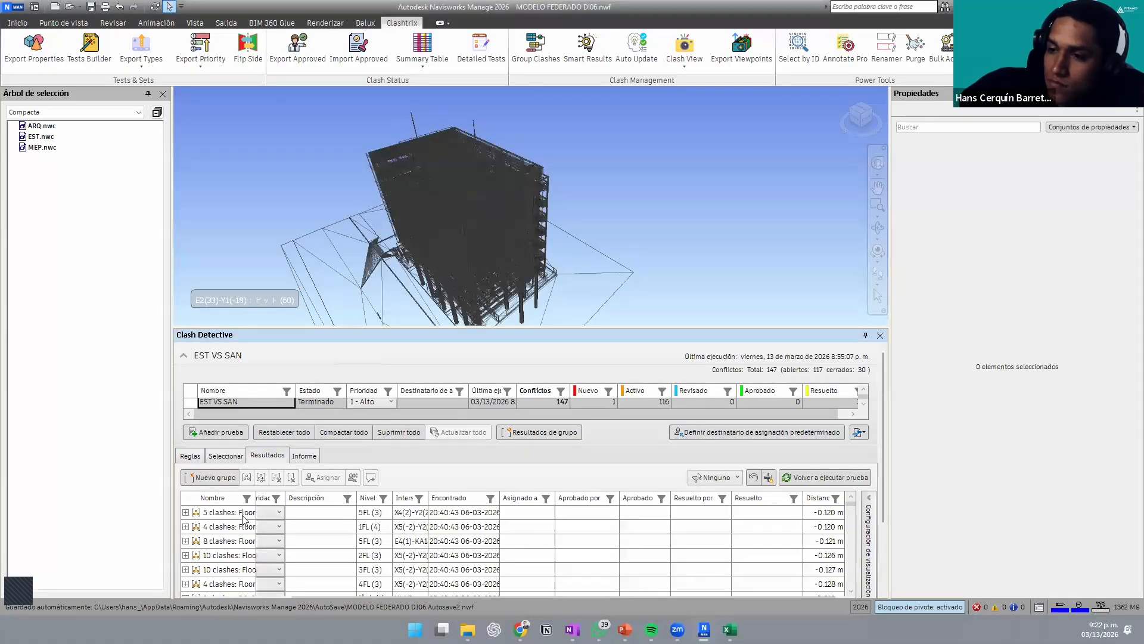
drag(254, 495, 329, 494)
scroll(246, 543, down, 1)
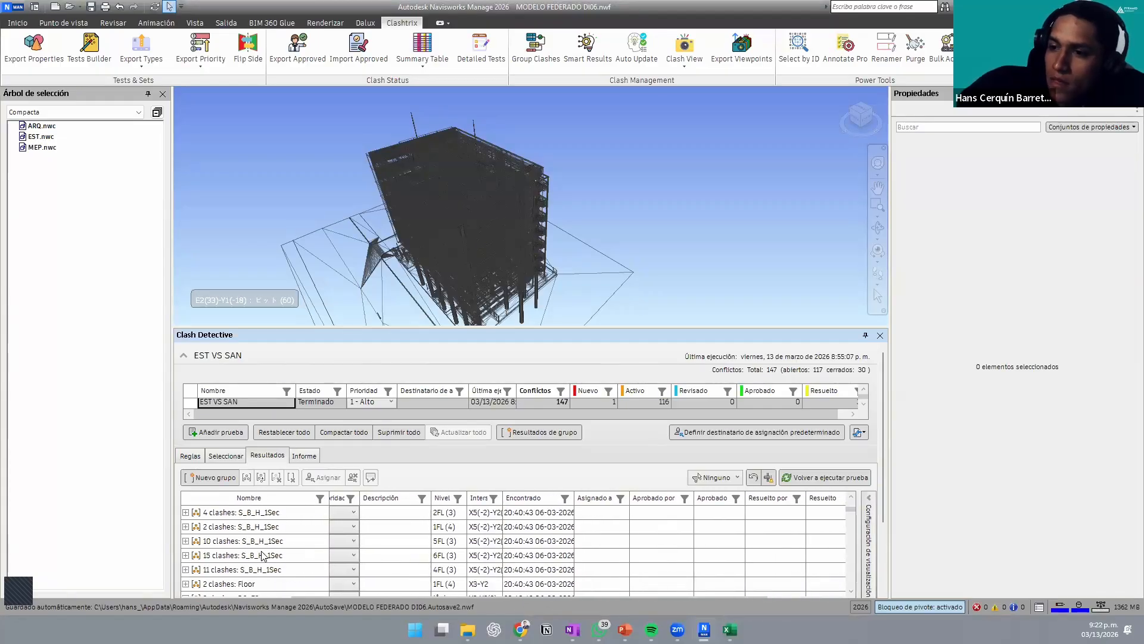
scroll(263, 556, up, 1)
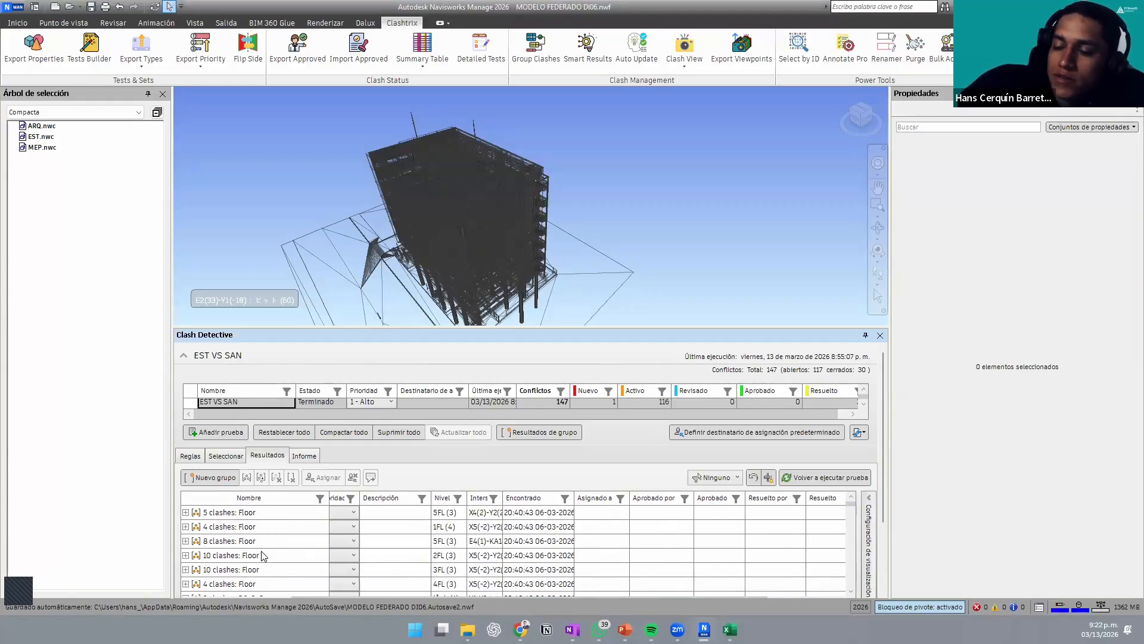
click(255, 517)
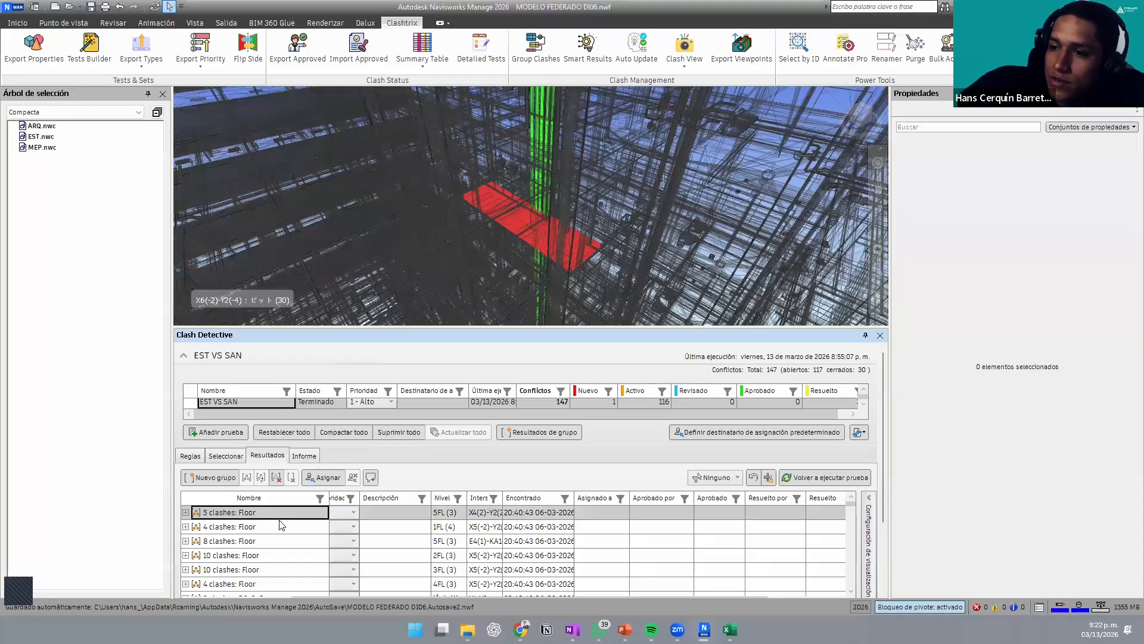
Step: Display the remaining Floor clash groups near the start of the results one after another in the model
click(278, 528)
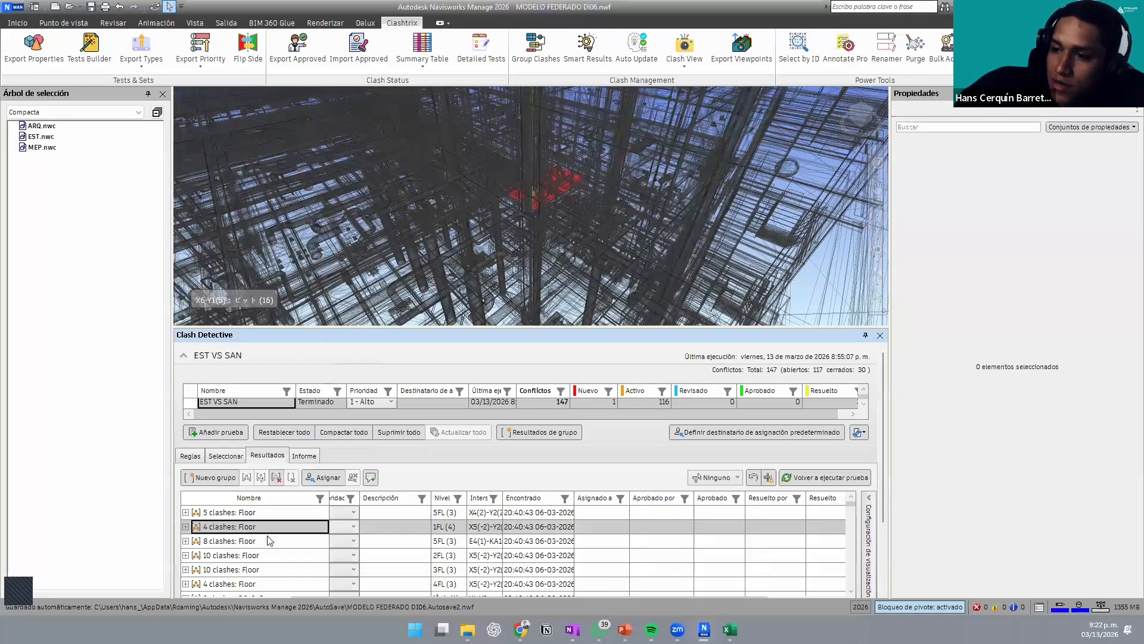
click(268, 541)
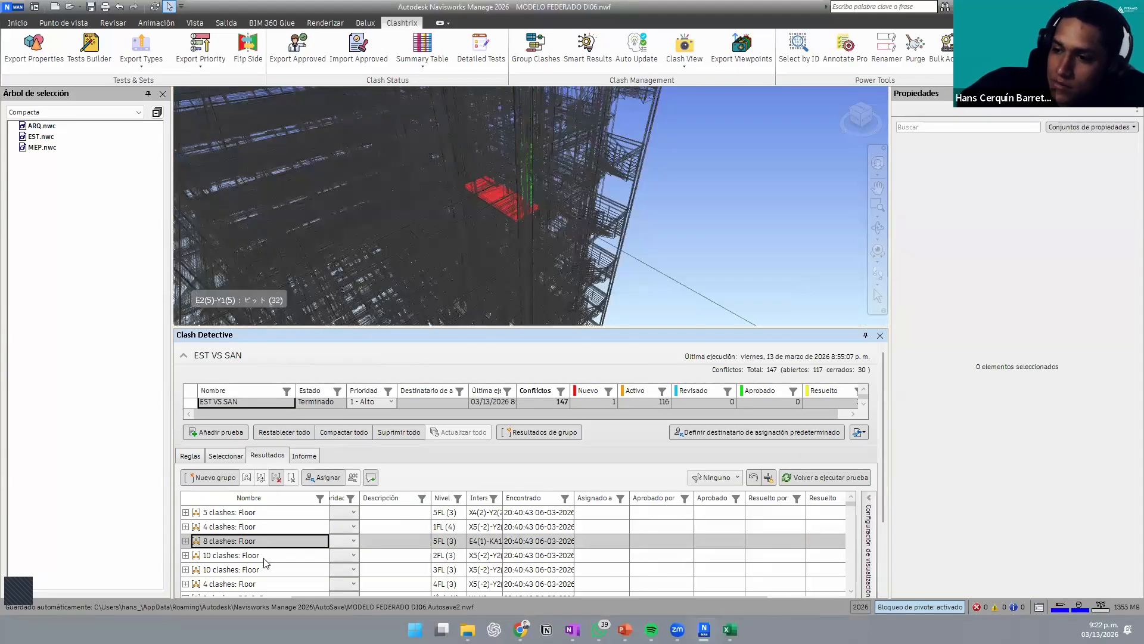
click(264, 557)
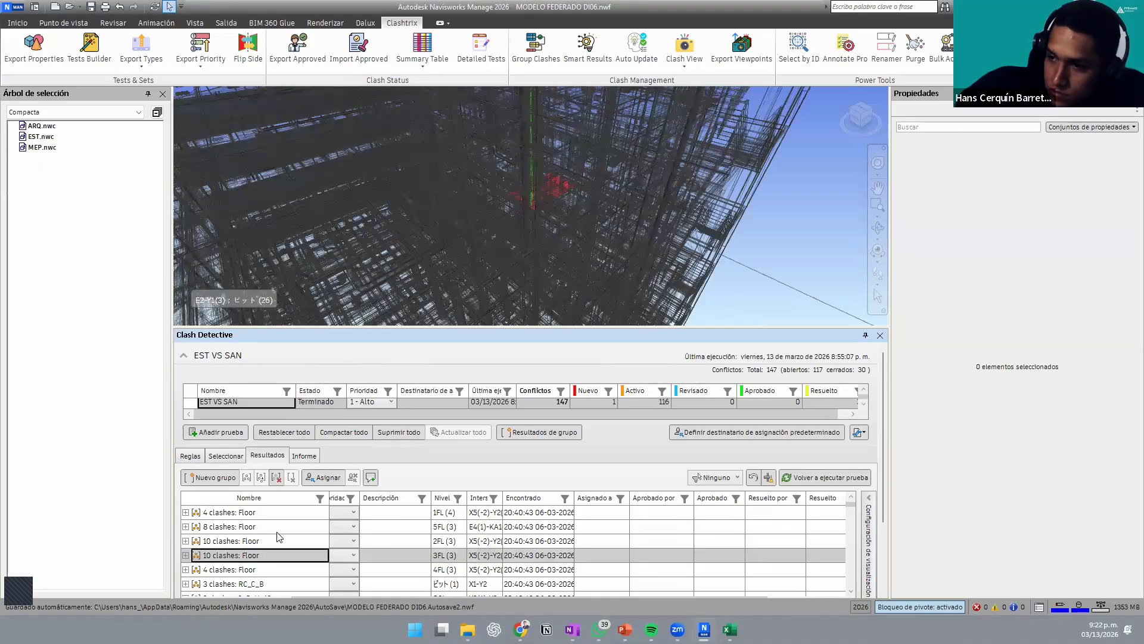
click(268, 571)
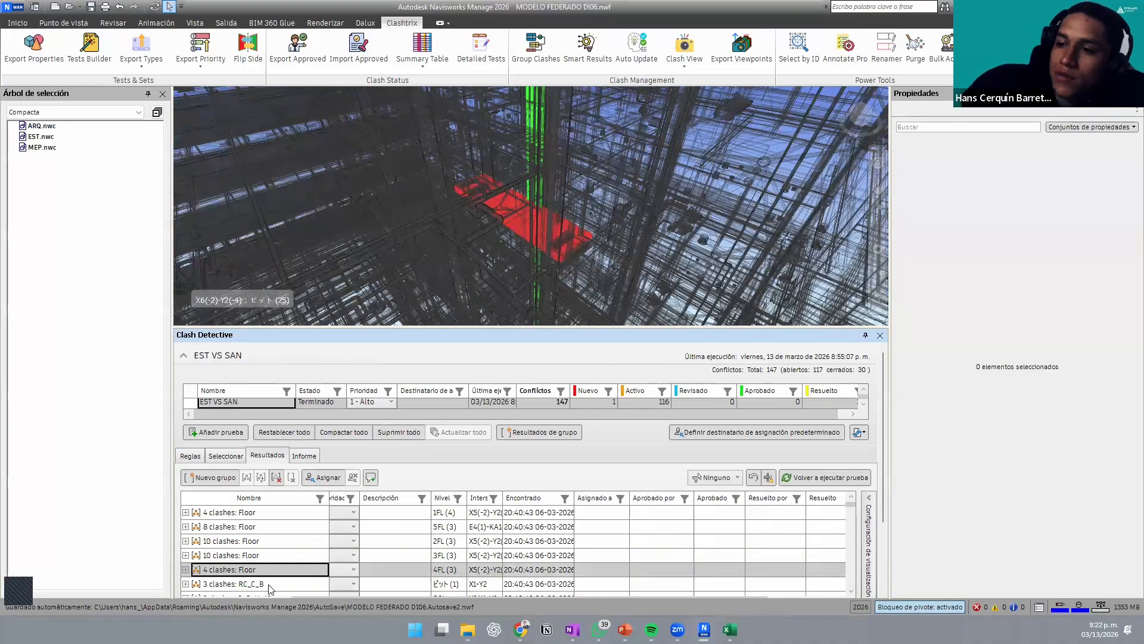
Step: Display the "3 clashes: RC_C_B" group and inspect its clashing element up close in the model
click(269, 585)
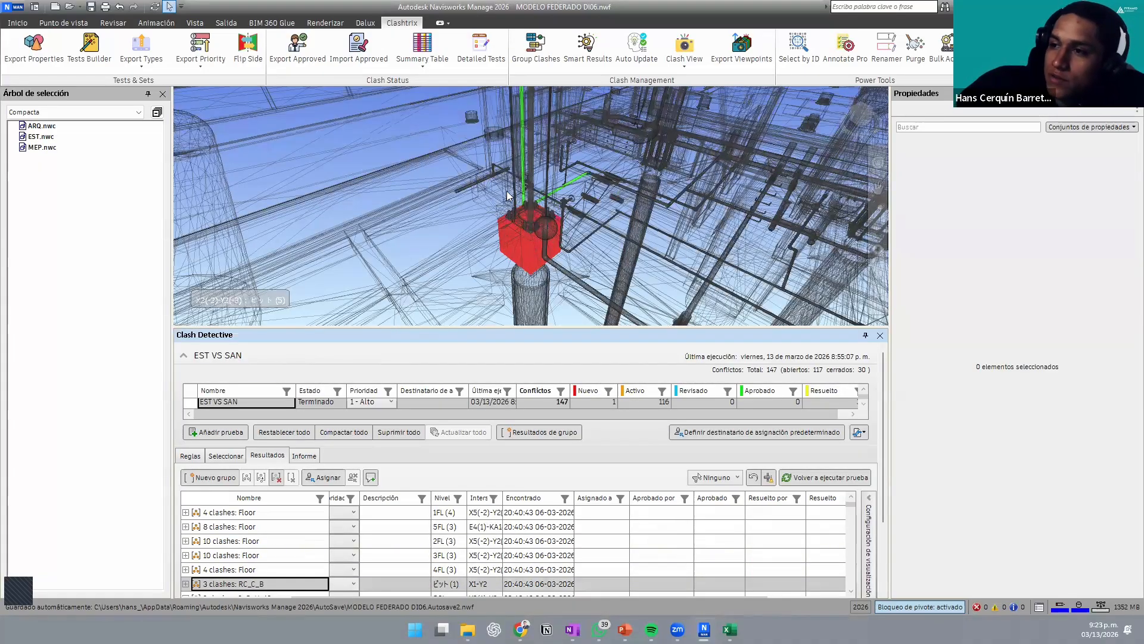
scroll(527, 204, up, 6)
middle_drag(479, 223, 638, 140)
scroll(672, 266, up, 1)
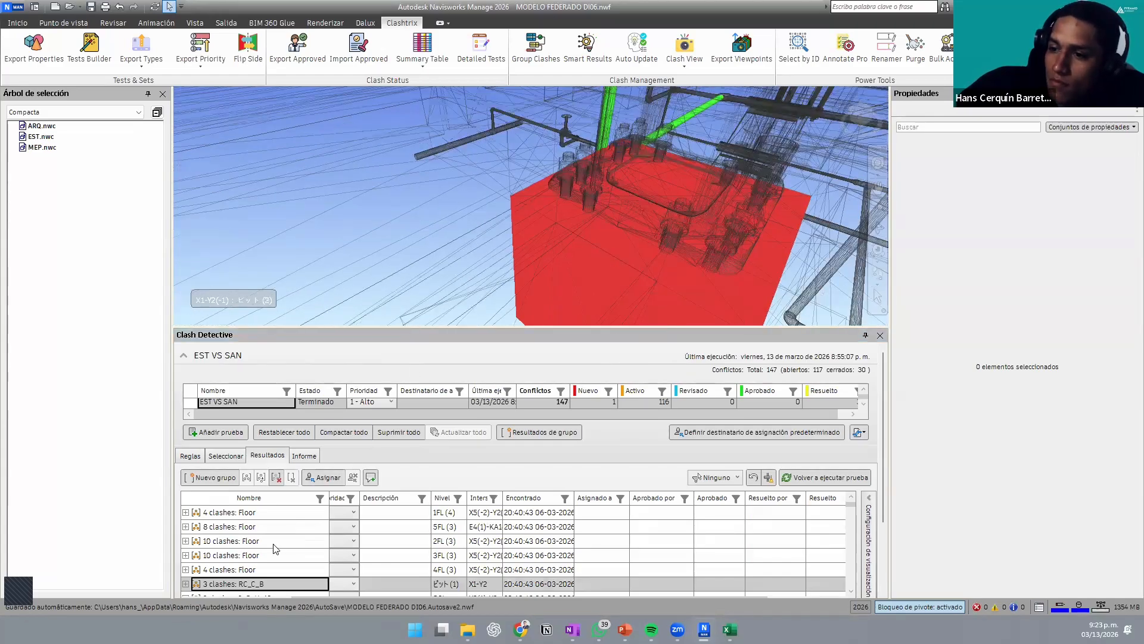
Step: Display the "9 clashes: S_B_H_1Sec" group and inspect the pipes crossing the beam in the model
scroll(262, 553, down, 4)
click(227, 571)
click(239, 556)
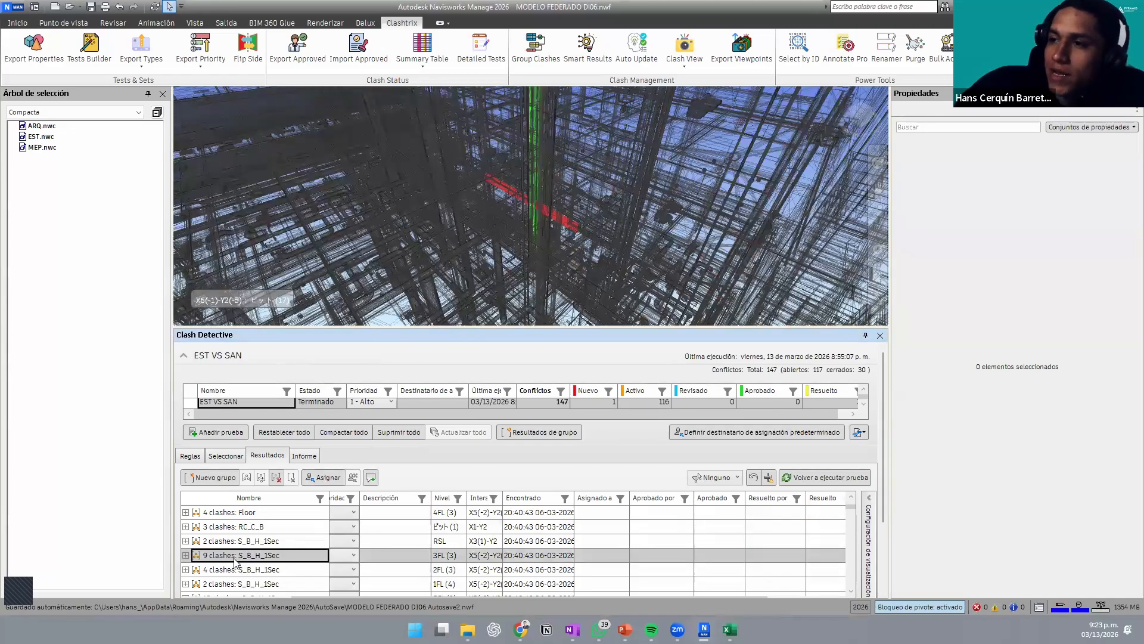
scroll(544, 204, up, 8)
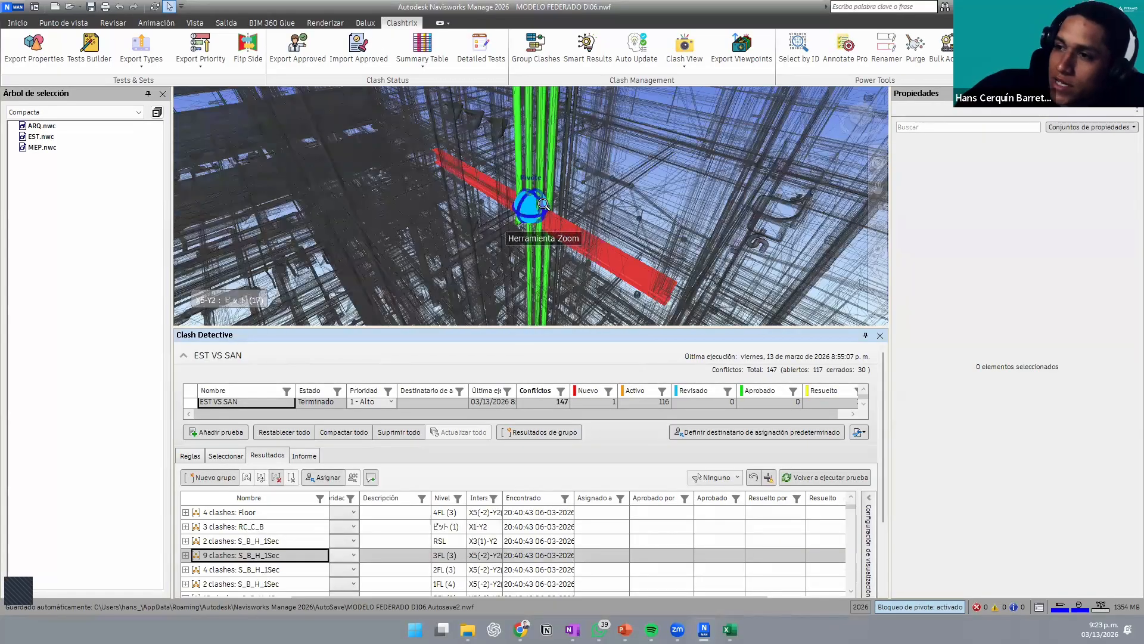
scroll(544, 203, down, 8)
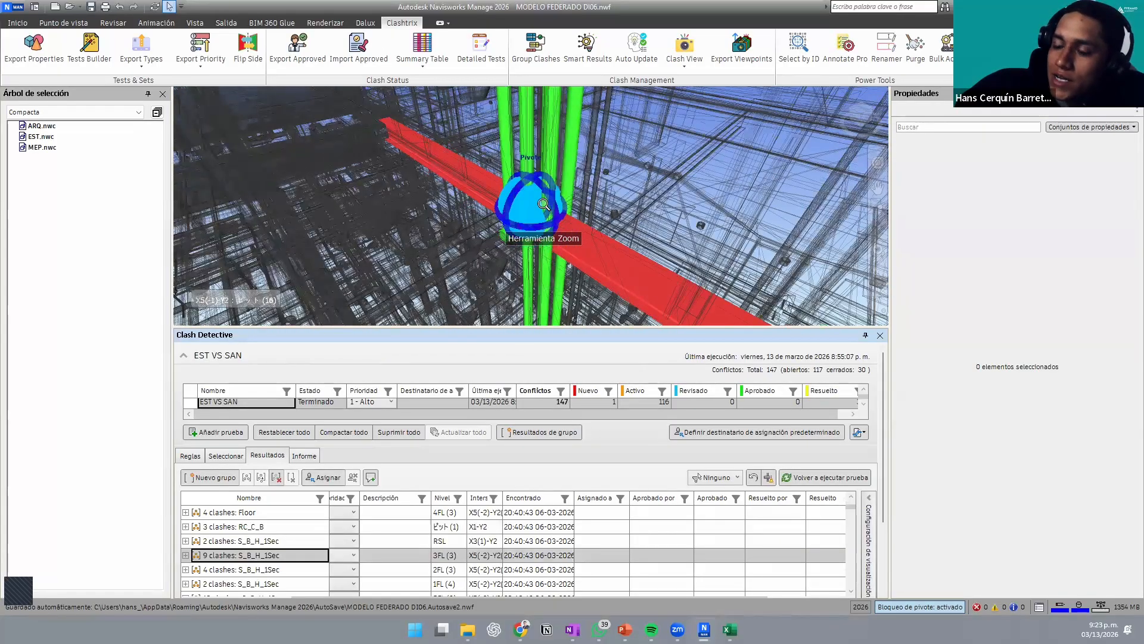
Step: Look through the full EST VS SAN results list, checking the clash groups and the individual clashes left ungrouped
scroll(244, 553, down, 5)
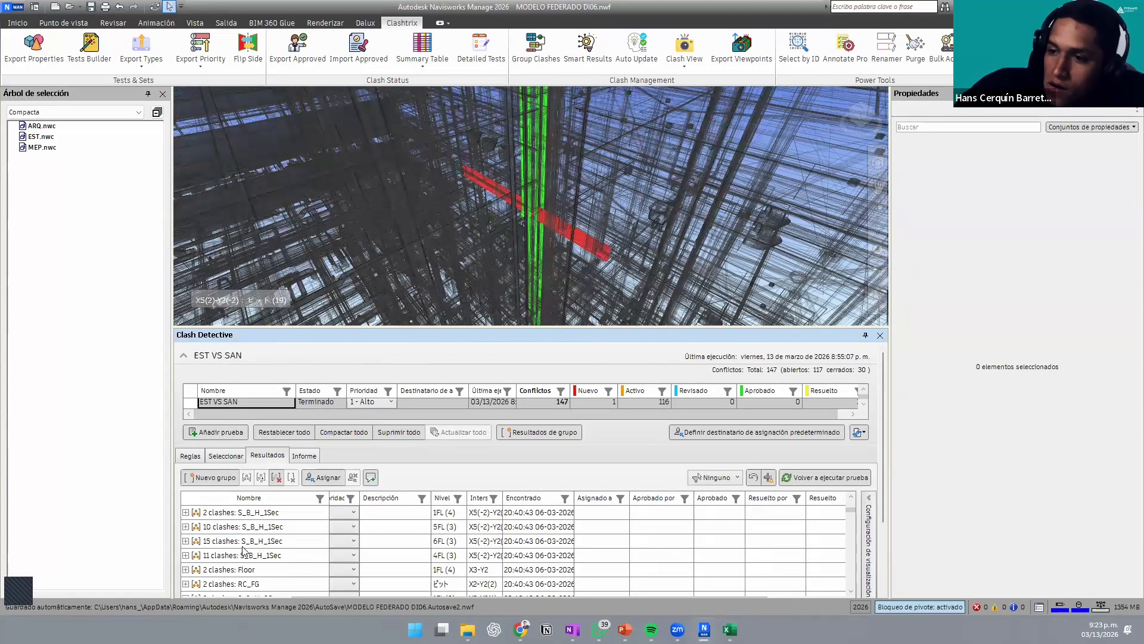
scroll(245, 554, down, 6)
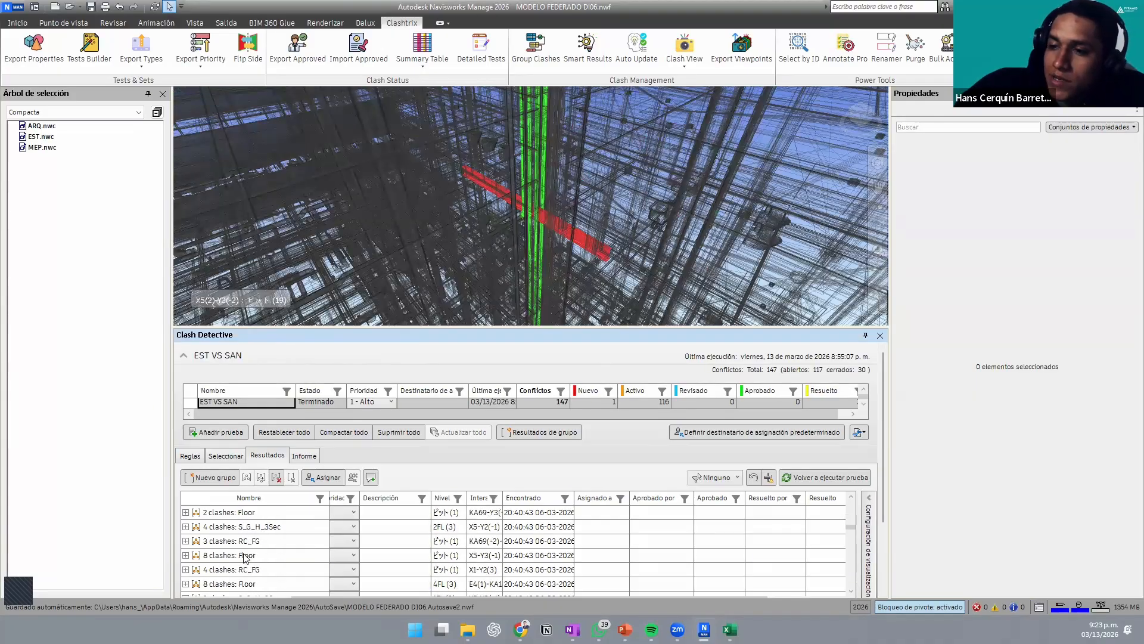
scroll(245, 556, down, 6)
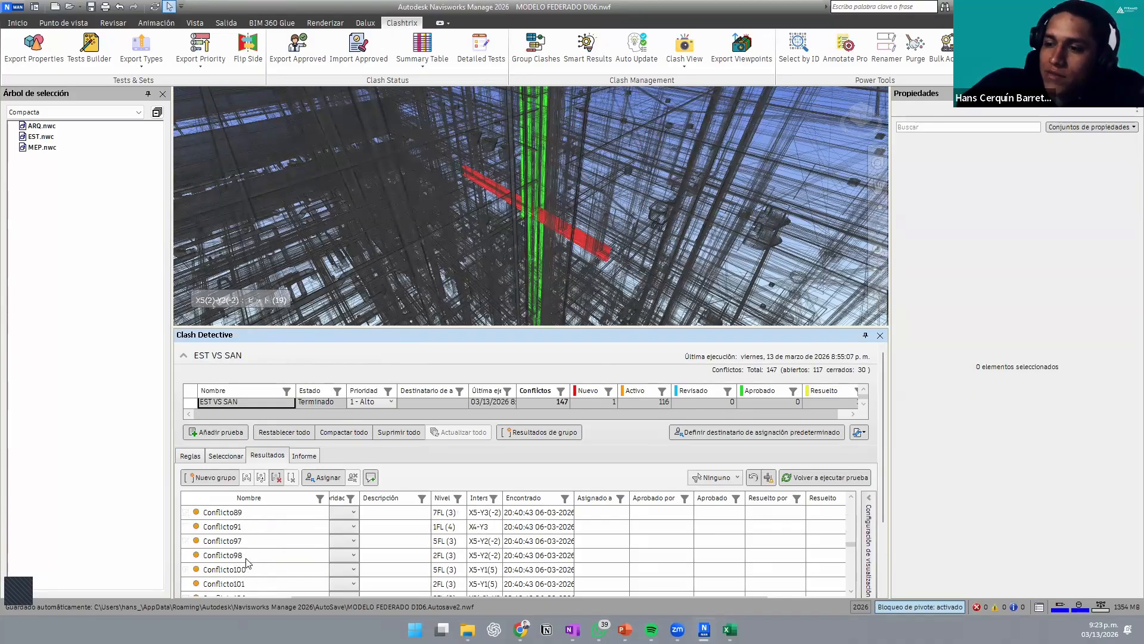
scroll(246, 562, up, 5)
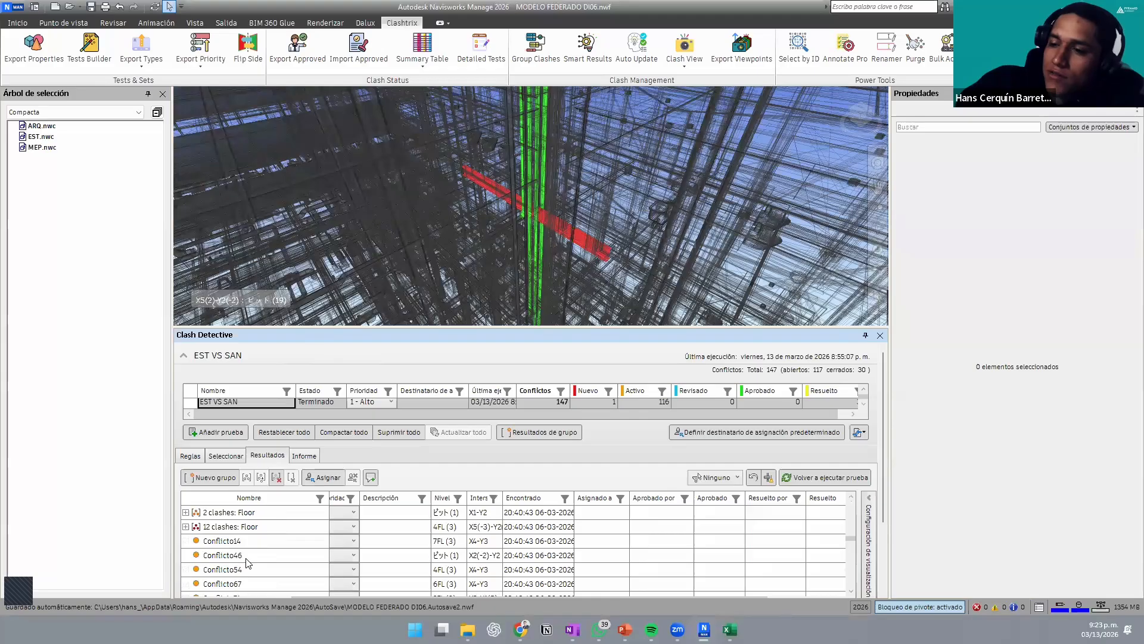
scroll(248, 562, down, 2)
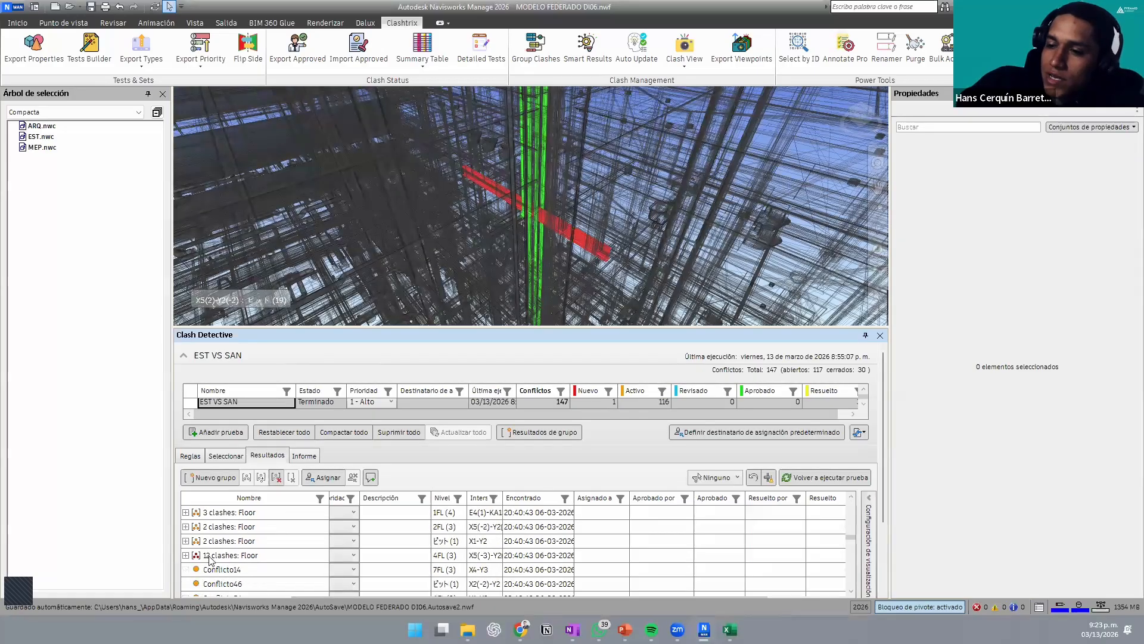
scroll(268, 556, up, 5)
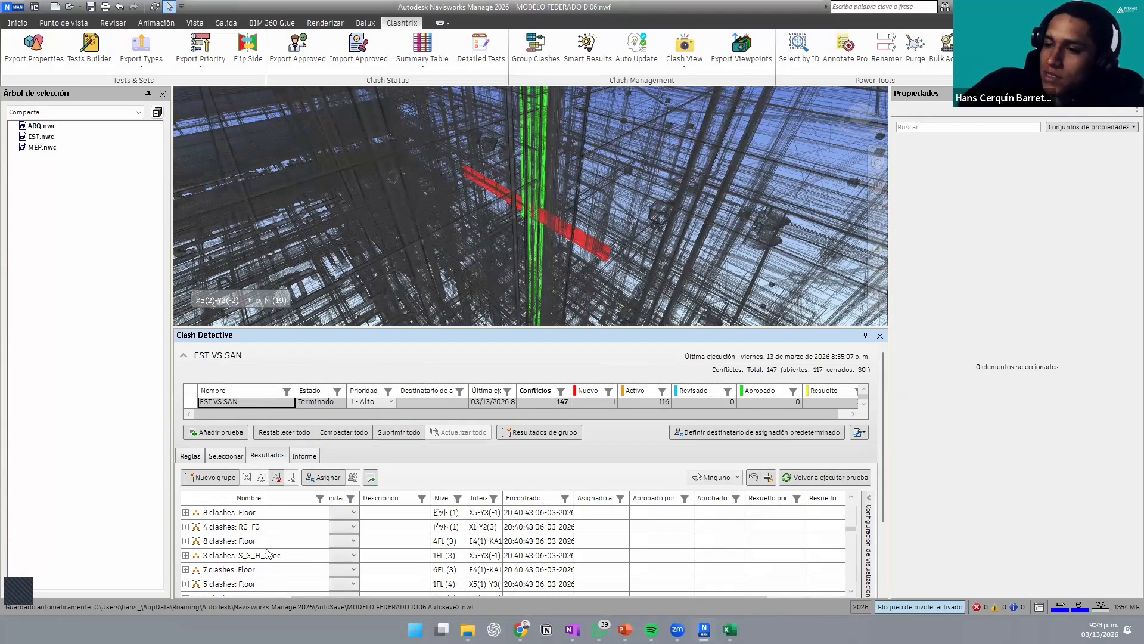
scroll(269, 555, down, 3)
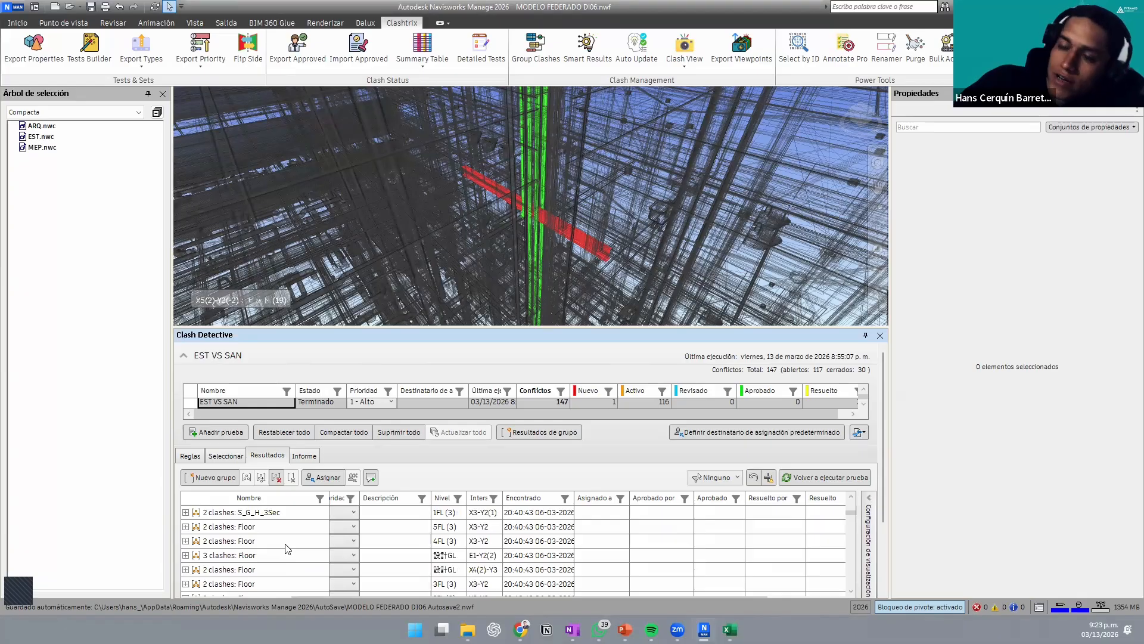
scroll(290, 530, down, 3)
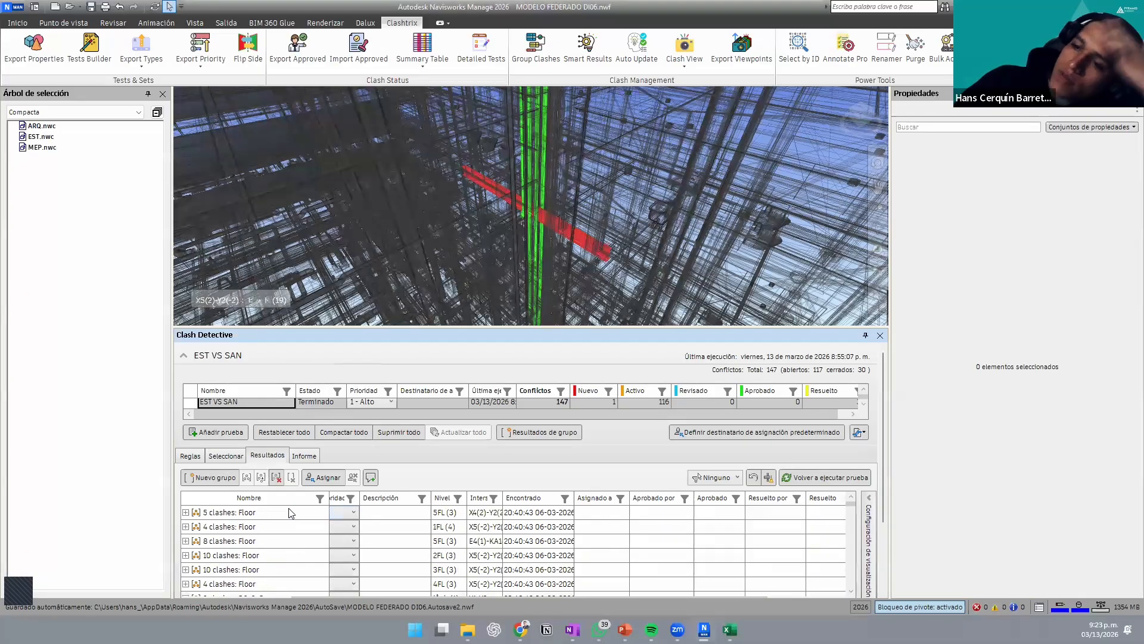
Step: Try to export the detailed EST VS SAN test to the TRABAJO > CLASES PA > CURSO 05 > CLASE 06 folder
click(479, 58)
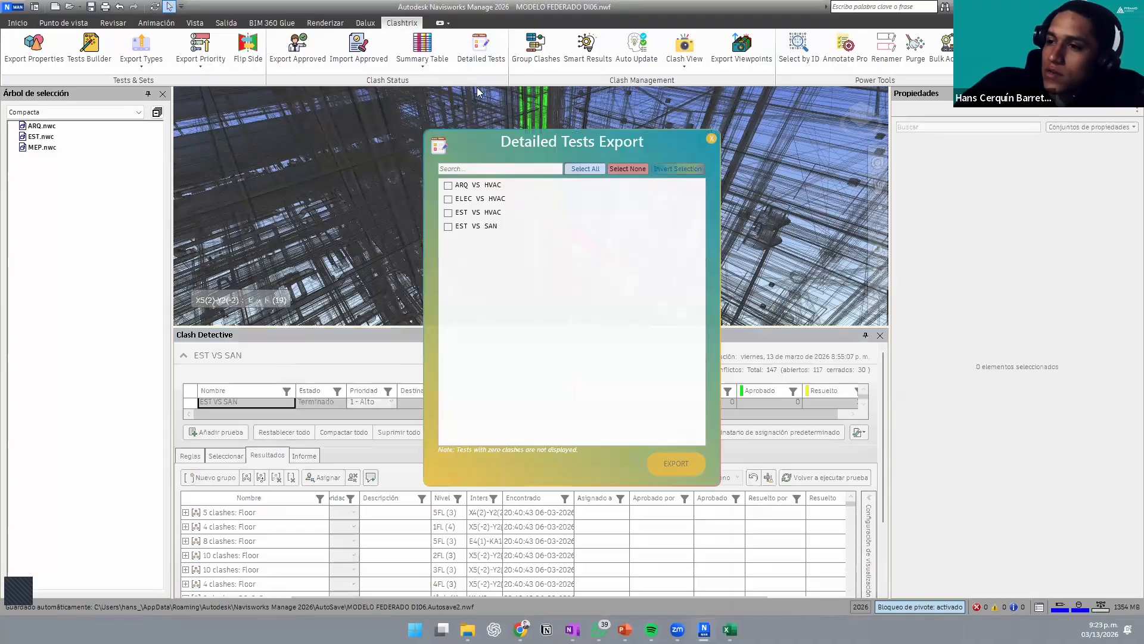
click(448, 226)
click(668, 465)
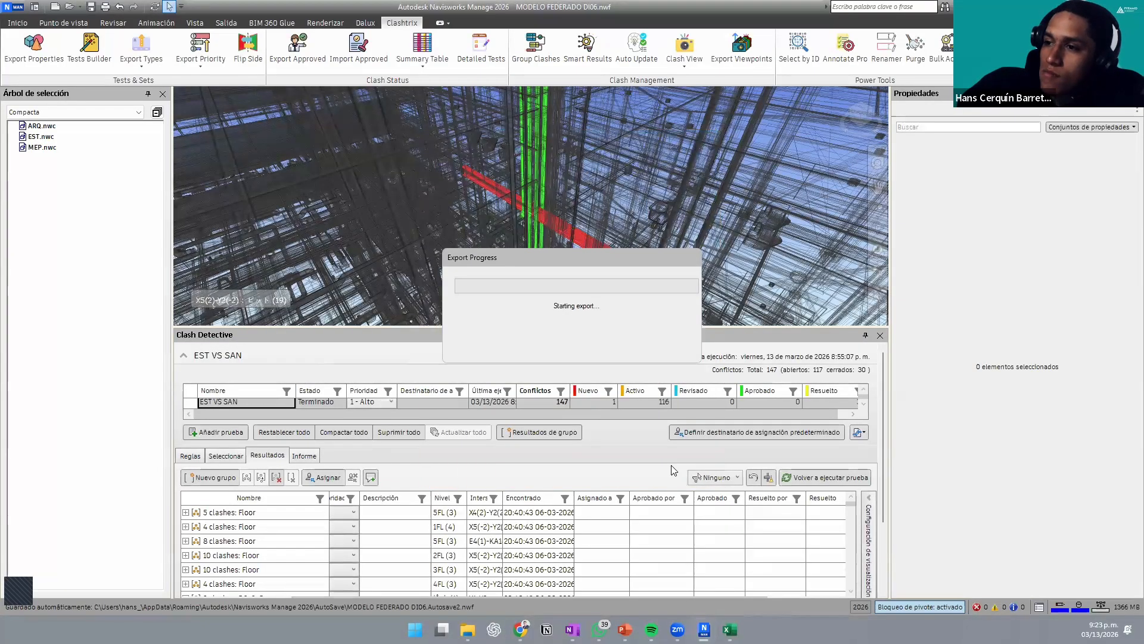
scroll(525, 426, down, 6)
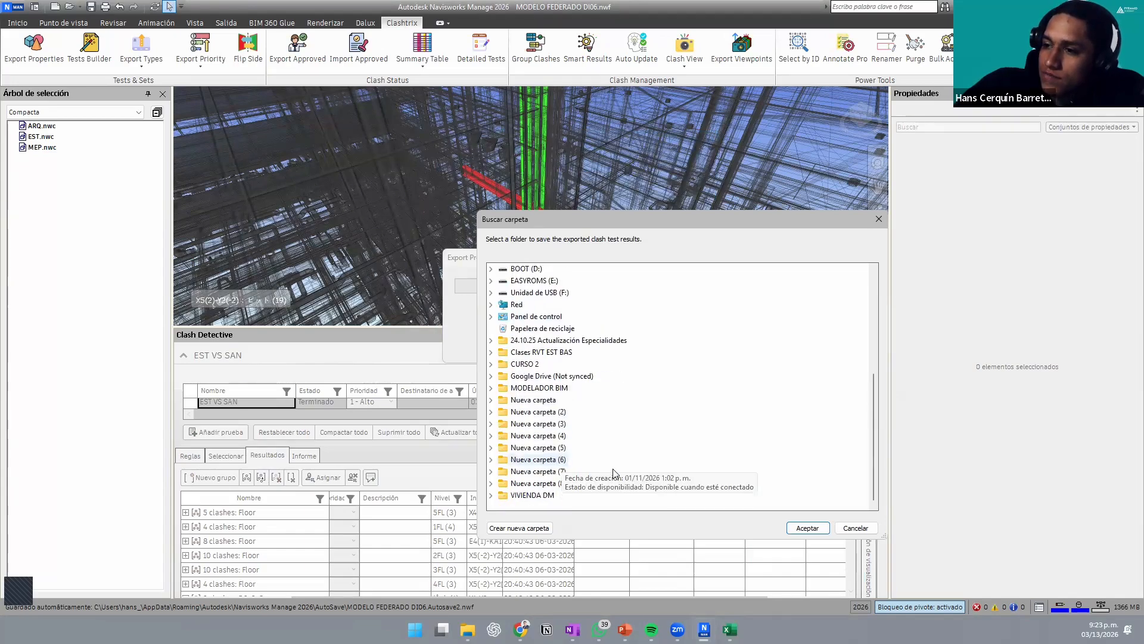
scroll(539, 307, up, 6)
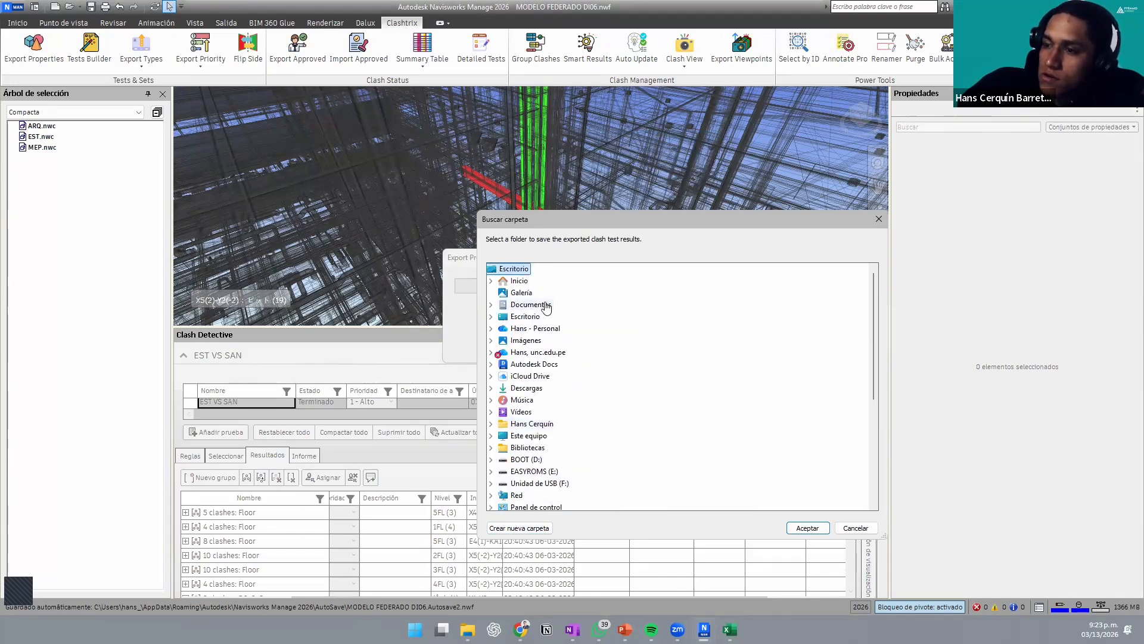
double_click(535, 328)
scroll(539, 358, down, 5)
double_click(537, 412)
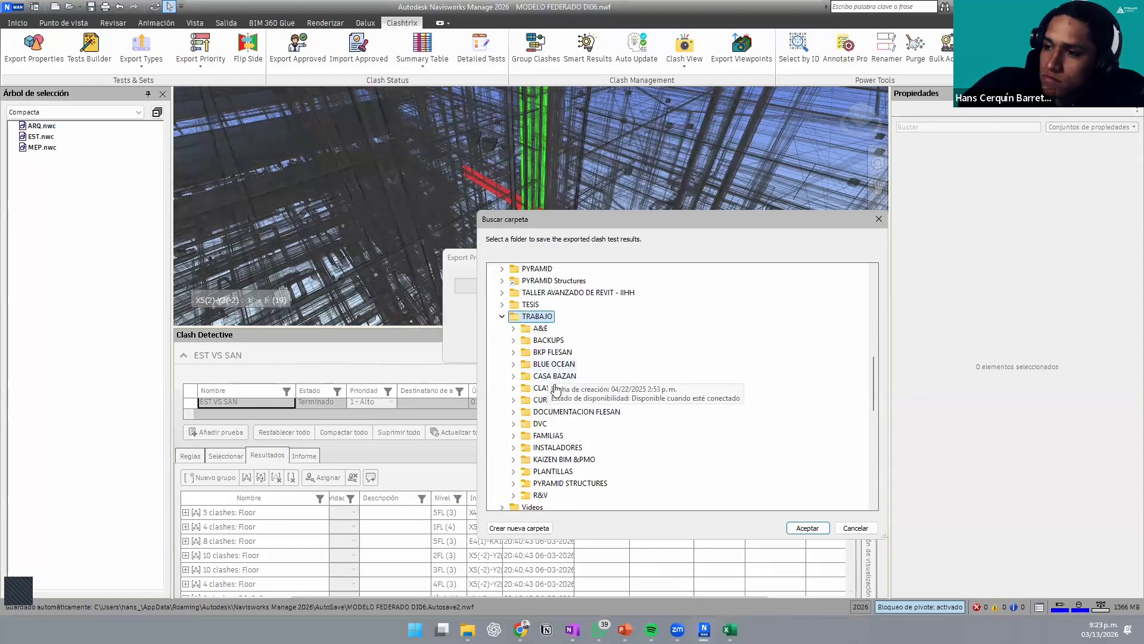
double_click(550, 388)
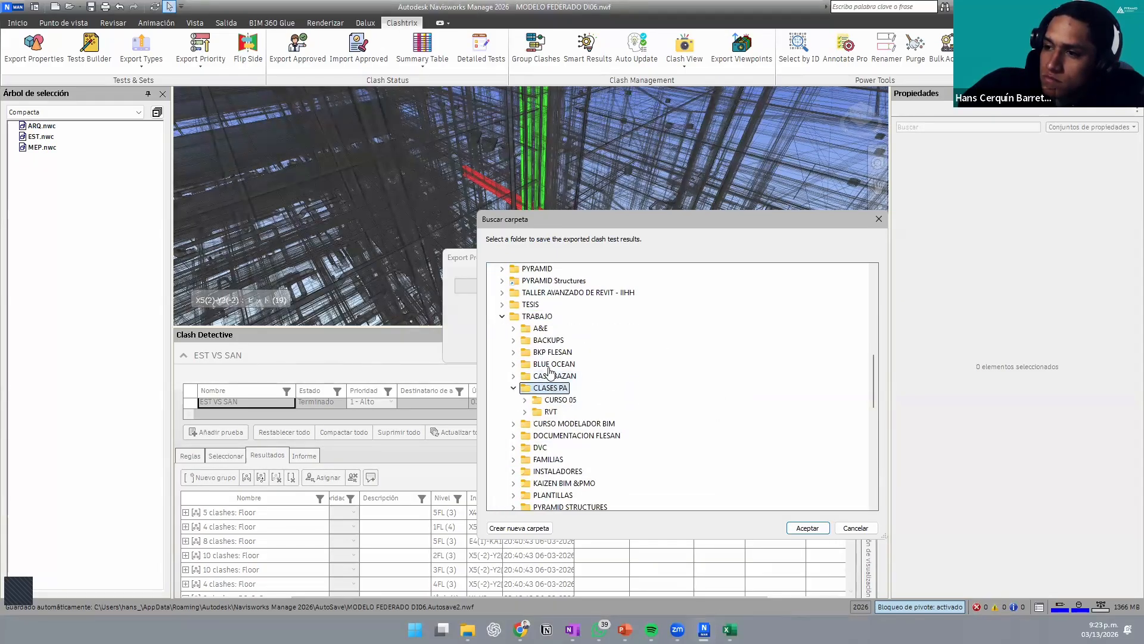
double_click(549, 401)
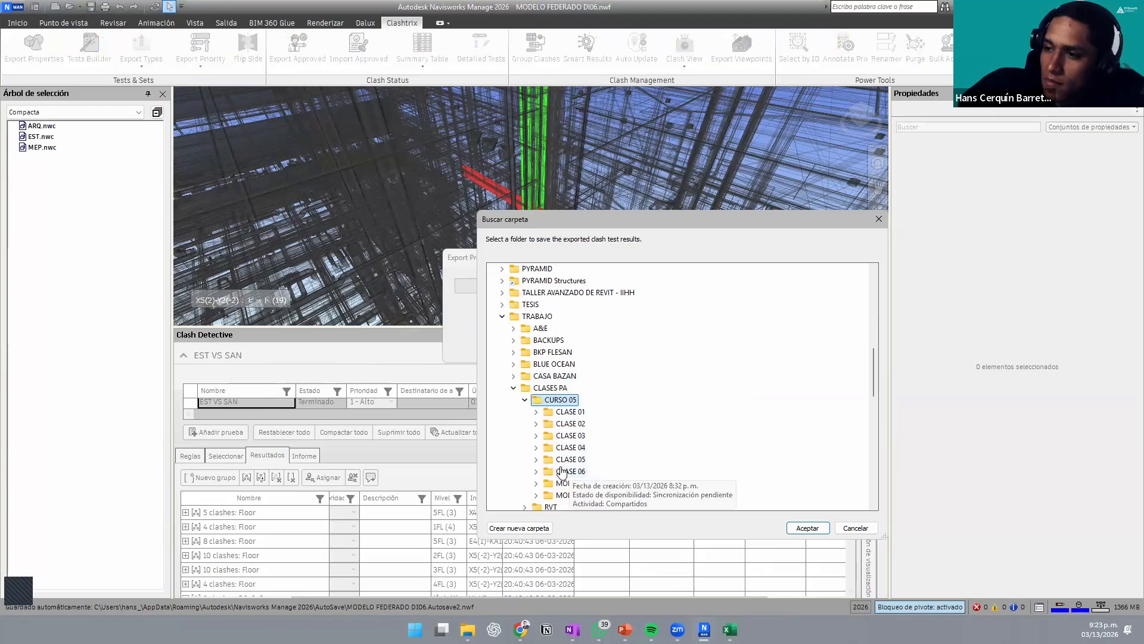
click(803, 530)
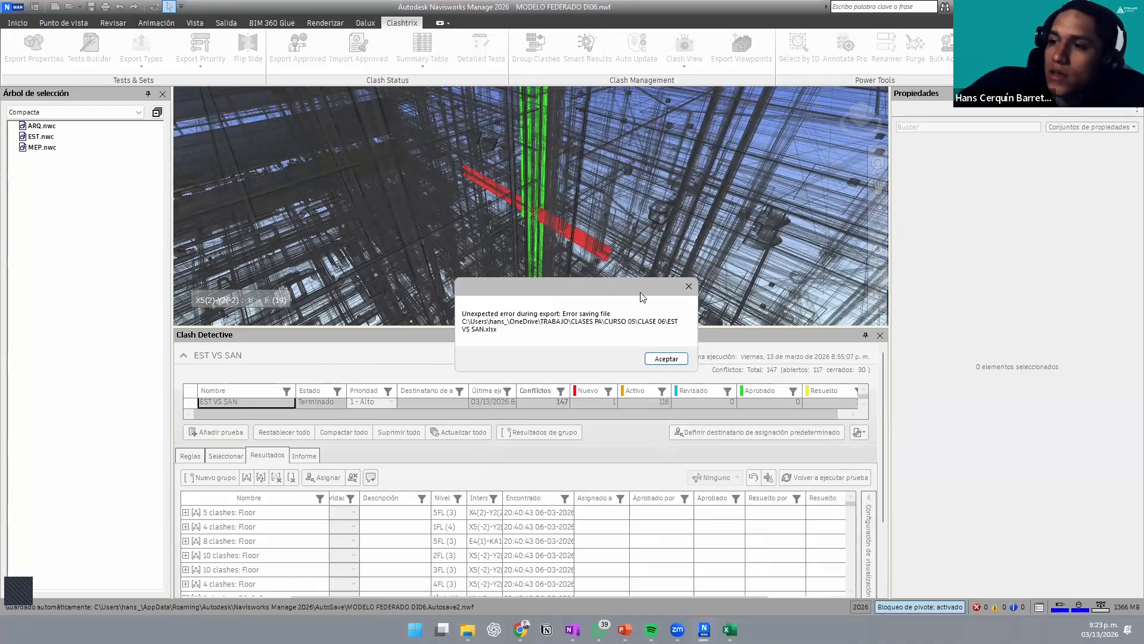
click(666, 359)
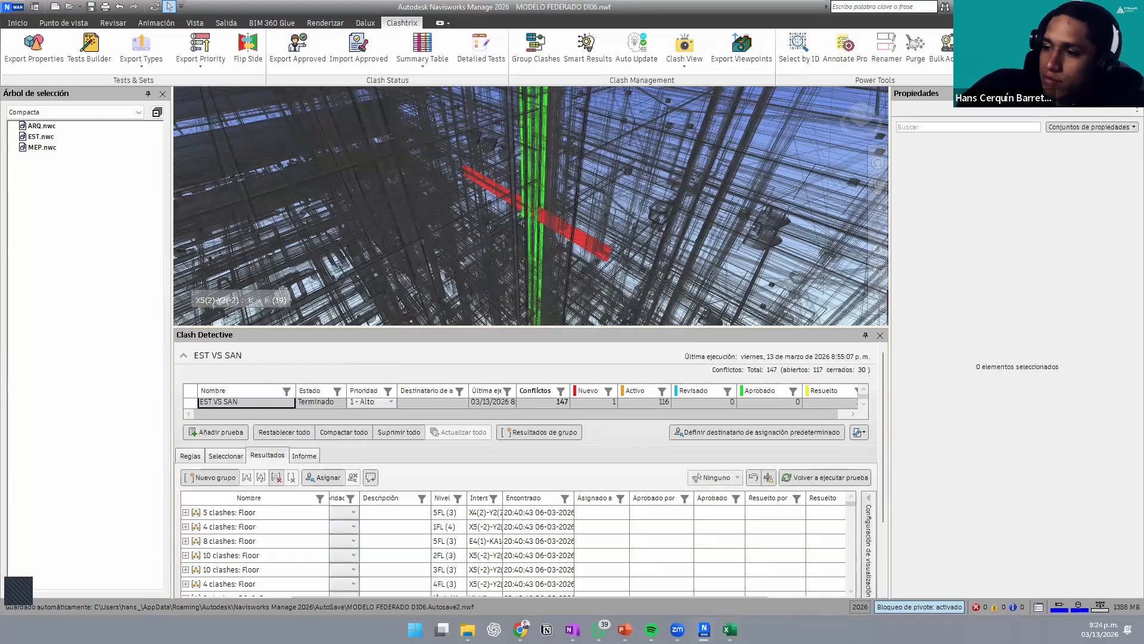
Step: Switch to Excel and save a copy of the EST VS SAN workbook as "EST VS SAN V1" in the CLASE 06 folder
click(730, 629)
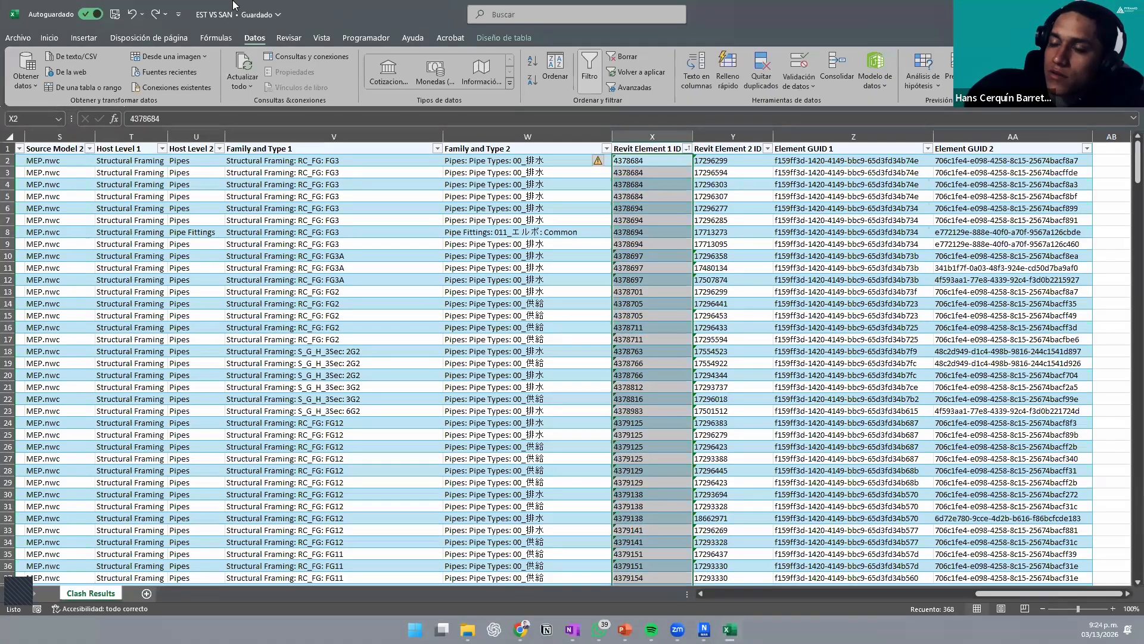
click(24, 40)
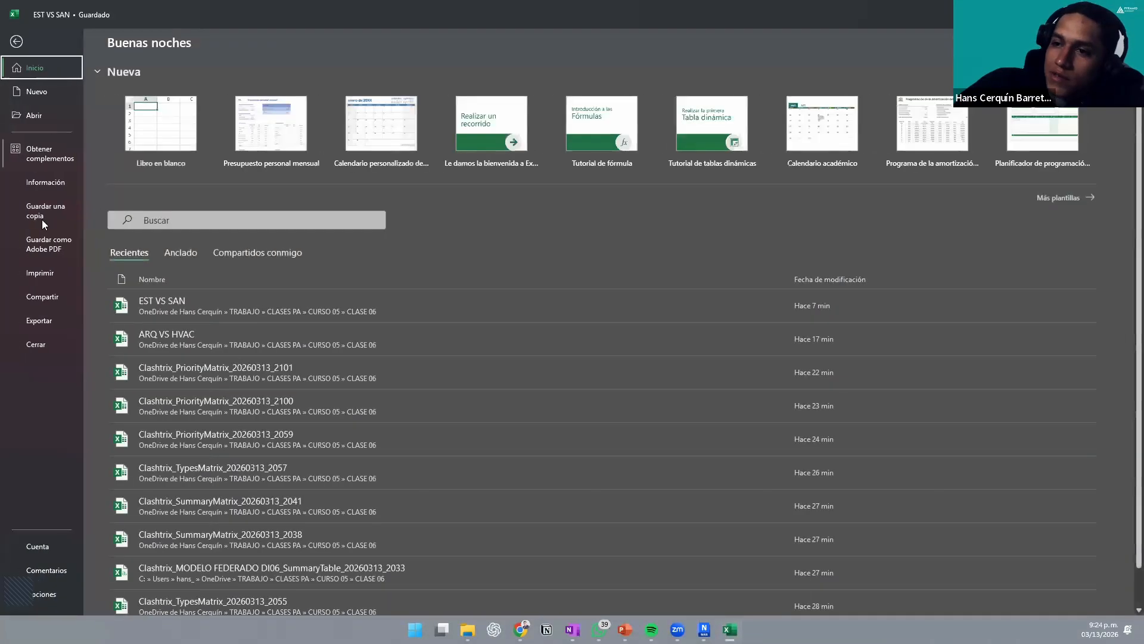
click(45, 220)
click(131, 338)
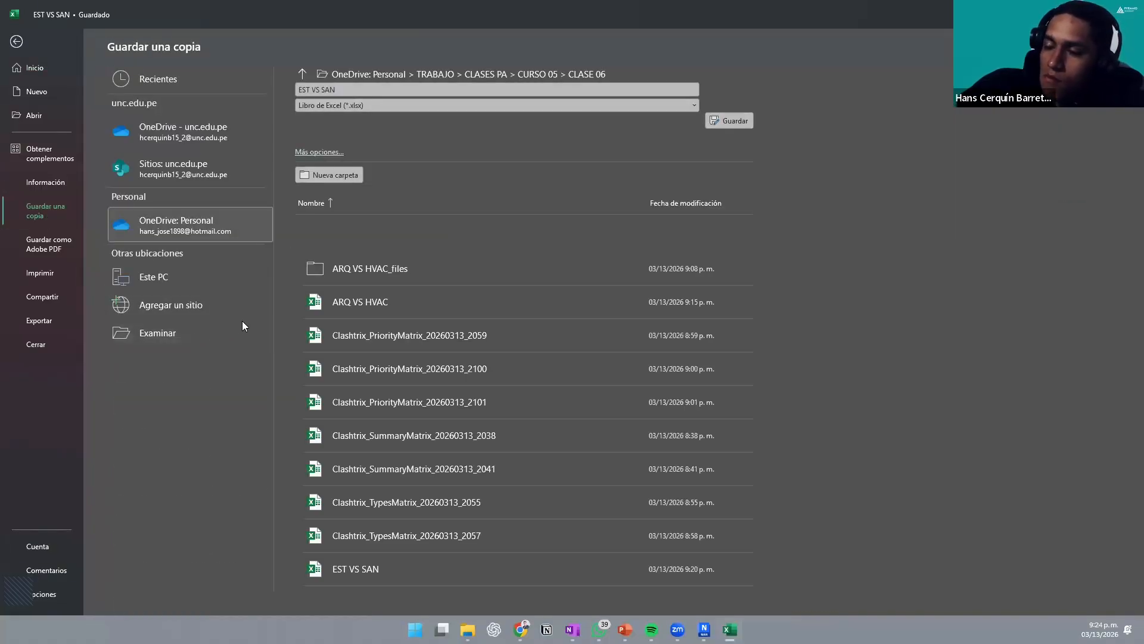
click(146, 236)
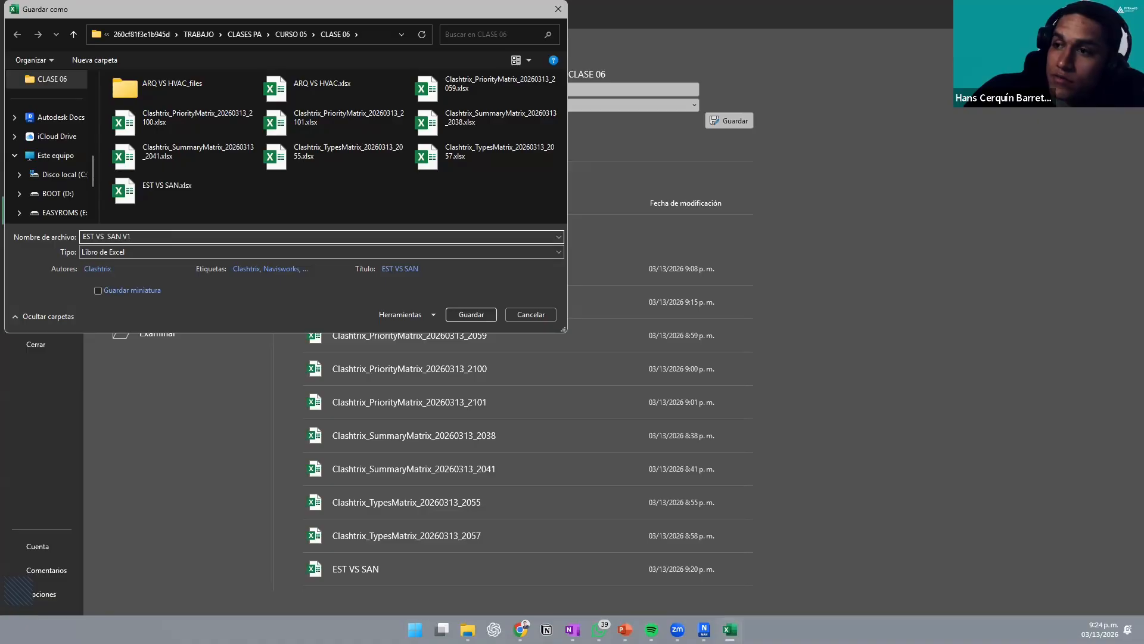
key(Return)
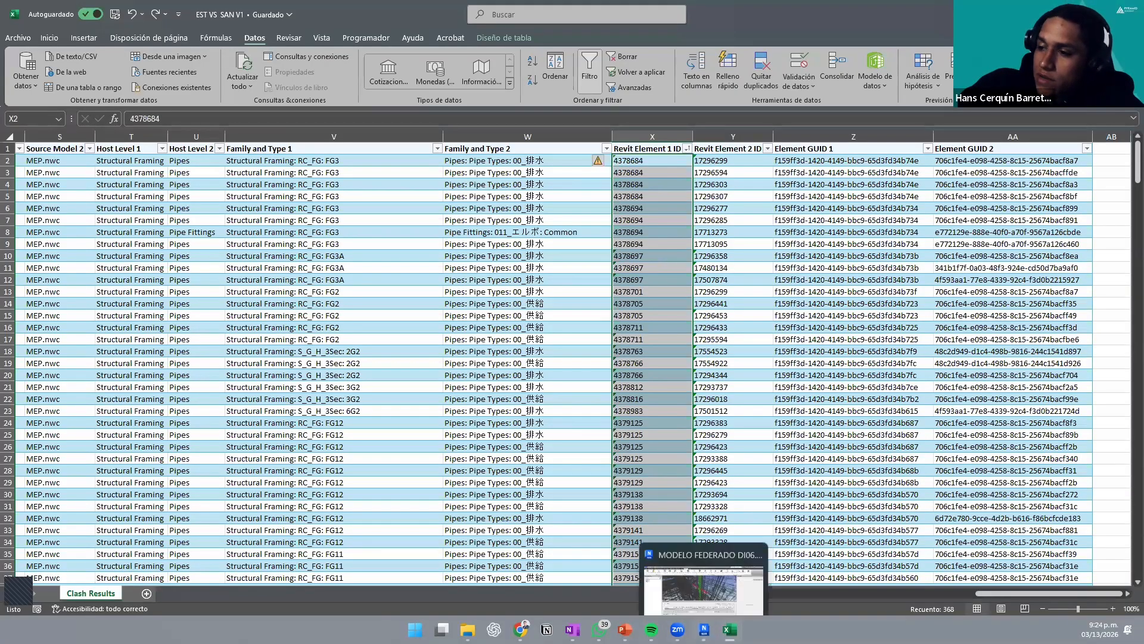
Step: Switch to Navisworks and start a detailed export of only the EST VS SAN clash test
click(704, 629)
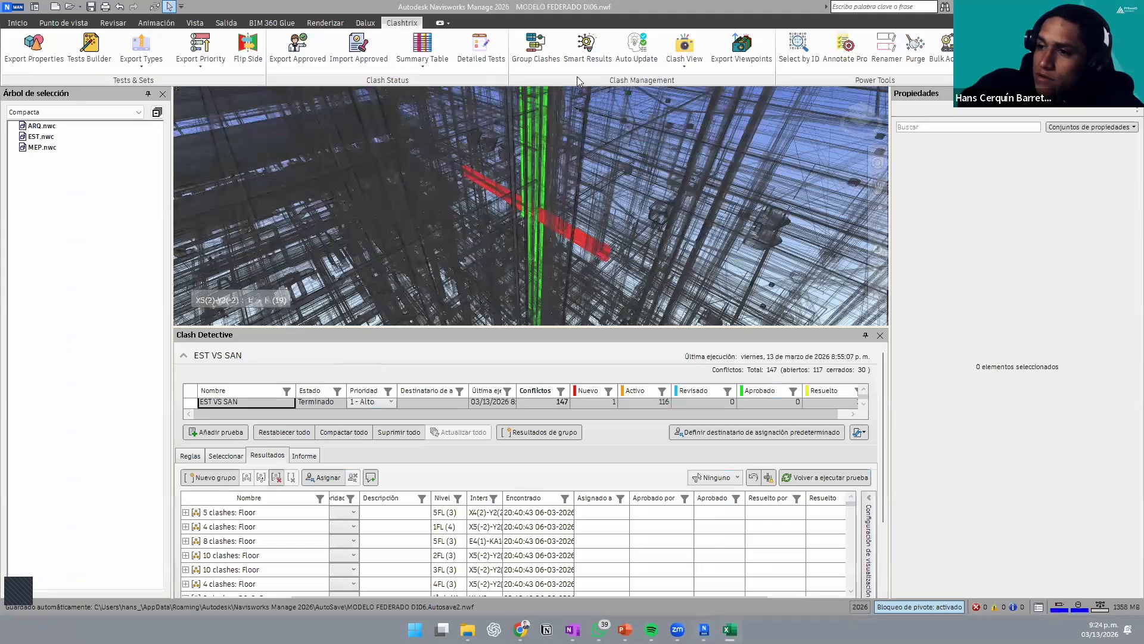
click(483, 50)
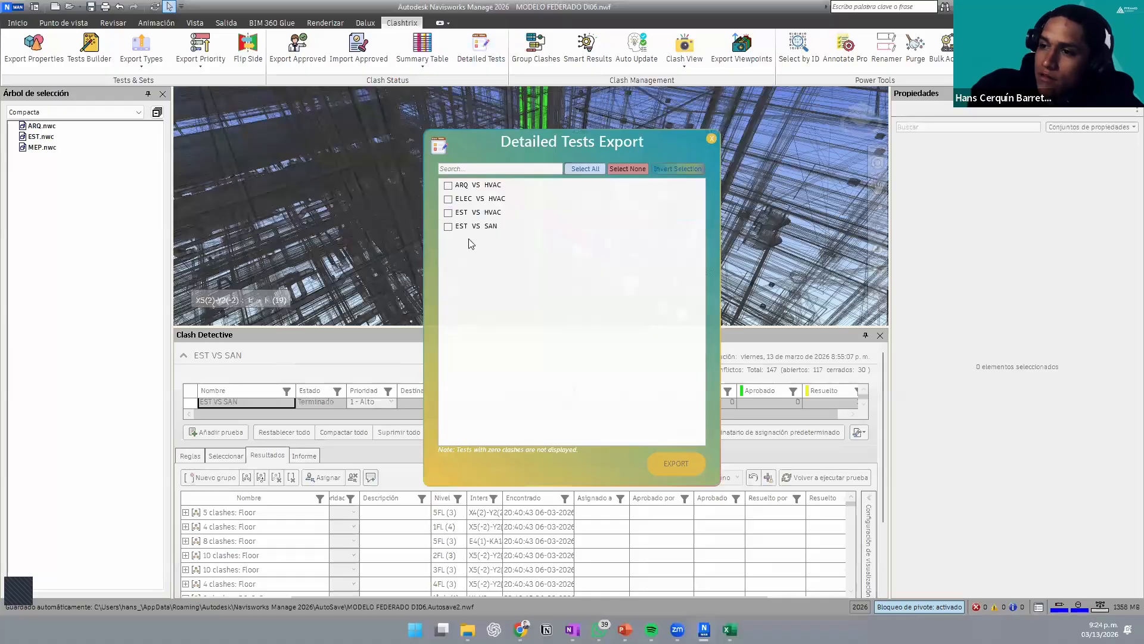
click(448, 226)
click(664, 472)
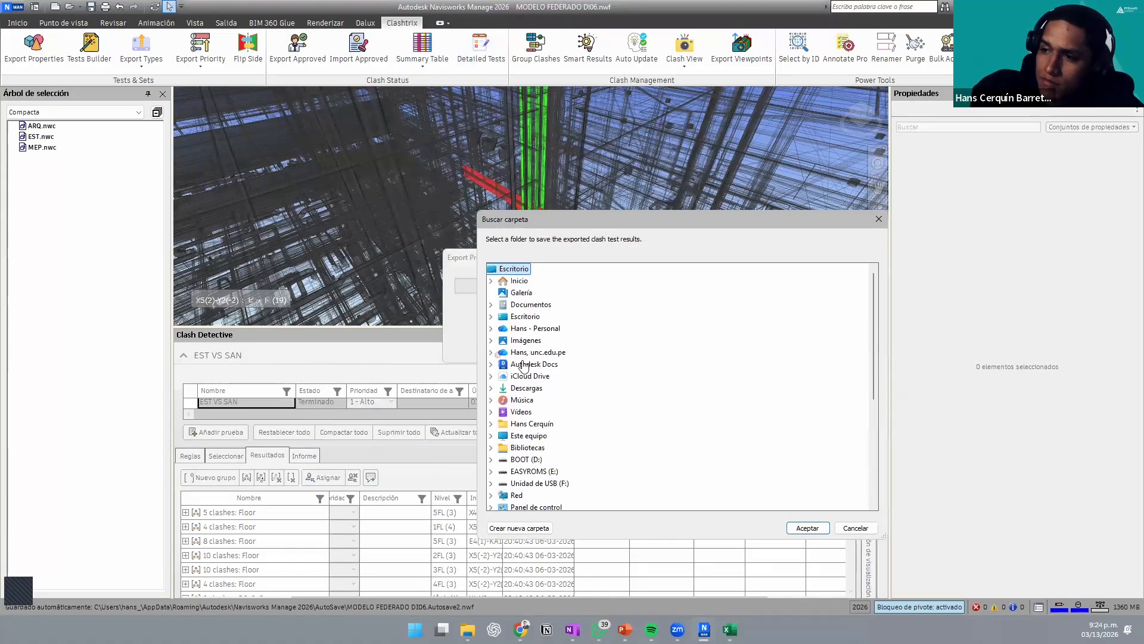
Step: Export the test results to the TRABAJO > CLASES PA > CURSO 05 > CLASE 06 folder in the personal OneDrive
scroll(518, 365, down, 3)
scroll(514, 358, up, 2)
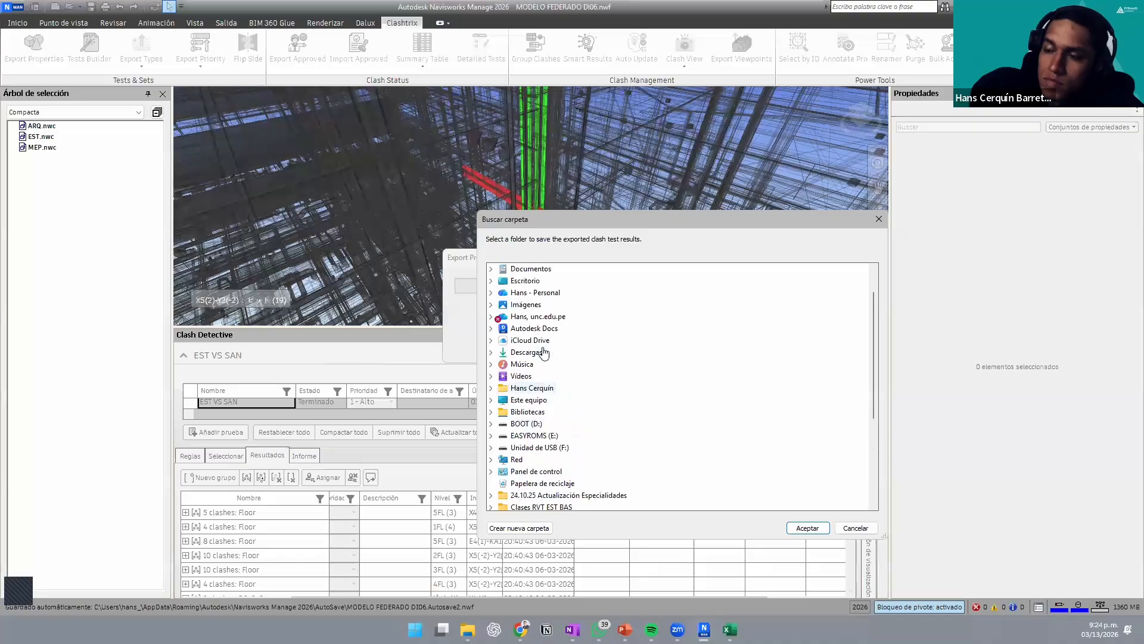
double_click(538, 293)
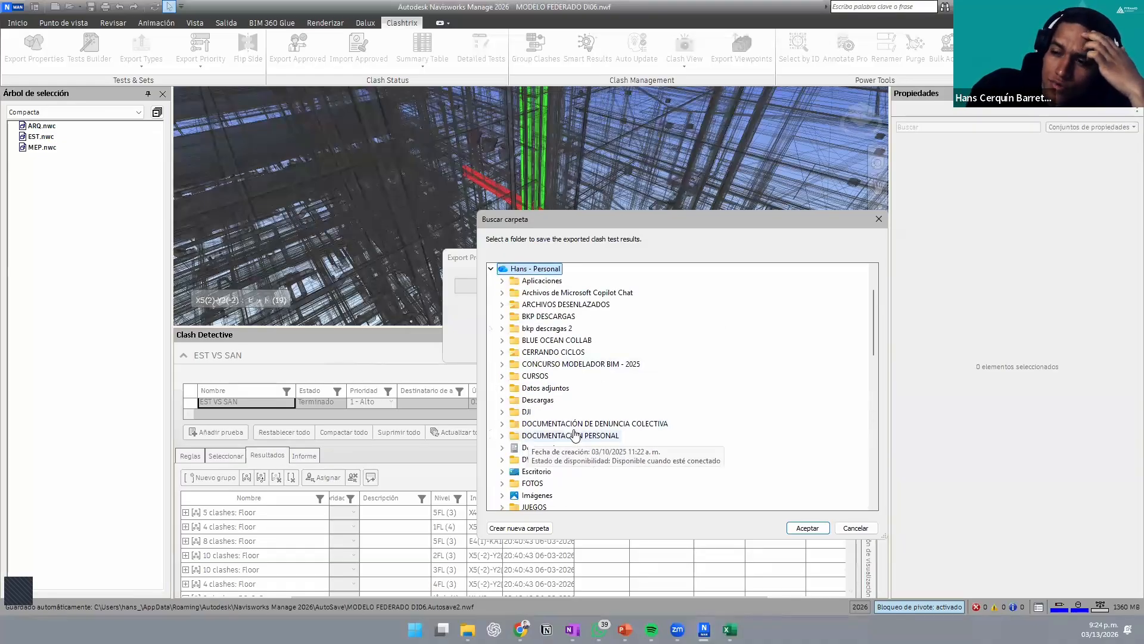
scroll(537, 418, down, 5)
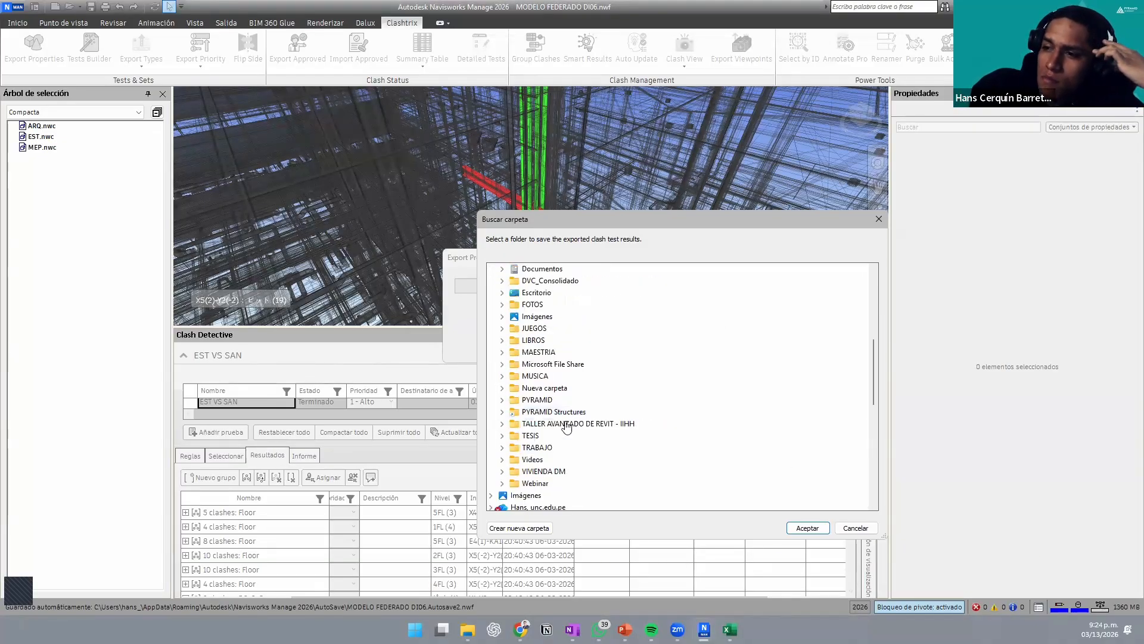
double_click(534, 447)
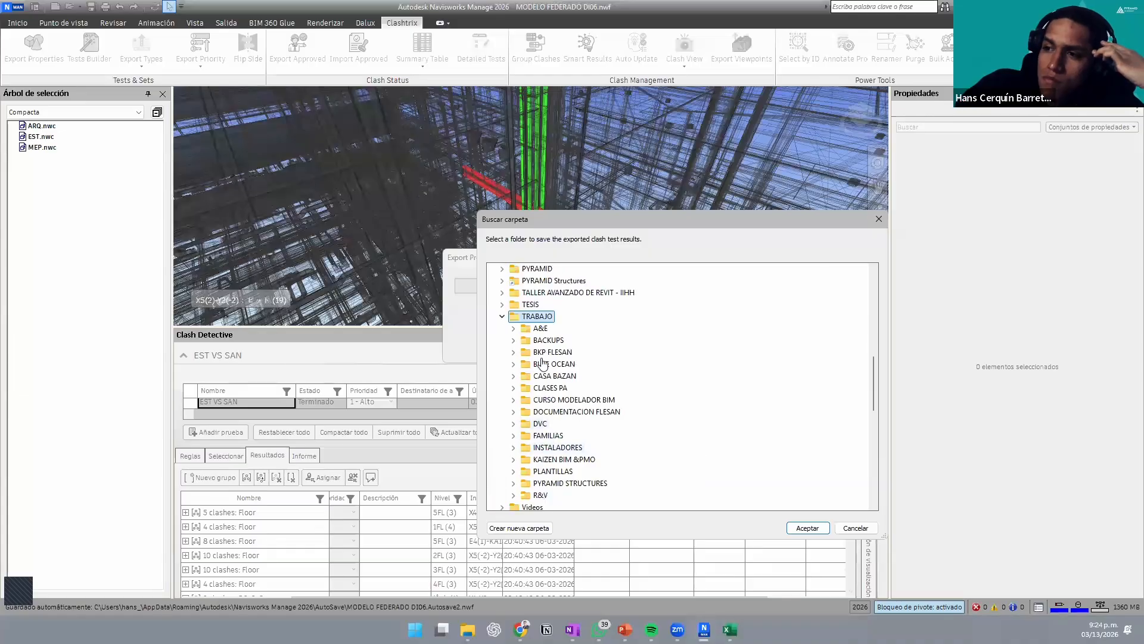
scroll(560, 425, down, 2)
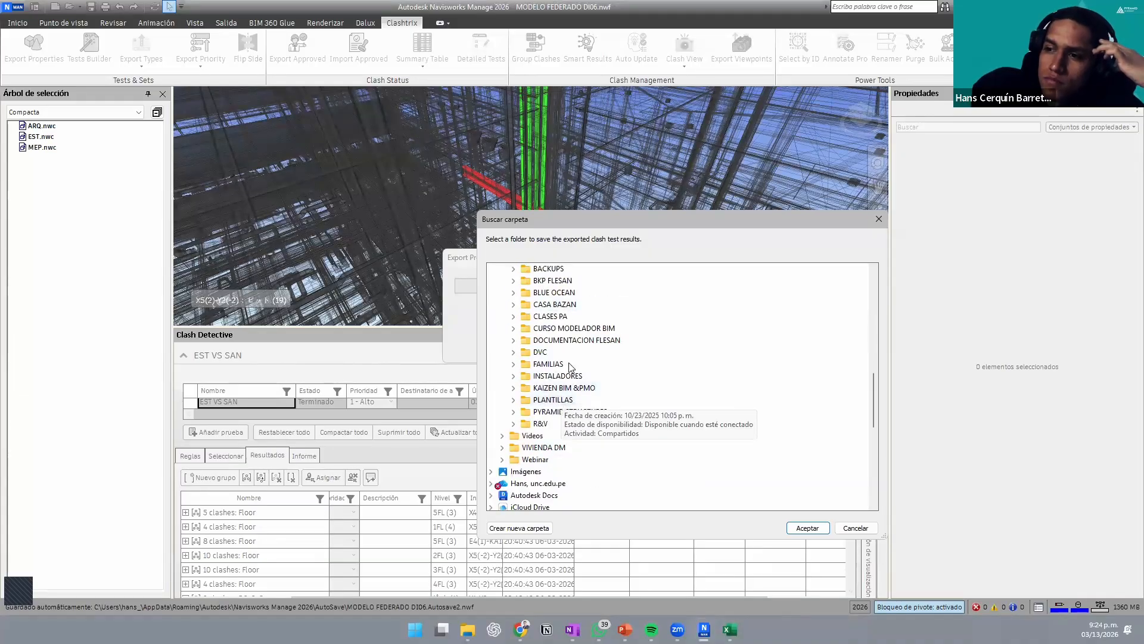
scroll(582, 391, up, 3)
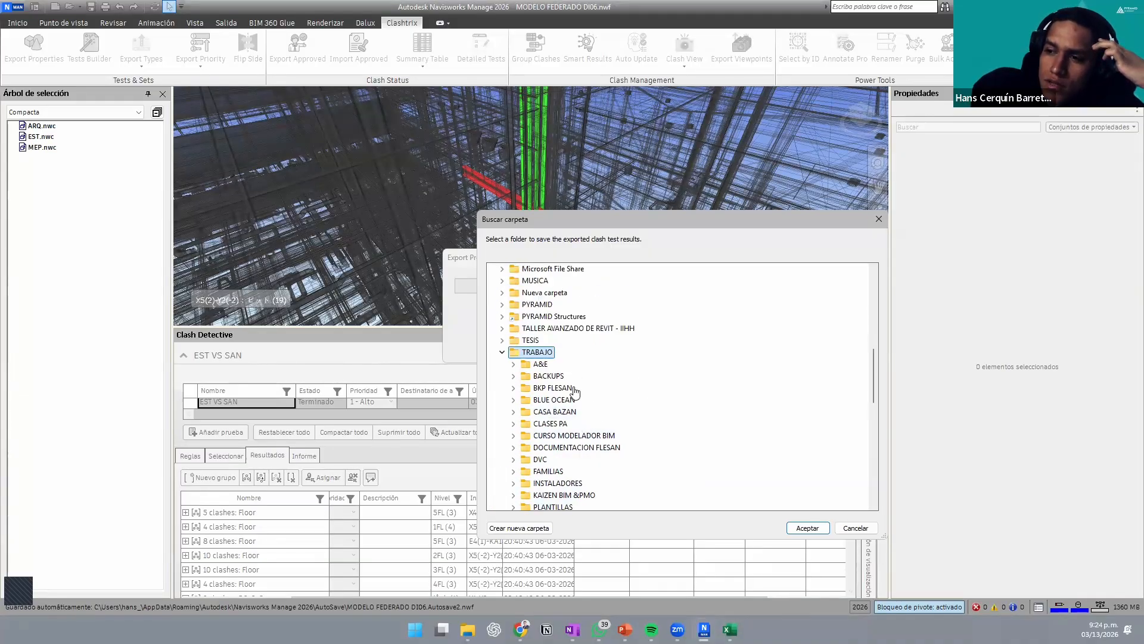
scroll(574, 390, down, 3)
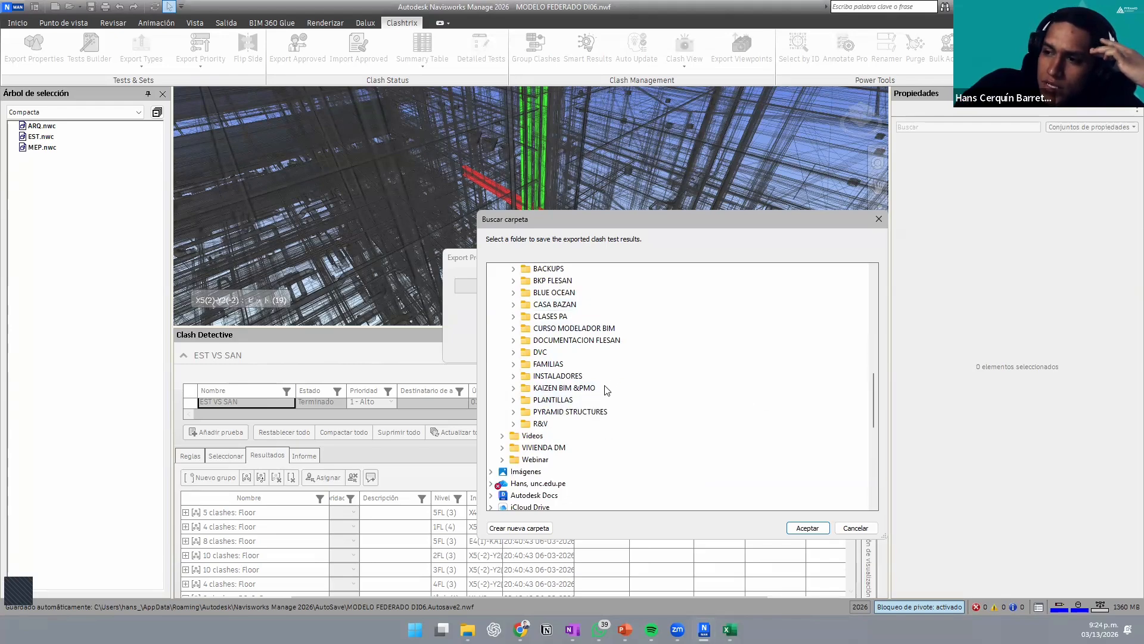
double_click(566, 316)
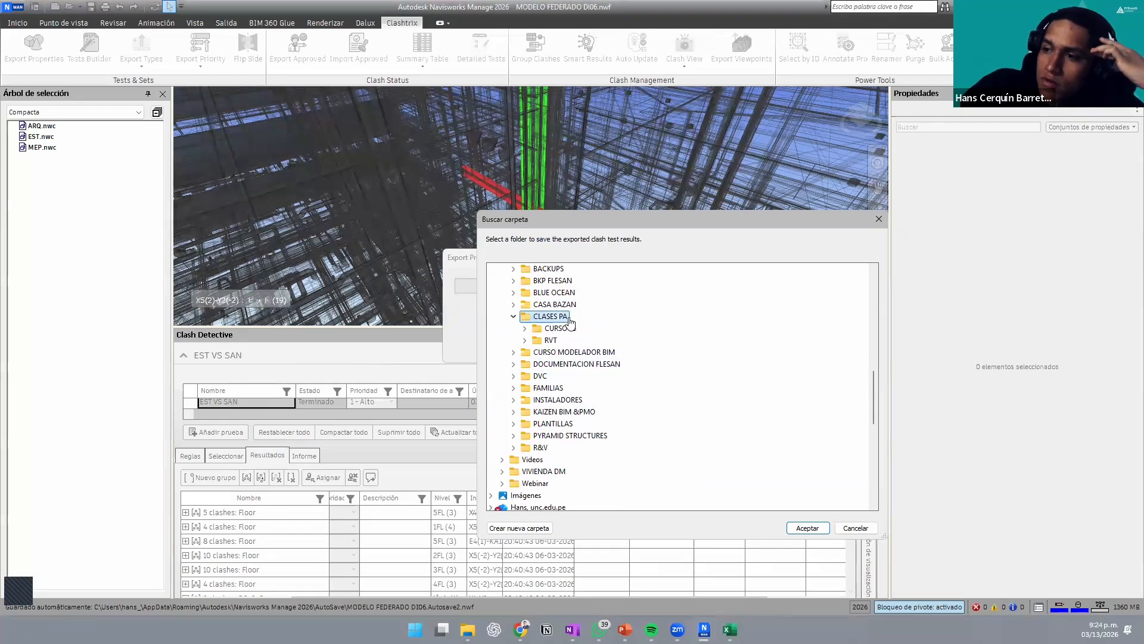
double_click(564, 329)
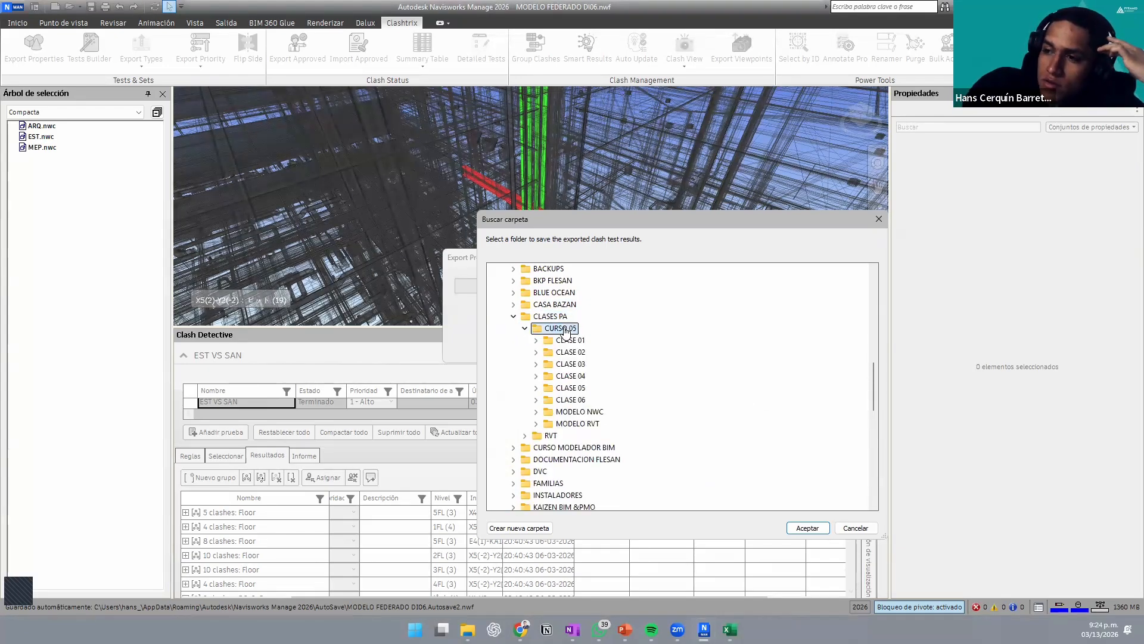
double_click(572, 400)
click(815, 530)
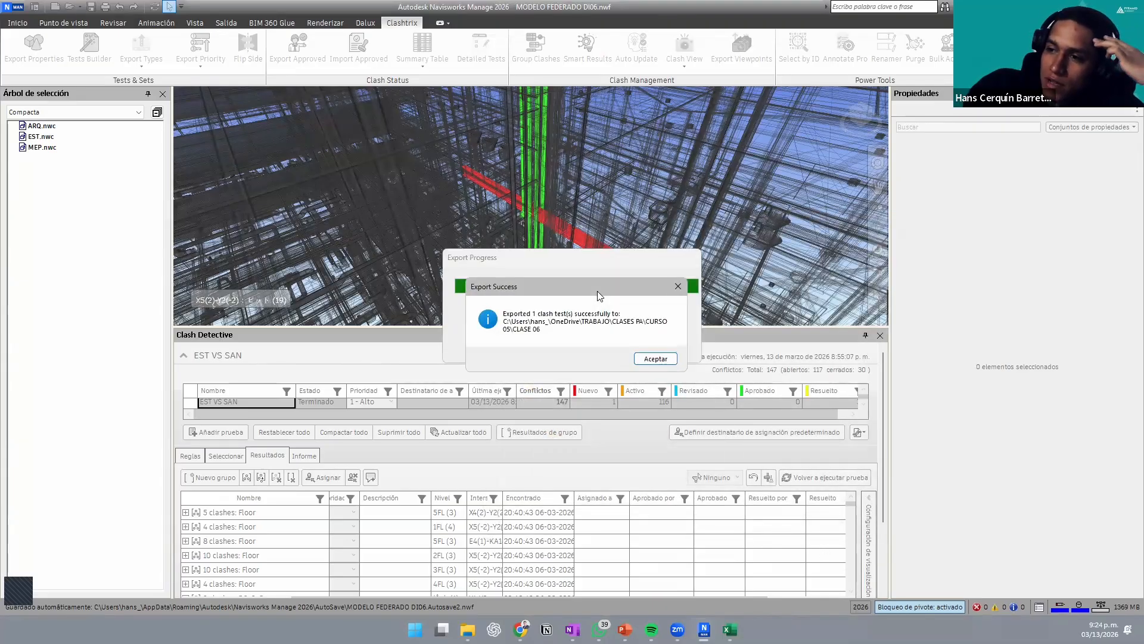
click(655, 358)
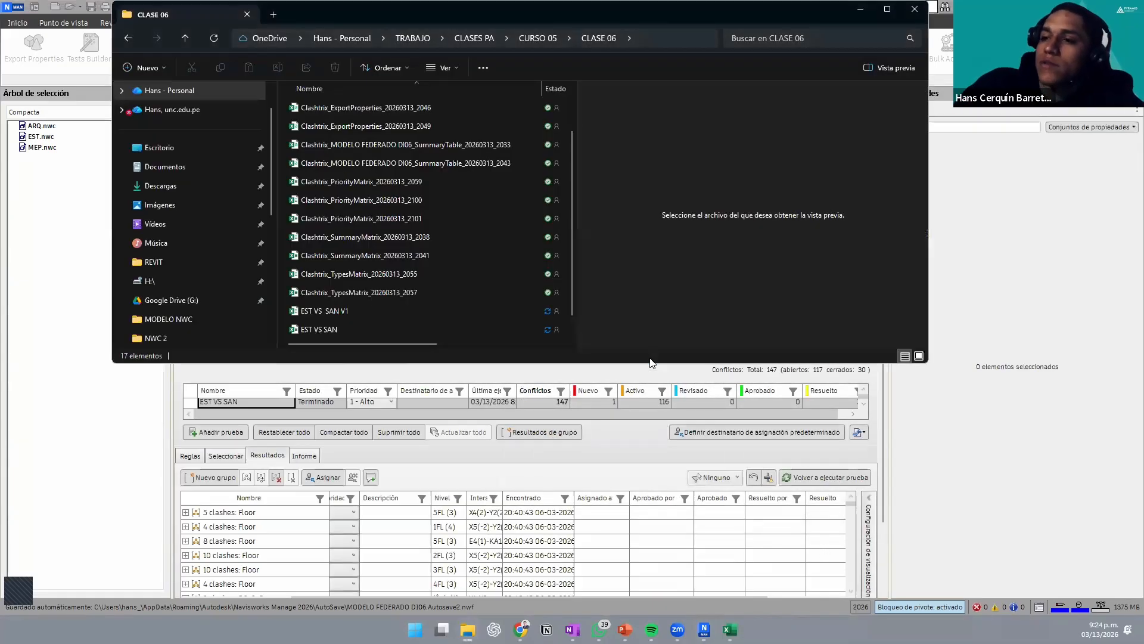
Step: Open the newly exported EST VS SAN workbook in Excel and look through all its clash rows
double_click(329, 331)
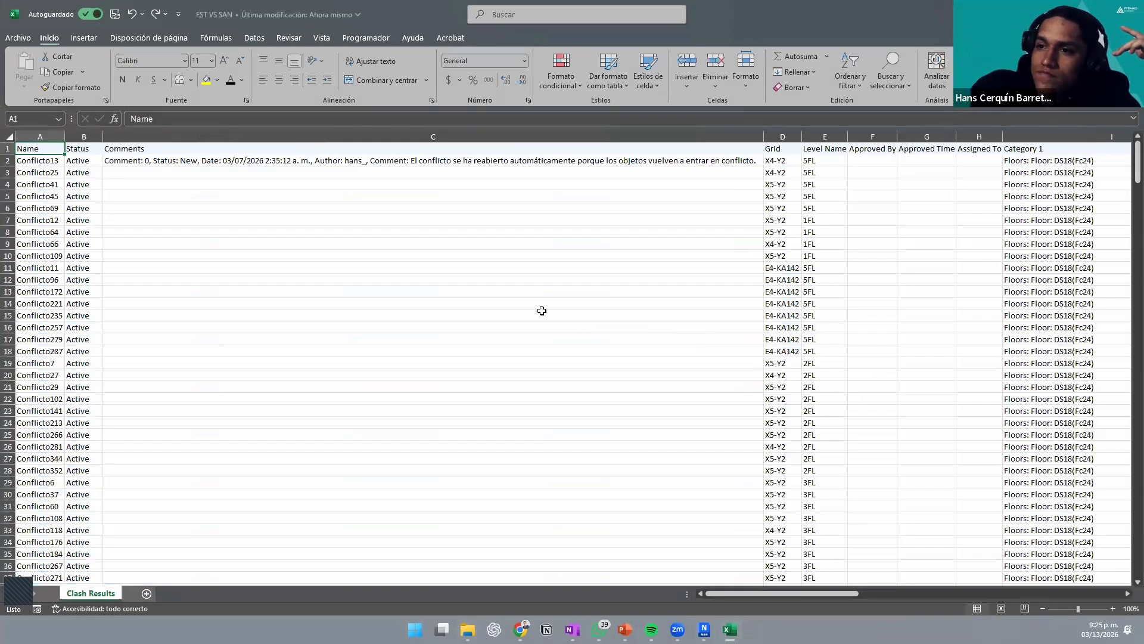
scroll(316, 274, down, 20)
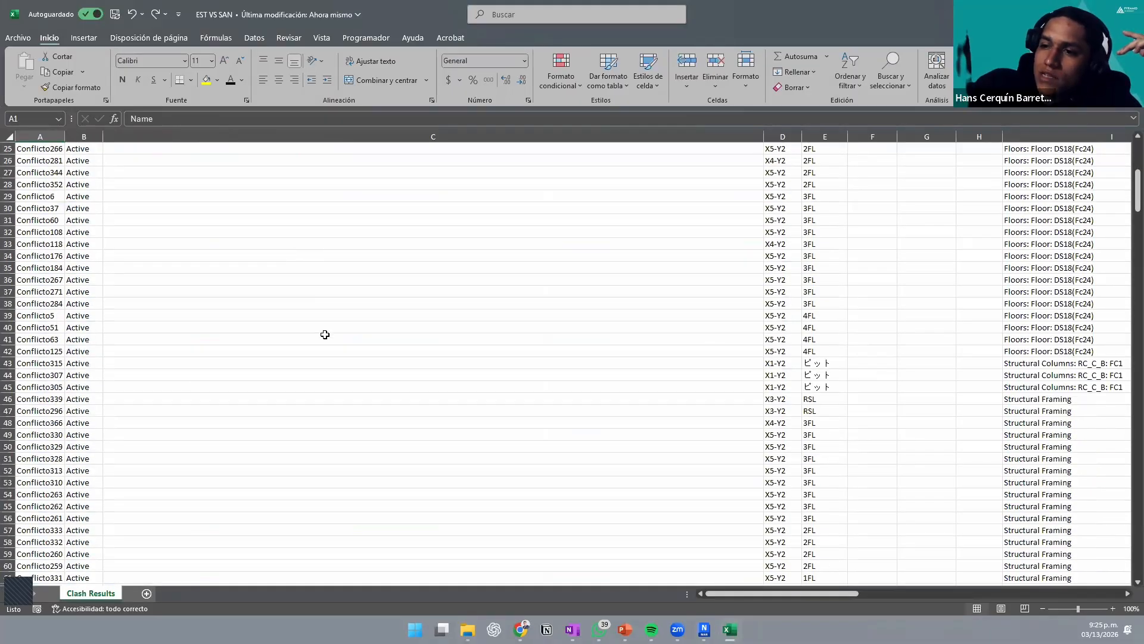
scroll(1128, 280, down, 15)
scroll(1128, 324, down, 20)
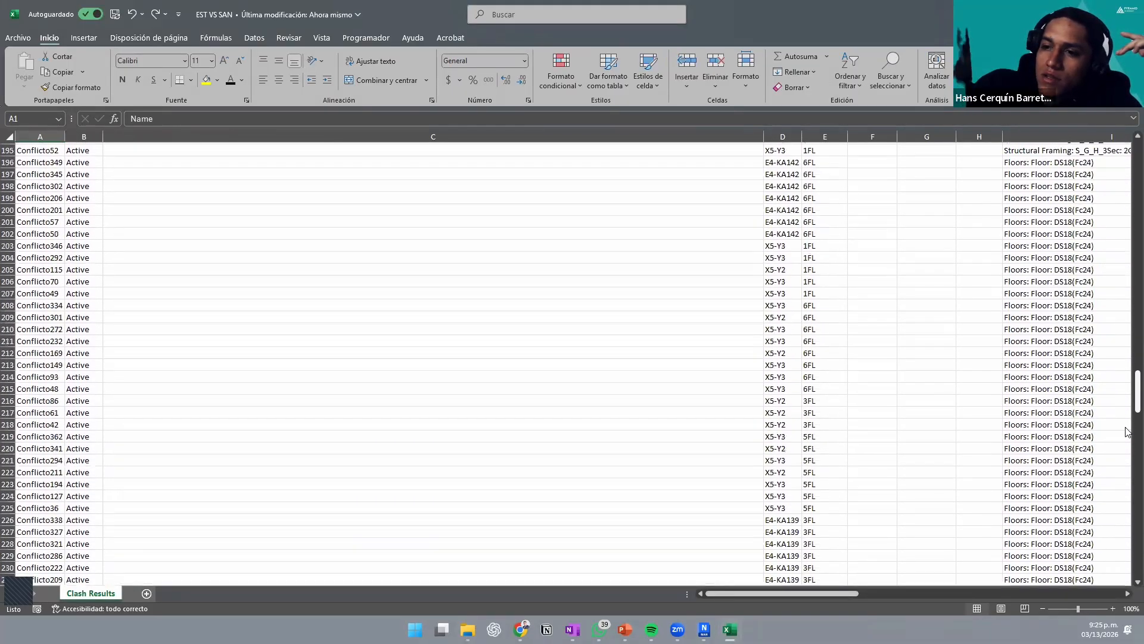
scroll(1129, 503, down, 20)
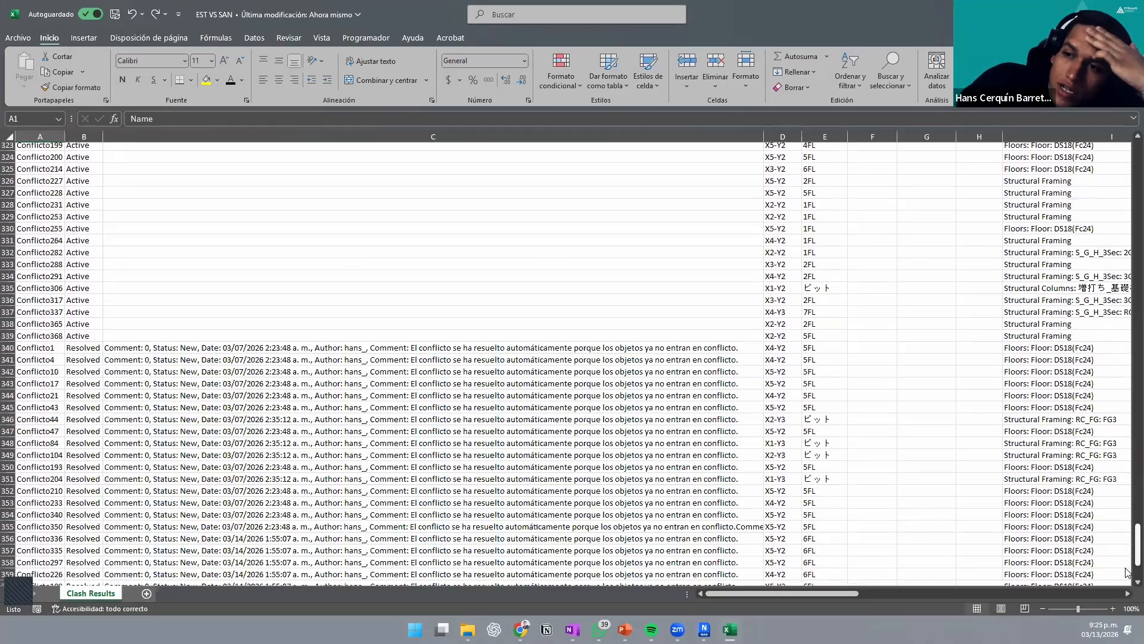
scroll(1128, 437, up, 20)
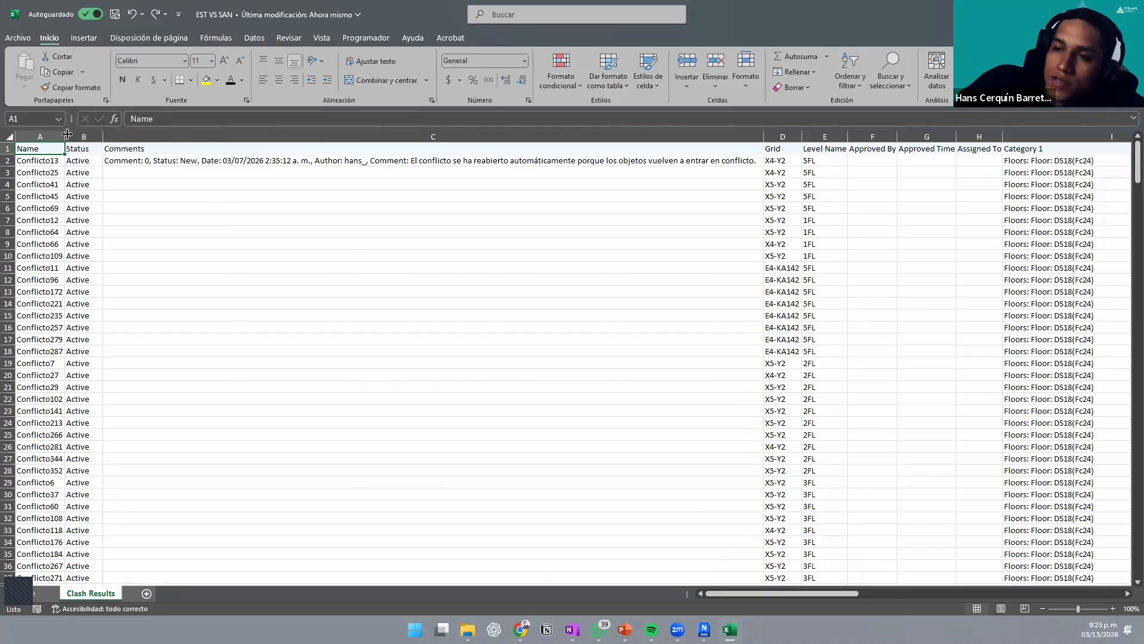
Step: Convert the Clash Results data into a table with headers and make the header row text black
click(62, 170)
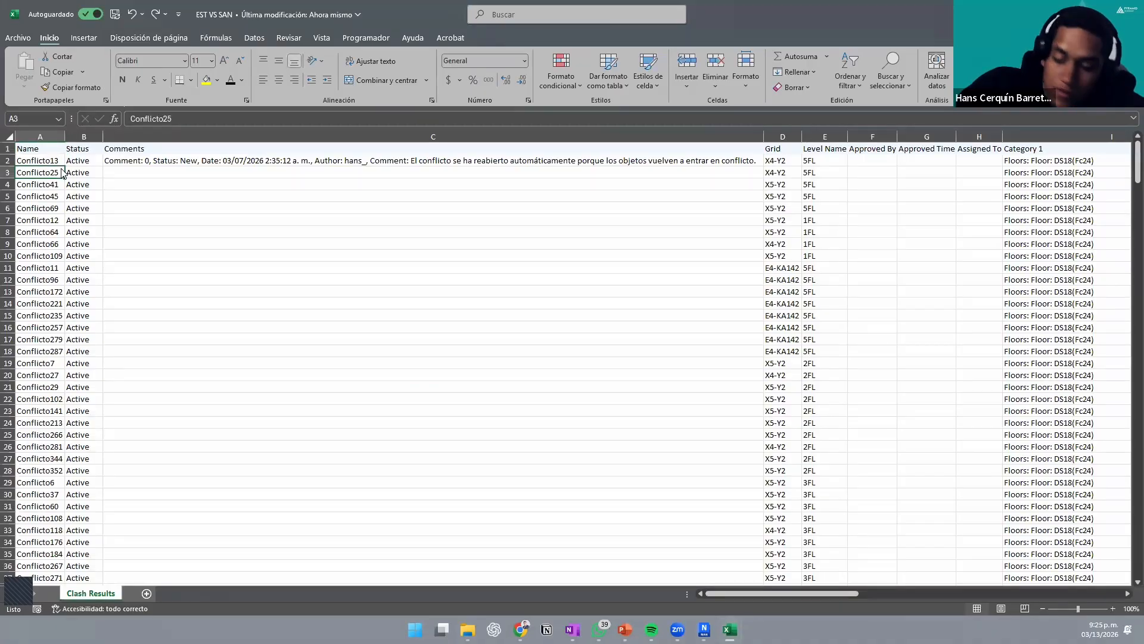
key(ctrl+t)
click(504, 250)
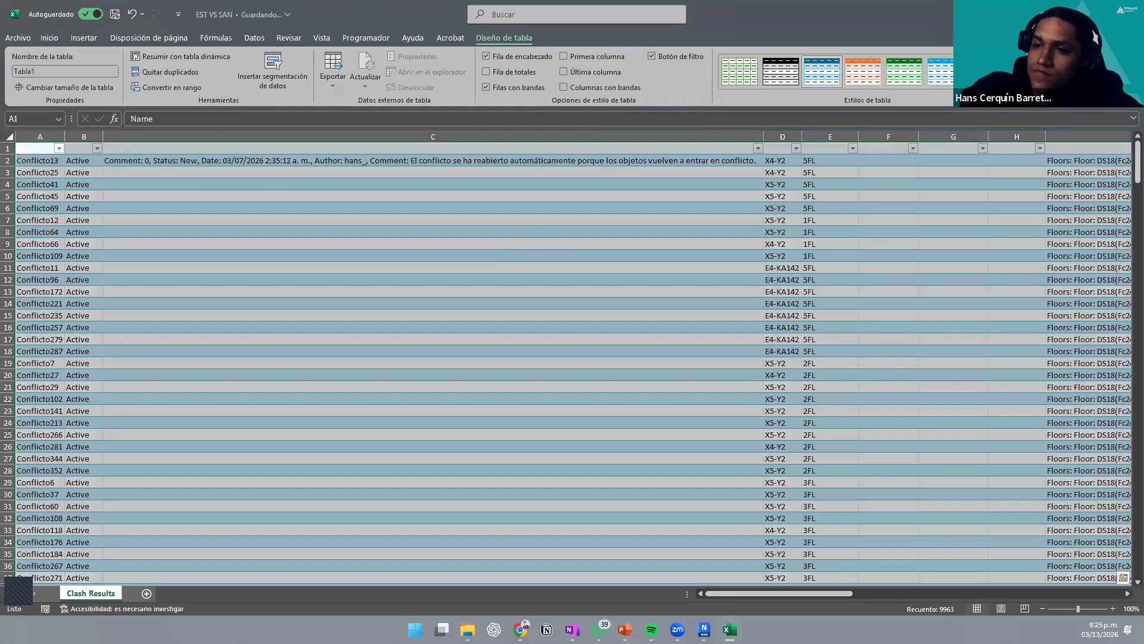
drag(36, 147, 550, 70)
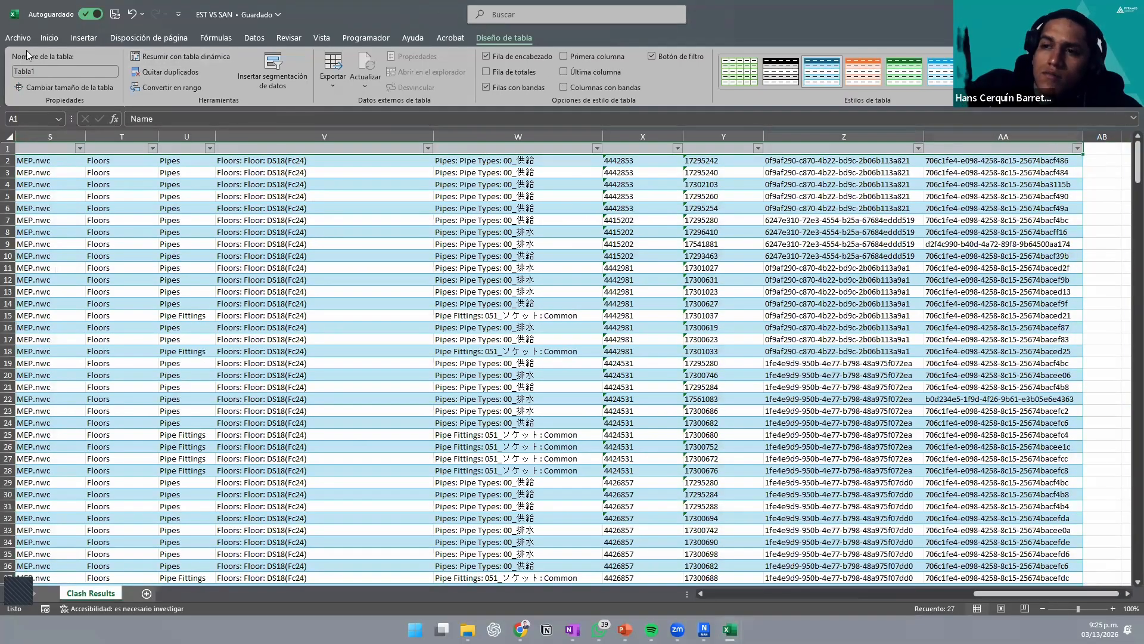
click(48, 39)
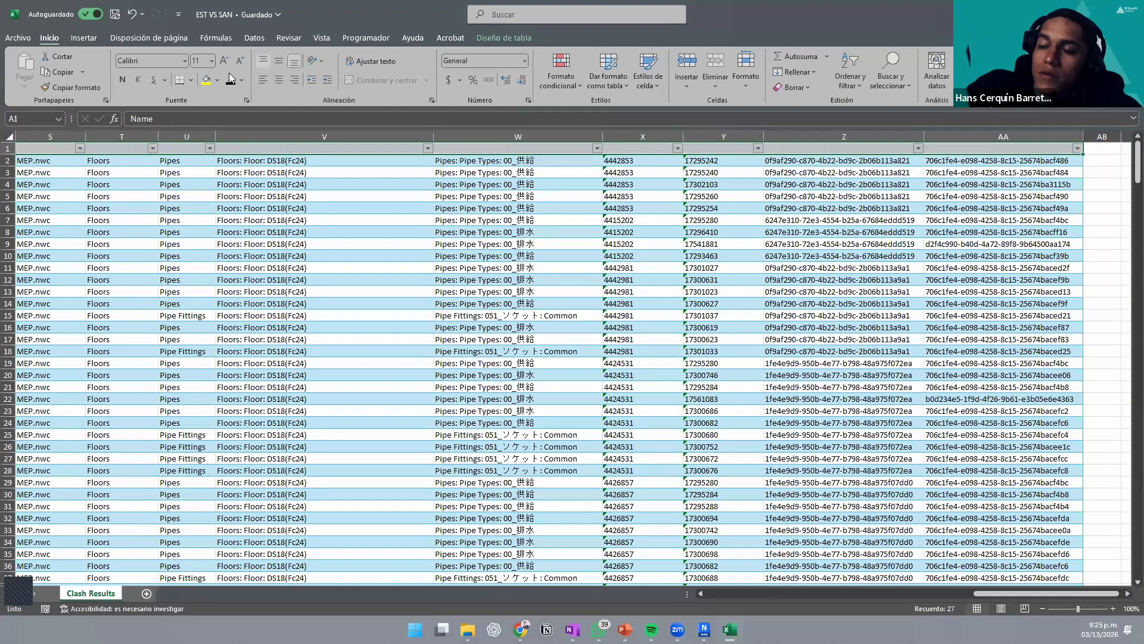
scroll(324, 243, left, 1)
click(280, 268)
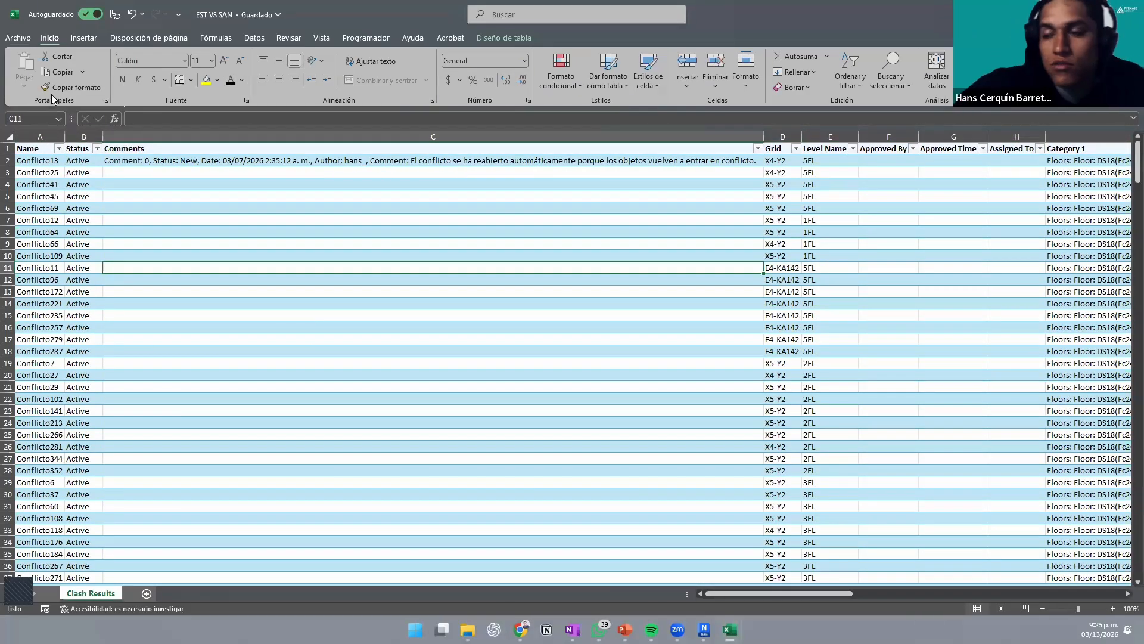
Step: Sort the clash table by Name from A to Z and by Status from Z to A, and review the rows
click(60, 148)
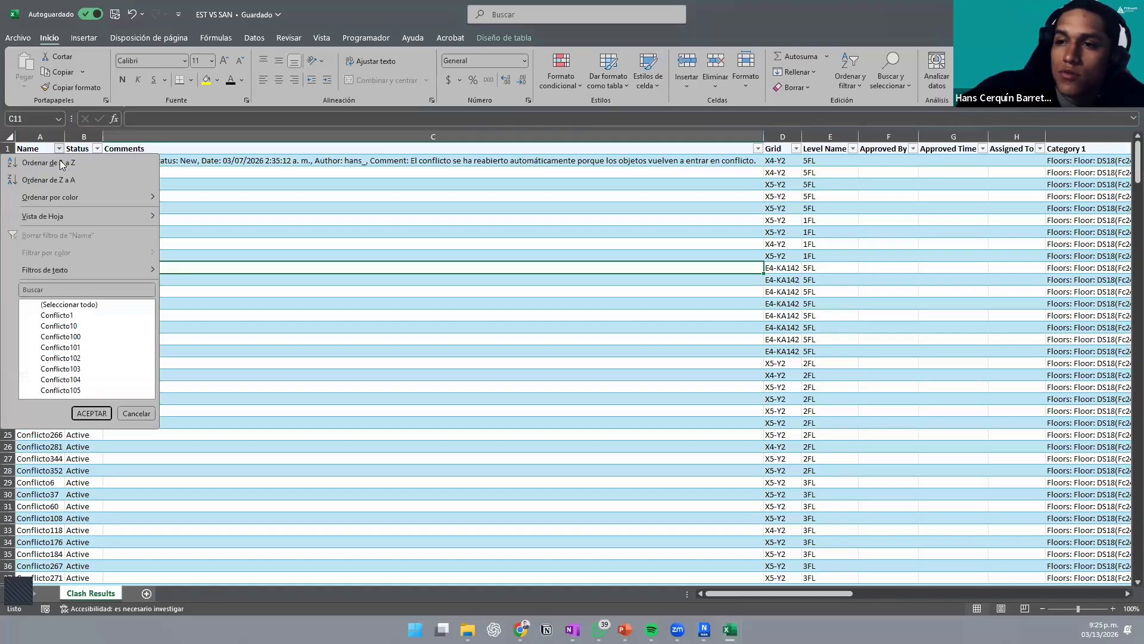
click(63, 163)
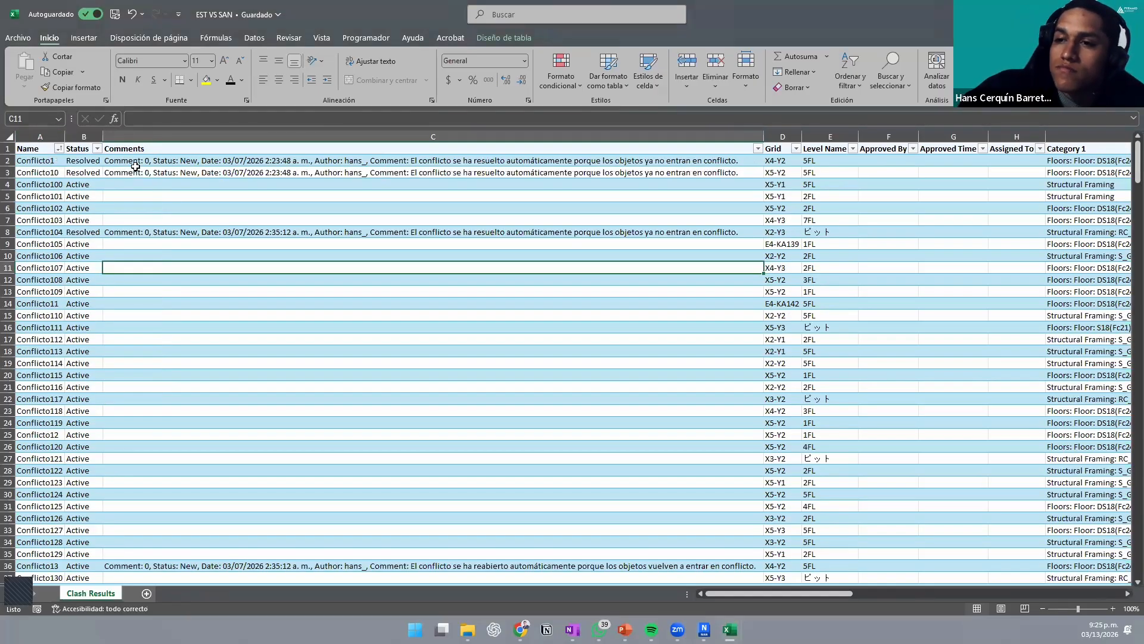
click(96, 149)
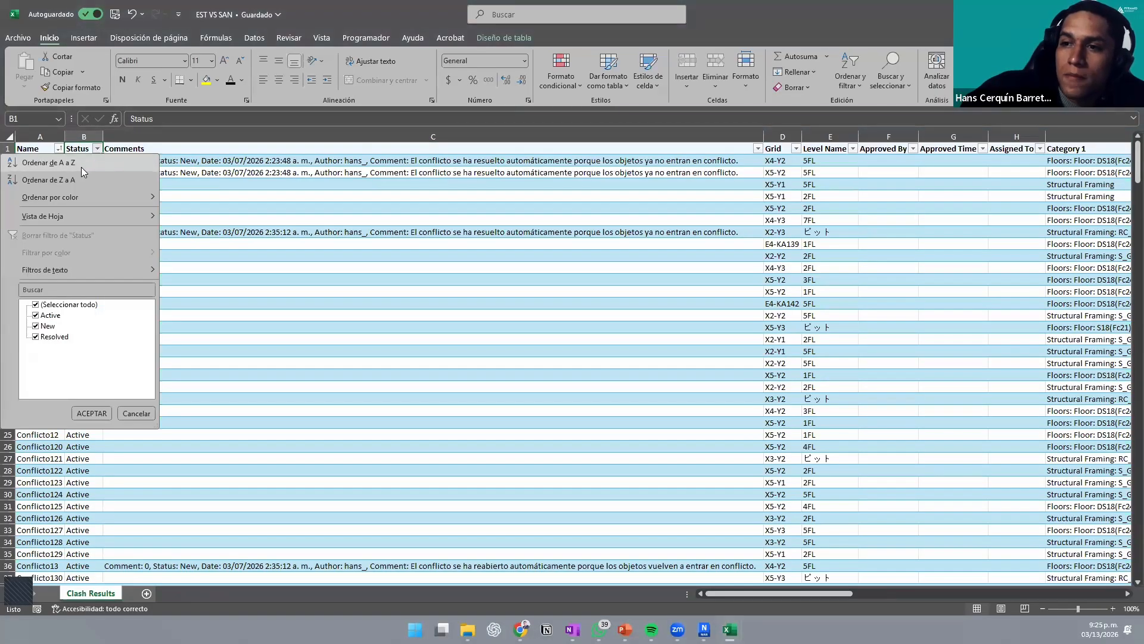
click(73, 179)
scroll(100, 198, down, 5)
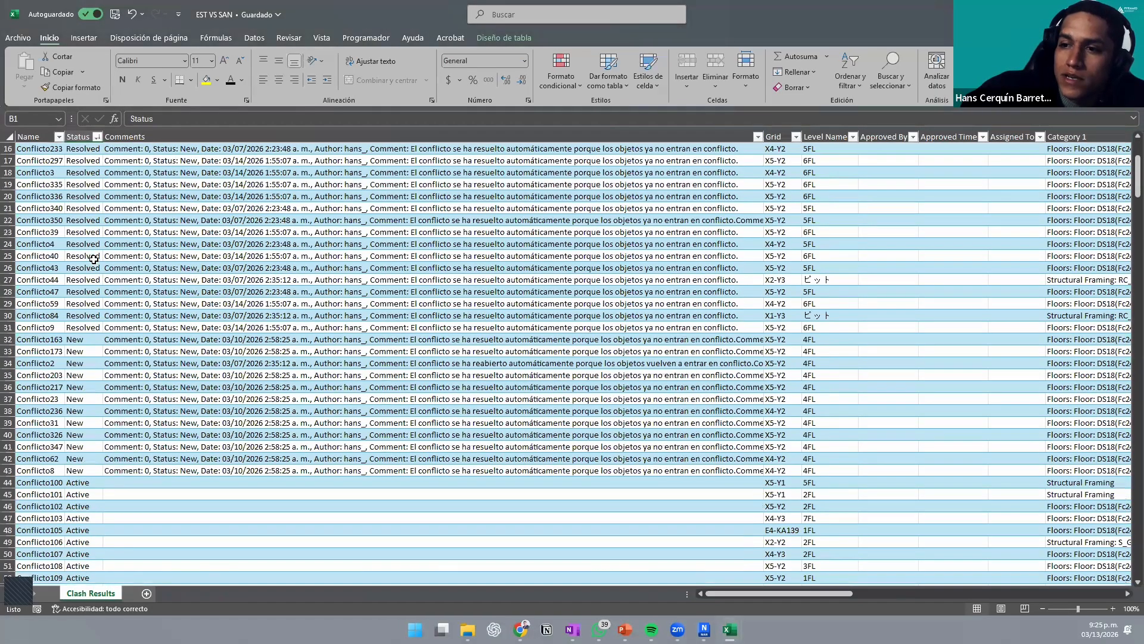
scroll(99, 295, down, 4)
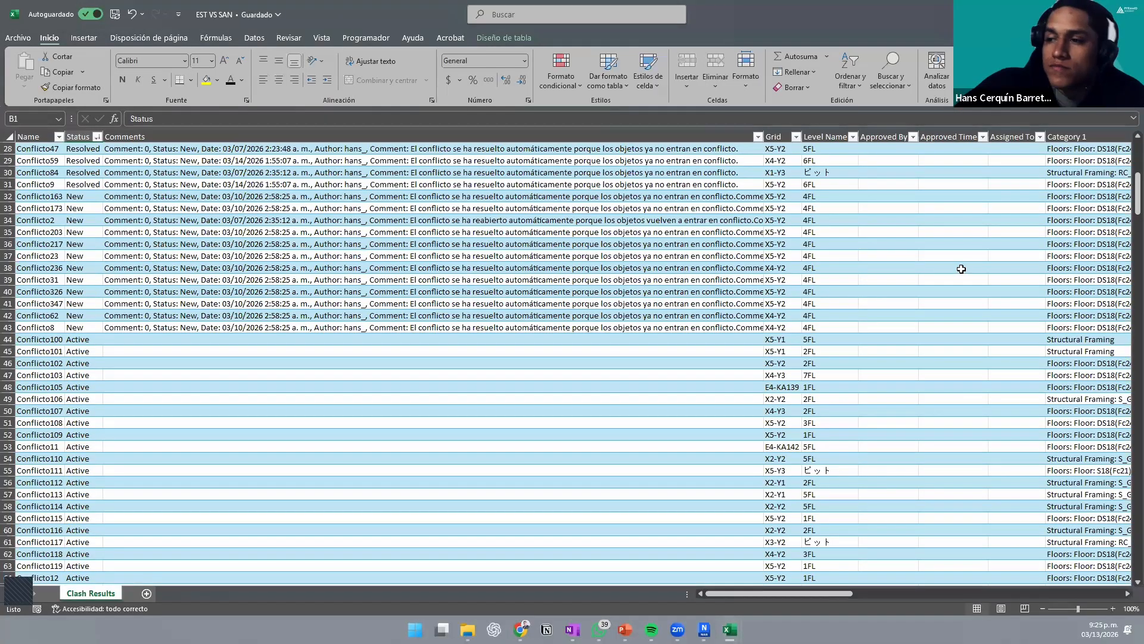
Step: Sort the clash table by Grid and by Level Name, both from A to Z, and review the clashes per level
click(797, 136)
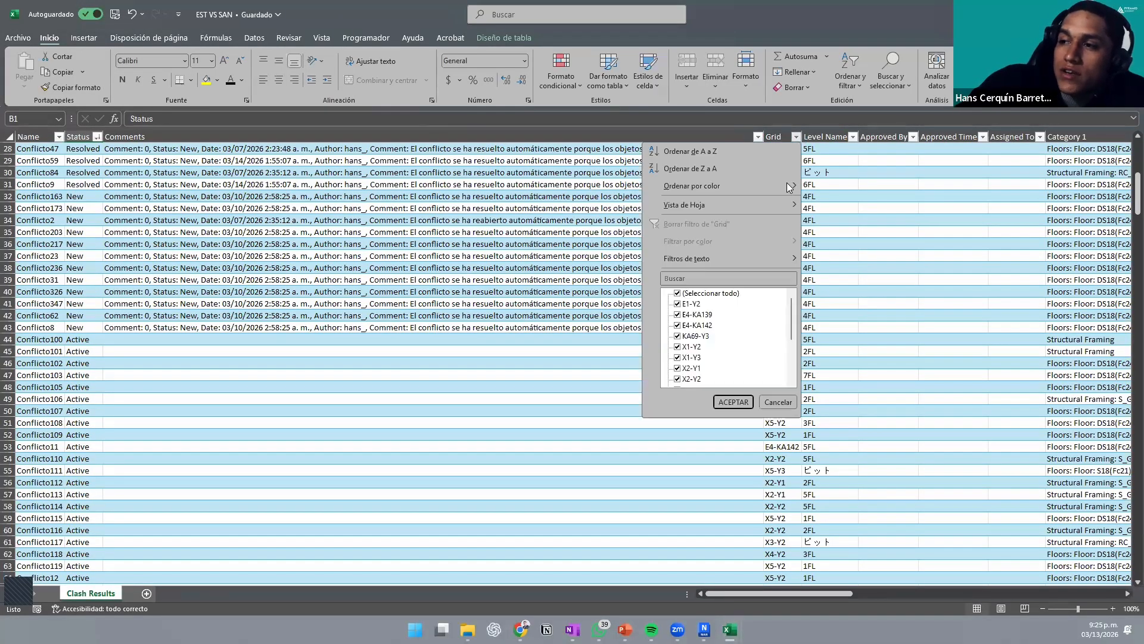
click(692, 151)
scroll(781, 274, up, 9)
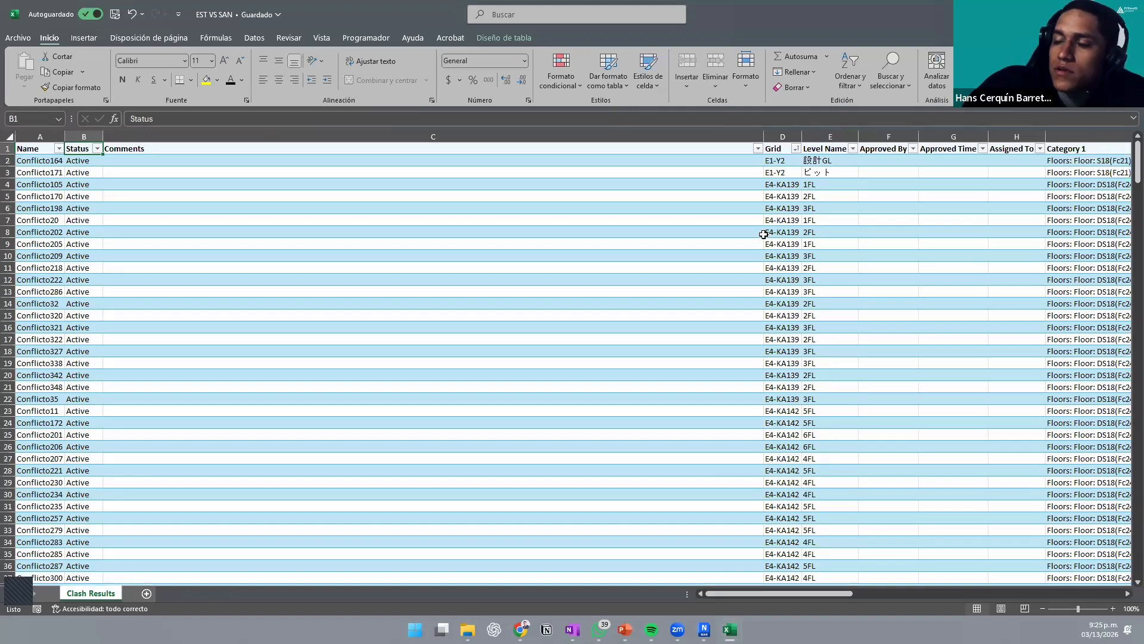
click(853, 149)
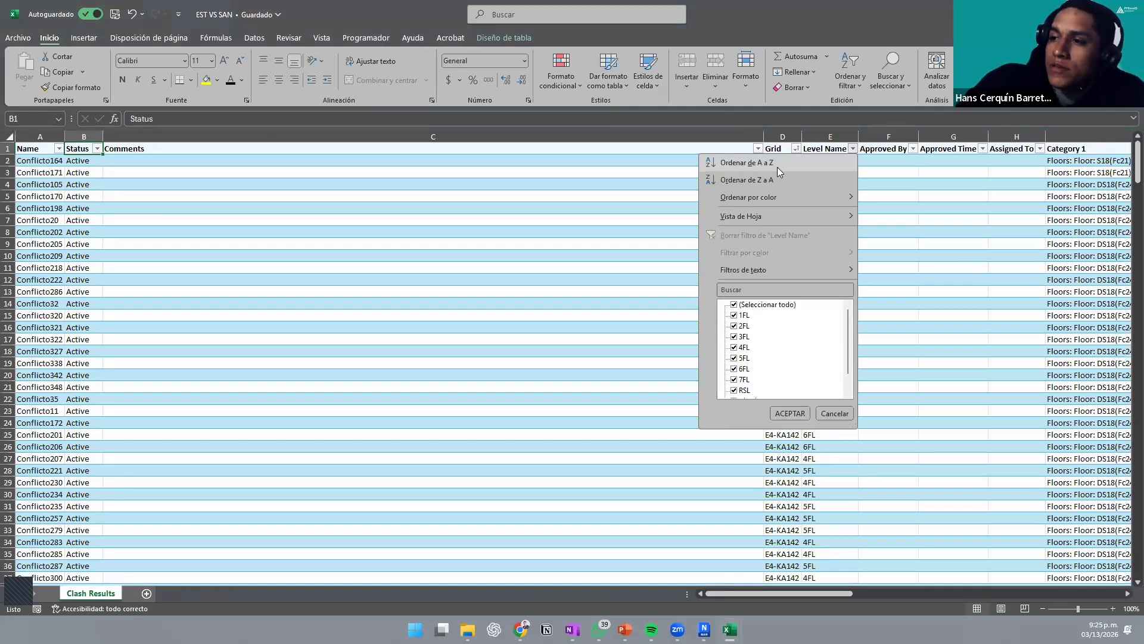
click(778, 162)
scroll(842, 231, down, 20)
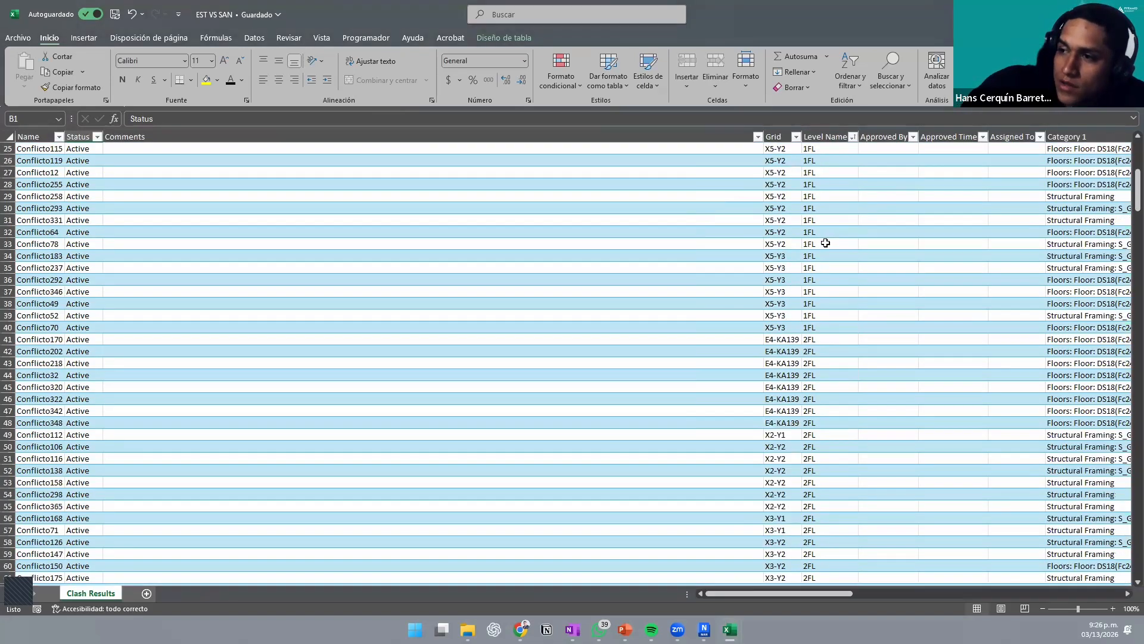
scroll(775, 283, down, 20)
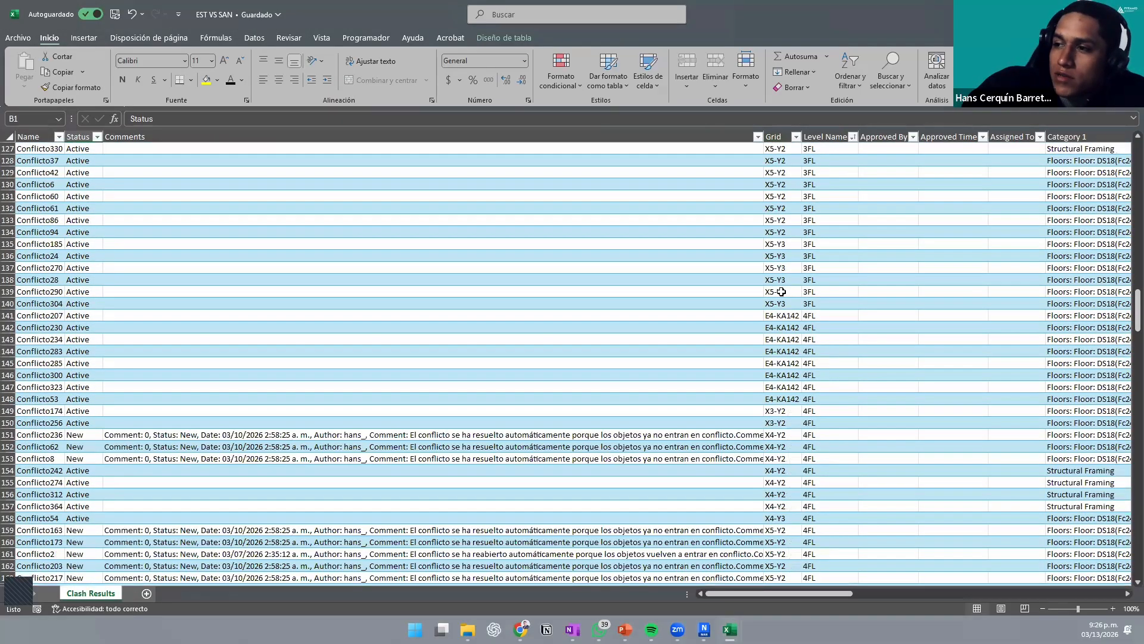
scroll(785, 294, down, 6)
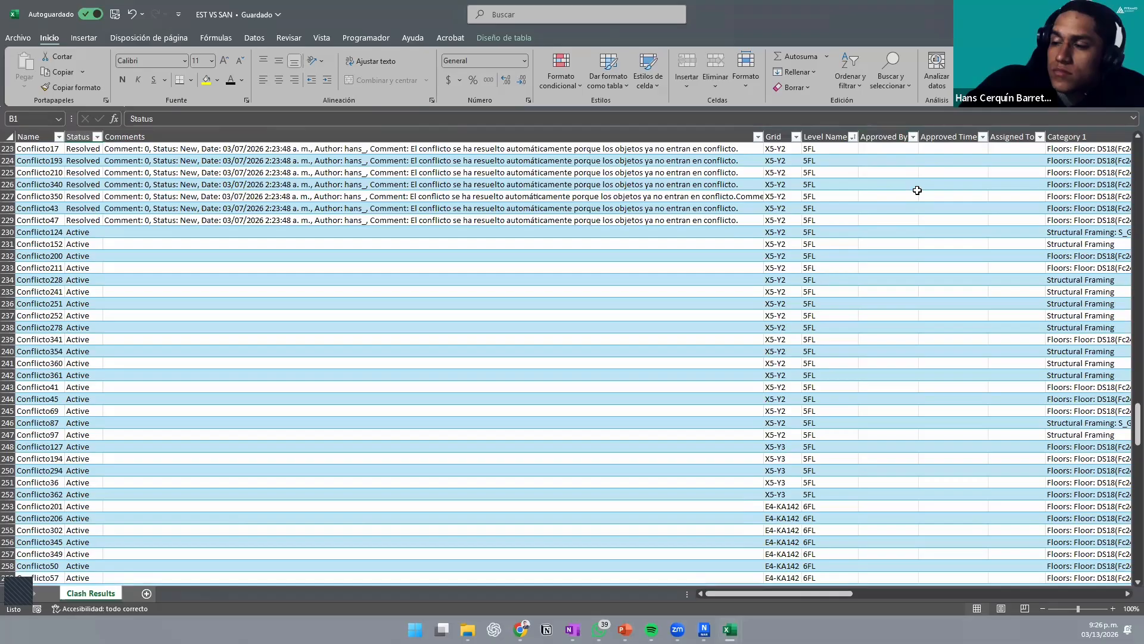
Step: Sort the clash table by Category 1 from A to Z and look through the rows by element category
drag(821, 590, 918, 581)
scroll(1024, 550, right, 5)
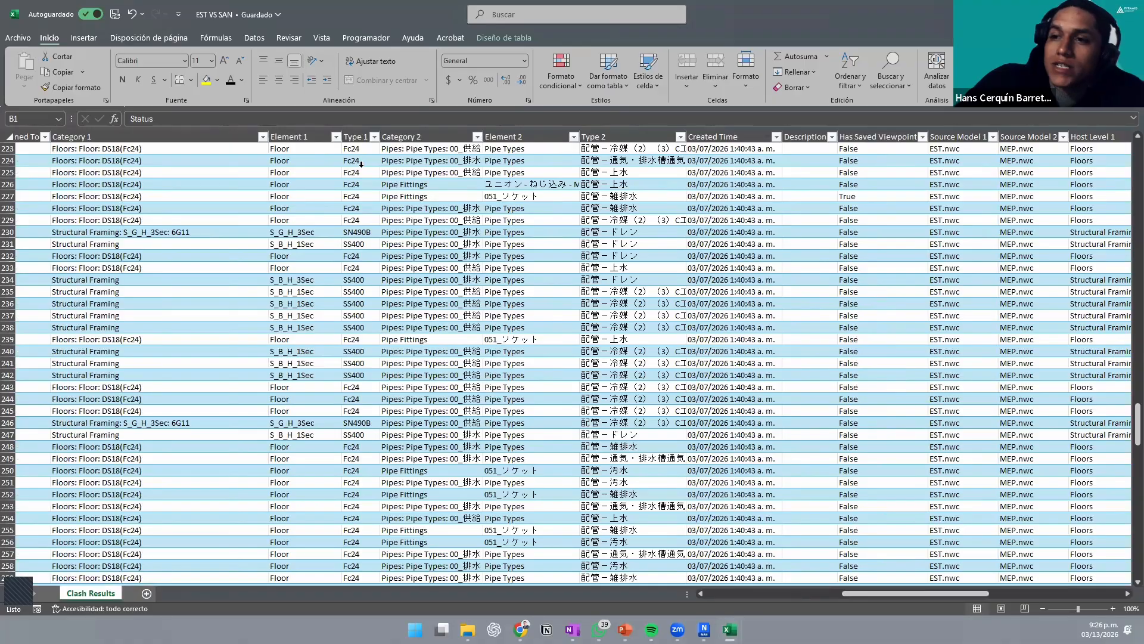
click(263, 138)
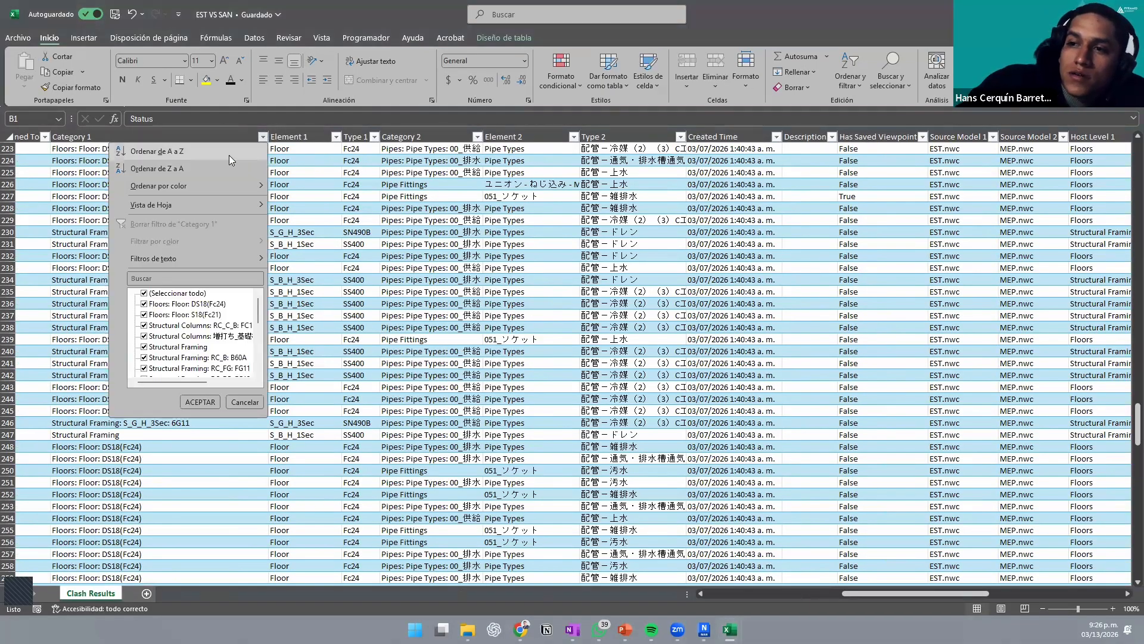
click(228, 154)
scroll(95, 228, left, 3)
scroll(331, 268, up, 20)
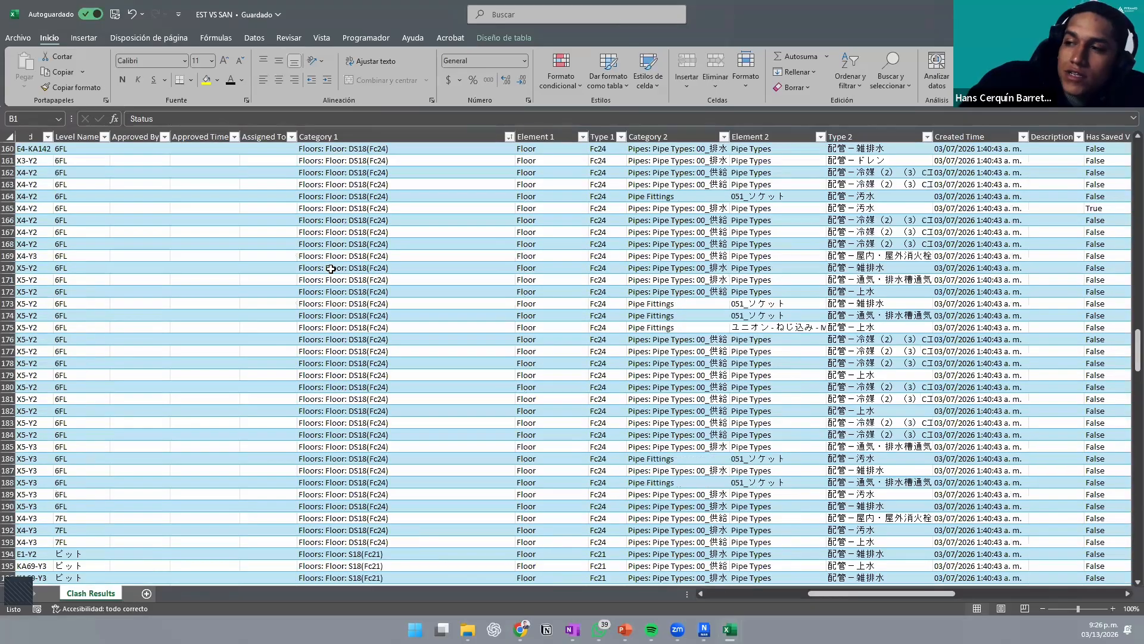
scroll(330, 269, up, 20)
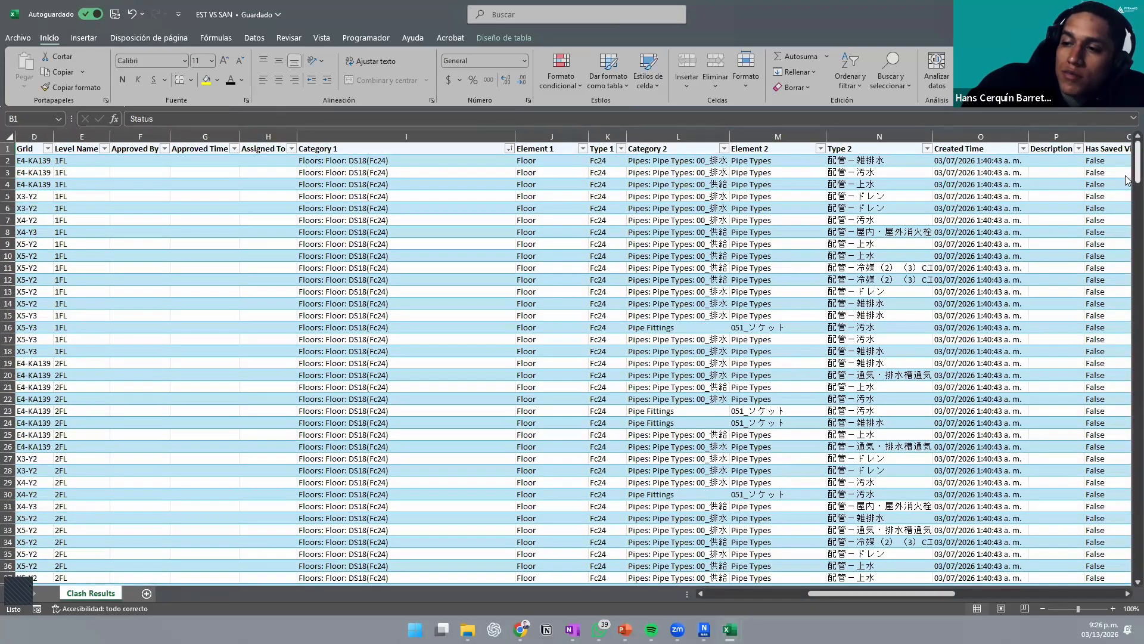
scroll(1129, 179, down, 16)
scroll(1119, 284, down, 20)
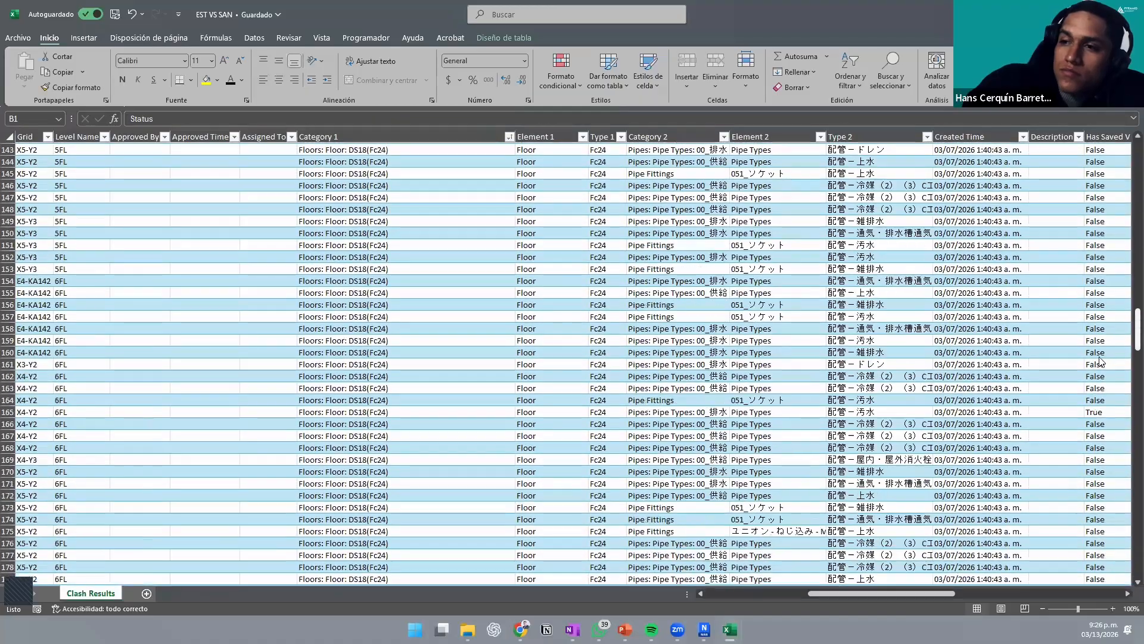
scroll(1060, 437, up, 20)
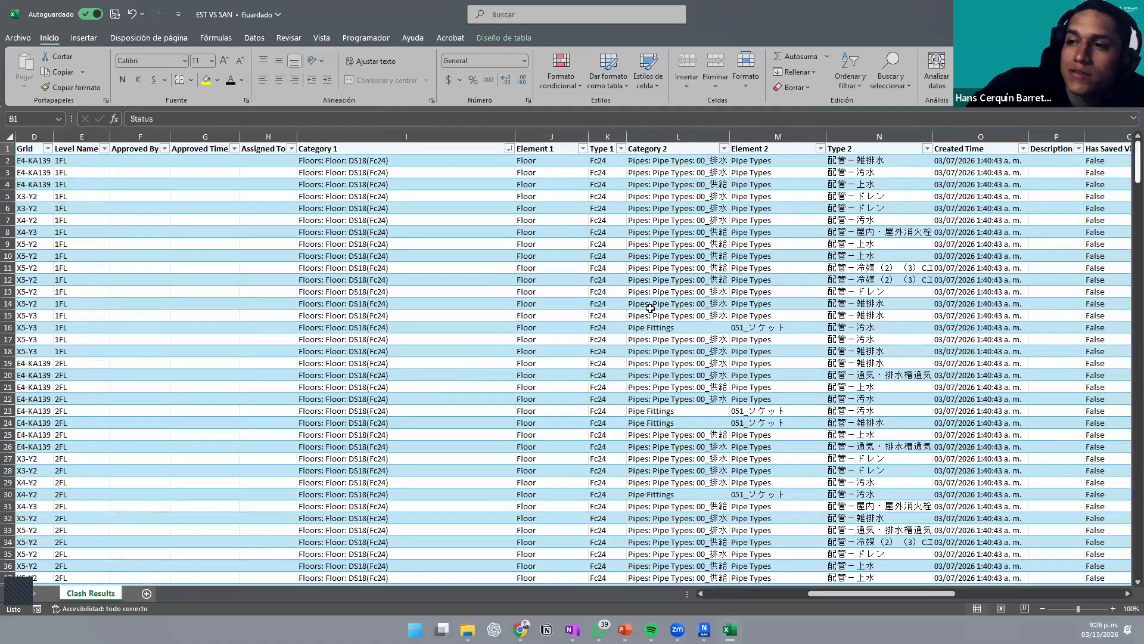
click(532, 174)
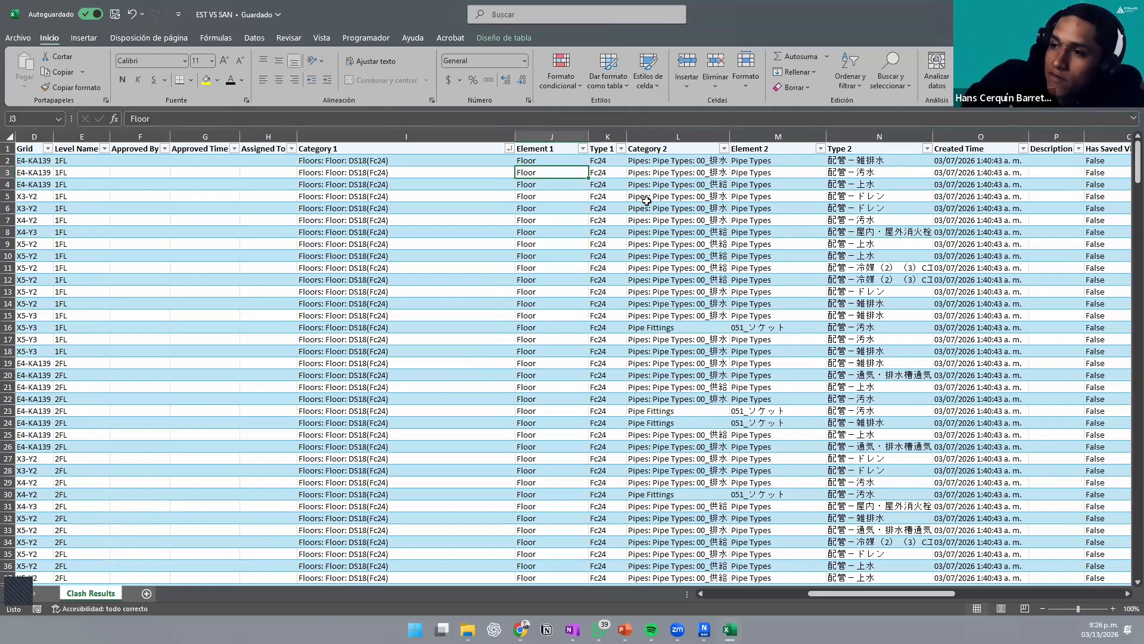
Step: Sort the clash table by Revit Element 1 ID in ascending order and save the workbook
drag(877, 595, 984, 600)
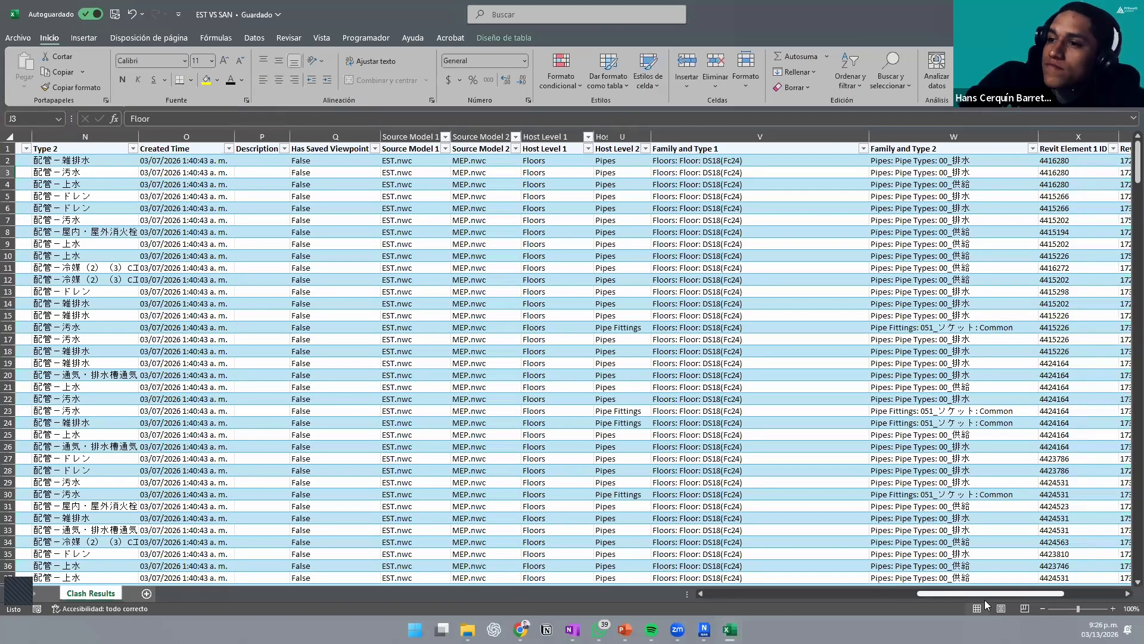
drag(992, 600, 1050, 596)
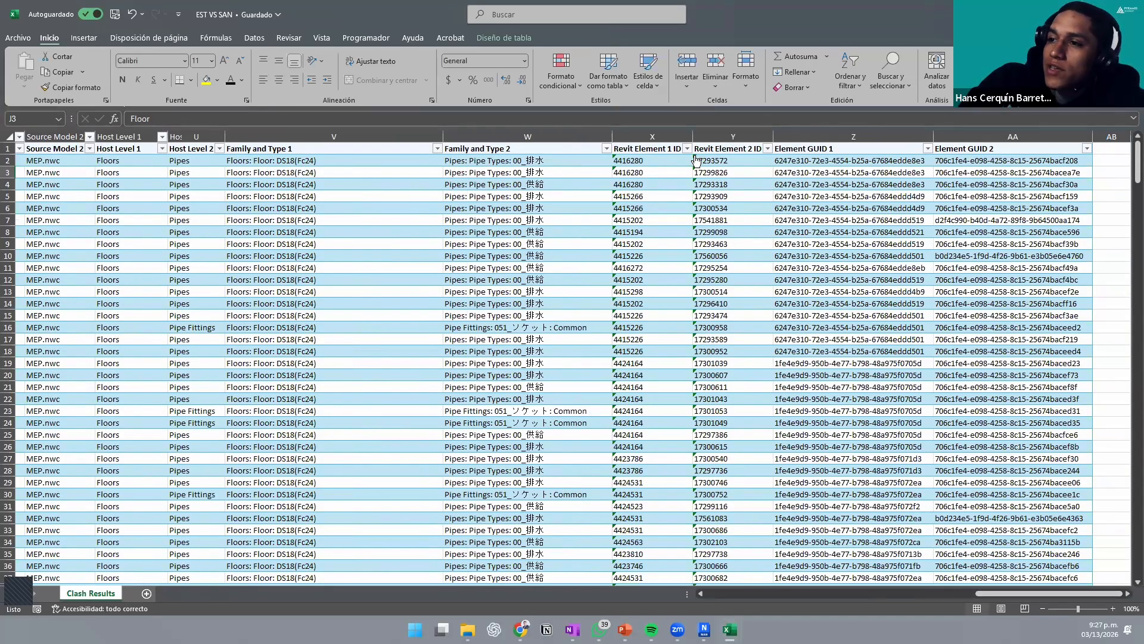
click(687, 150)
click(652, 160)
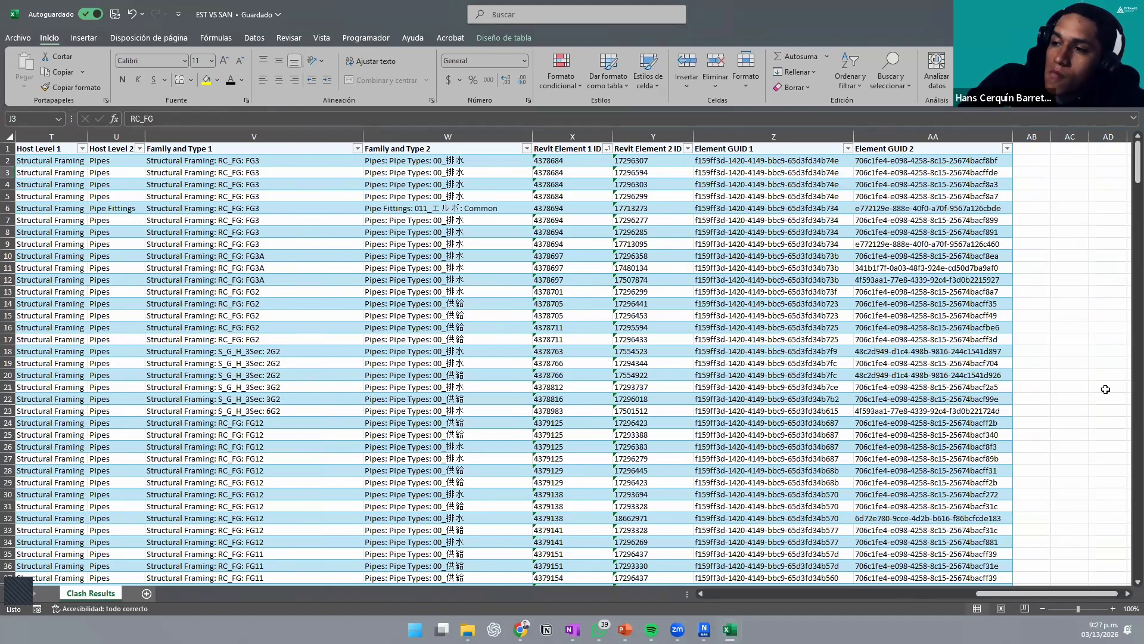
click(114, 14)
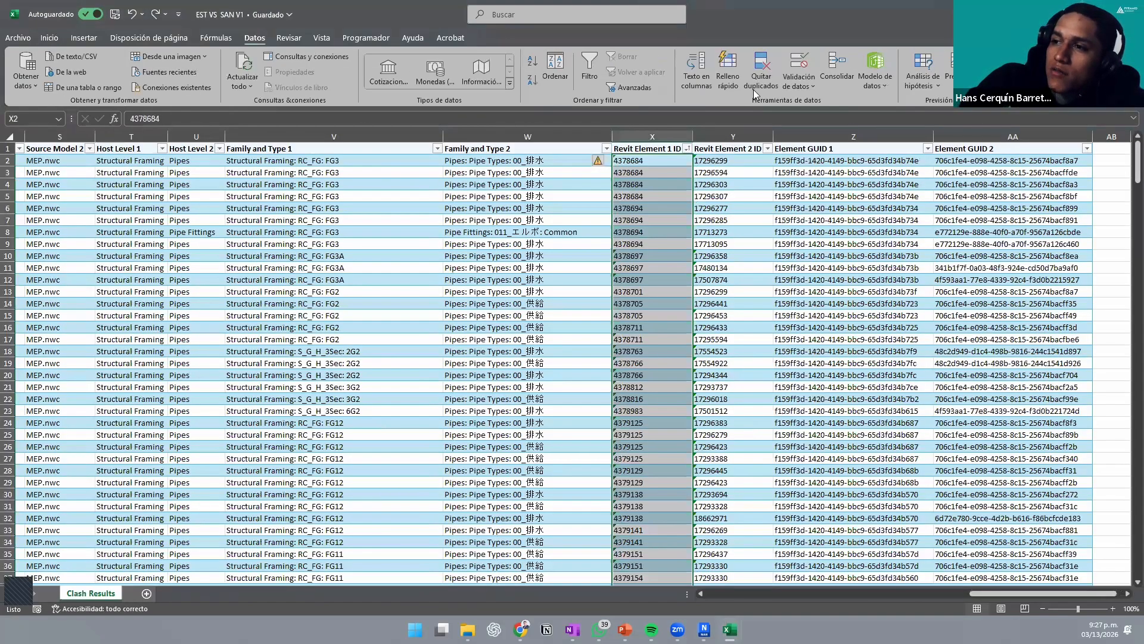
click(753, 90)
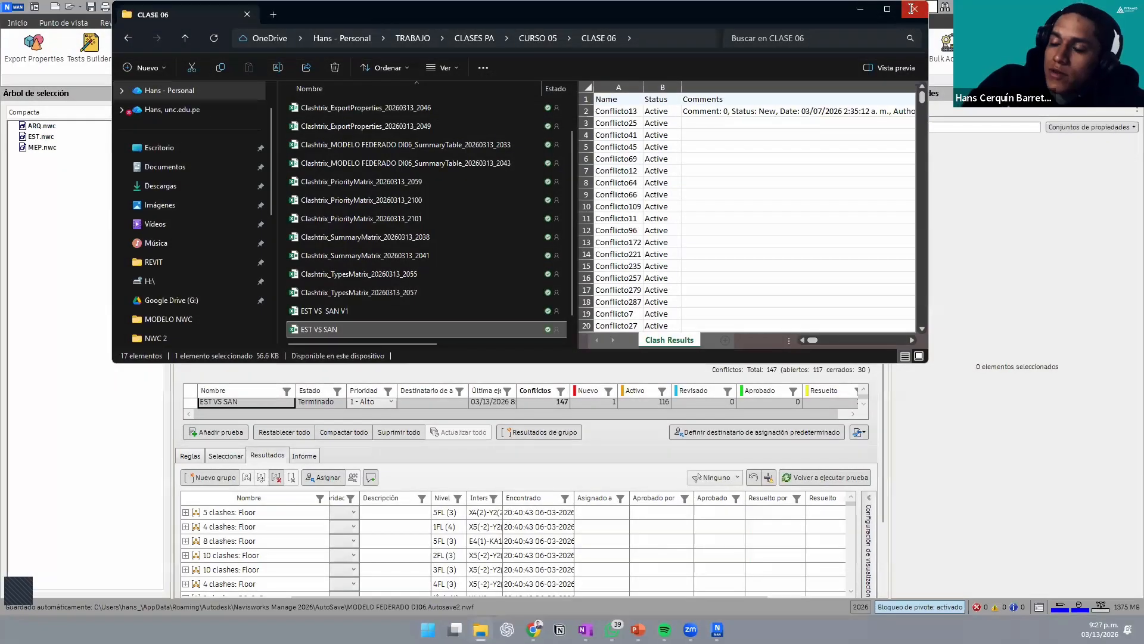
Step: Switch to Navisworks and open Smart Results for the EST VS SAN clash test, keeping Item1 as the custom property item
click(915, 8)
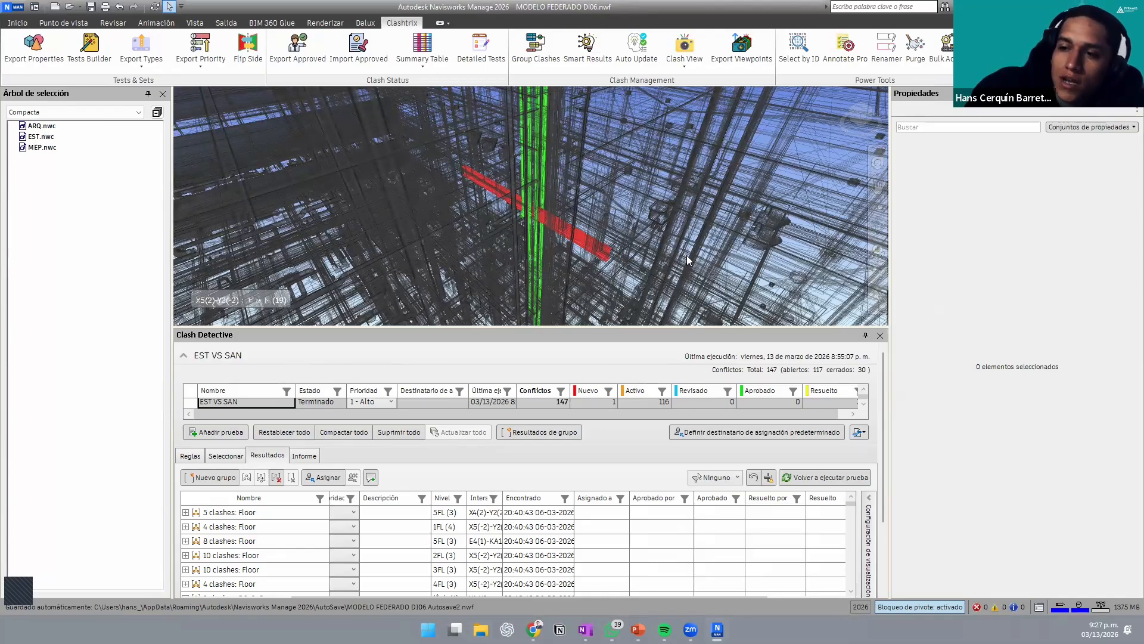
click(588, 47)
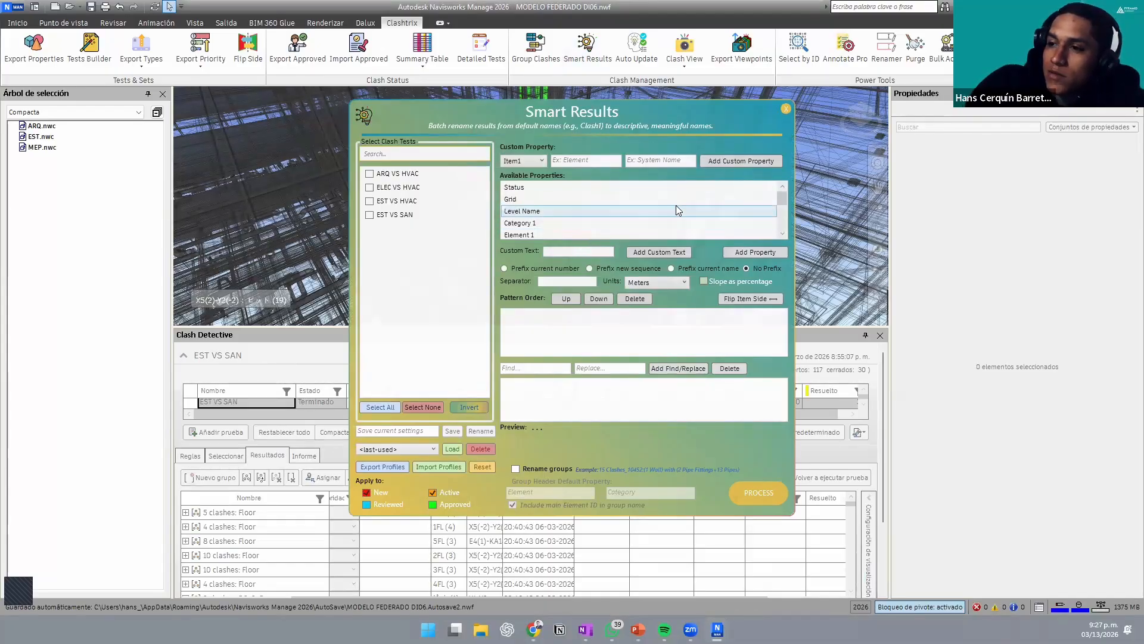
click(370, 215)
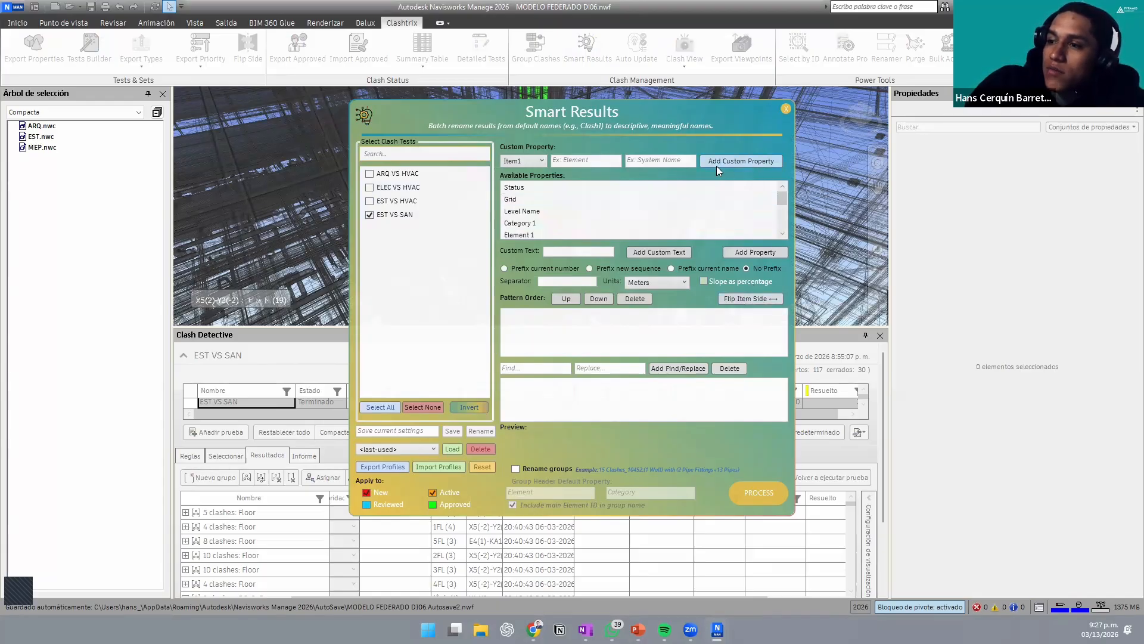
click(541, 160)
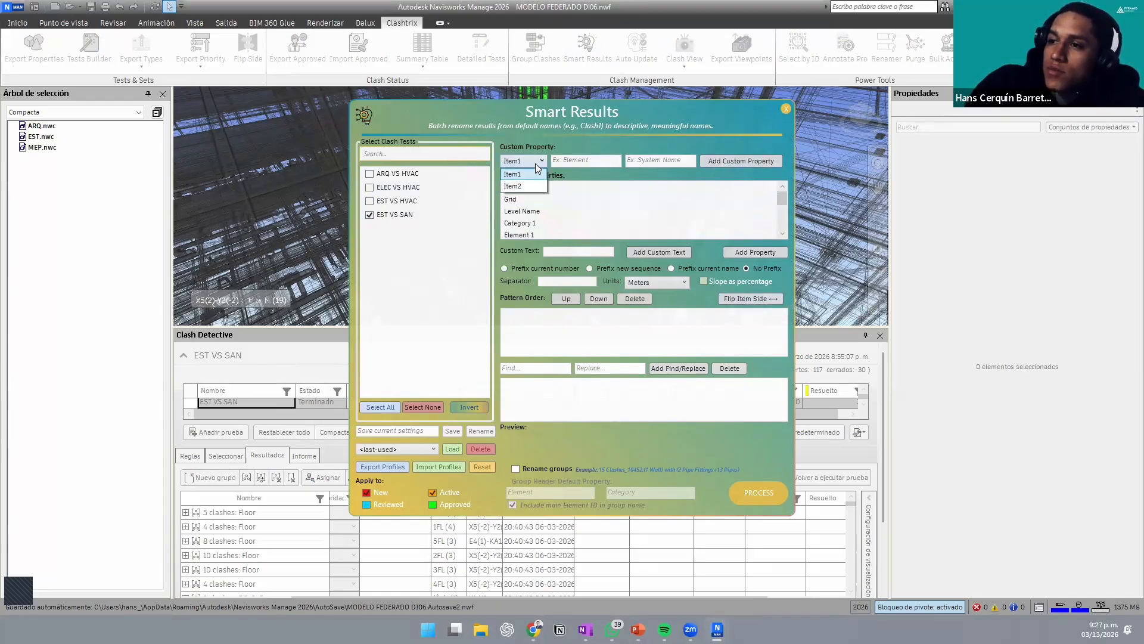
click(523, 174)
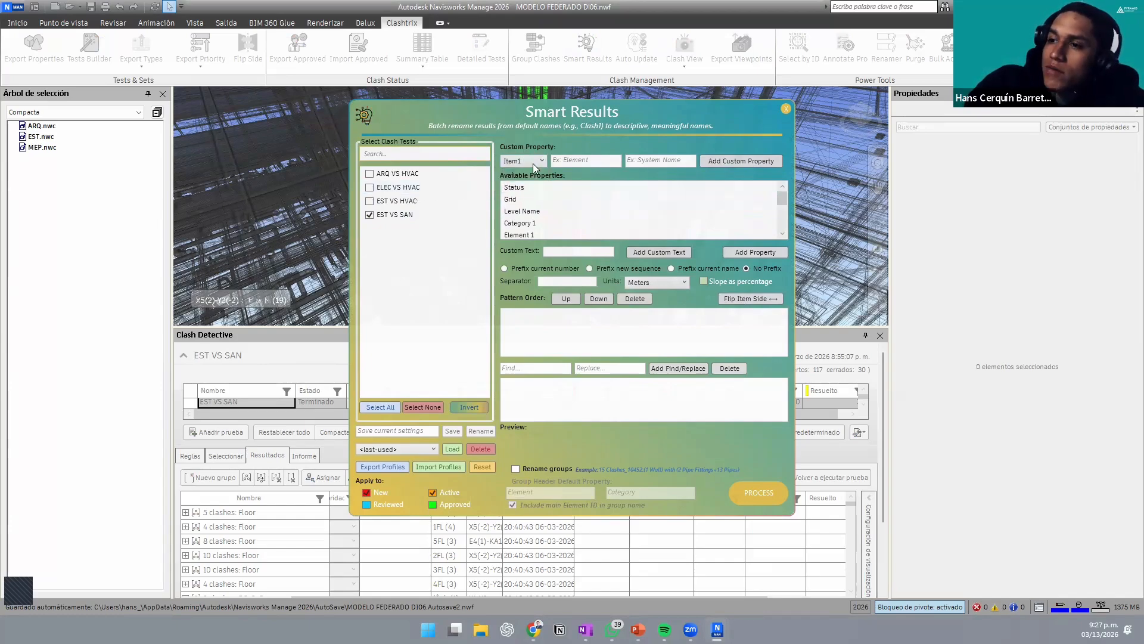
Step: Add the Category 1 property to the naming pattern for the clash results
scroll(524, 197, down, 1)
scroll(524, 195, down, 2)
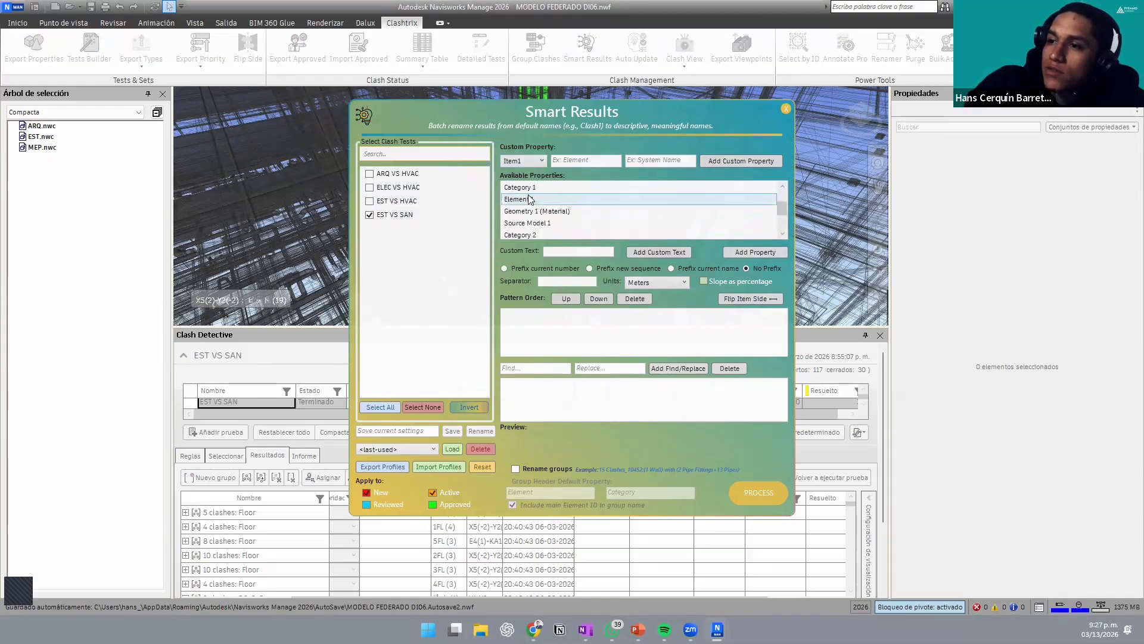
scroll(538, 188, up, 2)
click(531, 224)
double_click(524, 228)
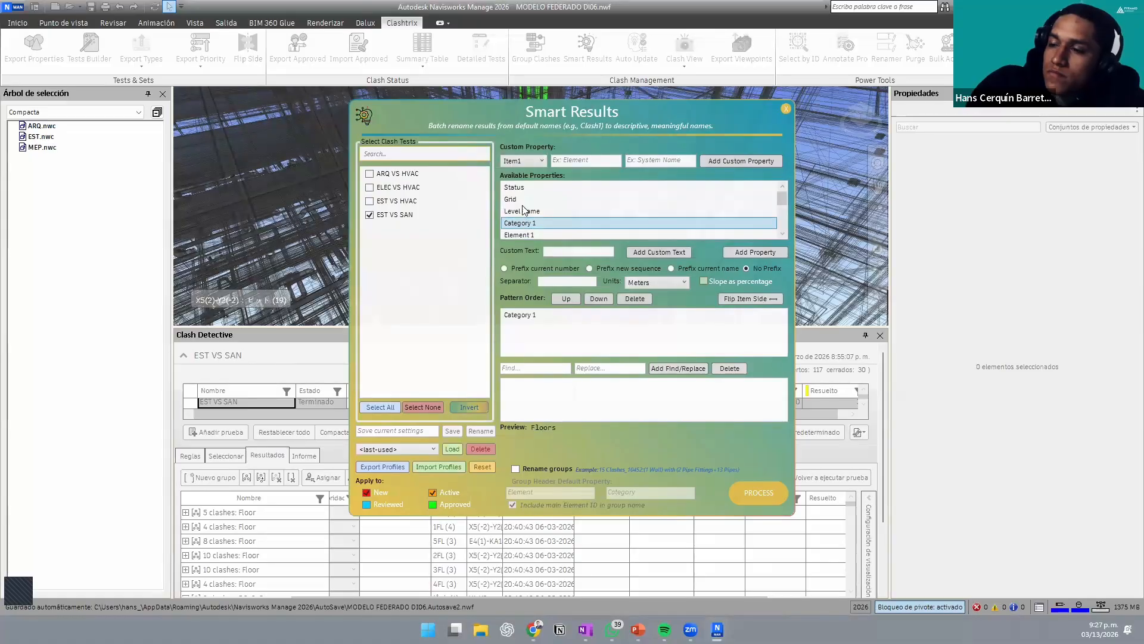
click(528, 161)
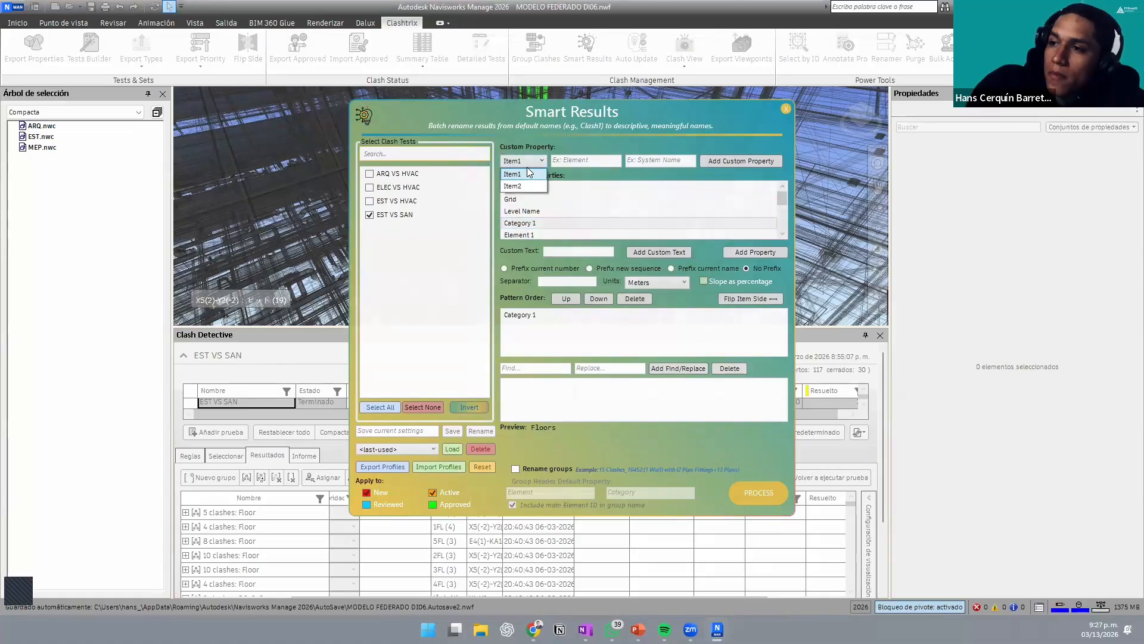
click(551, 320)
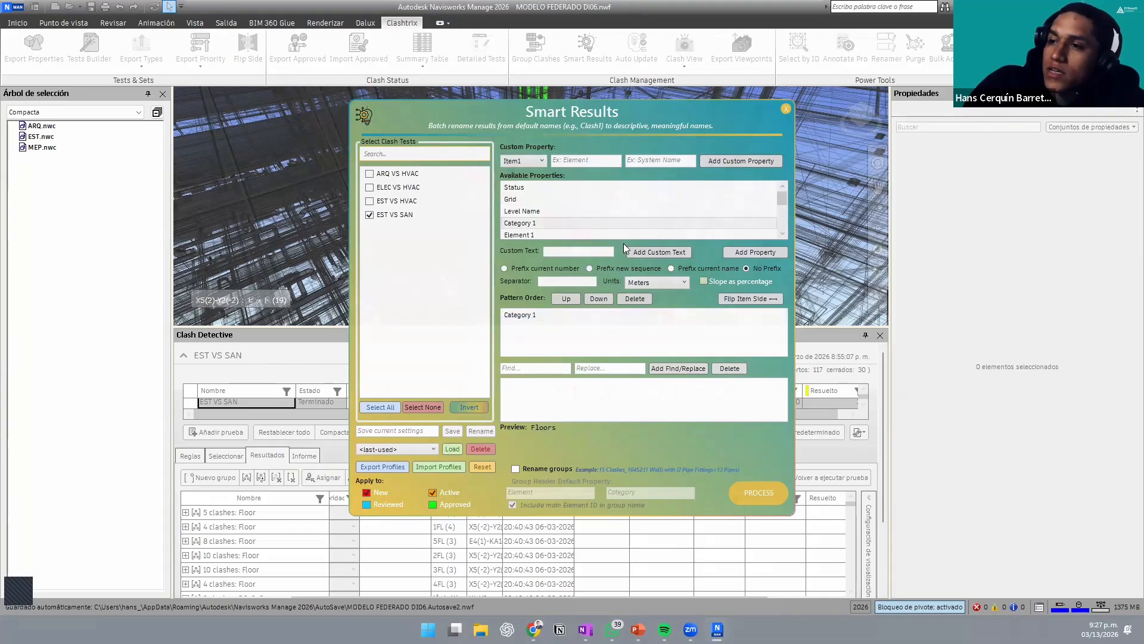
Step: Process the batch renaming of the EST VS SAN clashes without a custom property, and look through the results list
click(608, 158)
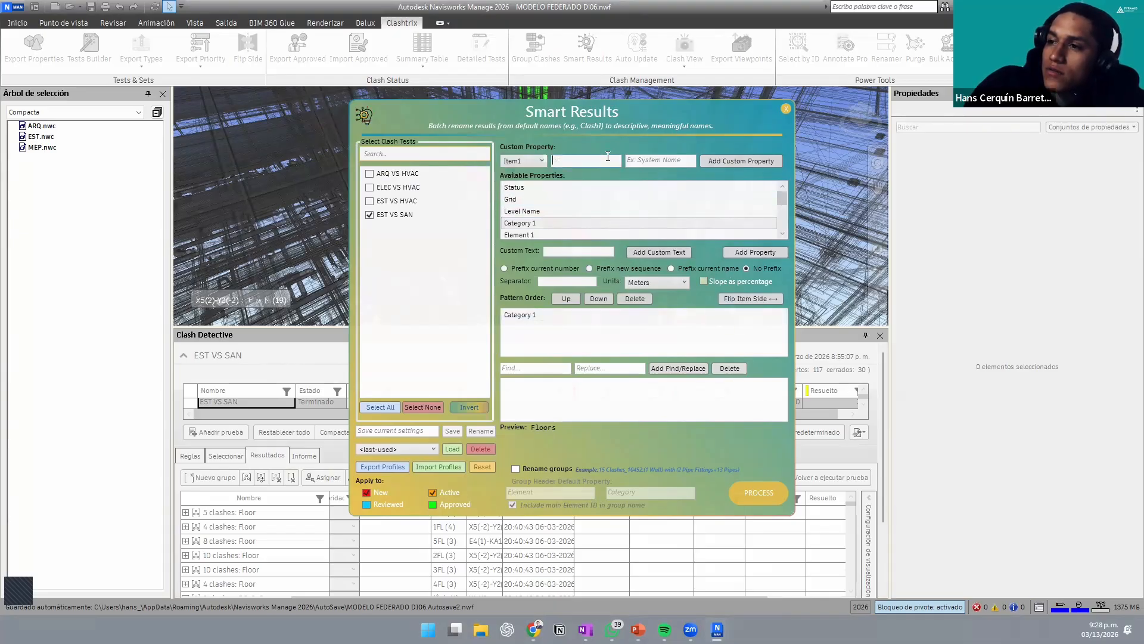
click(746, 167)
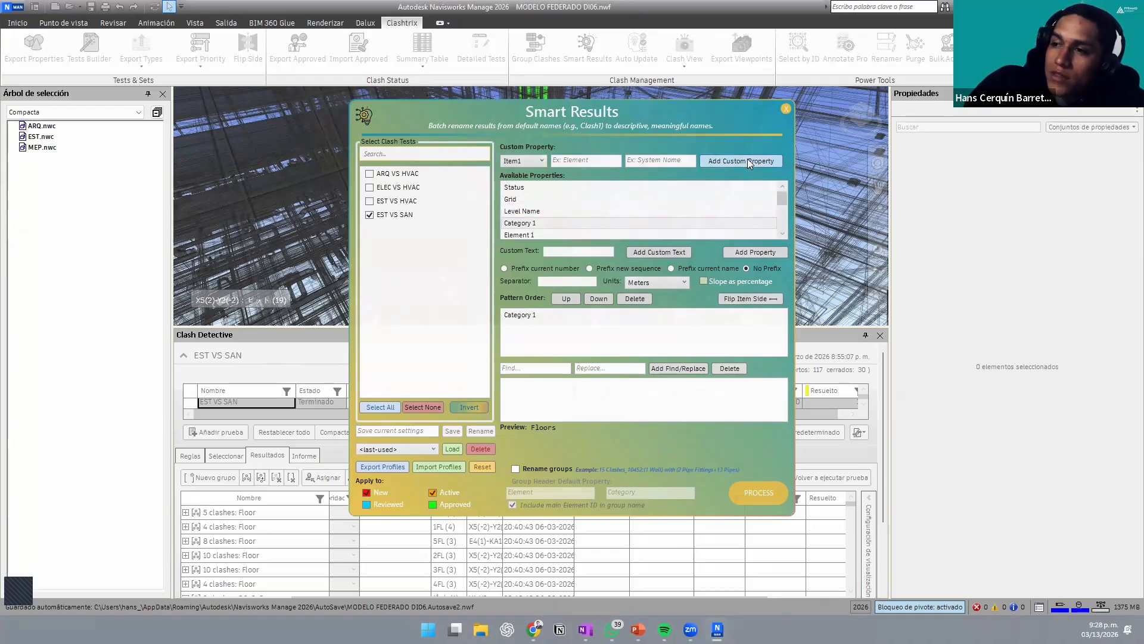
scroll(558, 230, down, 1)
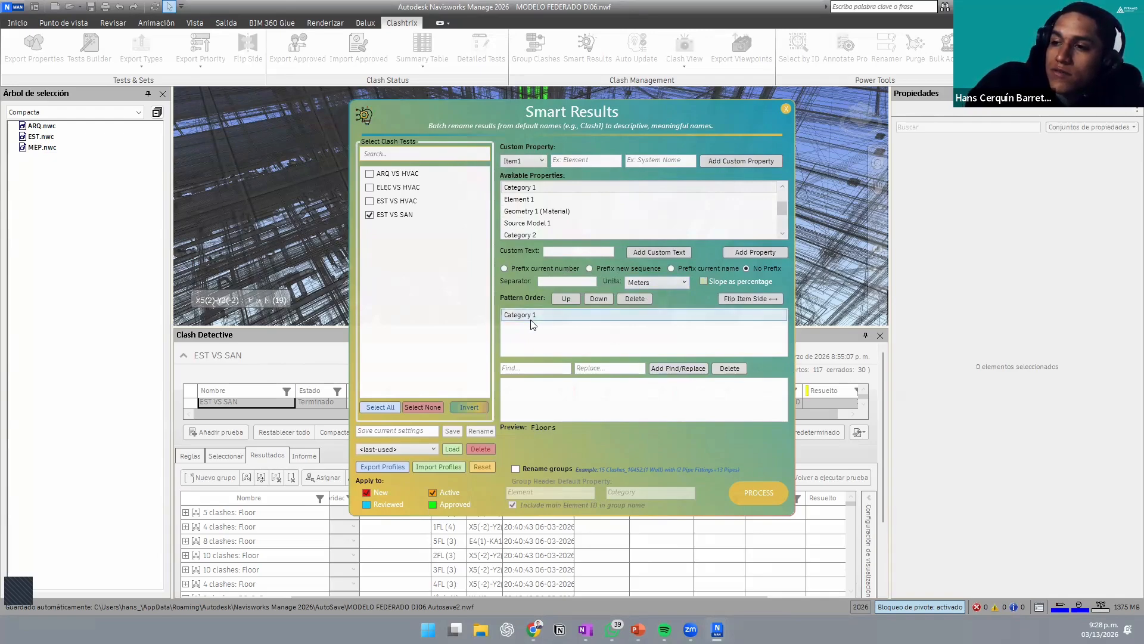
click(744, 500)
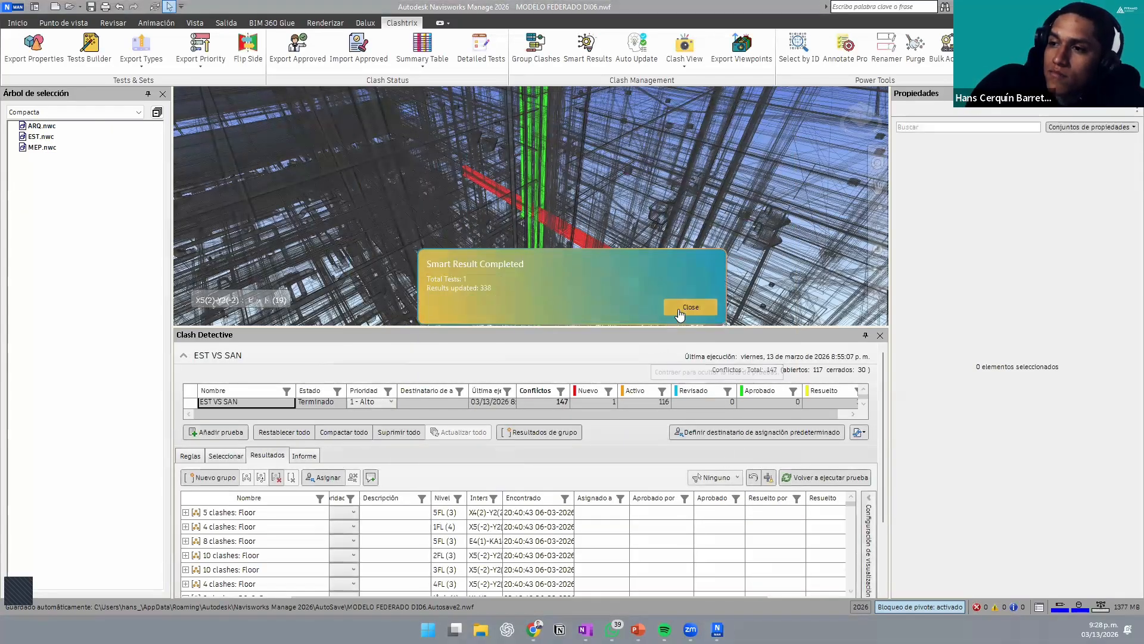
click(691, 307)
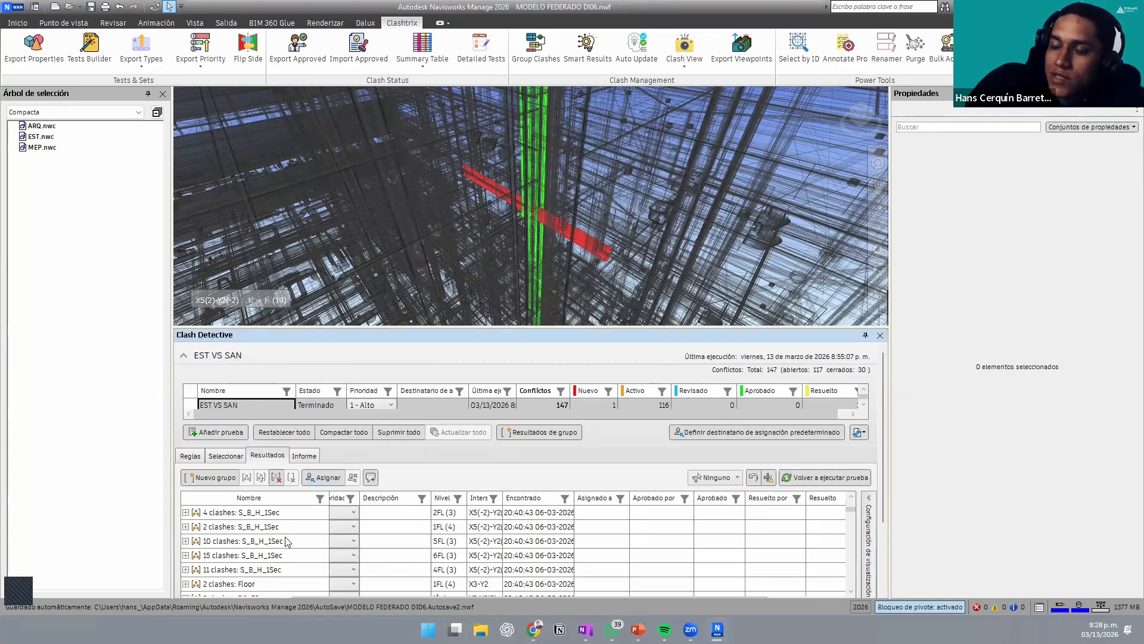
scroll(279, 539, down, 5)
scroll(275, 541, down, 5)
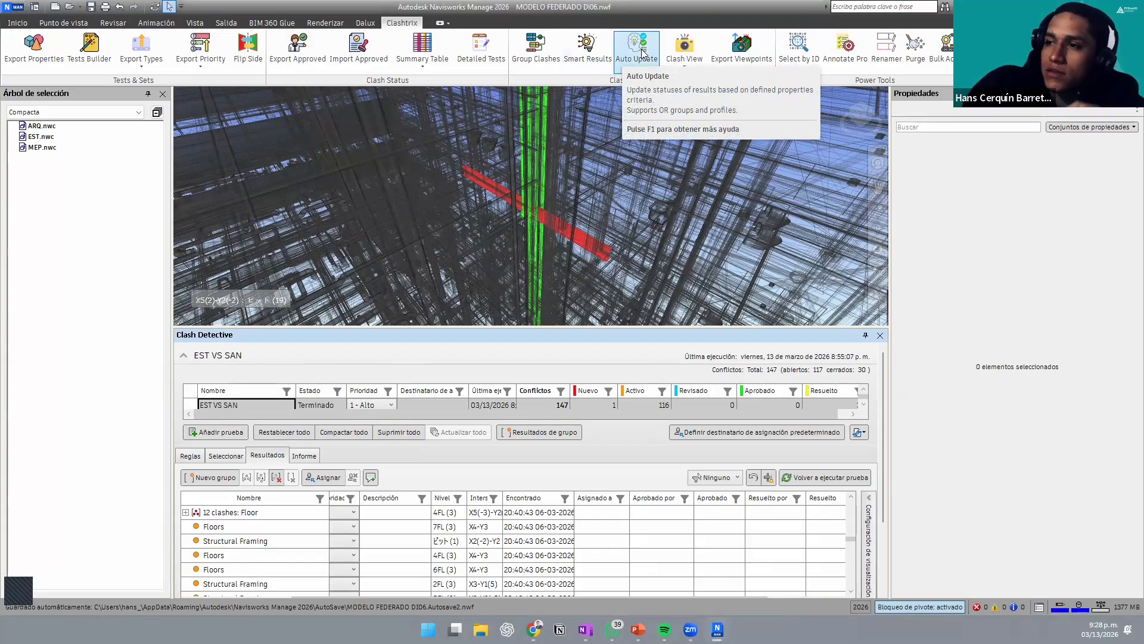
Step: Examine the Clash View settings for generating clash viewpoints, and close them without generating any
click(696, 67)
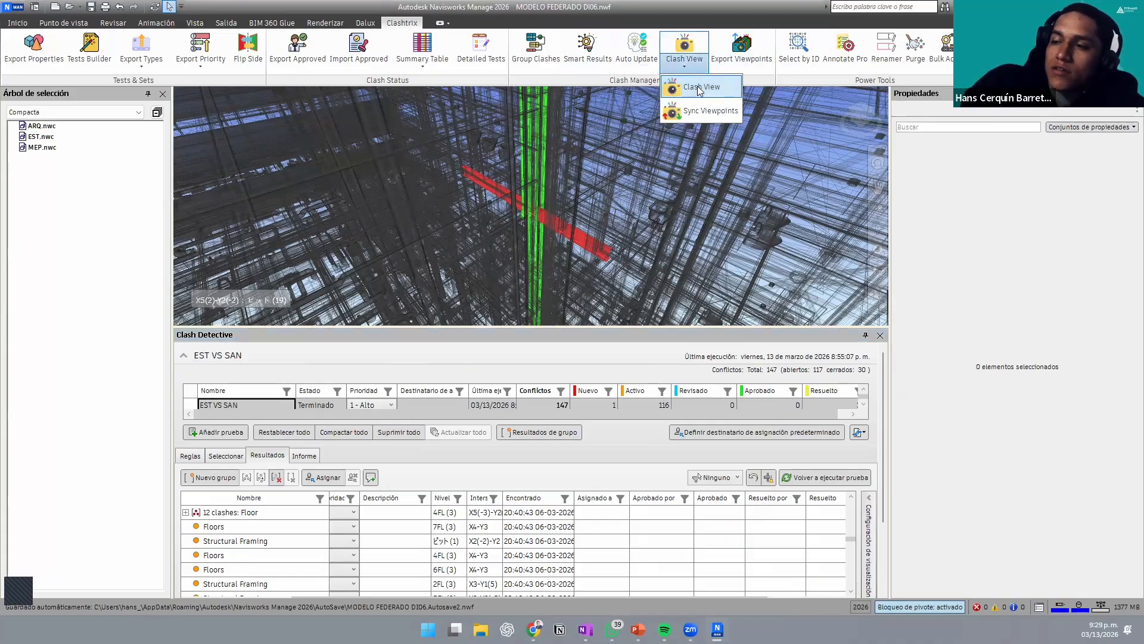
click(700, 88)
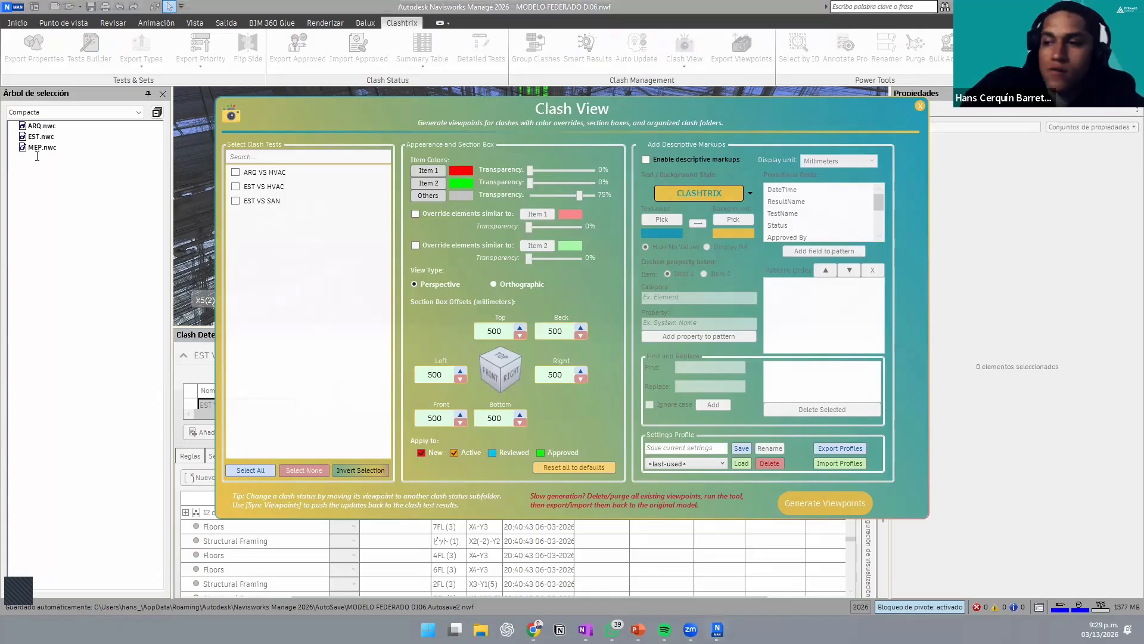
click(918, 106)
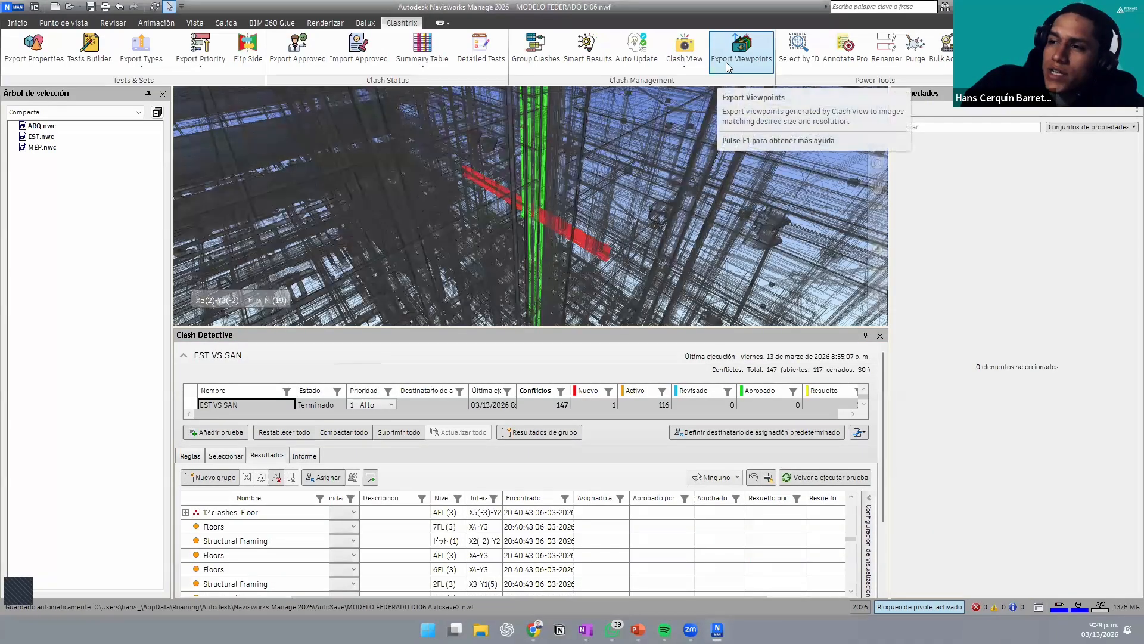
Step: Try to export the Clashtrix viewpoints as images
click(726, 62)
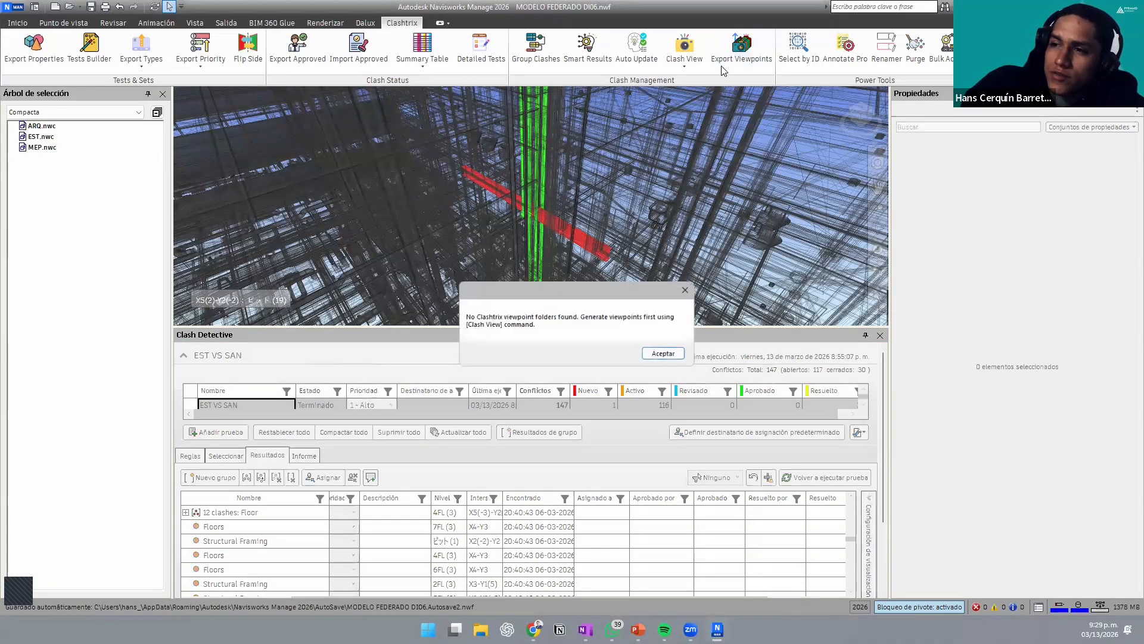
click(660, 353)
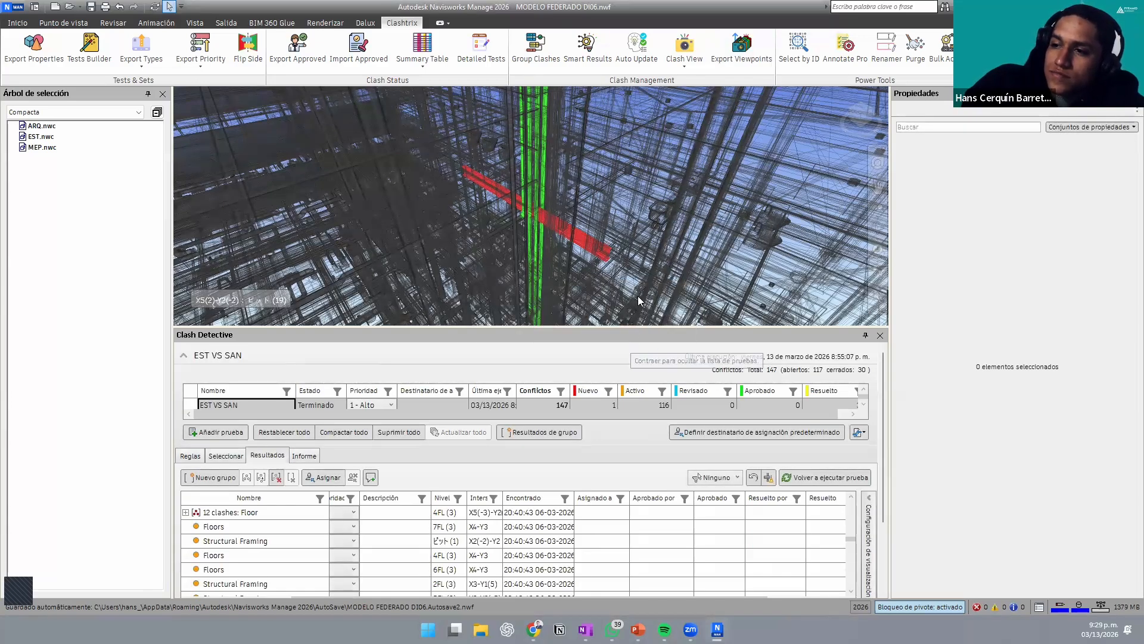
scroll(581, 162, down, 3)
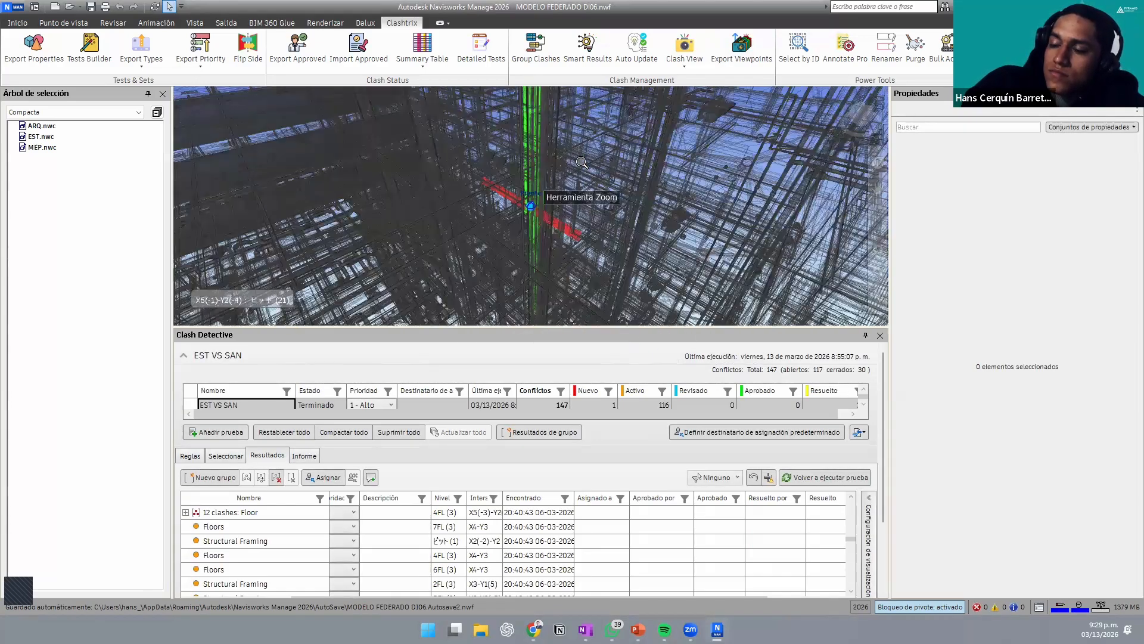
click(742, 44)
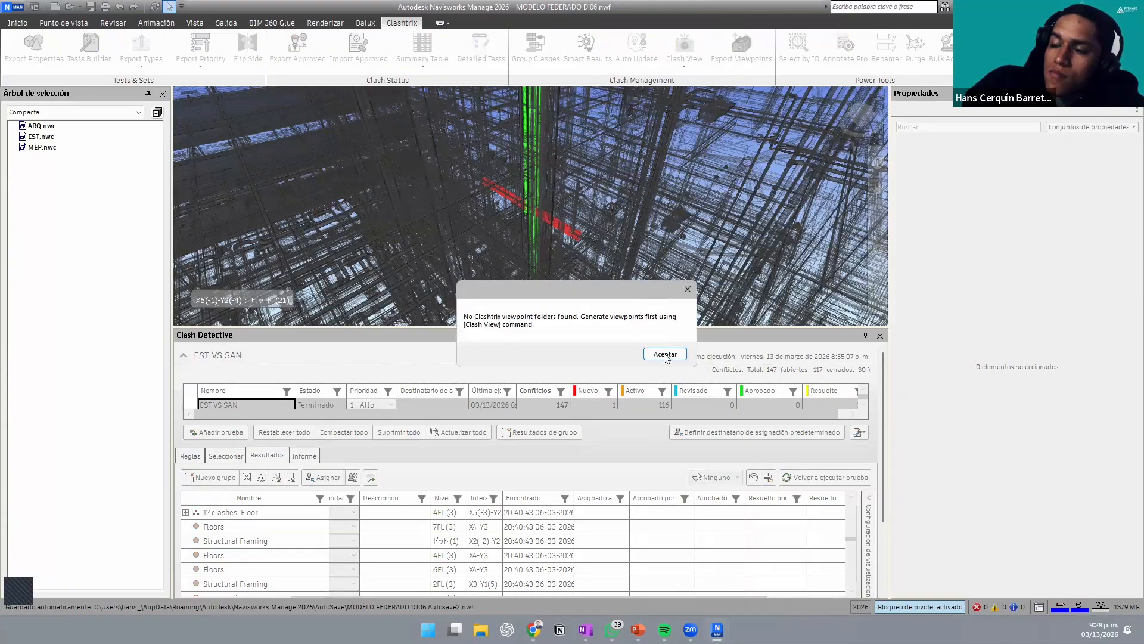
click(665, 354)
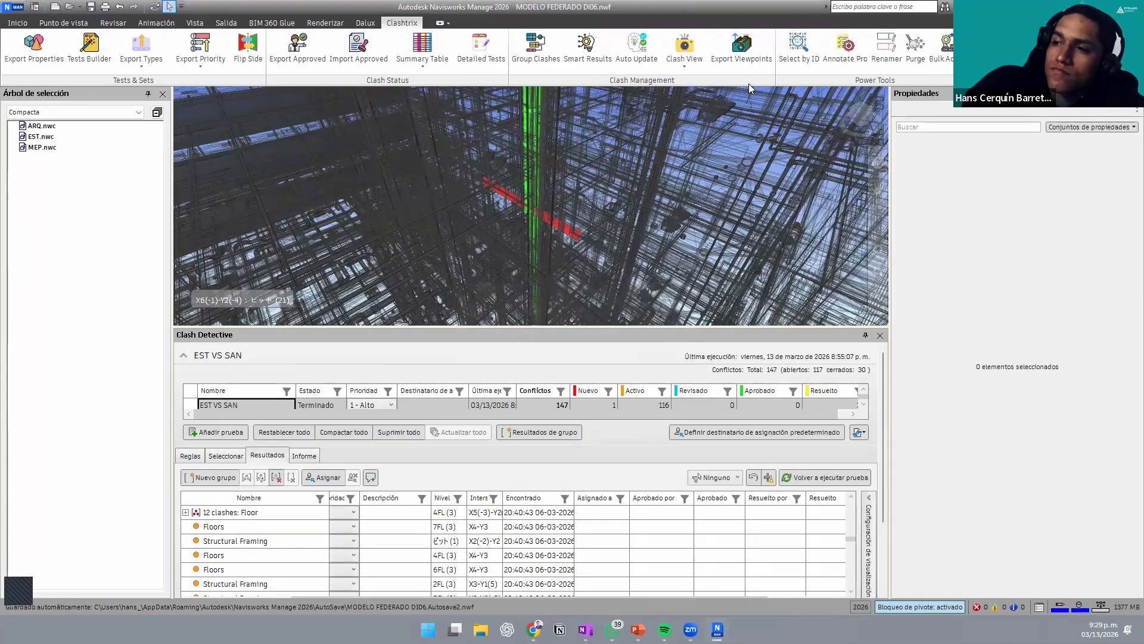
Step: Open the recent EST VS SAN workbook in Excel, copy the first Revit Element 1 ID, 4378684, and return to Navisworks
click(798, 48)
mouse_move(638, 629)
key(super)
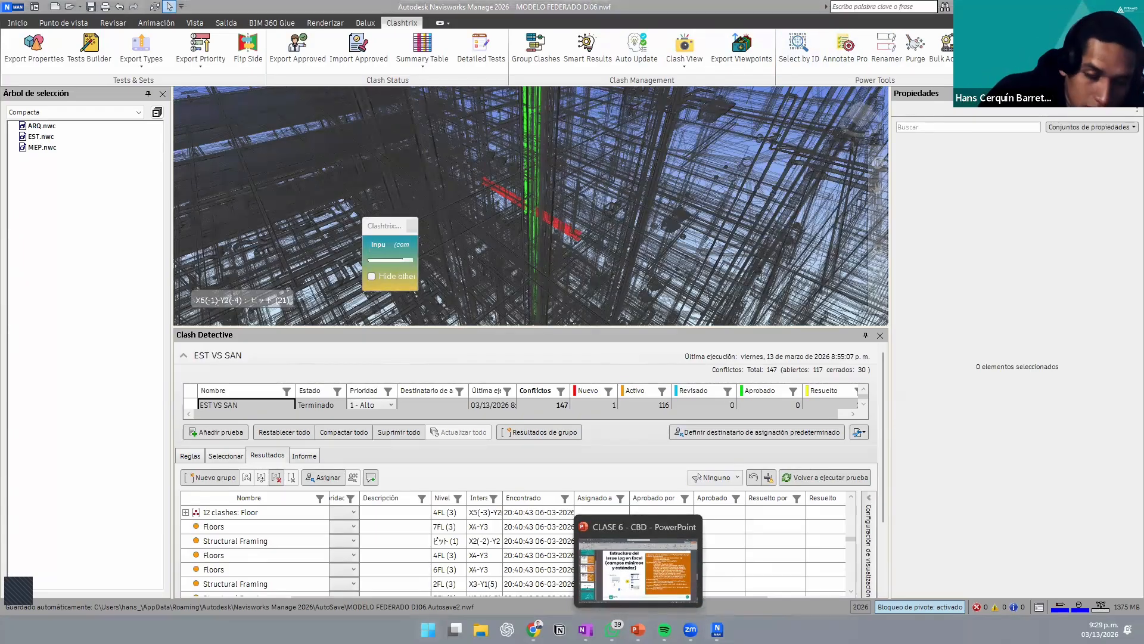
key(Return)
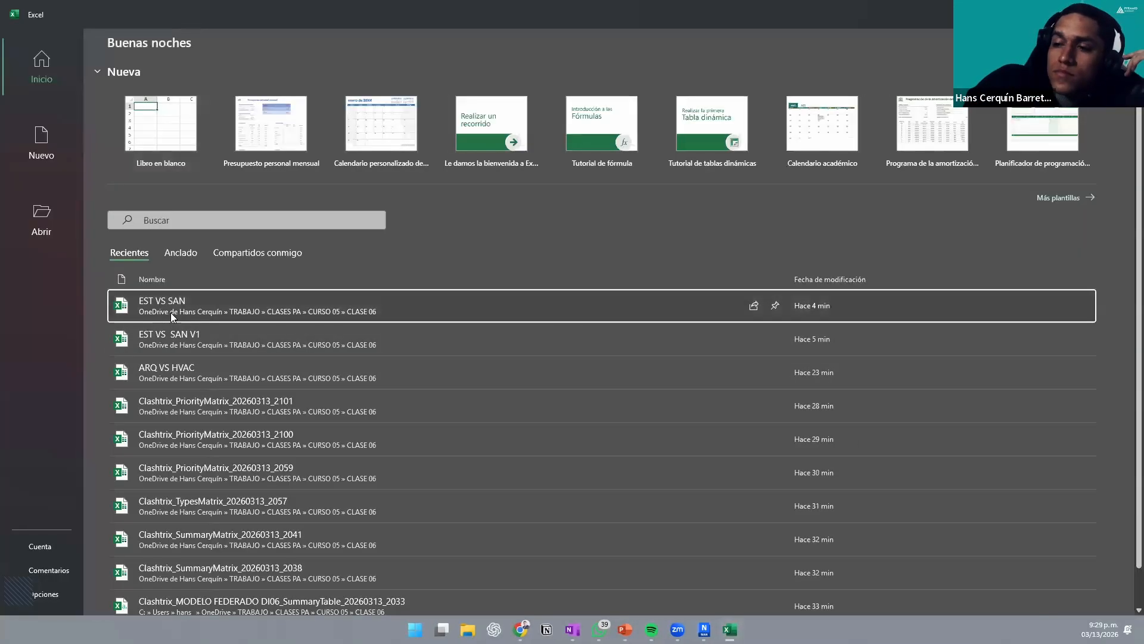
click(170, 312)
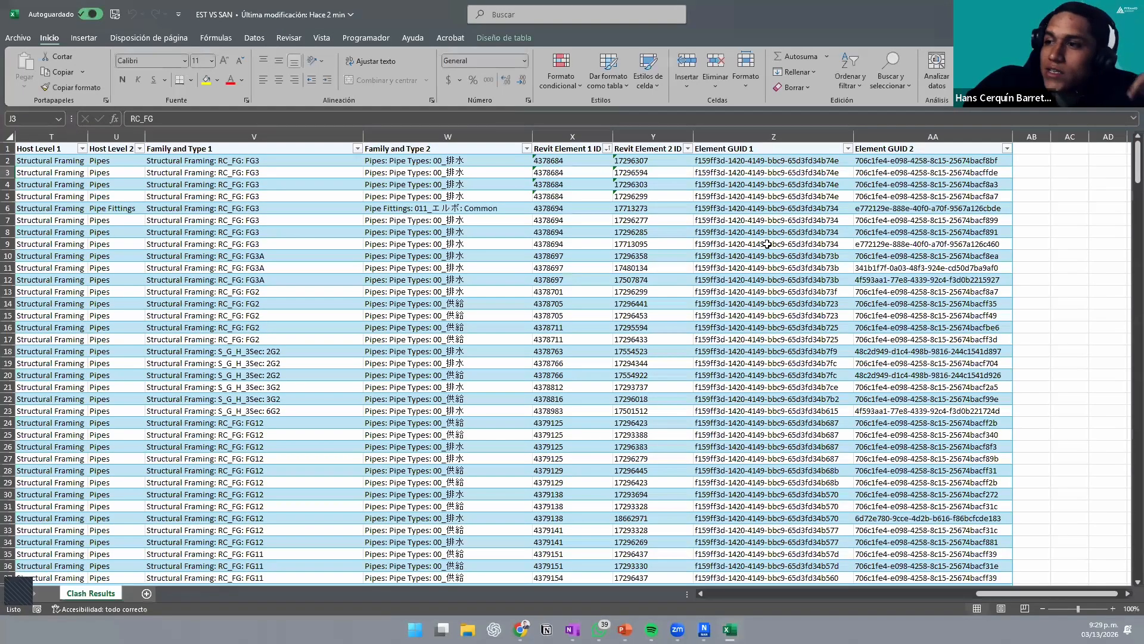
click(594, 162)
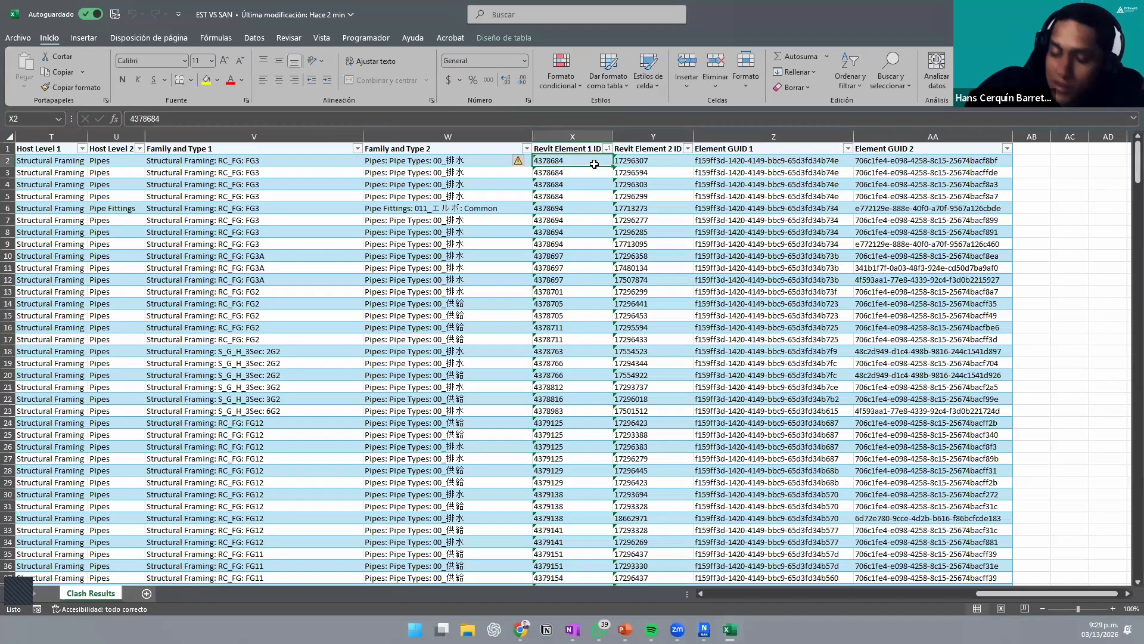
key(ctrl+c)
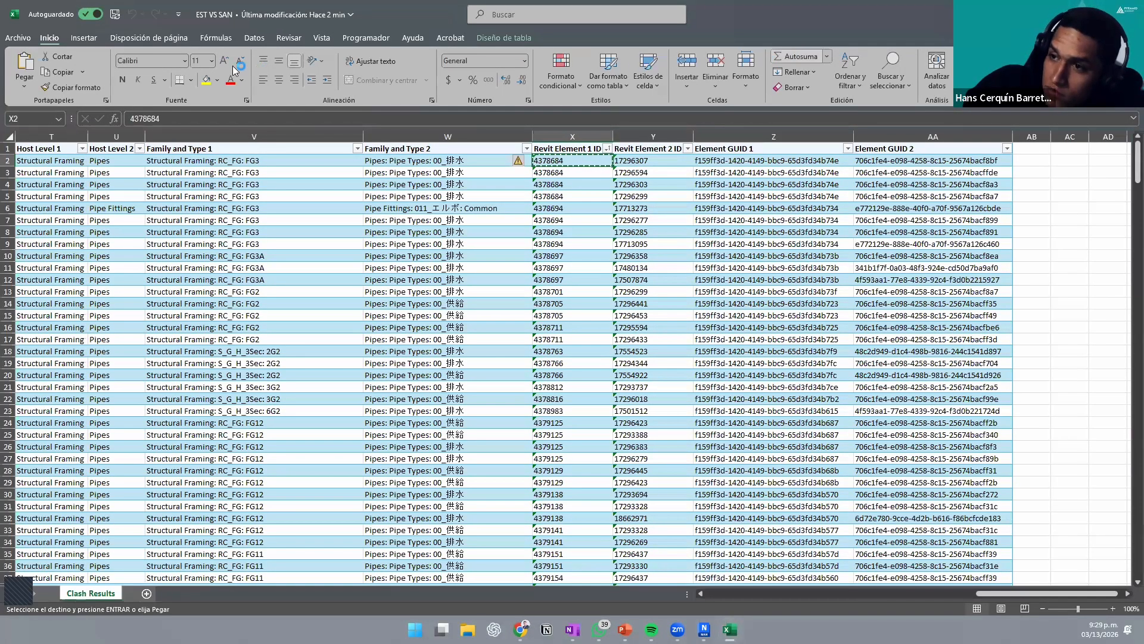
double_click(144, 118)
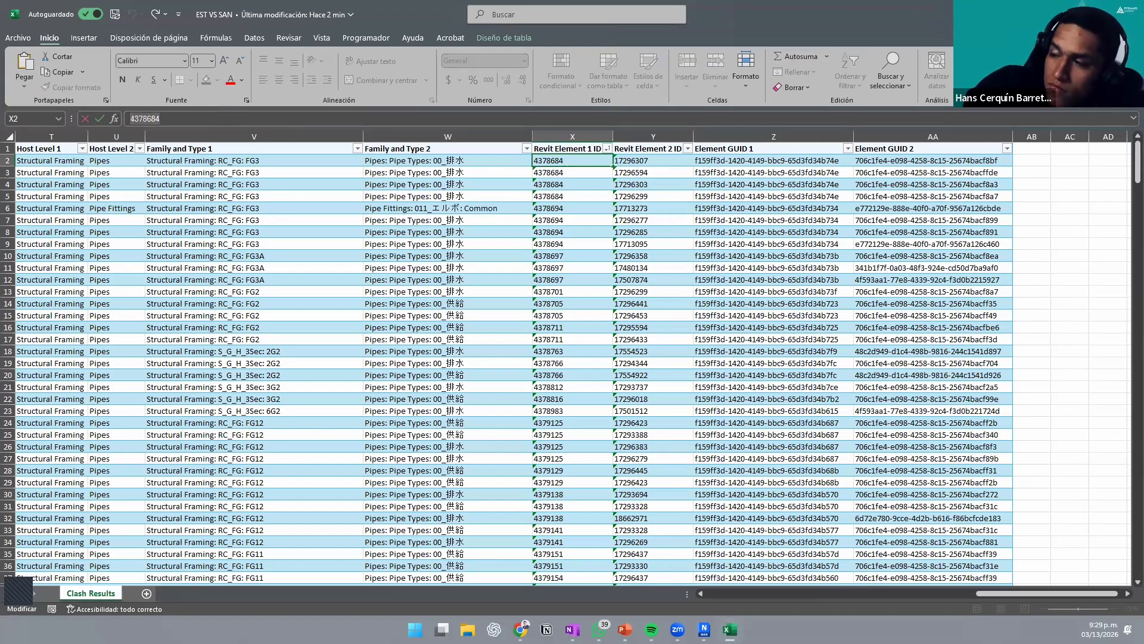
click(1073, 15)
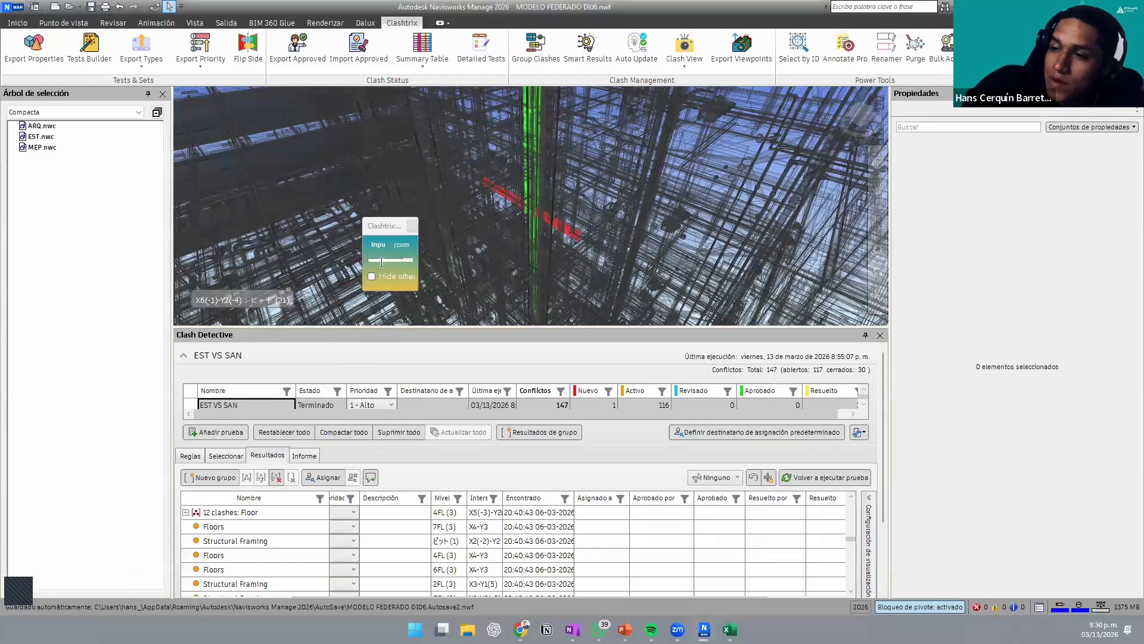
Step: Select element ID 4378684 using Select by ID with Hide others enabled, then close the dialog and inspect the isolated beam
click(382, 260)
key(ctrl+v)
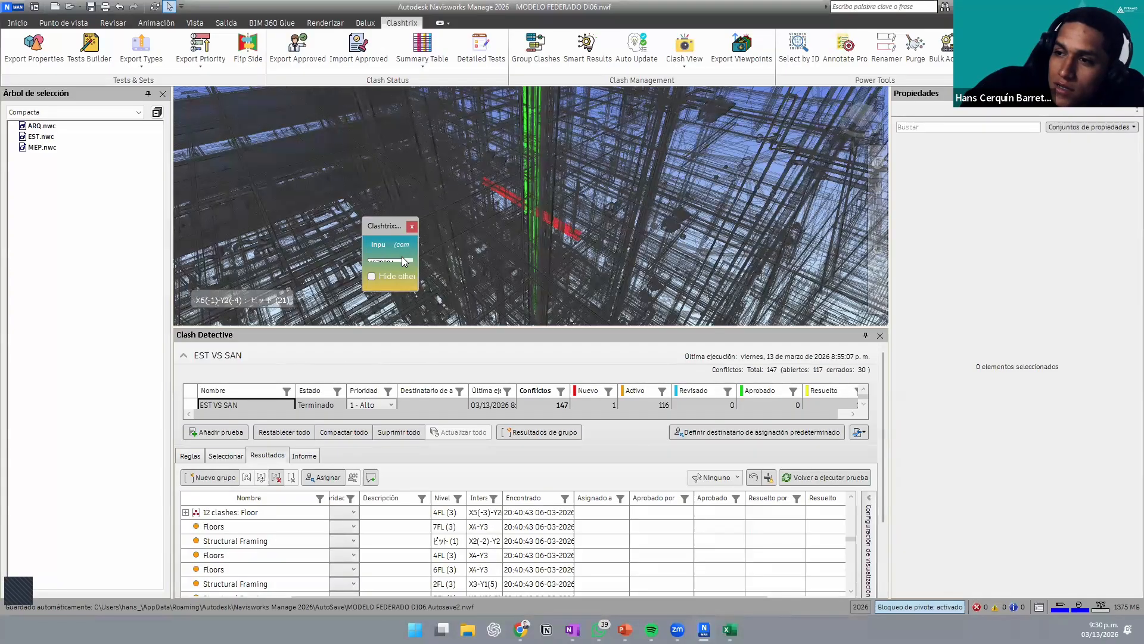
click(383, 278)
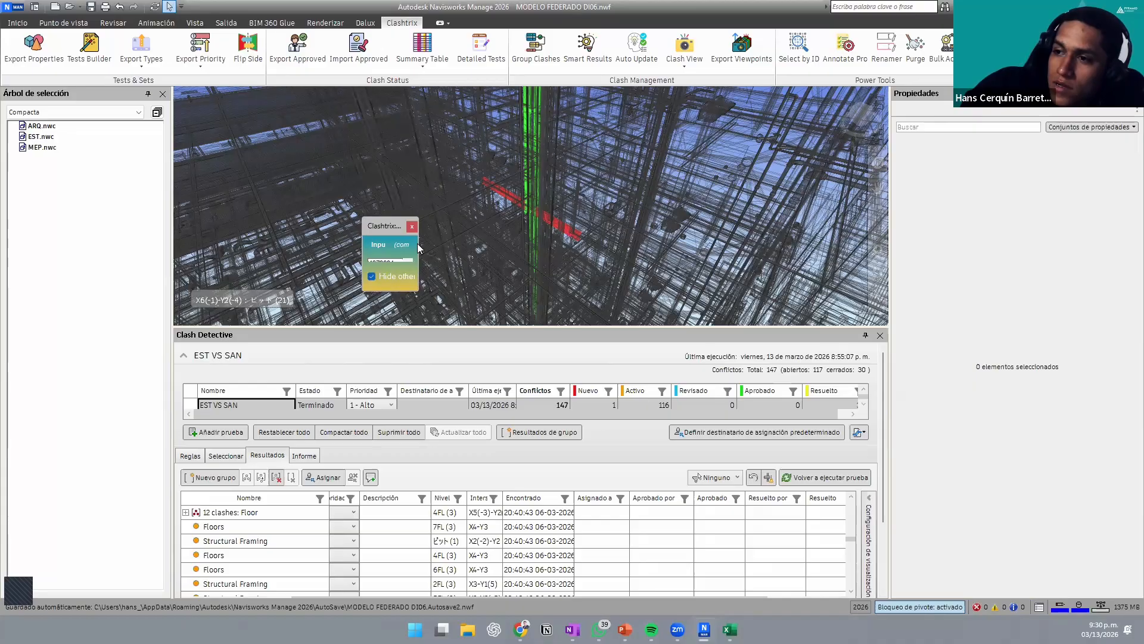
drag(420, 244, 620, 232)
click(593, 277)
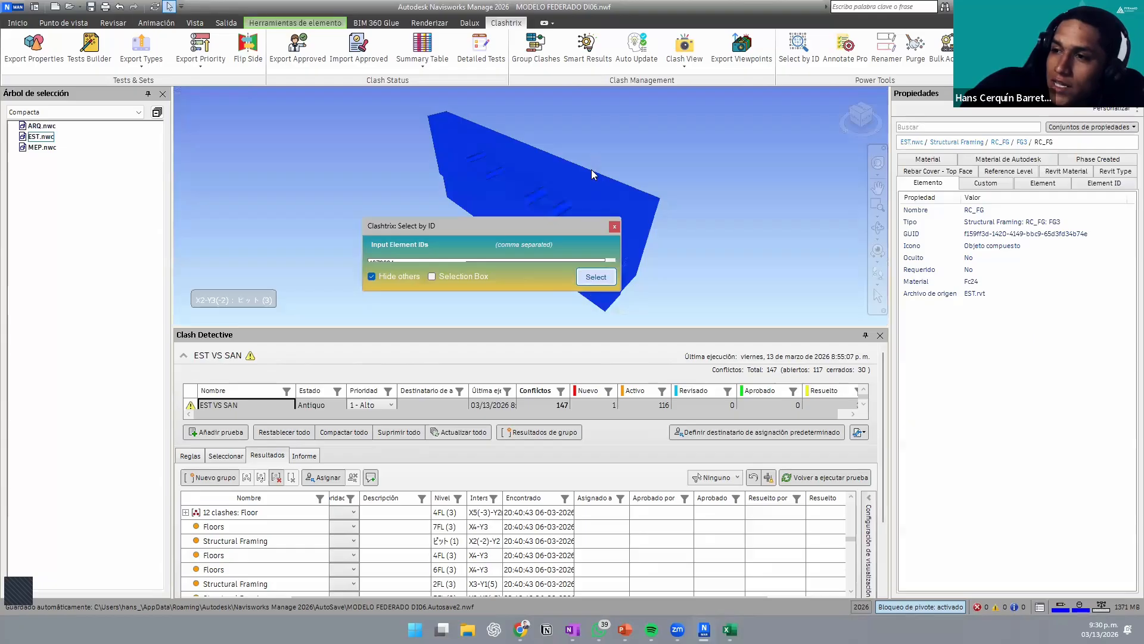
click(612, 228)
click(689, 194)
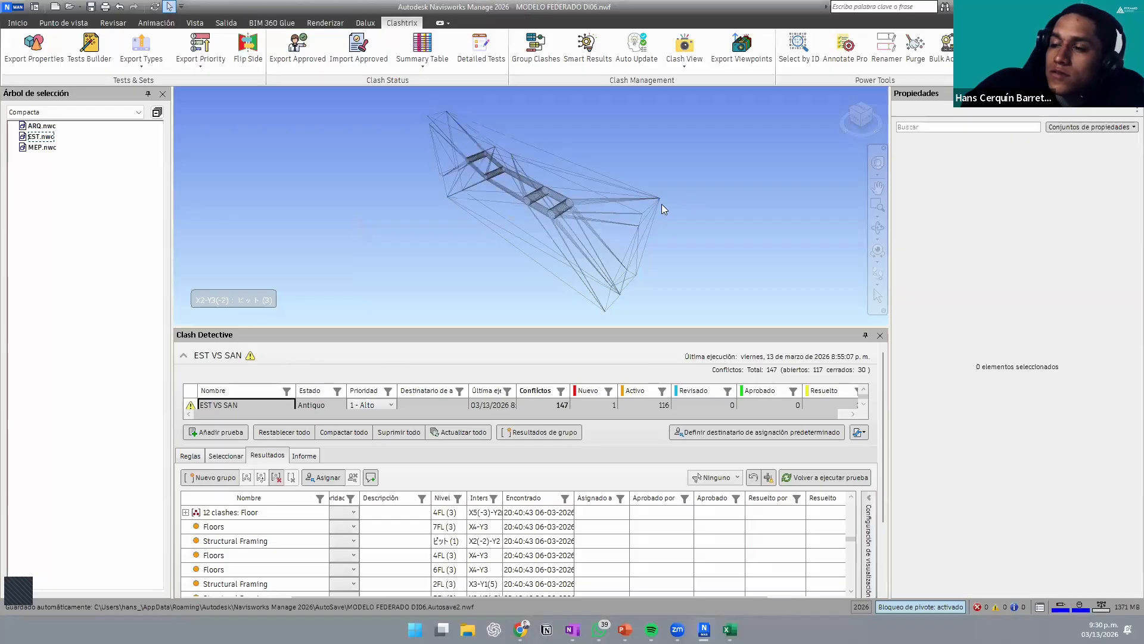
scroll(583, 224, up, 4)
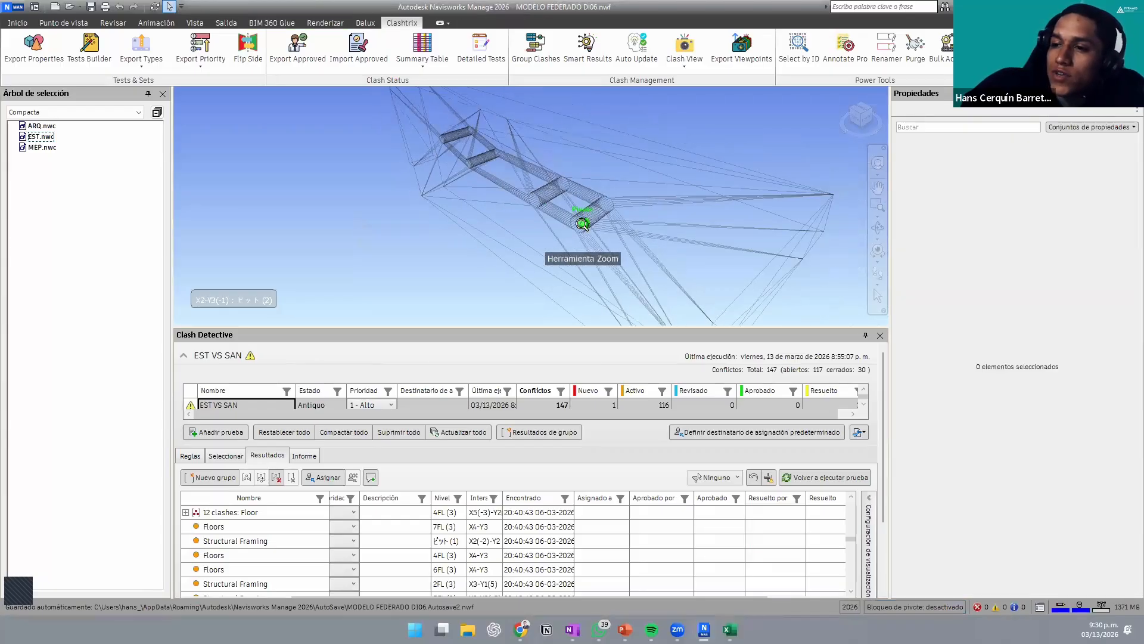
Step: Unhide all hidden elements so the whole federated building model is shown
click(228, 456)
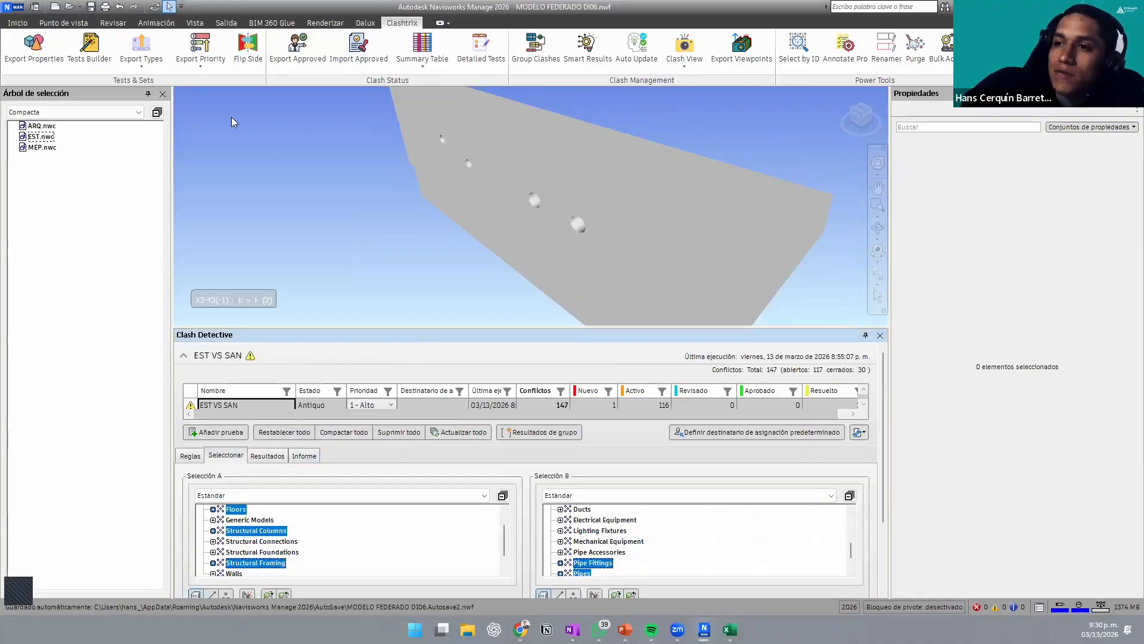
click(16, 24)
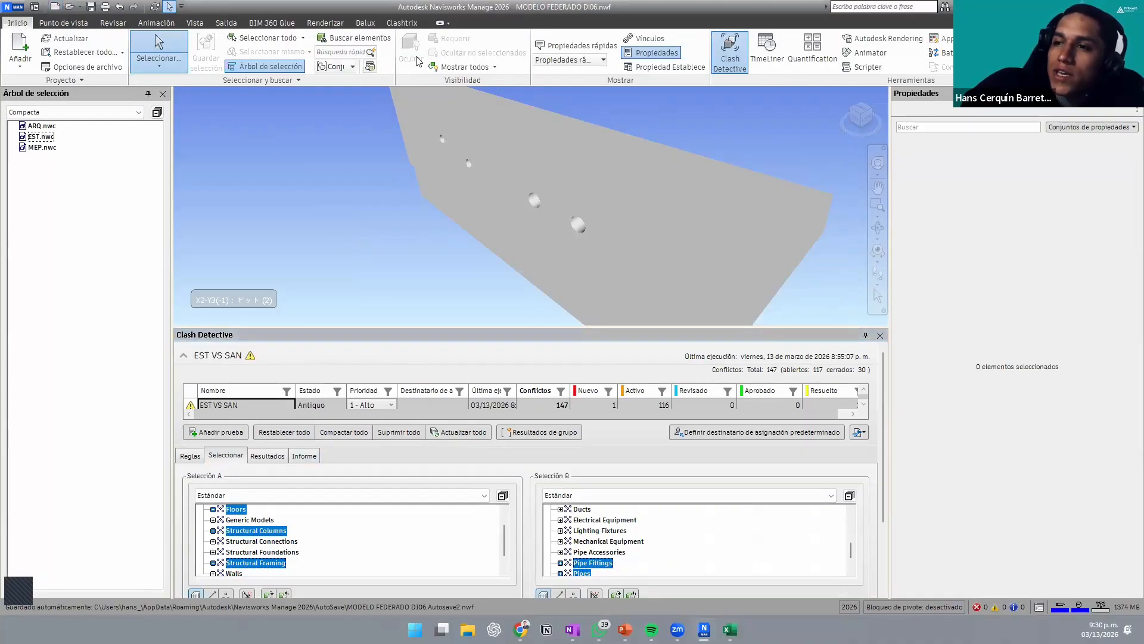
click(475, 69)
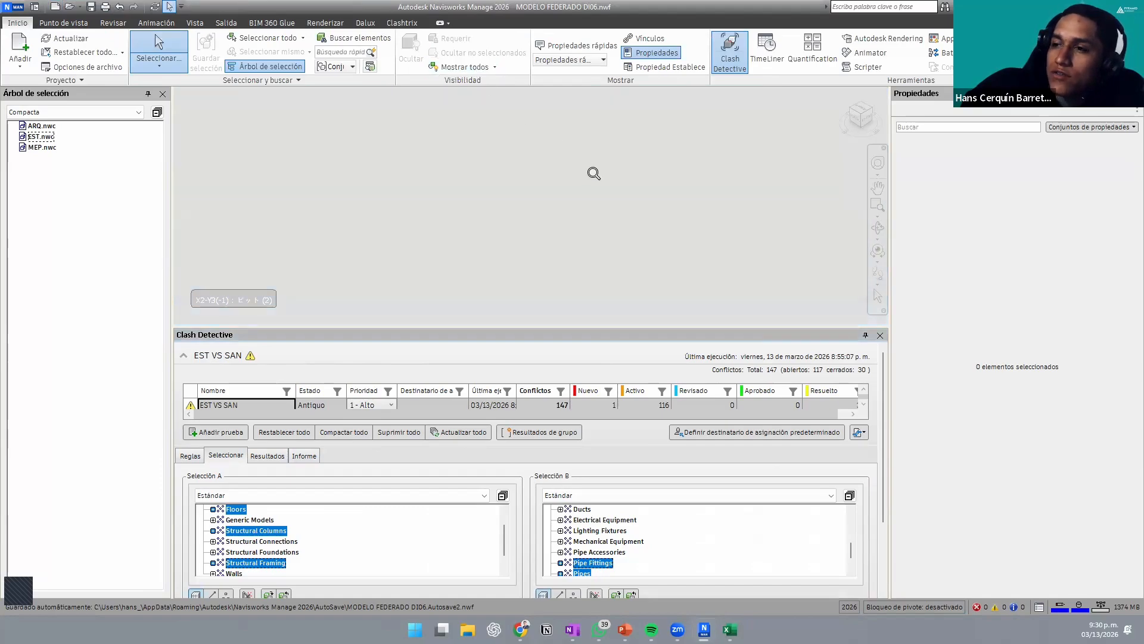
scroll(592, 172, down, 3)
scroll(594, 174, down, 8)
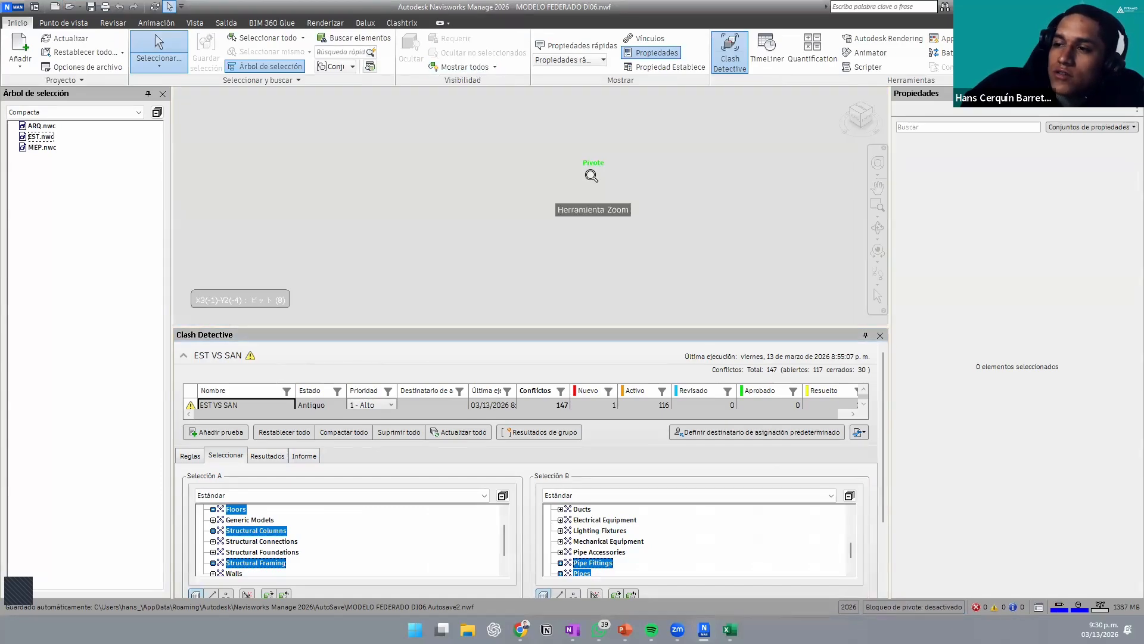
scroll(588, 177, down, 10)
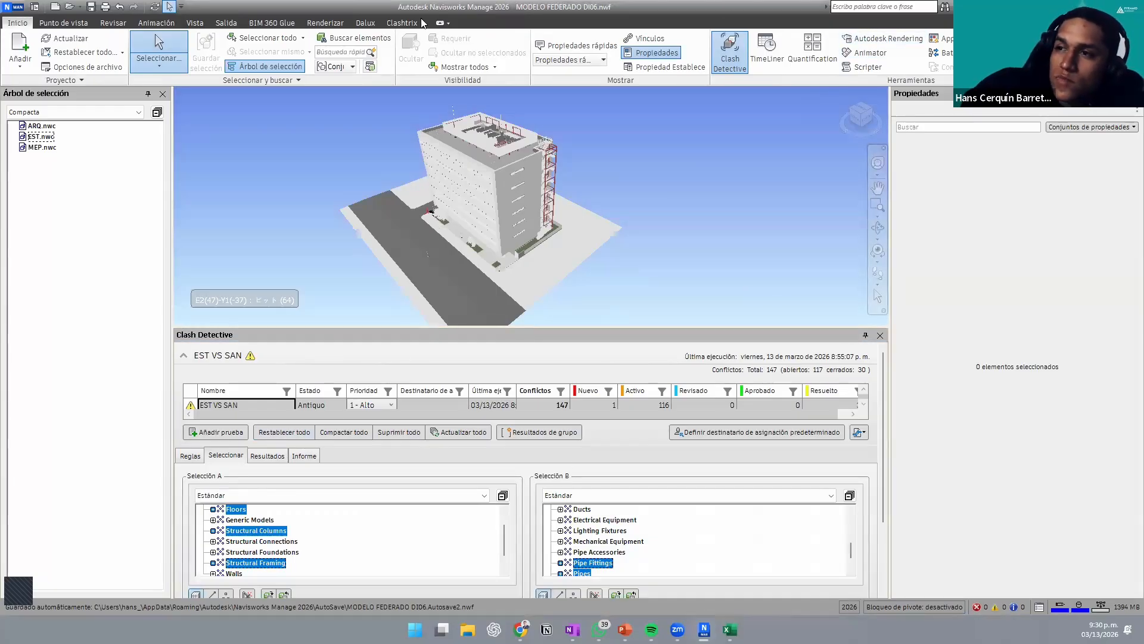
Step: Isolate element 4378684 again using Select by ID with Hide others enabled, and clear the selection
click(403, 23)
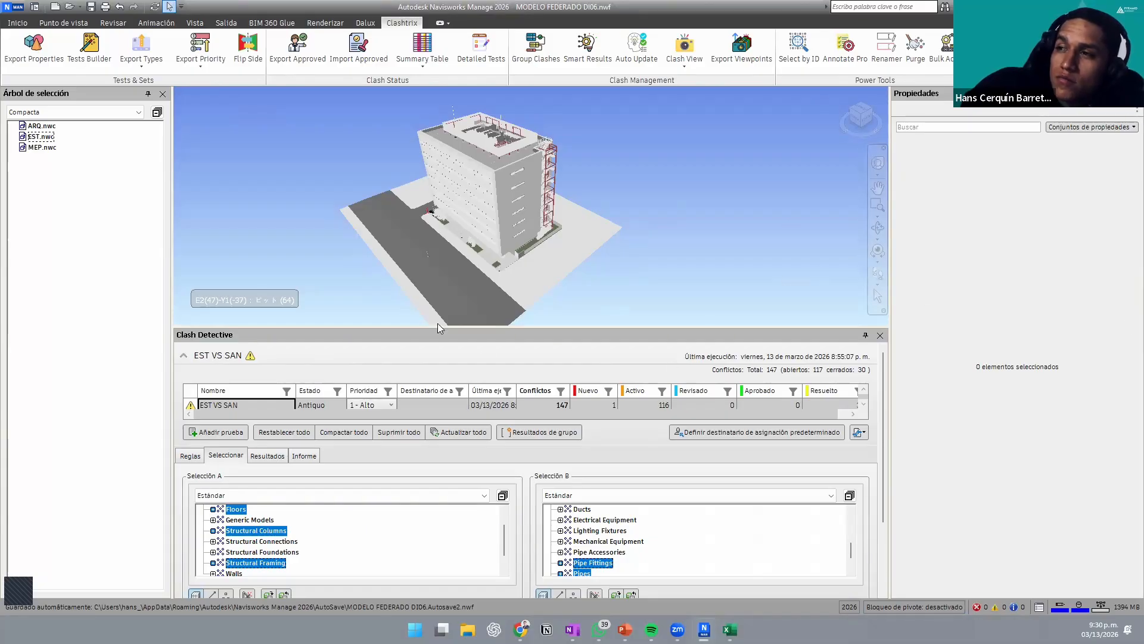
click(799, 51)
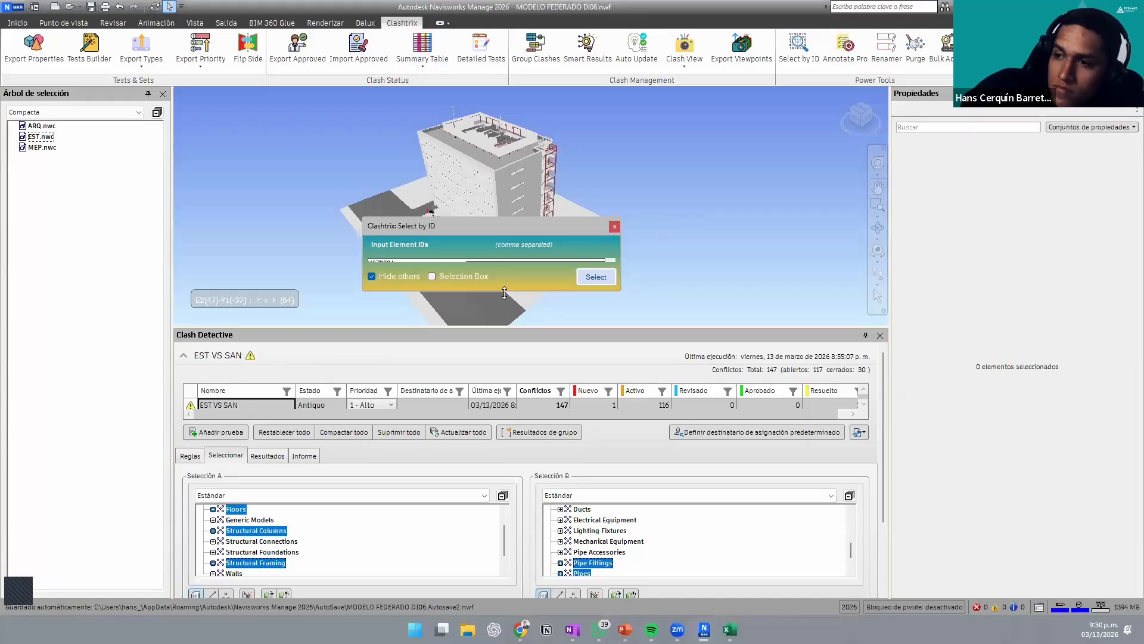
drag(504, 292, 505, 305)
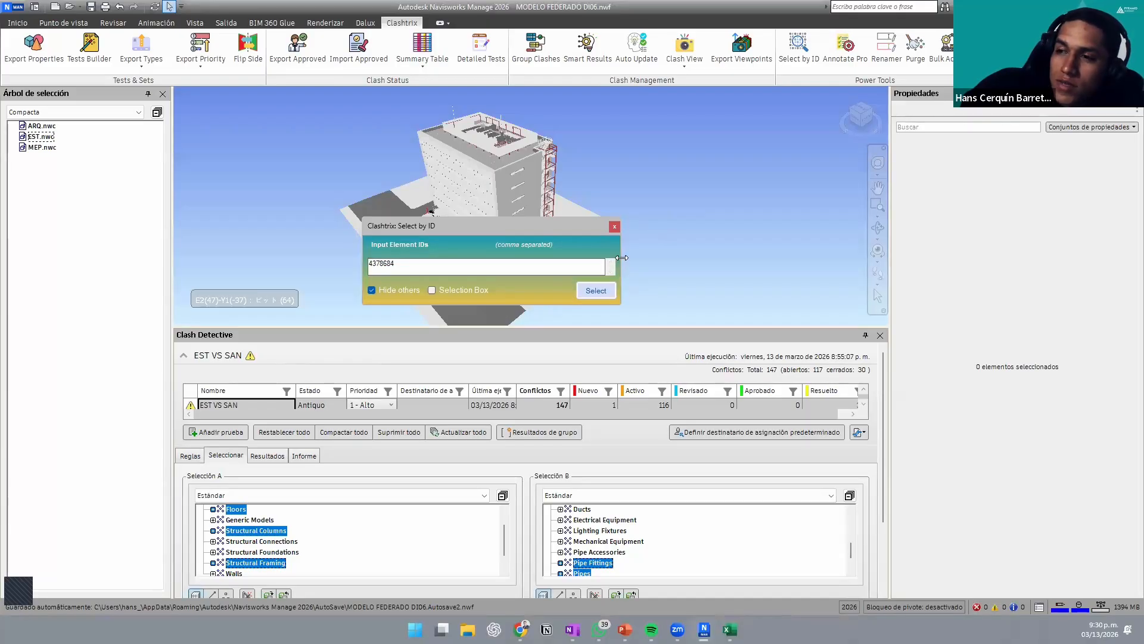
drag(622, 257, 562, 278)
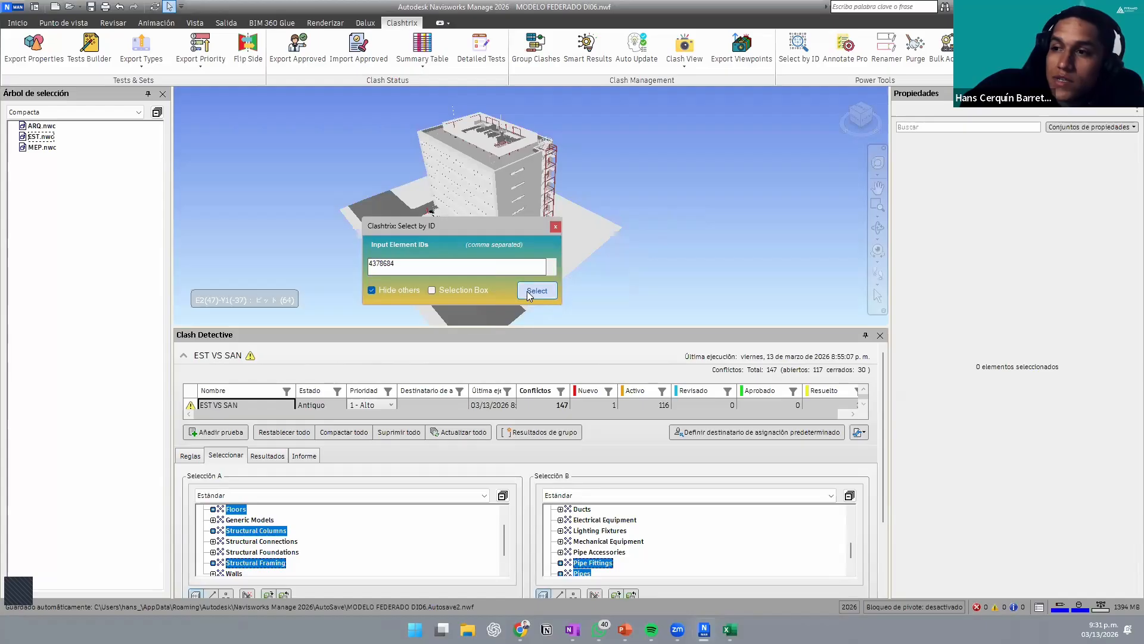
click(530, 291)
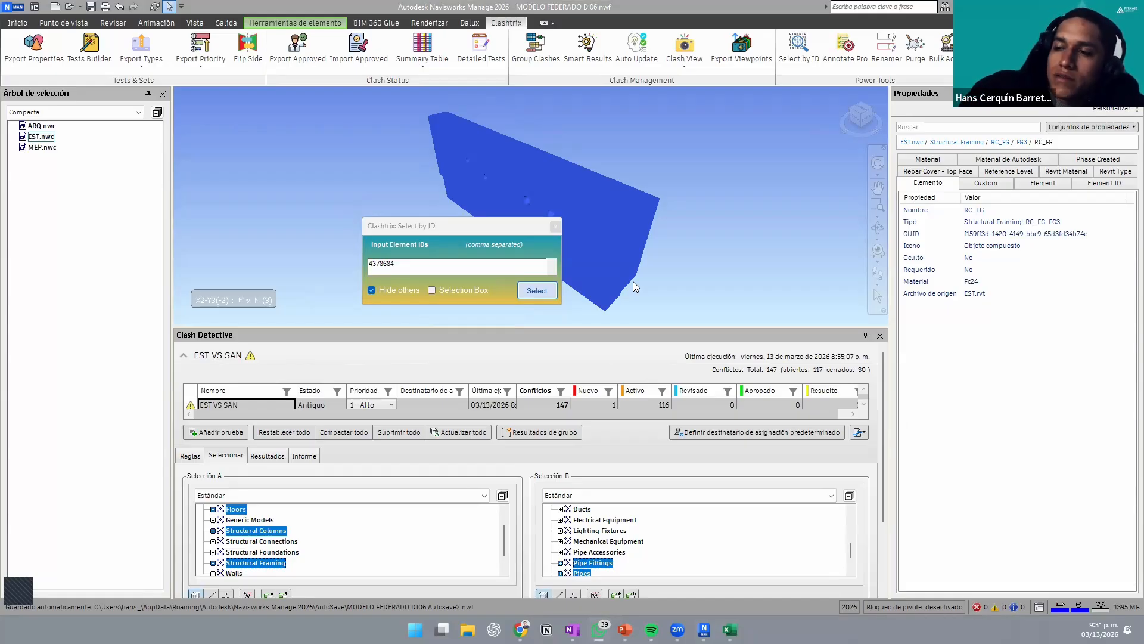
click(671, 222)
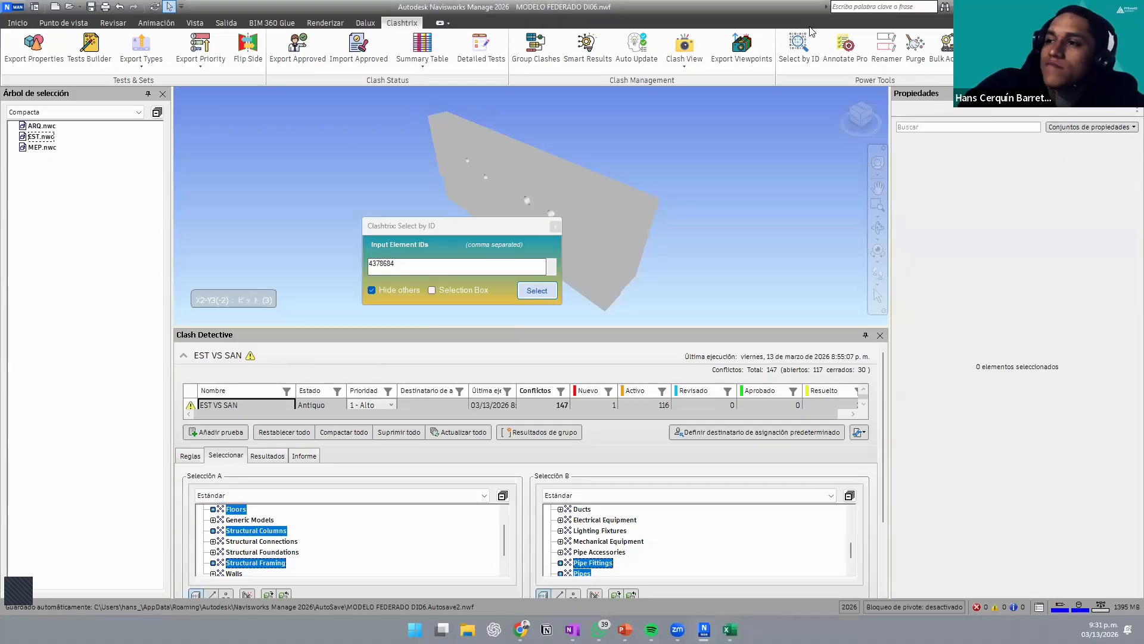
Step: Examine the Renamer and Purge options, closing both without applying anything, and close Select by ID
click(875, 56)
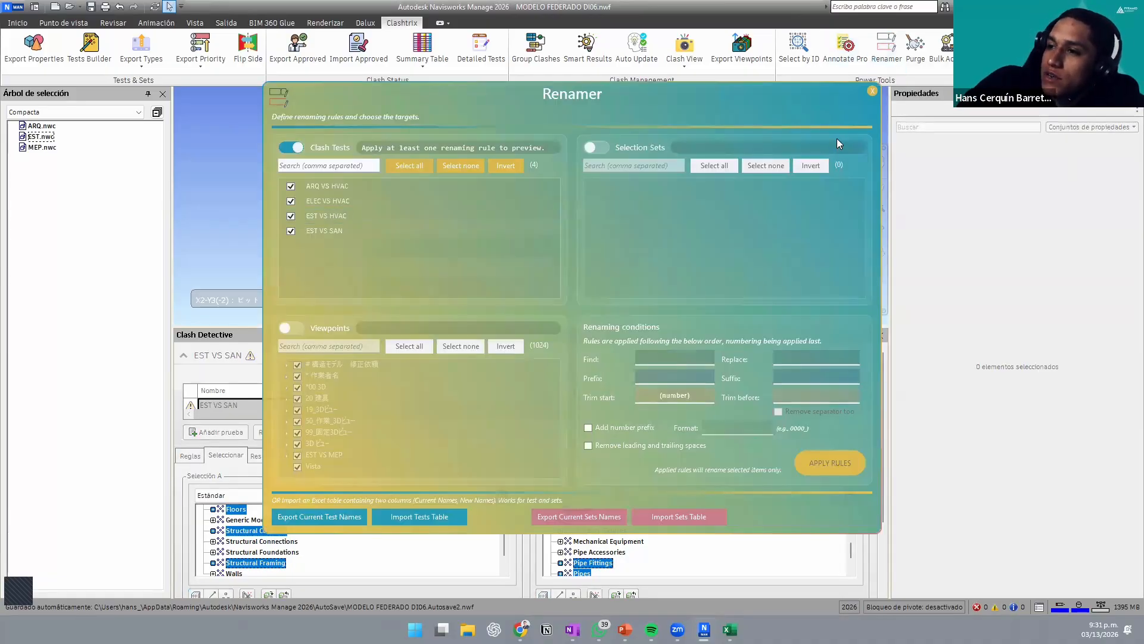
click(873, 93)
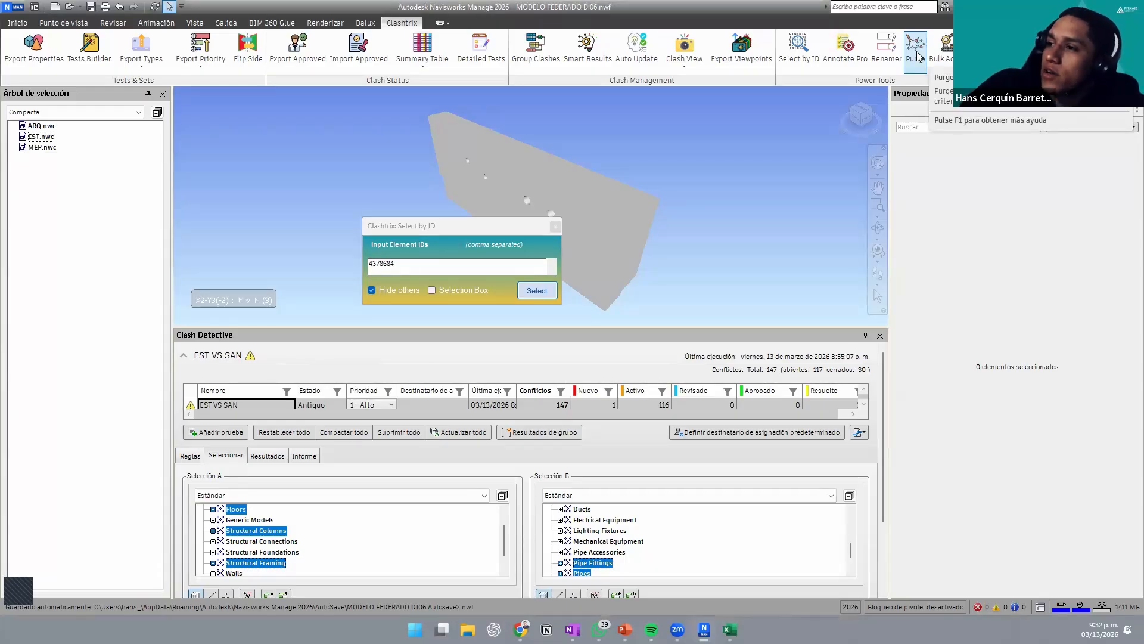
click(917, 55)
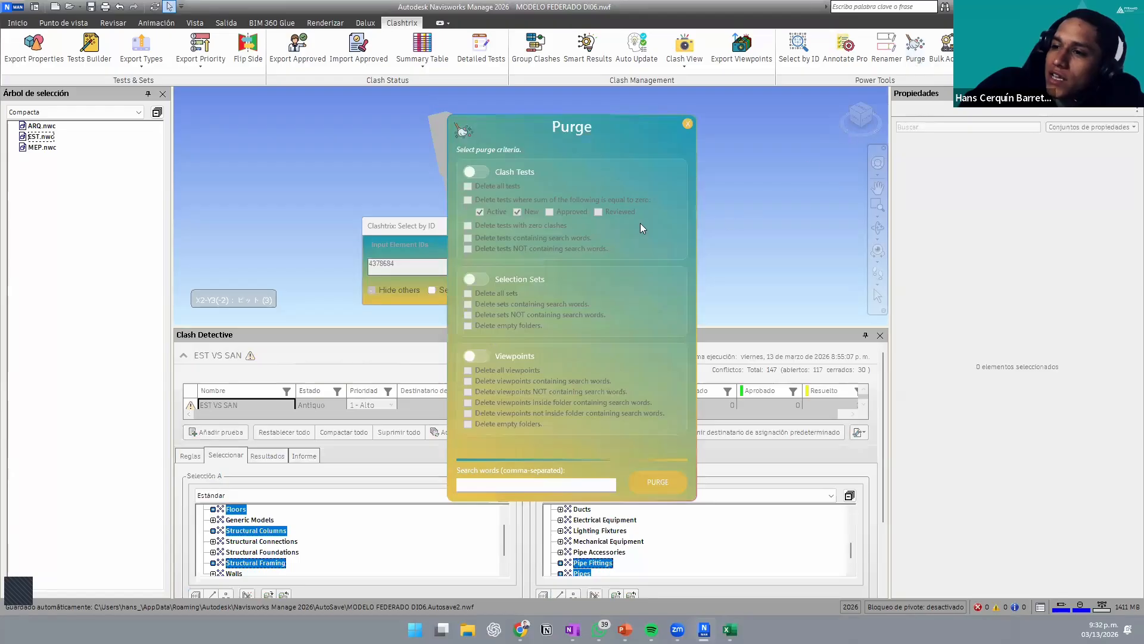
click(687, 126)
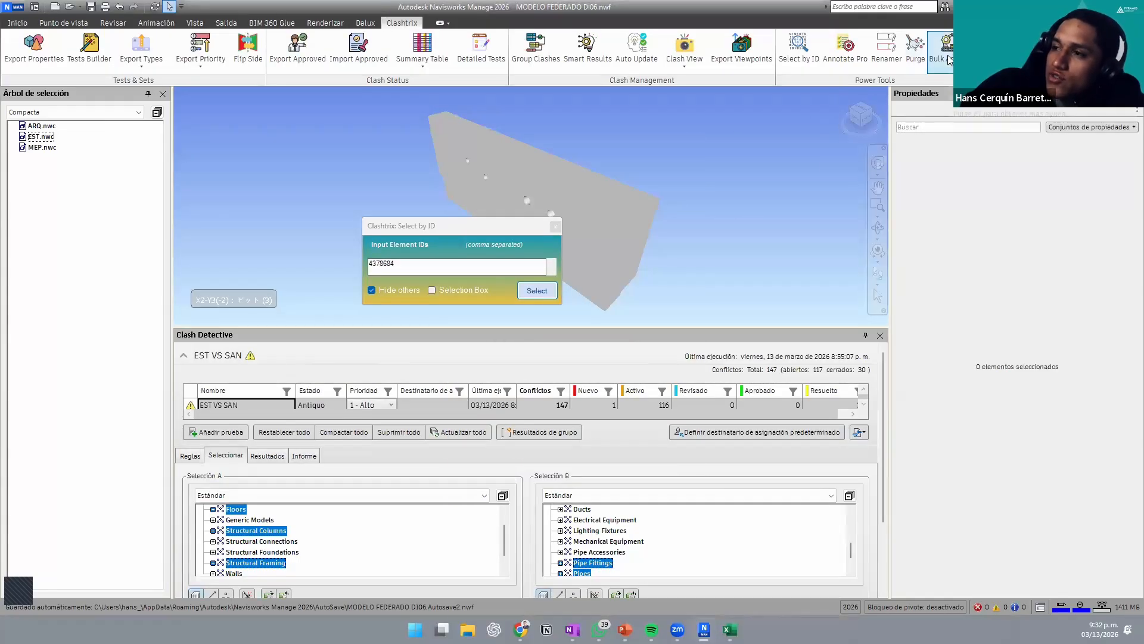
click(555, 225)
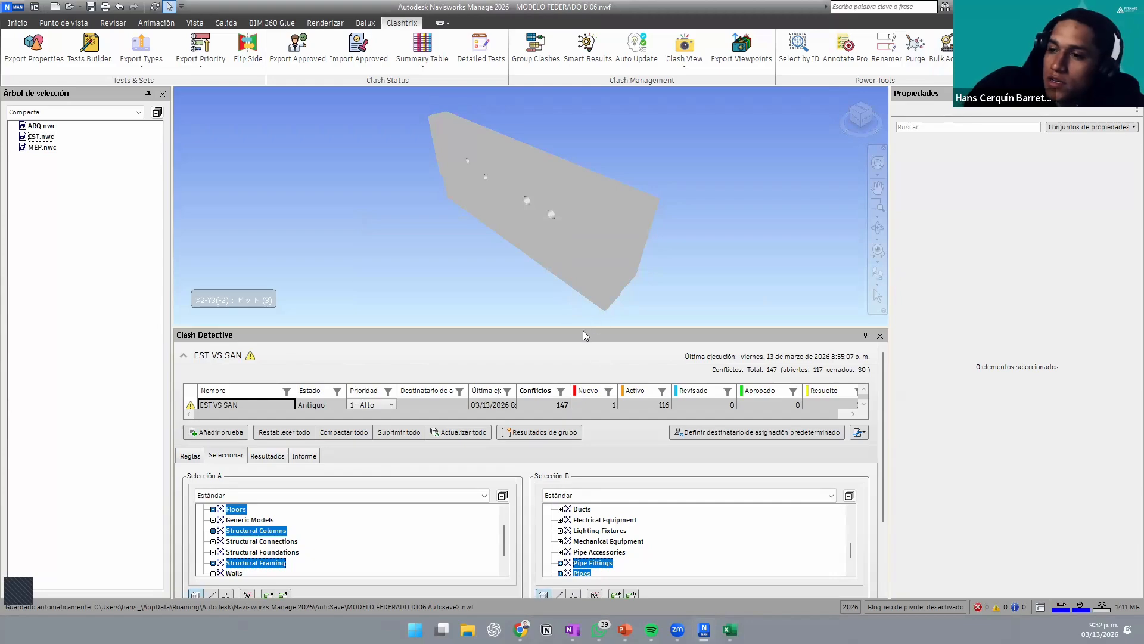
Step: Enlarge the Clash Detective area, review the EST VS SAN clash columns in Excel back to the first one, and close the workbook
drag(586, 328, 592, 235)
mouse_move(730, 629)
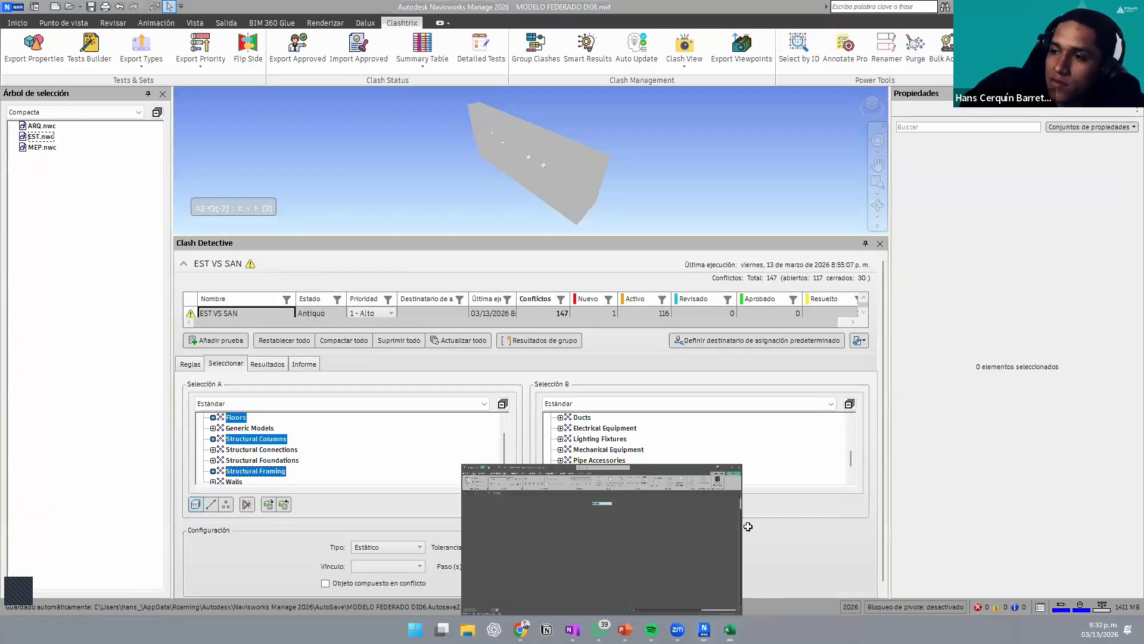
click(748, 529)
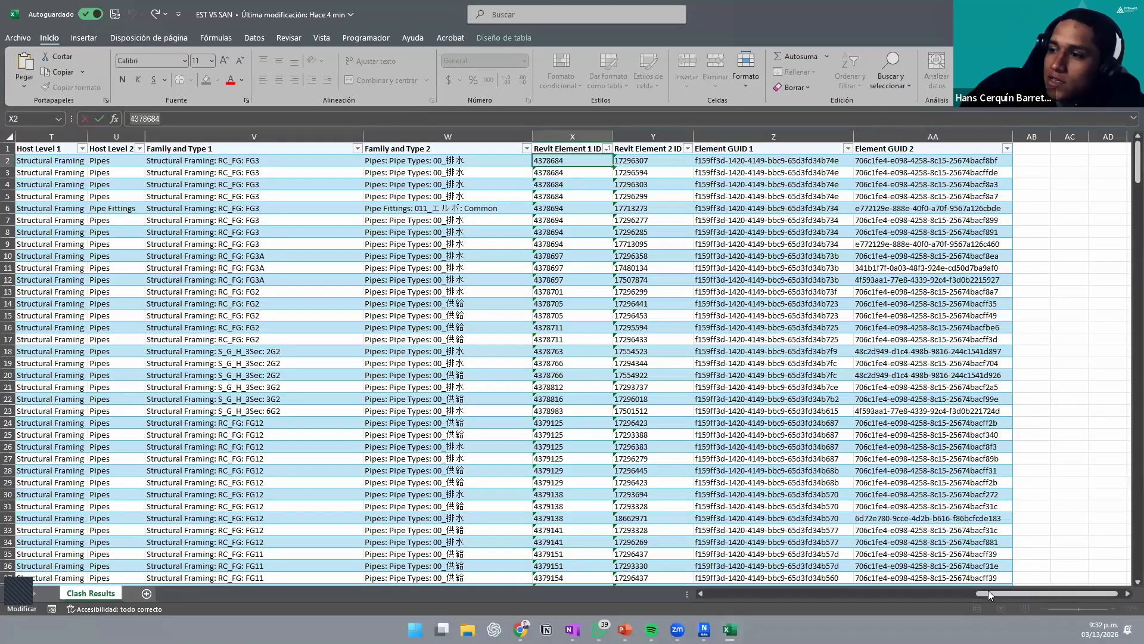
drag(991, 594, 977, 594)
drag(528, 528, 90, 573)
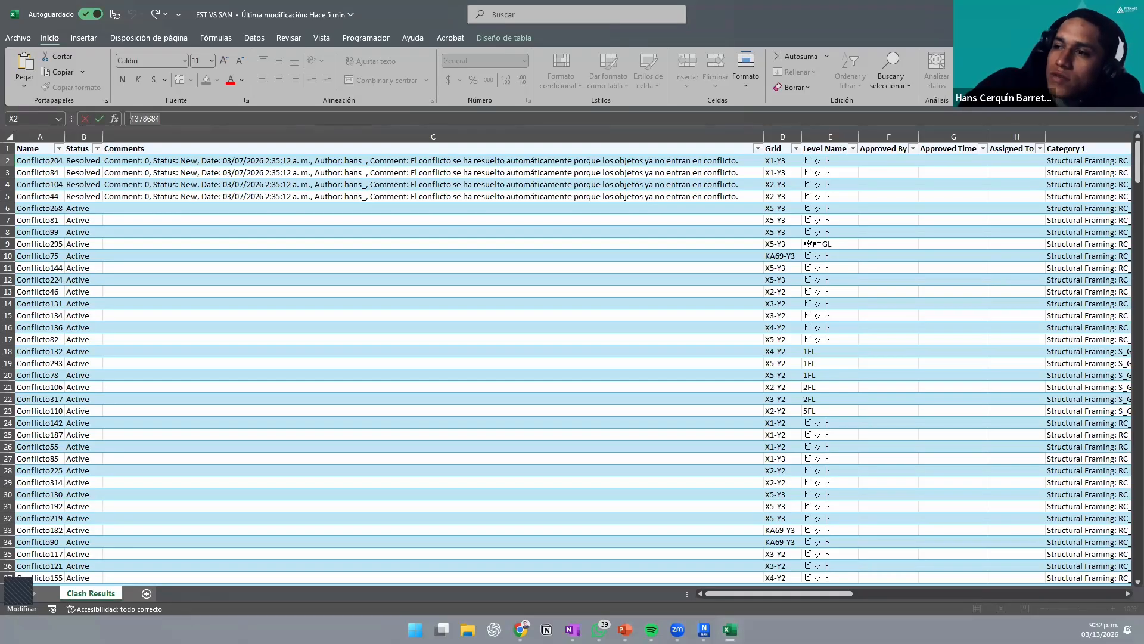
click(1130, 12)
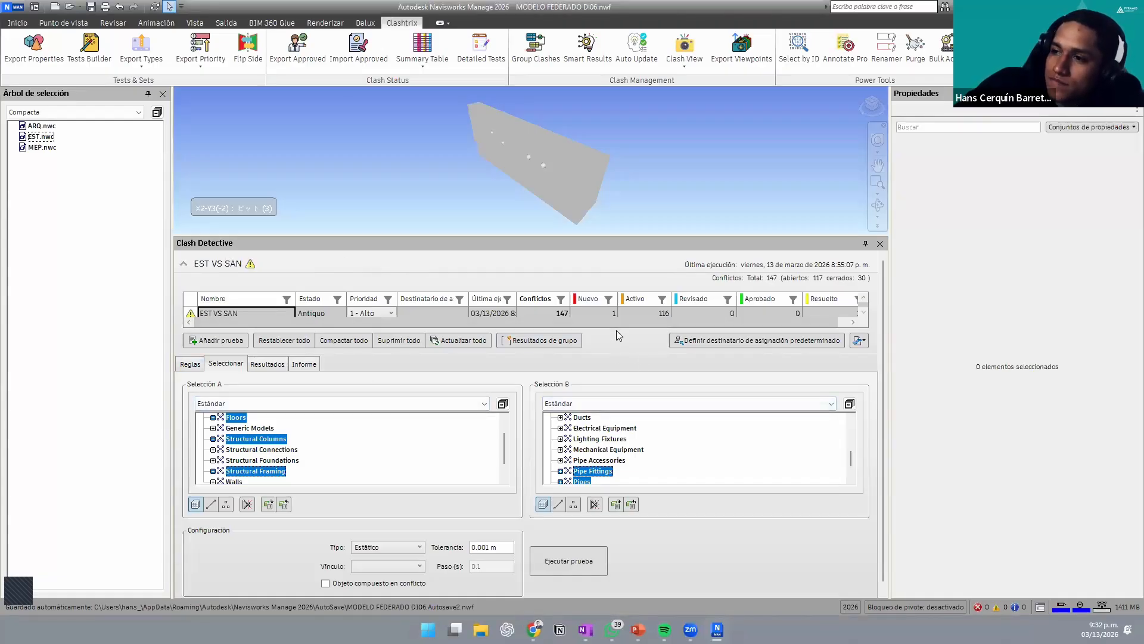
Step: Enlarge the clash test list to show every test, and start a Detailed Tests export of all tests up to the destination folder choice
drag(615, 353, 607, 428)
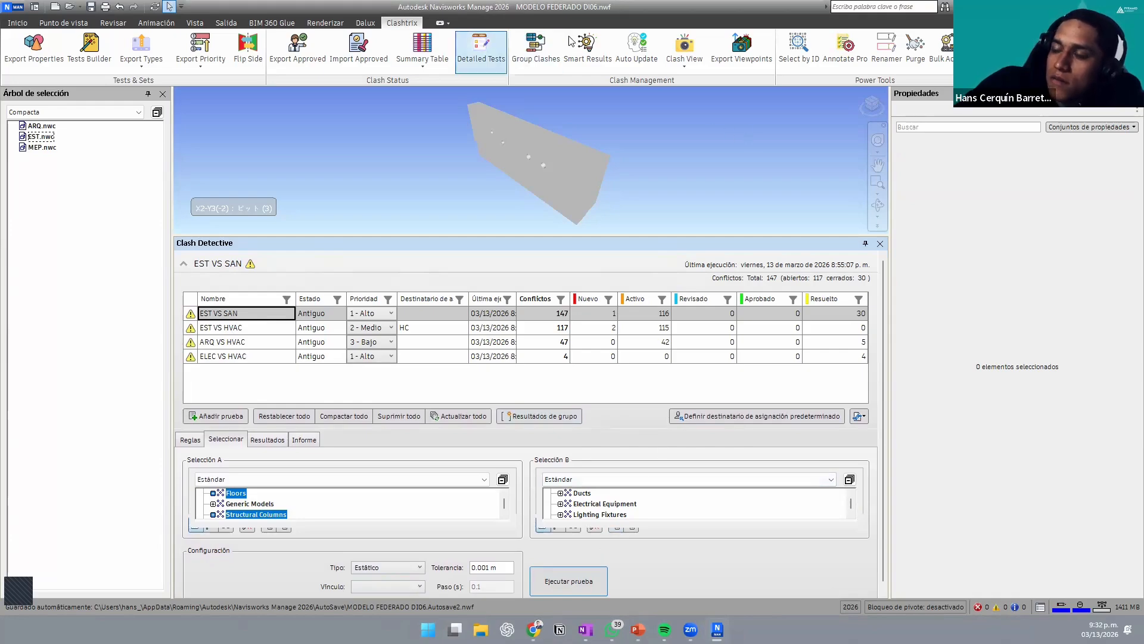
click(480, 51)
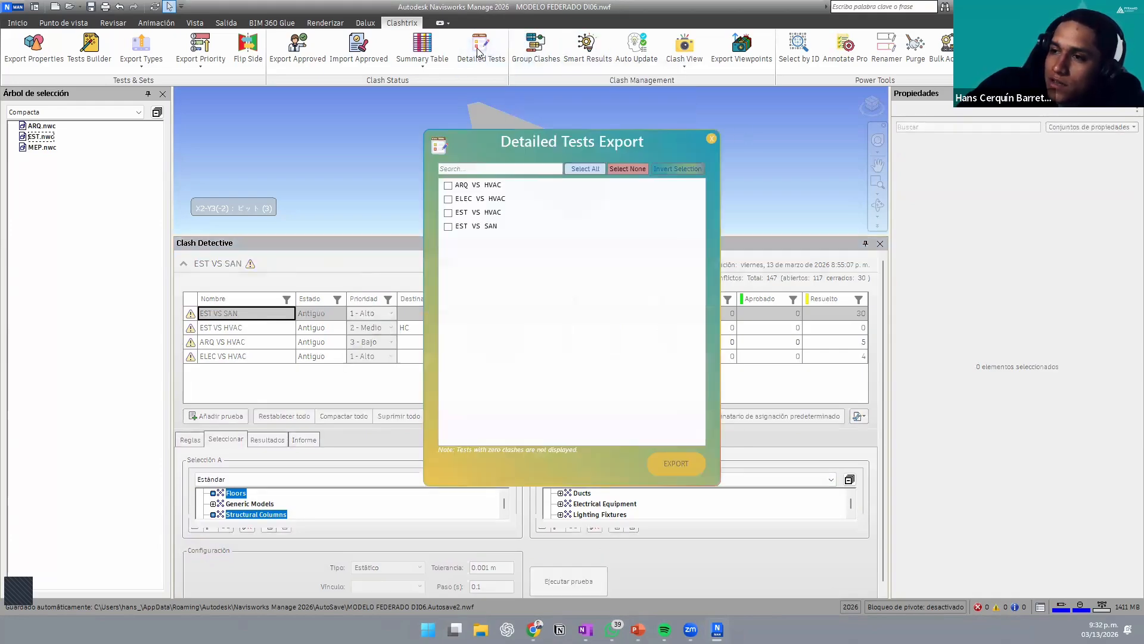
click(585, 170)
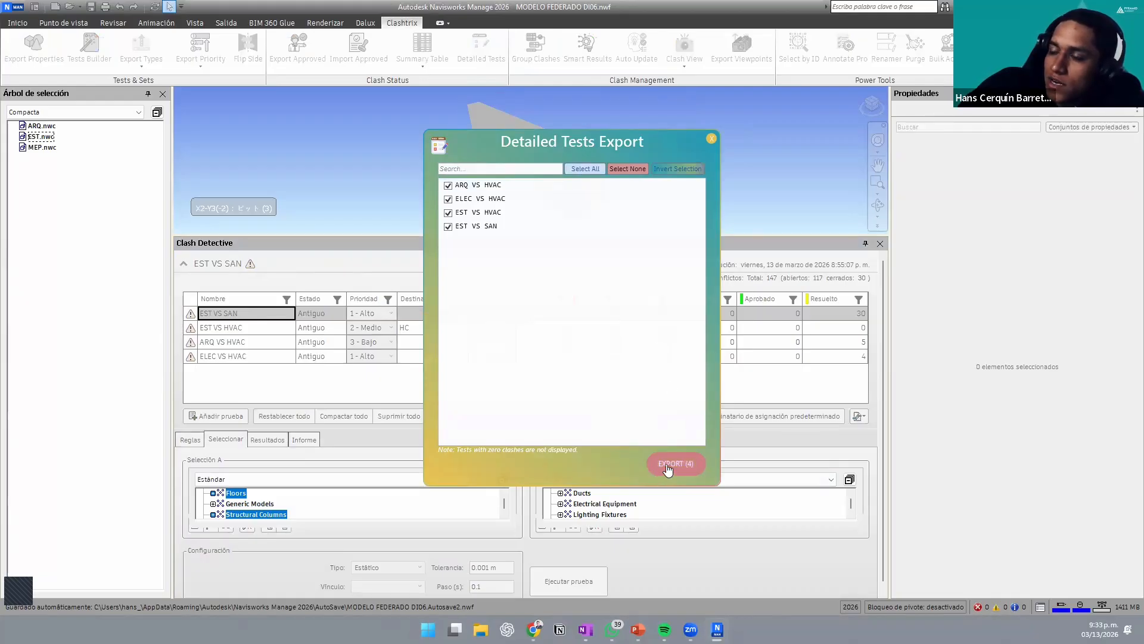
click(668, 468)
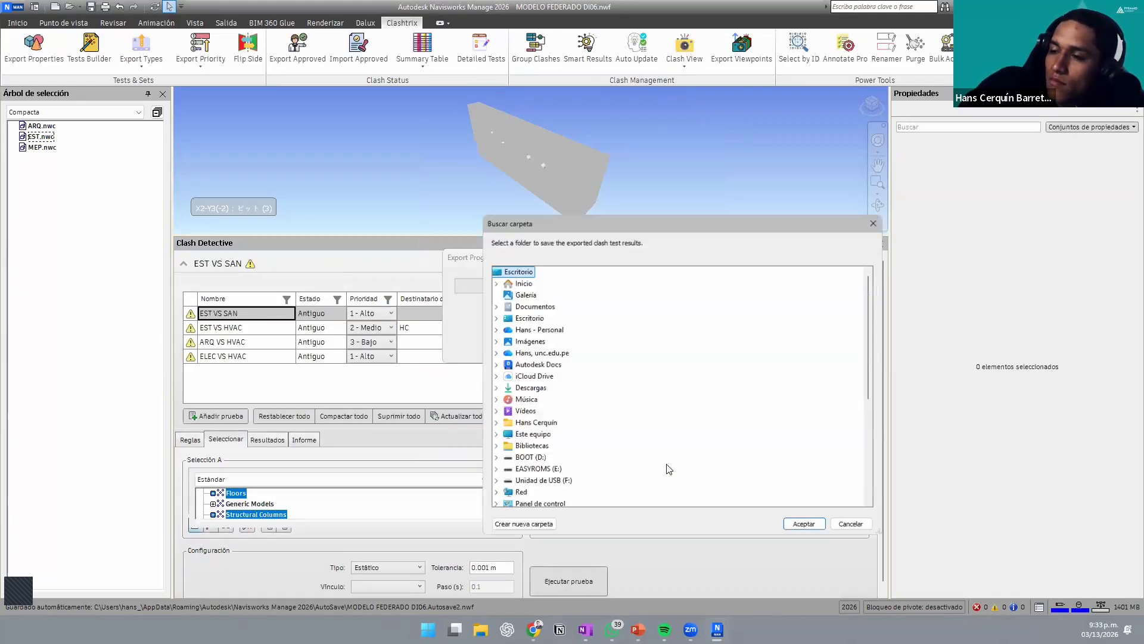
scroll(587, 370, down, 4)
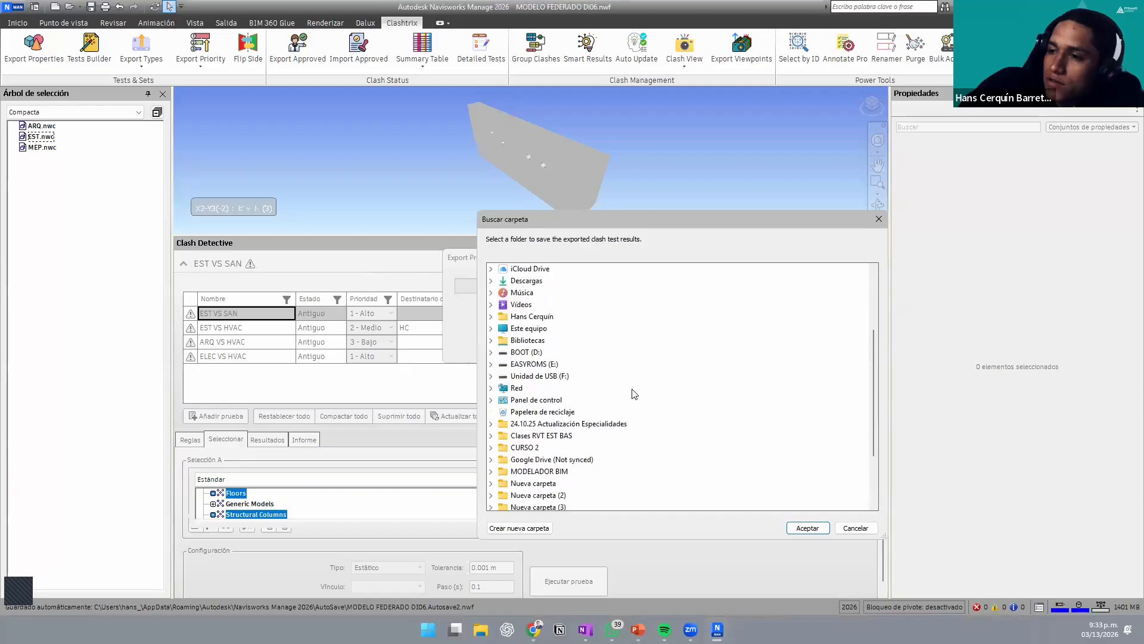
Step: Switch to a new File Explorer window and maximize it
click(481, 630)
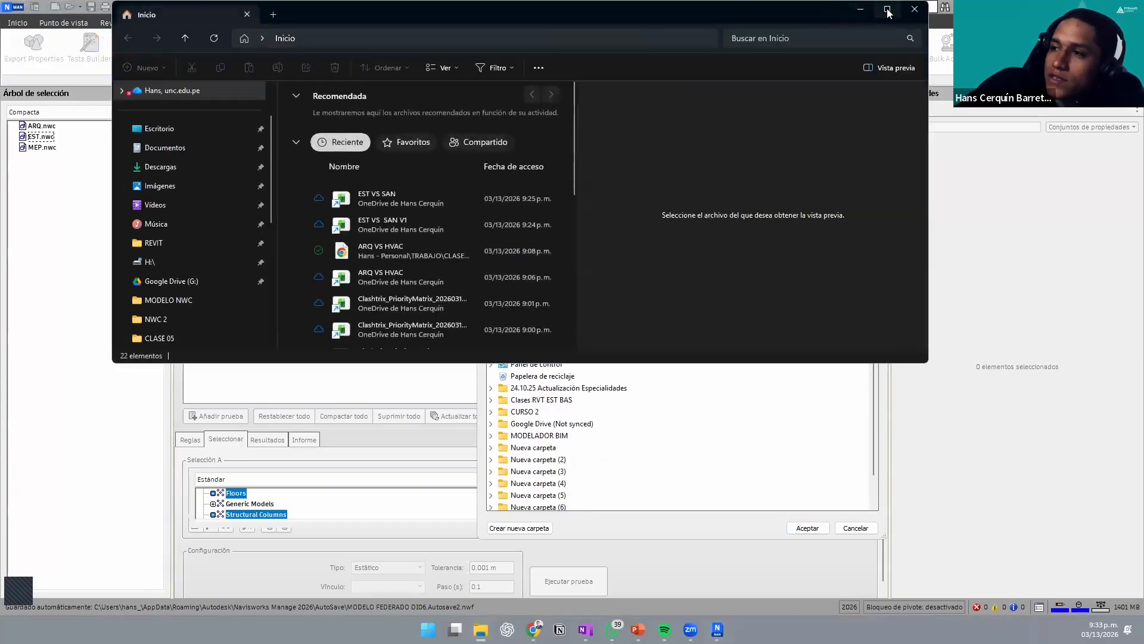
click(888, 10)
Step: Try to open the file location of the recent EST VS SAN workbook, and close the browser window
click(325, 194)
right_click(332, 198)
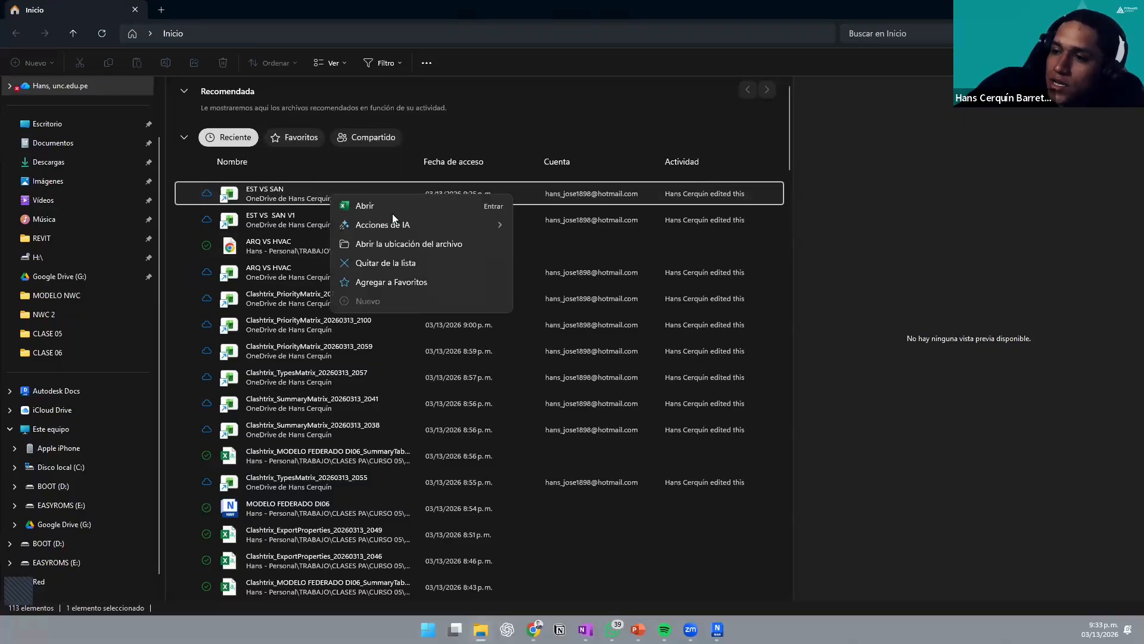
click(422, 245)
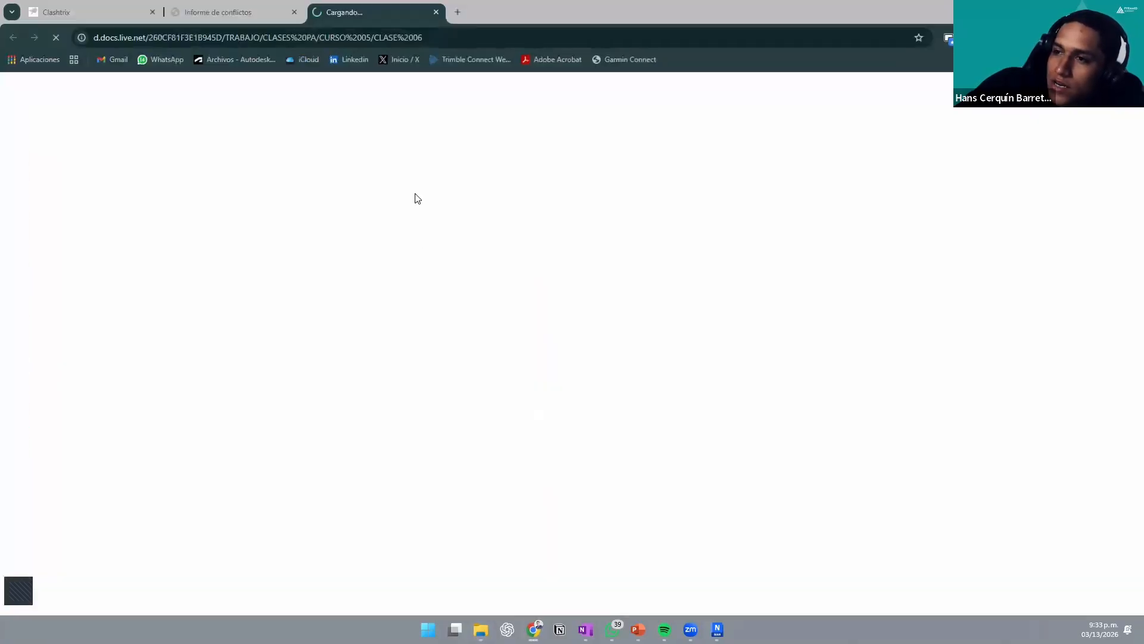
click(1076, 8)
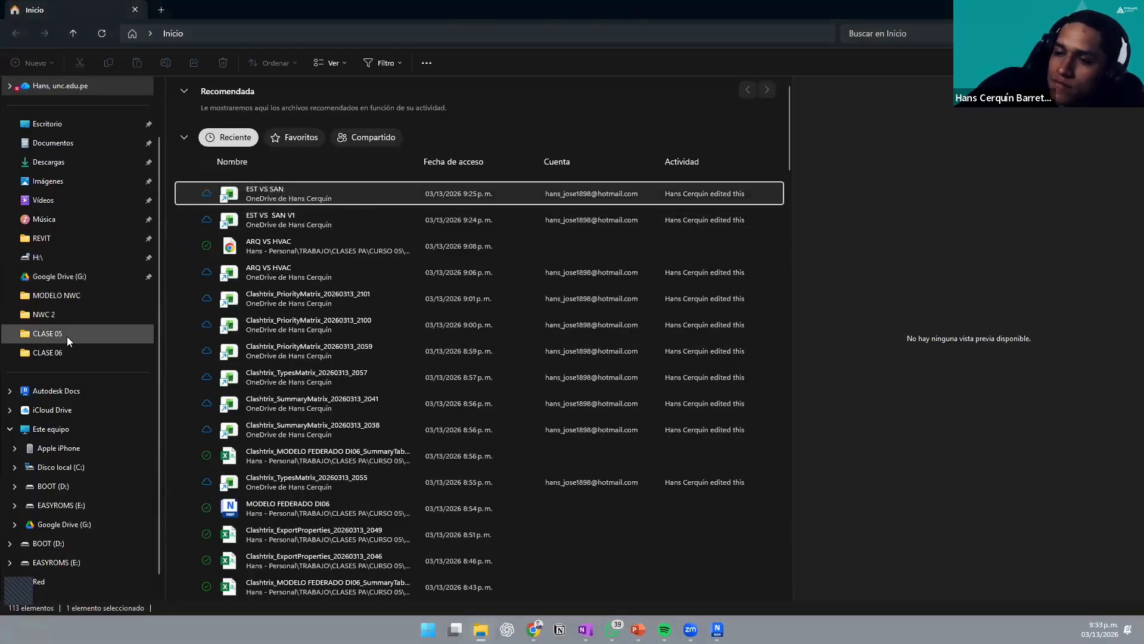
Step: Create a folder named CLASH TEST UNICO inside CLASE 06 and open it
click(53, 354)
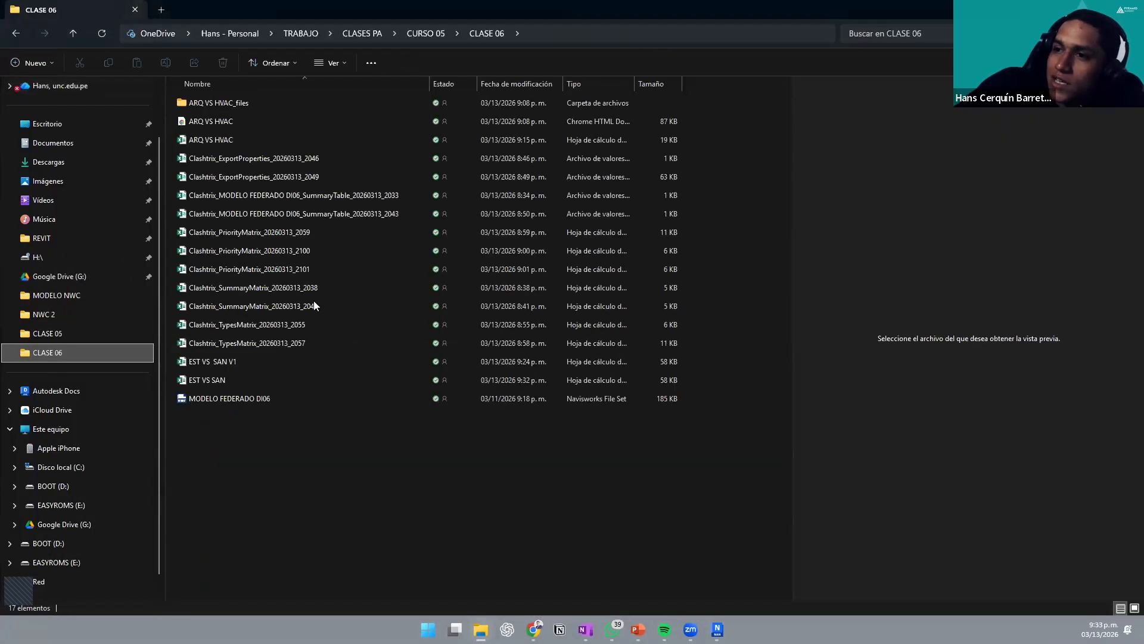
right_click(275, 474)
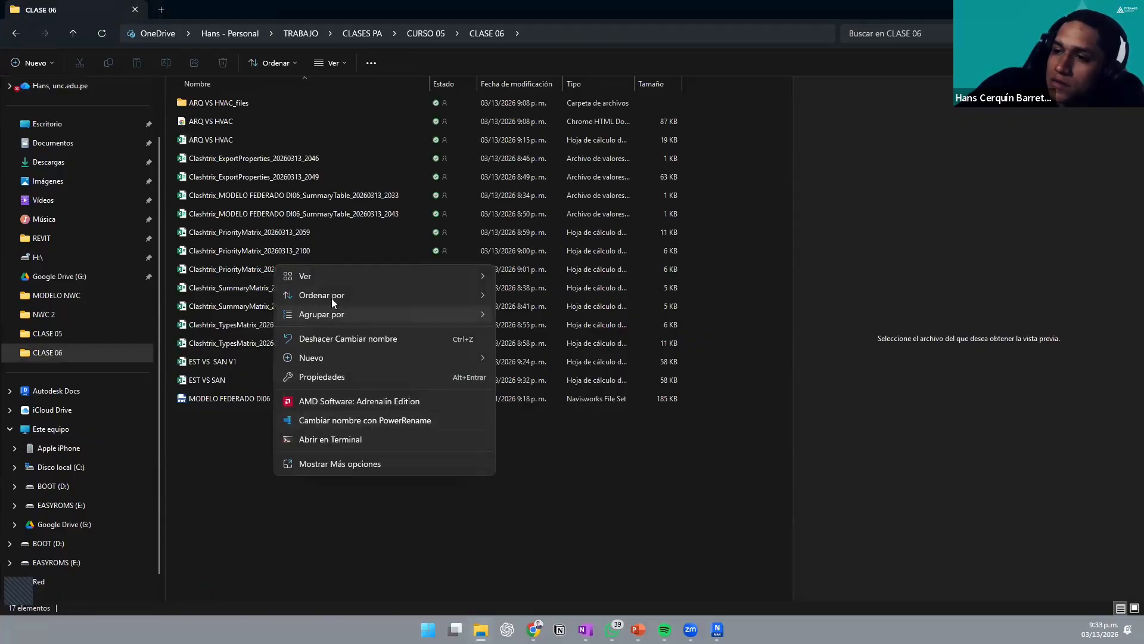
mouse_move(317, 360)
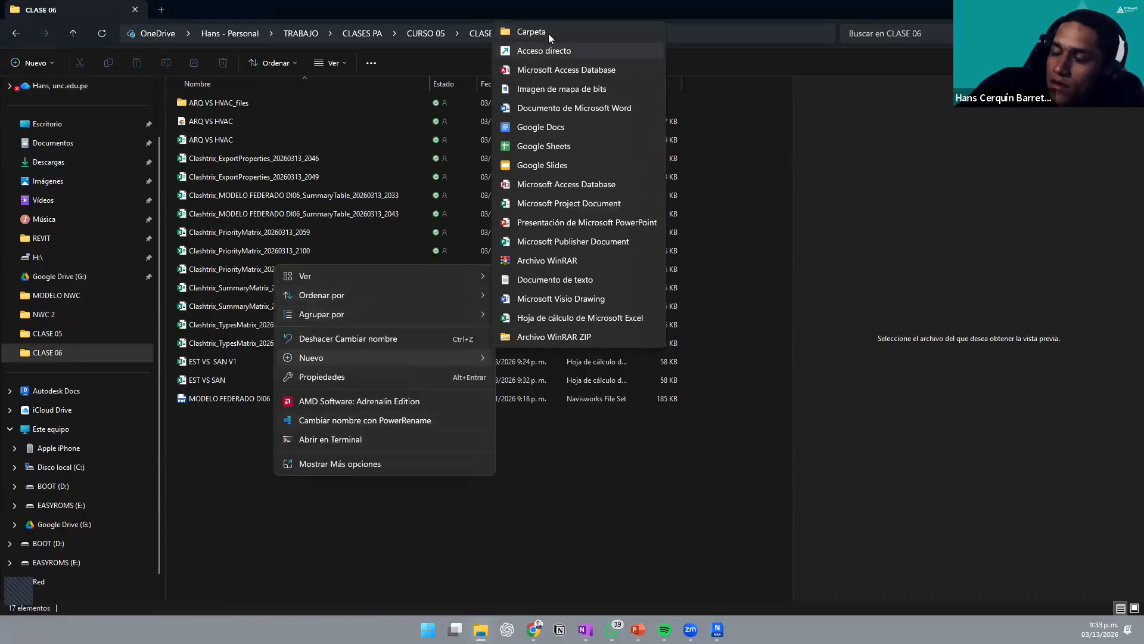
click(548, 34)
text(C)
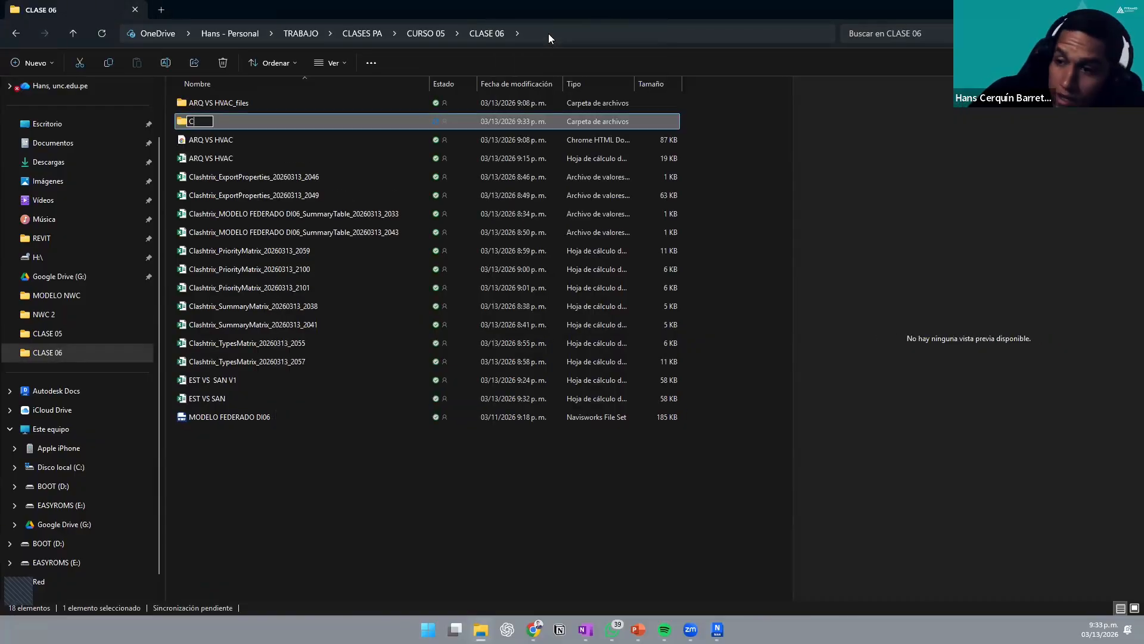
text(LASH)
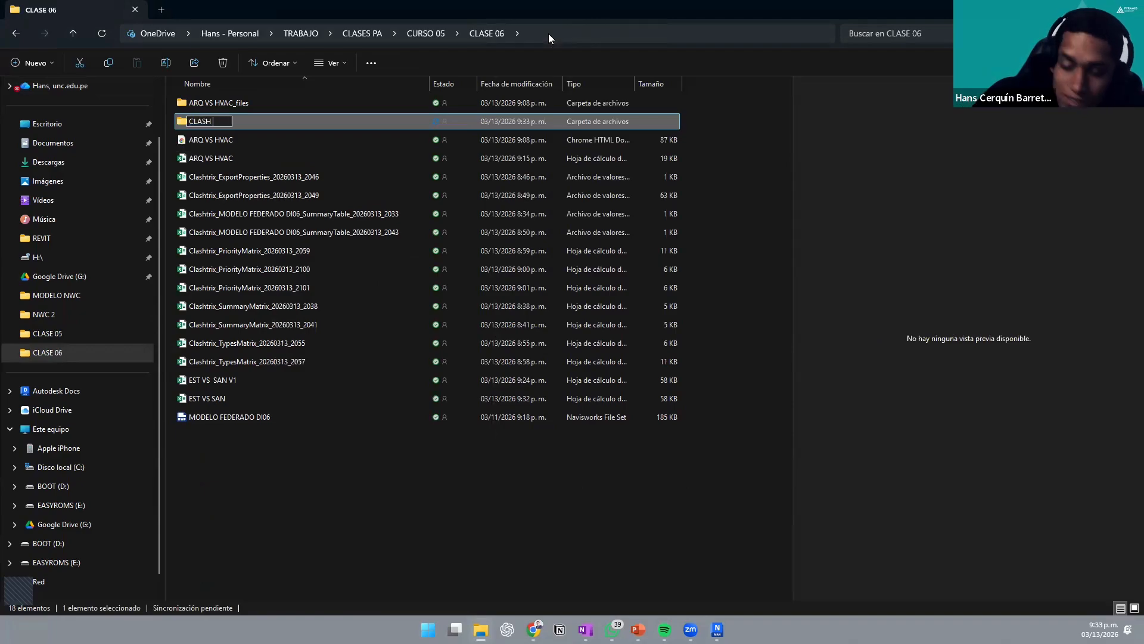
text( TEST UBNI)
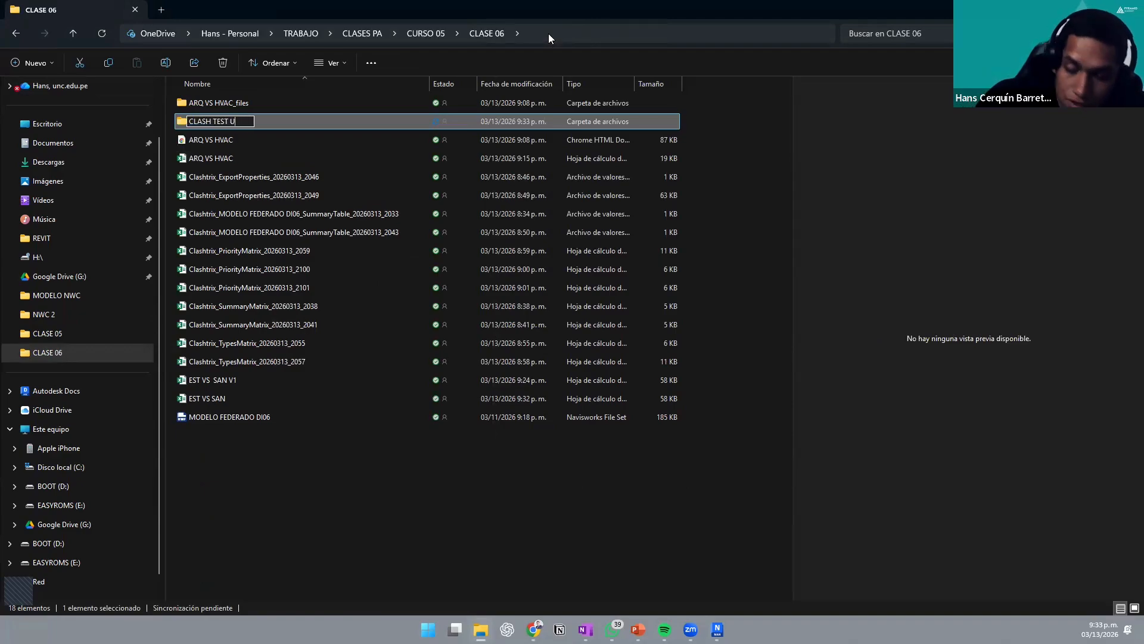
key(BackSpace)
key(BackSpace)
text(ICO)
key(Return)
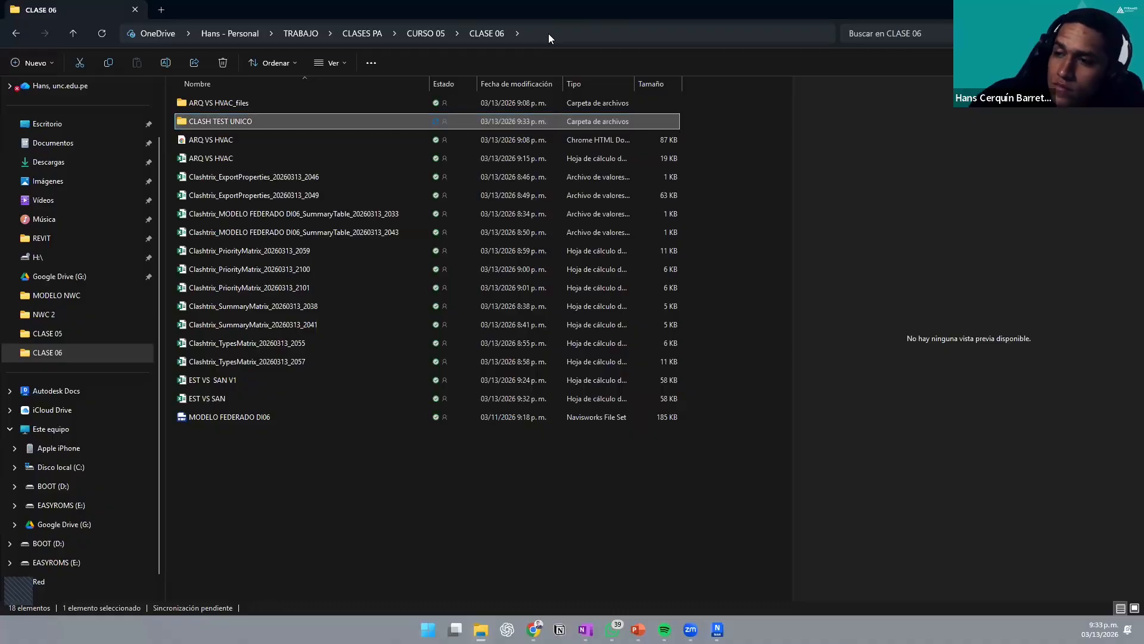
key(Return)
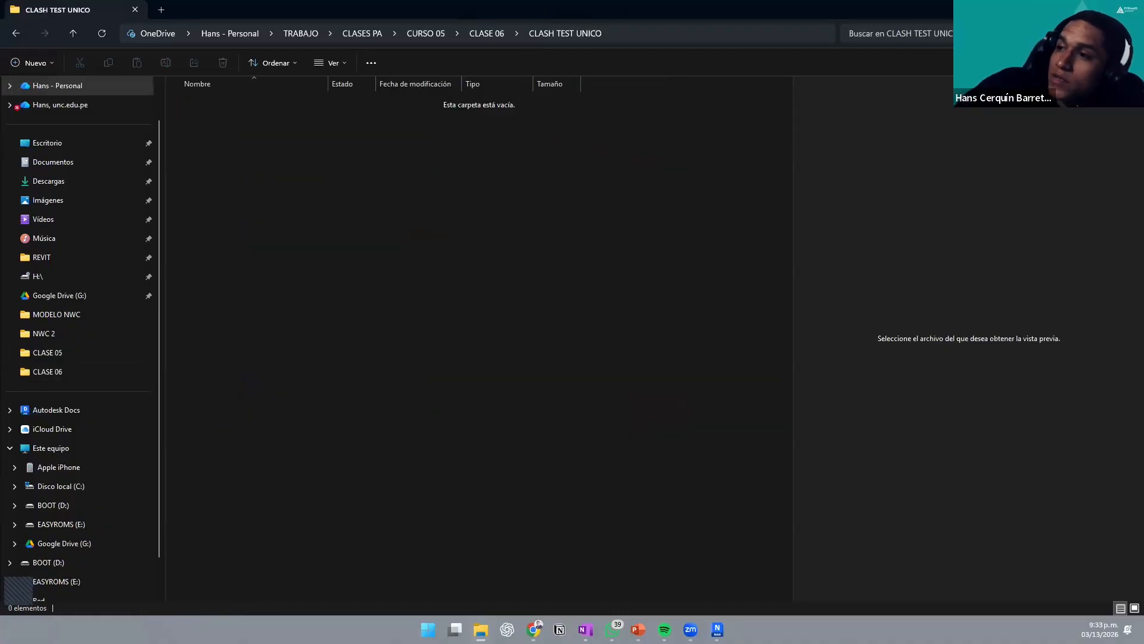
Step: Return to the Navisworks export folder selection and expand the personal OneDrive folder, TRABAJO and CLASES PA
key(alt+Tab)
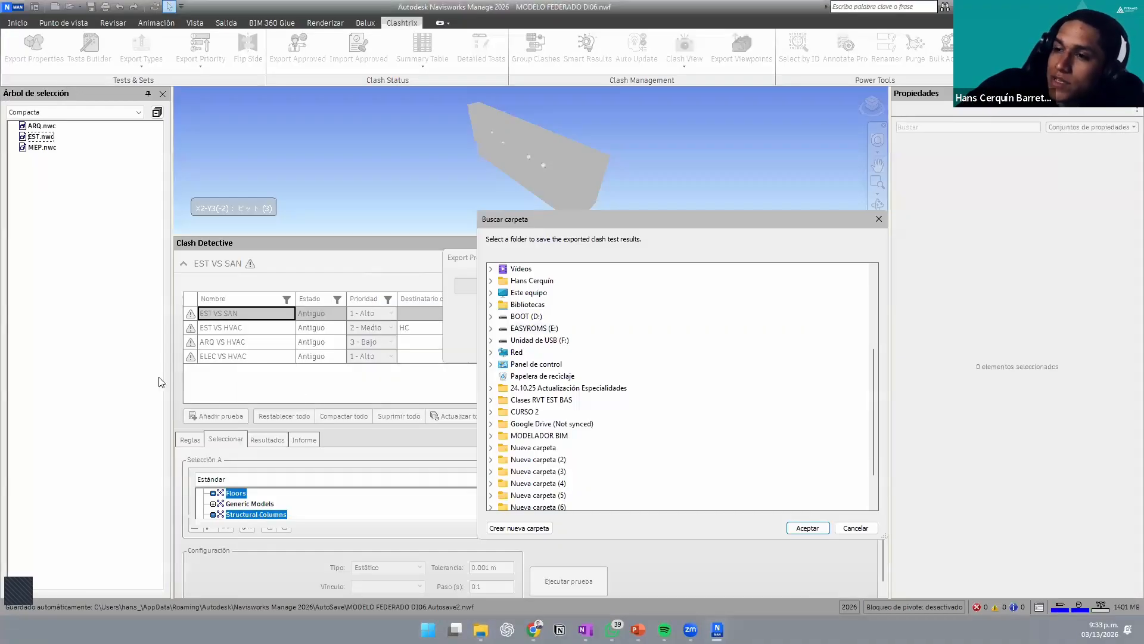
scroll(549, 401, up, 4)
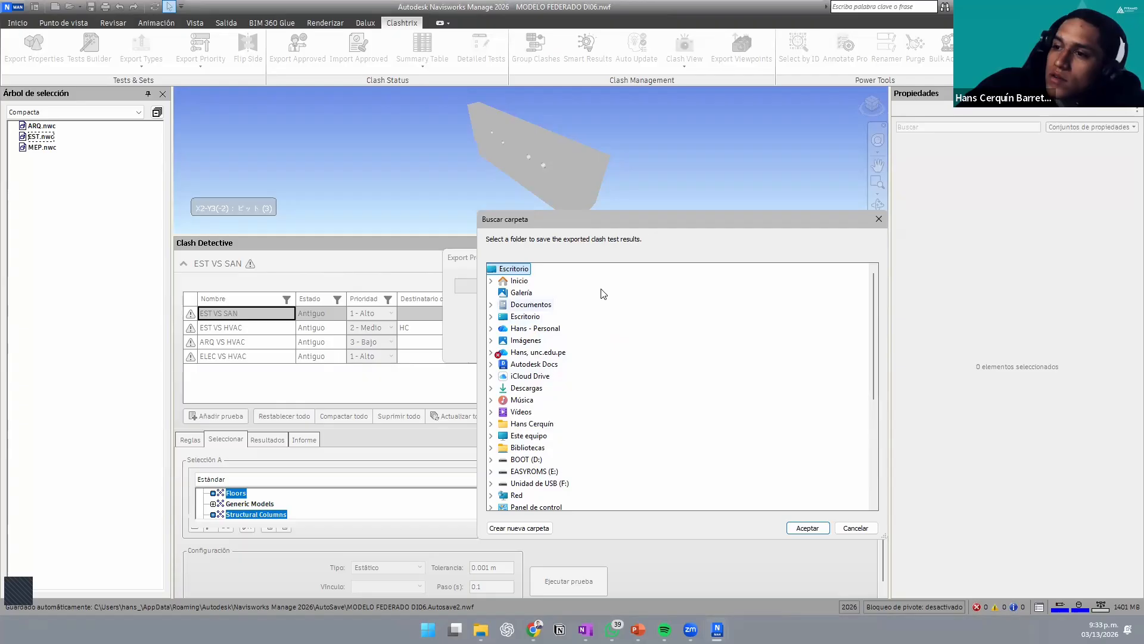
double_click(537, 329)
scroll(579, 411, down, 2)
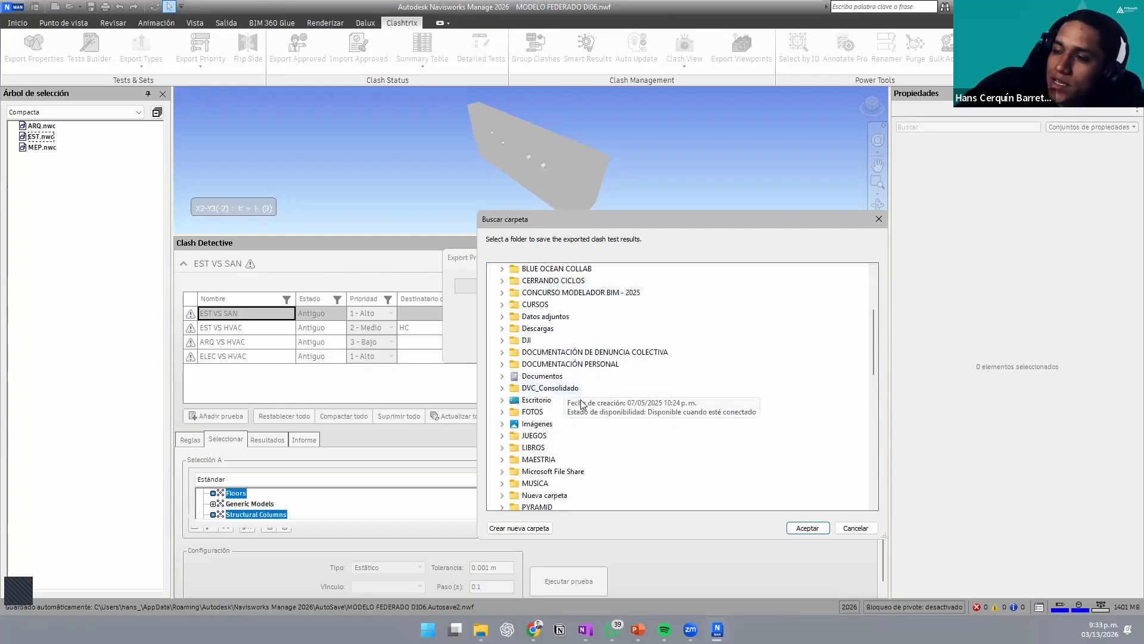
scroll(573, 387, down, 1)
scroll(564, 421, down, 3)
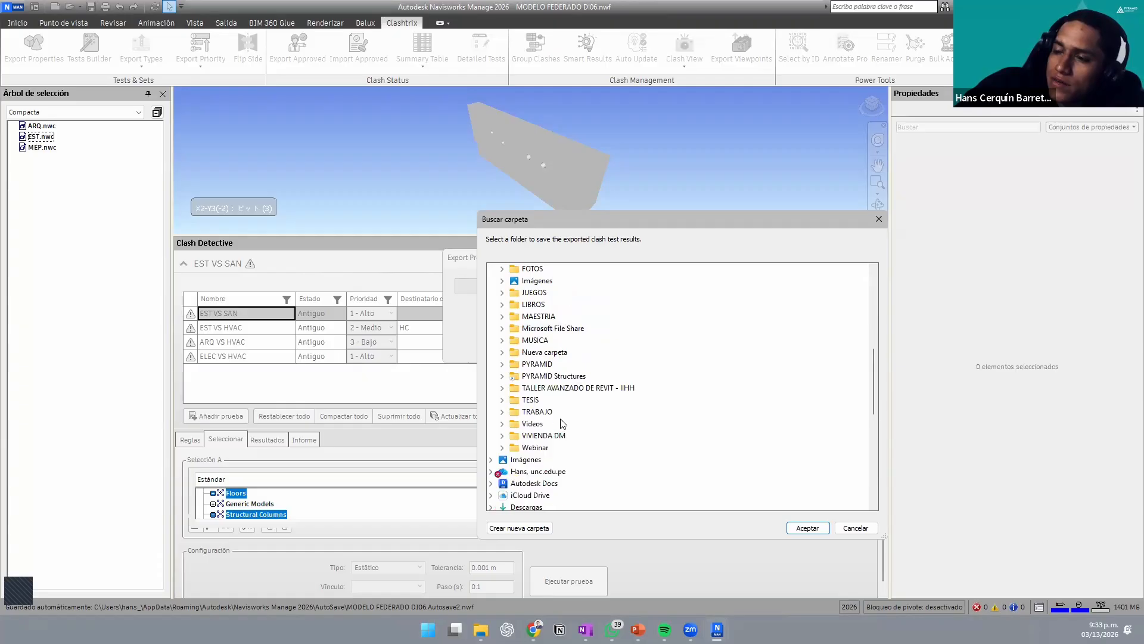
double_click(534, 413)
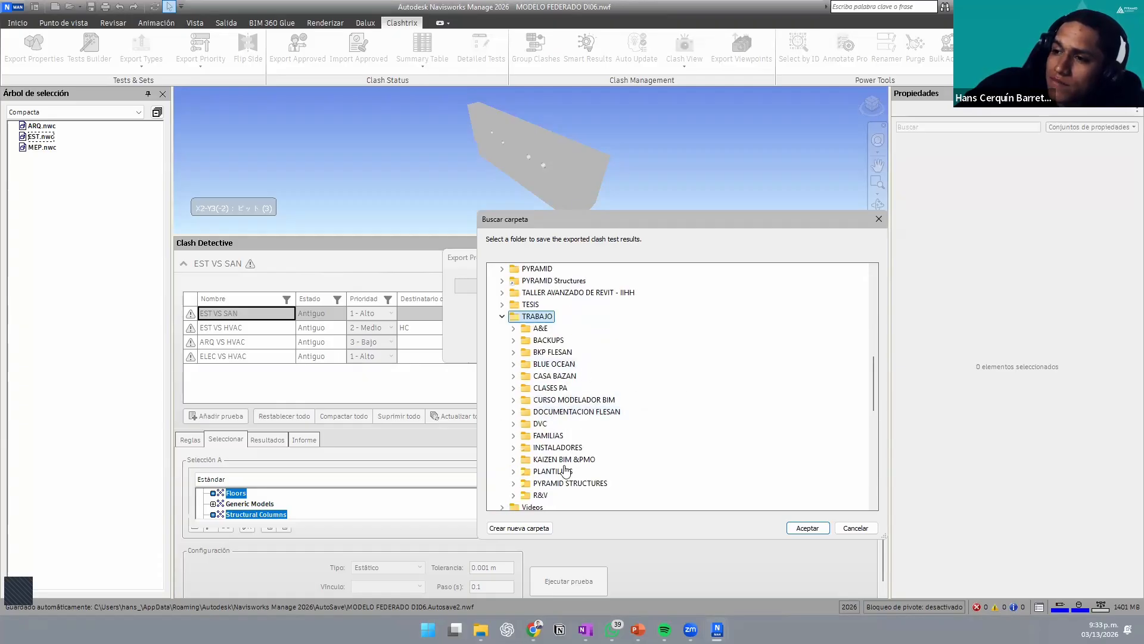
double_click(558, 388)
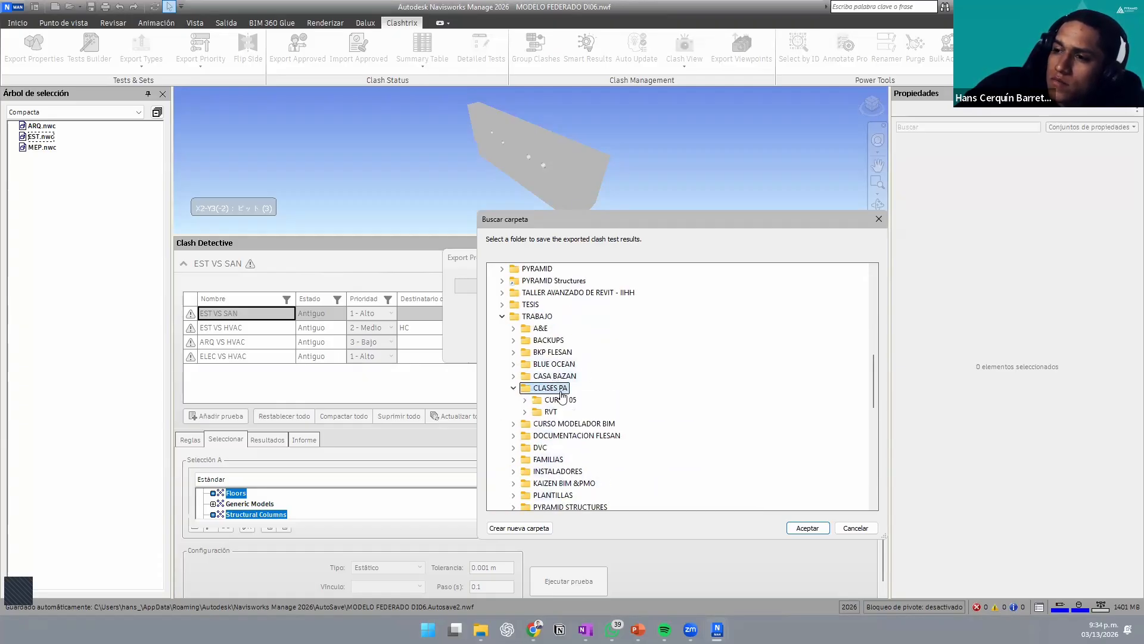
Step: Export the clash tests to the CLASH TEST UNICO folder inside CURSO 05 > CLASE 06 and maximize the resulting folder window
double_click(561, 400)
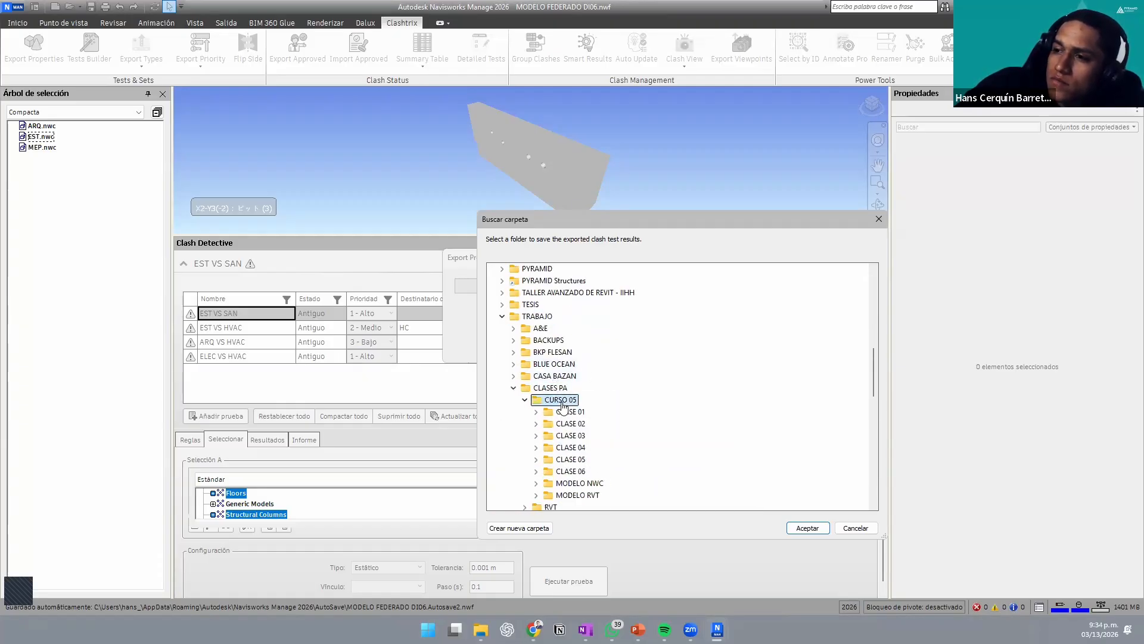
double_click(573, 471)
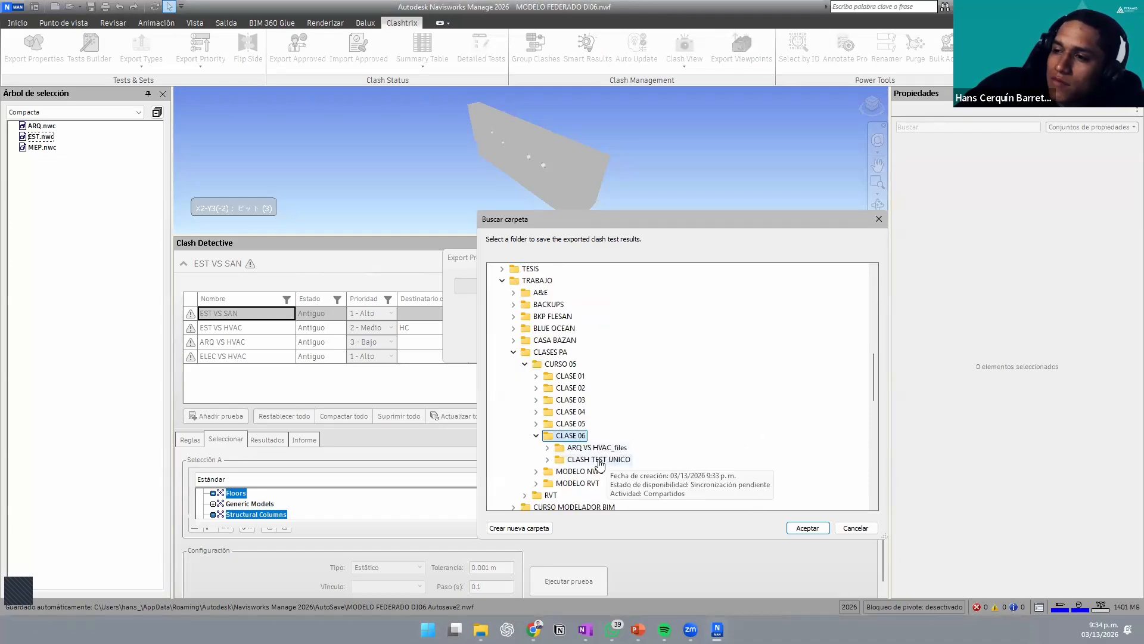
click(599, 461)
click(807, 528)
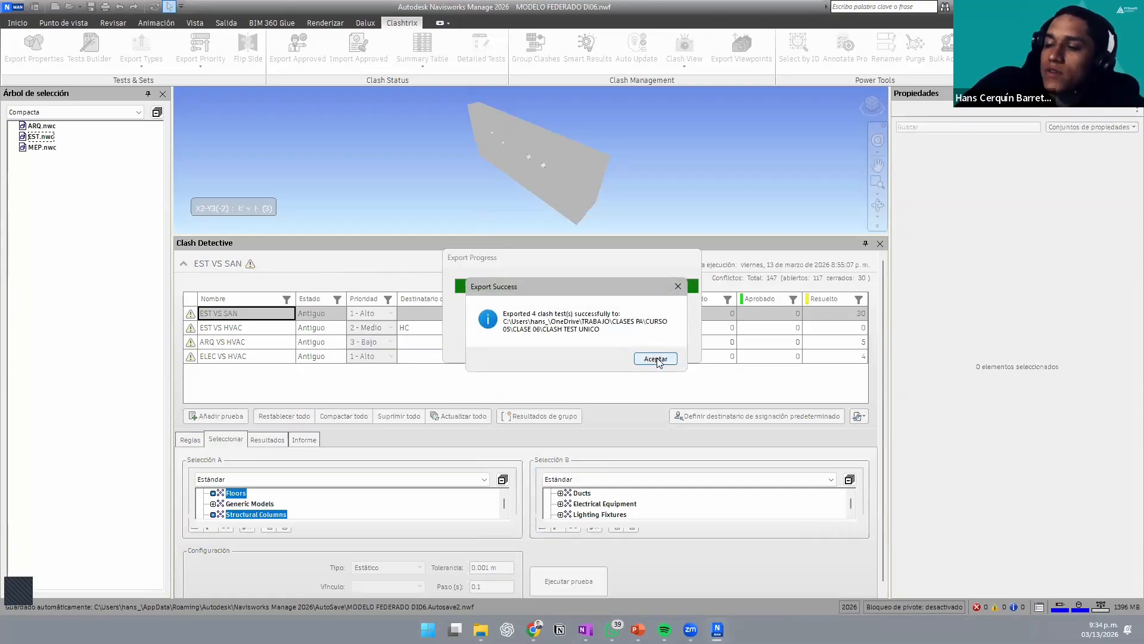
click(656, 359)
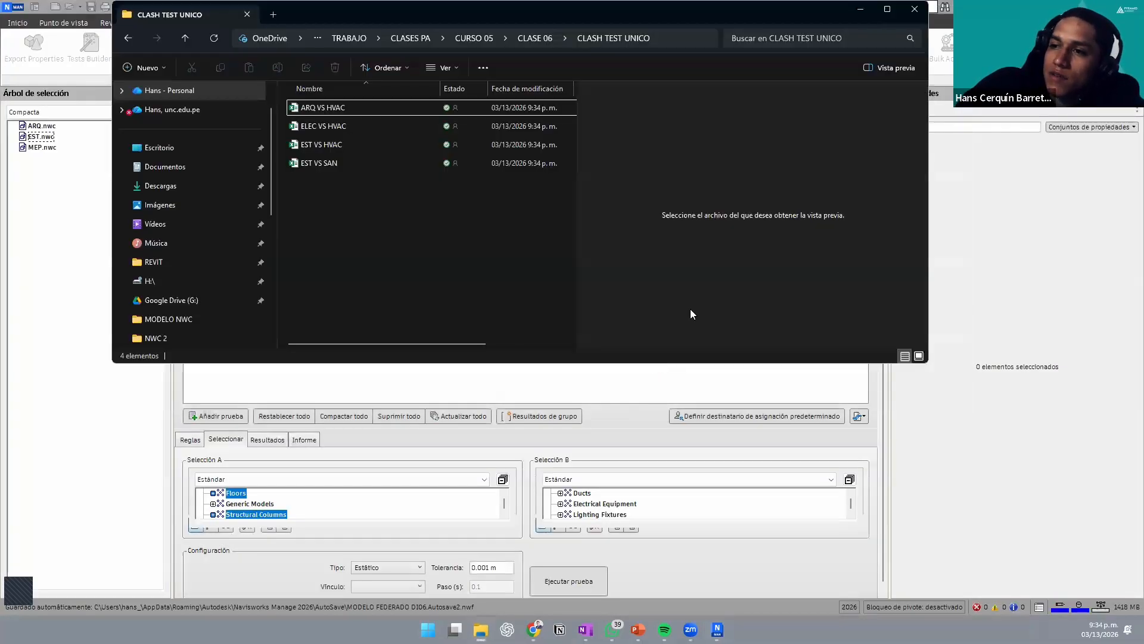
click(888, 9)
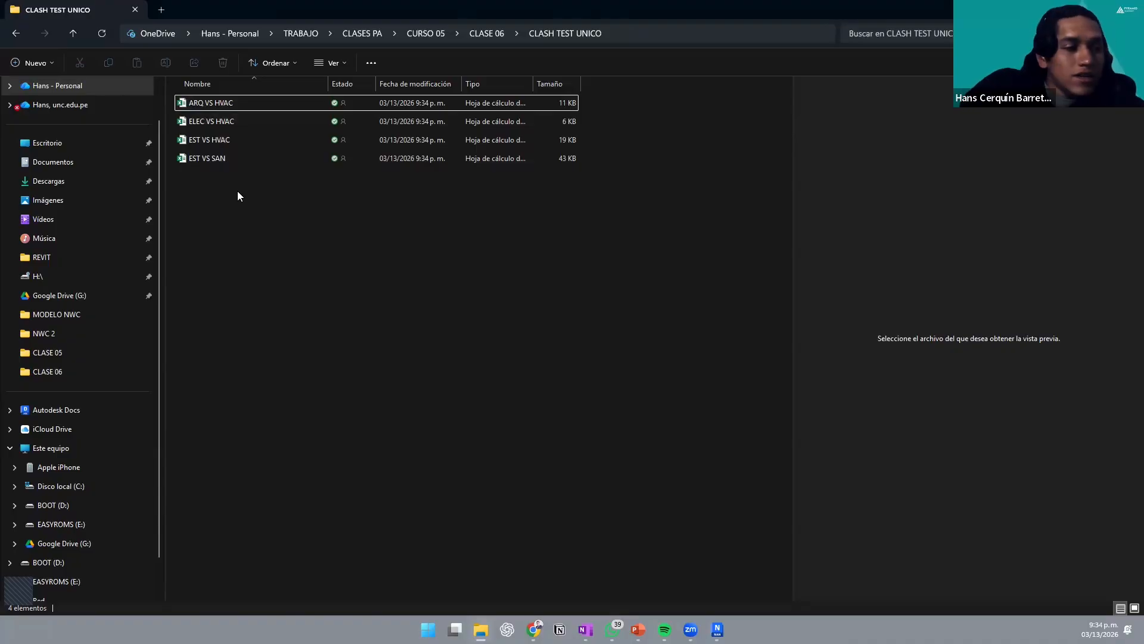
Step: Open the exported ARQ VS HVAC workbook in Excel from the CLASH TEST UNICO folder
key(alt+Tab)
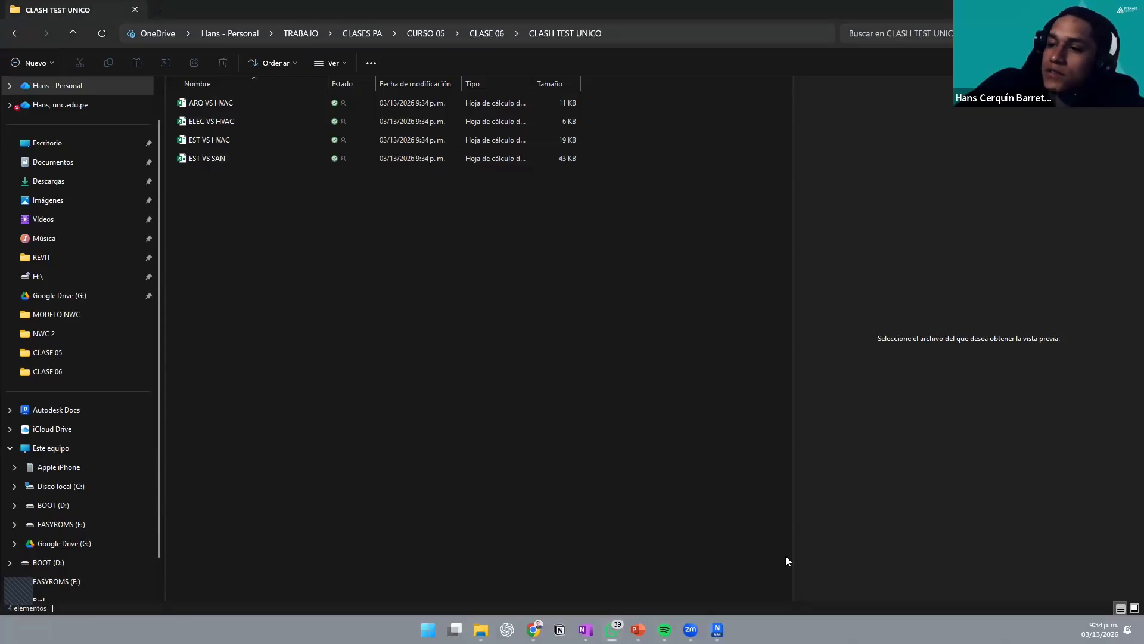
drag(350, 295, 215, 104)
drag(311, 257, 310, 244)
click(225, 106)
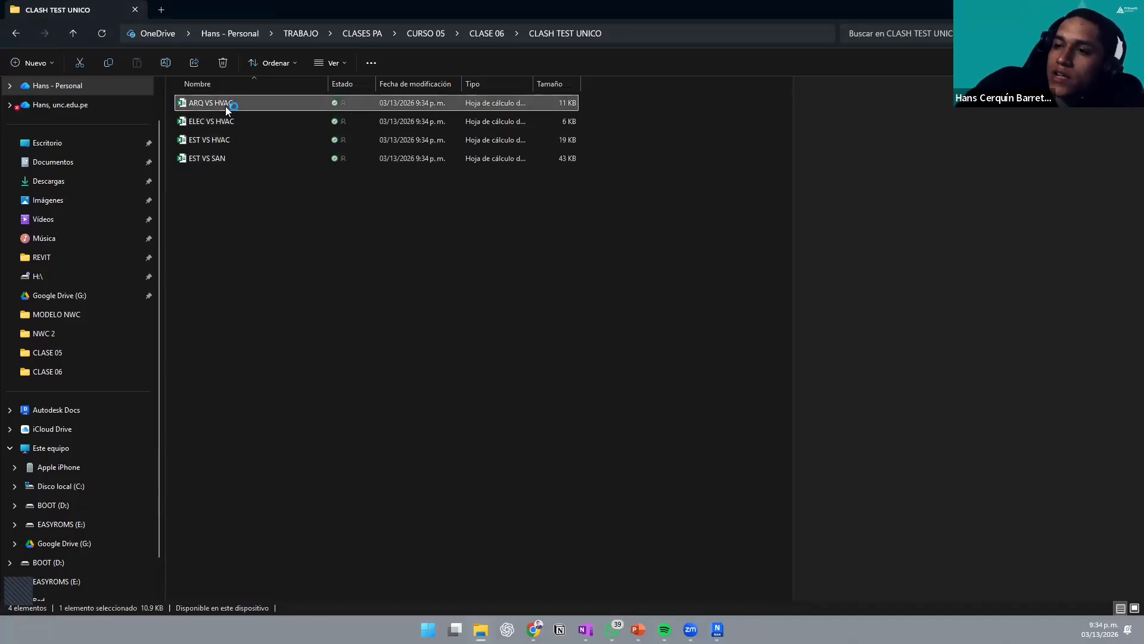
double_click(226, 107)
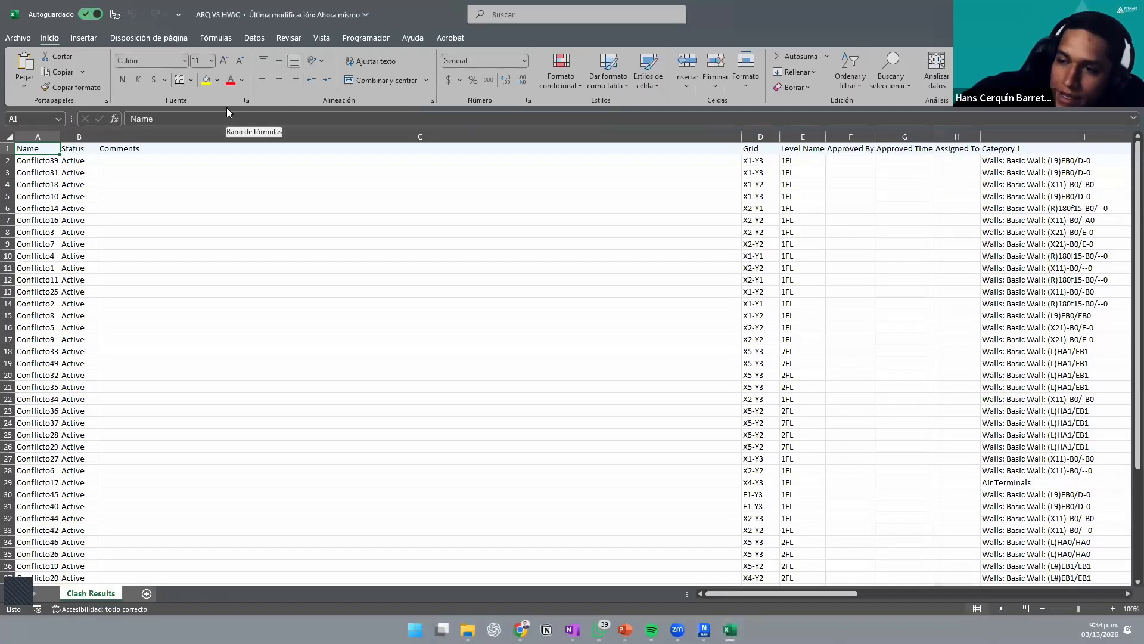
Step: Copy the header row from Name through Element GUID 2 into a new blank workbook, starting at cell B1
drag(40, 149, 1006, 149)
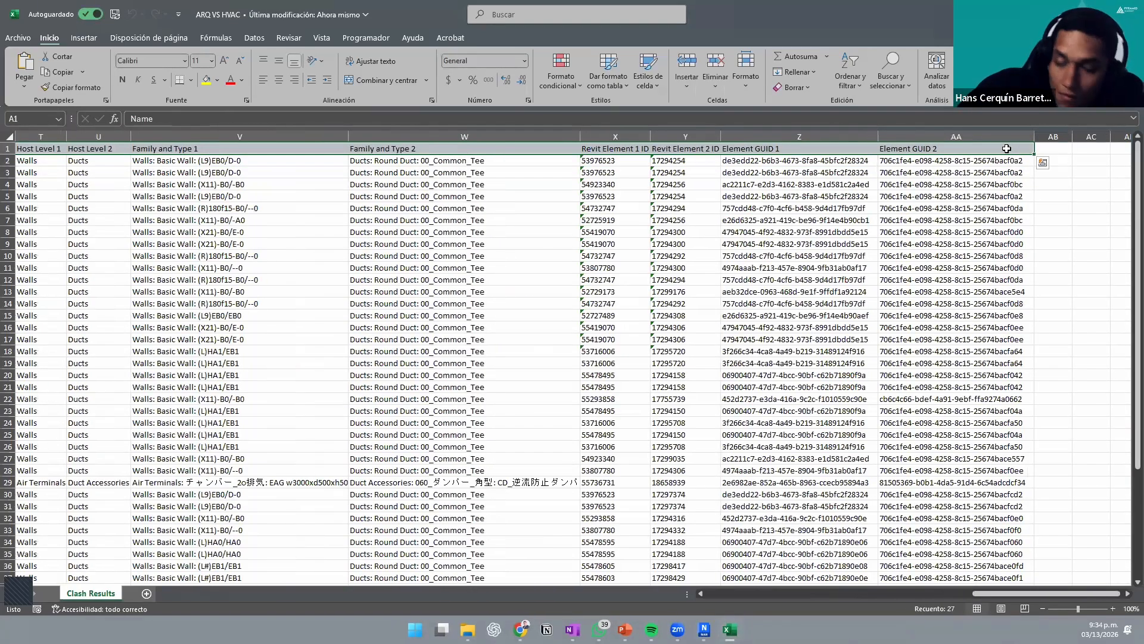
click(18, 38)
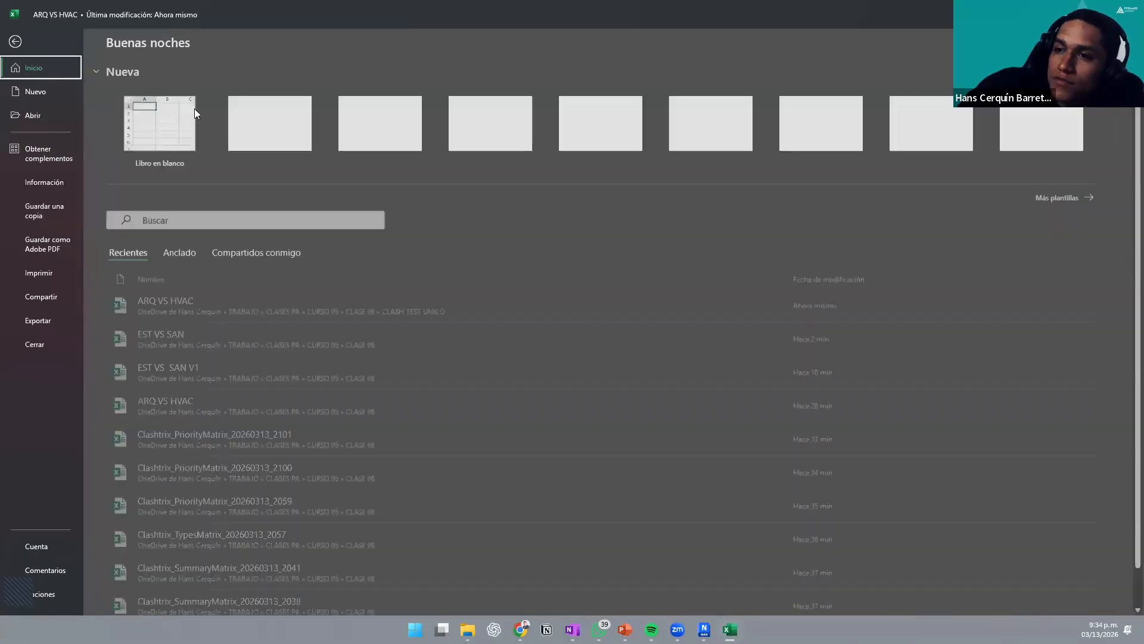
click(156, 109)
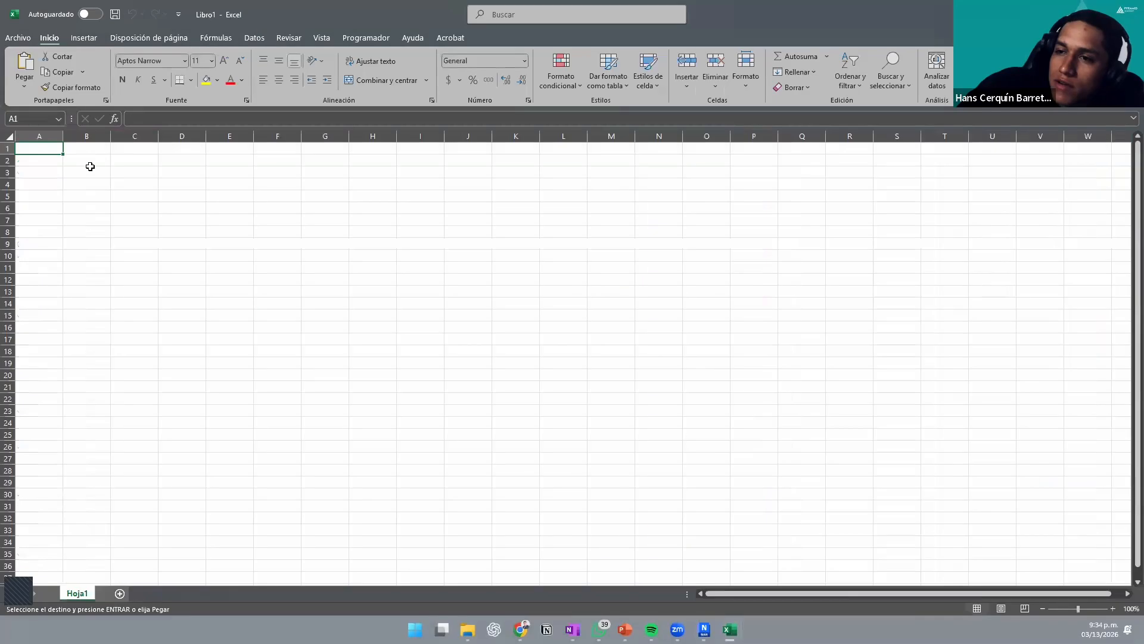
click(87, 147)
key(ctrl+v)
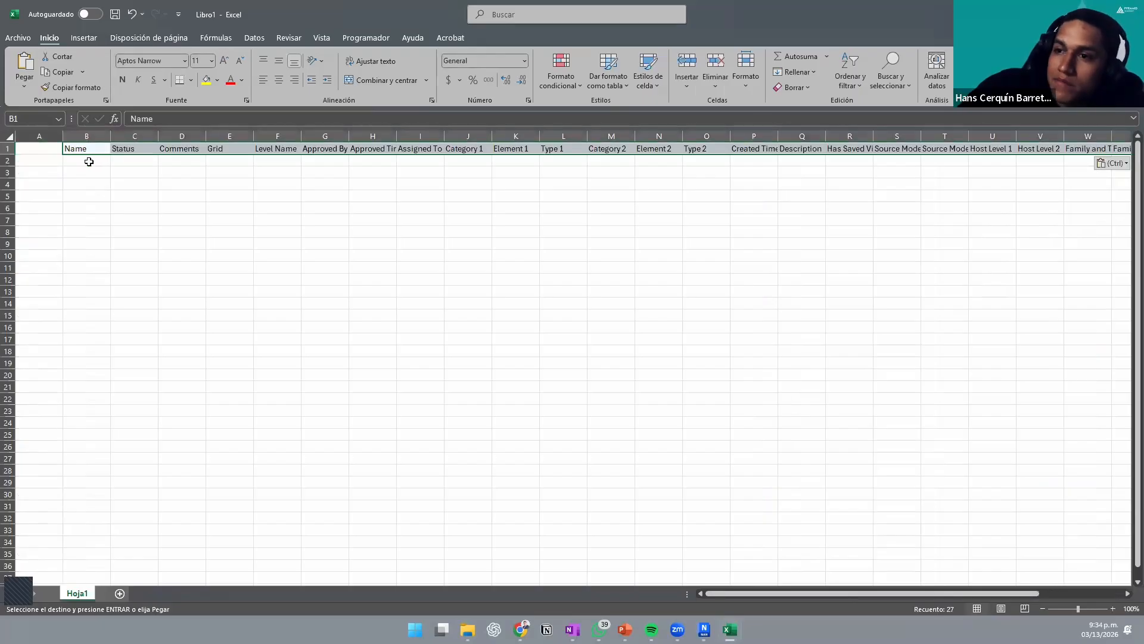
Step: Enter the header "Clash Test" in cell A1 of the new workbook
click(38, 150)
text(c)
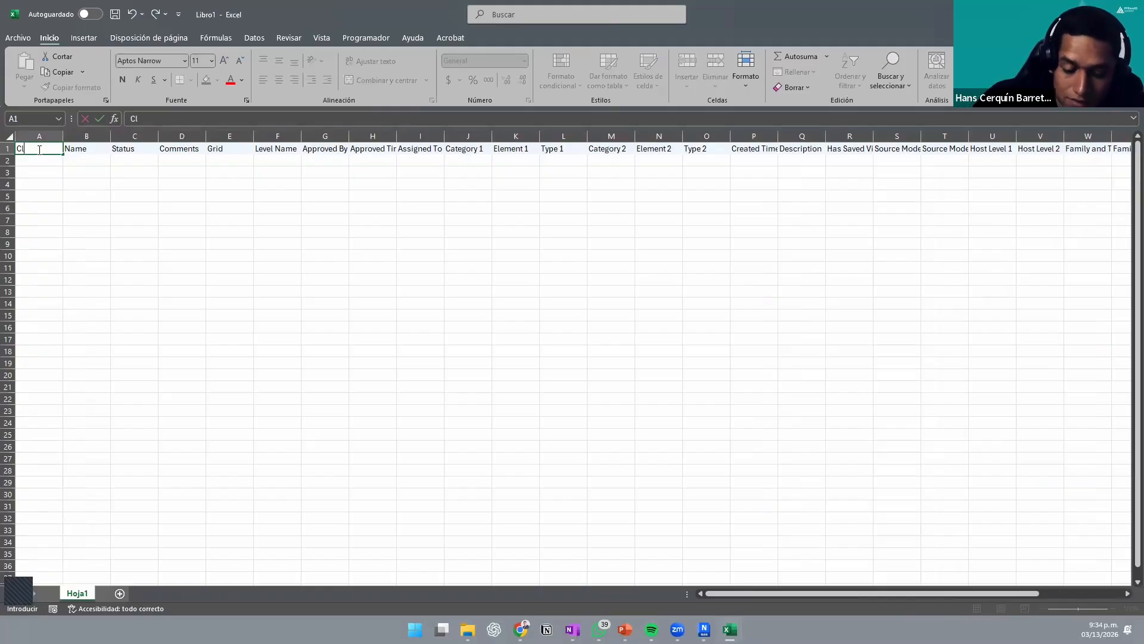
text(lash Test)
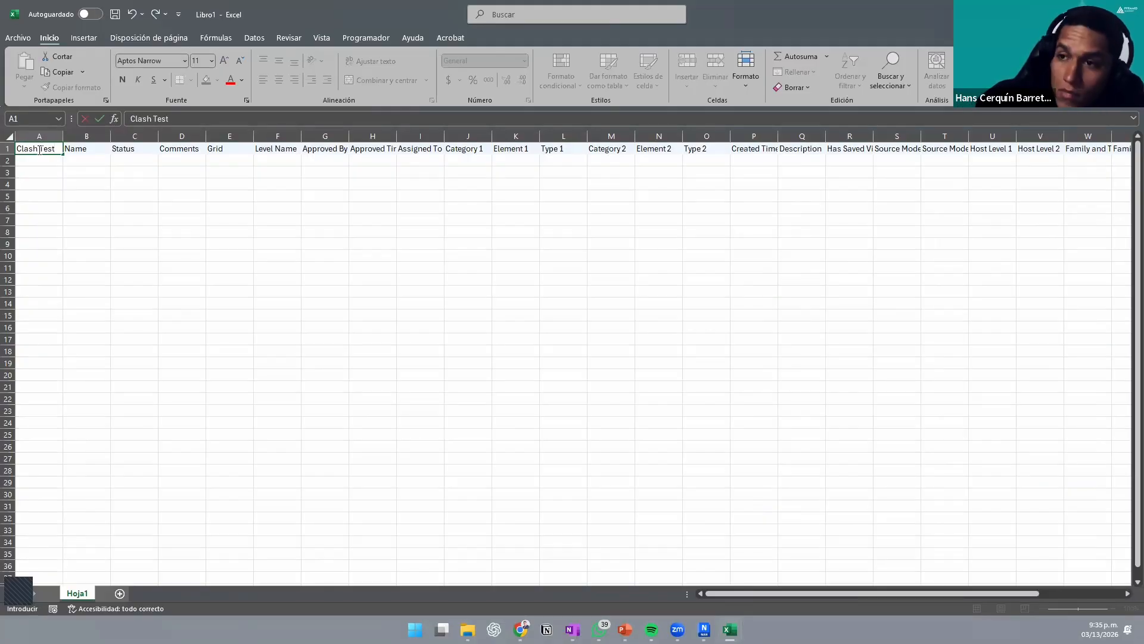
key(Return)
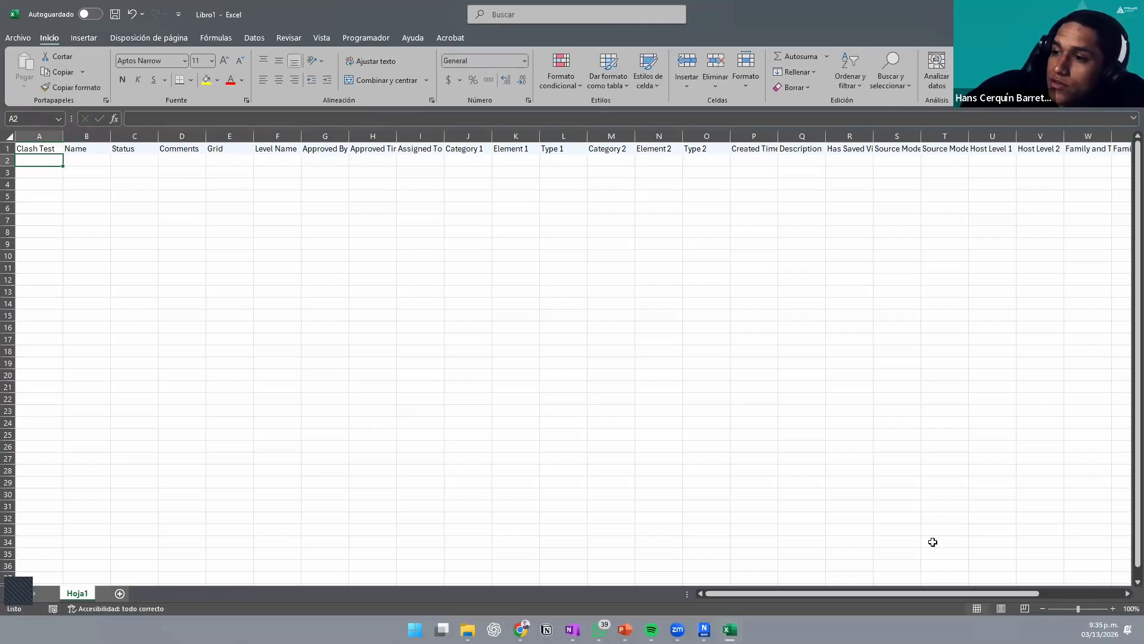
Step: Copy all clash rows below the header of the ARQ VS HVAC workbook into the new workbook, starting at cell B2
click(730, 629)
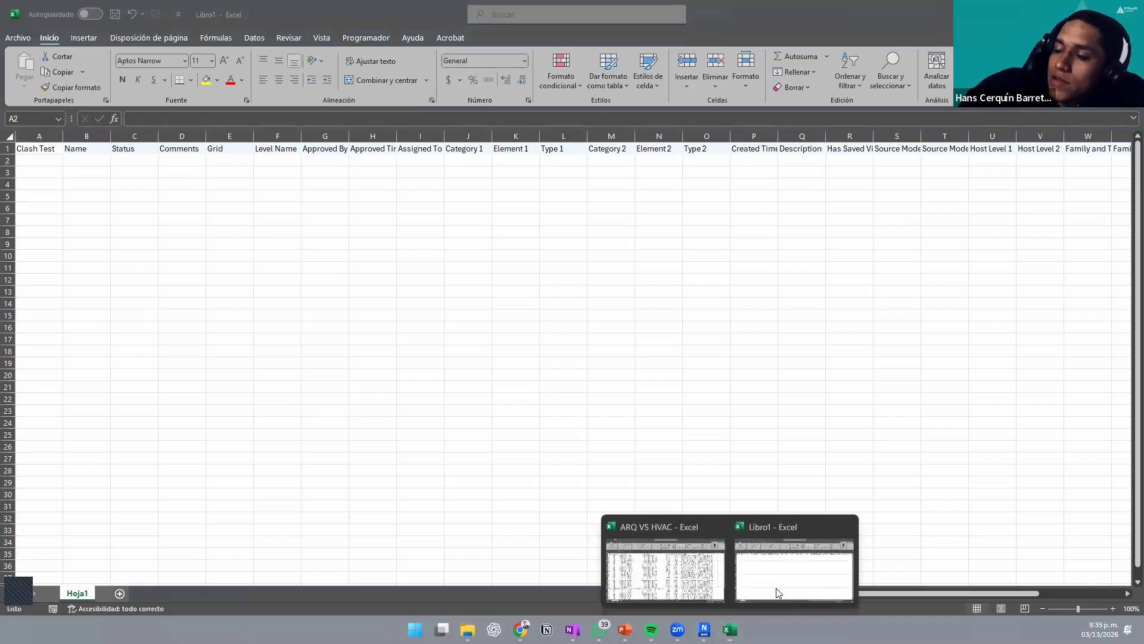
click(688, 568)
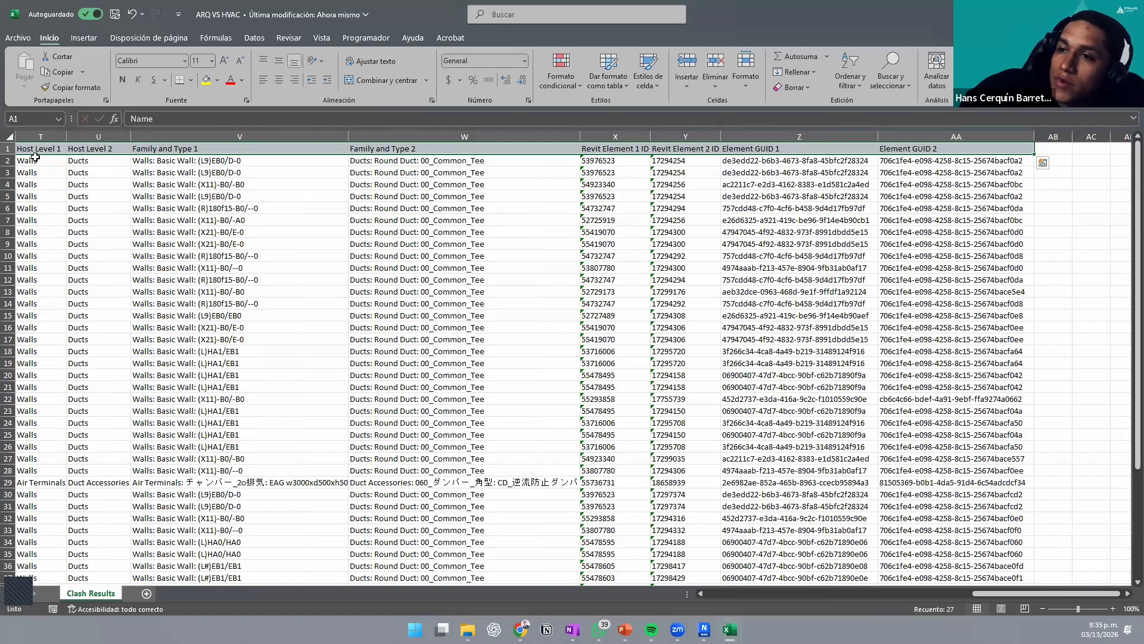
drag(34, 156, 686, 339)
scroll(932, 283, down, 20)
scroll(1035, 328, up, 12)
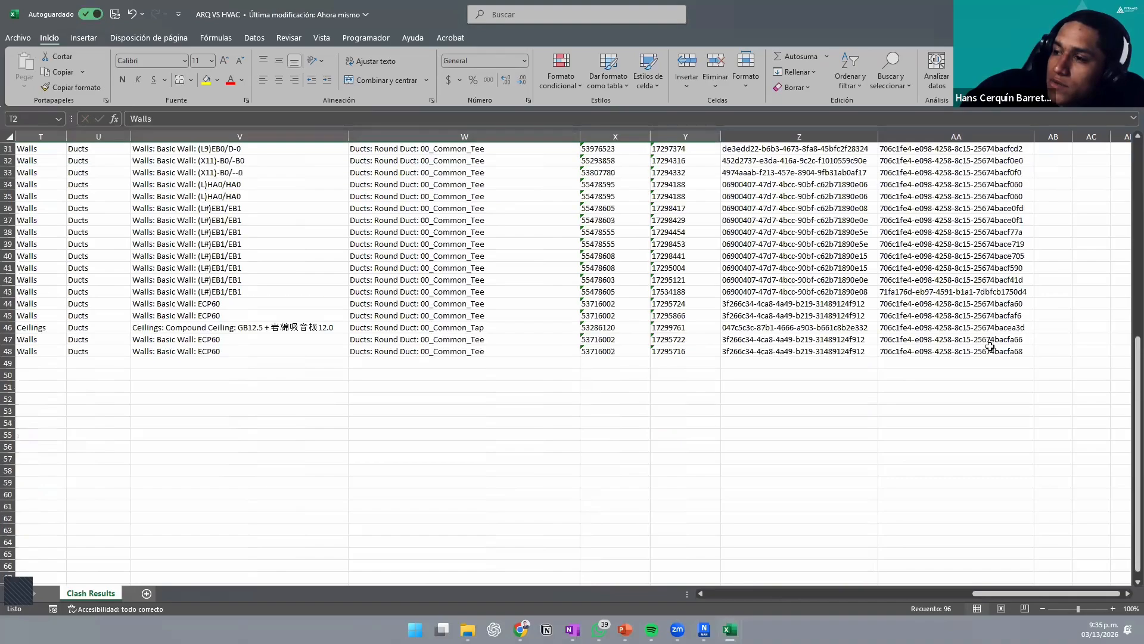
drag(930, 351, 105, 130)
key(ctrl+c)
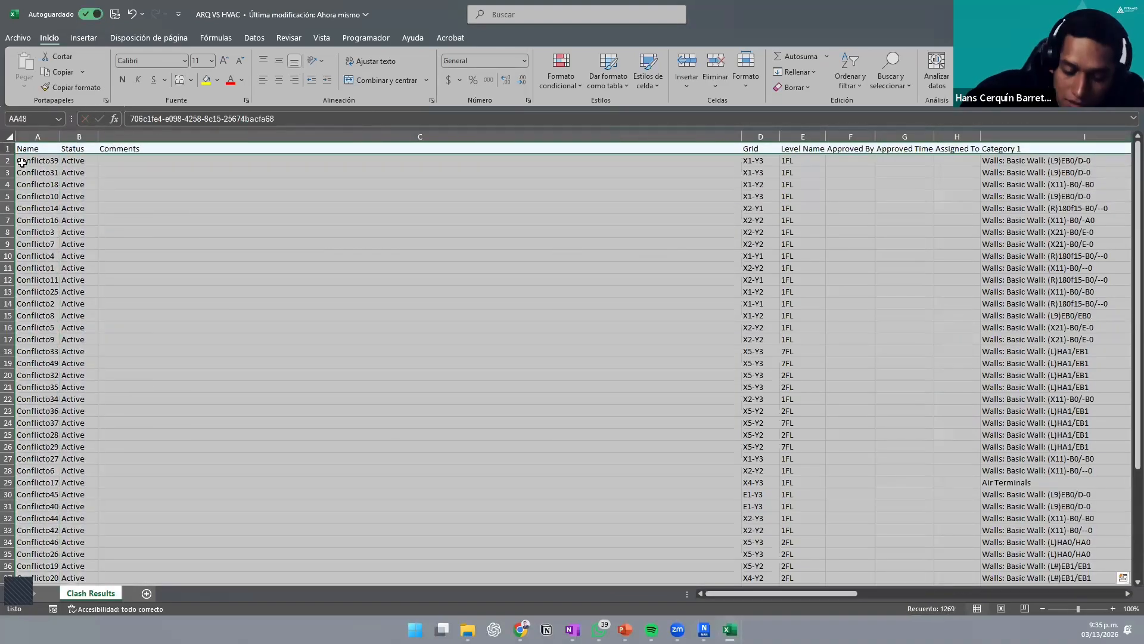
key(alt+Tab)
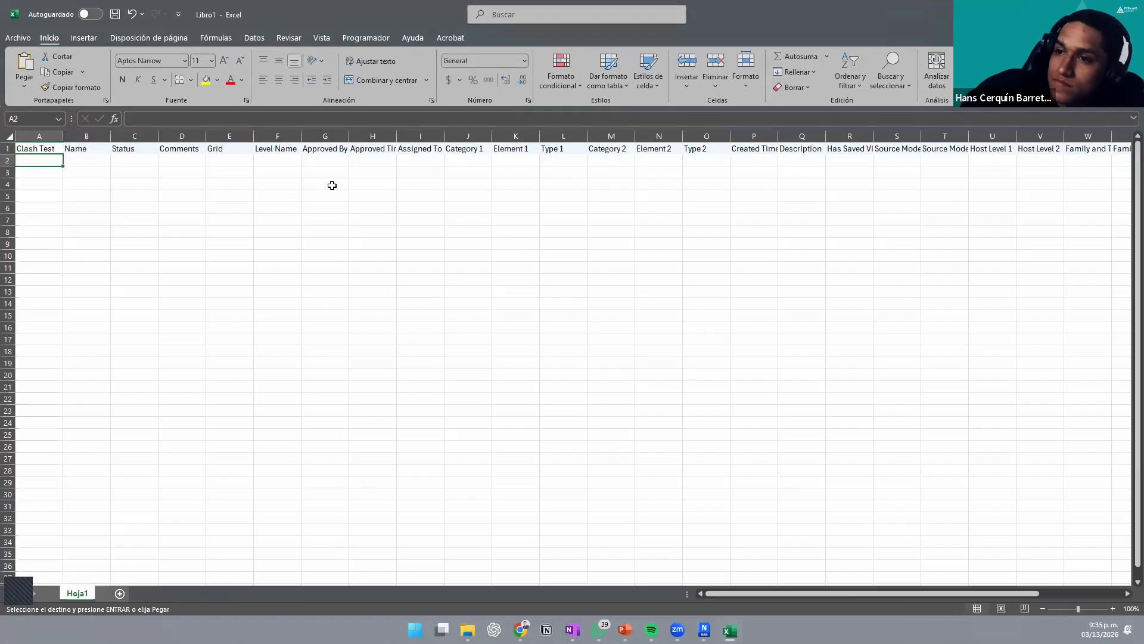
click(76, 162)
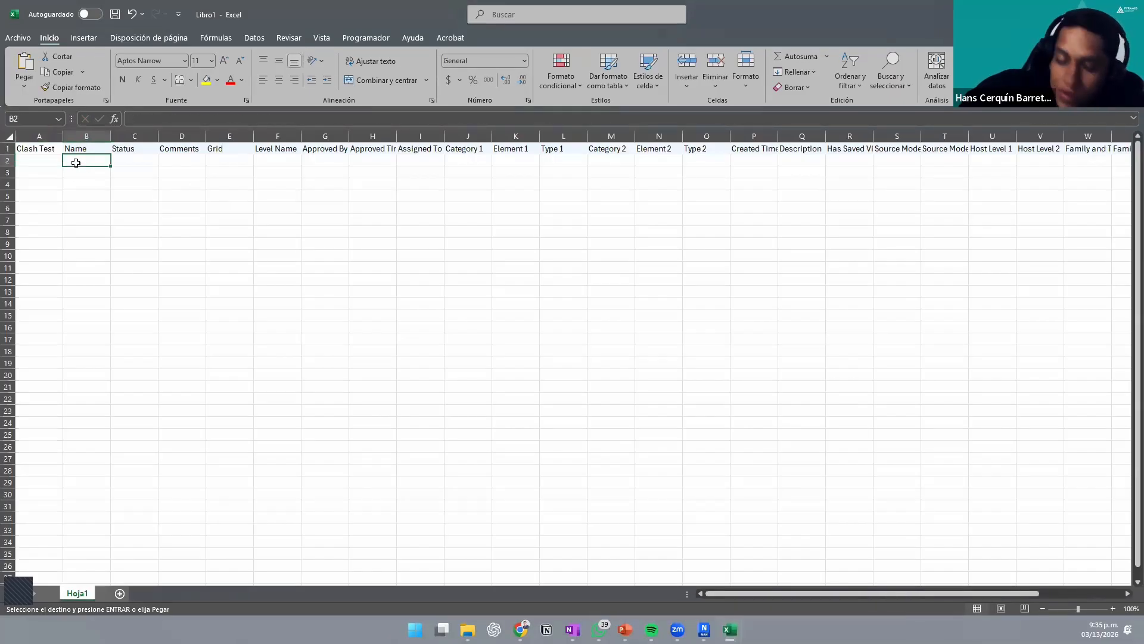
key(ctrl+v)
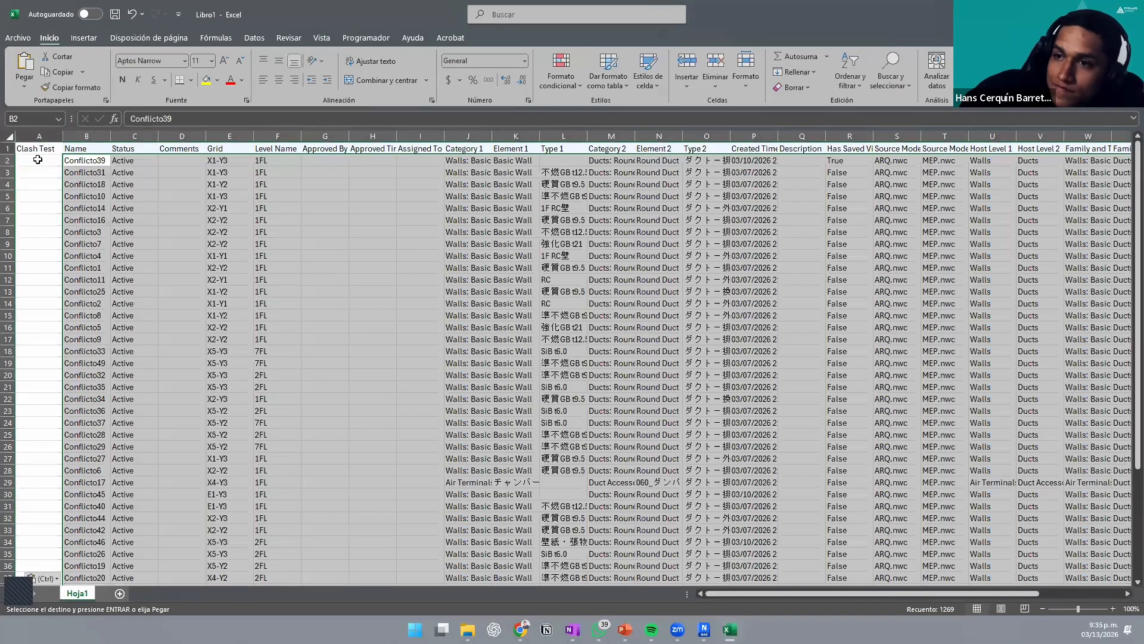
Step: Close the ARQ VS HVAC workbook without keeping the copied data on the clipboard
click(37, 159)
click(729, 629)
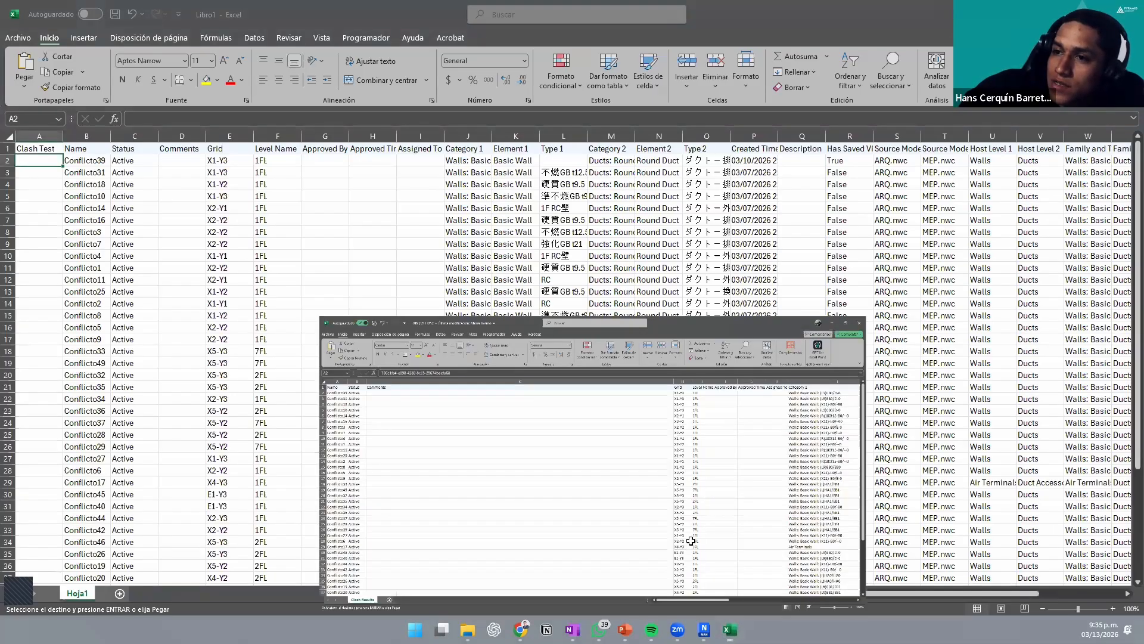
click(689, 547)
click(1130, 12)
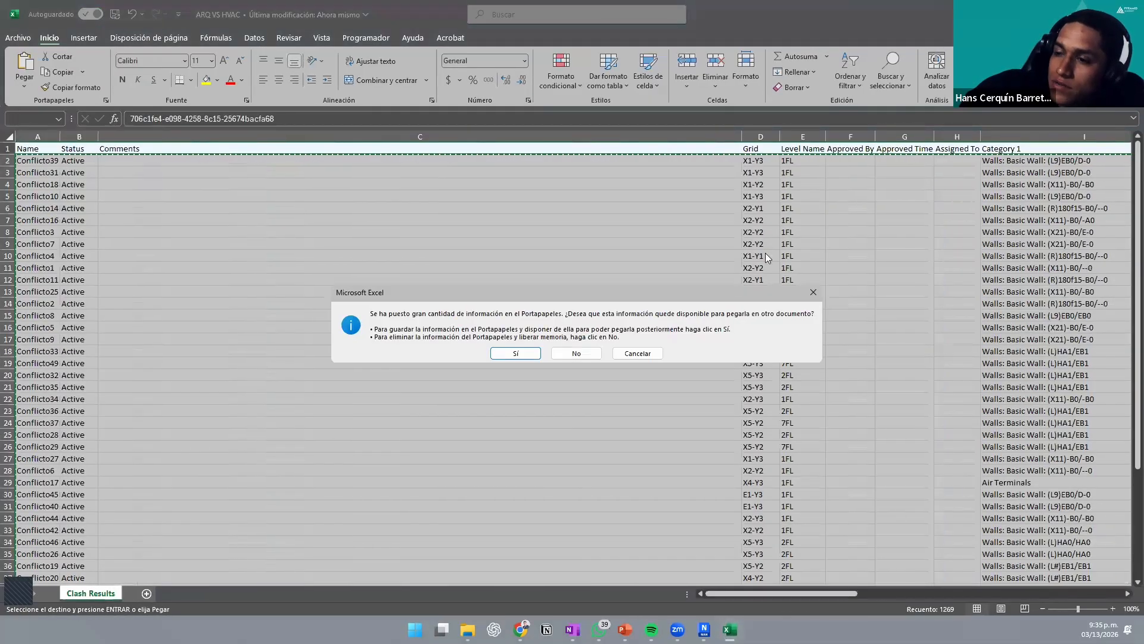
click(565, 356)
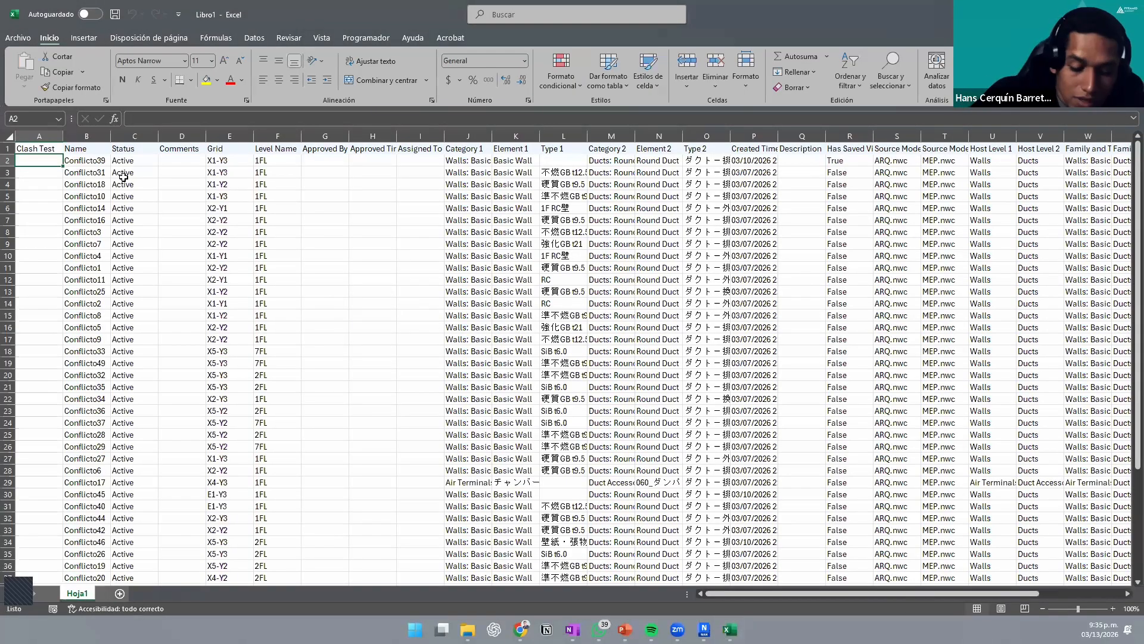
Step: Enter "ARQ VS HVAC" in cell A2 as the clash test name
text(arq)
text(ARQ)
text( VS HVAC)
key(Return)
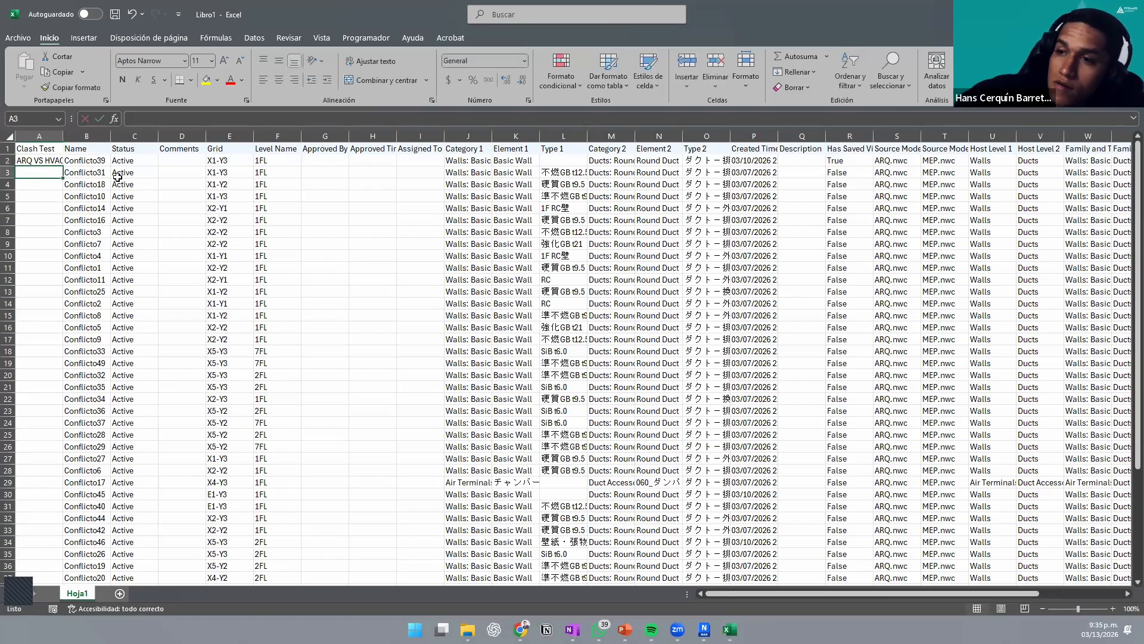
Step: Widen column A to fit its text and fill ARQ VS HVAC down to row 48
click(61, 144)
click(64, 147)
drag(58, 135, 64, 544)
click(63, 161)
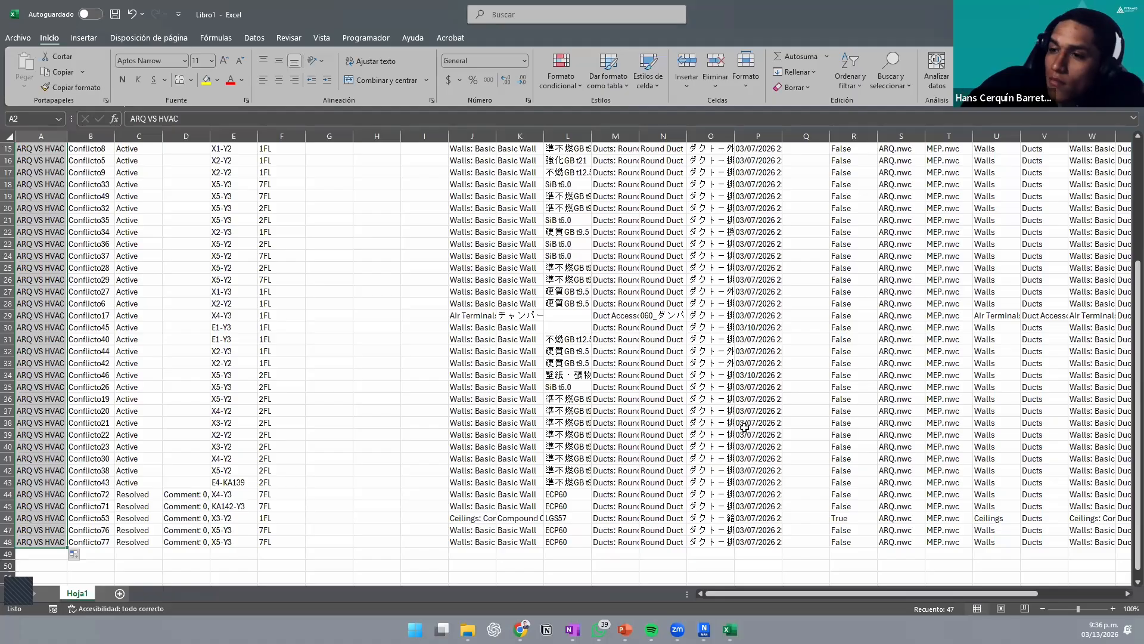
scroll(569, 266, up, 5)
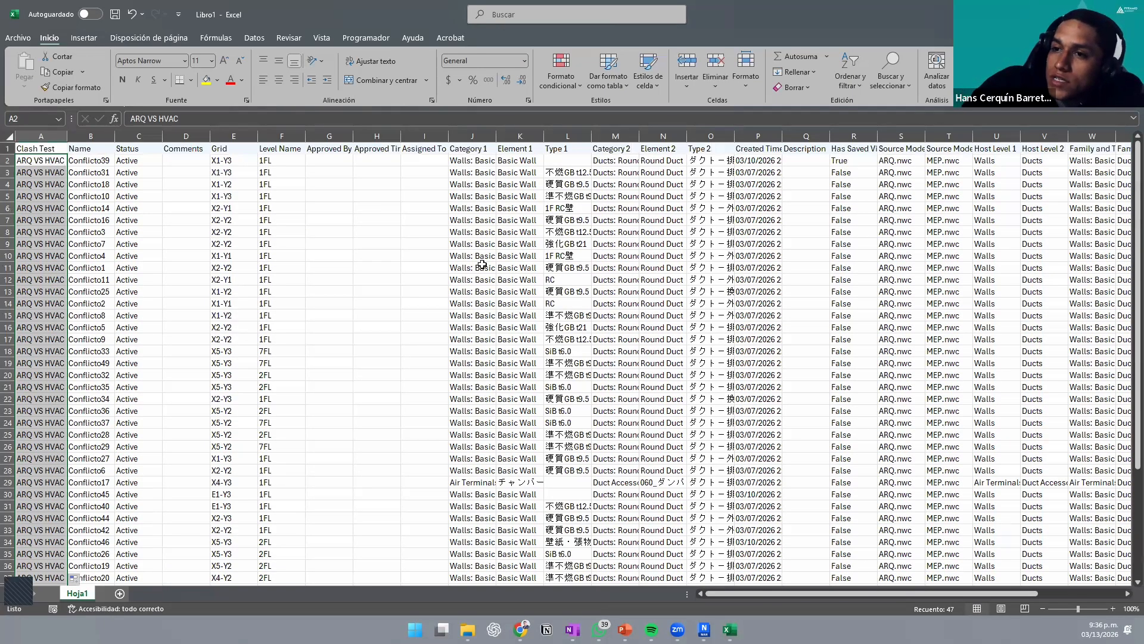
scroll(128, 327, down, 10)
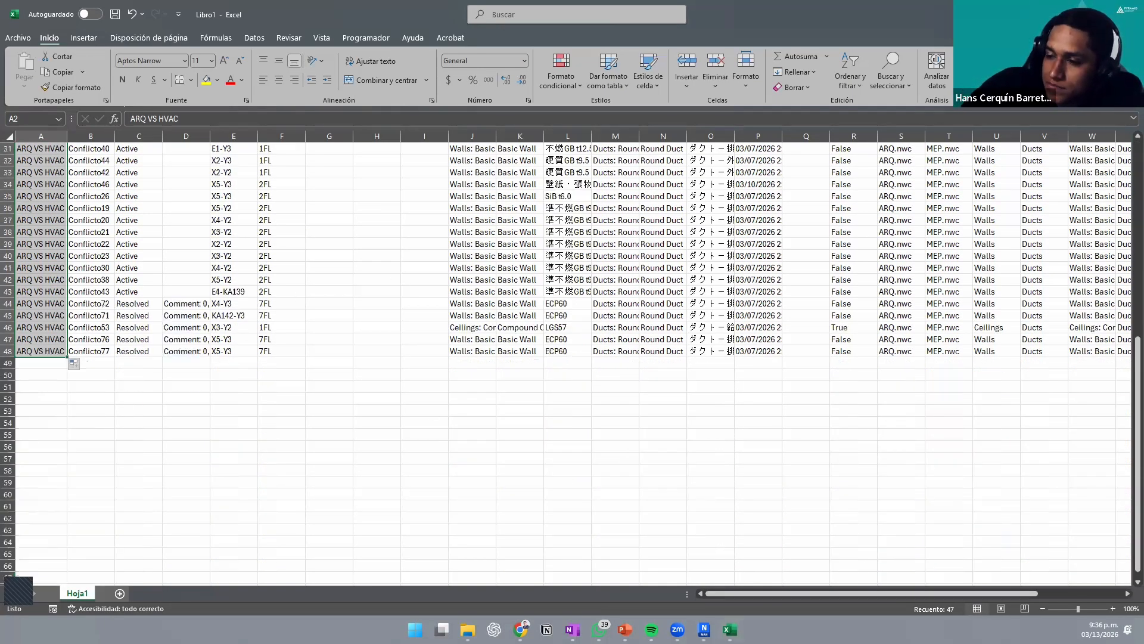
Step: Switch to the exported files folder and open the ELEC VS HVAC workbook
key(alt+Tab)
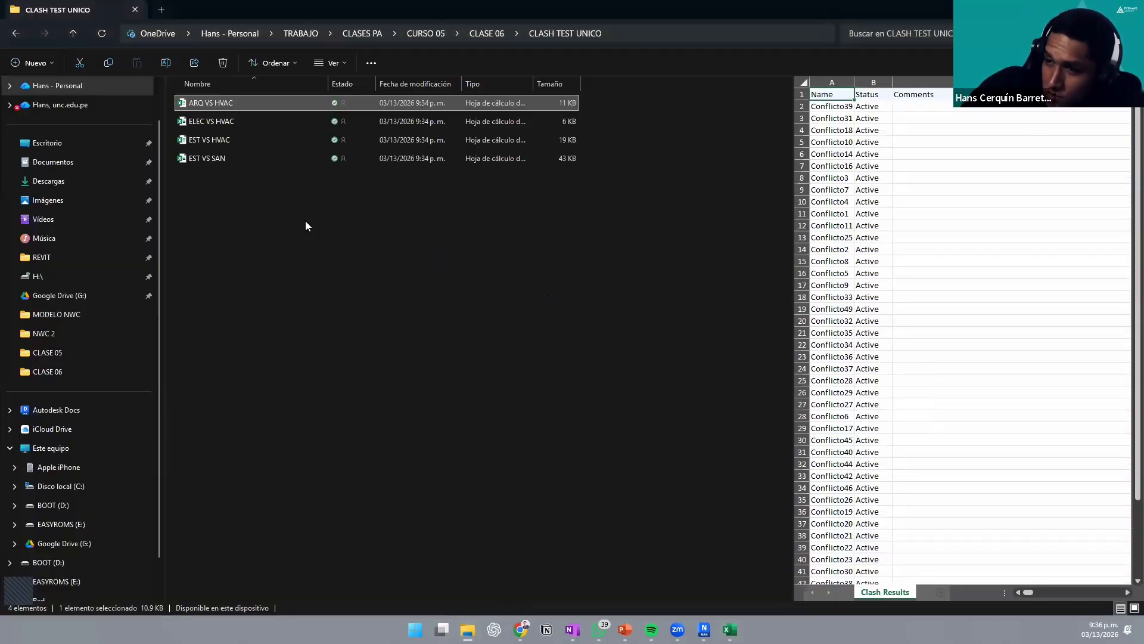
click(202, 118)
key(alt+Tab)
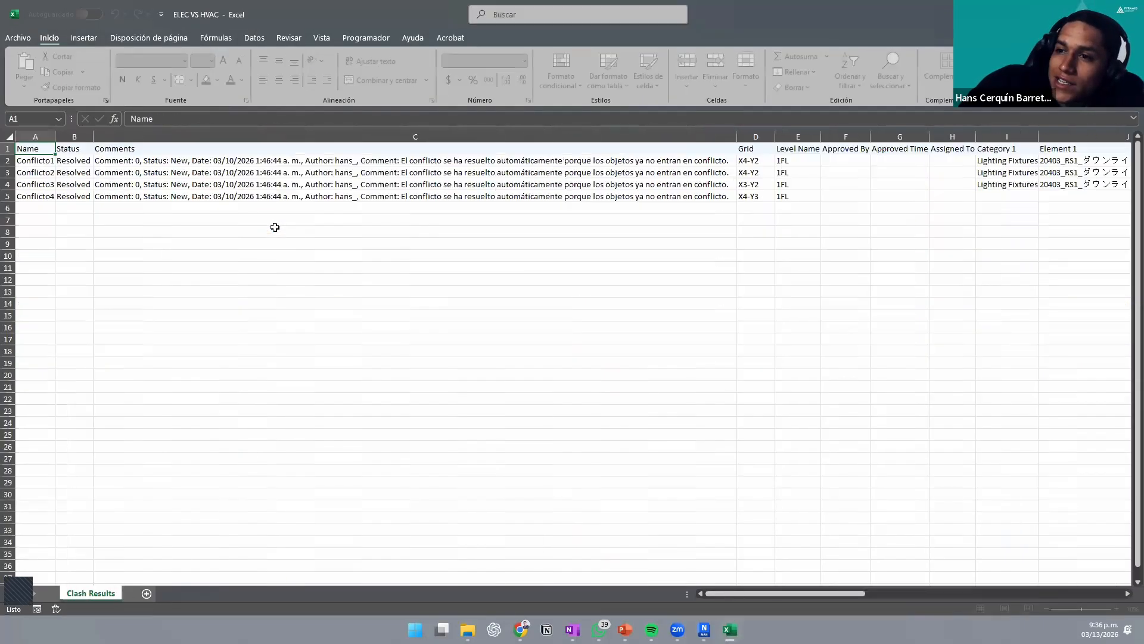
Step: Copy the four ELEC VS HVAC clash rows into the combined workbook, starting at cell B49
drag(31, 158, 986, 194)
key(ctrl+c)
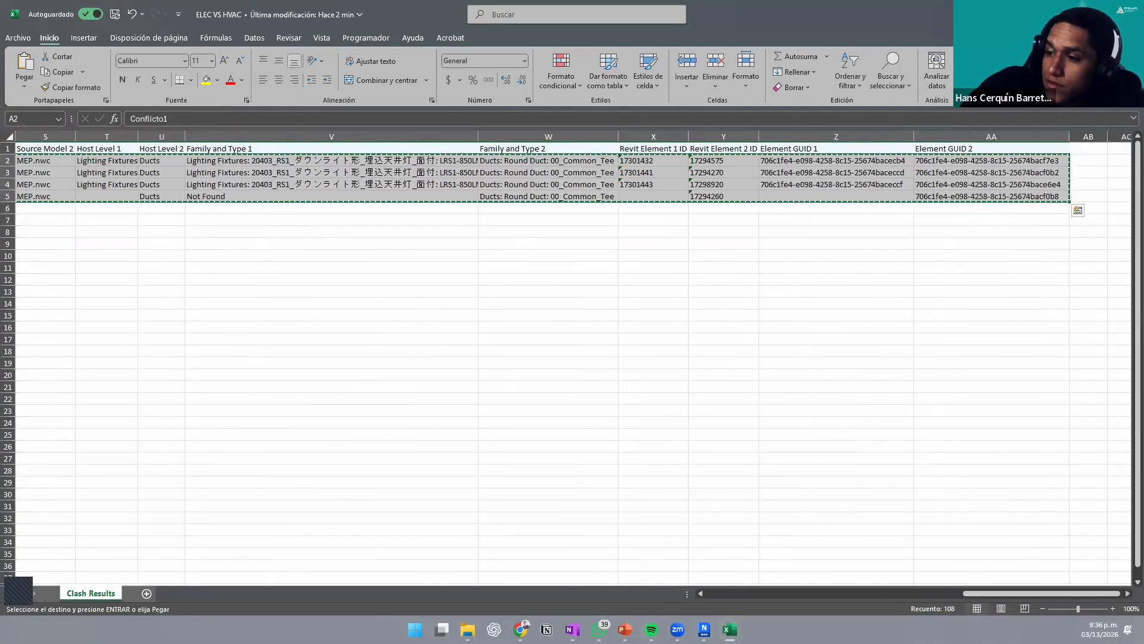
click(730, 629)
click(695, 581)
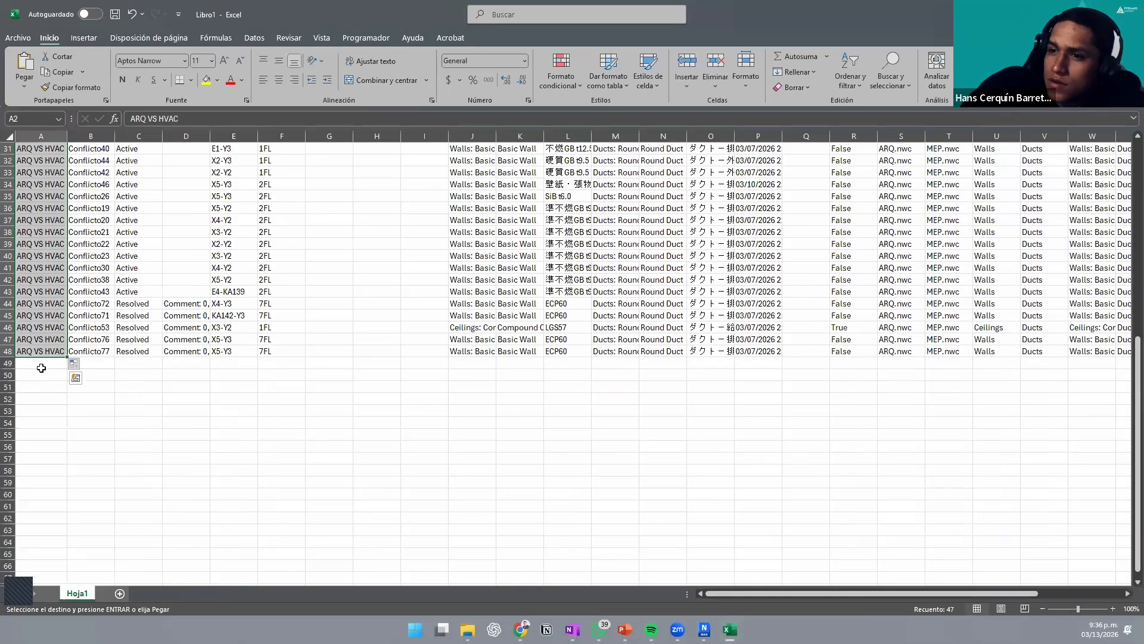
click(100, 363)
key(ctrl+v)
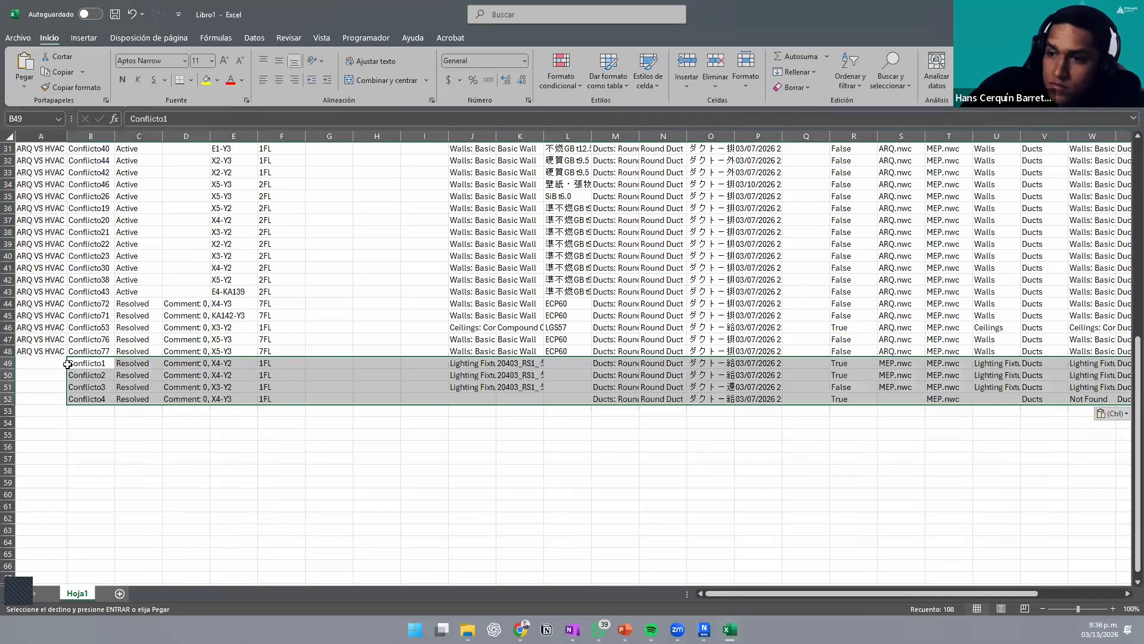
Step: Copy the clash test name from A48 into A49 and change it to "ELEC VS HVAC"
click(45, 351)
drag(193, 118, 51, 121)
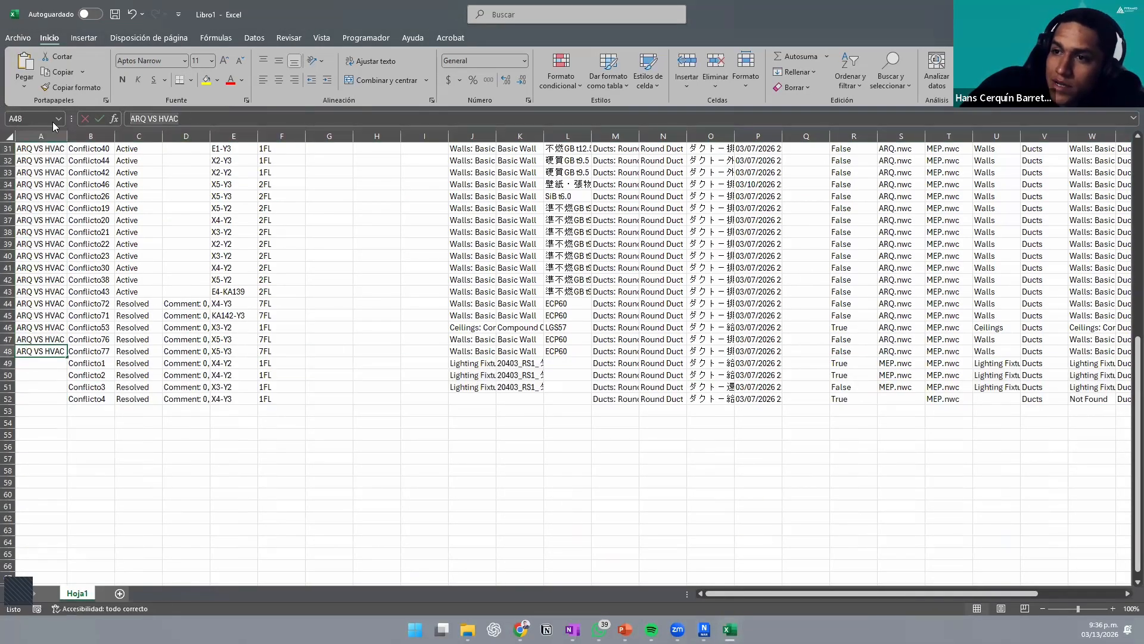
key(ctrl+c)
click(32, 362)
key(ctrl+v)
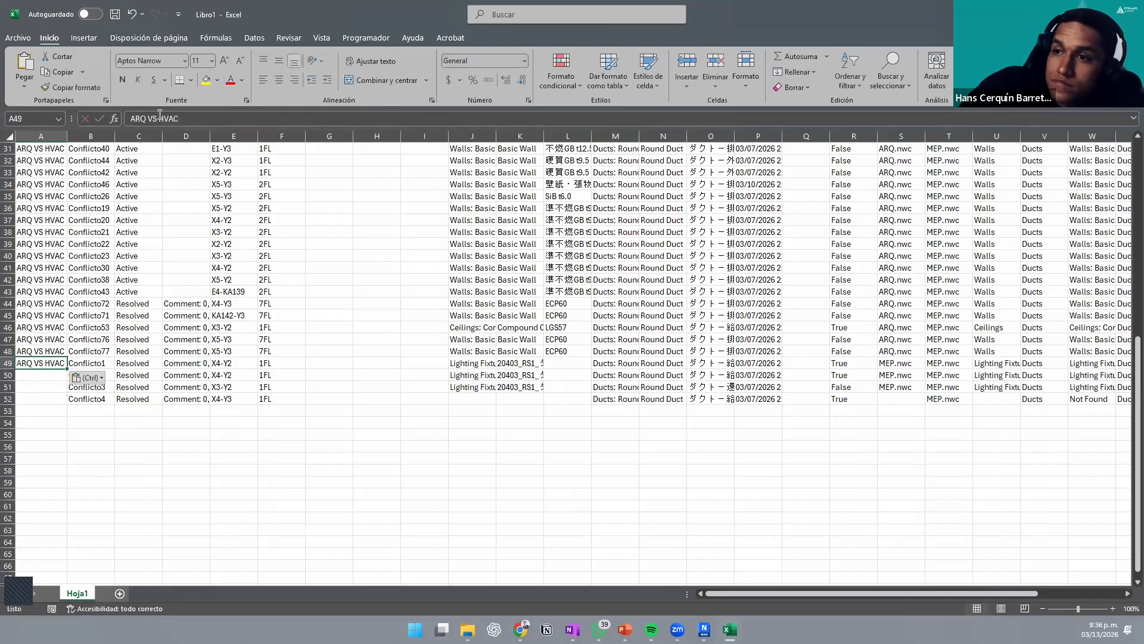
drag(145, 117, 42, 132)
text(EL)
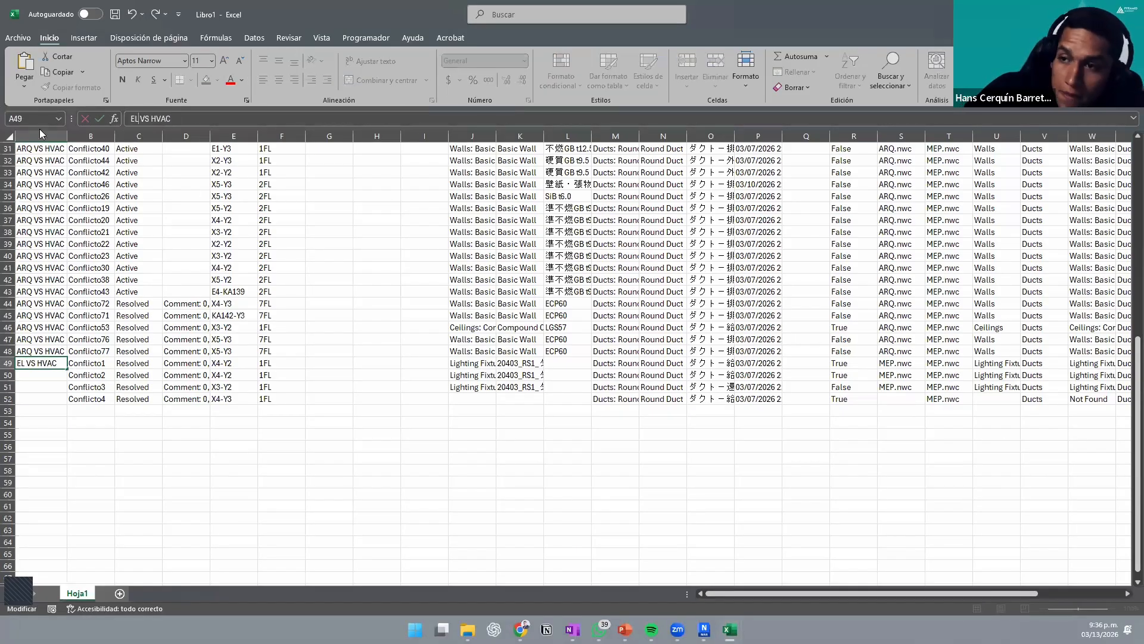
text(EC)
key(Return)
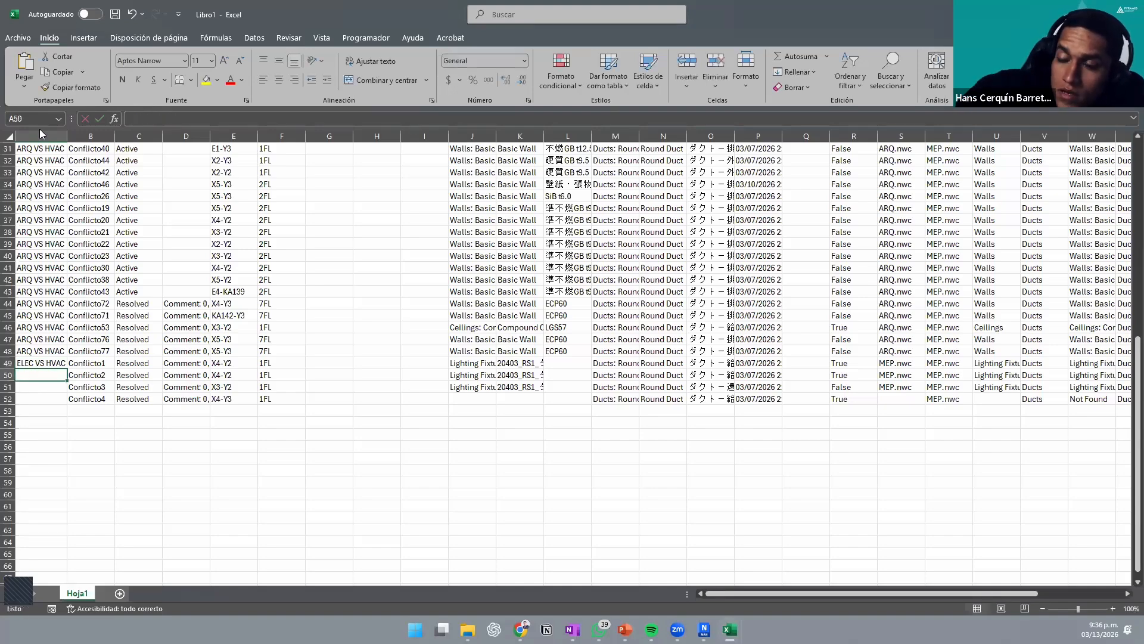
Step: Fill ELEC VS HVAC down column A from row 49 to row 52
click(51, 364)
drag(64, 367, 64, 400)
click(234, 458)
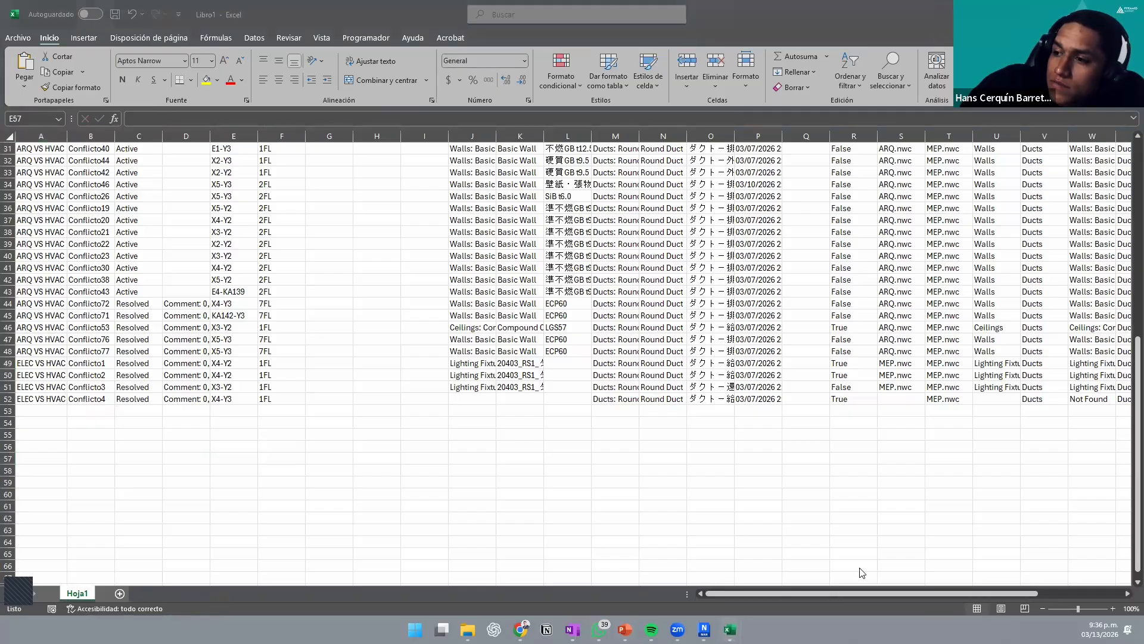
Step: Close the ELEC VS HVAC workbook and open the EST VS HVAC workbook from the exported files folder
mouse_move(729, 629)
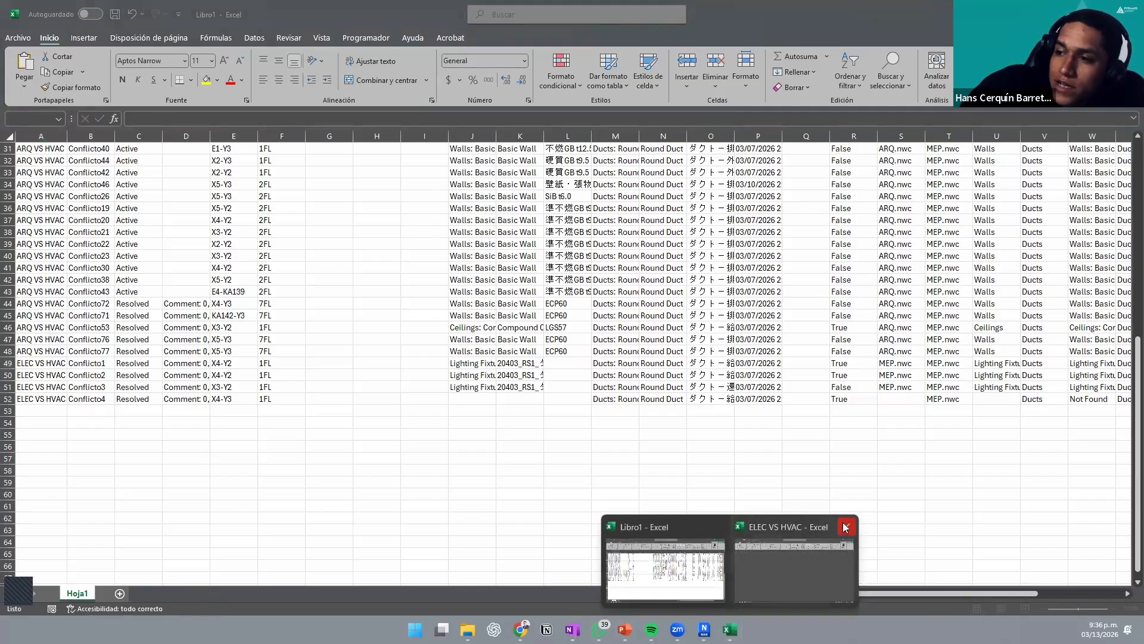
click(845, 527)
click(468, 629)
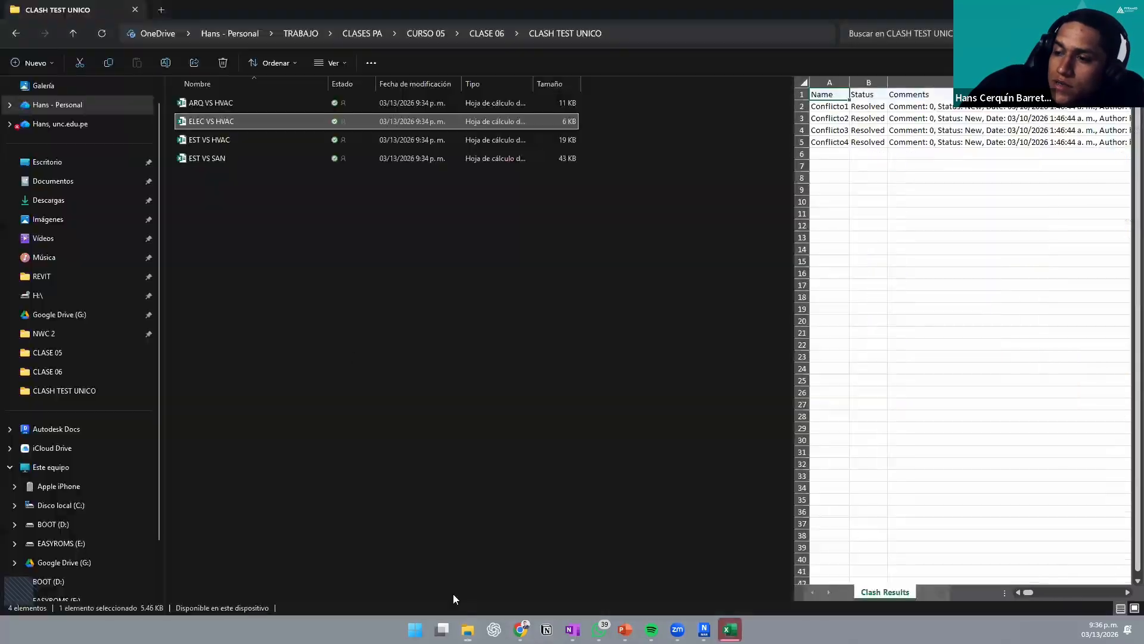
double_click(215, 143)
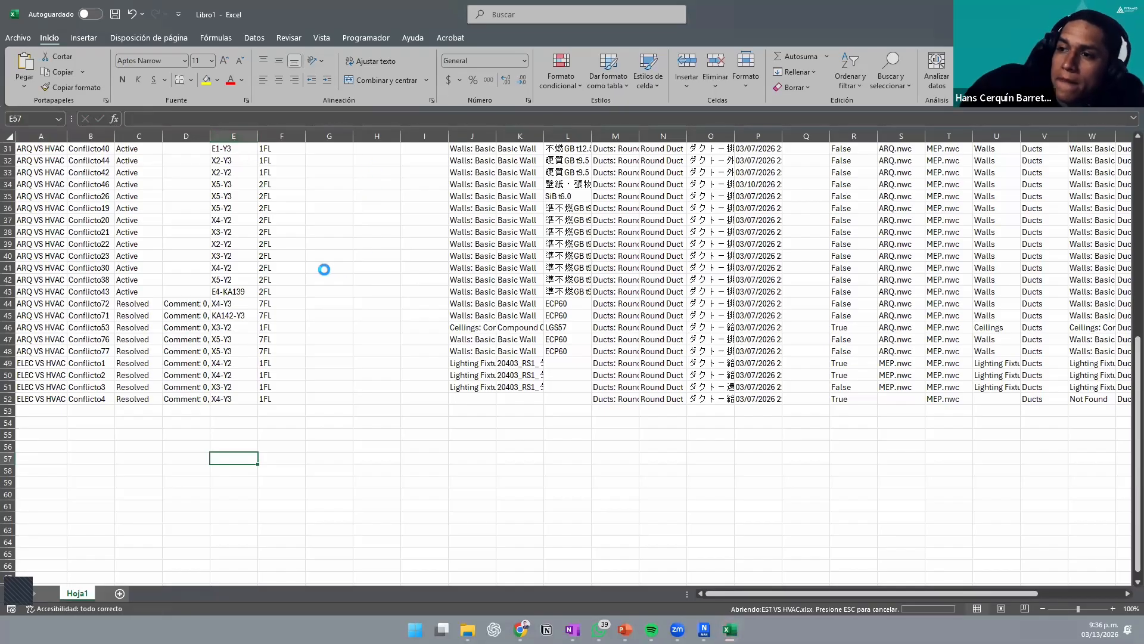
Step: Copy all EST VS HVAC clash rows, without the header, into the combined workbook, starting at cell B53
drag(39, 161, 932, 557)
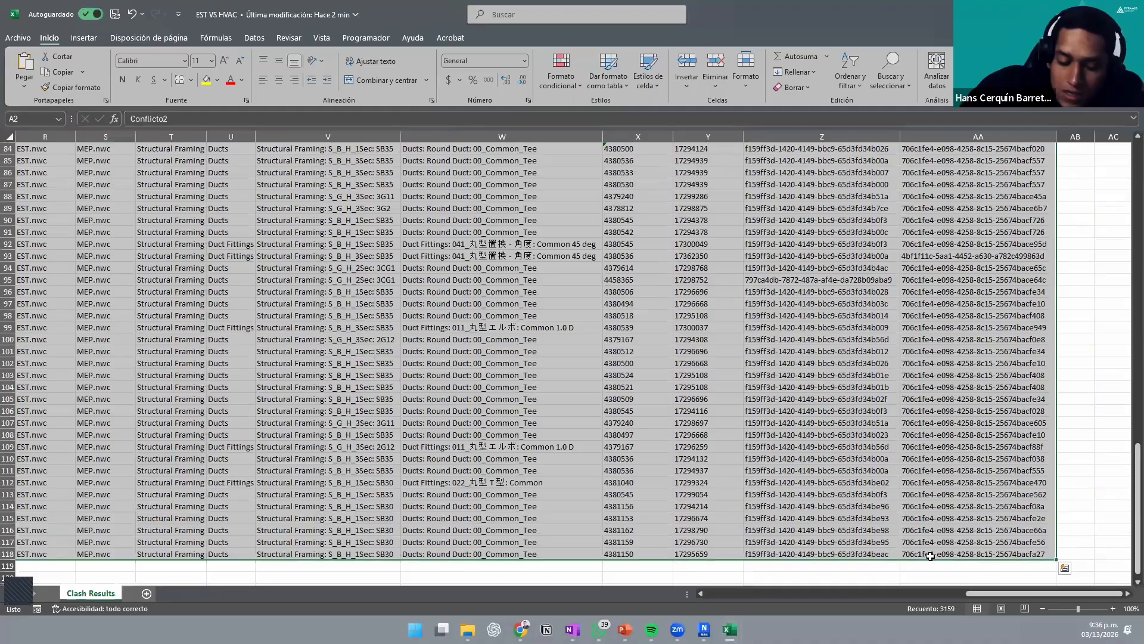
key(ctrl+c)
drag(1029, 593, 768, 592)
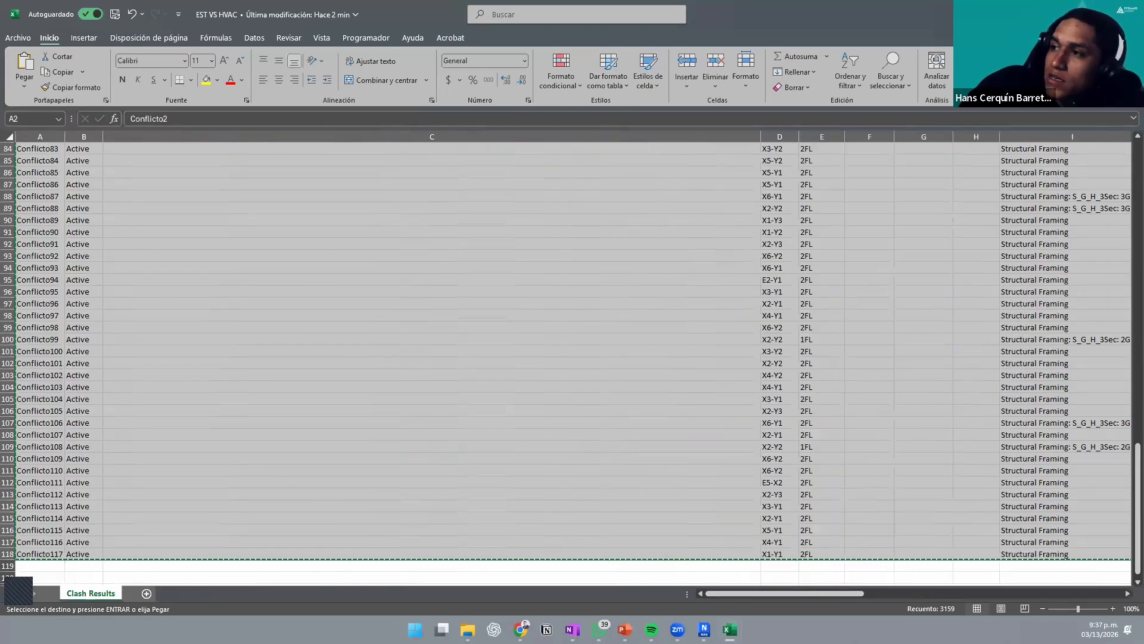
key(alt+Tab)
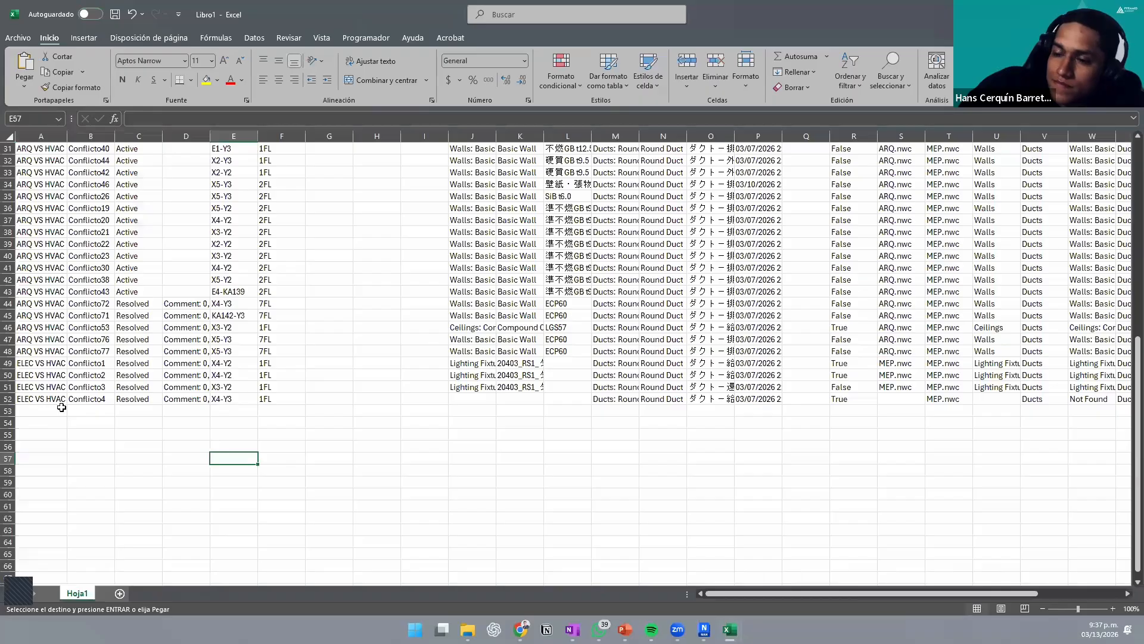
click(78, 407)
key(ctrl+v)
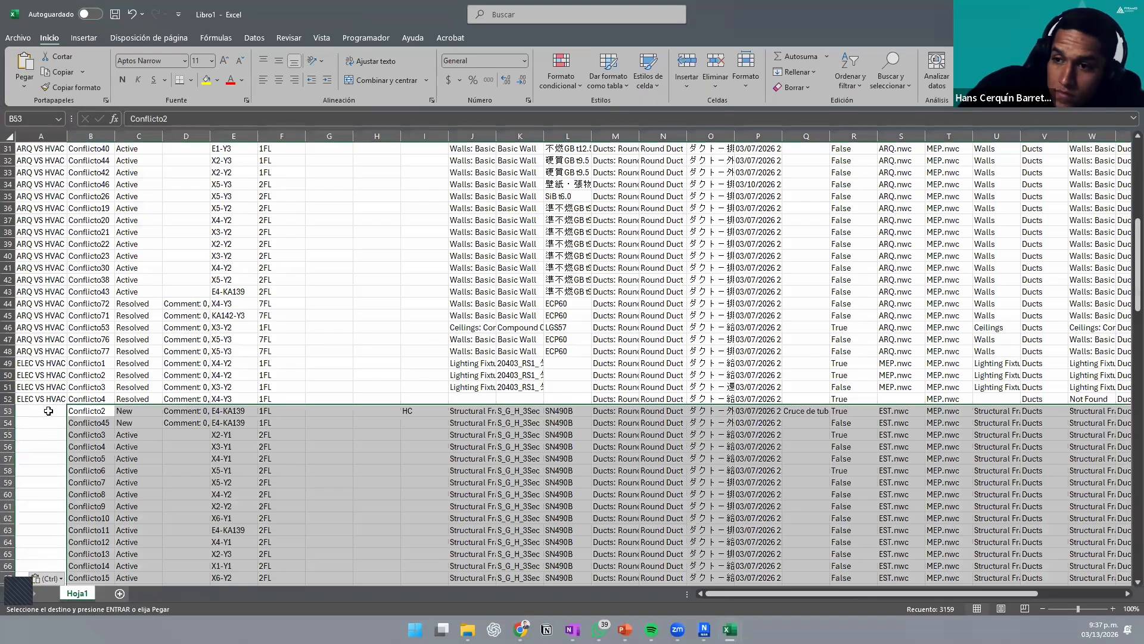
Step: Enter "EST VS HVAC" in cell A53 and fill it down to row 169
click(48, 410)
text(EST VS HVAC)
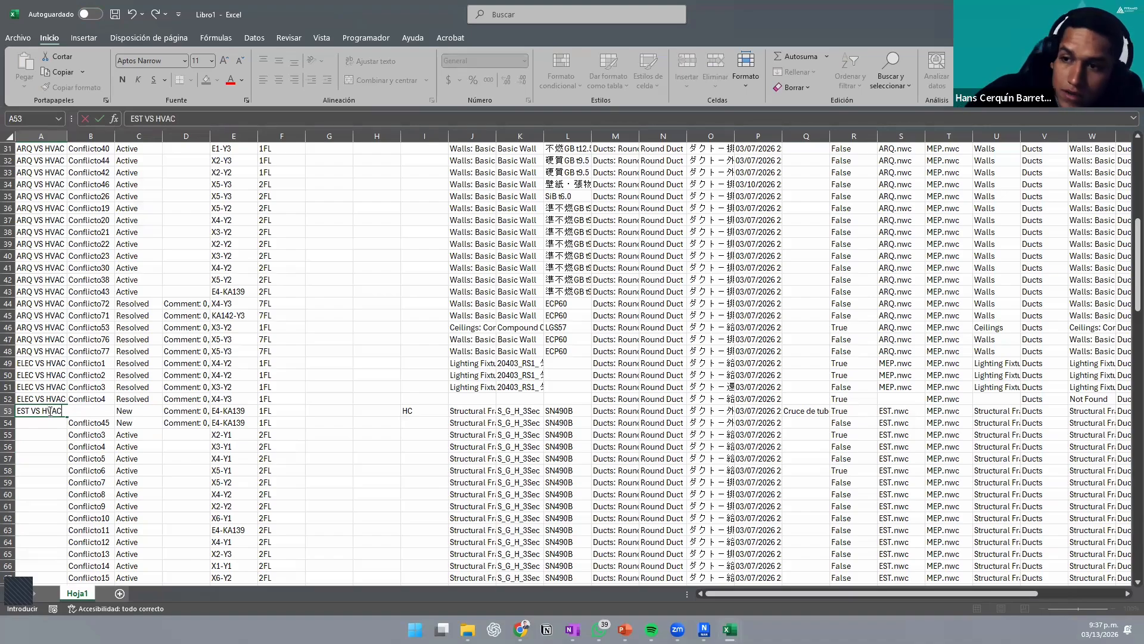
key(Return)
click(49, 411)
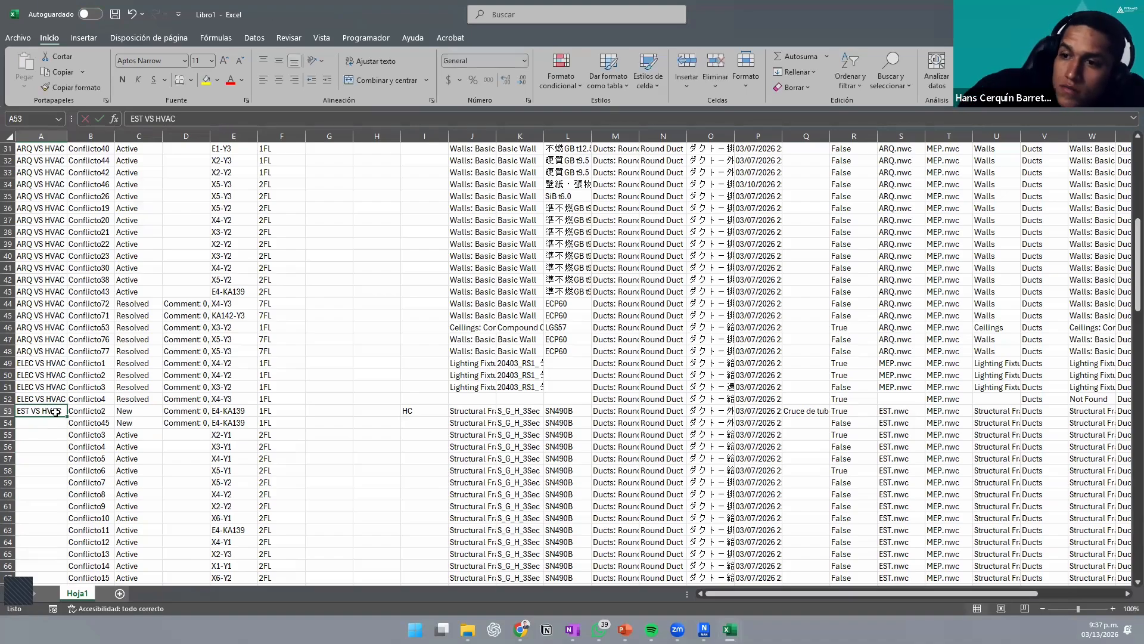
drag(66, 420, 61, 559)
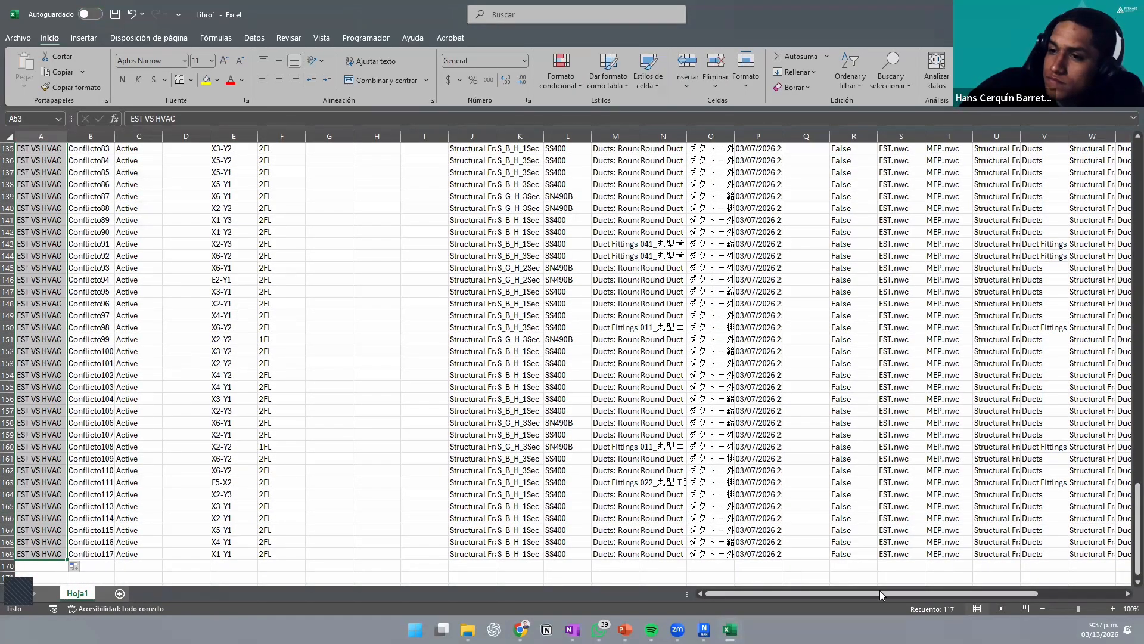
Step: Close the EST VS HVAC workbook and open the EST VS SAN workbook from the exported files folder
drag(792, 593, 1051, 557)
drag(839, 569, 759, 586)
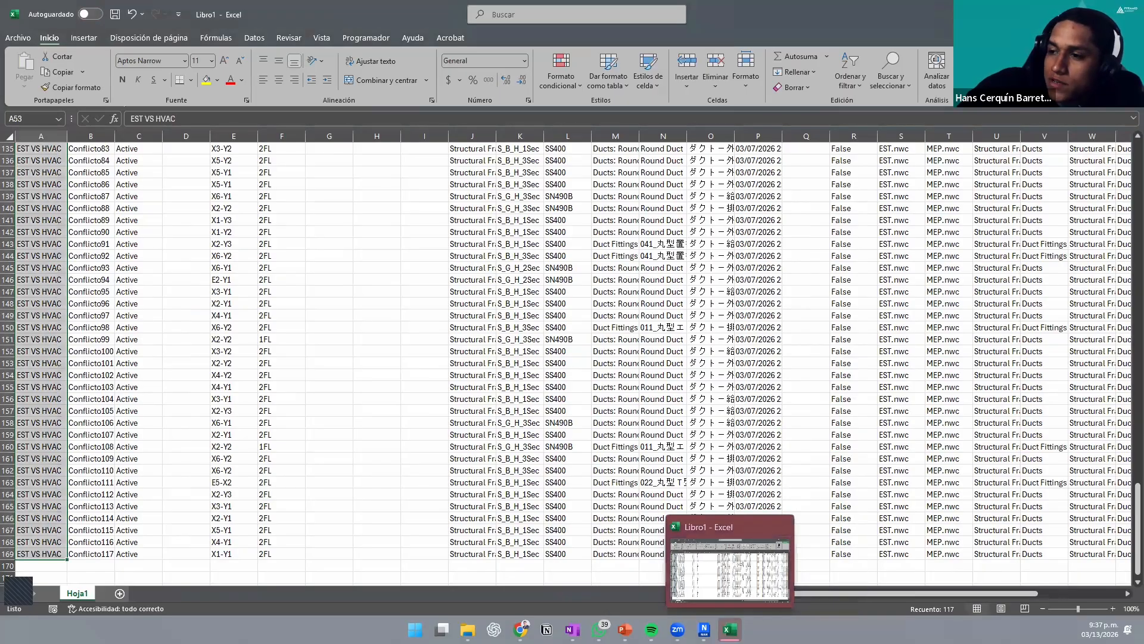
click(730, 629)
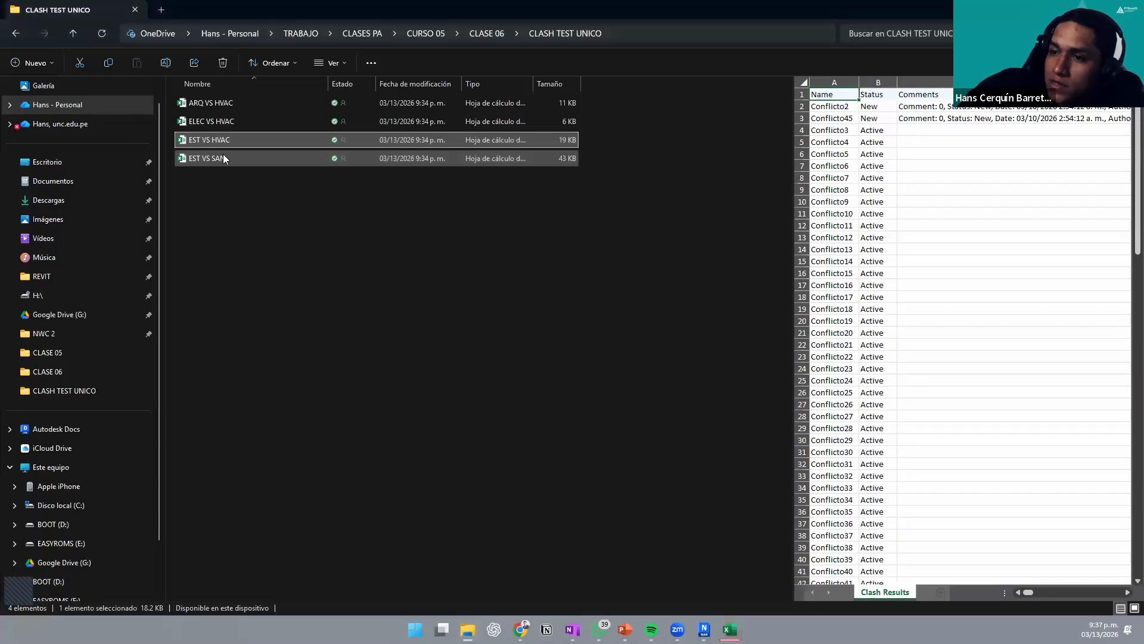
double_click(223, 156)
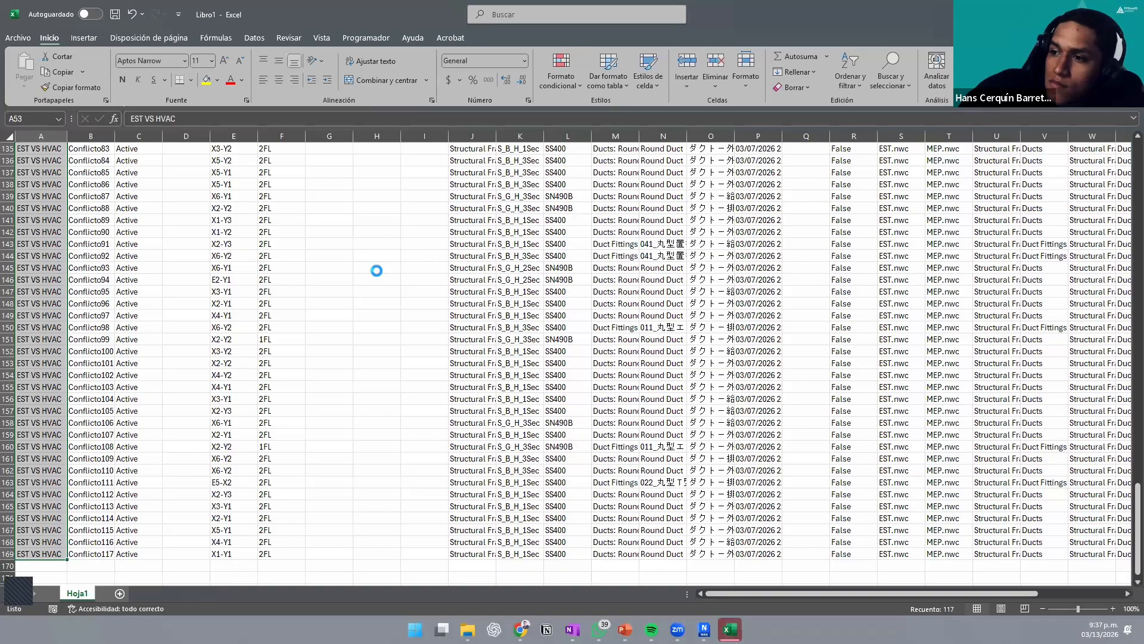
Step: Select all EST VS SAN clash rows below the header, down to cell AA369, and copy them
drag(44, 147, 927, 452)
drag(1121, 196, 38, 161)
key(ctrl)
key(ctrl)
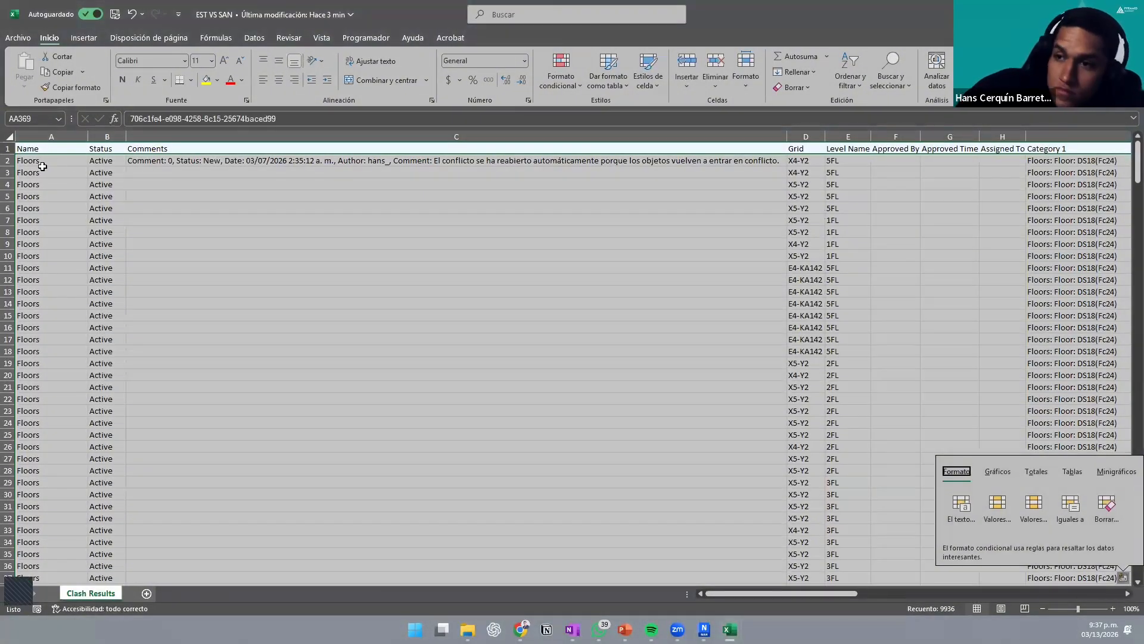
scroll(123, 198, right, 1)
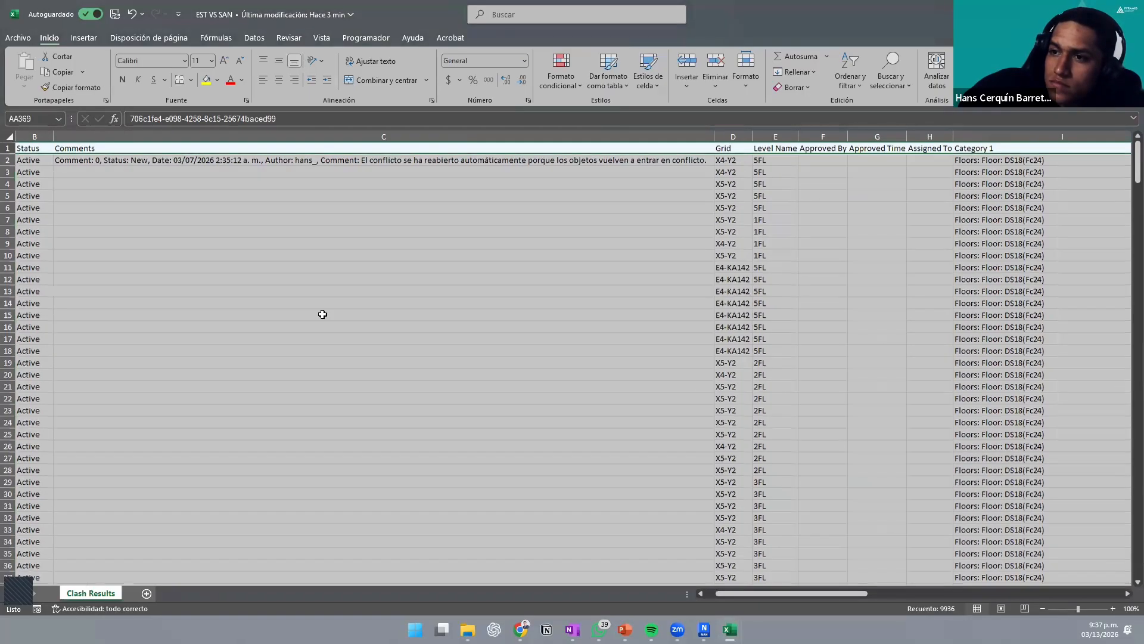
drag(766, 594, 755, 593)
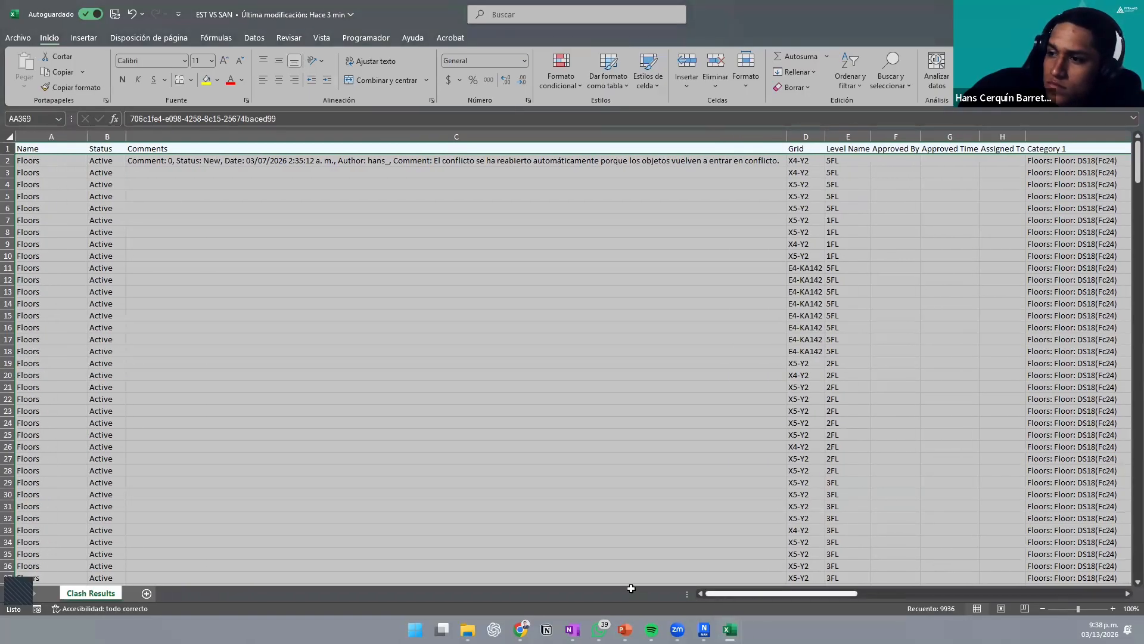
key(ctrl+c)
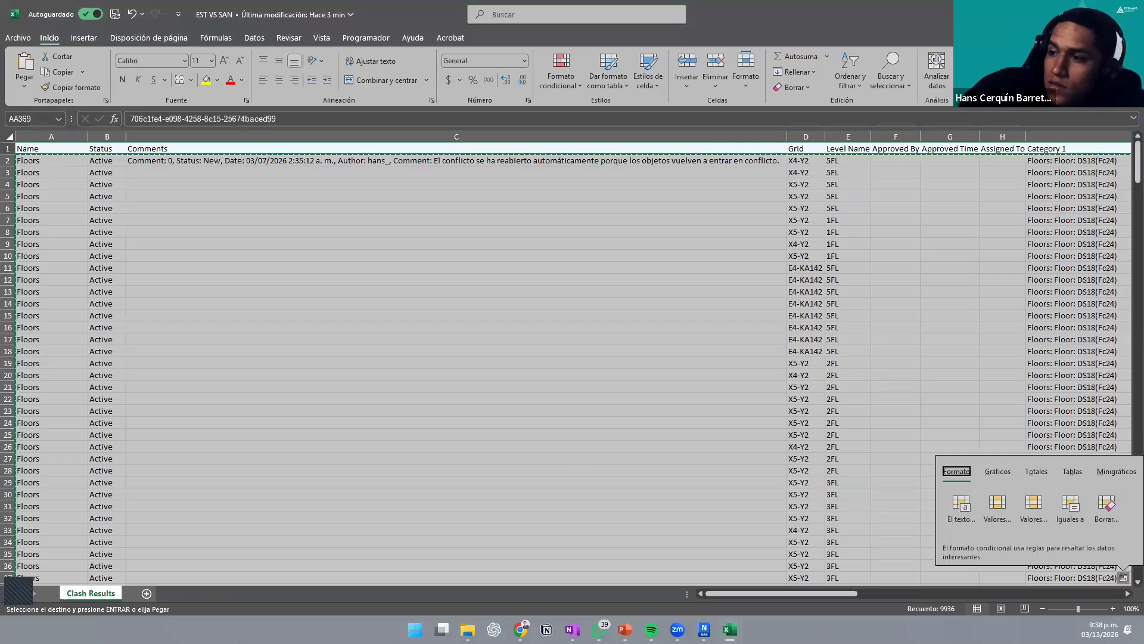
Step: Try pasting the EST VS SAN rows into the combined workbook at cell B170 and undo the paste
mouse_move(730, 629)
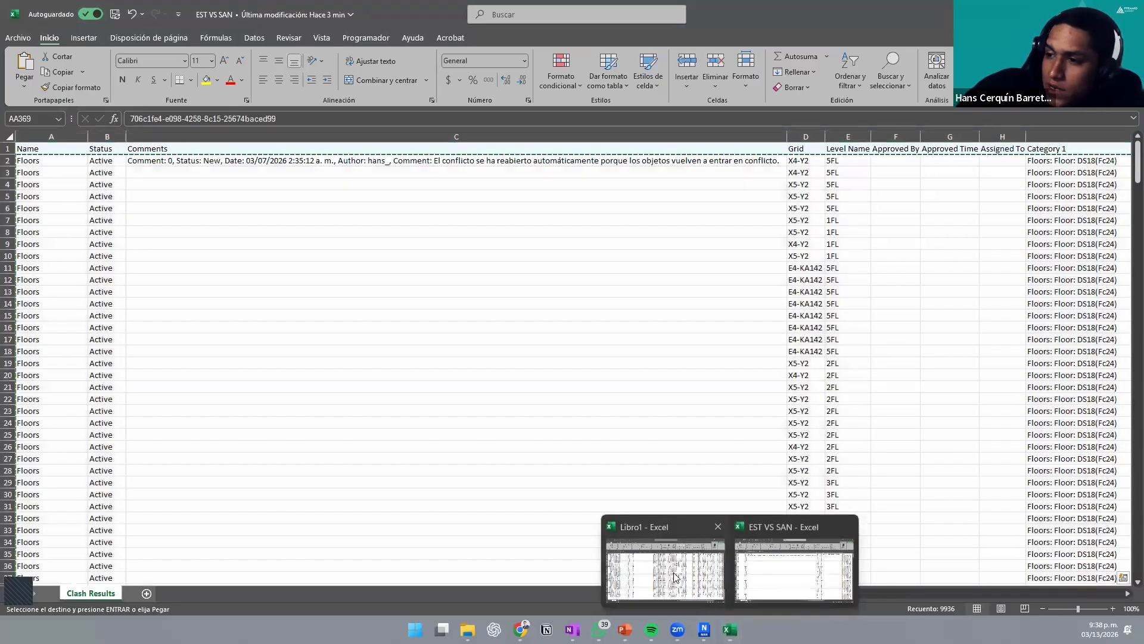
click(671, 554)
scroll(98, 495, down, 3)
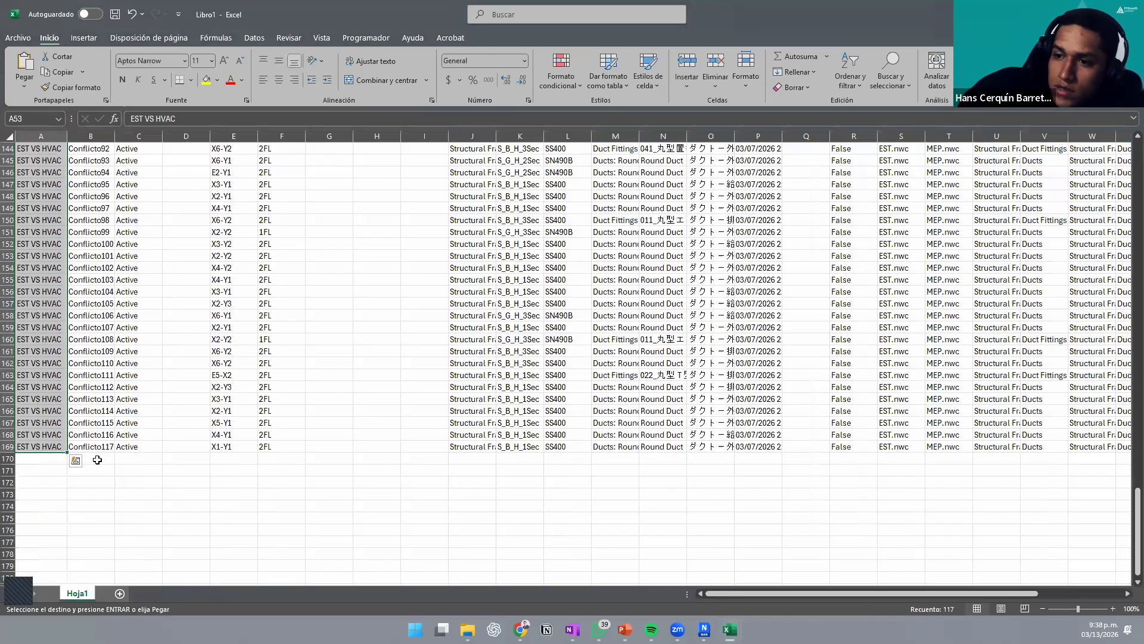
click(97, 459)
key(ctrl+v)
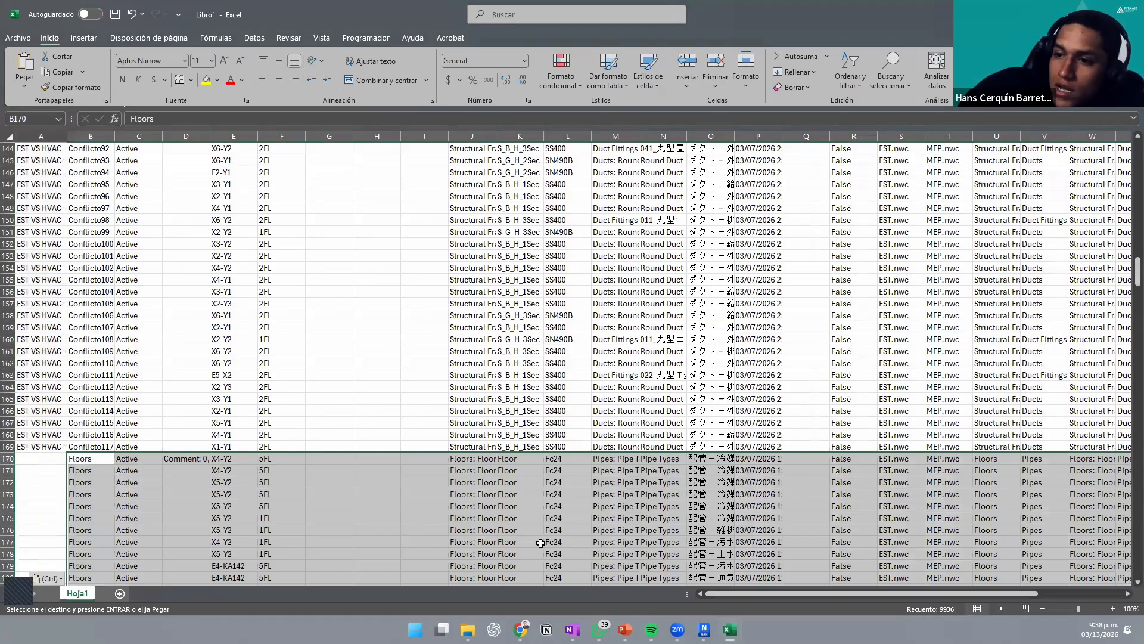
key(ctrl+z)
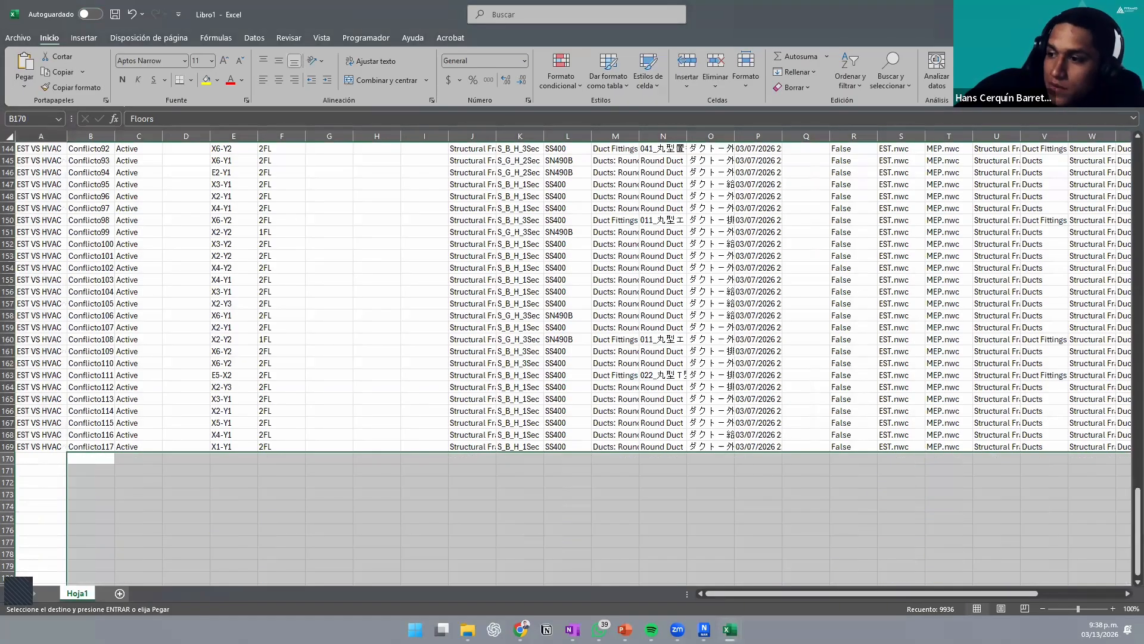
Step: Return to the EST VS SAN workbook, deselect its clash rows and cancel the pending copy
mouse_move(730, 630)
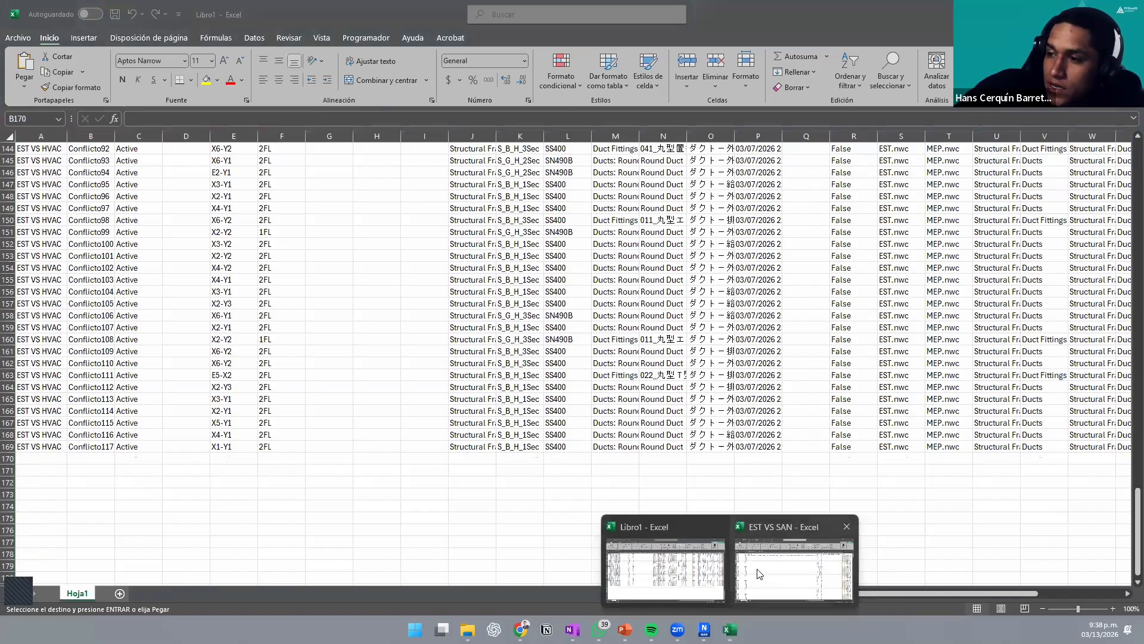
click(758, 569)
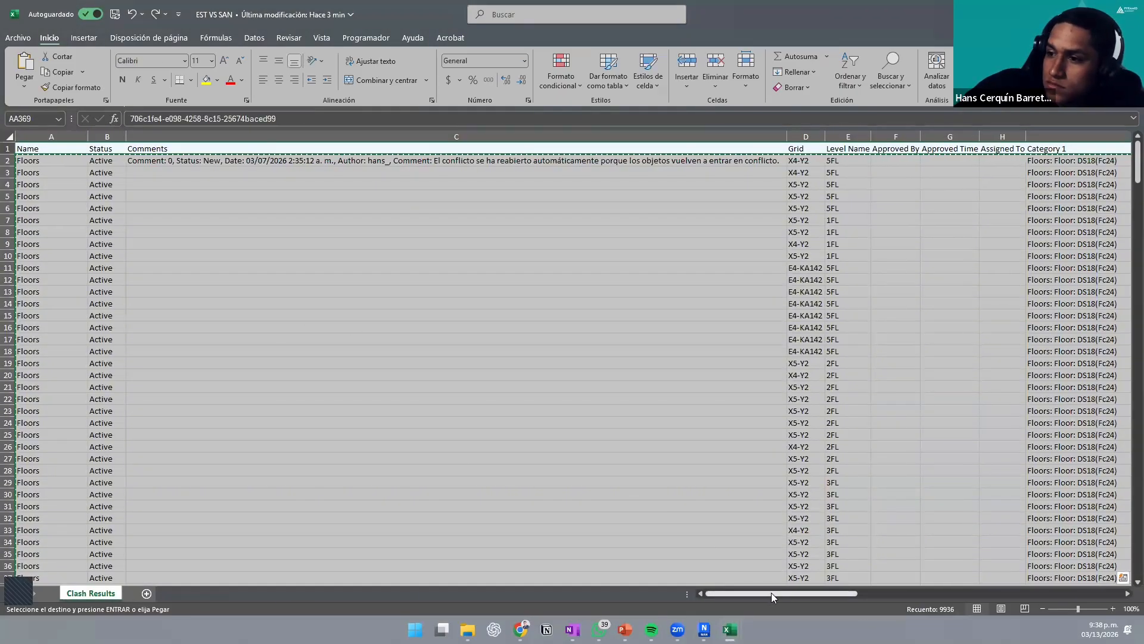
click(494, 459)
key(Escape)
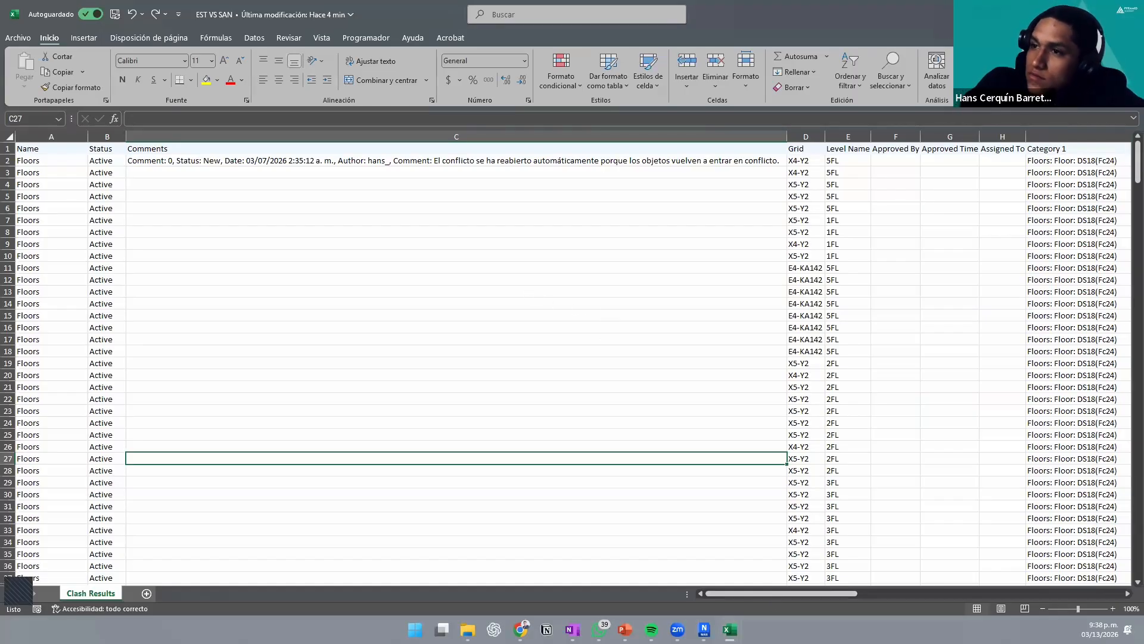
Step: Switch to Navisworks and update all clash tests in Clash Detective
key(alt+Tab)
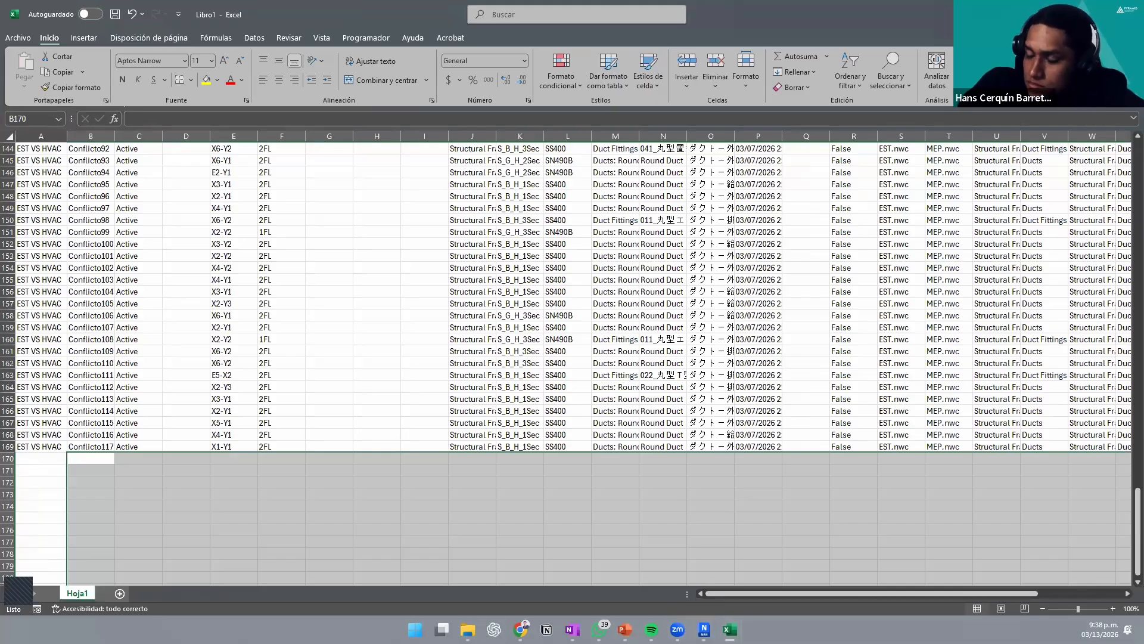
click(704, 630)
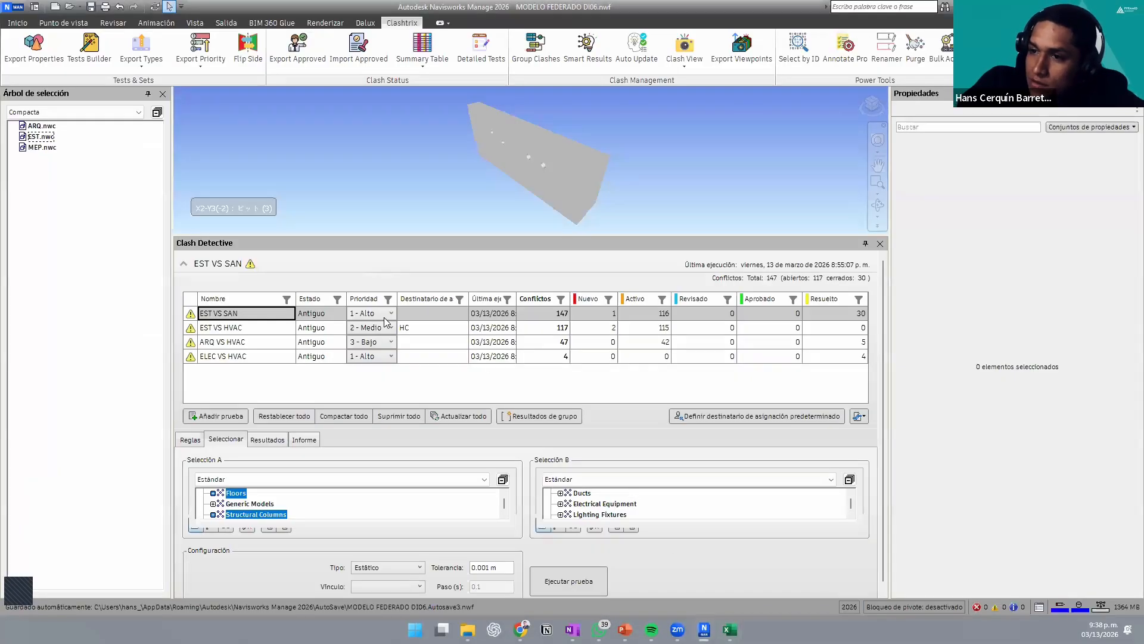
click(453, 416)
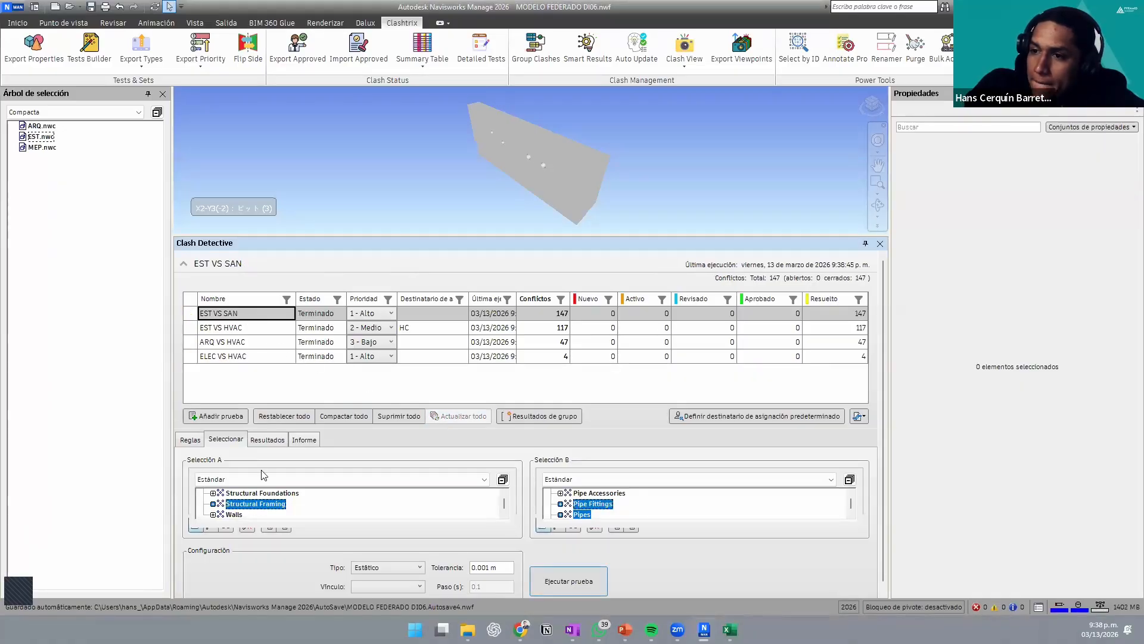
Step: Select all EST VS SAN clash results in Clash Detective and ungroup them
click(267, 439)
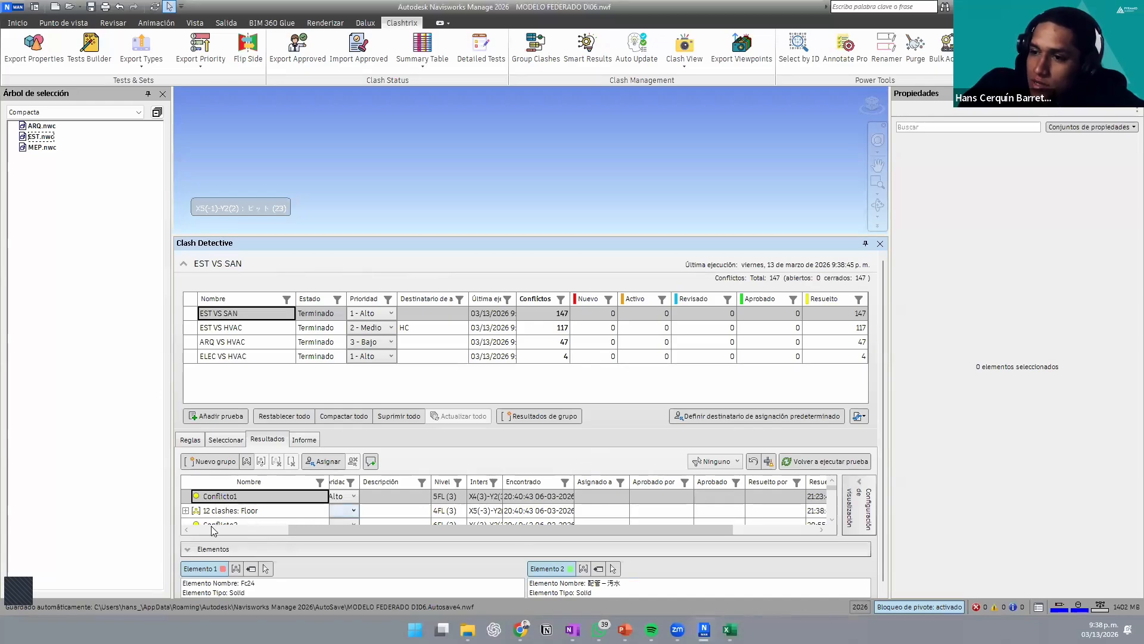
scroll(233, 509, down, 5)
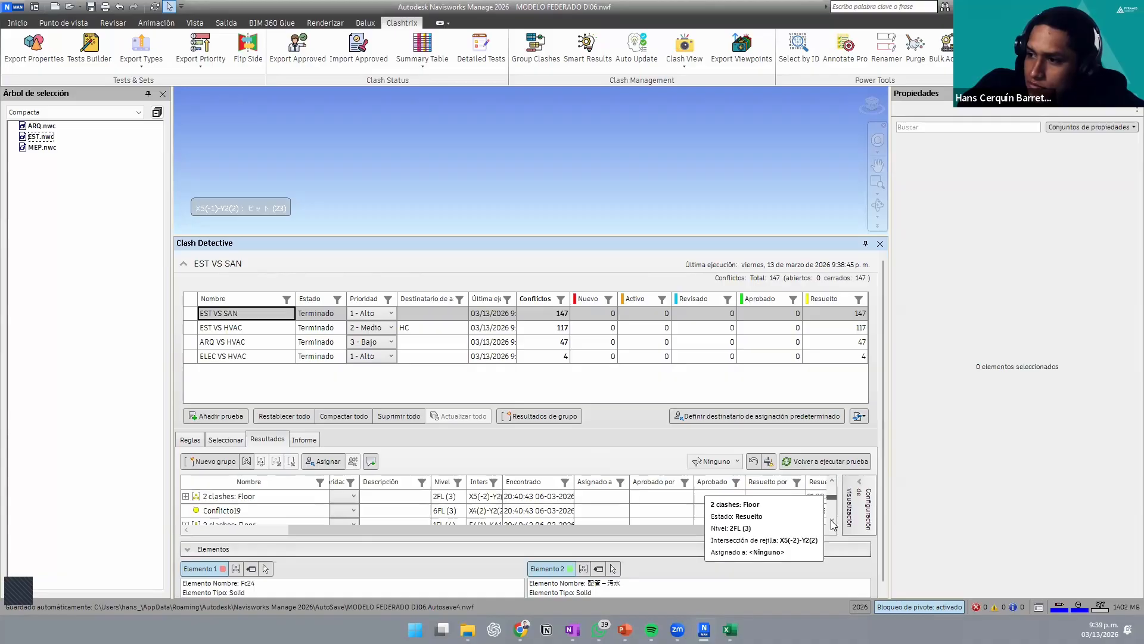
scroll(268, 514, down, 5)
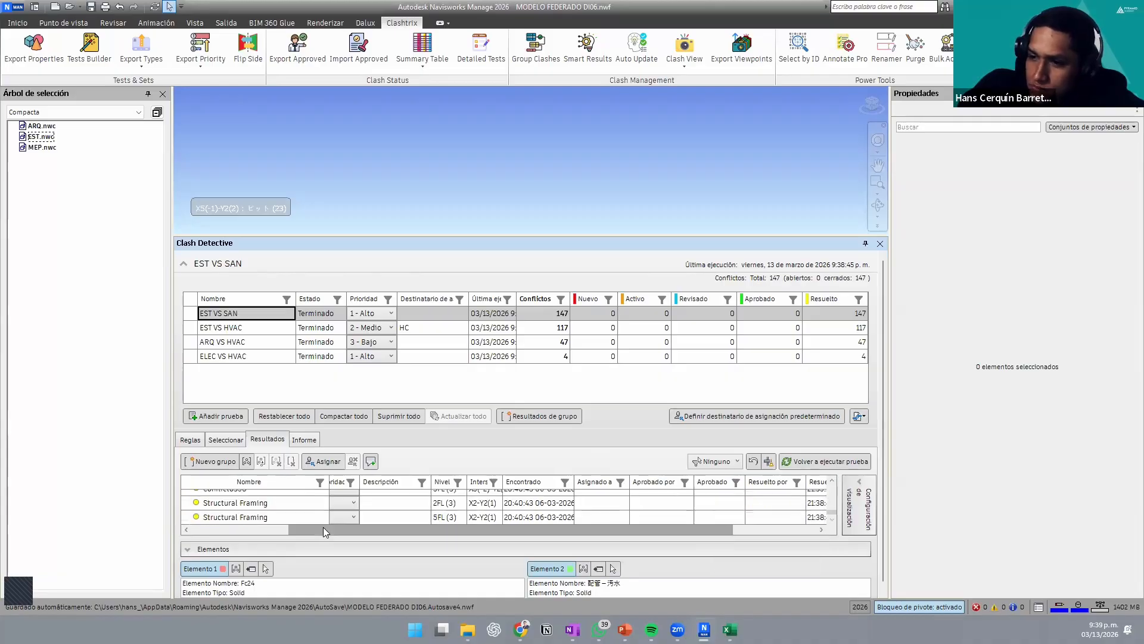
click(258, 517)
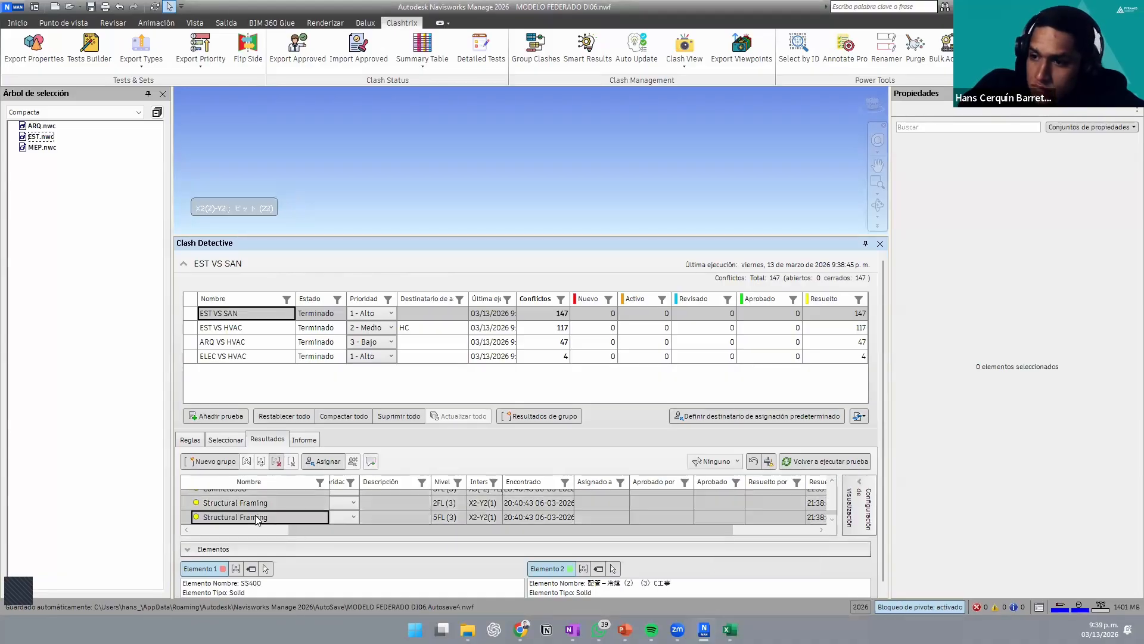
click(277, 460)
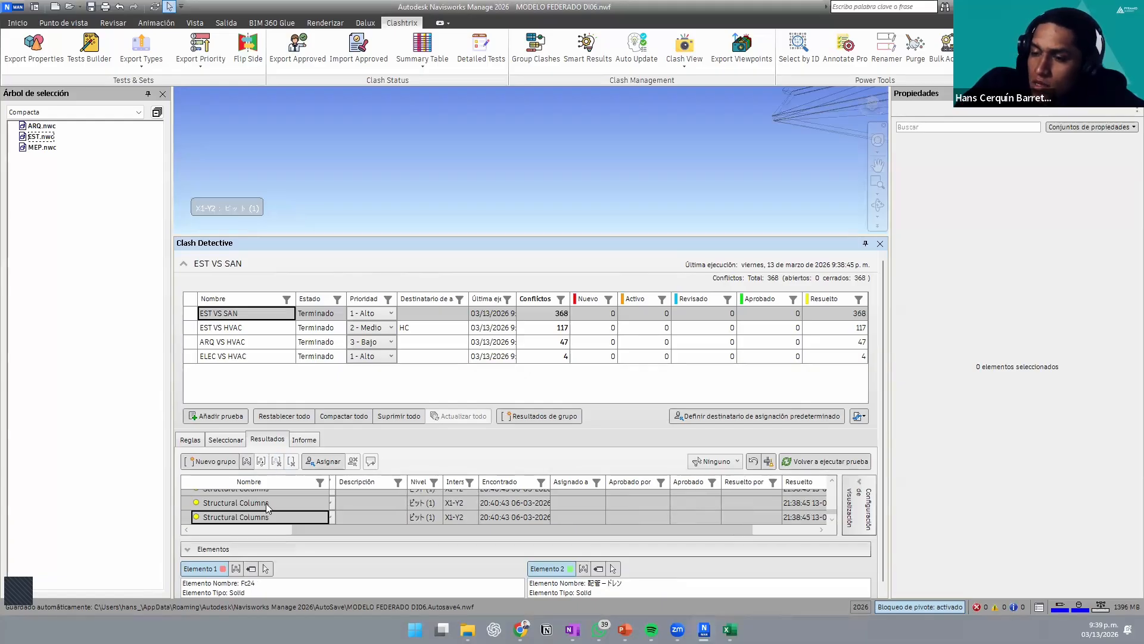
Step: Reset the EST VS SAN clash test to clear its results
scroll(266, 503, up, 10)
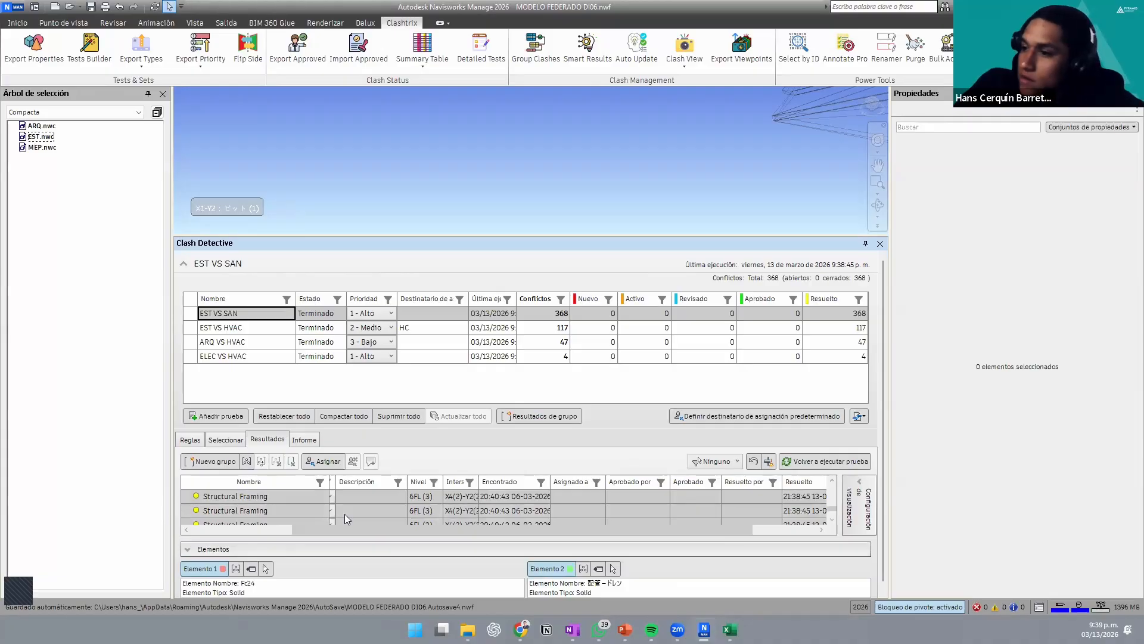
click(754, 462)
click(618, 357)
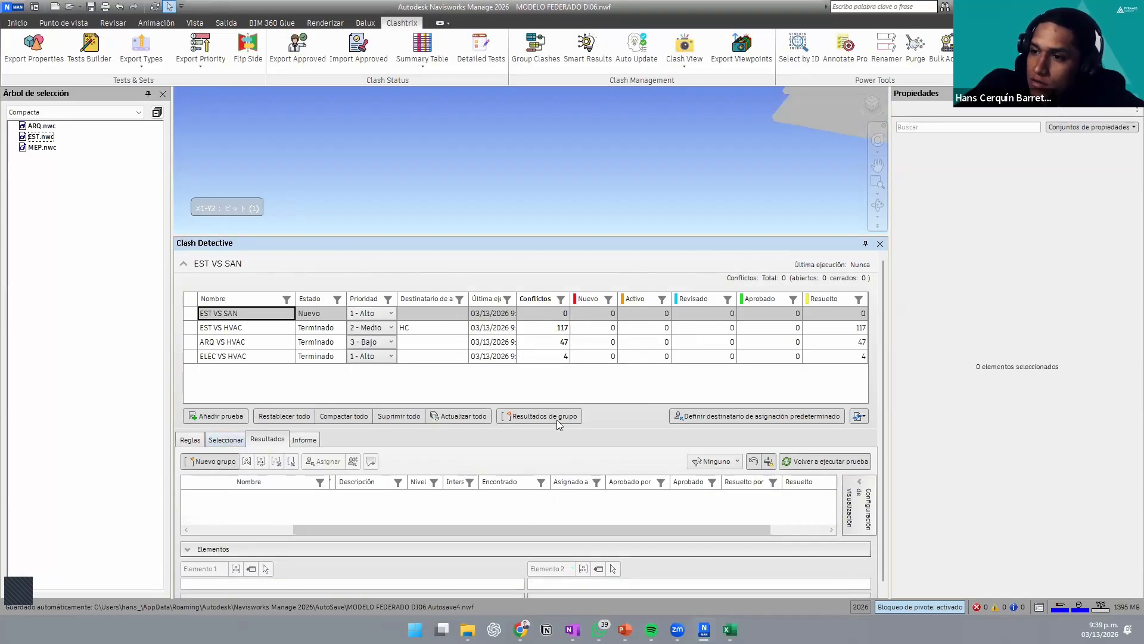
Step: Check the categories chosen in Selection A and Selection B of EST VS SAN and run the test
click(226, 440)
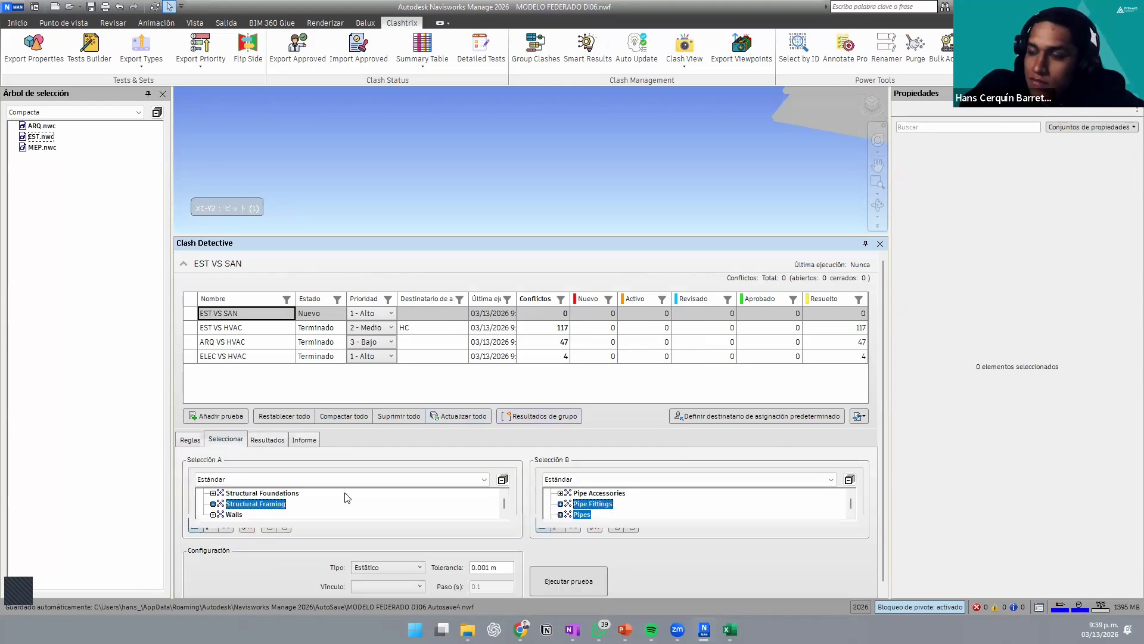
scroll(590, 507, down, 1)
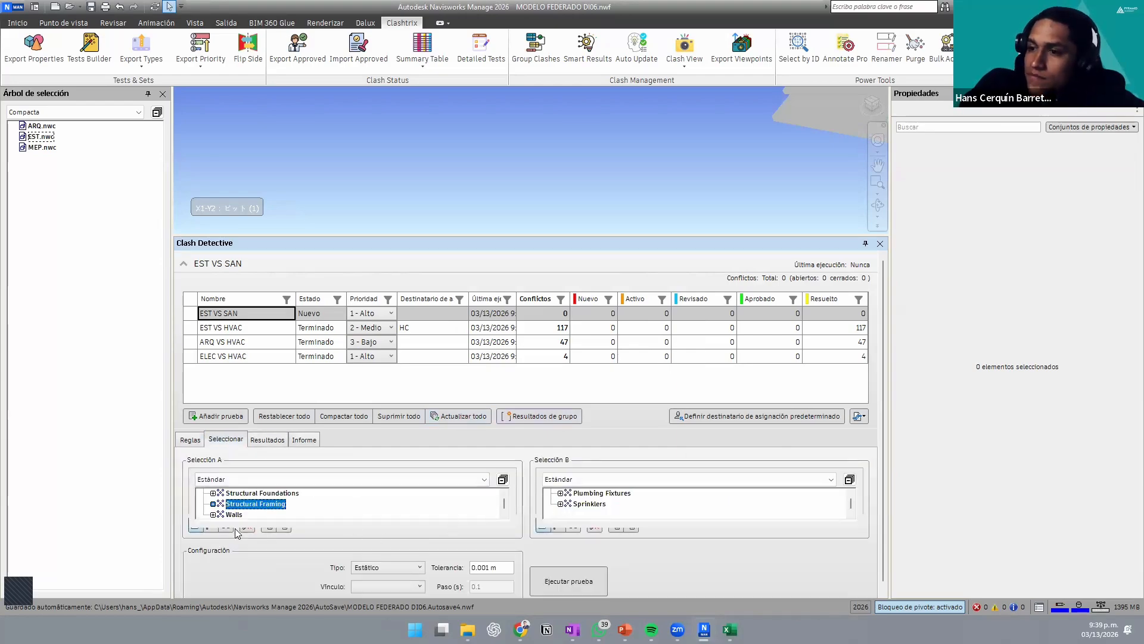
scroll(264, 506, up, 1)
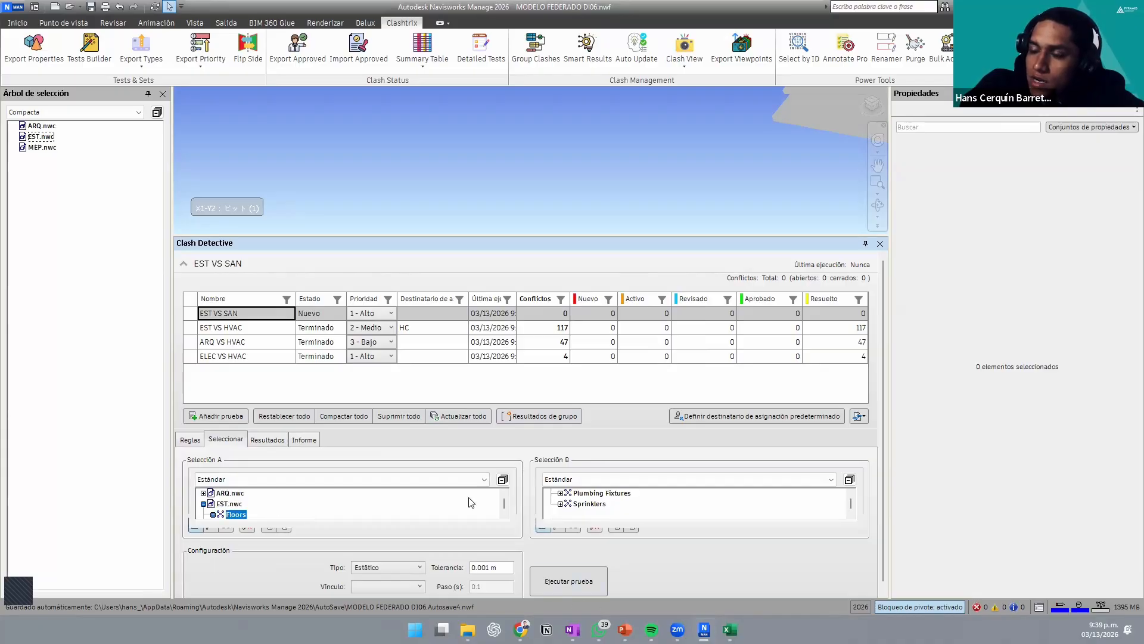
scroll(318, 507, down, 3)
scroll(317, 508, up, 3)
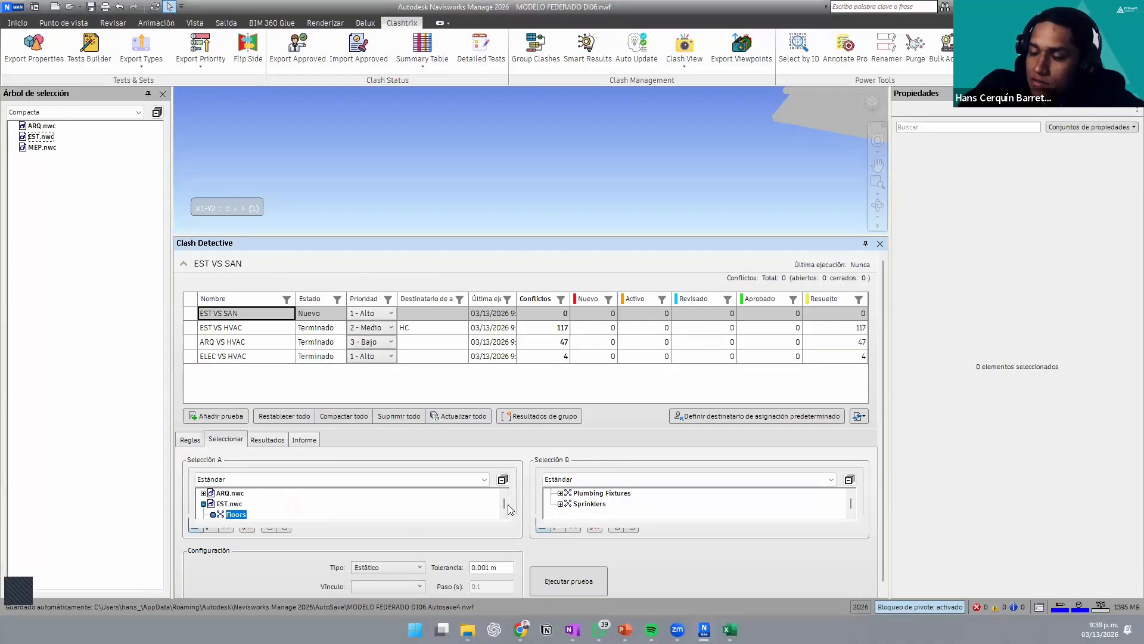
drag(594, 431, 596, 375)
scroll(611, 456, up, 5)
scroll(611, 456, down, 1)
scroll(611, 456, up, 1)
scroll(611, 456, down, 5)
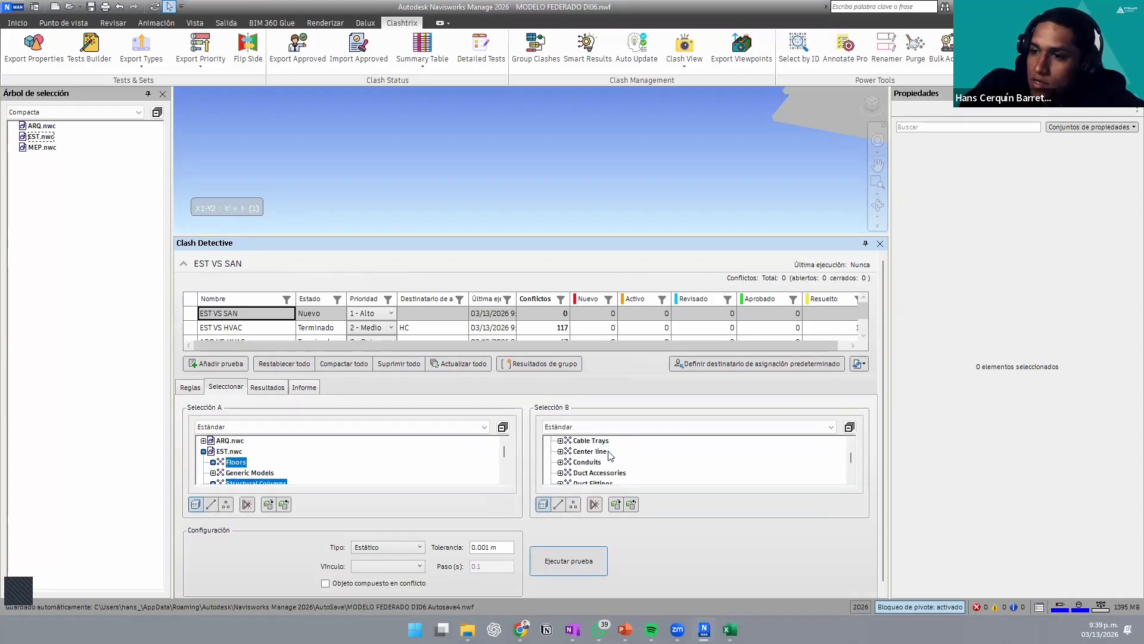
click(569, 560)
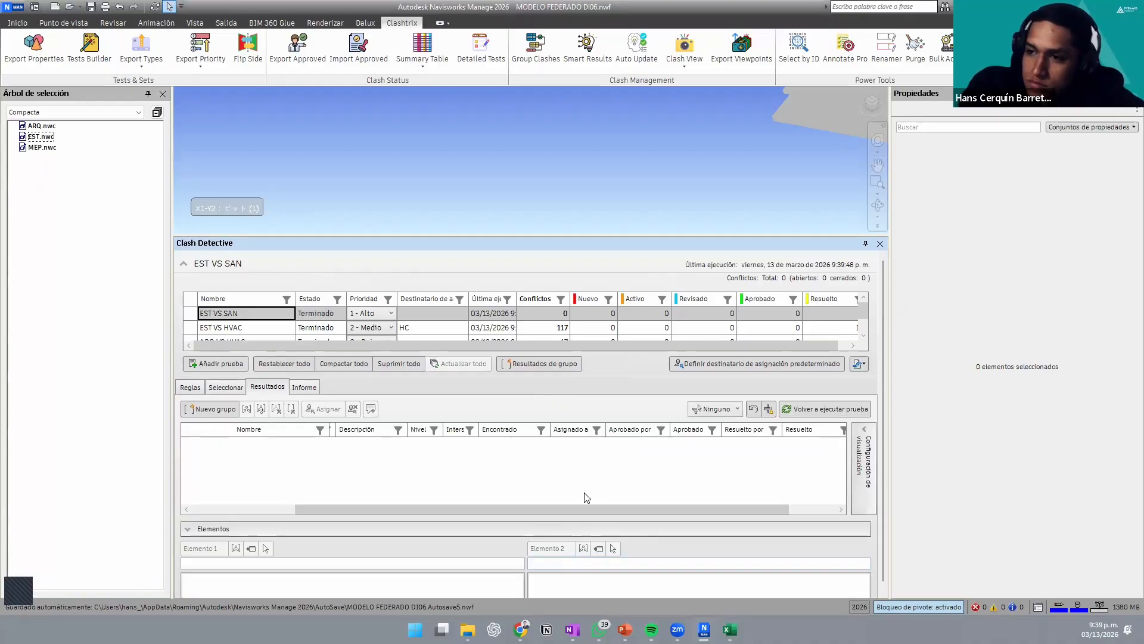
click(524, 365)
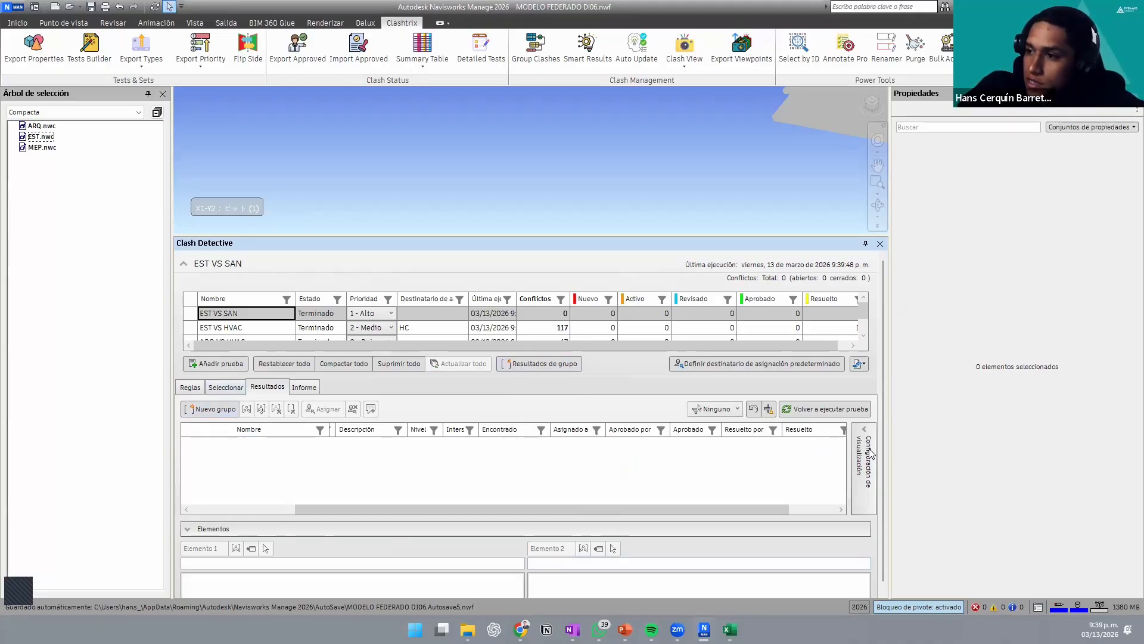
Step: Unhide all elements of the federated model and update all clash tests
scroll(761, 159, down, 5)
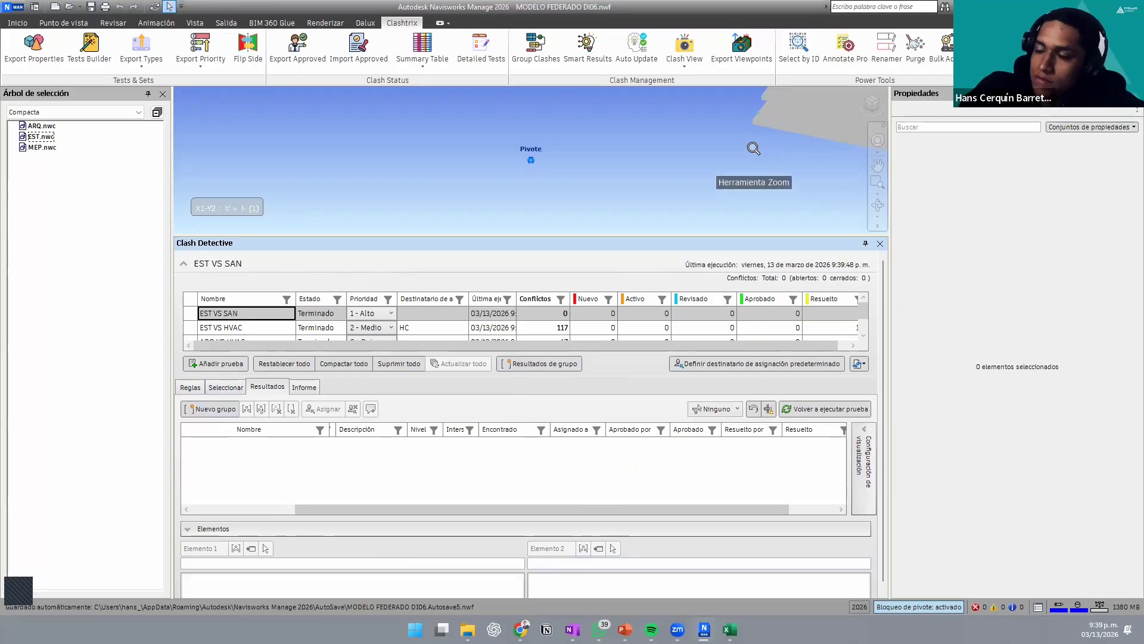
scroll(754, 148, down, 5)
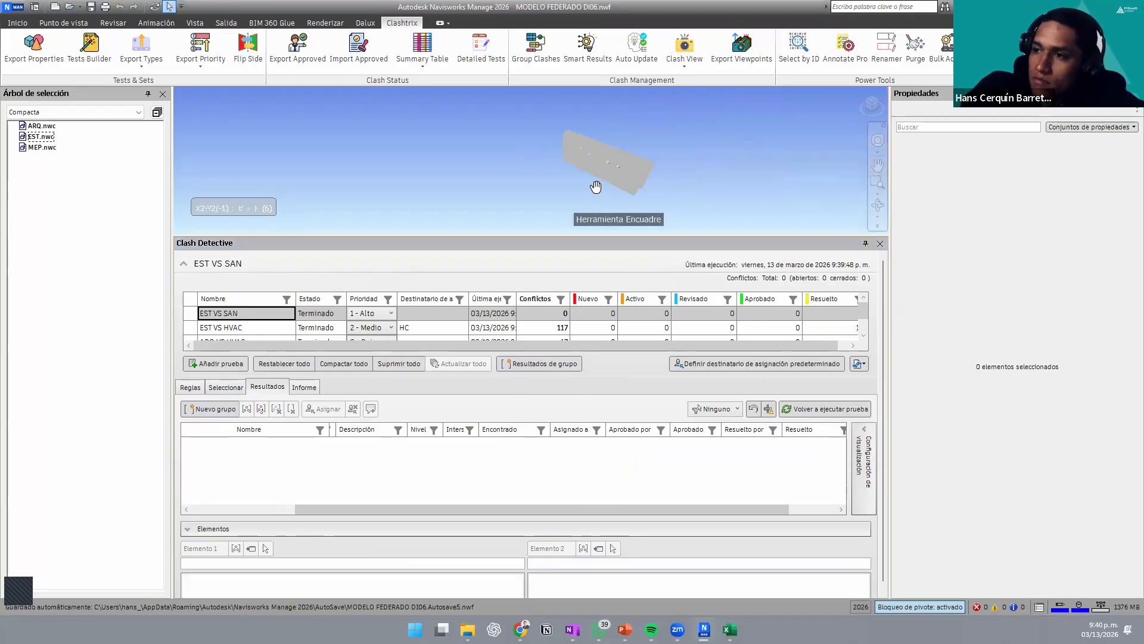
click(17, 23)
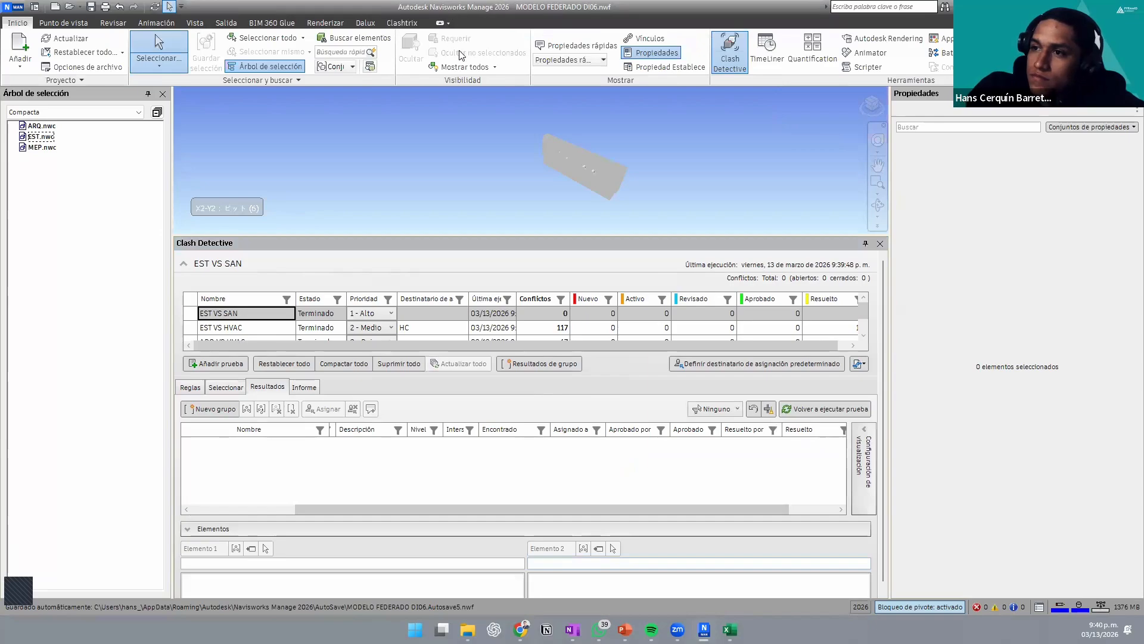
click(457, 68)
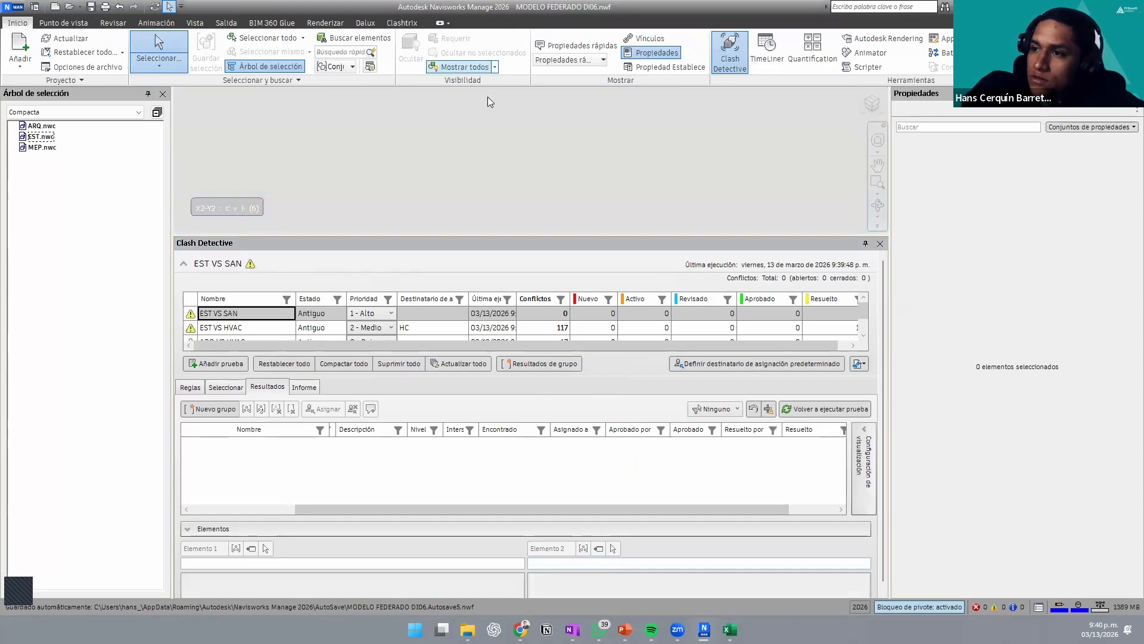
scroll(502, 125, down, 2)
scroll(502, 126, down, 3)
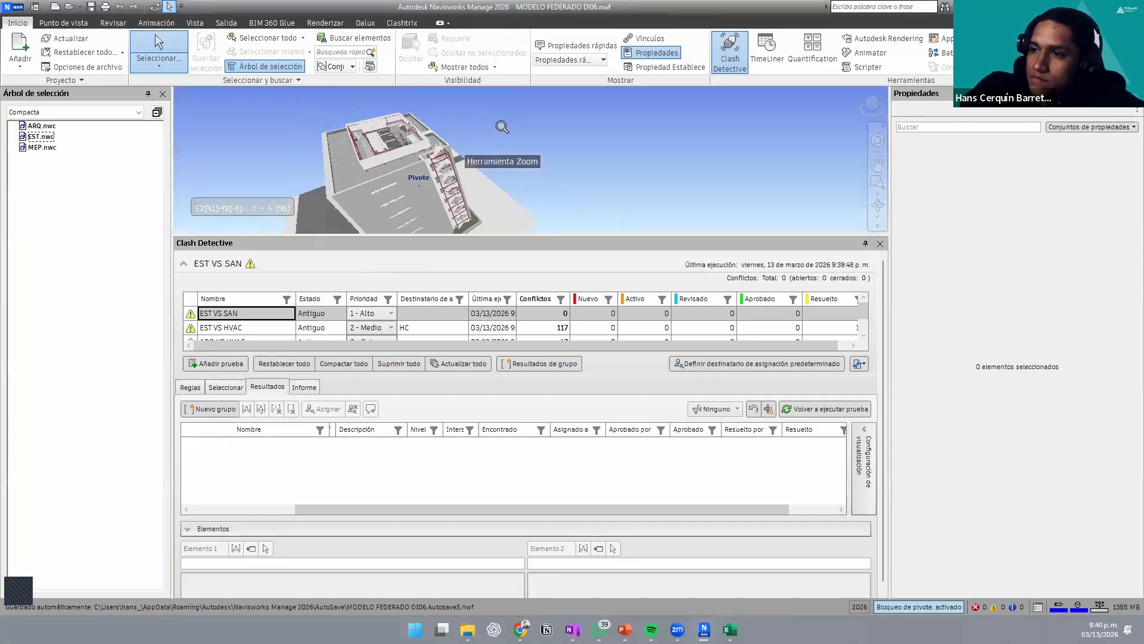
scroll(501, 143, down, 3)
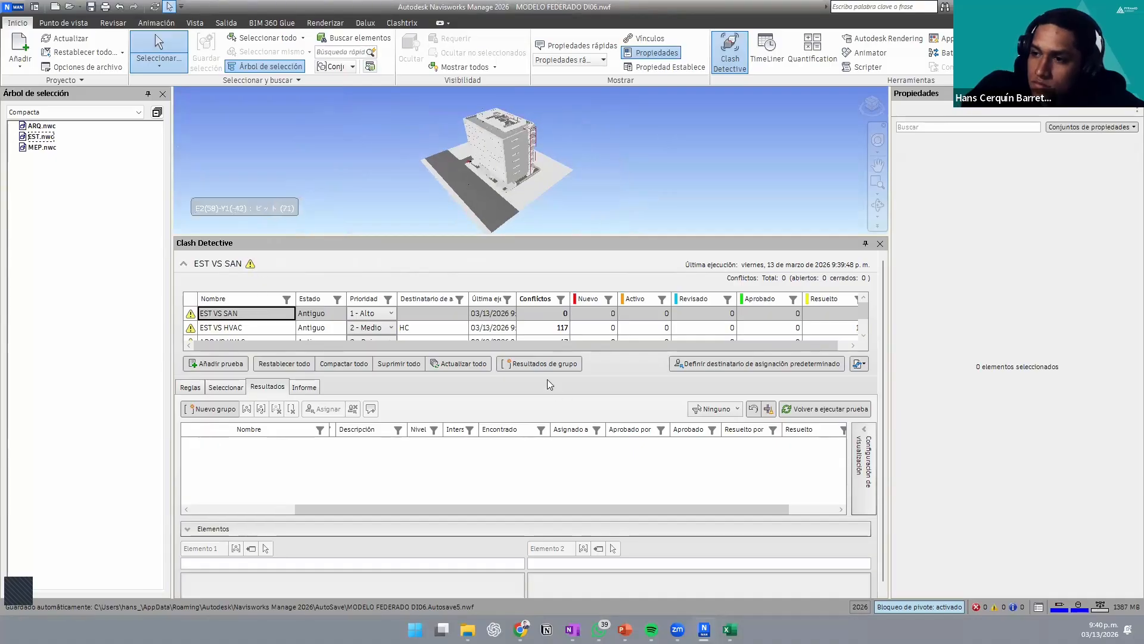
click(469, 363)
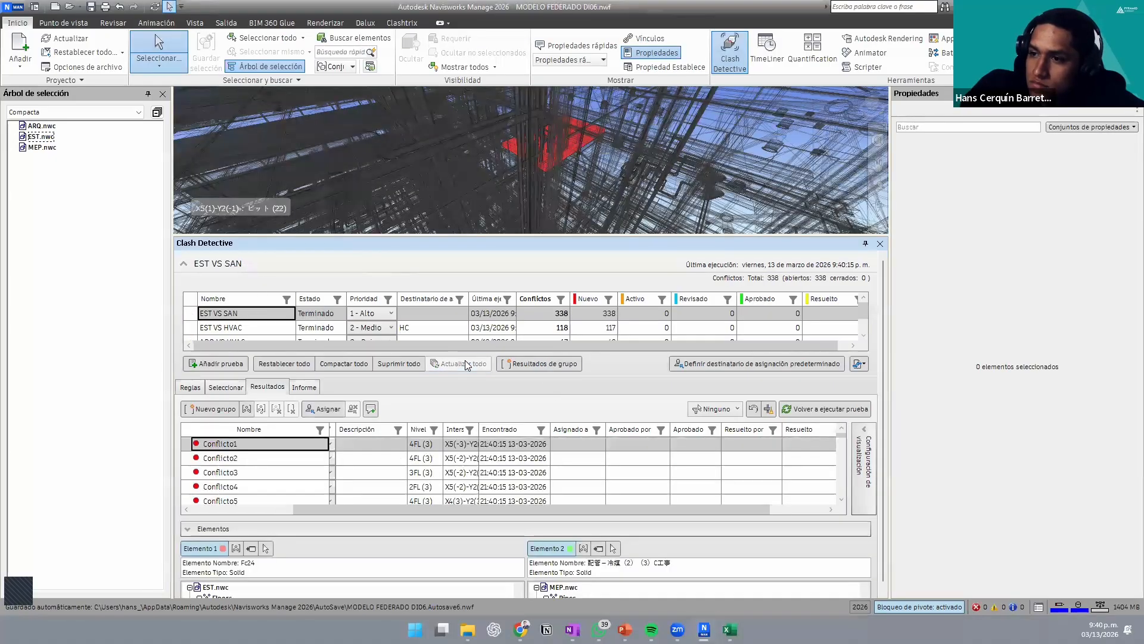
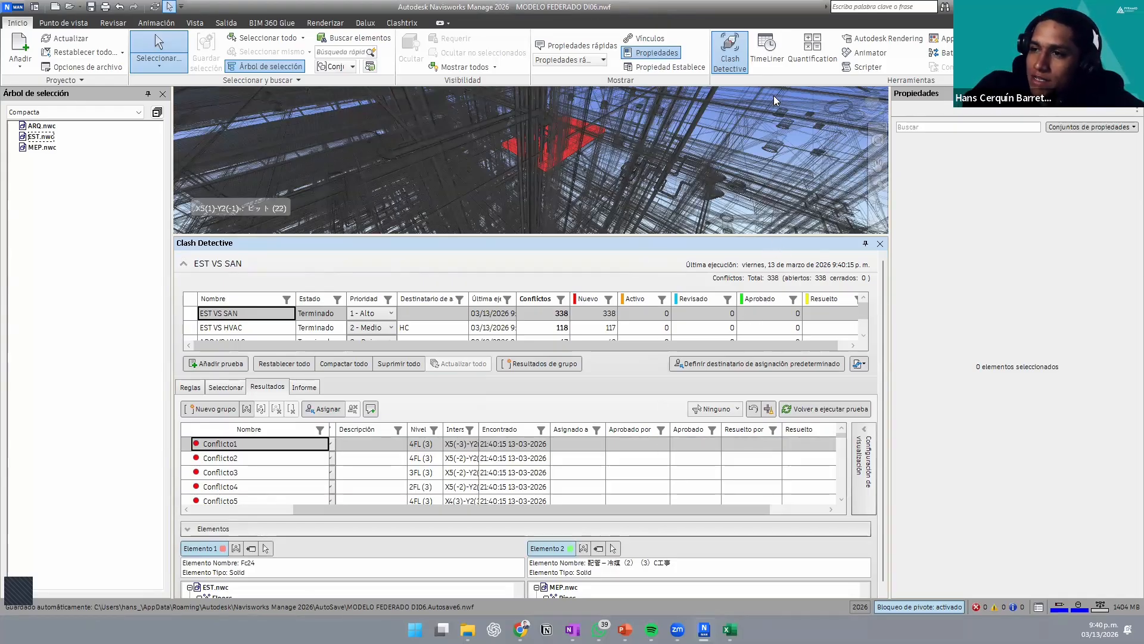
Step: Start a Clashtrix Detailed Tests export containing only the EST VS SAN test
scroll(568, 127, down, 6)
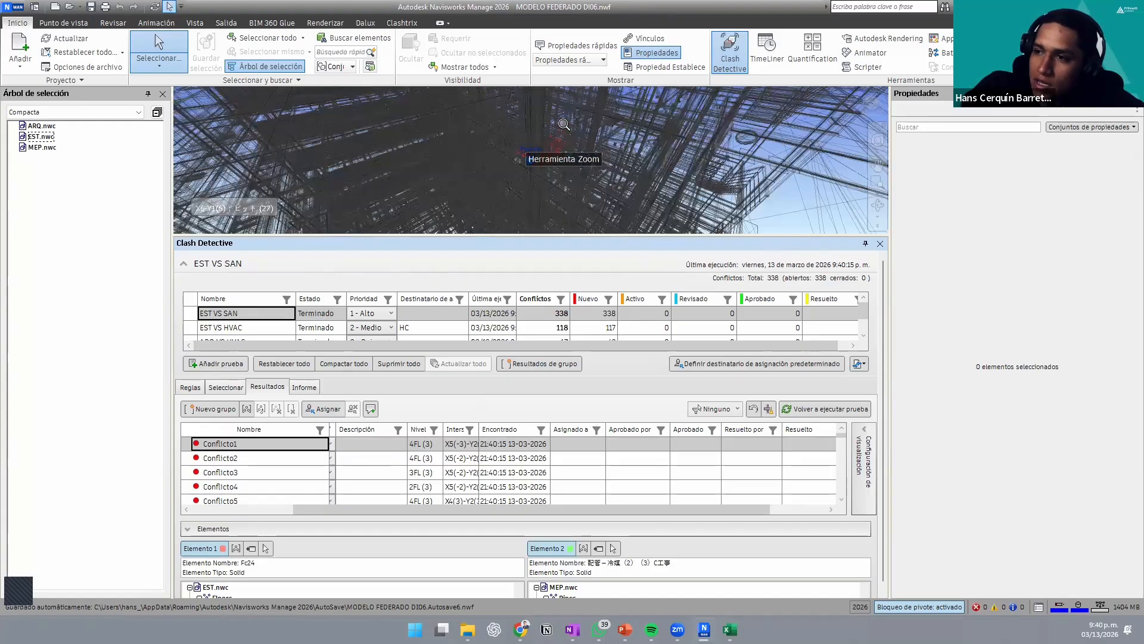
scroll(563, 127, down, 3)
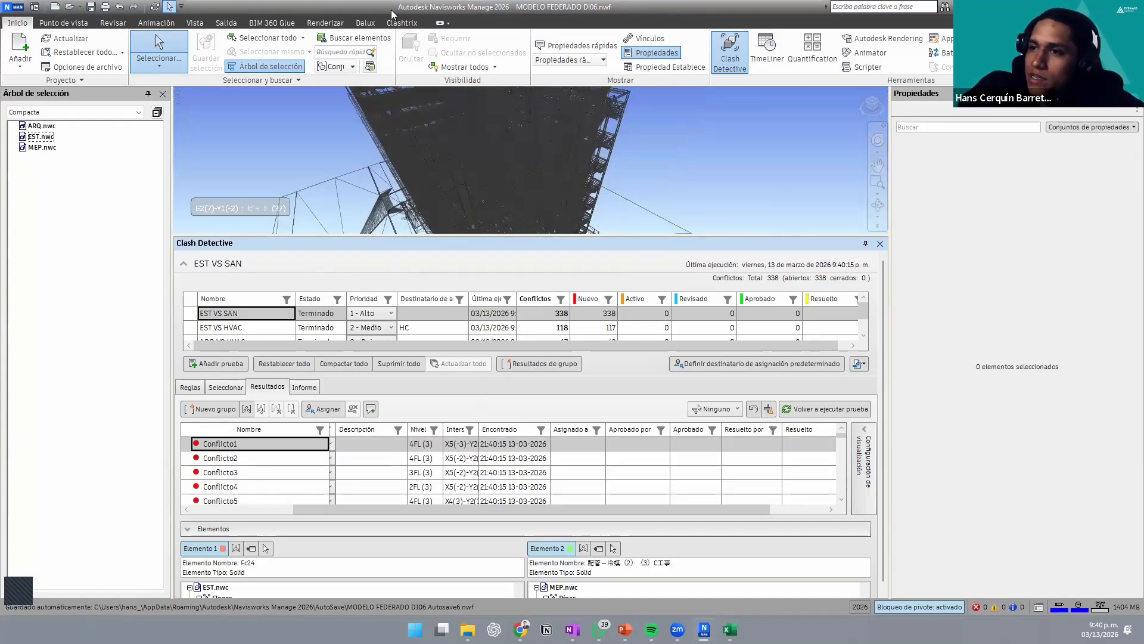
click(402, 23)
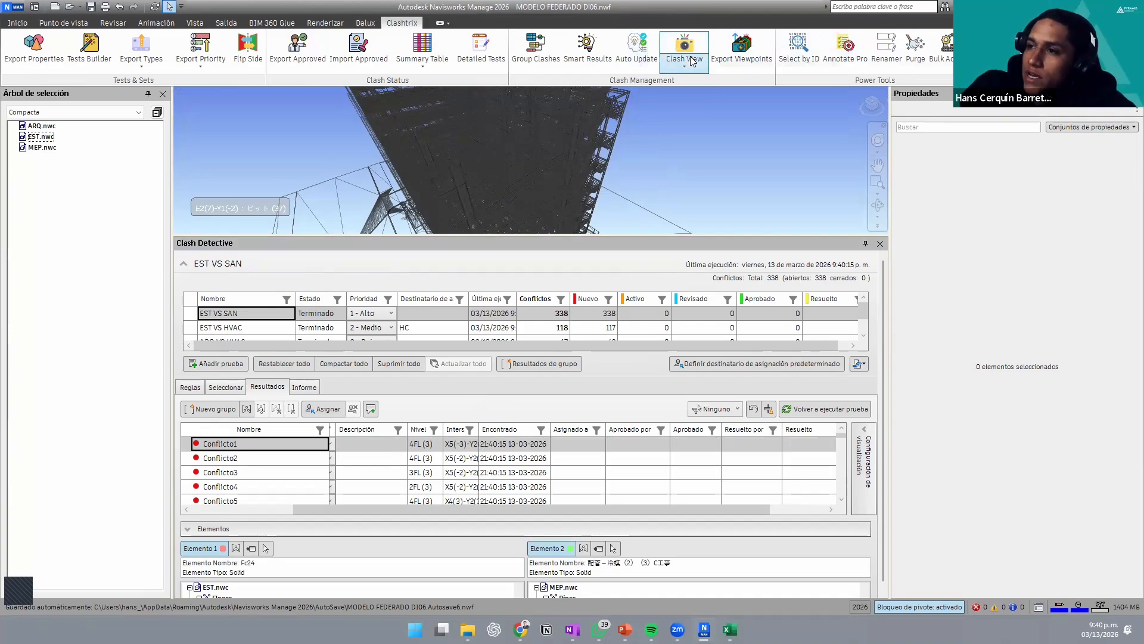
click(474, 55)
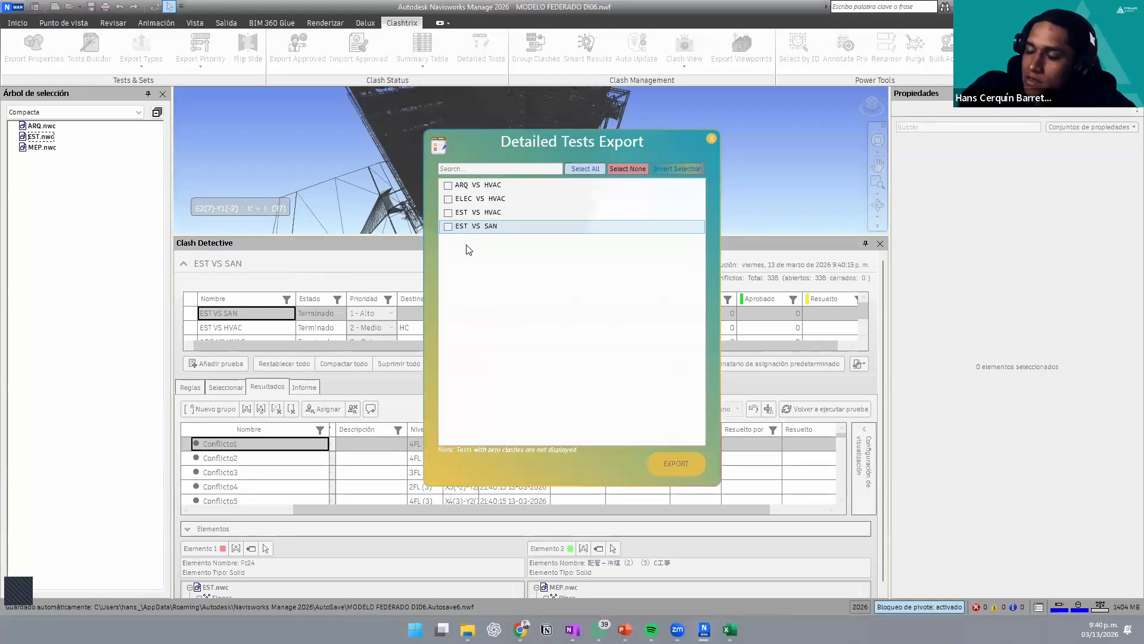
click(731, 630)
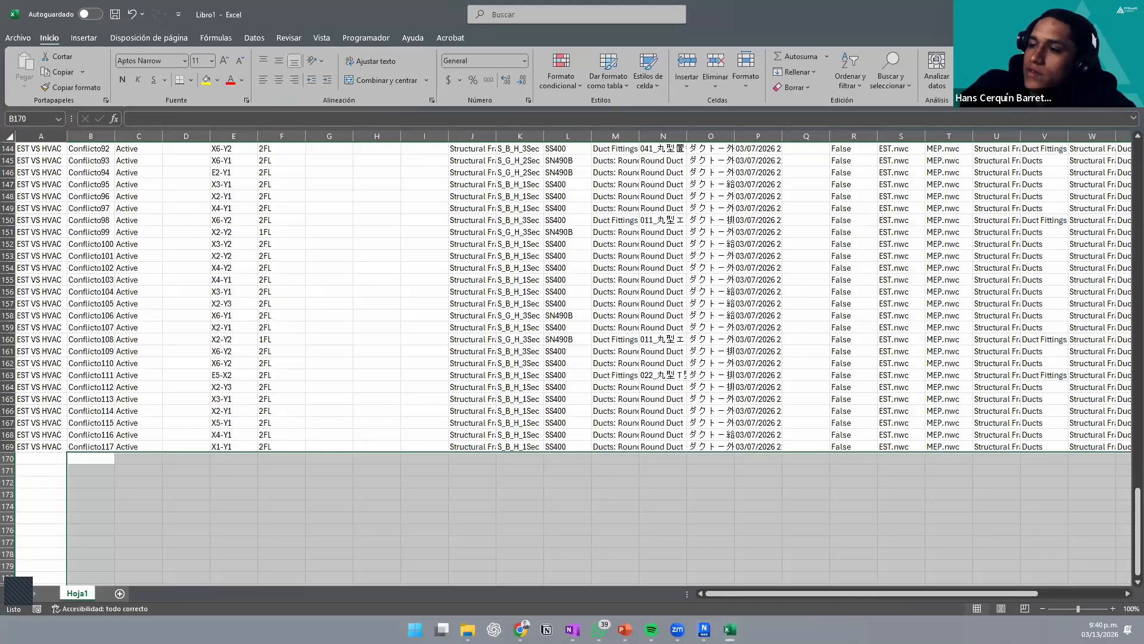
key(alt+Tab)
click(448, 226)
click(670, 463)
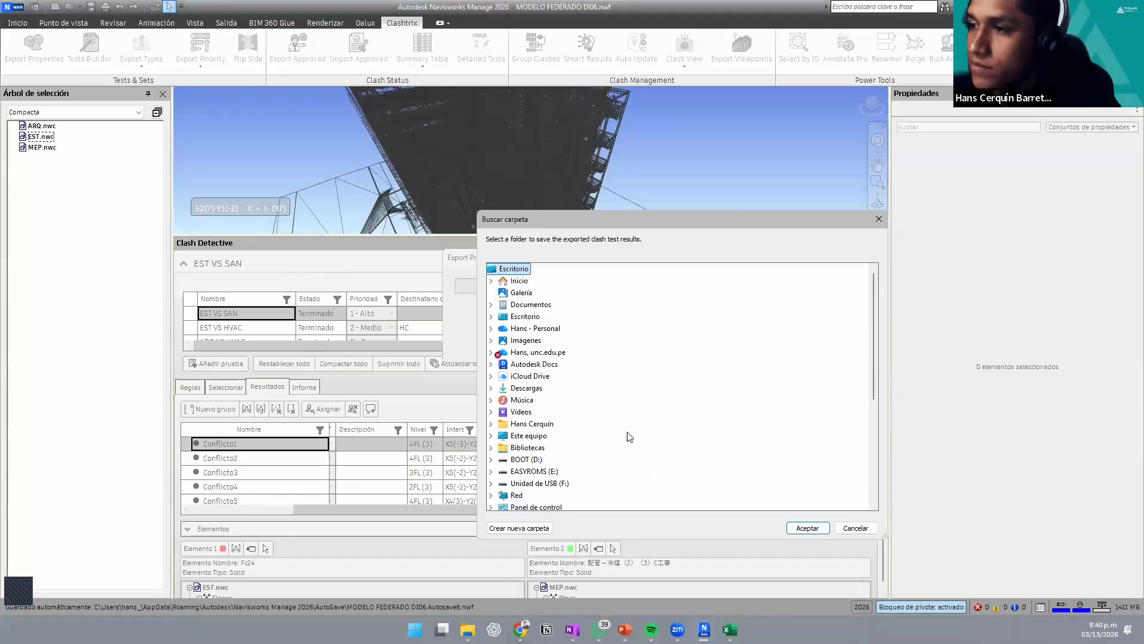
Step: Save the export to the personal OneDrive folder TRABAJO\CLASES PA\CURSO 05\CLASE 06\CLASH TEST UNICO
double_click(543, 328)
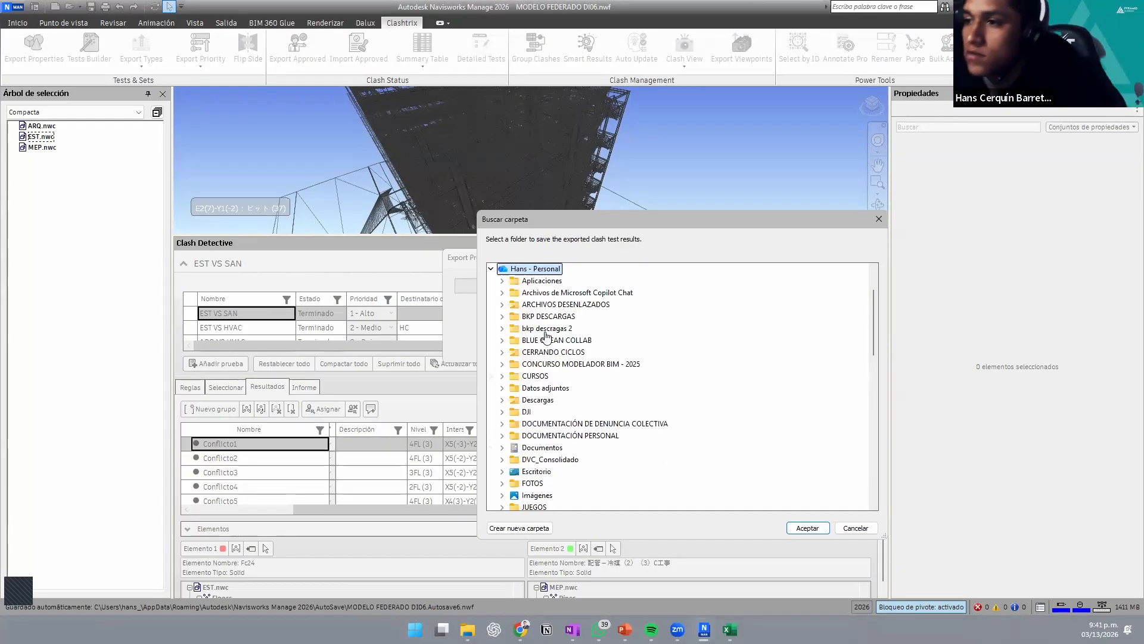
scroll(557, 364, down, 1)
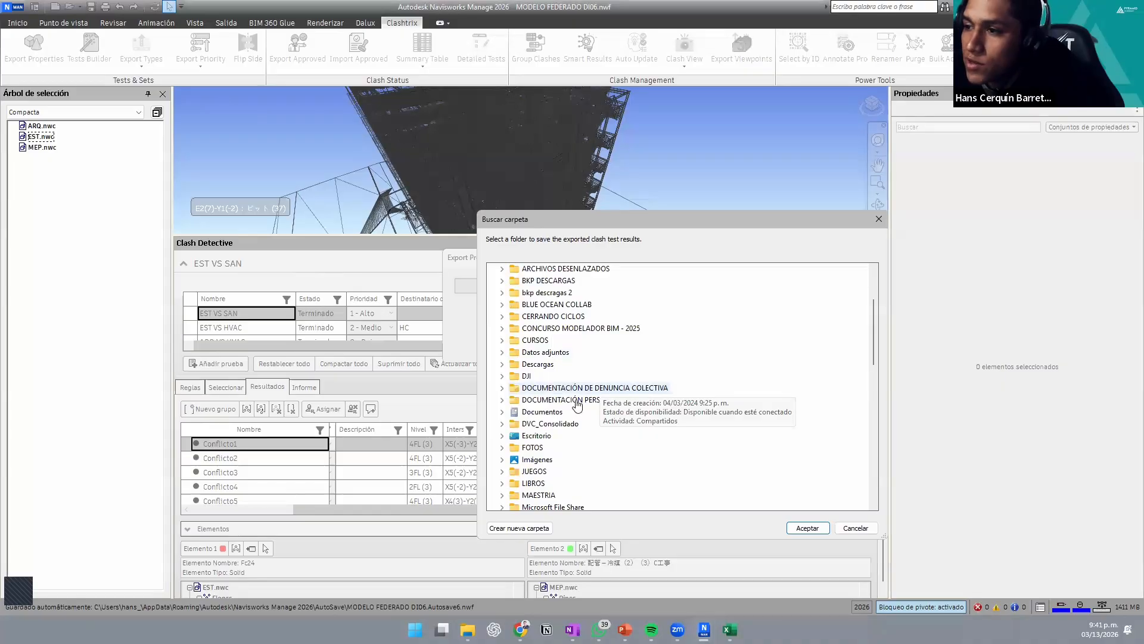
scroll(566, 397, down, 6)
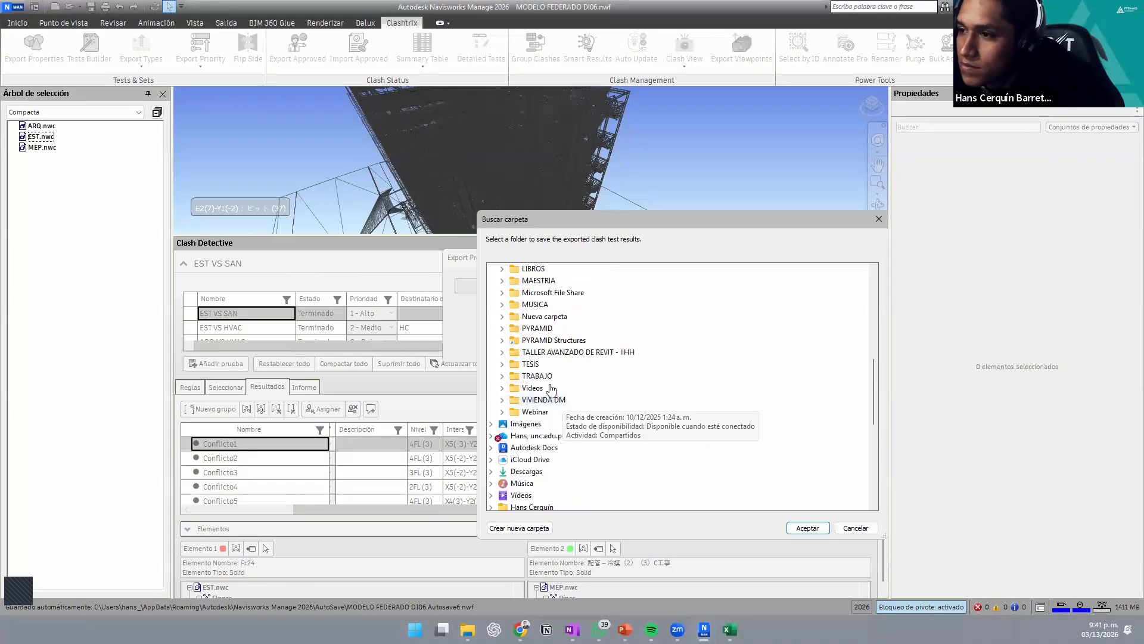
double_click(538, 376)
scroll(556, 331, down, 2)
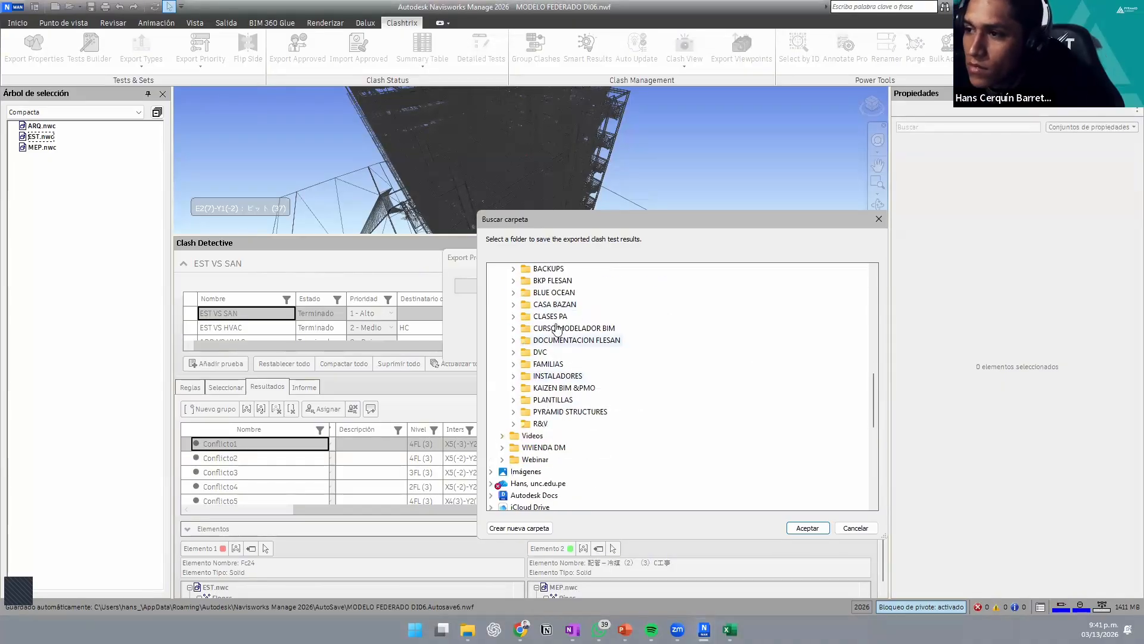
double_click(552, 316)
double_click(559, 329)
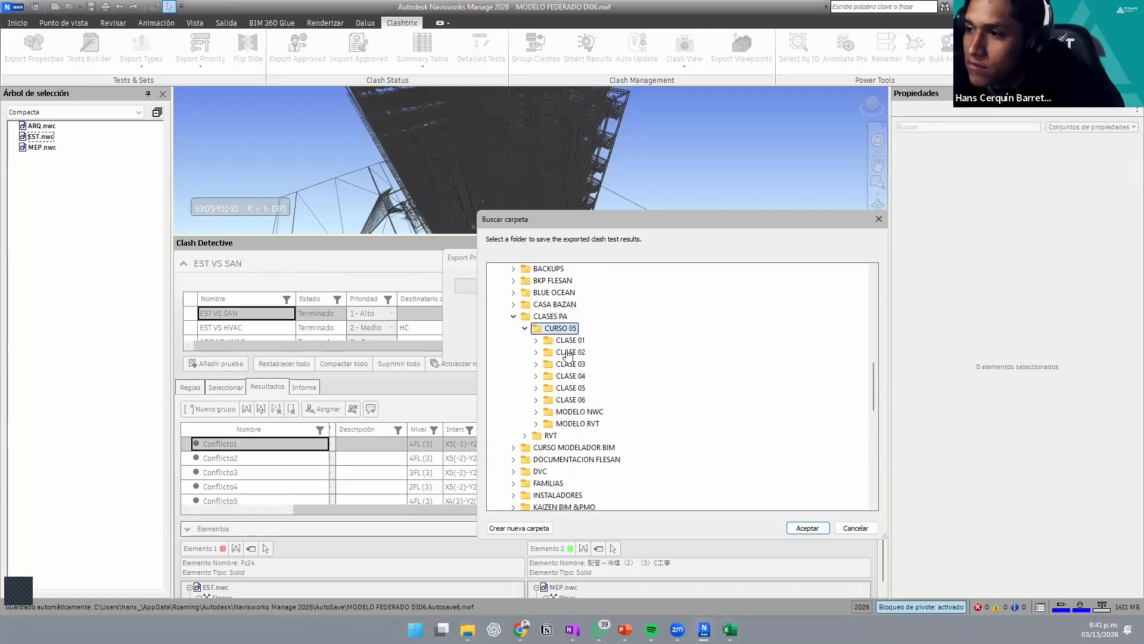
double_click(572, 400)
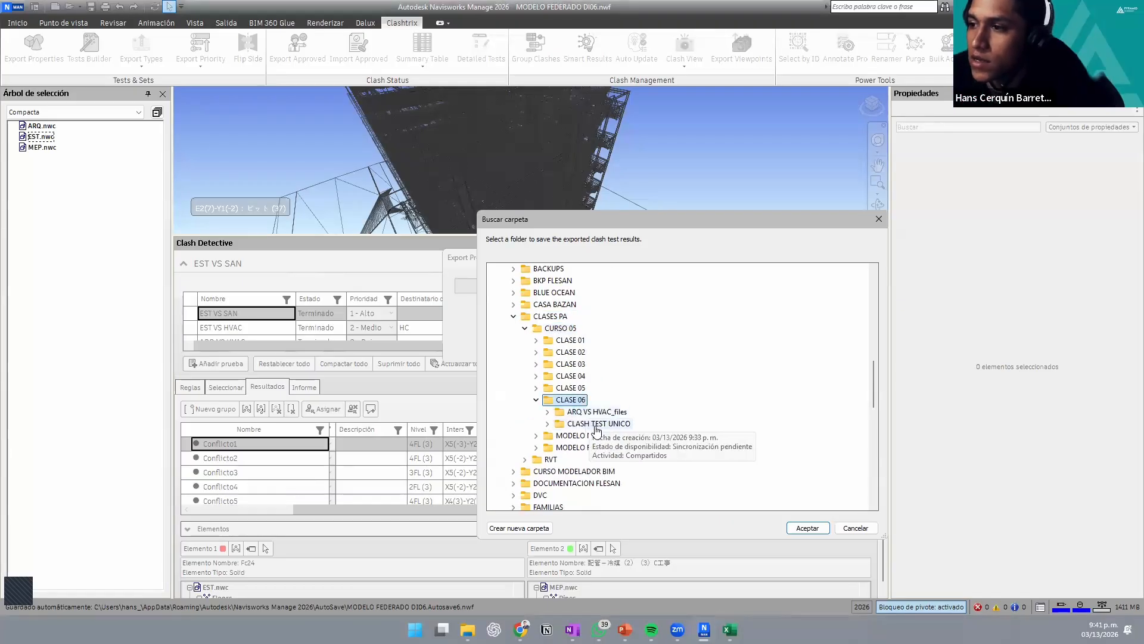
click(596, 425)
click(807, 528)
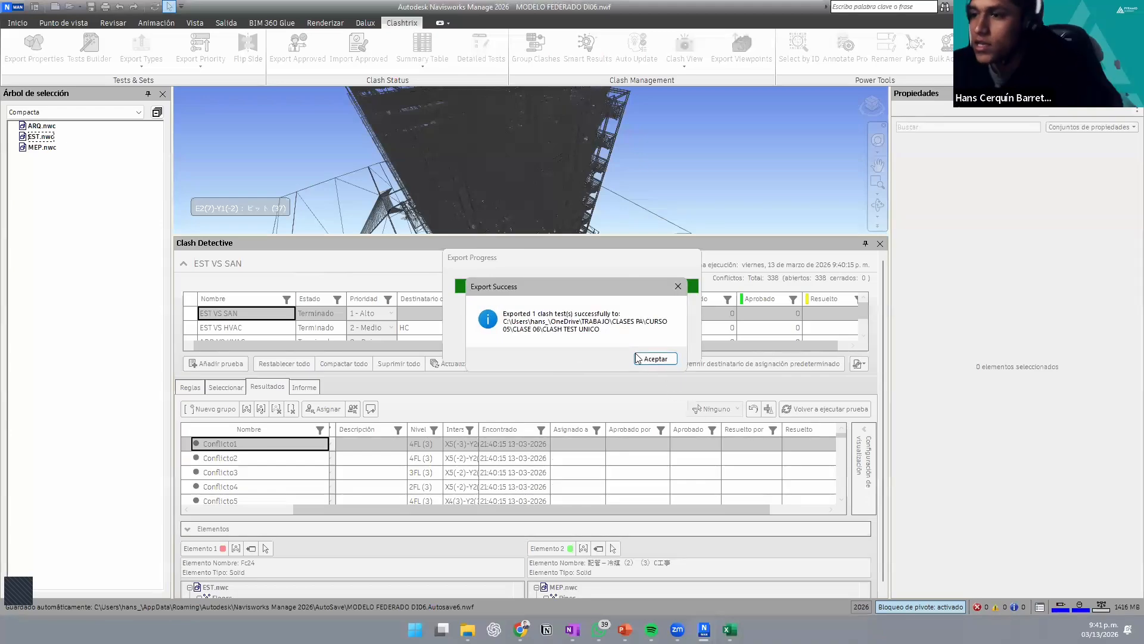
Step: Close the export confirmation and open the exported EST VS SAN workbook full screen from the CLASH TEST UNICO folder
click(658, 359)
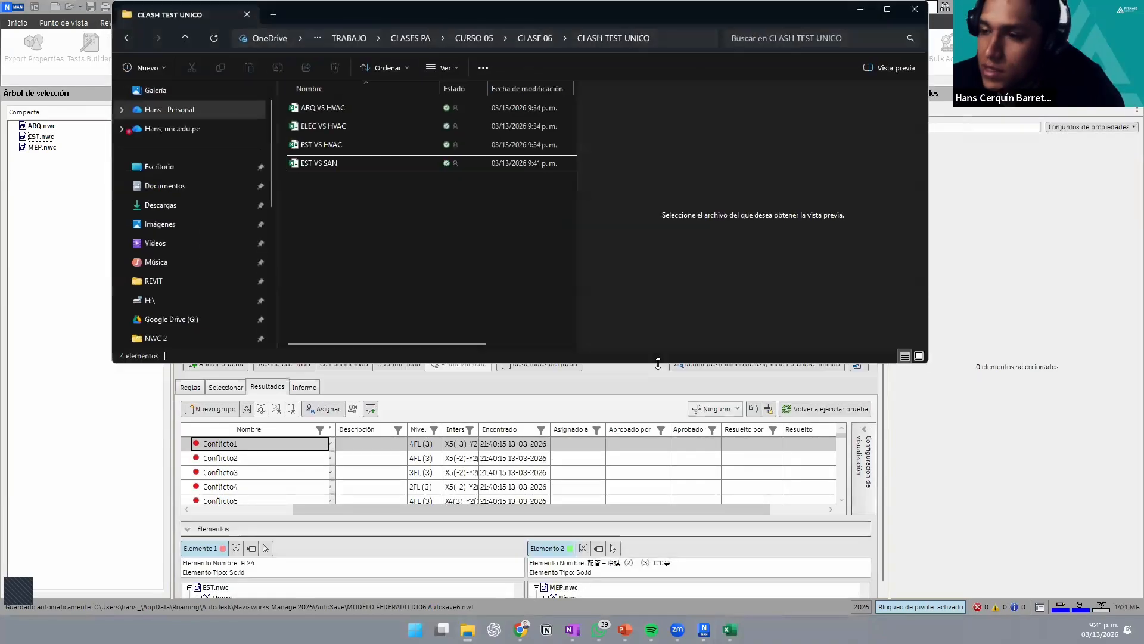
click(373, 165)
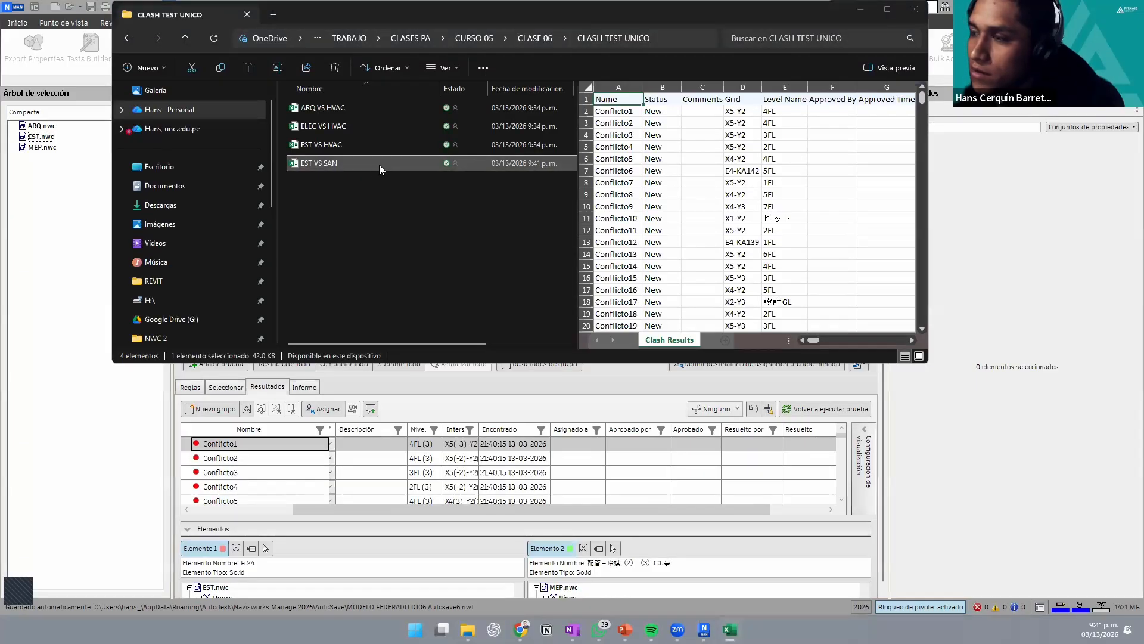
click(885, 10)
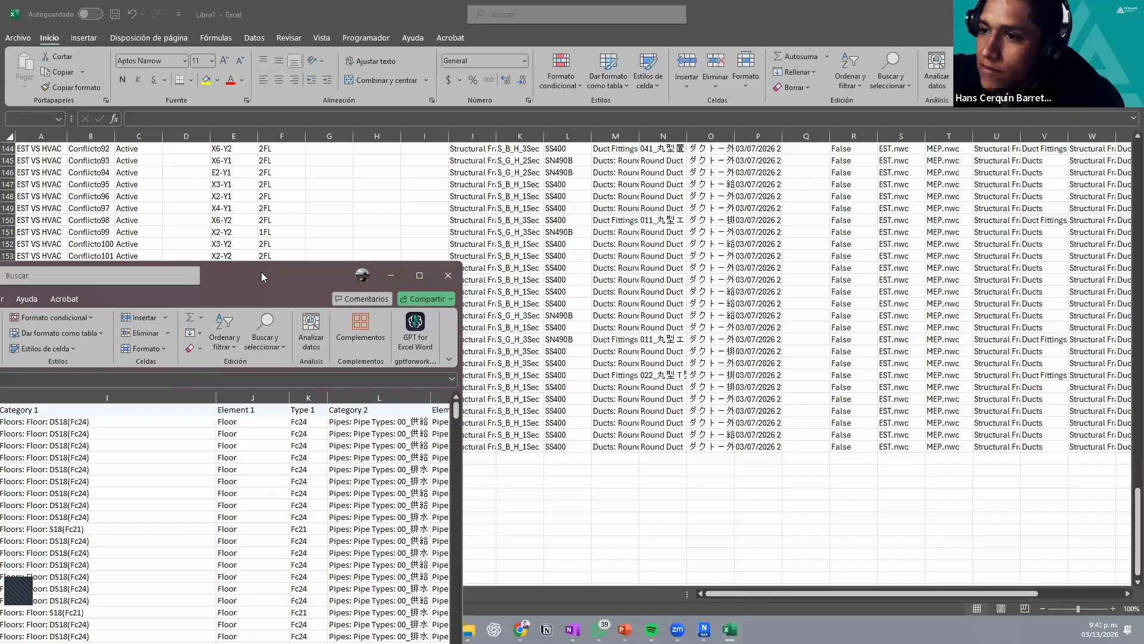
drag(261, 271, 655, 2)
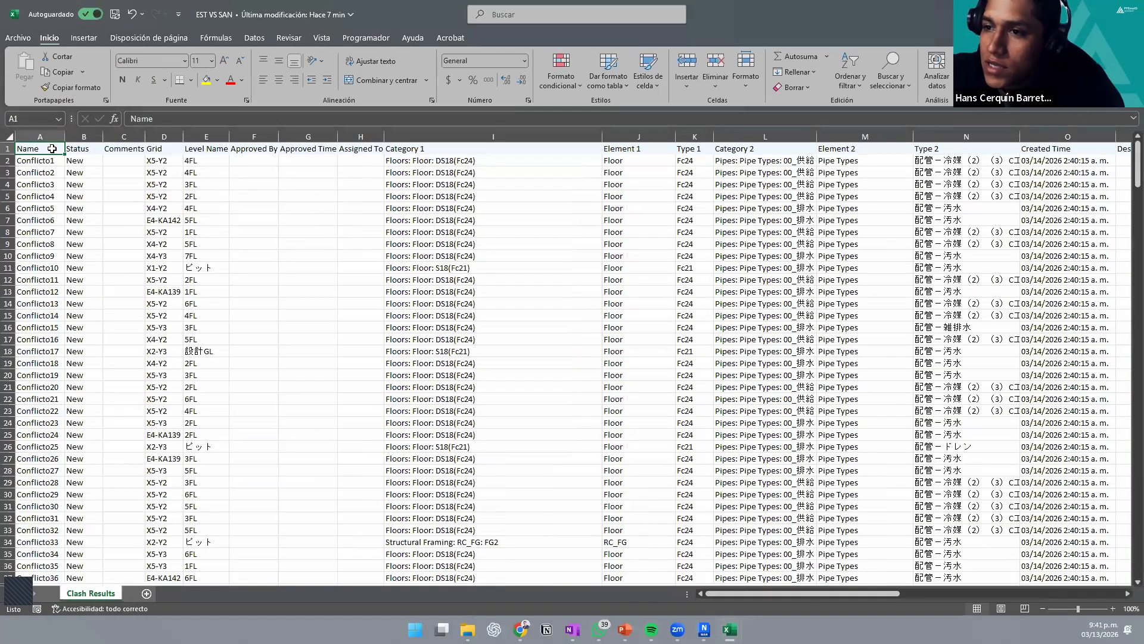
Step: Copy all EST VS SAN clash rows without the header and paste them into Libro1 starting at cell B170
drag(47, 150, 1064, 351)
drag(46, 160, 1104, 560)
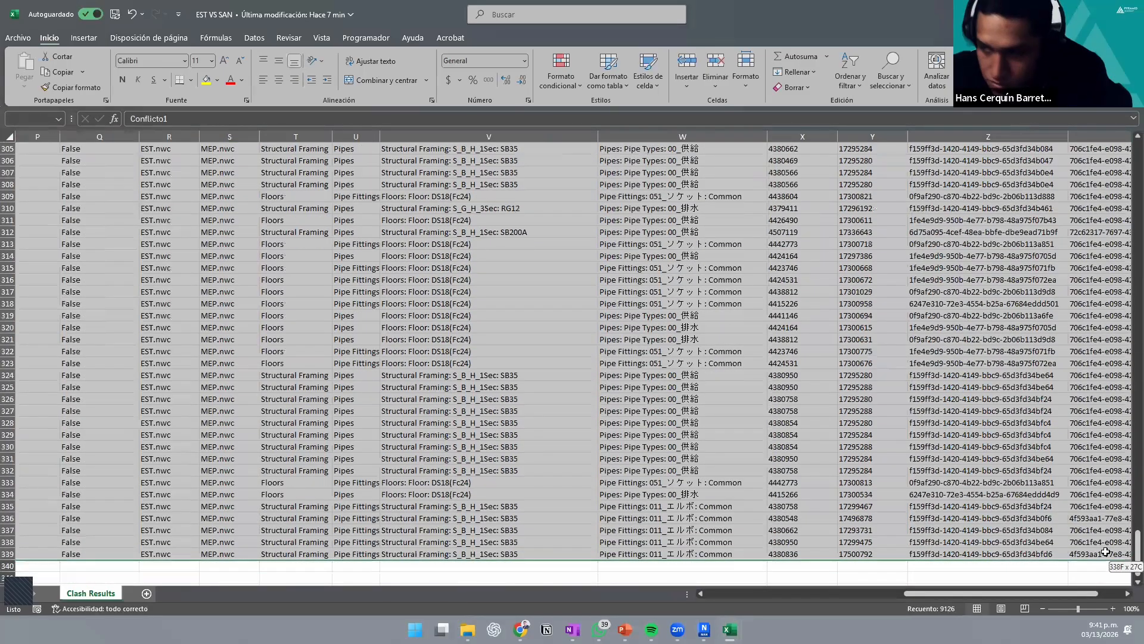
key(ctrl+c)
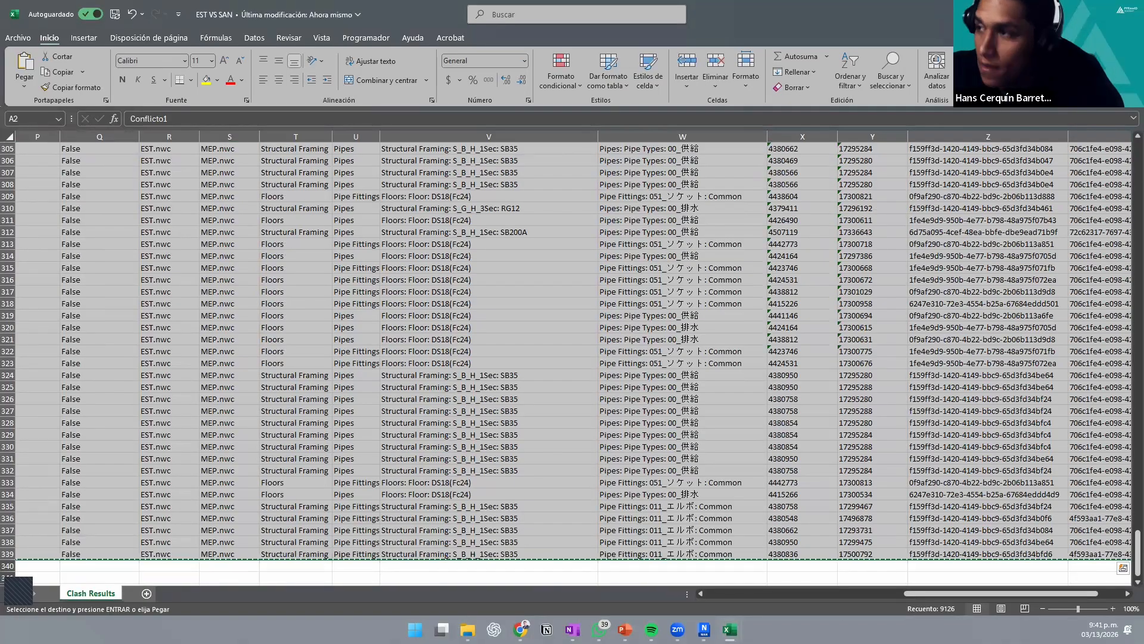
key(alt+Tab)
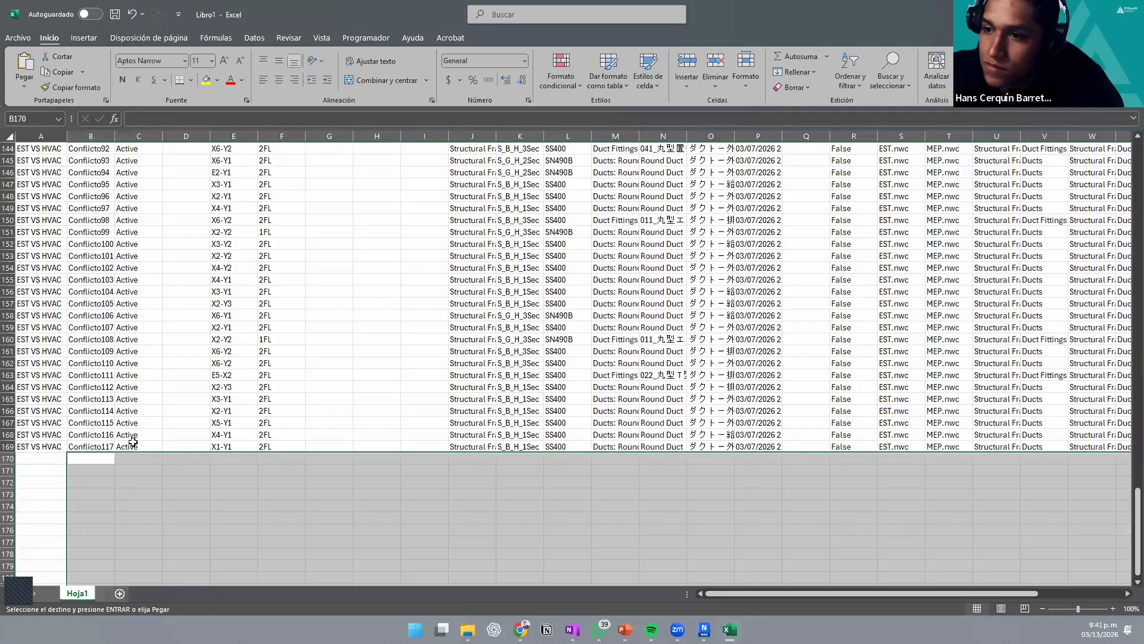
click(90, 458)
key(ctrl+v)
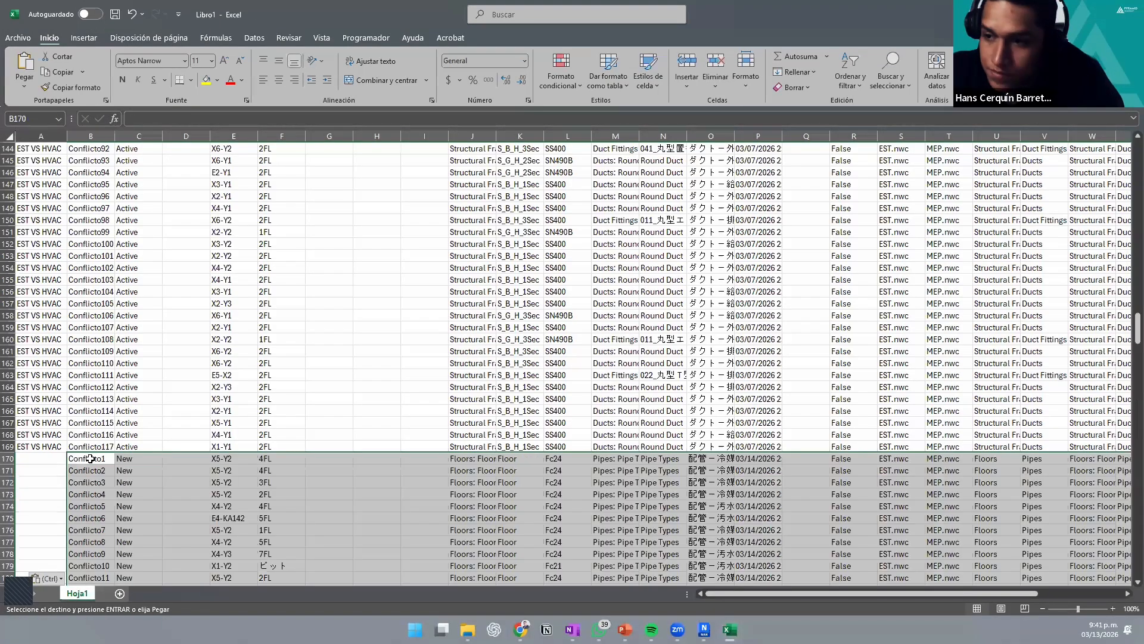
Step: Enter EST VS SAN in A170 and fill it down the Clash Test column through row 507
click(46, 458)
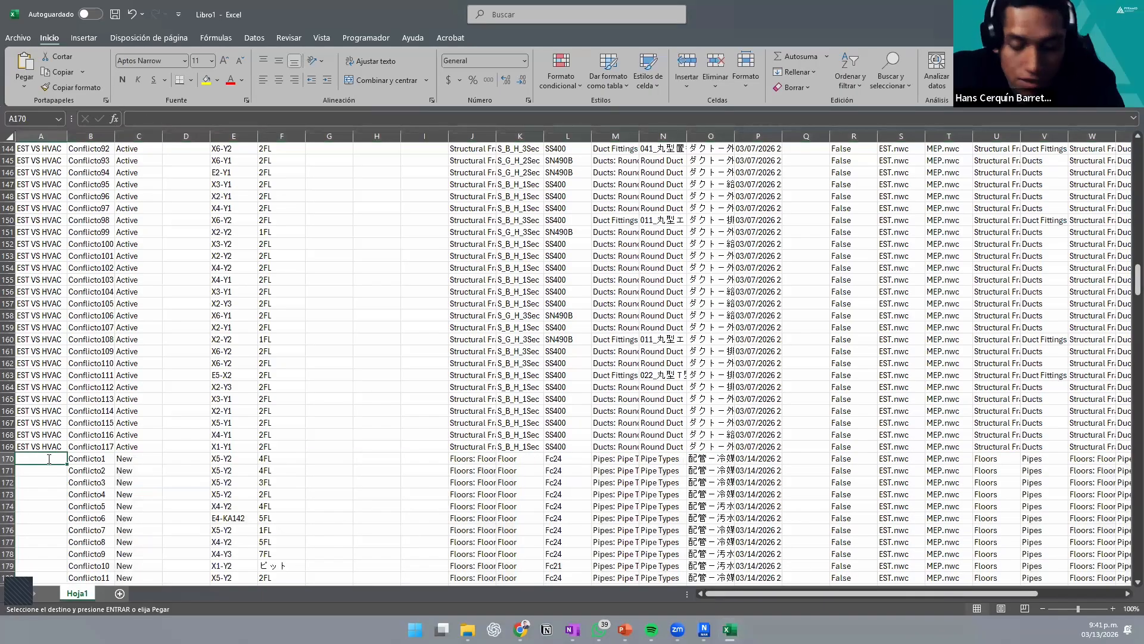
text(ESTA)
text( VS SAN)
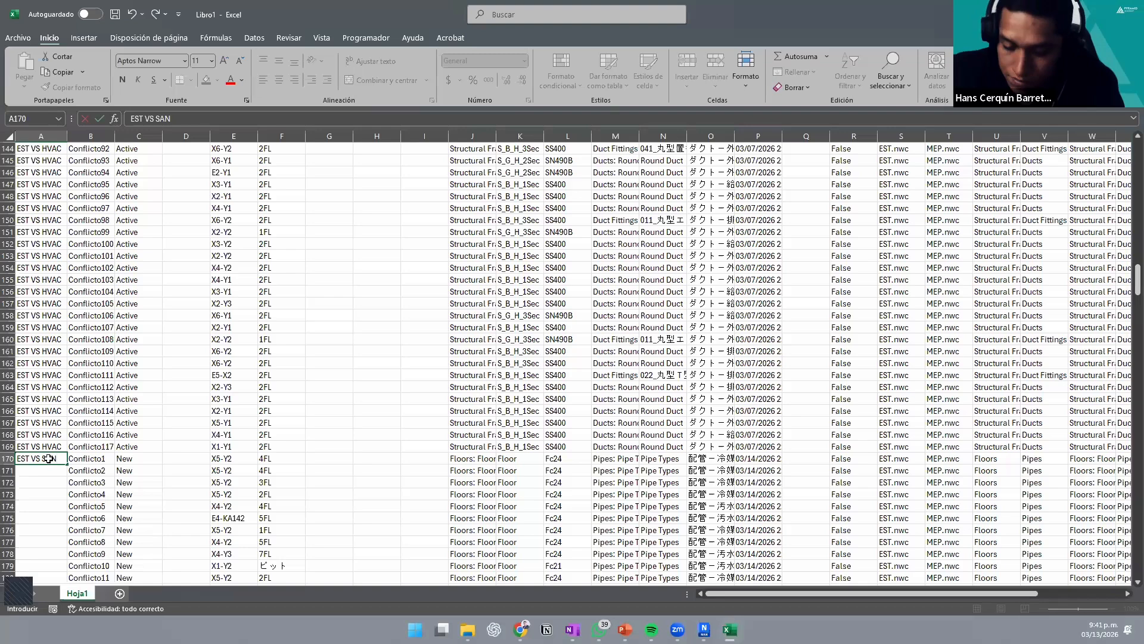
key(Return)
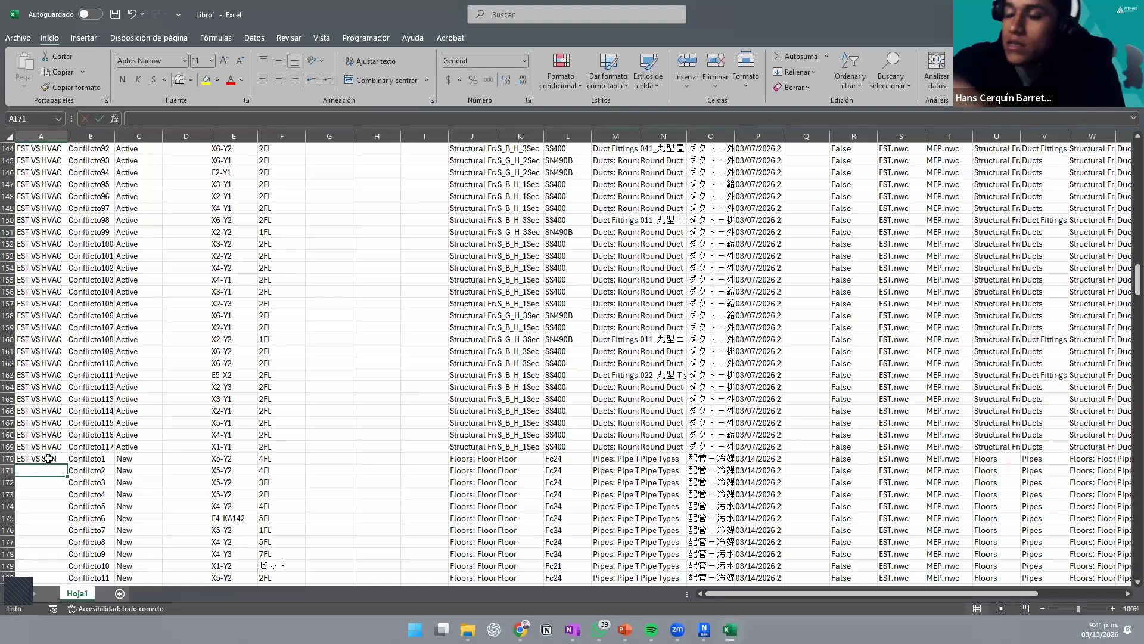
click(48, 458)
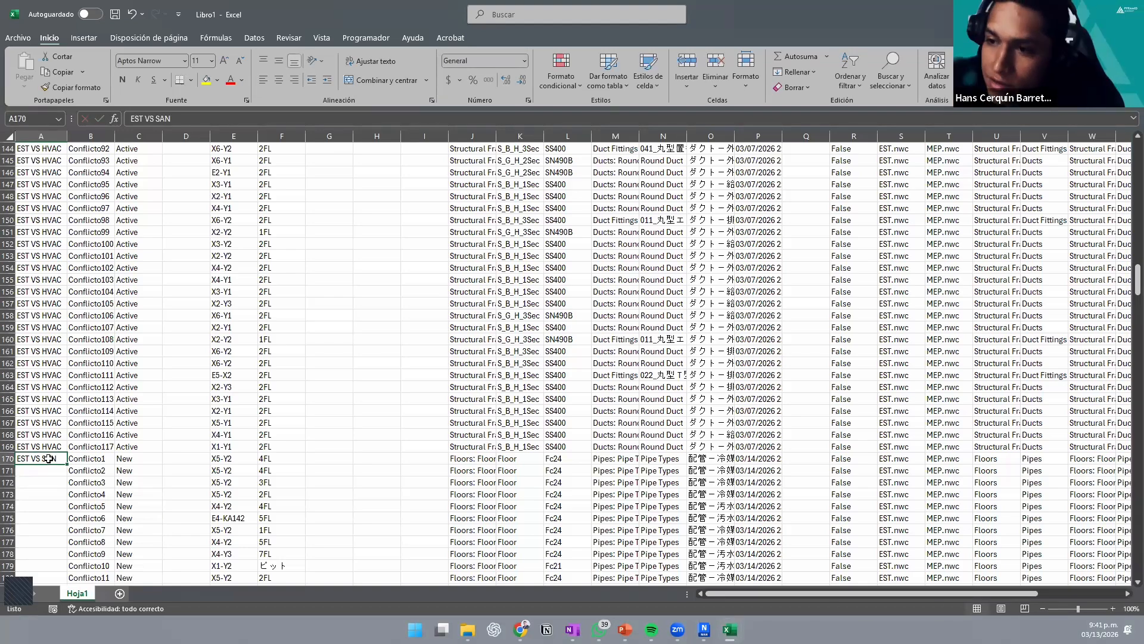
drag(66, 464, 65, 570)
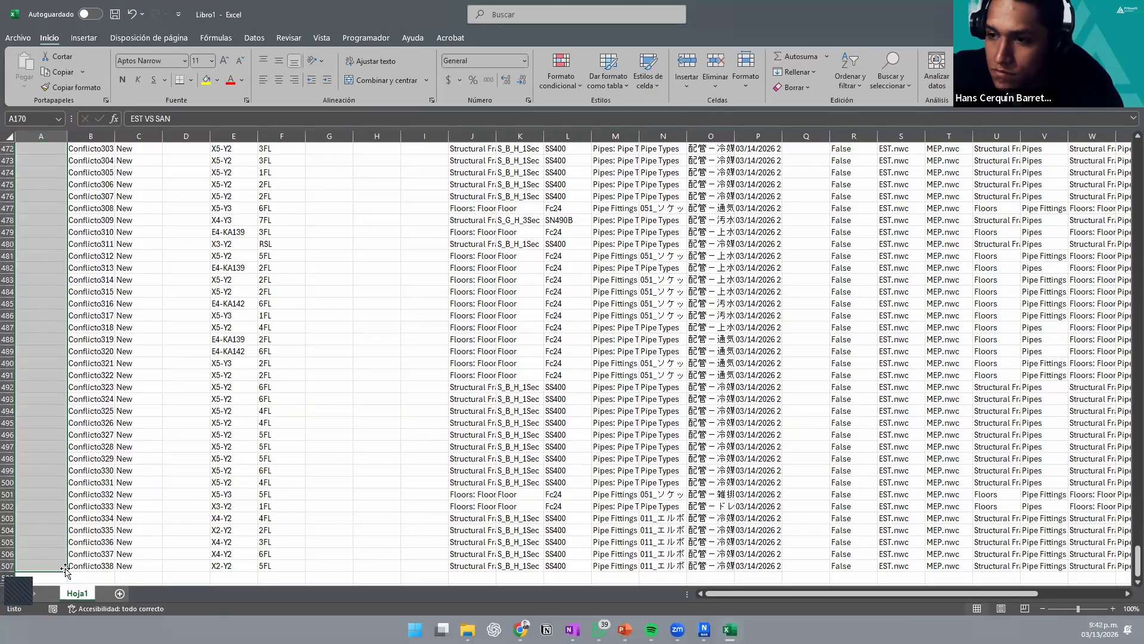
Step: Convert the combined clash data on Hoja1 into a table with headers
scroll(97, 254, up, 6)
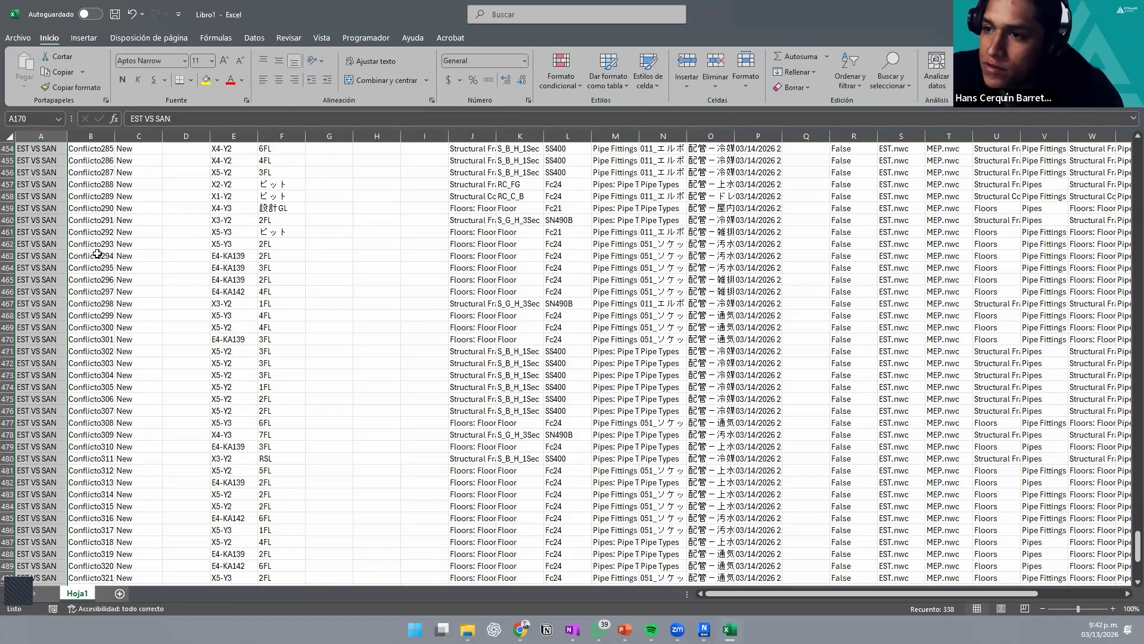
scroll(97, 255, up, 20)
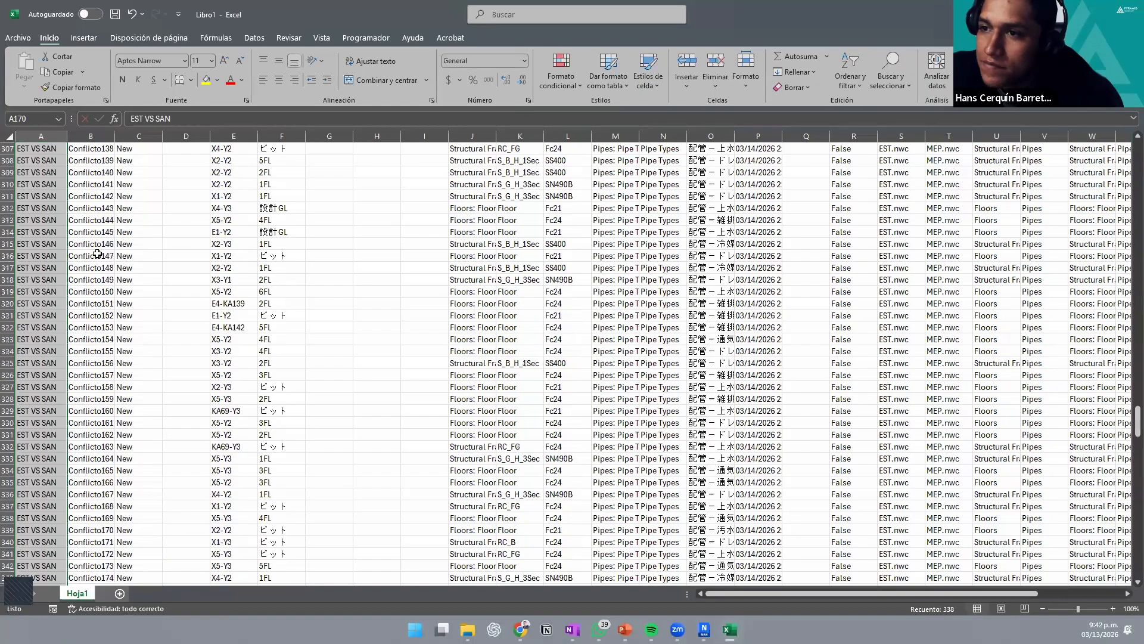
scroll(98, 255, up, 20)
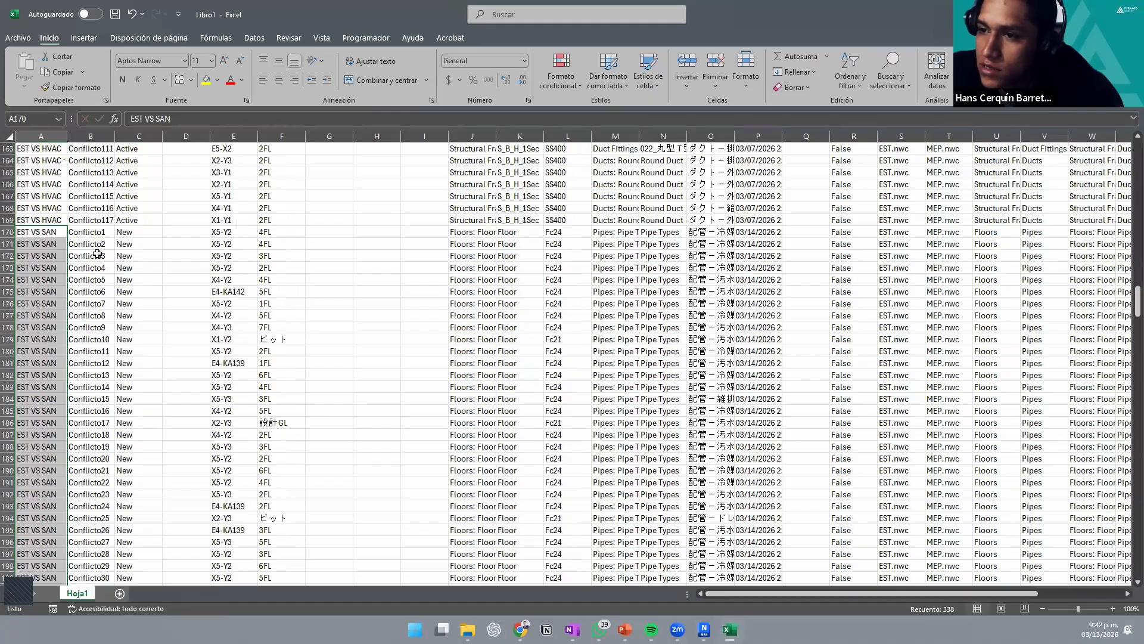
scroll(98, 254, up, 20)
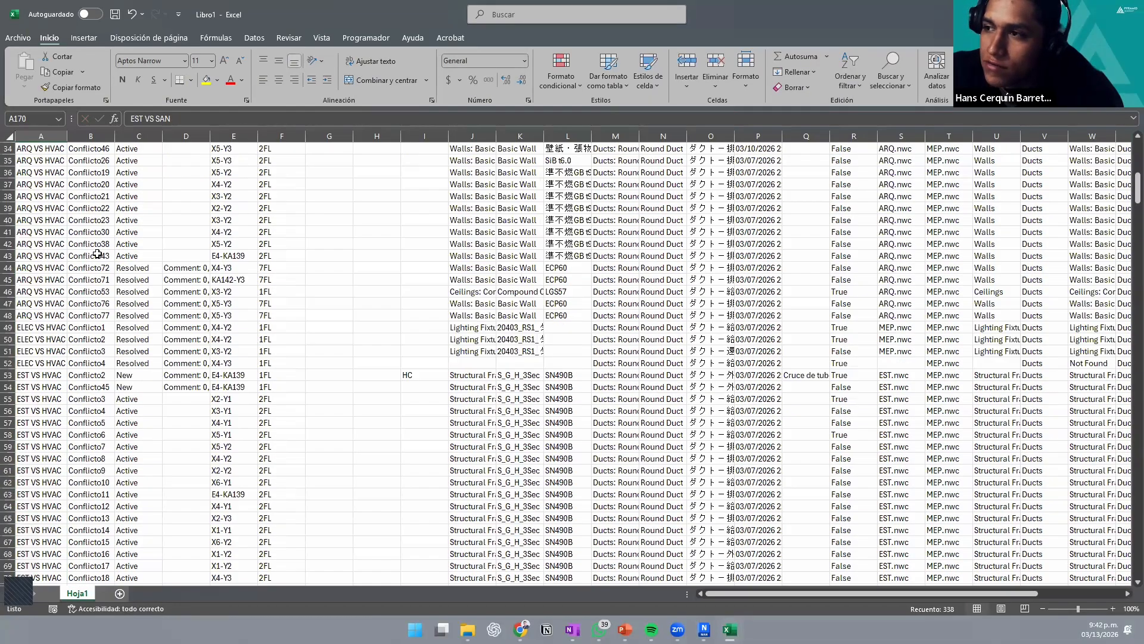
scroll(97, 255, up, 11)
click(348, 286)
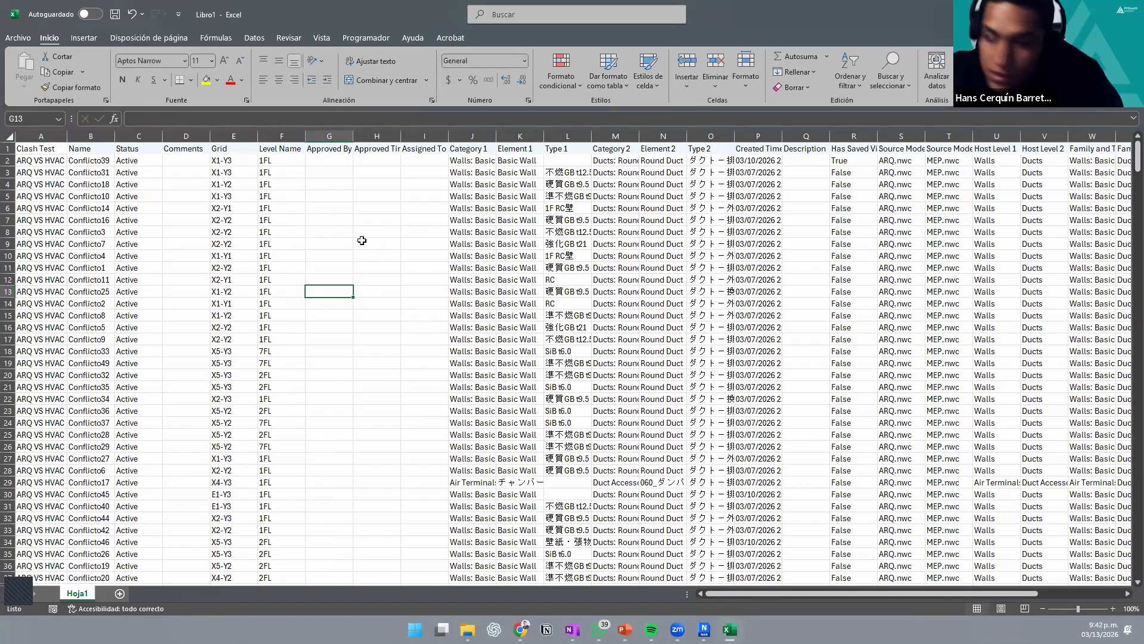
click(287, 272)
key(super+h)
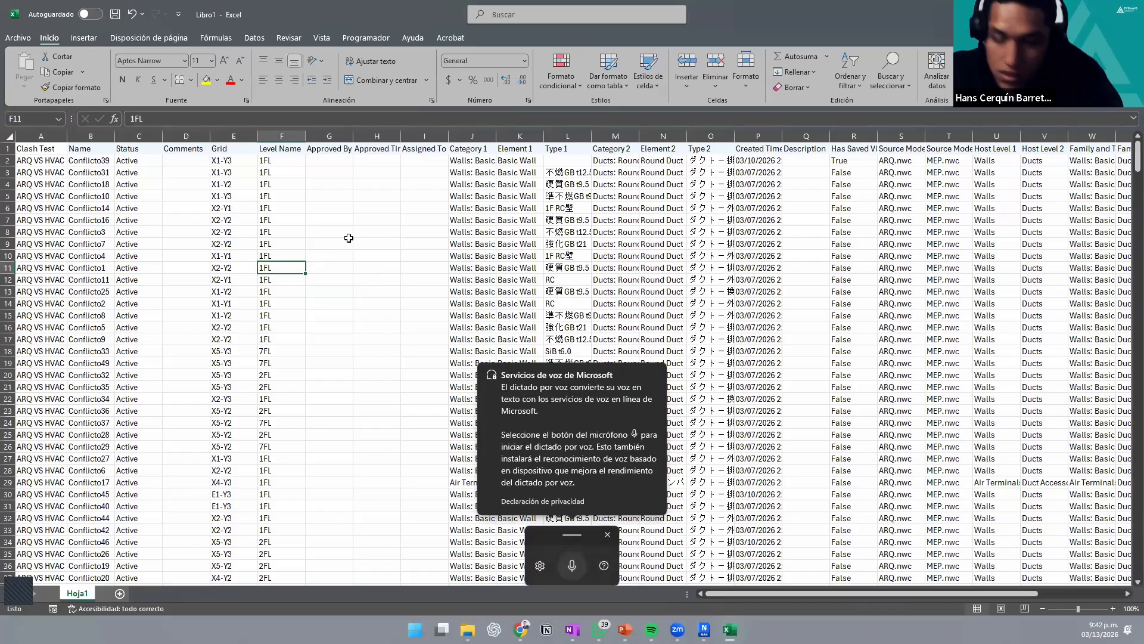
click(610, 536)
click(124, 184)
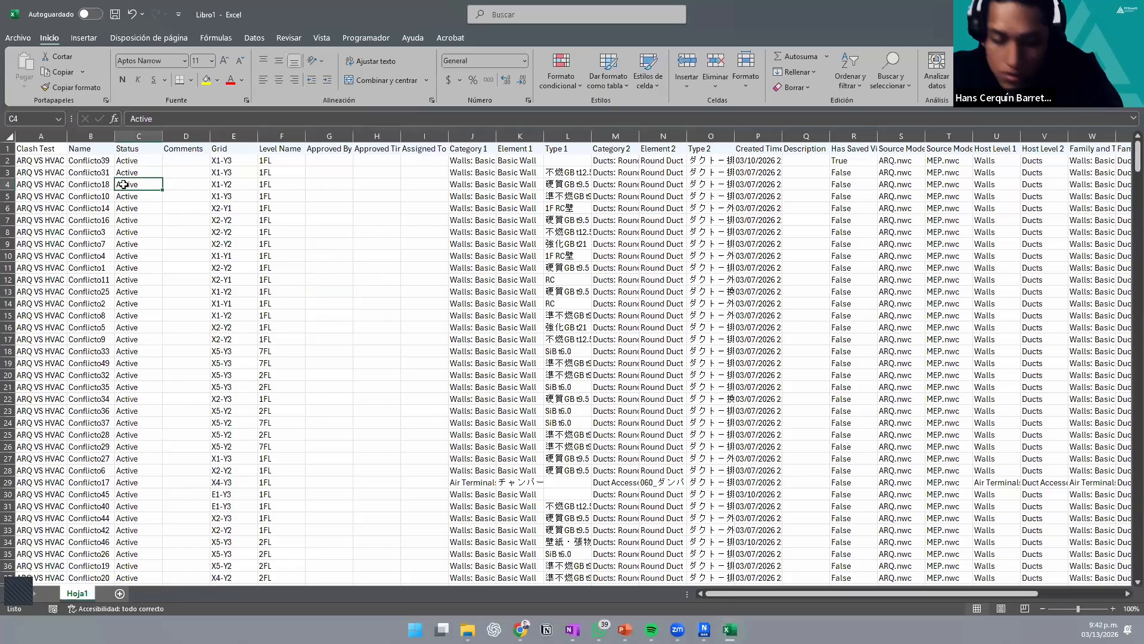
key(ctrl+t)
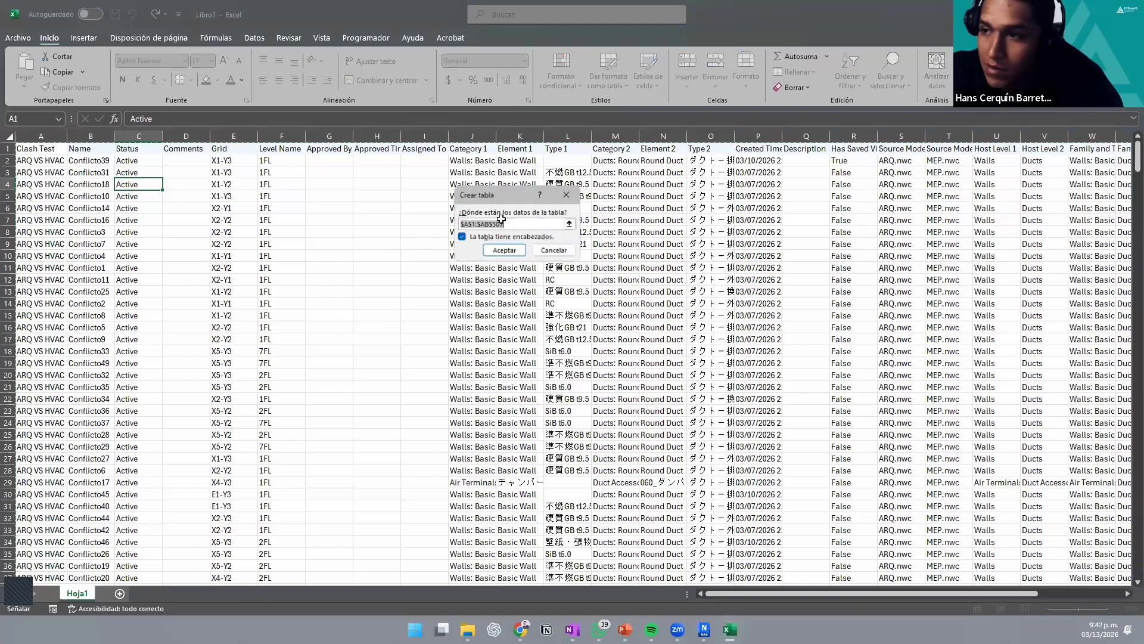
click(504, 249)
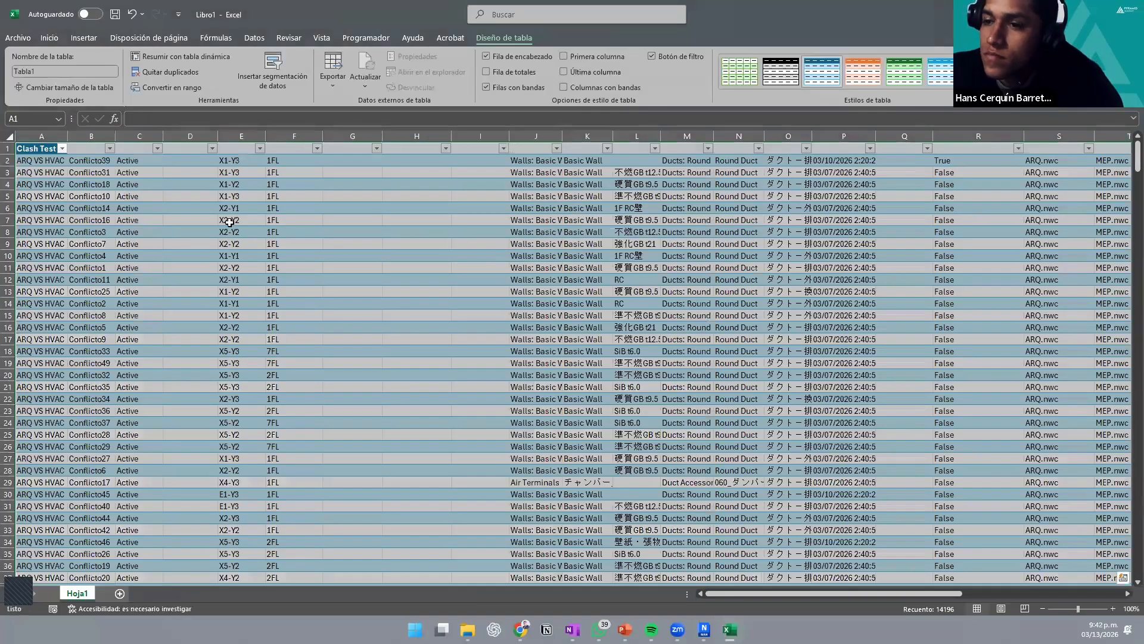
Step: Select the table's header row from Clash Test through column AB, change its font colour and fill it black
drag(58, 154, 936, 143)
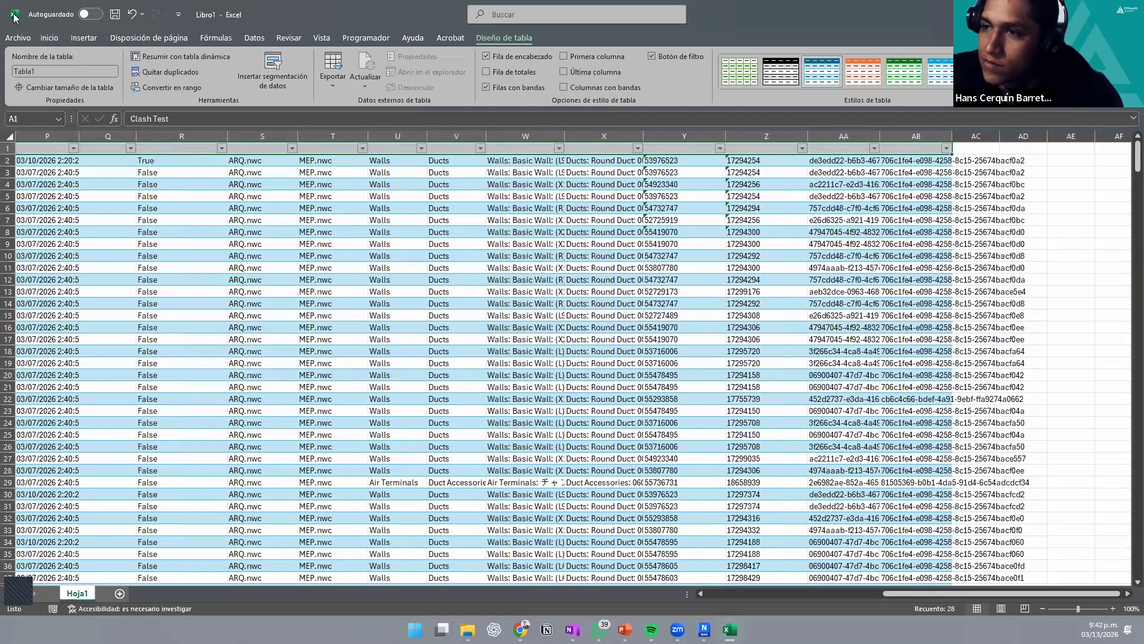
click(49, 38)
click(242, 80)
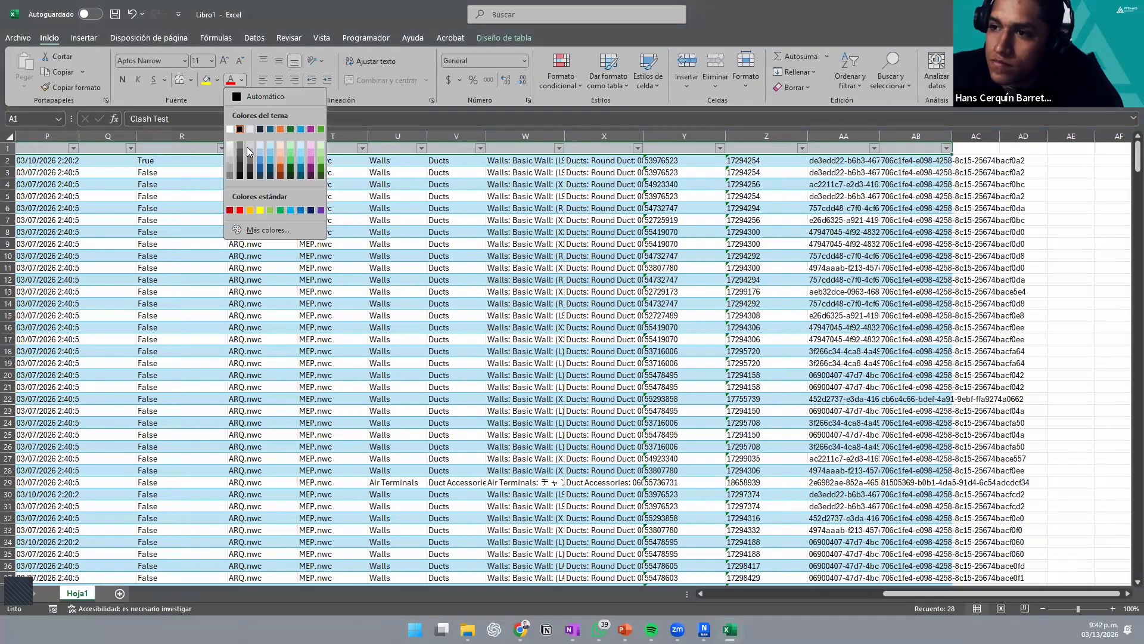
click(240, 129)
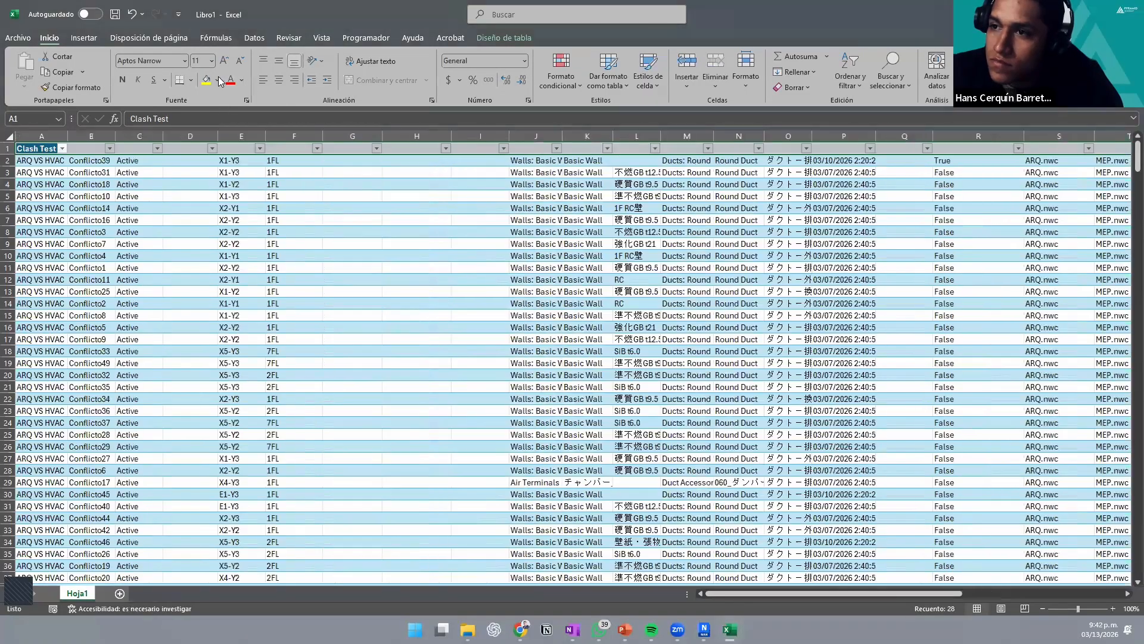
click(218, 80)
click(216, 118)
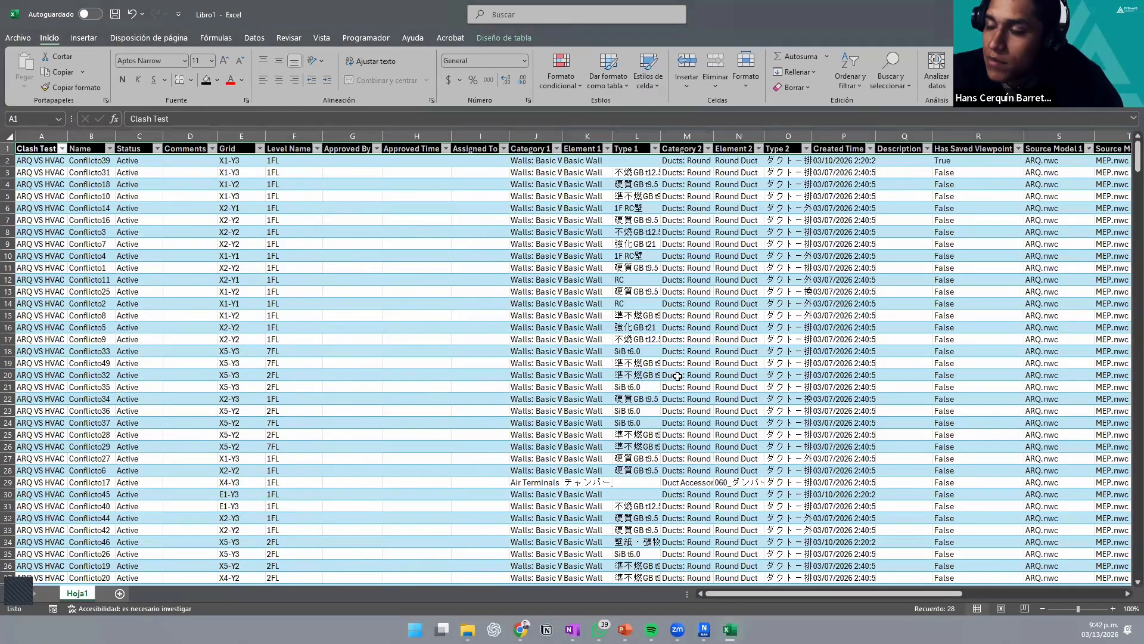
Step: Remove the header row's fill colour and reapply a theme font colour to the header text
click(217, 80)
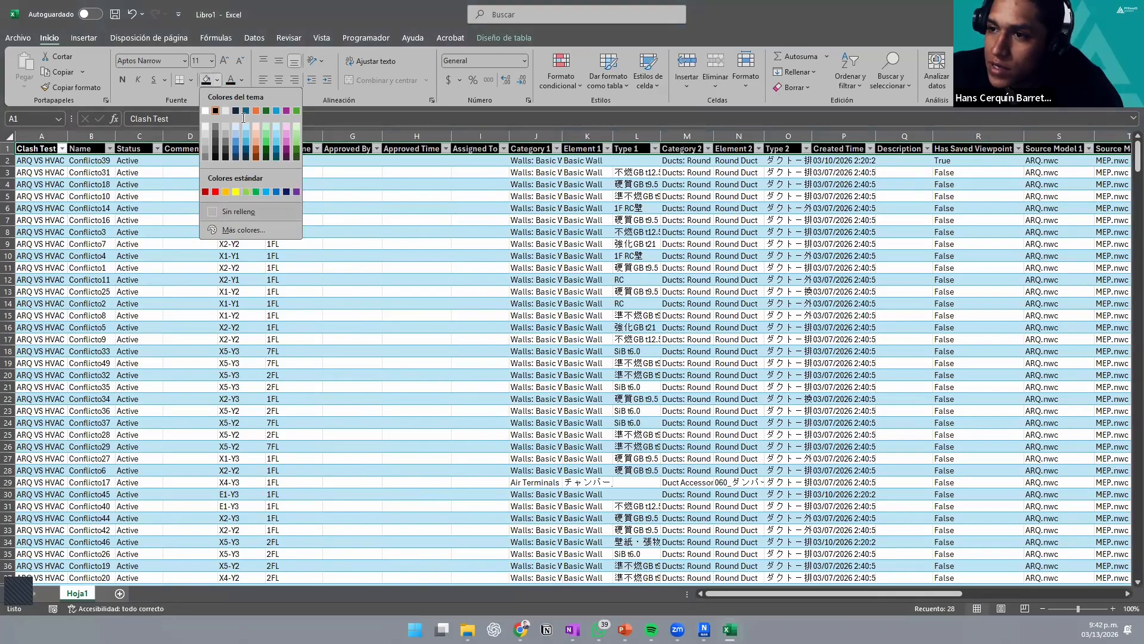
click(229, 213)
click(242, 80)
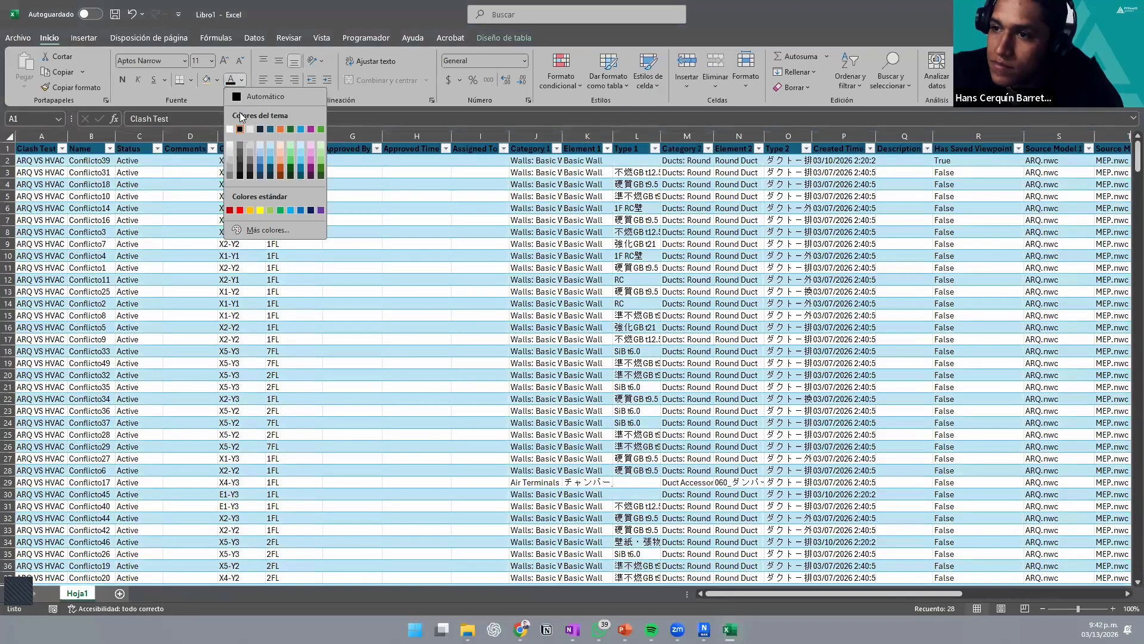
click(240, 128)
click(636, 470)
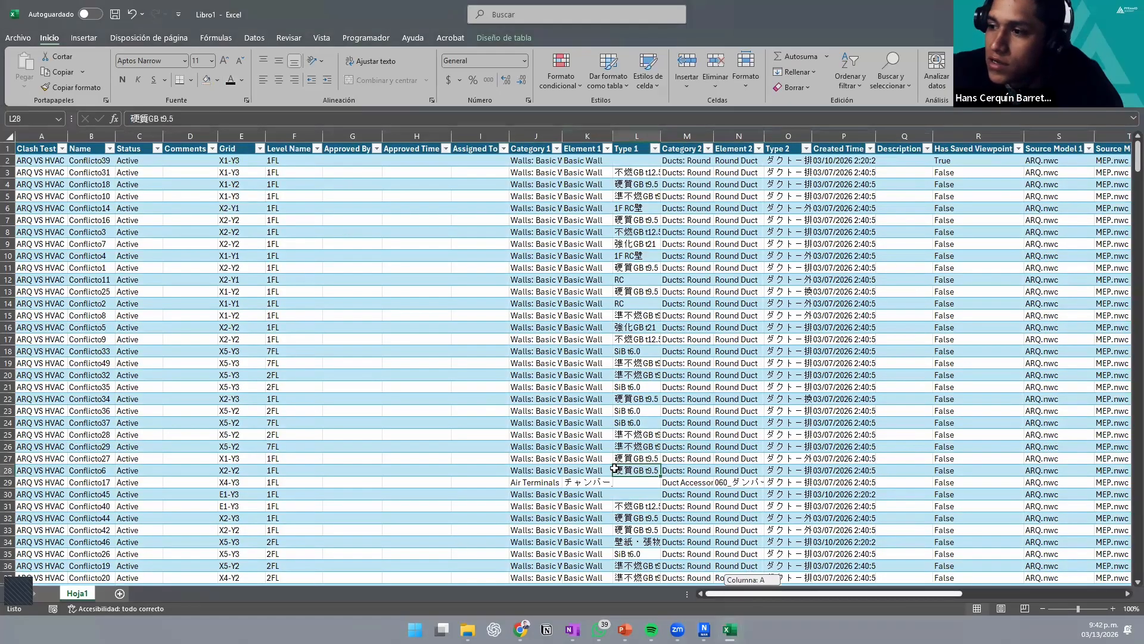
click(695, 438)
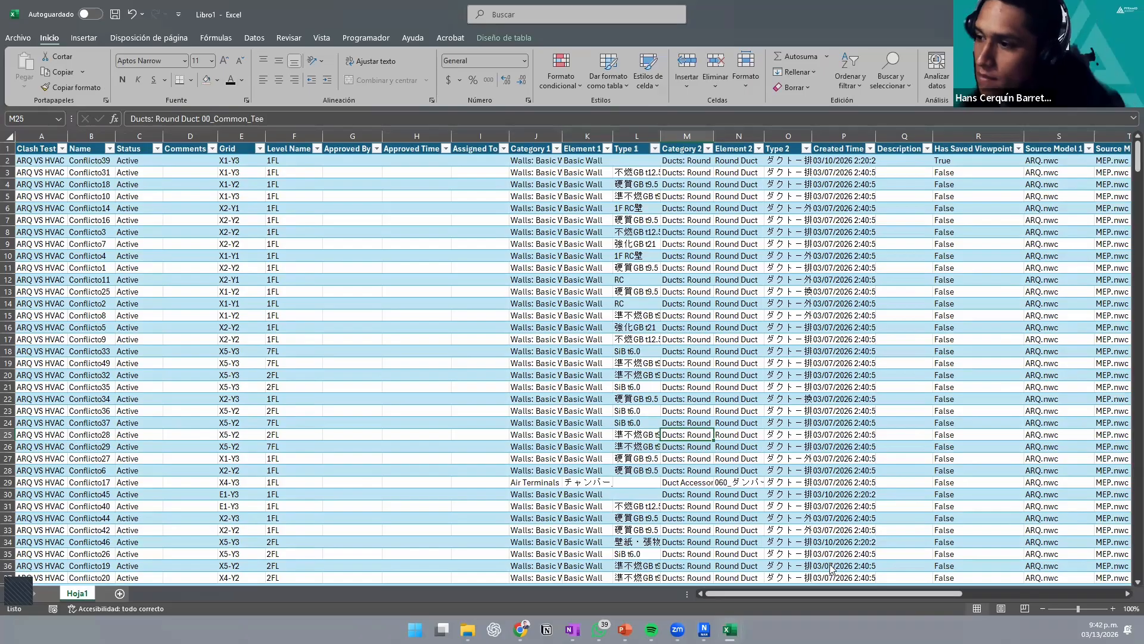
Step: Sort the table from A to Z by Name and then from A to Z by Clash Test
drag(833, 595, 759, 591)
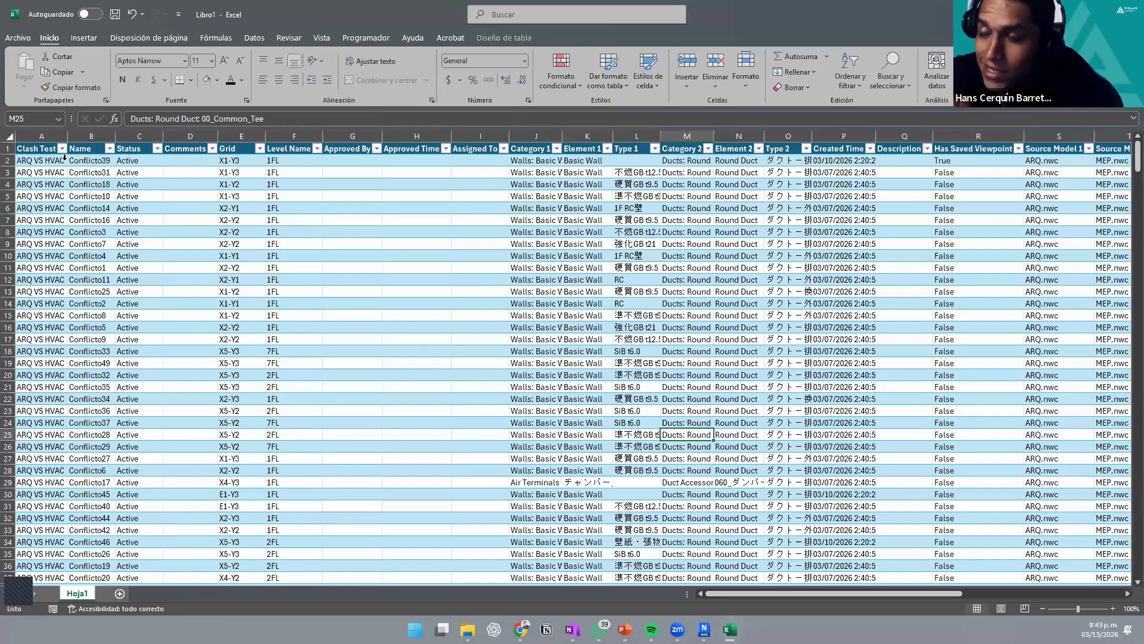
click(109, 149)
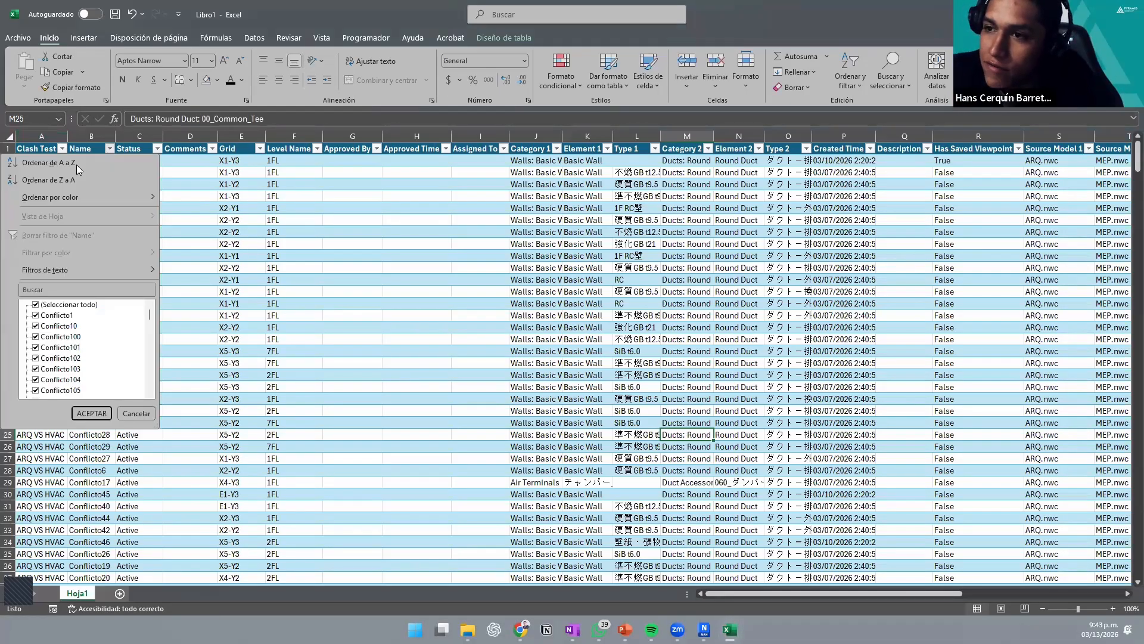
click(77, 163)
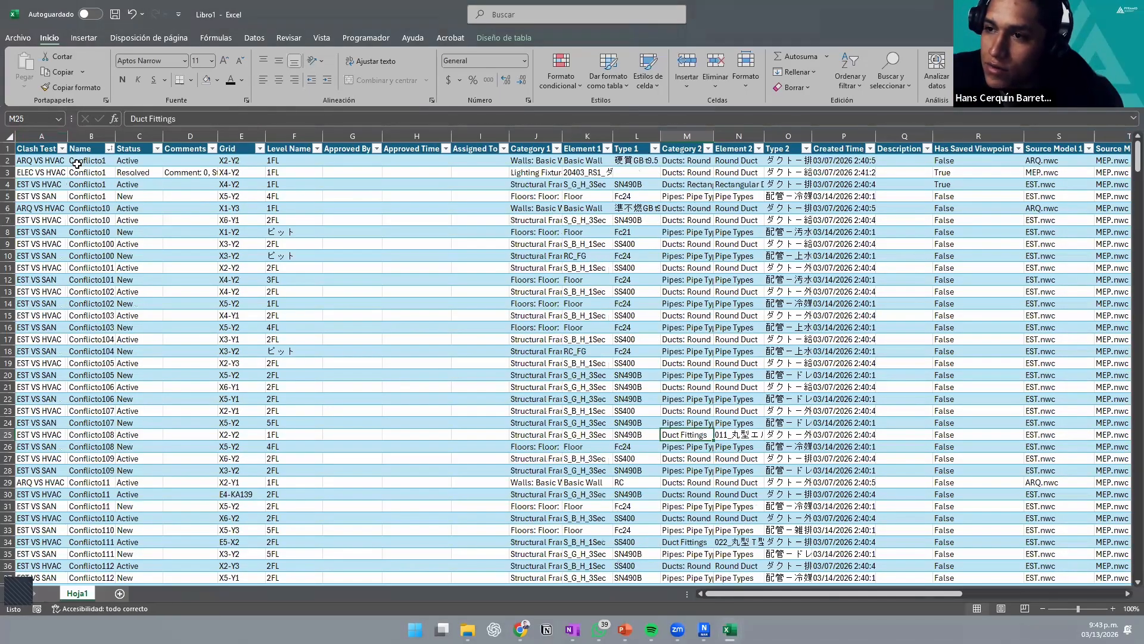
click(62, 148)
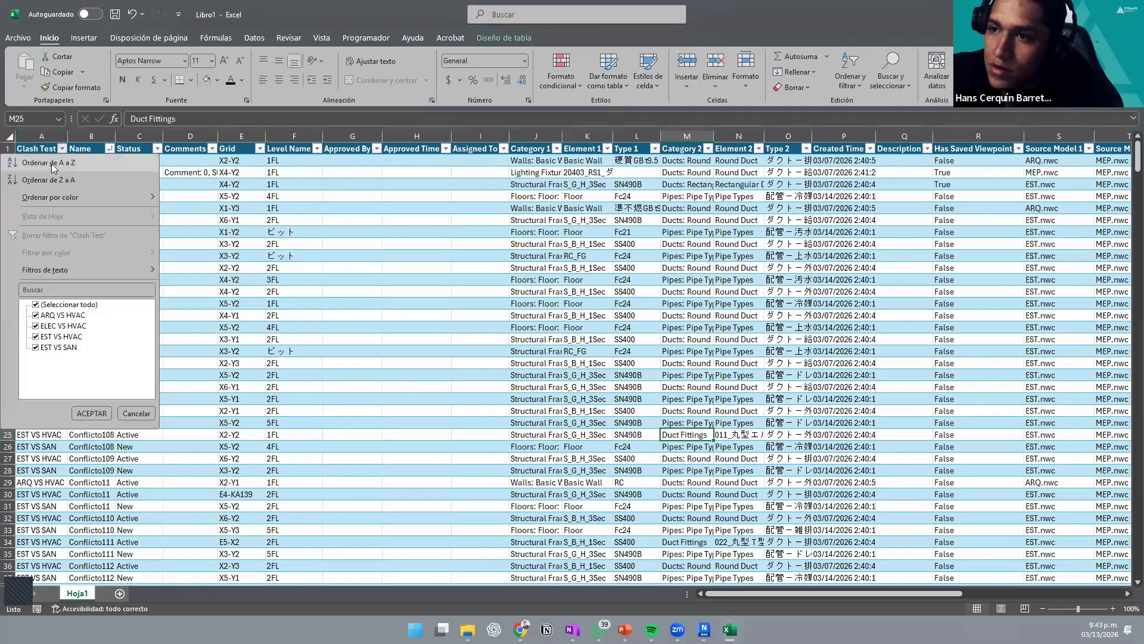
click(53, 162)
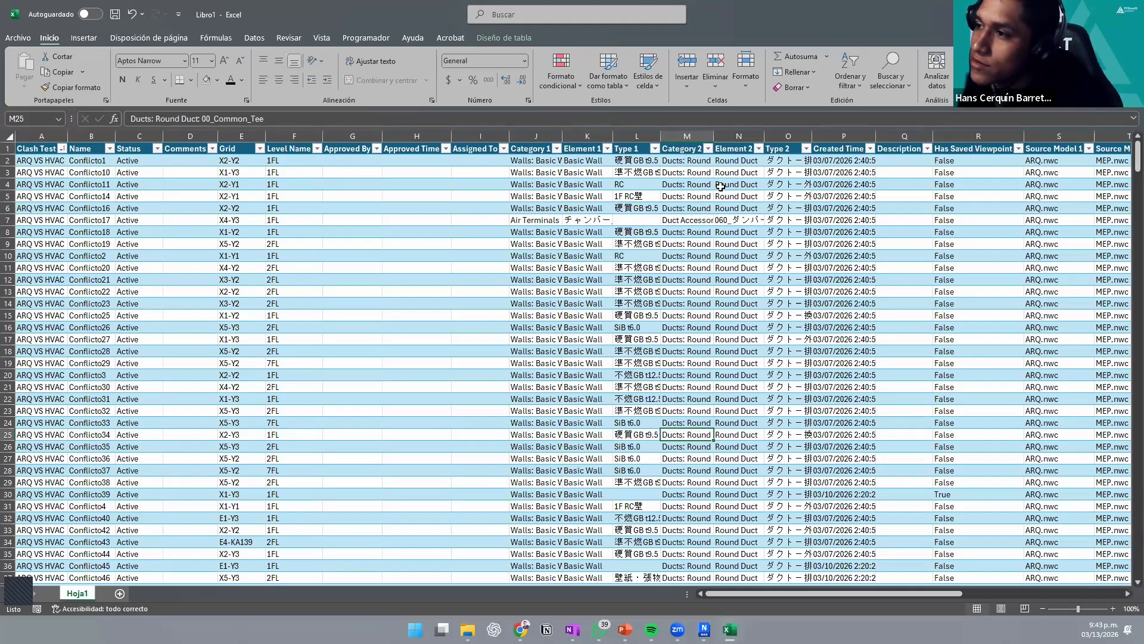
Step: Look through the sorted clash table down to the EST VS SAN rows and return to its beginning
click(918, 161)
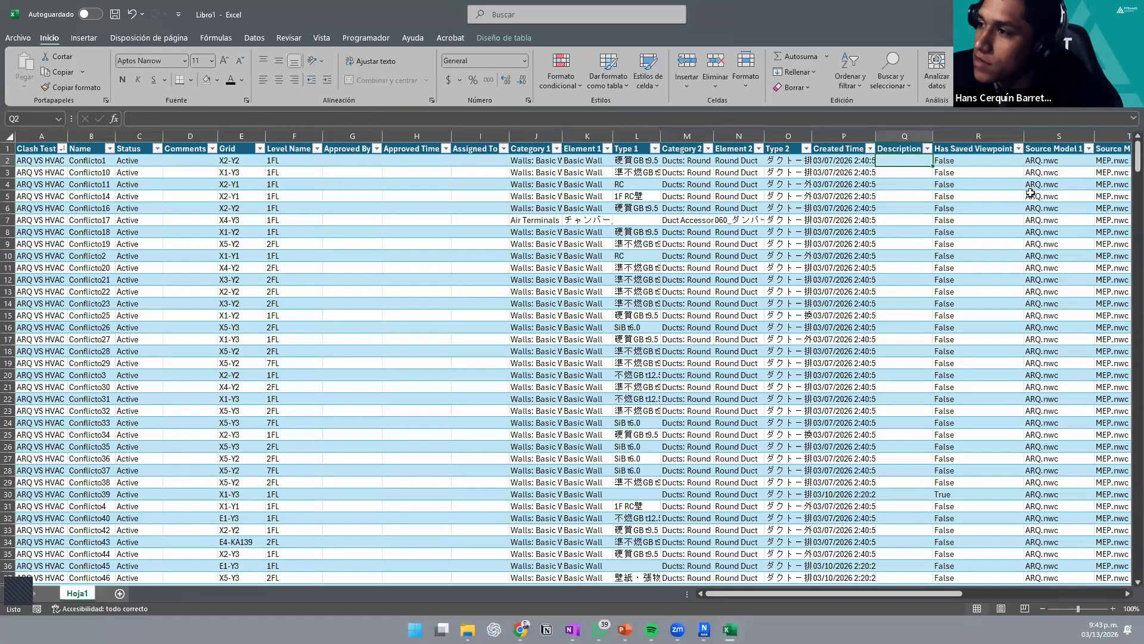
drag(961, 327, 980, 542)
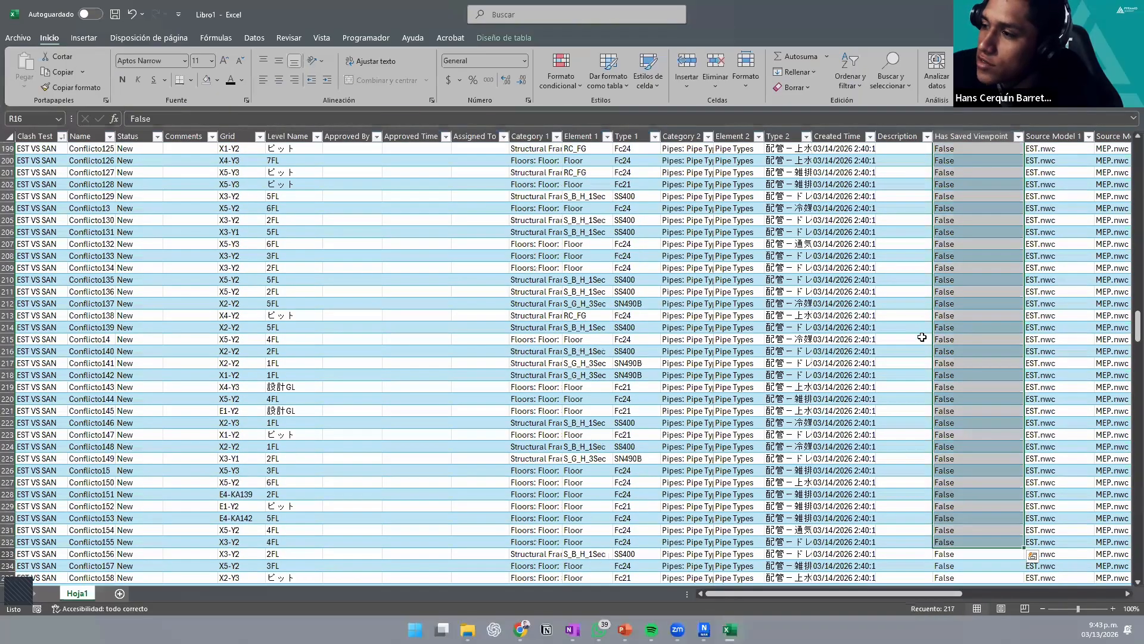
scroll(868, 519, up, 12)
scroll(874, 419, up, 20)
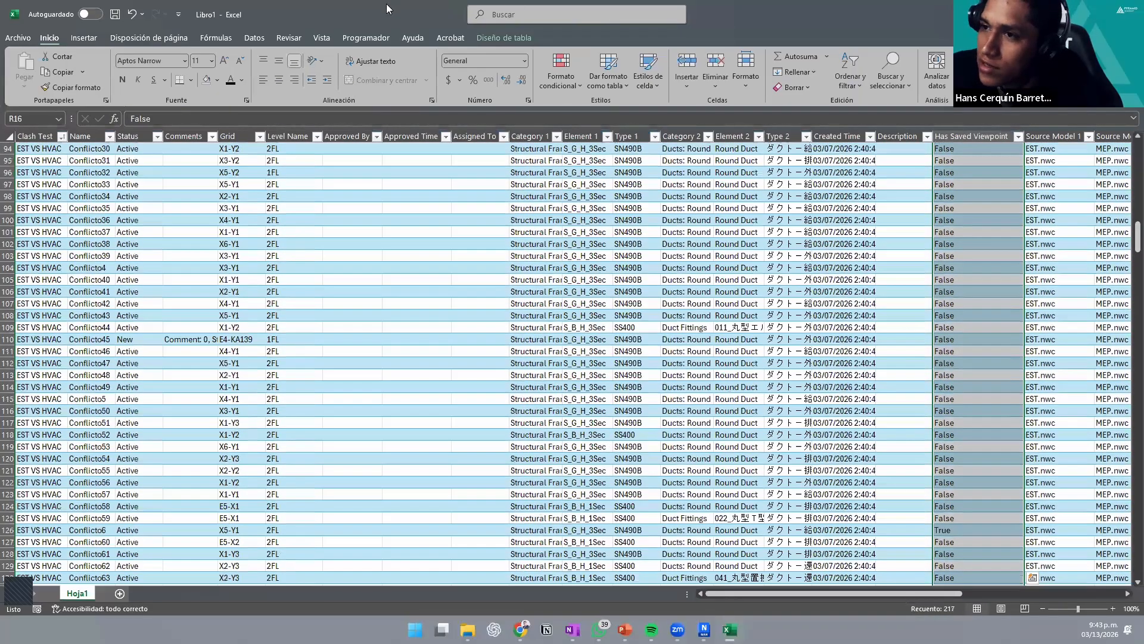
click(255, 38)
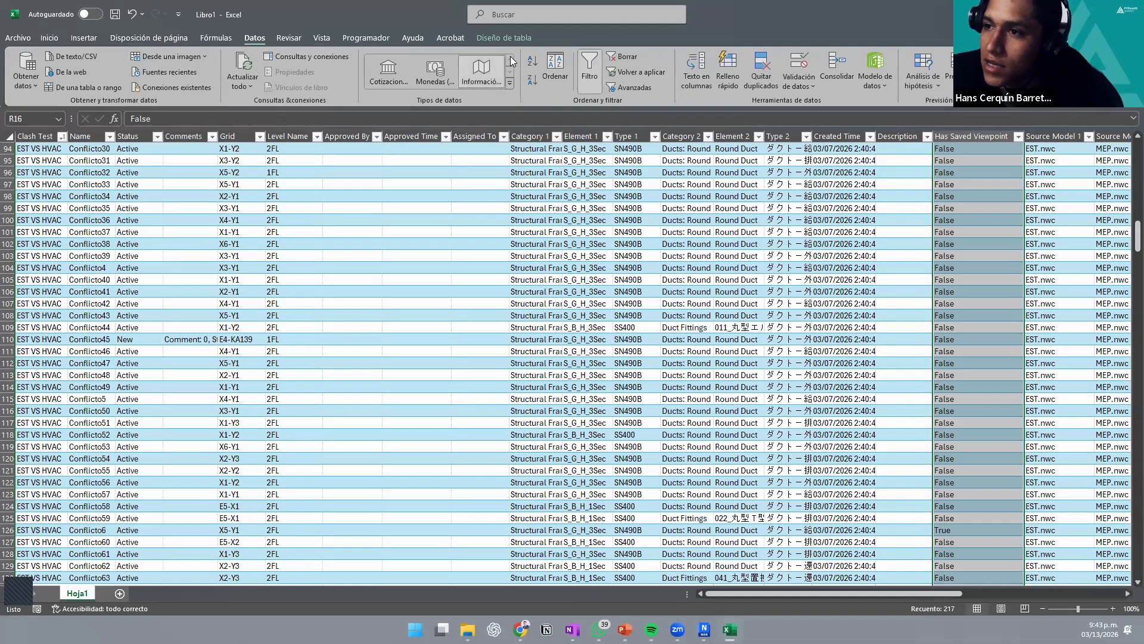
click(380, 247)
scroll(380, 247, up, 20)
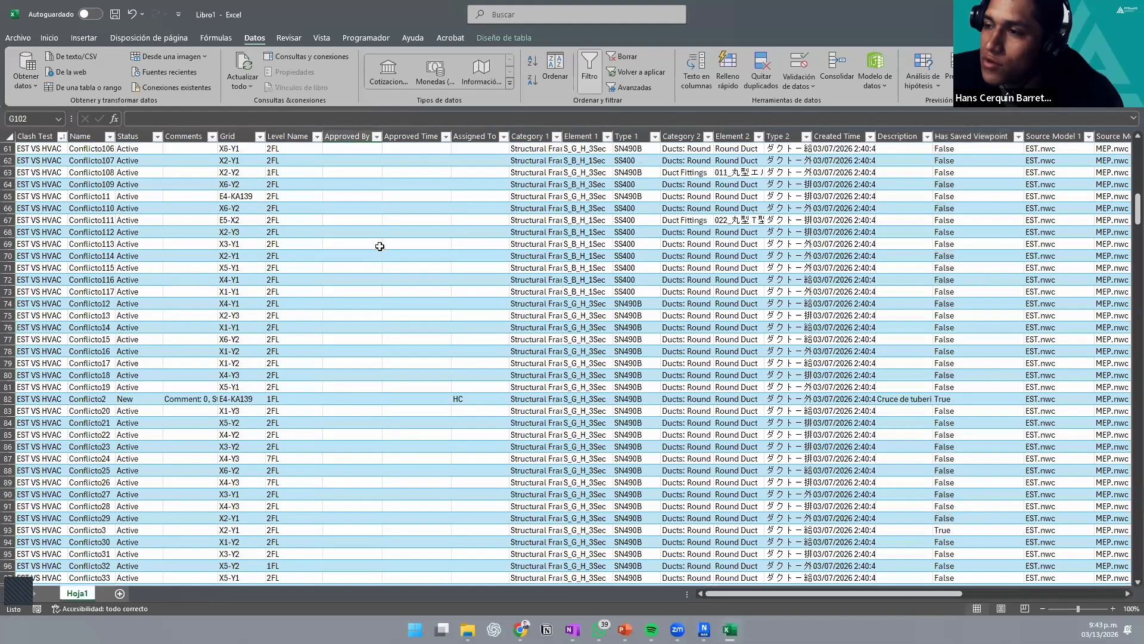
scroll(380, 246, up, 9)
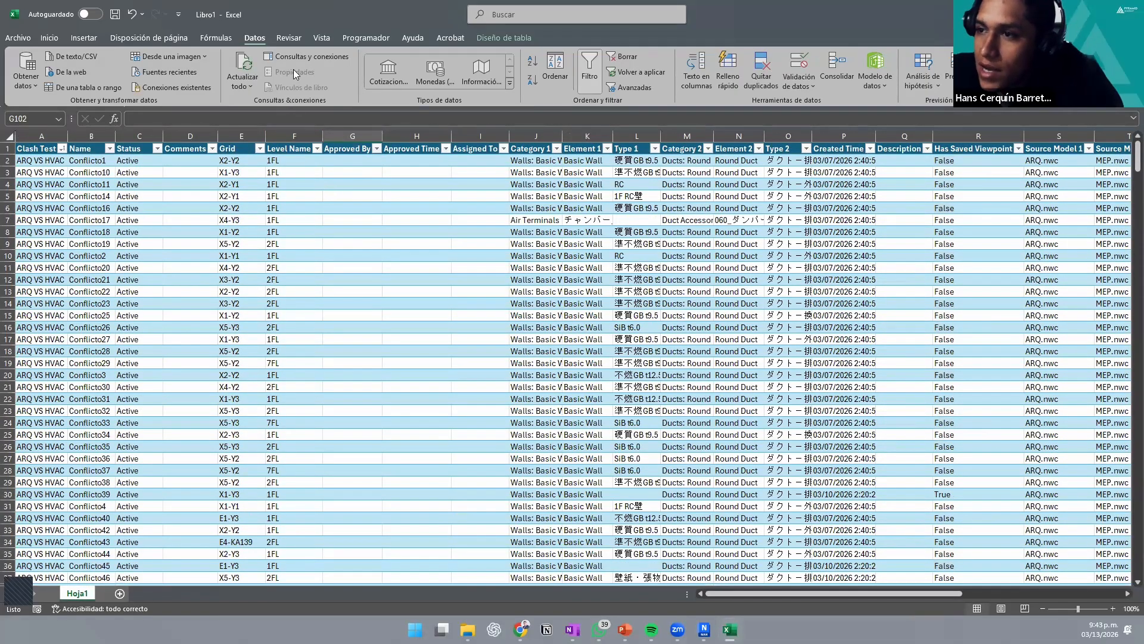
click(88, 37)
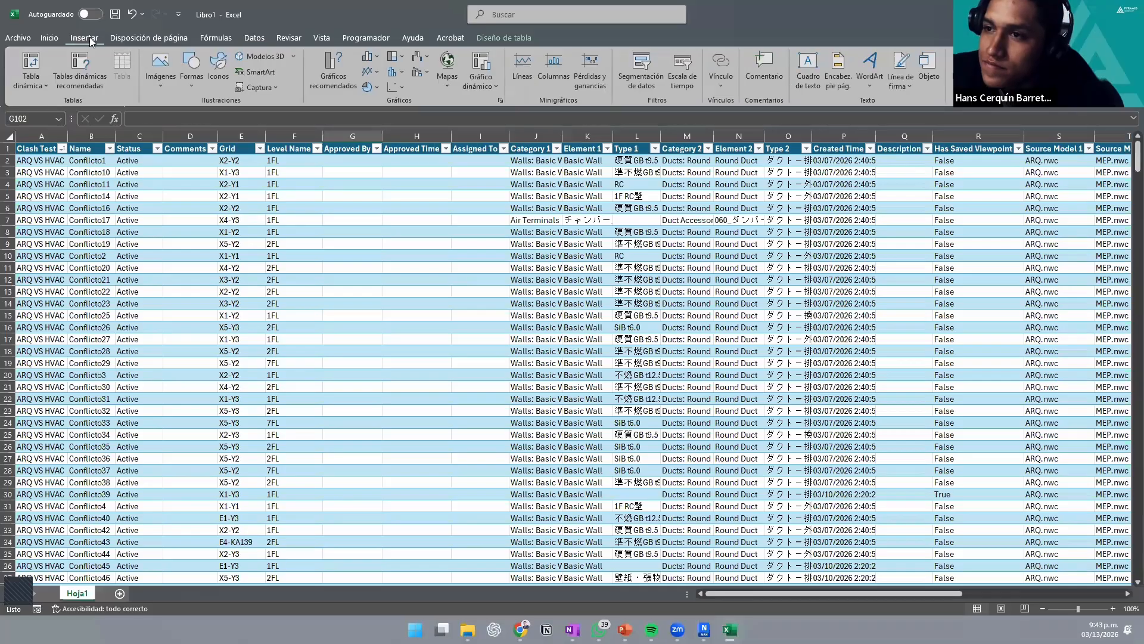
click(26, 82)
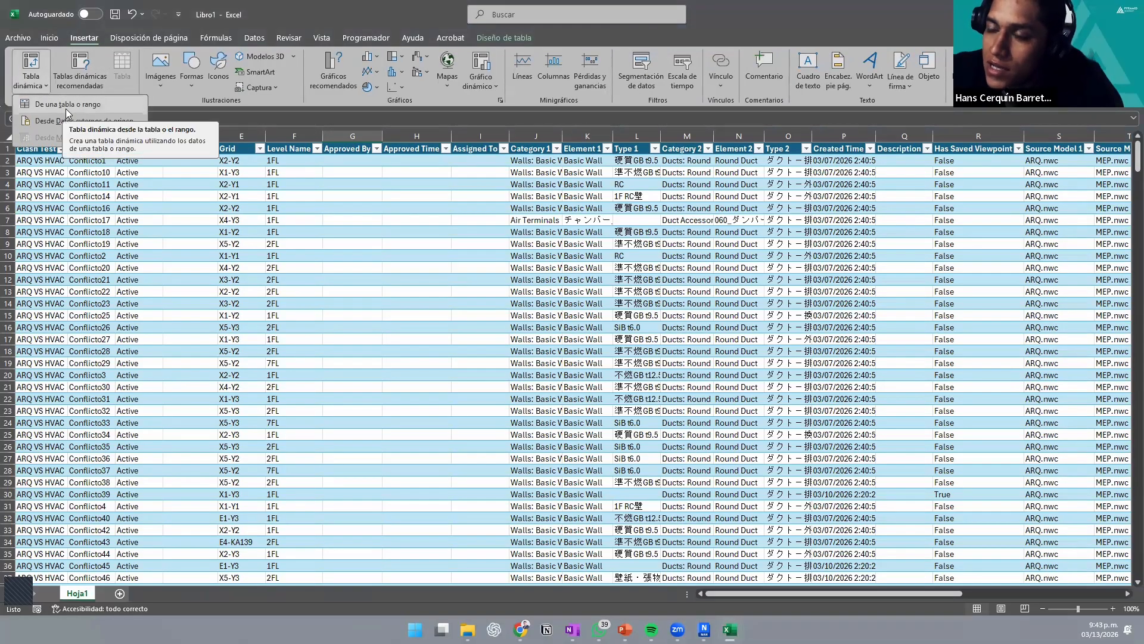
click(65, 108)
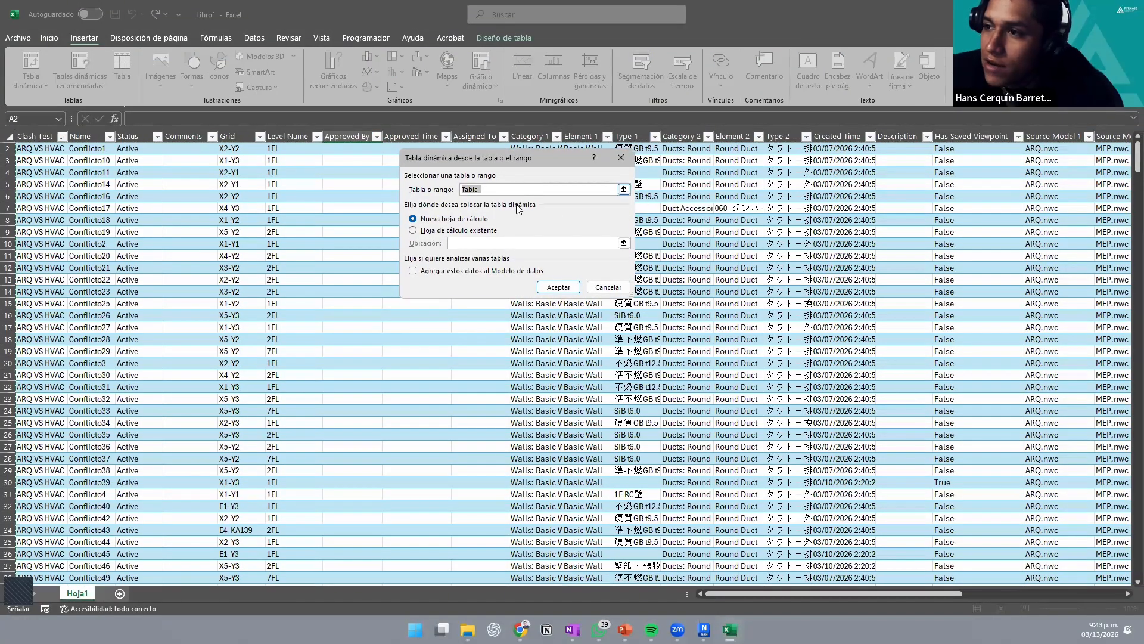
scroll(519, 211, up, 1)
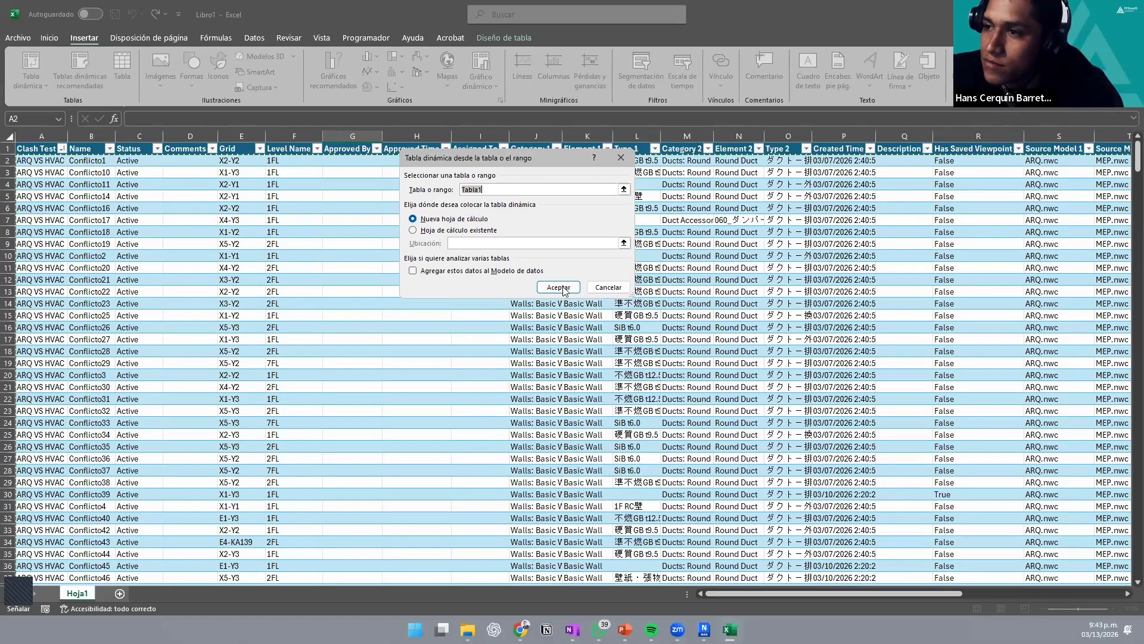
click(459, 230)
click(622, 289)
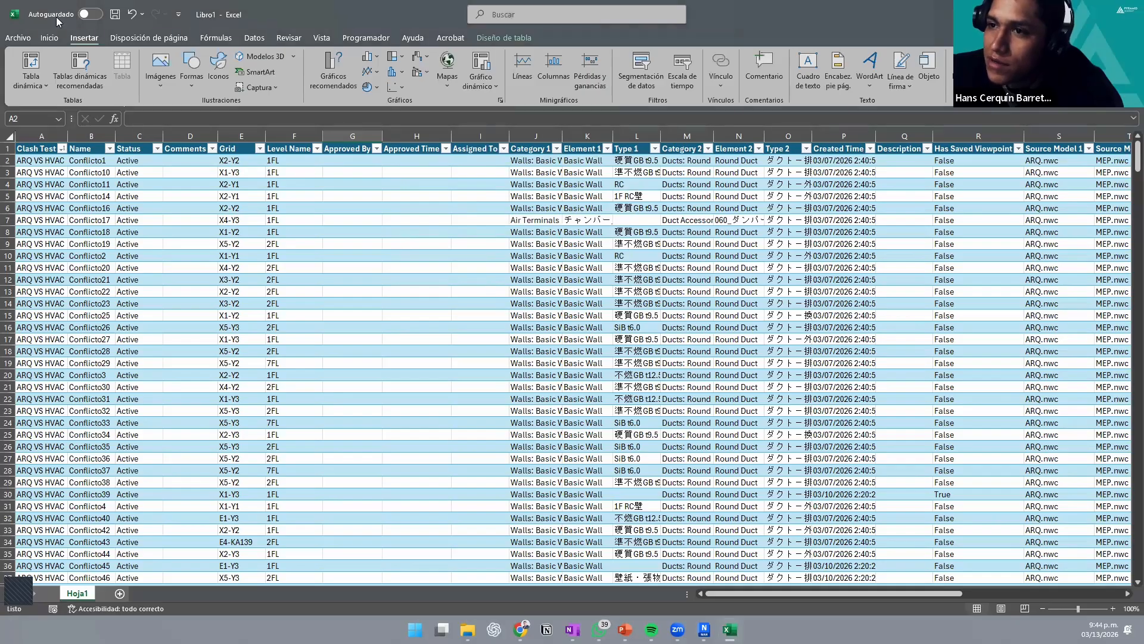
Step: Save the workbook as ISSUE LOG in the CLASH TEST UNICO folder
click(20, 39)
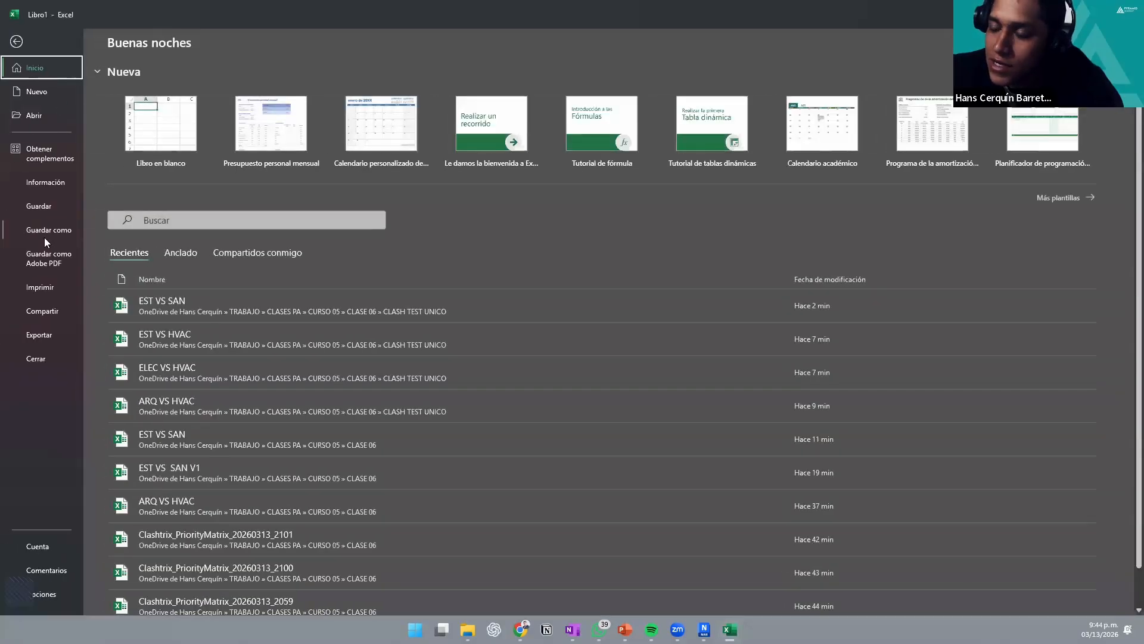
click(44, 235)
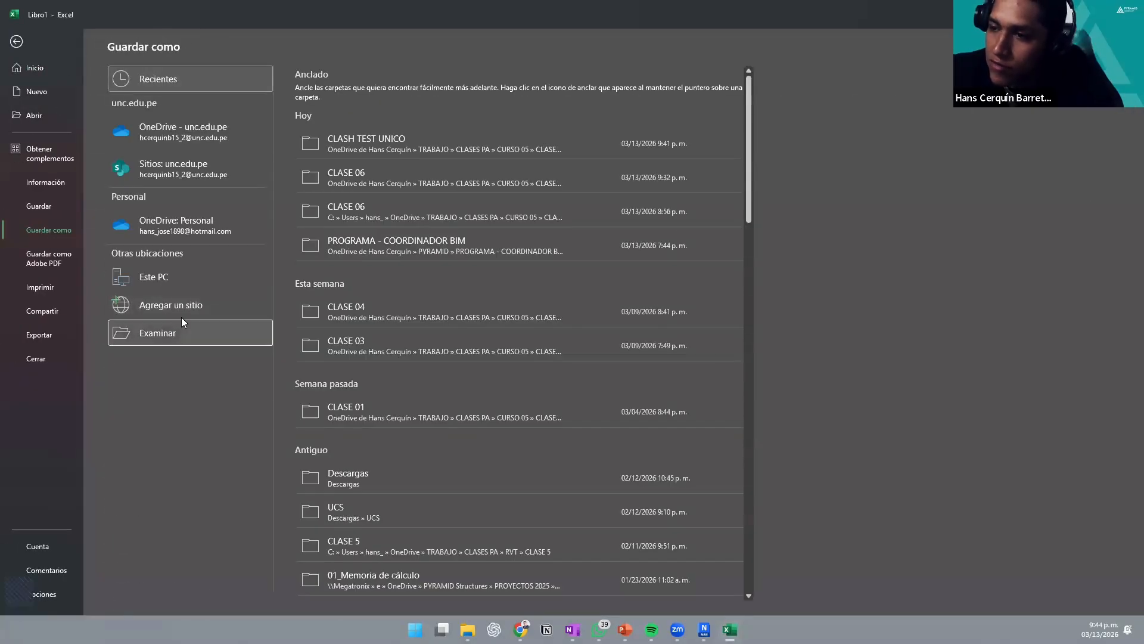
click(211, 323)
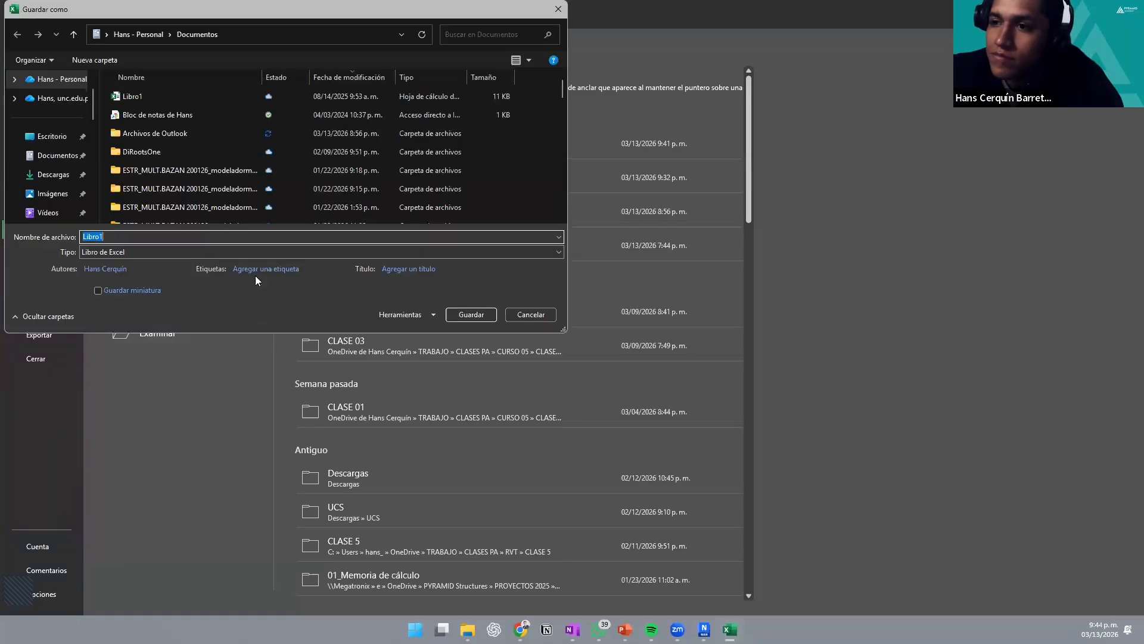
scroll(53, 149, down, 6)
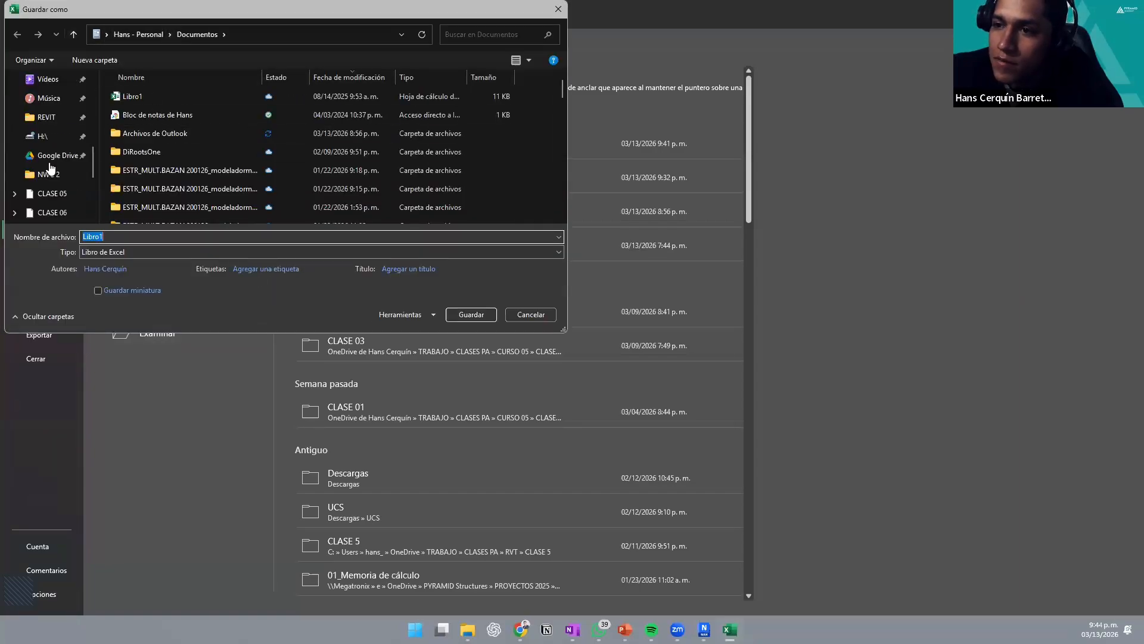
scroll(54, 149, up, 5)
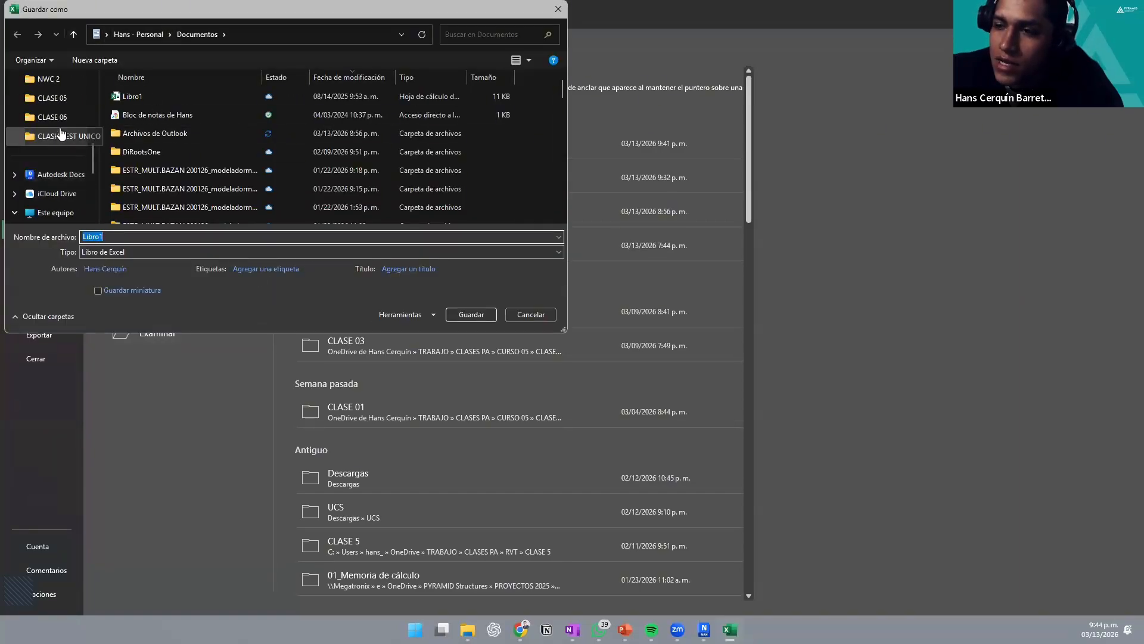
click(60, 136)
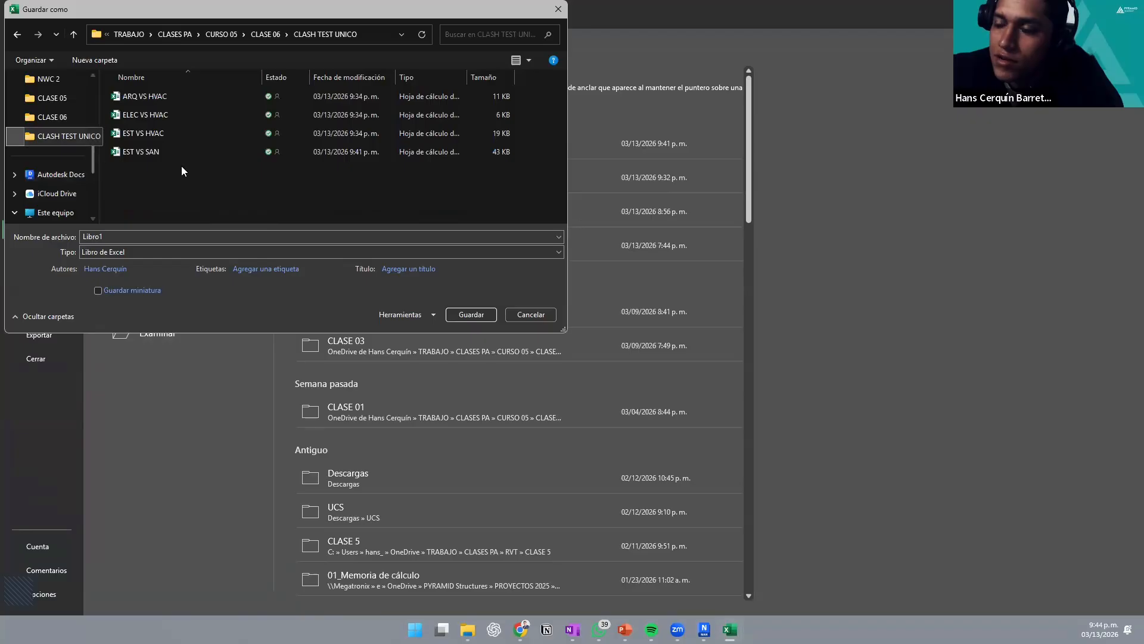
click(123, 235)
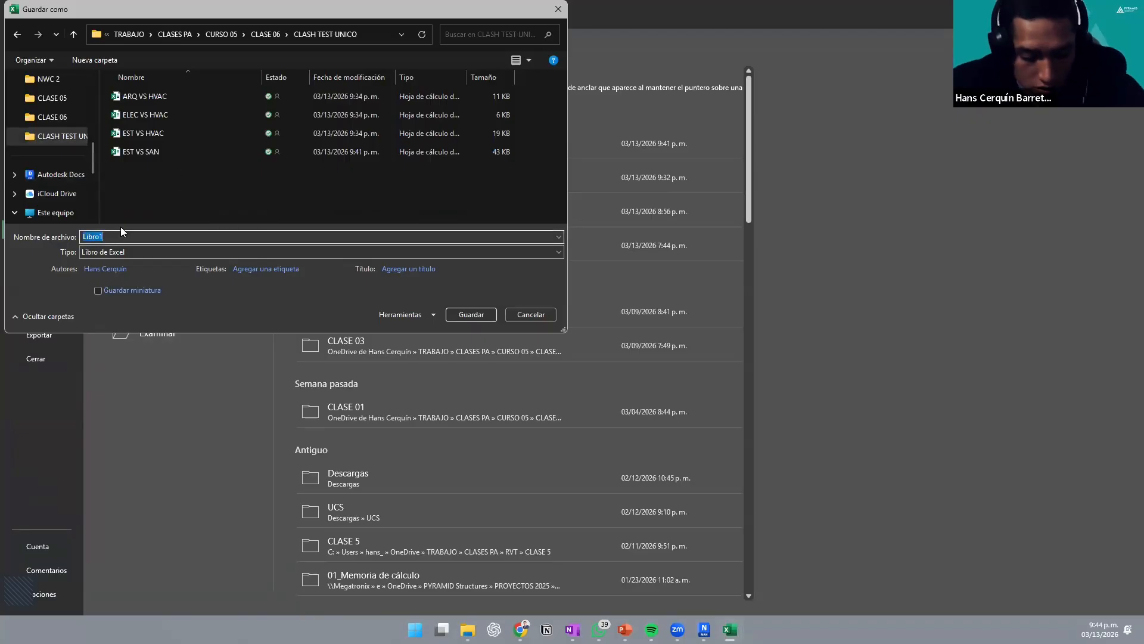
text(ISSUE LOG)
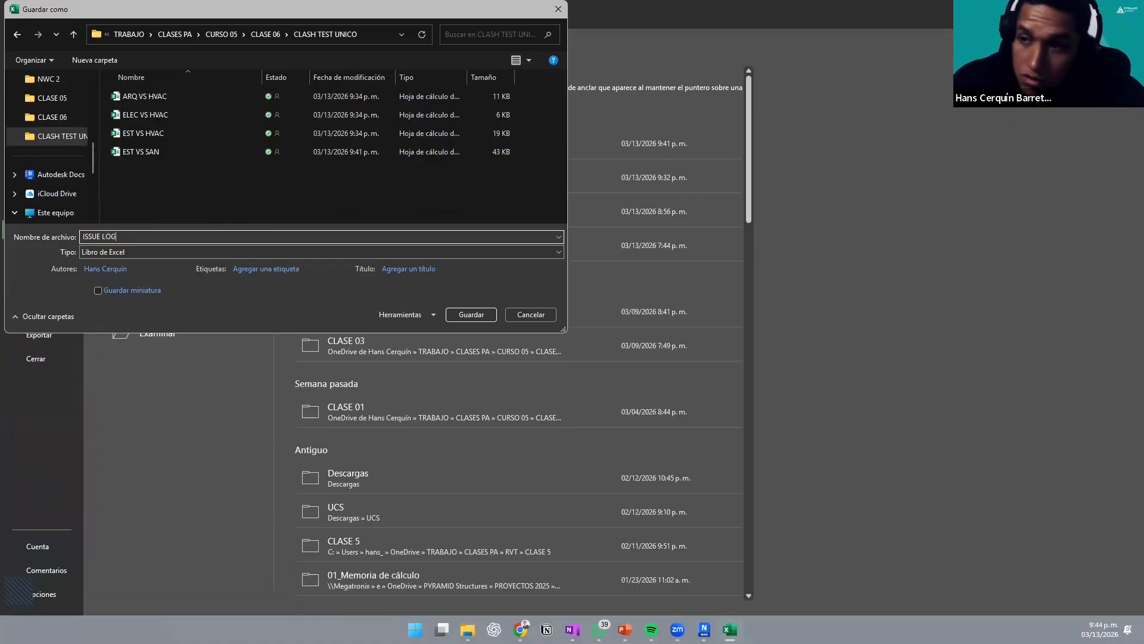
key(Return)
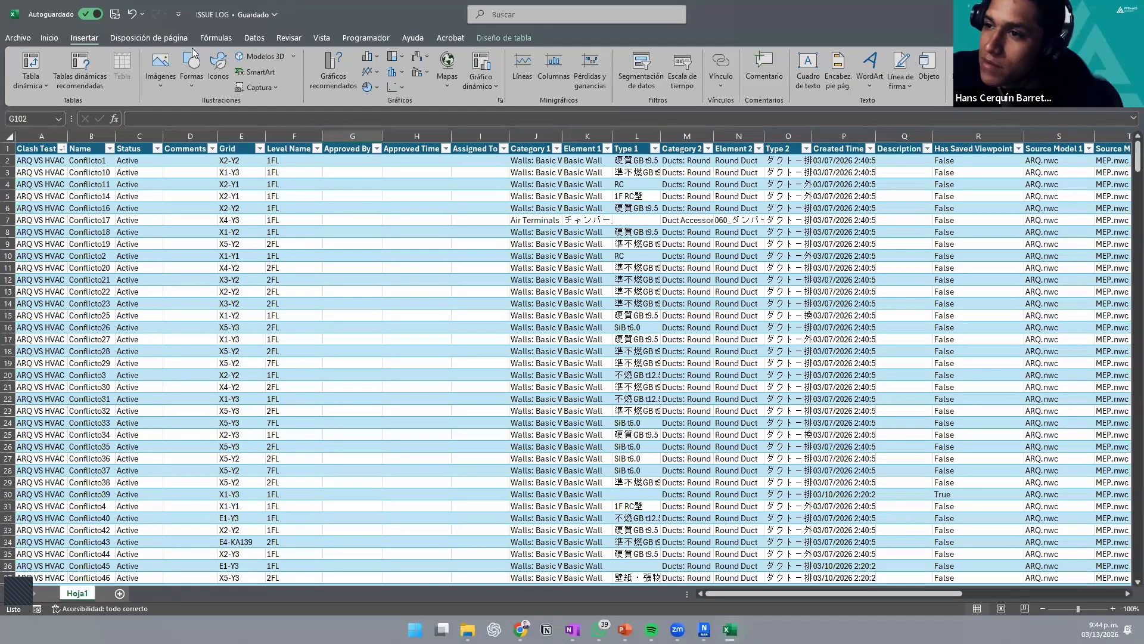
Step: Create a pivot table from Tabla1 on a new worksheet
click(31, 76)
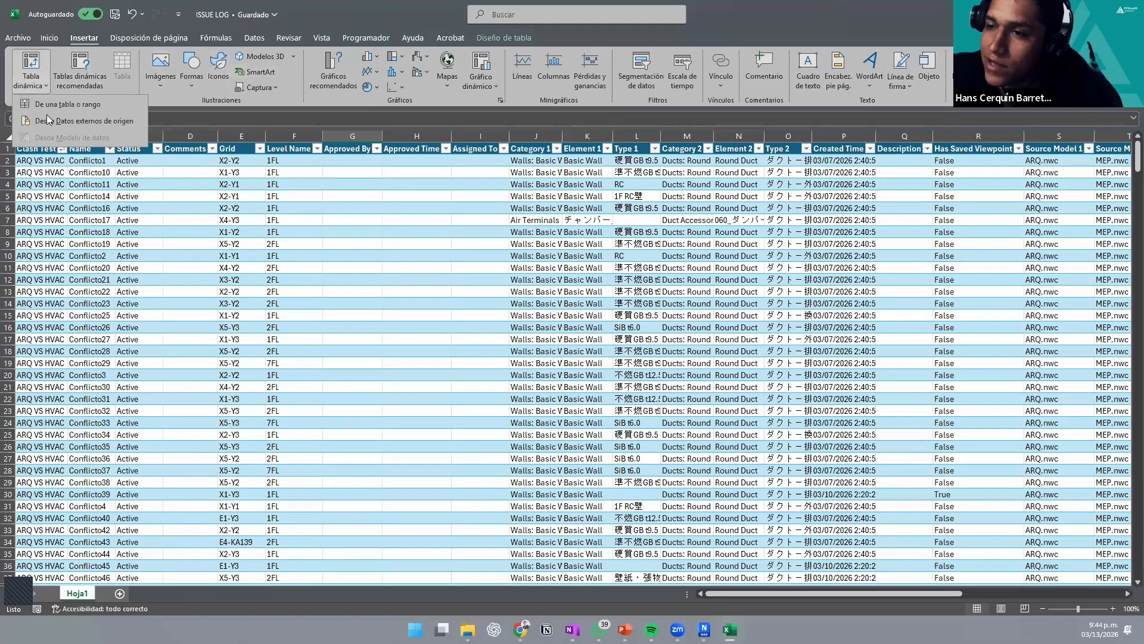
click(89, 102)
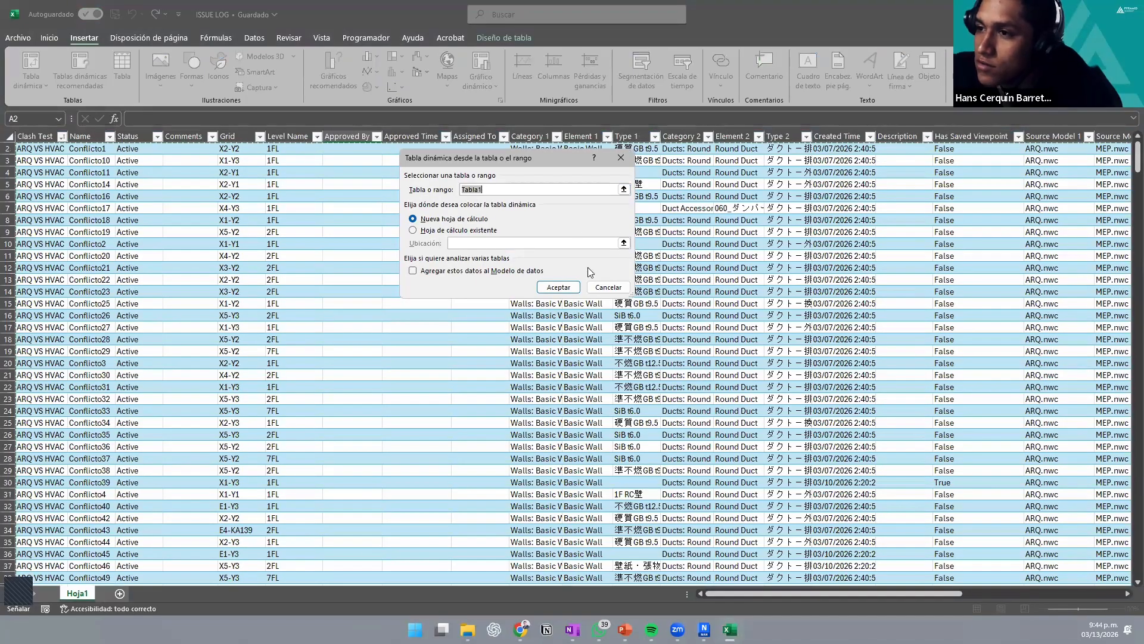
click(458, 230)
click(557, 286)
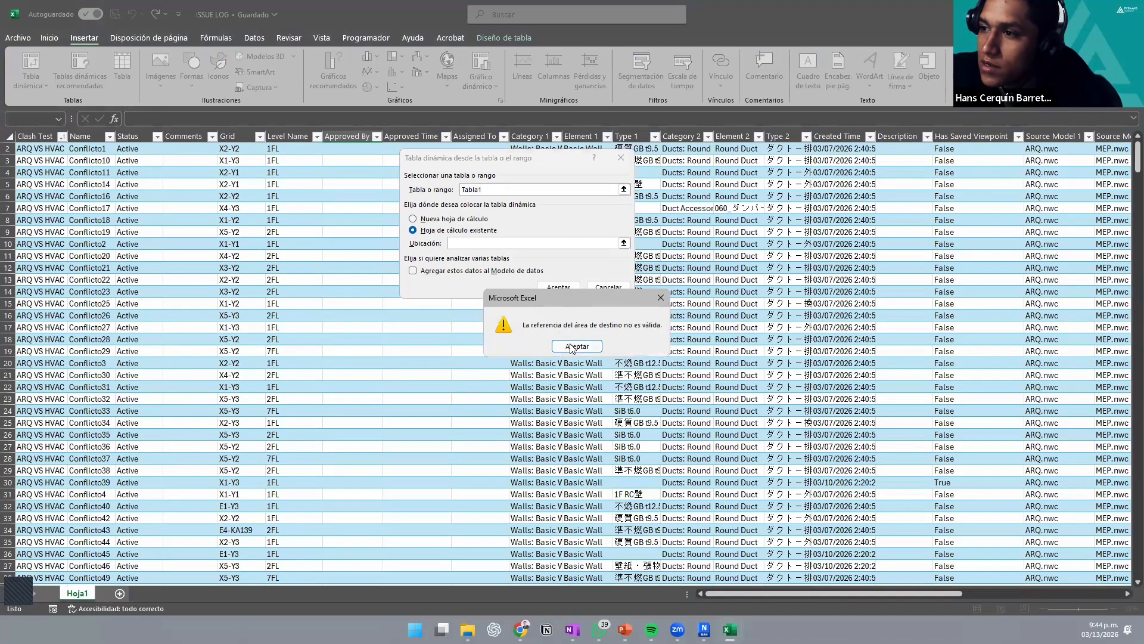
click(571, 346)
click(451, 219)
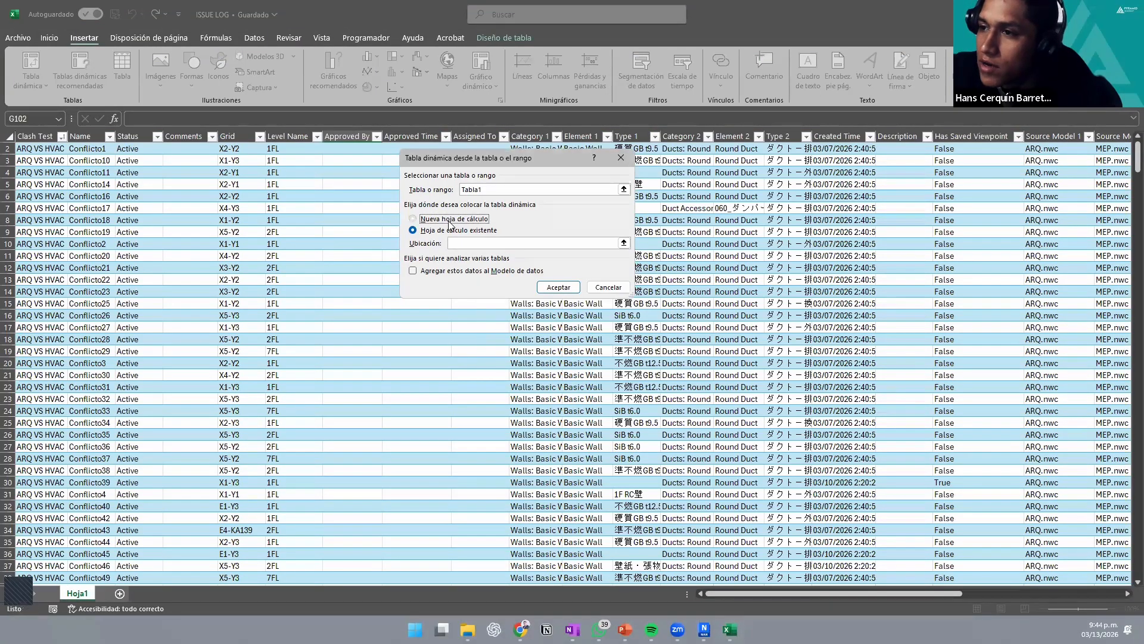
click(548, 288)
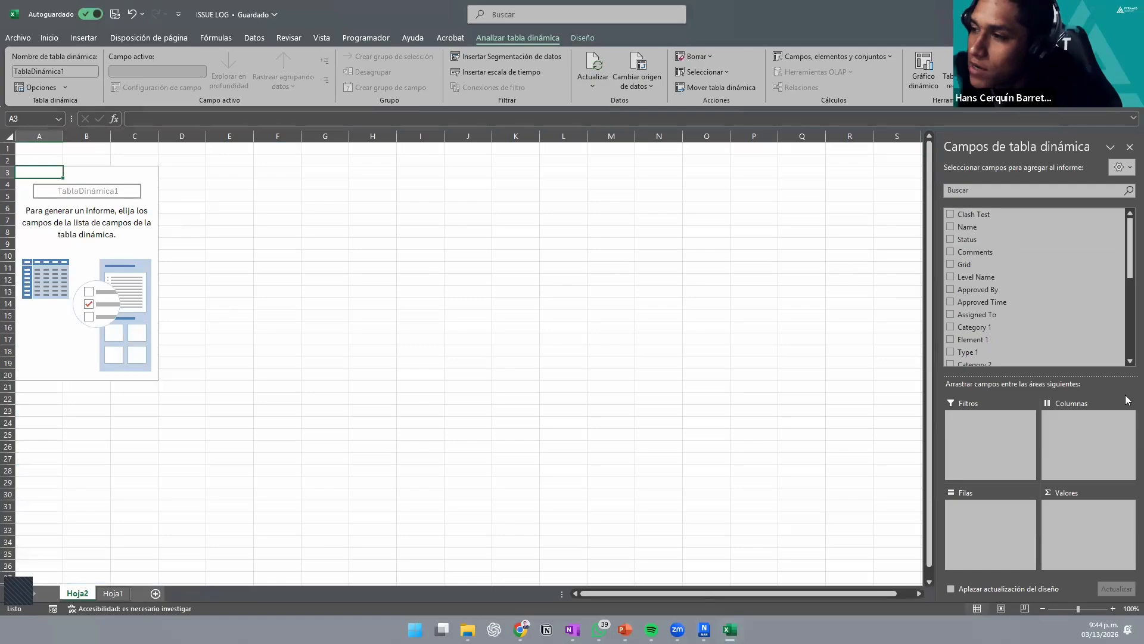
Step: Lay out the pivot table with Clash Test as the row field and Category 1 as the column field
drag(986, 215, 1075, 439)
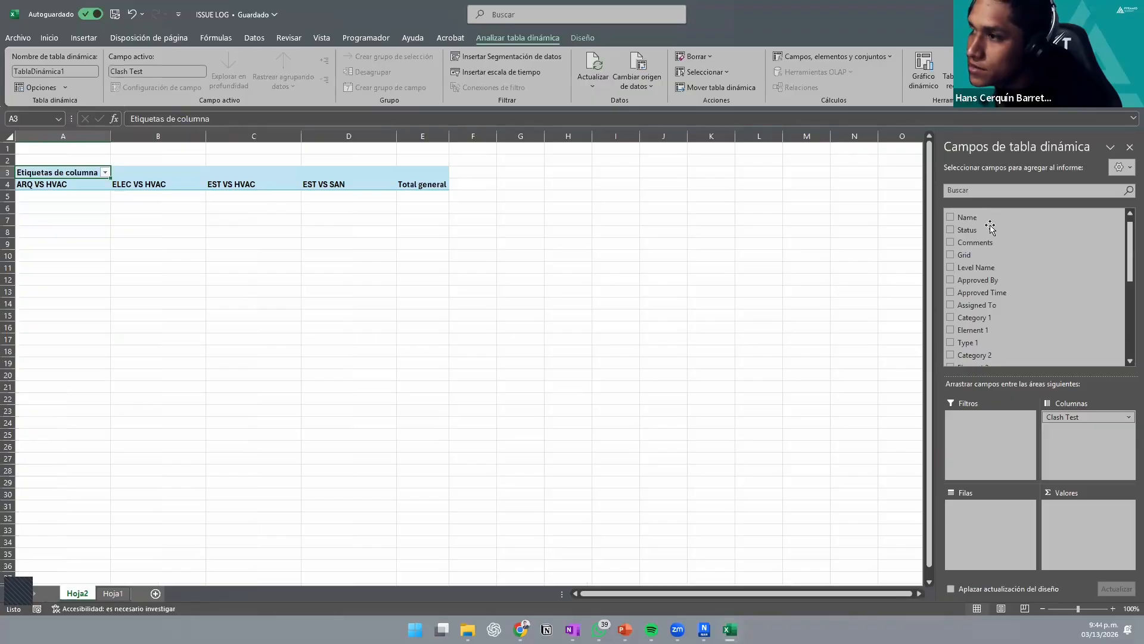
scroll(996, 276, down, 1)
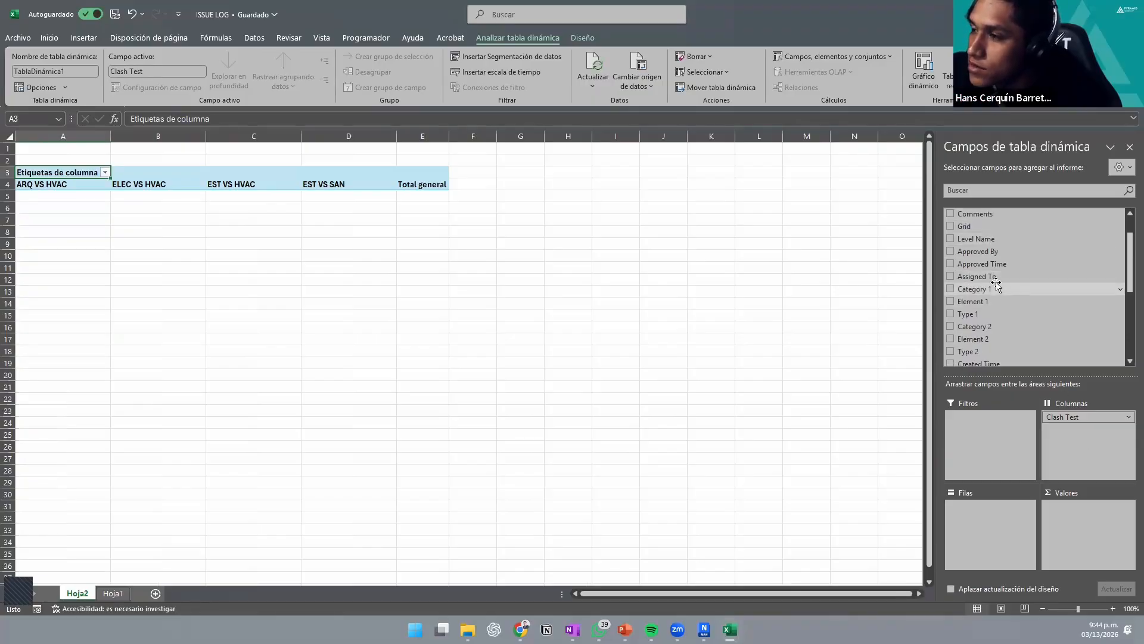
drag(996, 288, 1053, 448)
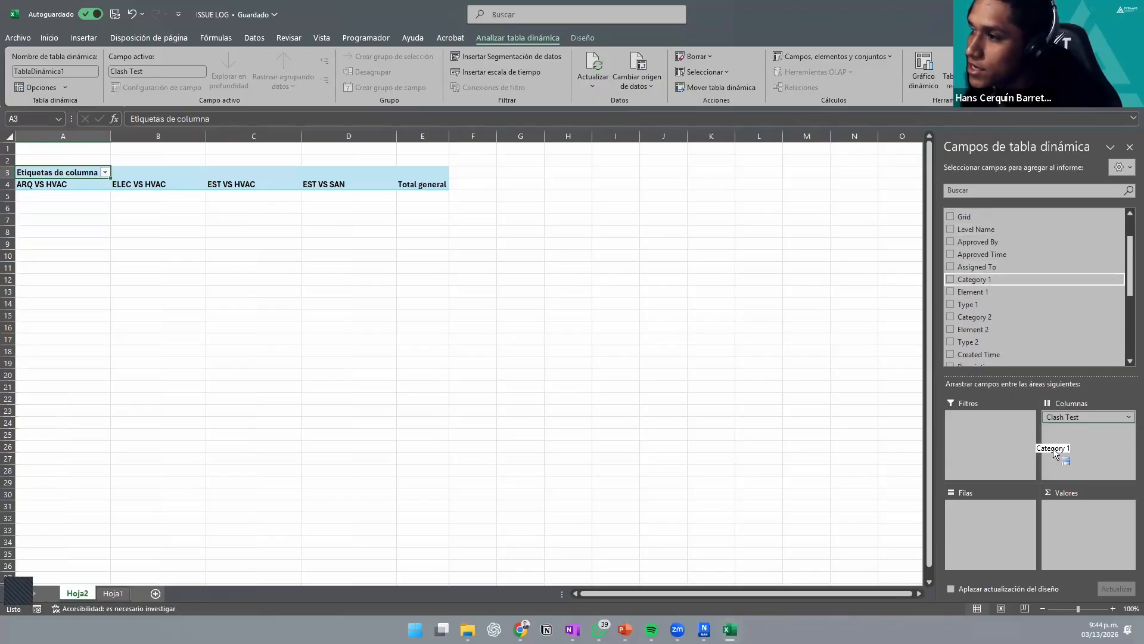
mouse_move(984, 514)
mouse_down()
mouse_move(1086, 421)
mouse_move(993, 514)
mouse_up()
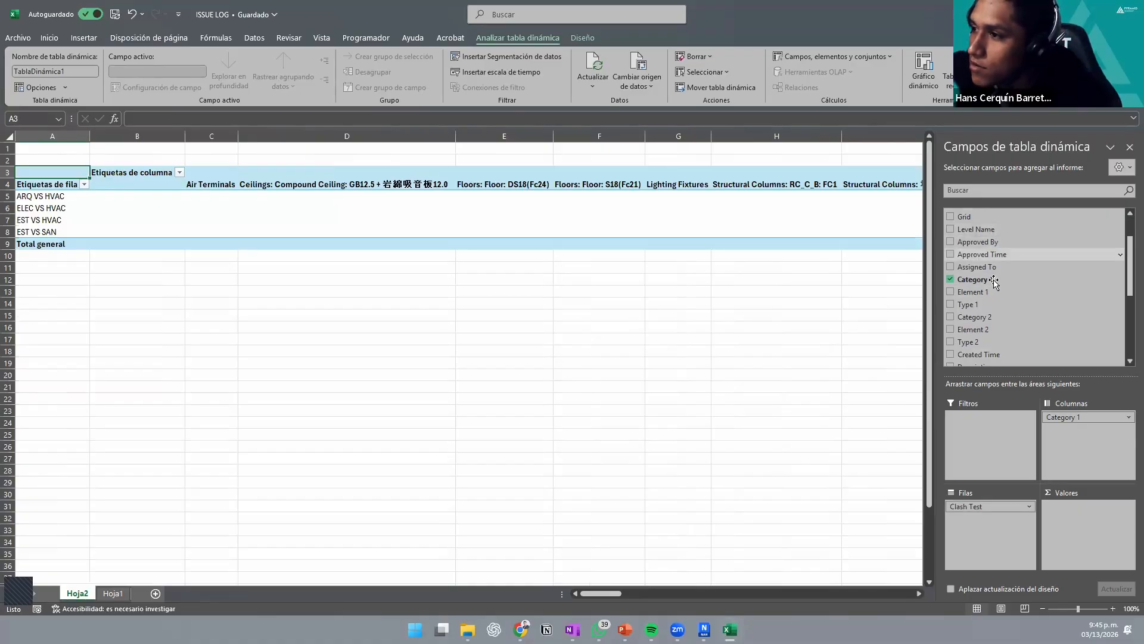
Step: Add a count of Name to the pivot table's values and remove Category 1 from its columns
scroll(979, 262, up, 1)
scroll(979, 262, up, 1)
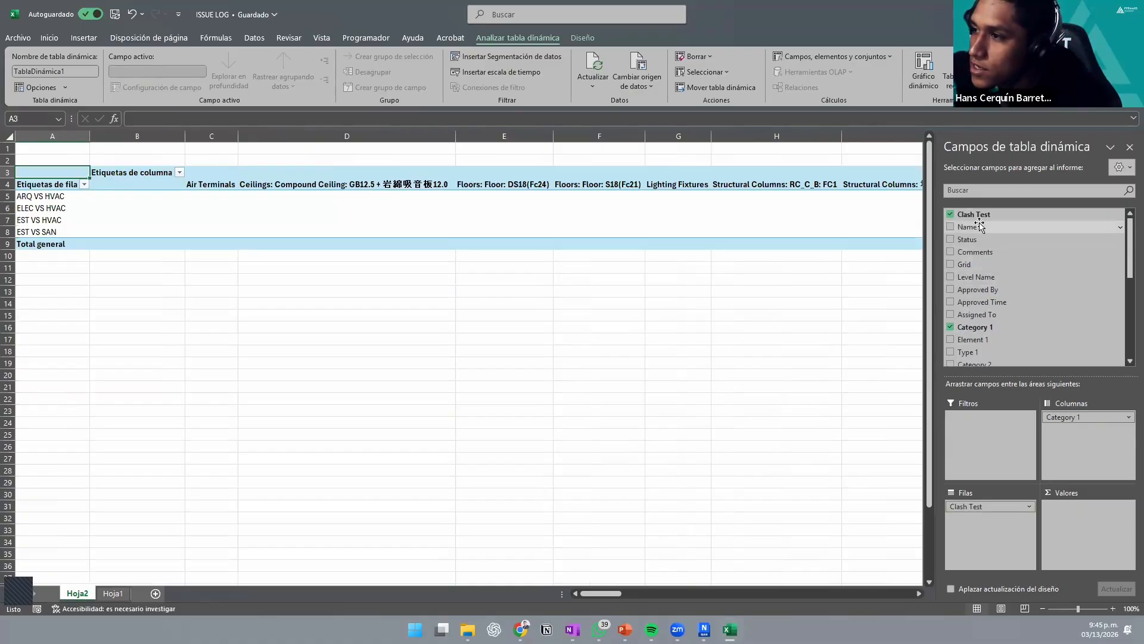
drag(969, 227, 1065, 515)
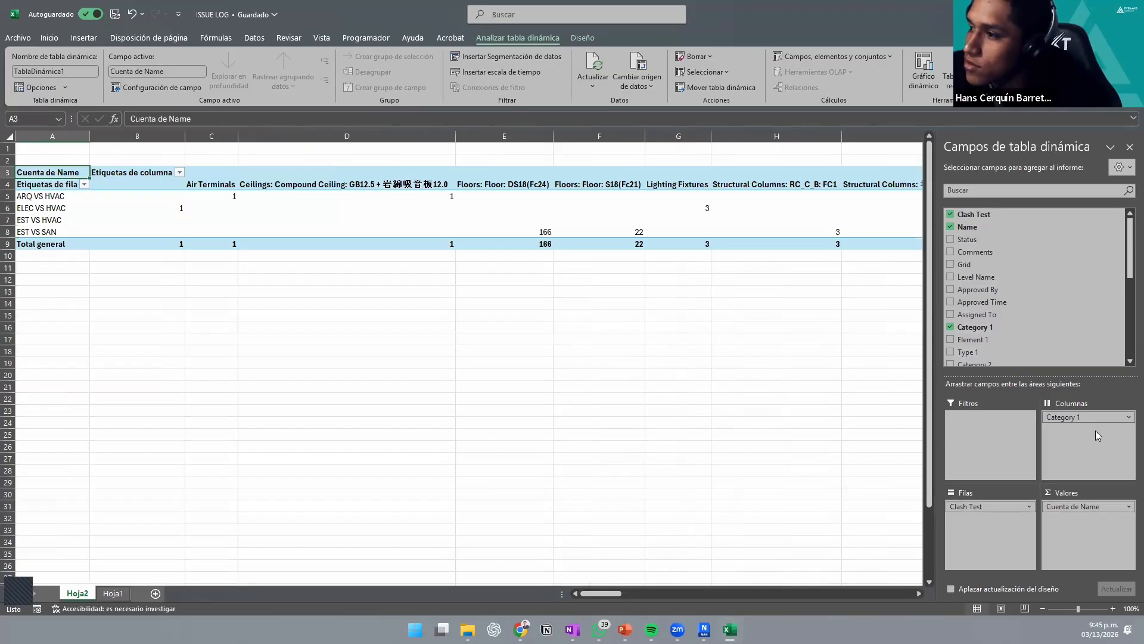
drag(1091, 417, 1007, 304)
Step: Add a count of Revit Element 1 ID to the pivot table's values
scroll(990, 292, down, 1)
scroll(990, 292, down, 5)
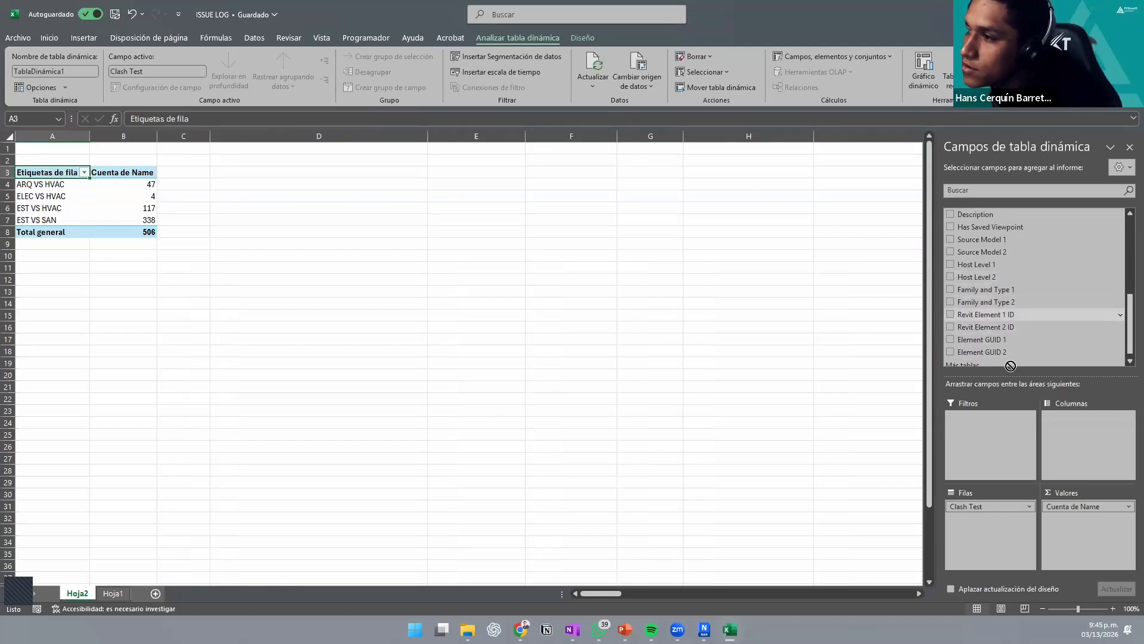
drag(983, 314, 1062, 481)
drag(1080, 525, 1080, 524)
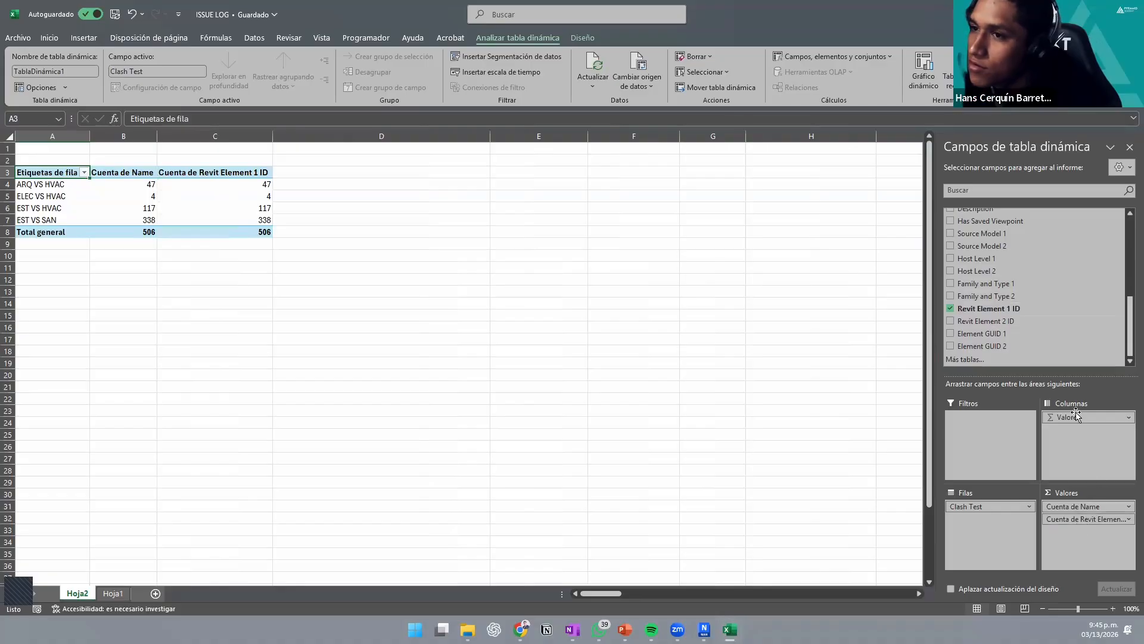
Step: Add Status as a report filter of the pivot table
scroll(1003, 298, up, 1)
scroll(1004, 298, up, 5)
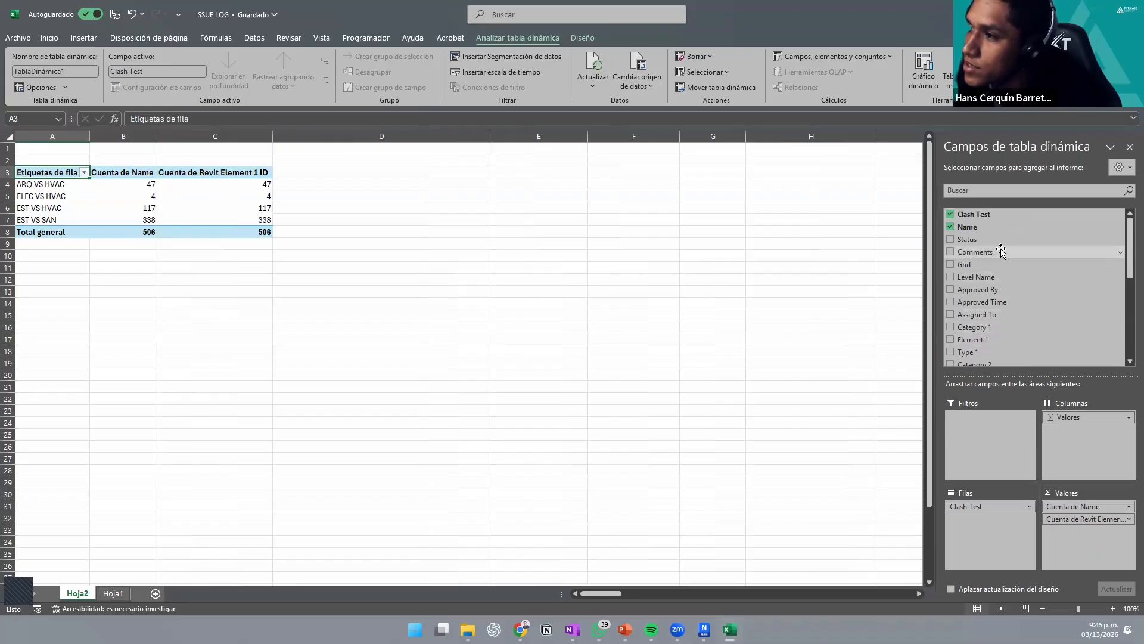
drag(968, 242, 1000, 431)
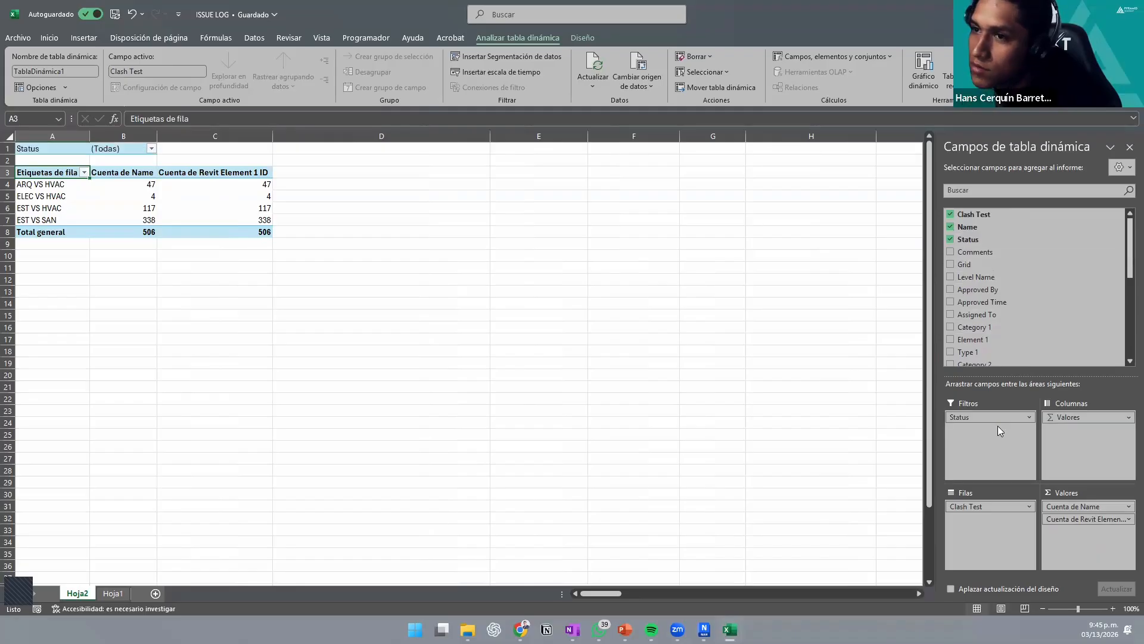
Step: Filter the pivot table by Status to only the Active clashes
click(151, 149)
click(43, 192)
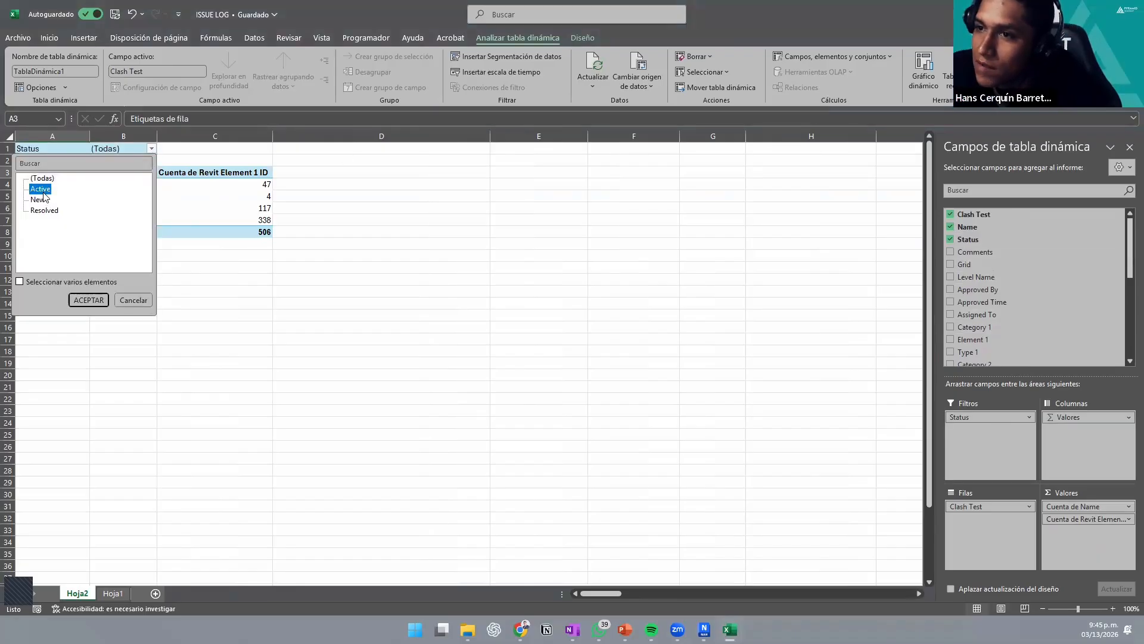
click(87, 300)
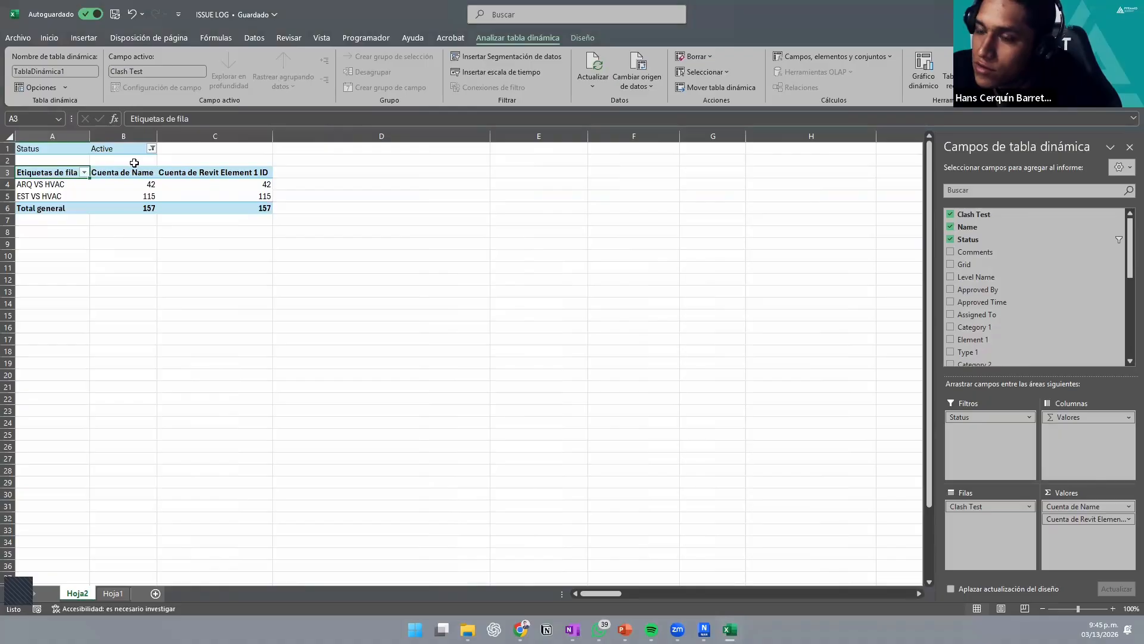
click(151, 149)
click(151, 149)
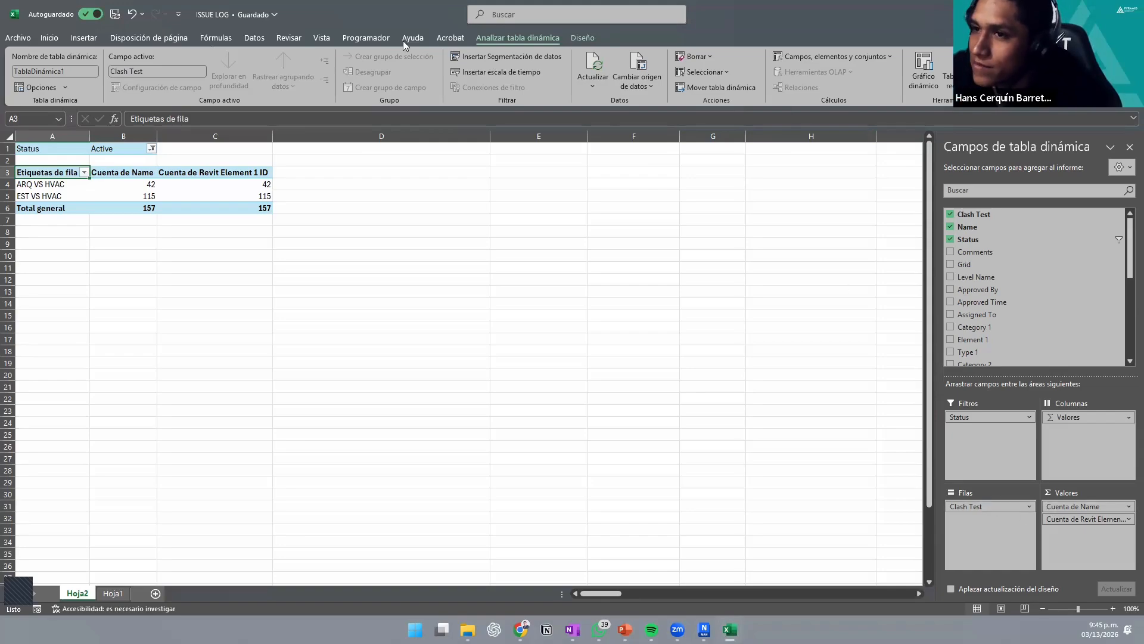
Step: Reset the pivot table's Status filter to (Todas)
click(151, 148)
click(50, 179)
click(88, 300)
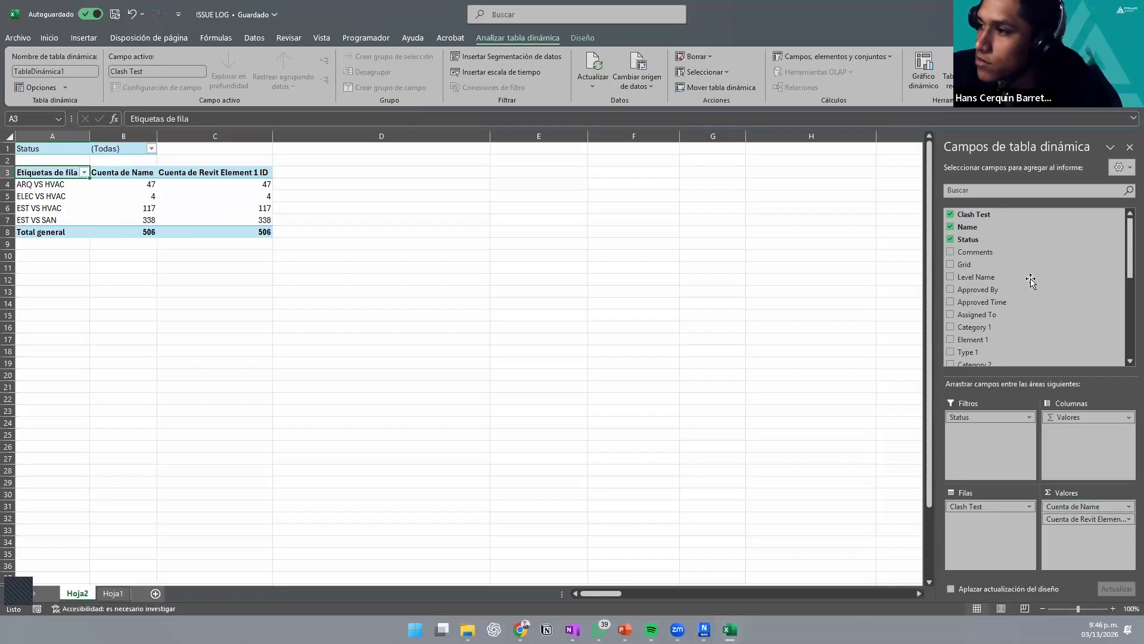
Step: Remove the count of Name from the pivot table's values
drag(1073, 507, 1031, 281)
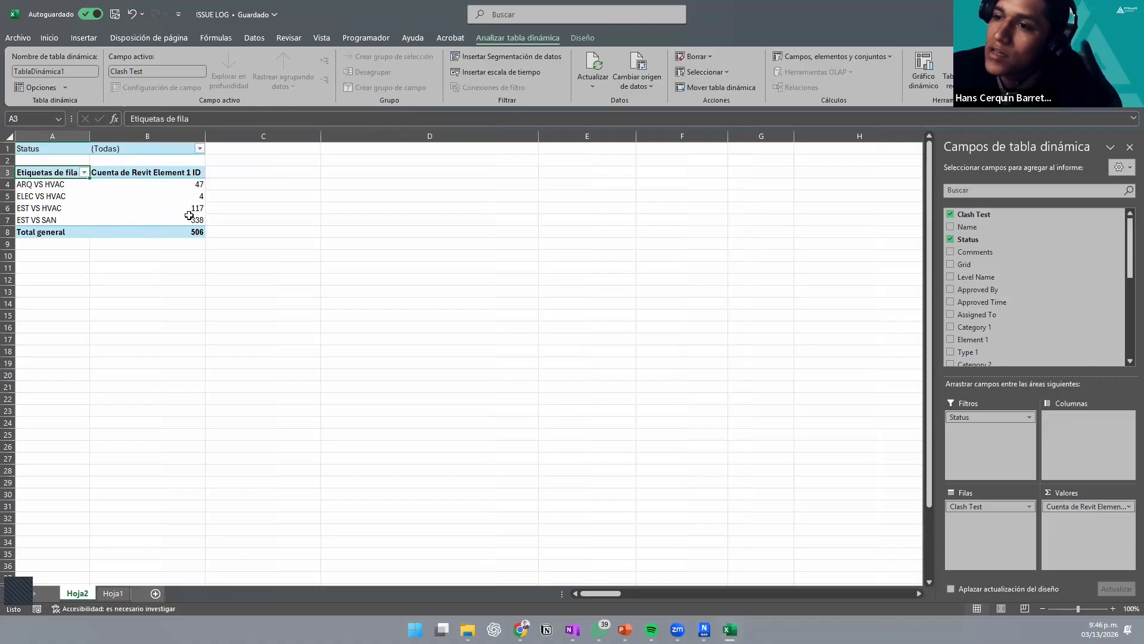
drag(190, 232, 185, 186)
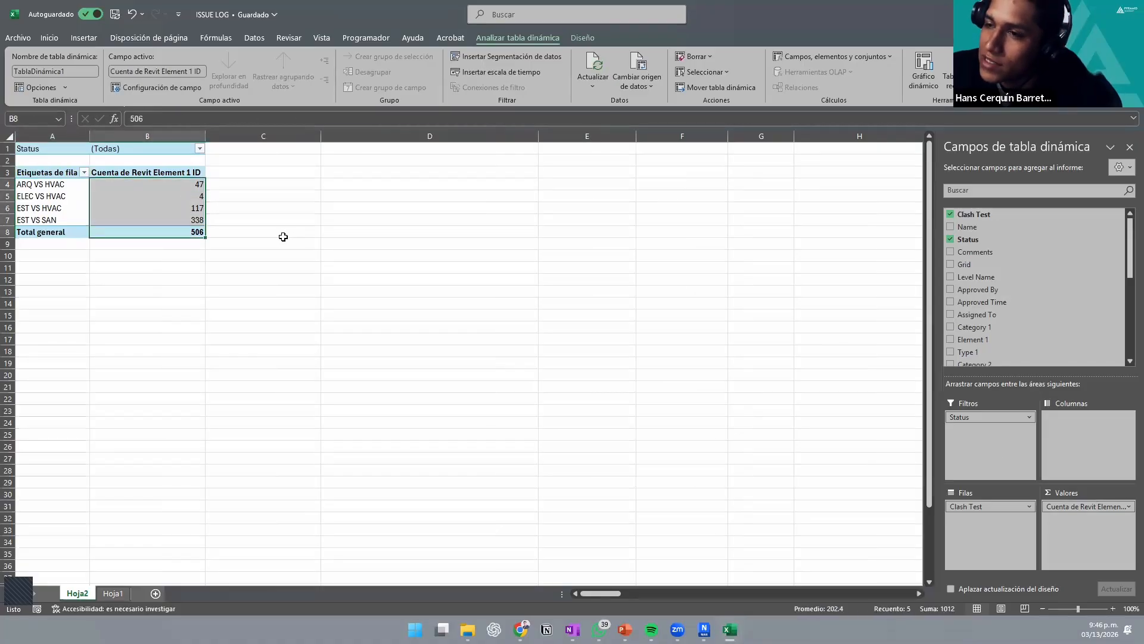
click(281, 236)
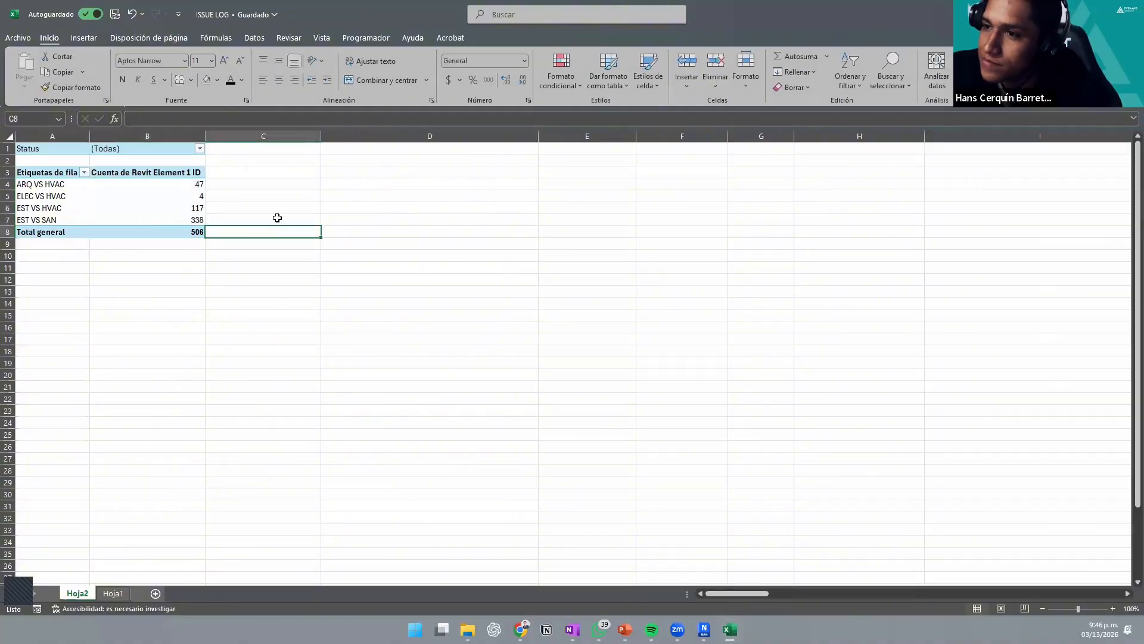
click(176, 196)
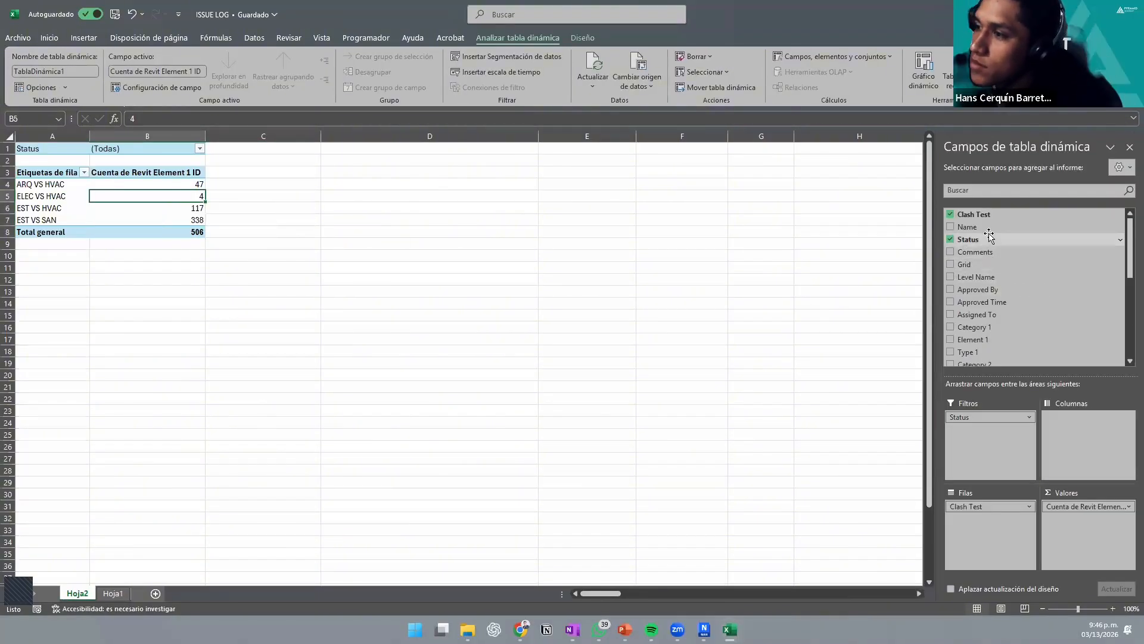
Step: Try Element 1 as the pivot table's column field and remove it again
scroll(1000, 269, down, 1)
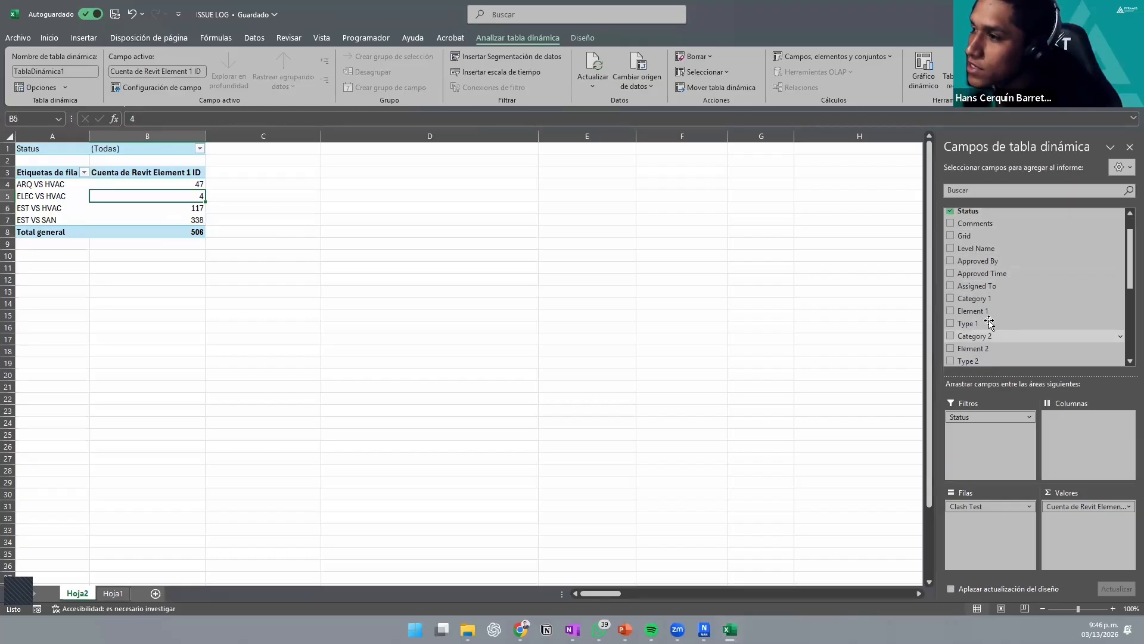
scroll(977, 301, down, 1)
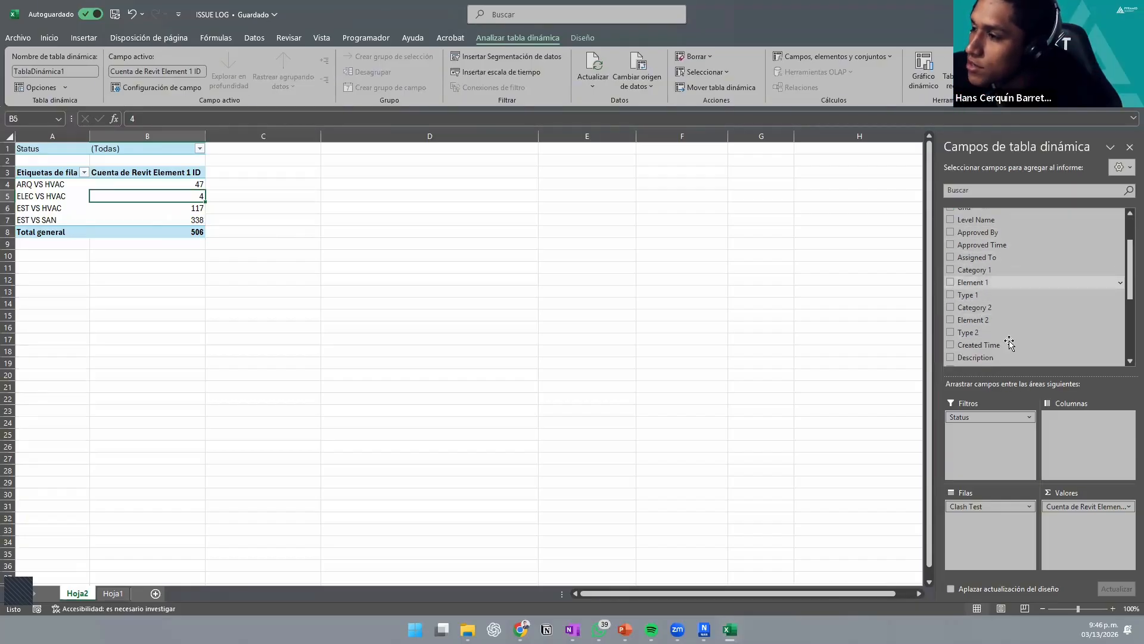
drag(974, 283, 1089, 433)
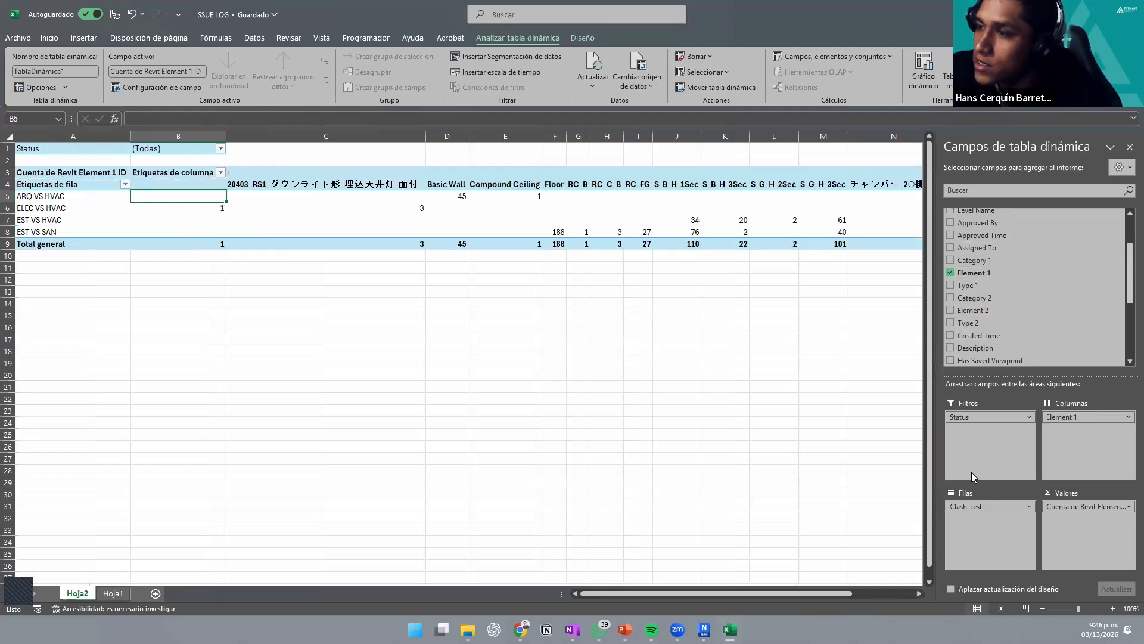
drag(746, 585, 859, 586)
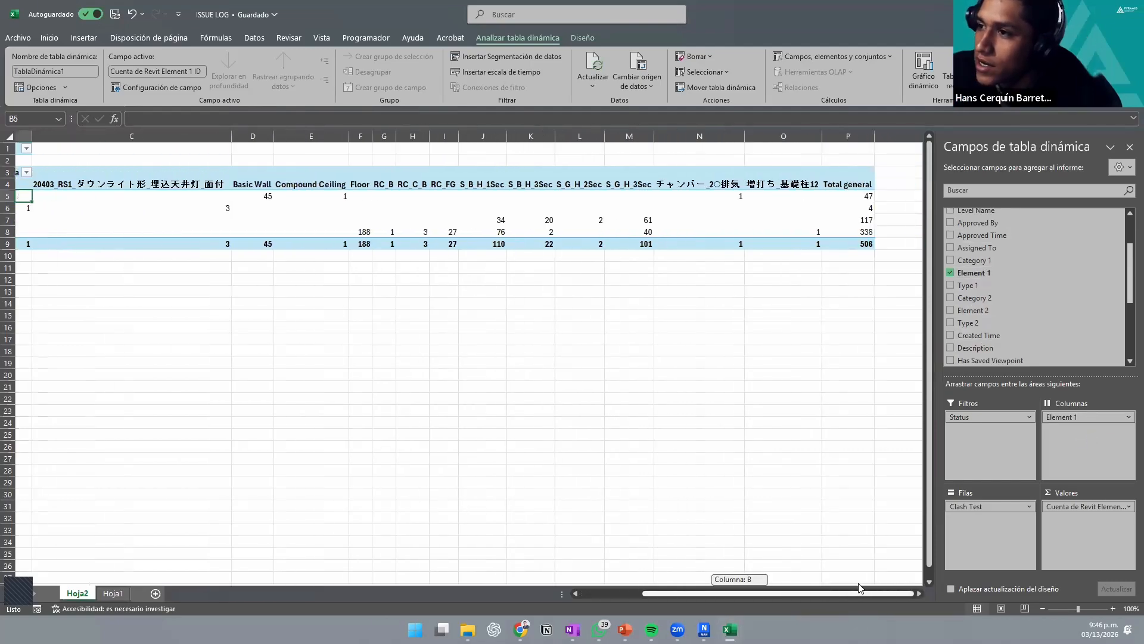
drag(733, 571, 1125, 561)
drag(1095, 419, 1013, 304)
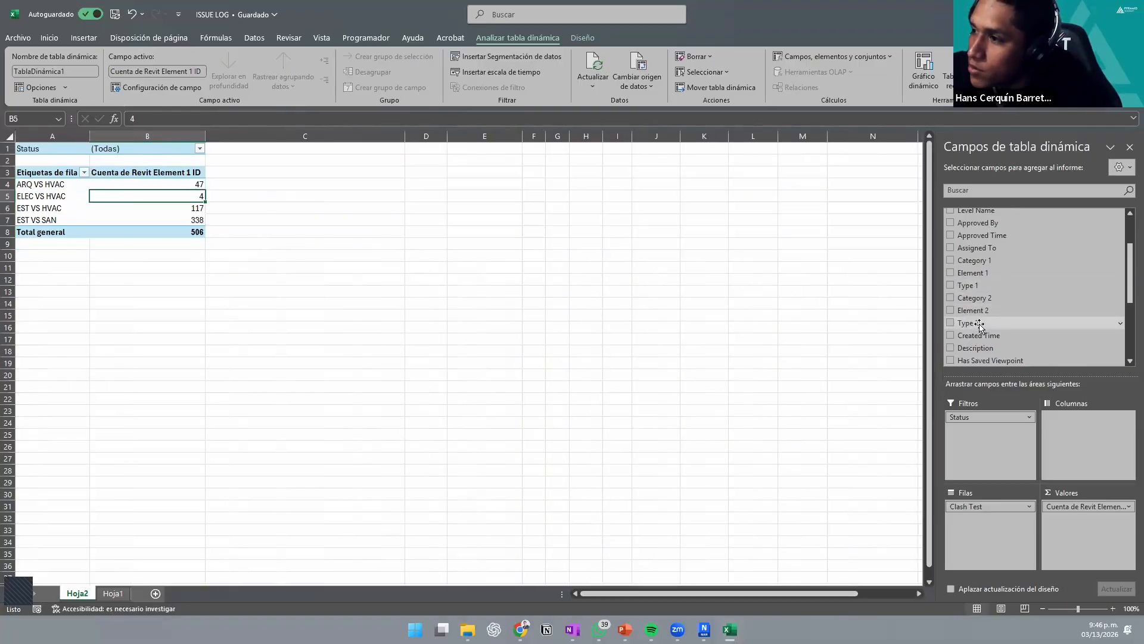
Step: Try Created Time as the pivot table's column field and remove it again
scroll(979, 325, down, 1)
drag(987, 279, 1085, 435)
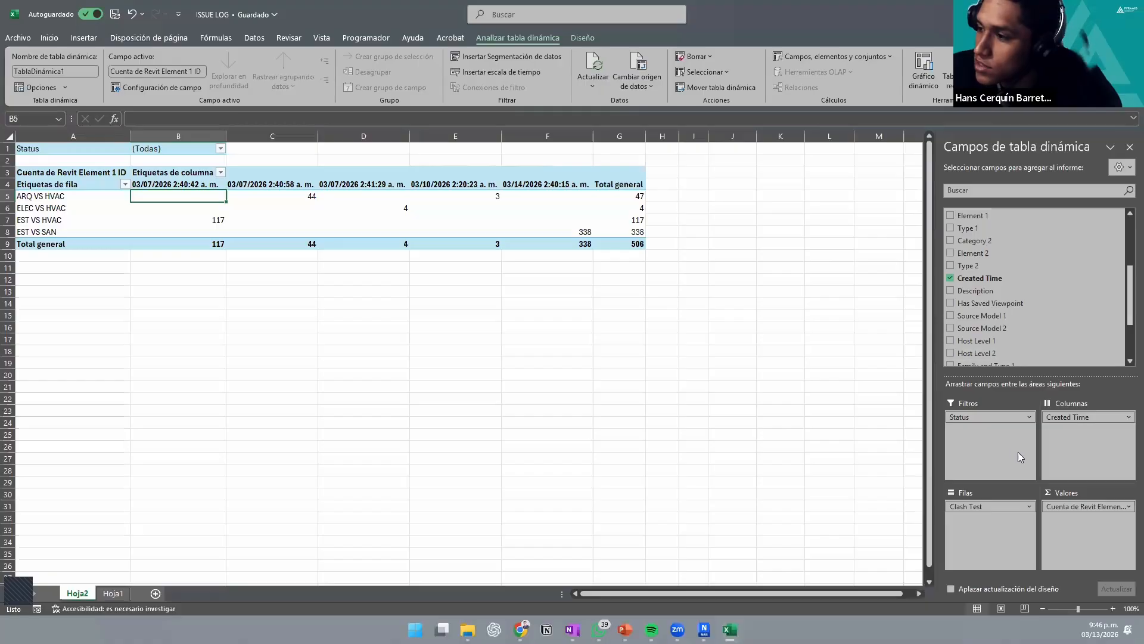
click(951, 278)
scroll(1015, 297, down, 2)
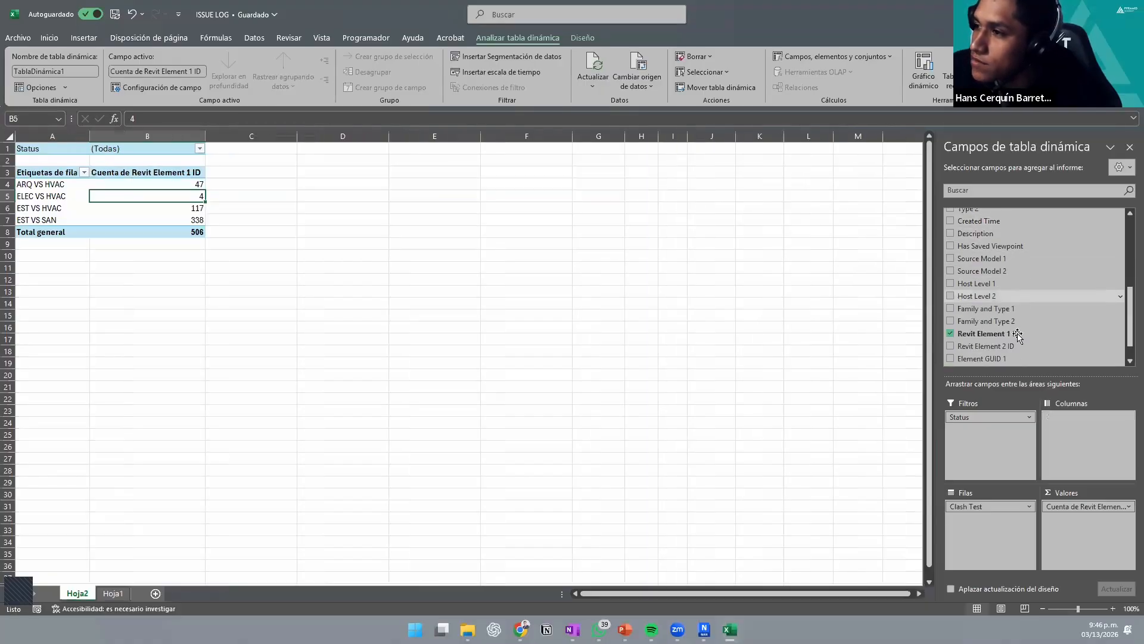
scroll(1015, 325, down, 1)
click(963, 359)
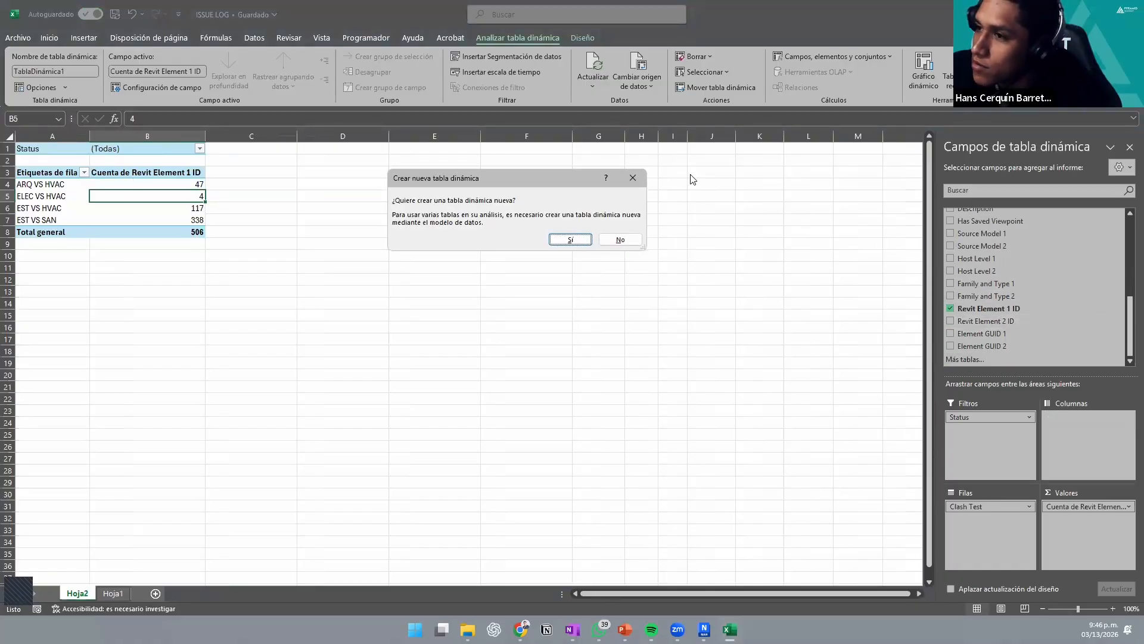
click(633, 178)
scroll(1013, 287, up, 5)
scroll(968, 260, up, 1)
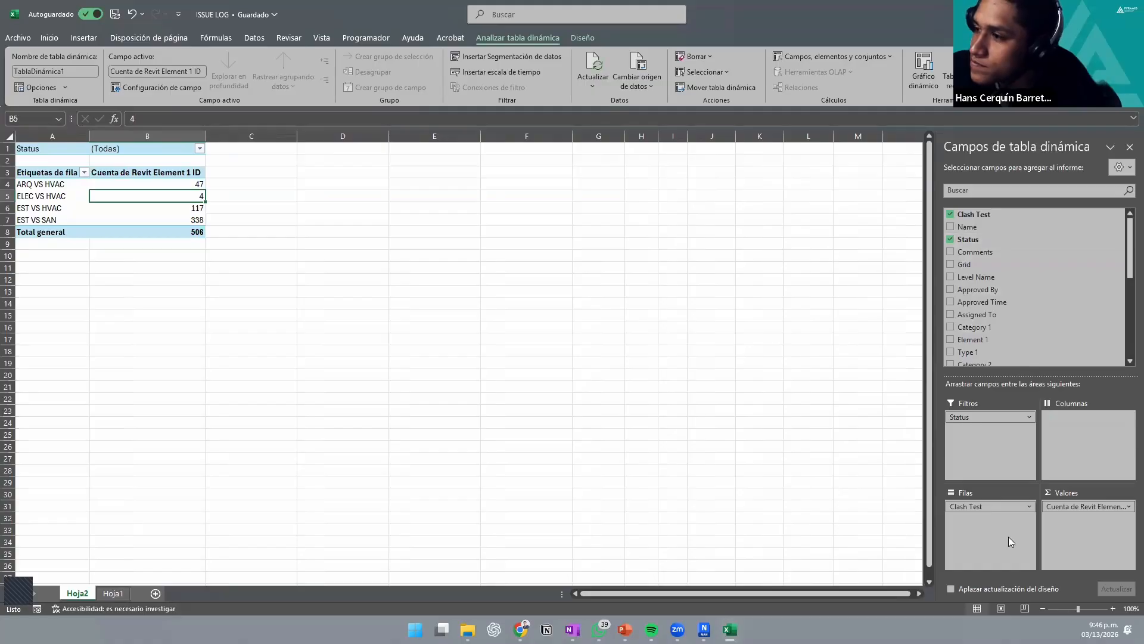
Step: Move Clash Test from the pivot table's rows to its columns and remove the count of Revit Element 1 ID
drag(997, 505, 1091, 428)
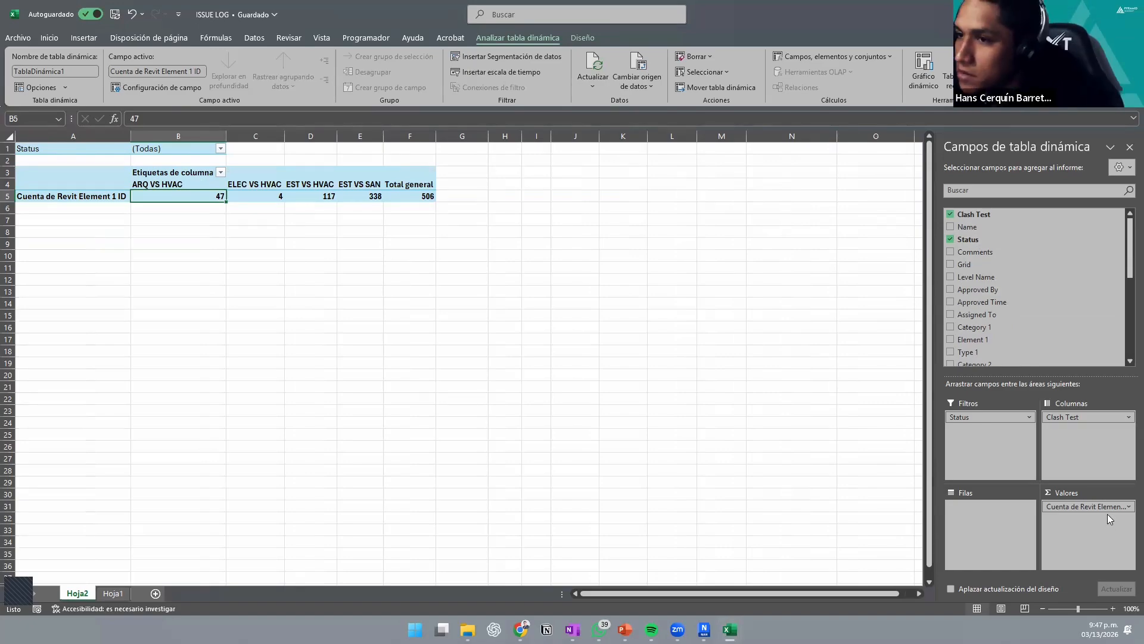
drag(1107, 513, 1038, 288)
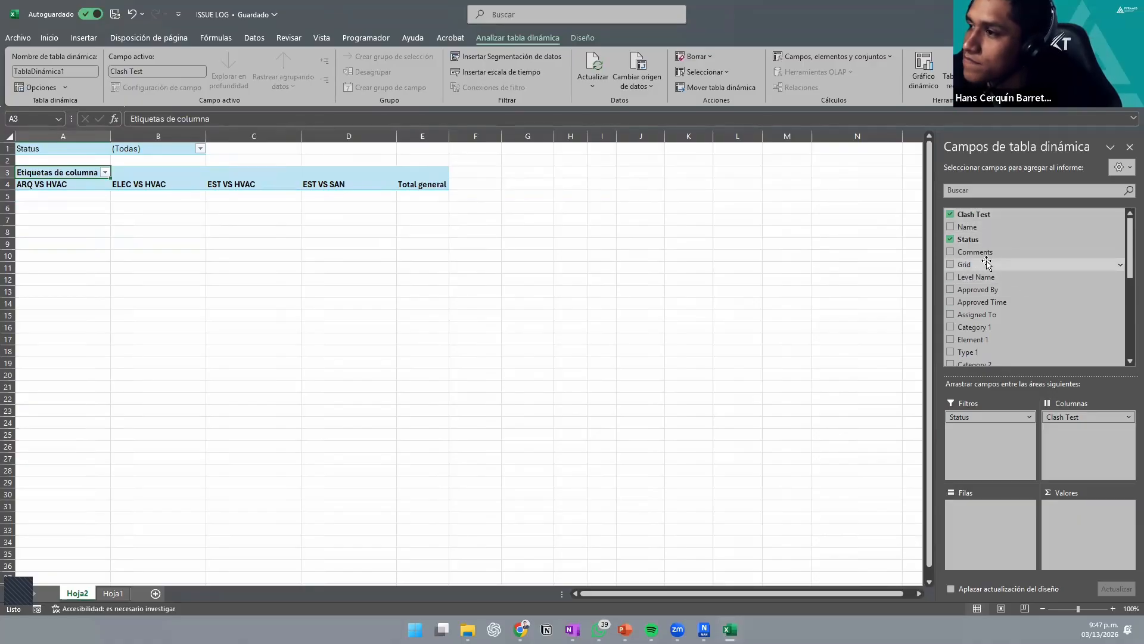
Step: Add Grid as the pivot table's row field and a count of Category 1 to its values
drag(985, 266, 973, 509)
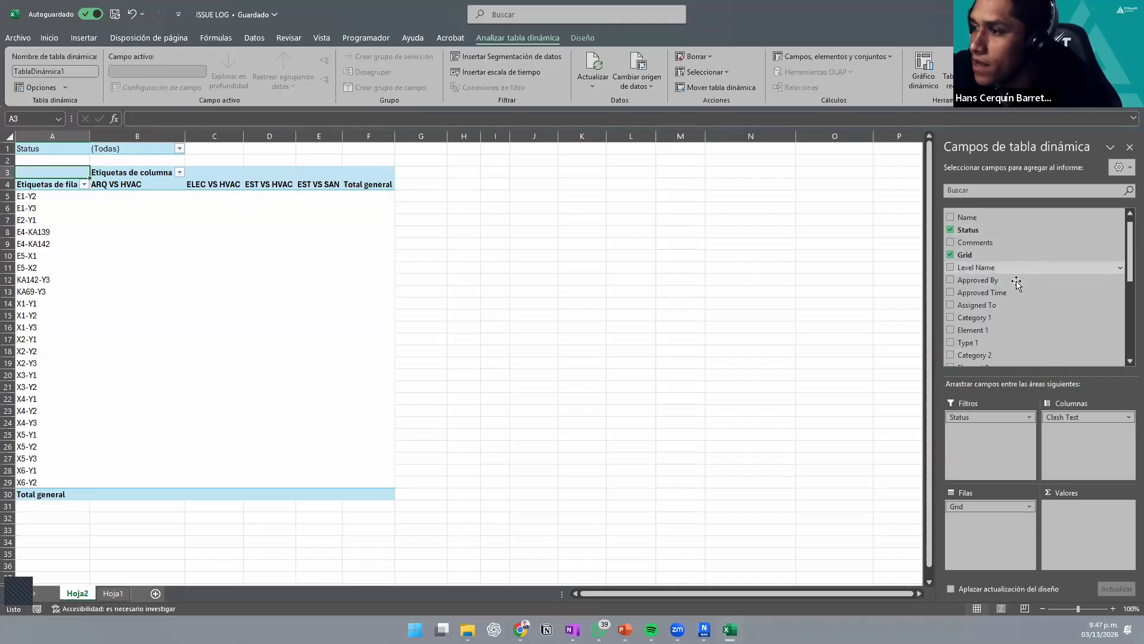
scroll(996, 282, down, 1)
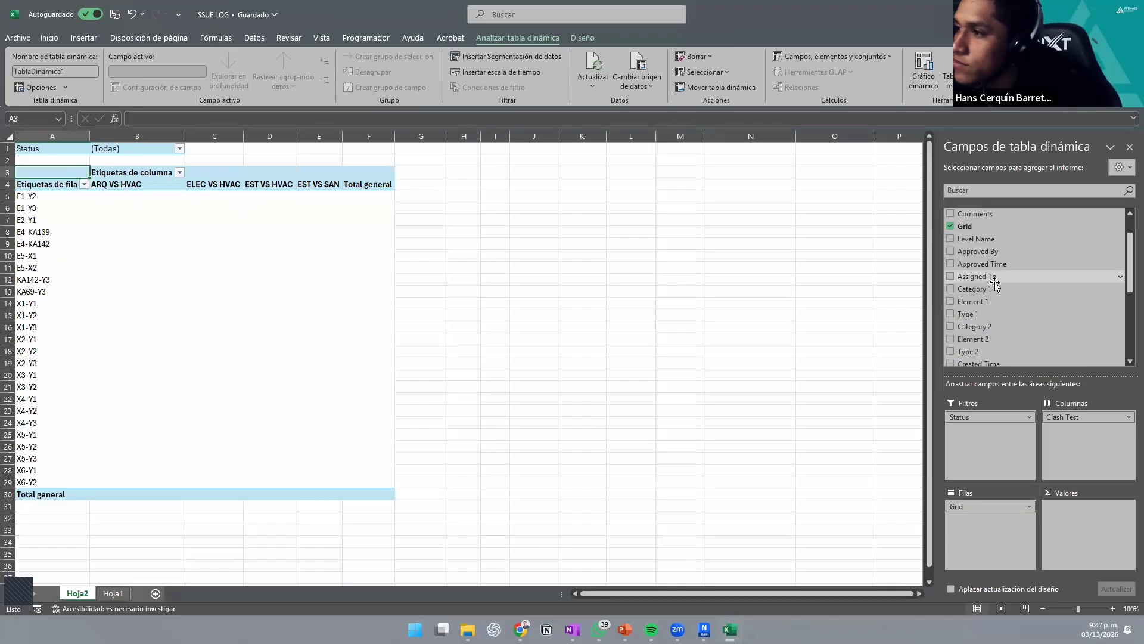
drag(988, 290, 1066, 509)
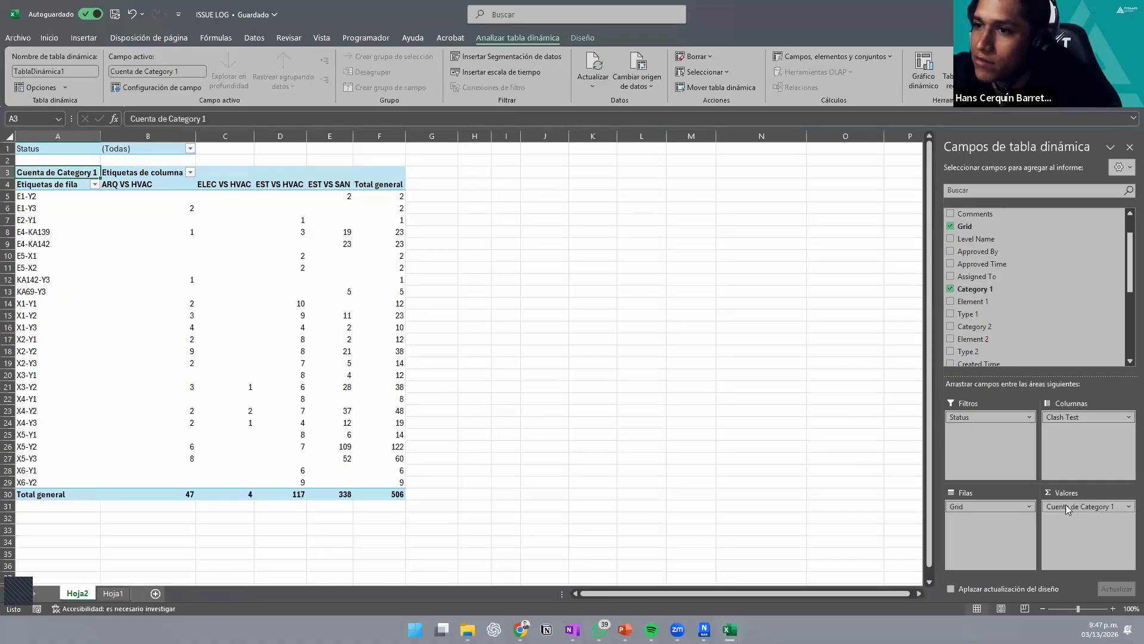
Step: Nest Category 1 under Grid in the pivot table's rows and add the count of Category 1 back to its values
drag(1099, 511, 975, 522)
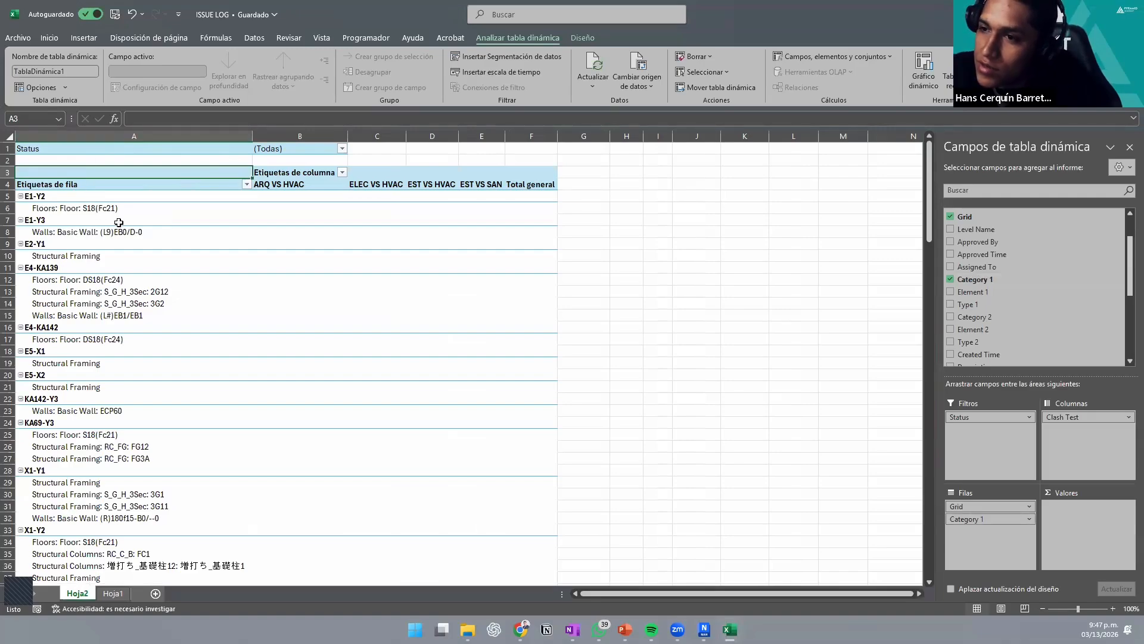
scroll(118, 225, down, 1)
scroll(115, 245, down, 3)
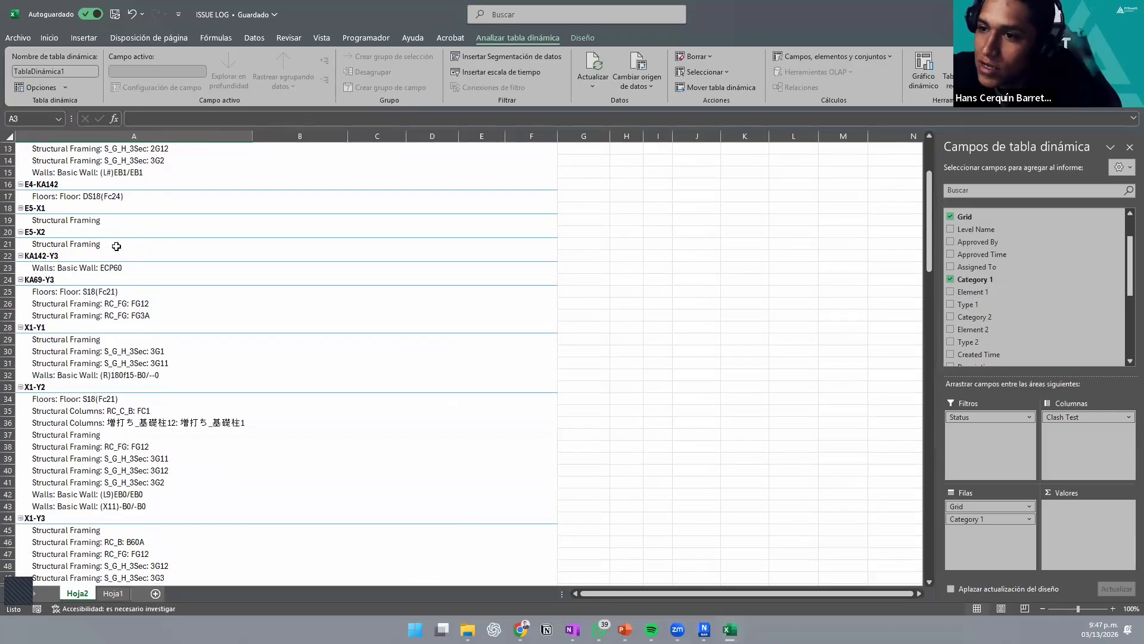
scroll(163, 284, up, 4)
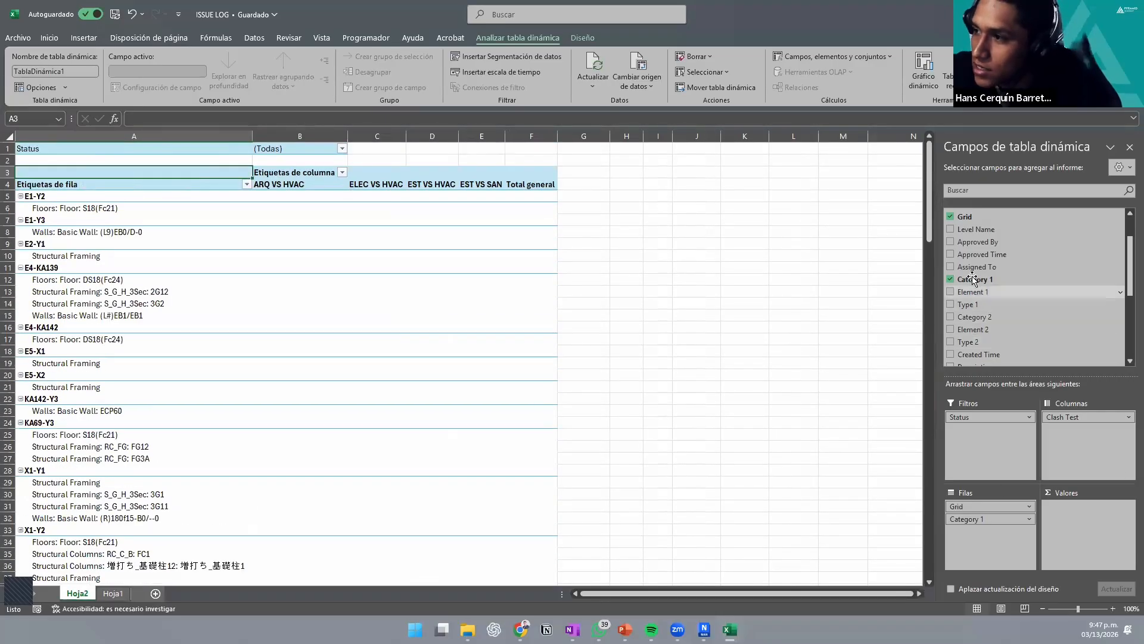
drag(975, 281, 1089, 518)
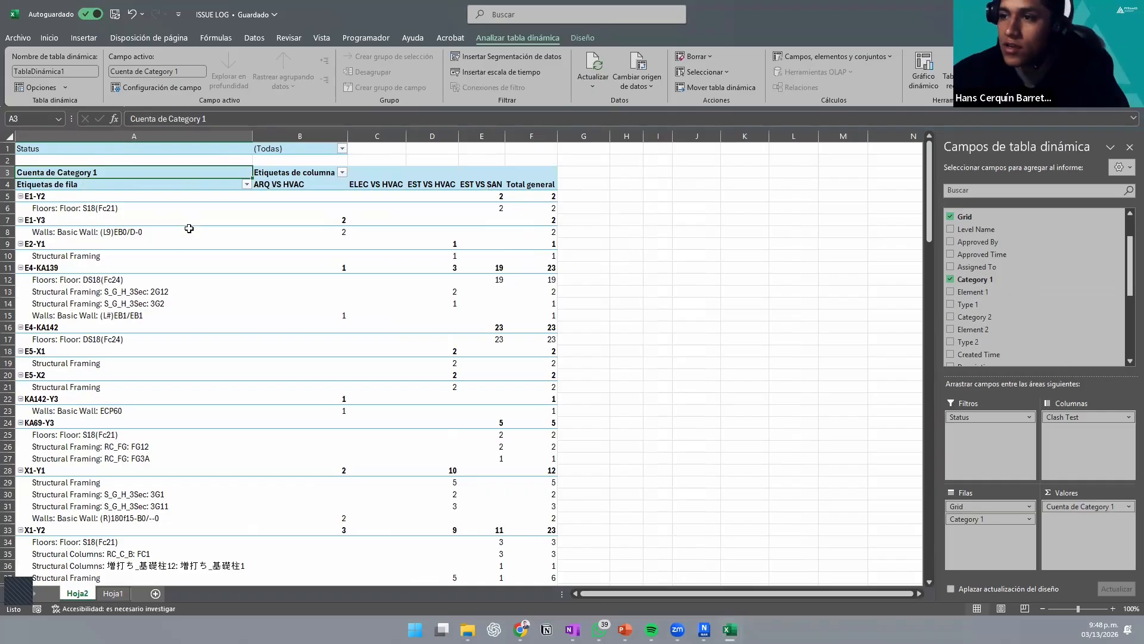
Step: Examine the clash counts by grid and category in the pivot table against the source data on Hoja1
scroll(372, 259, down, 16)
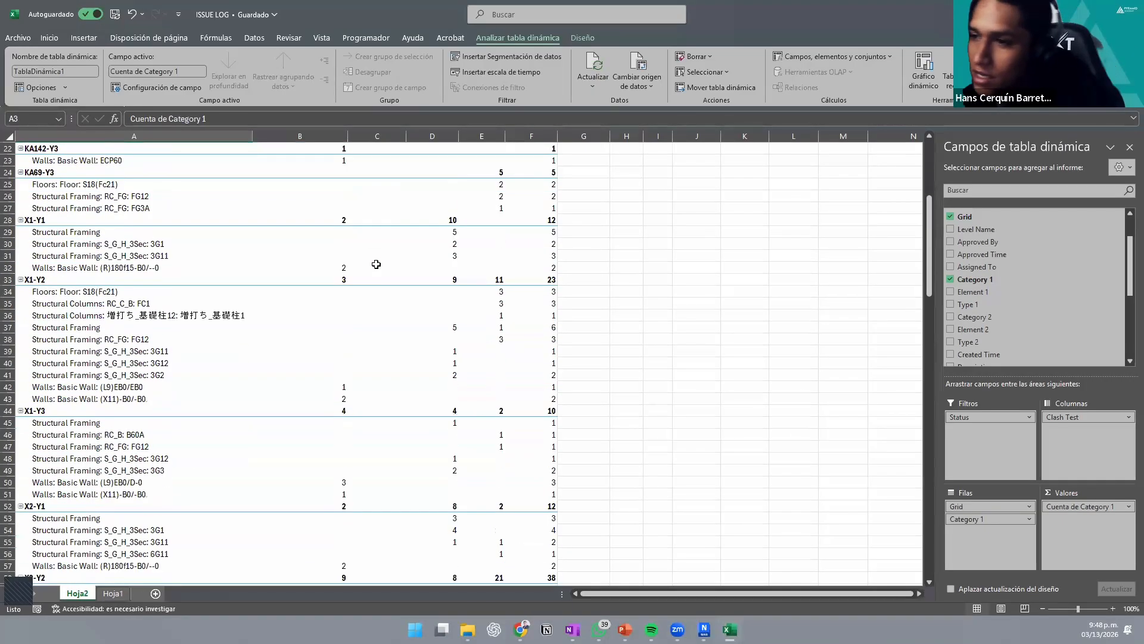
click(105, 595)
scroll(389, 348, up, 1)
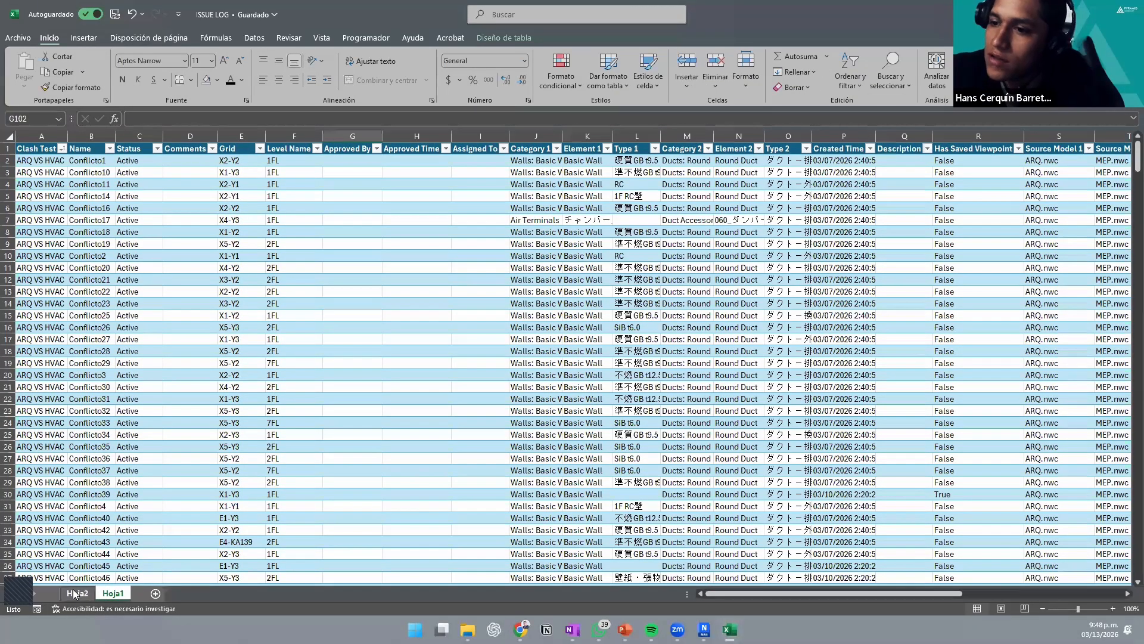
key(ctrl+Page_Up)
scroll(505, 250, up, 16)
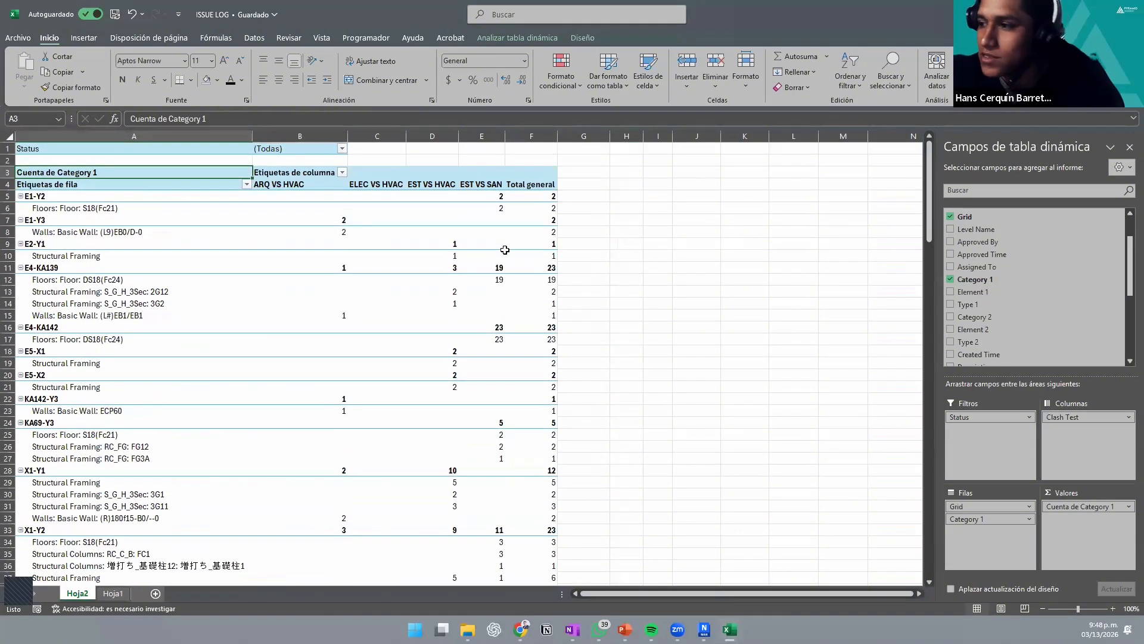
scroll(462, 267, down, 6)
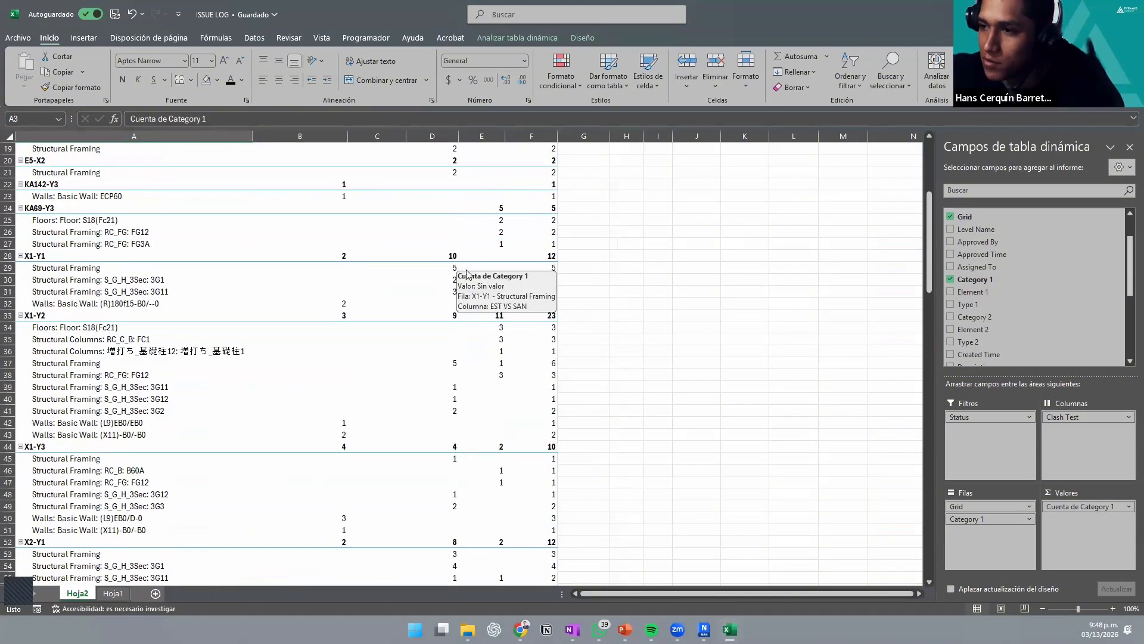
mouse_move(512, 292)
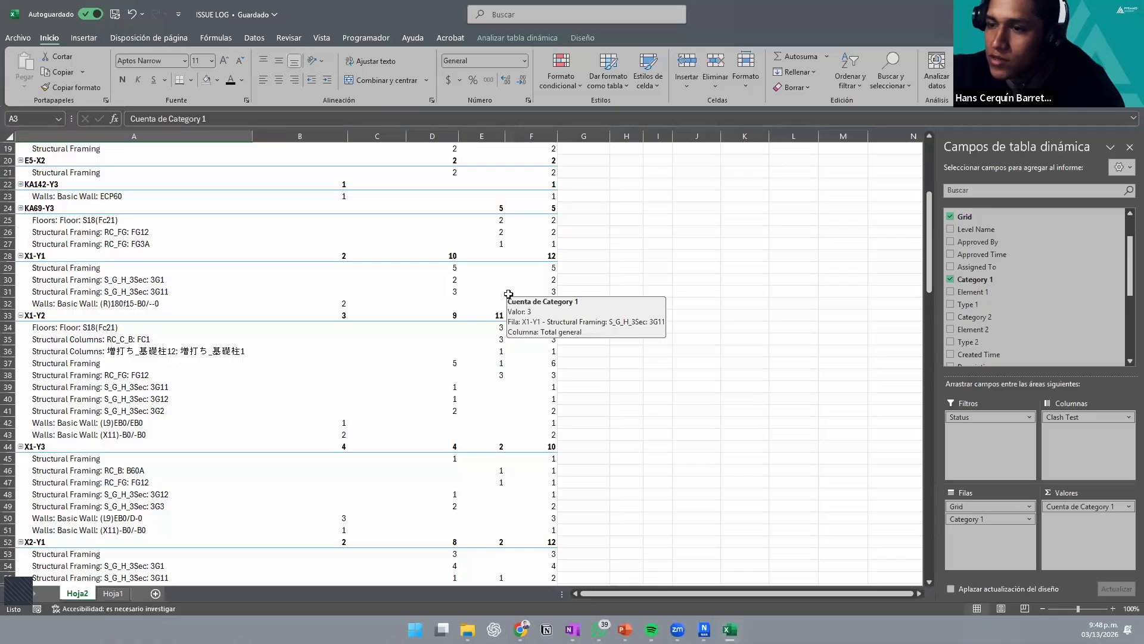
mouse_move(537, 337)
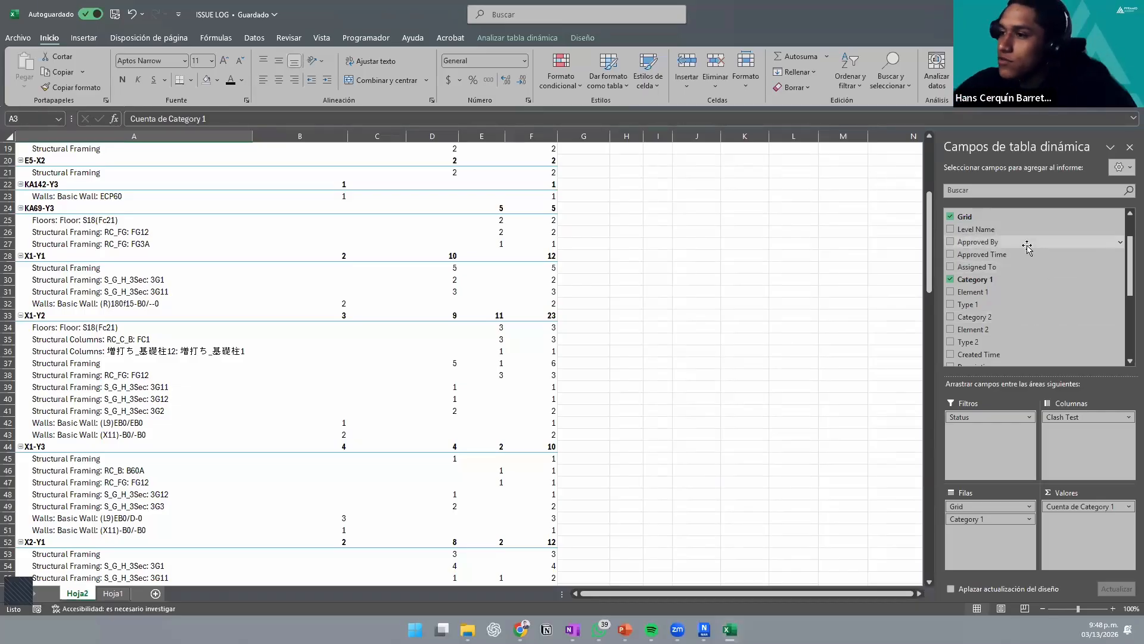
Step: Replace Clash Test with Name as the pivot table's column field
scroll(1078, 291, up, 2)
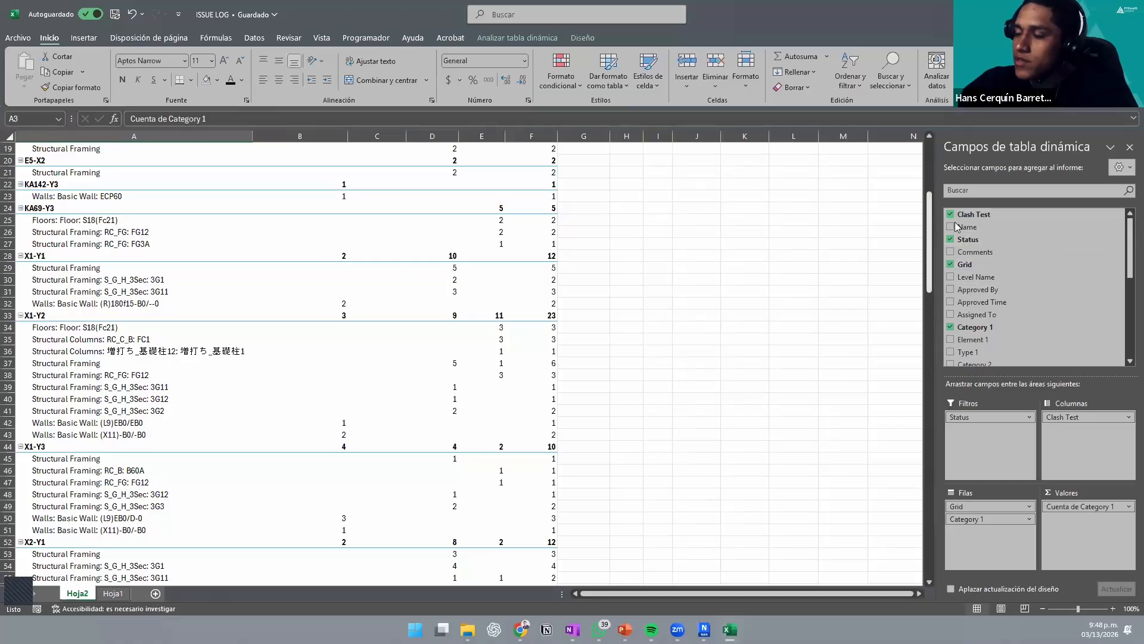
drag(968, 227, 1067, 434)
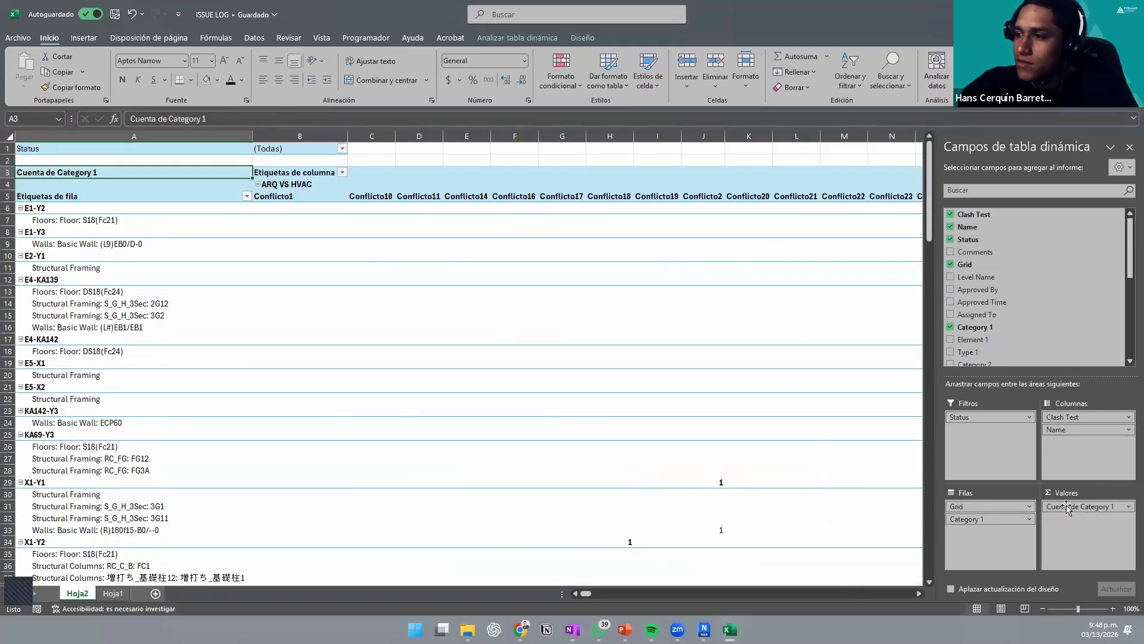
click(951, 214)
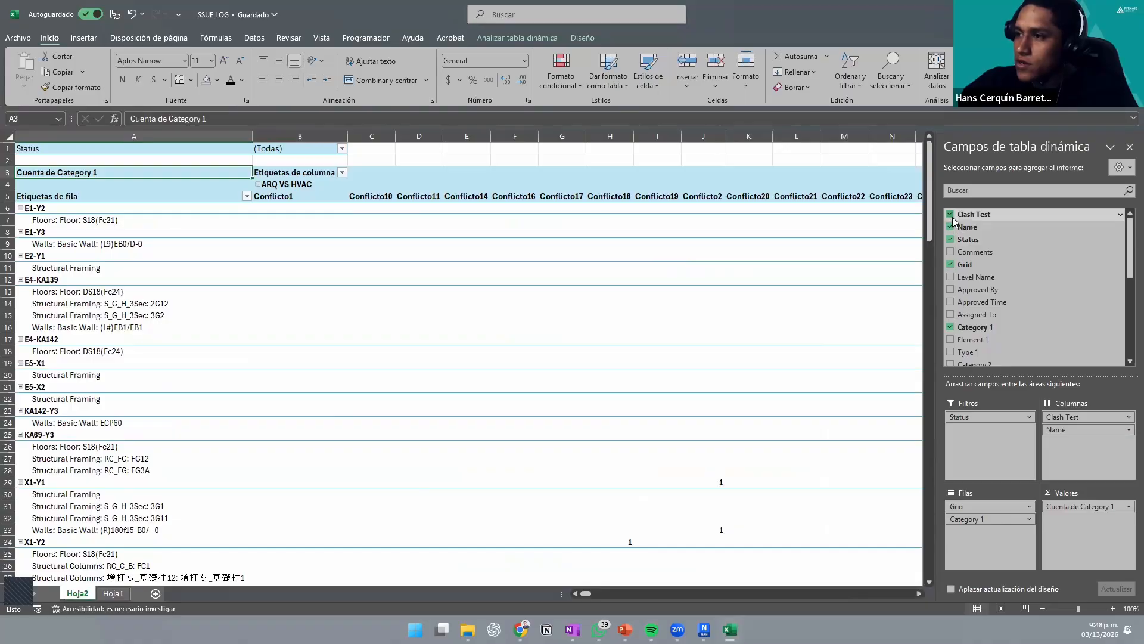
Step: Remove Clash Test, Name, Status, Grid and Category 1 from the pivot table to empty its layout
click(950, 227)
click(951, 239)
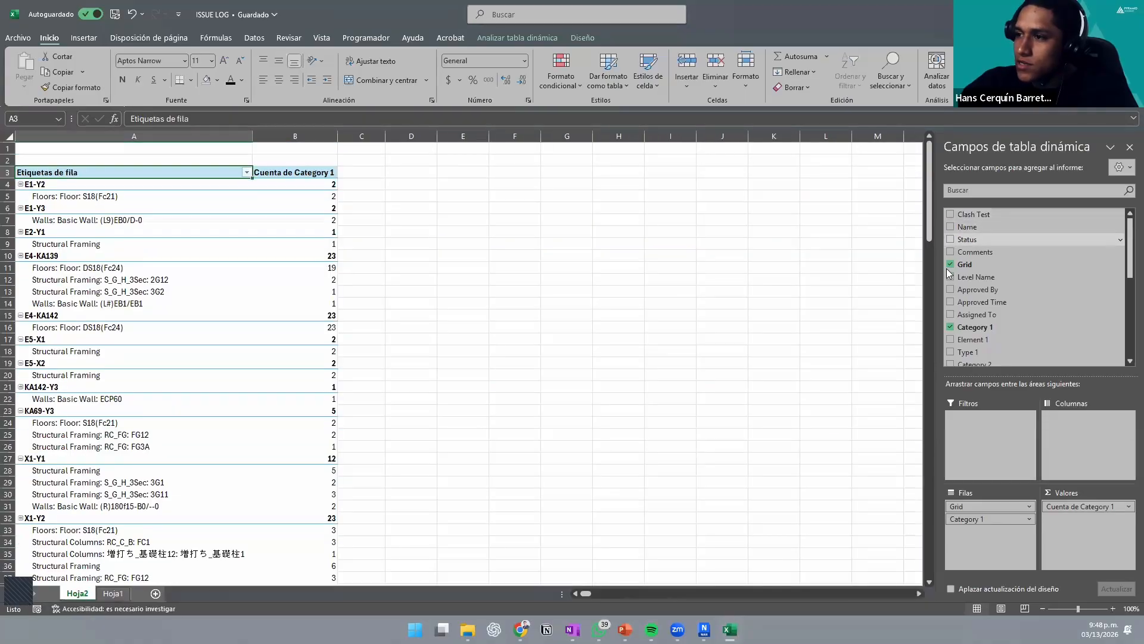
click(951, 264)
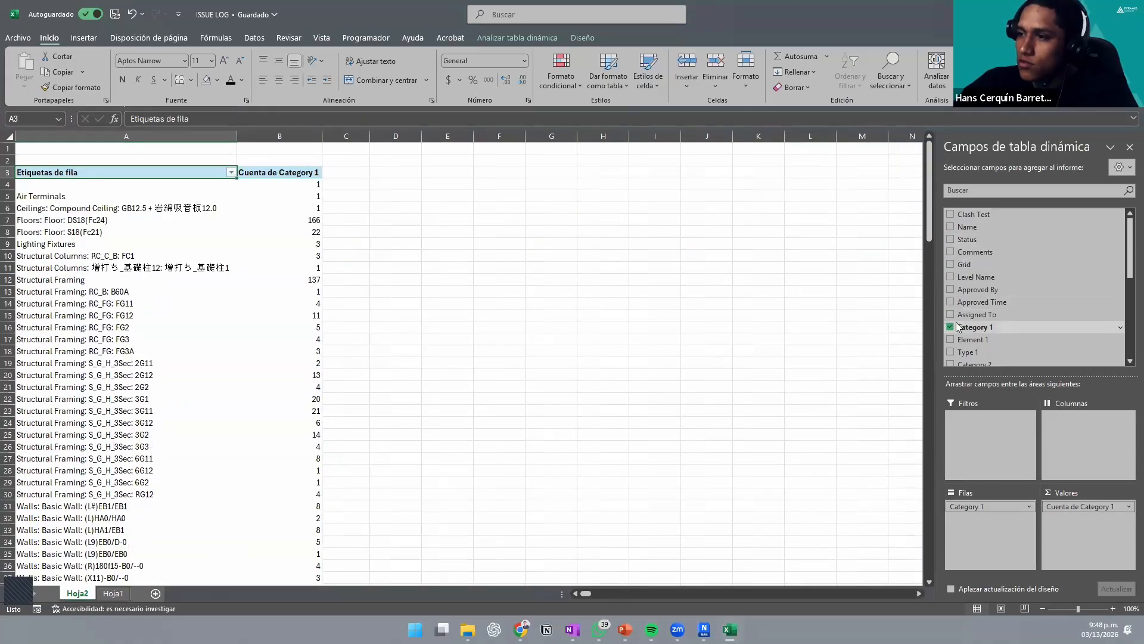
click(951, 326)
scroll(991, 308, down, 2)
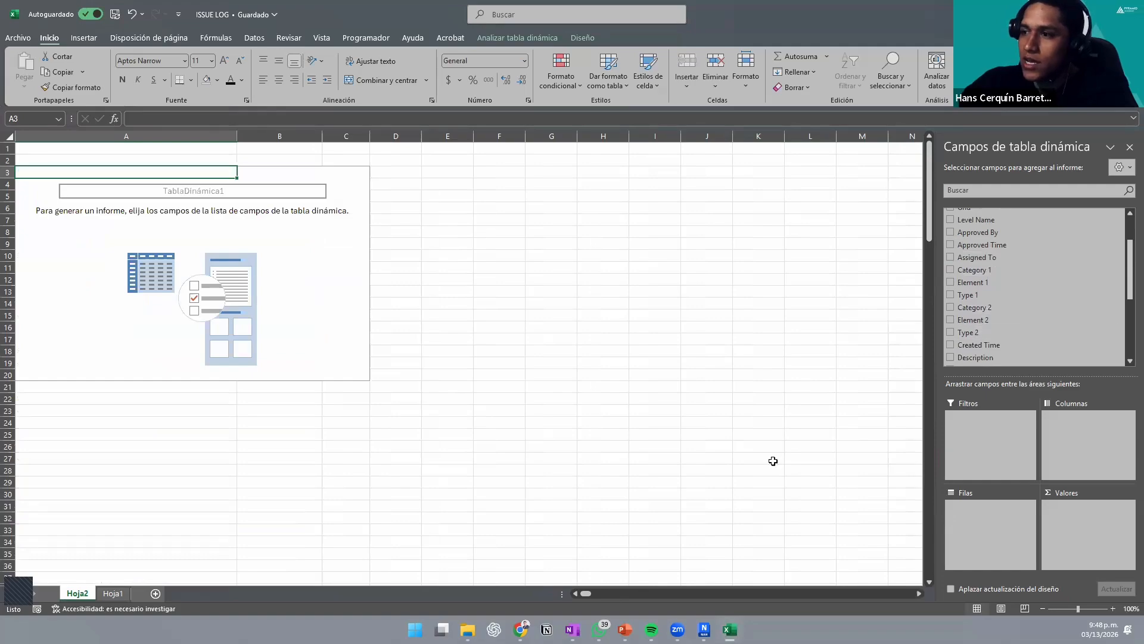
Step: Add Name to the pivot table, trying it as a column and filter field before placing it in the values as a count
scroll(993, 258, up, 2)
drag(967, 227, 1067, 437)
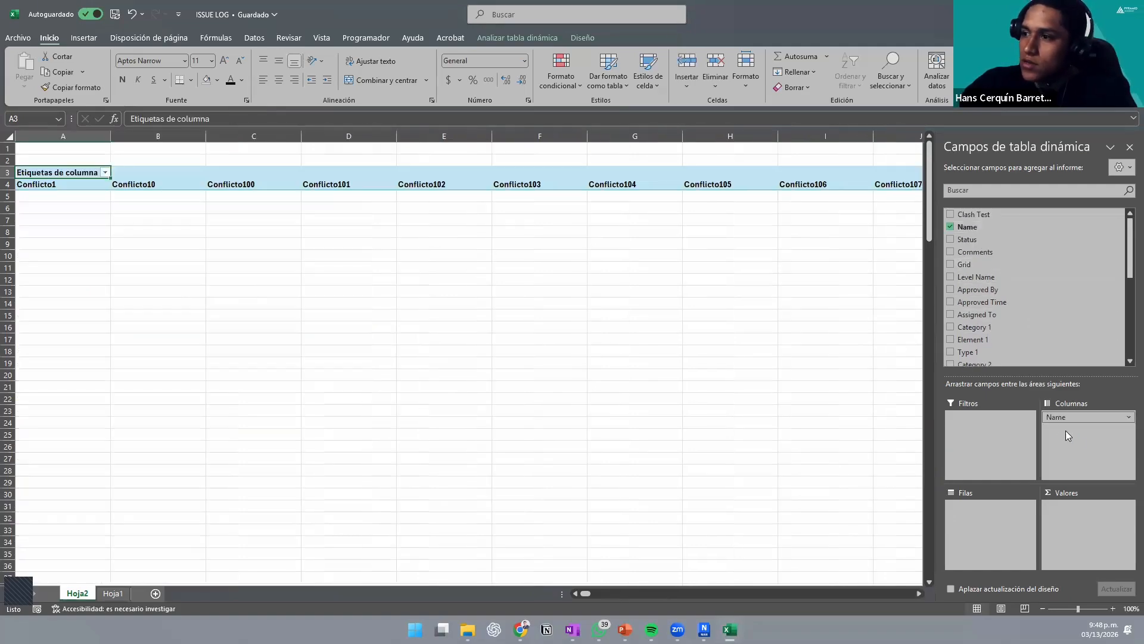
drag(1064, 419, 984, 443)
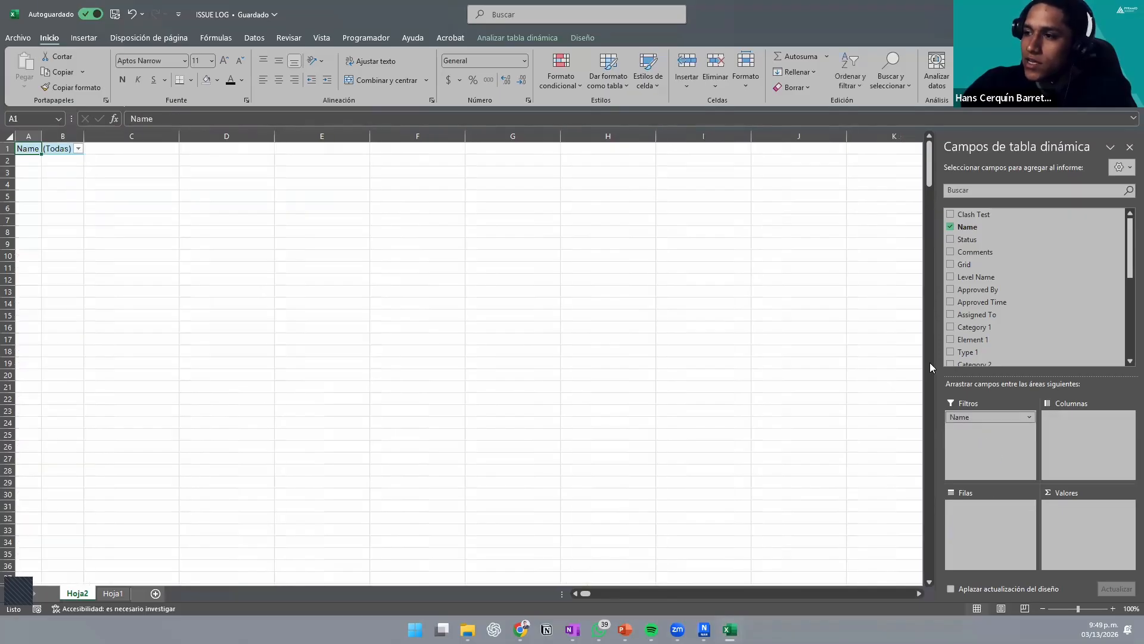
click(78, 149)
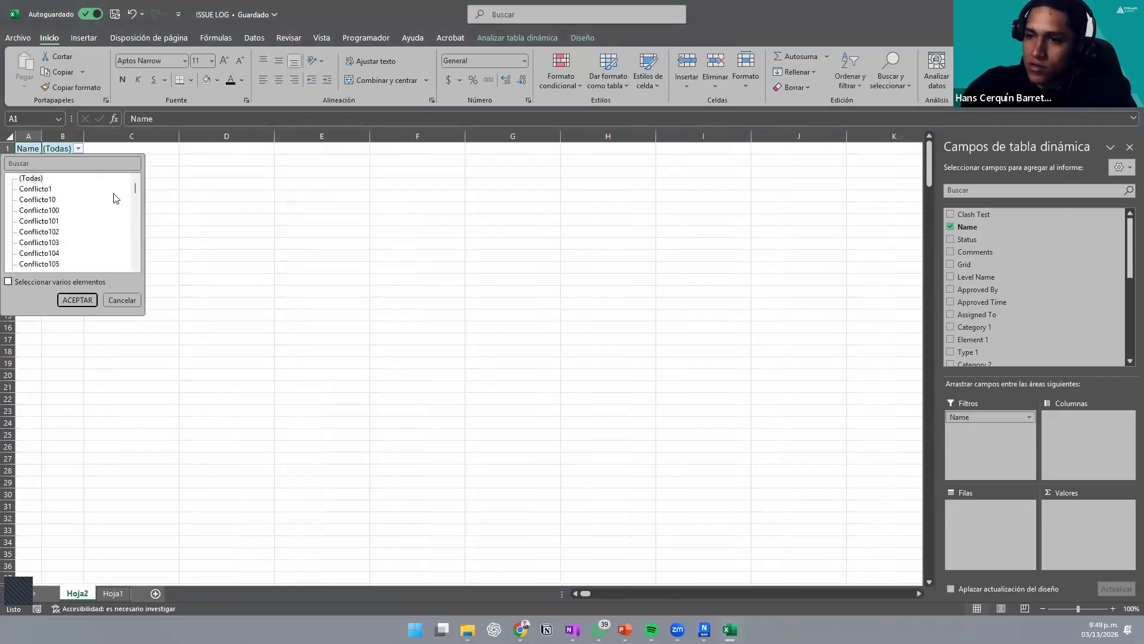
click(984, 420)
click(971, 420)
drag(972, 421, 1078, 436)
drag(1073, 418, 1068, 511)
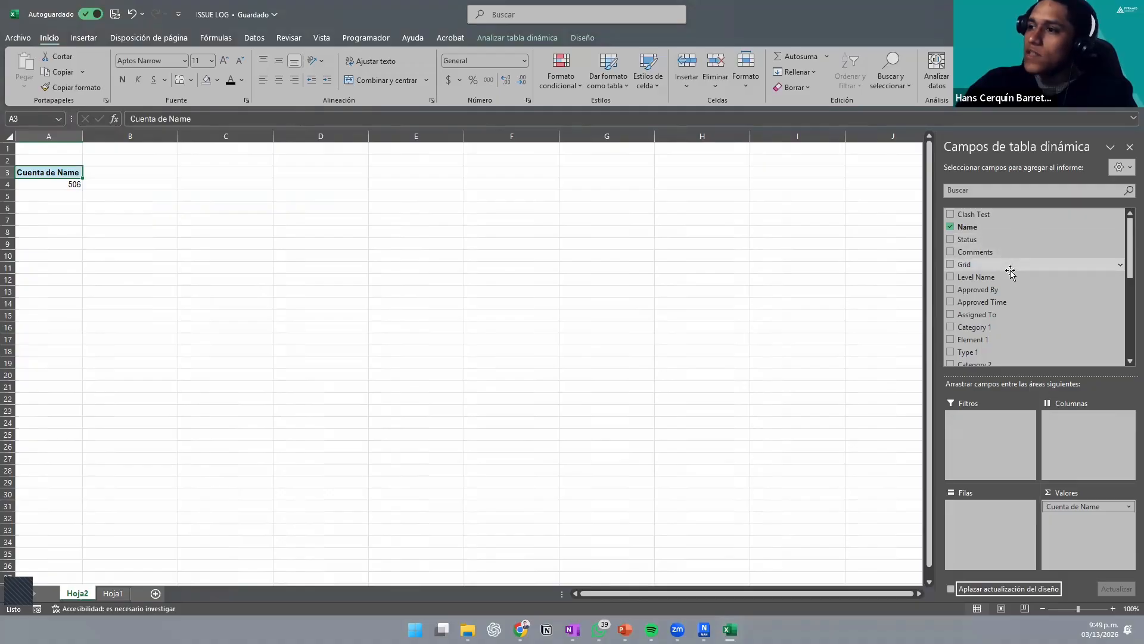
Step: Add Clash Test as the pivot table's column field and Status as its row field
scroll(1006, 255, down, 1)
scroll(1004, 256, up, 2)
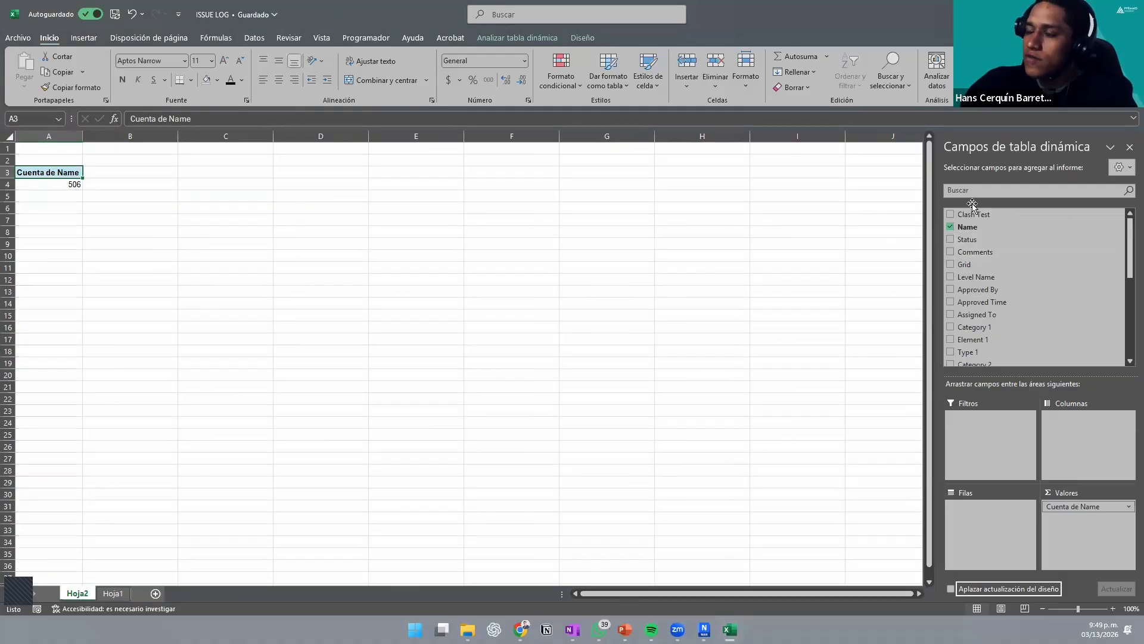
drag(976, 215, 1085, 440)
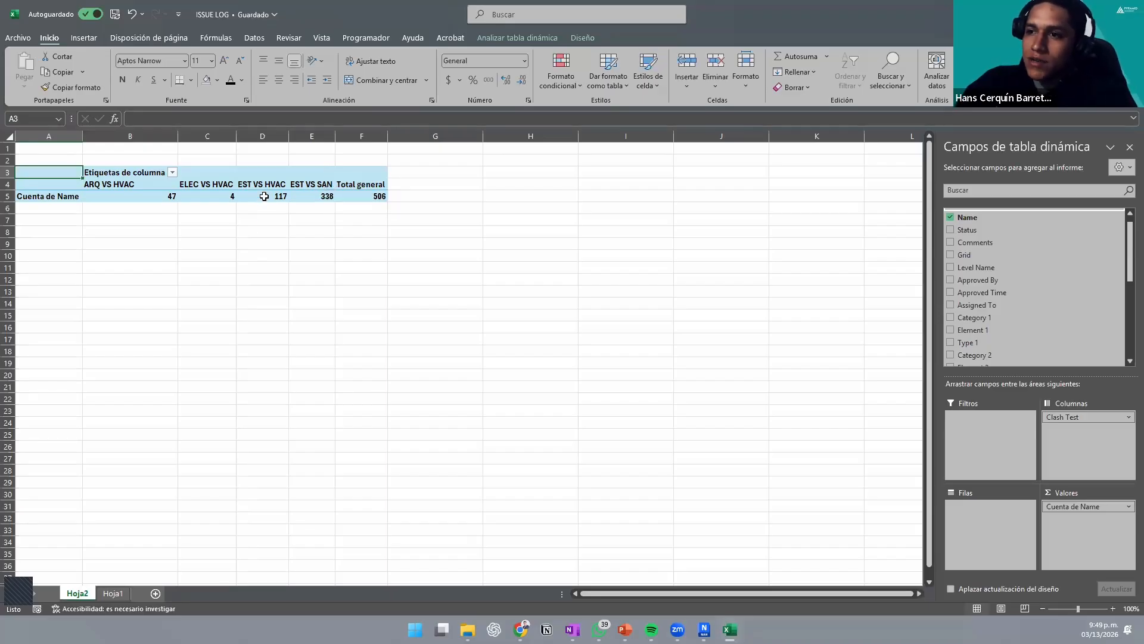
mouse_move(264, 196)
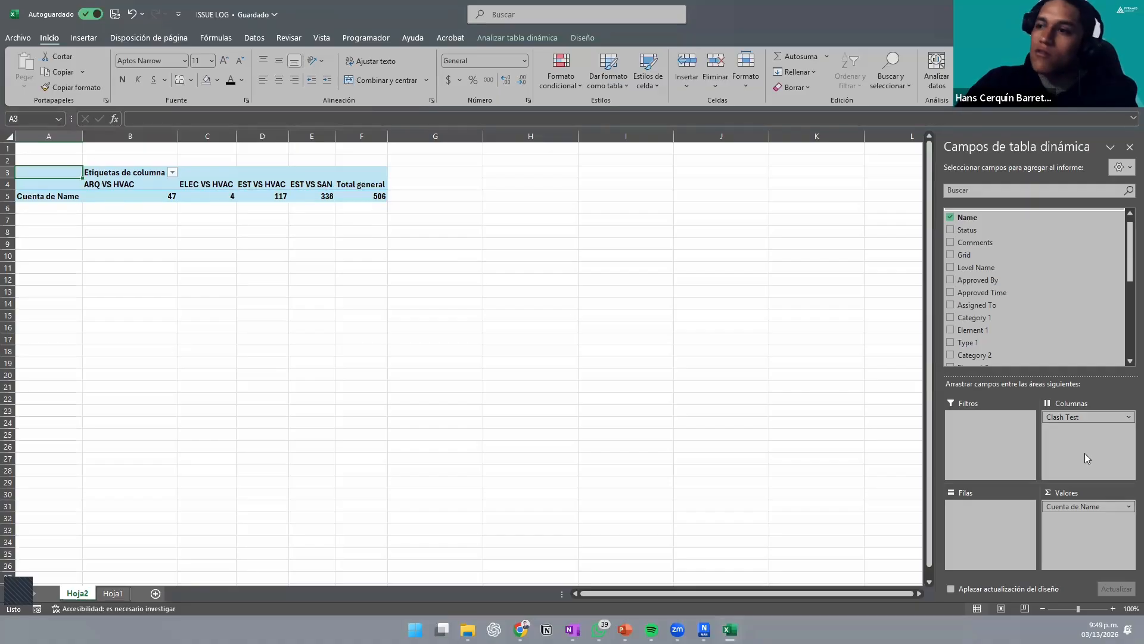
drag(981, 230, 1114, 444)
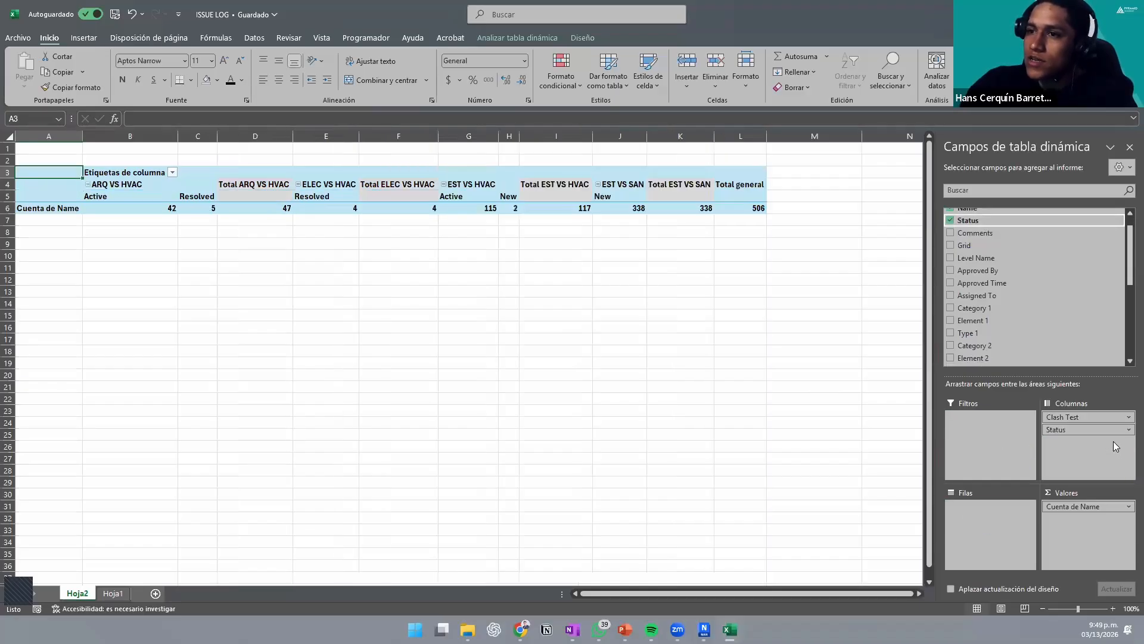
drag(1090, 431, 1003, 514)
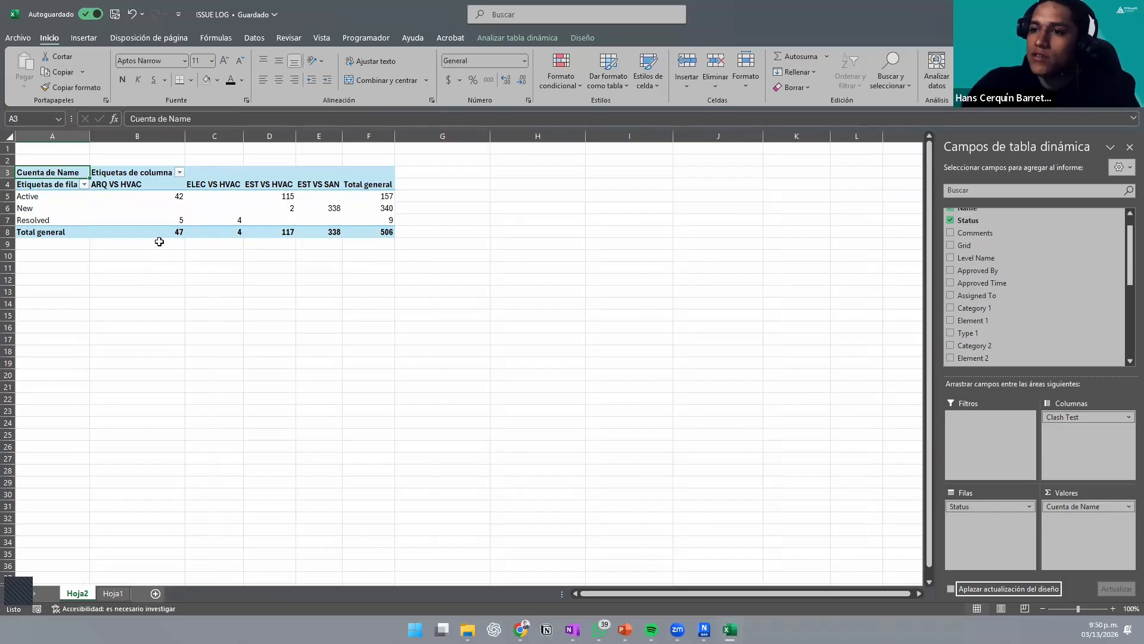
Step: Examine the pivot table's clash counts by status for each clash test, especially ARQ VS HVAC
click(178, 173)
click(178, 173)
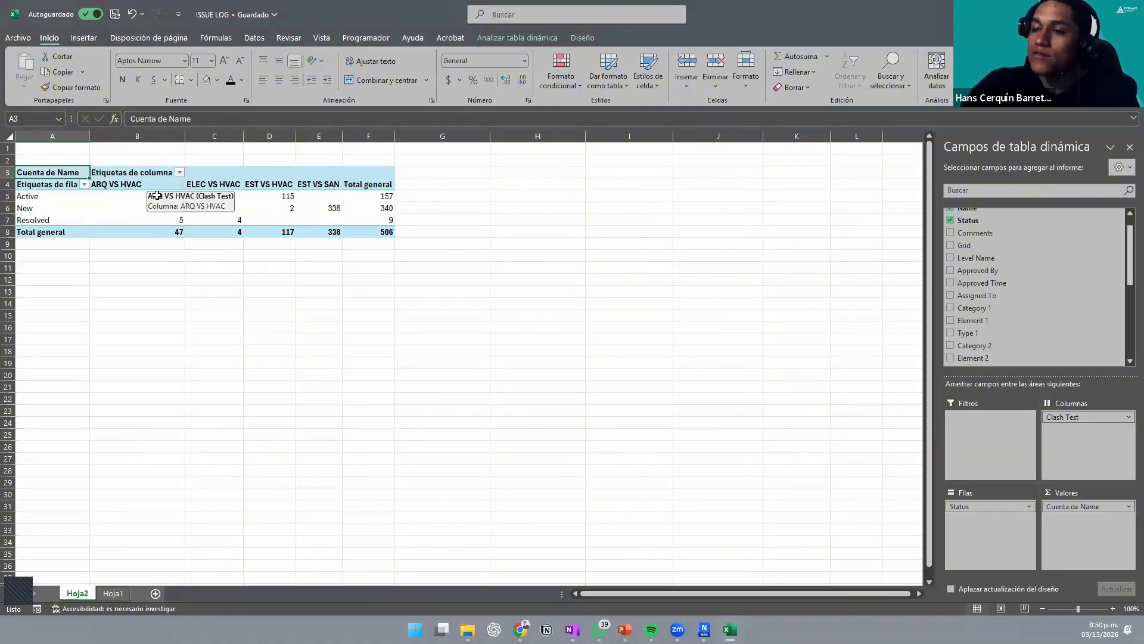
mouse_move(175, 237)
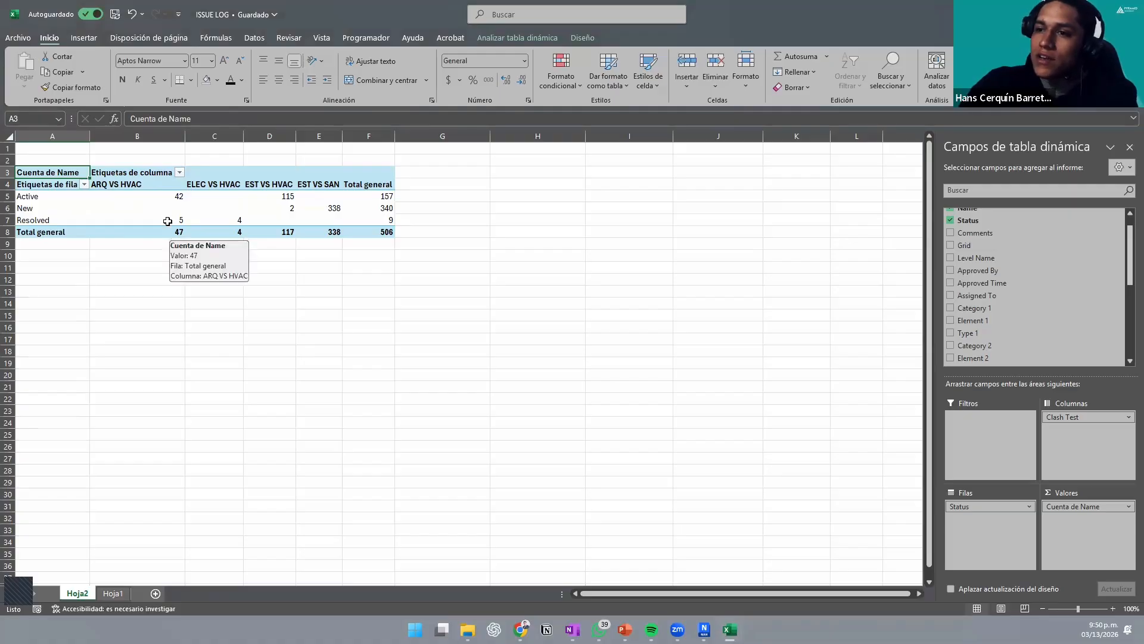
mouse_move(171, 197)
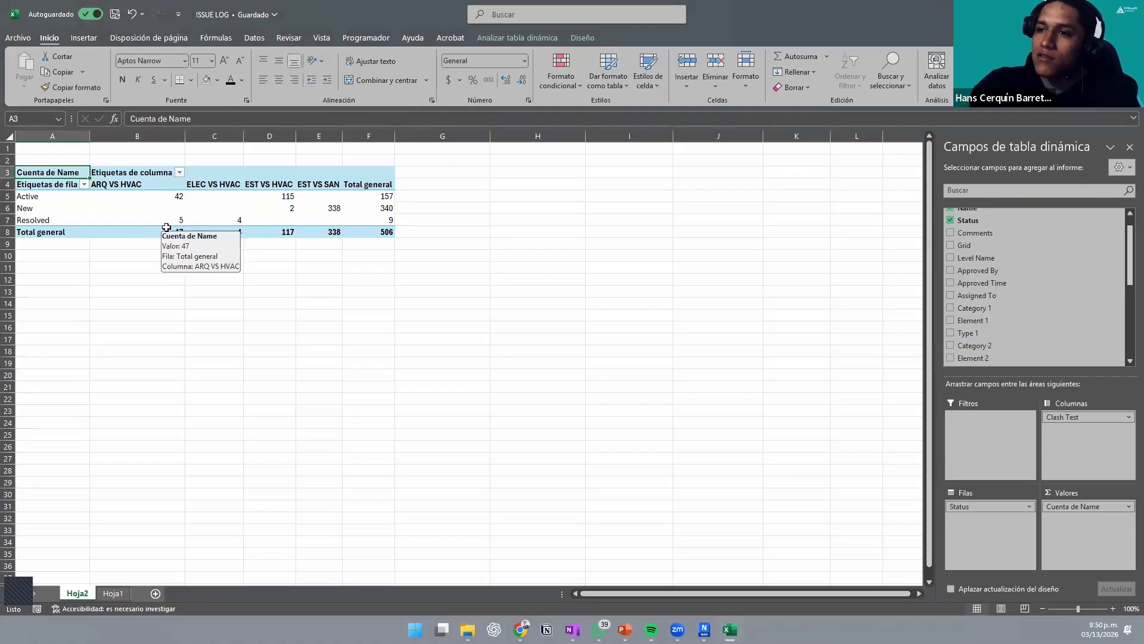
click(769, 470)
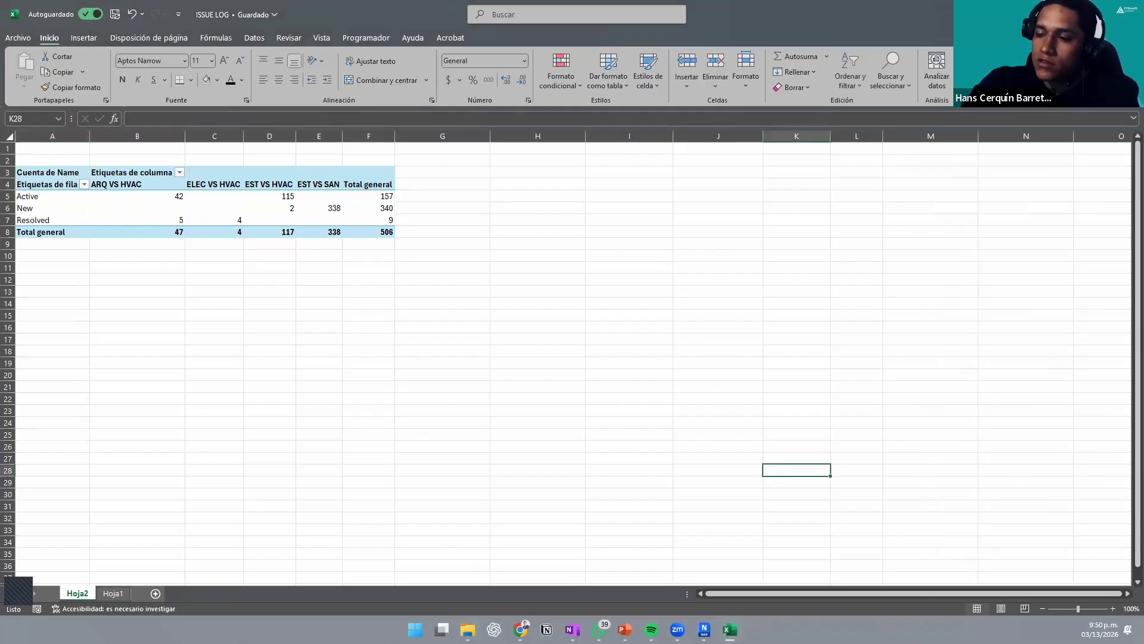
Step: Switch to File Explorer and preview the Clashtrix summary matrix and types matrix exports in the CLASE 06 folder
click(468, 629)
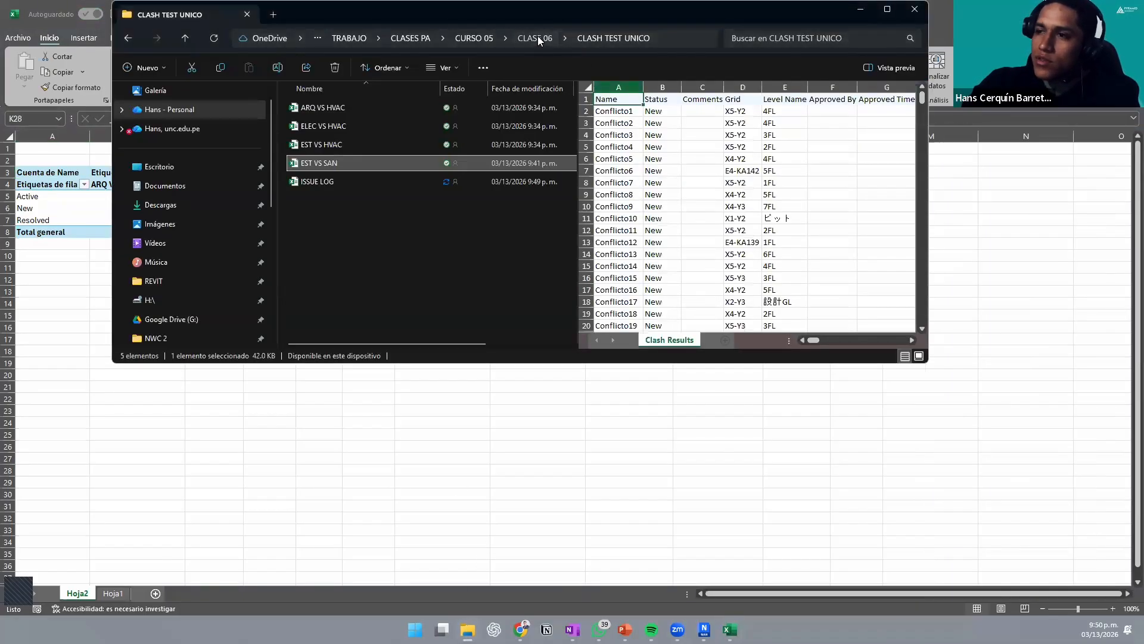
click(536, 38)
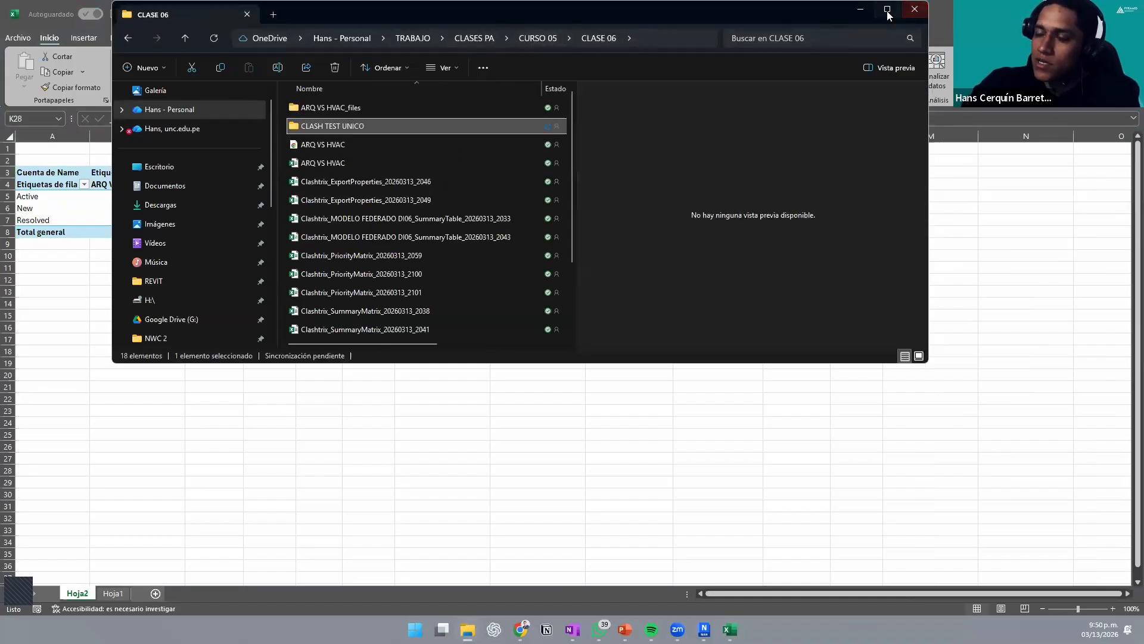
click(888, 10)
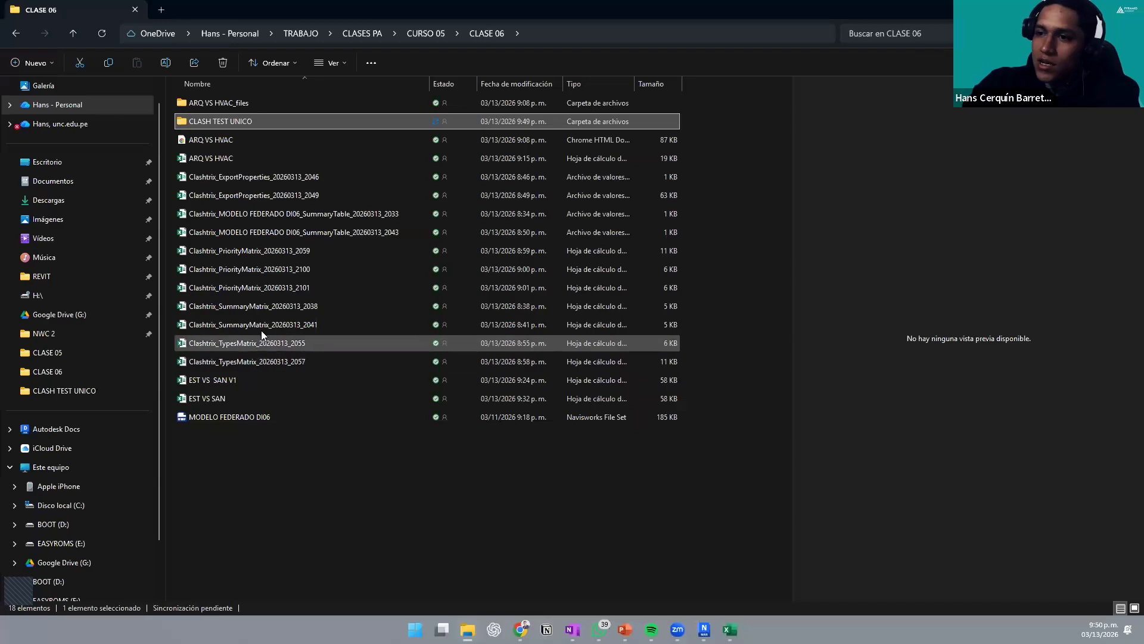
click(310, 308)
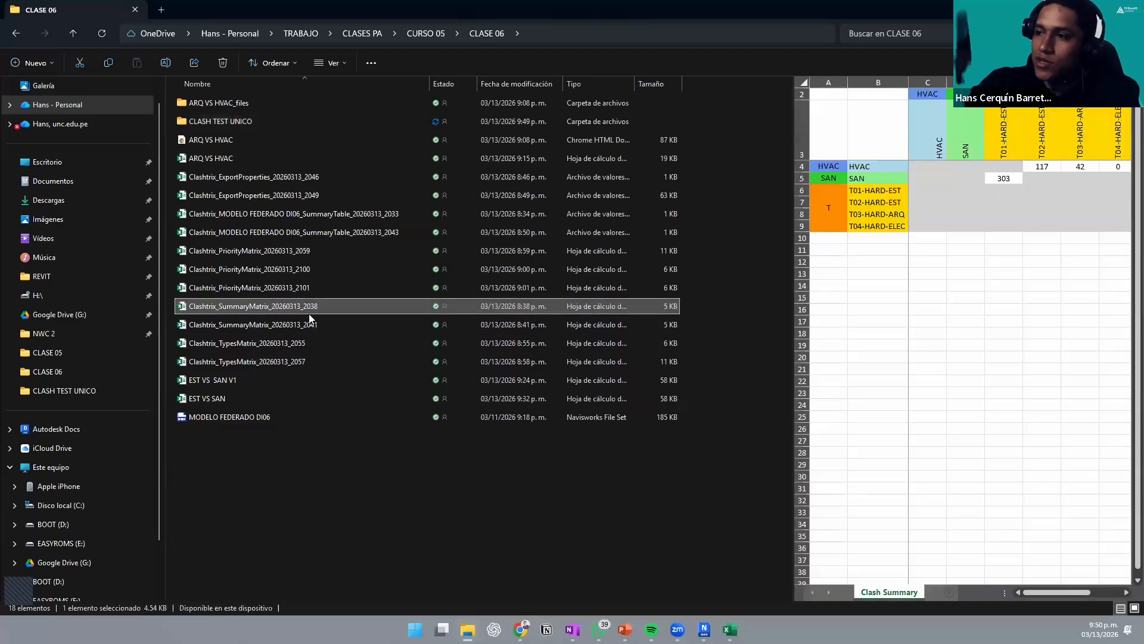
click(296, 327)
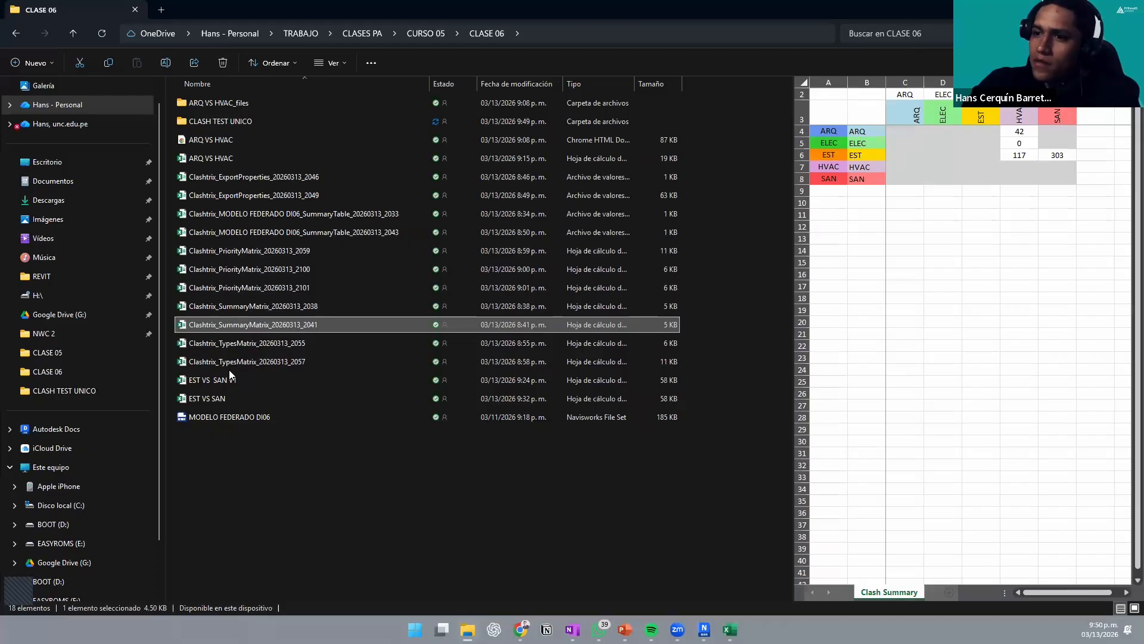
click(242, 362)
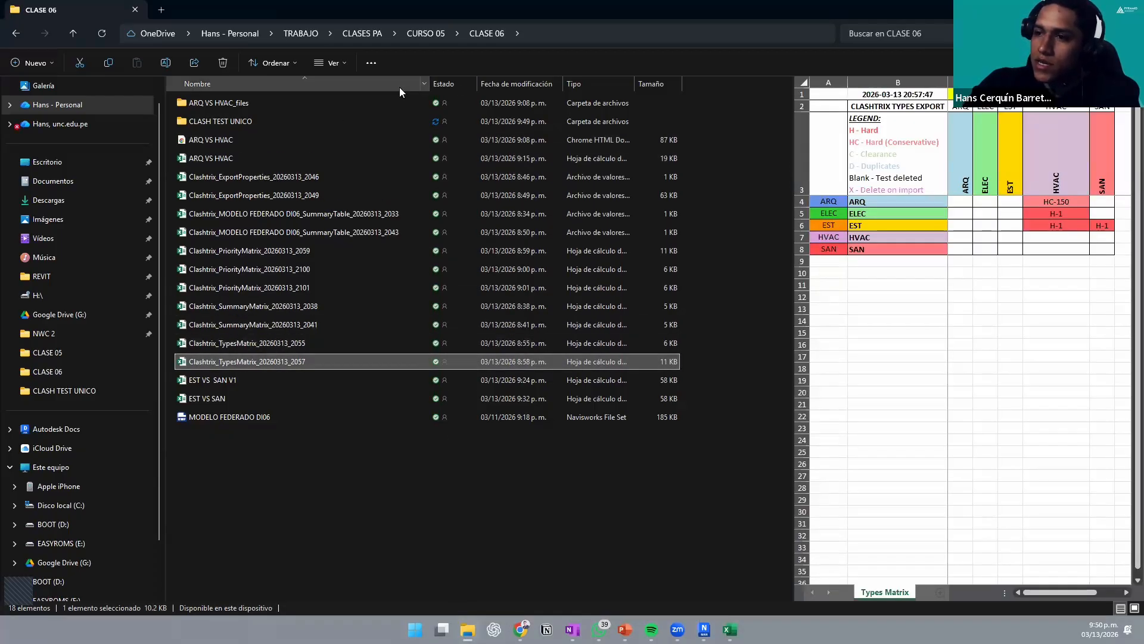
Step: Sort the CLASE 06 files by modification date, preview the Clashtrix priority matrix and summary table exports, and compare them with the Excel pivot table's statuses
click(503, 79)
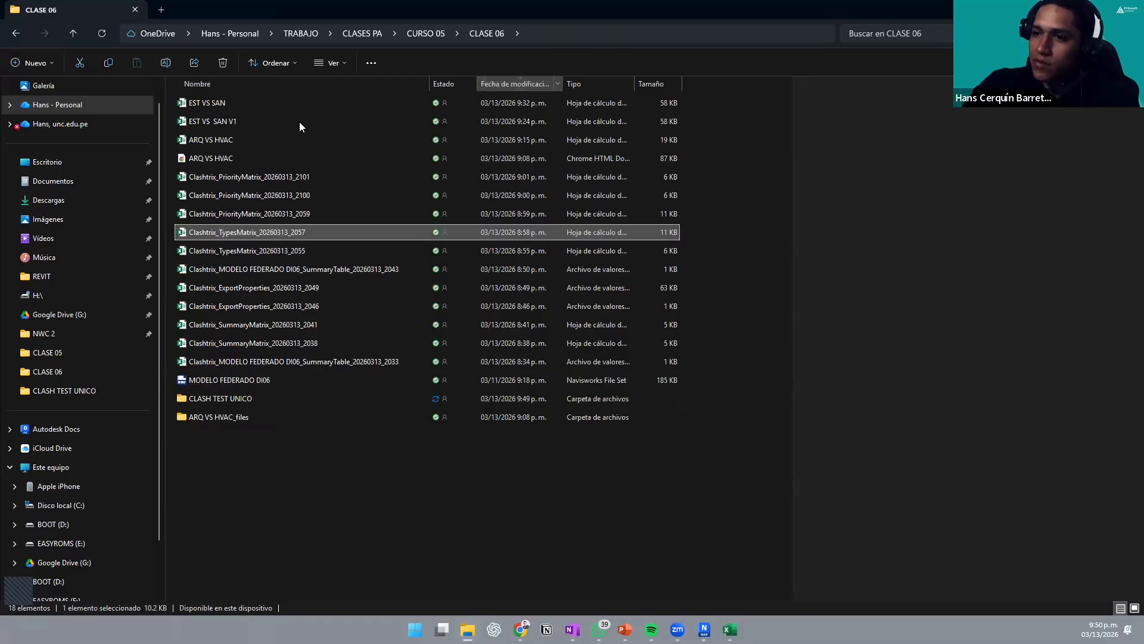
click(269, 181)
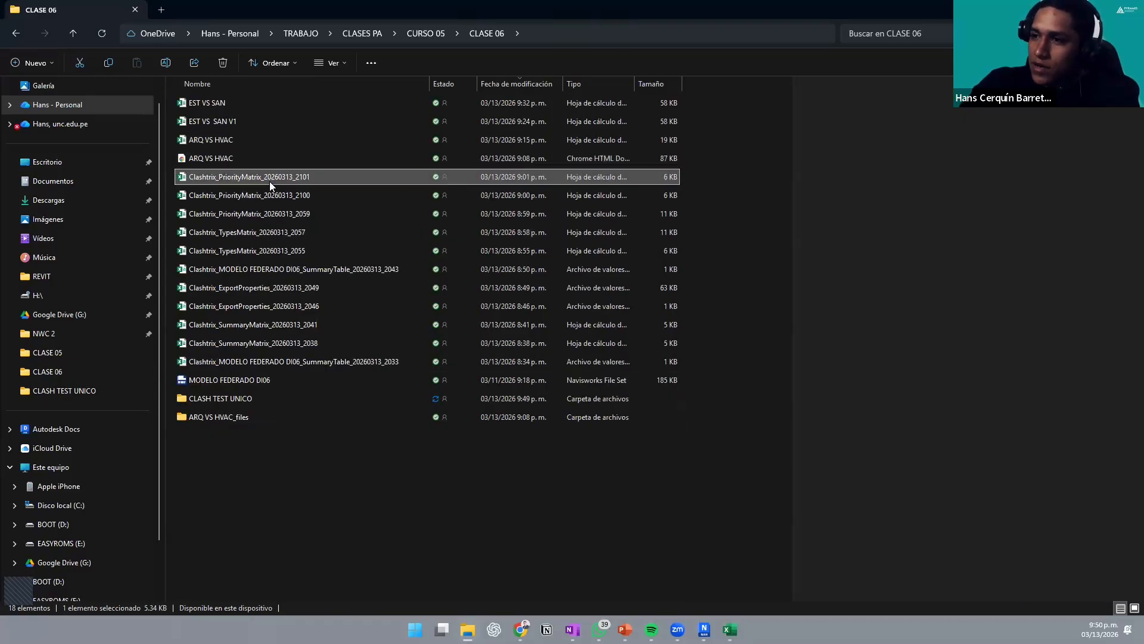
click(273, 195)
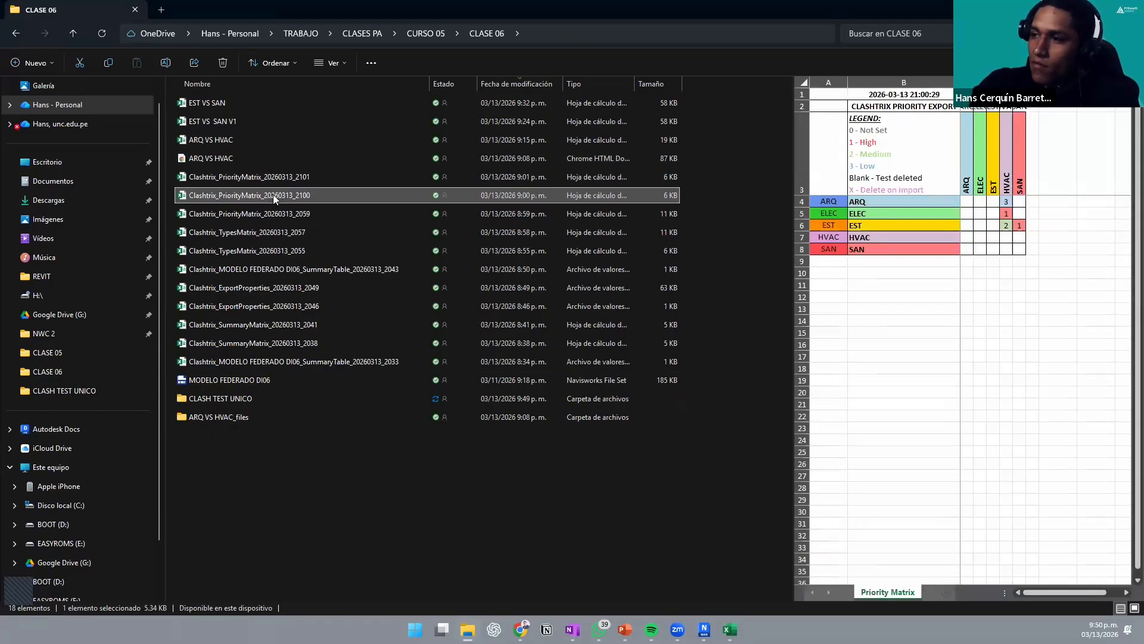
click(271, 343)
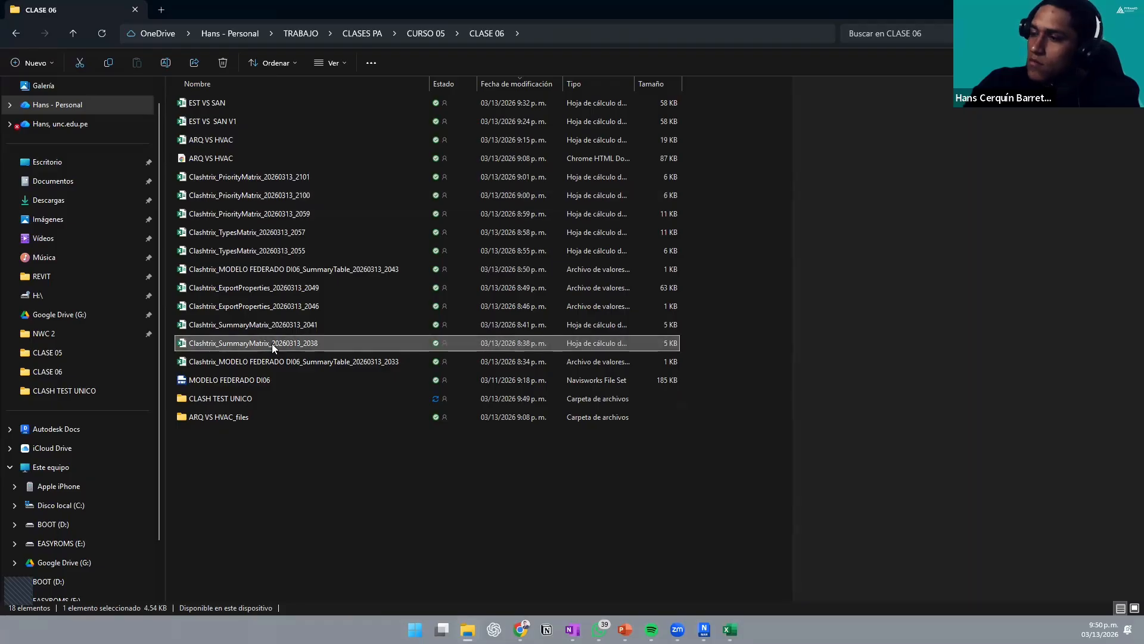
click(273, 359)
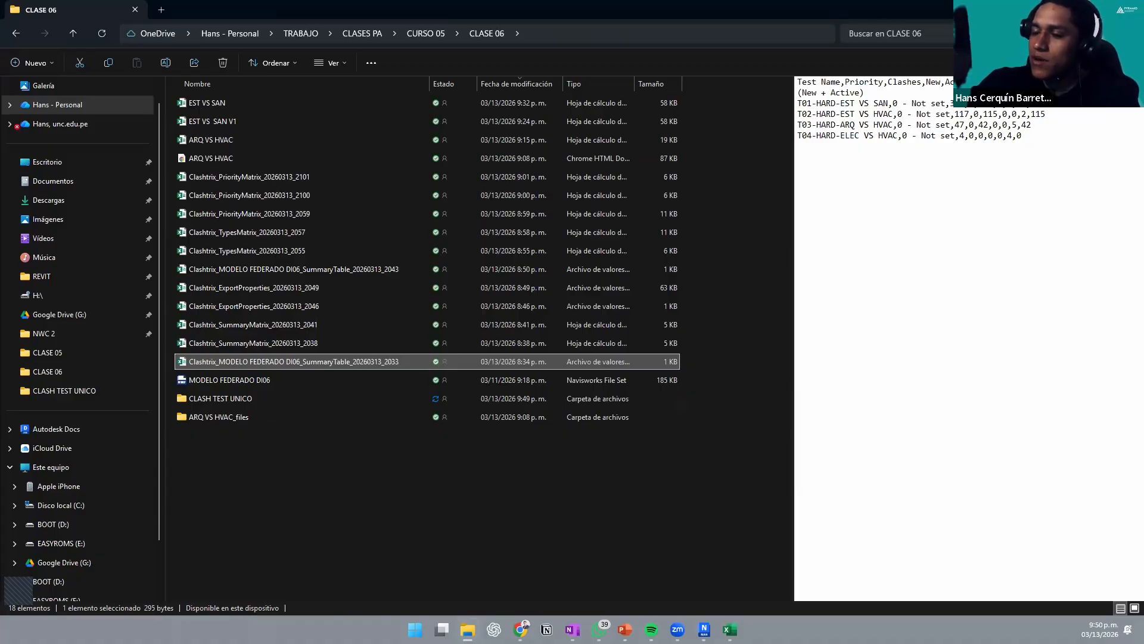
click(1075, 9)
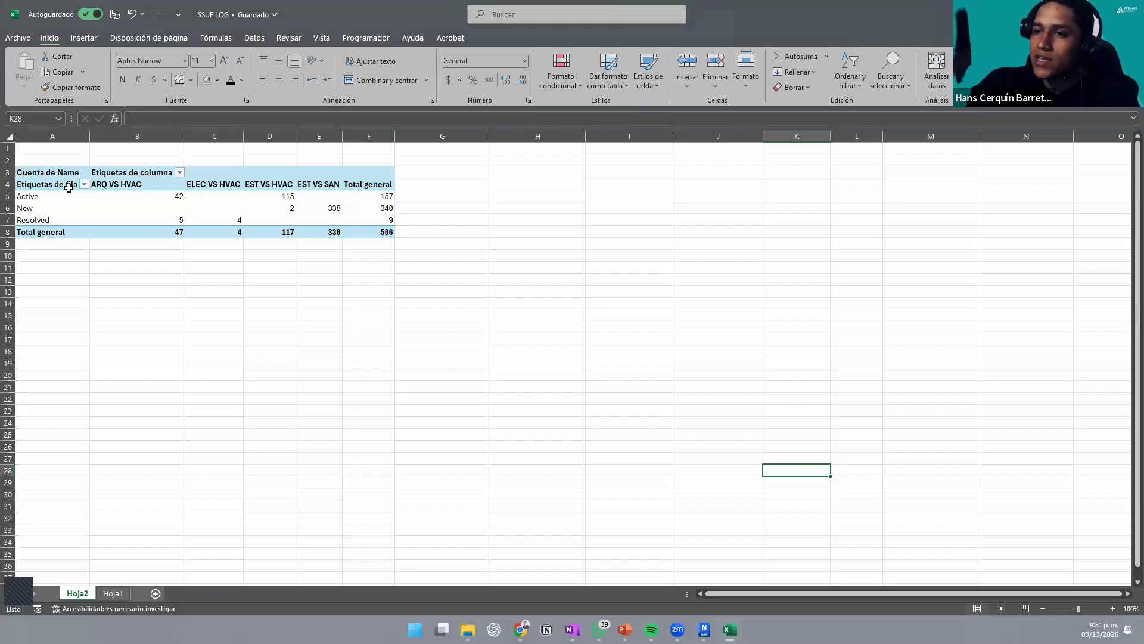
drag(53, 187, 53, 221)
click(398, 276)
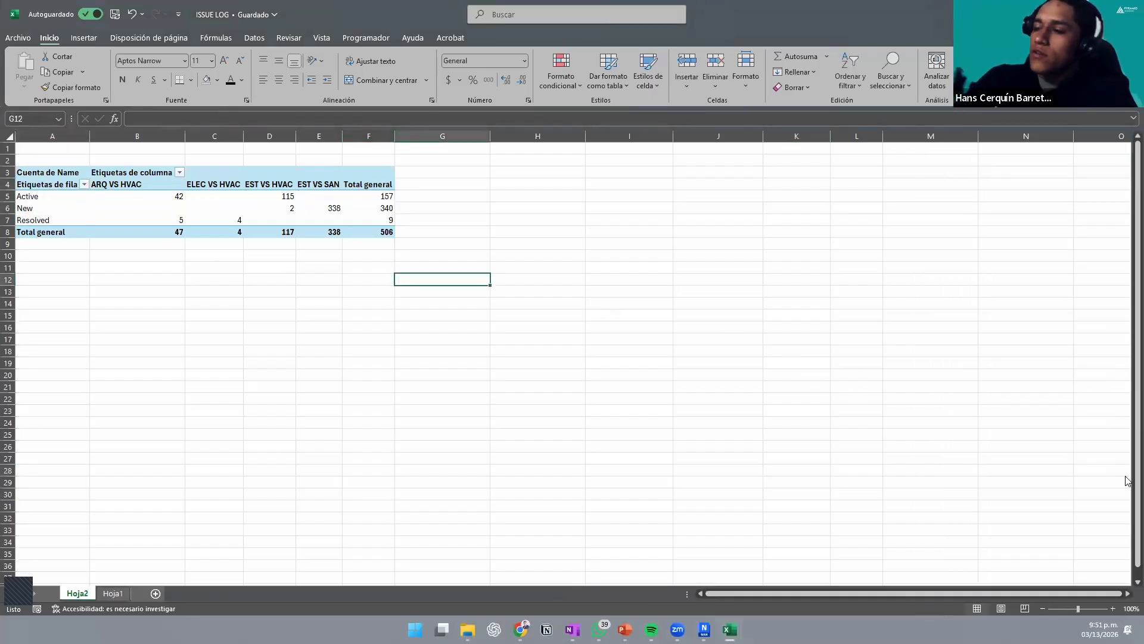
Step: Nest Category 1 under Status in the pivot table's rows and review the breakdown for each status
click(229, 222)
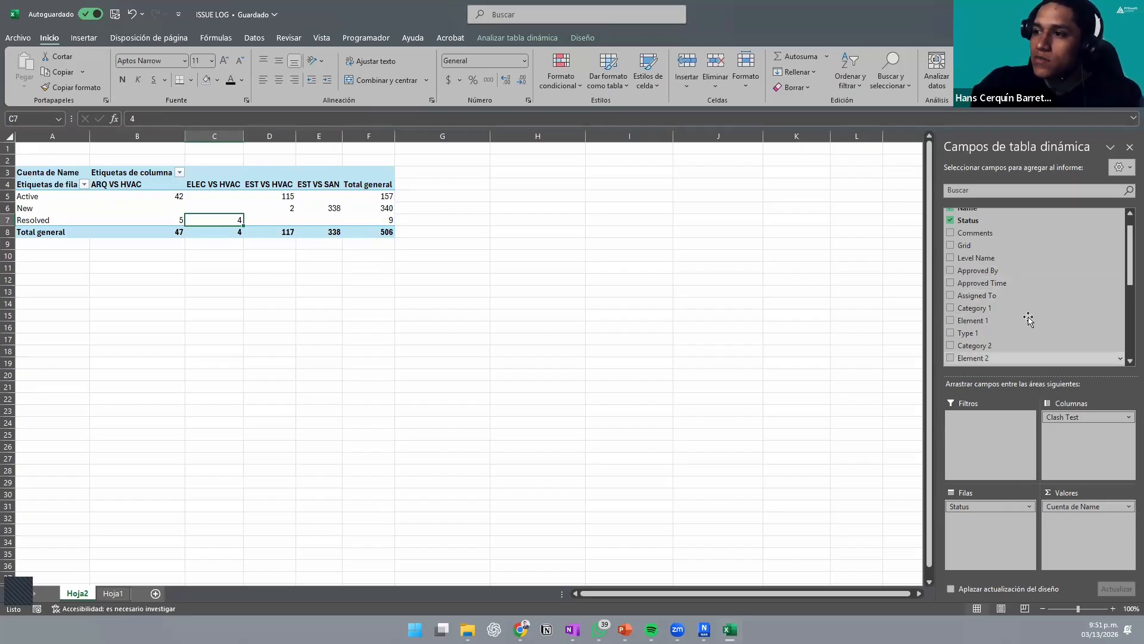
scroll(1020, 314, up, 1)
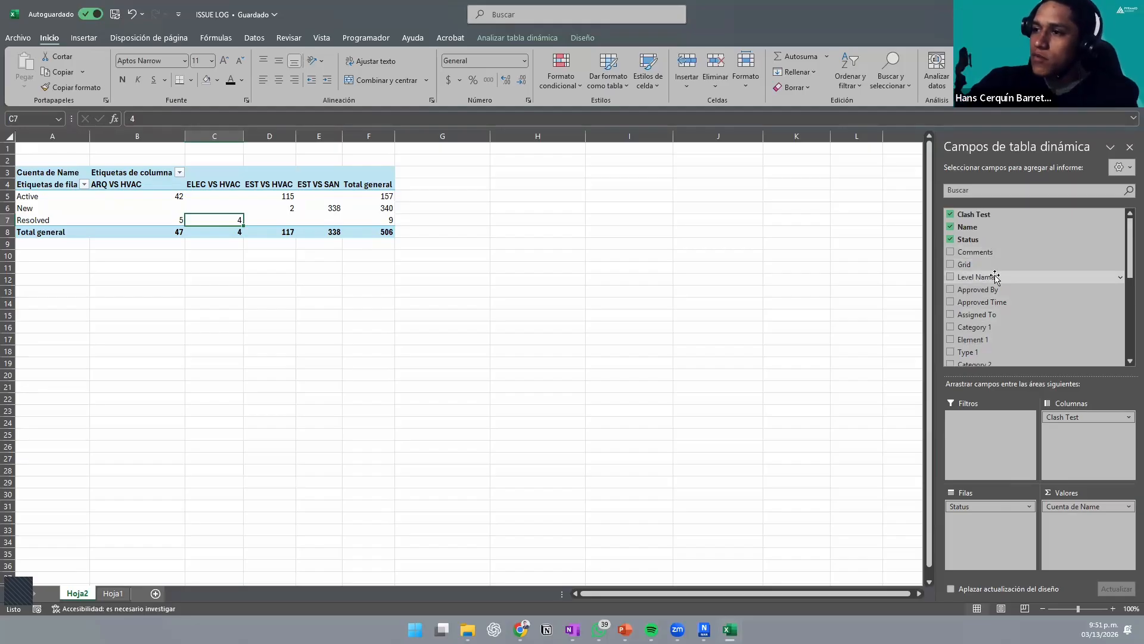
scroll(1046, 301, down, 1)
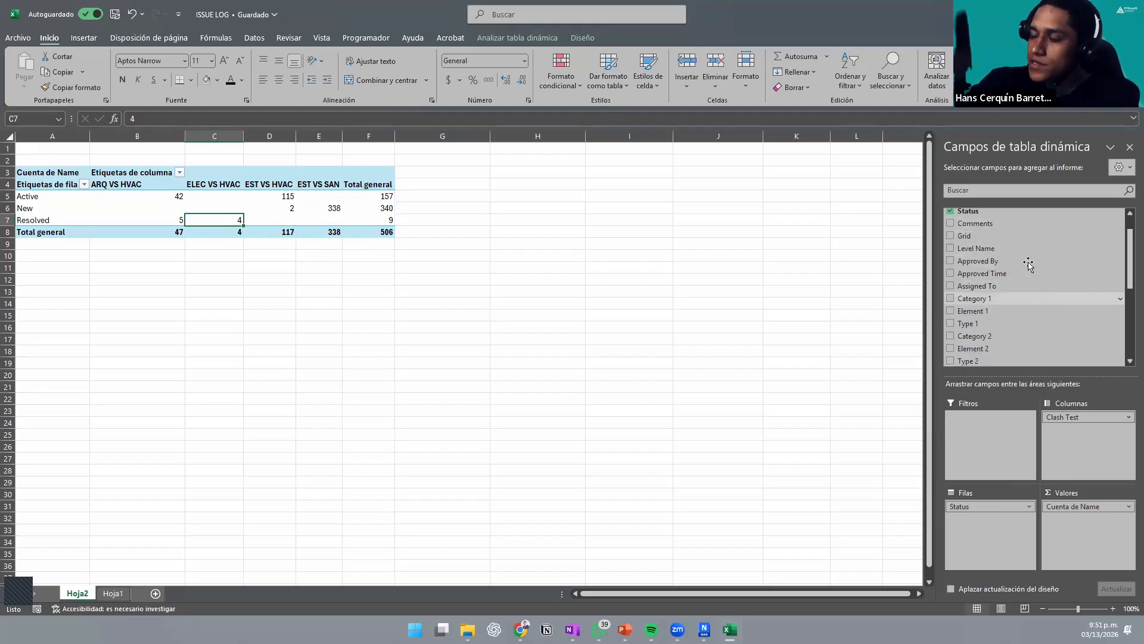
drag(978, 299, 970, 526)
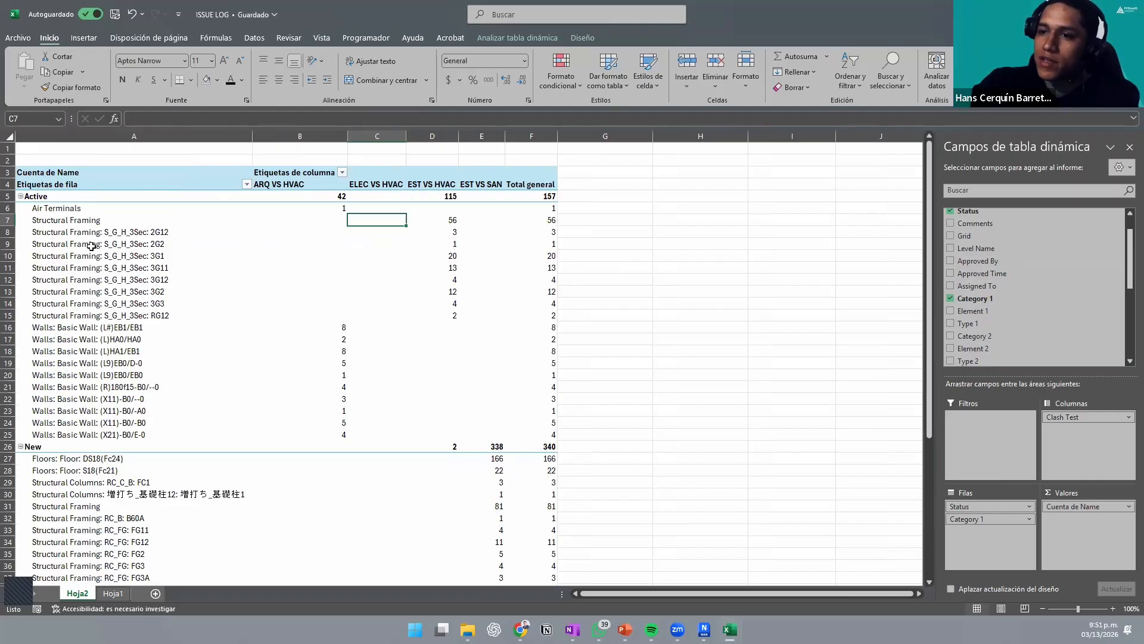
scroll(94, 274, down, 9)
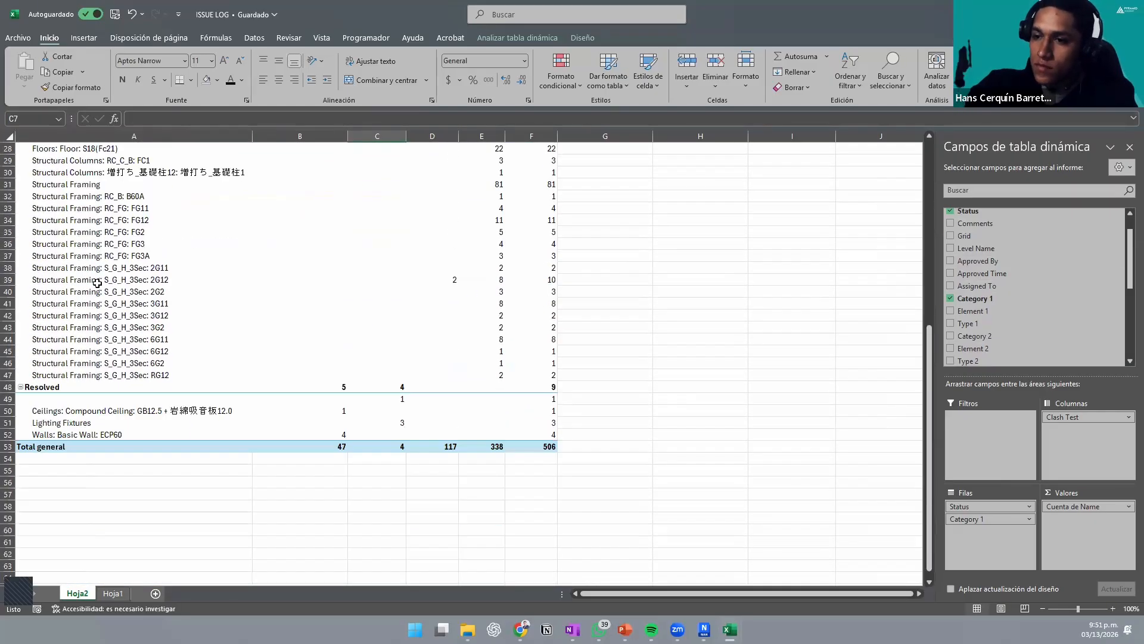
scroll(108, 295, up, 4)
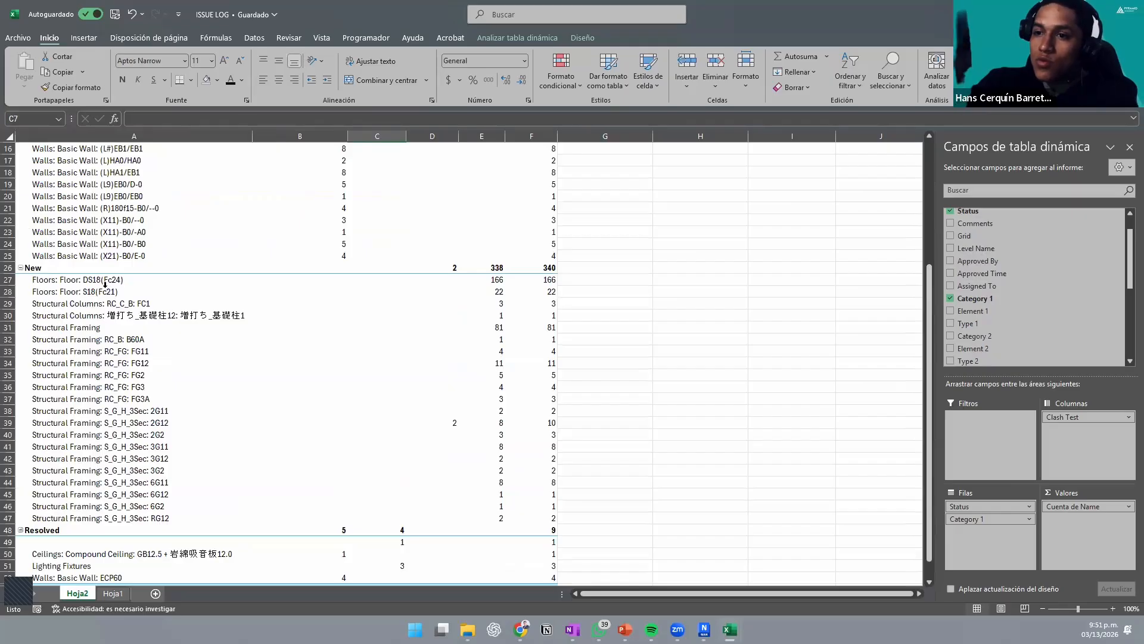
Step: Add Element 1 to the pivot table and move it from the columns to the rows, nested under Category 1
scroll(99, 323, down, 3)
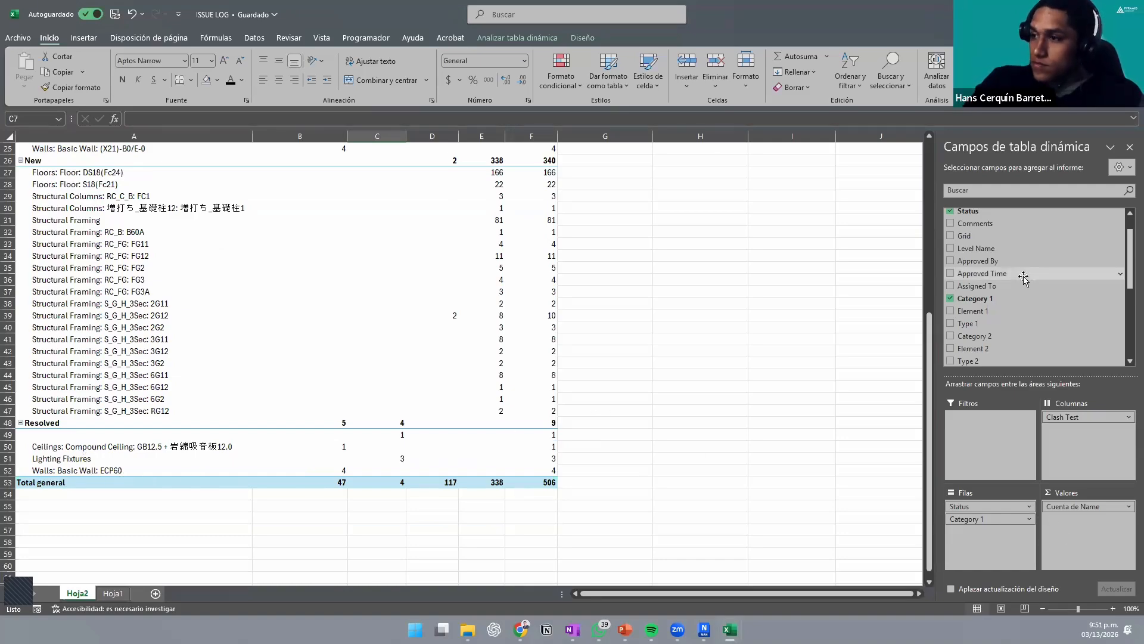
scroll(1017, 283, up, 1)
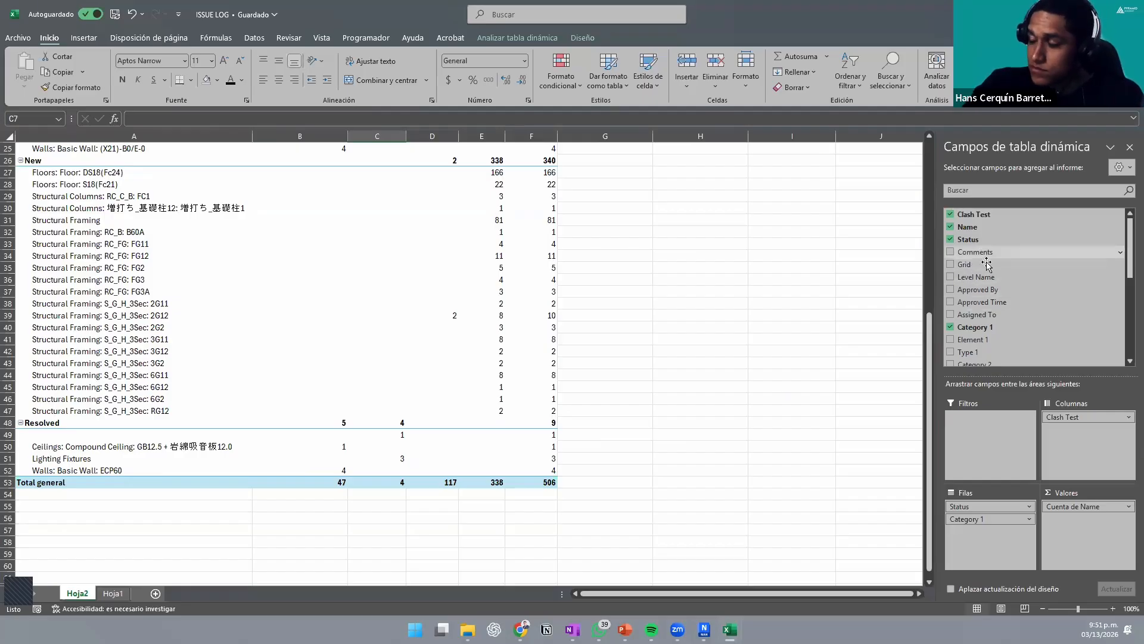
scroll(1000, 309, down, 1)
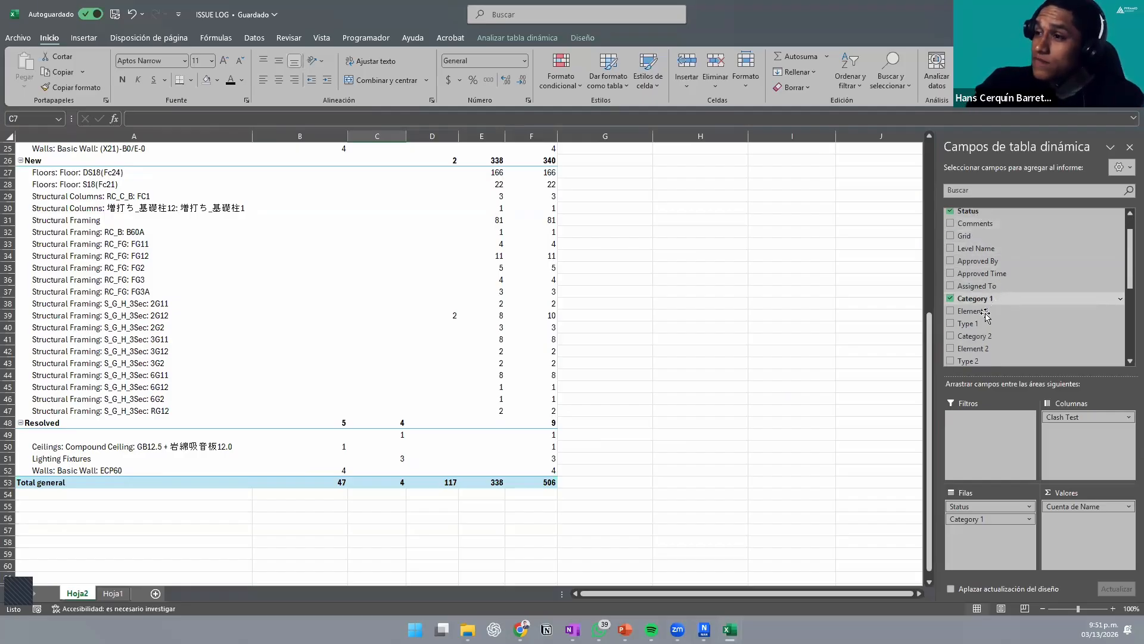
drag(978, 316, 1059, 434)
scroll(651, 371, up, 8)
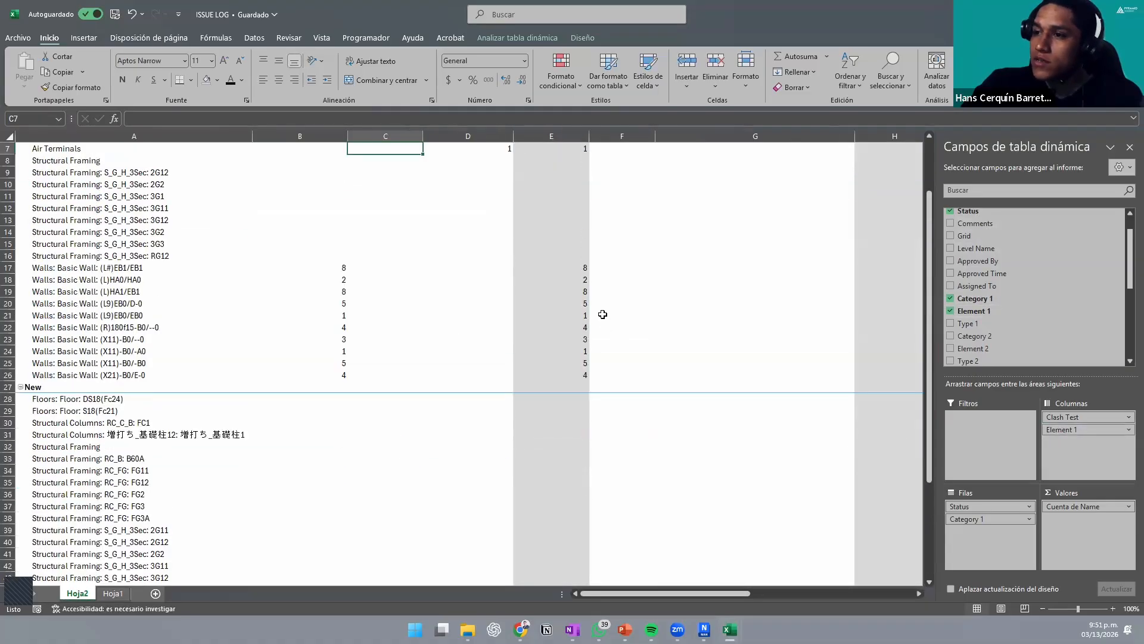
drag(1078, 433, 1000, 533)
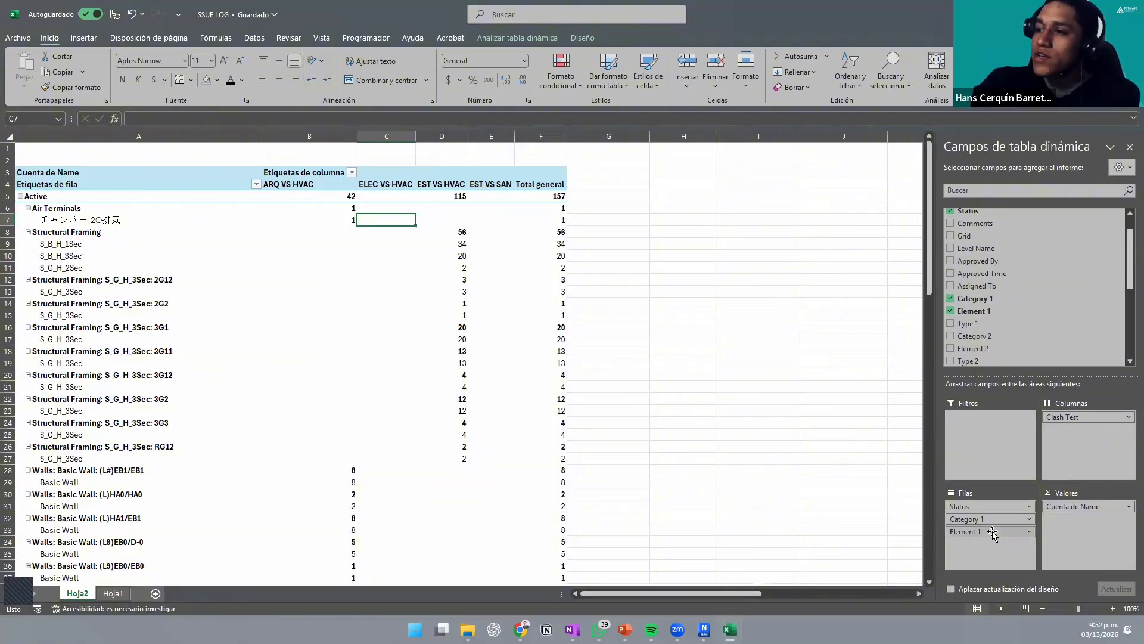
click(992, 532)
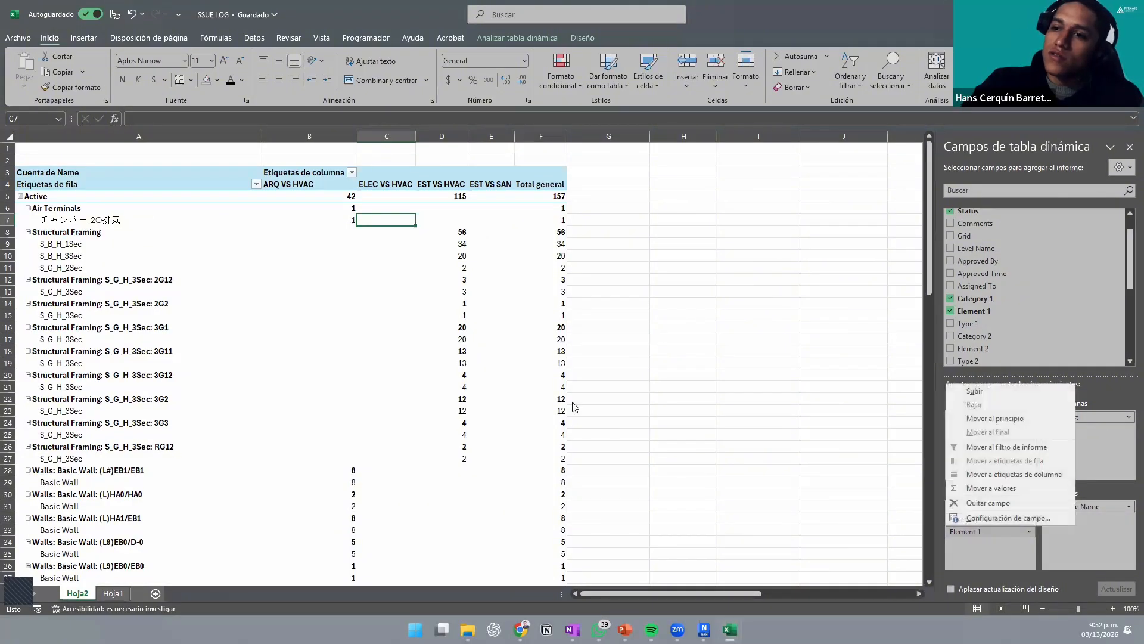
click(564, 245)
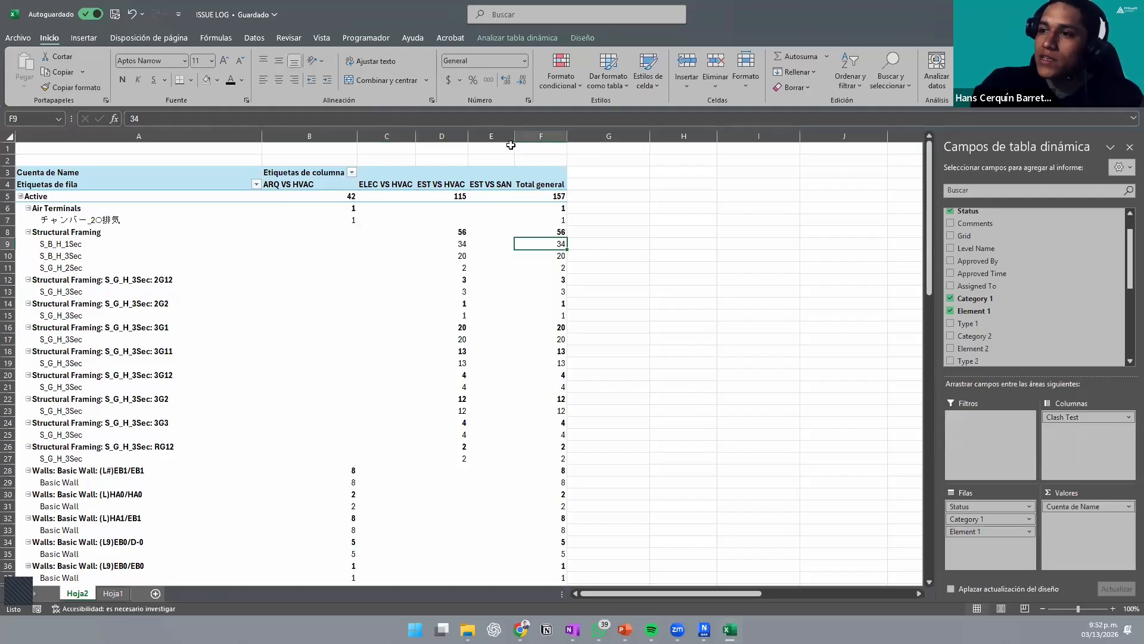
Step: Widen the pivot table's ELEC VS HVAC, EST VS HVAC and EST VS SAN columns
drag(512, 143, 588, 143)
drag(468, 143, 513, 143)
drag(411, 133, 443, 136)
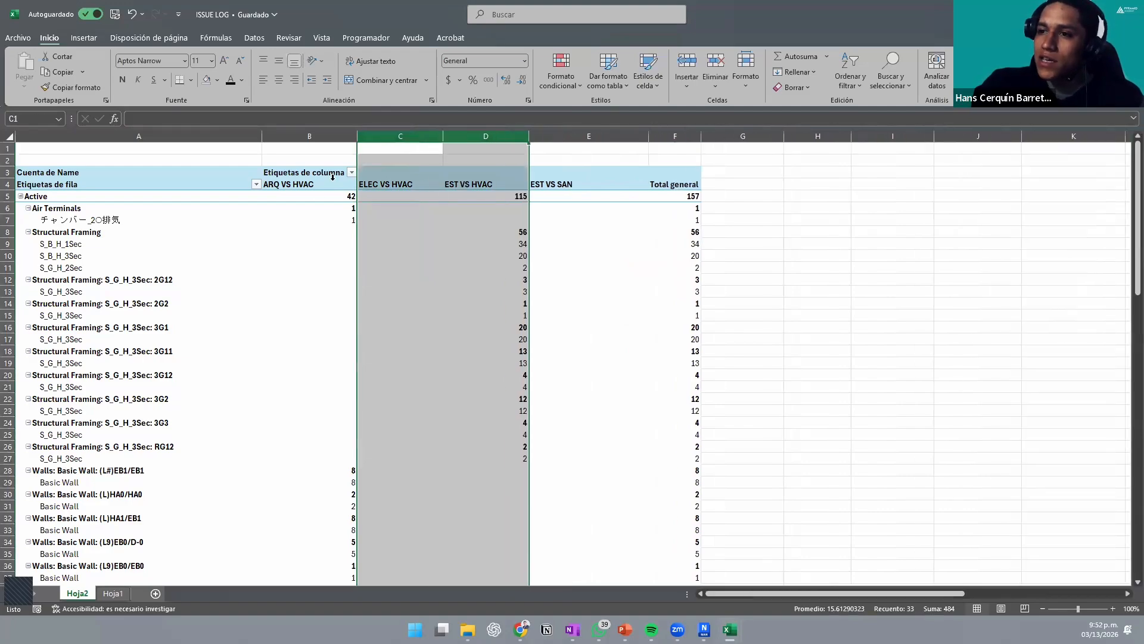
click(297, 236)
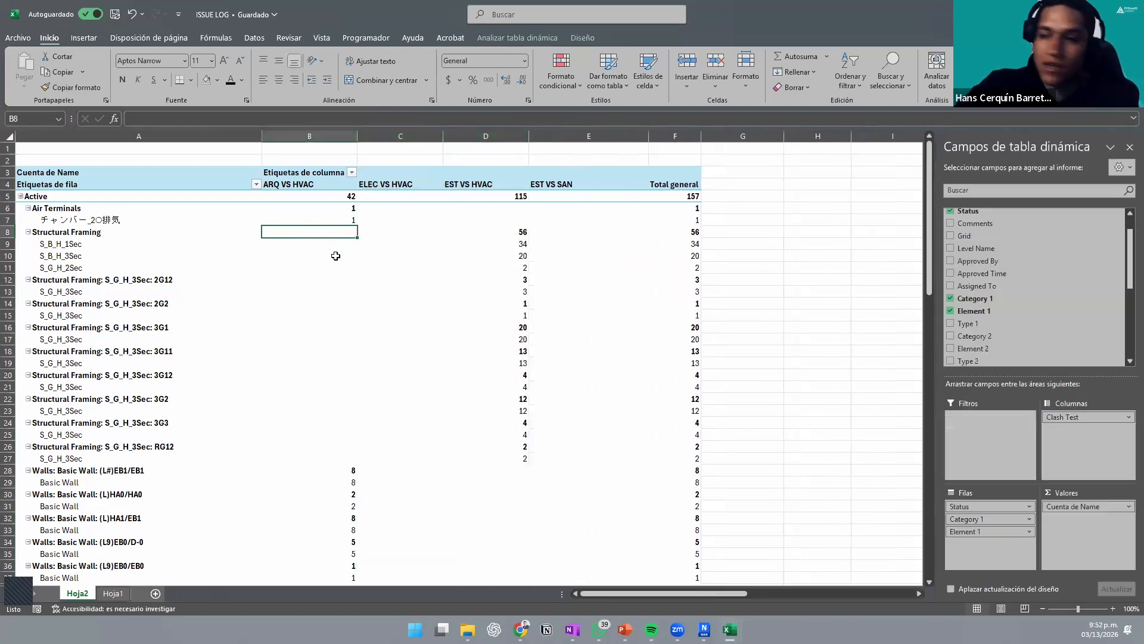
Step: Review the Element 1 breakdown for each category and compare it with the source clash data on Hoja1
scroll(474, 263, down, 11)
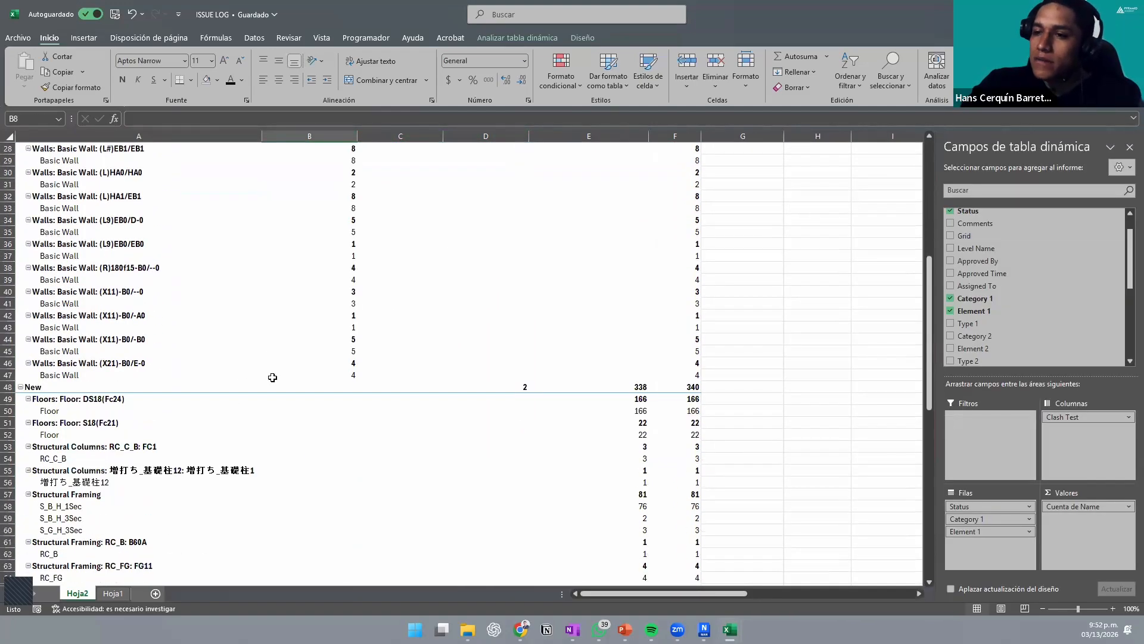
scroll(264, 411, down, 7)
click(112, 593)
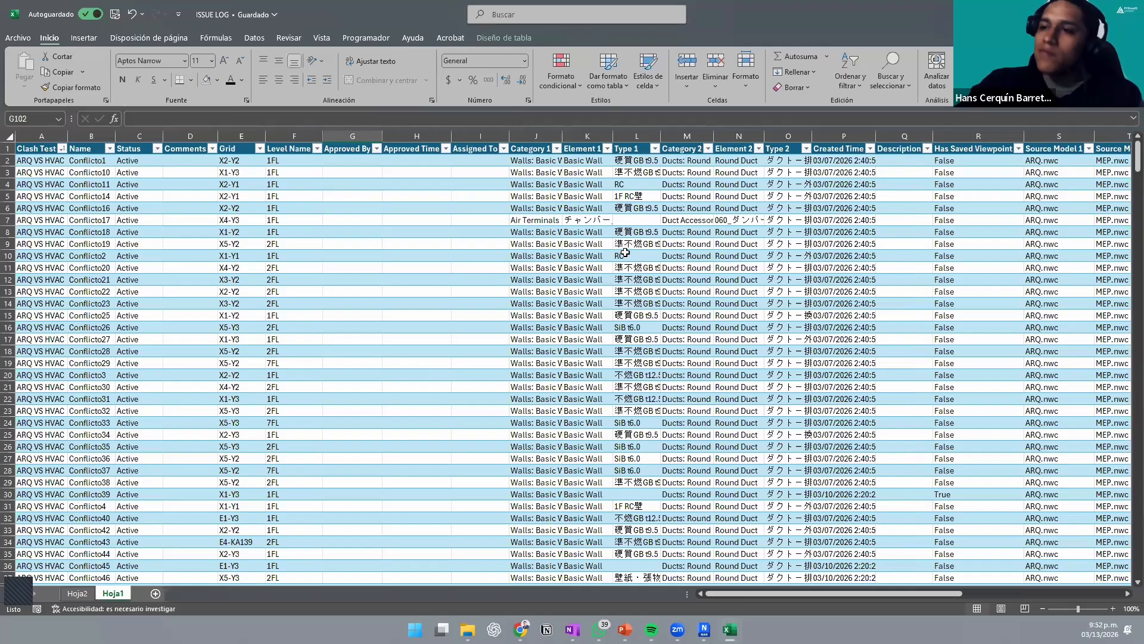
click(77, 593)
scroll(422, 312, up, 14)
scroll(425, 309, up, 4)
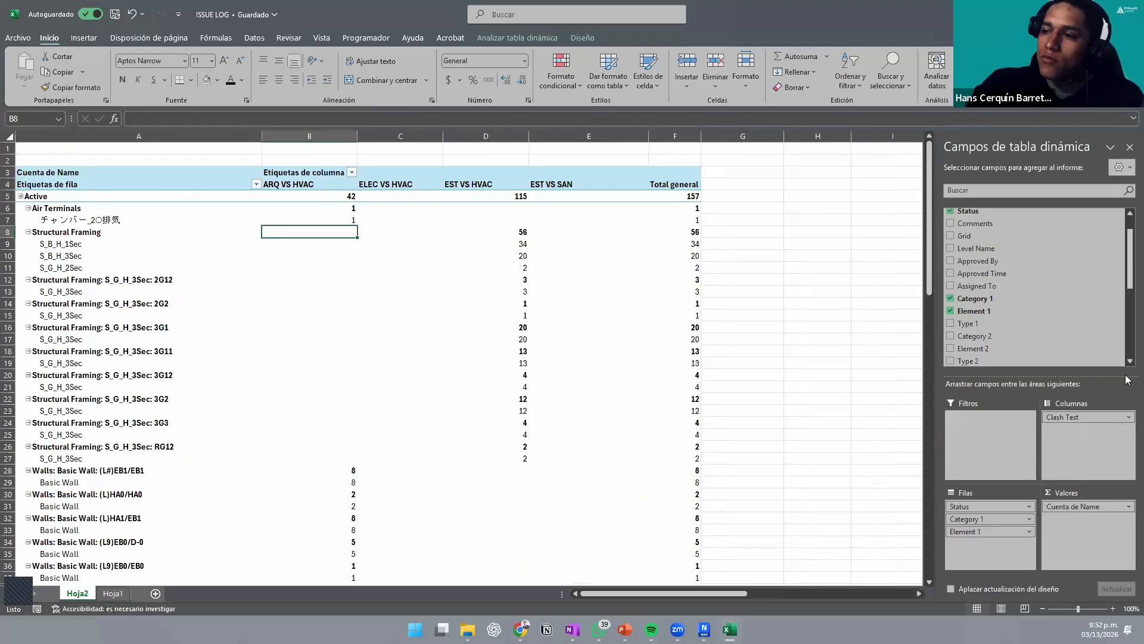
Step: Remove Category 1 from the pivot rows, review the elements directly under each status, and restore Category 1 above Element 1
scroll(1084, 353, up, 1)
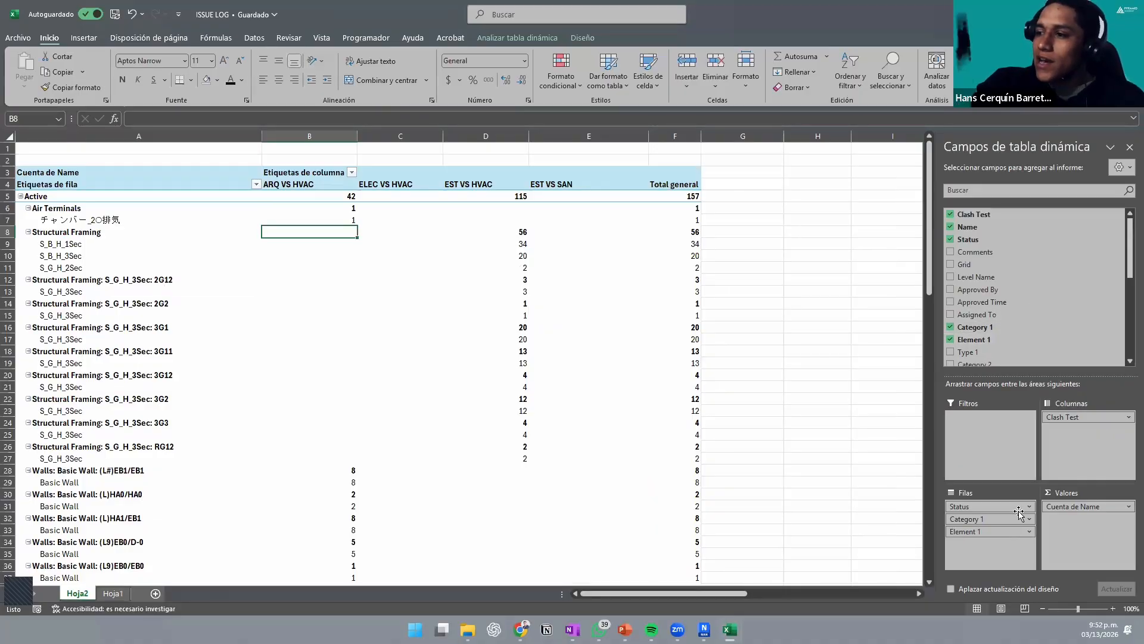
click(950, 327)
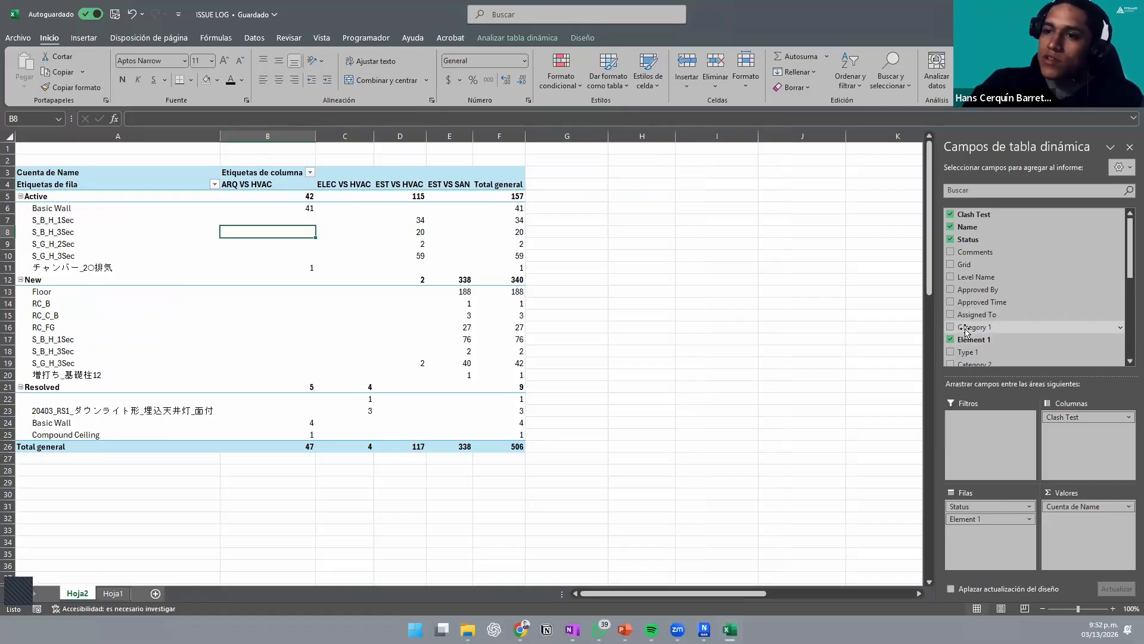
click(63, 208)
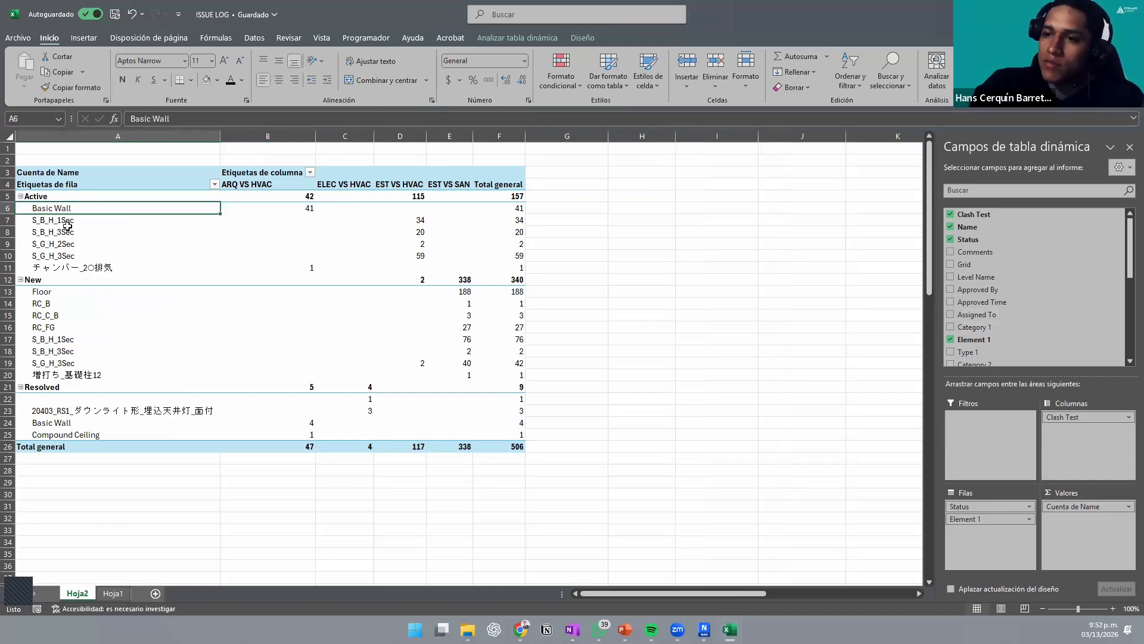
click(67, 220)
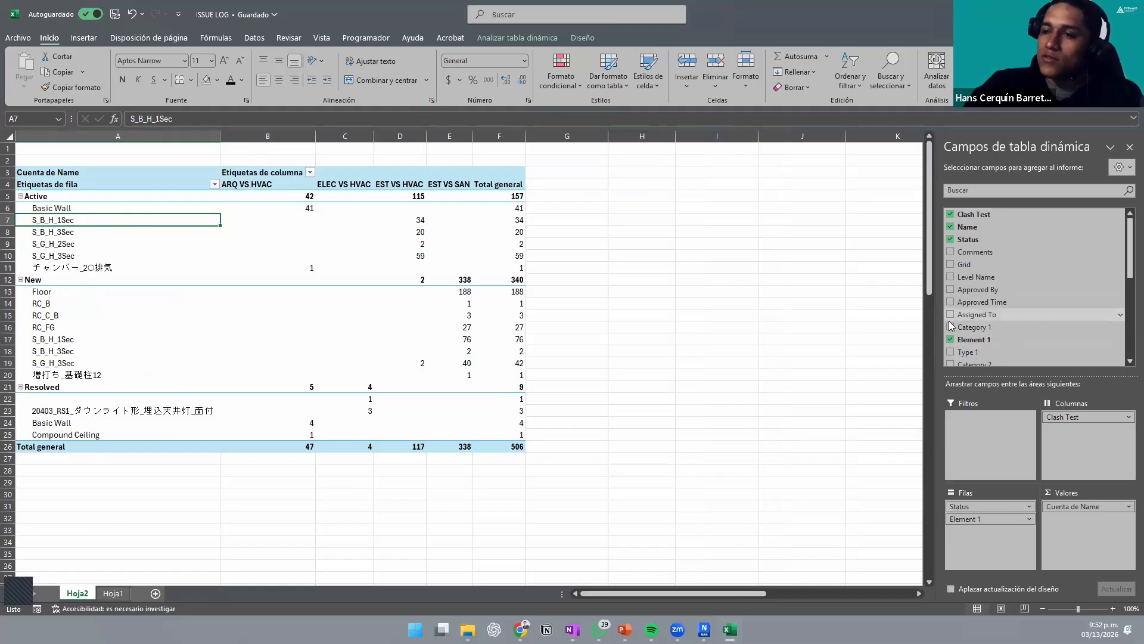
drag(969, 326, 973, 516)
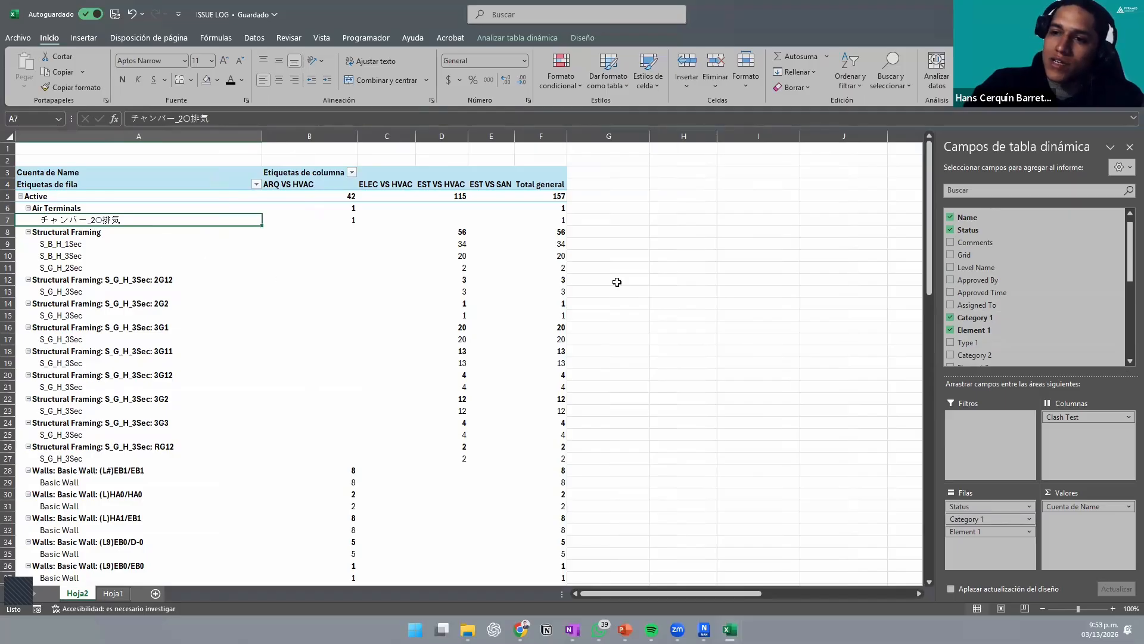
Step: Nest Category 2 and Element 2 below Element 1 in the pivot table's rows and review the expanded breakdown
scroll(990, 310, down, 1)
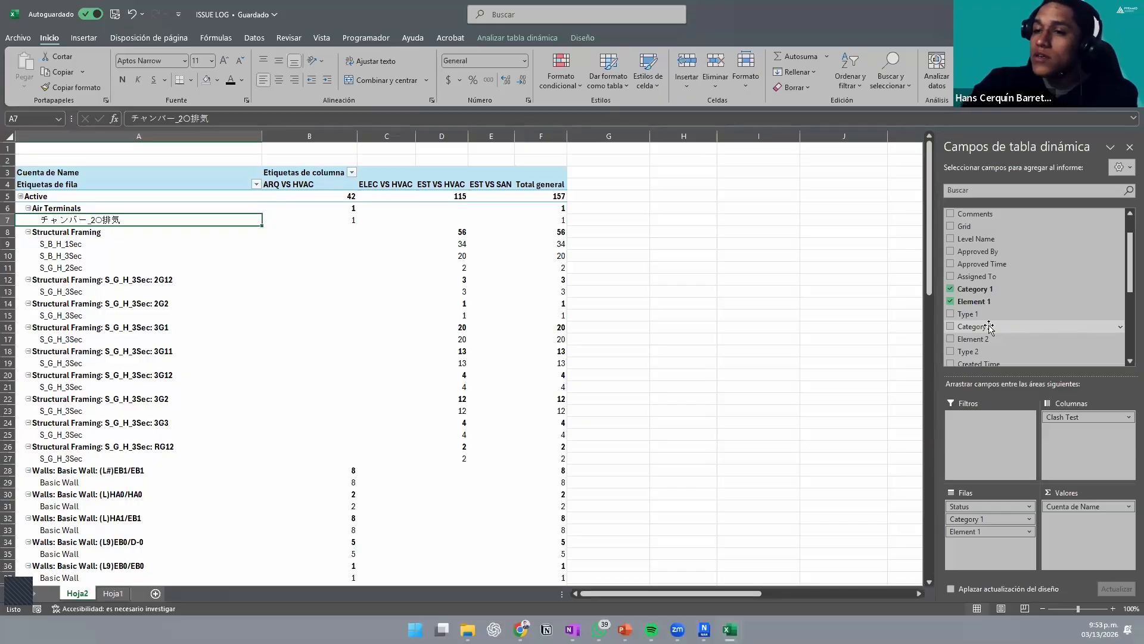
drag(989, 327, 974, 543)
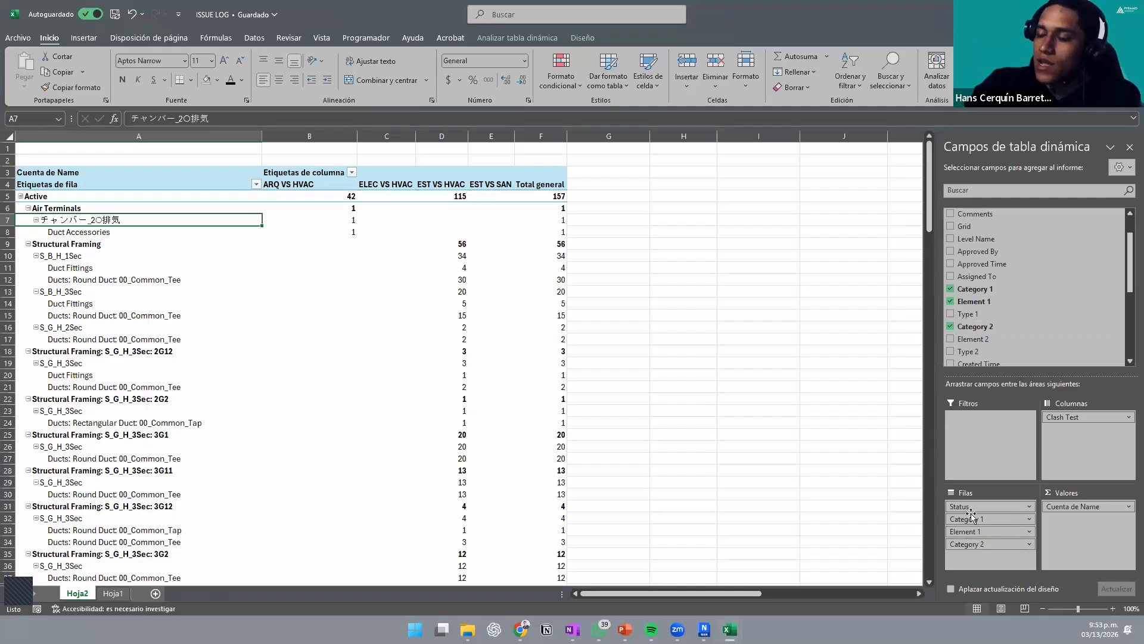
drag(984, 339, 982, 557)
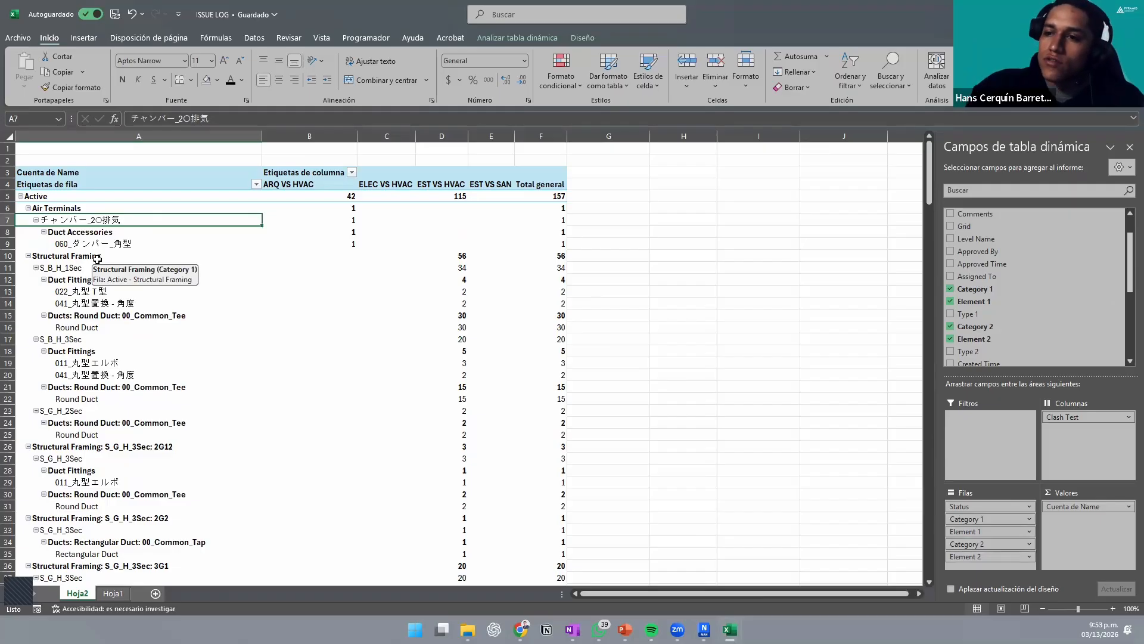
scroll(505, 260, down, 3)
scroll(505, 259, down, 14)
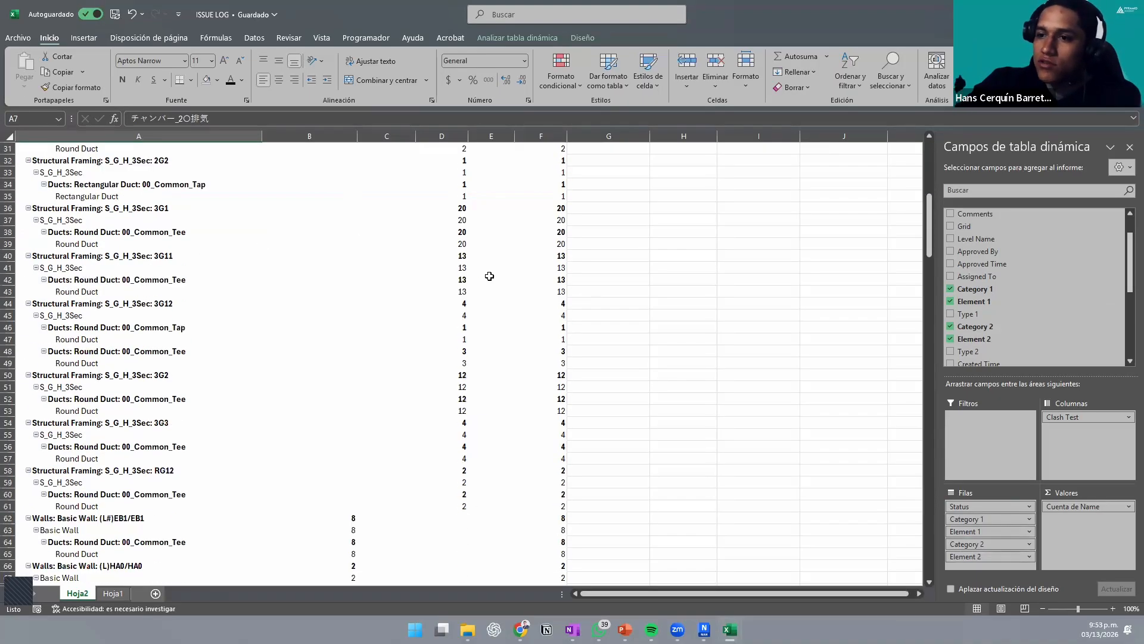
Step: Remove Category 2 and Element 2 from the pivot table's rows
click(991, 532)
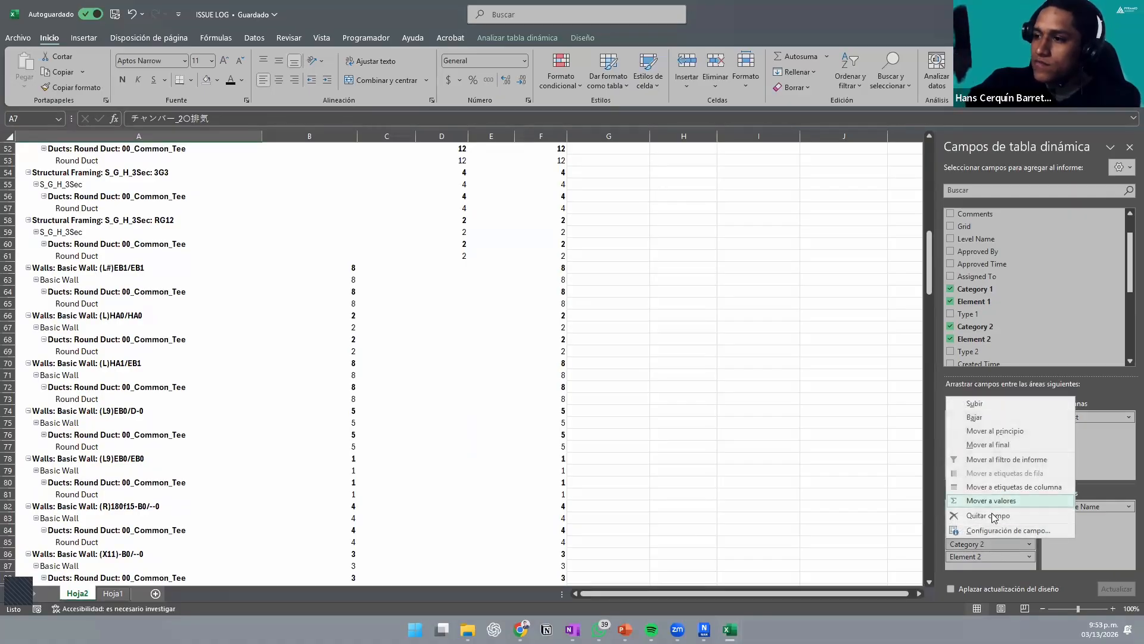
click(991, 516)
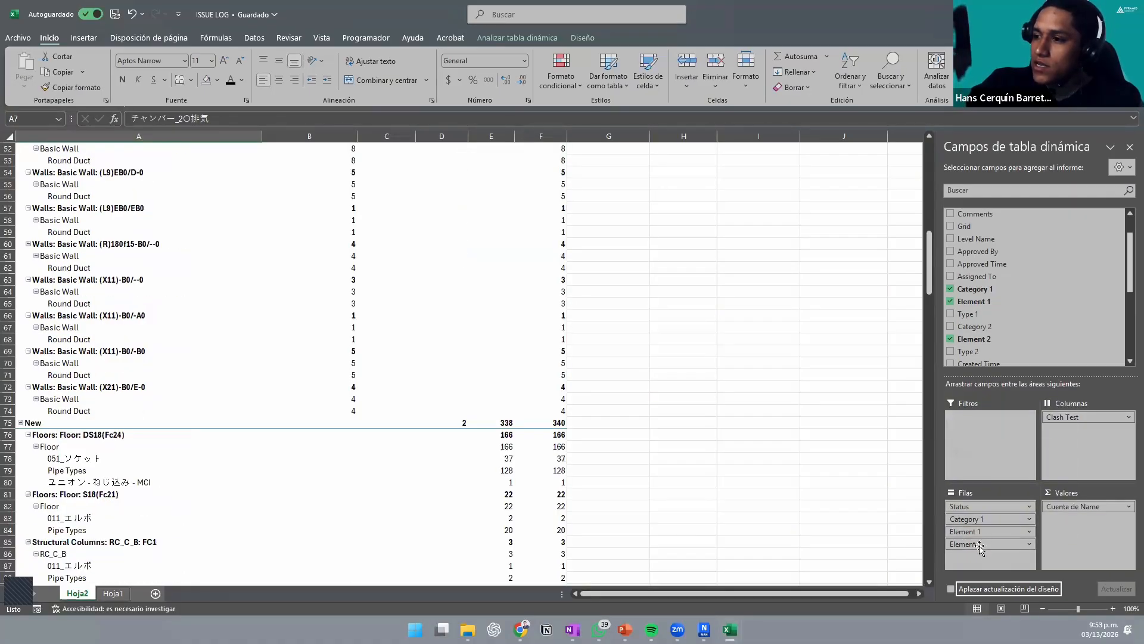
click(967, 544)
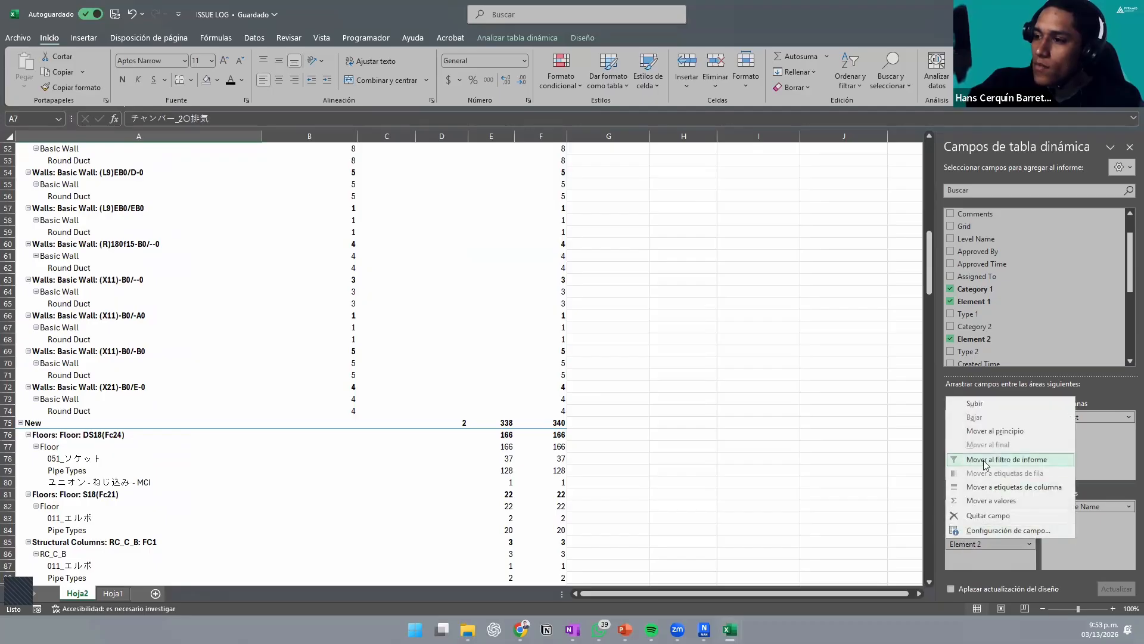
click(987, 516)
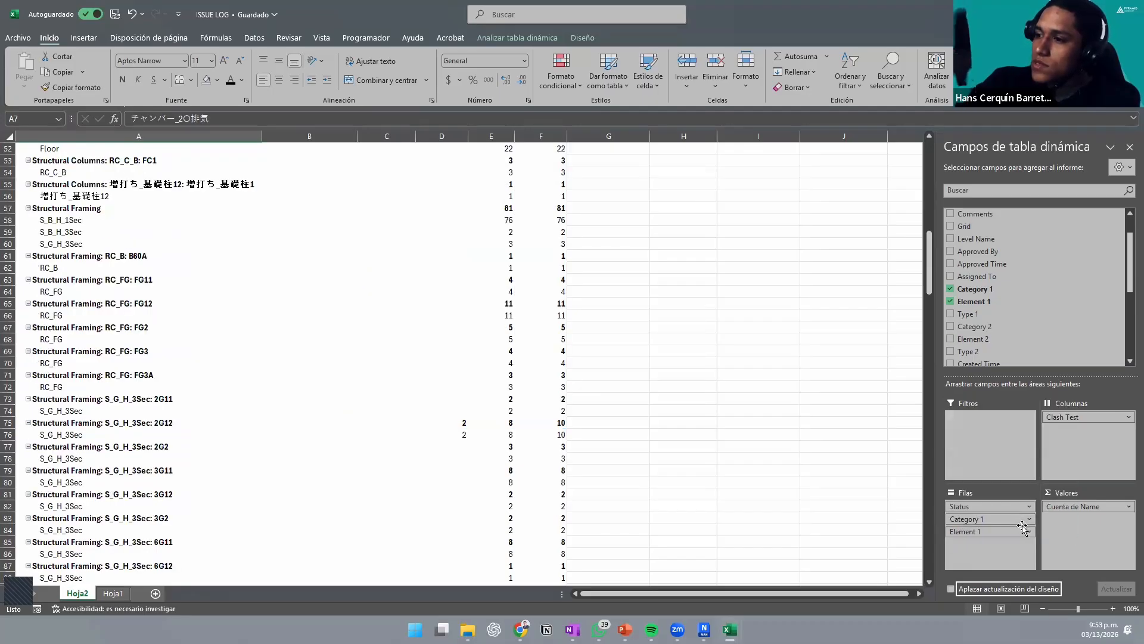
Step: Collapse the Active, New and Resolved groups in the pivot table to leave only the status rows
scroll(249, 224, up, 17)
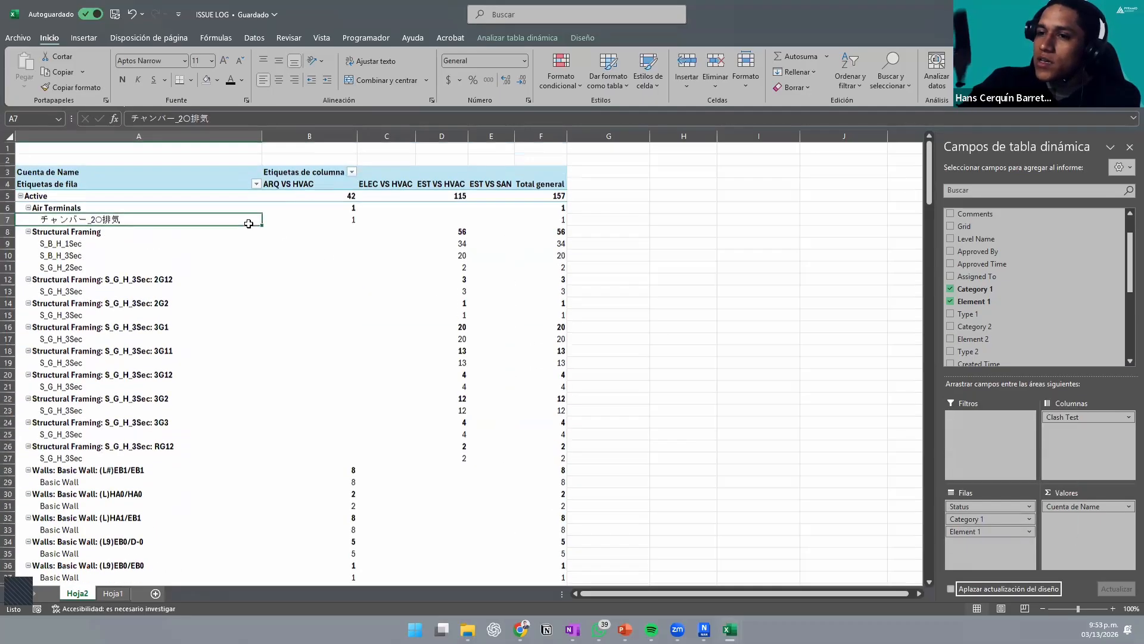
click(26, 229)
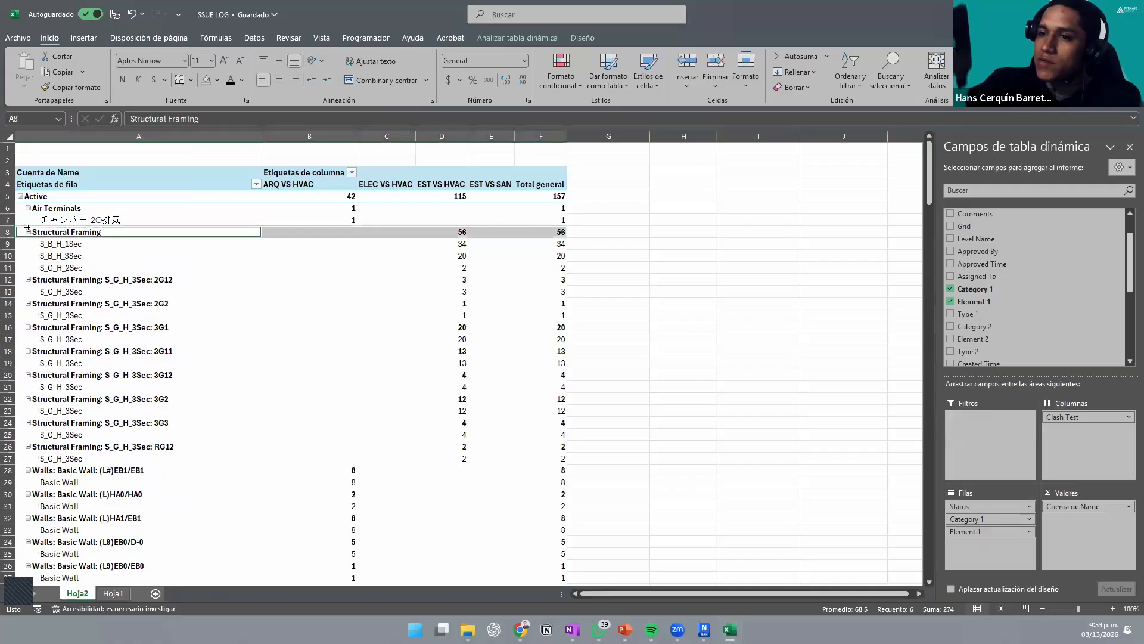
click(21, 197)
click(21, 208)
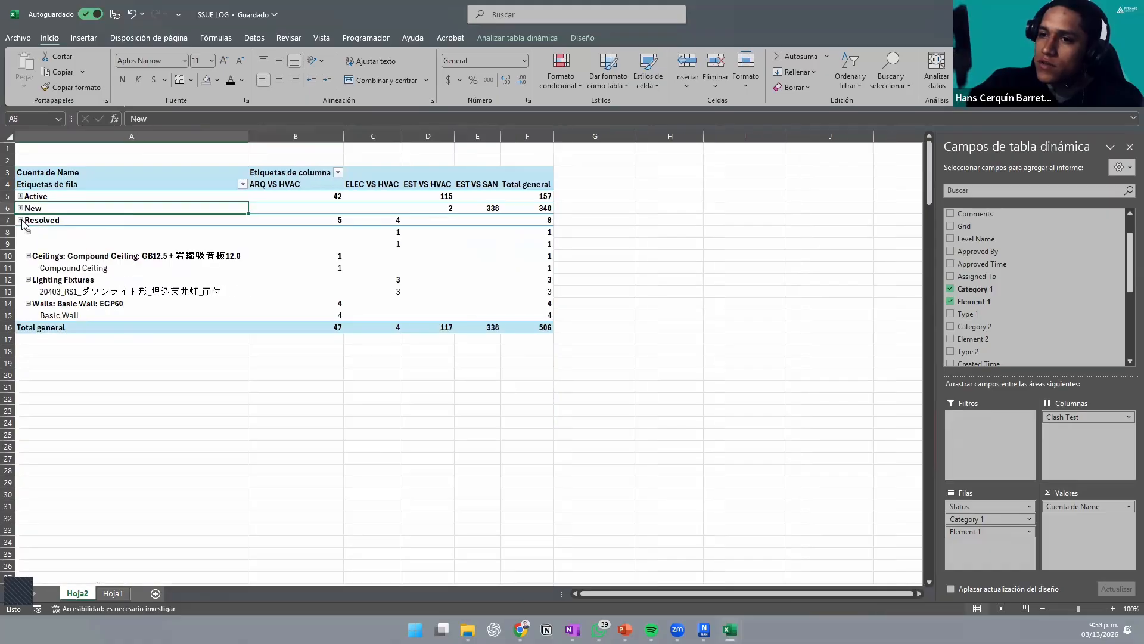
click(21, 220)
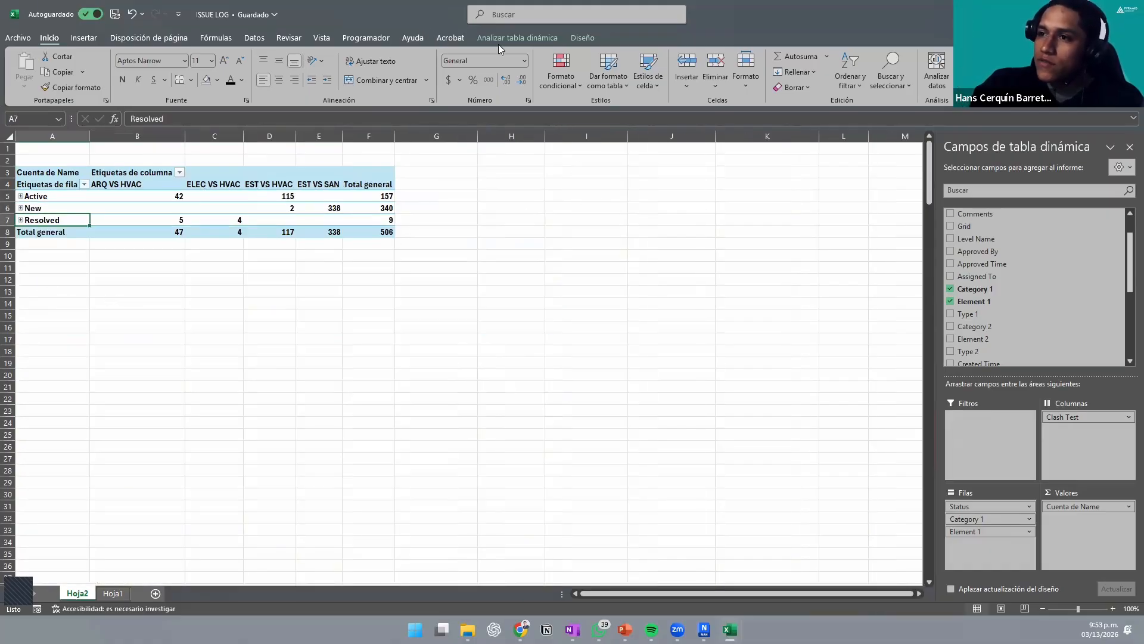
click(581, 38)
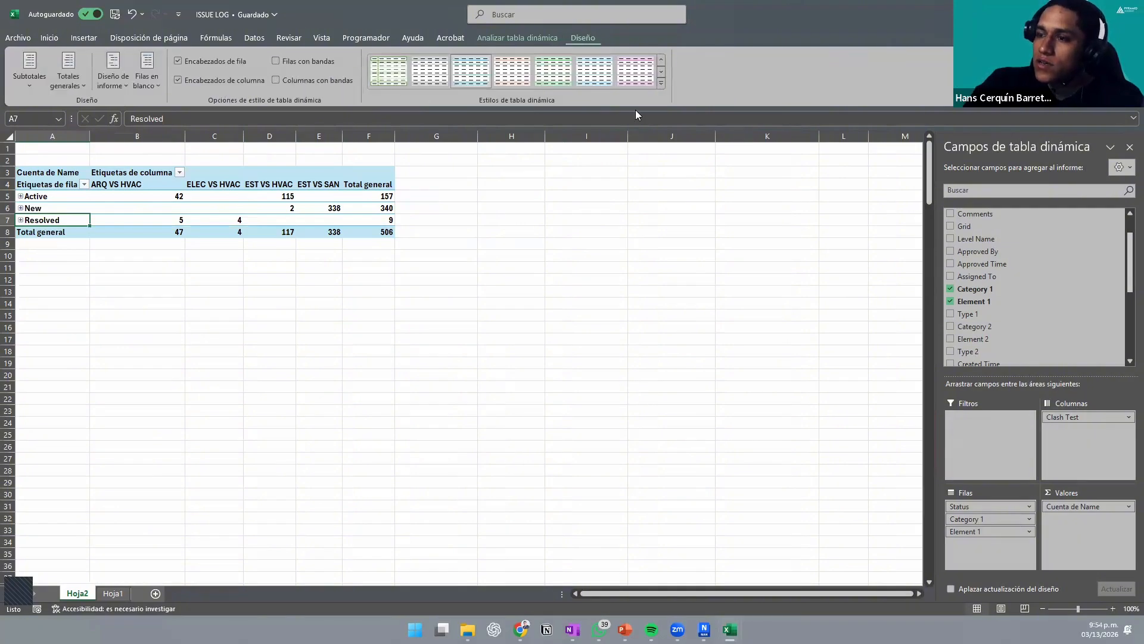
click(653, 160)
click(255, 38)
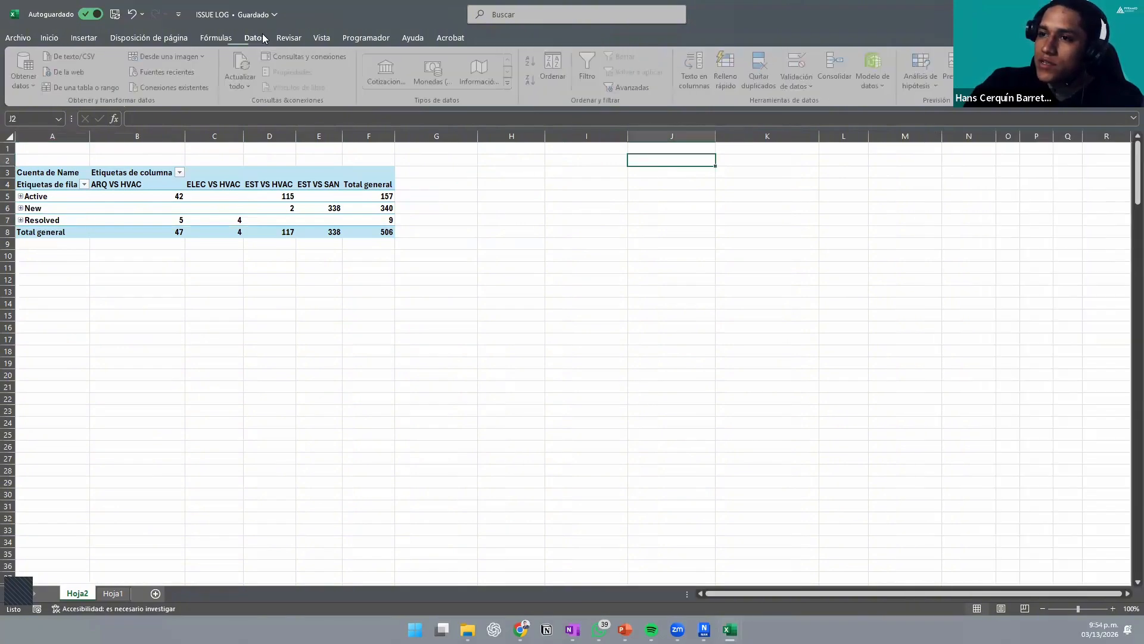
click(89, 40)
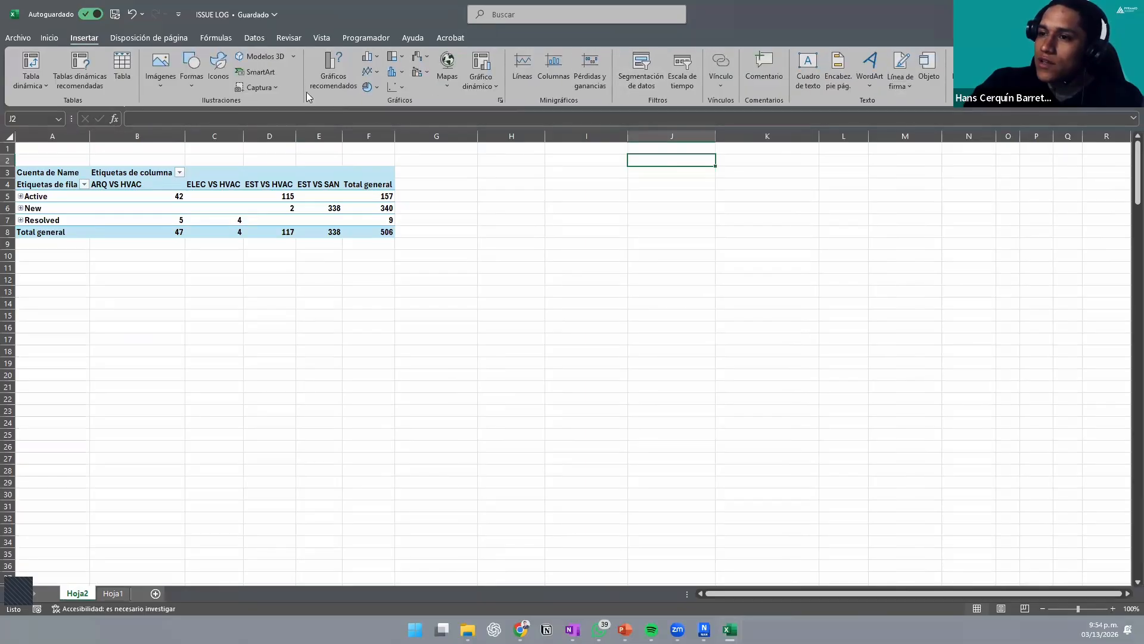
click(326, 87)
click(554, 348)
Step: Insert a clustered column chart based on the clash pivot table
click(204, 187)
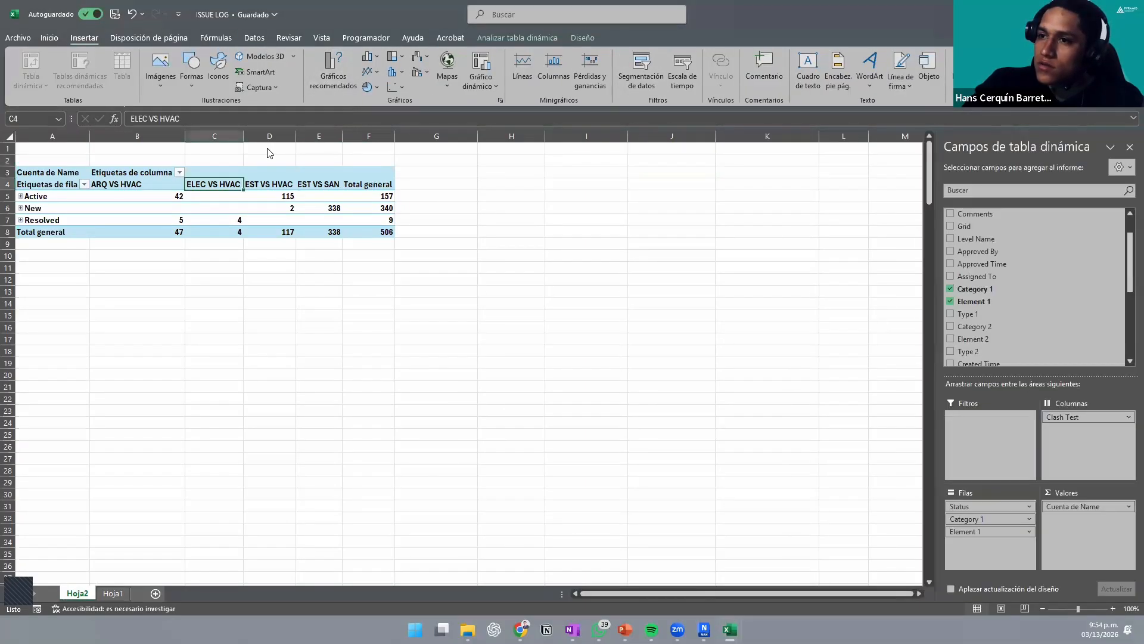
click(342, 71)
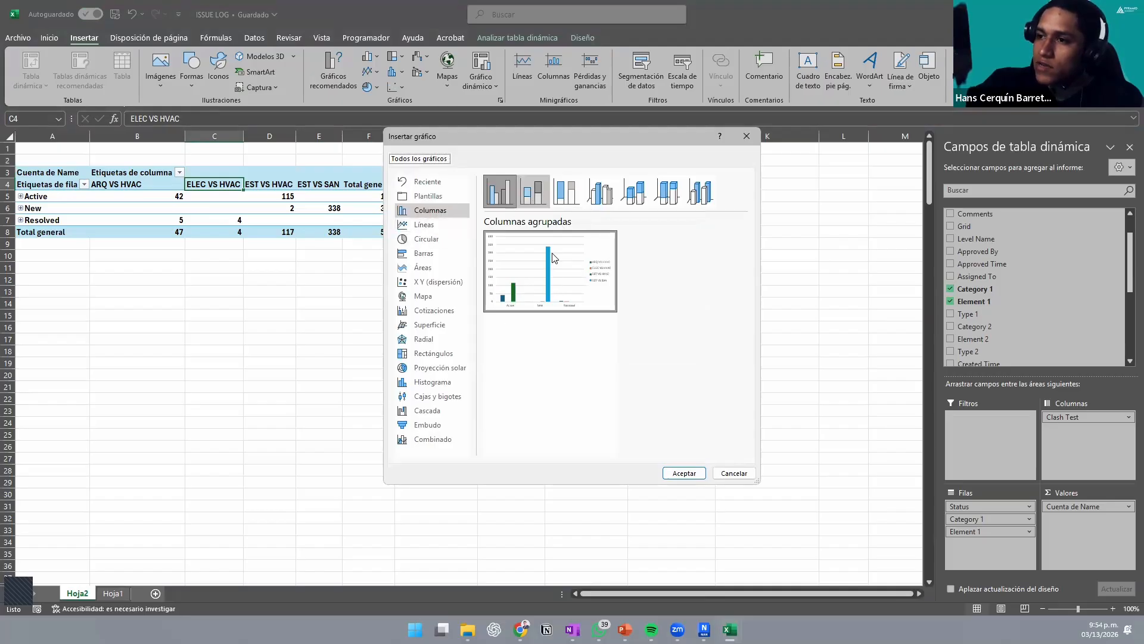
mouse_move(555, 283)
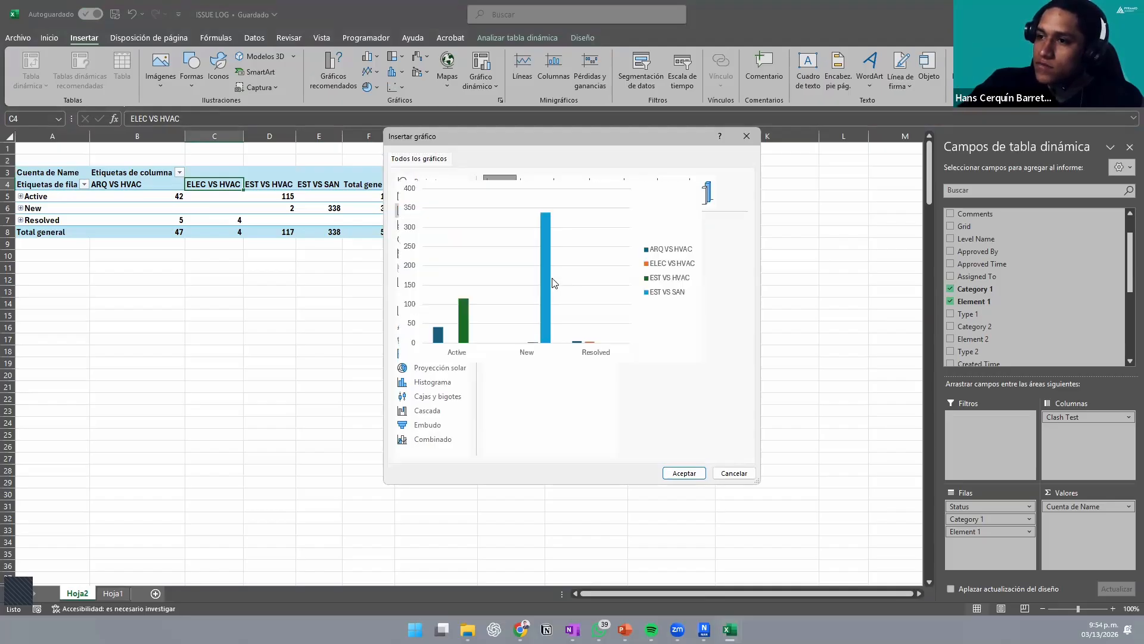
click(685, 473)
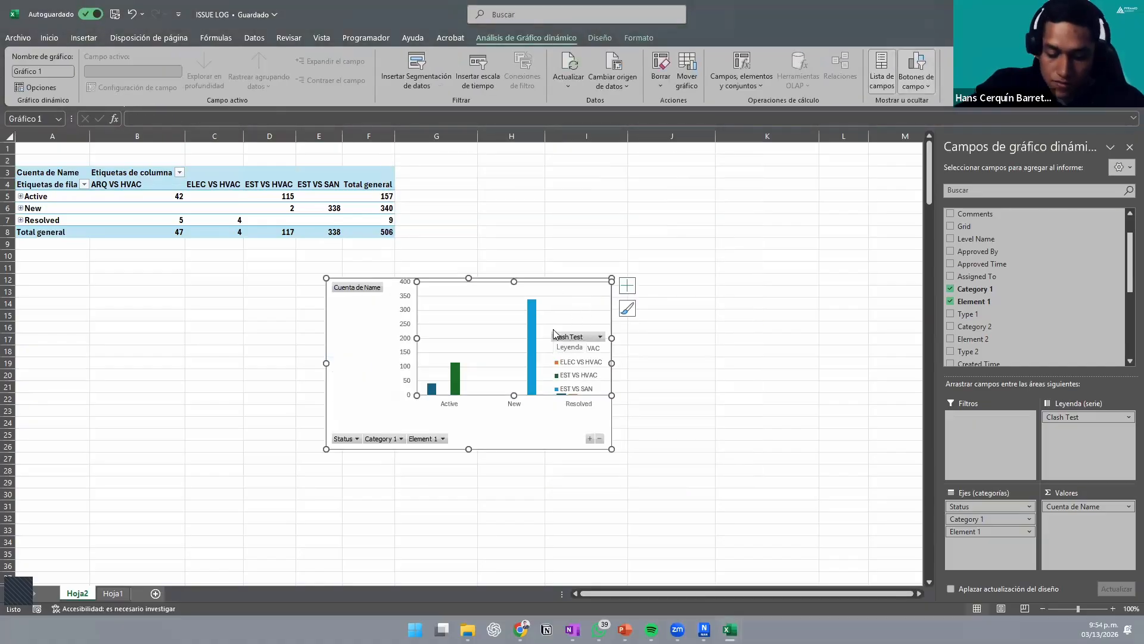
Step: Enlarge the column chart and move it clear of the pivot table, beside its right edge
drag(610, 449, 684, 494)
click(569, 308)
drag(569, 308, 726, 216)
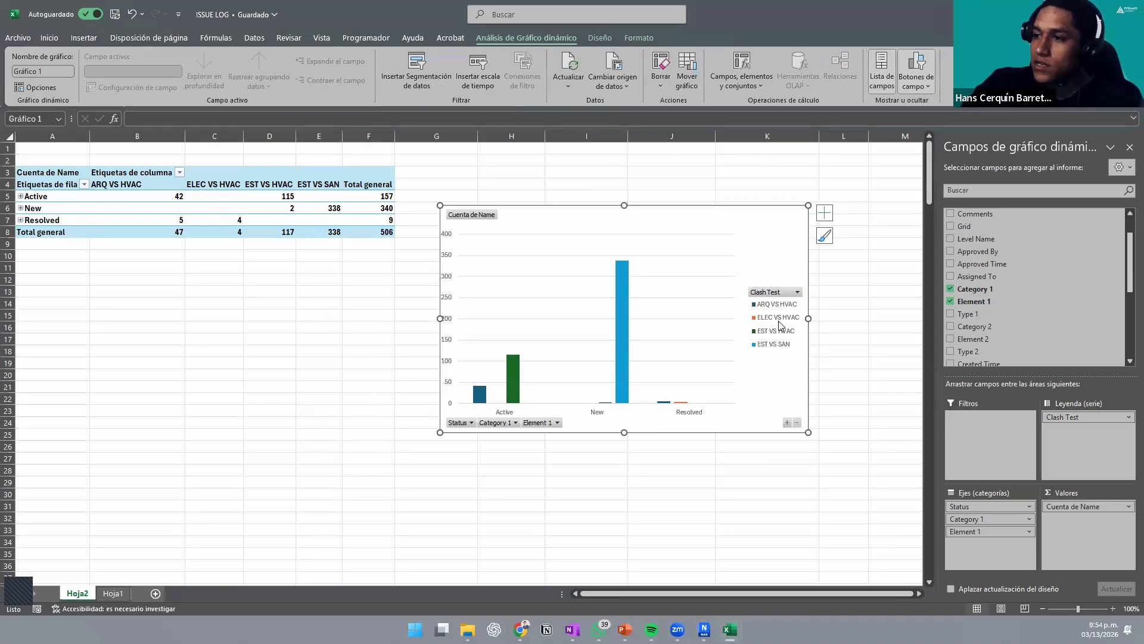
Step: Remove Element 1 and Category 1 from the chart's axis categories, leaving only Status
click(986, 531)
drag(985, 531, 955, 303)
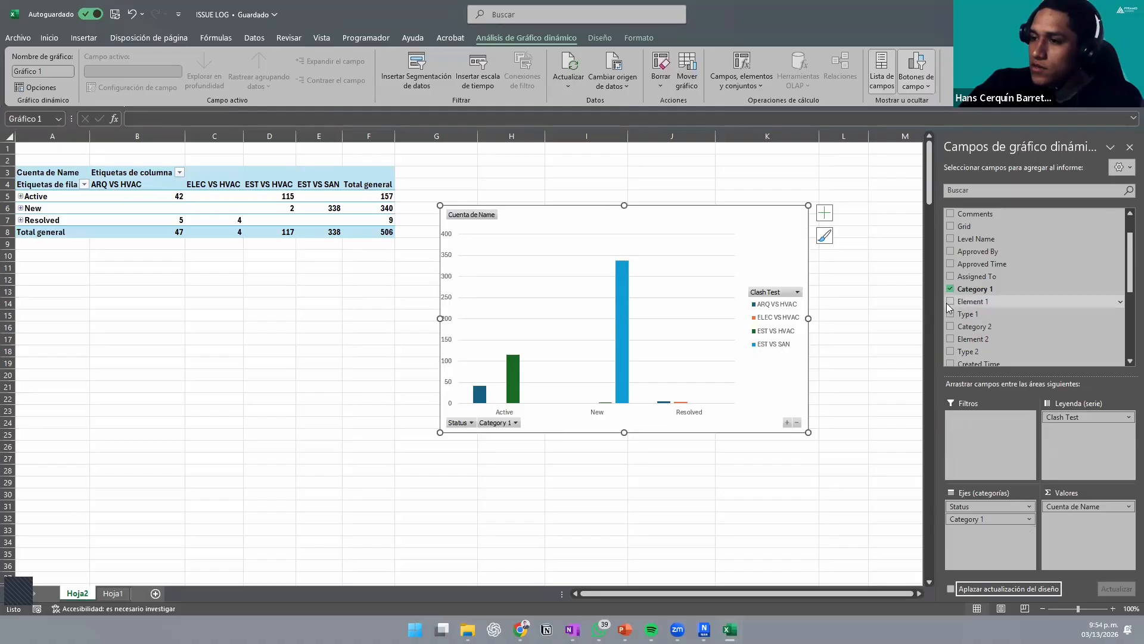
click(951, 289)
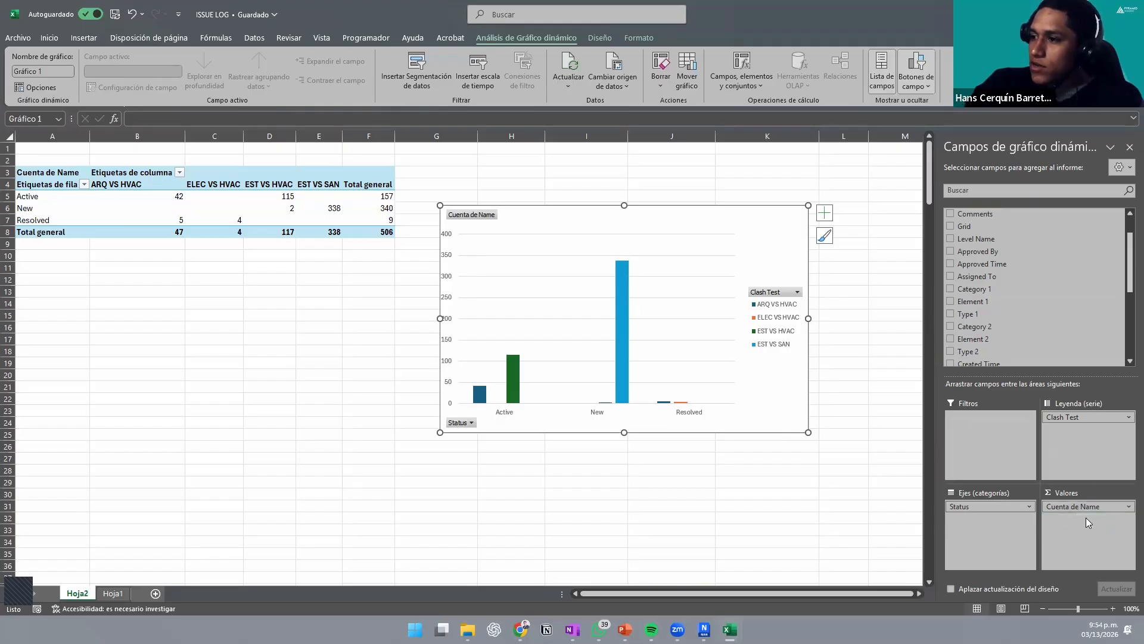
right_click(731, 242)
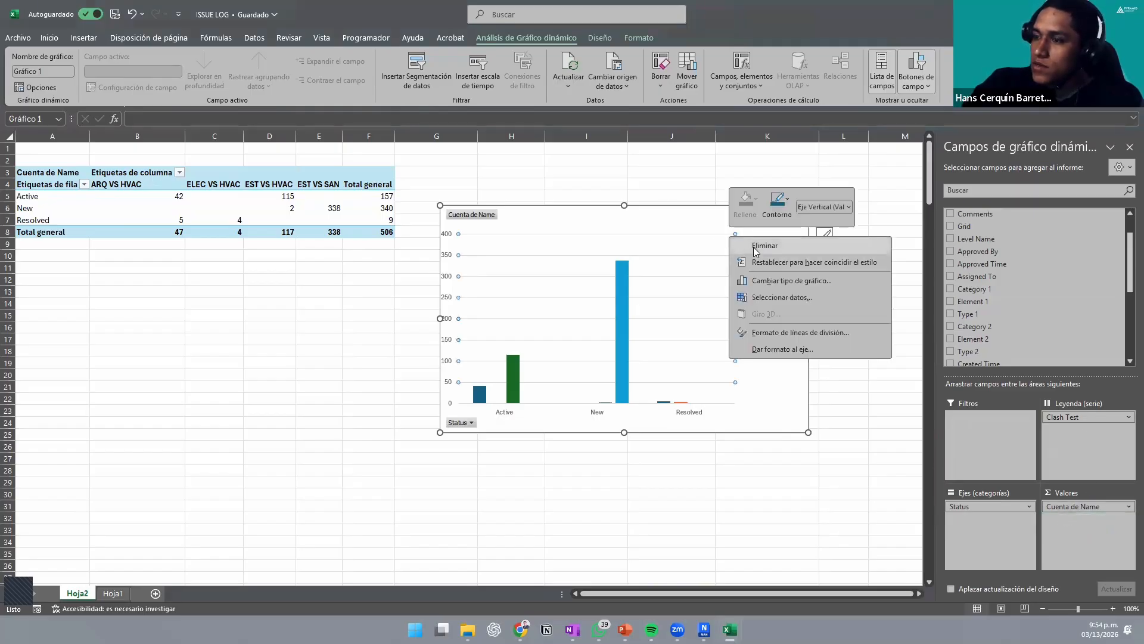
key(Escape)
right_click(734, 239)
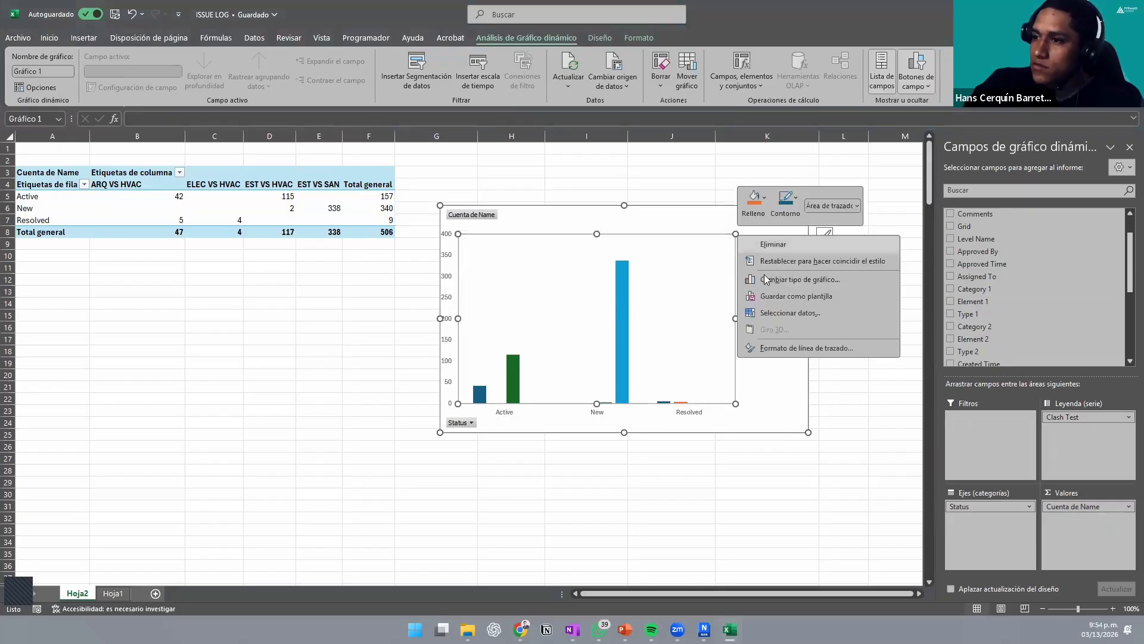
key(Escape)
right_click(771, 417)
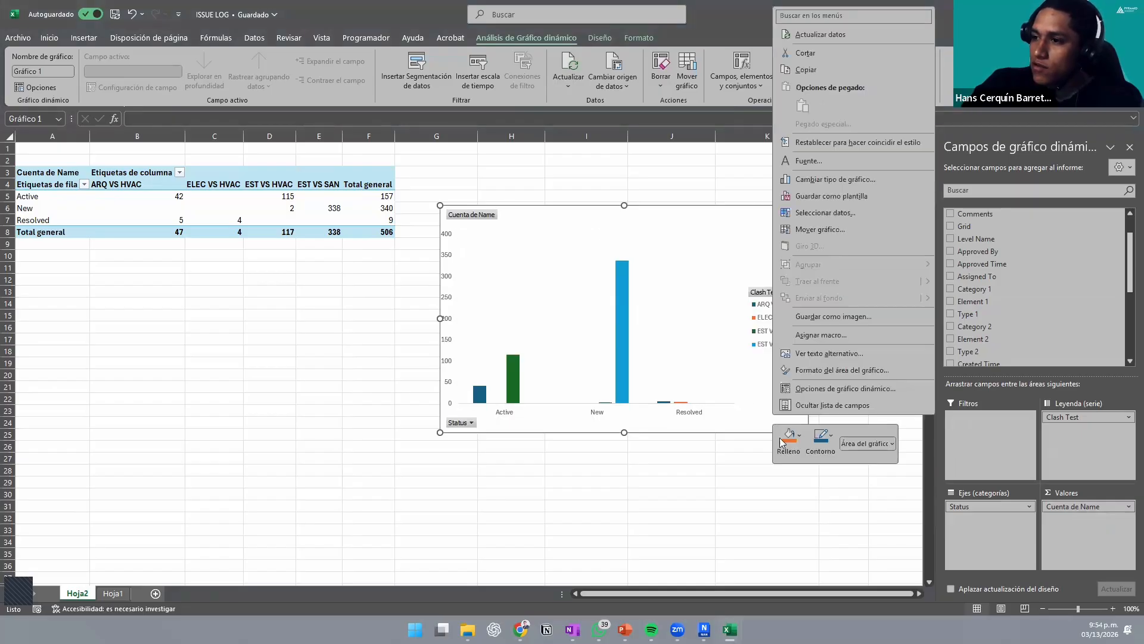
key(Escape)
Step: Shift the column chart slightly lower on the sheet and delete it
drag(865, 466, 435, 219)
drag(553, 222, 569, 263)
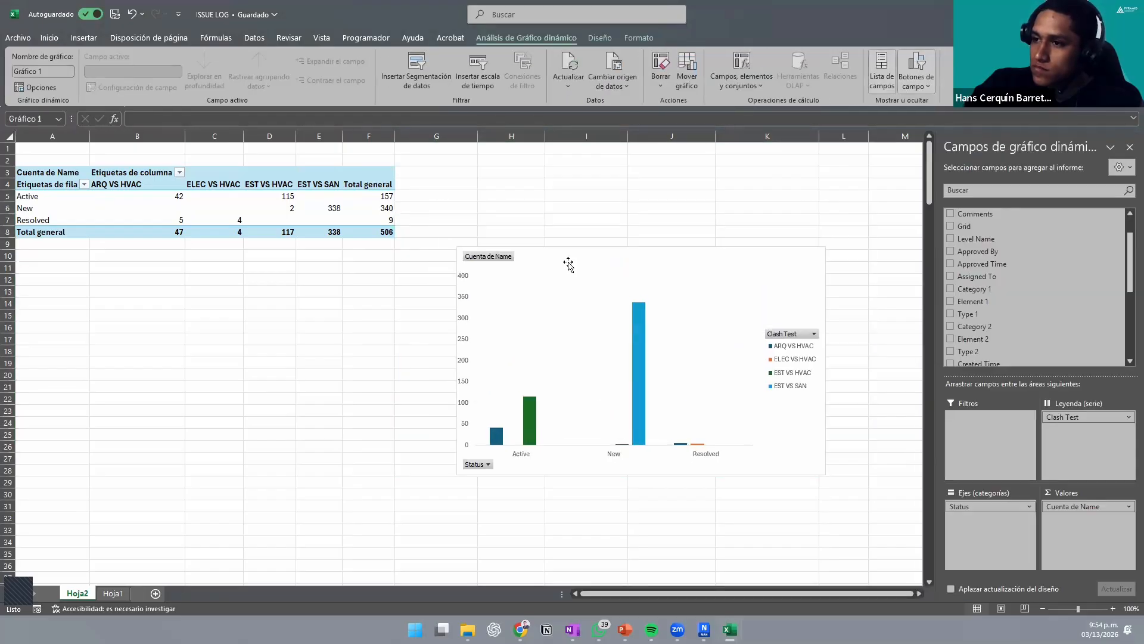
right_click(568, 265)
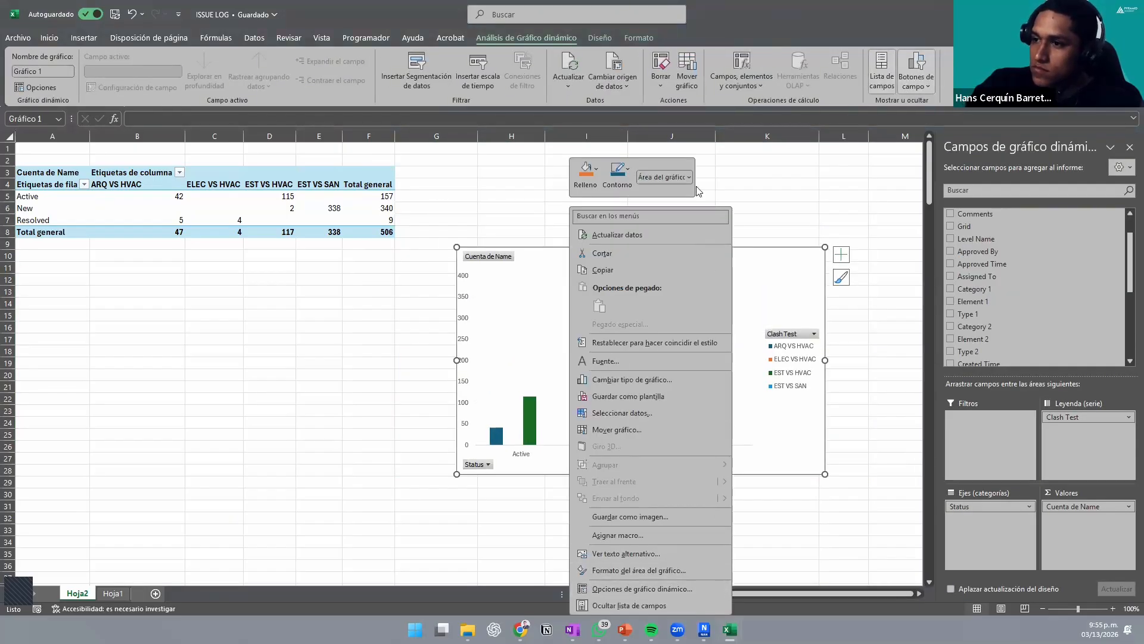
click(780, 278)
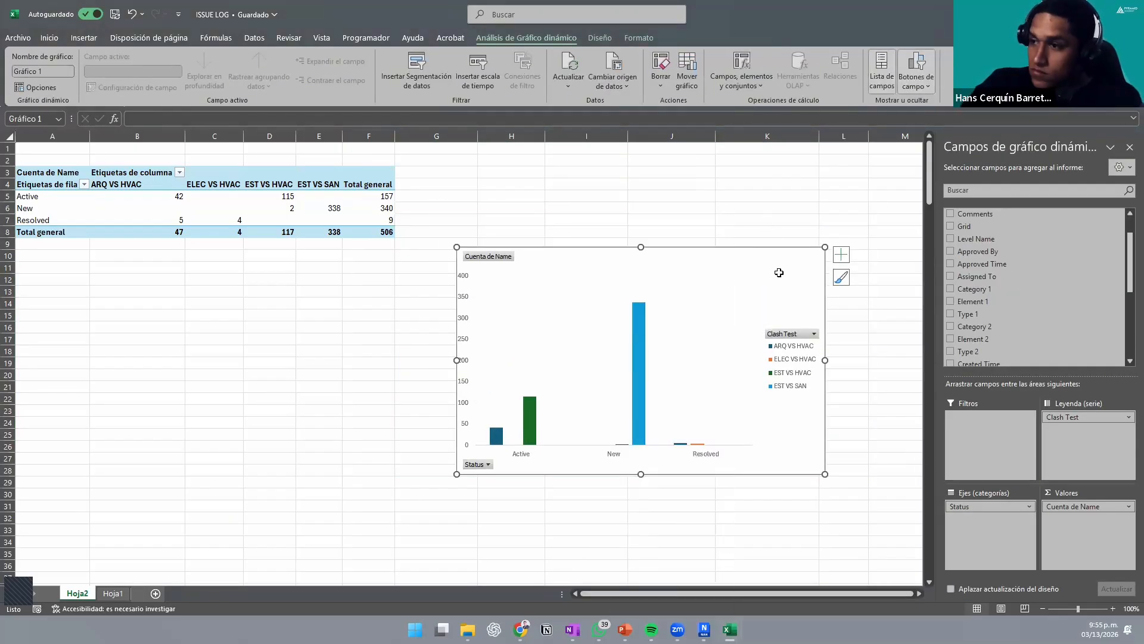
key(Delete)
click(779, 272)
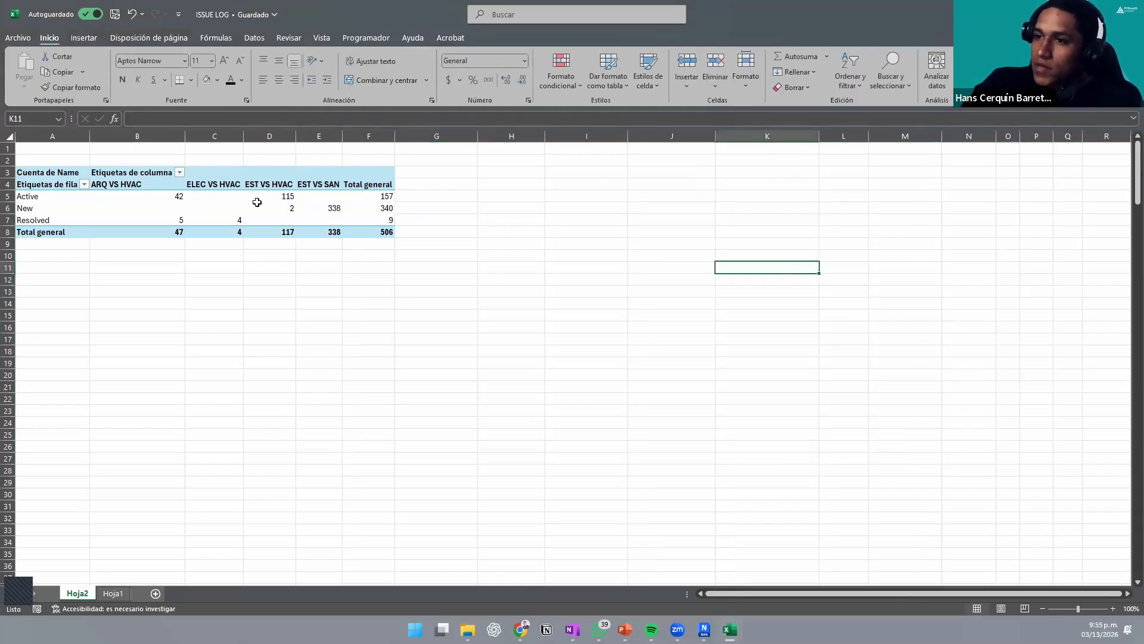
Step: Preview the line, pie, 3D pie, bar, area, scatter and map chart types for the pivot table
click(257, 206)
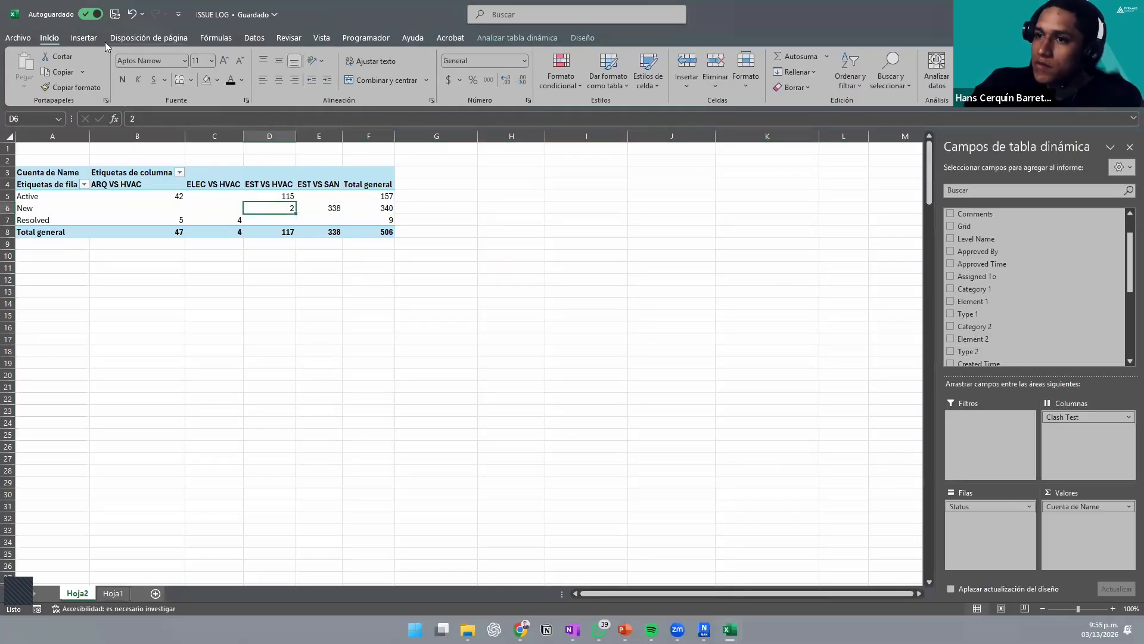
click(84, 38)
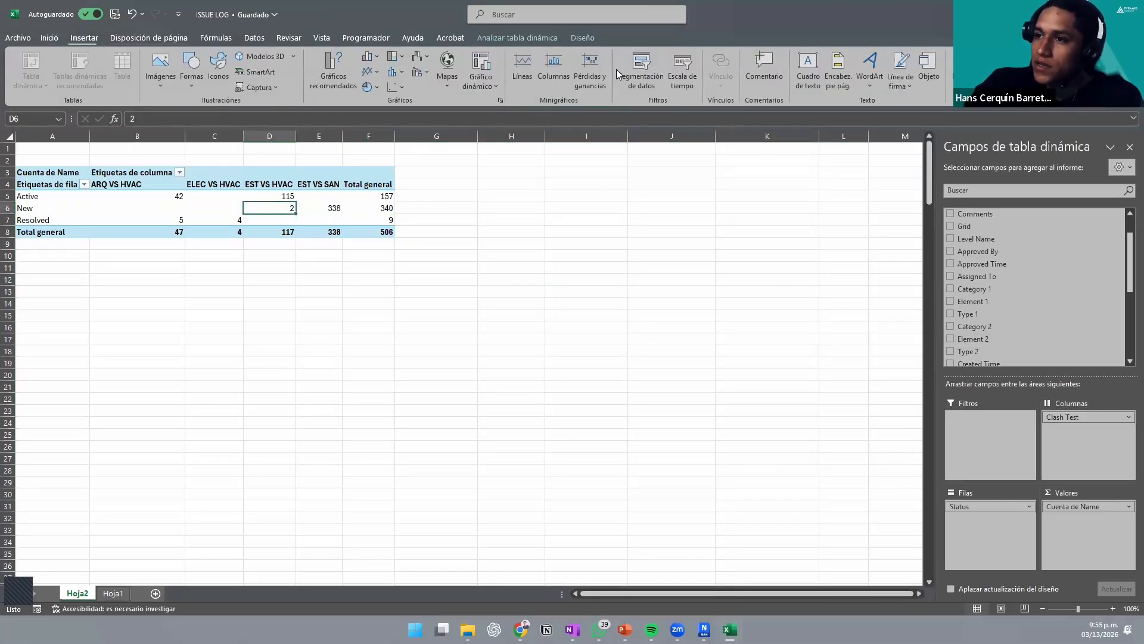
click(333, 71)
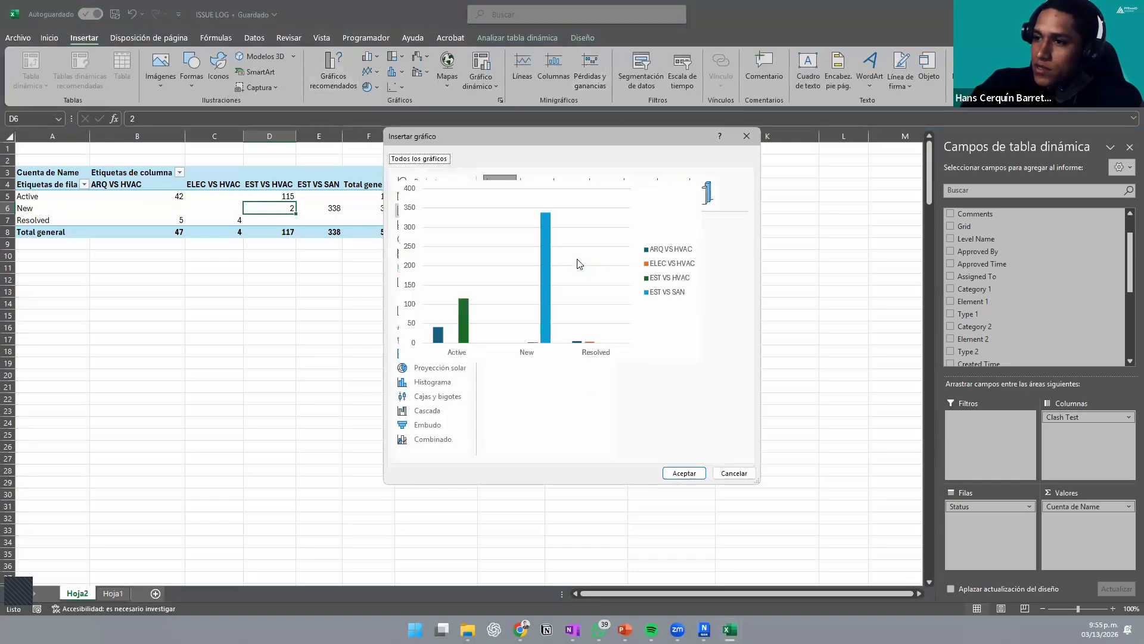
click(440, 224)
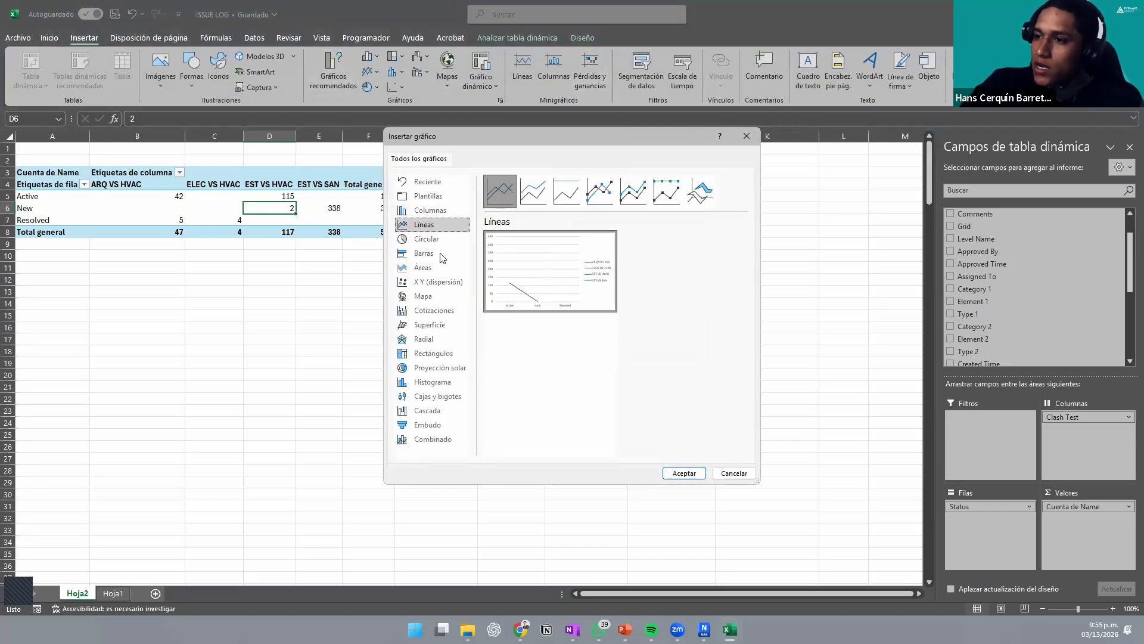
click(427, 239)
mouse_move(533, 295)
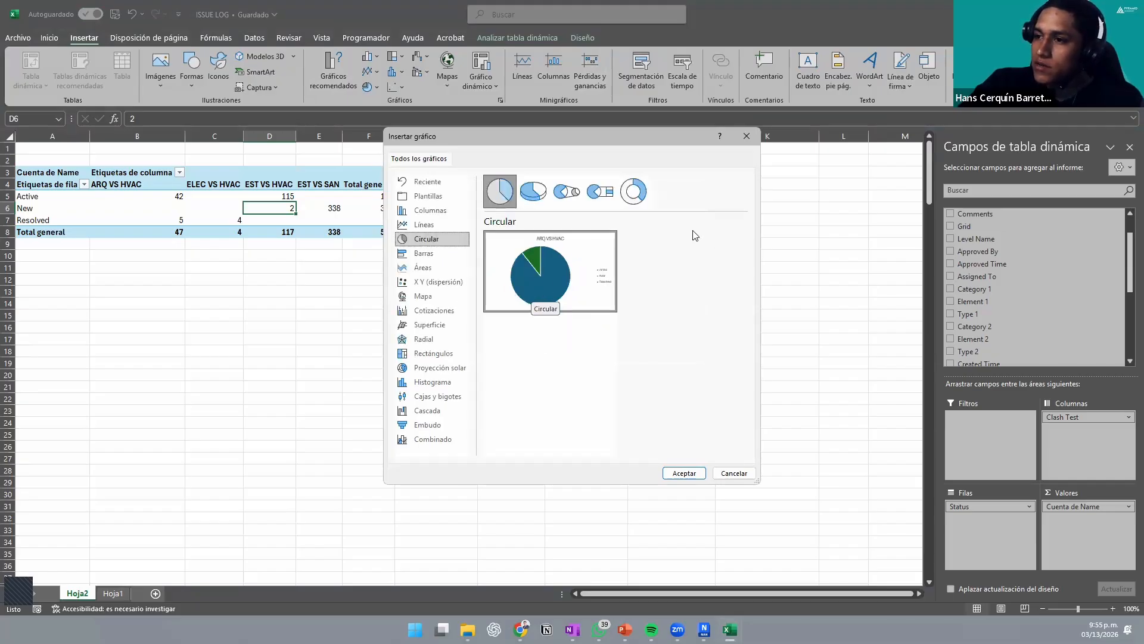
click(533, 190)
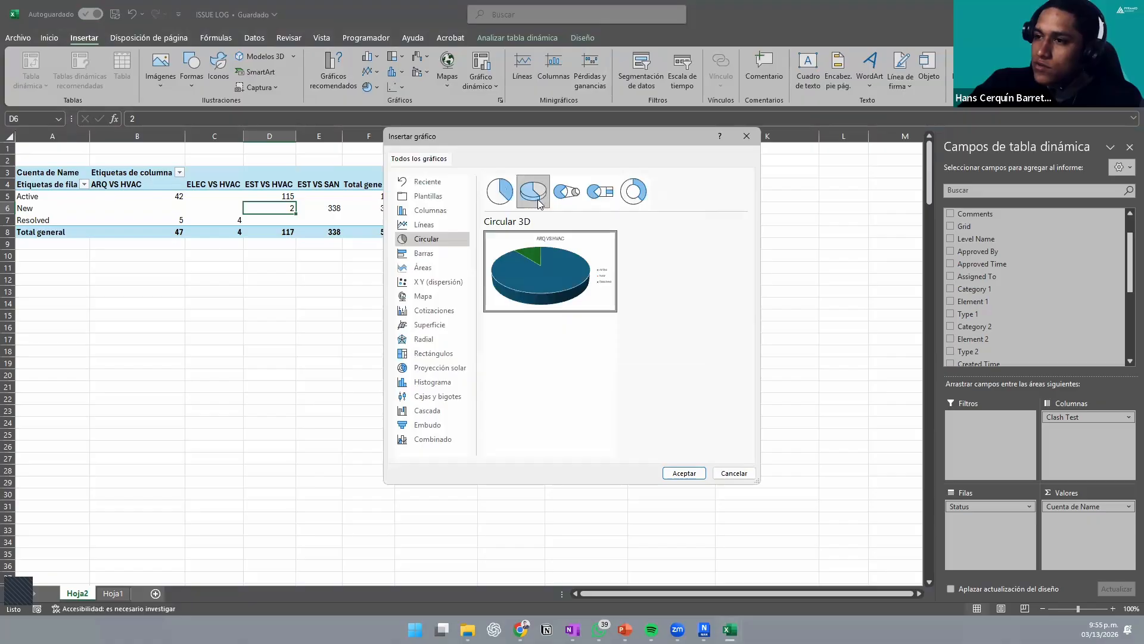
click(435, 258)
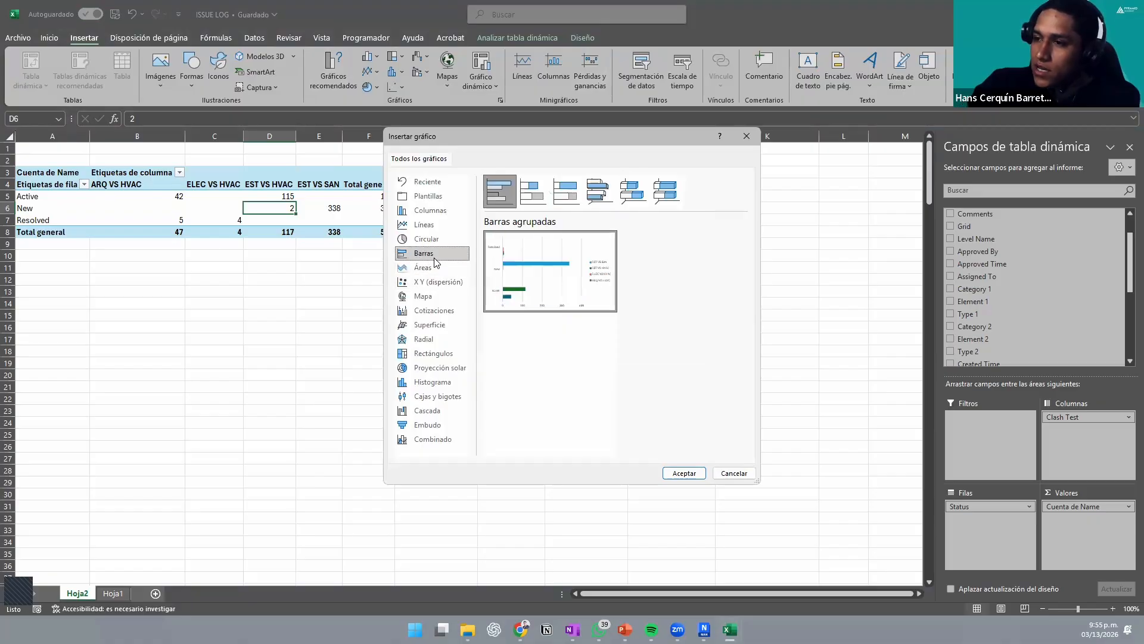
click(437, 268)
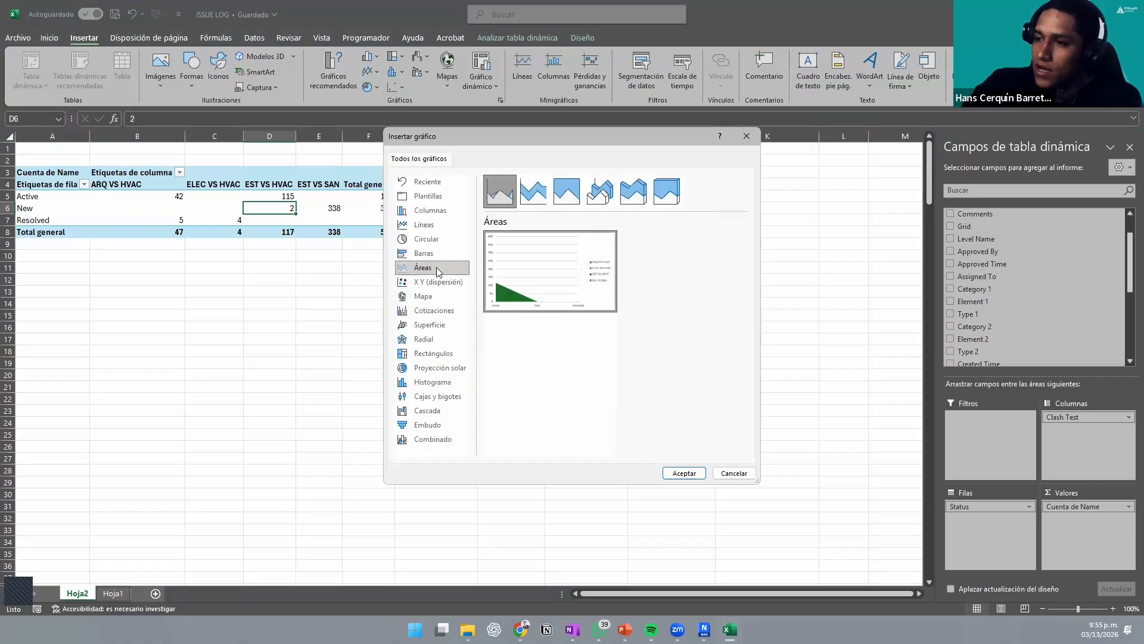
click(439, 282)
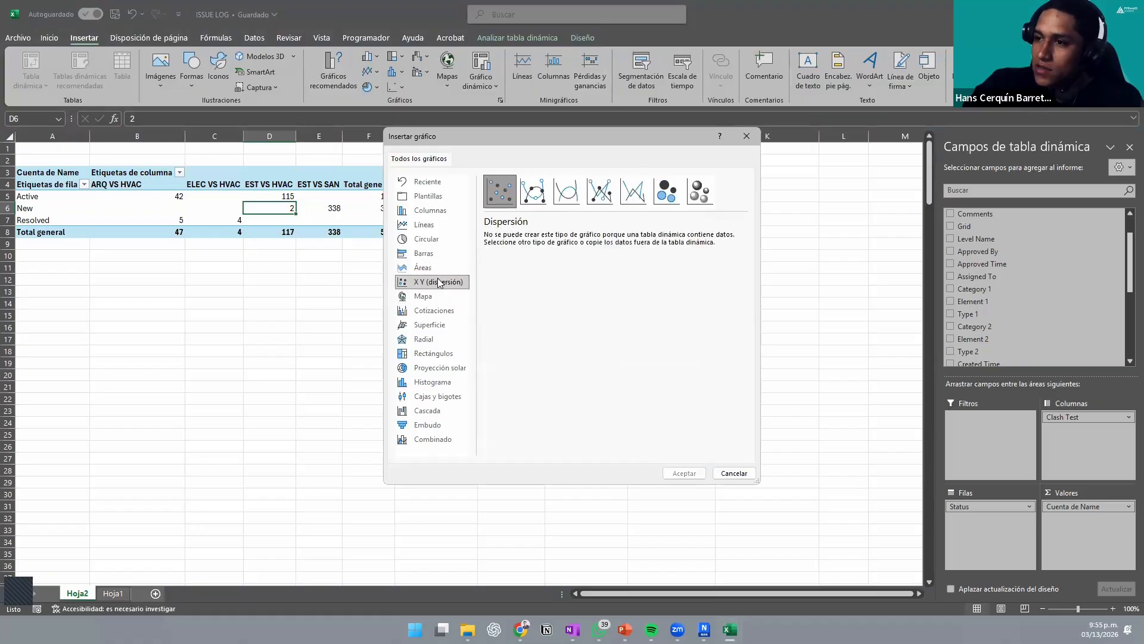
click(442, 298)
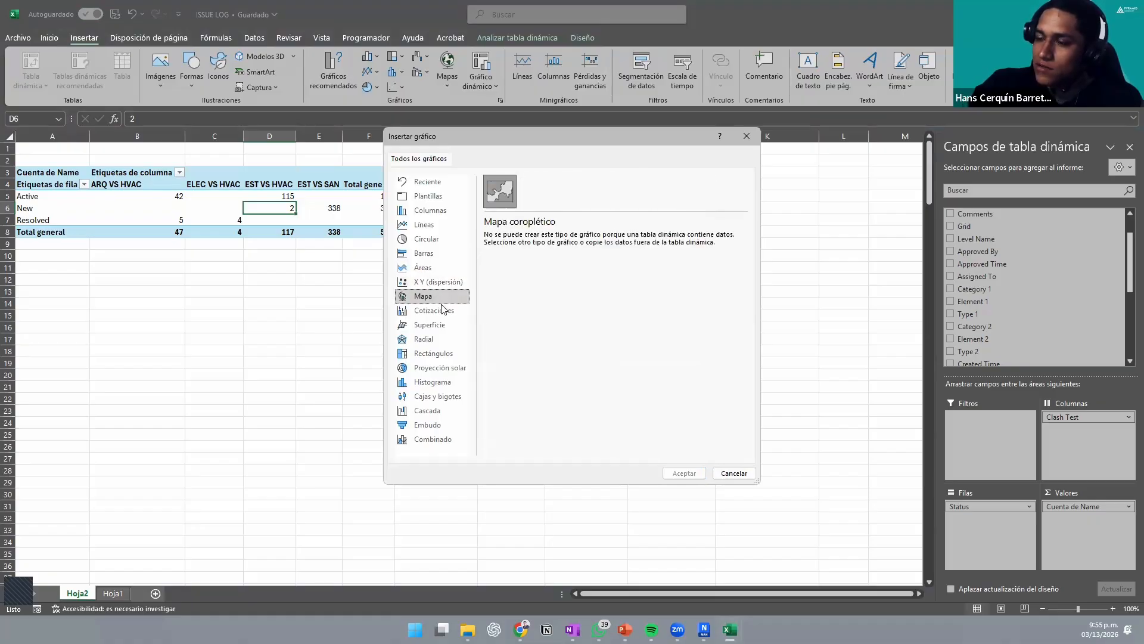
Step: Insert a 3D pie chart from the pivot table and move it further right and up on the sheet
click(428, 241)
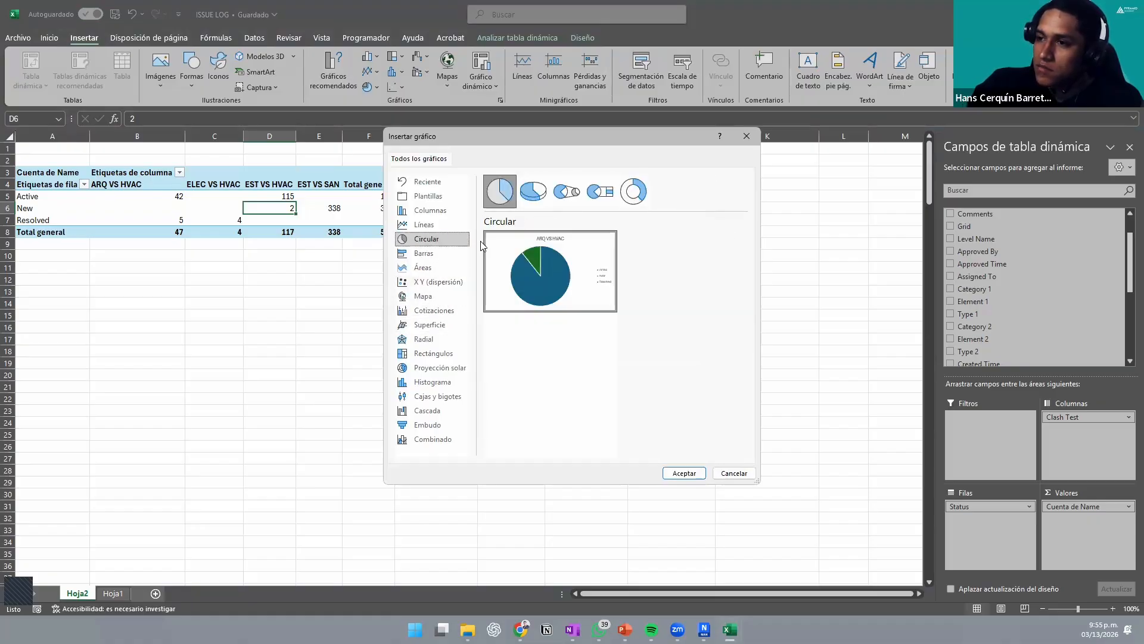
click(534, 192)
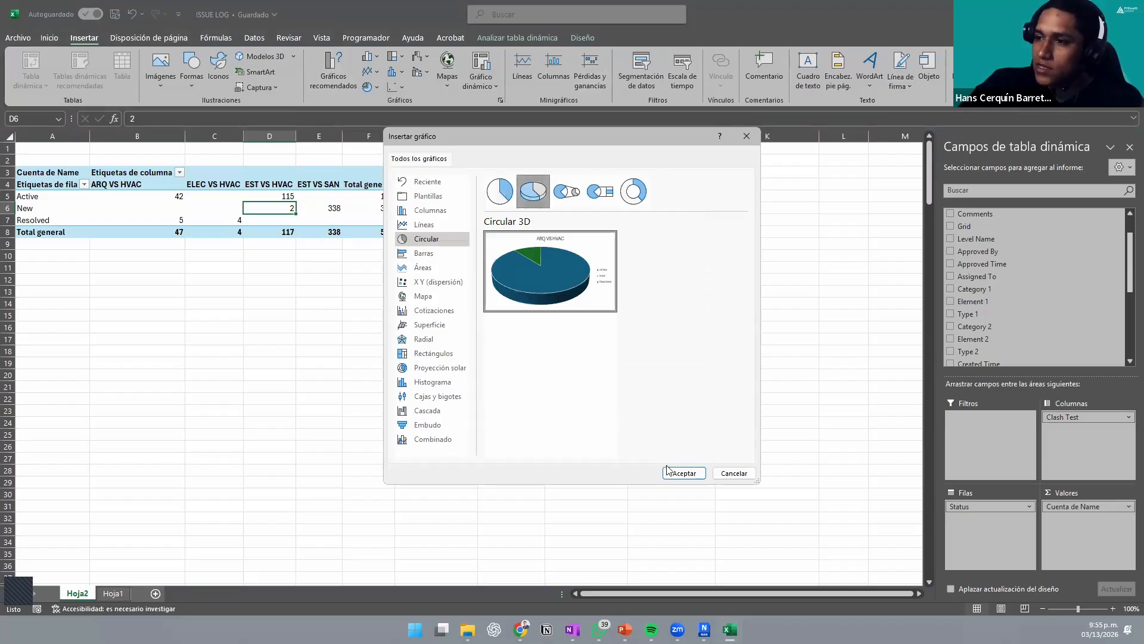
click(683, 473)
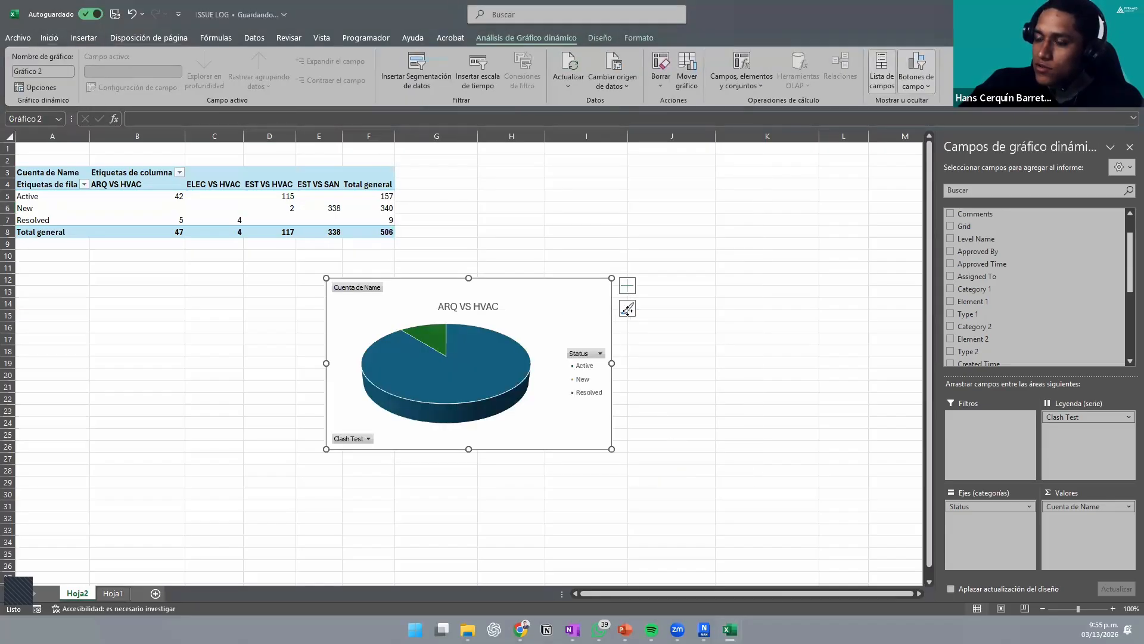
click(725, 334)
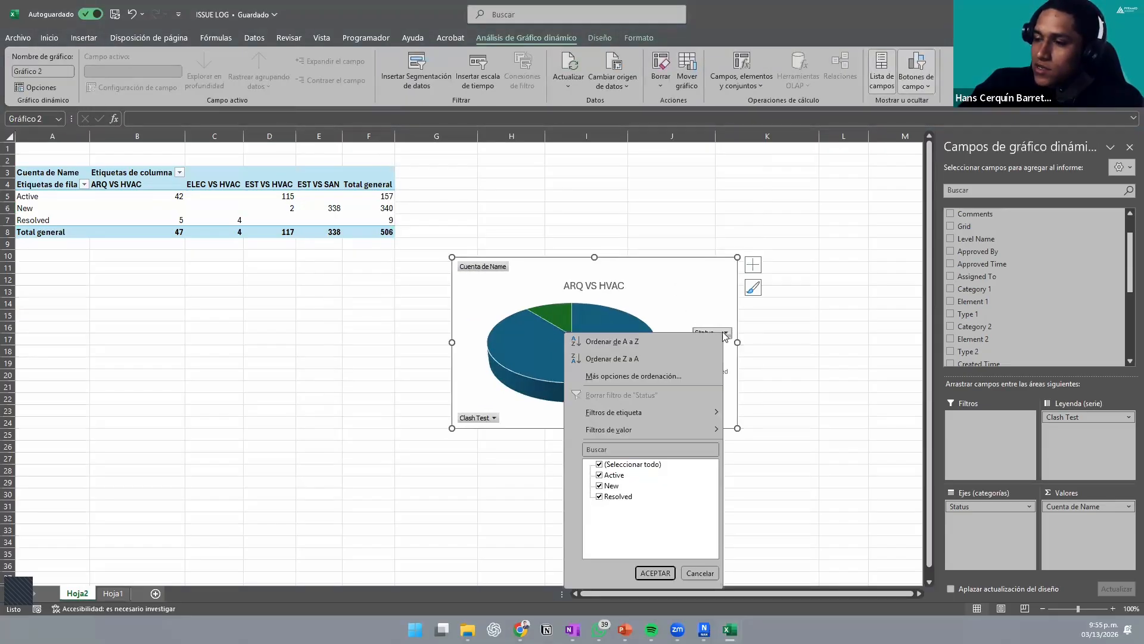
click(724, 334)
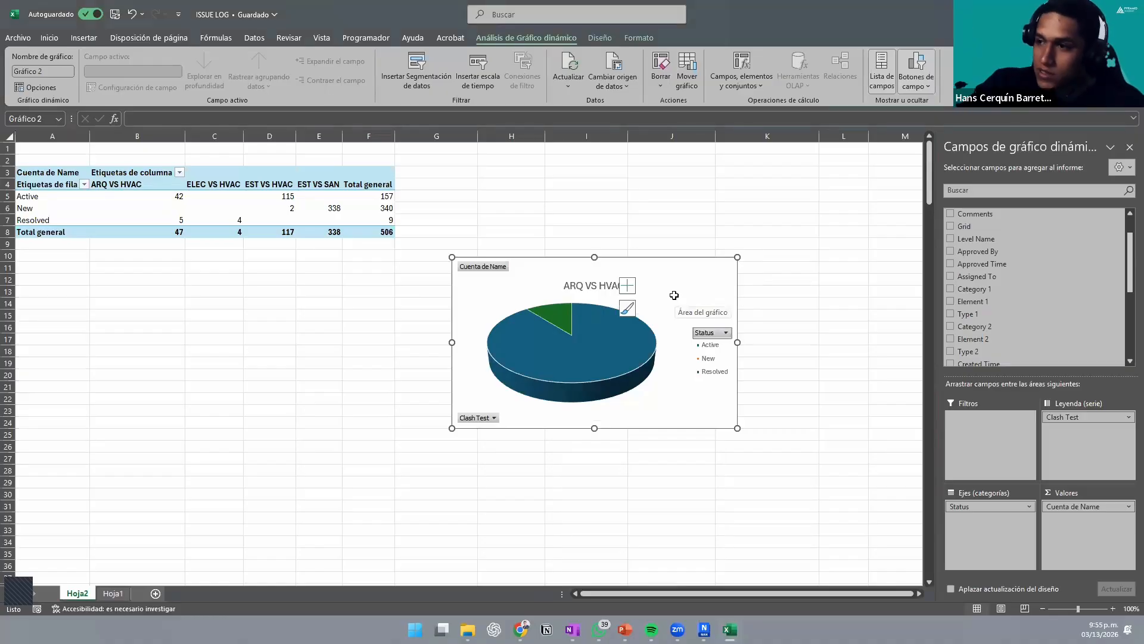
Step: Undo the move and the insertion of the 3D pie chart
key(ctrl+z)
key(ctrl+z)
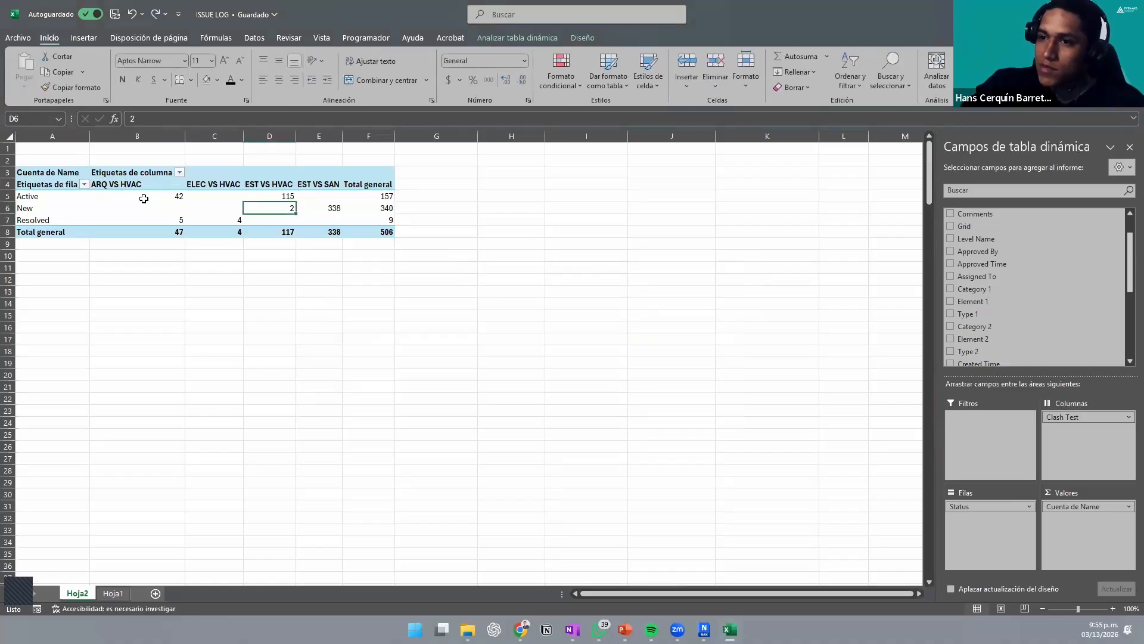
Step: Insert a 3D pie chart from the pivot table's status rows and move it further right and slightly up
drag(349, 215, 55, 196)
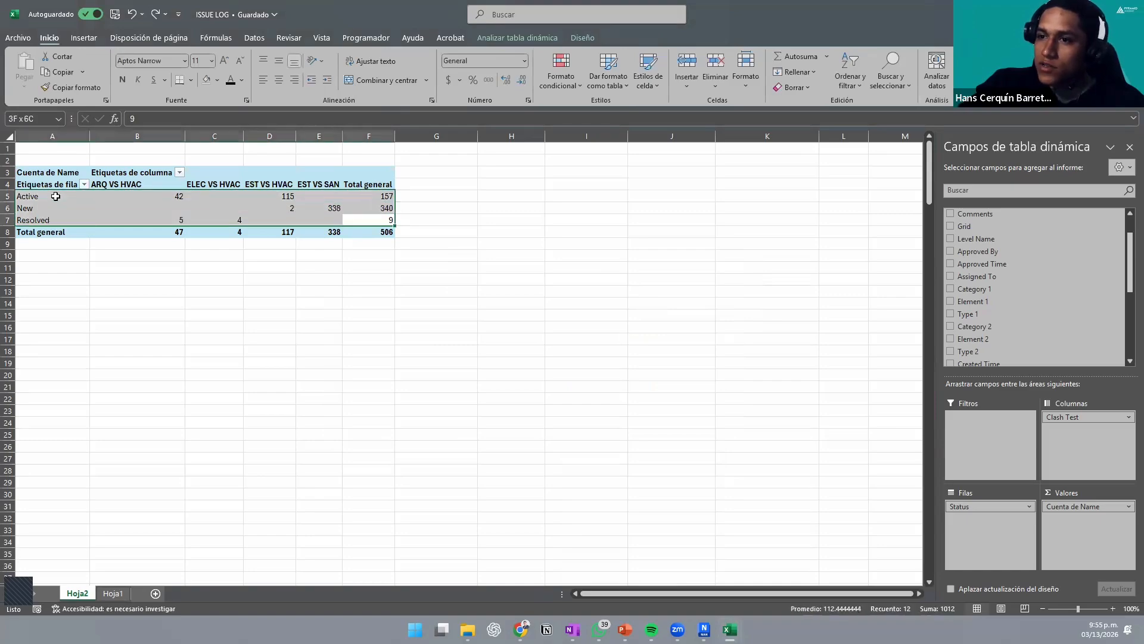
click(132, 39)
click(84, 38)
click(346, 77)
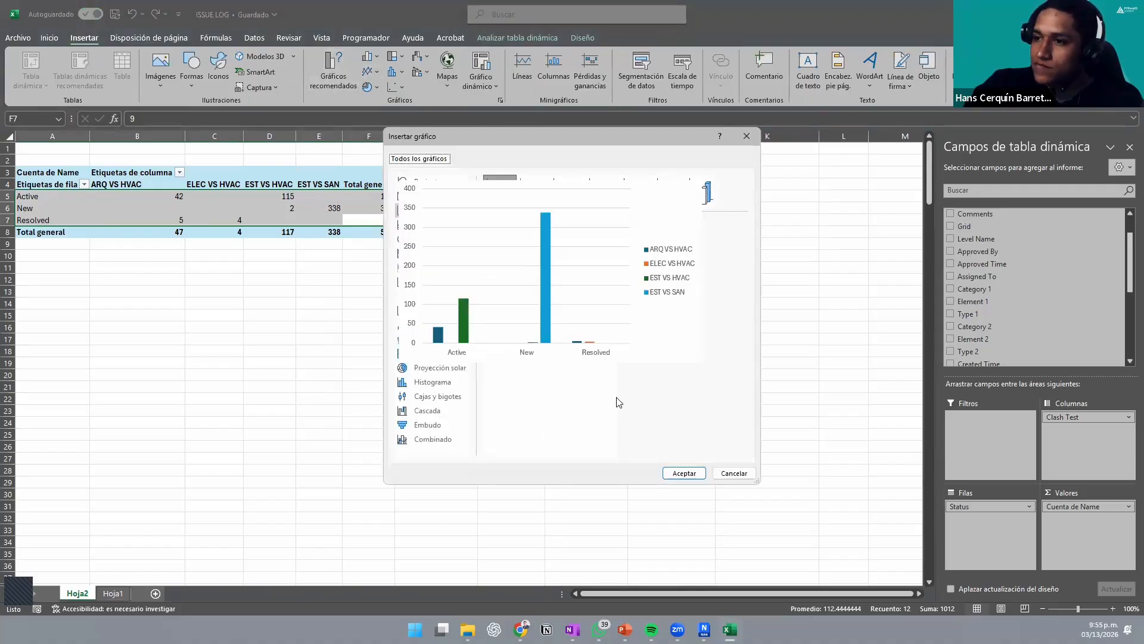
click(426, 239)
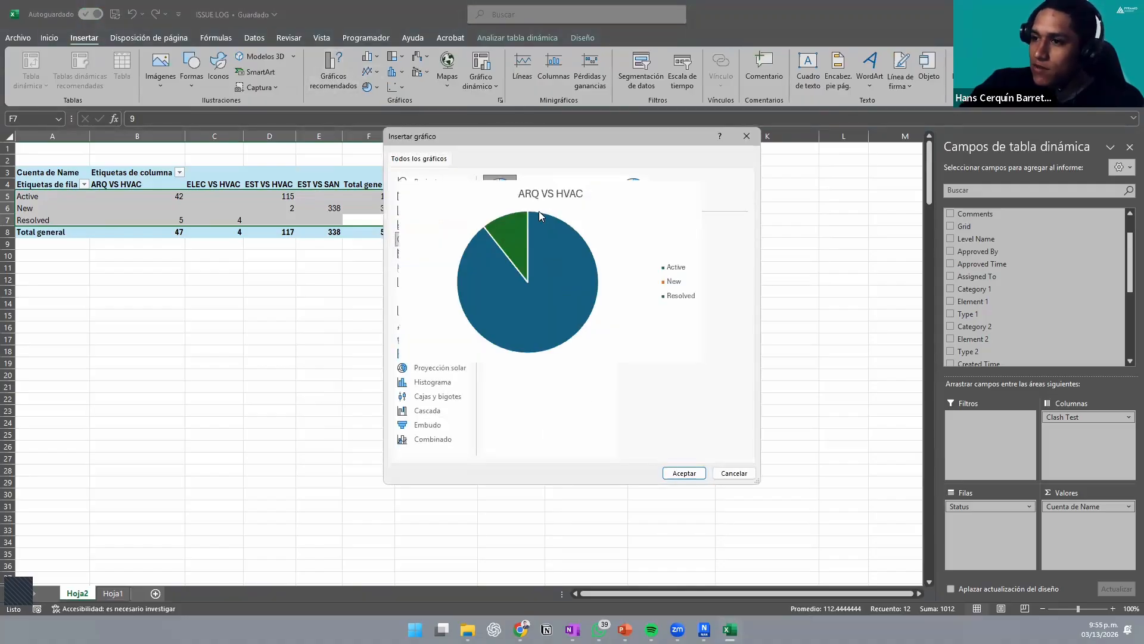
click(554, 199)
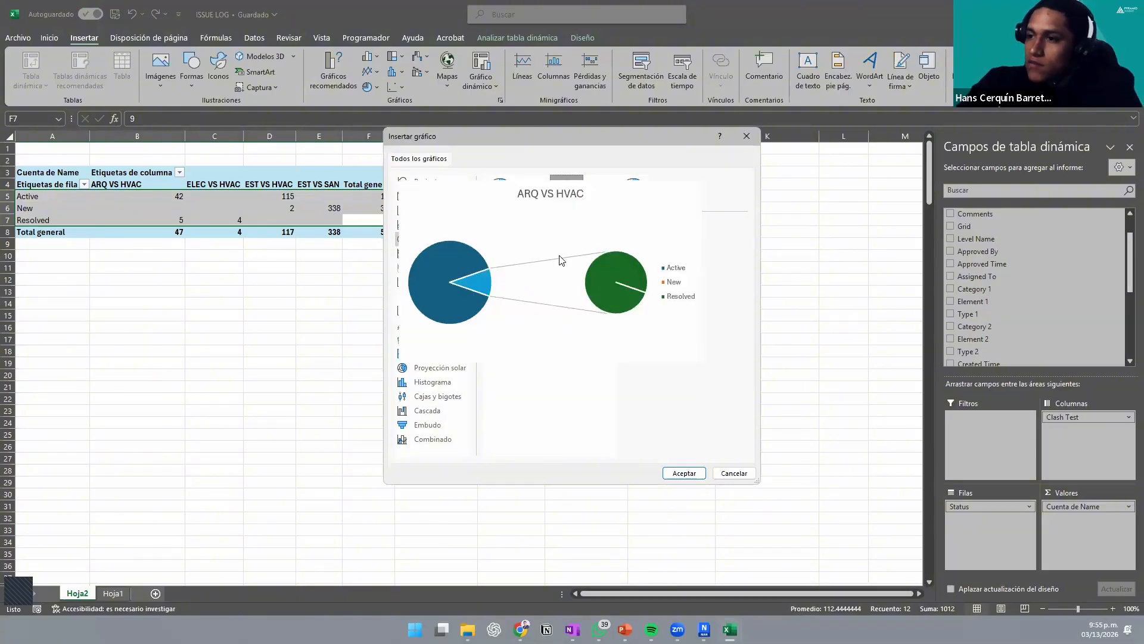
click(534, 189)
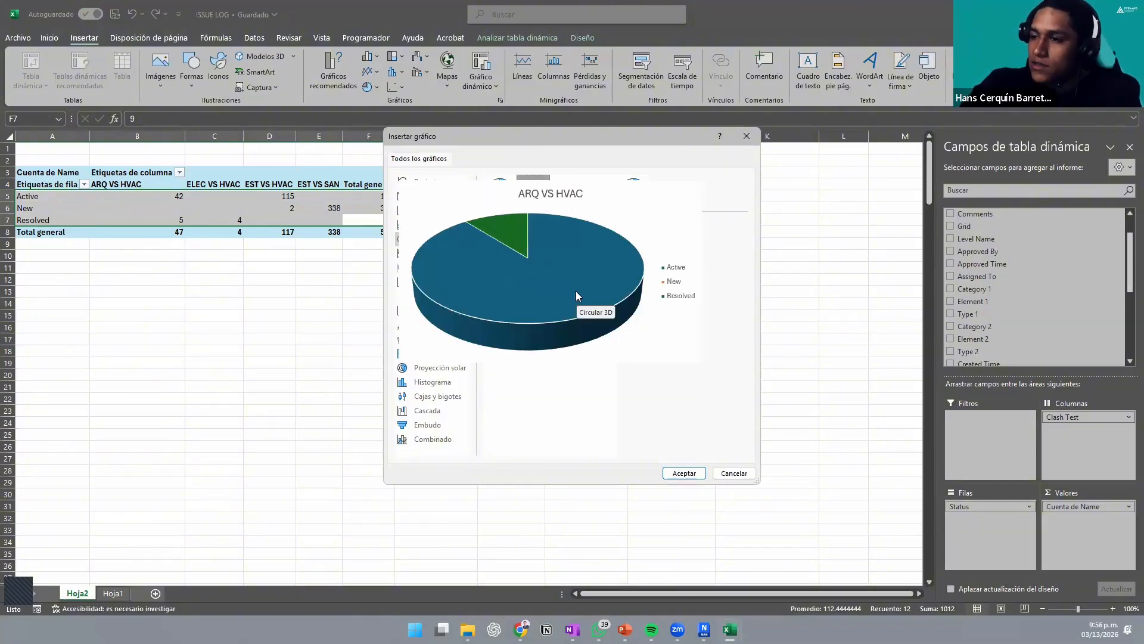
click(684, 472)
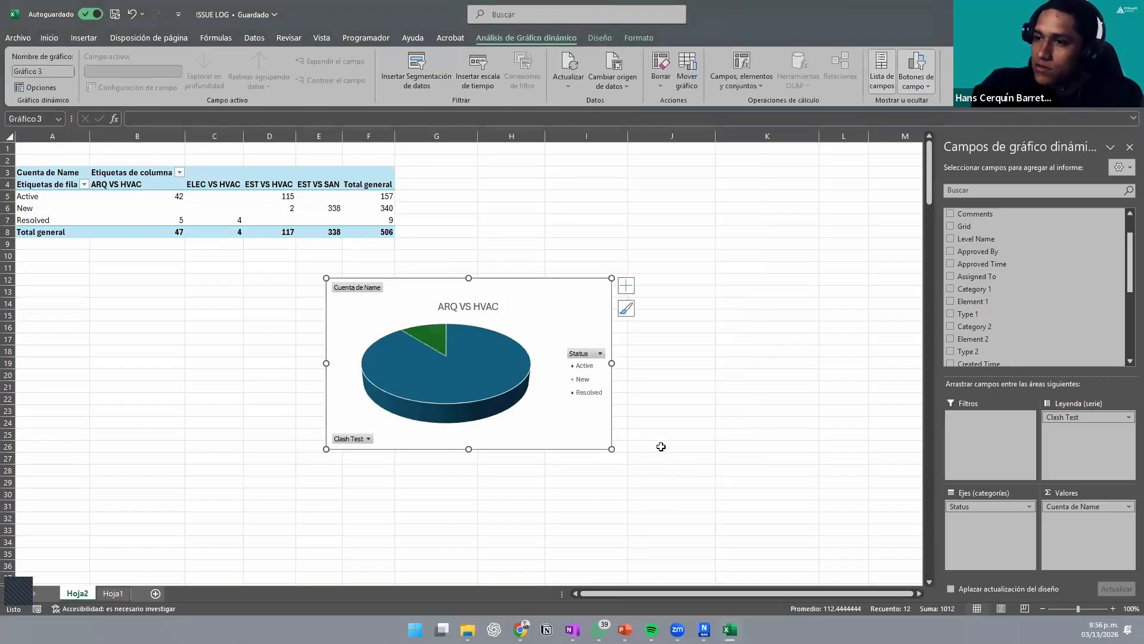
drag(514, 323, 663, 303)
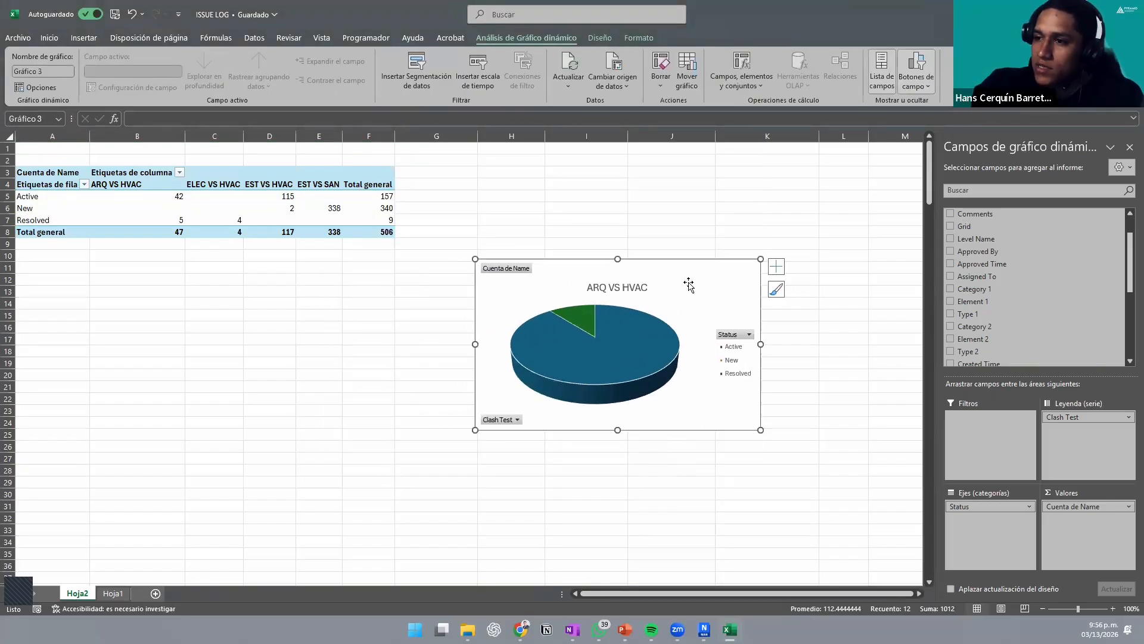
Step: Add the Type 1 field to the pivot table's rows beneath Status
click(409, 314)
click(346, 209)
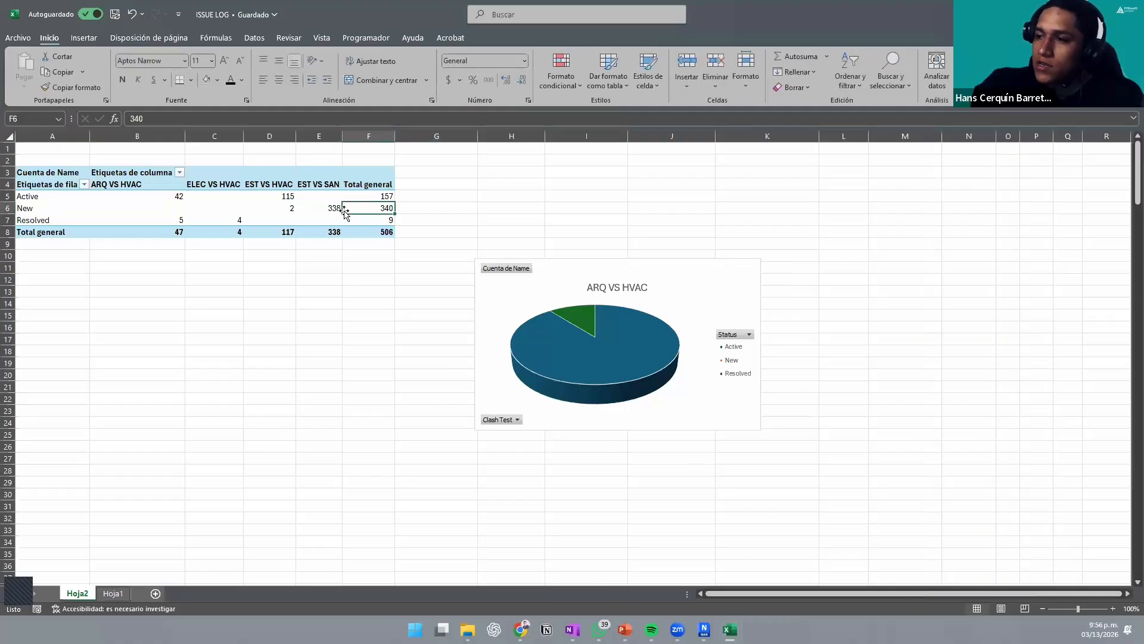
scroll(1000, 253, up, 1)
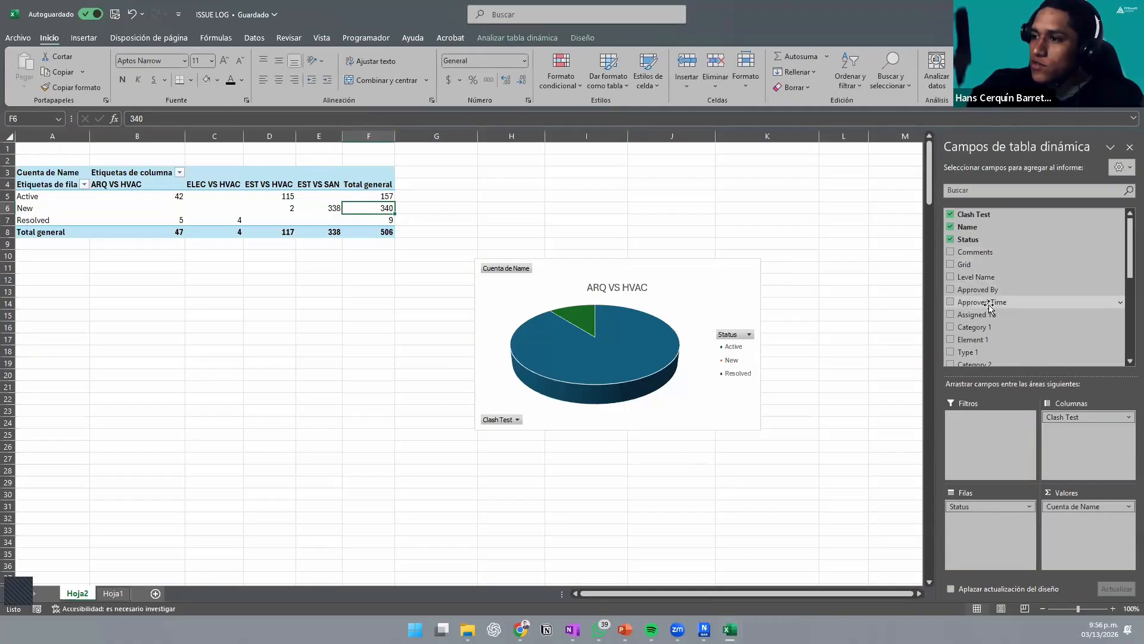
scroll(983, 310, down, 1)
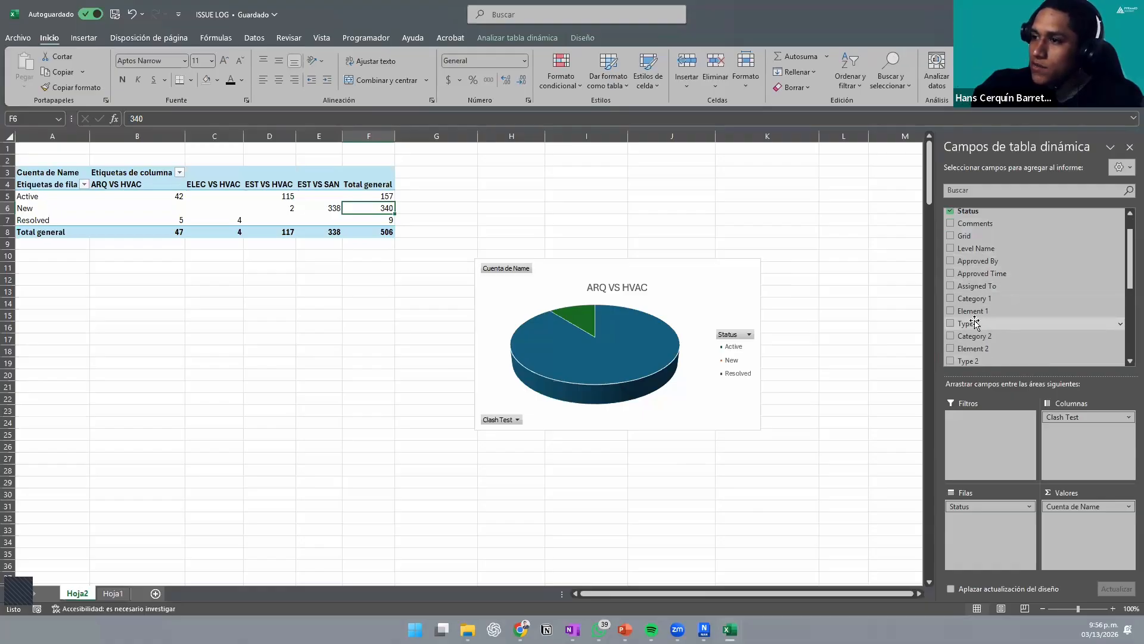
drag(972, 324, 970, 516)
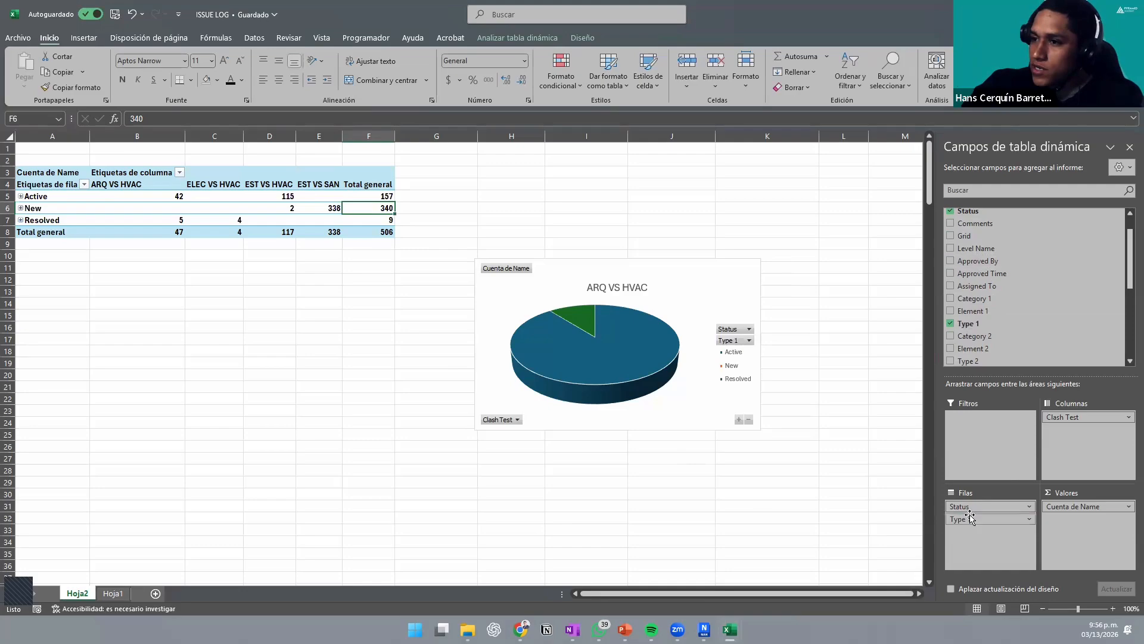
Step: Filter the pie chart's Status field to exclude Active clashes
click(749, 340)
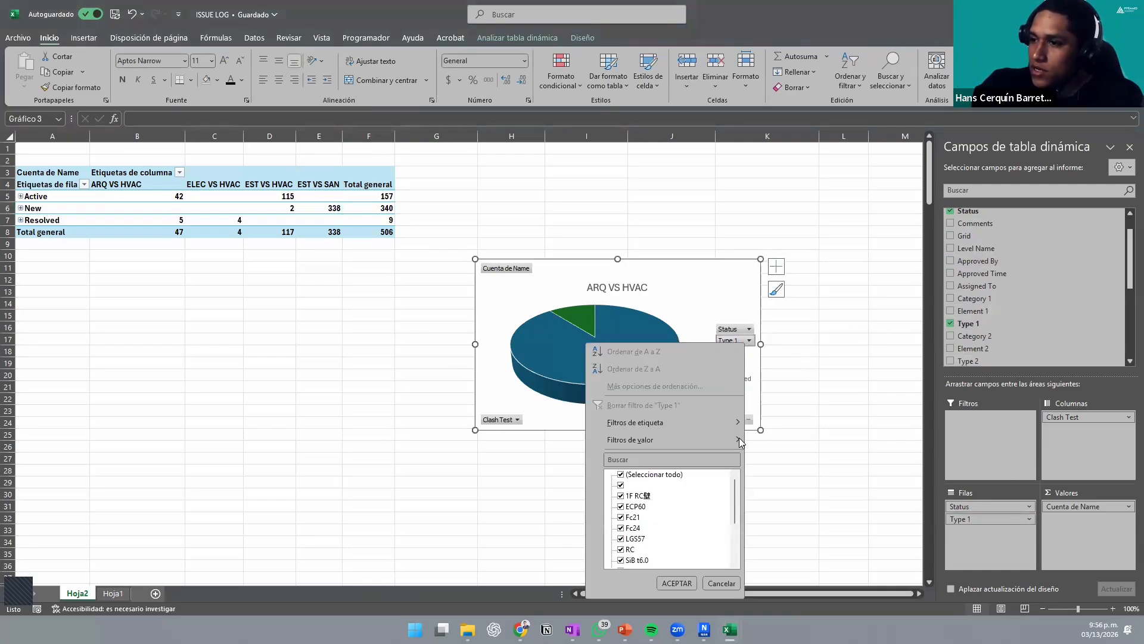
click(732, 332)
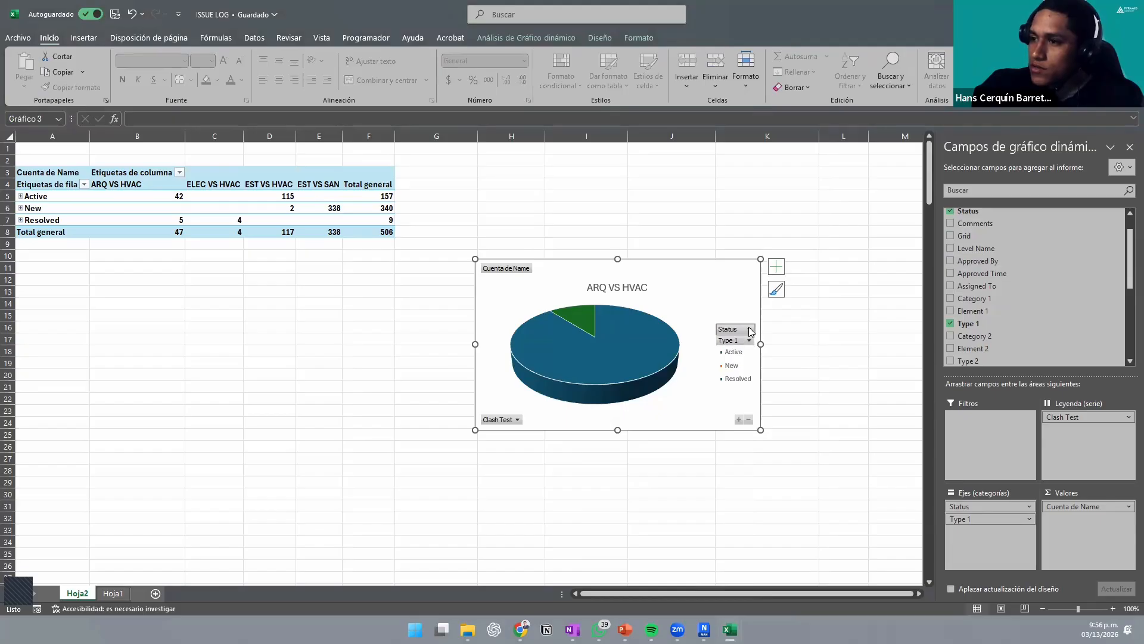
click(745, 329)
click(626, 471)
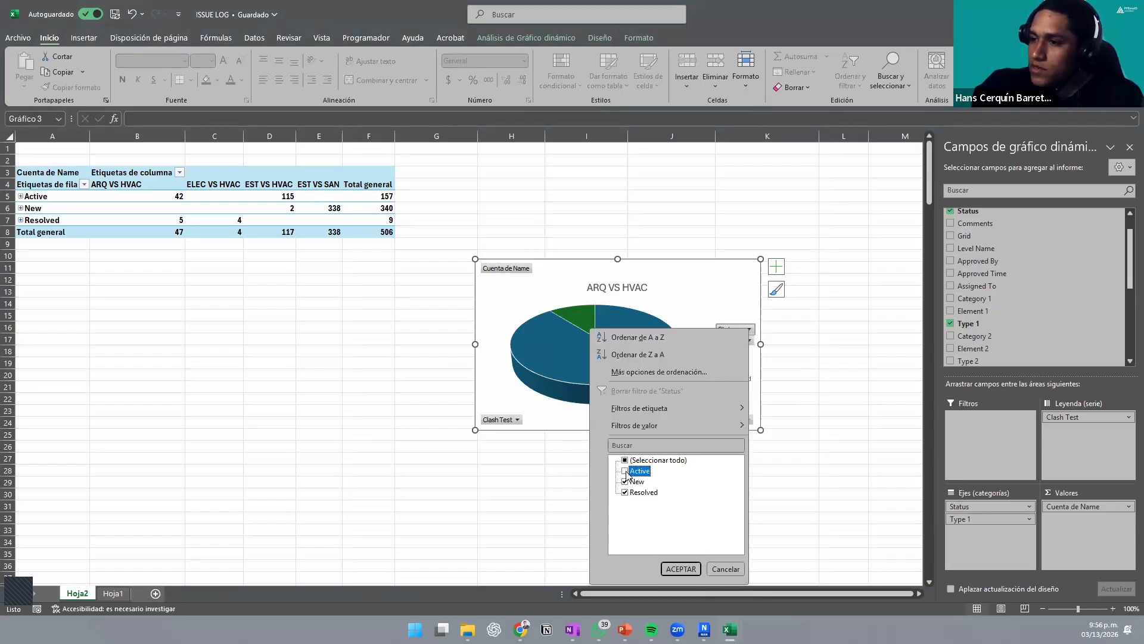
click(681, 569)
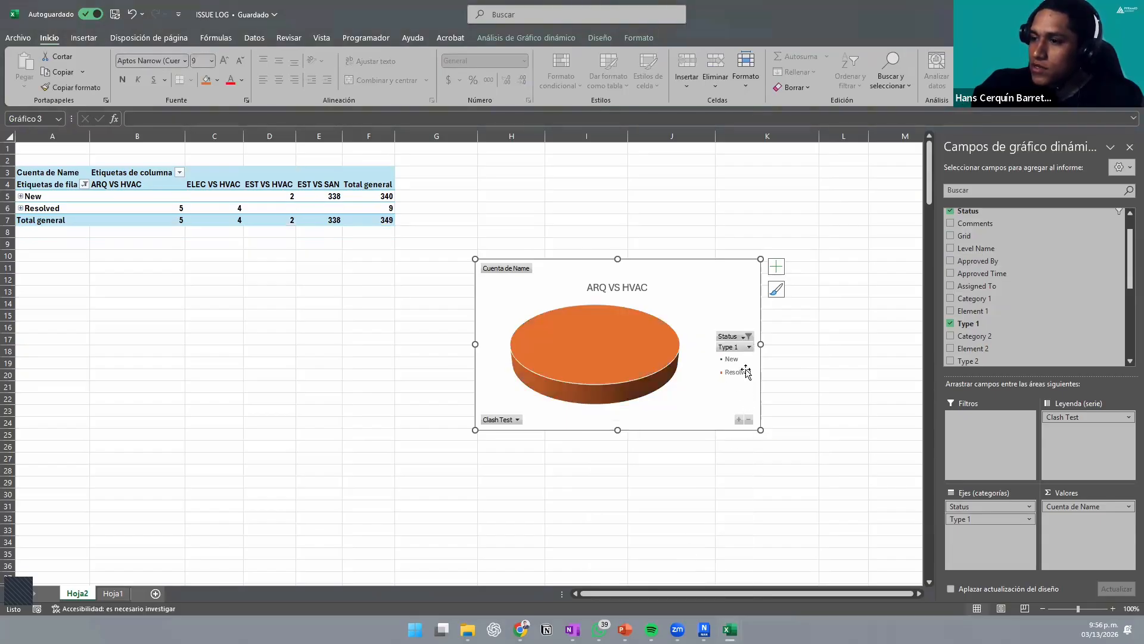
Step: Include Active again in the pie chart's Status filter
click(745, 337)
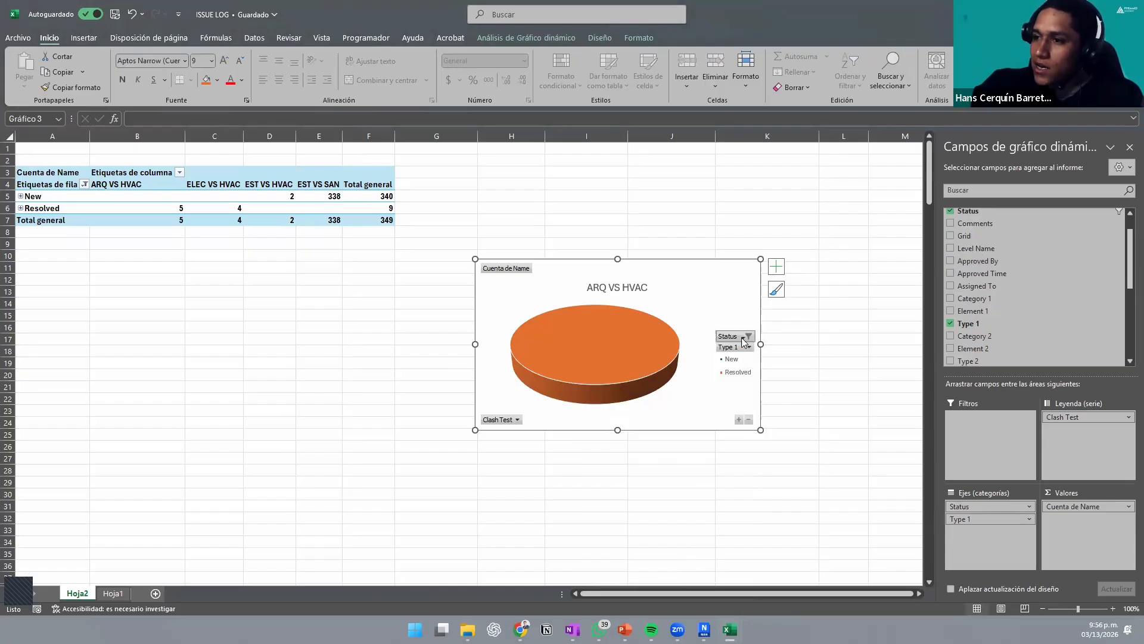
click(619, 482)
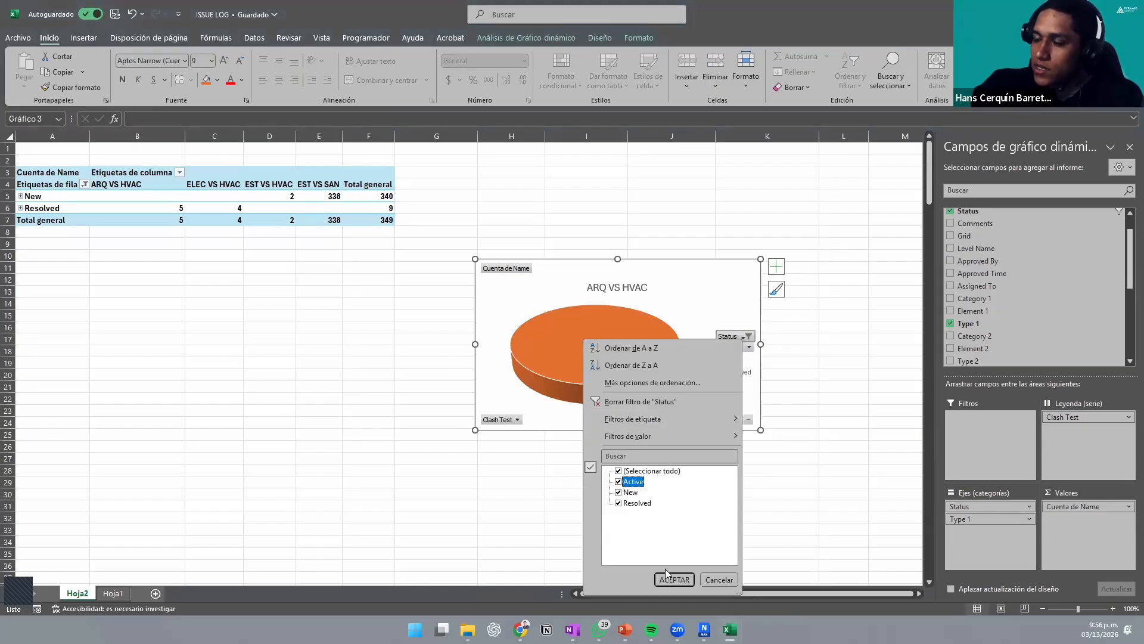
click(675, 579)
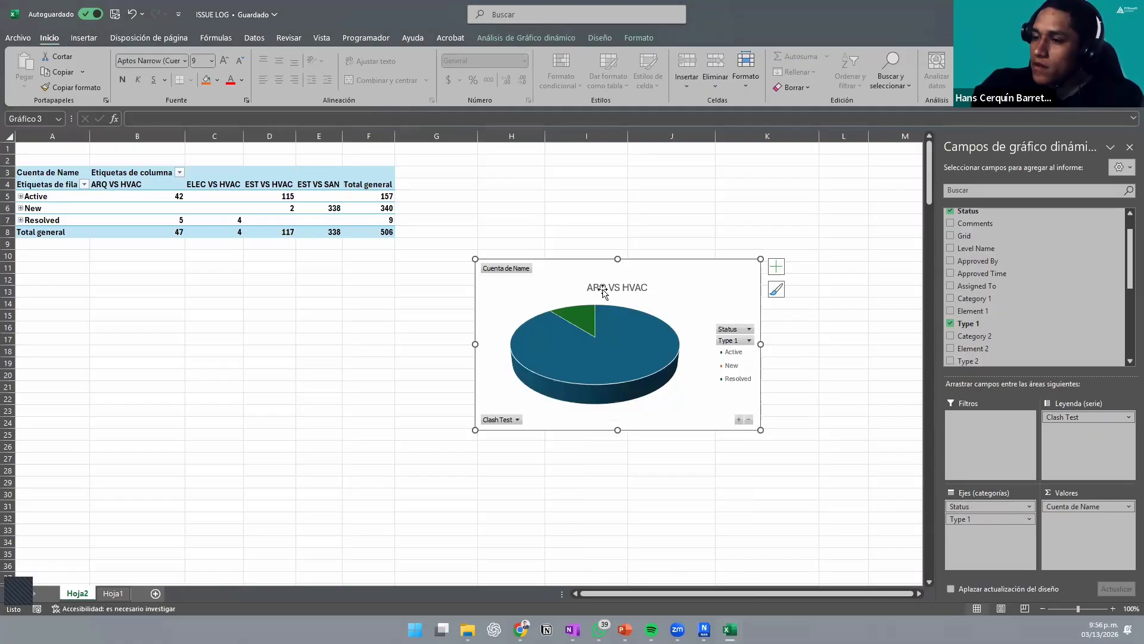
Step: Filter the pie chart's Clash Test field to ELEC VS HVAC only
click(512, 421)
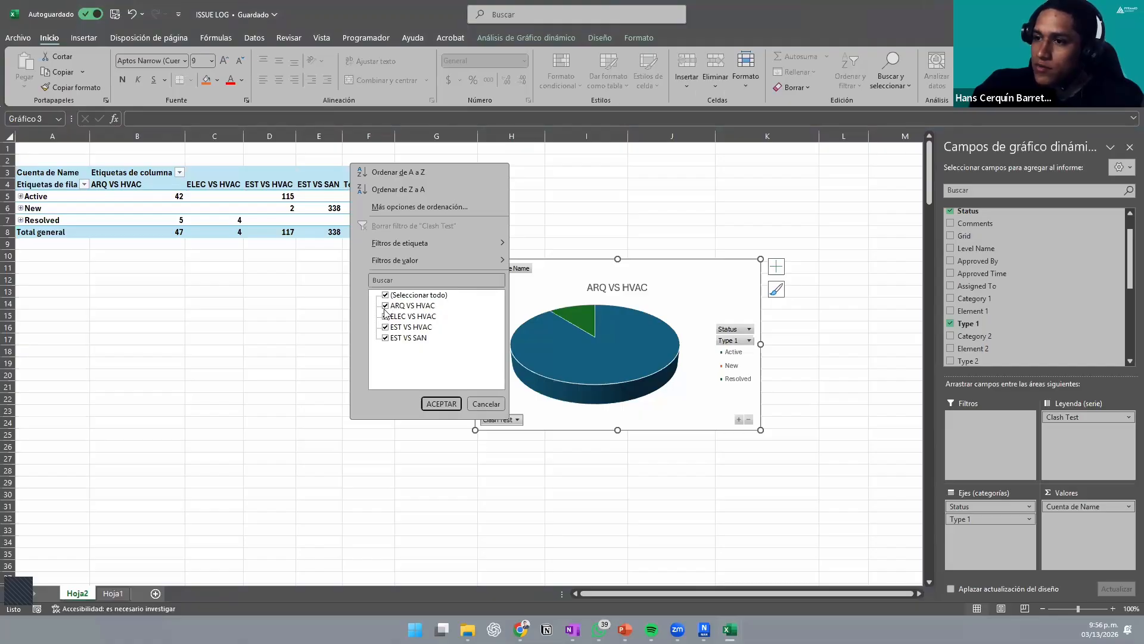
click(385, 306)
click(385, 326)
click(385, 337)
click(441, 404)
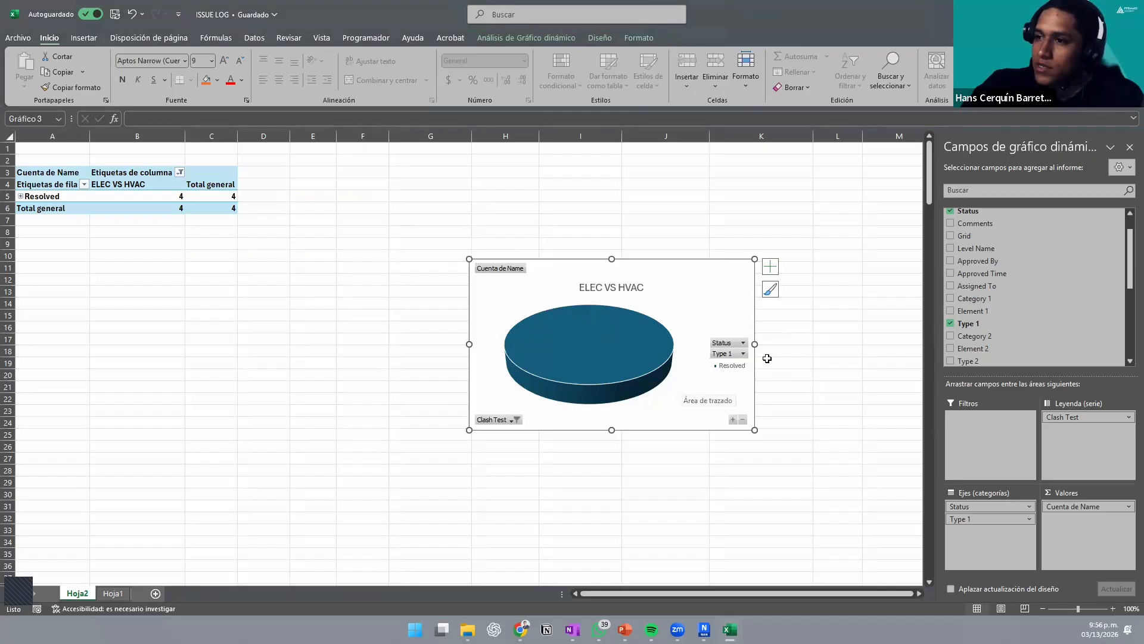
Step: Switch the pie chart's Clash Test filter to EST VS HVAC only
click(743, 343)
click(741, 344)
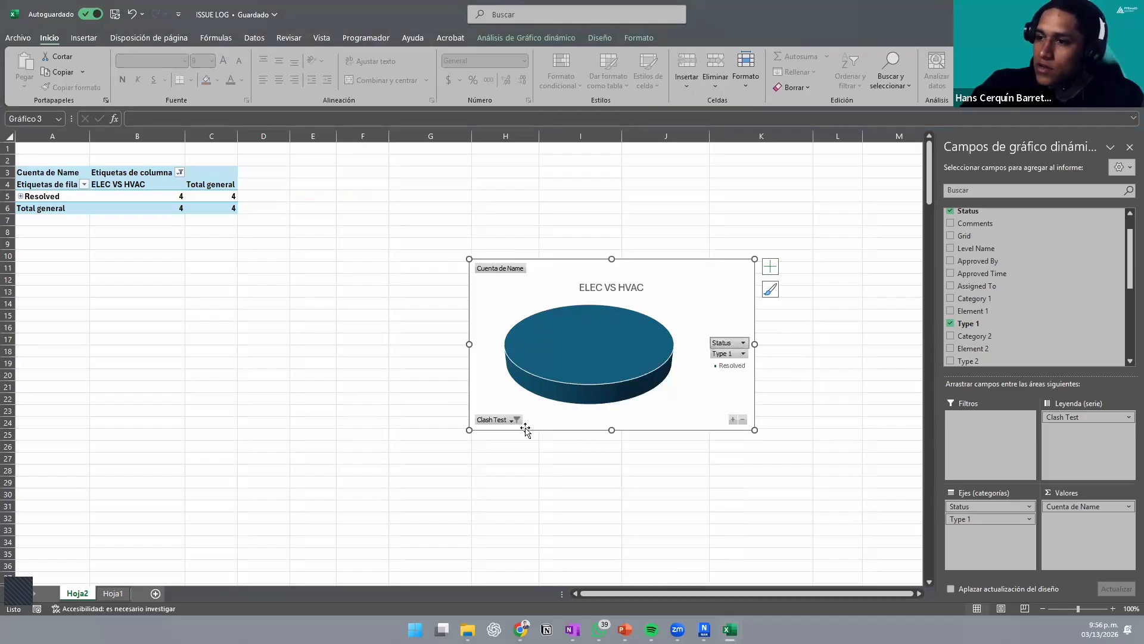
click(515, 419)
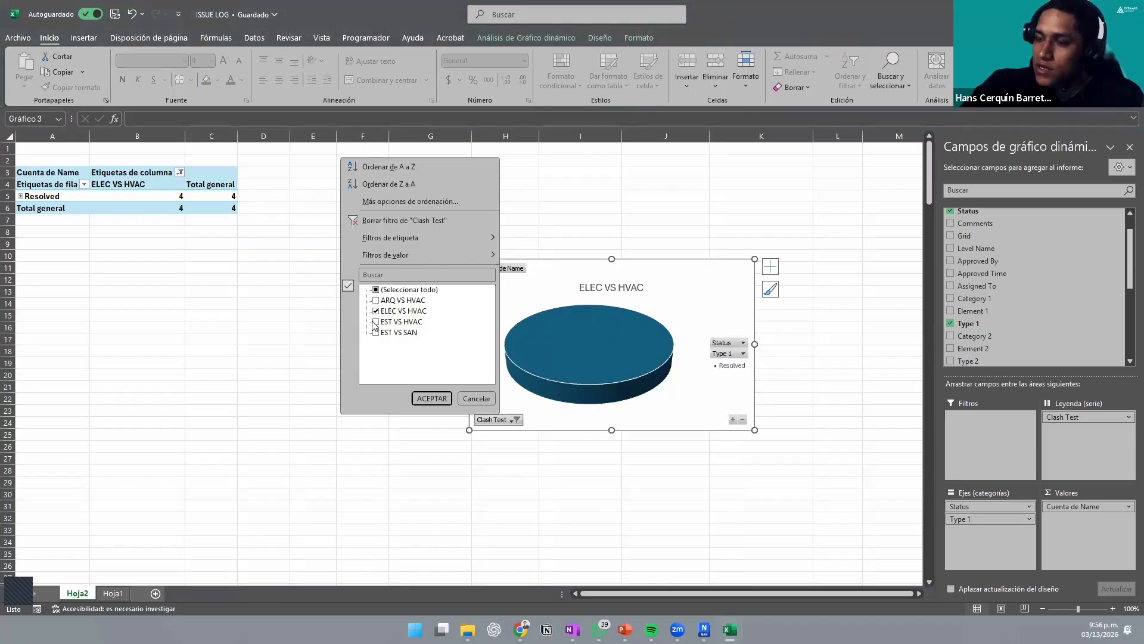
click(432, 399)
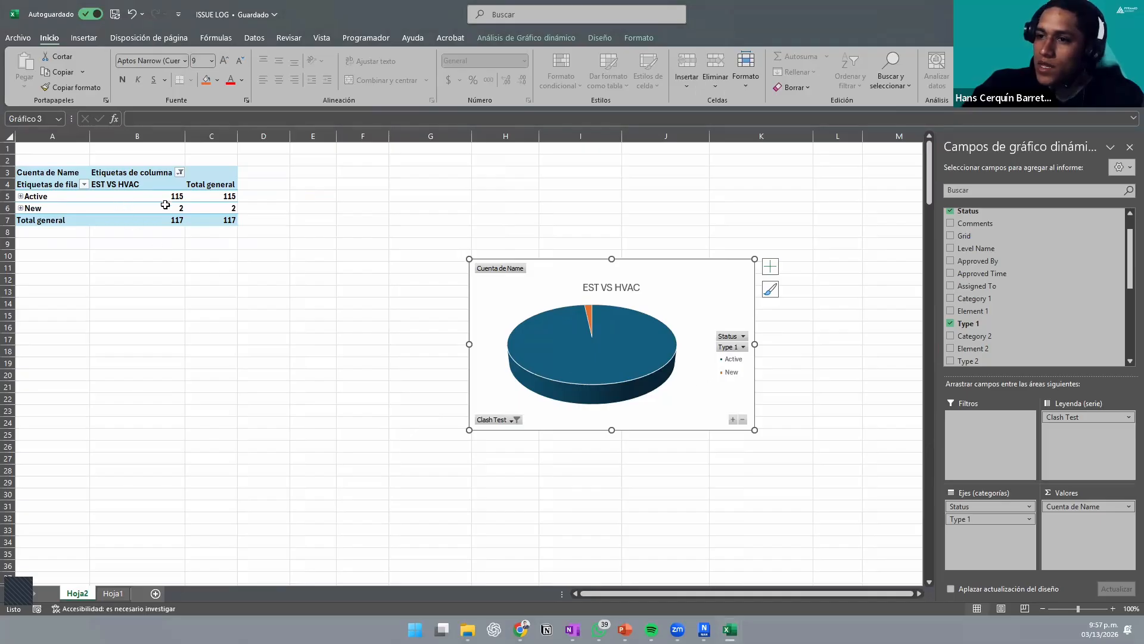
Step: Expand the pie chart to its Type 1 level, collapse it to Status, and expand it again
click(733, 421)
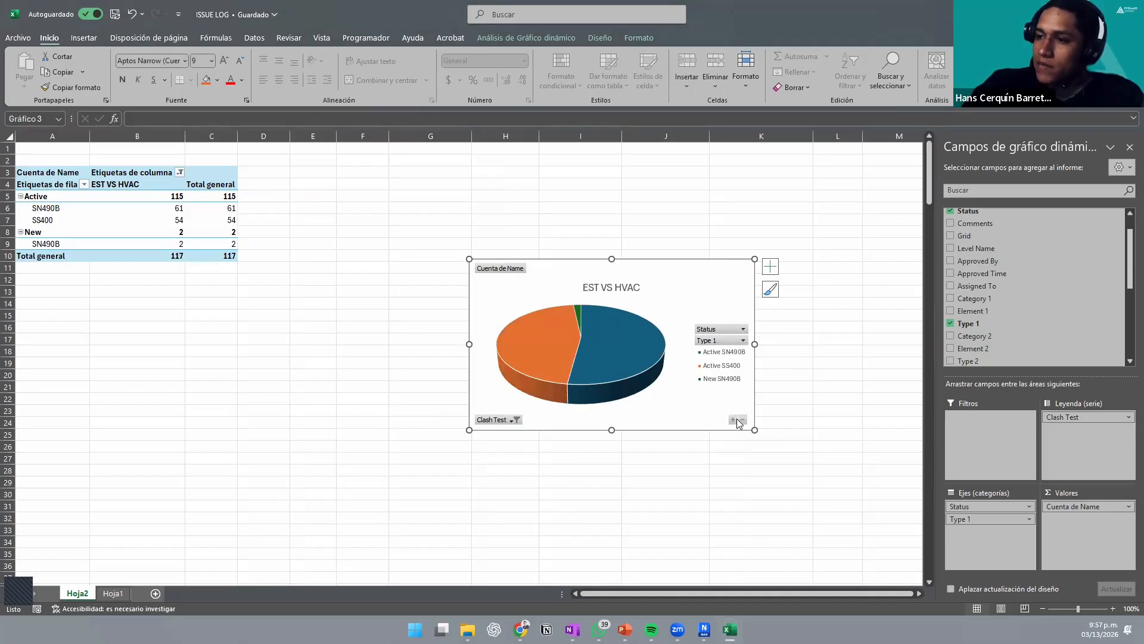
click(744, 420)
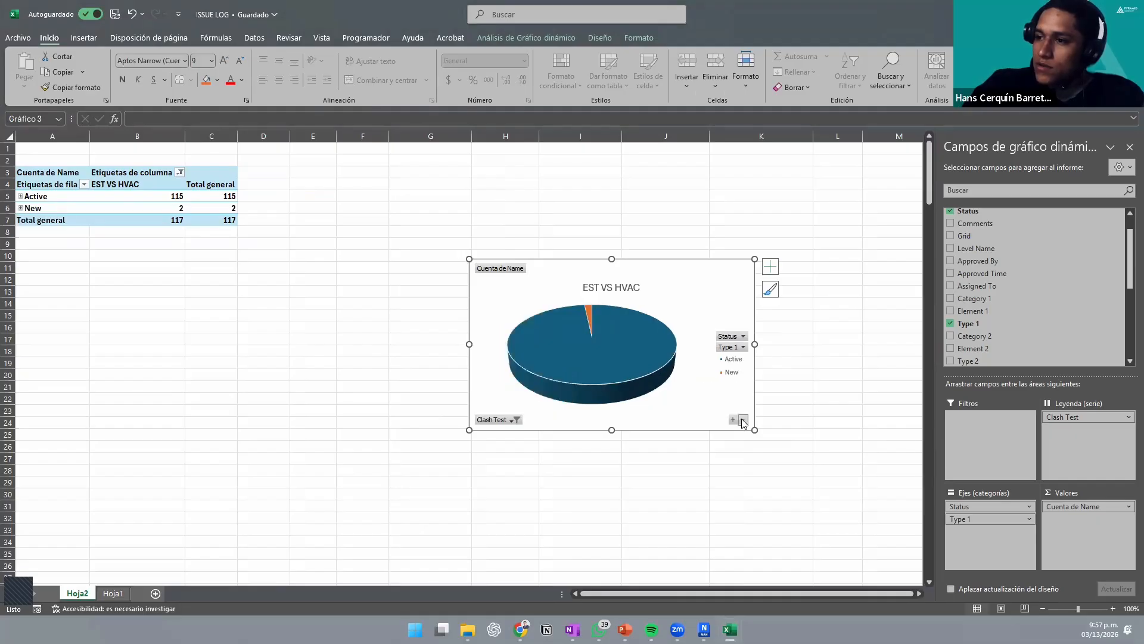
click(733, 420)
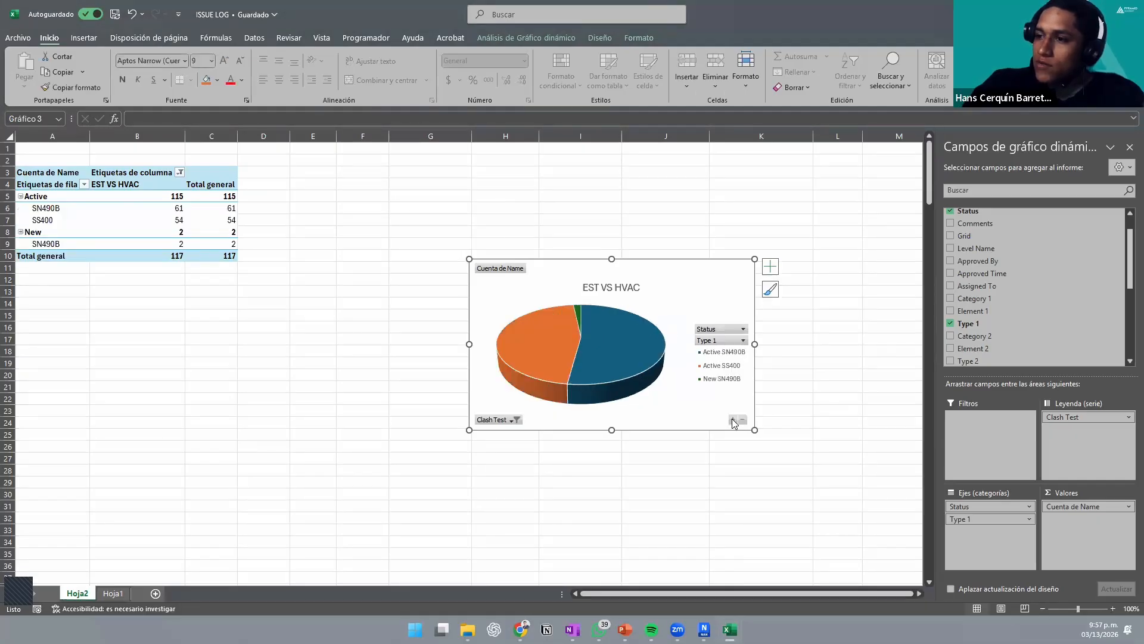
Step: Filter the pie chart to the EST VS SAN clash test only and move it beside the pivot table
click(516, 420)
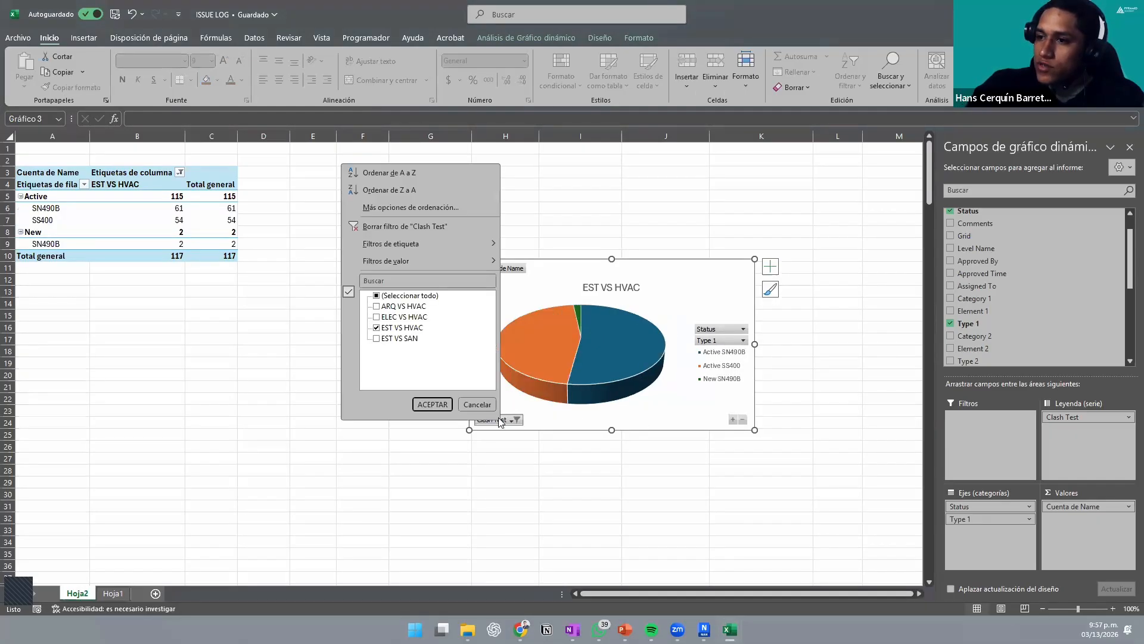
click(375, 340)
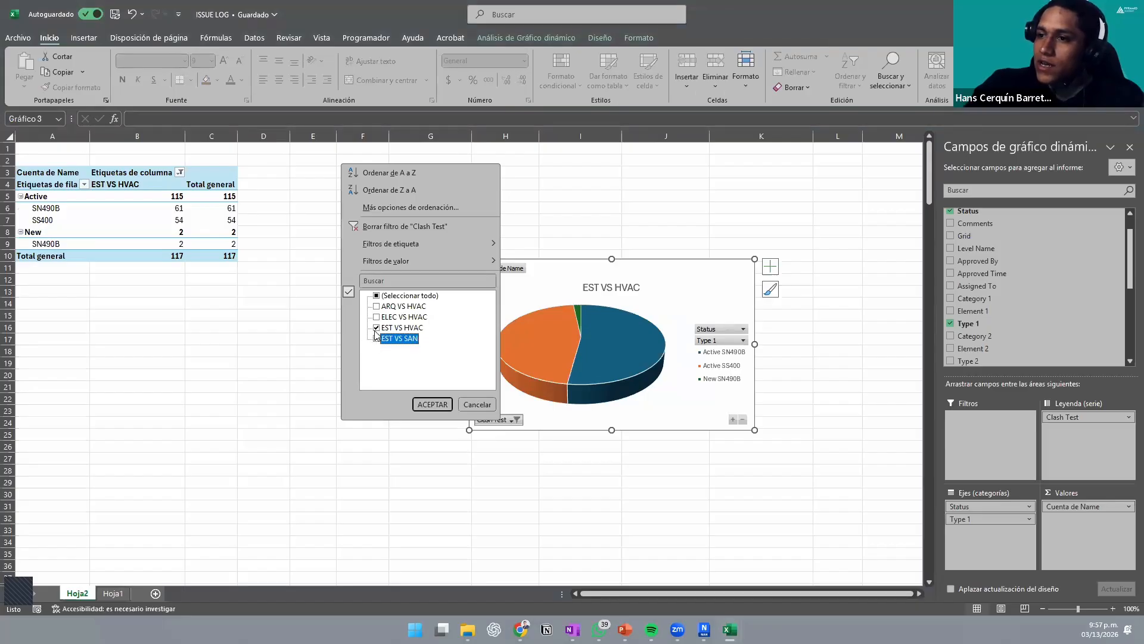
click(376, 328)
click(439, 410)
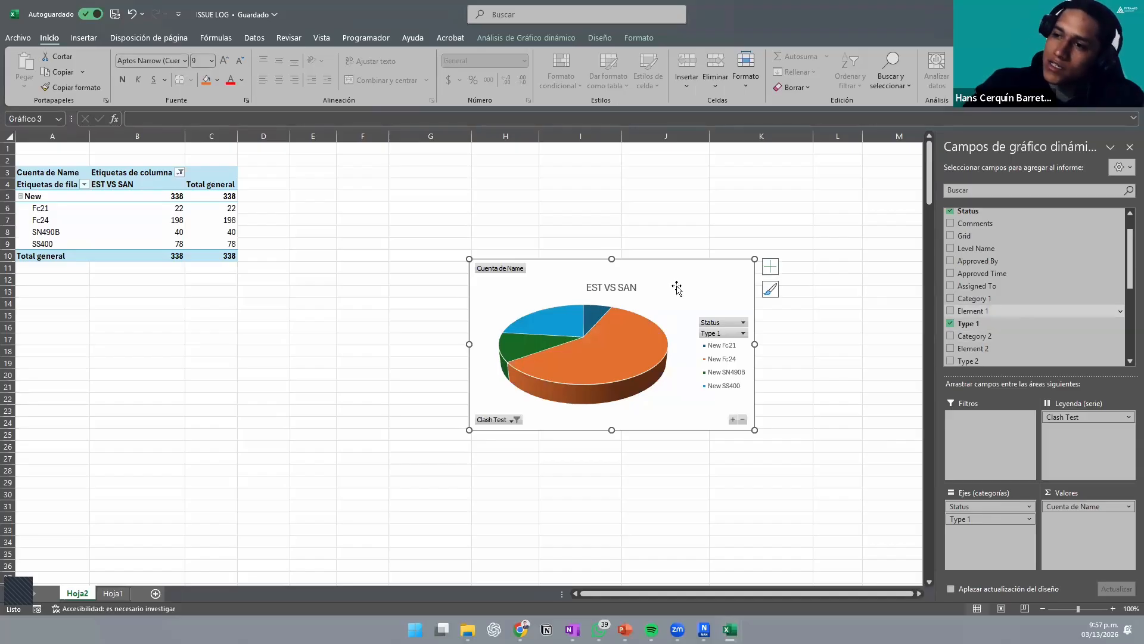
drag(569, 263, 383, 190)
click(728, 294)
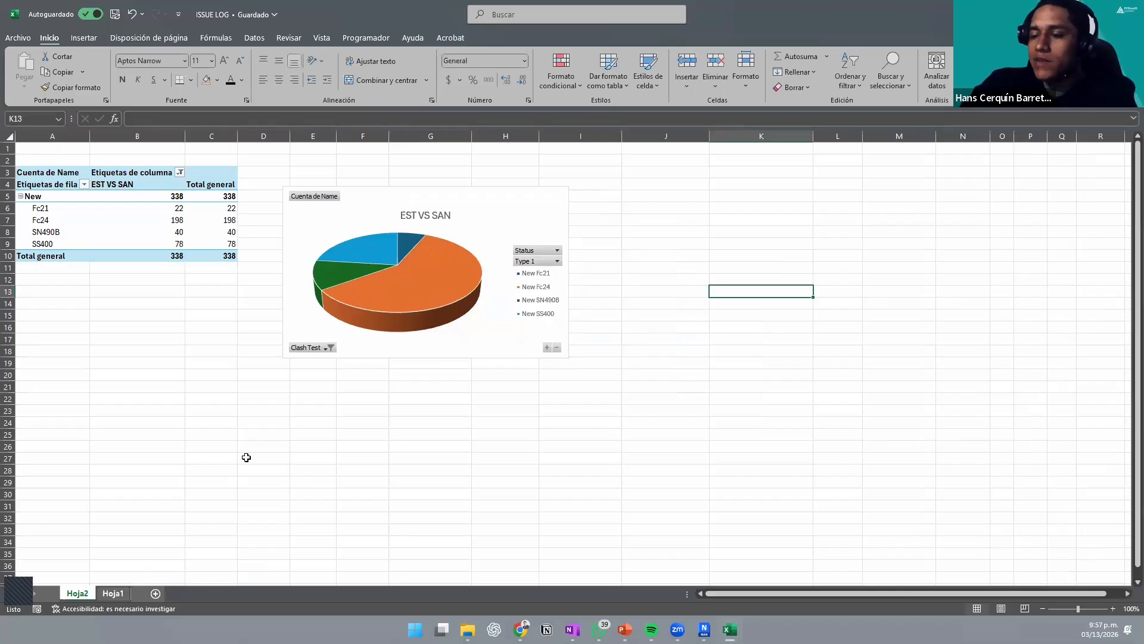
Step: Review the clash records on sheet Hoja1 and return to the pivot chart on Hoja2
click(113, 593)
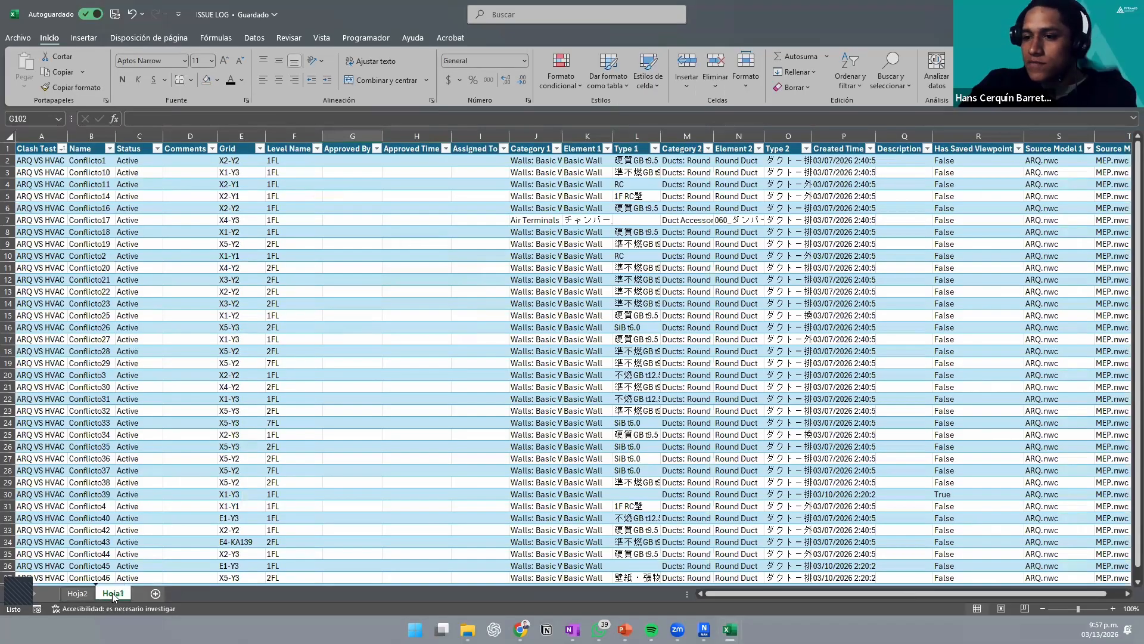
click(485, 350)
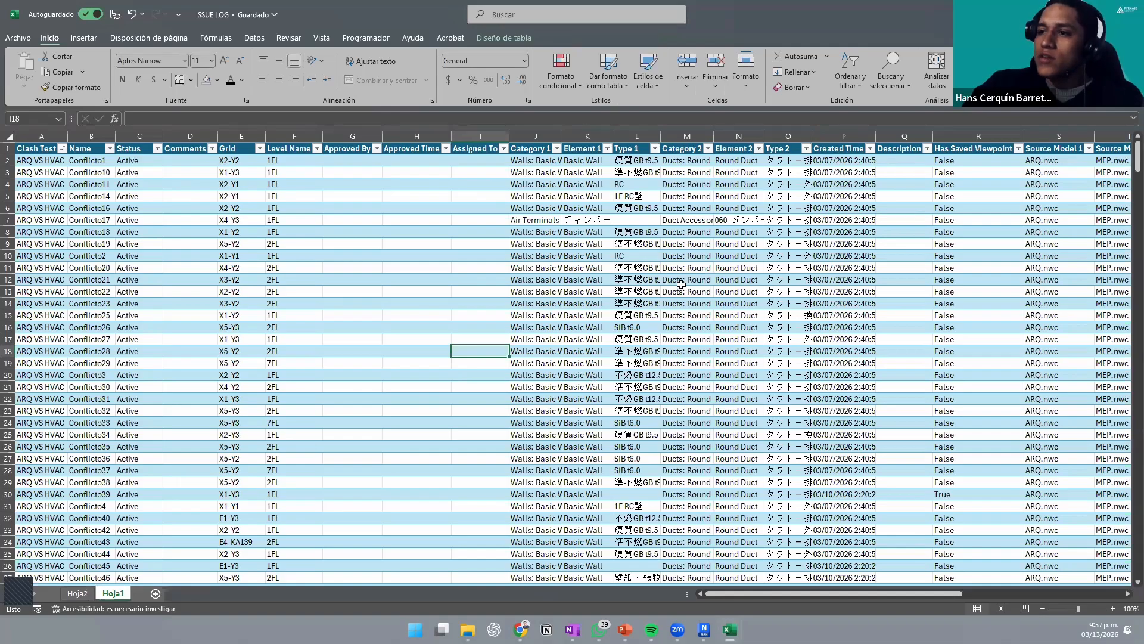
scroll(681, 284, down, 12)
scroll(681, 289, up, 11)
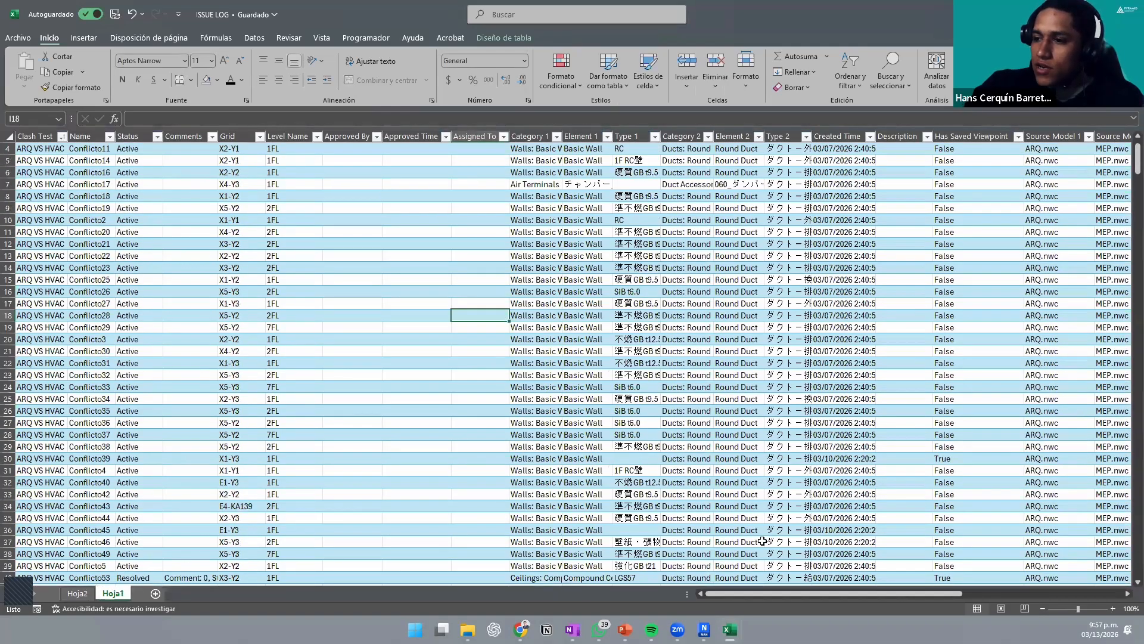
click(83, 594)
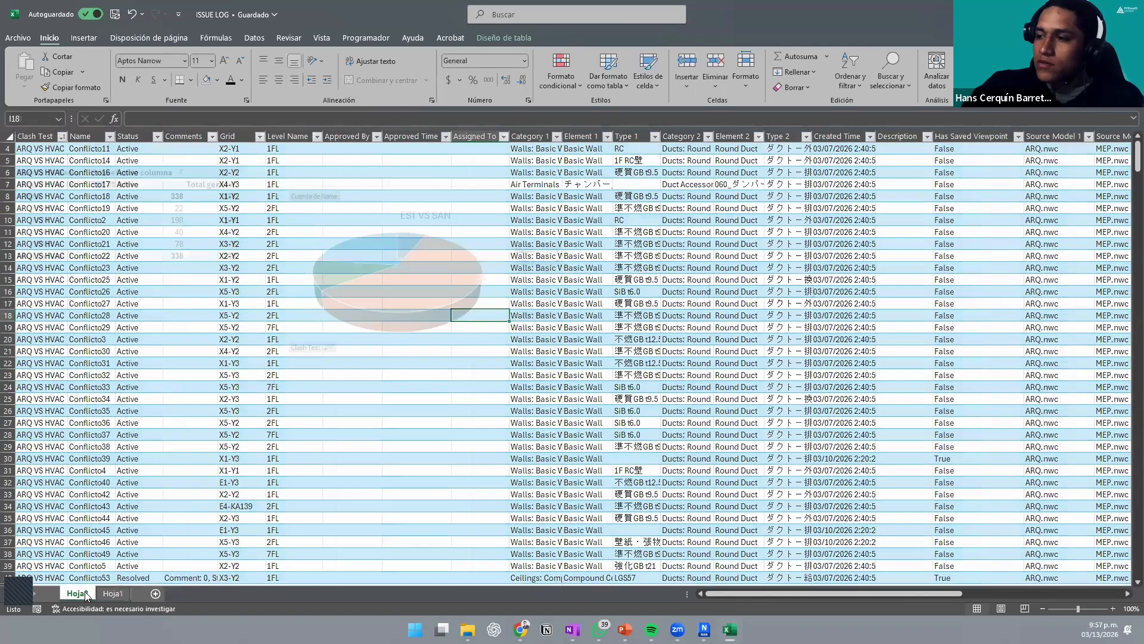
click(658, 259)
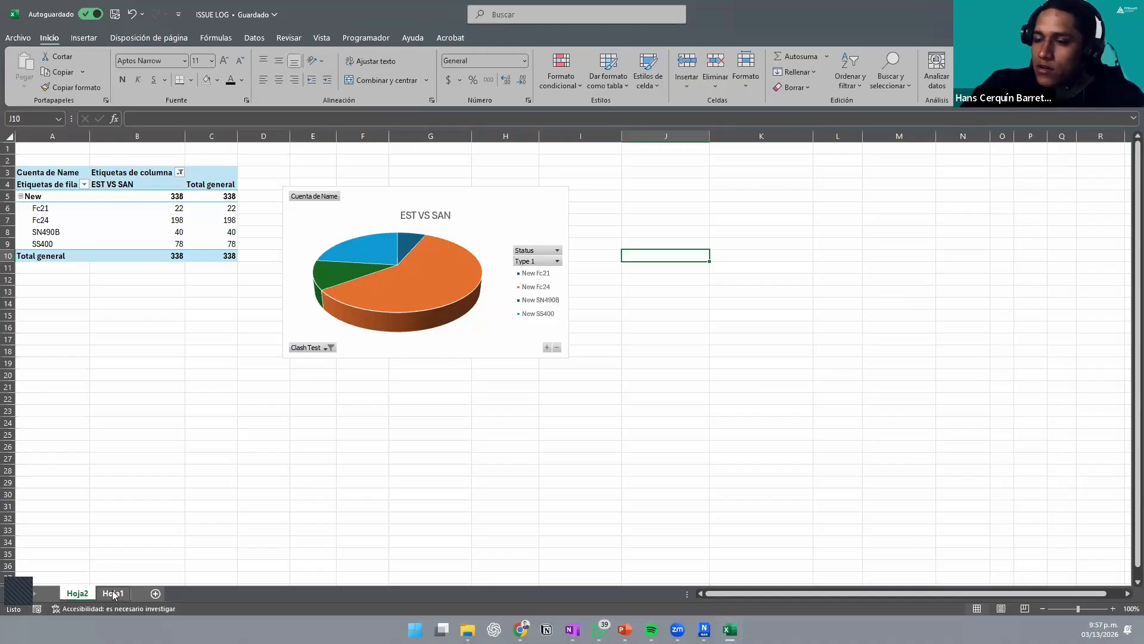
Step: Auto-fit the Element GUID 2 and Element GUID 1 columns on sheet Hoja1 to their contents
key(ctrl+Page_Down)
scroll(715, 370, up, 2)
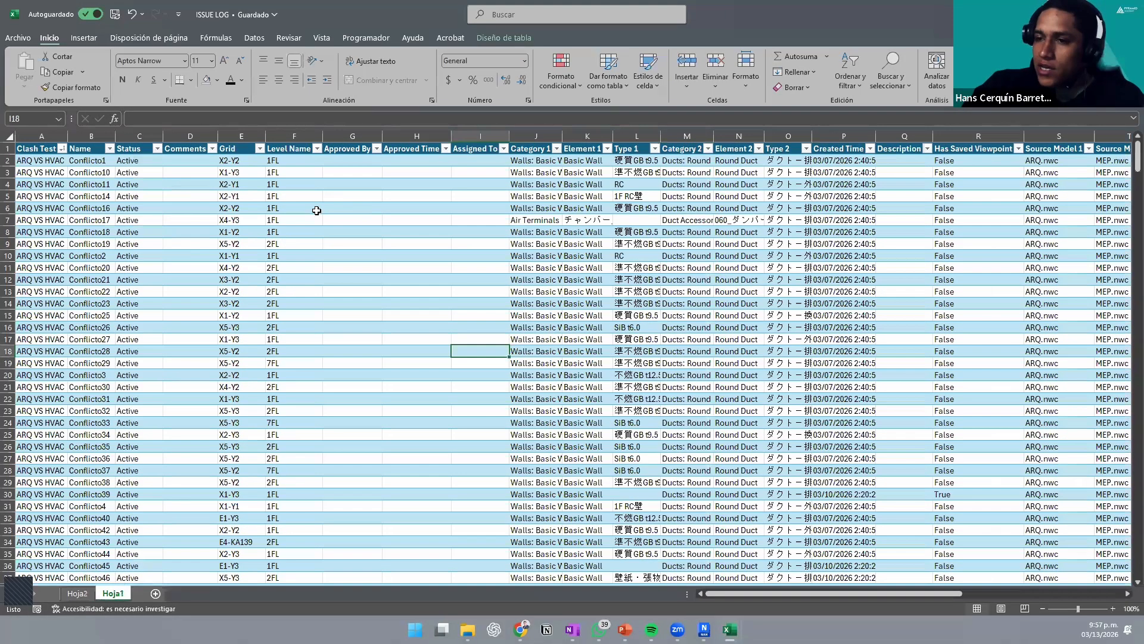
drag(301, 207, 972, 256)
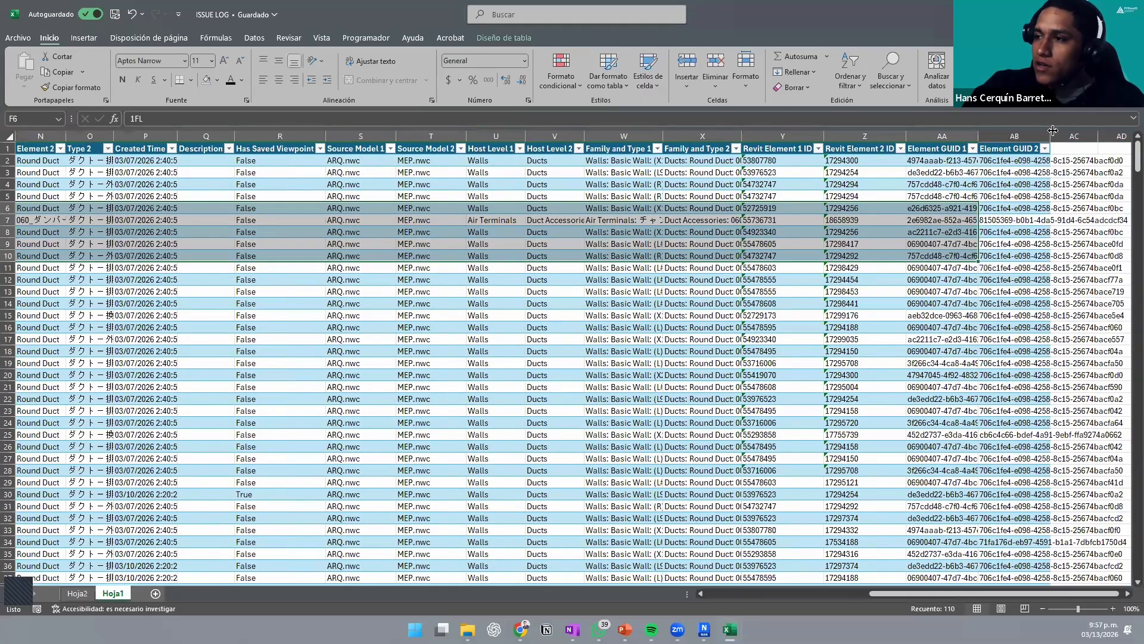
double_click(1053, 130)
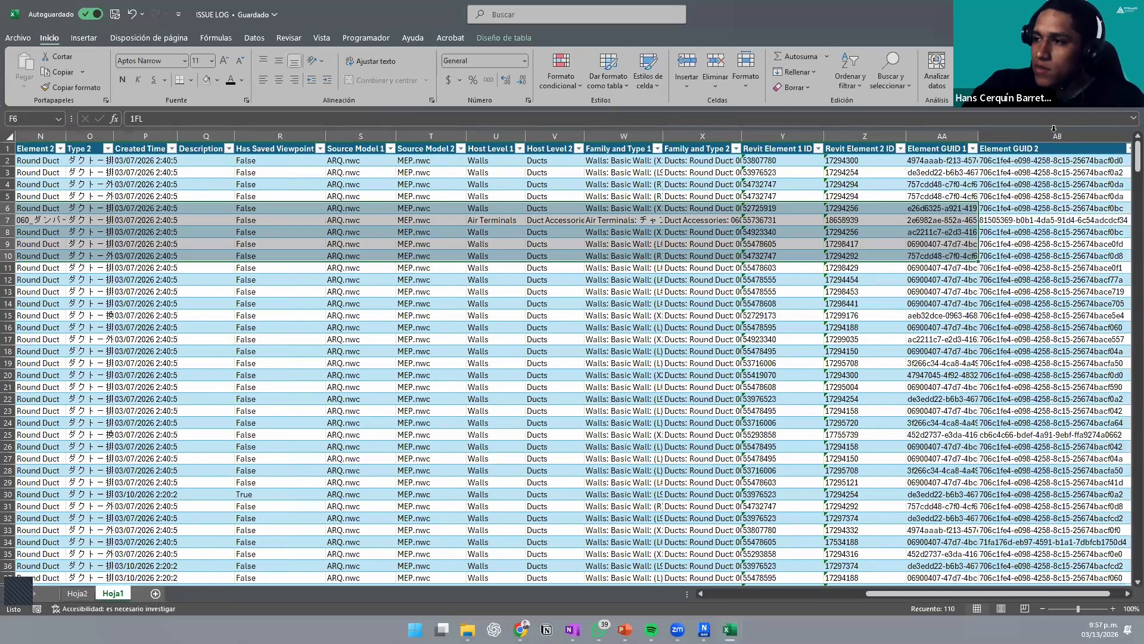
double_click(980, 132)
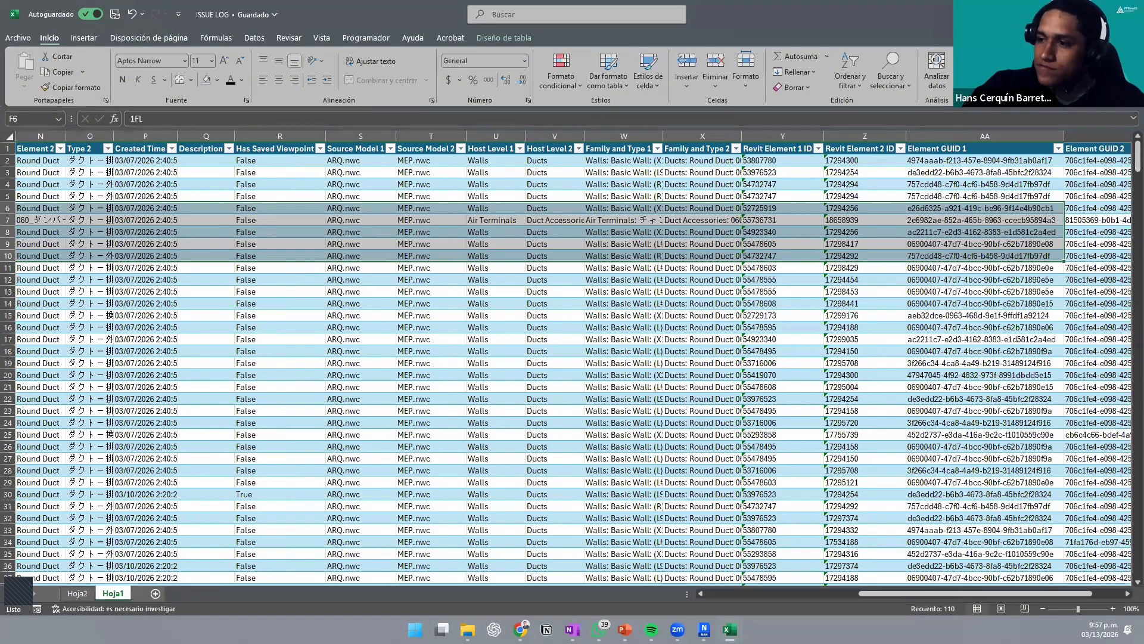
Step: Return to the pivot chart sheet Hoja2 and save the workbook
click(77, 593)
click(409, 468)
click(115, 14)
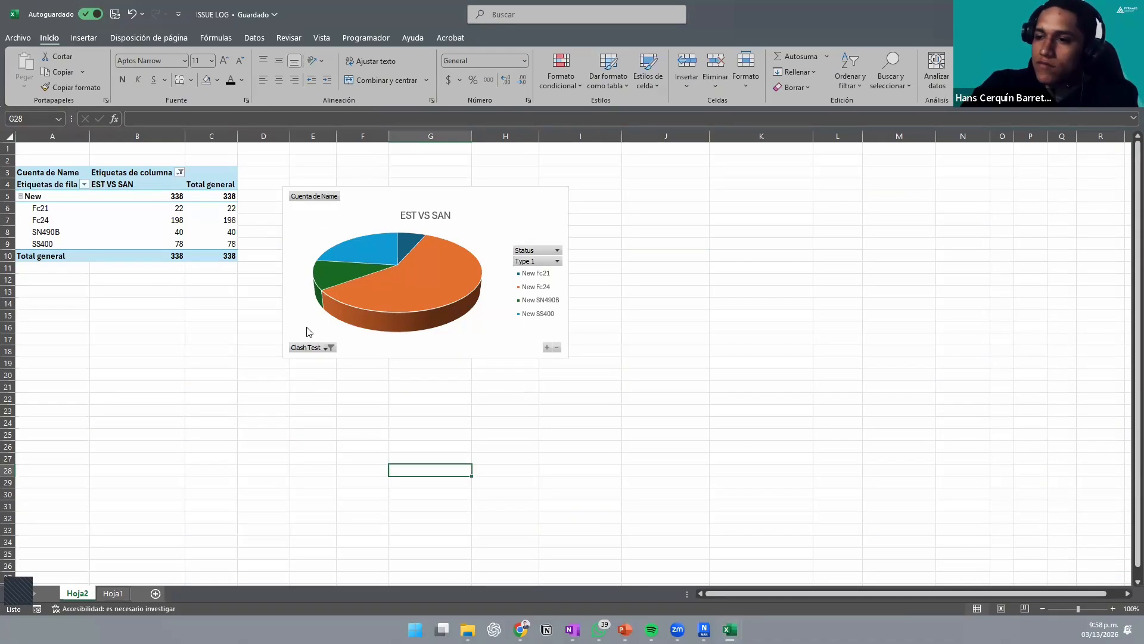
Step: Clear the pie chart's Clash Test filter and move the chart clear of the widened pivot table
click(328, 347)
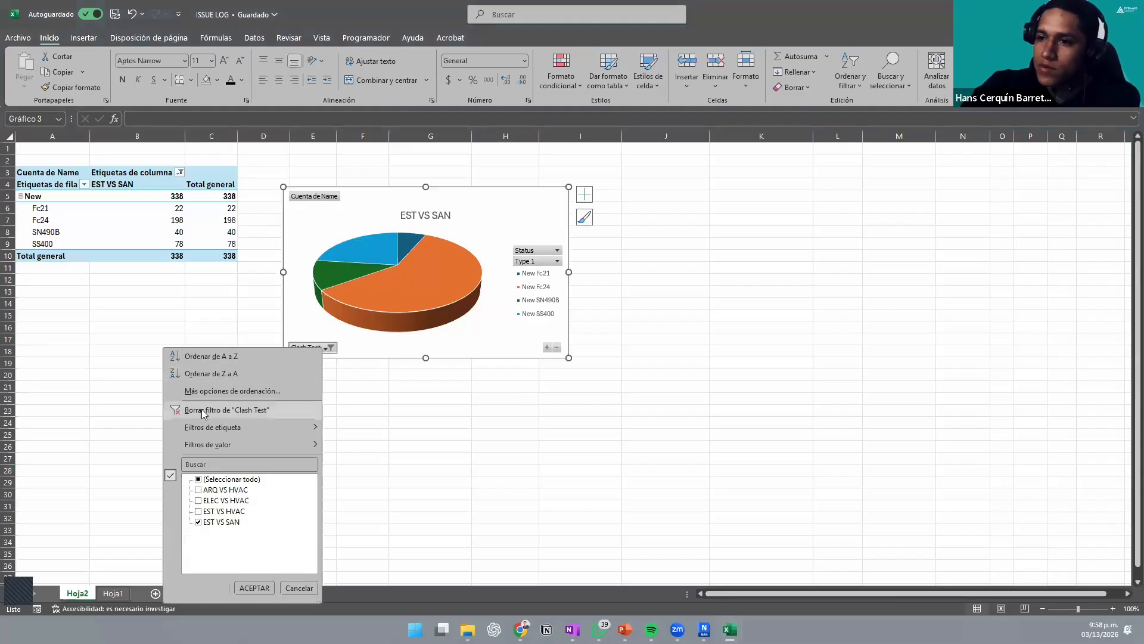
click(257, 409)
drag(489, 215, 671, 233)
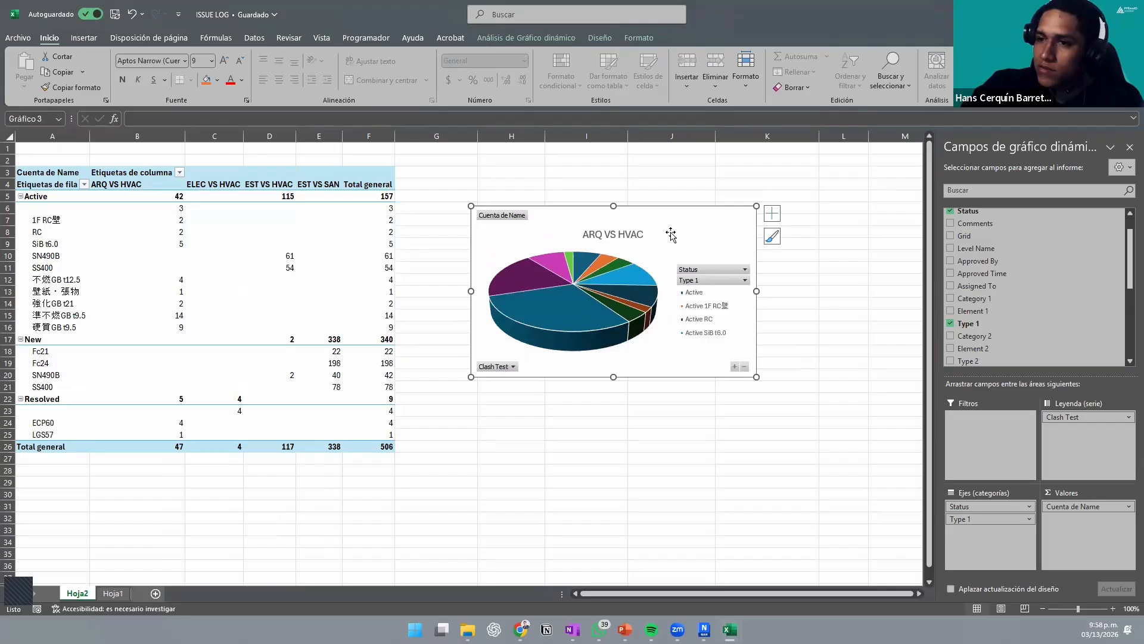
Step: Add Element 1 below Type 1 in the pie chart's category axis and shift the chart slightly closer to the pivot table
mouse_move(974, 522)
mouse_down()
mouse_move(1014, 328)
mouse_move(978, 302)
mouse_move(980, 517)
mouse_up()
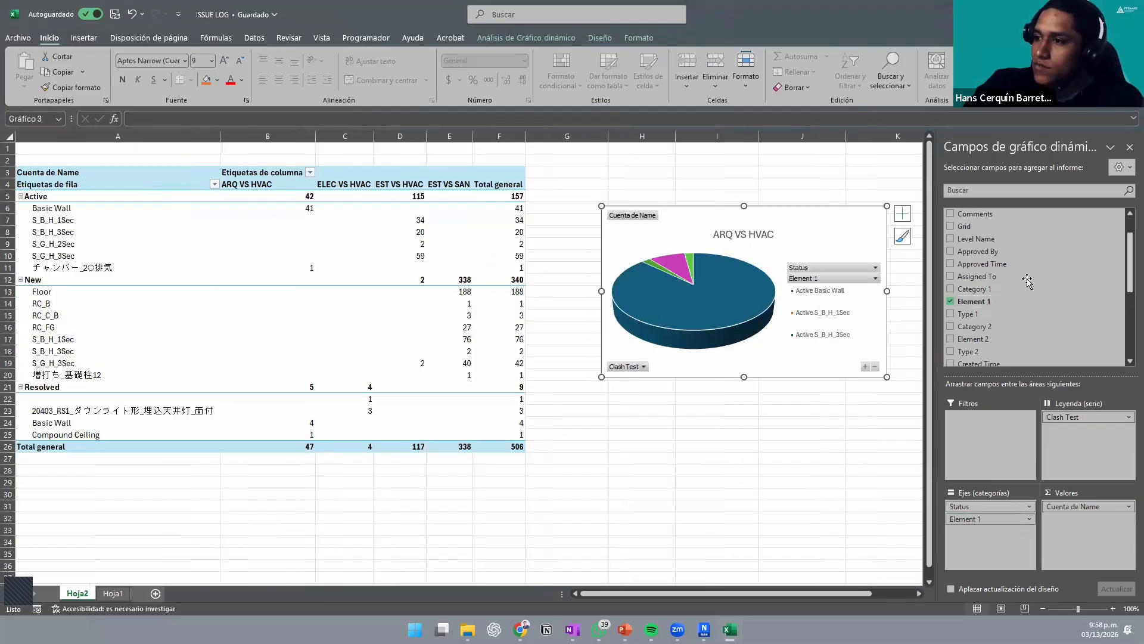
drag(983, 314, 968, 516)
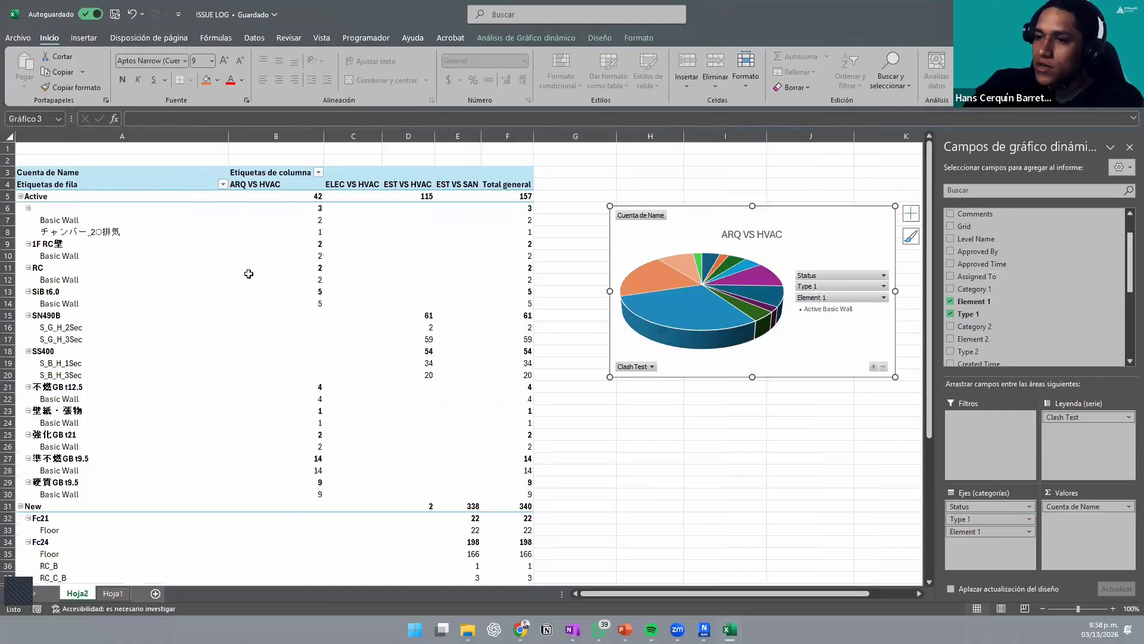
scroll(191, 329, down, 6)
scroll(191, 329, up, 6)
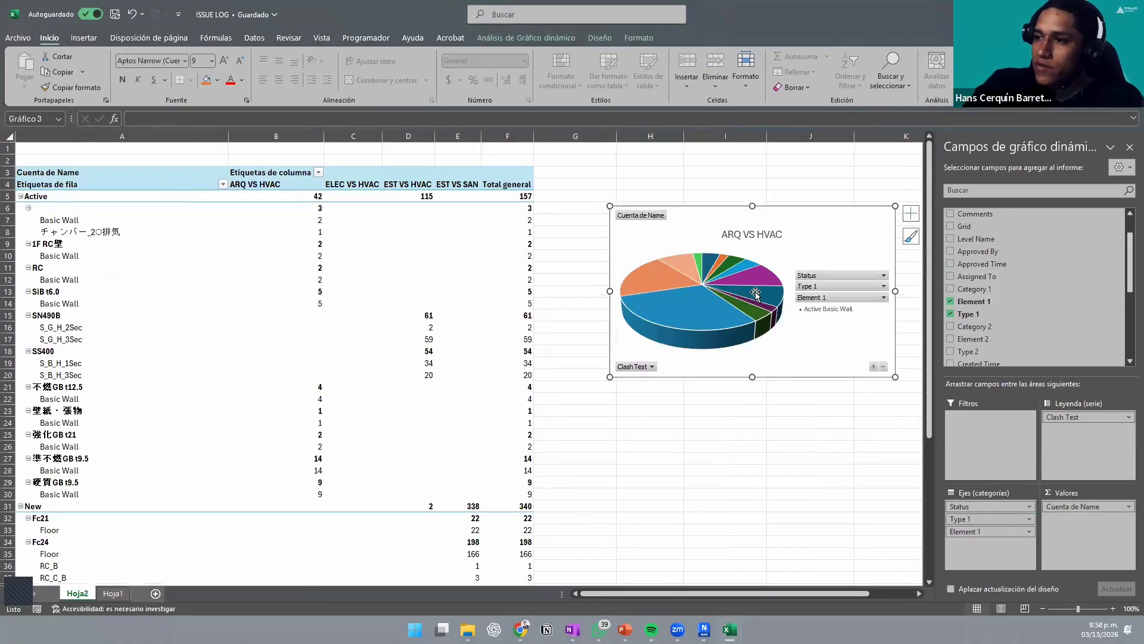
drag(784, 229, 761, 226)
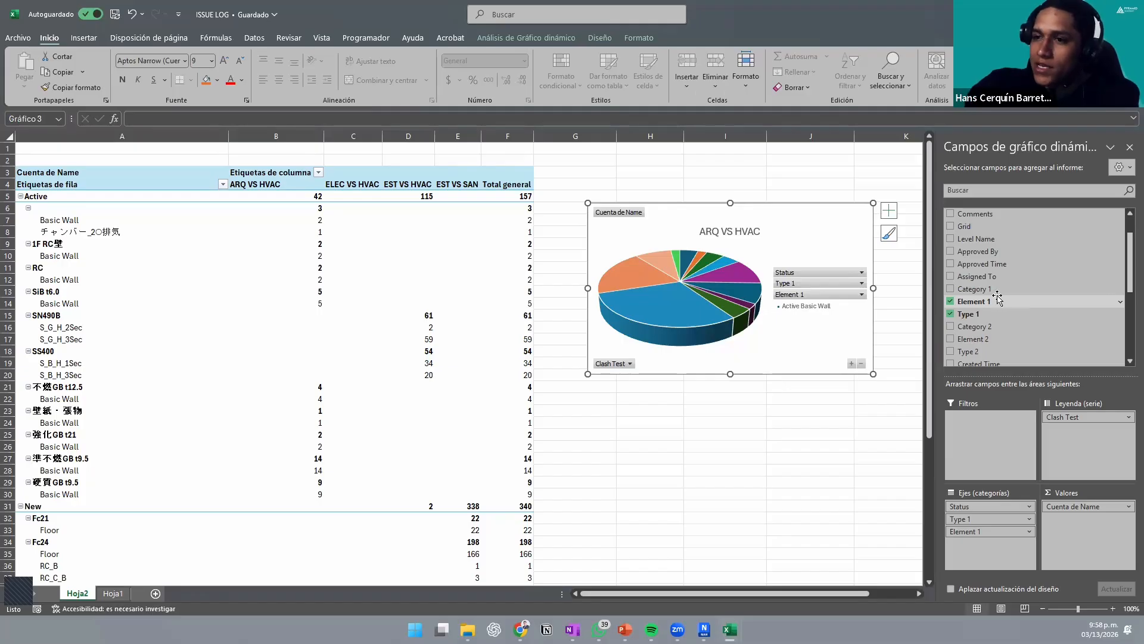
Step: Look at the clash records on Hoja1, then switch to Navisworks and view the whole federated model
scroll(998, 283, up, 1)
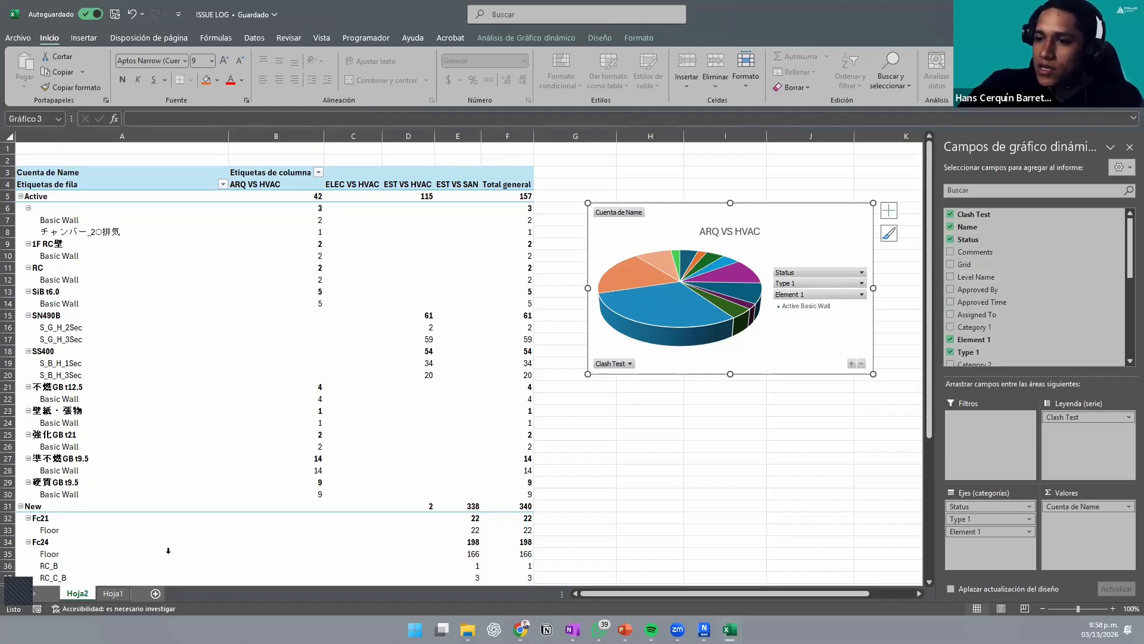
click(113, 593)
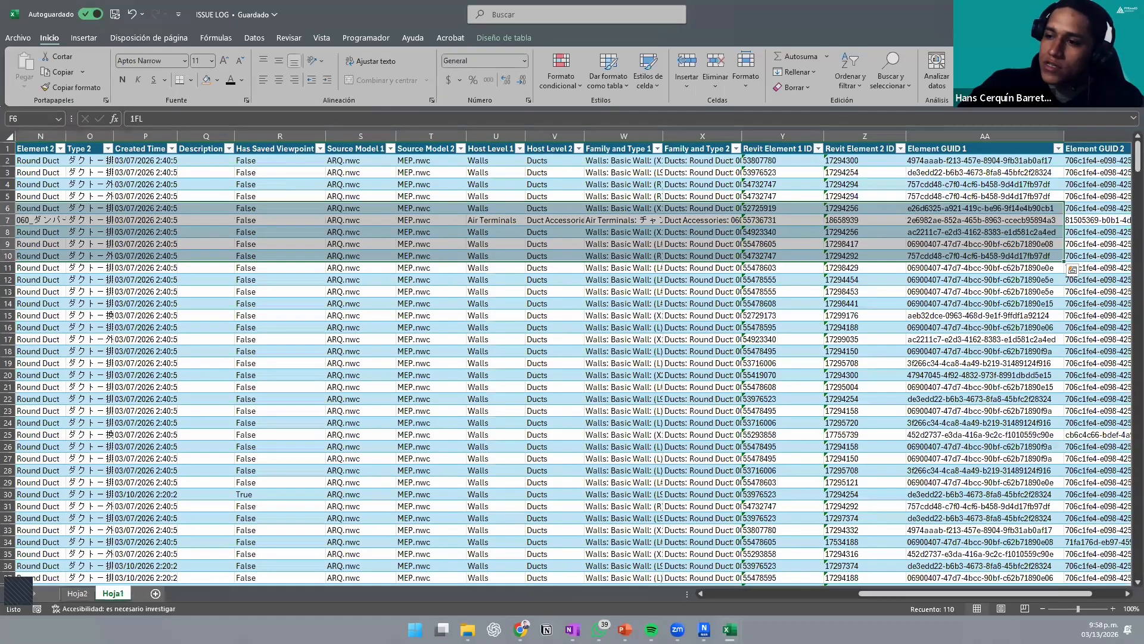
click(704, 629)
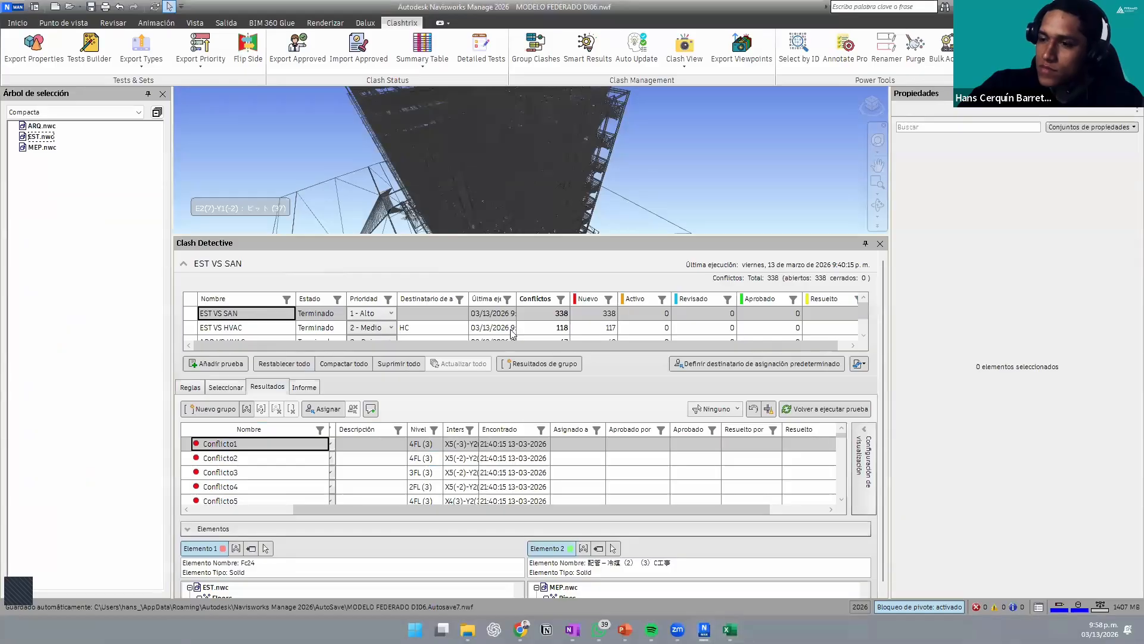
scroll(657, 145, down, 5)
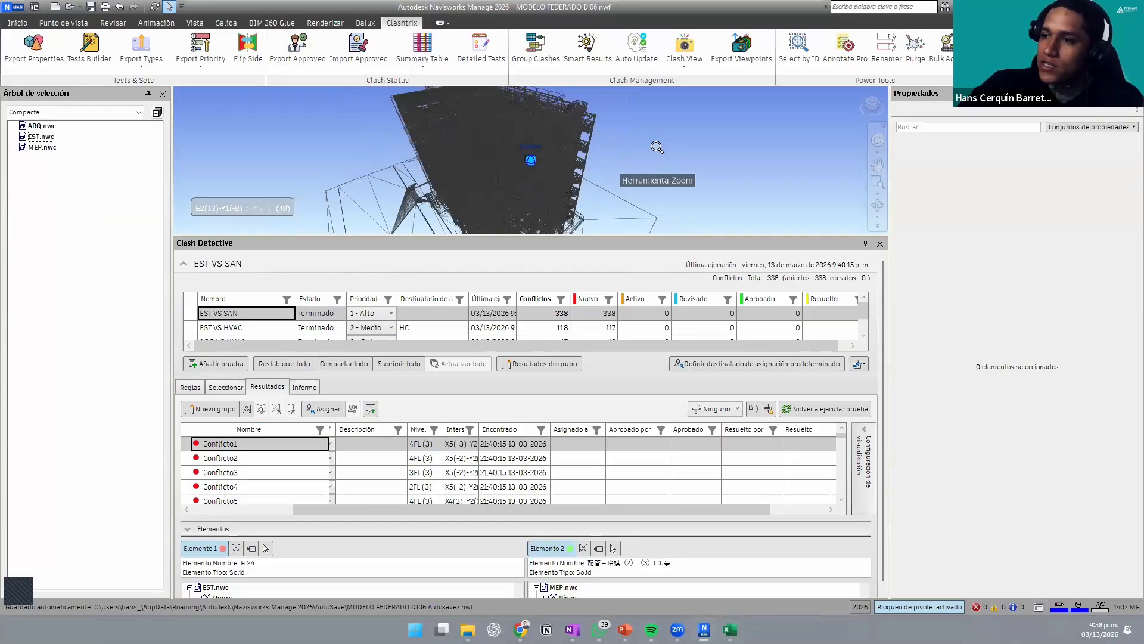
Step: Switch to the EST VS SAN workbook in Excel, look over its clash results, and close the workbook
mouse_move(730, 630)
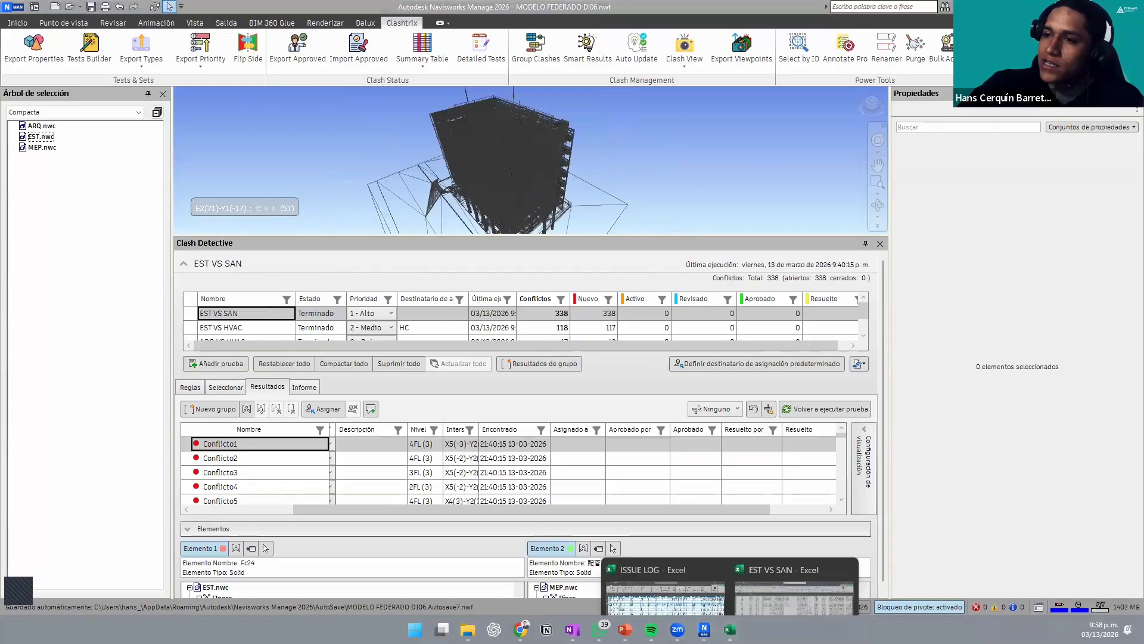
click(758, 568)
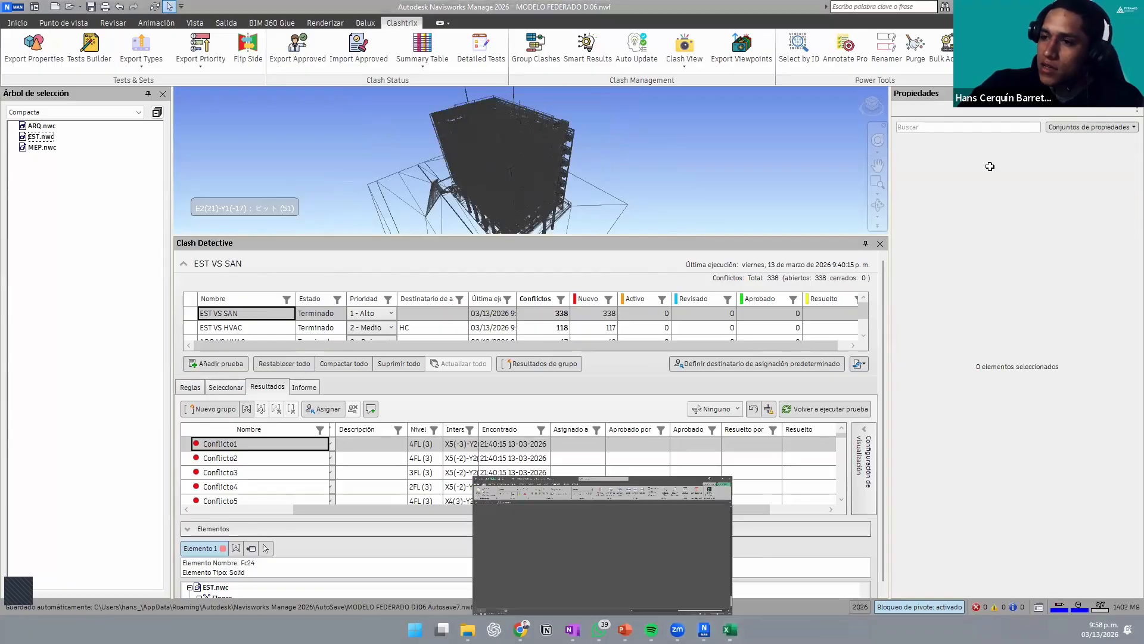
scroll(772, 341, up, 13)
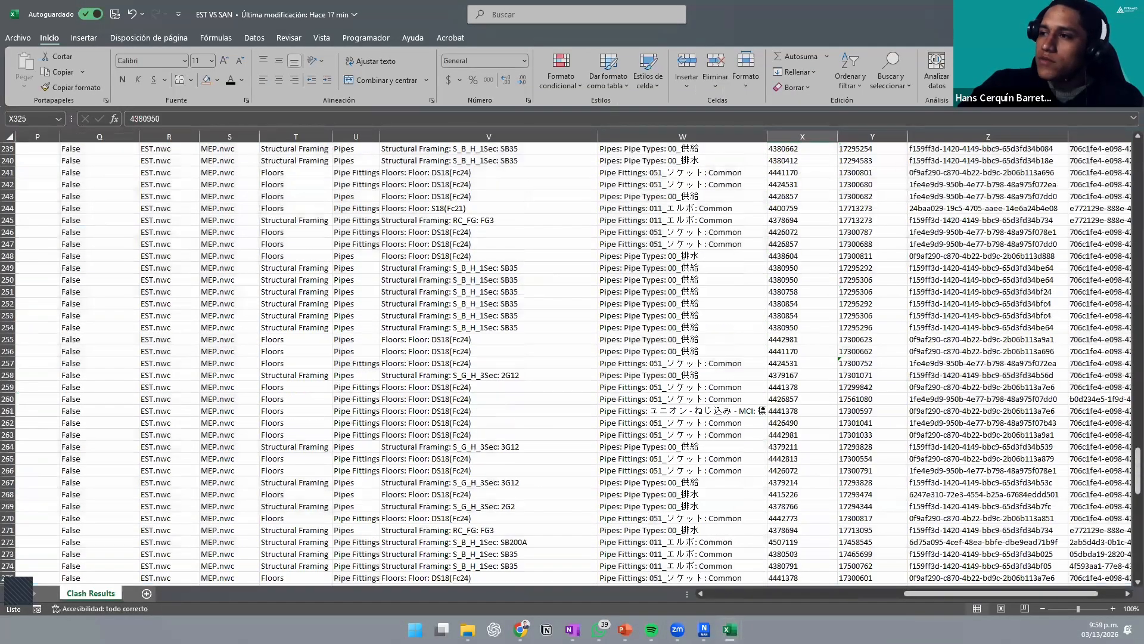
click(817, 566)
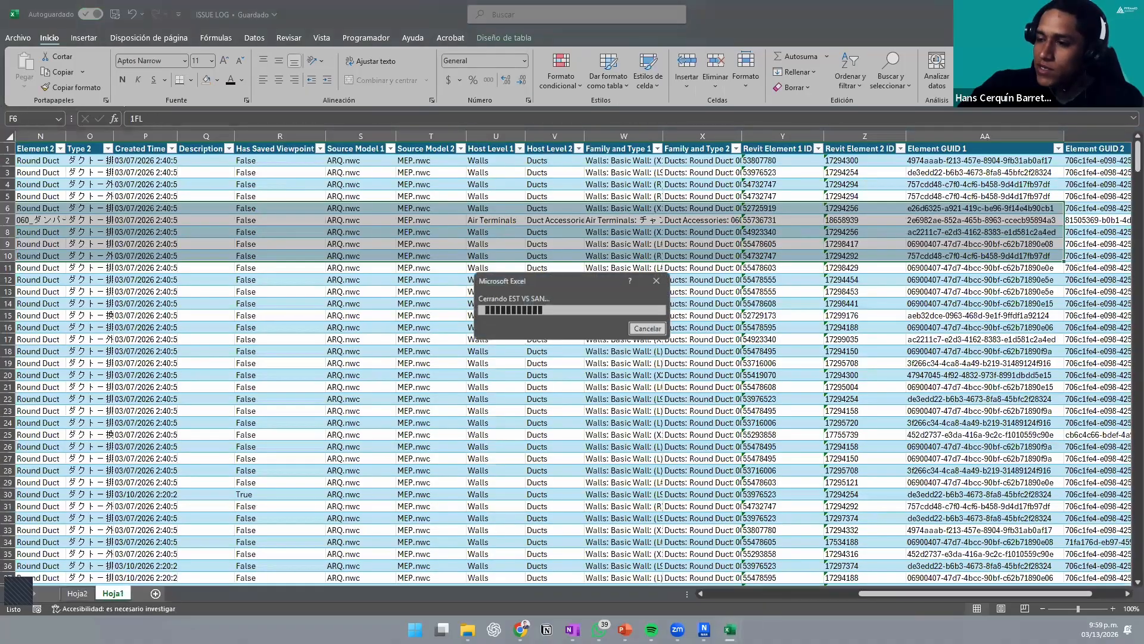
Step: Bring the ISSUE LOG workbook forward, look across the clash records on Hoja1, and return to the pivot table on Hoja2
mouse_move(730, 629)
click(652, 584)
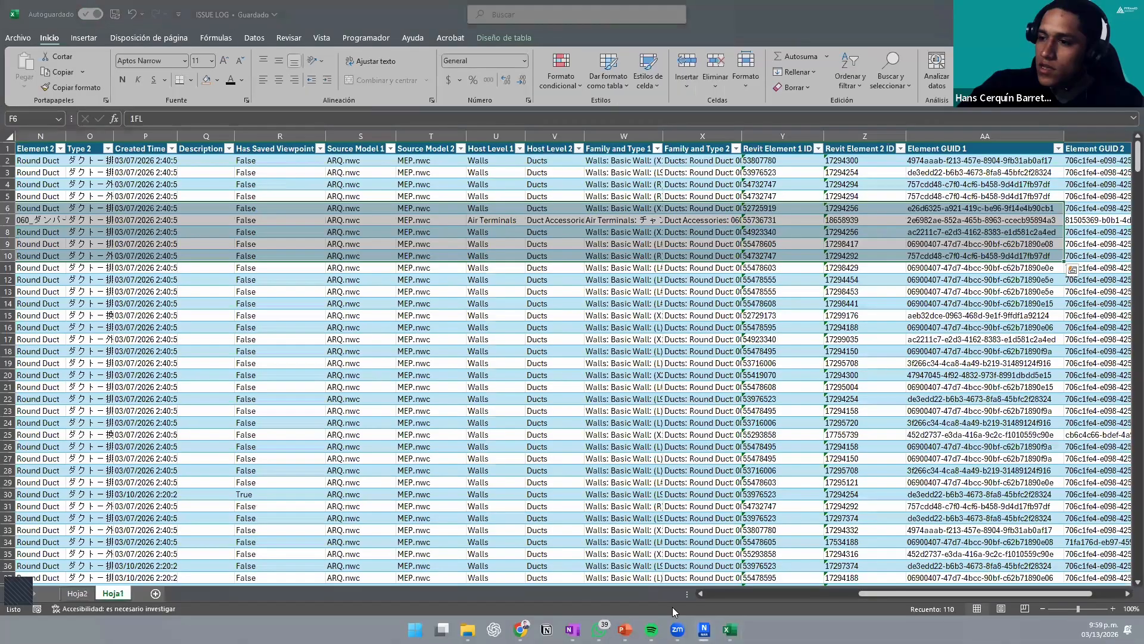
mouse_move(730, 630)
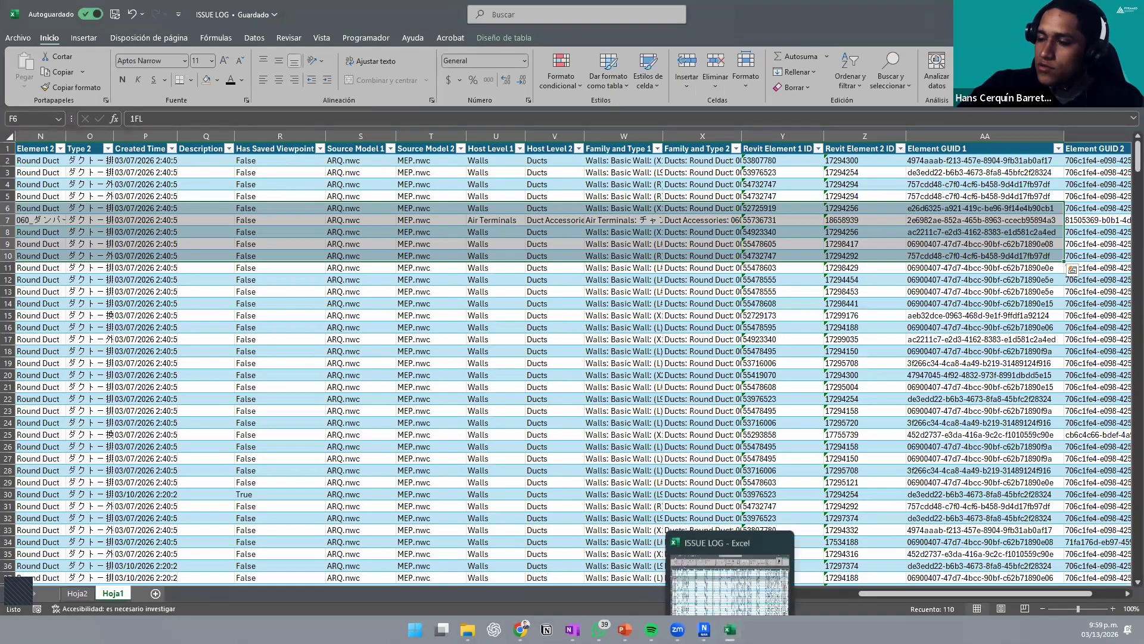
click(721, 569)
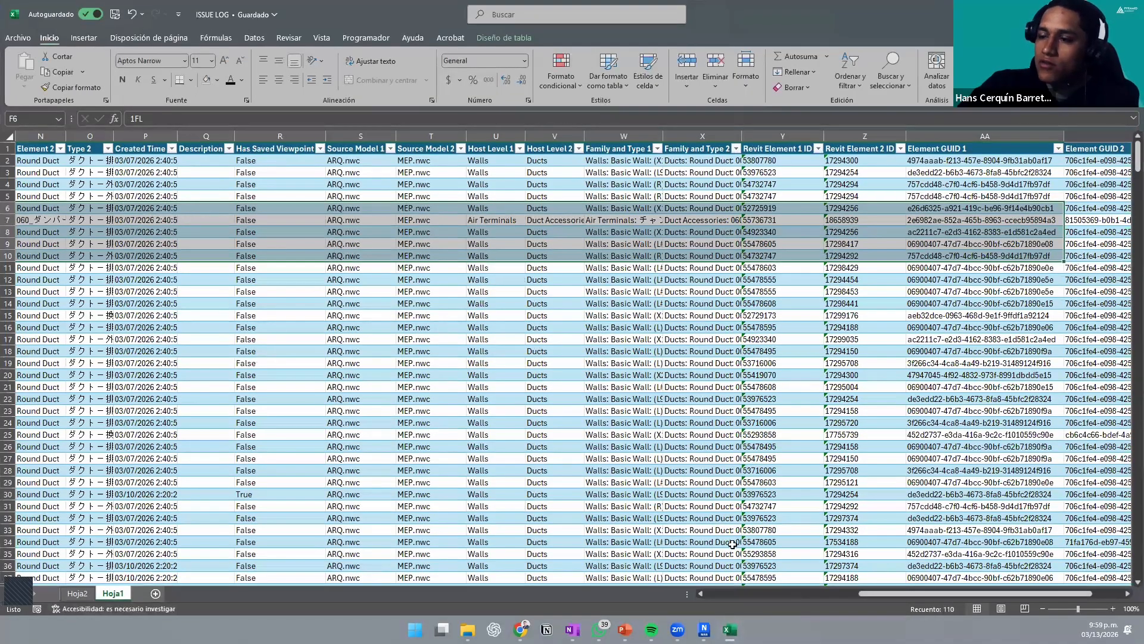
drag(906, 594, 1064, 543)
click(76, 594)
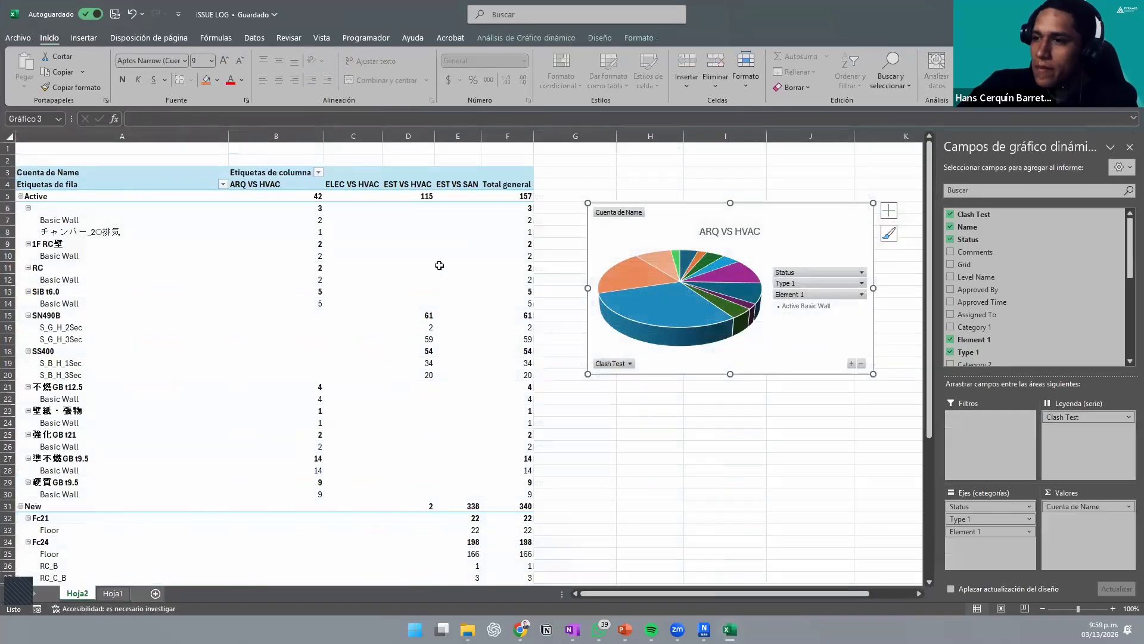